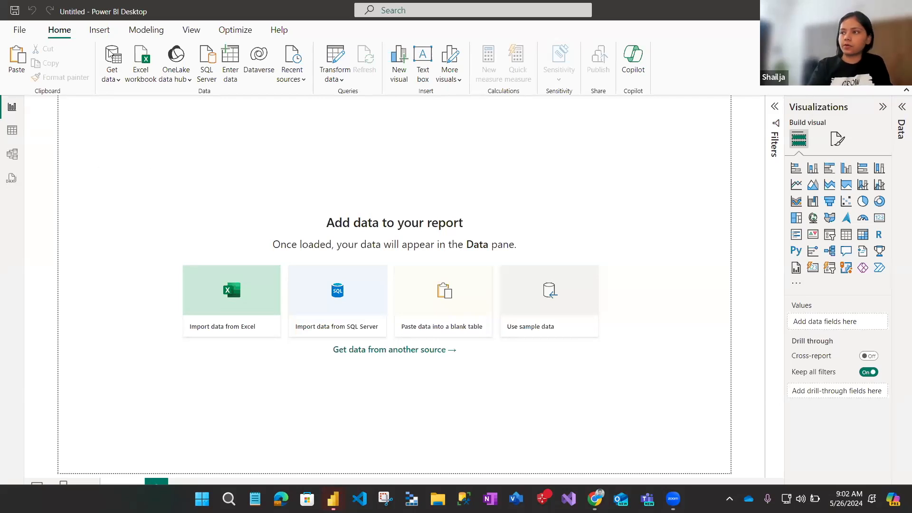
Step: Load the food sheet from the Excel workbook food.xlsx in the CLASS9 folder
{"action": "left_click", "coordinate": [143, 78]}
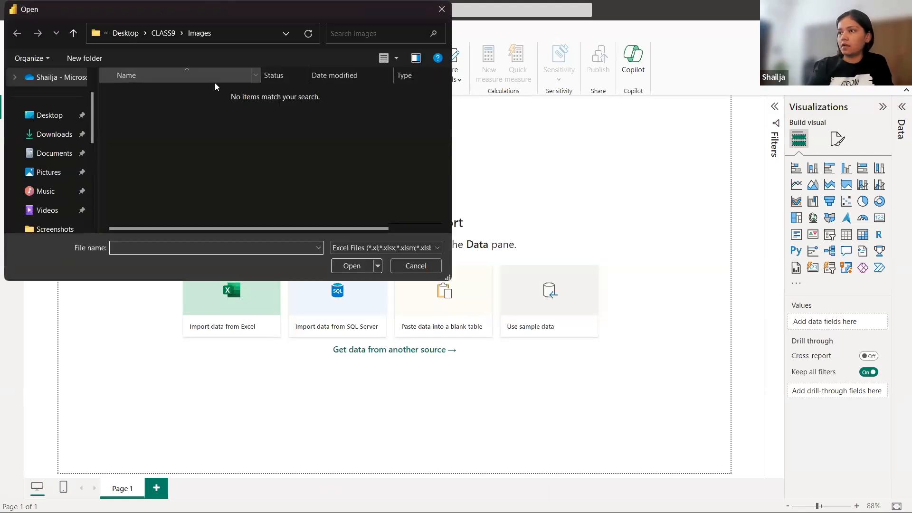
{"action": "left_click", "coordinate": [163, 33]}
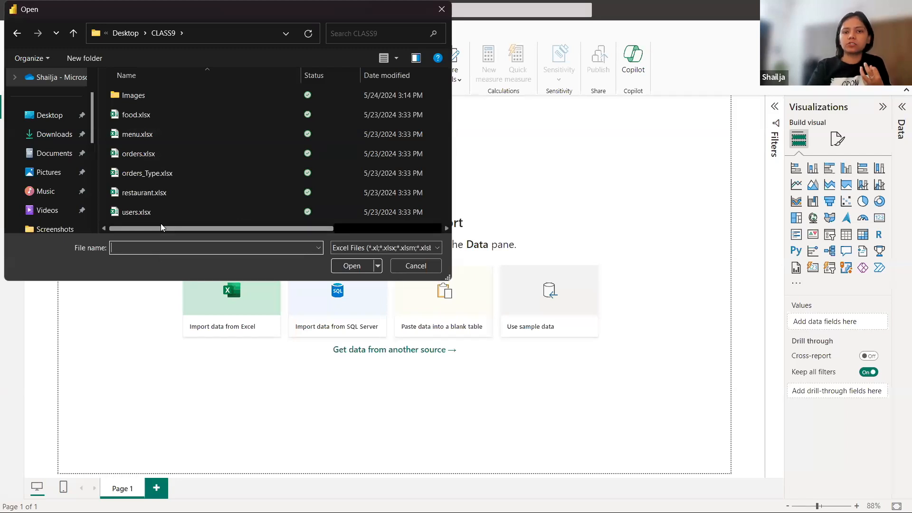
{"action": "left_click", "coordinate": [142, 115]}
{"action": "left_click", "coordinate": [352, 265]}
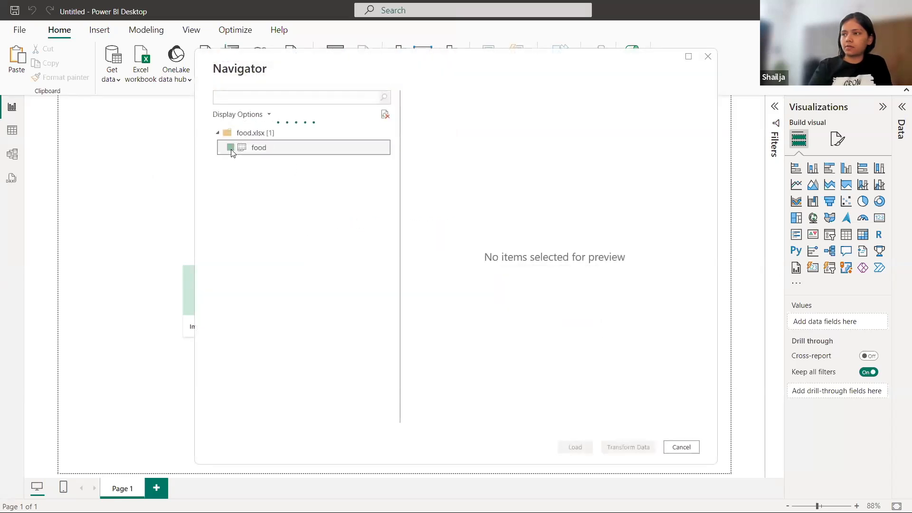
{"action": "left_click", "coordinate": [230, 148]}
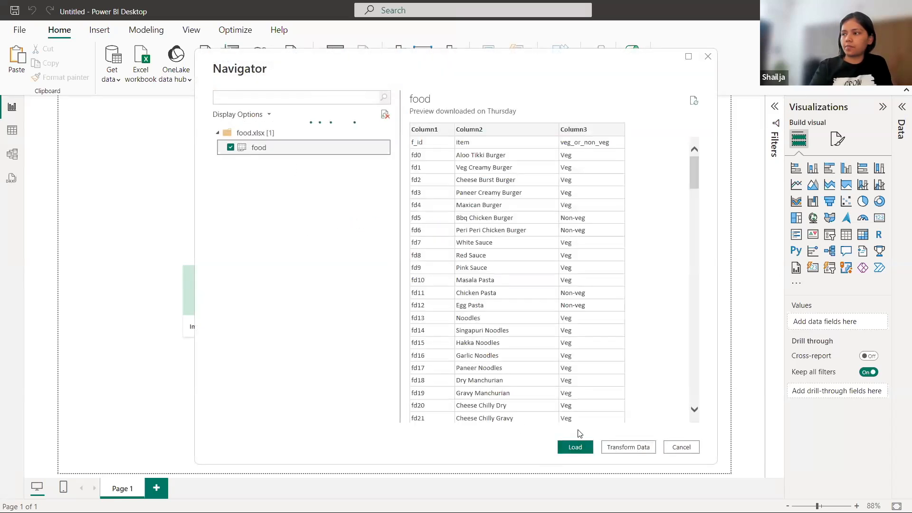
{"action": "left_click", "coordinate": [575, 451]}
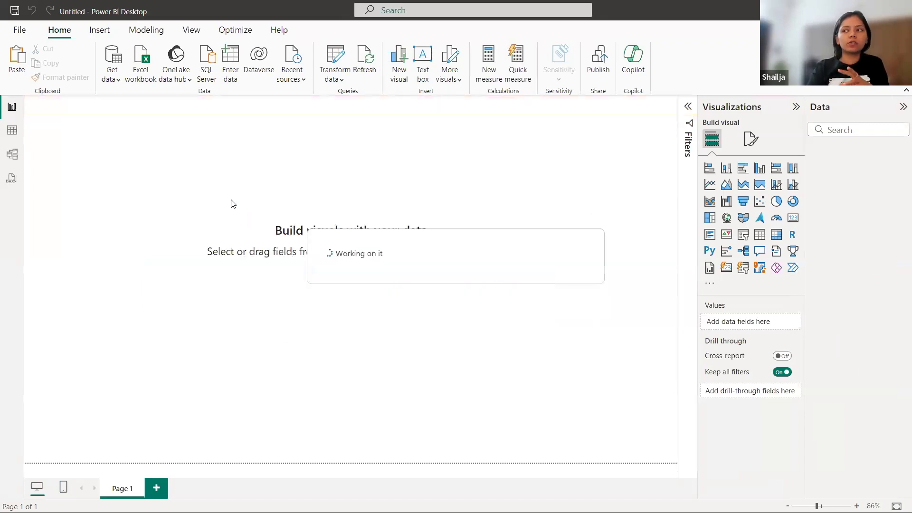
{"action": "left_click", "coordinate": [114, 81]}
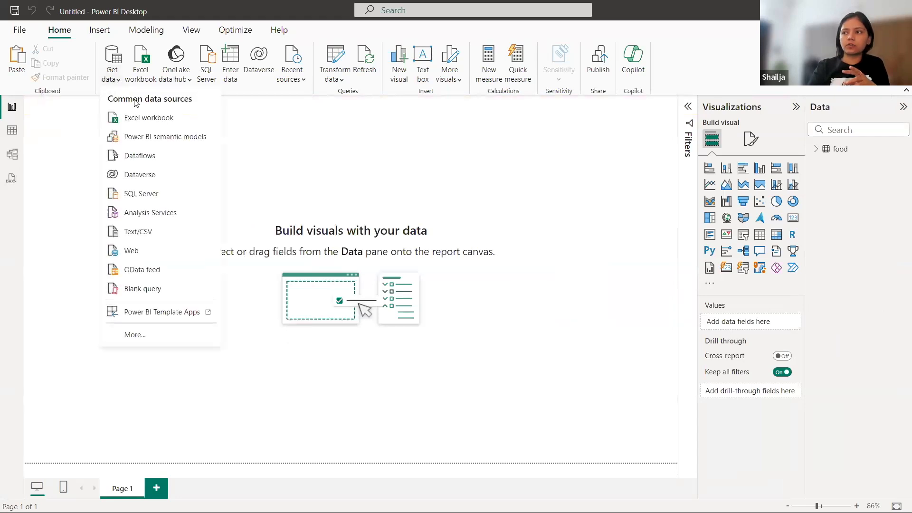
{"action": "left_click", "coordinate": [157, 338]}
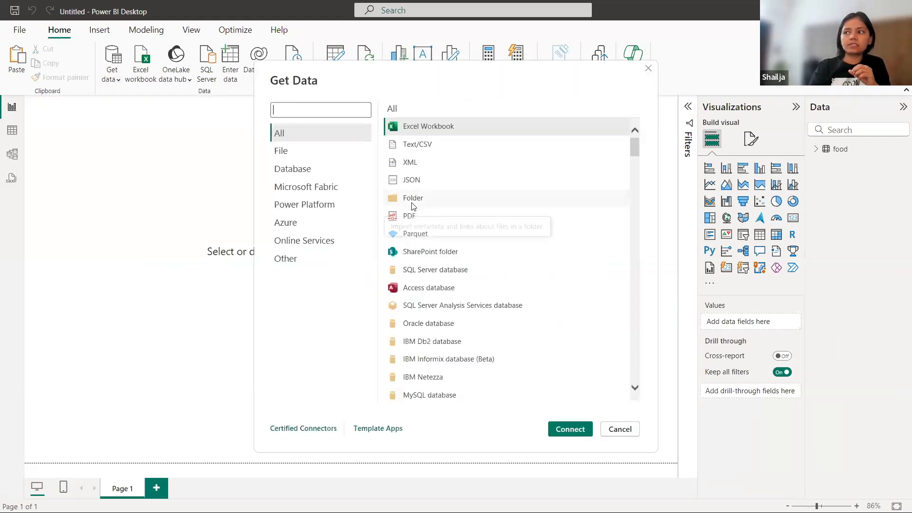
{"action": "left_click", "coordinate": [619, 429]}
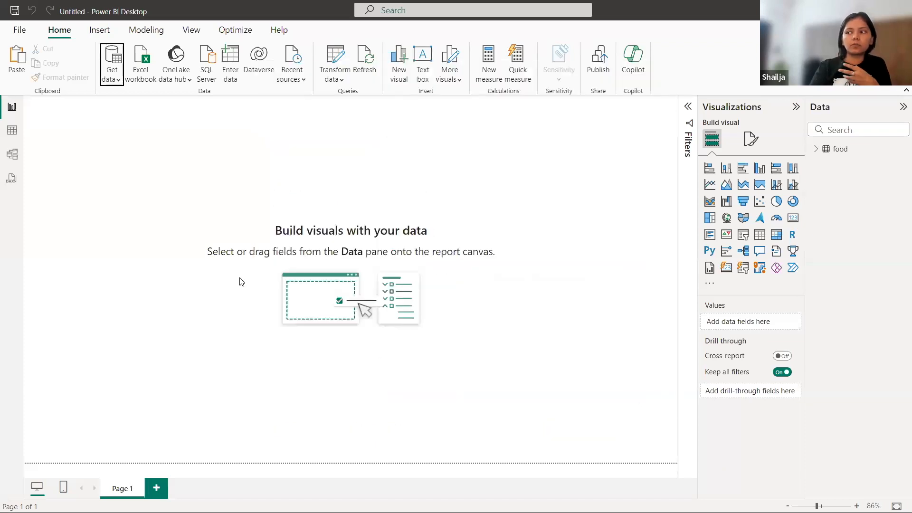
Step: Load the menu sheet from the Excel workbook menu.xlsx into the report
{"action": "left_click", "coordinate": [144, 74]}
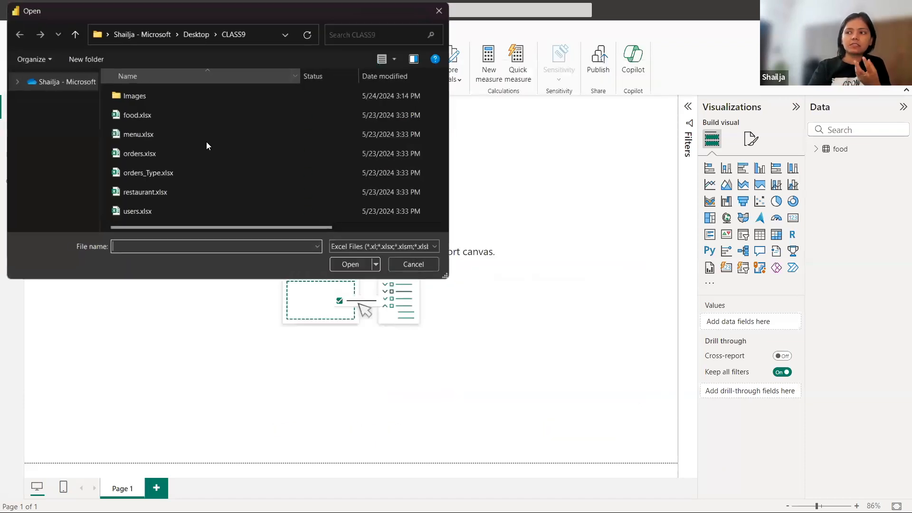
{"action": "left_click", "coordinate": [161, 134]}
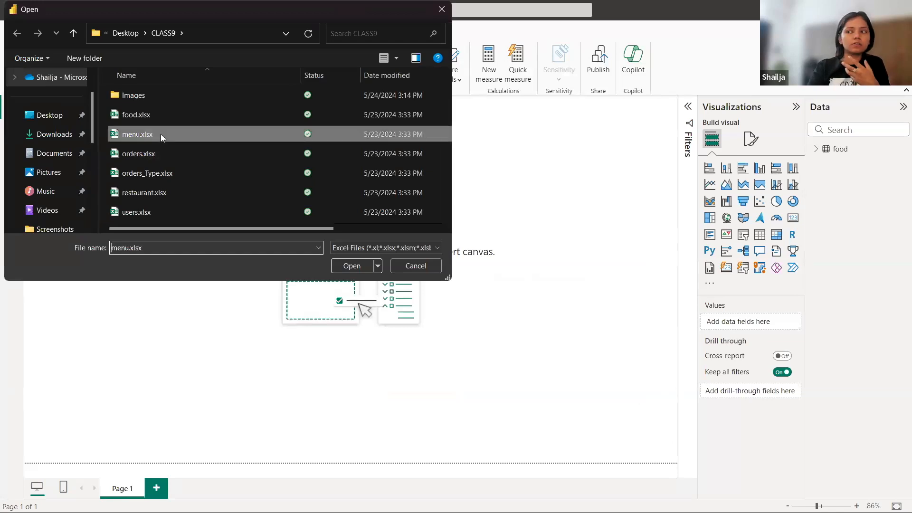
{"action": "left_click", "coordinate": [352, 267]}
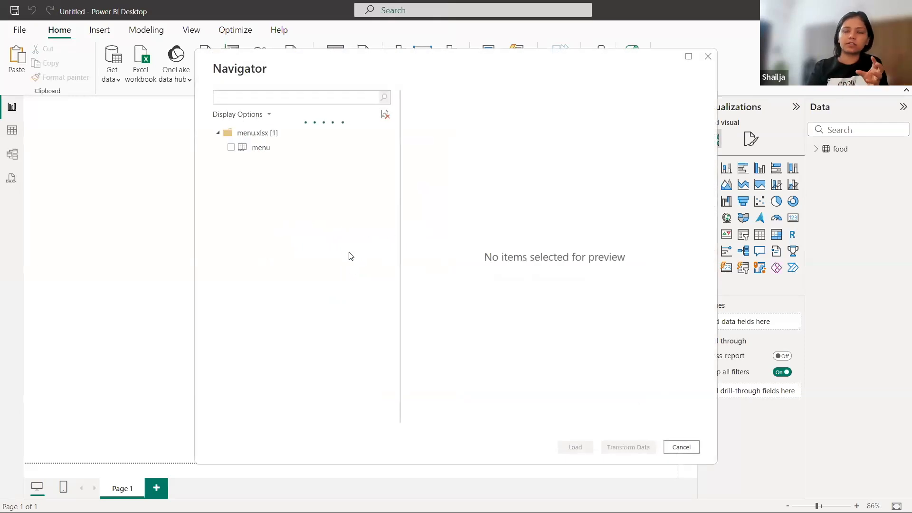
{"action": "left_click", "coordinate": [230, 148]}
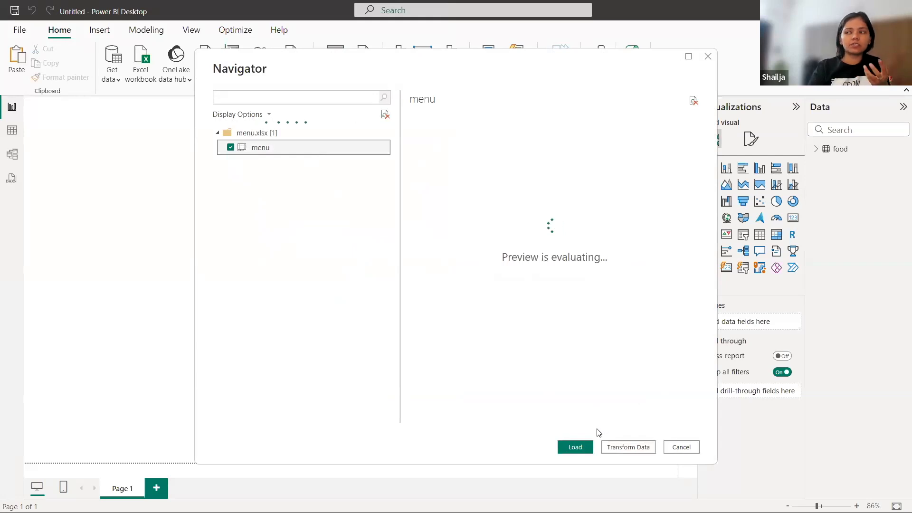
{"action": "left_click", "coordinate": [574, 447]}
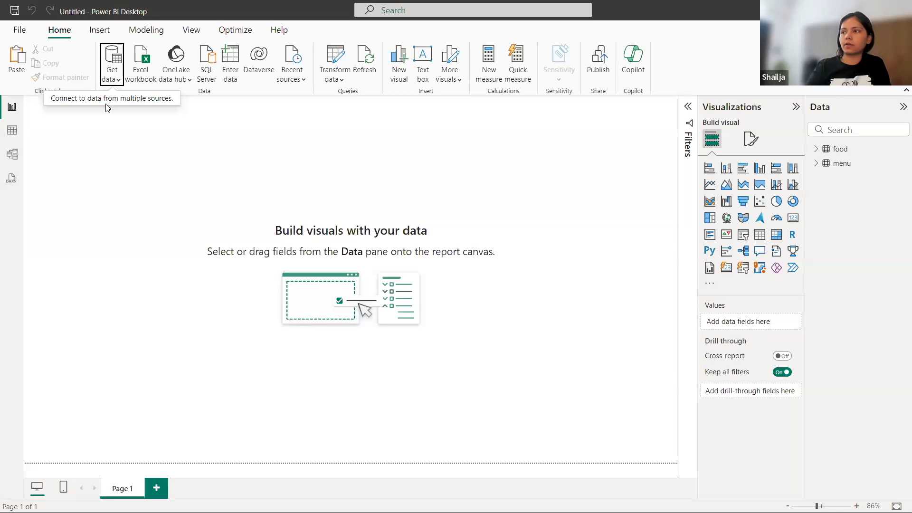
Step: Load the orders sheet from the Excel workbook orders.xlsx into the report
{"action": "left_click", "coordinate": [135, 64]}
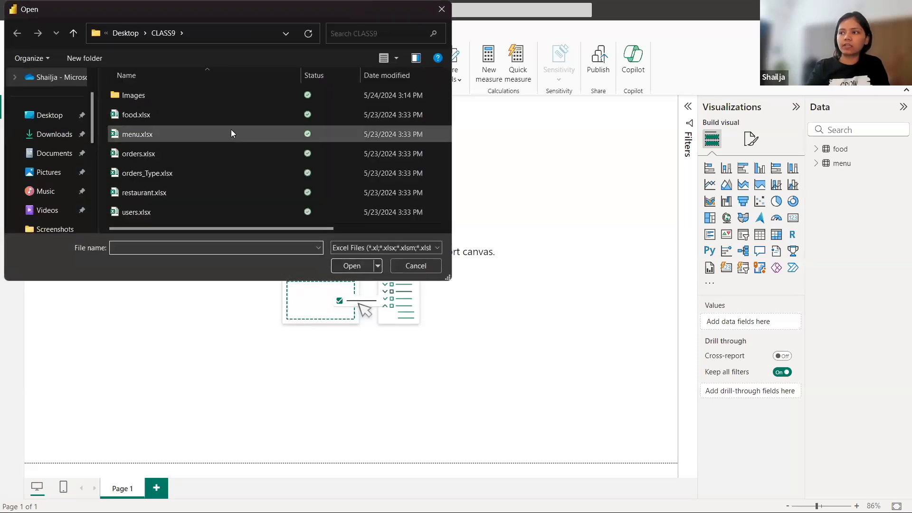
{"action": "left_click", "coordinate": [210, 152]}
{"action": "left_click", "coordinate": [359, 271]}
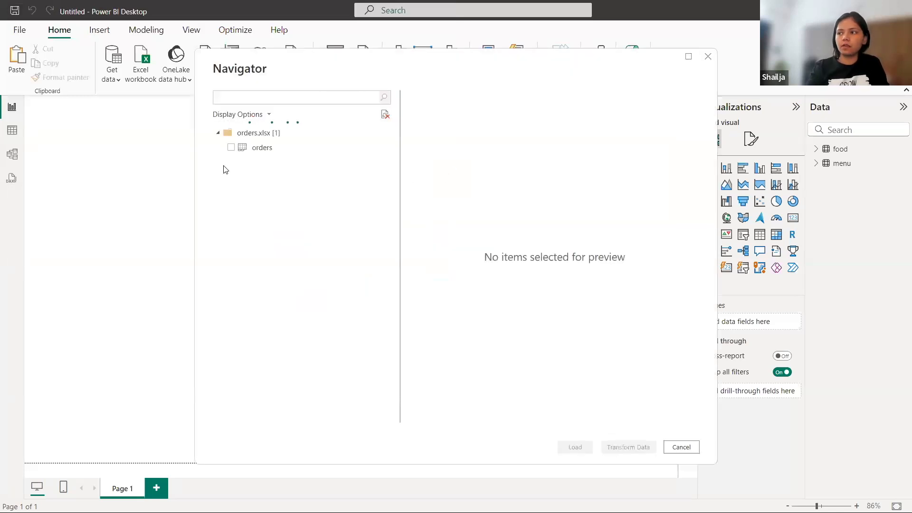
{"action": "left_click", "coordinate": [245, 153]}
{"action": "left_click", "coordinate": [230, 148]}
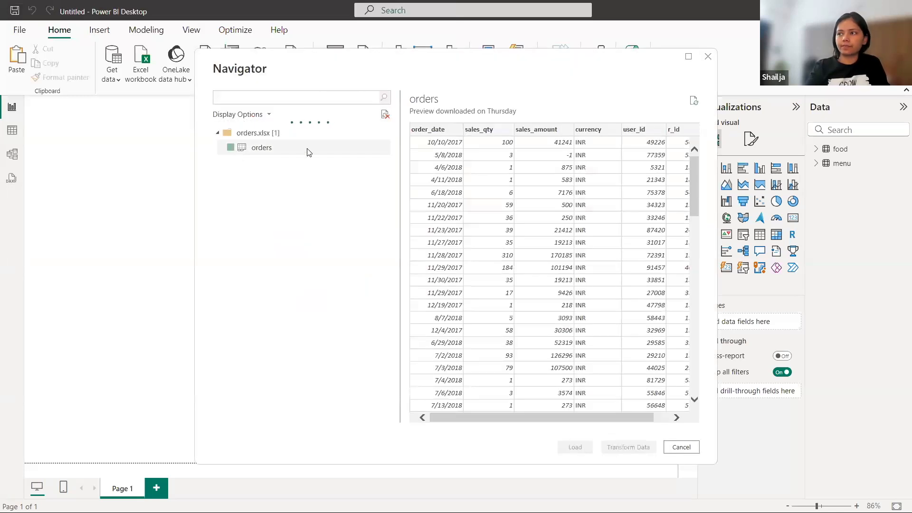
{"action": "left_click", "coordinate": [572, 447]}
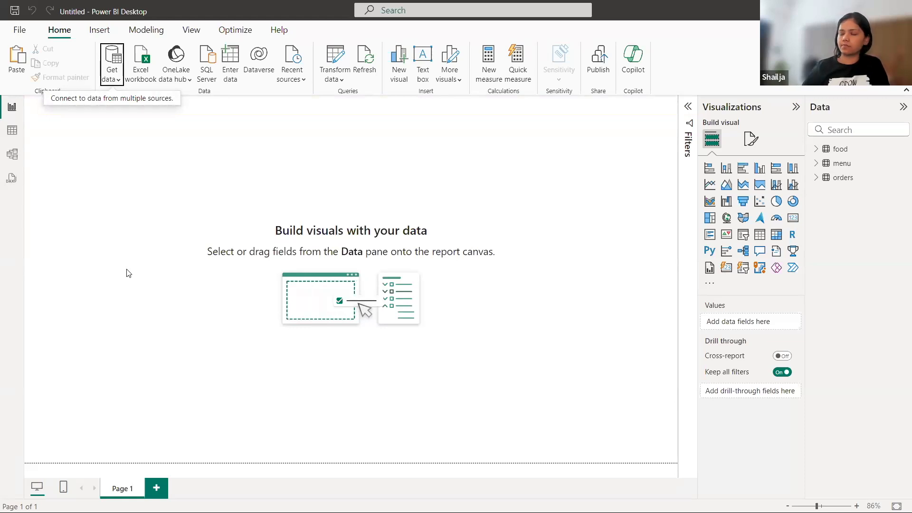
Step: Load the restaurant sheet from the Excel workbook restaurant.xlsx into the report
{"action": "left_click", "coordinate": [118, 84]}
{"action": "left_click", "coordinate": [132, 115]}
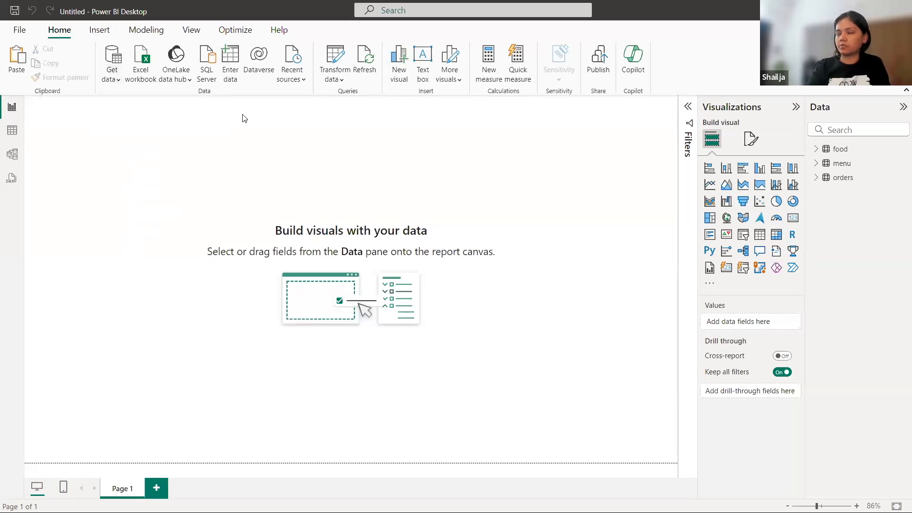
{"action": "left_click", "coordinate": [358, 263]}
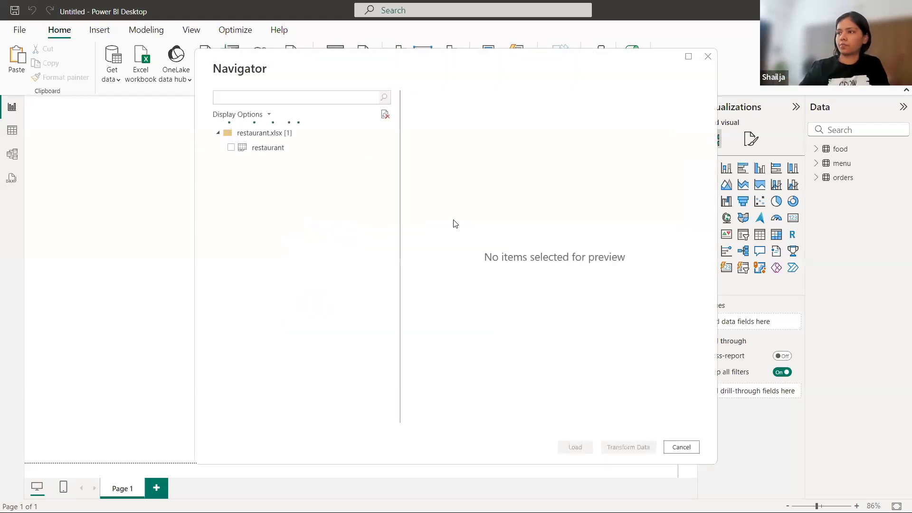
{"action": "left_click", "coordinate": [231, 147]}
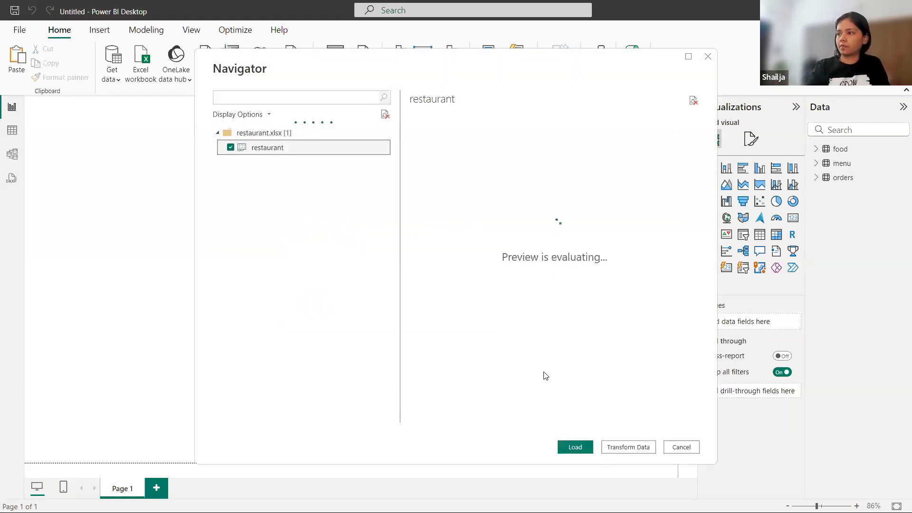
{"action": "left_click", "coordinate": [576, 447]}
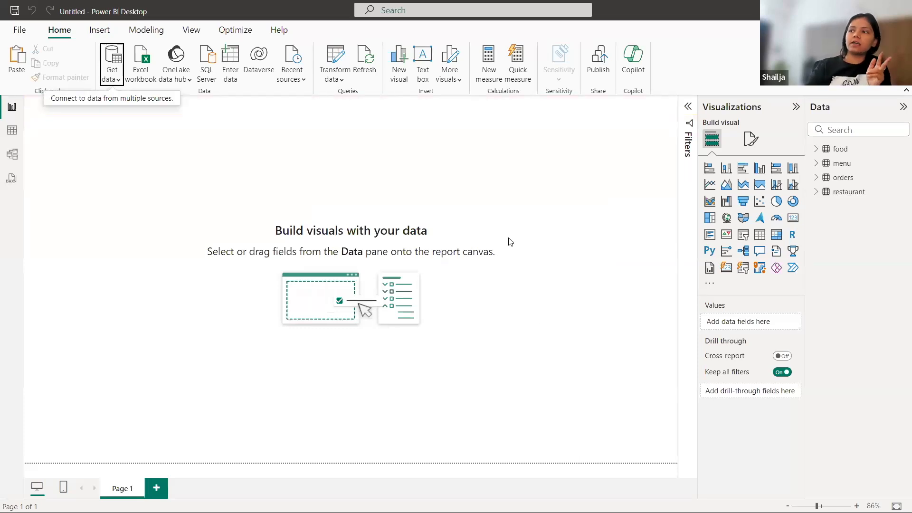
Step: Load the users sheet from the Excel workbook users.xlsx into the report
{"action": "left_click", "coordinate": [141, 81]}
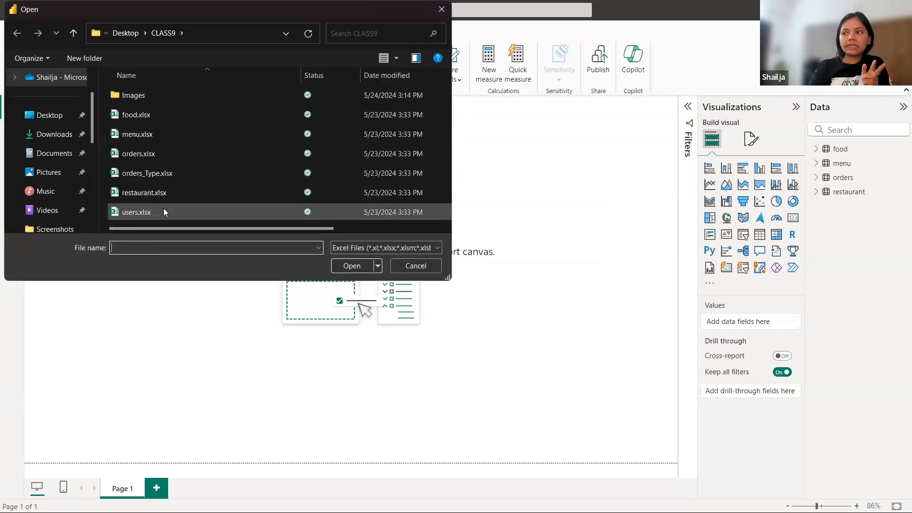
{"action": "left_click", "coordinate": [163, 208]}
{"action": "left_click", "coordinate": [347, 265]}
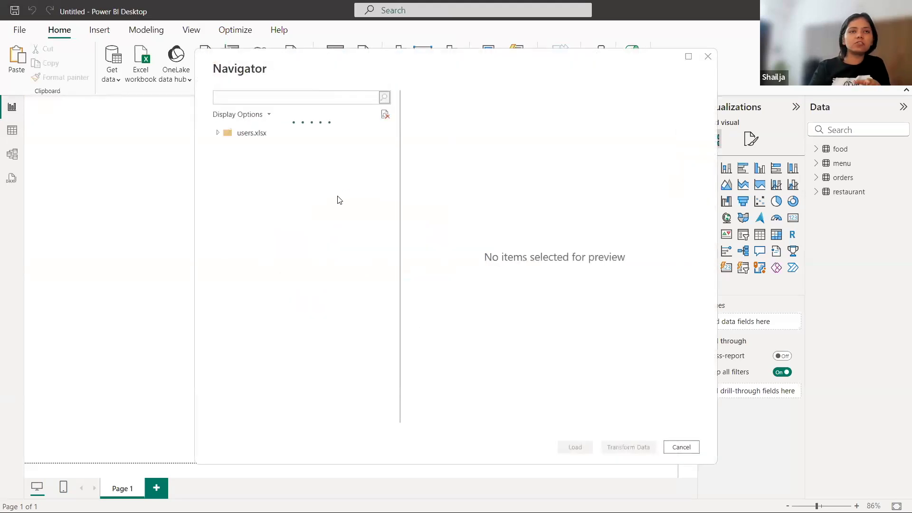
{"action": "left_click", "coordinate": [231, 147]}
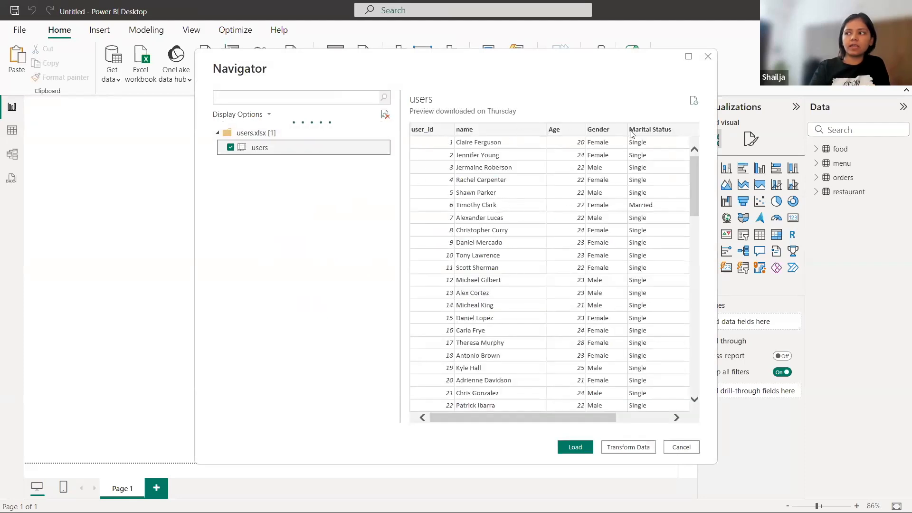
{"action": "left_click", "coordinate": [575, 449]}
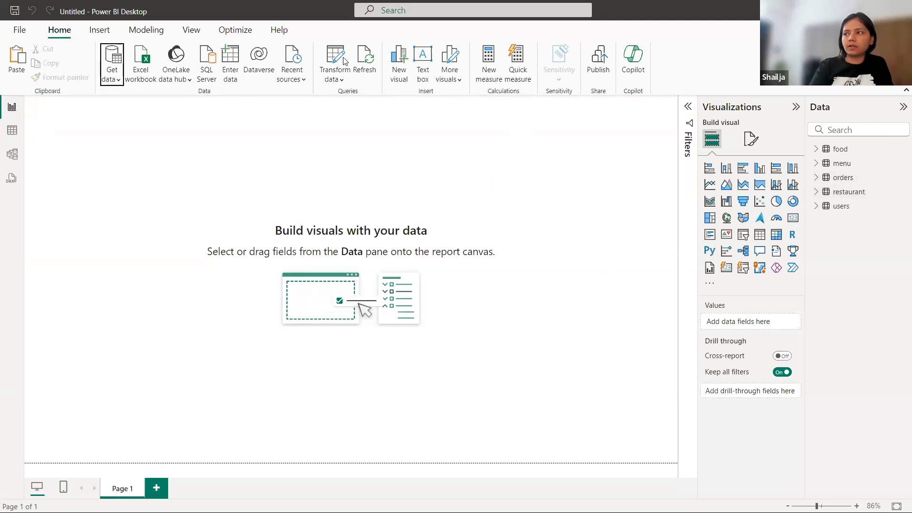
Step: Open the loaded data in the Power Query Editor and compare the food query's first-row values with its column headings
{"action": "left_click", "coordinate": [333, 76]}
{"action": "left_click", "coordinate": [338, 101]}
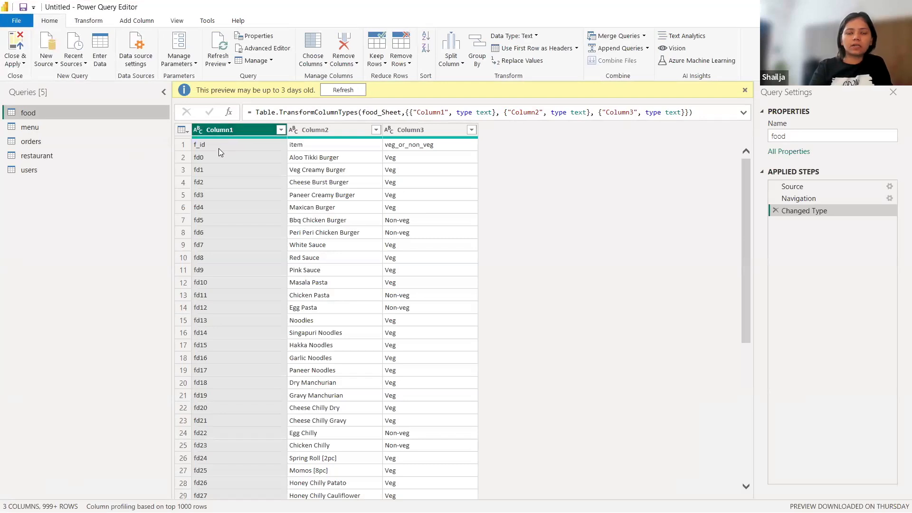
{"action": "left_click", "coordinate": [211, 144]}
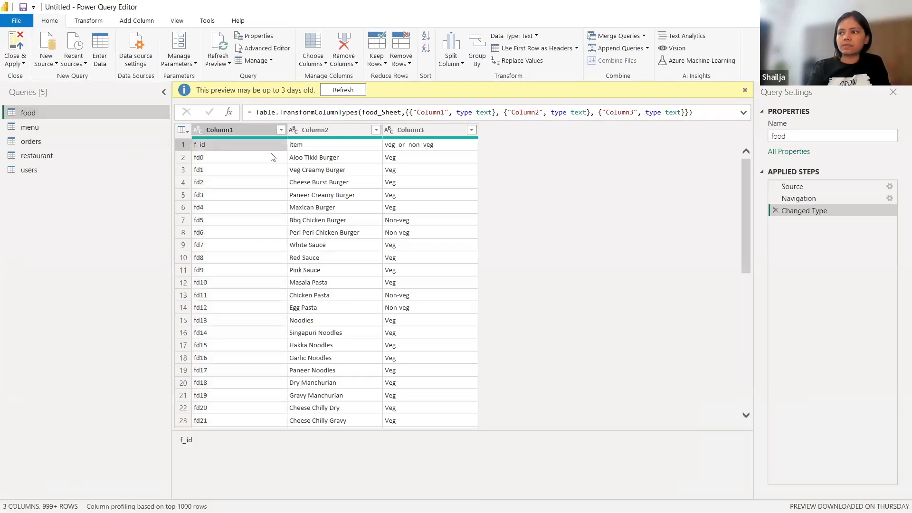
{"action": "left_click", "coordinate": [296, 146]}
{"action": "left_click", "coordinate": [417, 147]}
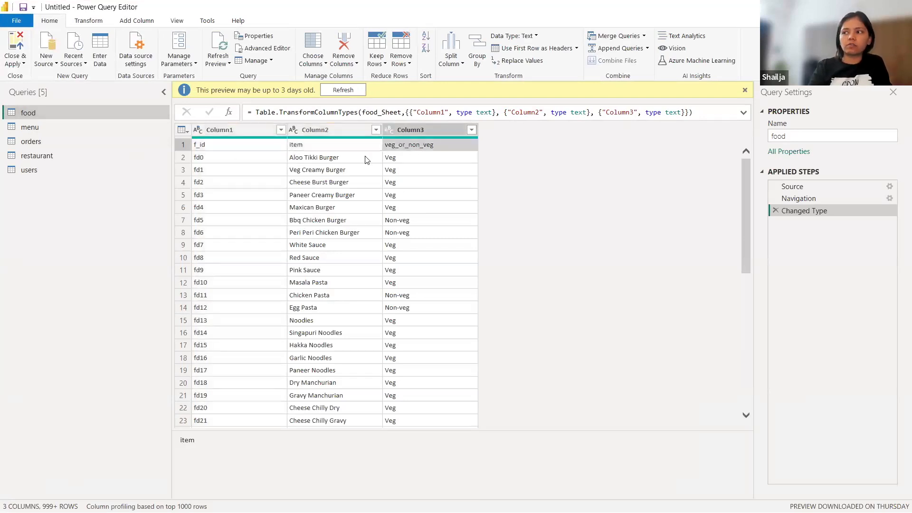
{"action": "left_click", "coordinate": [249, 127]}
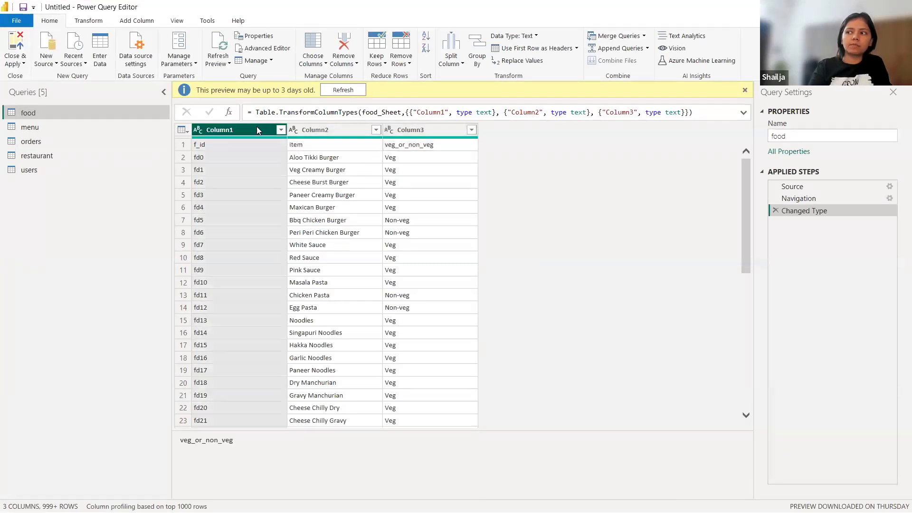
{"action": "left_click", "coordinate": [331, 129]}
{"action": "left_click", "coordinate": [421, 128]}
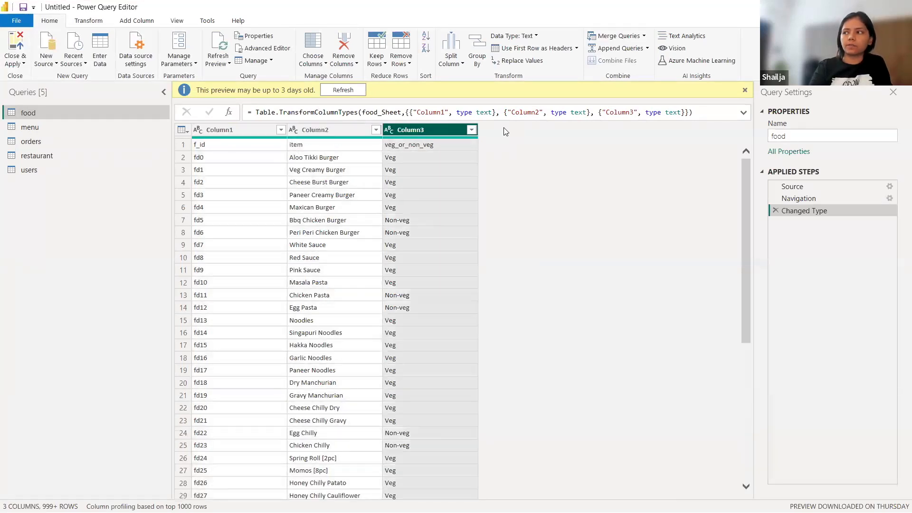
Step: Promote the first row of the food query to column headers
{"action": "left_click", "coordinate": [81, 21]}
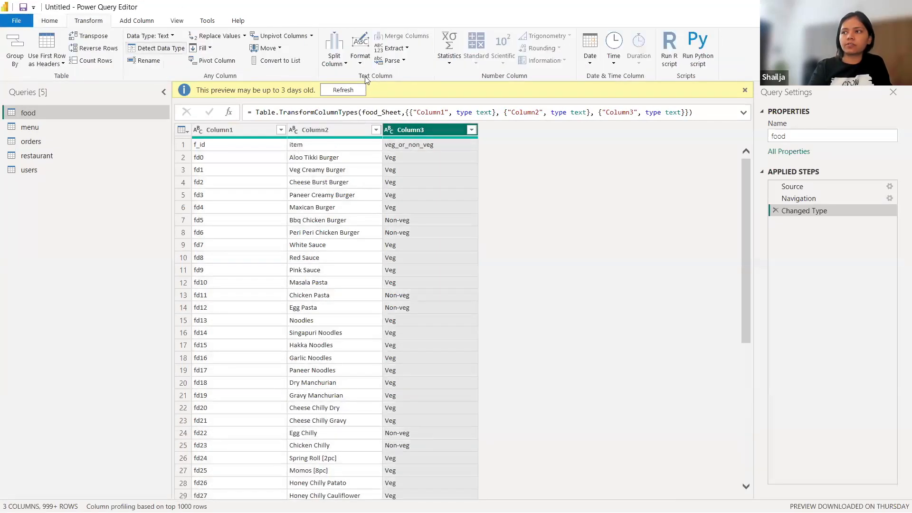
{"action": "left_click", "coordinate": [62, 64]}
{"action": "left_click", "coordinate": [62, 75]}
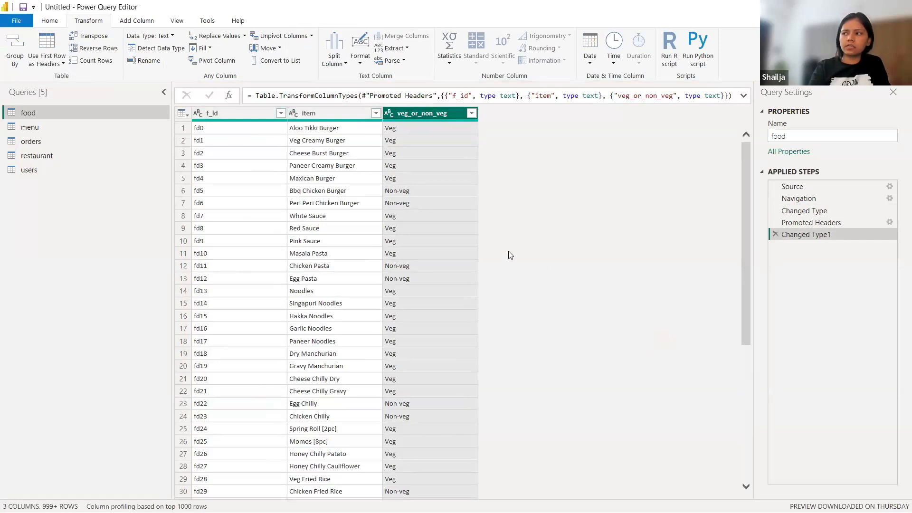
Step: Check the column headers of the menu query and return to the food query
{"action": "left_click", "coordinate": [36, 128]}
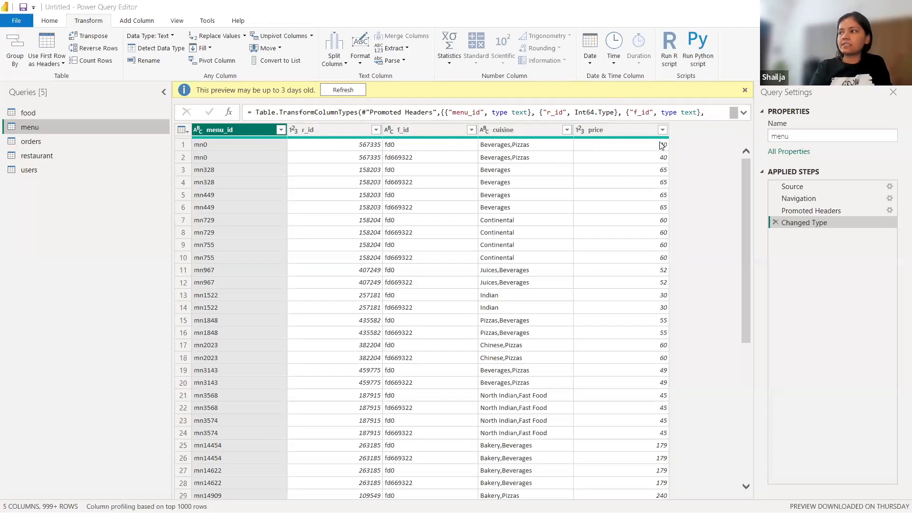
{"action": "left_click_drag", "start_coordinate": [32, 109], "coordinate": [5, 107]}
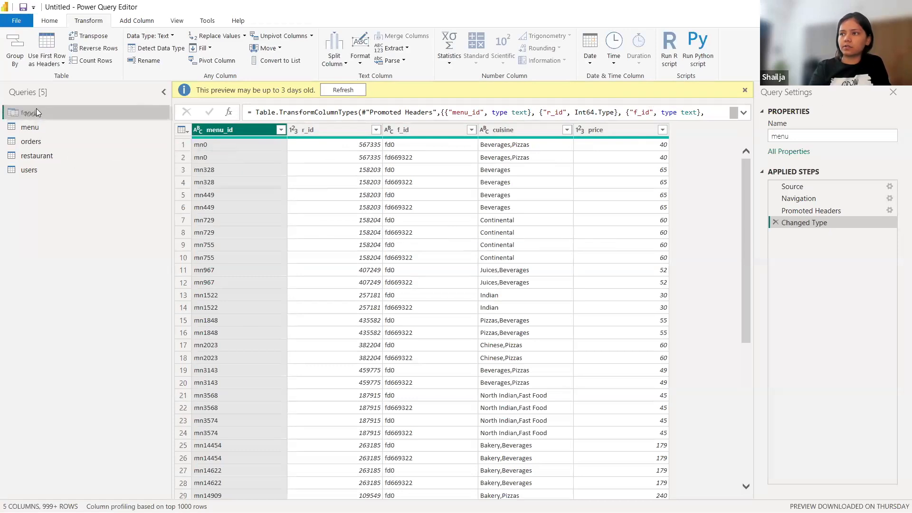
{"action": "left_click", "coordinate": [28, 112]}
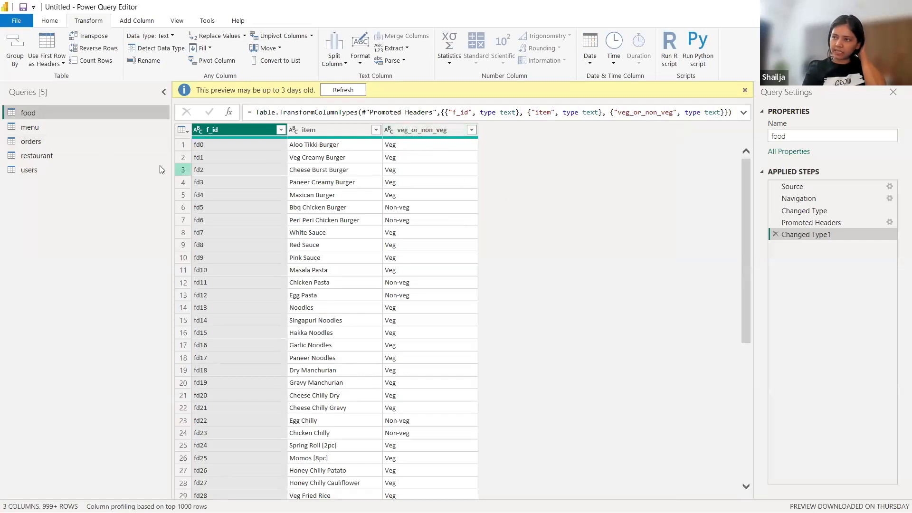
Step: Merge the food query into the menu query with a left outer join, matching both tables on f_id
{"action": "left_click", "coordinate": [65, 125]}
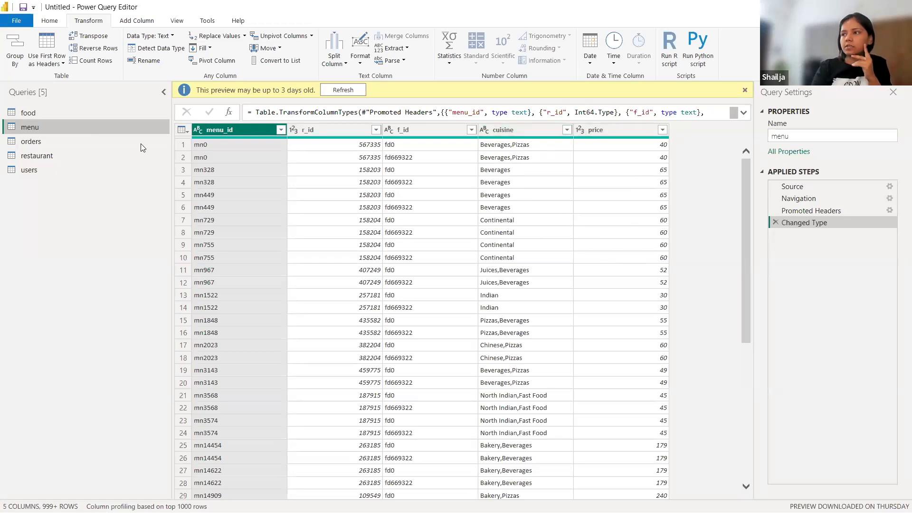
{"action": "left_click", "coordinate": [50, 21]}
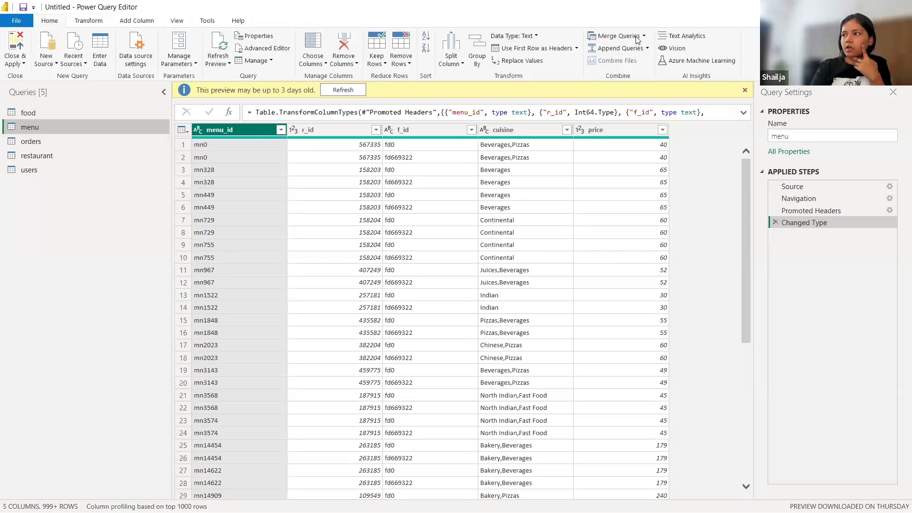
{"action": "left_click", "coordinate": [633, 37]}
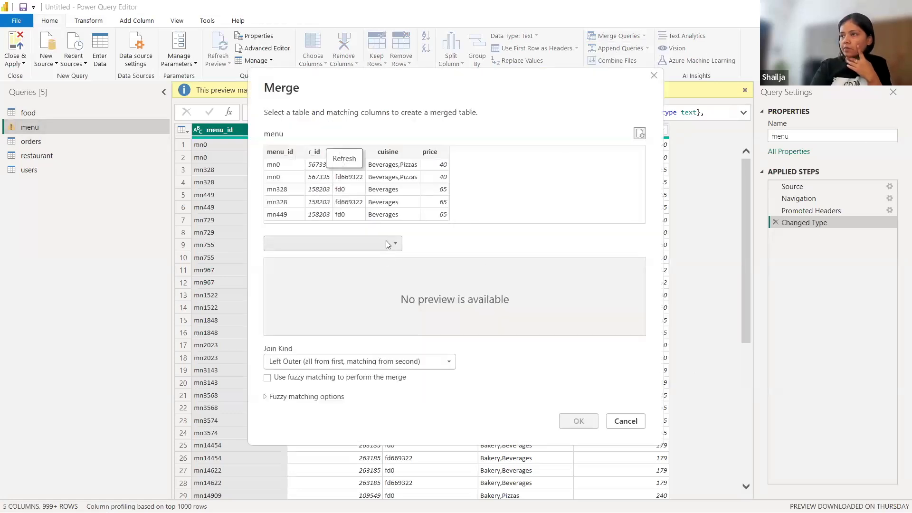
{"action": "left_click", "coordinate": [388, 244]}
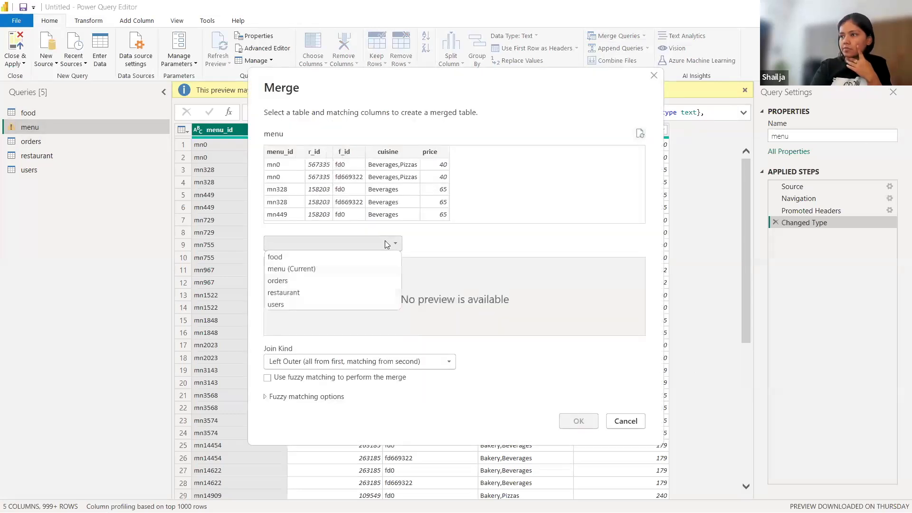
{"action": "left_click", "coordinate": [321, 254]}
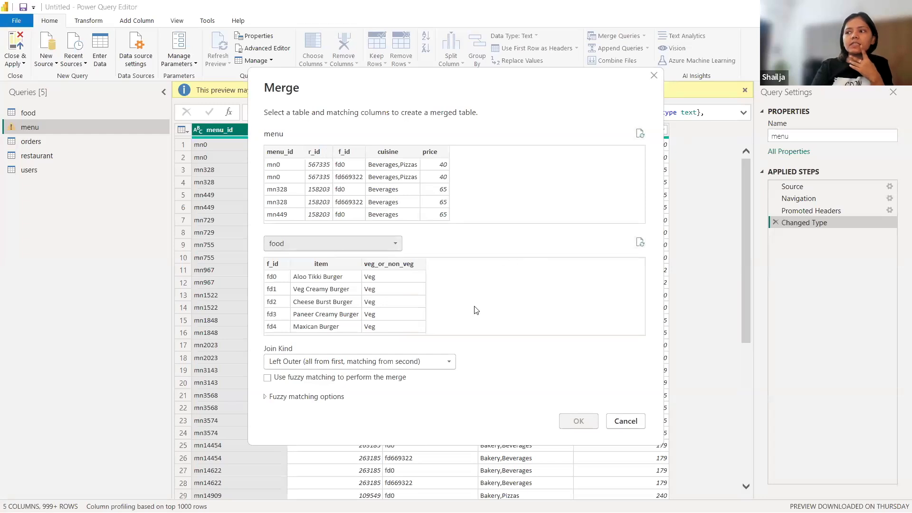
{"action": "left_click", "coordinate": [346, 156]}
{"action": "left_click", "coordinate": [277, 265]}
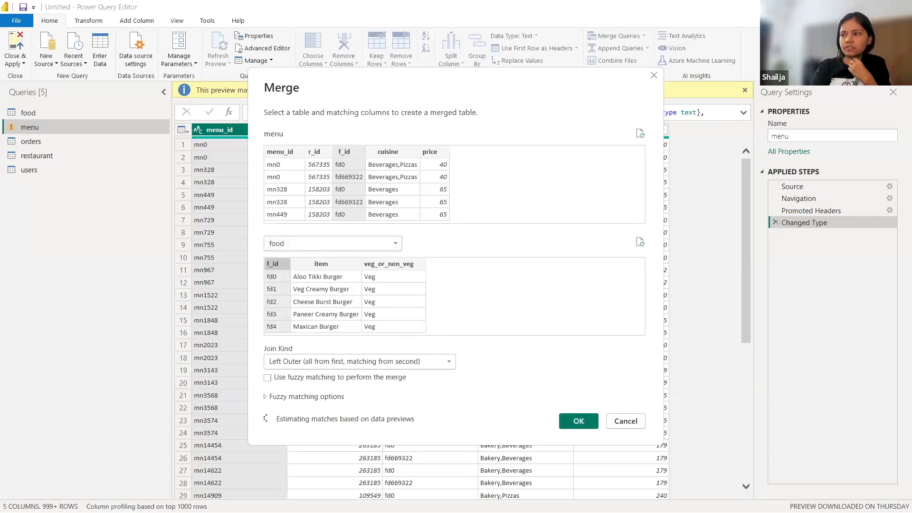
{"action": "left_click", "coordinate": [580, 421]}
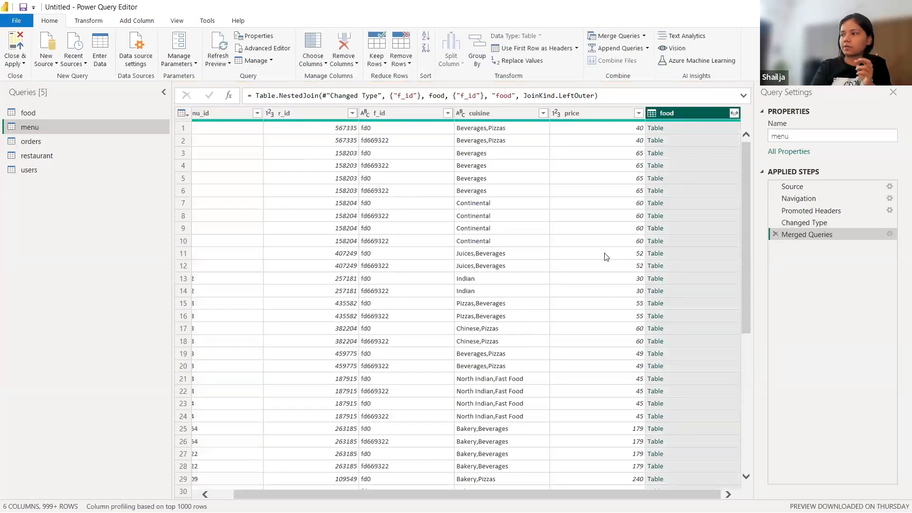
Step: Expand the merged food column to bring in only veg_or_non_veg, without the original column name as prefix
{"action": "left_click", "coordinate": [734, 114]}
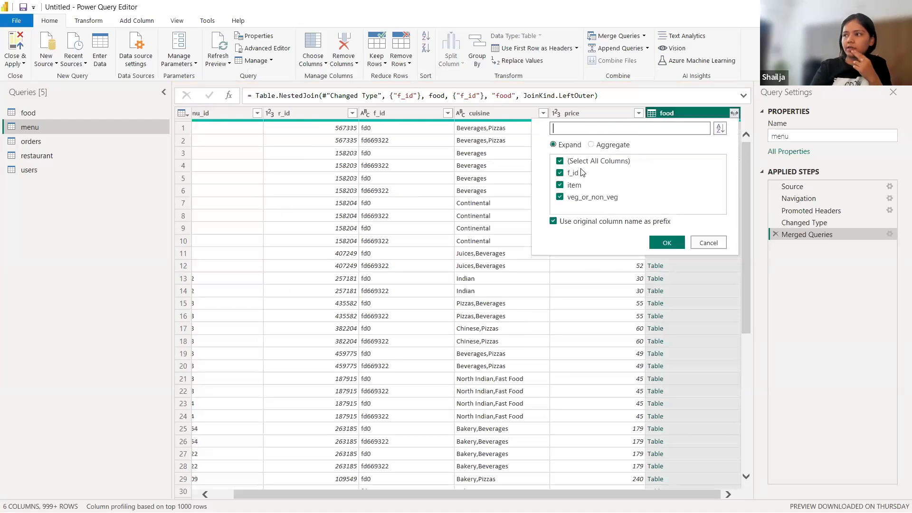
{"action": "left_click", "coordinate": [560, 161]}
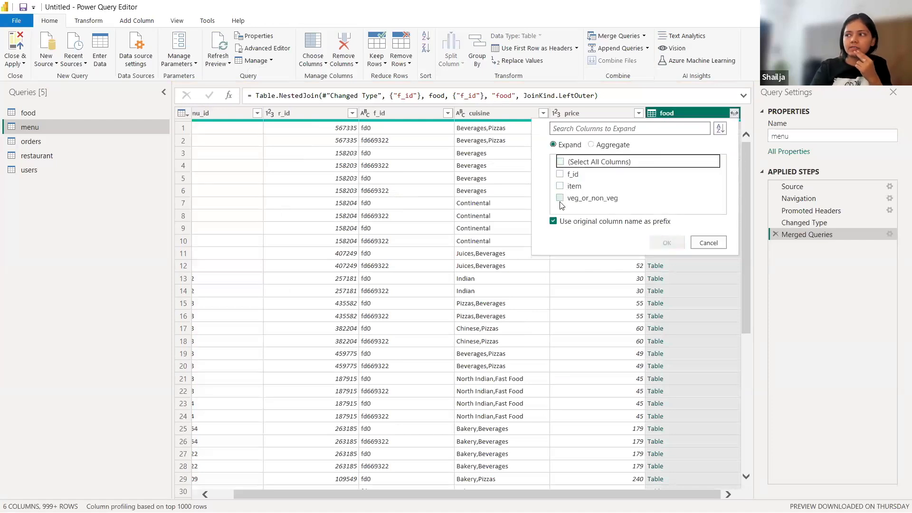
{"action": "left_click", "coordinate": [553, 222]}
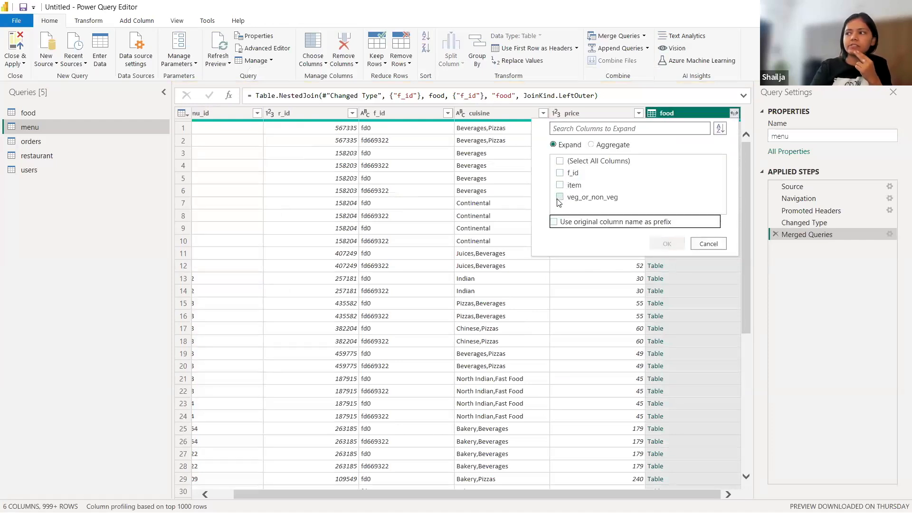
{"action": "left_click", "coordinate": [560, 197]}
{"action": "left_click", "coordinate": [666, 243]}
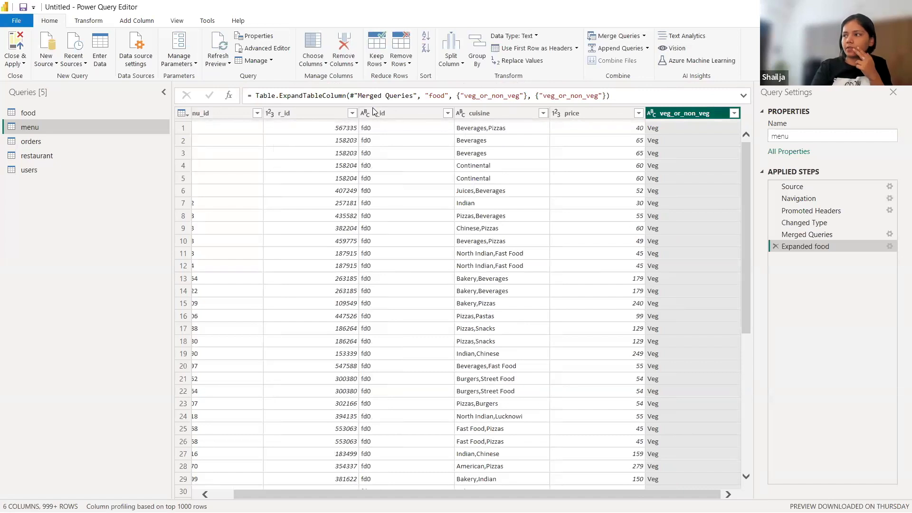
Step: Load the full list of distinct veg_or_non_veg values in the menu query and replace null with Others in that column
{"action": "left_click", "coordinate": [734, 113]}
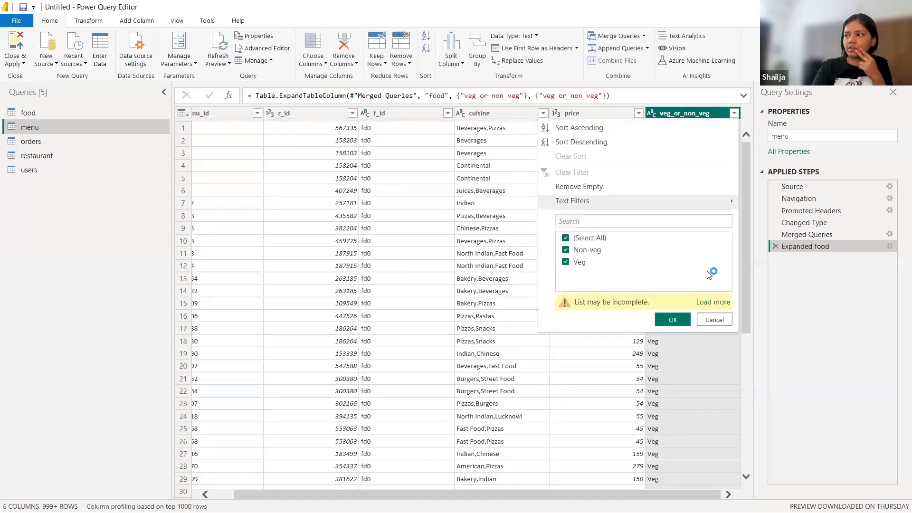
{"action": "left_click", "coordinate": [712, 302]}
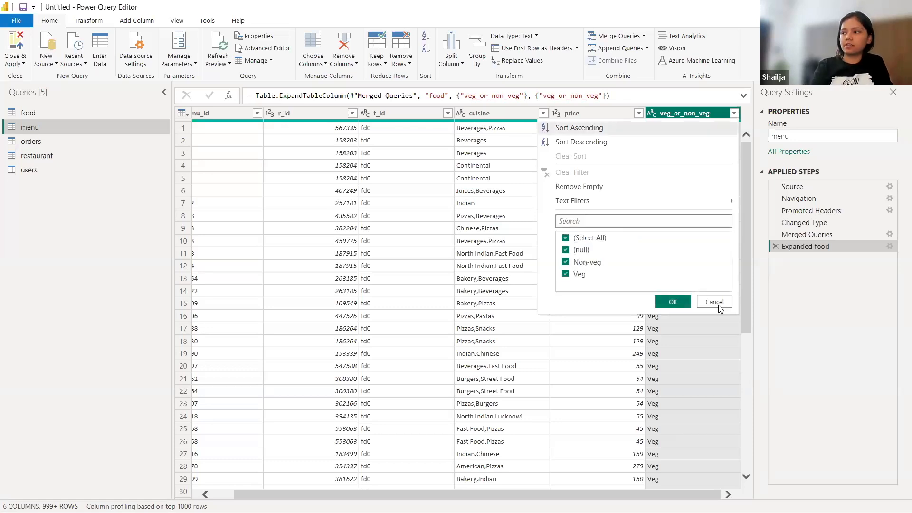
{"action": "left_click", "coordinate": [525, 62]}
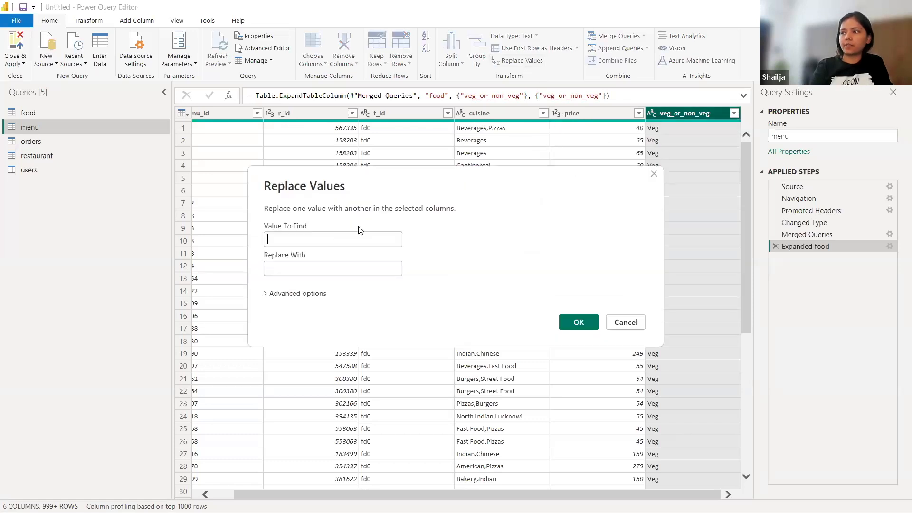
{"action": "left_click", "coordinate": [359, 232]}
{"action": "type", "text": "null"}
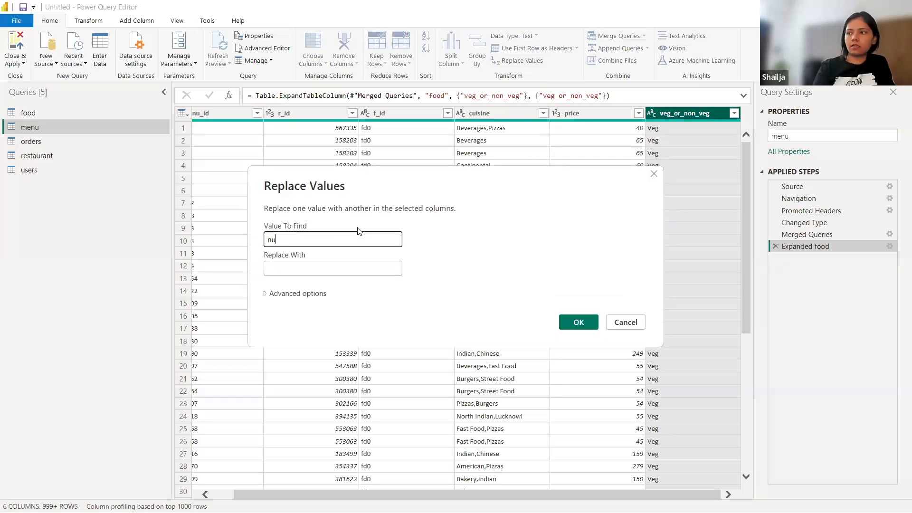
{"action": "left_click", "coordinate": [339, 265]}
{"action": "type", "text": "Others"}
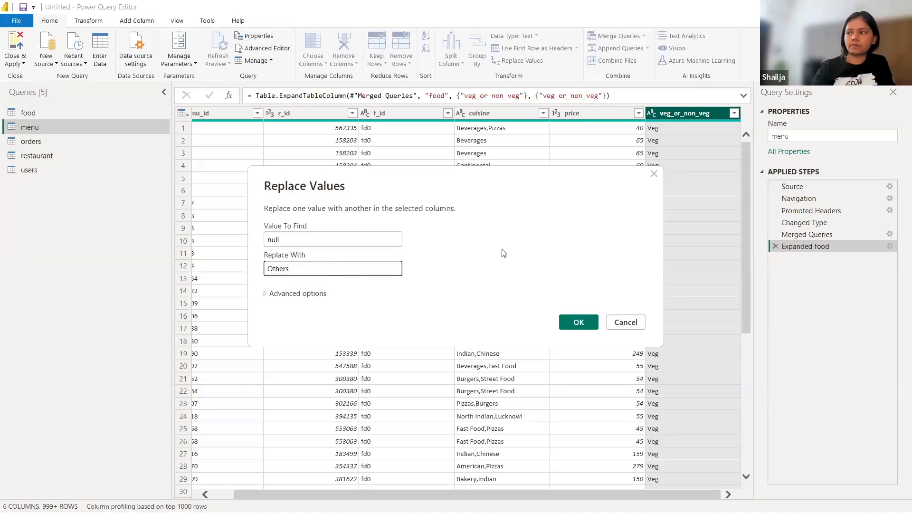
{"action": "left_click", "coordinate": [583, 321]}
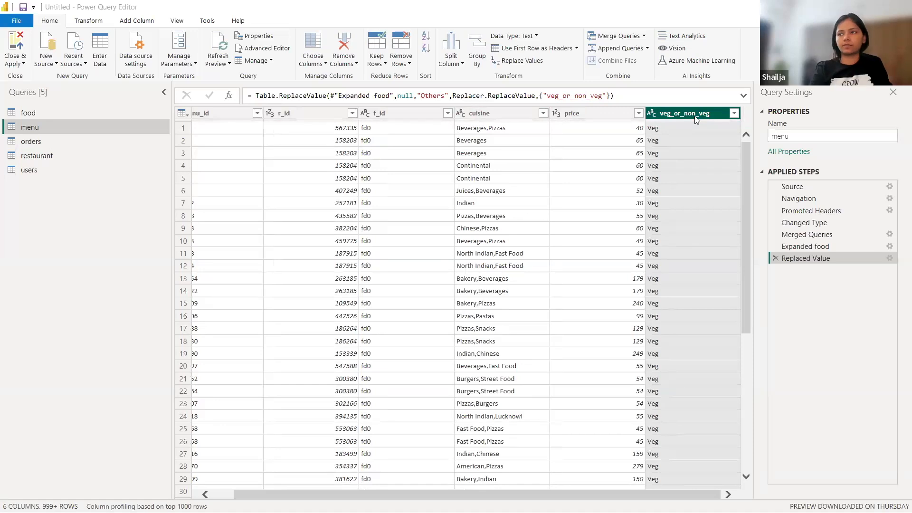
Step: Compare the columns of the orders and restaurant queries, examining the restaurant identifiers and the city column
{"action": "left_click", "coordinate": [34, 143]}
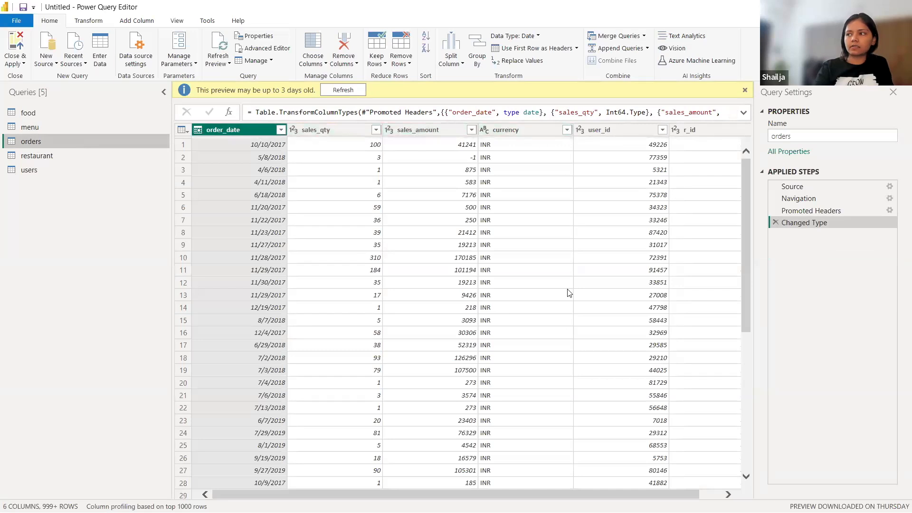
{"action": "left_click_drag", "start_coordinate": [529, 492], "coordinate": [550, 492]}
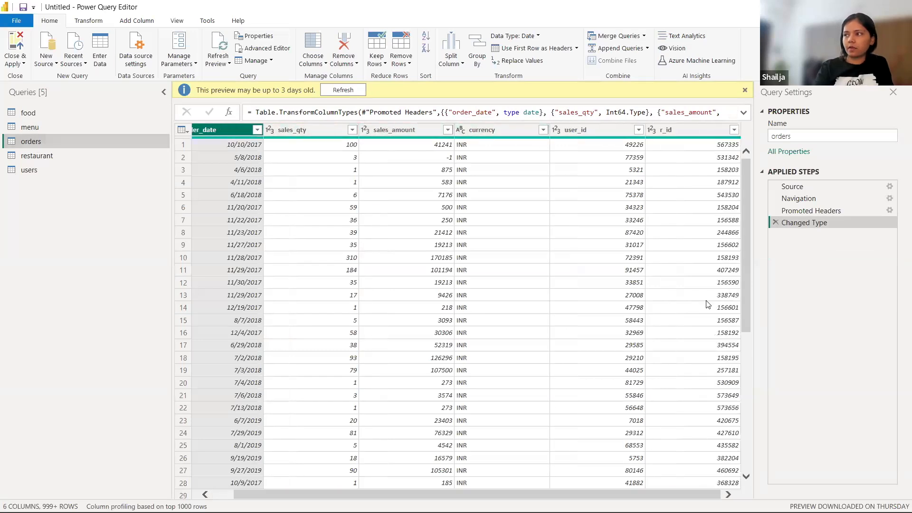
{"action": "left_click", "coordinate": [39, 157]}
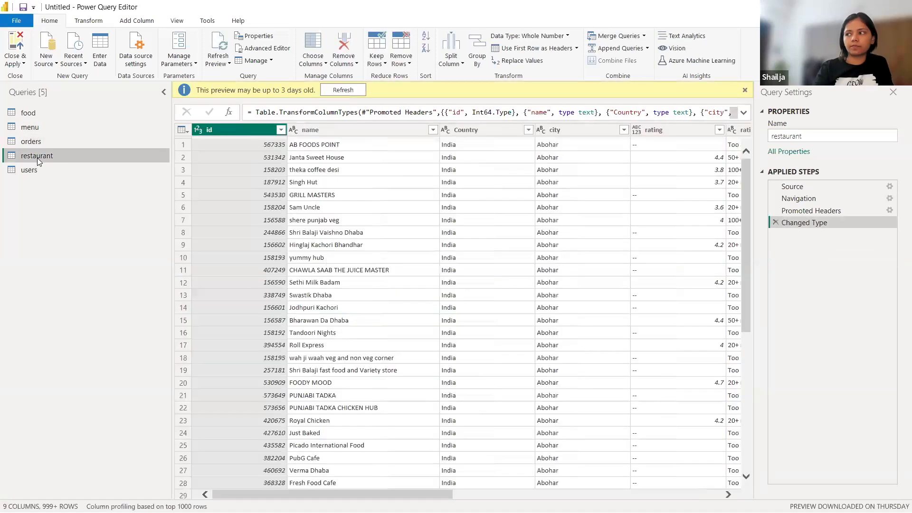
{"action": "left_click_drag", "start_coordinate": [348, 494], "coordinate": [388, 494]}
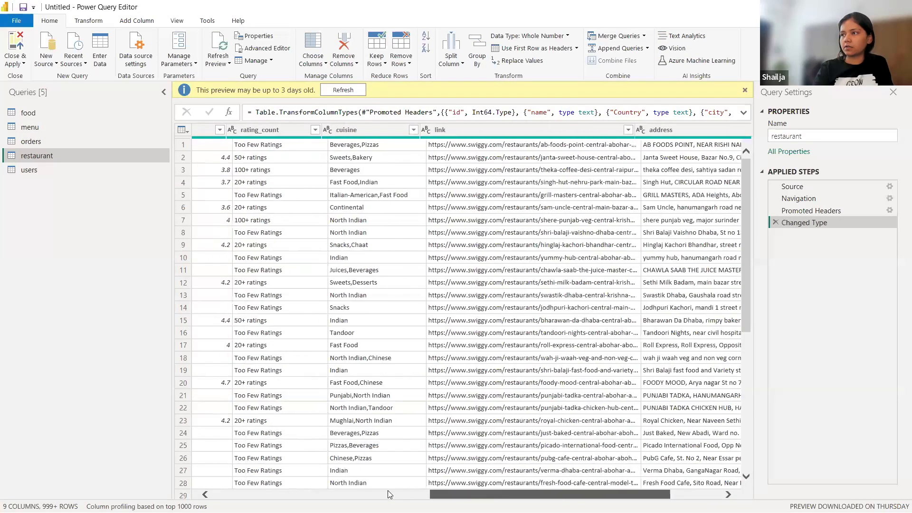
{"action": "left_click", "coordinate": [474, 130]}
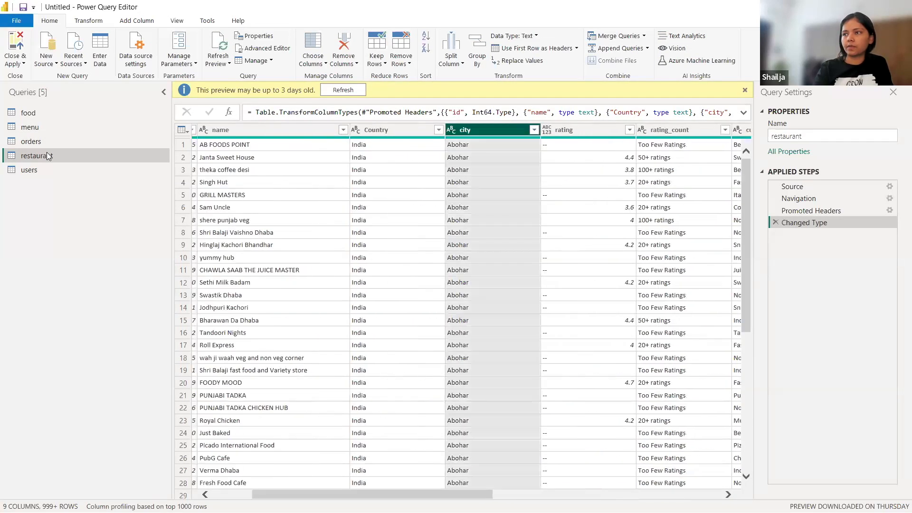
{"action": "left_click", "coordinate": [42, 142]}
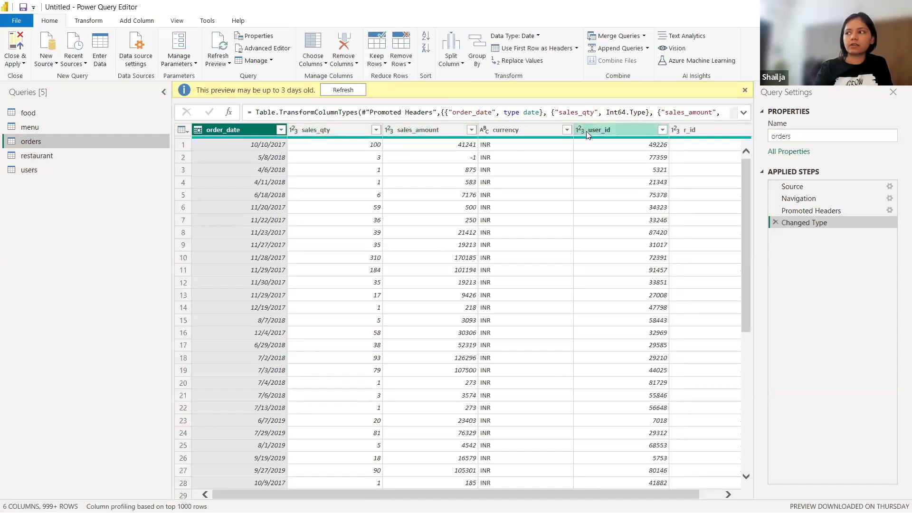
{"action": "left_click_drag", "start_coordinate": [523, 494], "coordinate": [544, 494]}
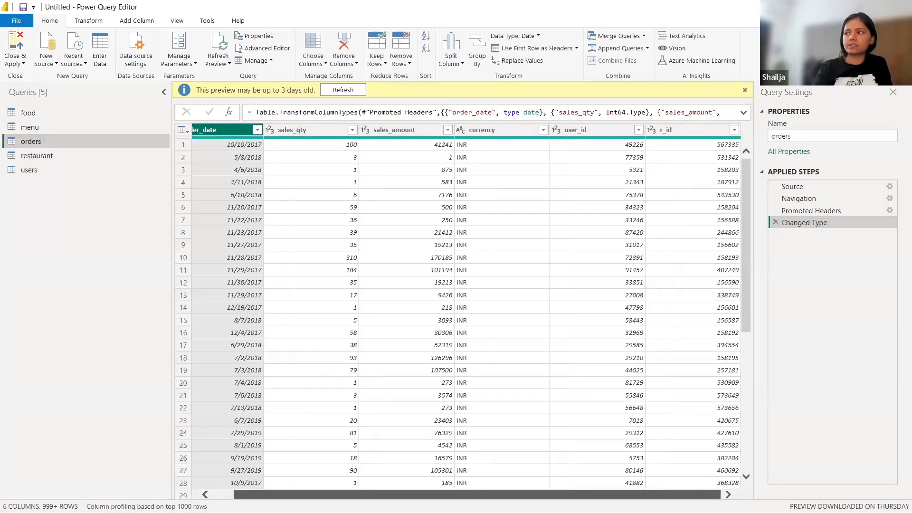
{"action": "left_click_drag", "start_coordinate": [471, 494], "coordinate": [450, 494]}
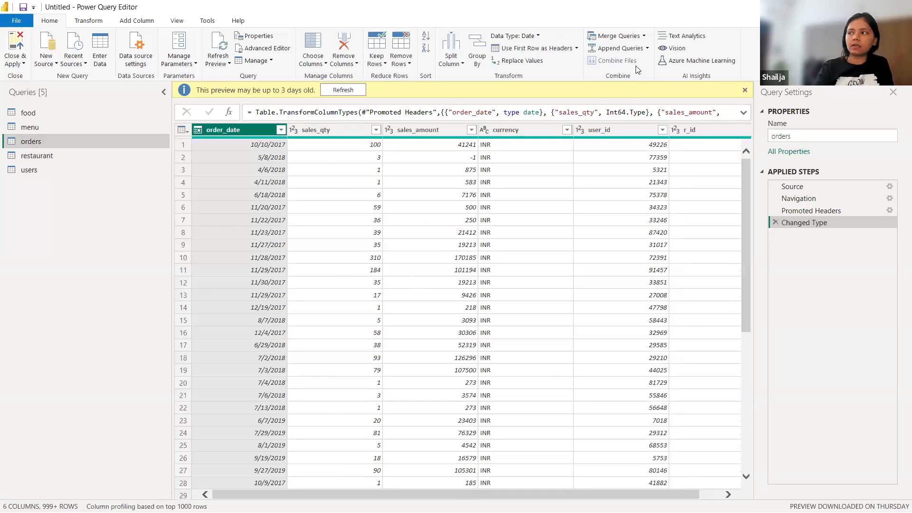
Step: Merge the restaurant query into the orders query with a left outer join, matching r_id to id
{"action": "left_click", "coordinate": [617, 37]}
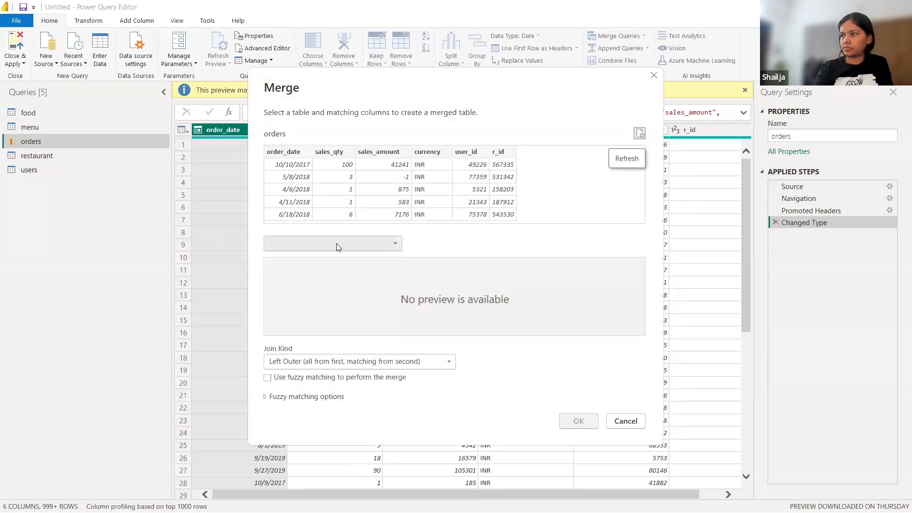
{"action": "left_click", "coordinate": [338, 248]}
{"action": "left_click", "coordinate": [288, 293]}
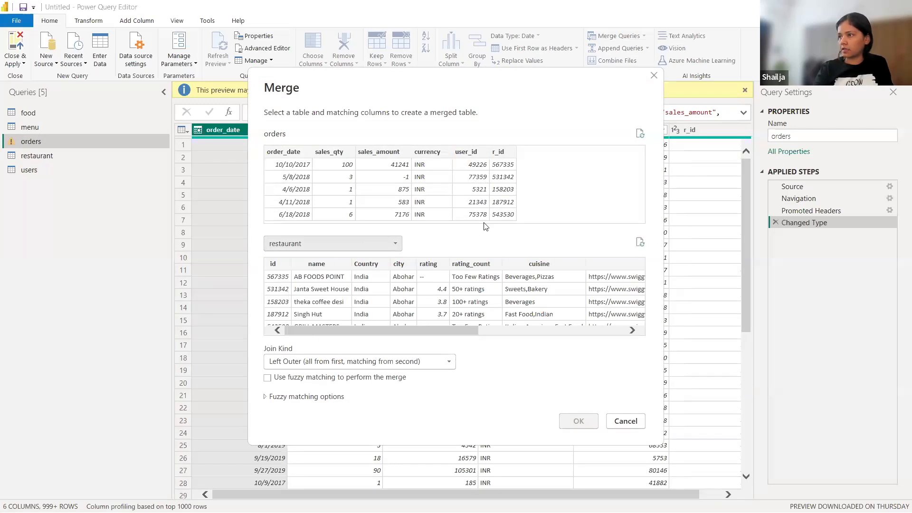
{"action": "left_click", "coordinate": [499, 154]}
{"action": "left_click", "coordinate": [273, 264]}
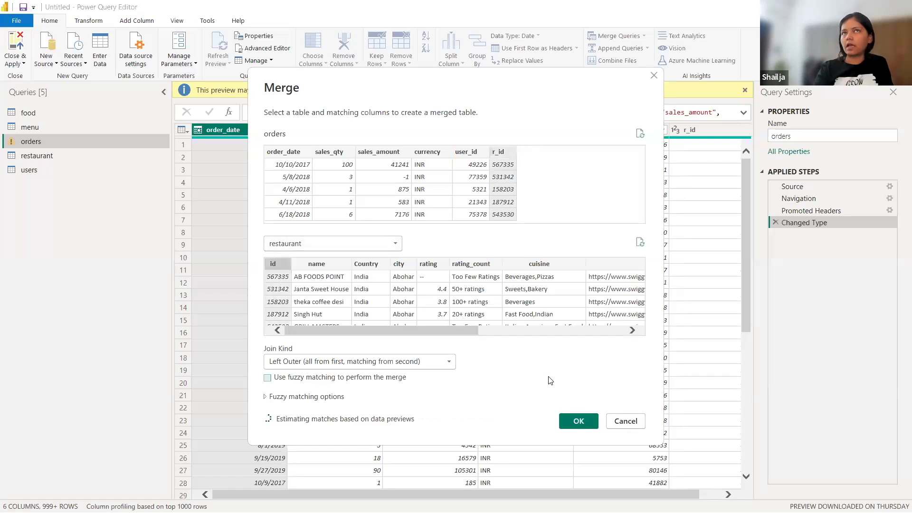
{"action": "left_click", "coordinate": [578, 421]}
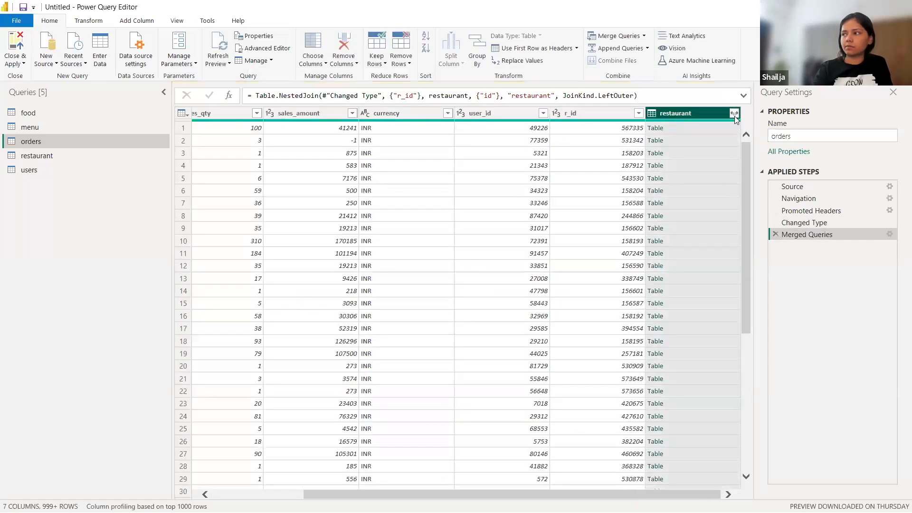
Step: Expand the merged restaurant column in the orders query to bring in only city, without a prefix
{"action": "left_click", "coordinate": [734, 114]}
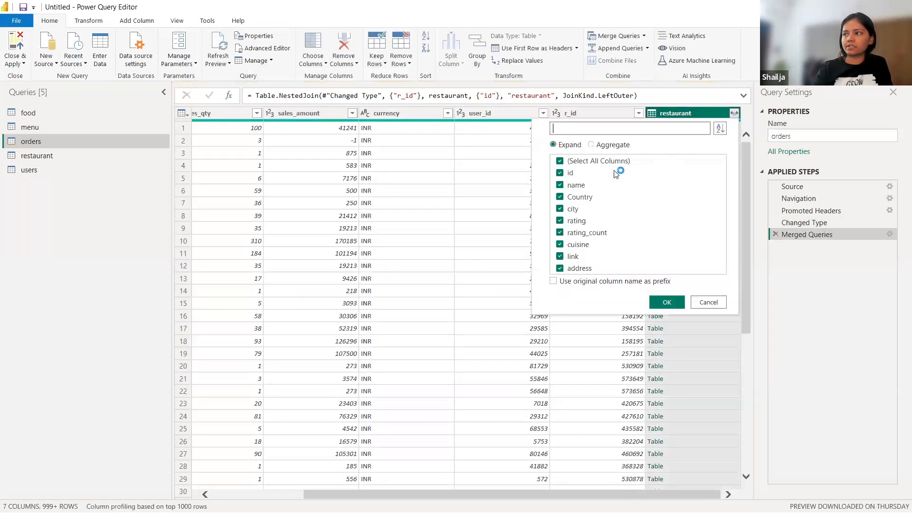
{"action": "left_click", "coordinate": [560, 161]}
{"action": "left_click", "coordinate": [559, 209]}
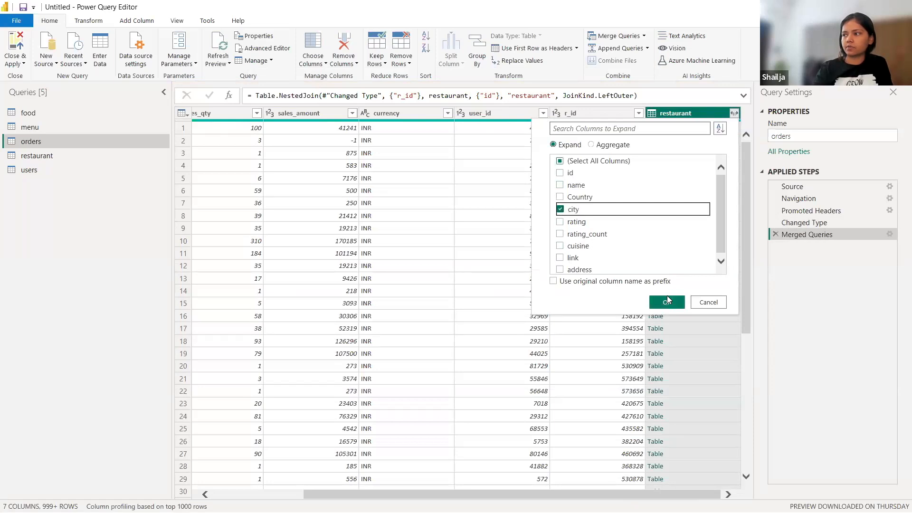
{"action": "left_click", "coordinate": [667, 302]}
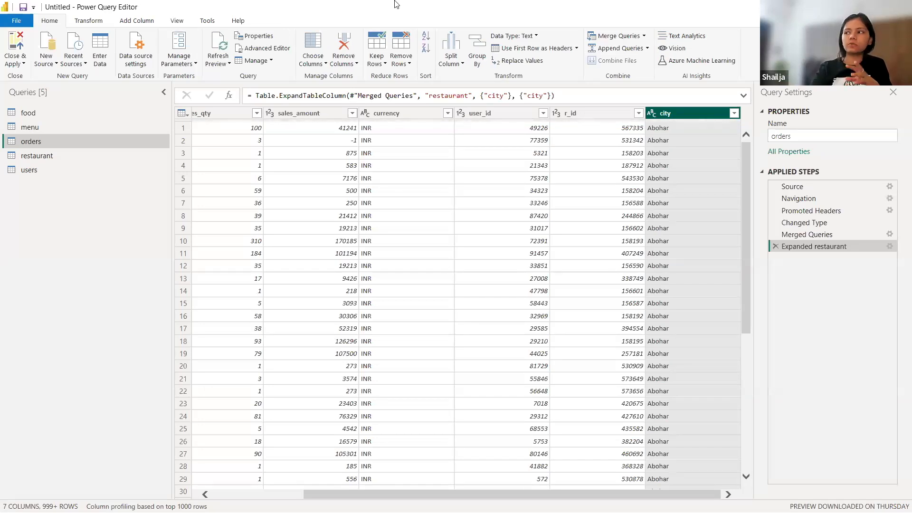
Step: Replace null with Others in the city column of the orders query
{"action": "left_click", "coordinate": [529, 62]}
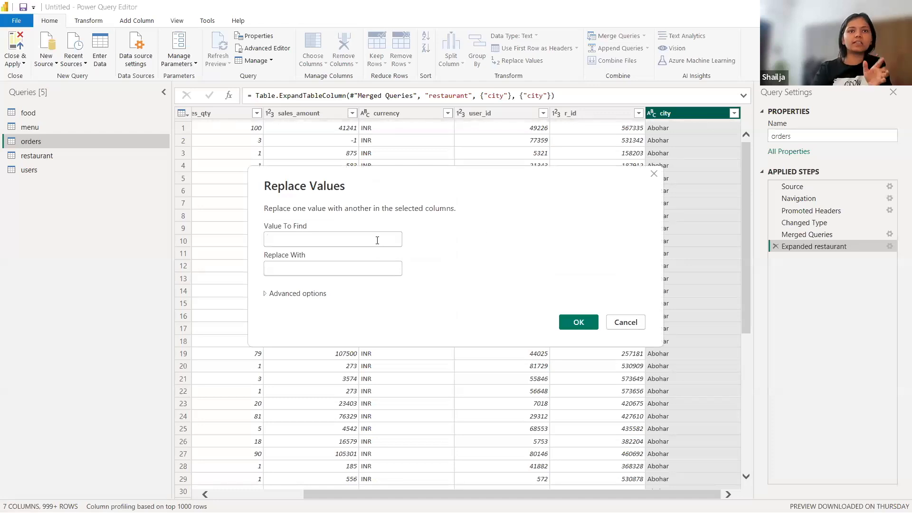
{"action": "left_click", "coordinate": [315, 239]}
{"action": "type", "text": "null"}
{"action": "left_click", "coordinate": [323, 270]}
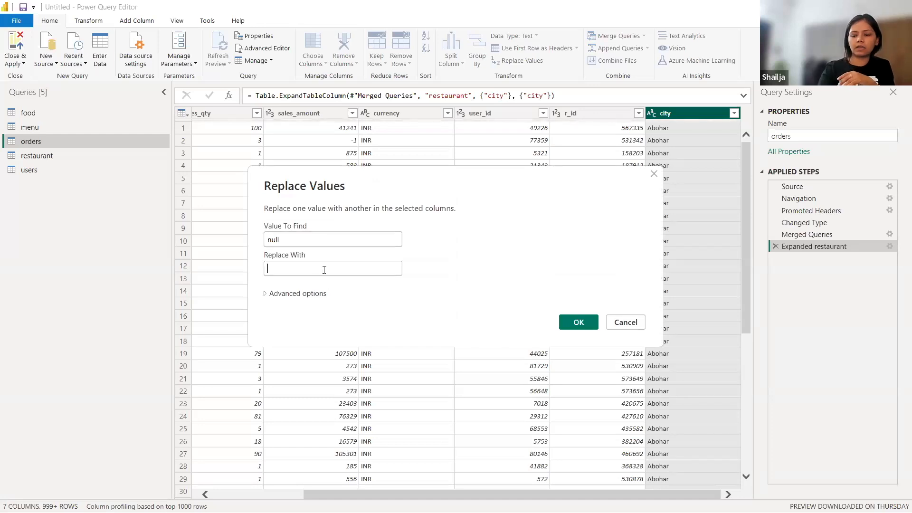
{"action": "type", "text": "0"}
{"action": "type", "text": "ther"}
{"action": "type", "text": "s"}
{"action": "left_click", "coordinate": [579, 321]}
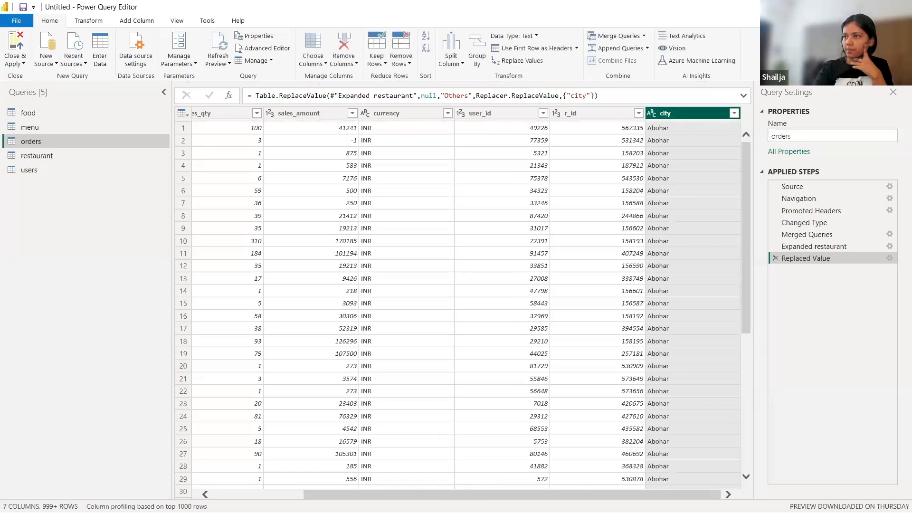
Step: Unpivot the sales_qty and sales_amount columns in the orders query
{"action": "left_click_drag", "start_coordinate": [478, 491], "coordinate": [421, 486]}
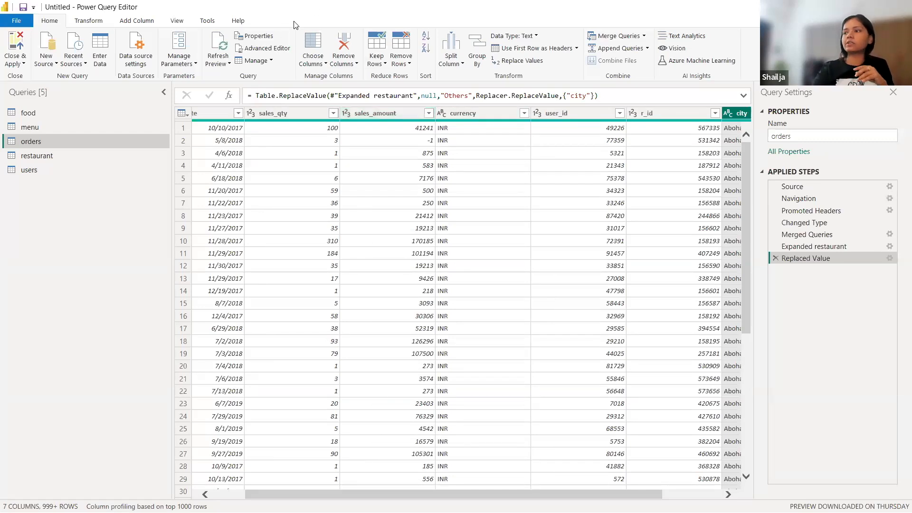
{"action": "left_click", "coordinate": [295, 115]}
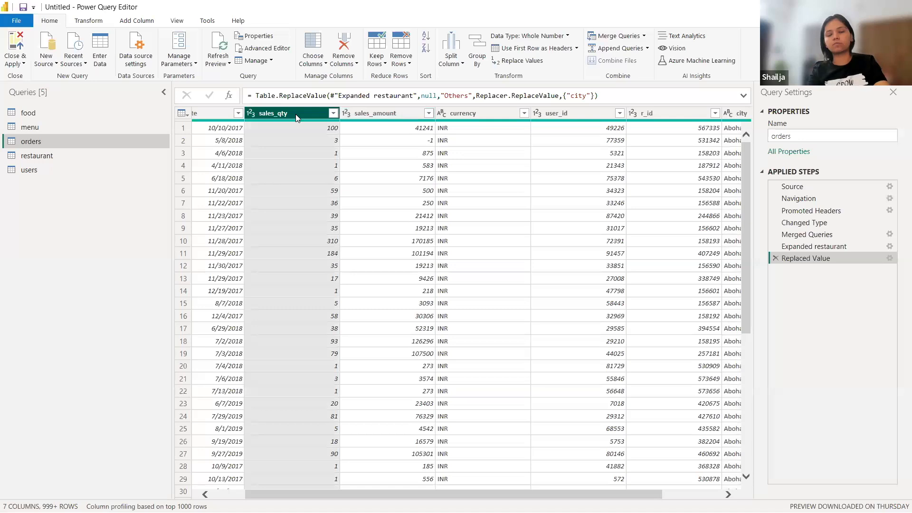
{"action": "left_click", "coordinate": [373, 114], "text": "ctrl"}
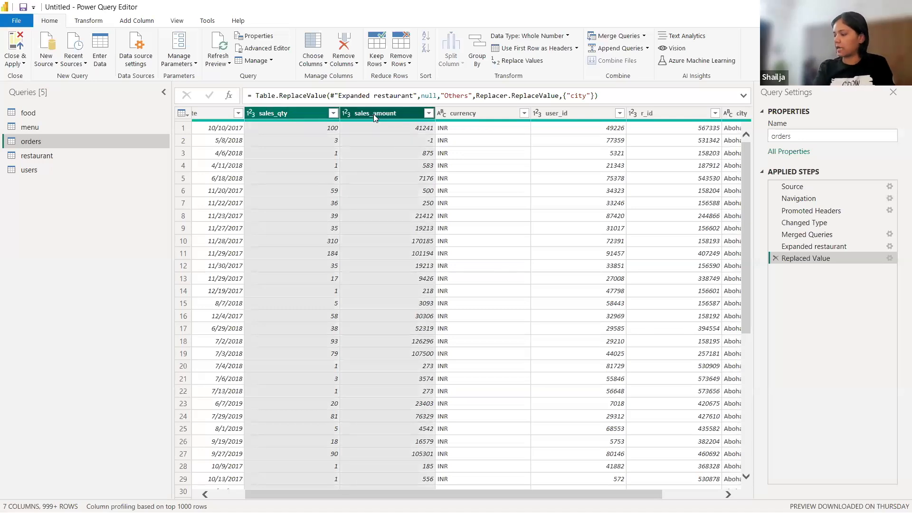
{"action": "right_click", "coordinate": [372, 114]}
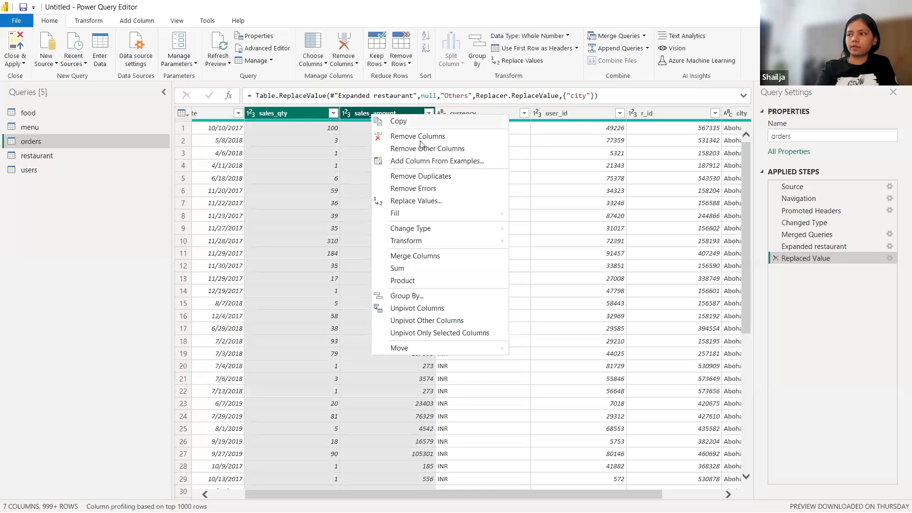
{"action": "left_click", "coordinate": [421, 308]}
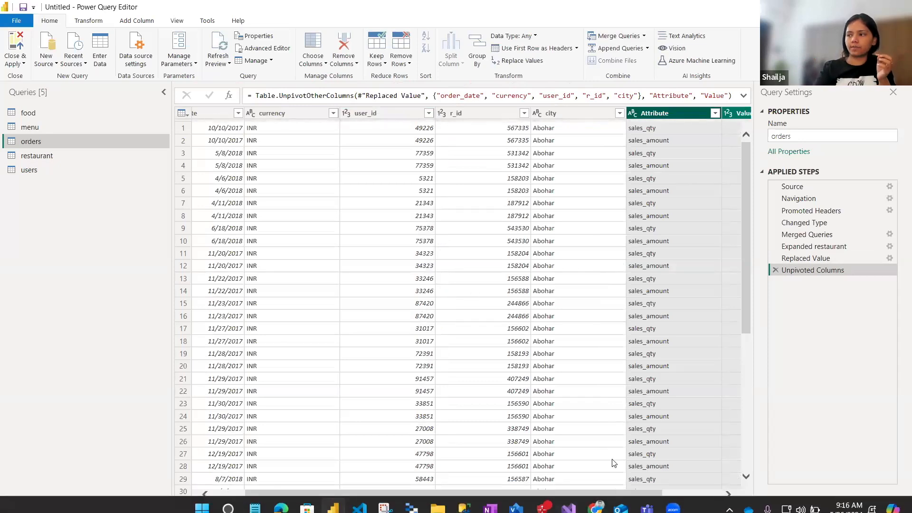
Step: Rename the Attribute column of the orders query as Type
{"action": "left_click_drag", "start_coordinate": [587, 493], "coordinate": [674, 492]}
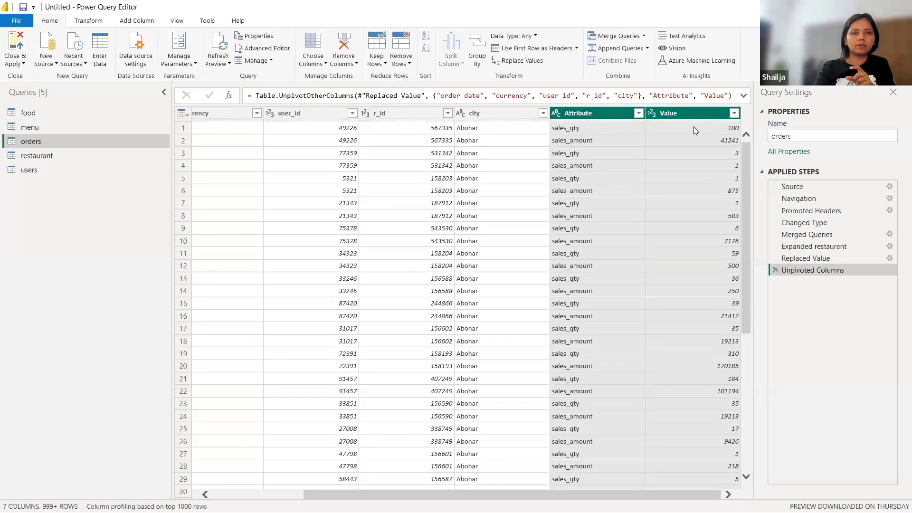
{"action": "double_click", "coordinate": [589, 114]}
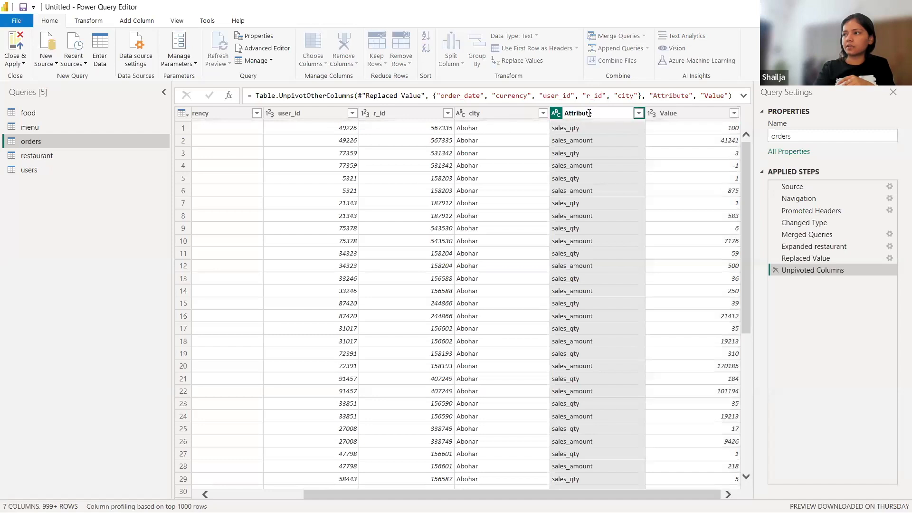
{"action": "type", "text": "T"}
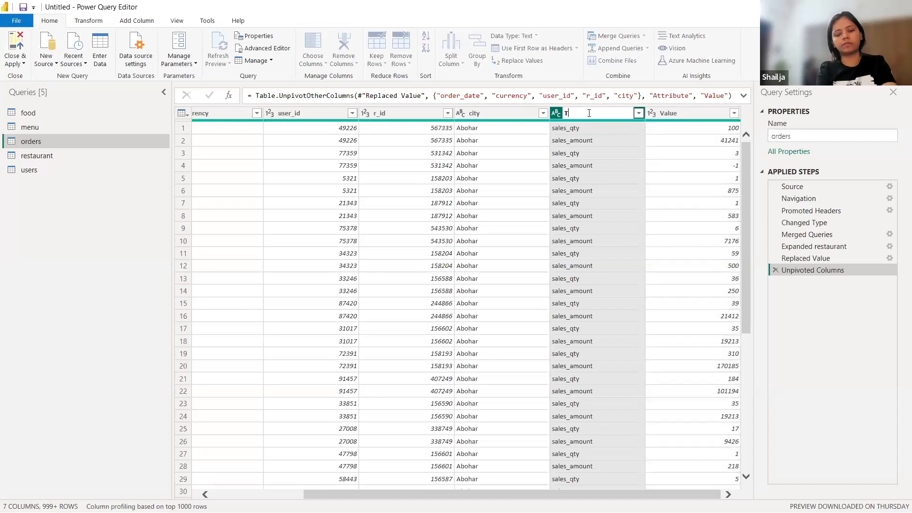
{"action": "key", "text": "Return"}
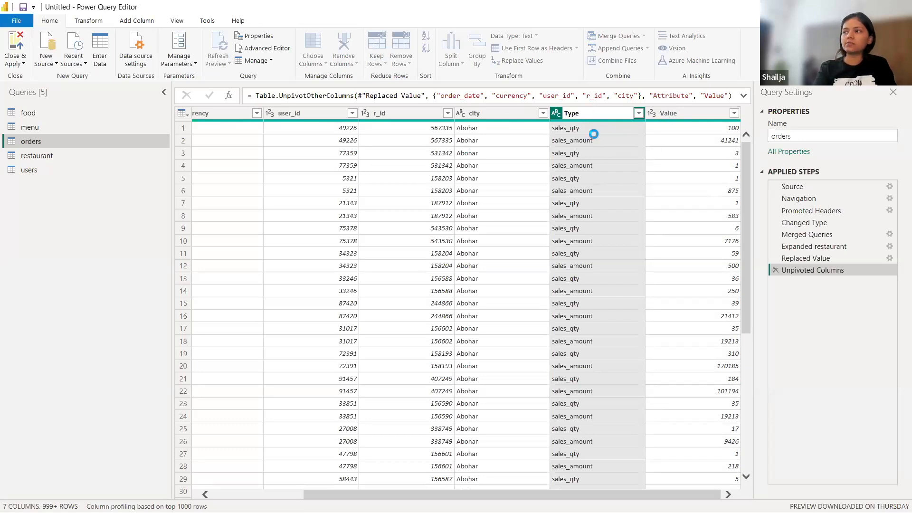
{"action": "key", "text": "Return"}
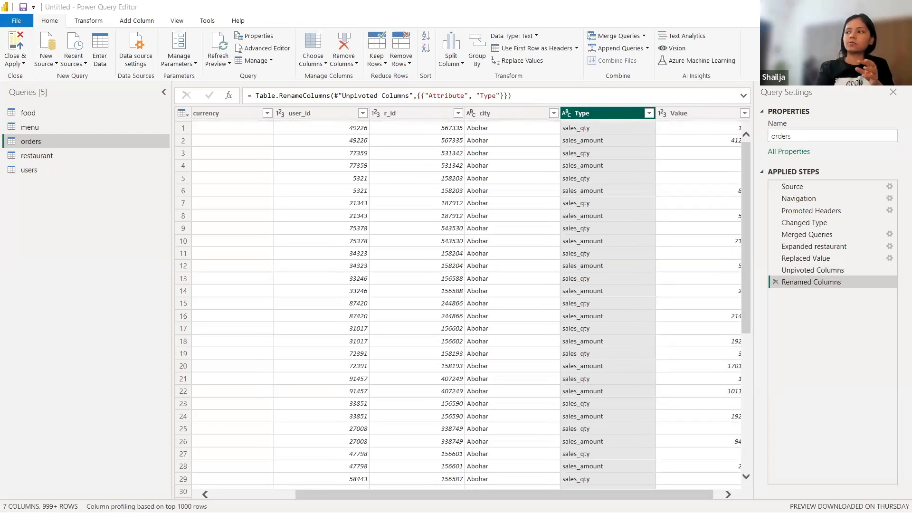
Step: Replace sales_qty with Quantity in the Type column of the orders query
{"action": "left_click", "coordinate": [576, 130]}
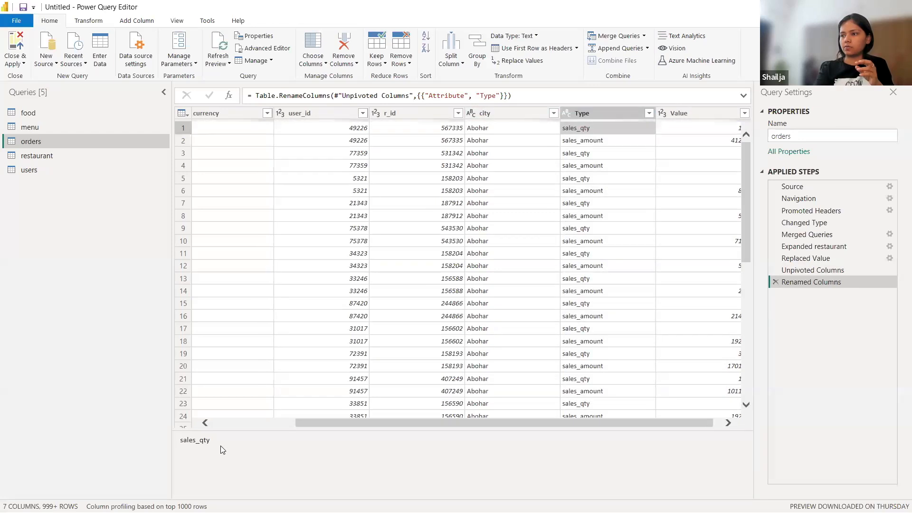
{"action": "double_click", "coordinate": [184, 441]}
{"action": "key", "text": "ctrl+c"}
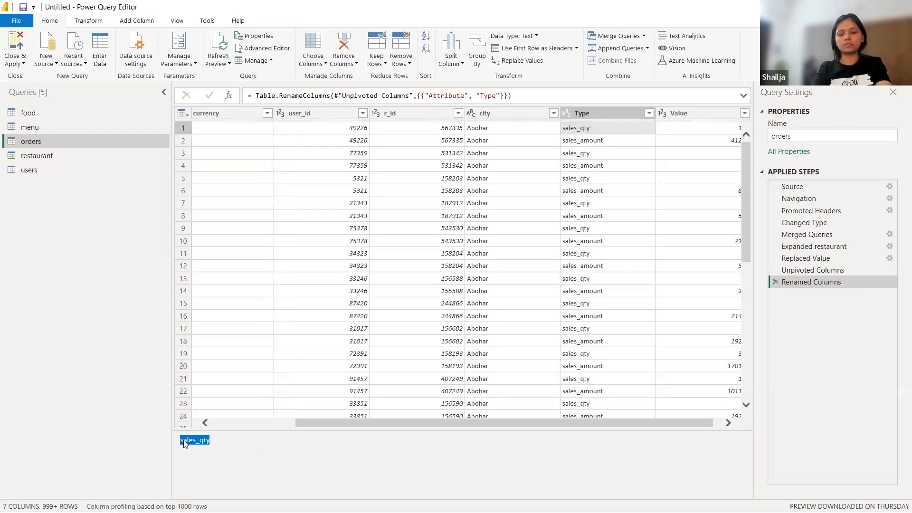
{"action": "left_click", "coordinate": [528, 62]}
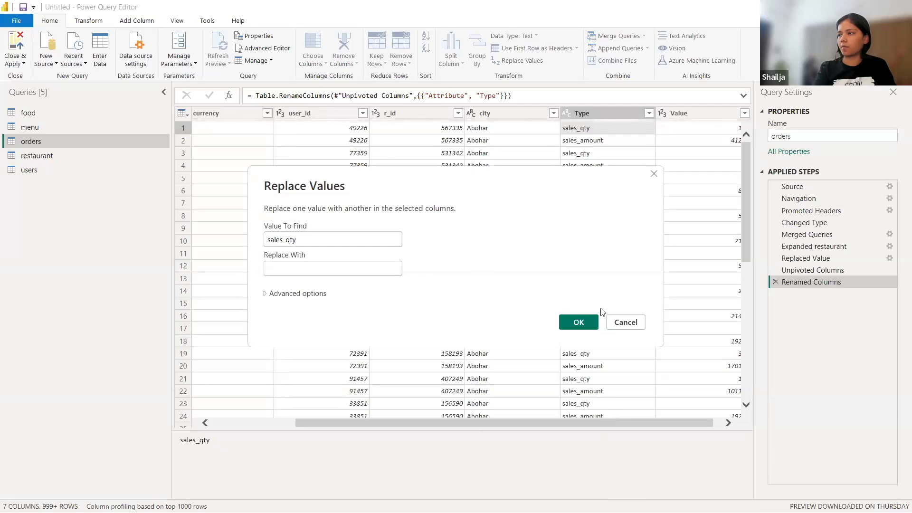
{"action": "left_click", "coordinate": [622, 322]}
{"action": "left_click", "coordinate": [611, 112]}
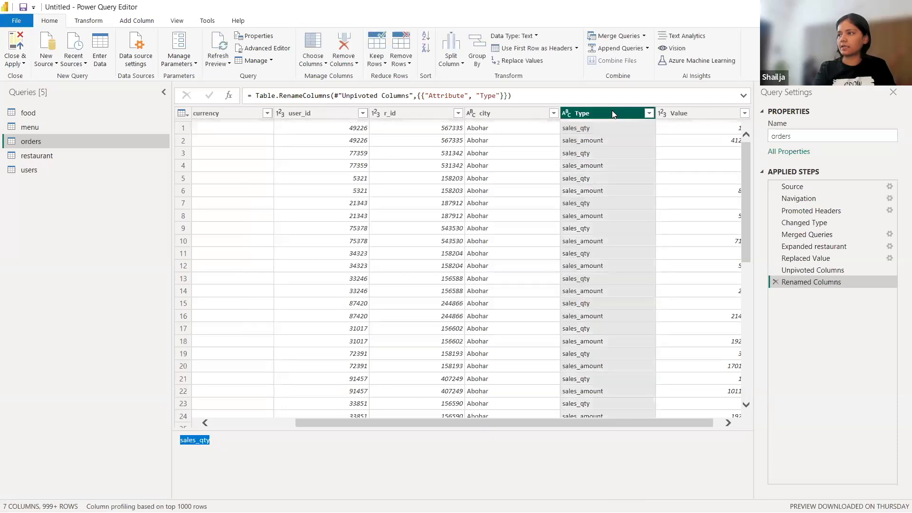
{"action": "left_click", "coordinate": [518, 61]}
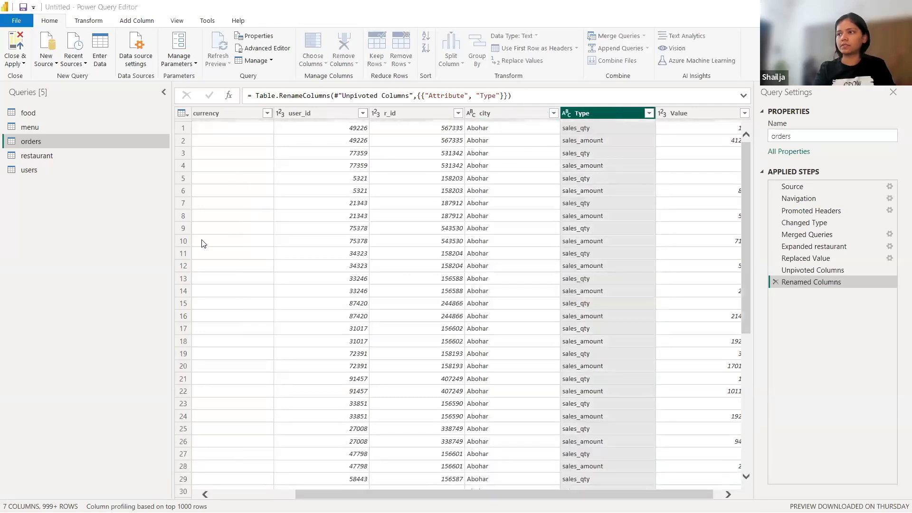
{"action": "left_click", "coordinate": [306, 234]}
{"action": "key", "text": "ctrl+v"}
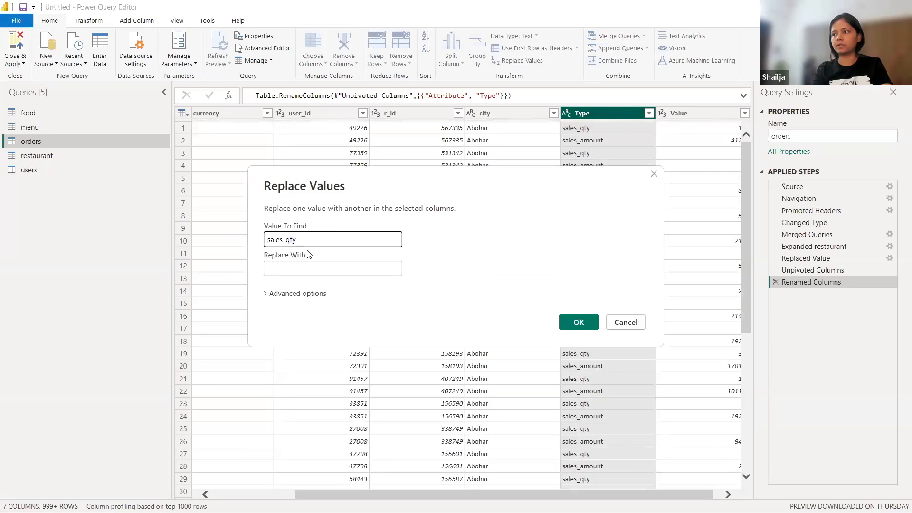
{"action": "left_click", "coordinate": [298, 269]}
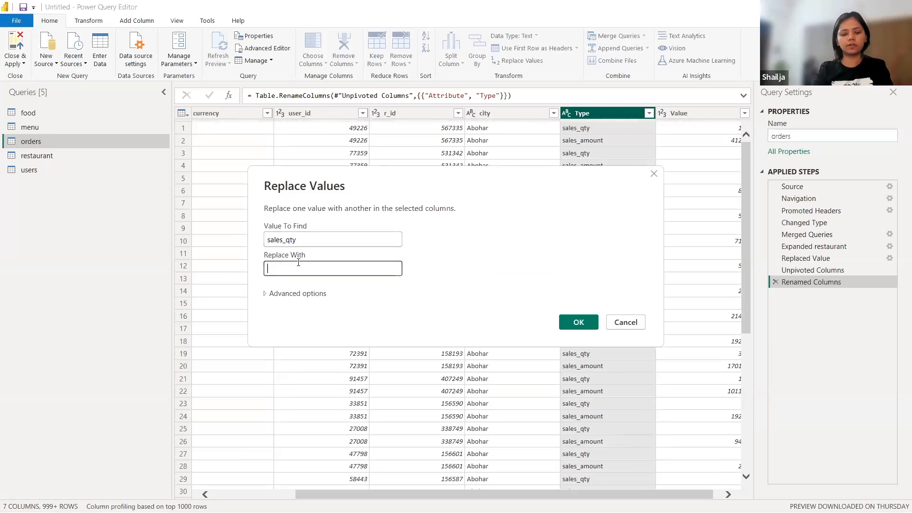
{"action": "type", "text": "Quantity"}
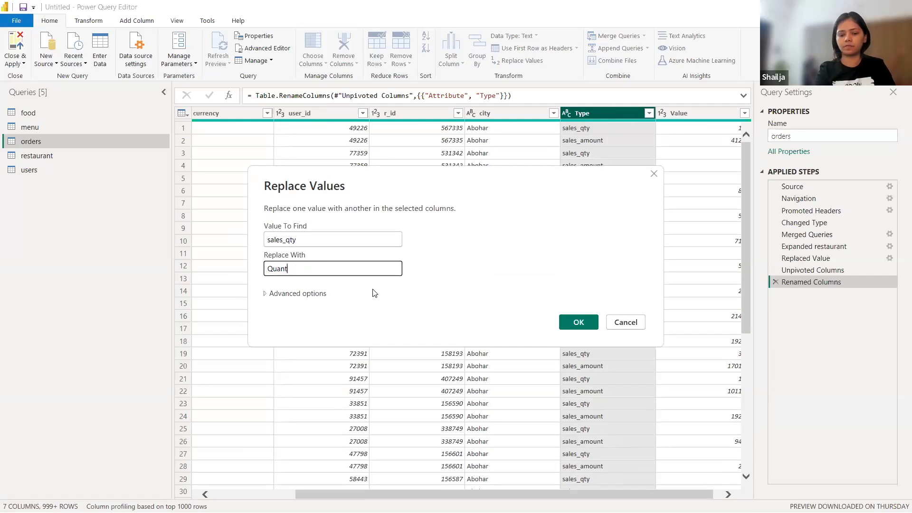
{"action": "left_click", "coordinate": [577, 323]}
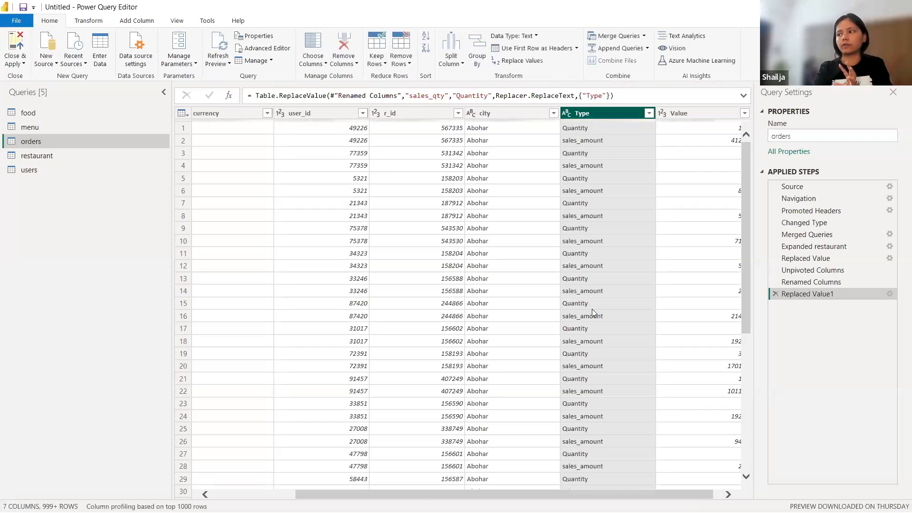
Step: Replace sales_amount with Amount in the Type column of the orders query
{"action": "left_click", "coordinate": [592, 141]}
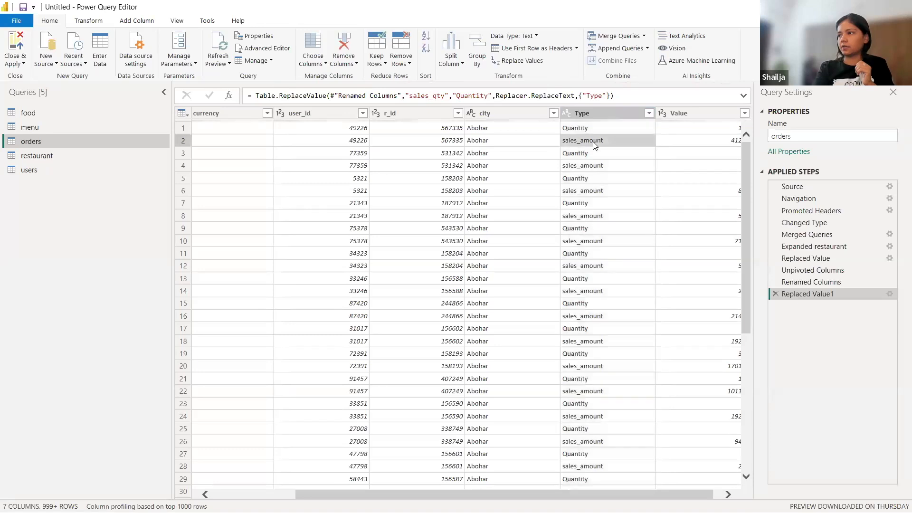
{"action": "left_click_drag", "start_coordinate": [227, 441], "coordinate": [174, 447]}
{"action": "key", "text": "ctrl+c"}
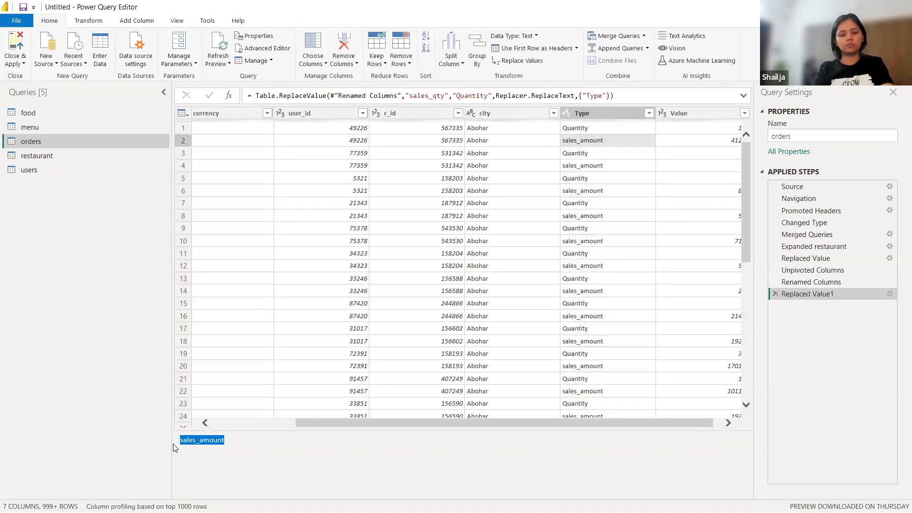
{"action": "left_click", "coordinate": [593, 455]}
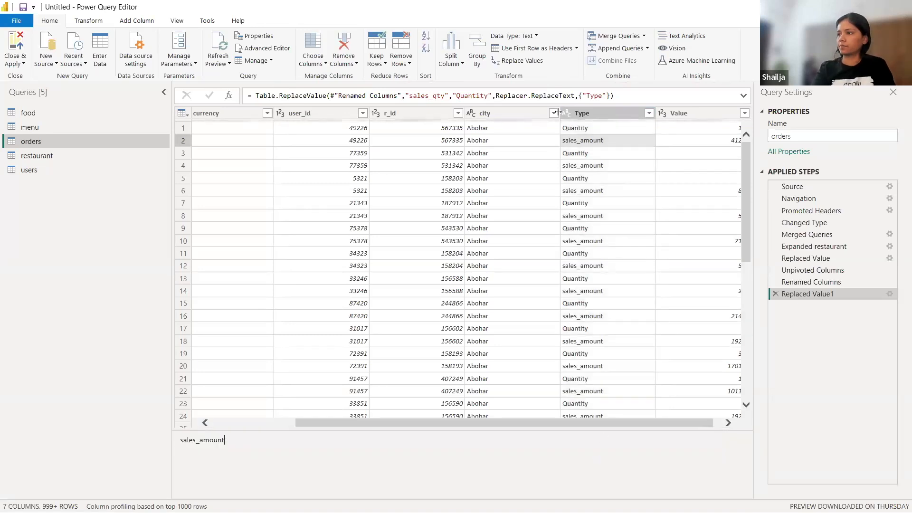
{"action": "left_click", "coordinate": [594, 113]}
{"action": "left_click", "coordinate": [517, 60]}
{"action": "key", "text": "ctrl+v"}
{"action": "left_click", "coordinate": [306, 268]}
{"action": "type", "text": "Am"}
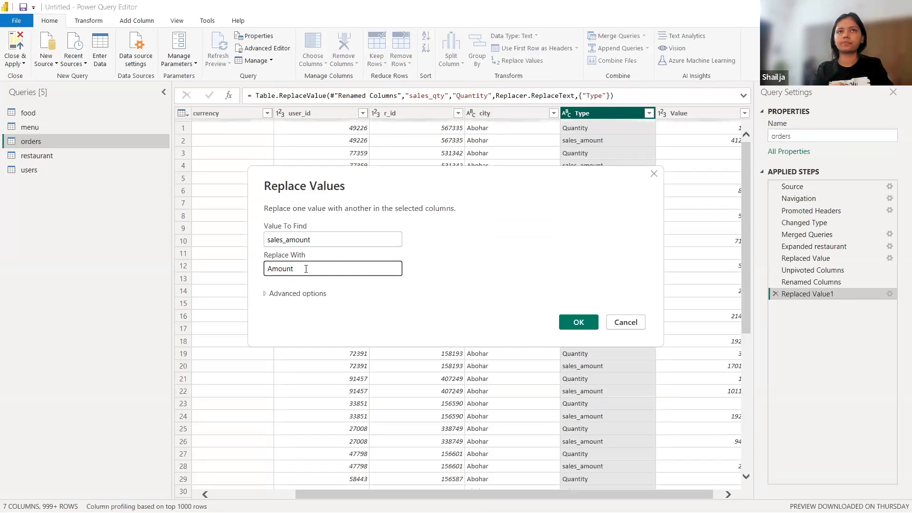
{"action": "left_click", "coordinate": [575, 322]}
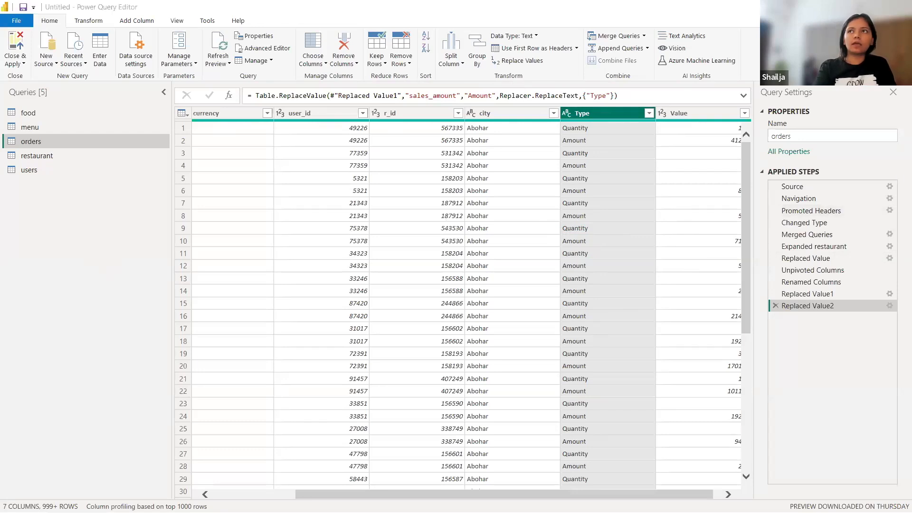
Step: Look over the restaurant and users queries, and apply all query changes to return to the report in Power BI Desktop
{"action": "left_click", "coordinate": [50, 156]}
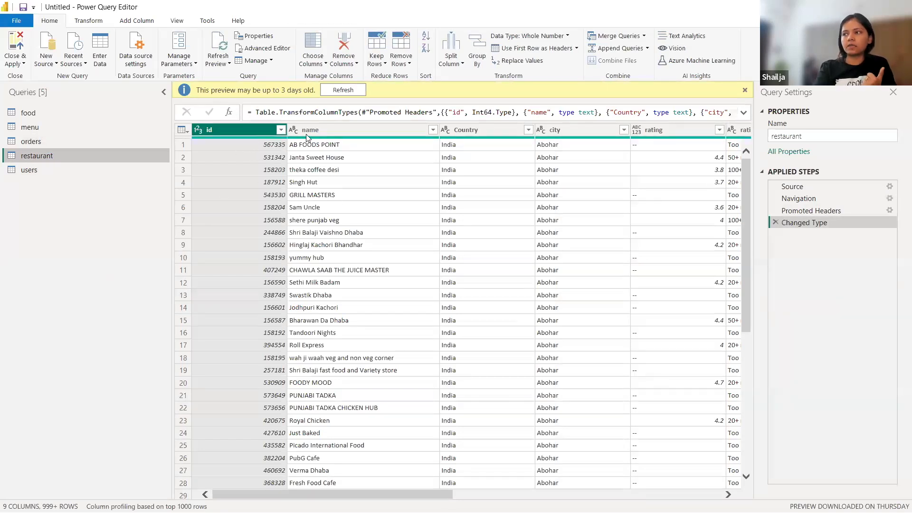
{"action": "mouse_move", "coordinate": [367, 511]}
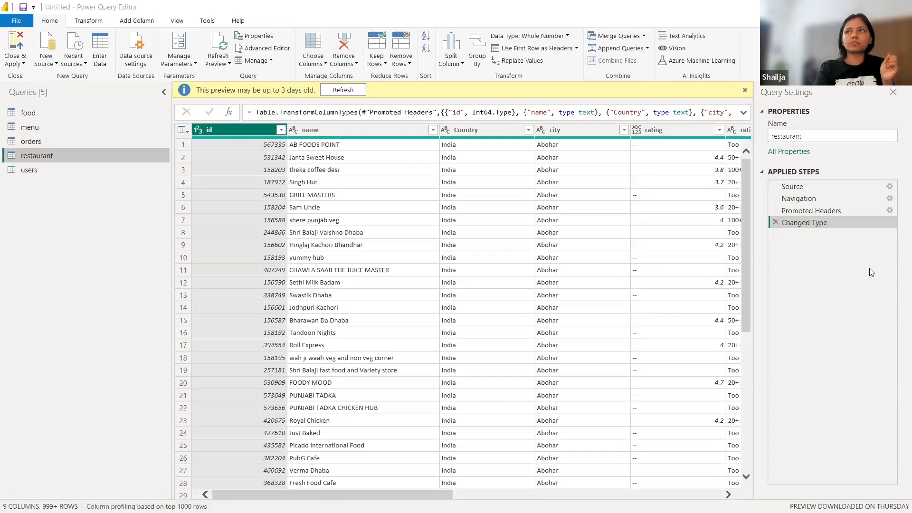
{"action": "left_click", "coordinate": [23, 172]}
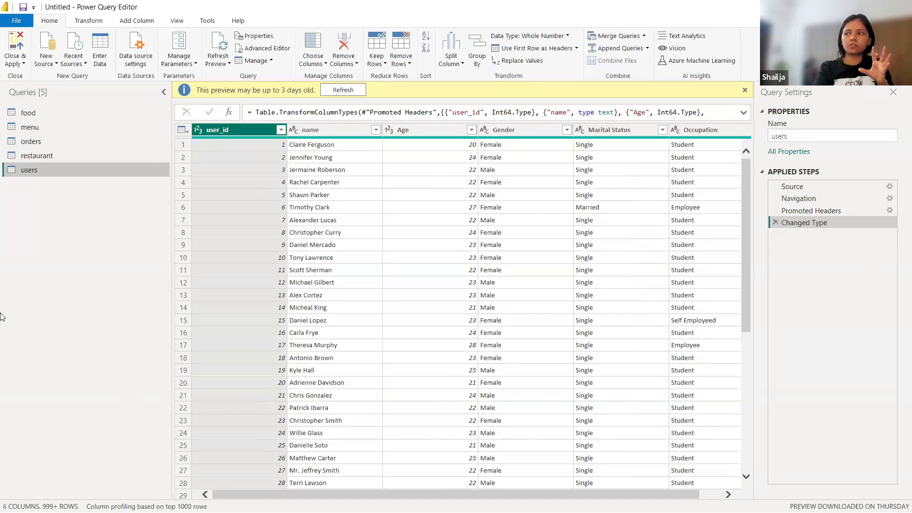
{"action": "left_click", "coordinate": [22, 64]}
{"action": "left_click", "coordinate": [105, 227]}
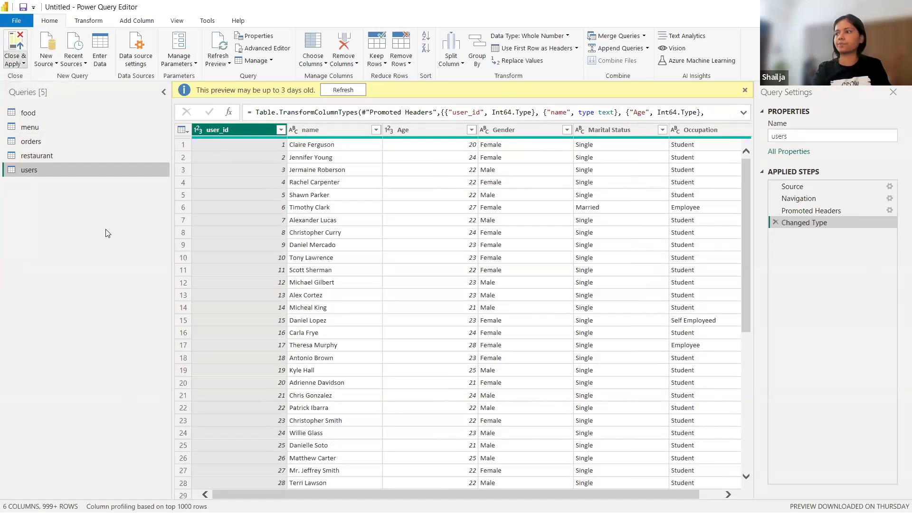
{"action": "key", "text": "alt+Tab"}
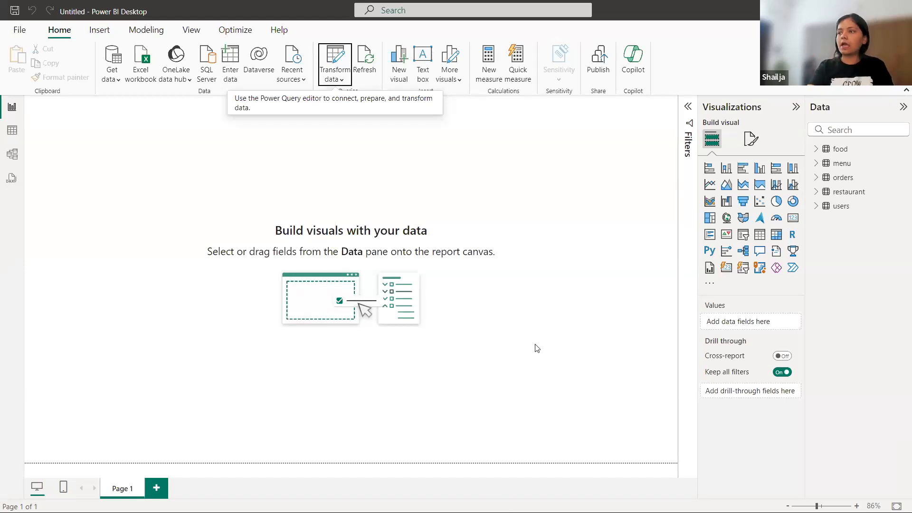
{"action": "left_click", "coordinate": [509, 342]}
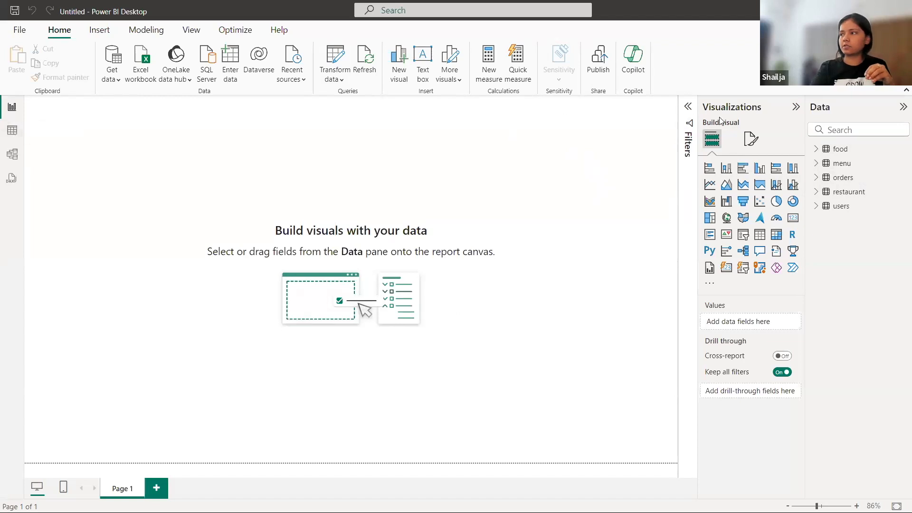
Step: Create a new calculated table named Measure Table with an empty definition in the table view
{"action": "left_click", "coordinate": [12, 131]}
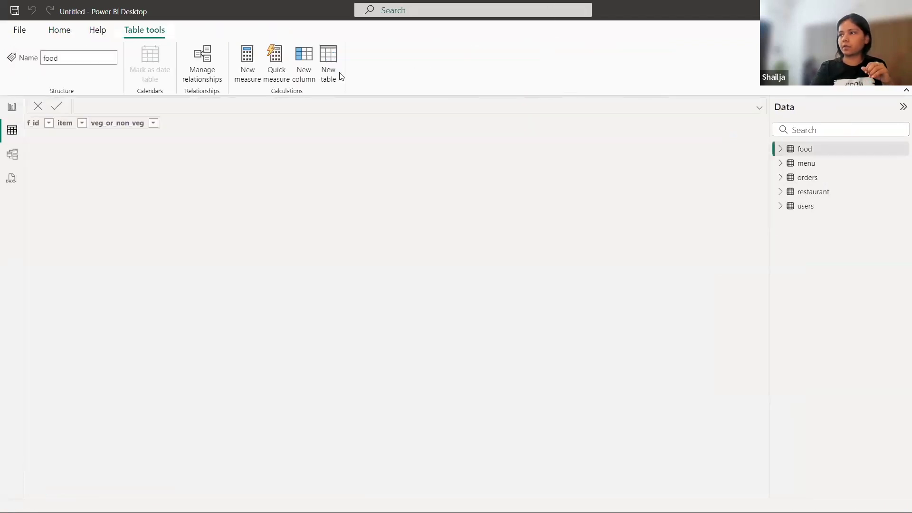
{"action": "left_click", "coordinate": [328, 65]}
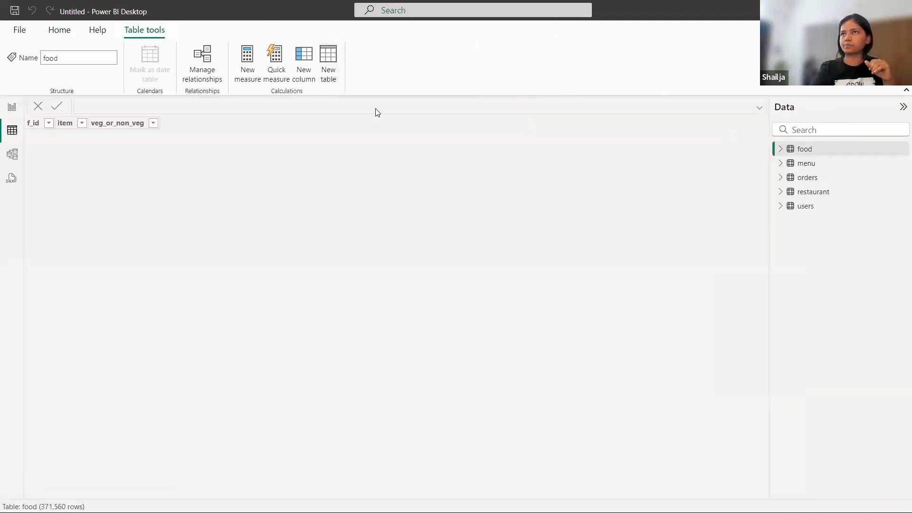
{"action": "left_click", "coordinate": [112, 110]}
{"action": "double_click", "coordinate": [92, 104]}
{"action": "type", "text": "Meas"}
{"action": "type", "text": "ure Tab"}
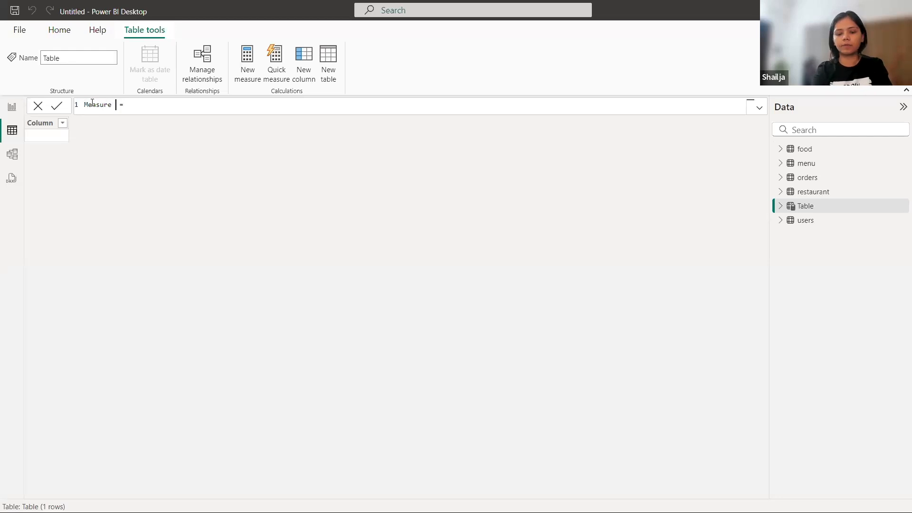
{"action": "type", "text": "le"}
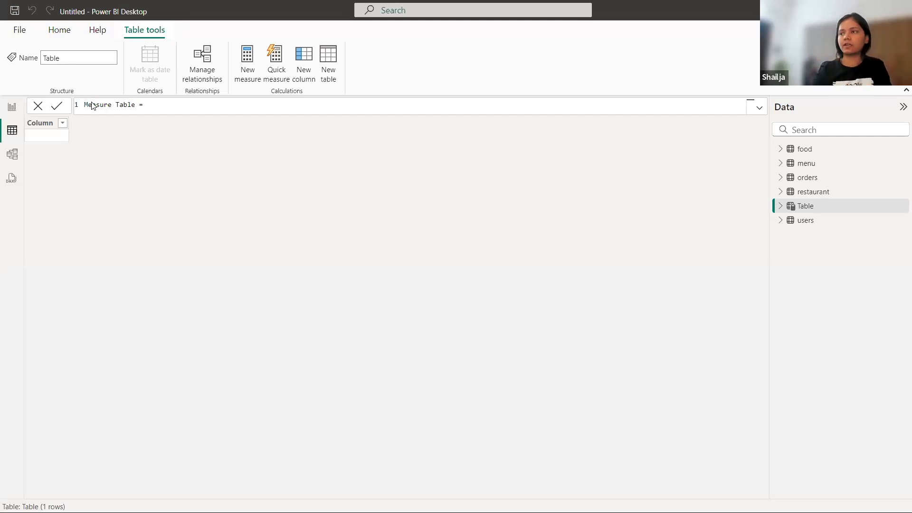
{"action": "key", "text": "Return"}
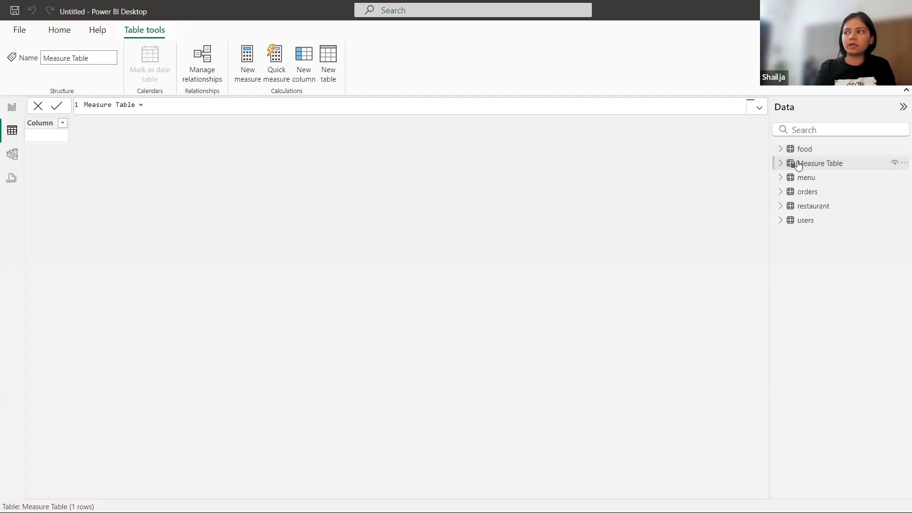
Step: Create a measure in Measure Table defined as Sale Value = sum(orders[Value])
{"action": "left_click", "coordinate": [780, 163]}
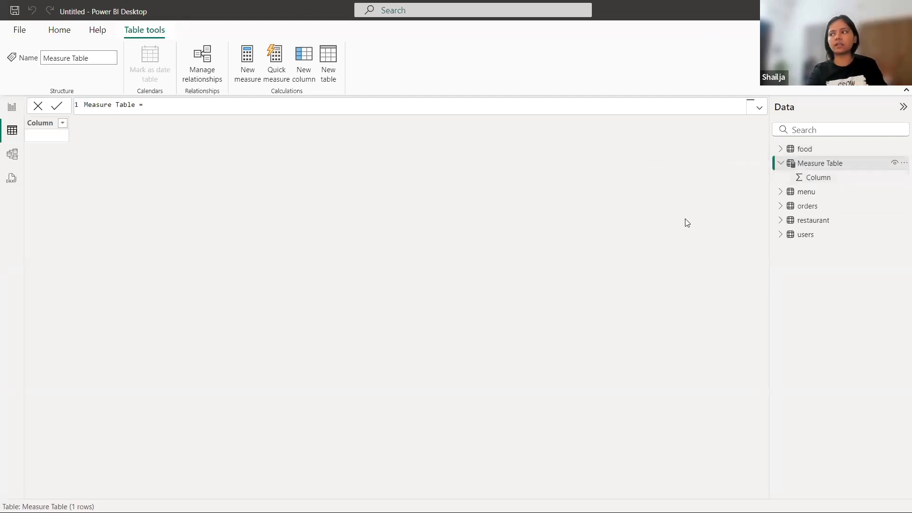
{"action": "right_click", "coordinate": [814, 163]}
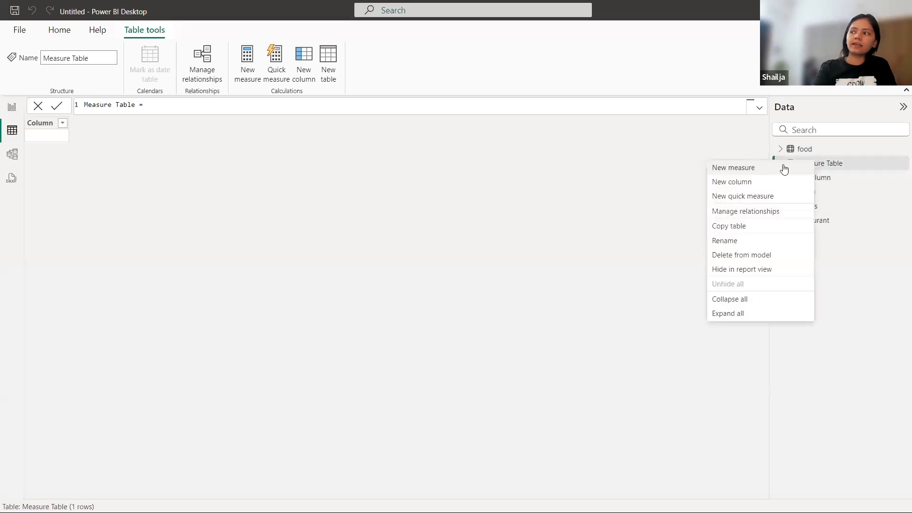
{"action": "left_click", "coordinate": [733, 169]}
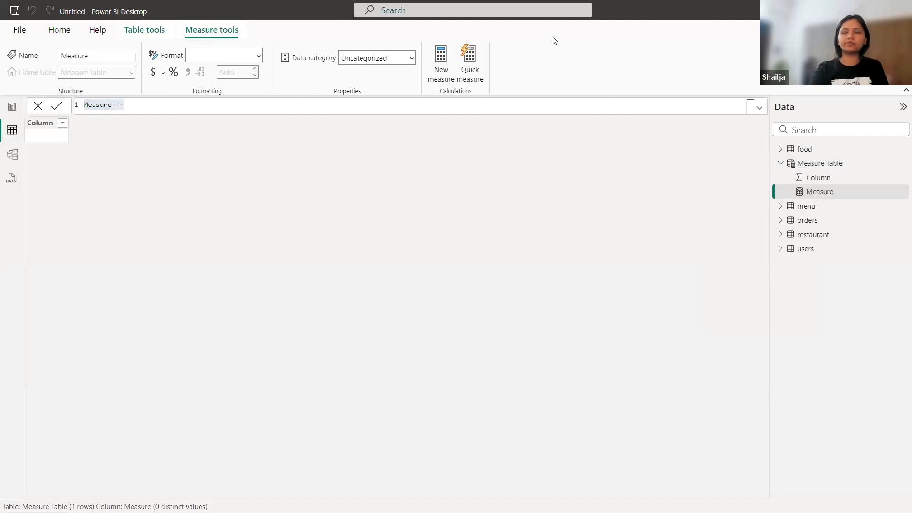
{"action": "left_click", "coordinate": [243, 107]}
{"action": "key", "text": "BackSpace"}
{"action": "key", "text": "BackSpace"}
{"action": "key", "text": "BackSpace"}
{"action": "key", "text": "BackSpace"}
{"action": "key", "text": "BackSpace"}
{"action": "key", "text": "BackSpace"}
{"action": "key", "text": "BackSpace"}
{"action": "key", "text": "BackSpace"}
{"action": "key", "text": "BackSpace"}
{"action": "key", "text": "BackSpace"}
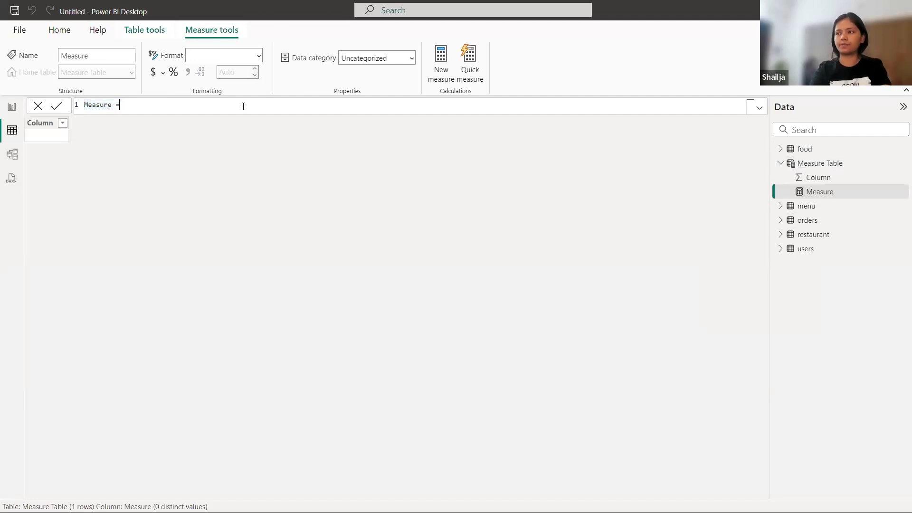
{"action": "type", "text": "Sale"}
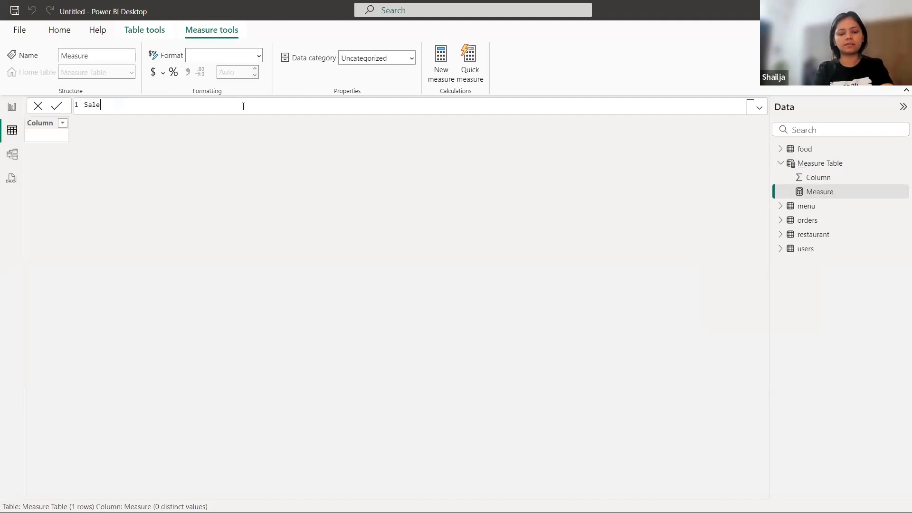
{"action": "type", "text": " Value ="}
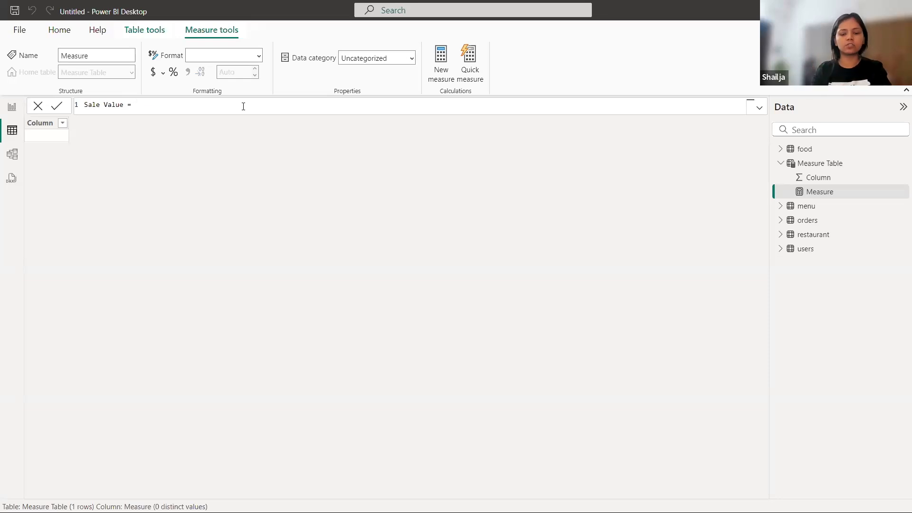
{"action": "type", "text": "sum(va"}
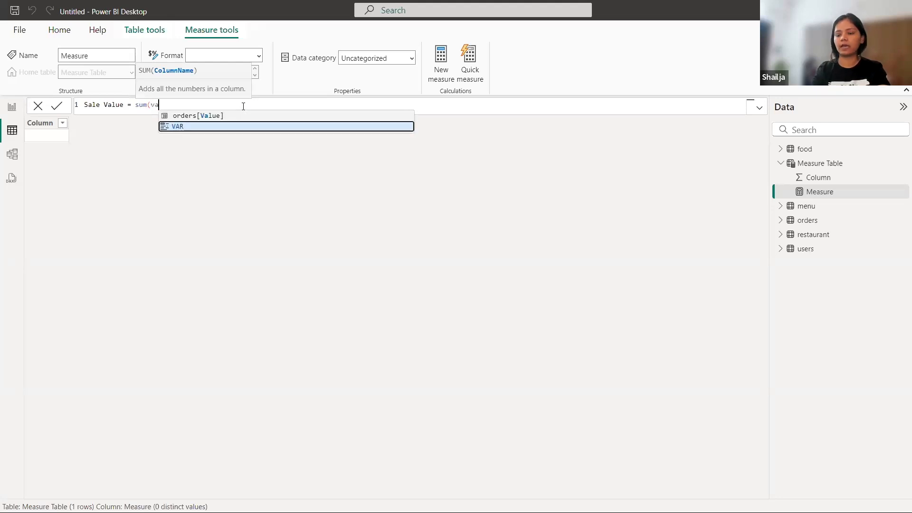
{"action": "key", "text": "Up"}
{"action": "key", "text": "Tab"}
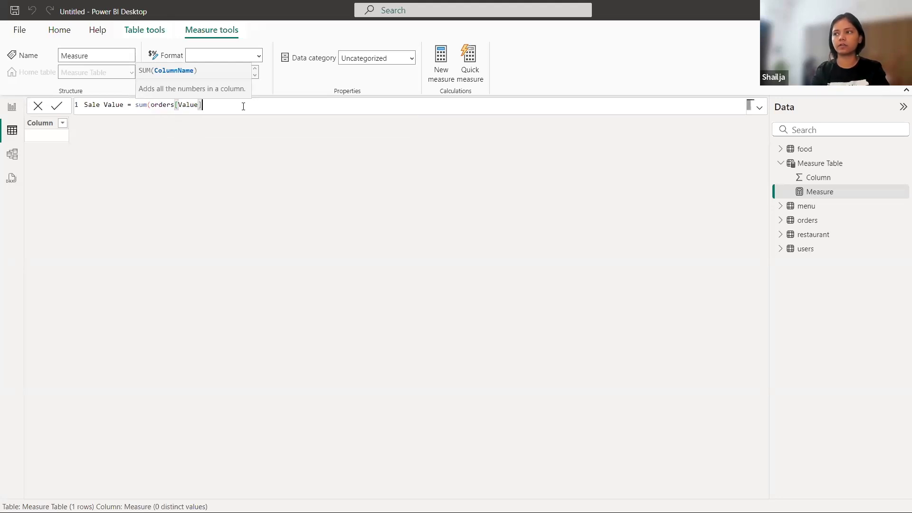
{"action": "type", "text": ")"}
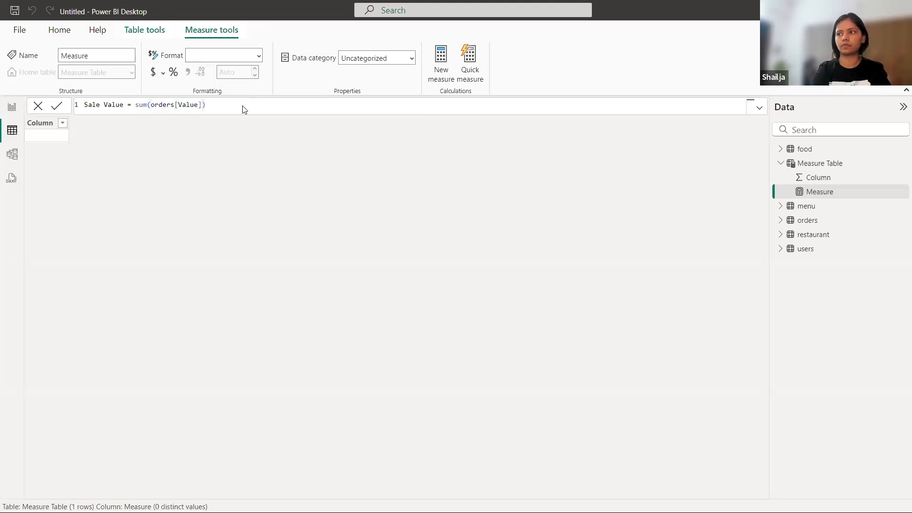
{"action": "key", "text": "Return"}
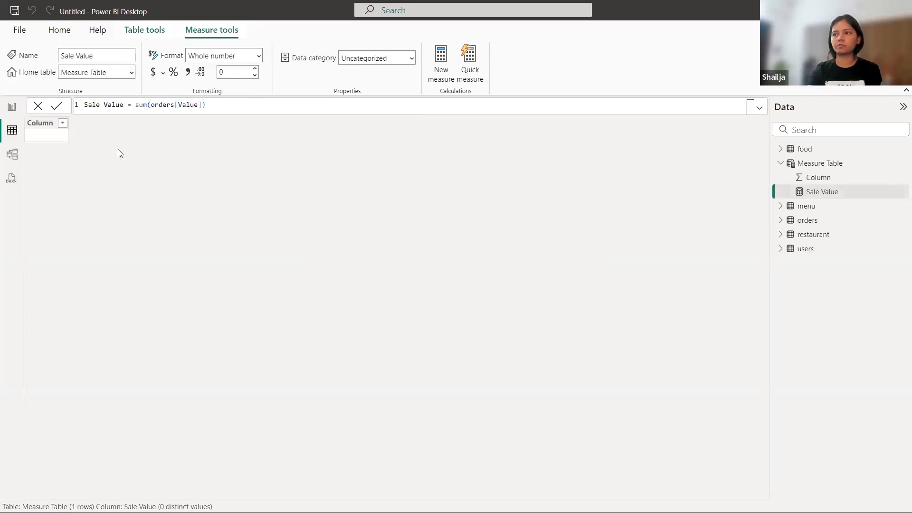
Step: Show the Sale Value measure as a card on the report page and place it near the middle of the canvas
{"action": "left_click", "coordinate": [11, 107]}
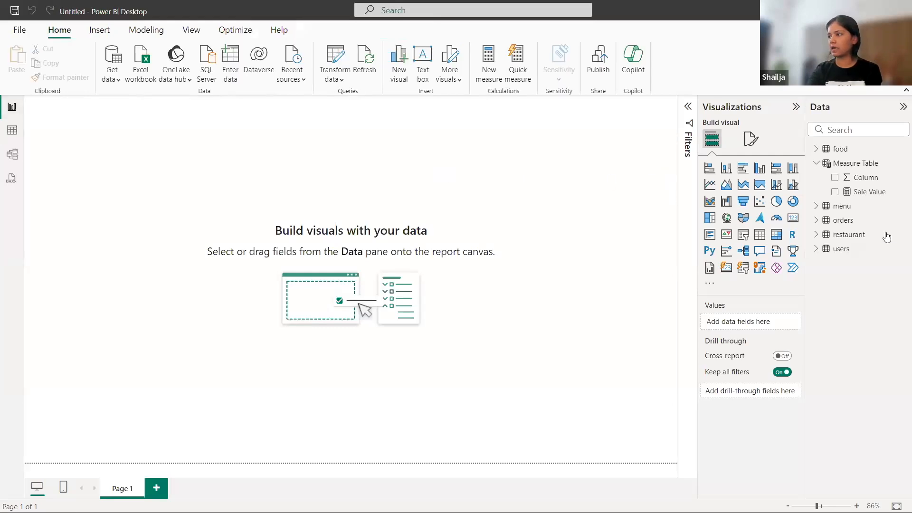
{"action": "left_click_drag", "start_coordinate": [862, 192], "coordinate": [659, 203]}
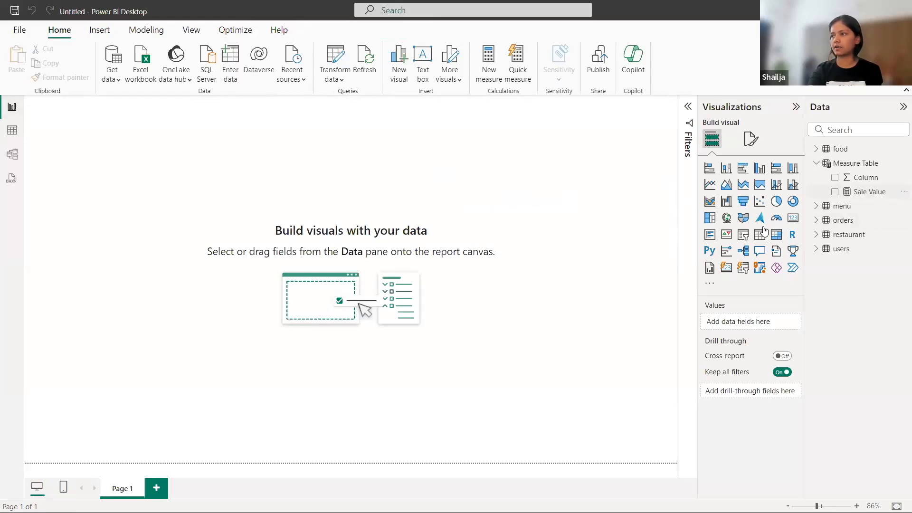
{"action": "left_click", "coordinate": [792, 218]}
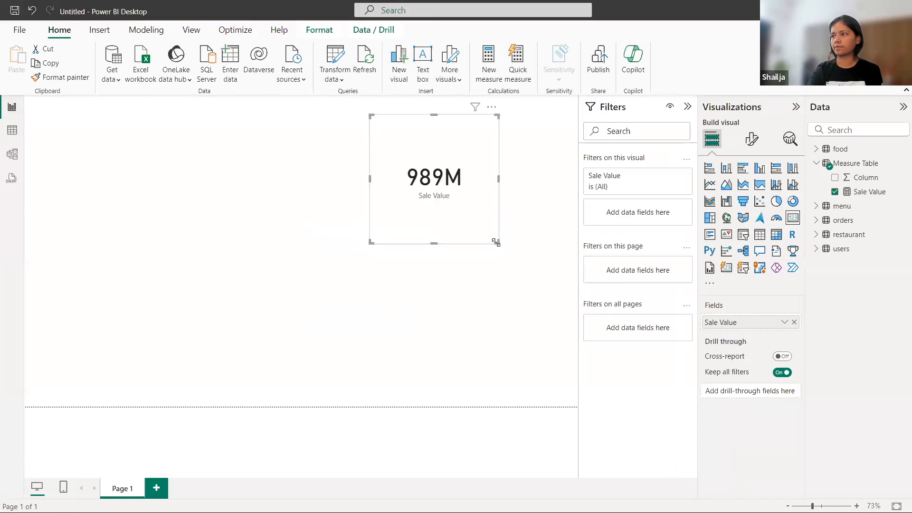
{"action": "left_click_drag", "start_coordinate": [456, 227], "coordinate": [346, 323]}
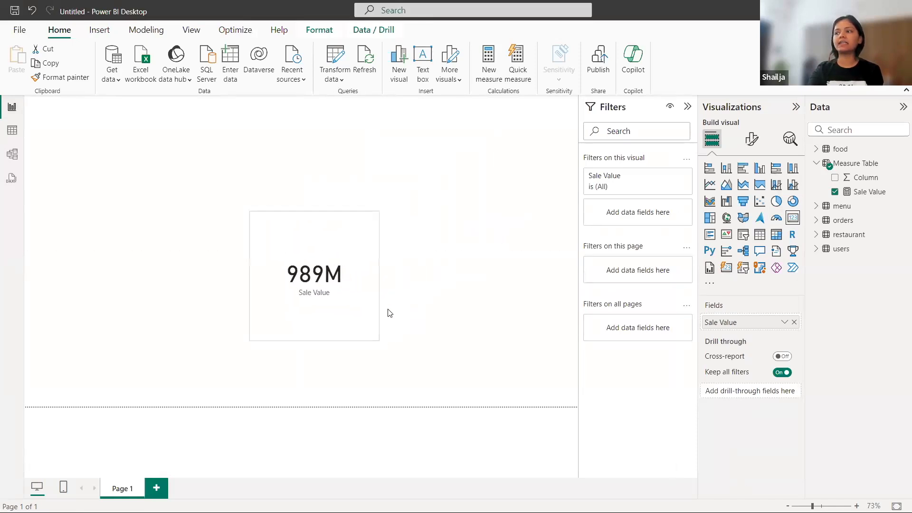
{"action": "left_click", "coordinate": [687, 106]}
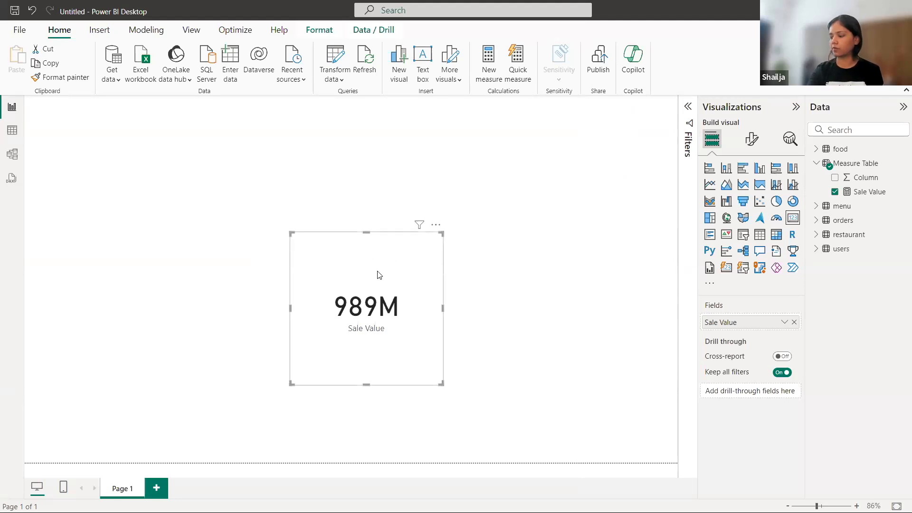
{"action": "left_click", "coordinate": [557, 187]}
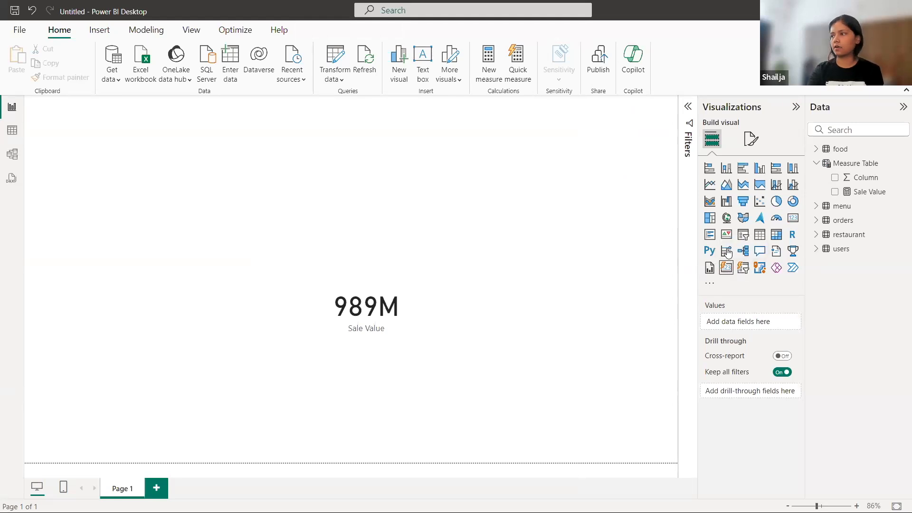
Step: Add a slicer above and left of the card, using the Type field from the orders table
{"action": "left_click", "coordinate": [743, 234]}
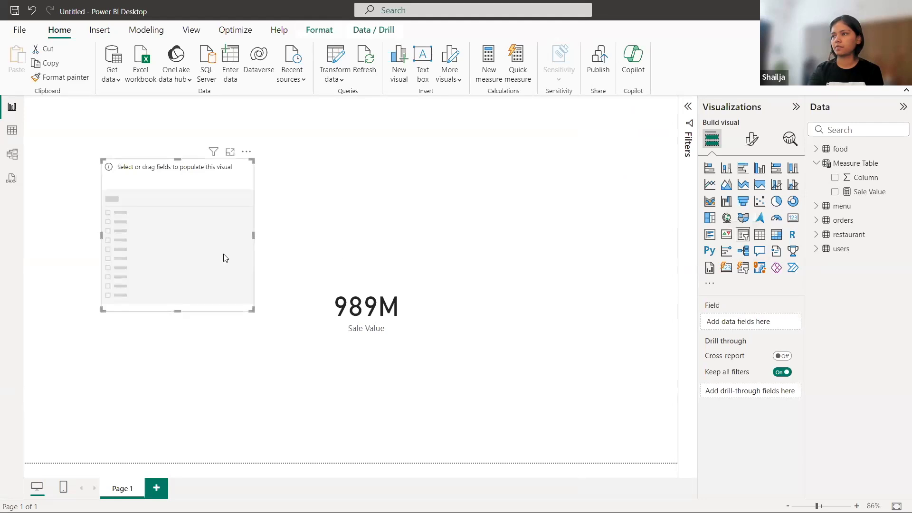
{"action": "left_click_drag", "start_coordinate": [225, 258], "coordinate": [250, 225]}
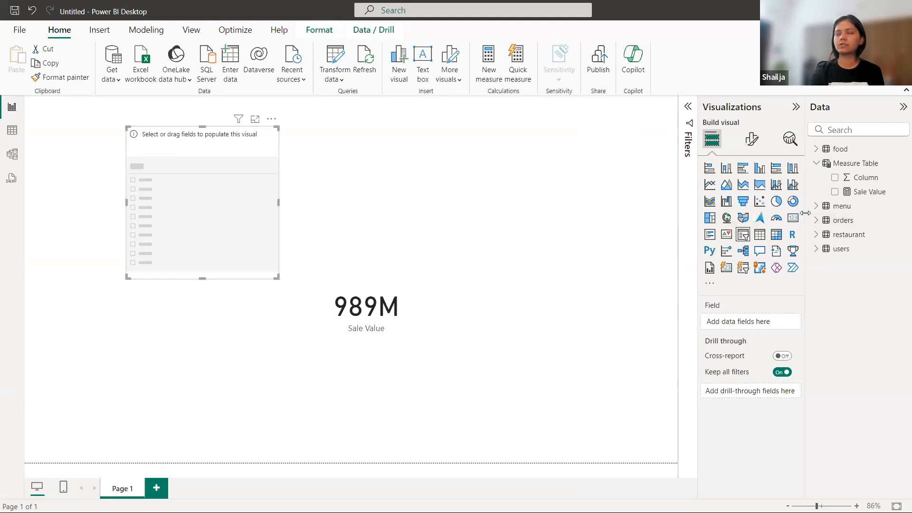
{"action": "left_click", "coordinate": [852, 129]}
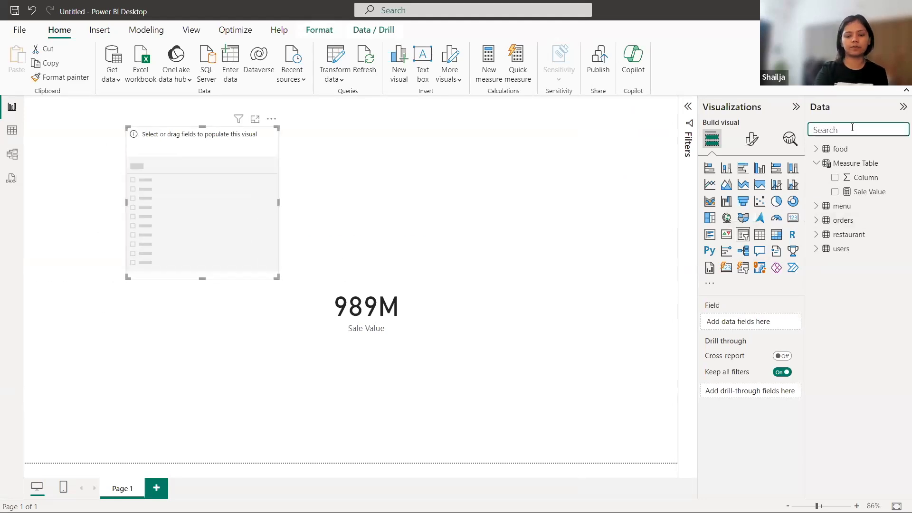
{"action": "type", "text": "type"}
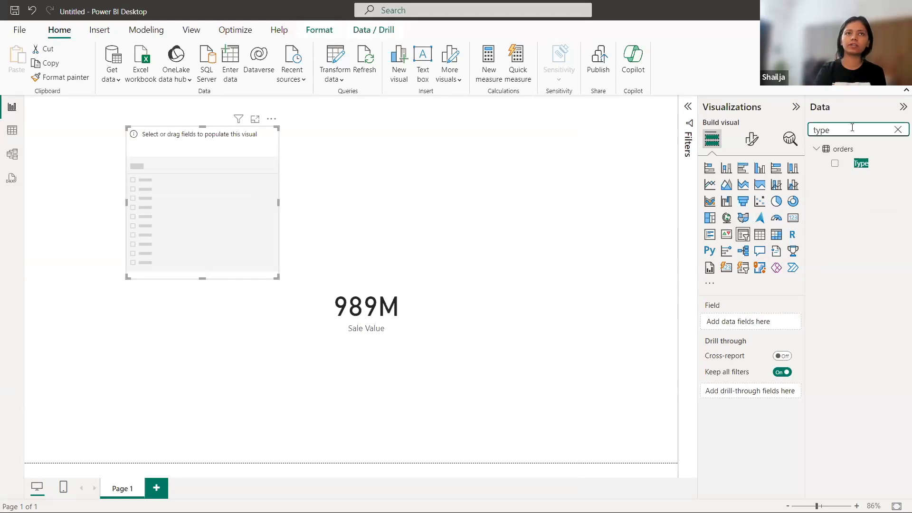
{"action": "left_click_drag", "start_coordinate": [869, 164], "coordinate": [773, 322]}
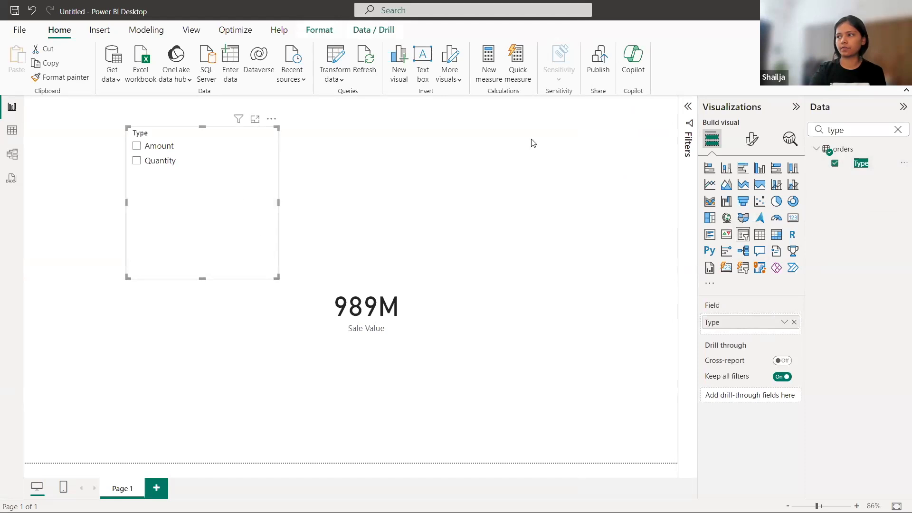
Step: Check the Sale Value card with the Type slicer set to Amount and to Quantity, and clear the selection
{"action": "left_click", "coordinate": [136, 145]}
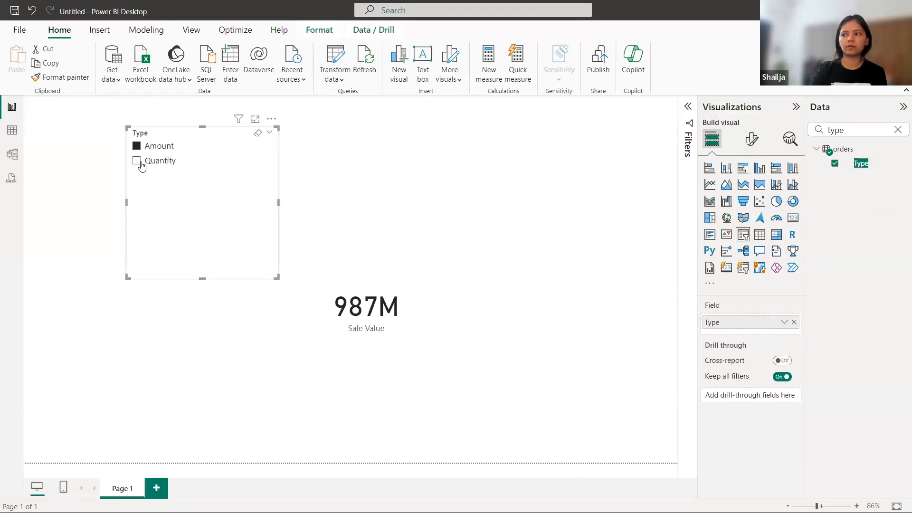
{"action": "left_click", "coordinate": [136, 162]}
{"action": "left_click", "coordinate": [136, 160]}
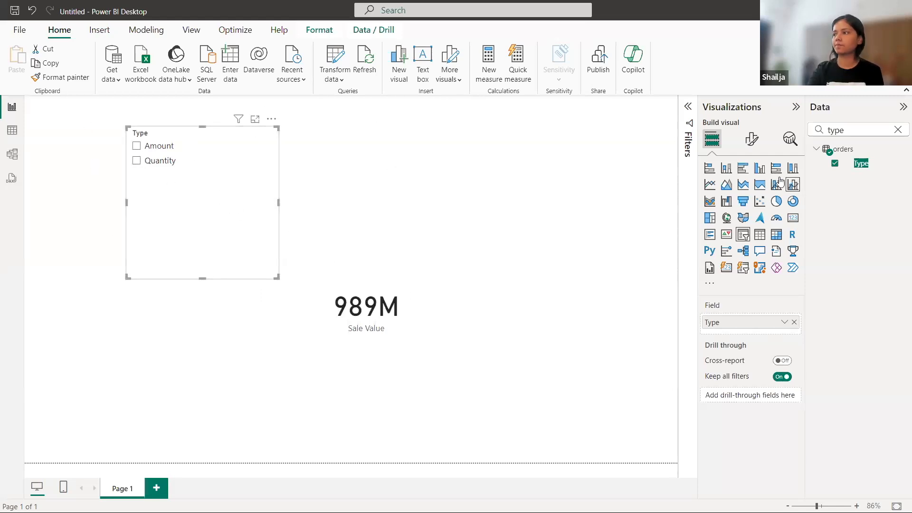
Step: Set the Type slicer's style to Tile and reduce its height to about half
{"action": "left_click", "coordinate": [751, 139]}
{"action": "left_click", "coordinate": [710, 220]}
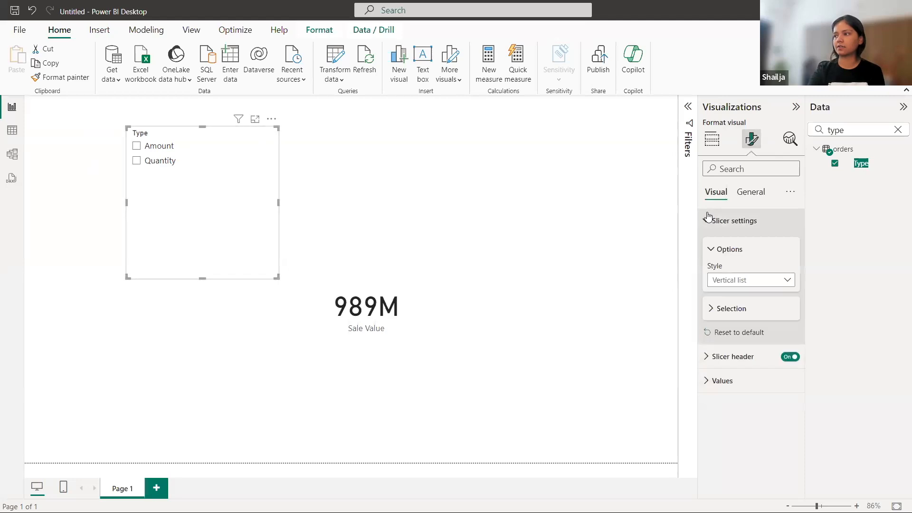
{"action": "left_click", "coordinate": [724, 280]}
{"action": "left_click", "coordinate": [737, 310]}
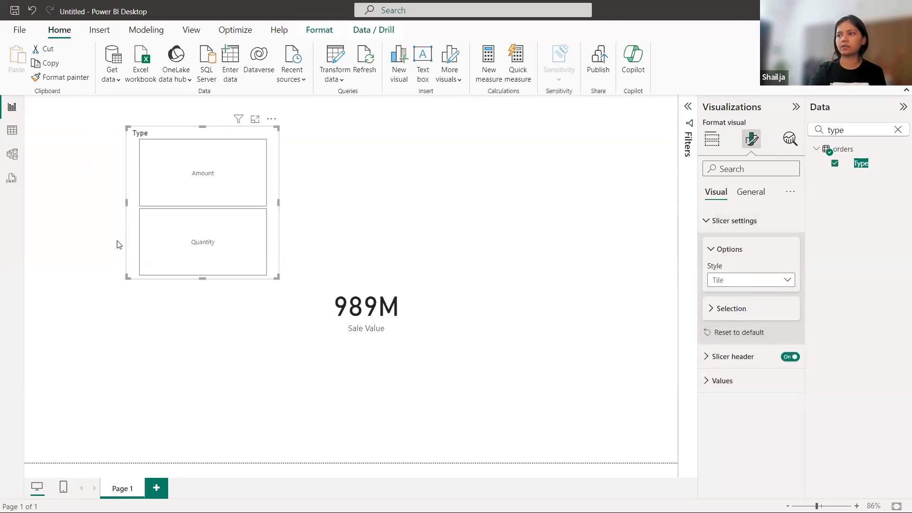
{"action": "left_click_drag", "start_coordinate": [277, 274], "coordinate": [290, 203]}
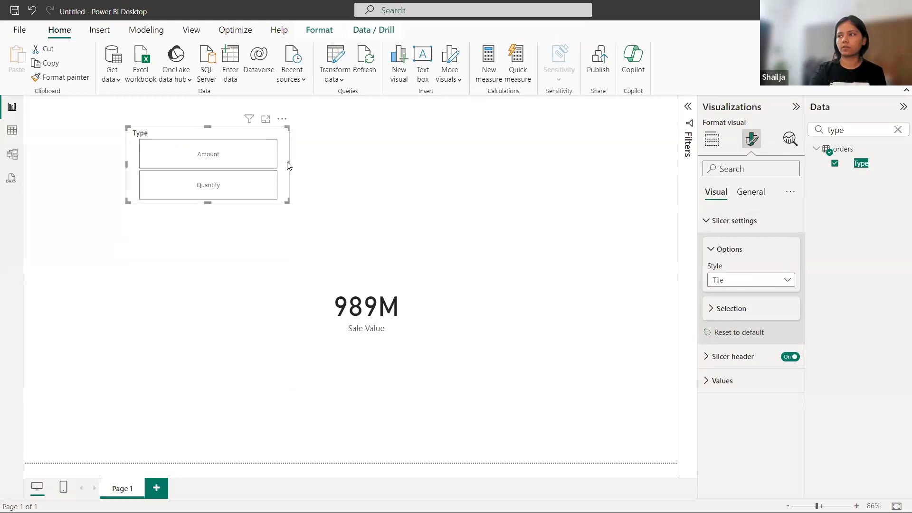
{"action": "mouse_move", "coordinate": [289, 165]}
{"action": "left_mouse_down"}
{"action": "mouse_move", "coordinate": [358, 179]}
{"action": "mouse_move", "coordinate": [281, 175]}
{"action": "left_mouse_up"}
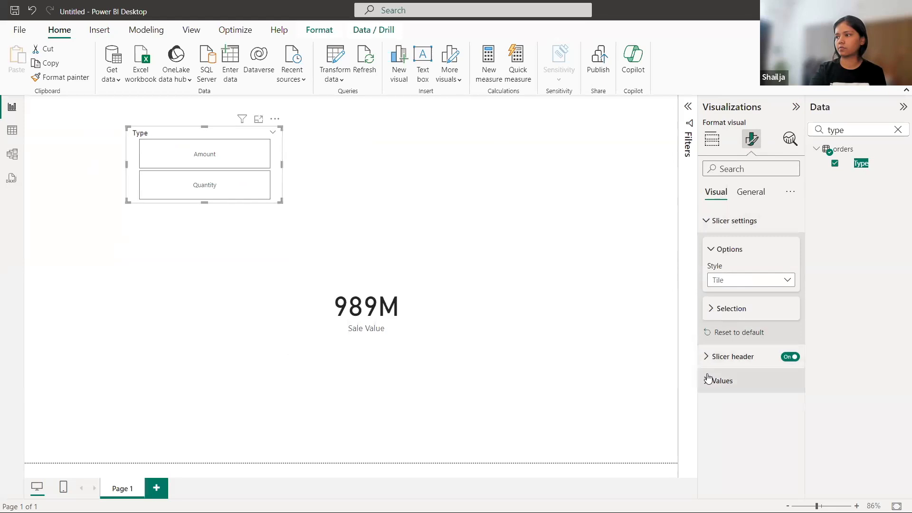
Step: Convert the Type slicer to a button slicer
{"action": "left_click", "coordinate": [710, 250]}
{"action": "left_click", "coordinate": [714, 280]}
{"action": "left_click", "coordinate": [714, 279]}
{"action": "left_click", "coordinate": [711, 139]}
{"action": "left_click", "coordinate": [739, 268]}
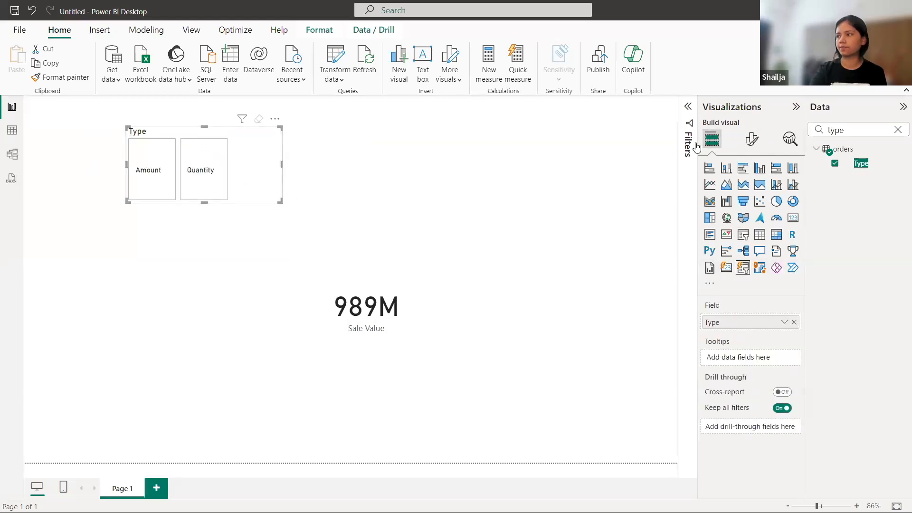
Step: Set the button slicer's layout to a maximum of 1 row and 2 columns shown
{"action": "left_click", "coordinate": [751, 139]}
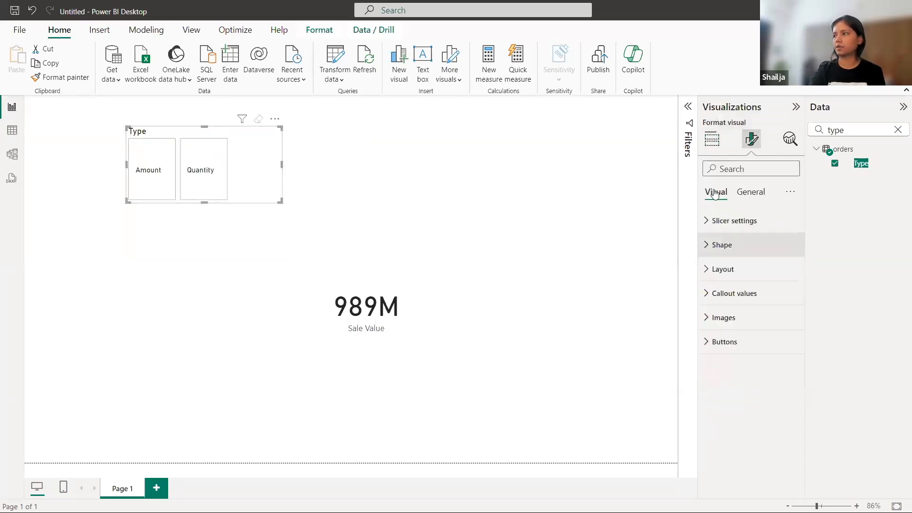
{"action": "left_click", "coordinate": [709, 268]}
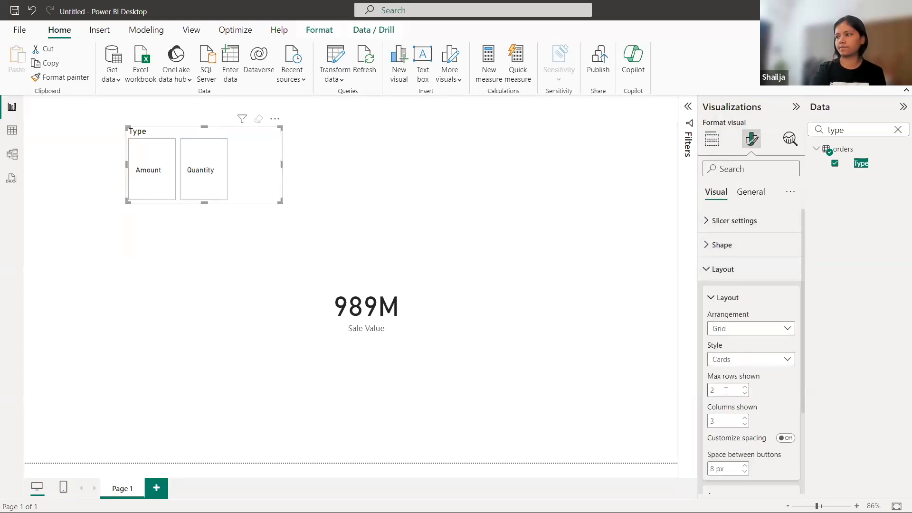
{"action": "key", "text": "BackSpace"}
{"action": "type", "text": "1"}
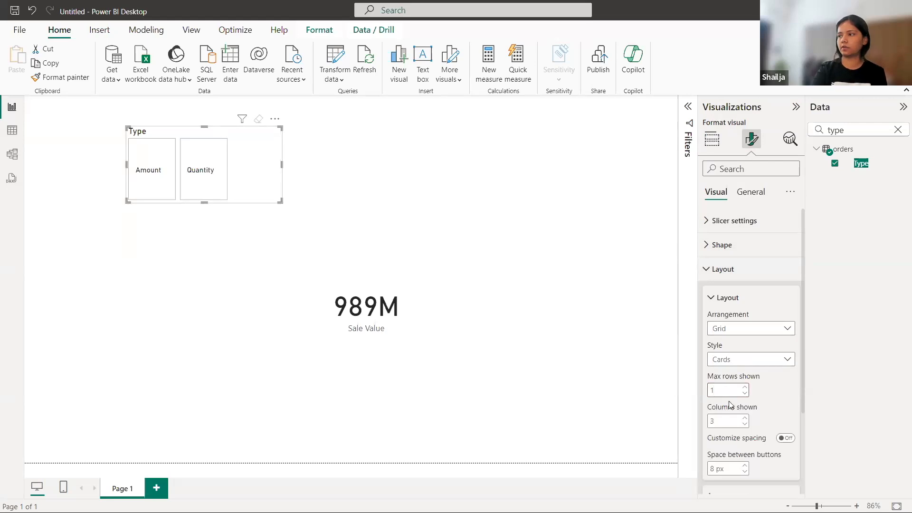
{"action": "double_click", "coordinate": [727, 421]}
{"action": "type", "text": "2"}
{"action": "left_click", "coordinate": [709, 269]}
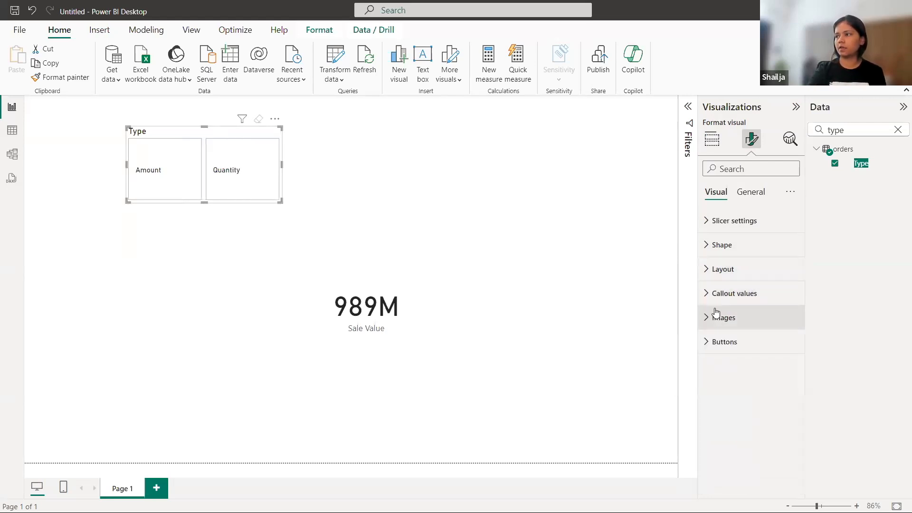
Step: Turn off the button slicer's title and resize the slicer into a wider, flatter strip
{"action": "left_click", "coordinate": [738, 192]}
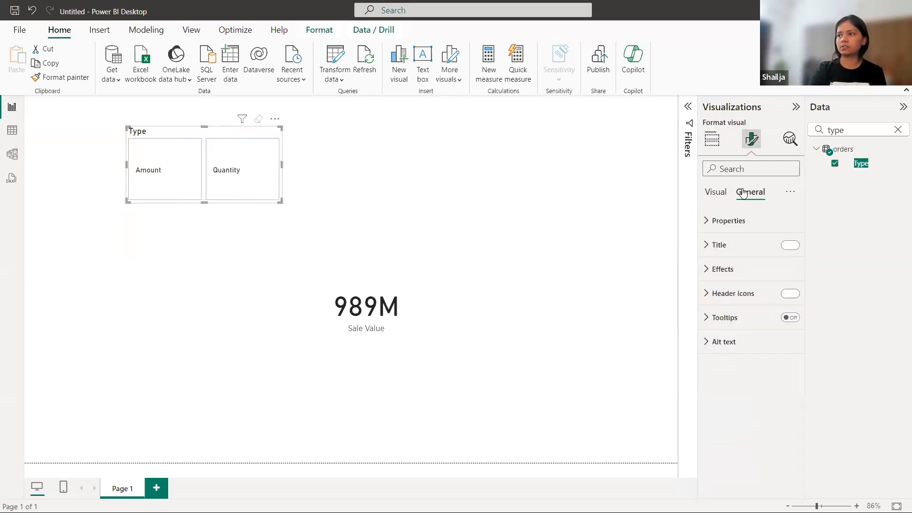
{"action": "left_click", "coordinate": [789, 245]}
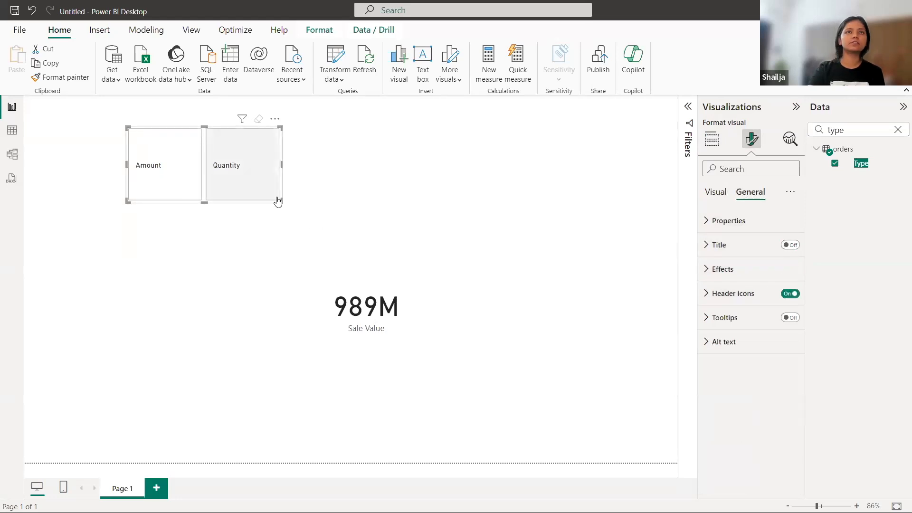
{"action": "left_click_drag", "start_coordinate": [283, 197], "coordinate": [308, 153]}
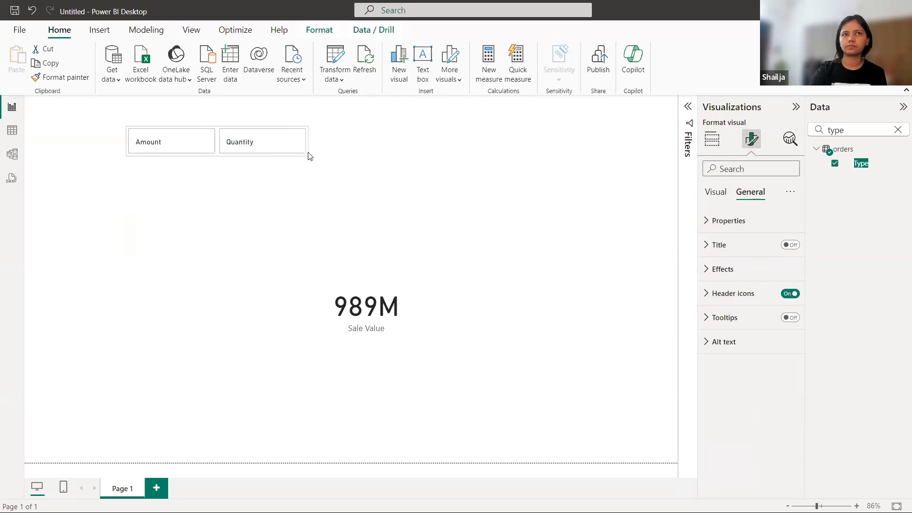
Step: Try the Quantity and Amount options in the button slicer, and move the slicer to just above the Sale Value card
{"action": "left_click", "coordinate": [236, 150]}
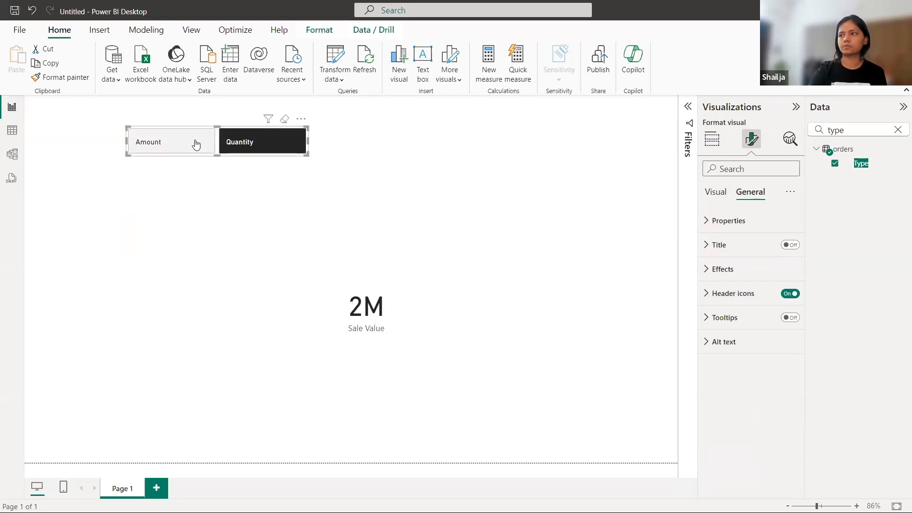
{"action": "left_click", "coordinate": [185, 142]}
{"action": "left_click", "coordinate": [244, 150]}
{"action": "left_click_drag", "start_coordinate": [244, 159], "coordinate": [376, 257]}
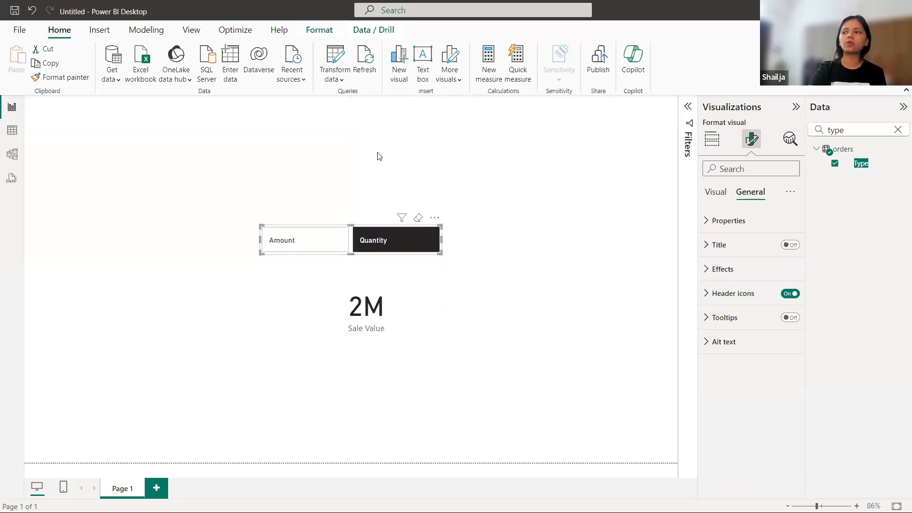
{"action": "left_click", "coordinate": [378, 156]}
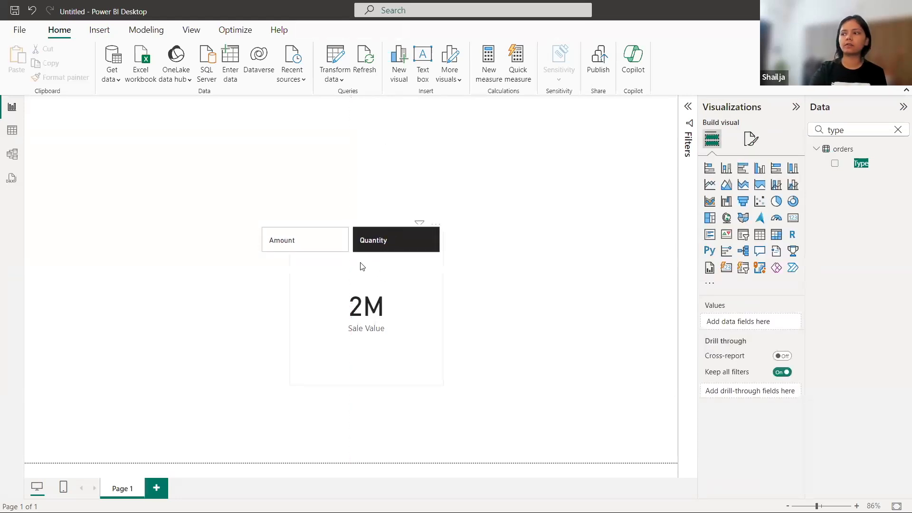
Step: Change the slicer buttons' shape to Rounded Rectangle with 13 px rounded corners
{"action": "left_click", "coordinate": [273, 257]}
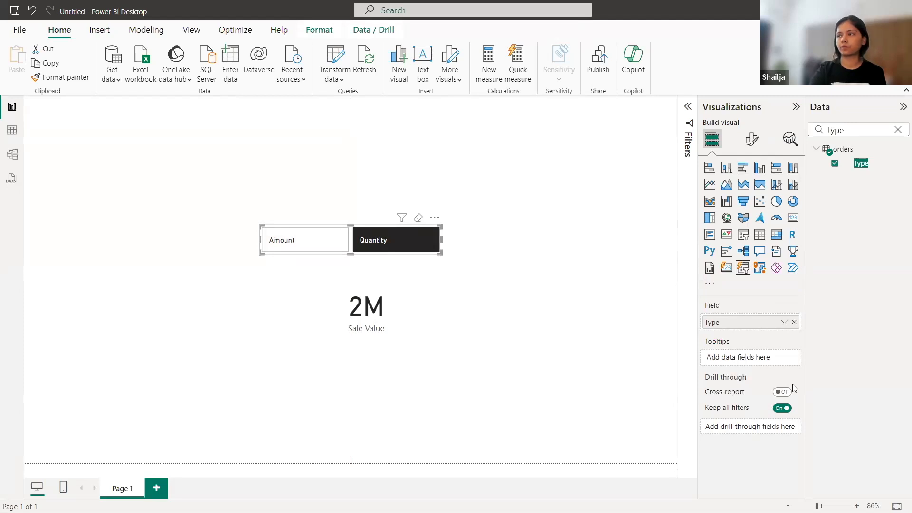
{"action": "left_click", "coordinate": [753, 142]}
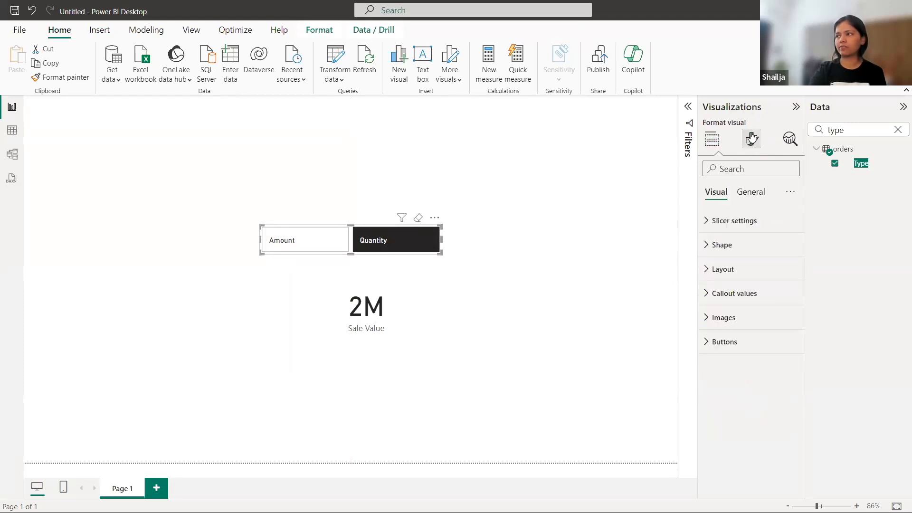
{"action": "left_click", "coordinate": [721, 245]}
{"action": "left_click", "coordinate": [740, 287]}
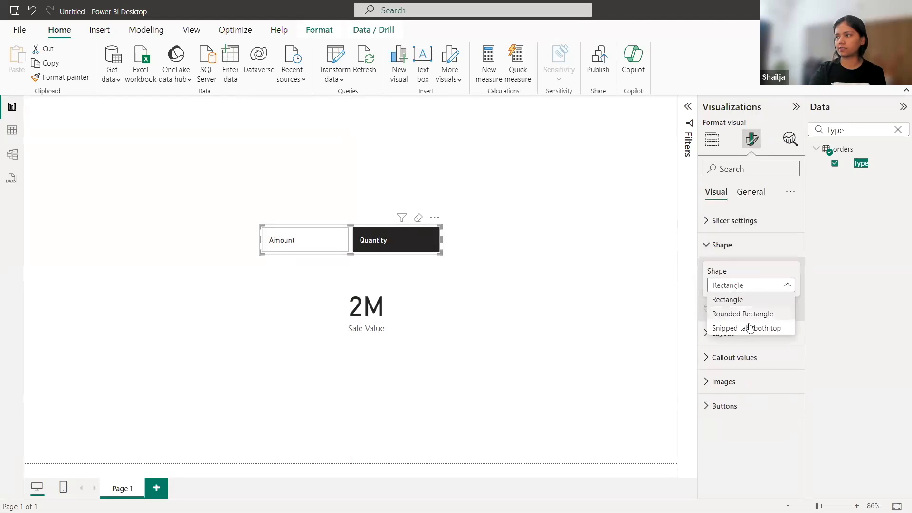
{"action": "left_click", "coordinate": [744, 316]}
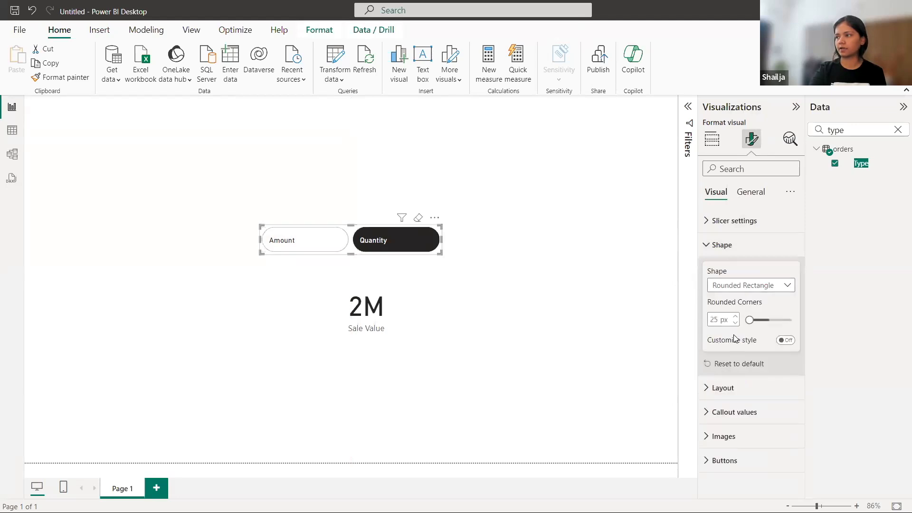
{"action": "double_click", "coordinate": [715, 318]}
{"action": "type", "text": "13"}
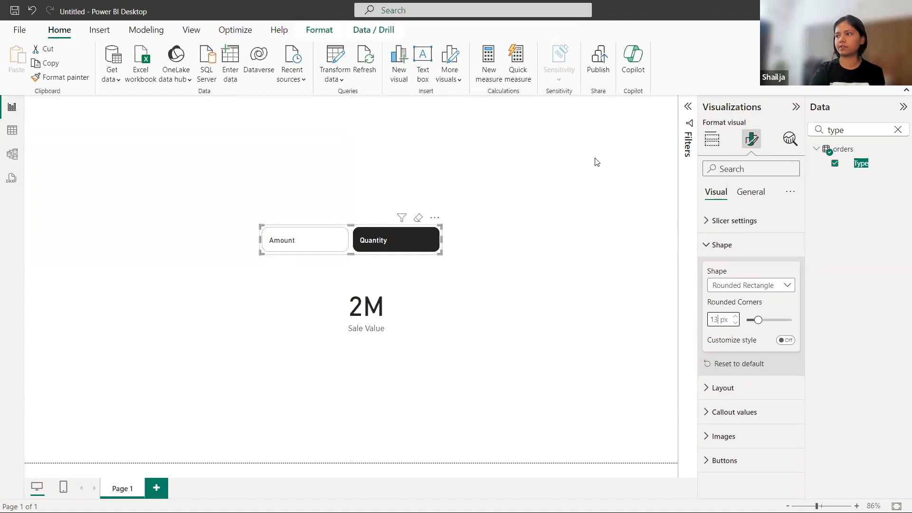
{"action": "left_click", "coordinate": [597, 161]}
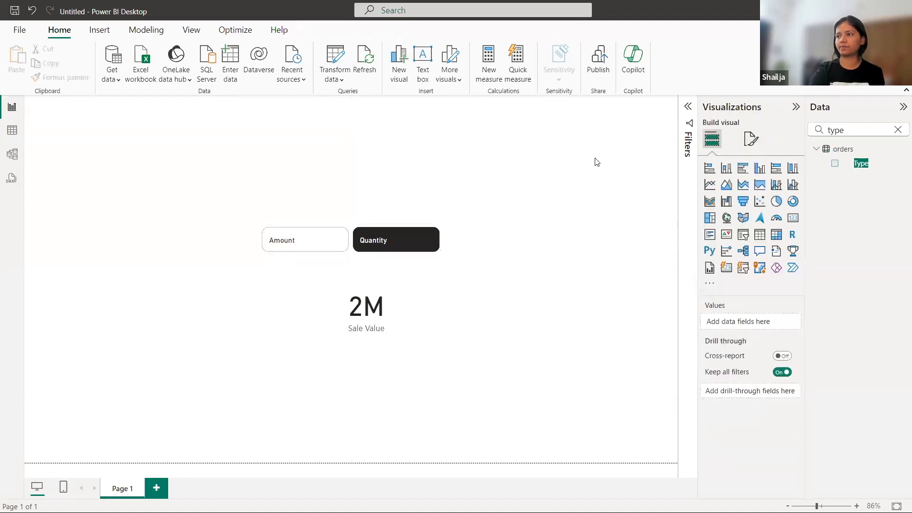
Step: Toggle the slicer between Quantity and Amount, leaving Amount selected, and nudge the slicer slightly up and to the right
{"action": "left_click", "coordinate": [380, 249]}
{"action": "left_click", "coordinate": [388, 247]}
{"action": "left_click", "coordinate": [385, 248]}
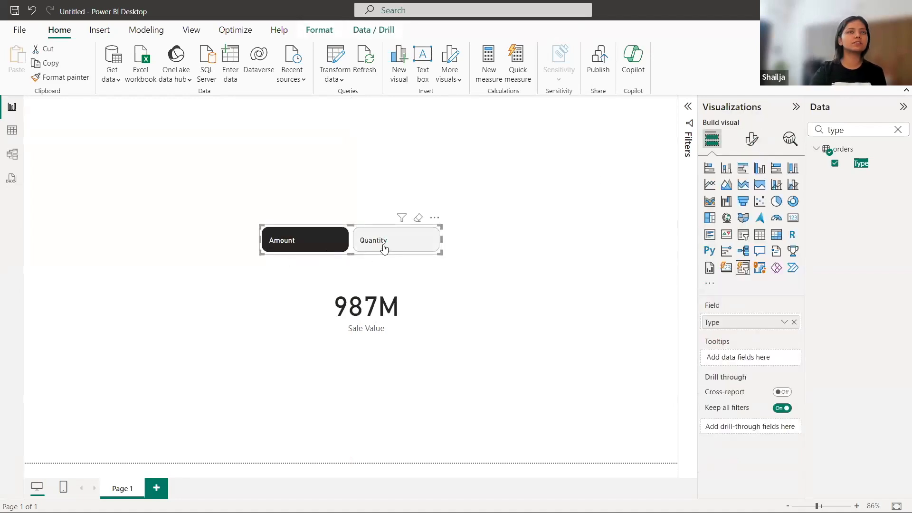
{"action": "left_click", "coordinate": [384, 247]}
{"action": "left_click", "coordinate": [385, 245]}
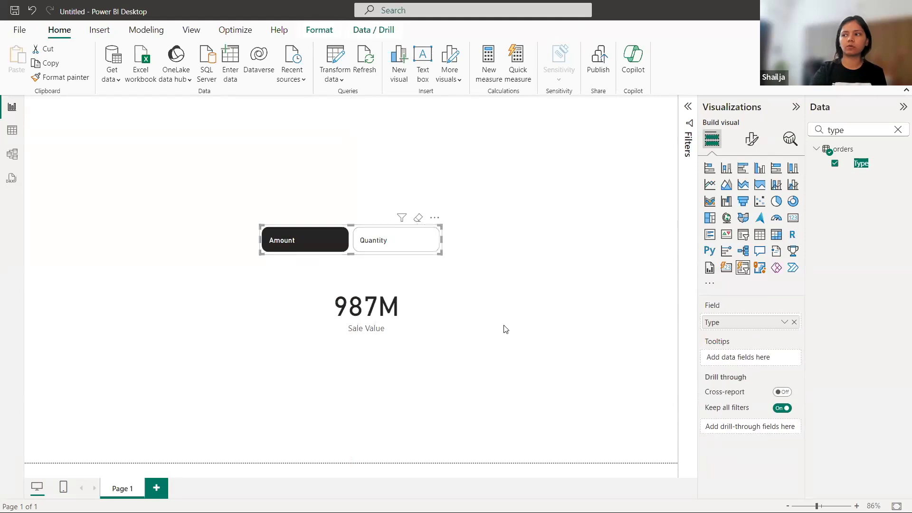
{"action": "left_click", "coordinate": [505, 328]}
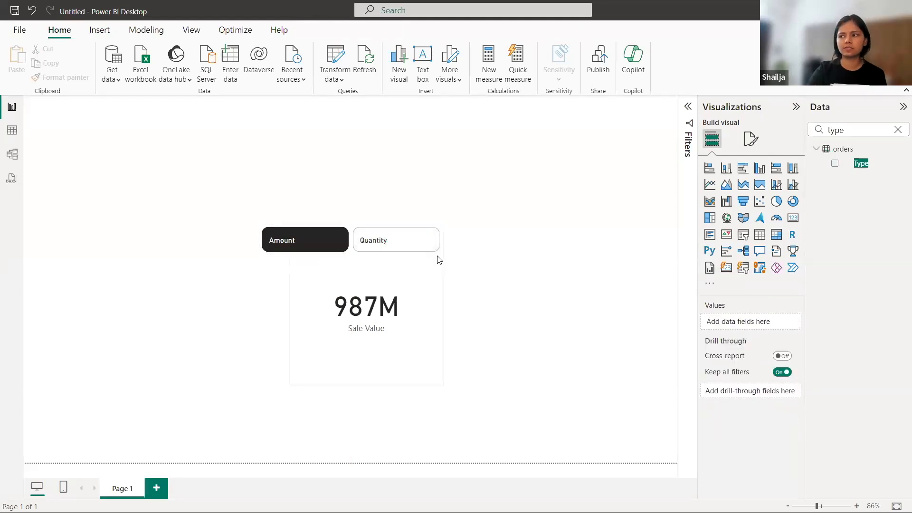
{"action": "left_click", "coordinate": [448, 224]}
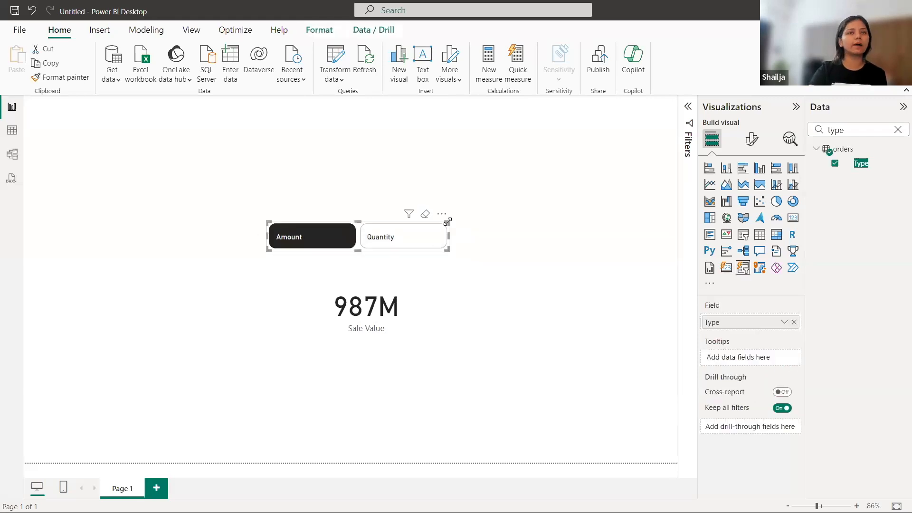
{"action": "left_click", "coordinate": [545, 315]}
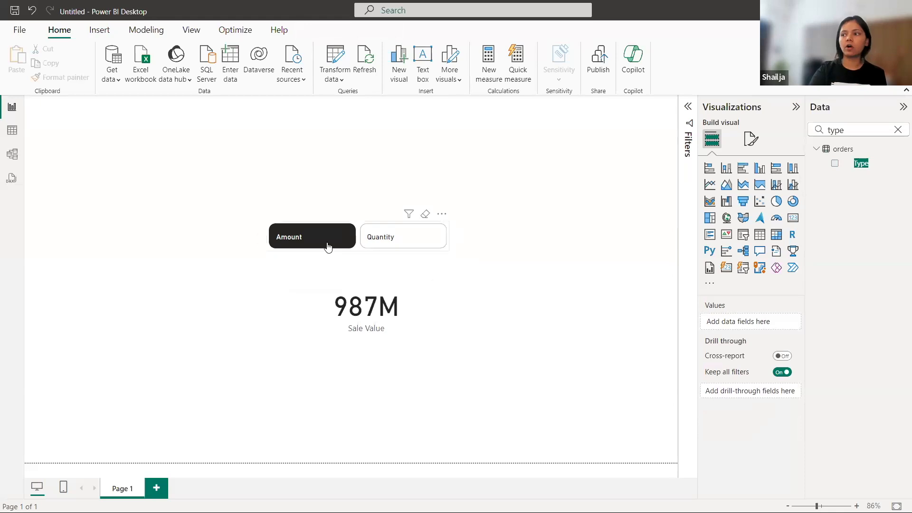
Step: Centre the callout value text horizontally in the slicer buttons
{"action": "left_click", "coordinate": [449, 252]}
{"action": "left_click", "coordinate": [749, 139]}
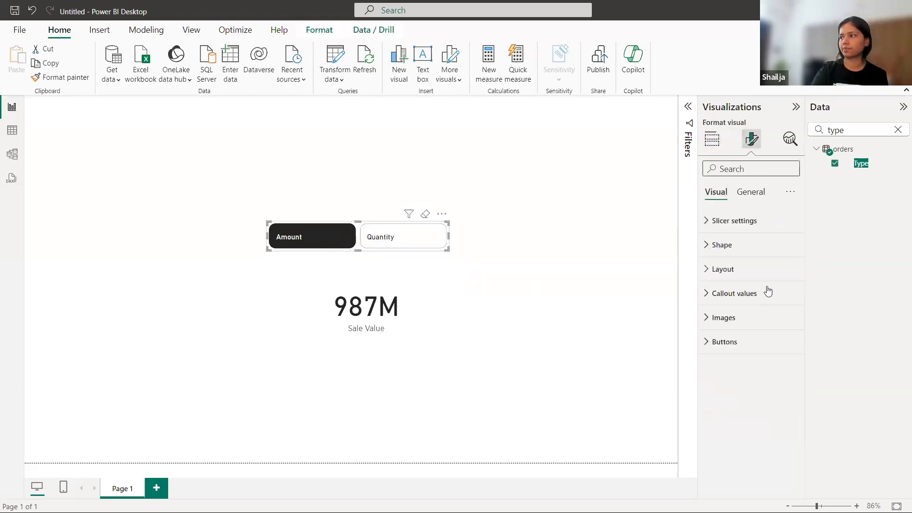
{"action": "left_click", "coordinate": [709, 270]}
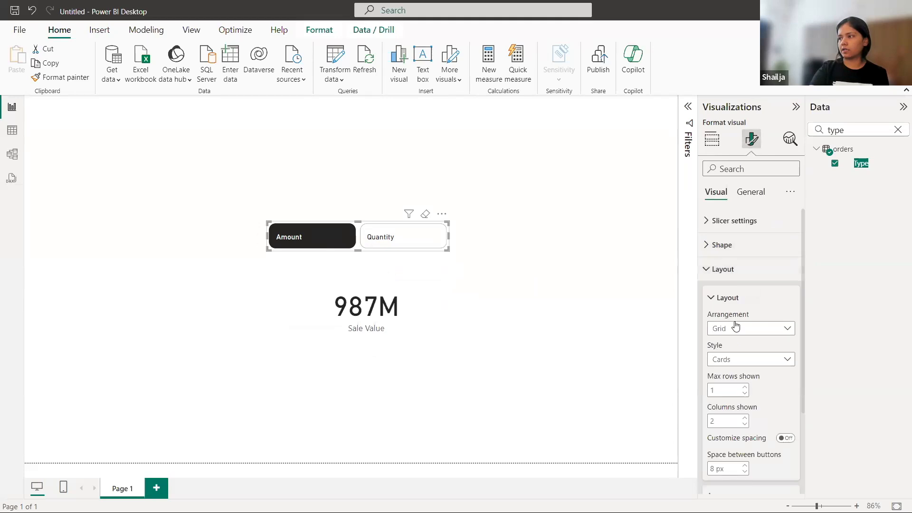
{"action": "scroll", "coordinate": [735, 322], "scroll_direction": "down", "scroll_amount": 3}
{"action": "scroll", "coordinate": [735, 322], "scroll_direction": "up", "scroll_amount": 3}
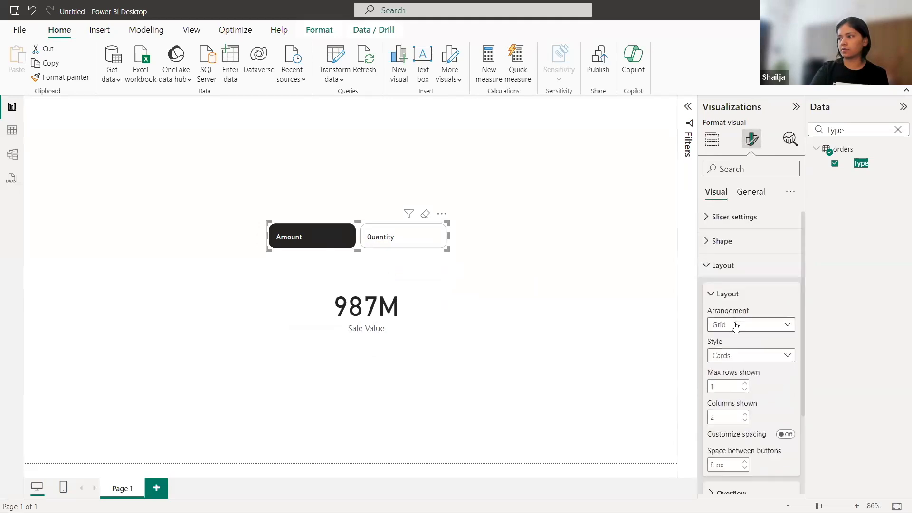
{"action": "scroll", "coordinate": [739, 321], "scroll_direction": "down", "scroll_amount": 3}
{"action": "left_click", "coordinate": [704, 432]}
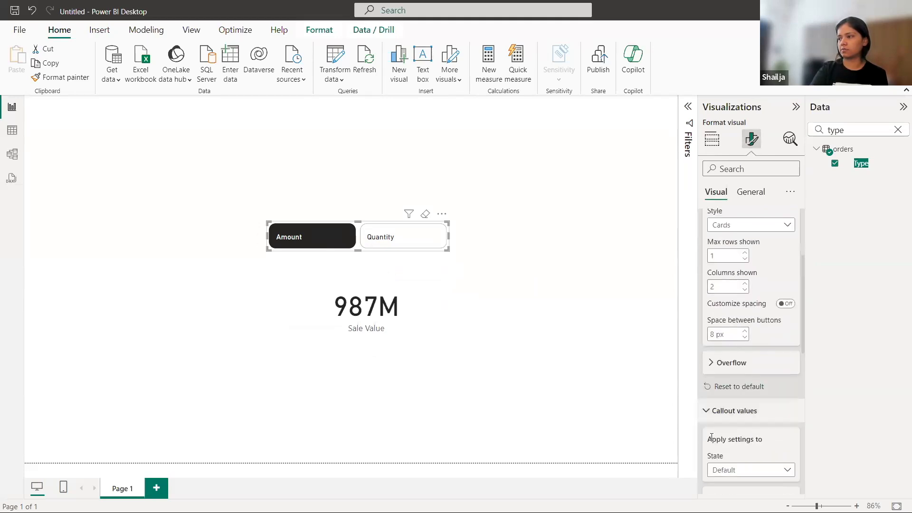
{"action": "scroll", "coordinate": [733, 414], "scroll_direction": "down", "scroll_amount": 5}
{"action": "left_click", "coordinate": [730, 434]}
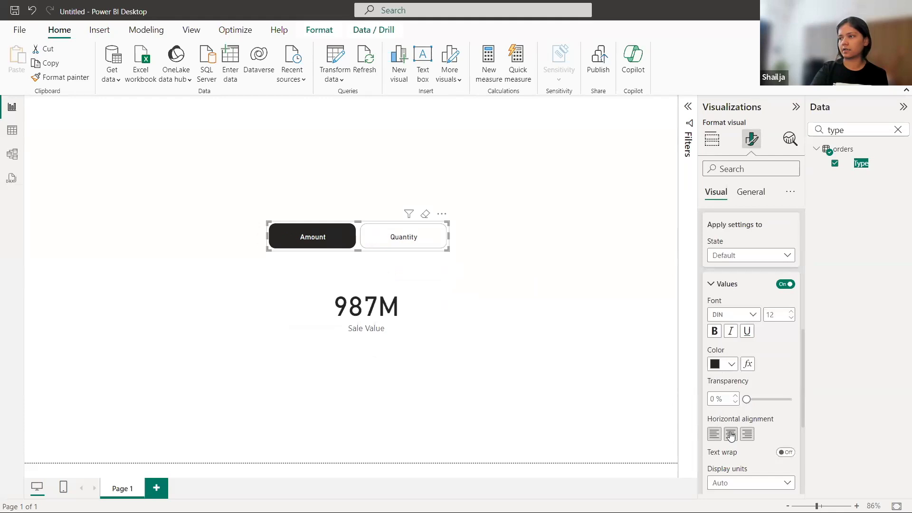
{"action": "left_click", "coordinate": [546, 337]}
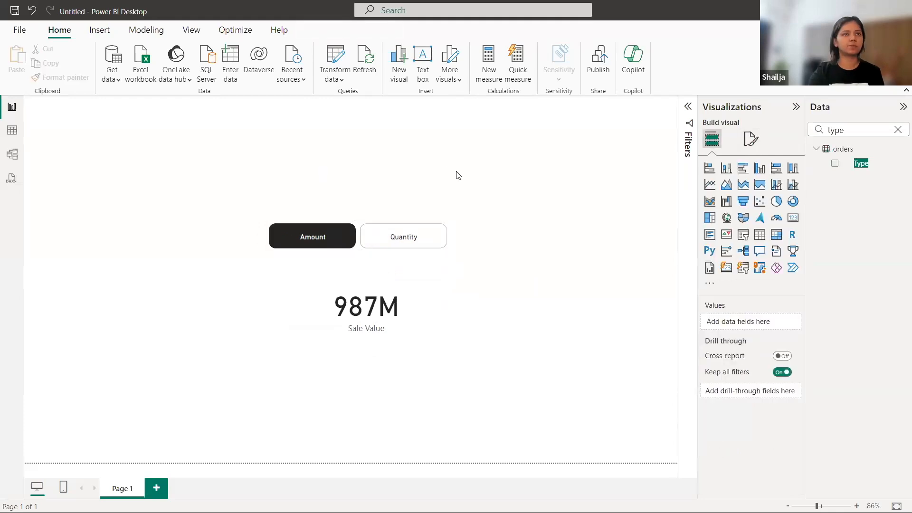
Step: Shrink the Sale Value card and place a duplicate of it alongside, below the slicer buttons
{"action": "left_click", "coordinate": [423, 314]}
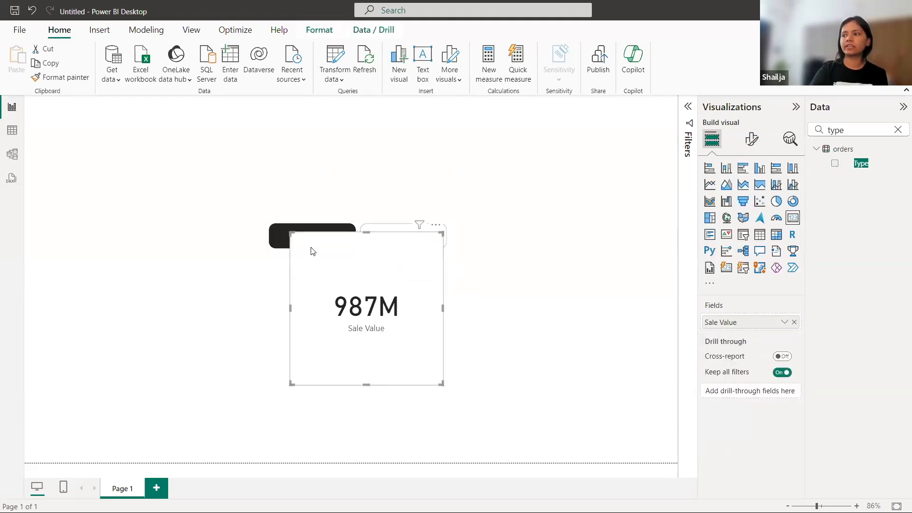
{"action": "left_click_drag", "start_coordinate": [291, 233], "coordinate": [154, 260]}
{"action": "key", "text": "ctrl+c"}
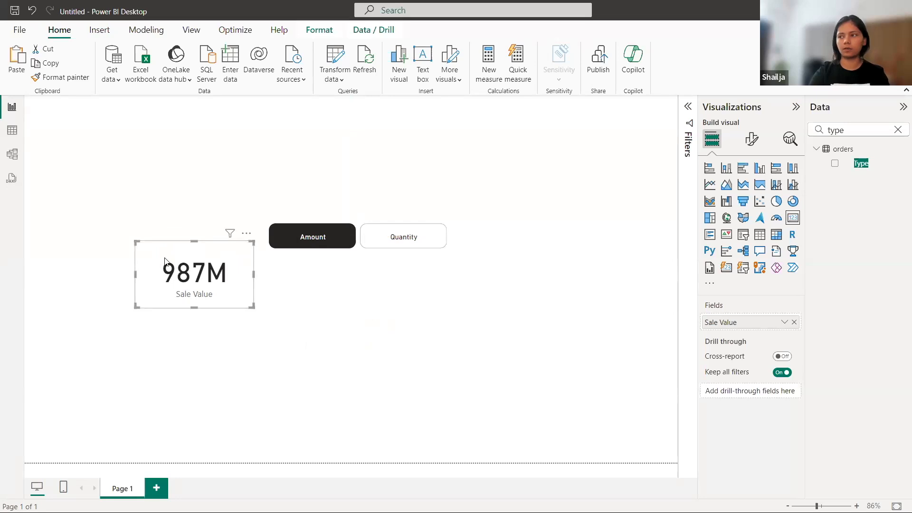
{"action": "key", "text": "ctrl+v"}
{"action": "left_click_drag", "start_coordinate": [191, 257], "coordinate": [321, 267]}
{"action": "left_click_drag", "start_coordinate": [230, 276], "coordinate": [231, 286]}
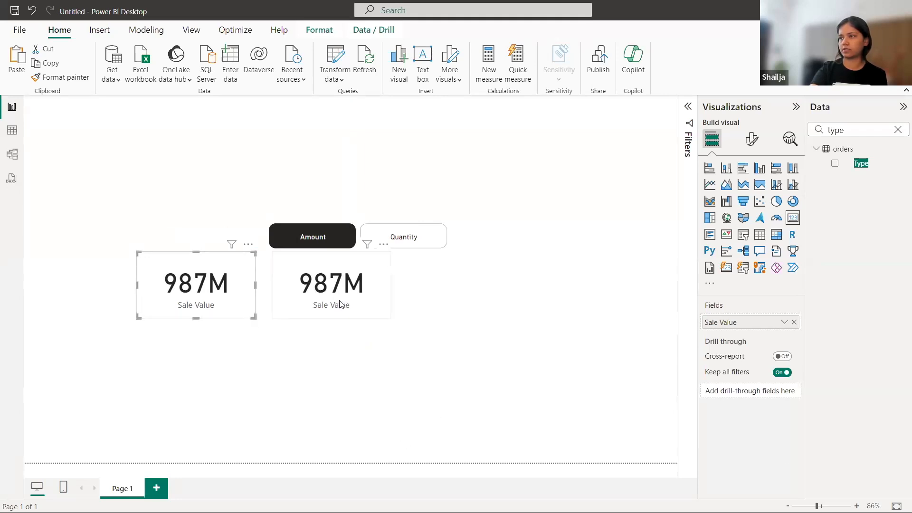
{"action": "left_click_drag", "start_coordinate": [349, 313], "coordinate": [347, 319]}
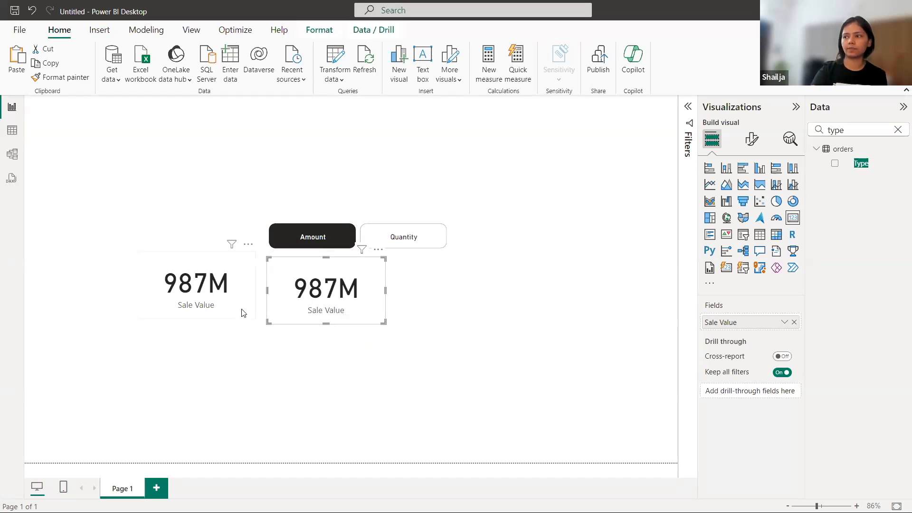
Step: Add a visual-level filter on Type to the left Sale Value card and restrict it to Amount
{"action": "left_click", "coordinate": [688, 107]}
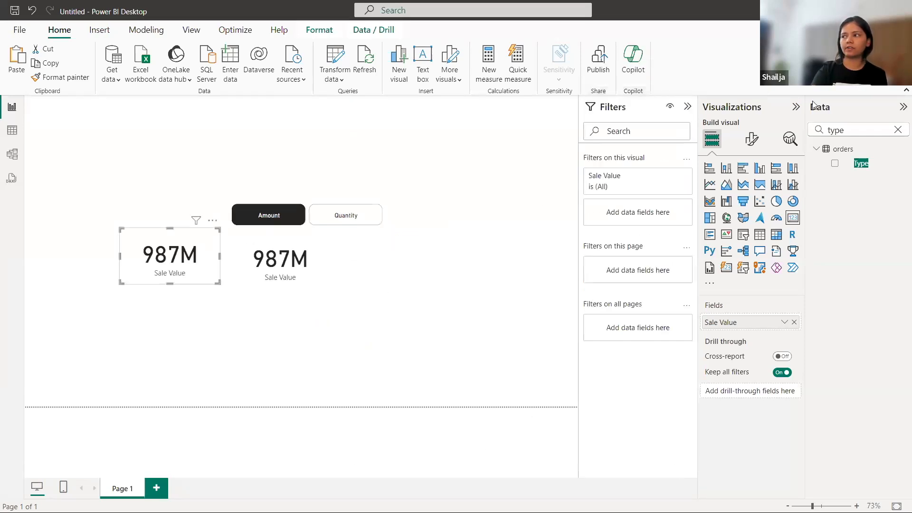
{"action": "left_click_drag", "start_coordinate": [881, 168], "coordinate": [656, 212]}
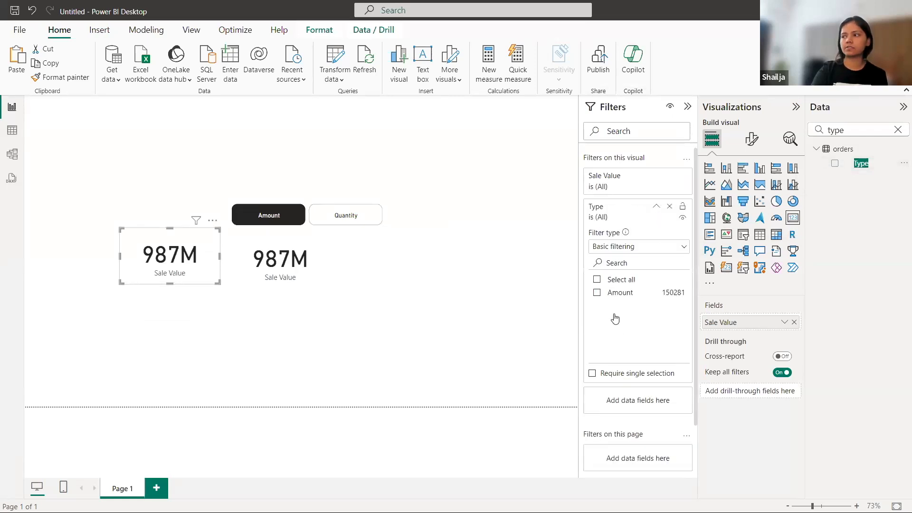
{"action": "left_click", "coordinate": [597, 293]}
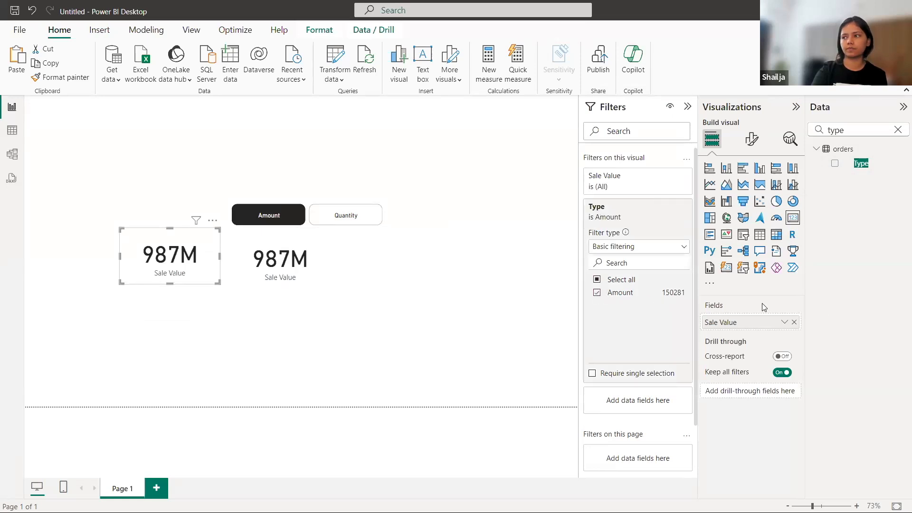
Step: Clear the slicer's Amount selection and filter the right Sale Value card by Type to Quantity only
{"action": "left_click", "coordinate": [299, 237]}
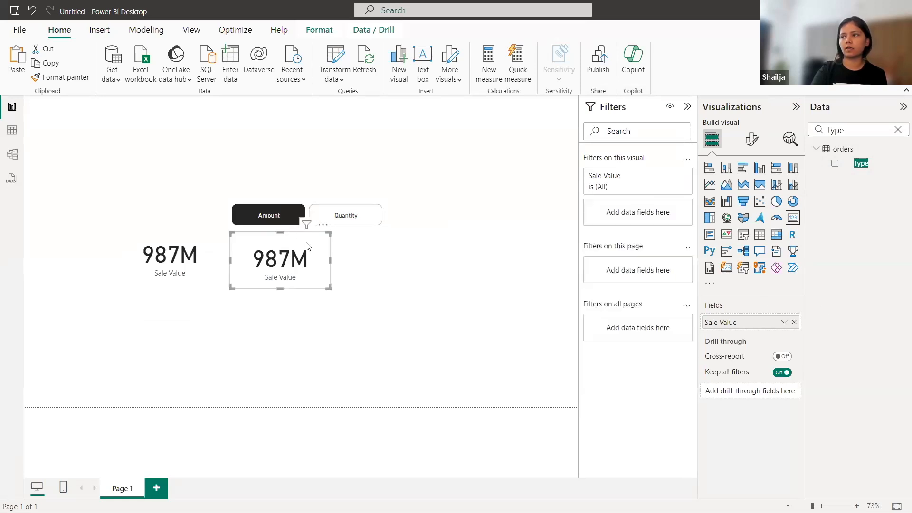
{"action": "left_click", "coordinate": [277, 220]}
{"action": "left_click", "coordinate": [328, 264]}
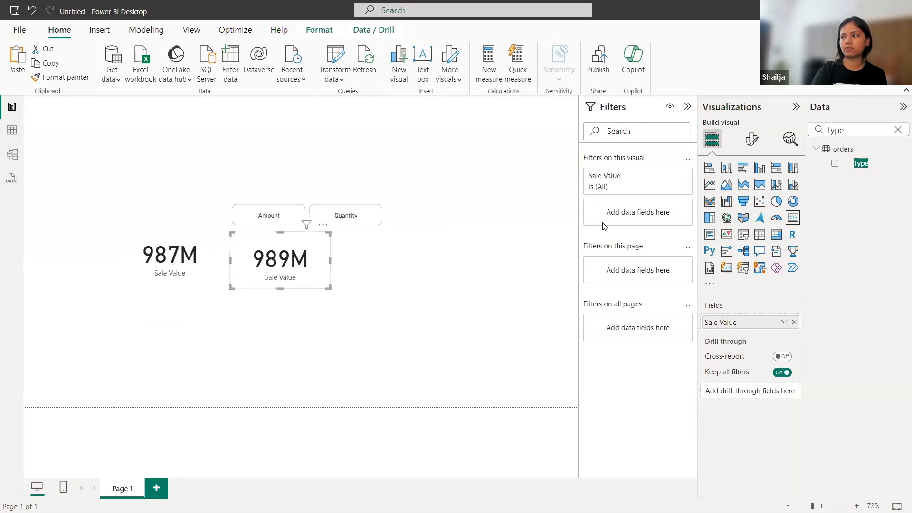
{"action": "left_click_drag", "start_coordinate": [850, 166], "coordinate": [653, 218]}
{"action": "left_click", "coordinate": [597, 306]}
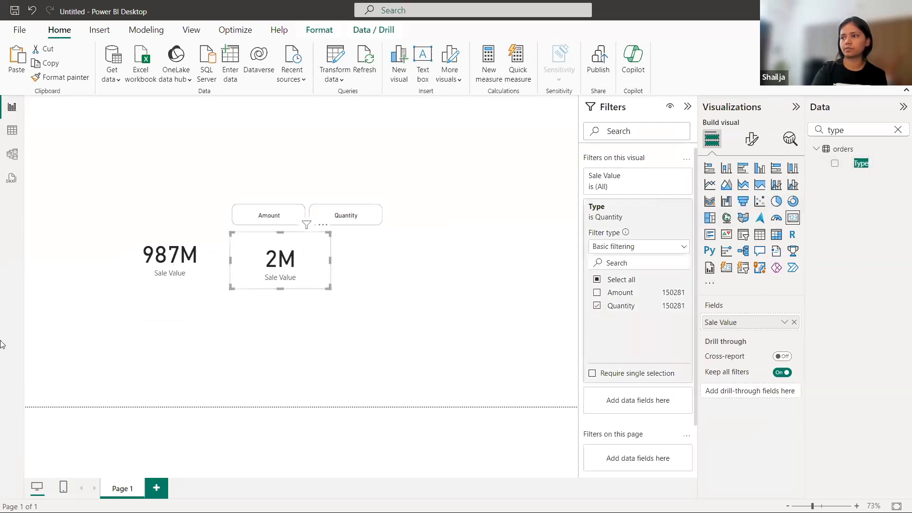
Step: Review the Type filter on both cards and align the left card with the right one, collapsing the filters afterward
{"action": "left_click", "coordinate": [194, 280]}
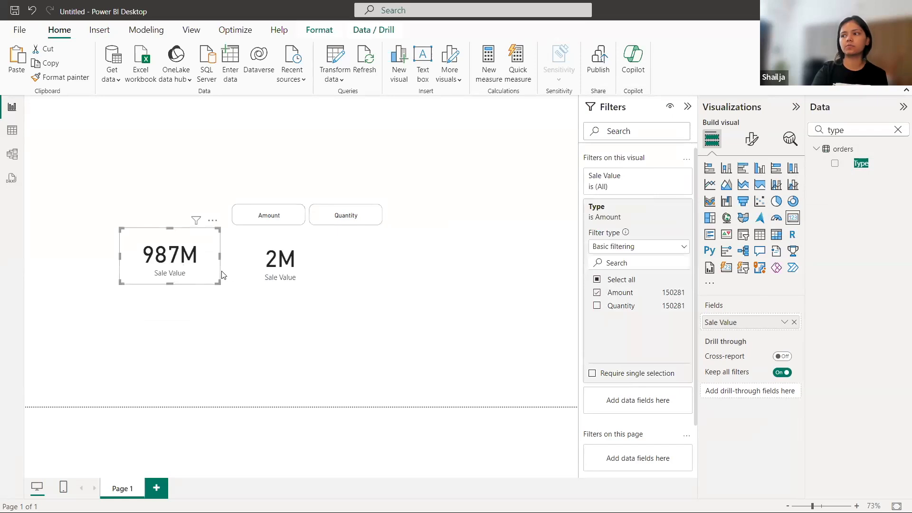
{"action": "left_click", "coordinate": [253, 279]}
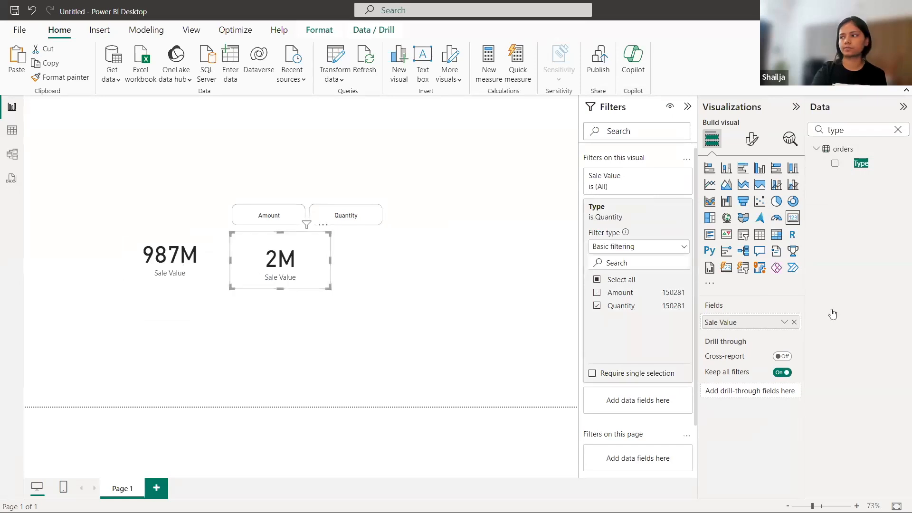
{"action": "left_click", "coordinate": [209, 284]}
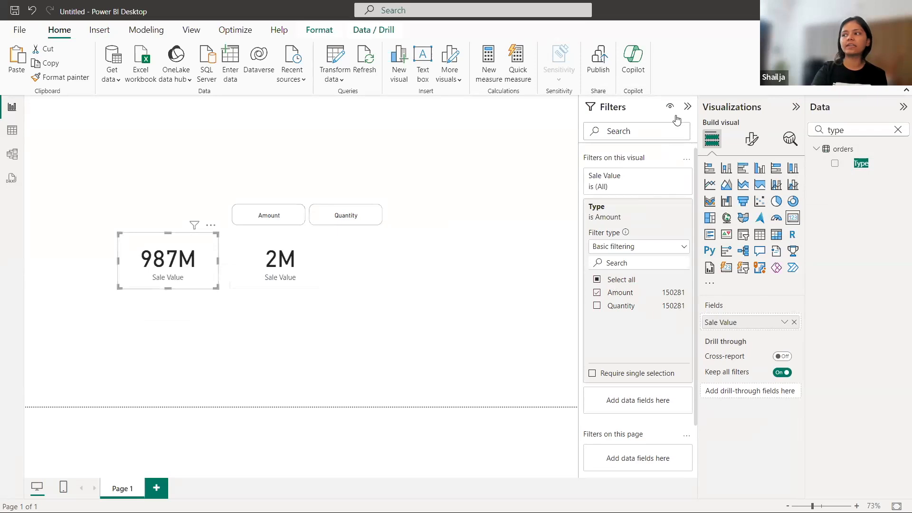
{"action": "left_click", "coordinate": [687, 107]}
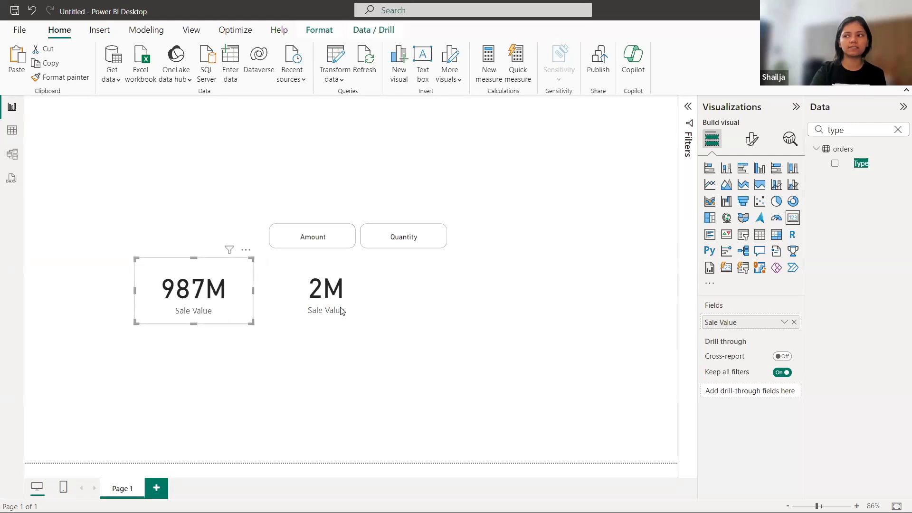
{"action": "left_click", "coordinate": [364, 303]}
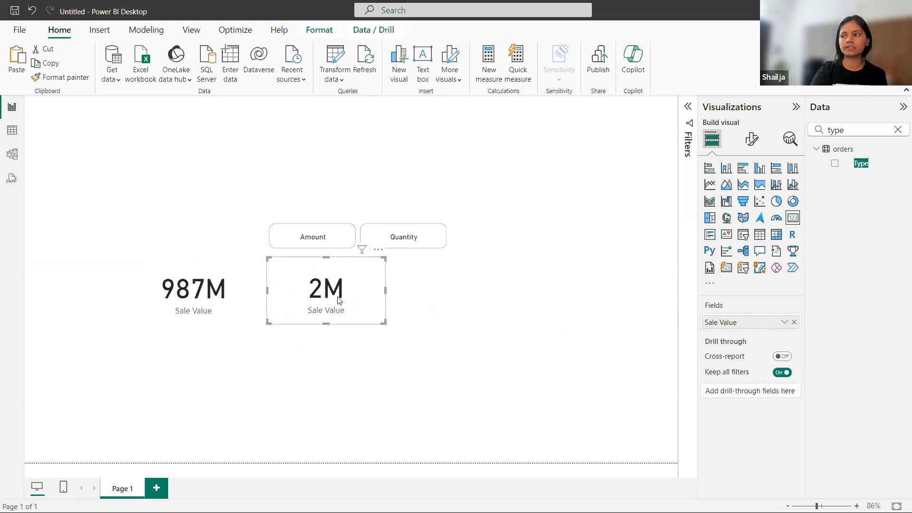
{"action": "left_click", "coordinate": [225, 307]}
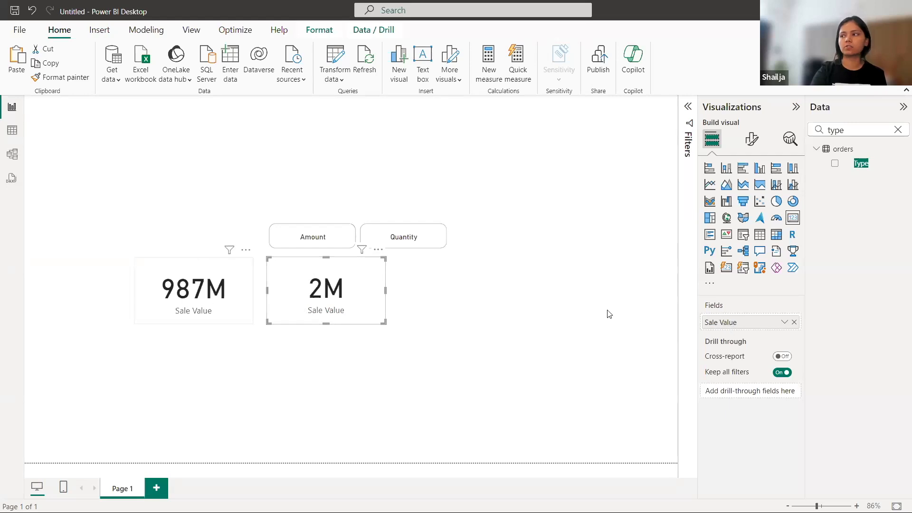
{"action": "double_click", "coordinate": [724, 323]}
{"action": "type", "text": "c"}
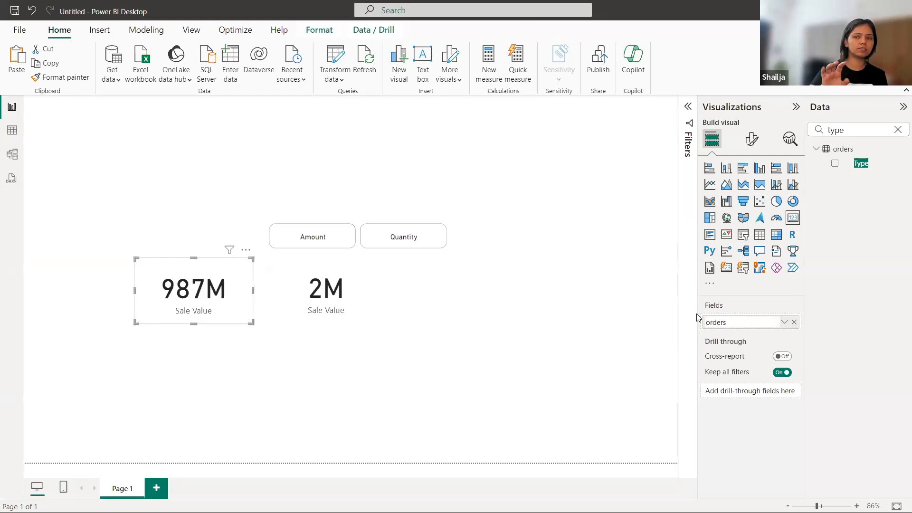
{"action": "left_click", "coordinate": [608, 336]}
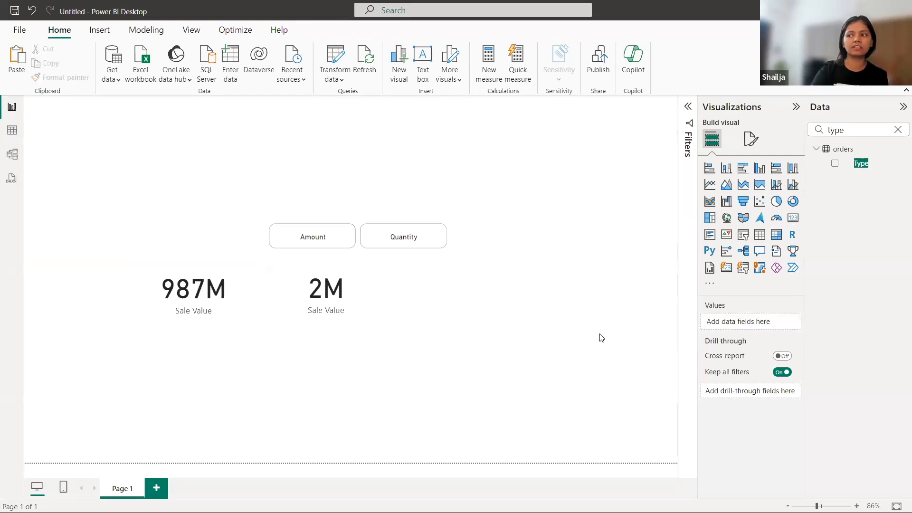
Step: Rename the Sale Value field to Amount for the left card only
{"action": "left_click", "coordinate": [213, 304]}
{"action": "double_click", "coordinate": [721, 324]}
{"action": "left_click_drag", "start_coordinate": [740, 323], "coordinate": [692, 321]}
{"action": "type", "text": "O"}
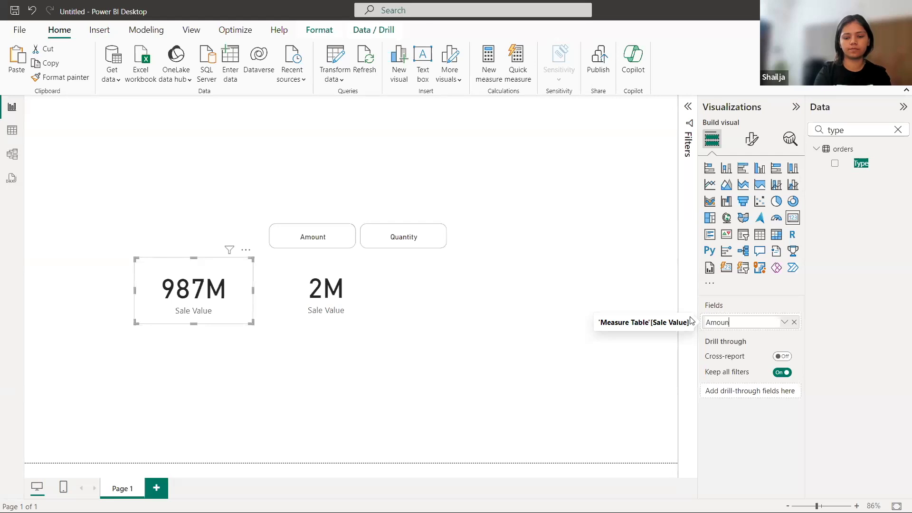
{"action": "key", "text": "Return"}
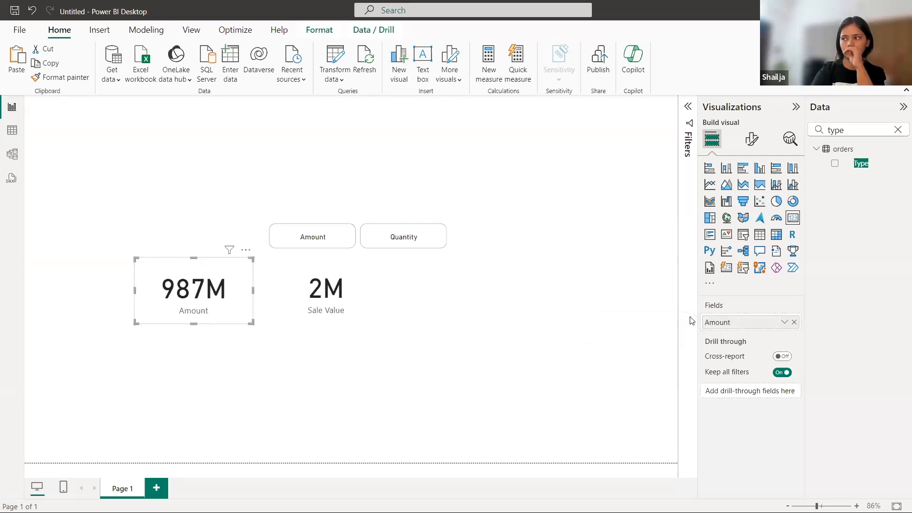
Step: Rename the right card's Sale Value field to Quantity and show that card's general formatting options
{"action": "left_click", "coordinate": [356, 294]}
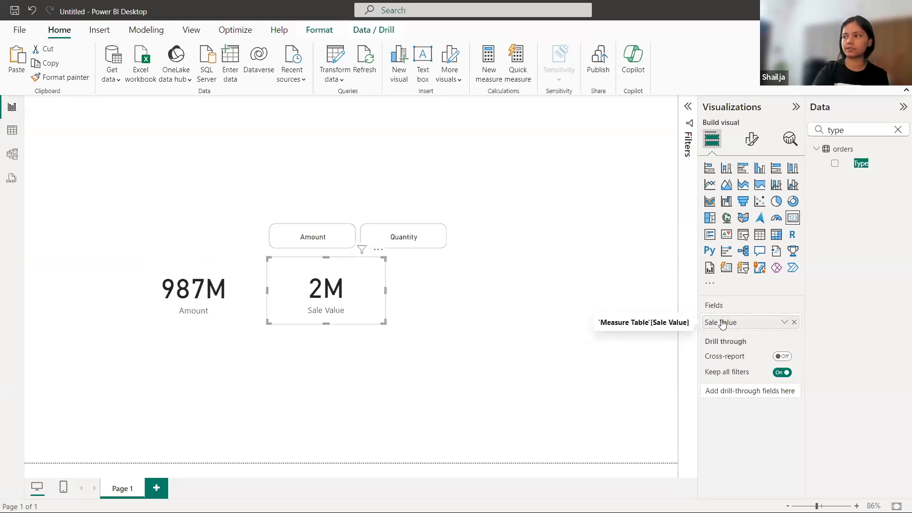
{"action": "double_click", "coordinate": [722, 323]}
{"action": "type", "text": "Quantity"}
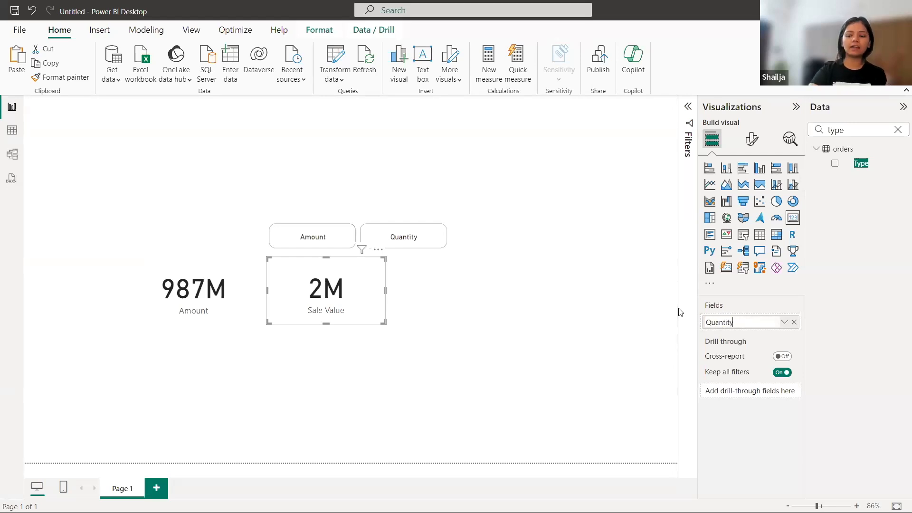
{"action": "key", "text": "Return"}
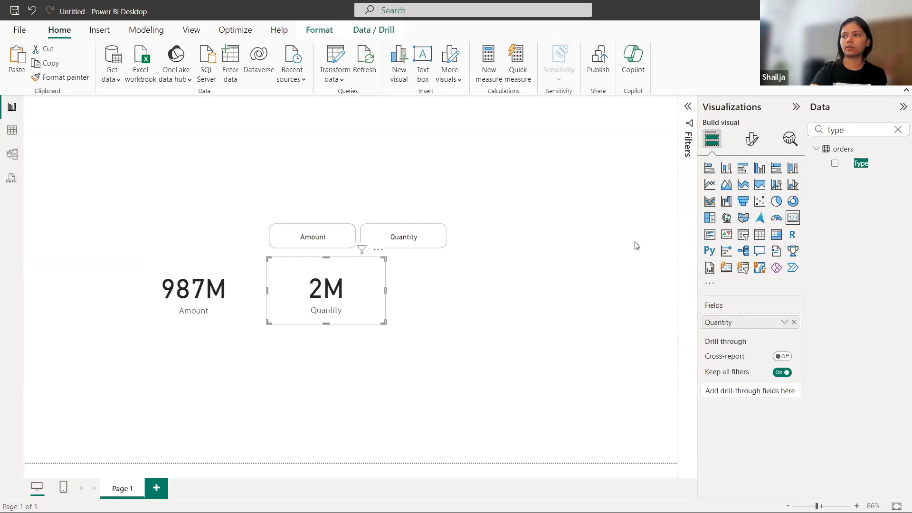
{"action": "left_click", "coordinate": [751, 139]}
{"action": "left_click", "coordinate": [762, 192]}
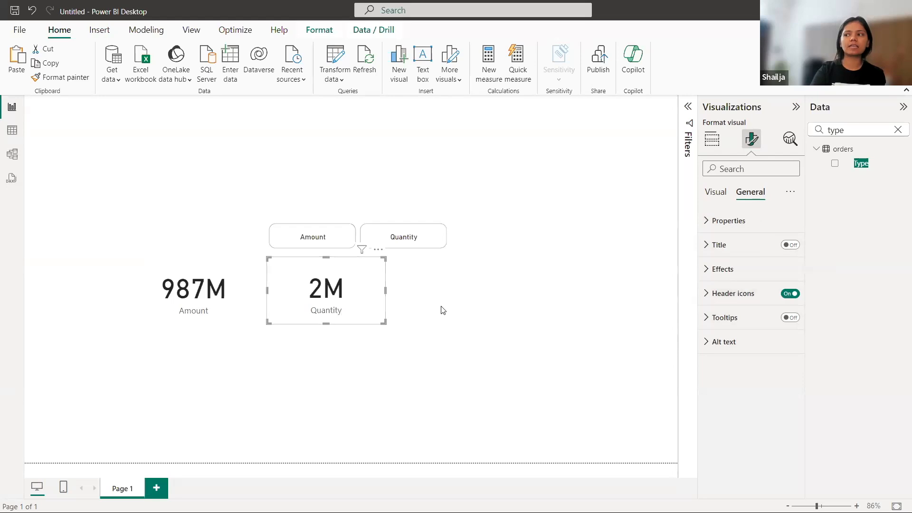
Step: Shift the Amount and Quantity cards further left on the canvas, narrowing both so they sit close side by side
{"action": "mouse_move", "coordinate": [236, 309]}
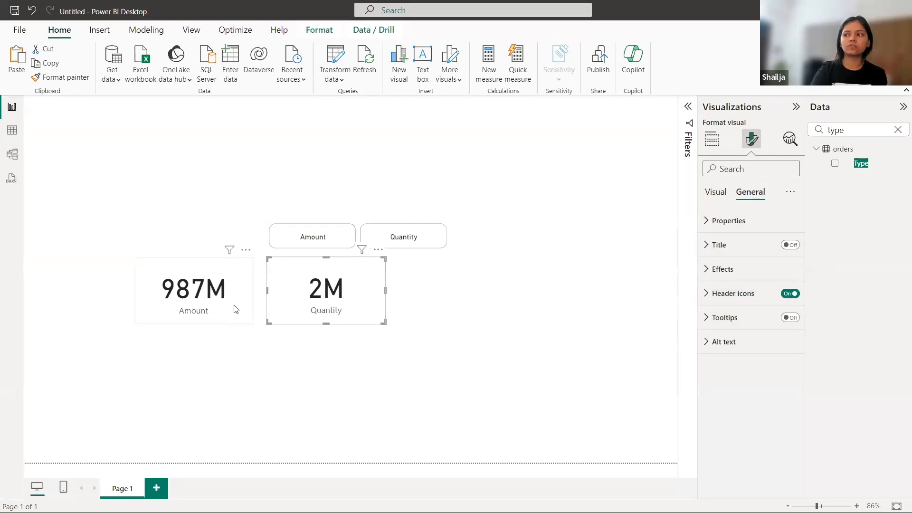
{"action": "left_click_drag", "start_coordinate": [234, 308], "coordinate": [213, 312]}
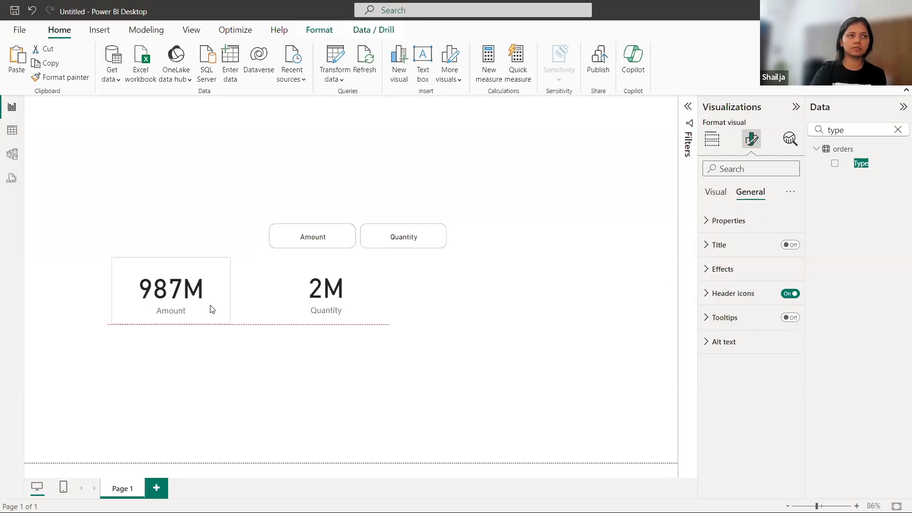
{"action": "left_click_drag", "start_coordinate": [228, 291], "coordinate": [216, 289]}
{"action": "left_click", "coordinate": [314, 285]}
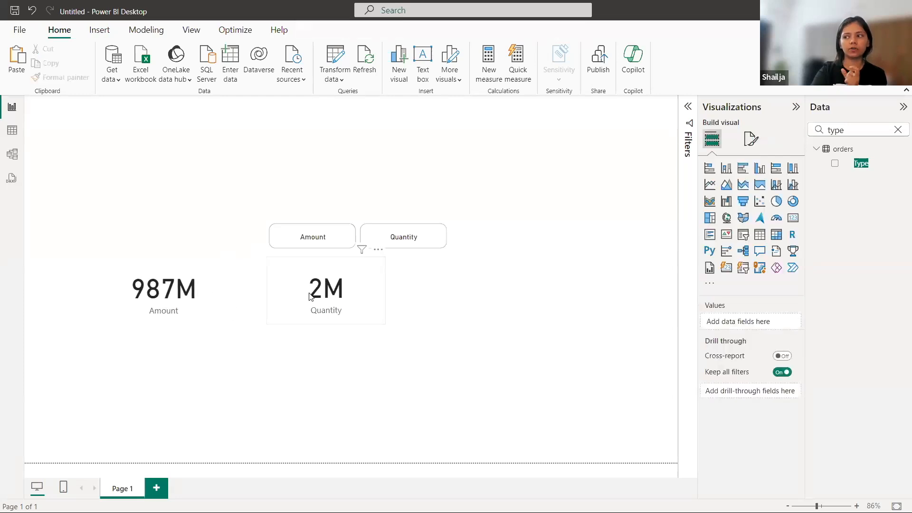
{"action": "left_click_drag", "start_coordinate": [292, 289], "coordinate": [256, 293]}
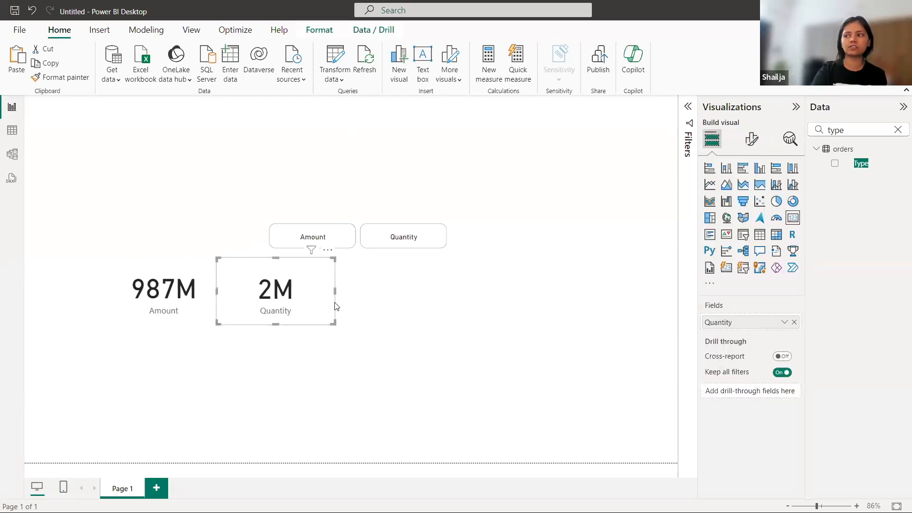
{"action": "left_click_drag", "start_coordinate": [334, 291], "coordinate": [309, 308]}
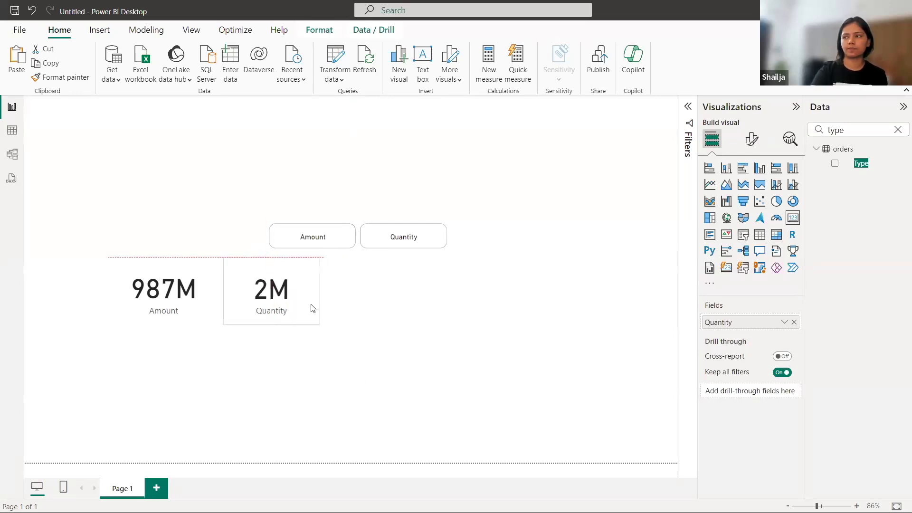
{"action": "left_click", "coordinate": [306, 364]}
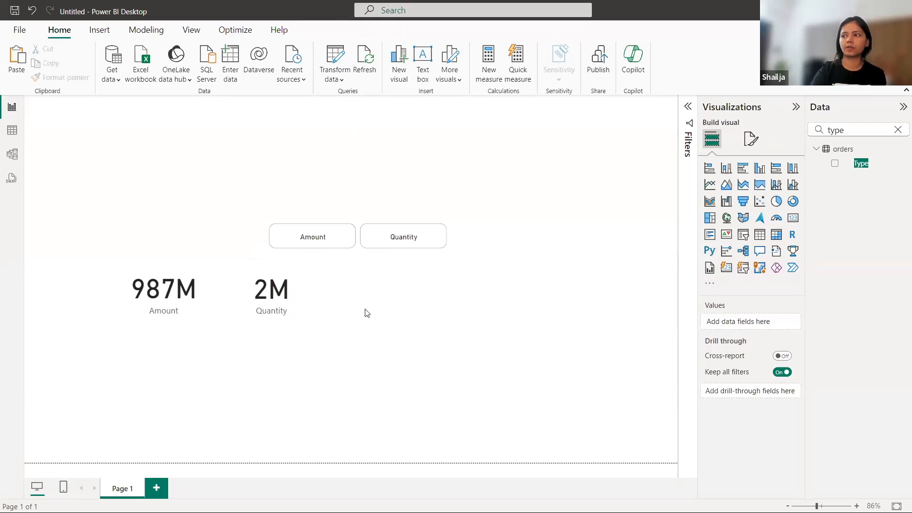
Step: Test how the slicer's Amount and Quantity buttons filter the two cards, leaving the slicer with no selection
{"action": "left_click", "coordinate": [316, 240]}
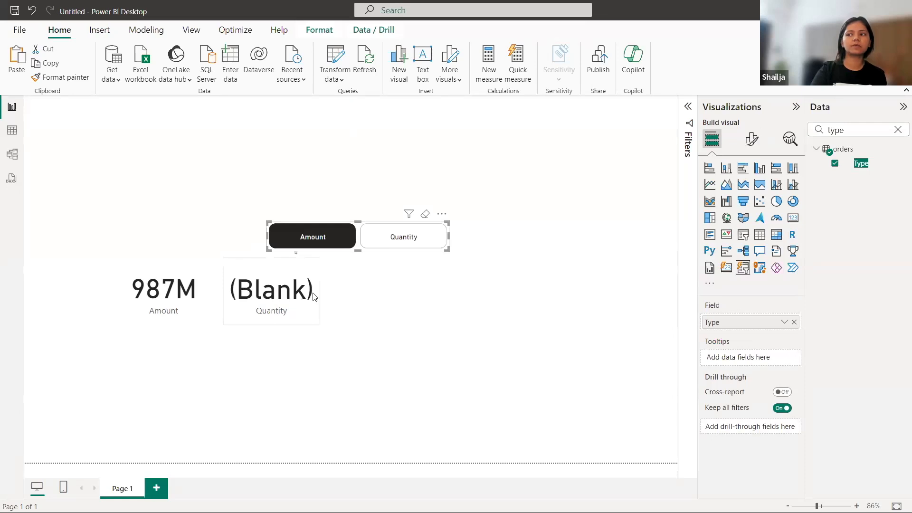
{"action": "left_click", "coordinate": [416, 242]}
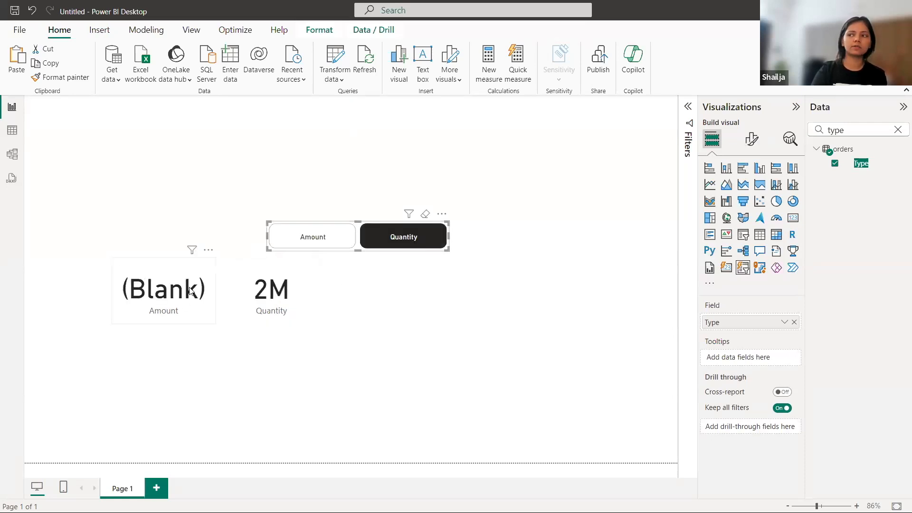
{"action": "left_click", "coordinate": [394, 242]}
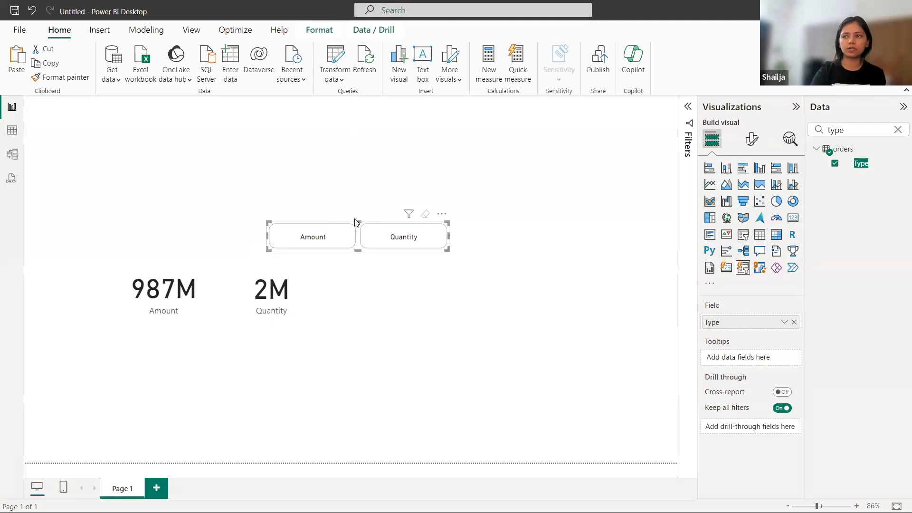
{"action": "left_click", "coordinate": [393, 328]}
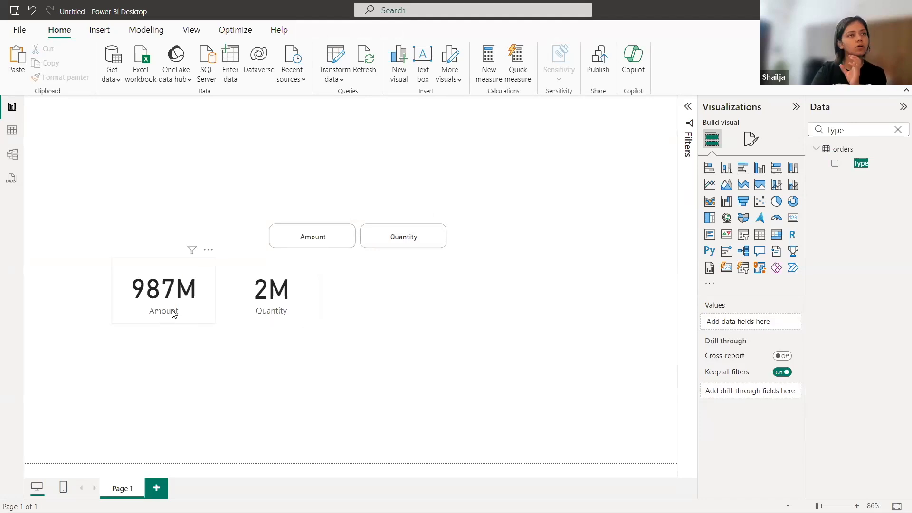
{"action": "left_click", "coordinate": [345, 236]}
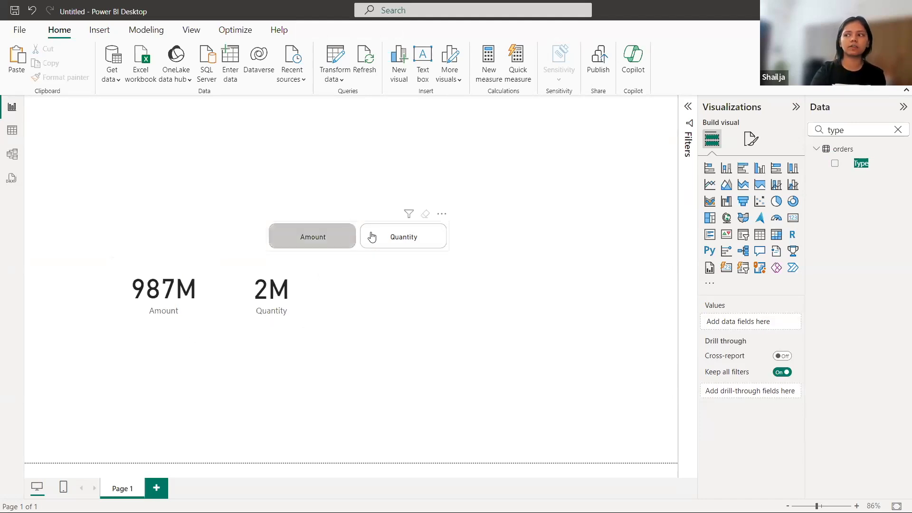
{"action": "left_click", "coordinate": [385, 242]}
{"action": "left_click", "coordinate": [316, 241]}
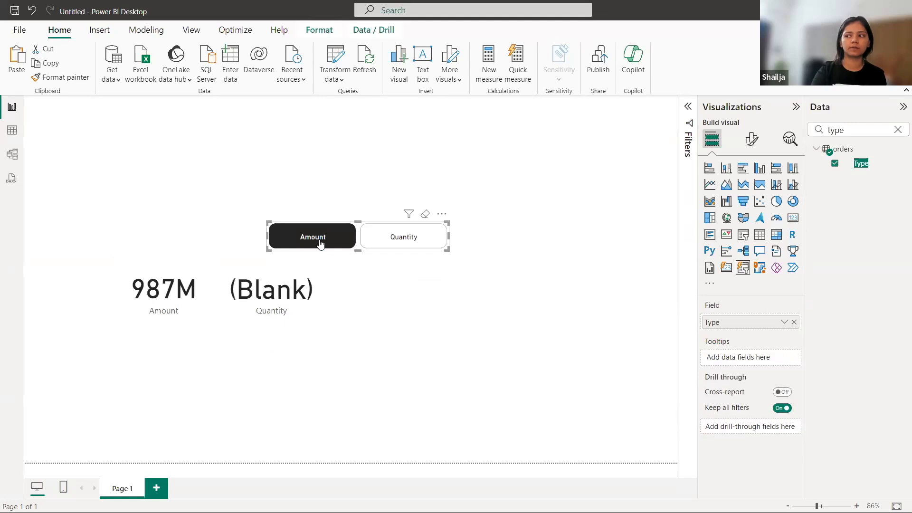
{"action": "left_click", "coordinate": [316, 239]}
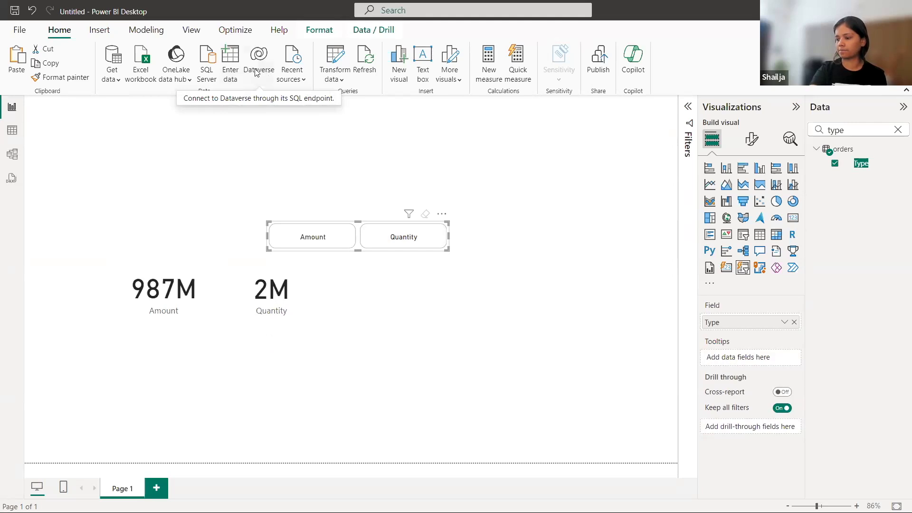
Step: Edit the Type slicer's interactions and set them to None for both the Amount and Quantity cards
{"action": "left_click", "coordinate": [319, 32]}
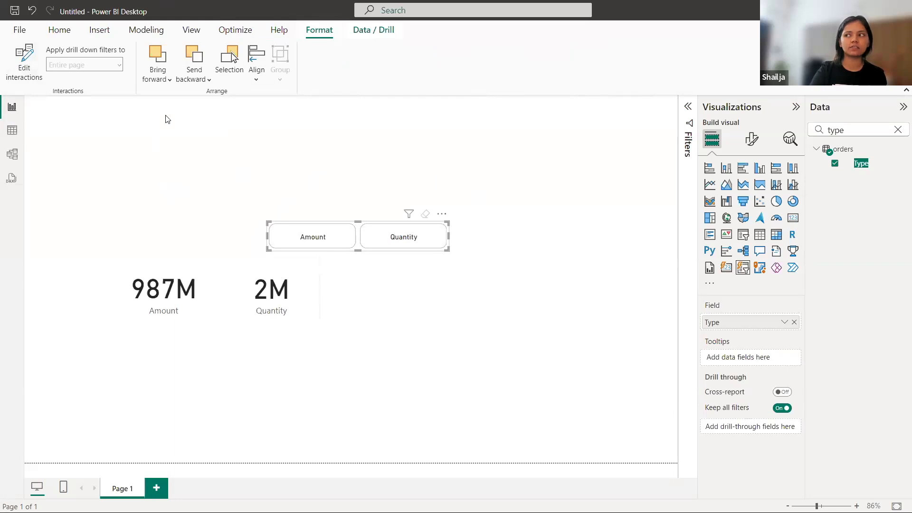
{"action": "left_click", "coordinate": [27, 66]}
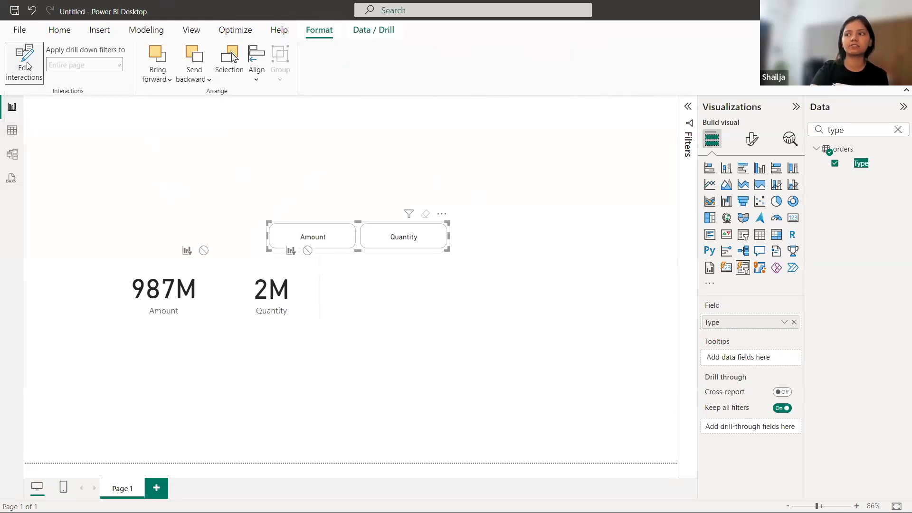
{"action": "left_click", "coordinate": [203, 251]}
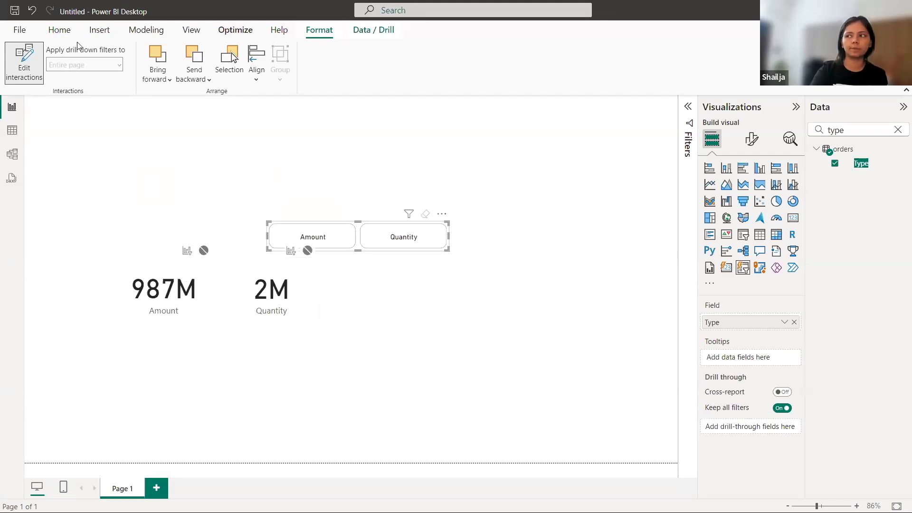
{"action": "left_click", "coordinate": [62, 35]}
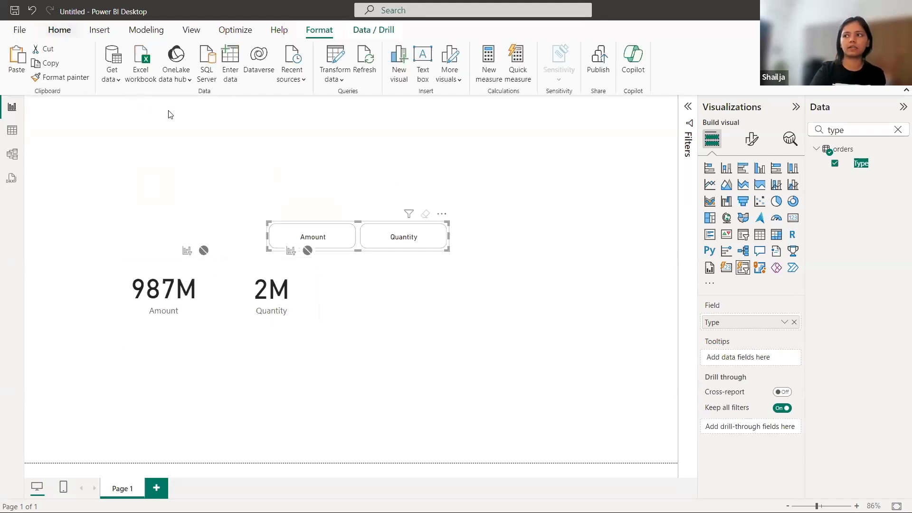
{"action": "left_click", "coordinate": [193, 134]}
Step: Check both cards against the slicer's Amount and Quantity selections, and clear the slicer and visual selection
{"action": "left_click", "coordinate": [310, 236]}
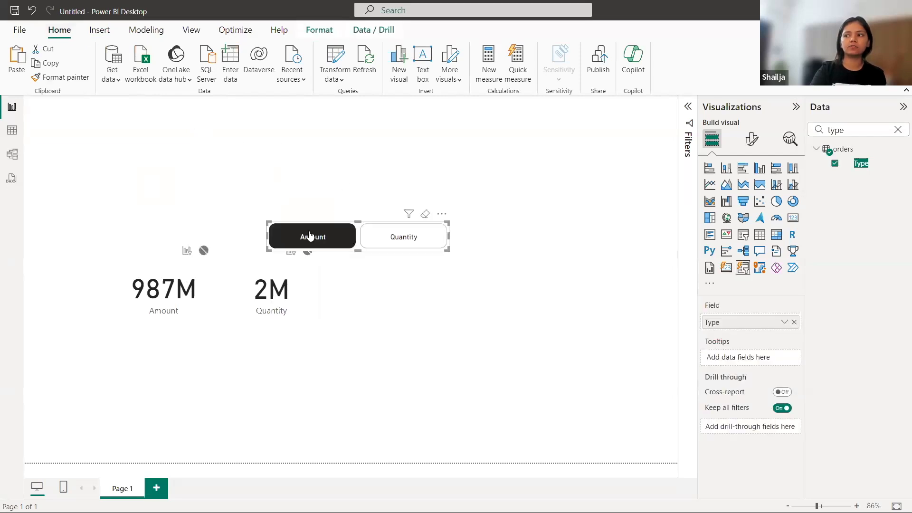
{"action": "left_click", "coordinate": [398, 237]}
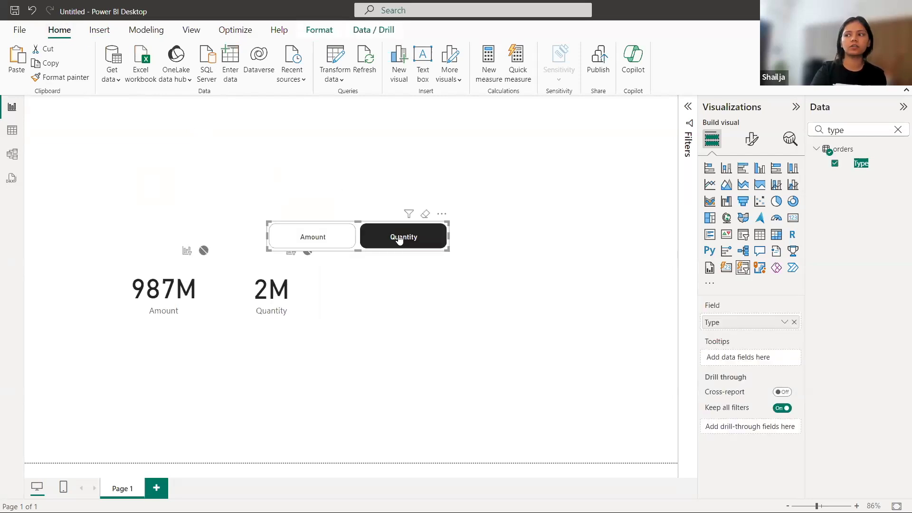
{"action": "left_click", "coordinate": [399, 238]}
{"action": "left_click", "coordinate": [410, 316]}
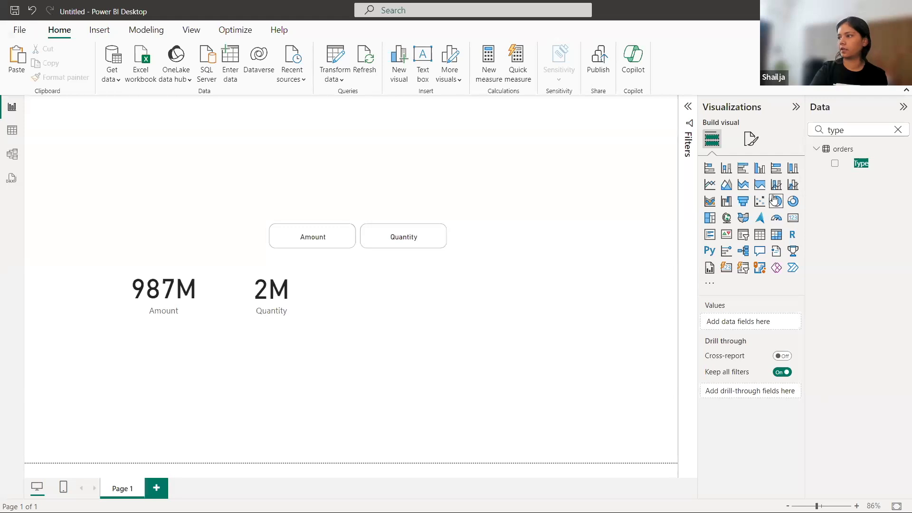
Step: Add an empty line chart in the lower-right area of the canvas, clear the field search and expand the orders table's fields
{"action": "left_click_drag", "start_coordinate": [210, 198], "coordinate": [575, 371]}
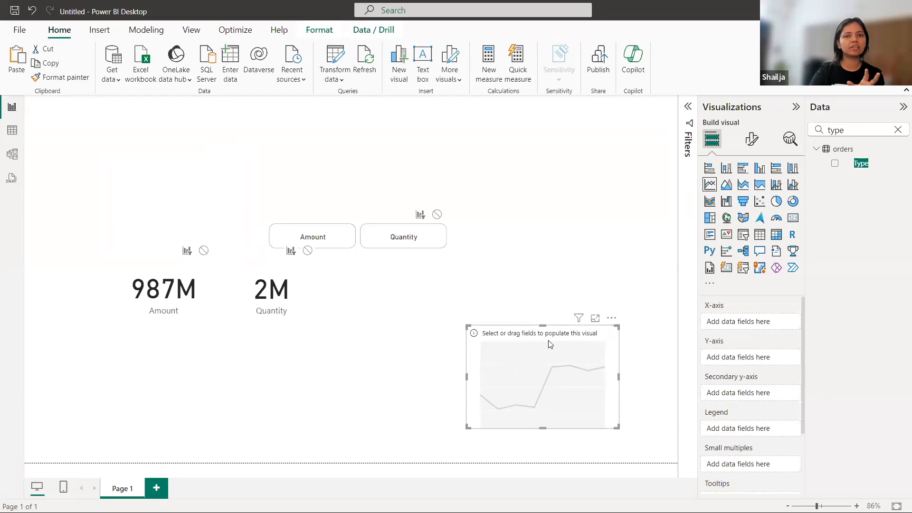
{"action": "left_click", "coordinate": [834, 129]}
{"action": "left_click_drag", "start_coordinate": [824, 130], "coordinate": [802, 133]}
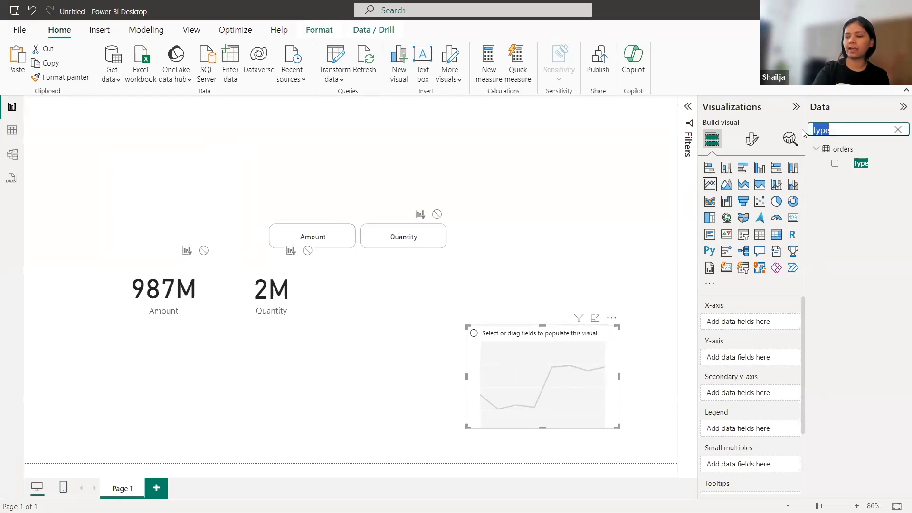
{"action": "left_click", "coordinate": [897, 129]}
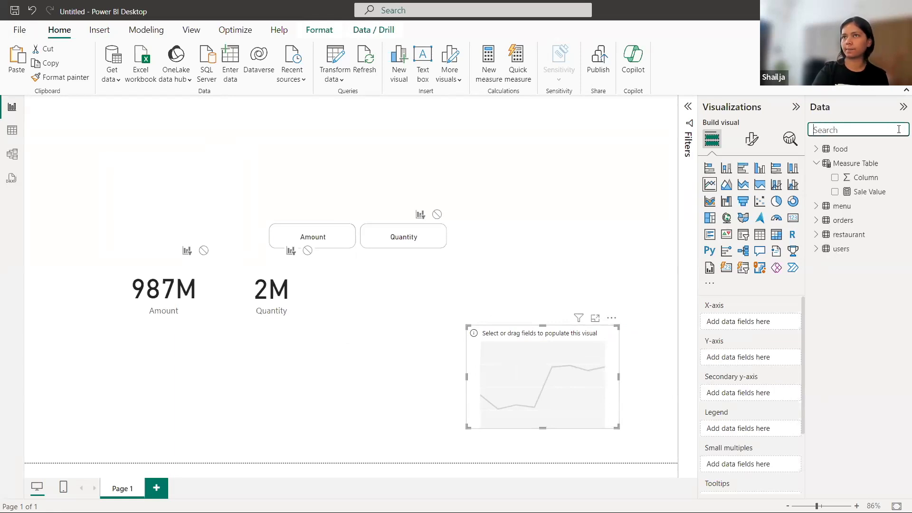
{"action": "left_click", "coordinate": [816, 220]}
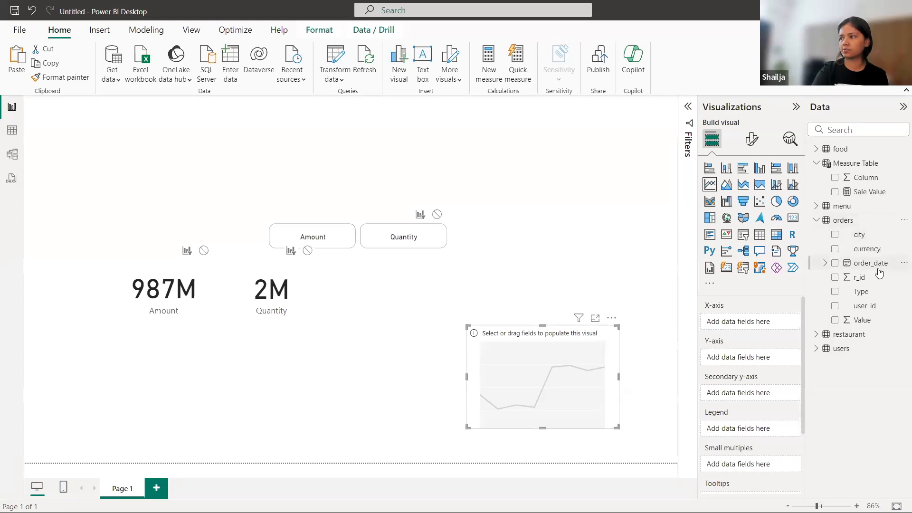
Step: Open the orders table in Table view to examine its columns and rows
{"action": "left_click", "coordinate": [12, 133]}
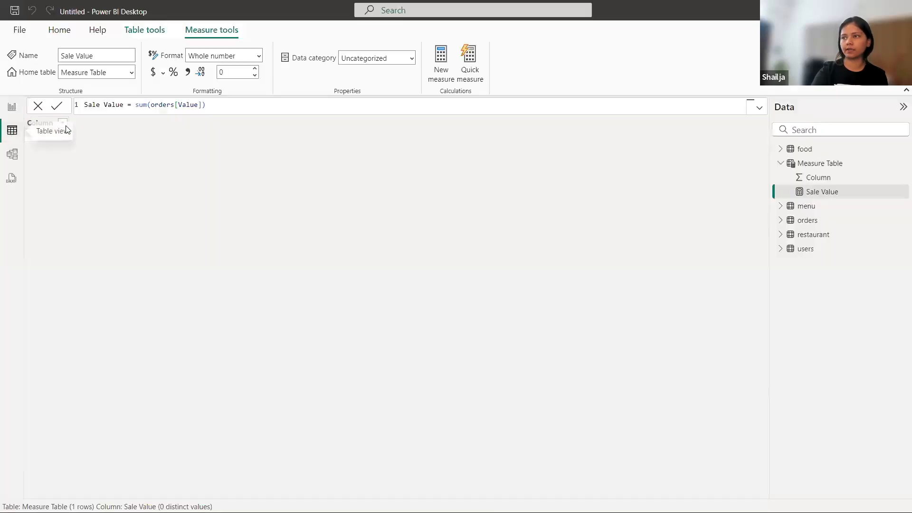
{"action": "left_click", "coordinate": [811, 224]}
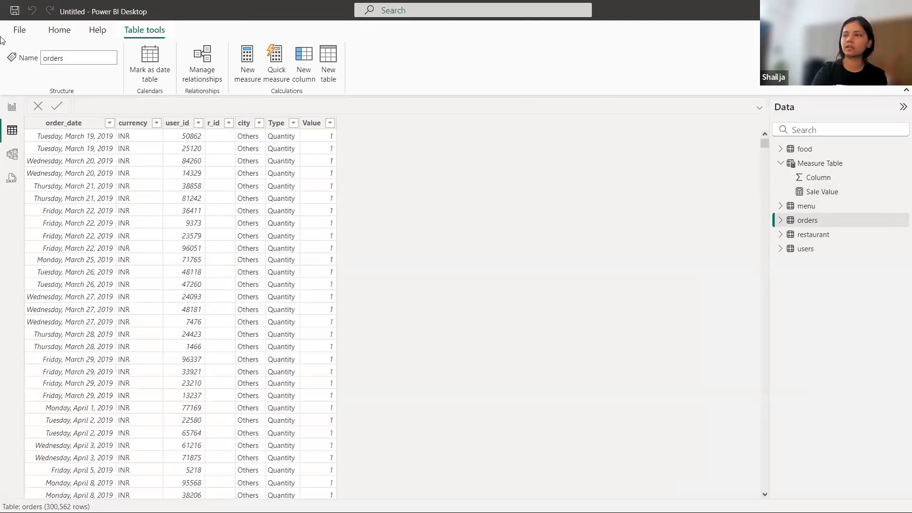
Step: Add a calculated column to the orders table with the formula Yaer = format(orders[order_date],"yyyy")
{"action": "left_click", "coordinate": [302, 71]}
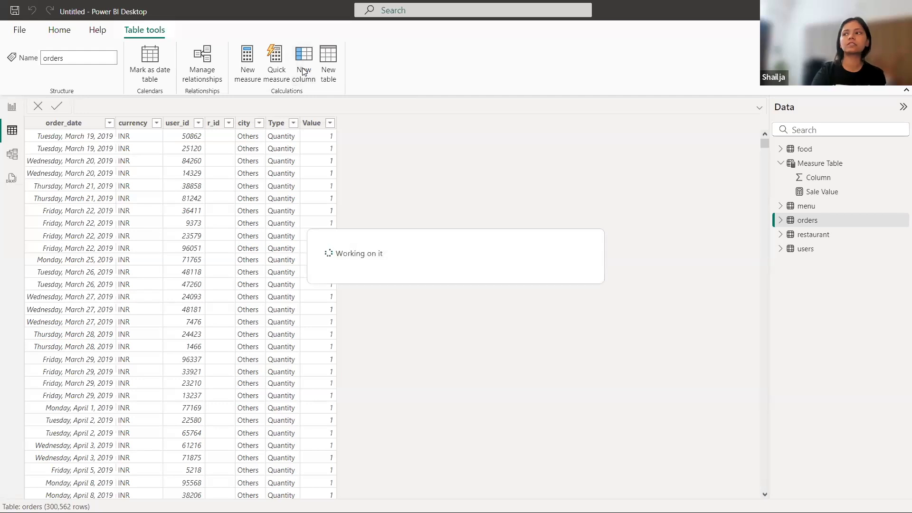
{"action": "key", "text": "BackSpace"}
{"action": "type", "text": "Yae"}
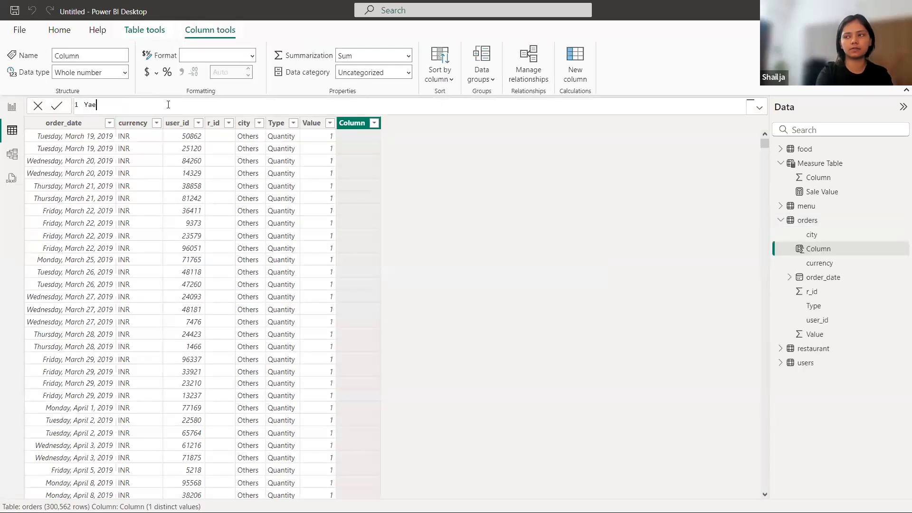
{"action": "type", "text": "r = "}
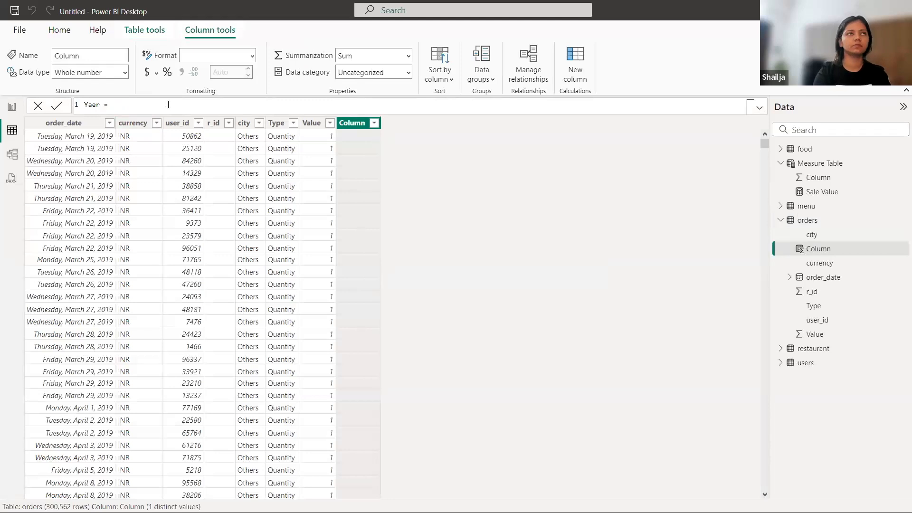
{"action": "type", "text": "forma"}
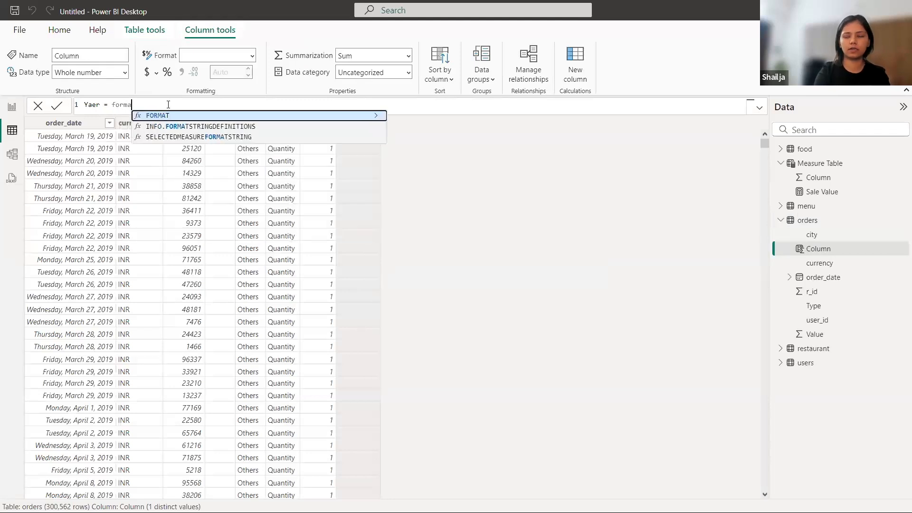
{"action": "type", "text": "t("}
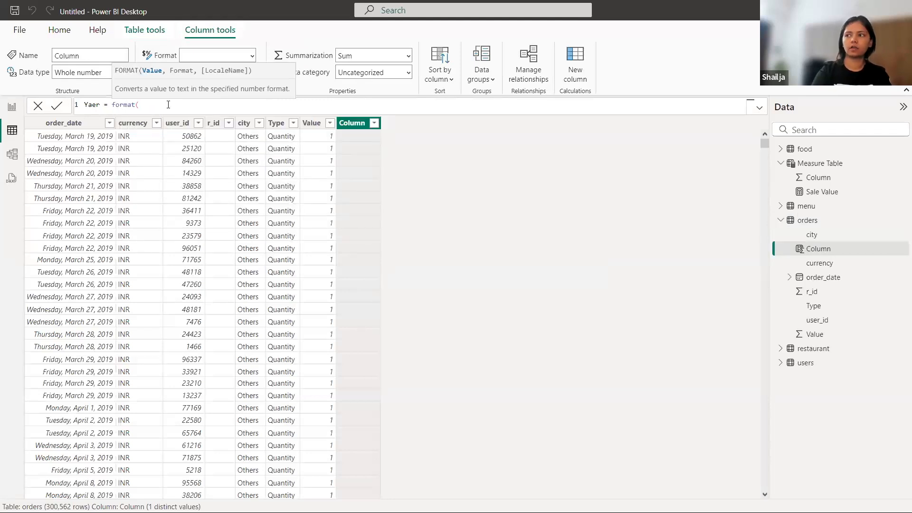
{"action": "type", "text": "order"}
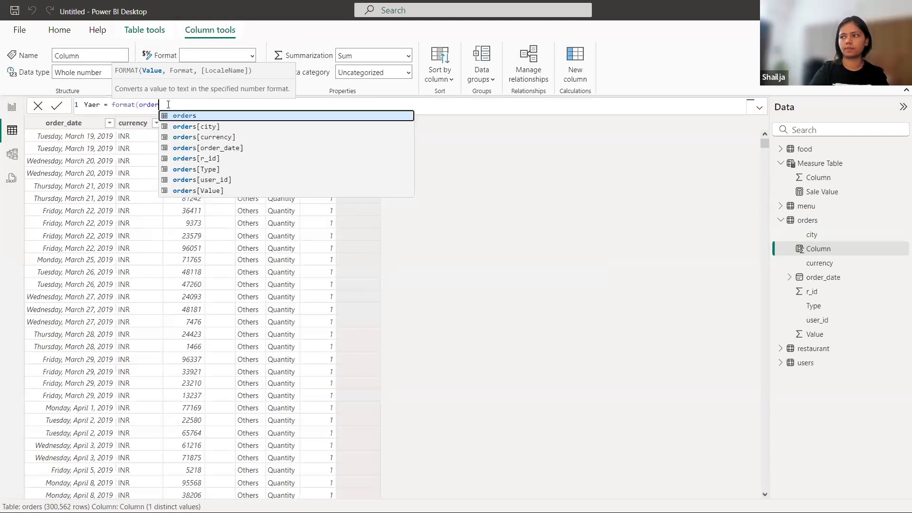
{"action": "key", "text": "Down"}
{"action": "key", "text": "Down"}
{"action": "key", "text": "Down"}
{"action": "key", "text": "Tab"}
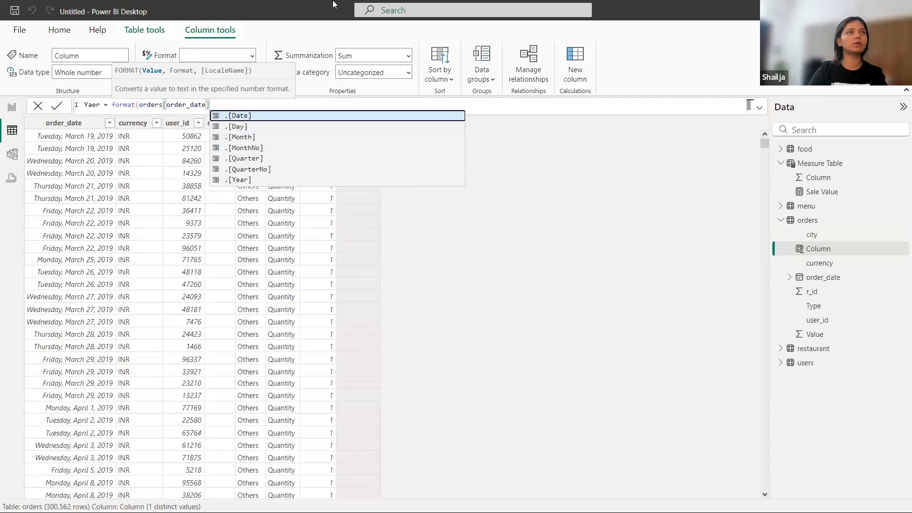
{"action": "type", "text": ",\"yyyy"}
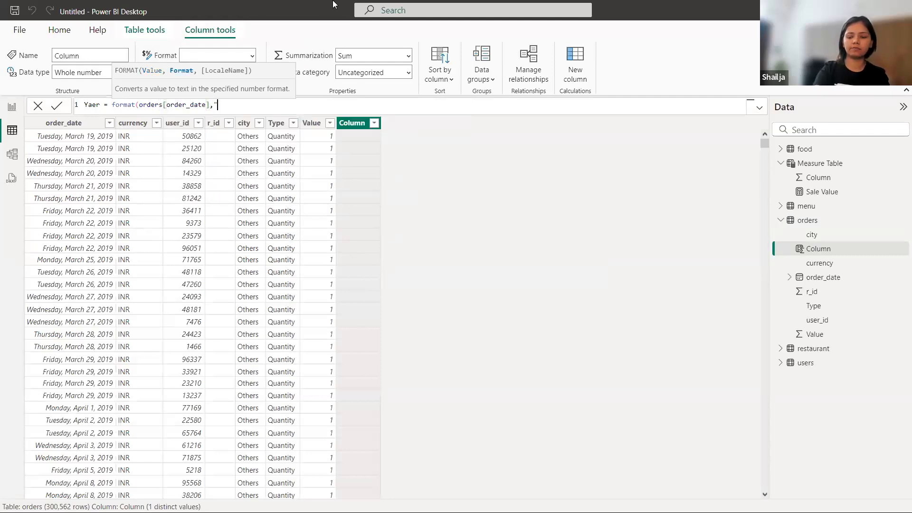
{"action": "type", "text": "\""}
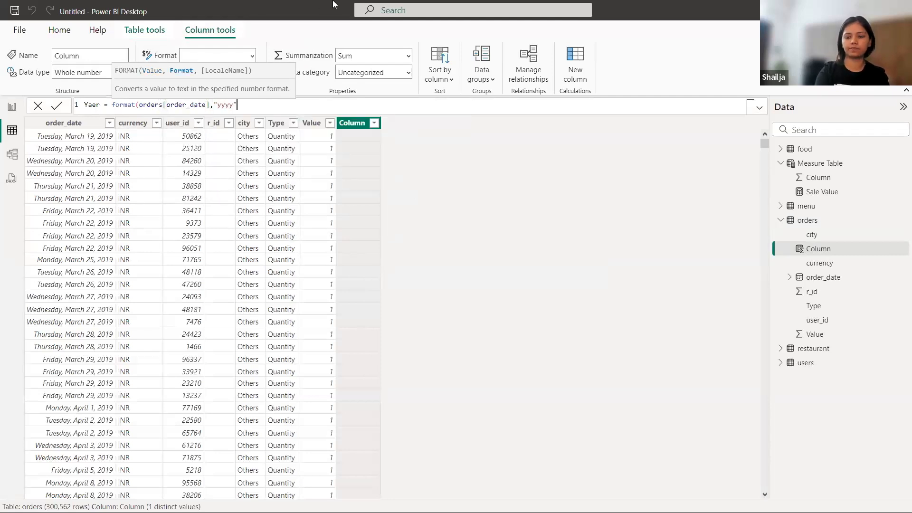
{"action": "type", "text": ")"}
{"action": "key", "text": "Return"}
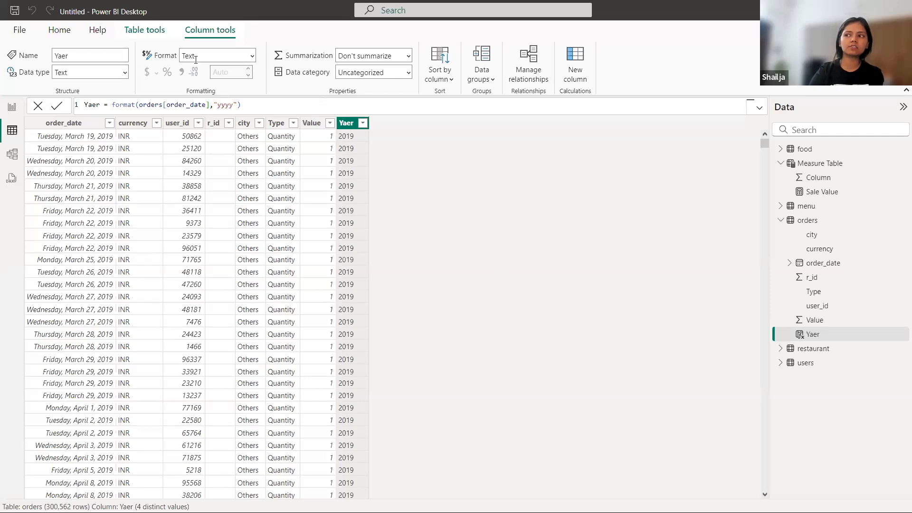
Step: Check which display formats are available for the Yaer column
{"action": "left_click", "coordinate": [217, 56]}
{"action": "left_click", "coordinate": [250, 56]}
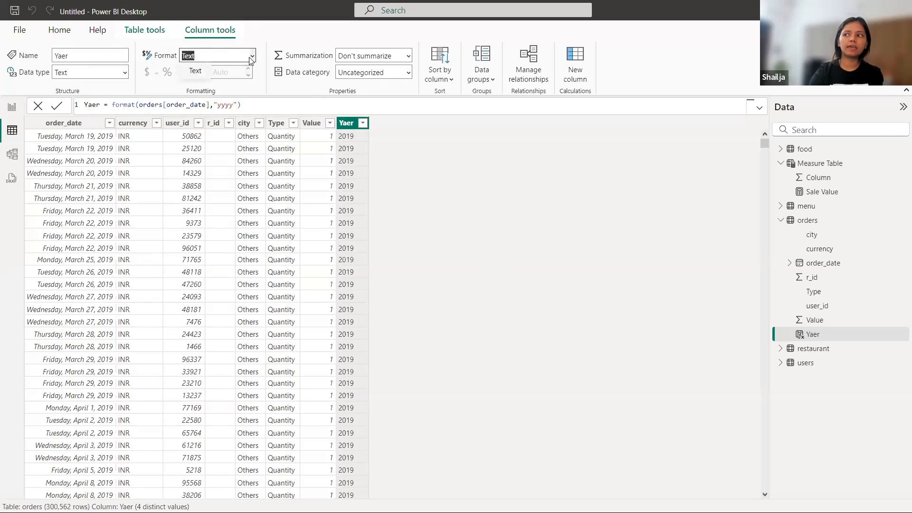
{"action": "left_click", "coordinate": [248, 56]}
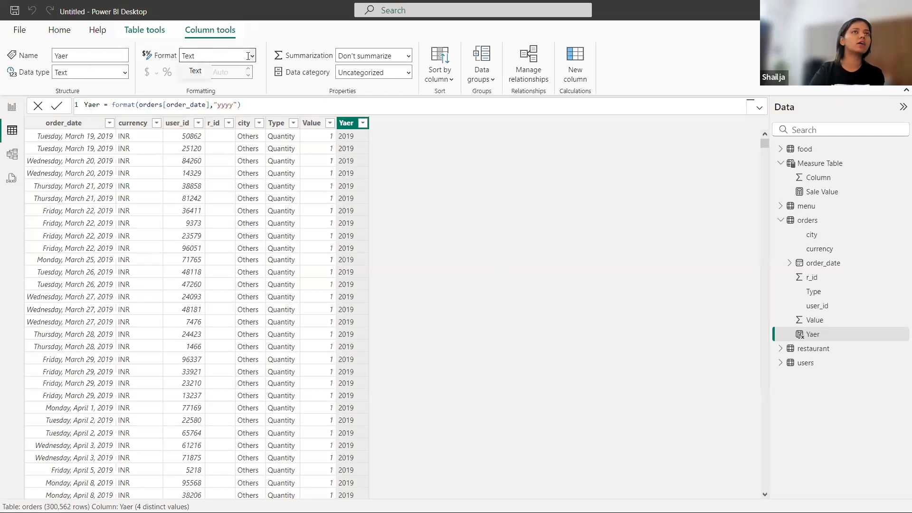
{"action": "left_click", "coordinate": [483, 172]}
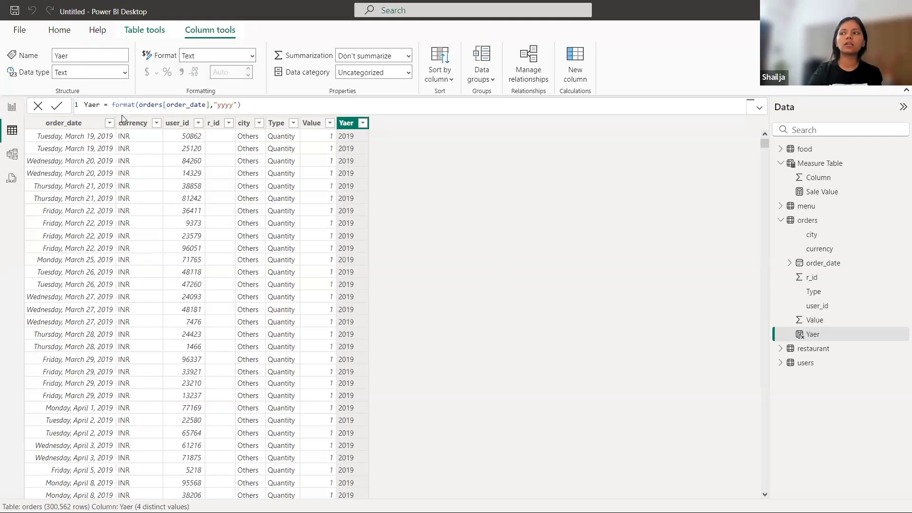
Step: Wrap the Yaer formula in VALUE so it reads value(format(orders[order_date],"yyyy"))
{"action": "left_click", "coordinate": [109, 105]}
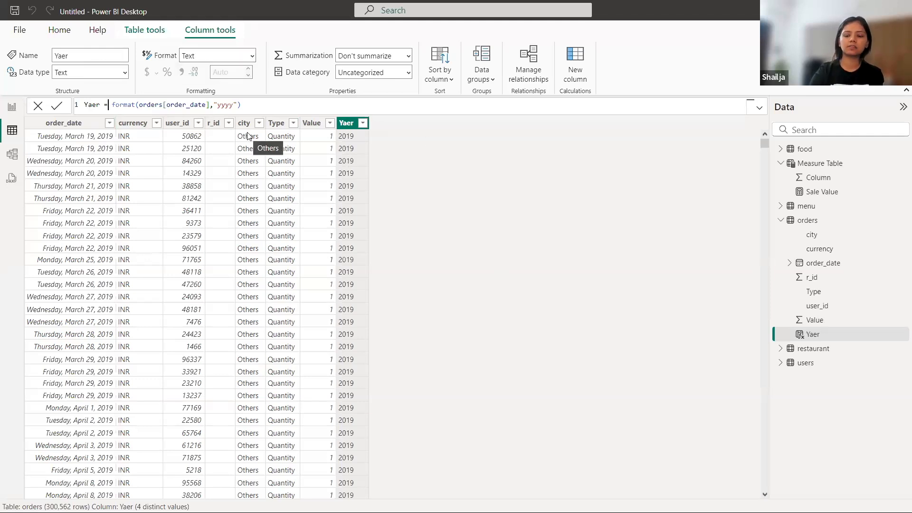
{"action": "type", "text": "value"}
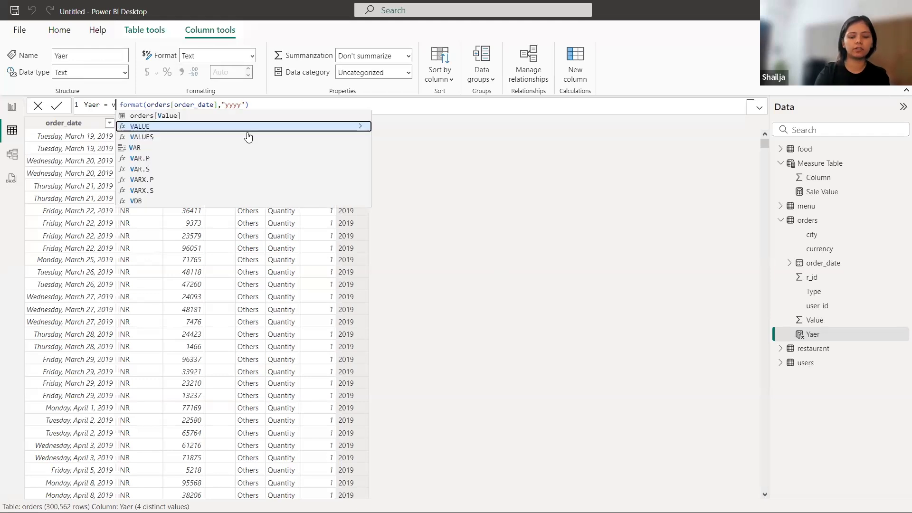
{"action": "type", "text": "("}
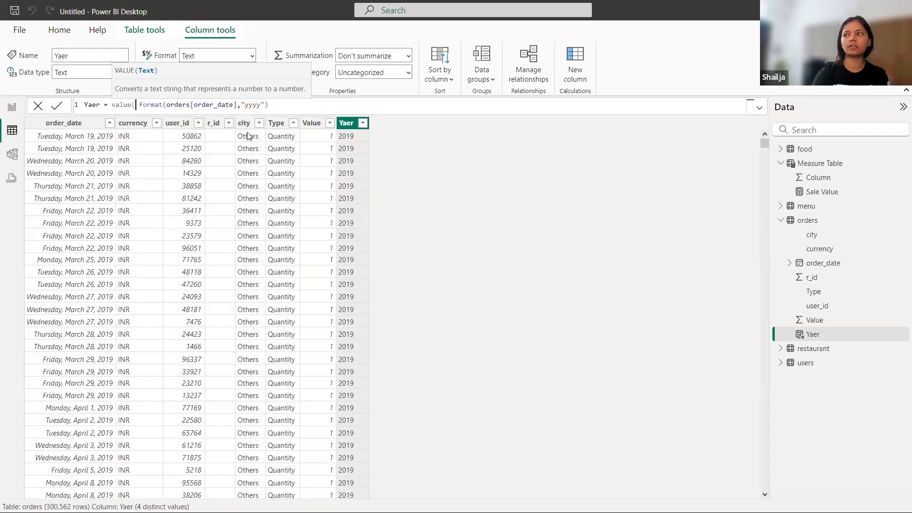
{"action": "key", "text": "Delete"}
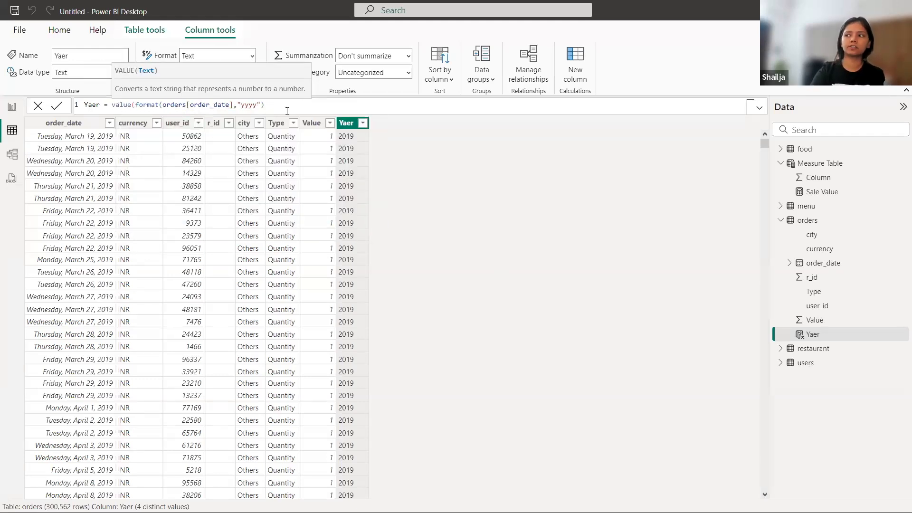
{"action": "left_click", "coordinate": [284, 106]}
{"action": "type", "text": ")"}
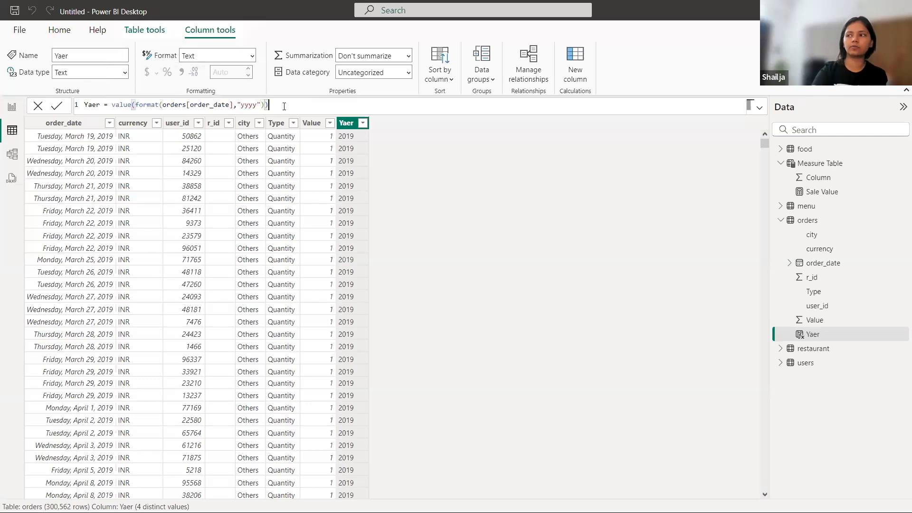
{"action": "key", "text": "Return"}
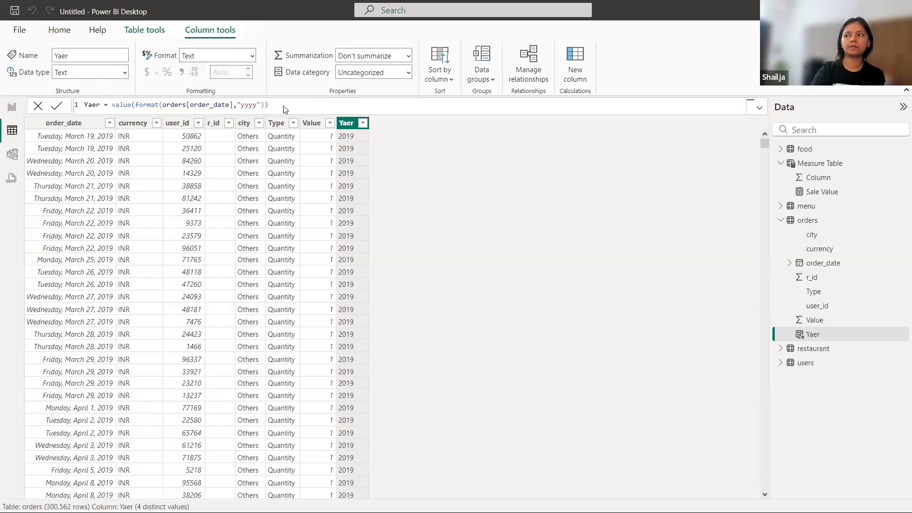
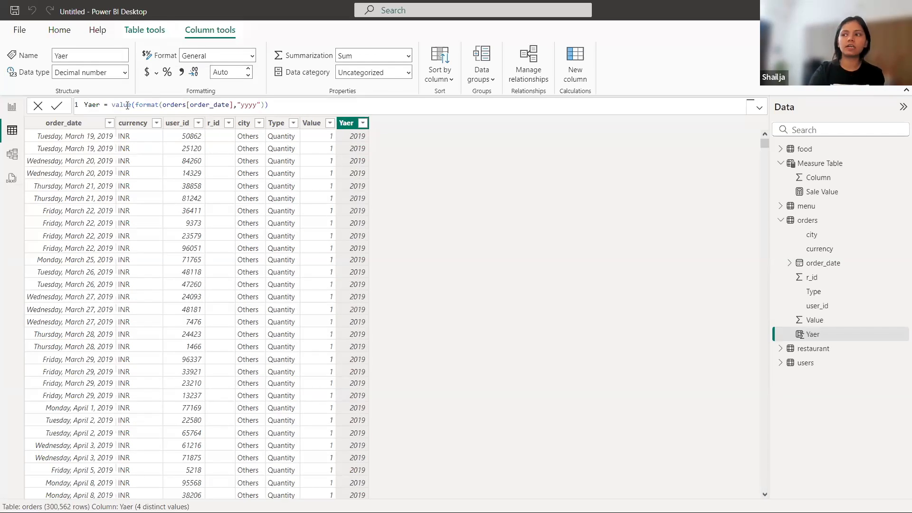
{"action": "double_click", "coordinate": [127, 105]}
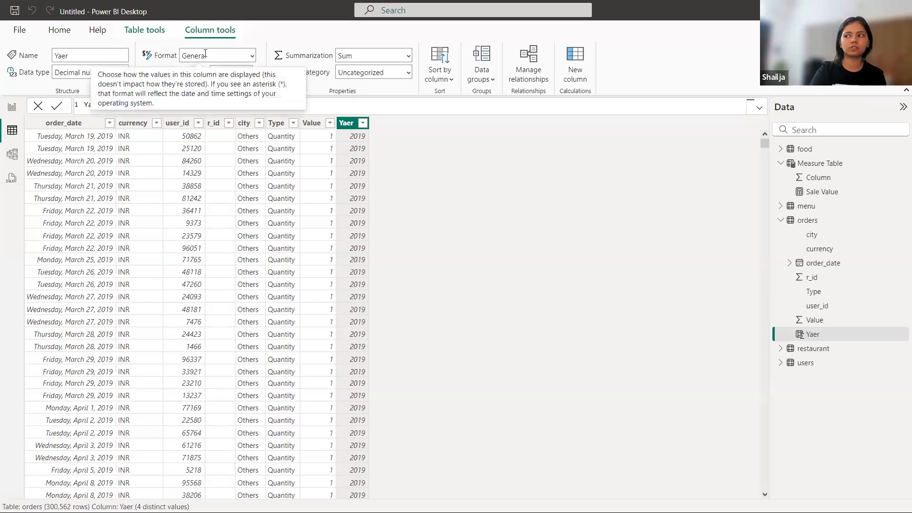
Step: Return to the report page, search the data fields for "year" and clear the search
{"action": "left_click", "coordinate": [12, 109]}
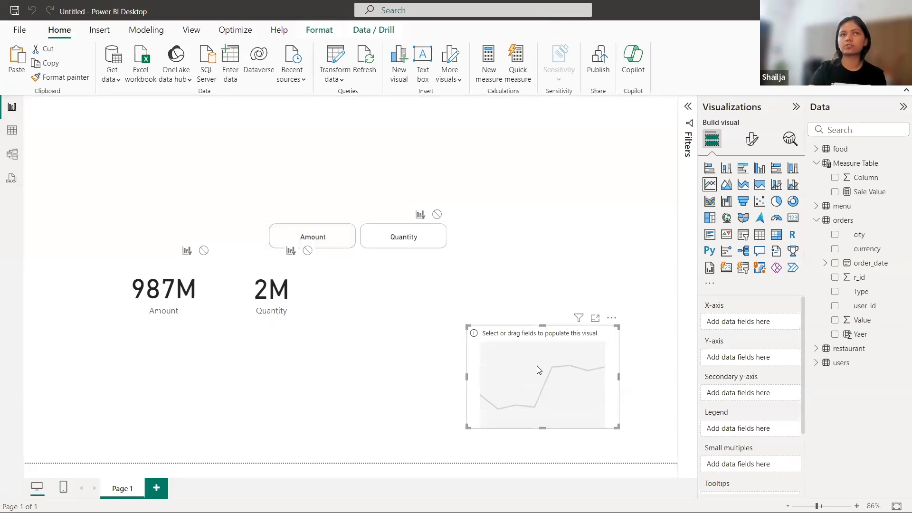
{"action": "left_click", "coordinate": [858, 133]}
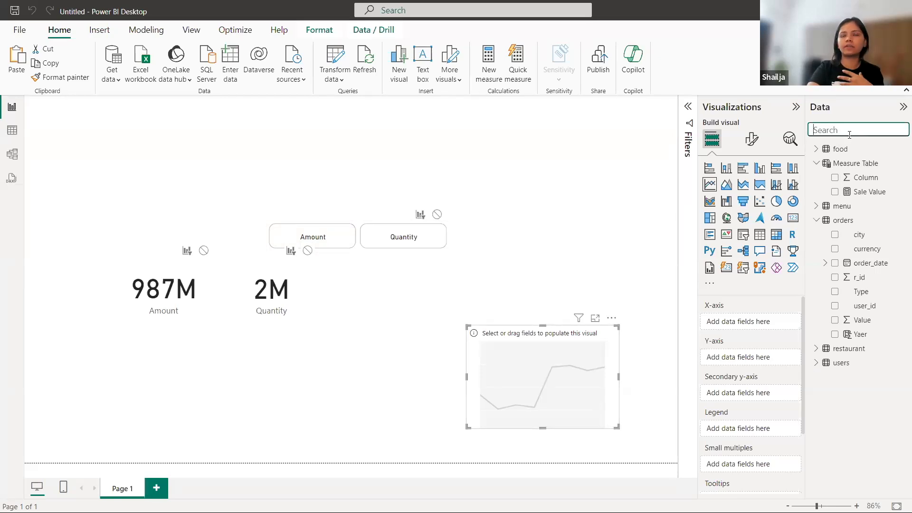
{"action": "left_click", "coordinate": [816, 162]}
{"action": "left_click", "coordinate": [816, 191]}
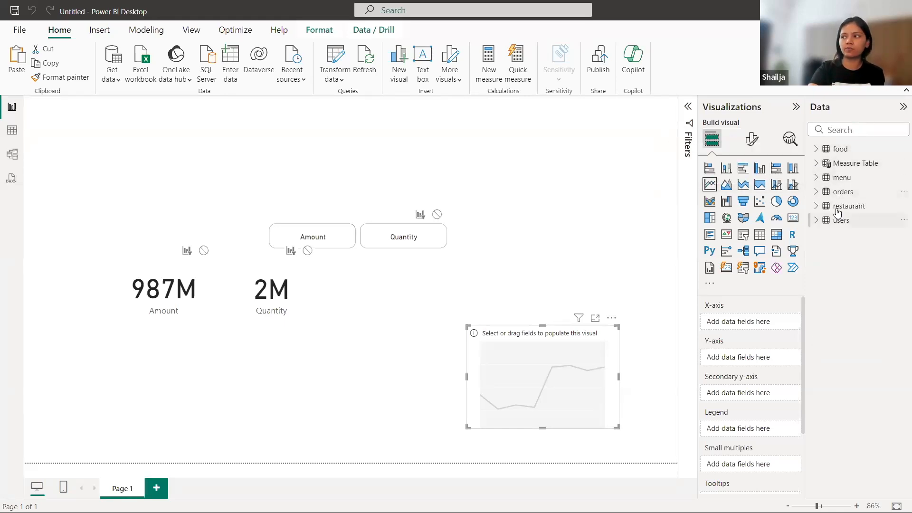
{"action": "left_click", "coordinate": [816, 191]}
{"action": "left_click", "coordinate": [816, 191]}
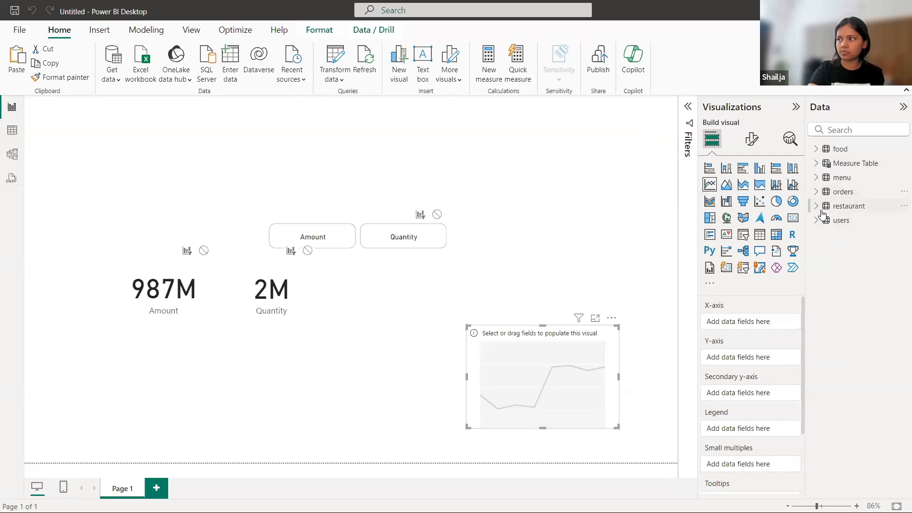
{"action": "left_click", "coordinate": [840, 131]}
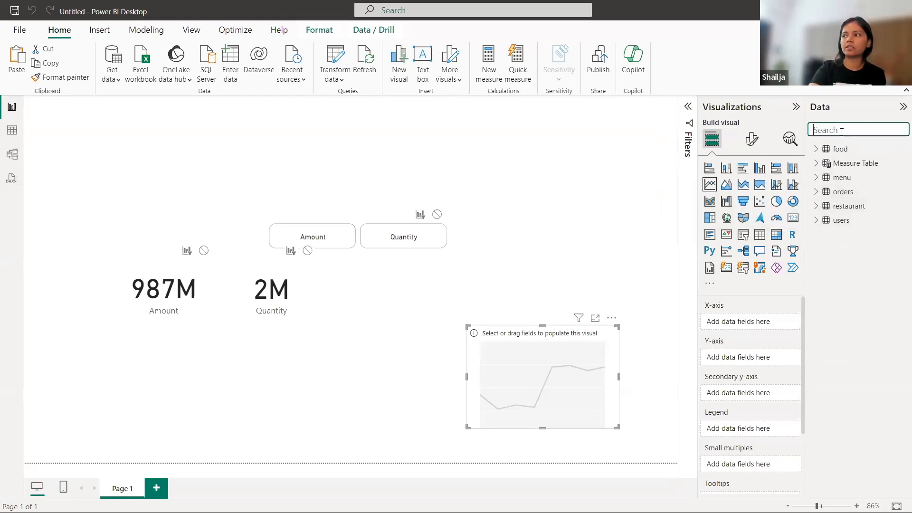
{"action": "type", "text": "year"}
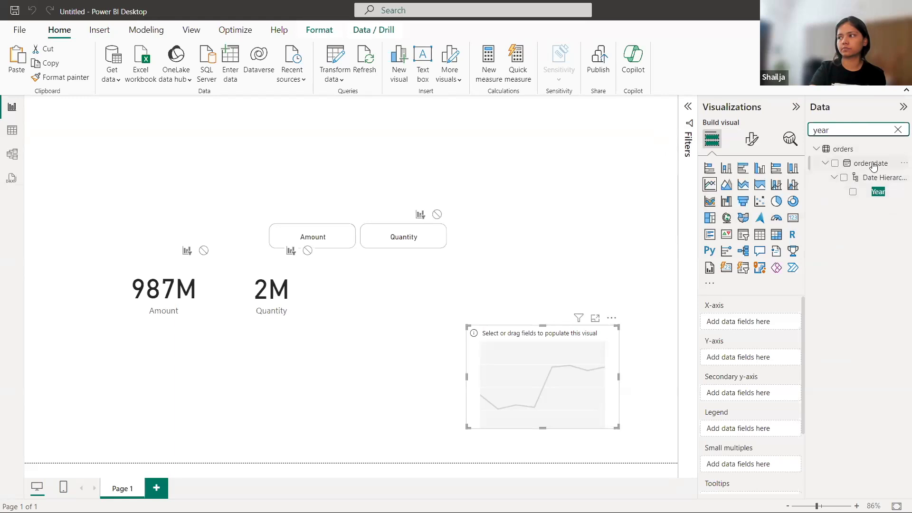
{"action": "left_click", "coordinate": [898, 130]}
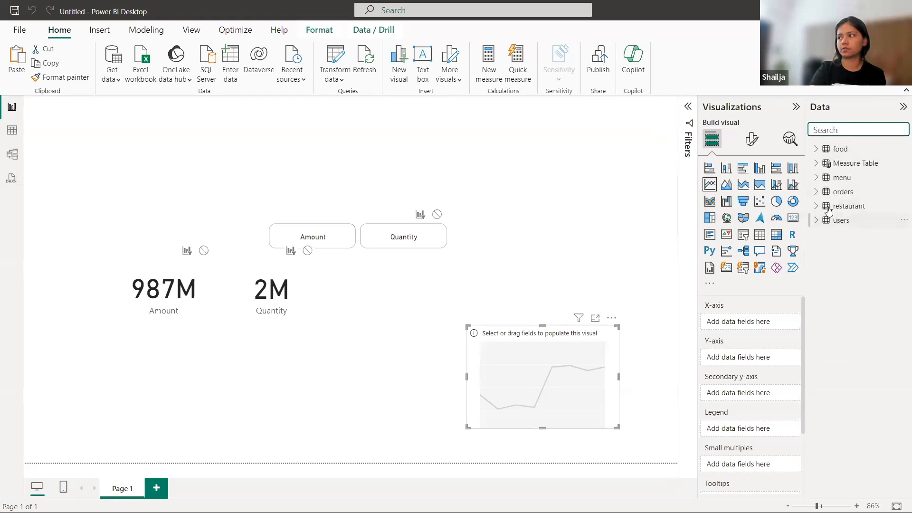
Step: Assign Yaer to the line chart's x-axis and Sale Value to its y-axis, and enlarge the chart
{"action": "left_click", "coordinate": [819, 193]}
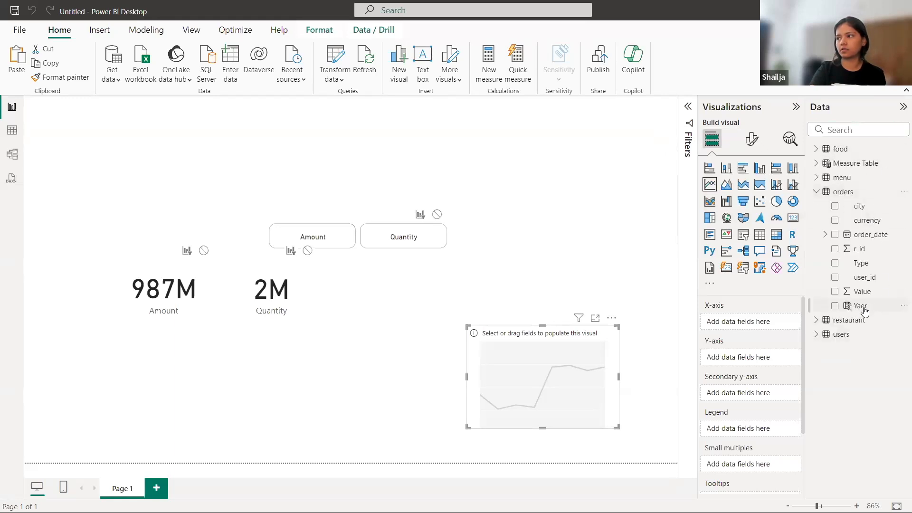
{"action": "left_click_drag", "start_coordinate": [864, 308], "coordinate": [762, 322]}
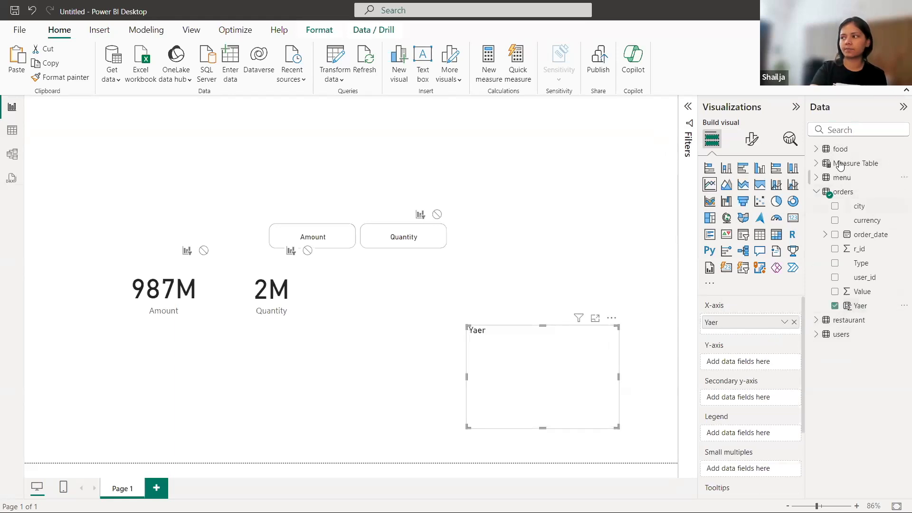
{"action": "left_click", "coordinate": [816, 164]}
{"action": "left_click_drag", "start_coordinate": [876, 192], "coordinate": [765, 365]}
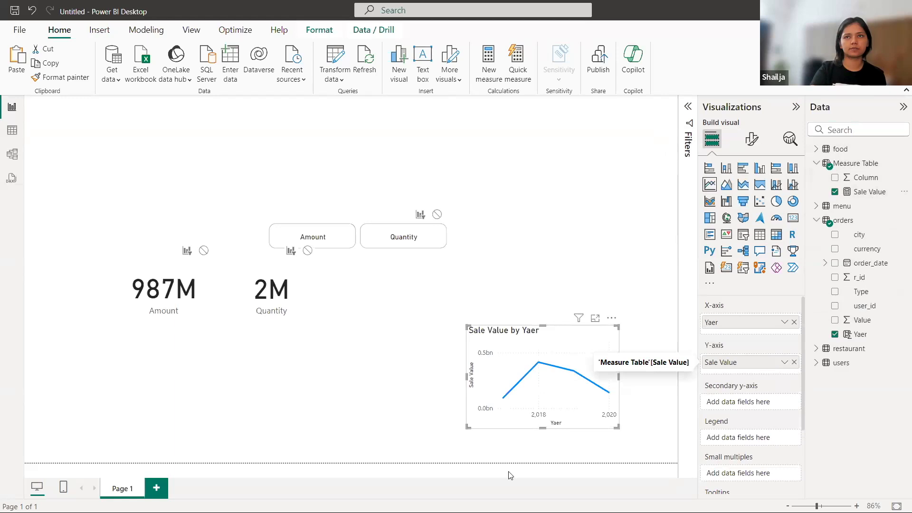
{"action": "left_click_drag", "start_coordinate": [467, 426], "coordinate": [336, 436]}
{"action": "left_click_drag", "start_coordinate": [615, 327], "coordinate": [643, 300]}
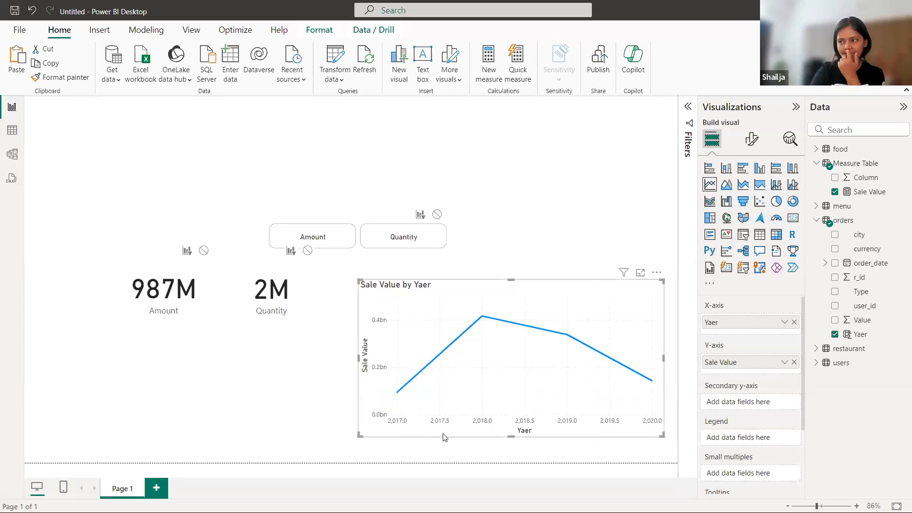
Step: Examine the distinct values of the Yaer column in Table view without applying a filter
{"action": "left_click", "coordinate": [11, 134]}
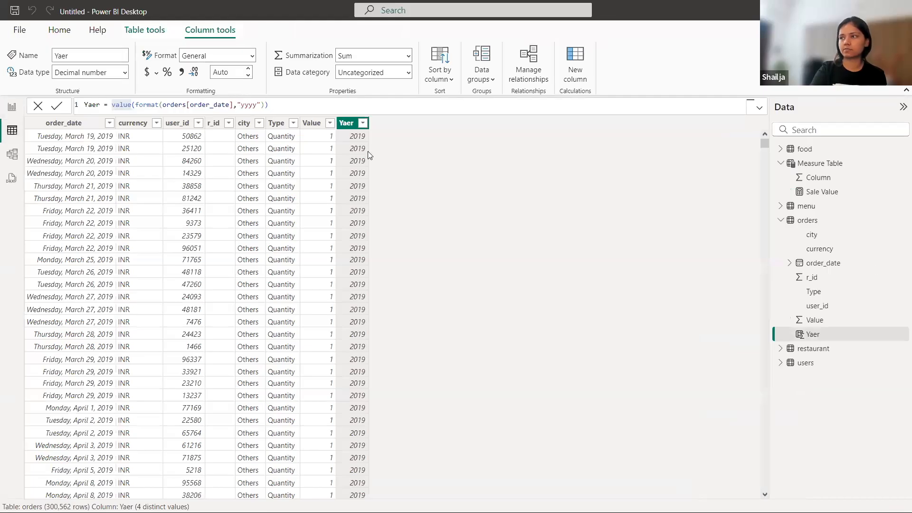
{"action": "left_click", "coordinate": [362, 124]}
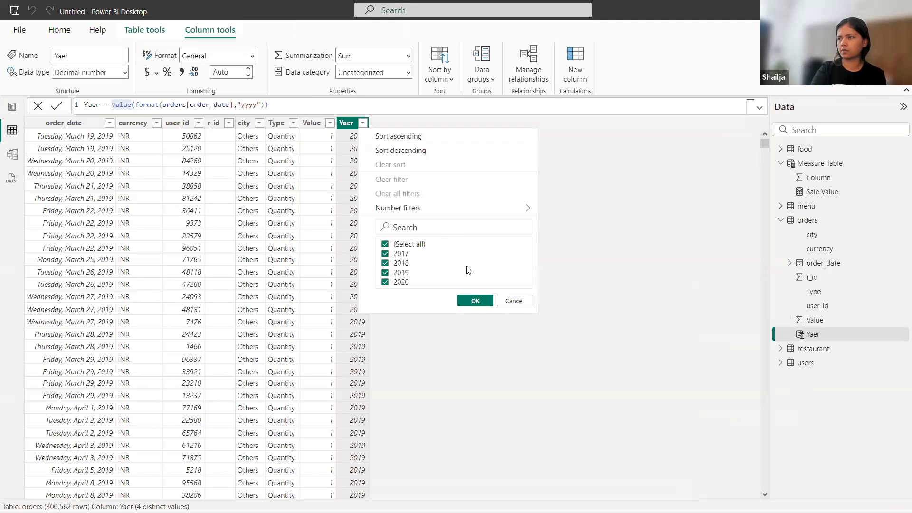
{"action": "left_click", "coordinate": [514, 300]}
Step: Set the Yaer column's decimal places to 0
{"action": "left_click", "coordinate": [238, 72]}
{"action": "type", "text": "0"}
{"action": "left_click", "coordinate": [548, 233]}
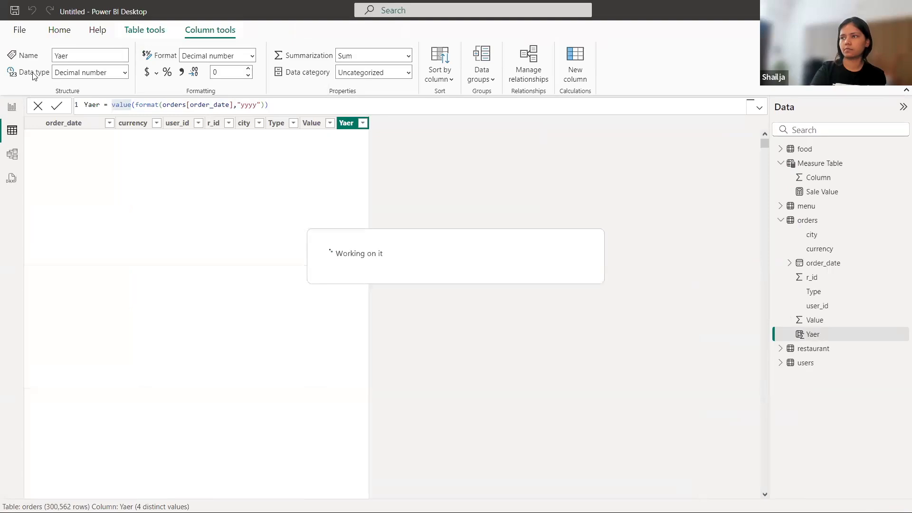
Step: Return to the report page and check the years on the line chart's x-axis
{"action": "left_click", "coordinate": [12, 111]}
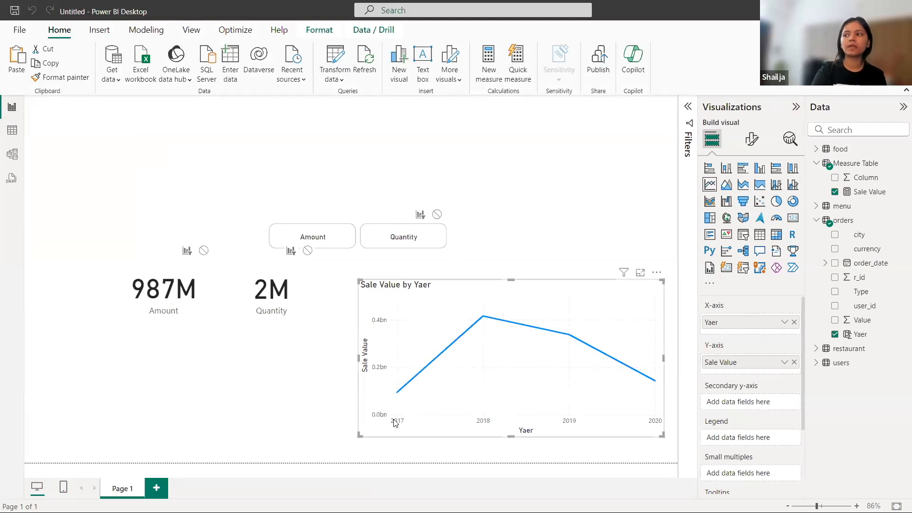
{"action": "mouse_move", "coordinate": [397, 410]}
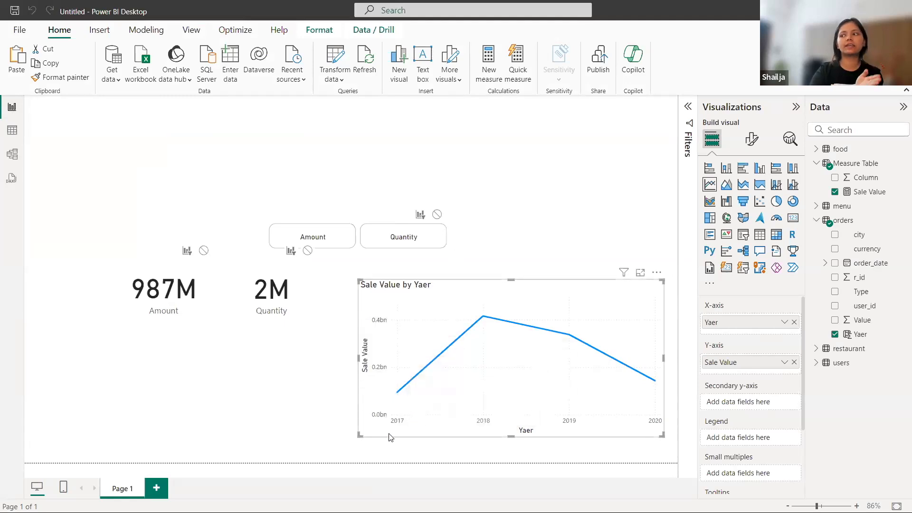
{"action": "mouse_move", "coordinate": [476, 327]}
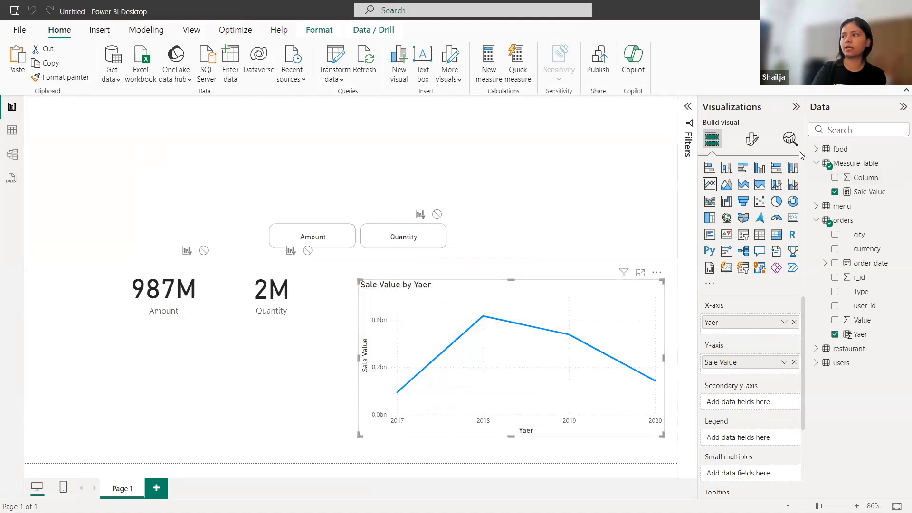
Step: Set the line chart's title text to "Yearly Sale Trend" and make it bold
{"action": "left_click", "coordinate": [759, 143]}
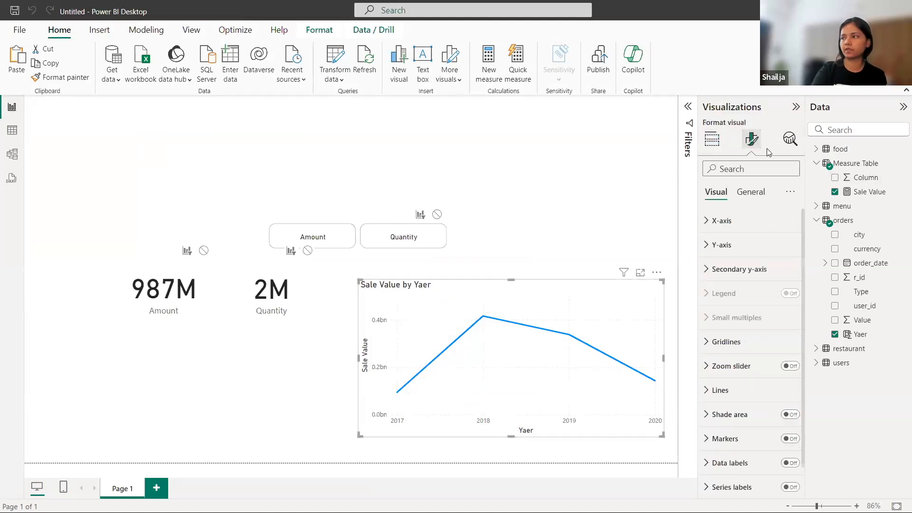
{"action": "left_click", "coordinate": [744, 193]}
{"action": "left_click", "coordinate": [706, 245]}
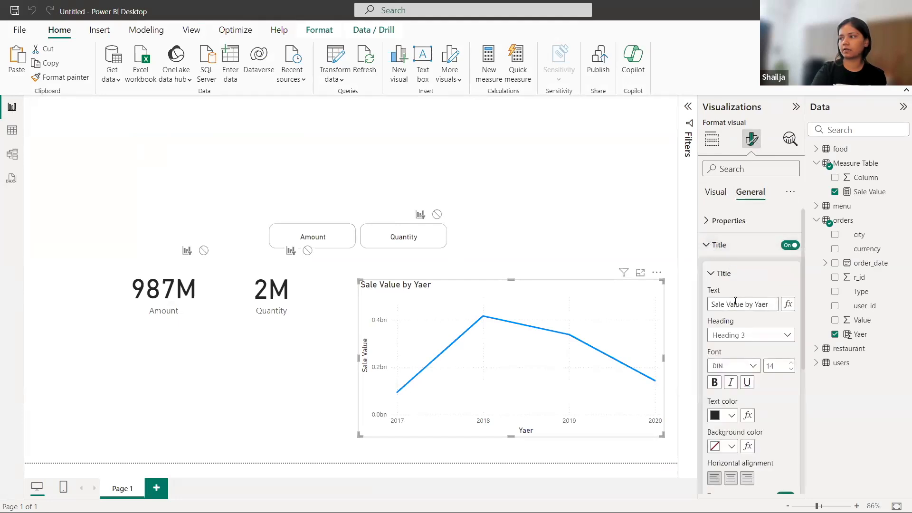
{"action": "left_click", "coordinate": [733, 304]}
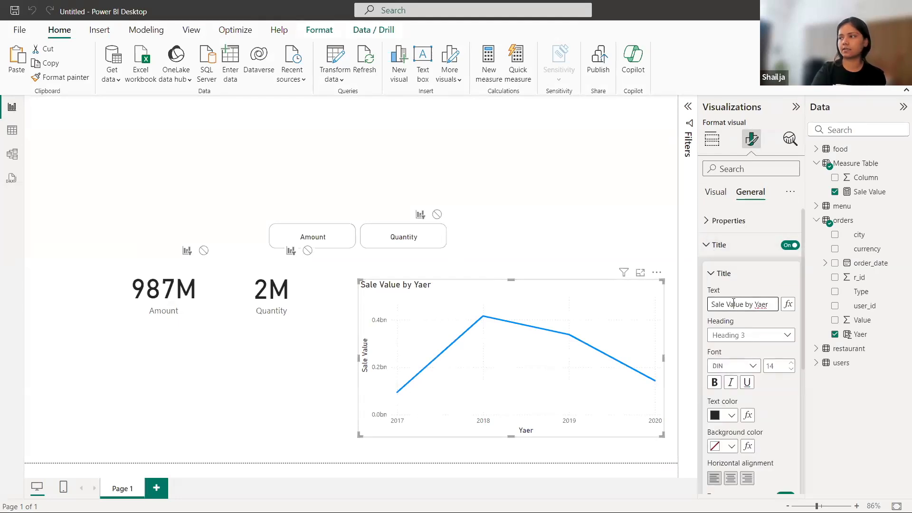
{"action": "key", "text": "ctrl+a"}
{"action": "type", "text": "ye"}
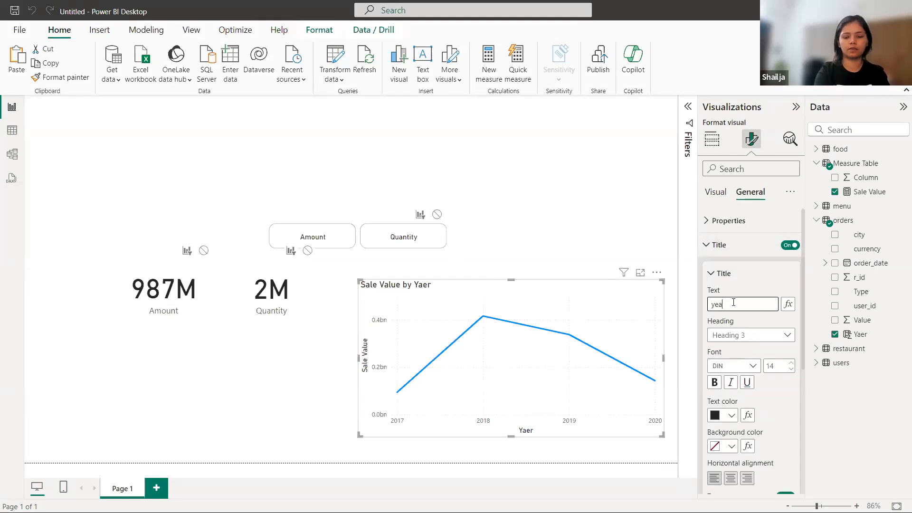
{"action": "key", "text": "BackSpace"}
{"action": "key", "text": "BackSpace"}
{"action": "key", "text": "BackSpace"}
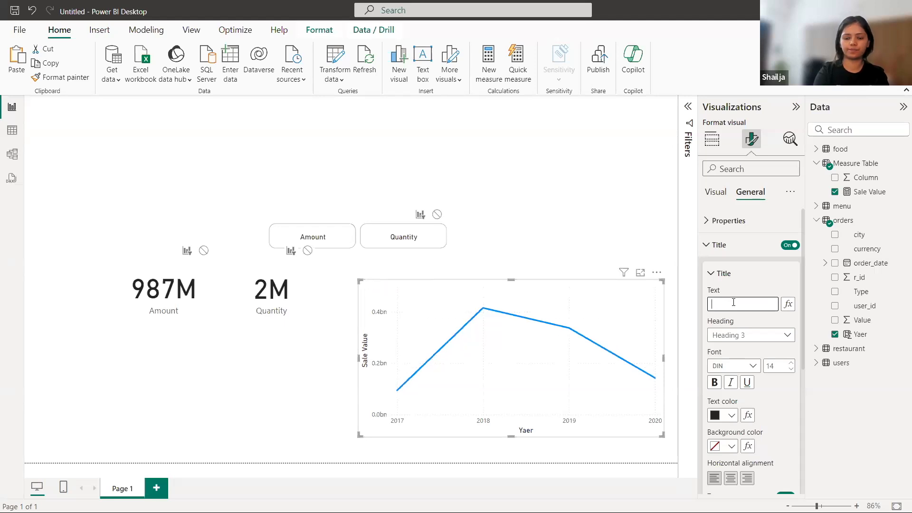
{"action": "type", "text": "Yearly Sale Trend"}
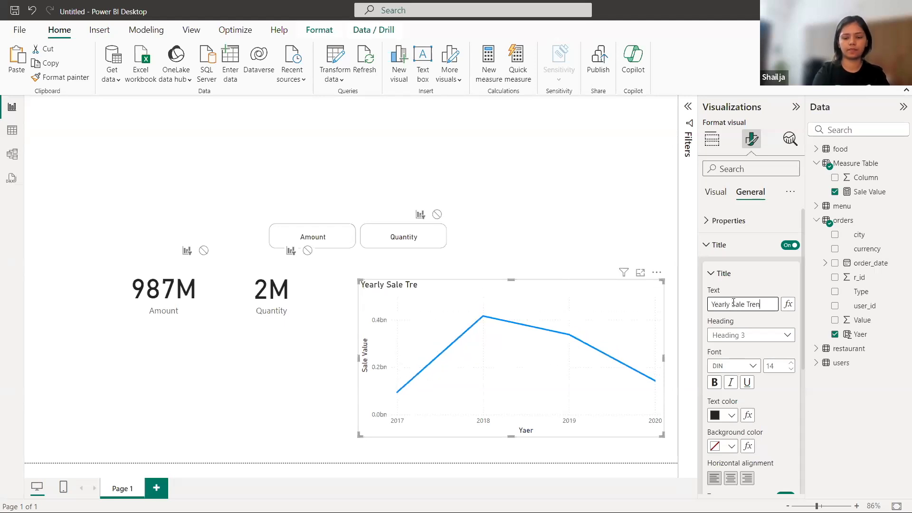
{"action": "left_click", "coordinate": [716, 384]}
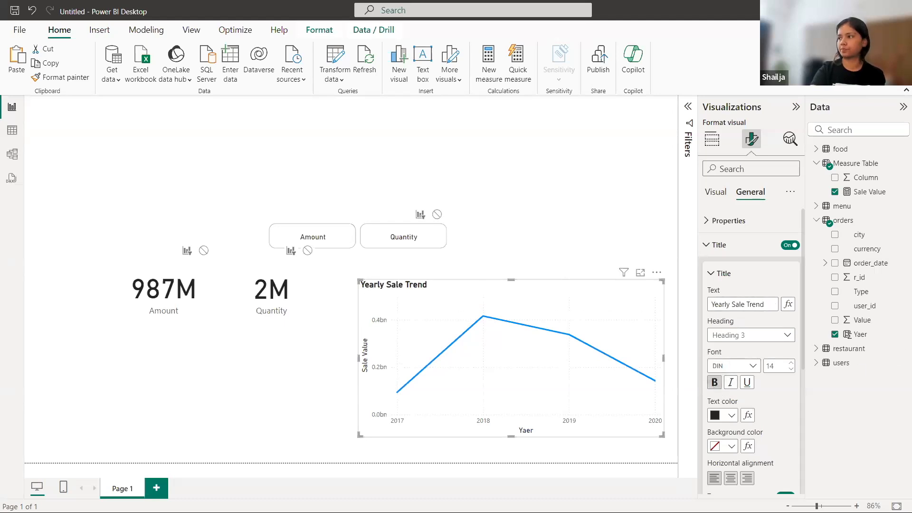
{"action": "left_click", "coordinate": [708, 246]}
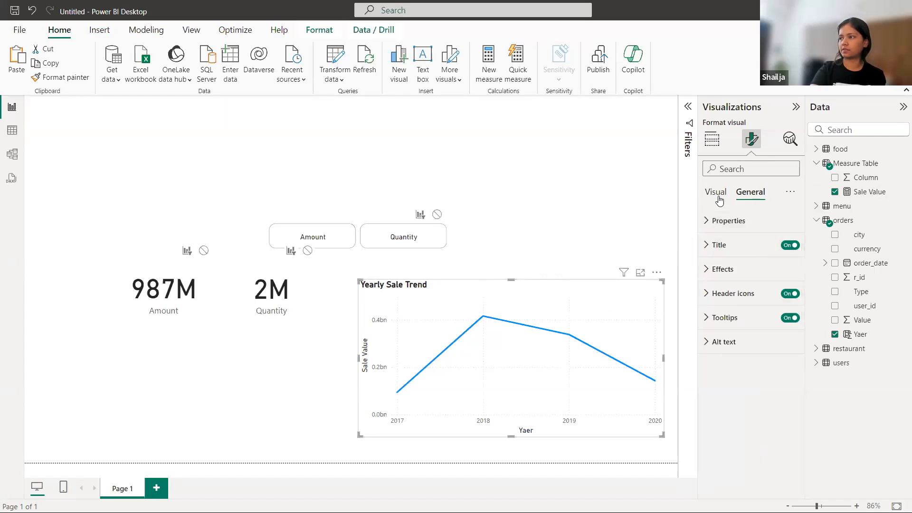
Step: Change the line colour of the Yearly Sale Trend chart to the orange theme colour
{"action": "left_click", "coordinate": [718, 194]}
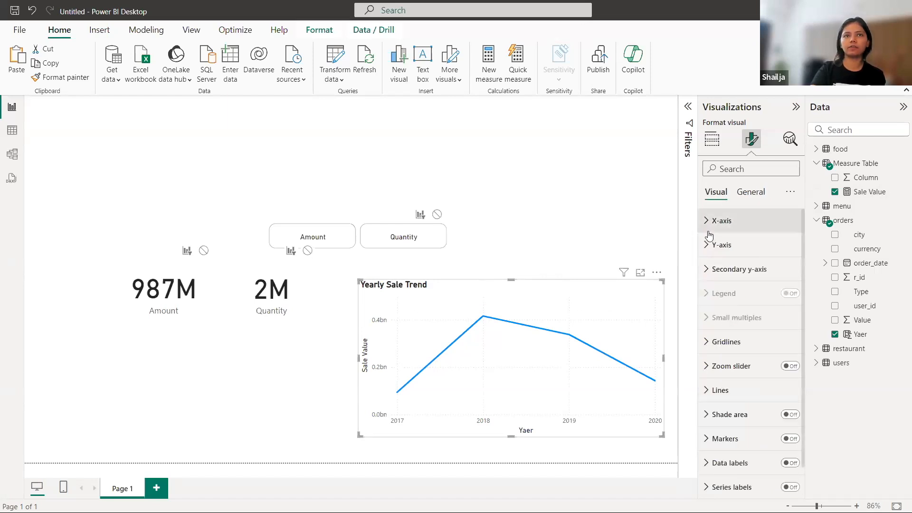
{"action": "left_click", "coordinate": [708, 388]}
{"action": "scroll", "coordinate": [707, 386], "scroll_direction": "down", "scroll_amount": 5}
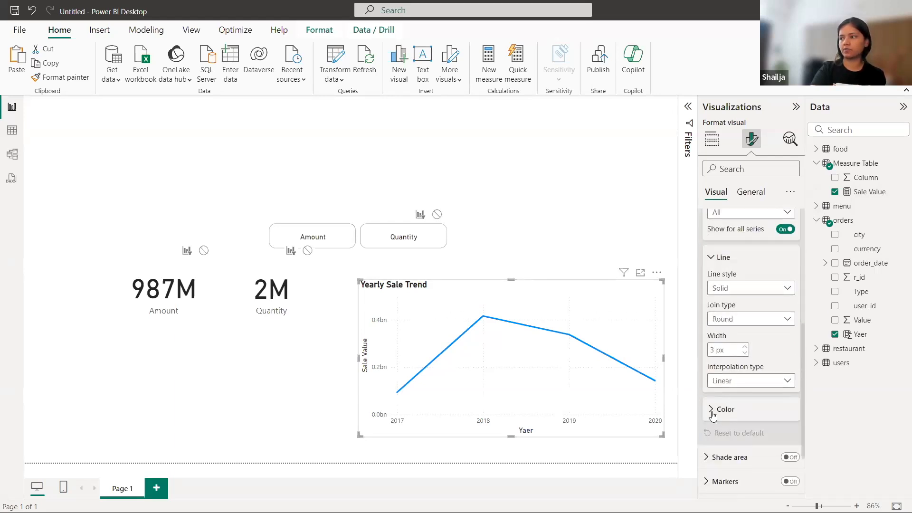
{"action": "left_click", "coordinate": [713, 417]}
{"action": "scroll", "coordinate": [727, 412], "scroll_direction": "down", "scroll_amount": 1}
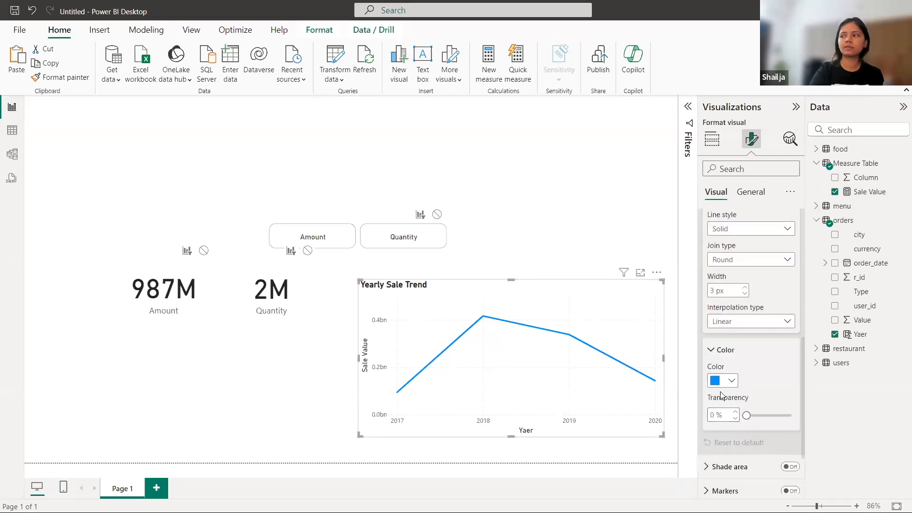
{"action": "left_click", "coordinate": [731, 383]}
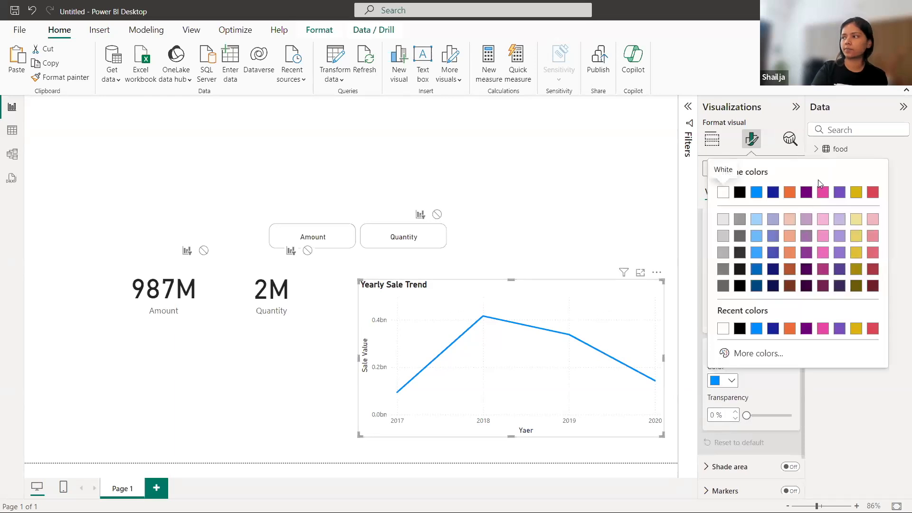
{"action": "left_click", "coordinate": [790, 193]}
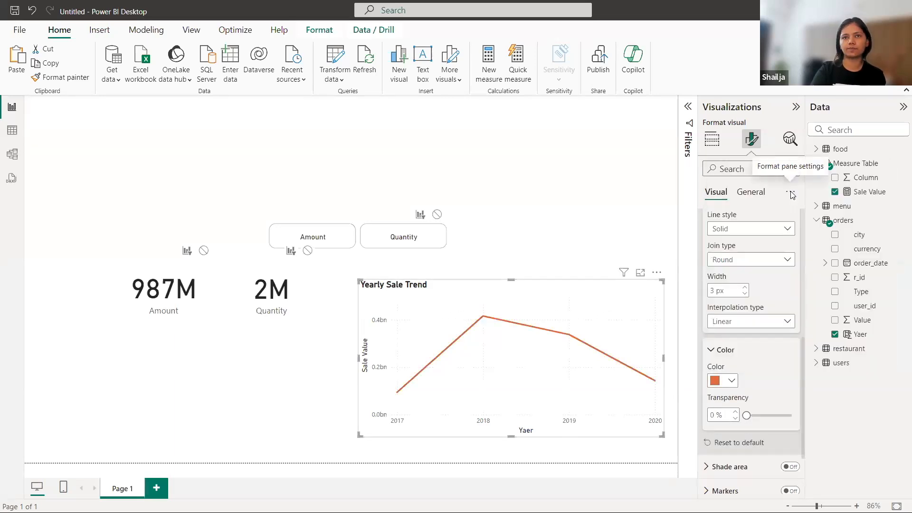
{"action": "left_click", "coordinate": [714, 350]}
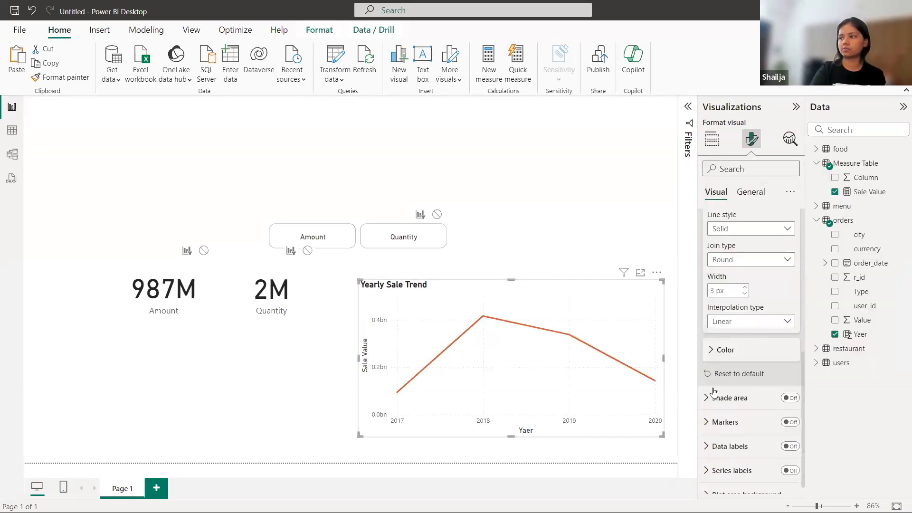
Step: Turn on data labels and markers for the Yearly Sale Trend line chart
{"action": "scroll", "coordinate": [747, 422], "scroll_direction": "down", "scroll_amount": 1}
{"action": "left_click", "coordinate": [791, 433]}
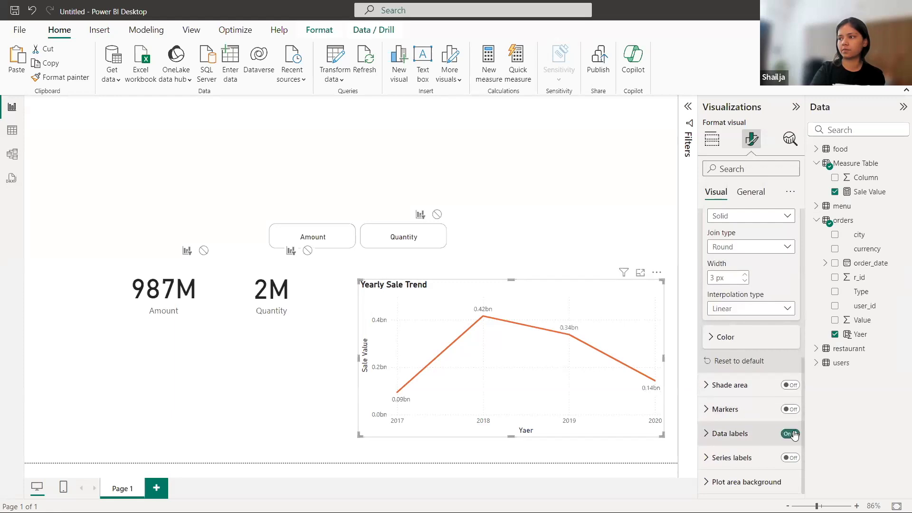
{"action": "left_click", "coordinate": [788, 410]}
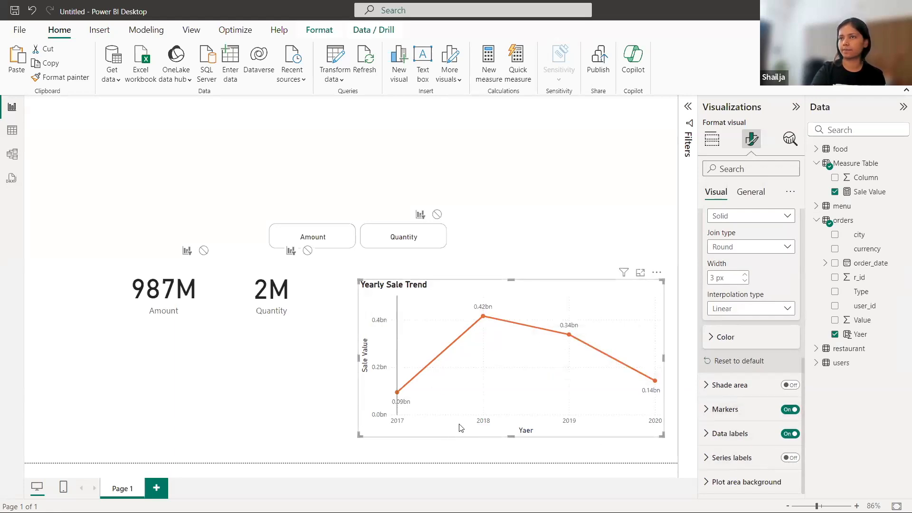
{"action": "left_click", "coordinate": [705, 409]}
{"action": "scroll", "coordinate": [727, 424], "scroll_direction": "down", "scroll_amount": 3}
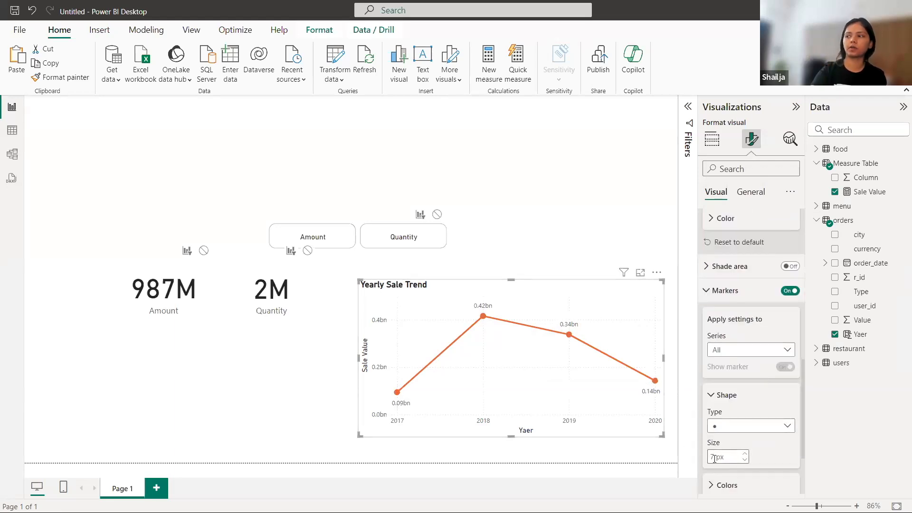
{"action": "left_click", "coordinate": [668, 398]}
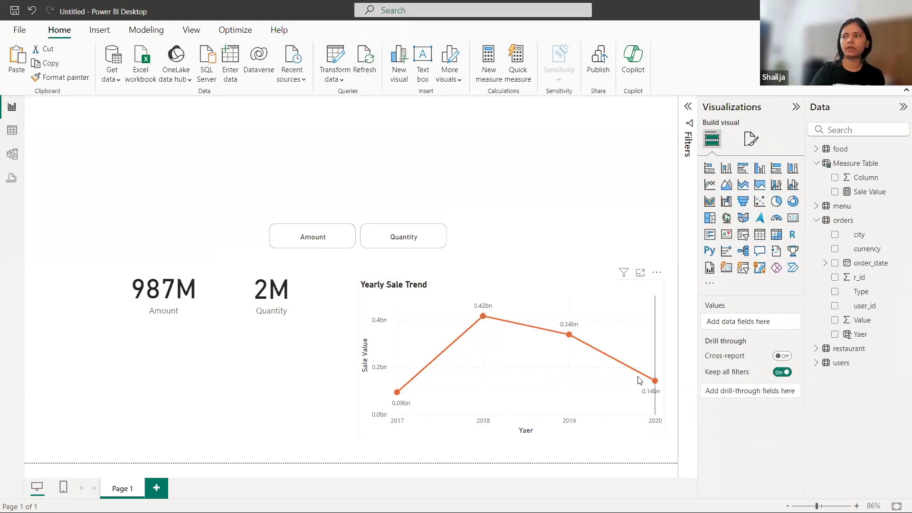
Step: Move the Yearly Sale Trend chart slightly down the page and shrink it a little from its upper-left corner
{"action": "mouse_move", "coordinate": [642, 382]}
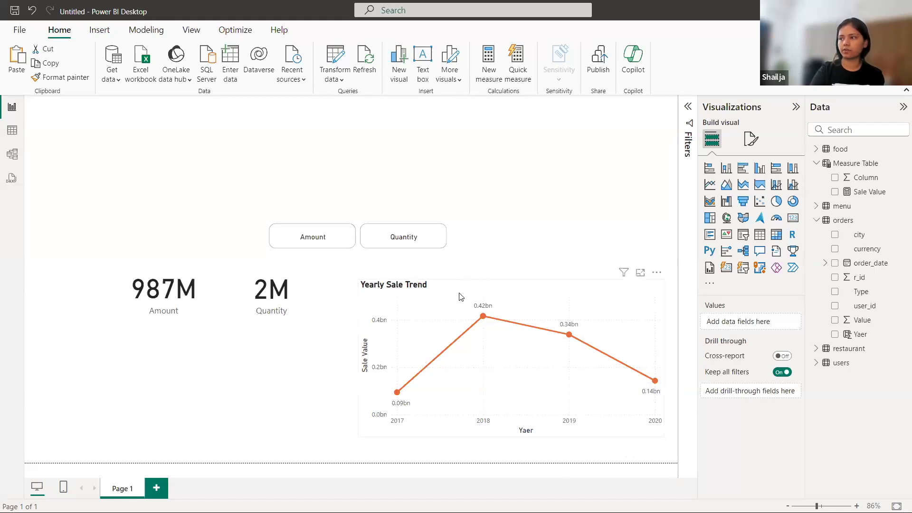
{"action": "left_click_drag", "start_coordinate": [459, 296], "coordinate": [461, 298]}
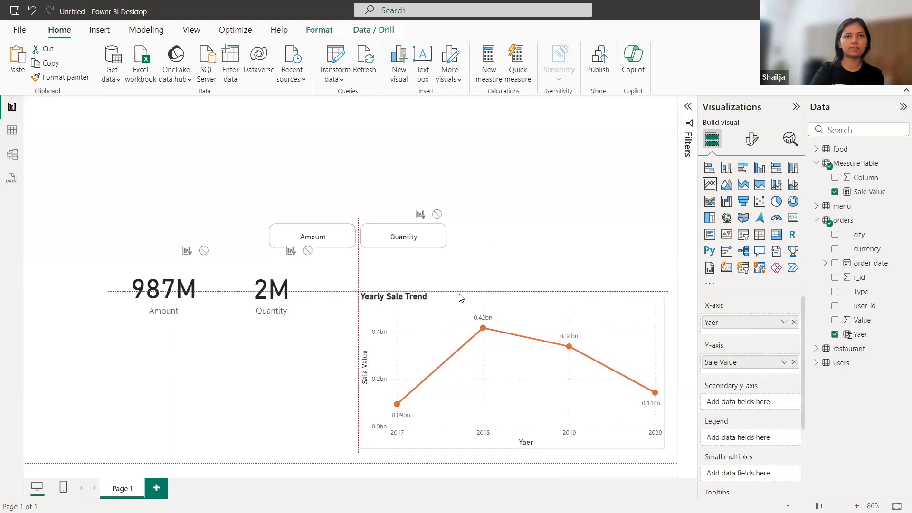
{"action": "left_click_drag", "start_coordinate": [359, 291], "coordinate": [366, 306]}
{"action": "left_click", "coordinate": [492, 239]}
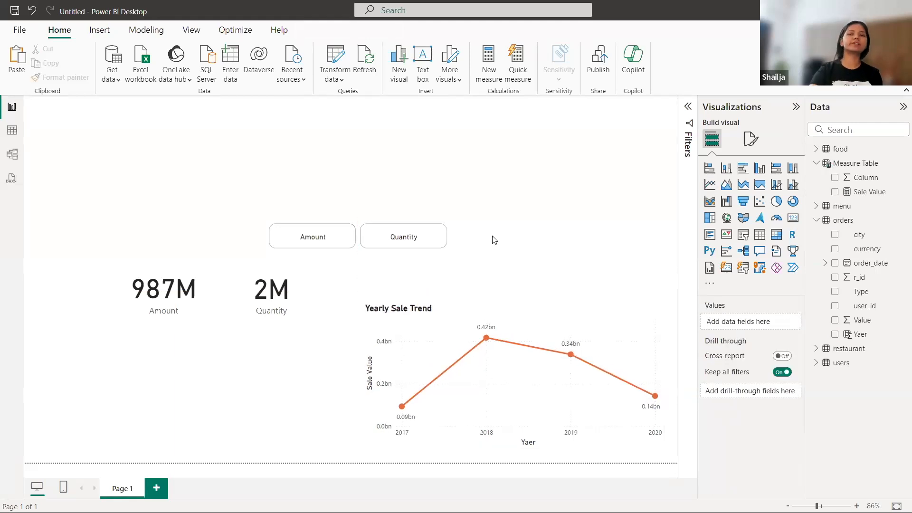
{"action": "left_click", "coordinate": [472, 309]}
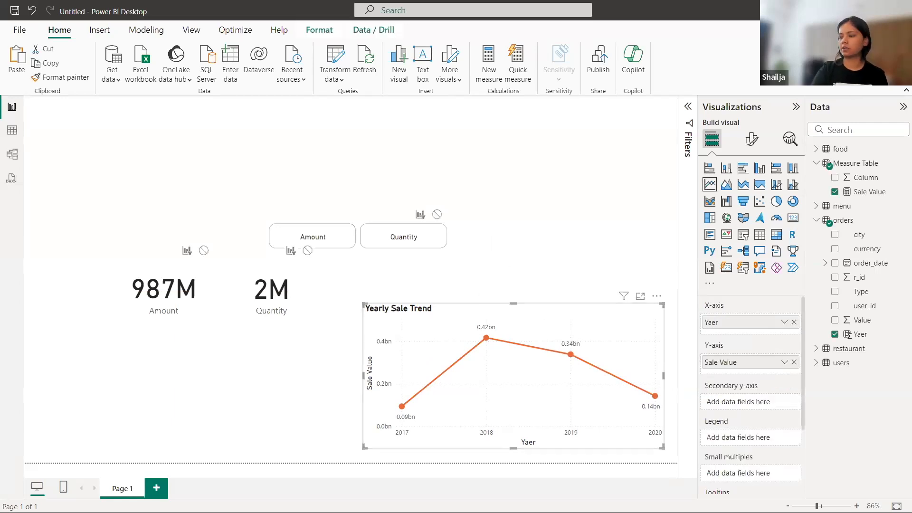
{"action": "left_click", "coordinate": [743, 169]}
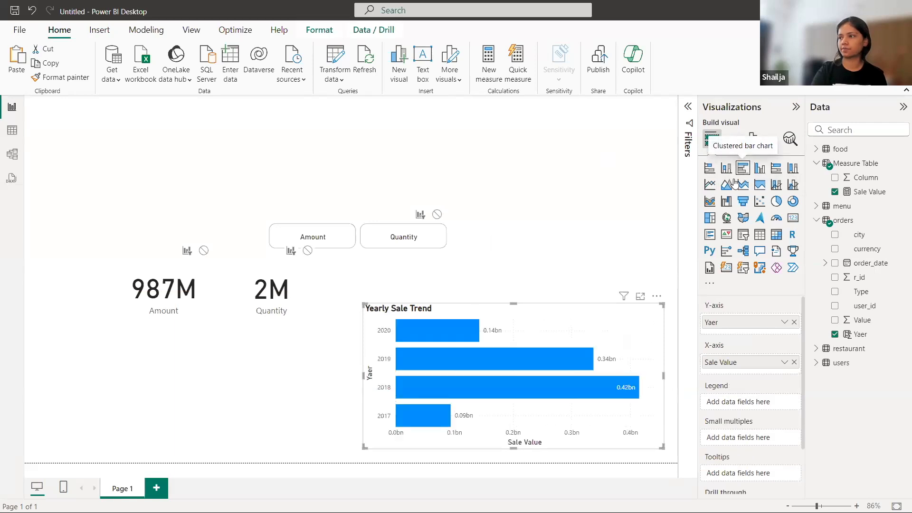
{"action": "key", "text": "ctrl+z"}
Step: Add a new clustered bar chart and place it above the Yearly Sale Trend chart
{"action": "left_click", "coordinate": [550, 192]}
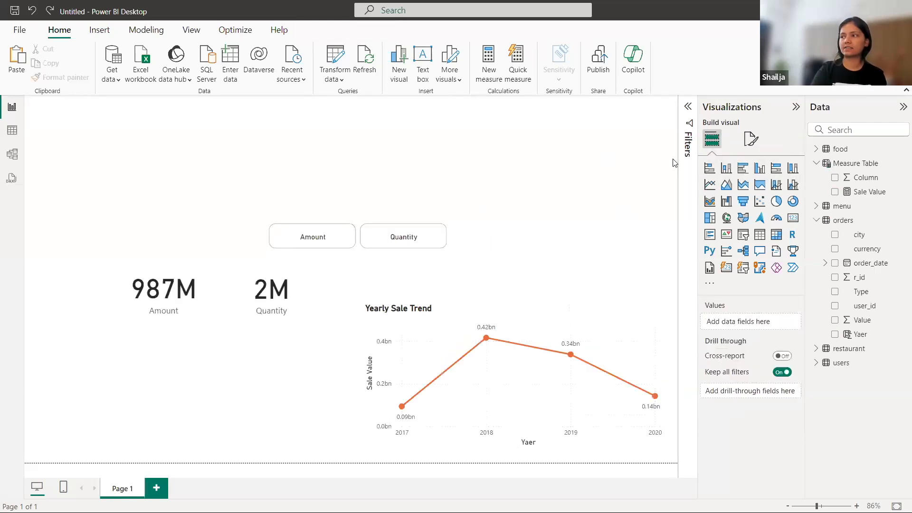
{"action": "left_click", "coordinate": [743, 168]}
{"action": "left_click_drag", "start_coordinate": [230, 189], "coordinate": [610, 210]}
{"action": "left_click_drag", "start_coordinate": [502, 170], "coordinate": [446, 127]}
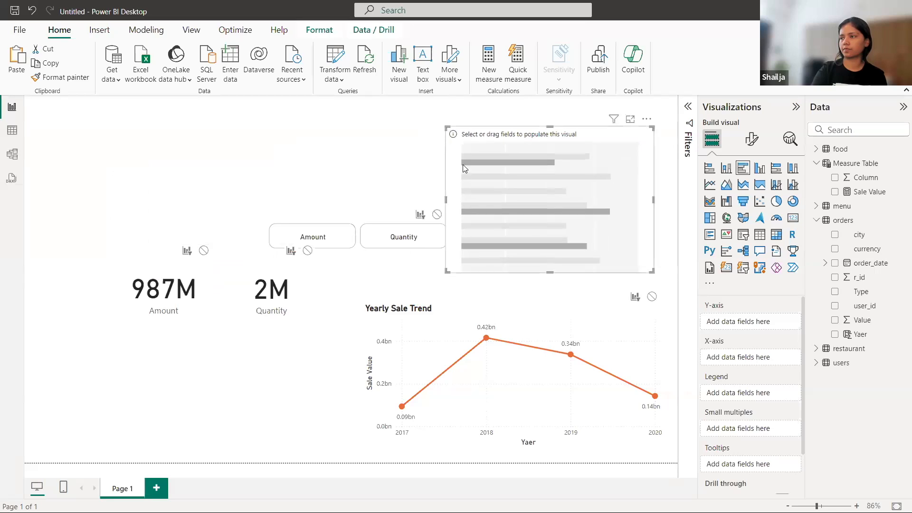
Step: Shrink the Amount/Quantity slicer and move it above the two cards, clear of the bar chart
{"action": "left_click", "coordinate": [355, 222]}
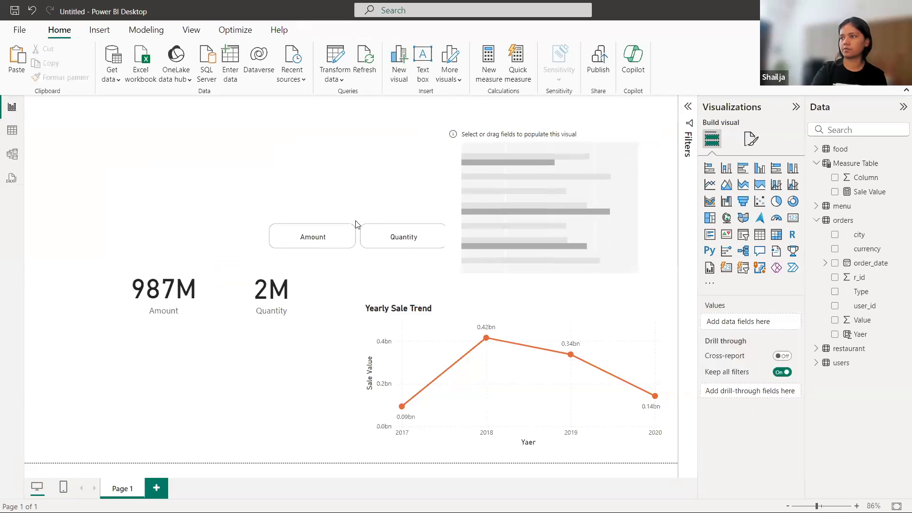
{"action": "left_click", "coordinate": [351, 253]}
{"action": "left_click_drag", "start_coordinate": [289, 245], "coordinate": [311, 249]}
{"action": "left_click_drag", "start_coordinate": [370, 245], "coordinate": [274, 242]}
Step: Widen the empty bar chart toward the slicer, then assign city from orders to its y-axis and Sale Value to its x-axis
{"action": "left_click", "coordinate": [508, 193]}
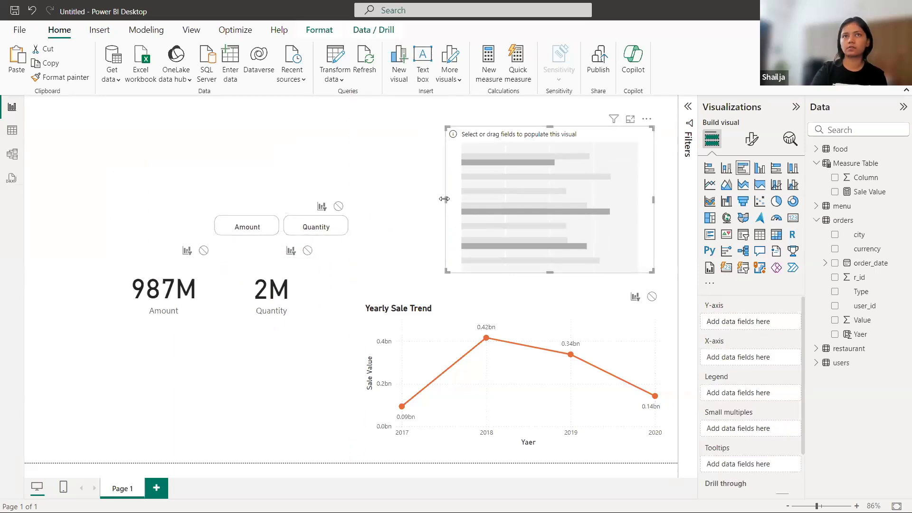
{"action": "left_click_drag", "start_coordinate": [446, 201], "coordinate": [402, 199]}
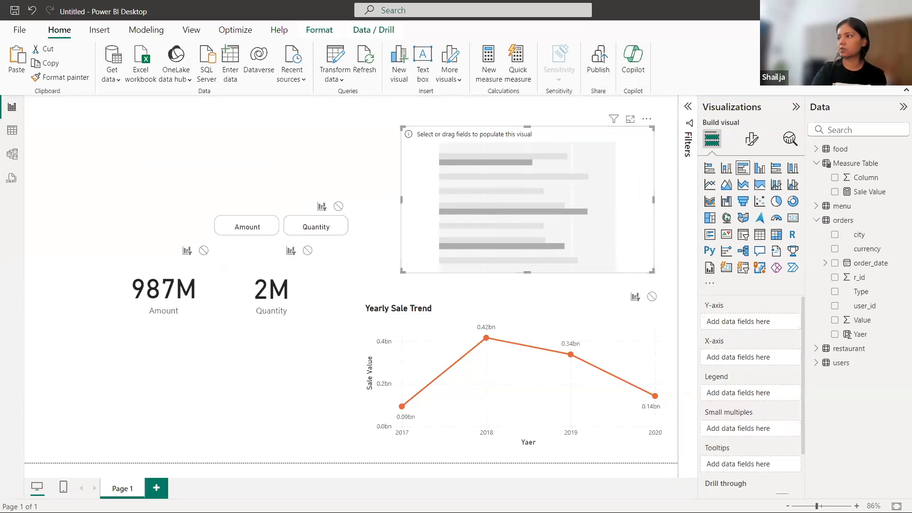
{"action": "left_click", "coordinate": [859, 131]}
{"action": "type", "text": "city"}
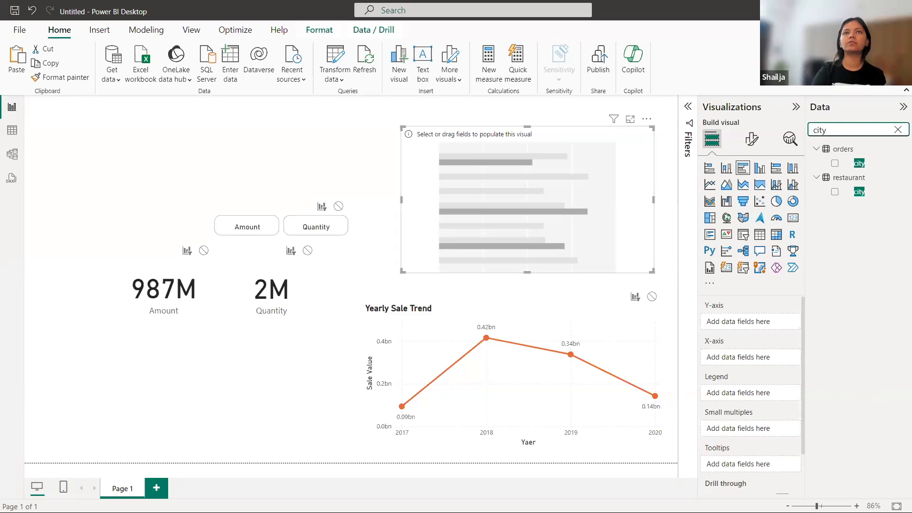
{"action": "key", "text": "Return"}
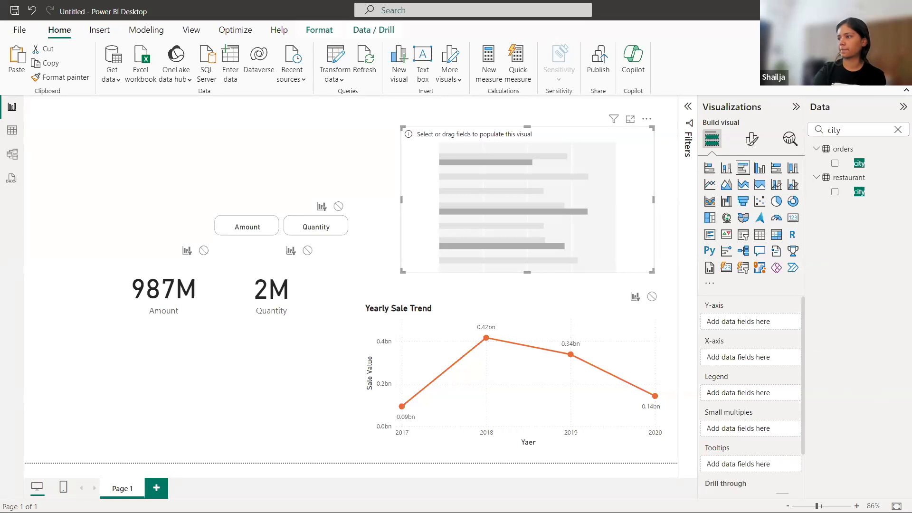
{"action": "left_click_drag", "start_coordinate": [858, 163], "coordinate": [723, 323]}
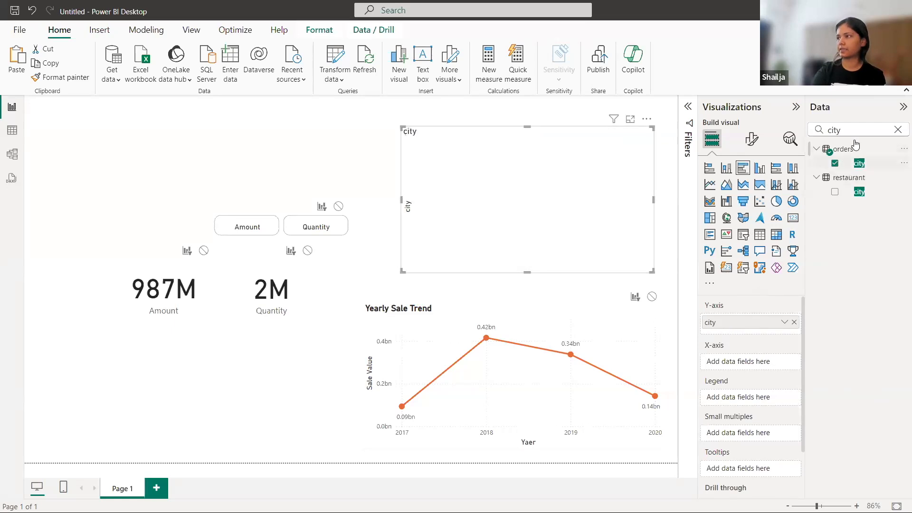
{"action": "left_click", "coordinate": [898, 129]}
{"action": "left_click_drag", "start_coordinate": [859, 193], "coordinate": [734, 363]}
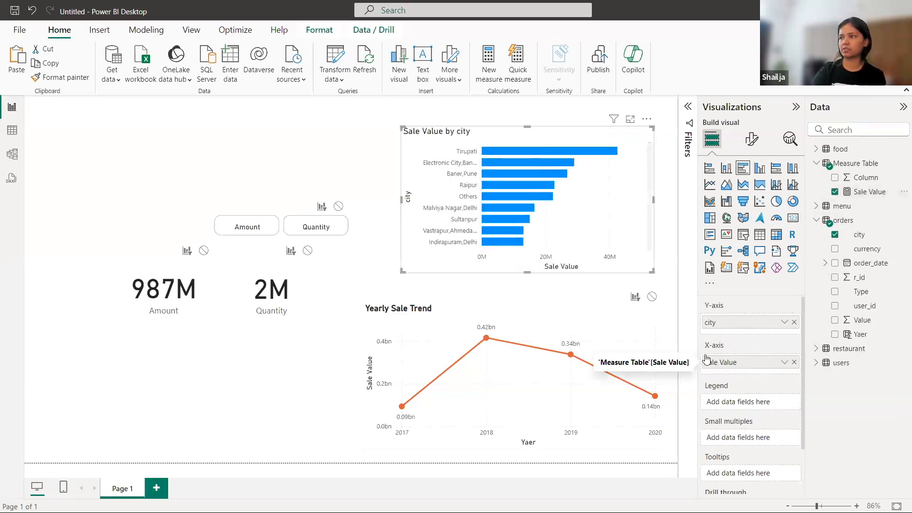
Step: Enlarge the Sale Value by city chart slightly from its lower-right corner and look through its list of cities
{"action": "left_click_drag", "start_coordinate": [652, 271], "coordinate": [665, 282]}
{"action": "scroll", "coordinate": [598, 230], "scroll_direction": "down", "scroll_amount": 10}
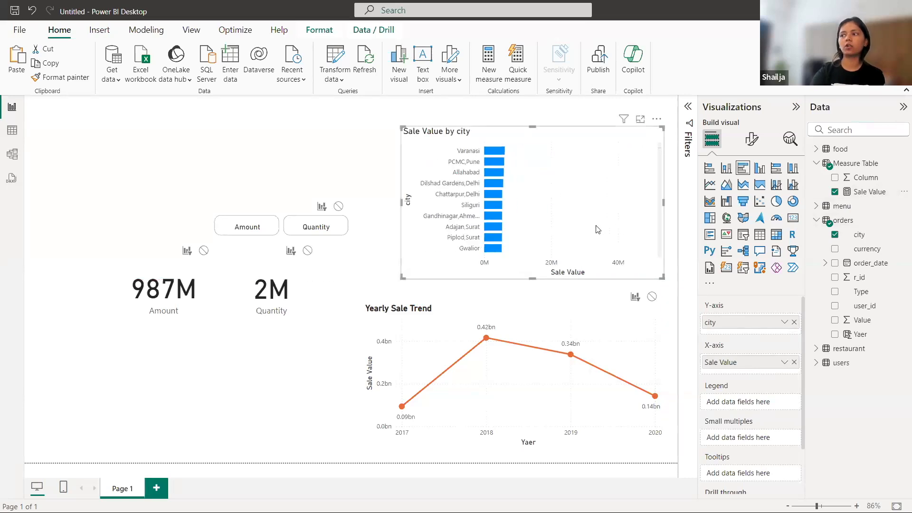
{"action": "scroll", "coordinate": [598, 229], "scroll_direction": "down", "scroll_amount": 10}
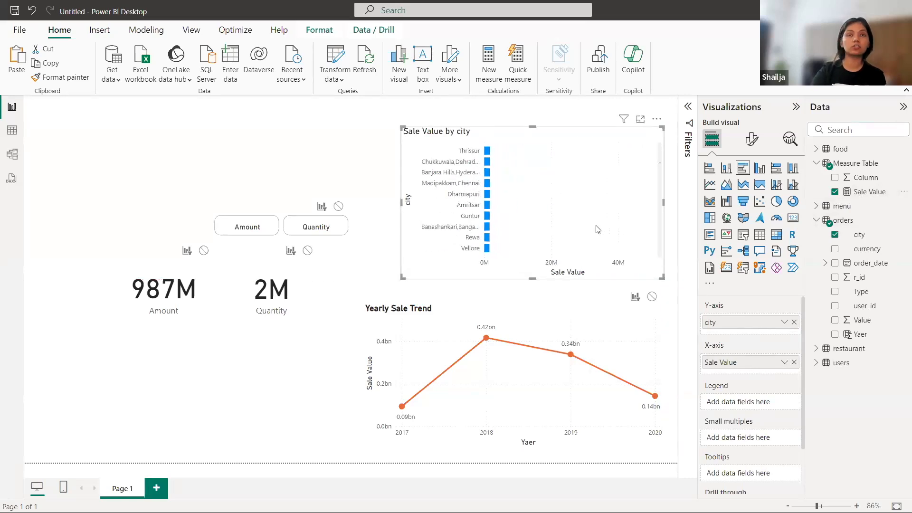
{"action": "scroll", "coordinate": [597, 229], "scroll_direction": "up", "scroll_amount": 10}
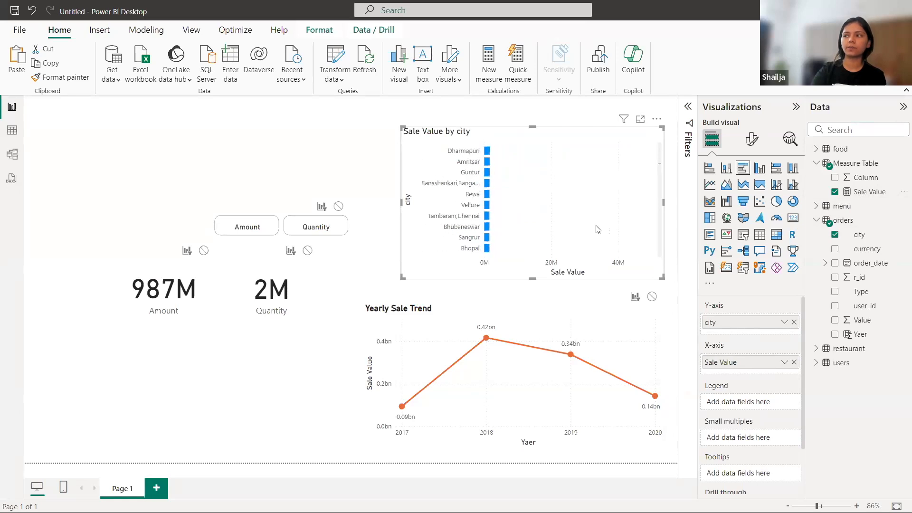
{"action": "scroll", "coordinate": [597, 229], "scroll_direction": "up", "scroll_amount": 15}
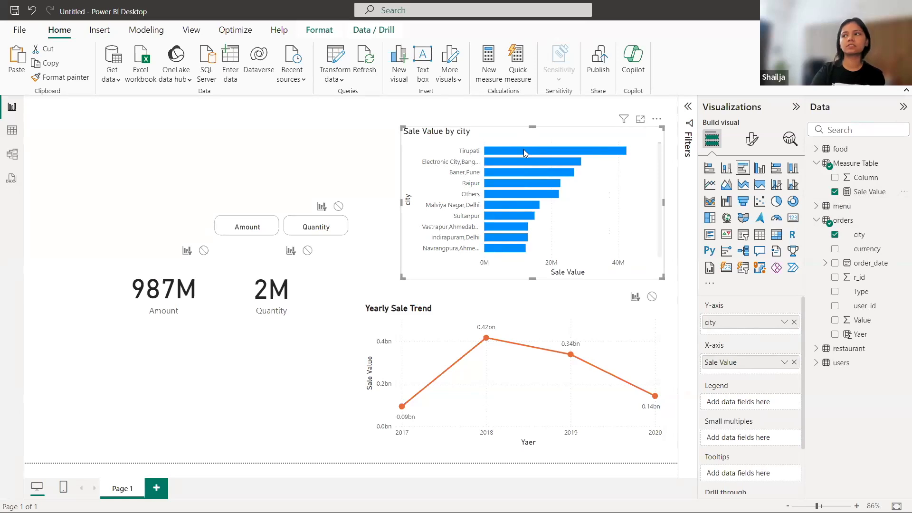
{"action": "mouse_move", "coordinate": [529, 162]}
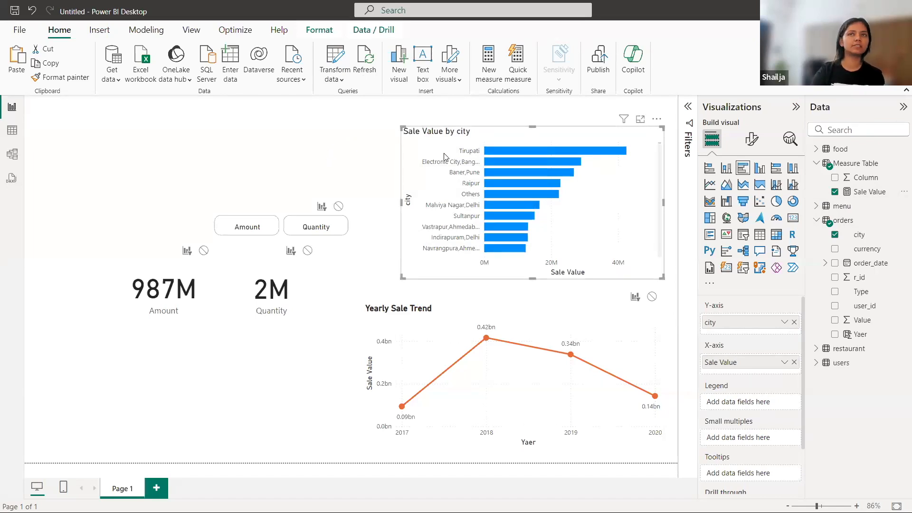
Step: Try adding Sale Value as an extra visual-level filter on the city bar chart, and remove it
{"action": "left_click", "coordinate": [689, 108]}
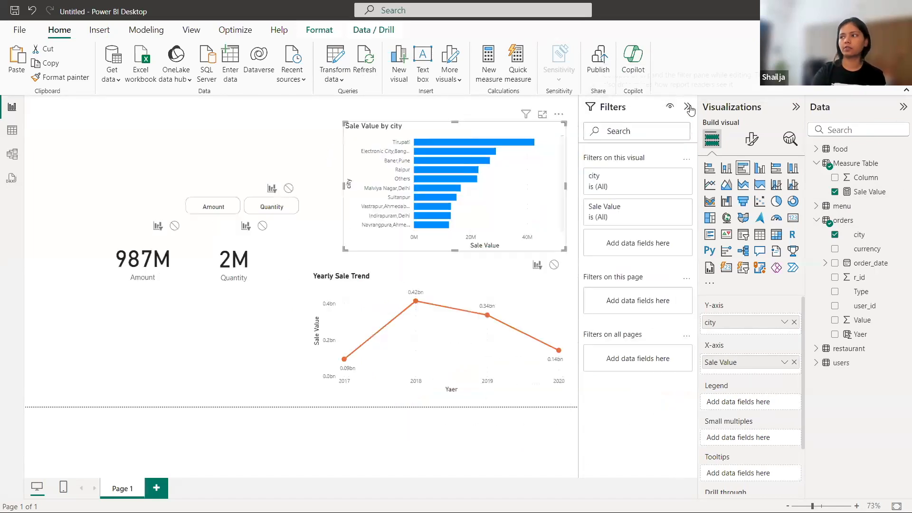
{"action": "left_click_drag", "start_coordinate": [862, 192], "coordinate": [629, 241]}
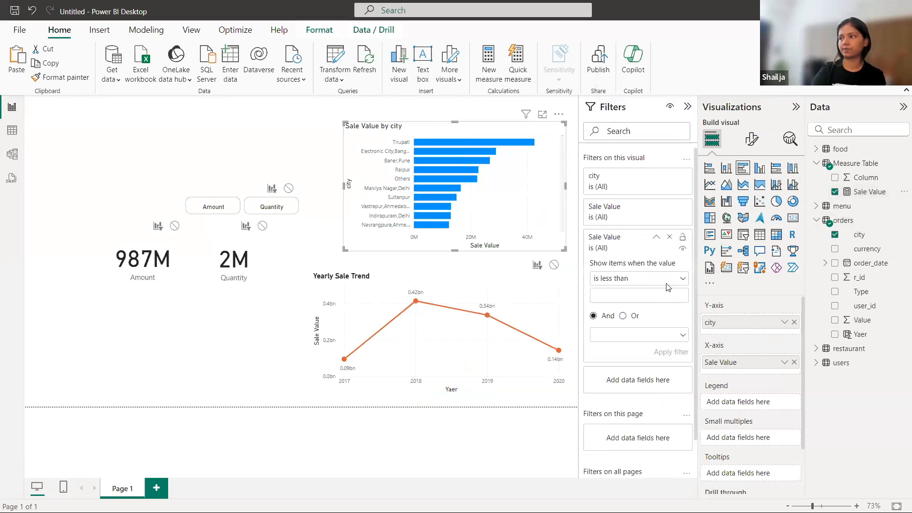
{"action": "left_click", "coordinate": [669, 237]}
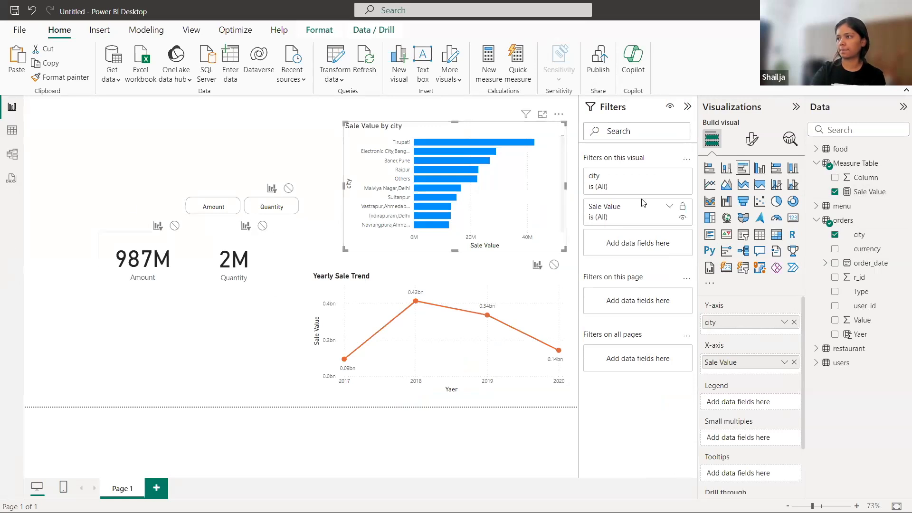
{"action": "left_click", "coordinate": [670, 208]}
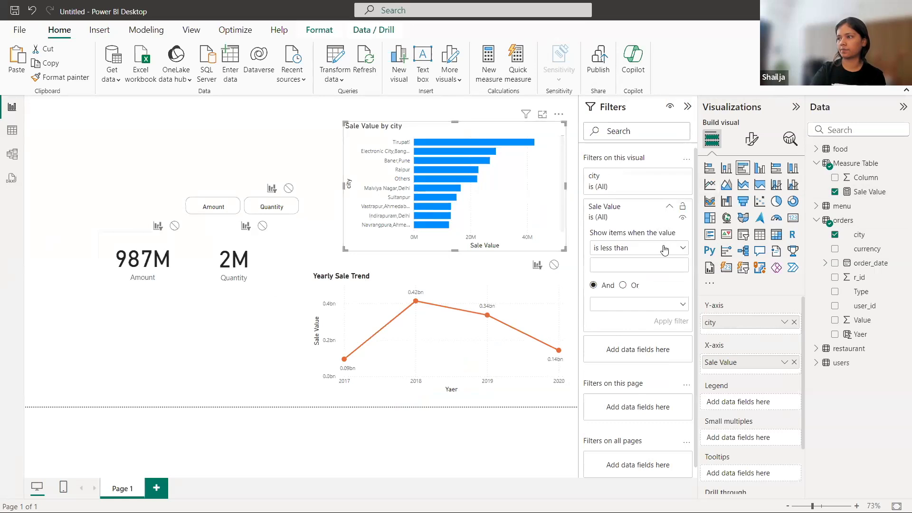
{"action": "left_click", "coordinate": [671, 207]}
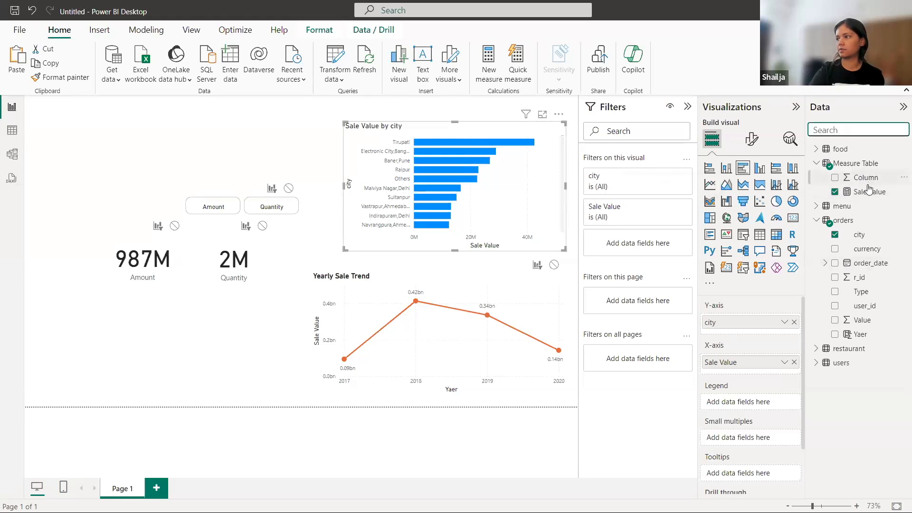
Step: Try a visual-level Top N filter on the orders Value field showing the top 10 items, and remove it
{"action": "left_click", "coordinate": [866, 192]}
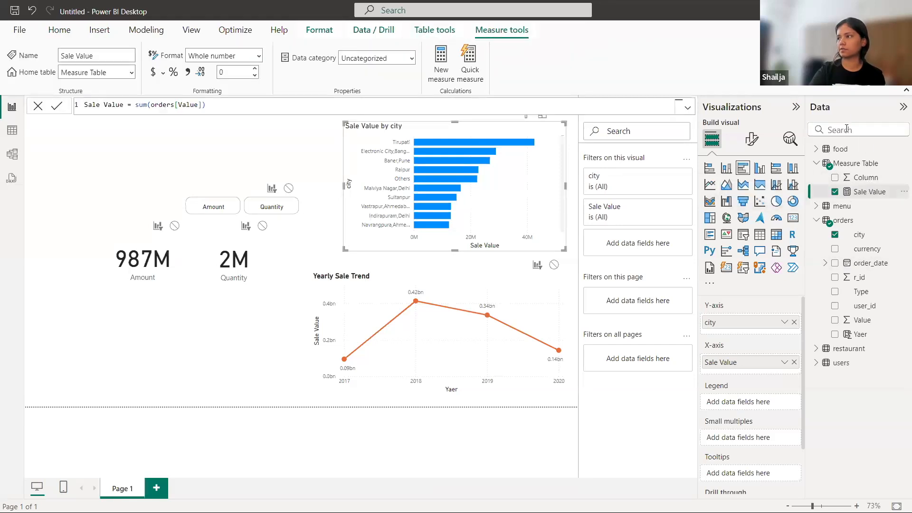
{"action": "left_click_drag", "start_coordinate": [863, 321], "coordinate": [652, 245]}
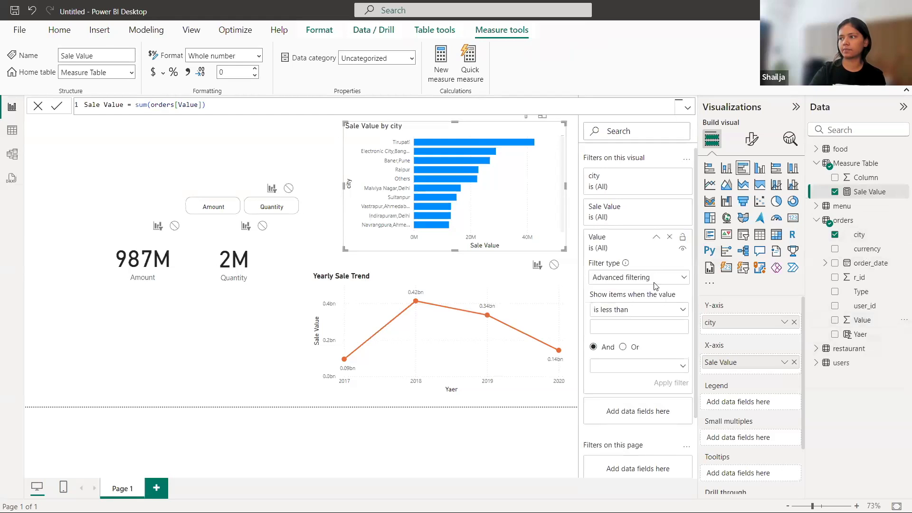
{"action": "left_click", "coordinate": [684, 277]}
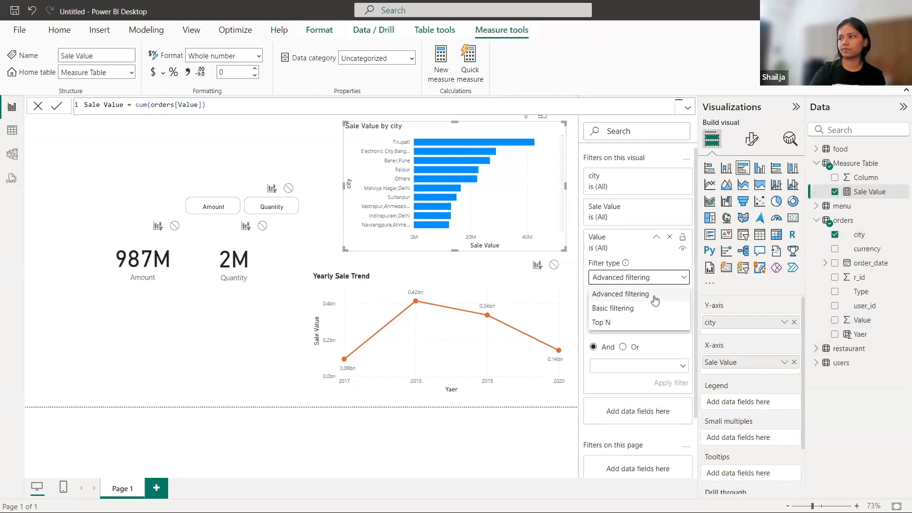
{"action": "left_click", "coordinate": [610, 321]}
{"action": "left_click", "coordinate": [651, 306]}
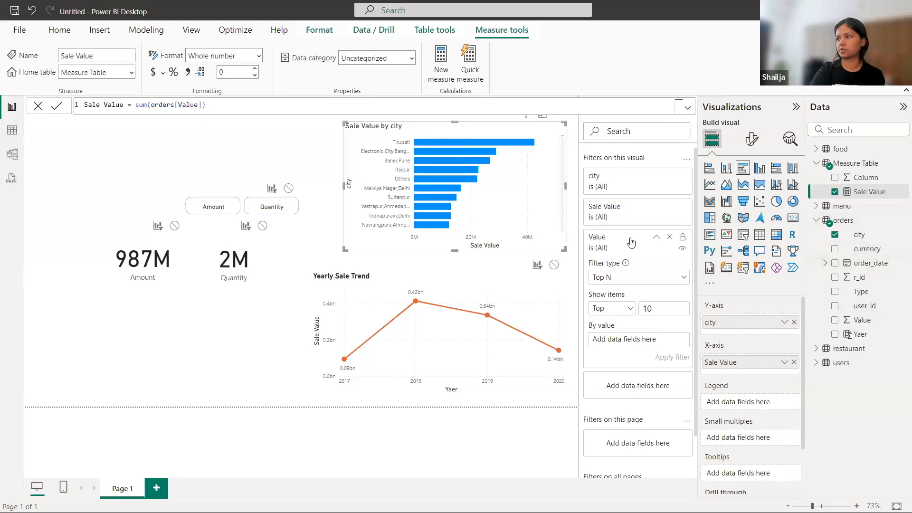
{"action": "left_click", "coordinate": [671, 238]}
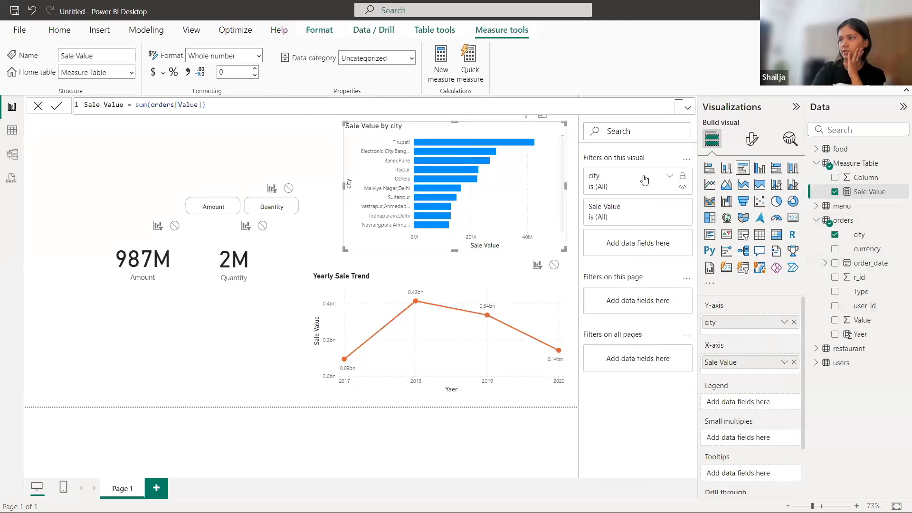
Step: Apply a Top N filter to the bar chart's city field, showing the top 10 by Sum of Value
{"action": "left_click", "coordinate": [669, 176]}
{"action": "left_click", "coordinate": [659, 220]}
{"action": "left_click", "coordinate": [619, 261]}
{"action": "left_click", "coordinate": [654, 245]}
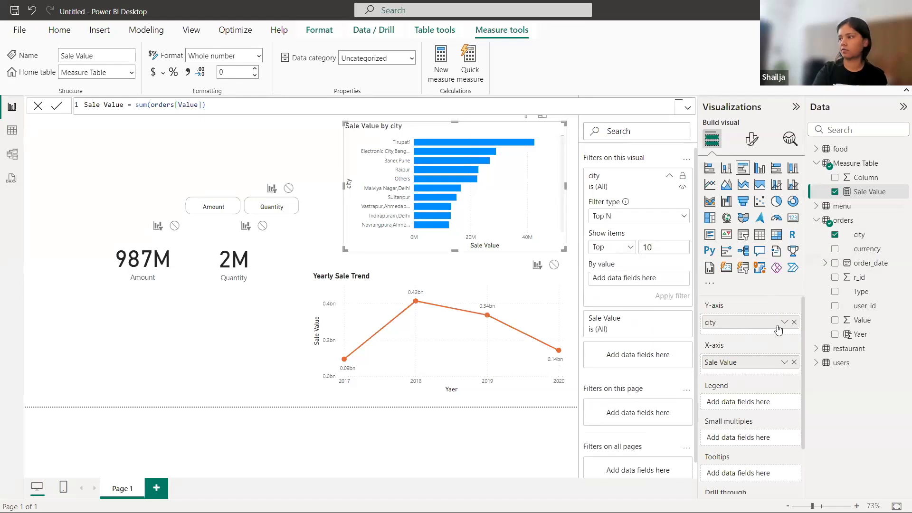
{"action": "left_click_drag", "start_coordinate": [857, 323], "coordinate": [633, 280]}
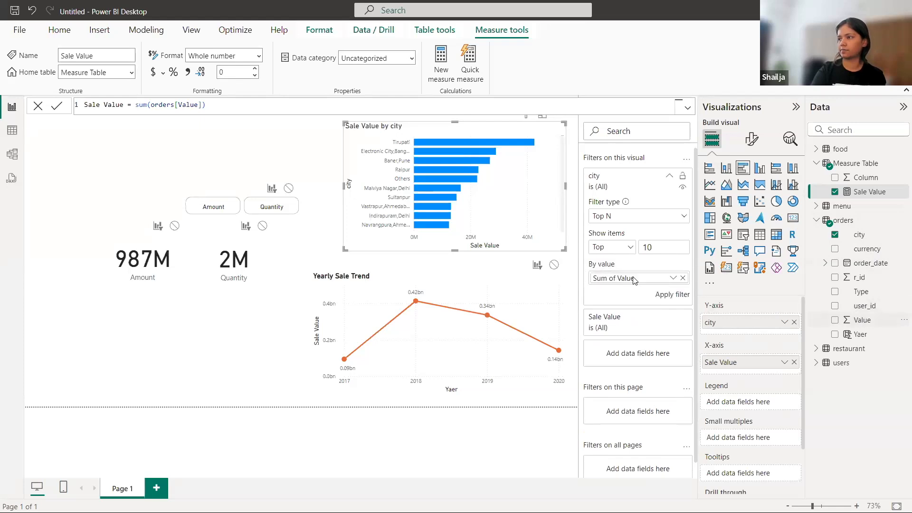
{"action": "left_click", "coordinate": [677, 296]}
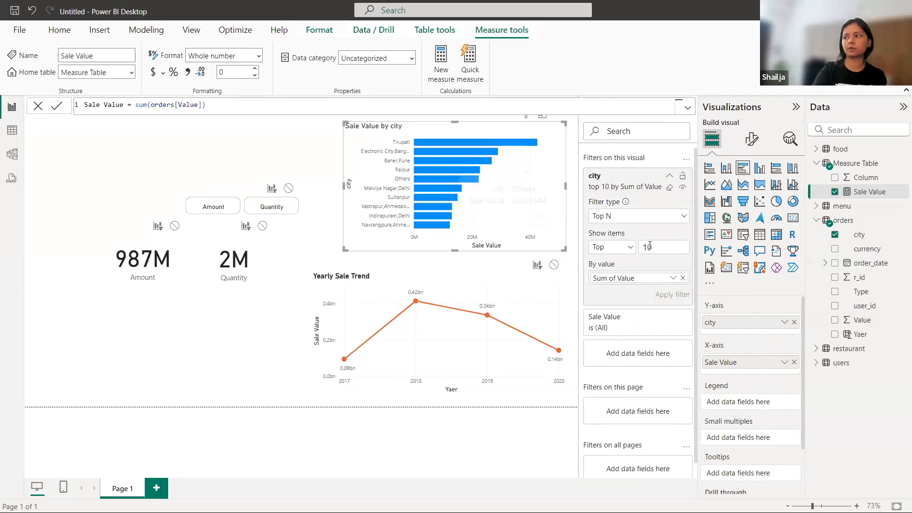
Step: Apply the city filter with the top 5 items instead, and clear the filter
{"action": "type", "text": "5"}
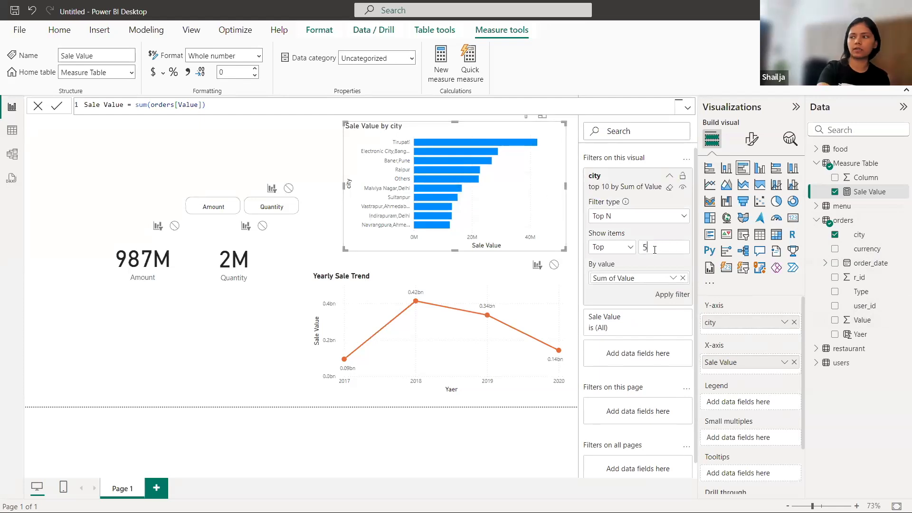
{"action": "left_click", "coordinate": [676, 294]}
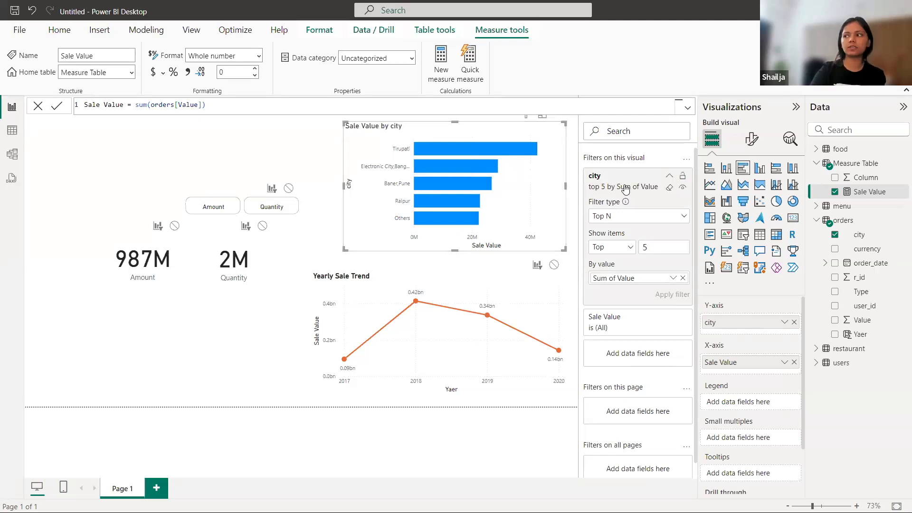
{"action": "left_click", "coordinate": [670, 188]}
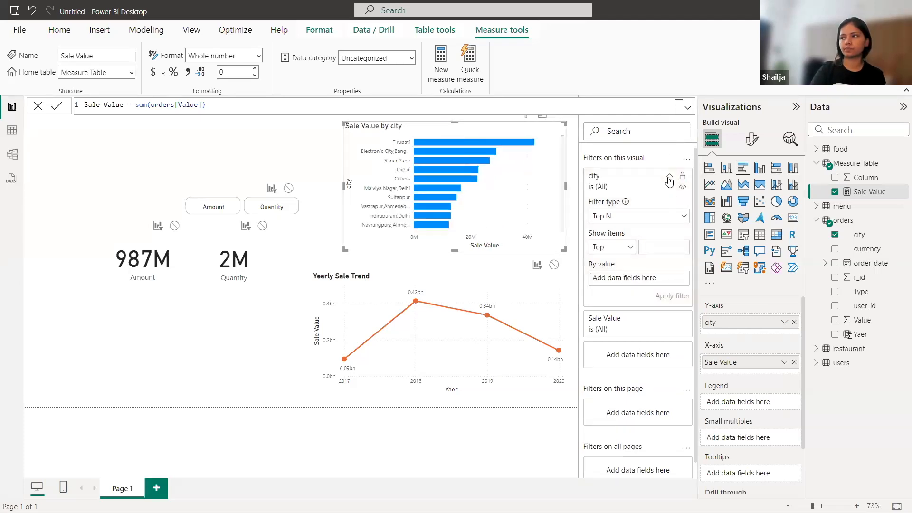
{"action": "left_click", "coordinate": [669, 175]}
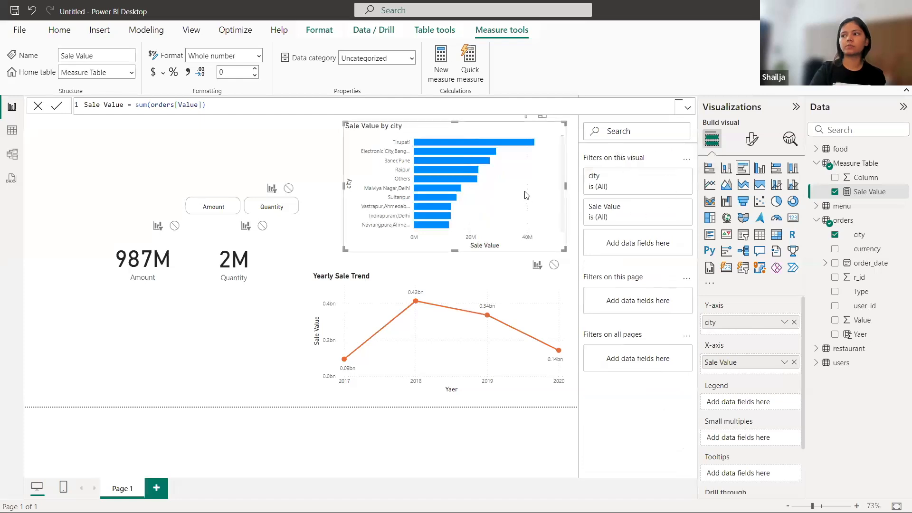
Step: Reapply the Top N filter on city, showing the top 5 by Sum of Value
{"action": "scroll", "coordinate": [529, 192], "scroll_direction": "down", "scroll_amount": 5}
{"action": "scroll", "coordinate": [530, 193], "scroll_direction": "up", "scroll_amount": 5}
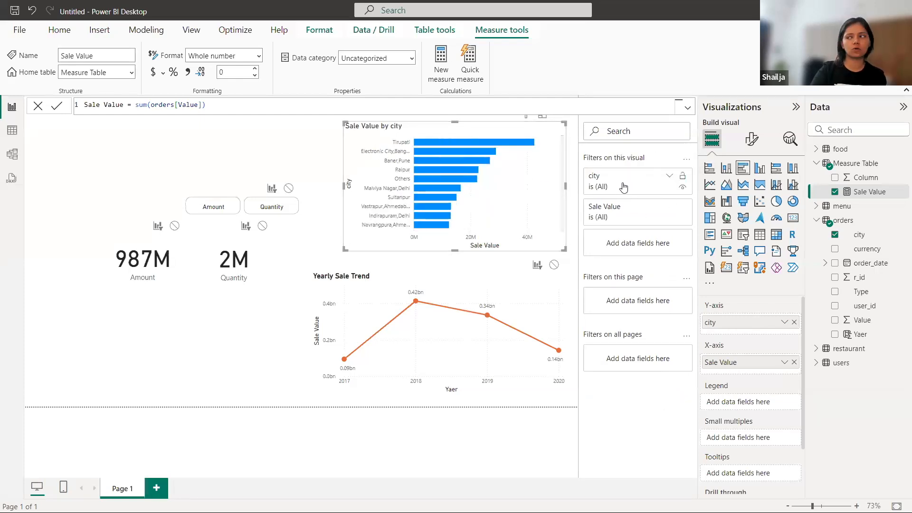
{"action": "left_click", "coordinate": [668, 179]}
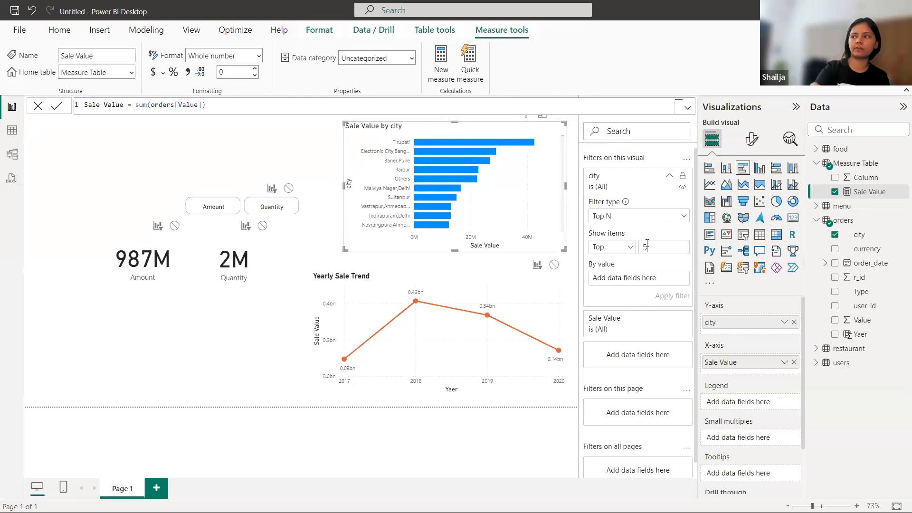
{"action": "left_click_drag", "start_coordinate": [860, 320], "coordinate": [622, 279]}
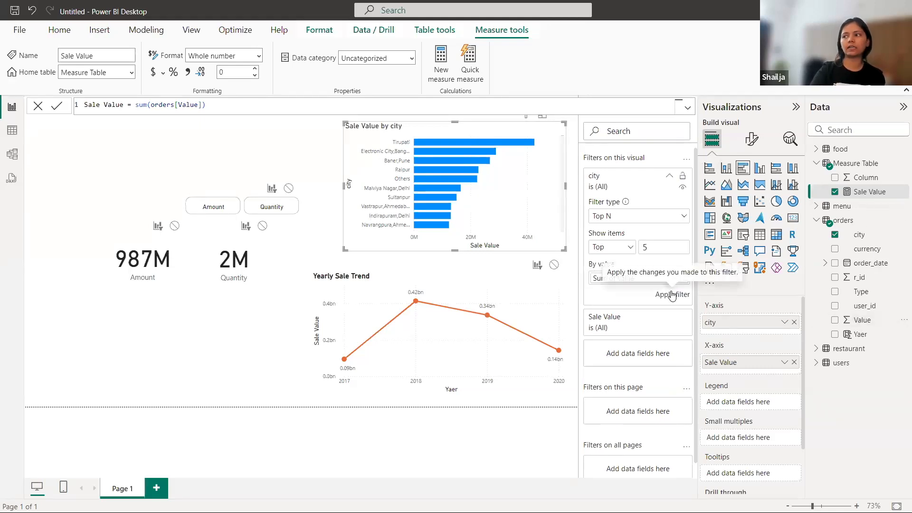
{"action": "left_click", "coordinate": [672, 295]}
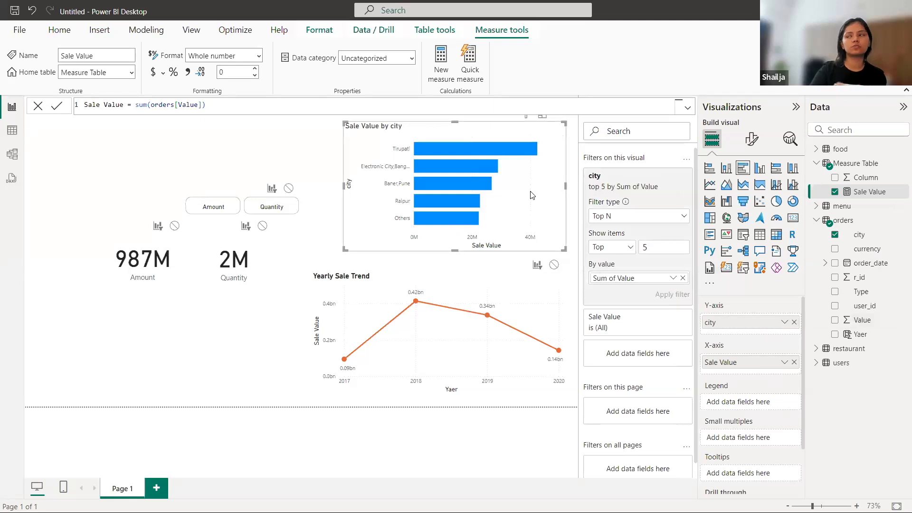
Step: Set the city filter to the top 10, clear it again, and collapse the filter settings
{"action": "type", "text": "10"}
{"action": "left_click", "coordinate": [672, 295]}
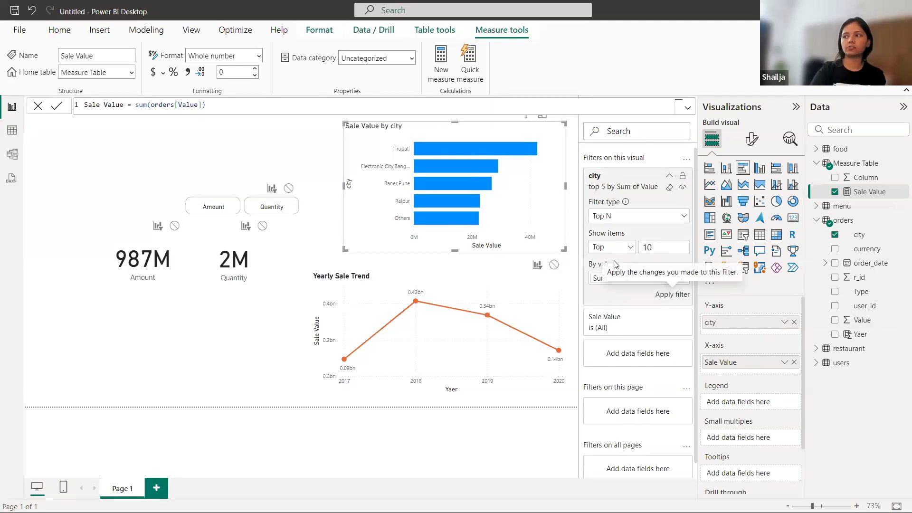
{"action": "left_click", "coordinate": [670, 187]}
{"action": "left_click", "coordinate": [667, 178]}
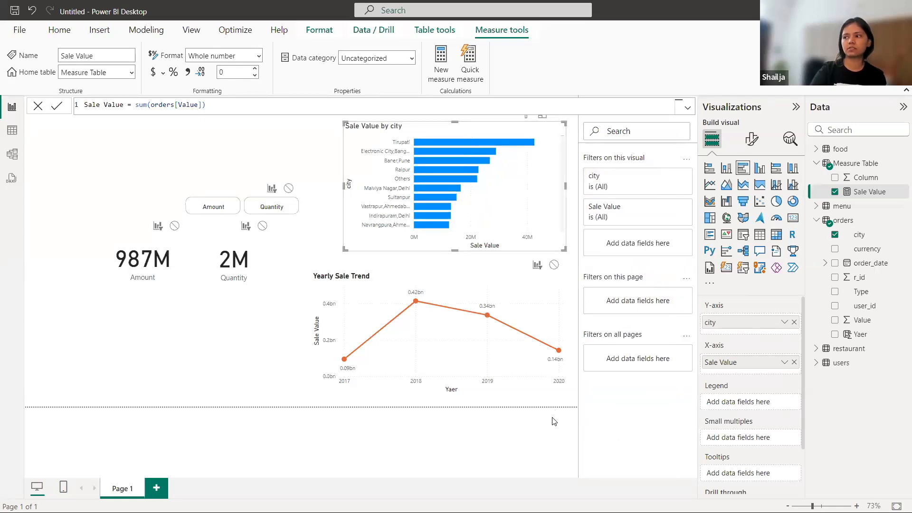
{"action": "left_click", "coordinate": [295, 135]}
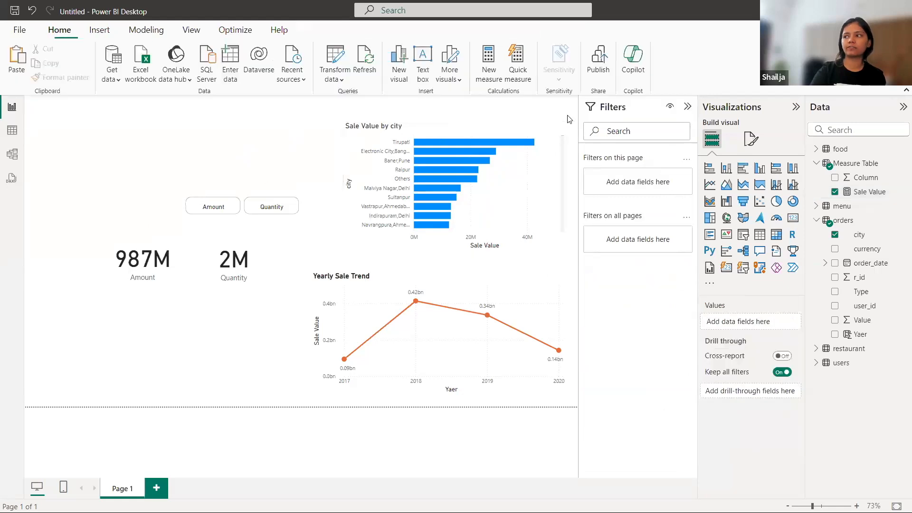
{"action": "left_click", "coordinate": [686, 108]}
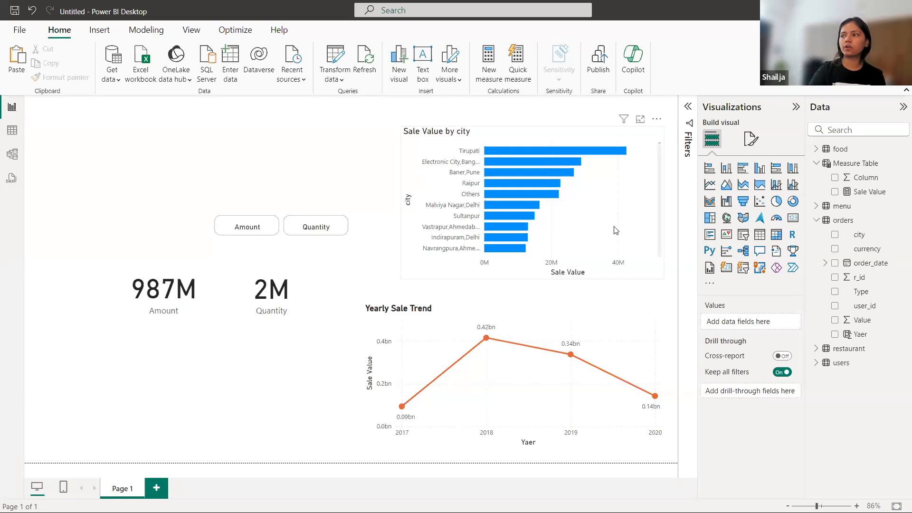
{"action": "scroll", "coordinate": [615, 230], "scroll_direction": "down", "scroll_amount": 5}
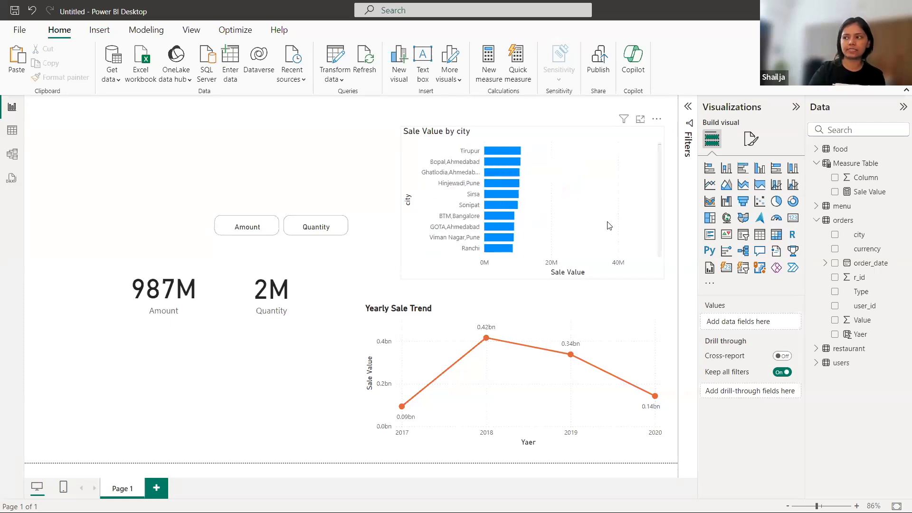
{"action": "scroll", "coordinate": [609, 225], "scroll_direction": "up", "scroll_amount": 5}
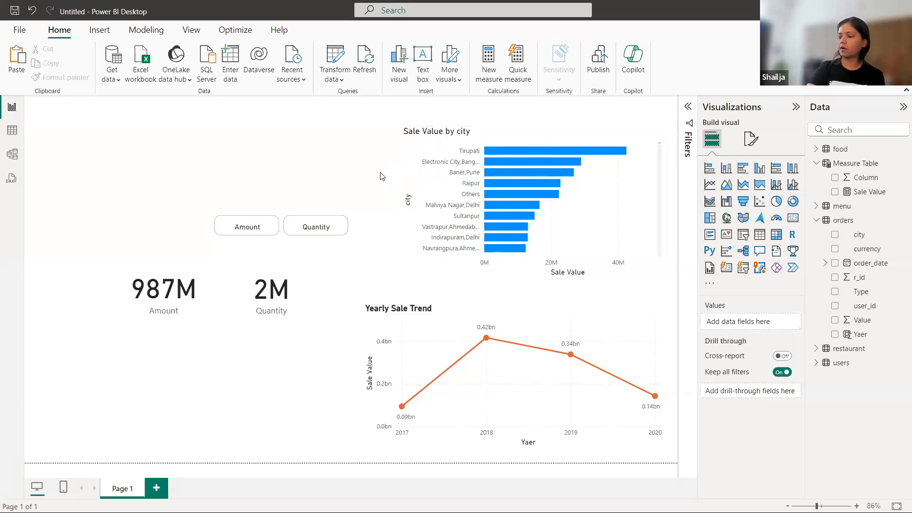
Step: Move the Amount card left, away from the Quantity card, and narrow the Yearly Sale Trend chart slightly from its upper-left corner
{"action": "left_click", "coordinate": [209, 322]}
{"action": "left_click_drag", "start_coordinate": [210, 322], "coordinate": [150, 305]}
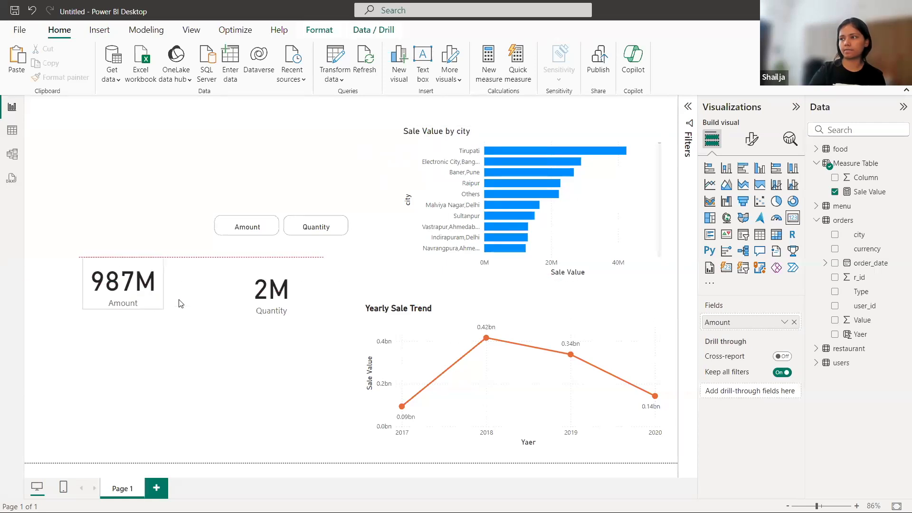
{"action": "left_click", "coordinate": [366, 325]}
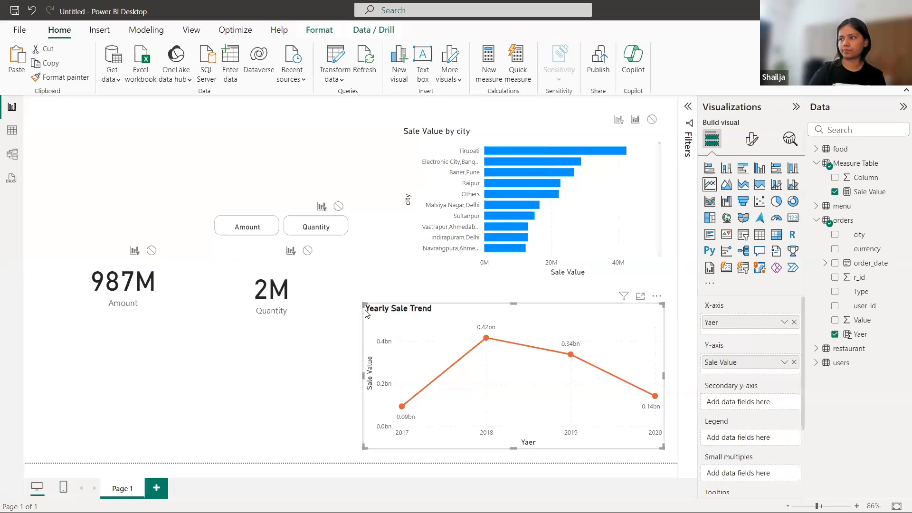
{"action": "left_click_drag", "start_coordinate": [364, 305], "coordinate": [385, 309]}
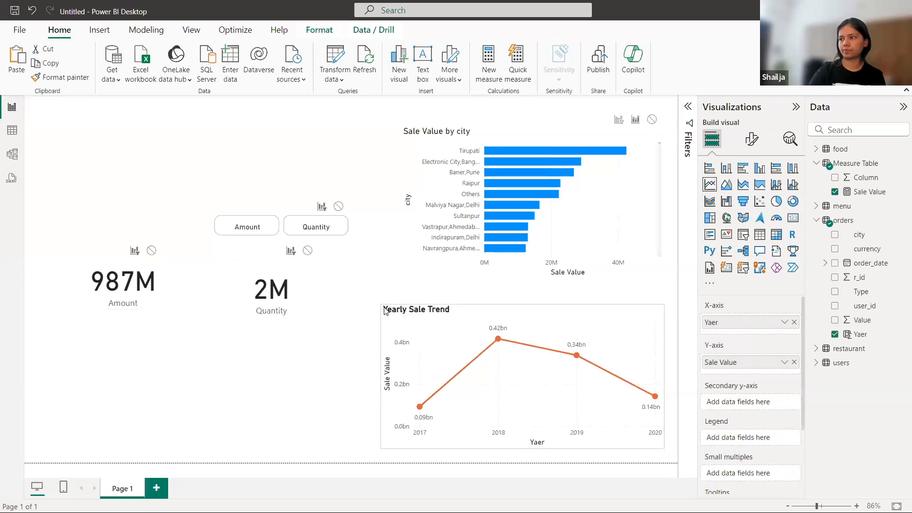
Step: Move the Quantity card closer to the Amount card, level with it, and deselect it
{"action": "left_click", "coordinate": [307, 311]}
{"action": "left_click_drag", "start_coordinate": [314, 322], "coordinate": [260, 299]}
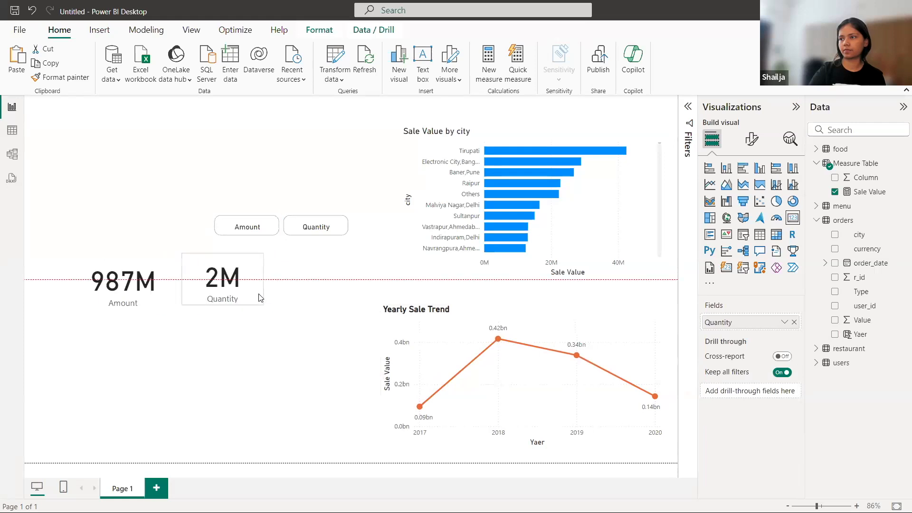
{"action": "left_click", "coordinate": [271, 356]}
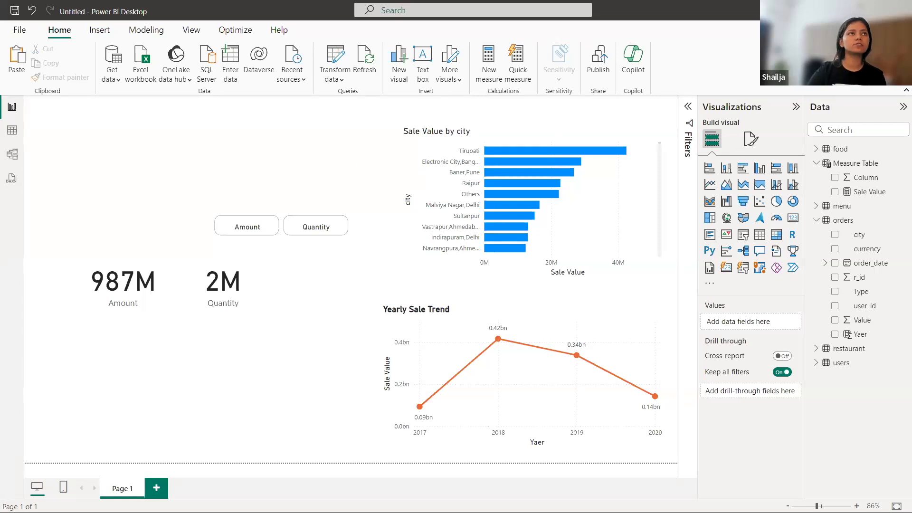
Step: Add a measure named Rating Count to the Measure Table with the formula count(restaurant[rating])
{"action": "right_click", "coordinate": [848, 171]}
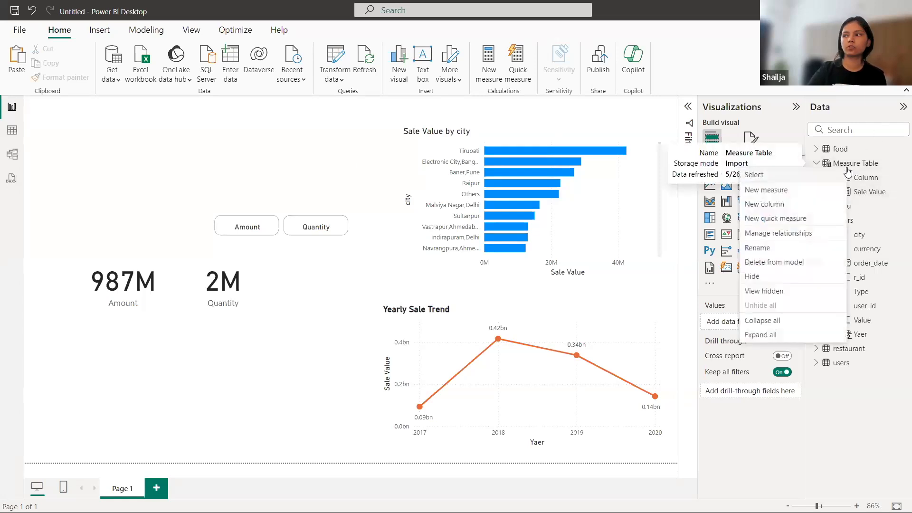
{"action": "left_click", "coordinate": [824, 197]}
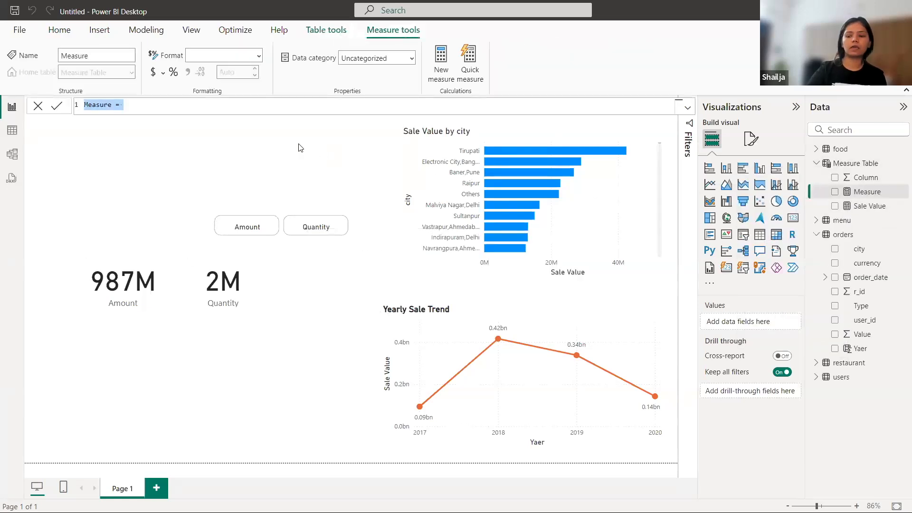
{"action": "key", "text": "BackSpace"}
{"action": "type", "text": "Rating Count = "}
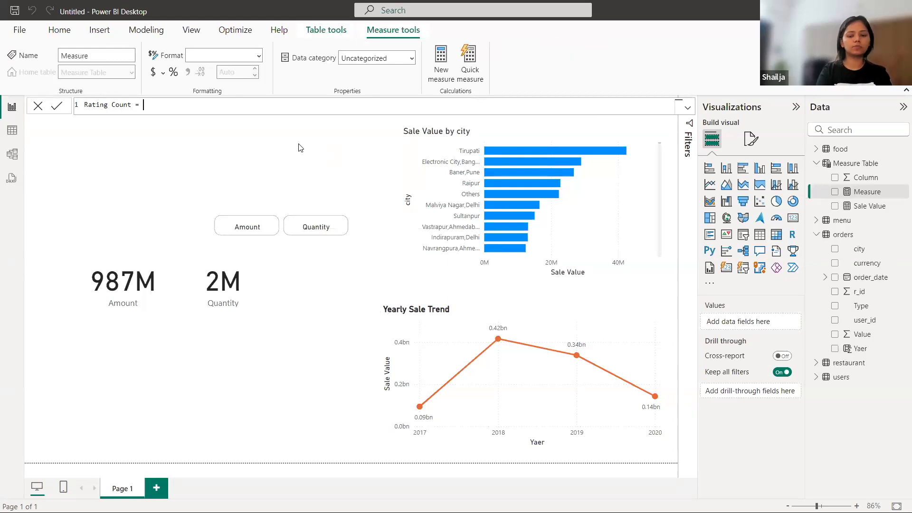
{"action": "type", "text": "count("}
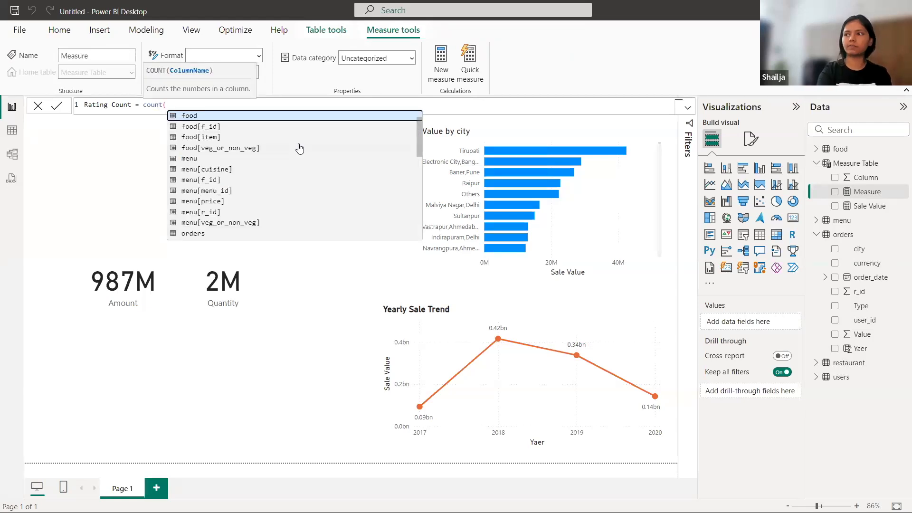
{"action": "type", "text": "rat"}
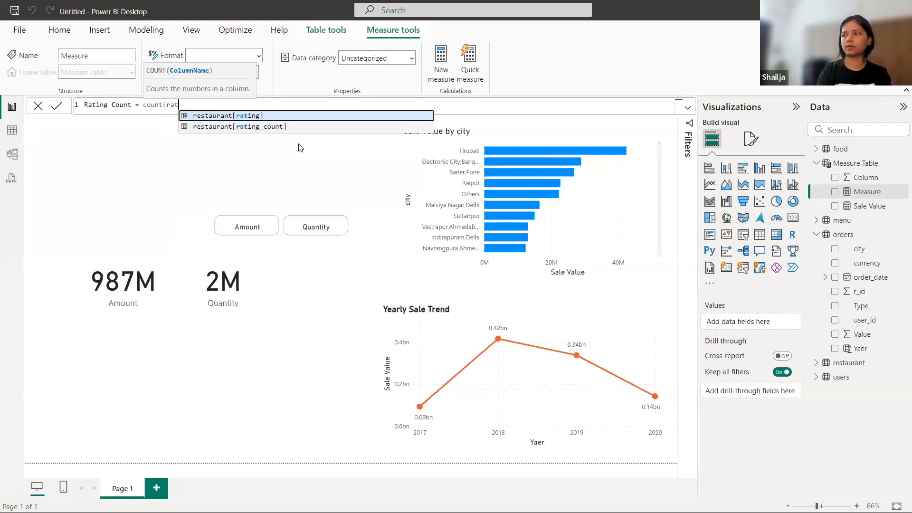
{"action": "key", "text": "Tab"}
{"action": "type", "text": ")"}
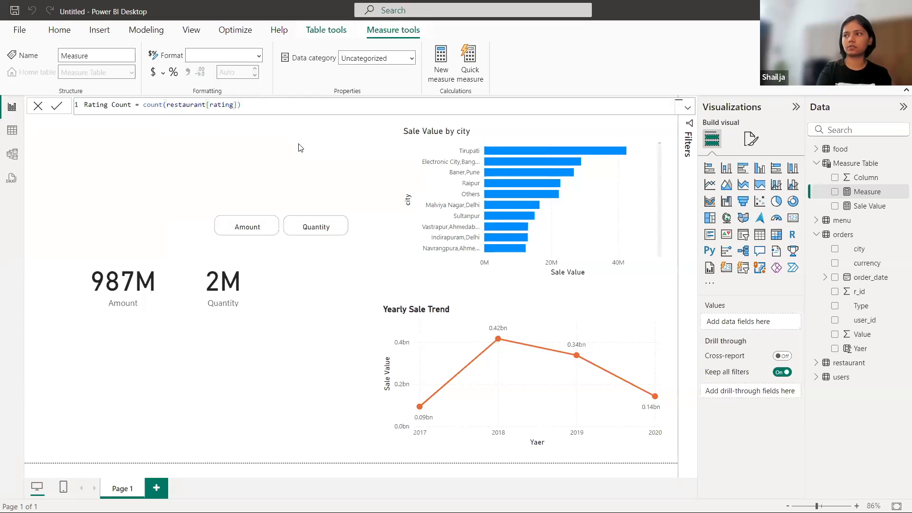
{"action": "key", "text": "Return"}
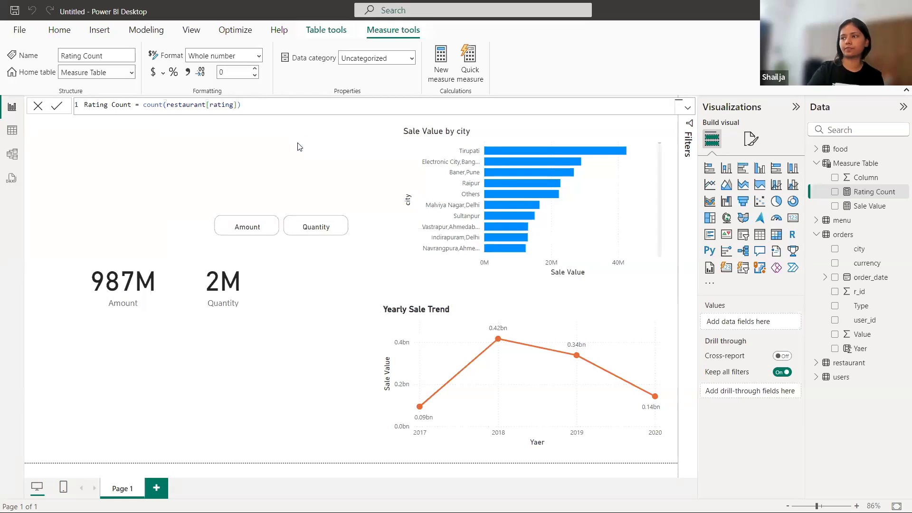
{"action": "left_click", "coordinate": [166, 138]}
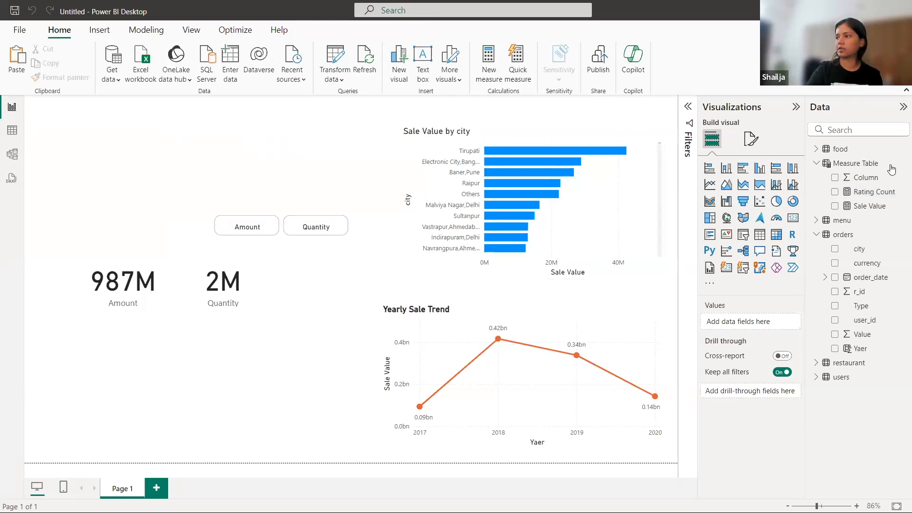
Step: Create a new measure in the Measure Table defined as Order Count = count(orders[order_date])
{"action": "right_click", "coordinate": [864, 168]}
{"action": "key", "text": "Escape"}
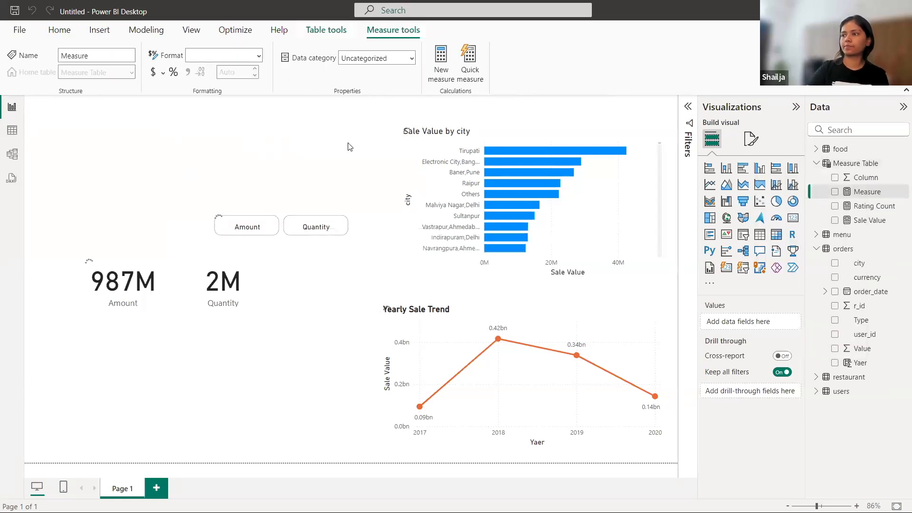
{"action": "key", "text": "BackSpace"}
{"action": "type", "text": "Order Cou"}
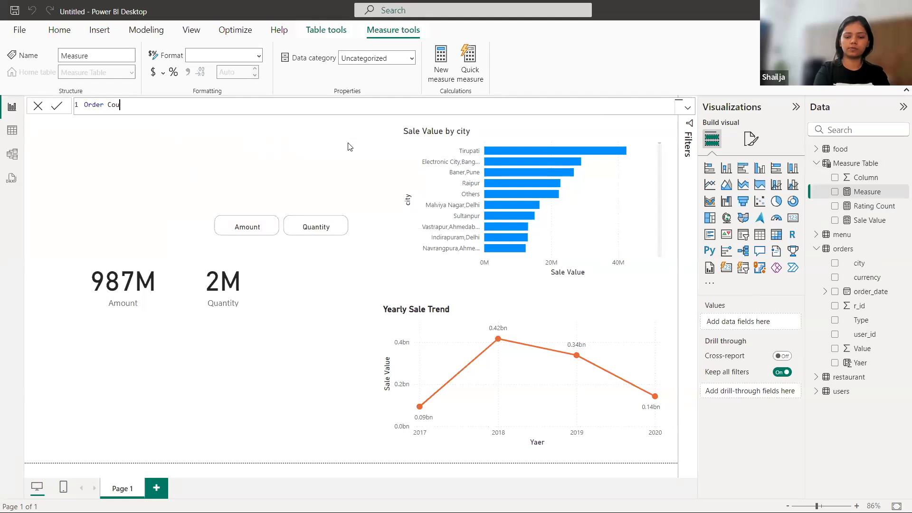
{"action": "type", "text": "nt = count"}
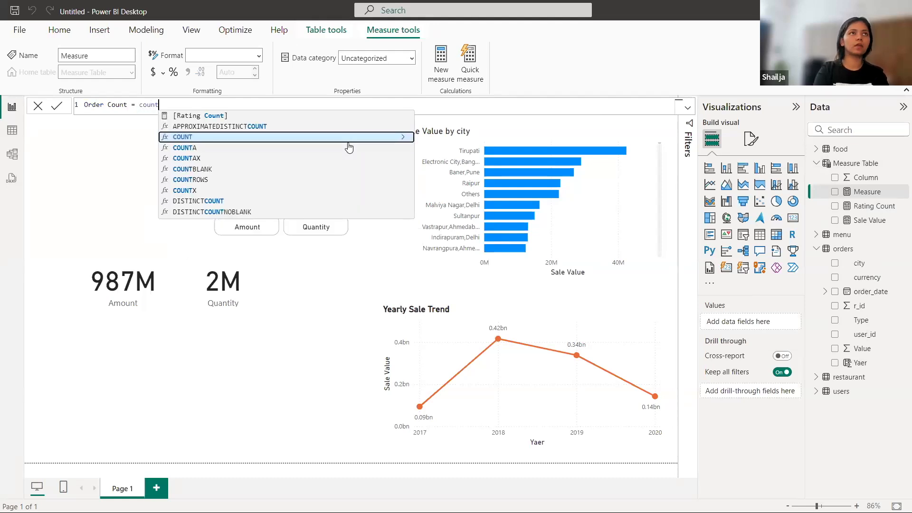
{"action": "type", "text": "("}
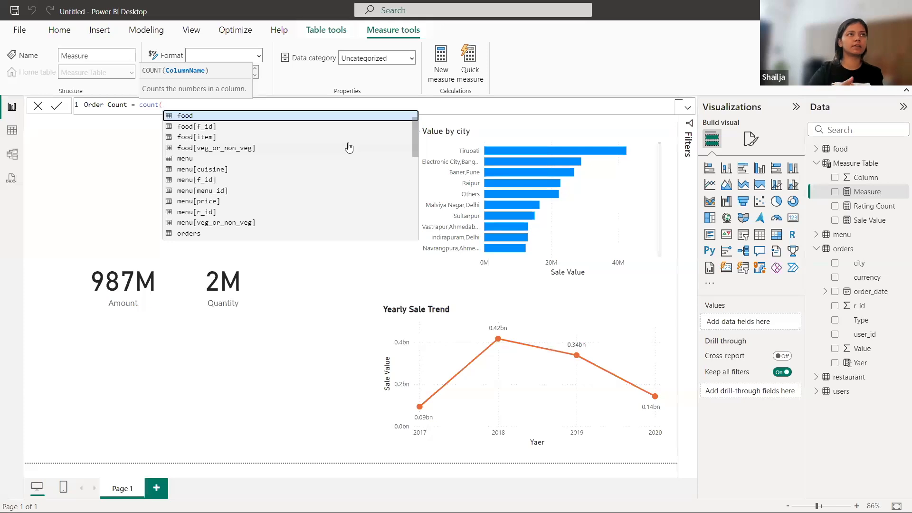
{"action": "type", "text": "order"}
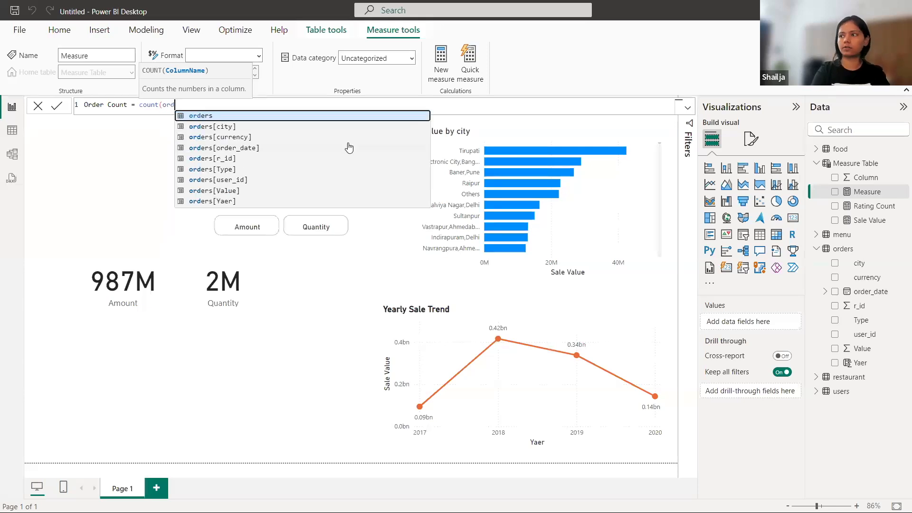
{"action": "key", "text": "Down"}
{"action": "key", "text": "Down"}
{"action": "key", "text": "Down"}
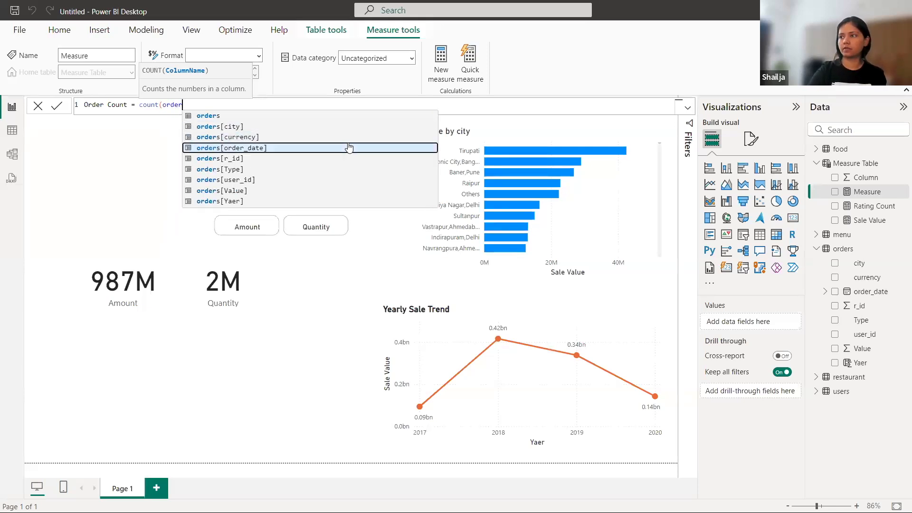
{"action": "key", "text": "Tab"}
{"action": "type", "text": ")"}
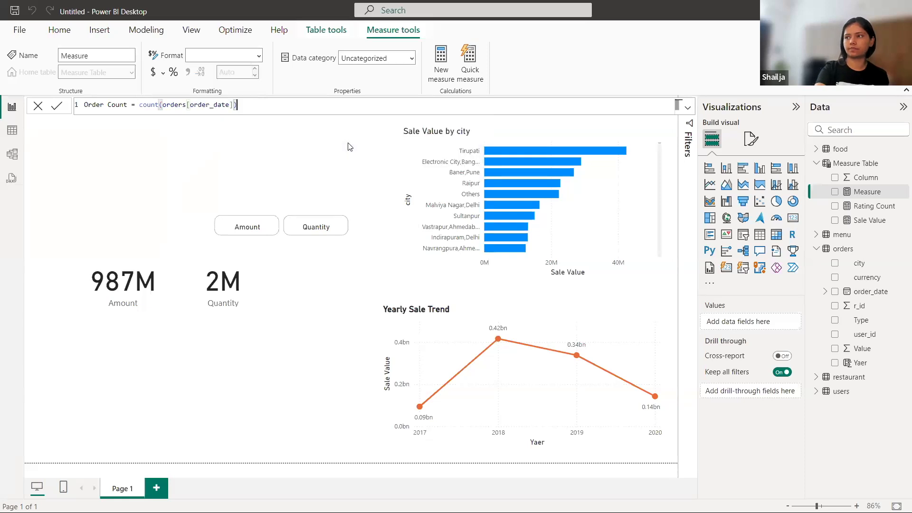
{"action": "key", "text": "Return"}
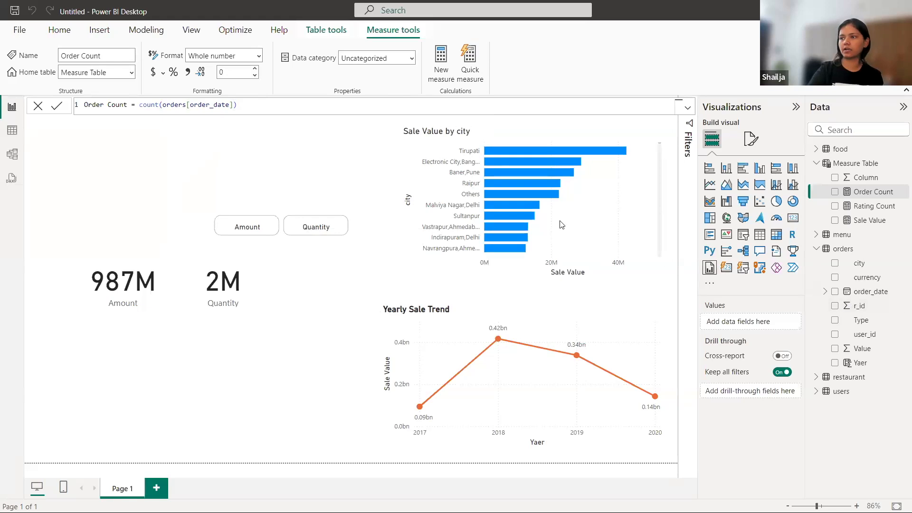
{"action": "left_click", "coordinate": [240, 138]}
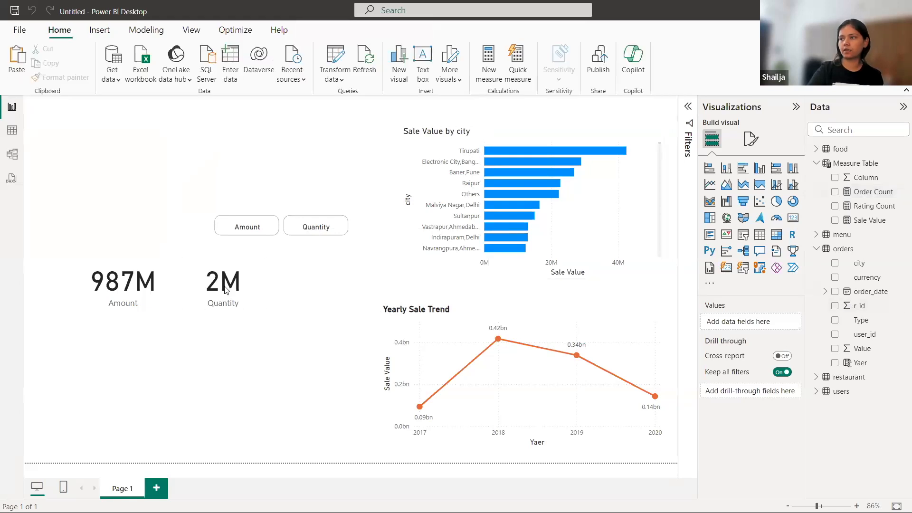
Step: Duplicate the Quantity card, place the copy beside it, and replace its field with Rating Count
{"action": "left_click", "coordinate": [192, 282]}
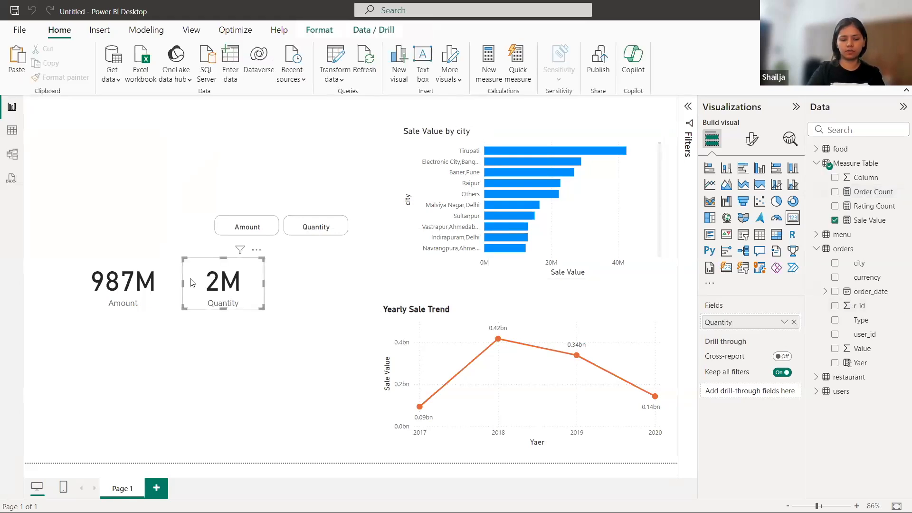
{"action": "key", "text": "ctrl+c"}
{"action": "key", "text": "ctrl+v"}
{"action": "left_click_drag", "start_coordinate": [338, 290], "coordinate": [327, 274]}
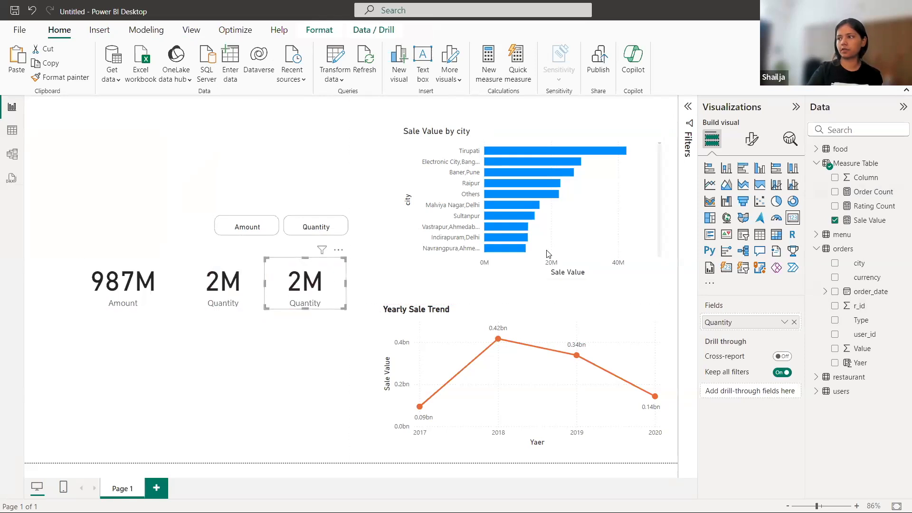
{"action": "left_click", "coordinate": [793, 322]}
{"action": "left_click_drag", "start_coordinate": [867, 213], "coordinate": [724, 322]}
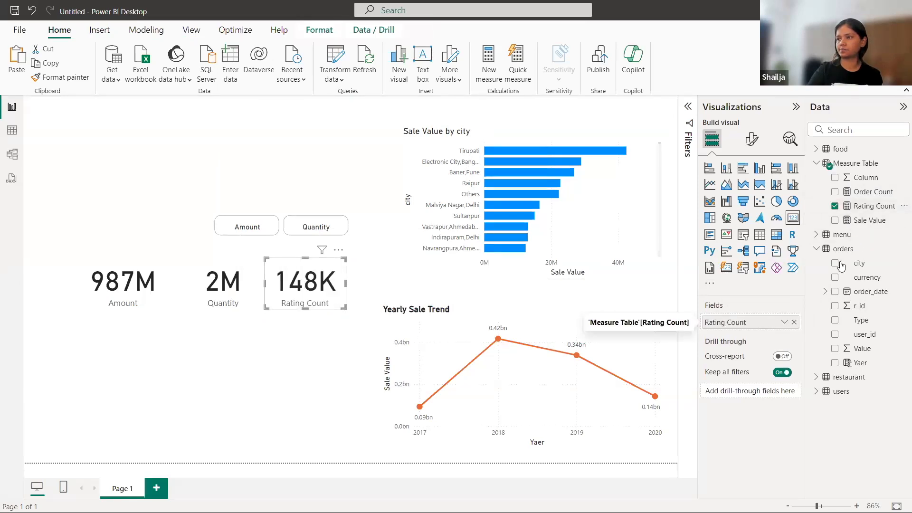
{"action": "left_click", "coordinate": [332, 342]}
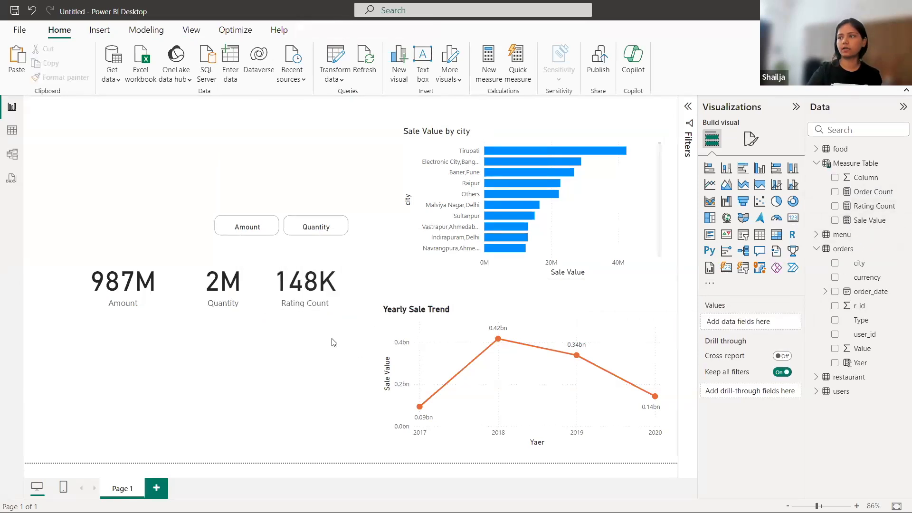
Step: Shift the Quantity and Rating Count cards closer to the Amount card, keeping all three in one row
{"action": "left_click", "coordinate": [189, 286]}
{"action": "left_click_drag", "start_coordinate": [189, 284], "coordinate": [185, 284]}
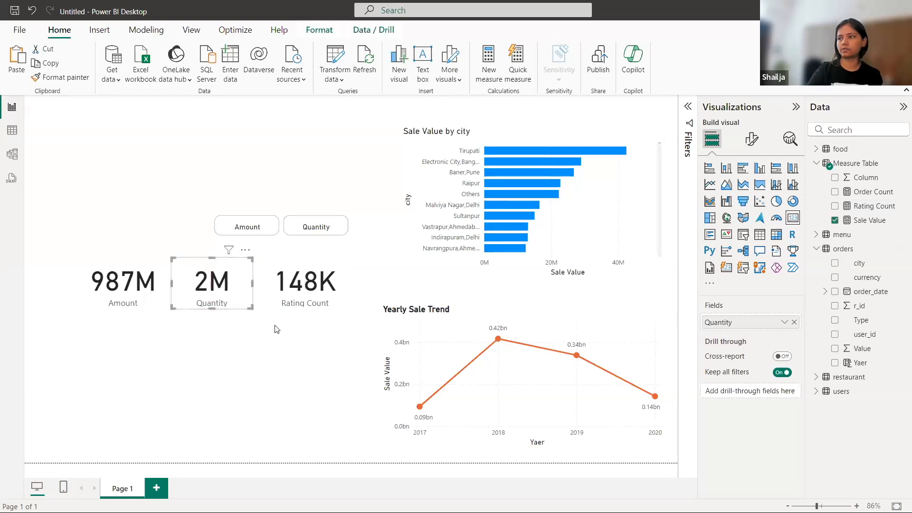
{"action": "left_click", "coordinate": [311, 347]}
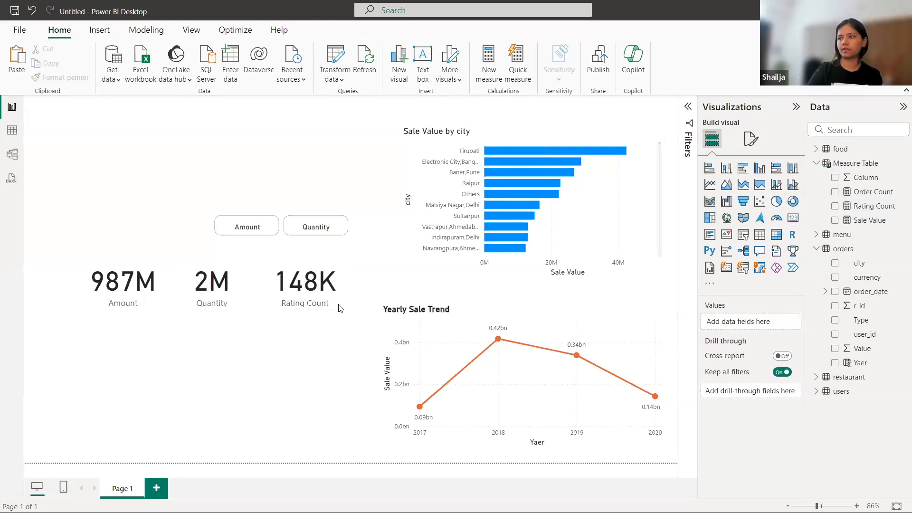
{"action": "left_click_drag", "start_coordinate": [334, 309], "coordinate": [330, 308]}
{"action": "left_click", "coordinate": [239, 298]}
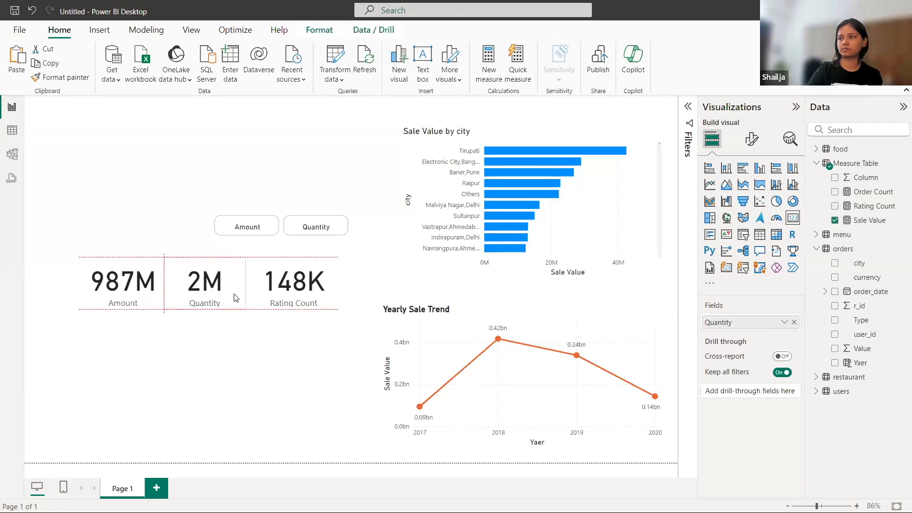
{"action": "left_click", "coordinate": [260, 356]}
Step: Duplicate the Rating Count card, place the copy at the end of the row, and replace its field with Order Count
{"action": "left_click", "coordinate": [330, 297]}
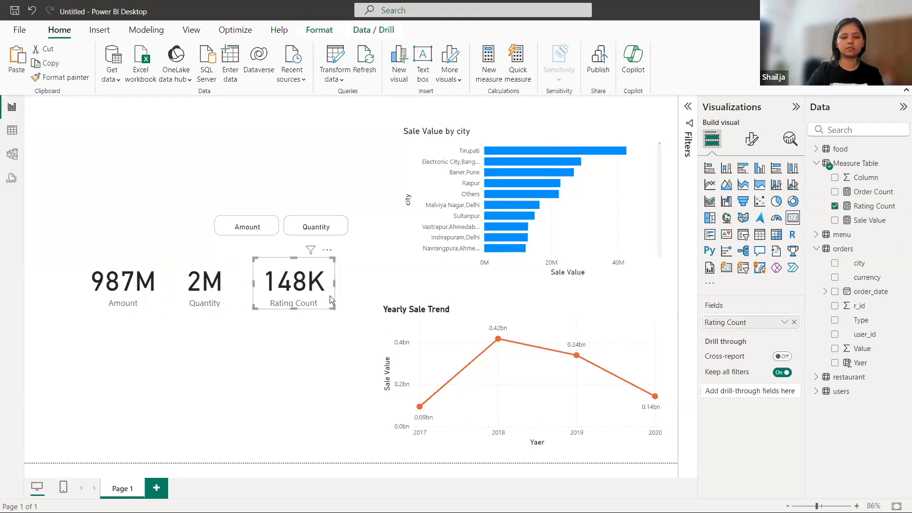
{"action": "left_click_drag", "start_coordinate": [331, 298], "coordinate": [411, 296]}
{"action": "left_click", "coordinate": [793, 322]}
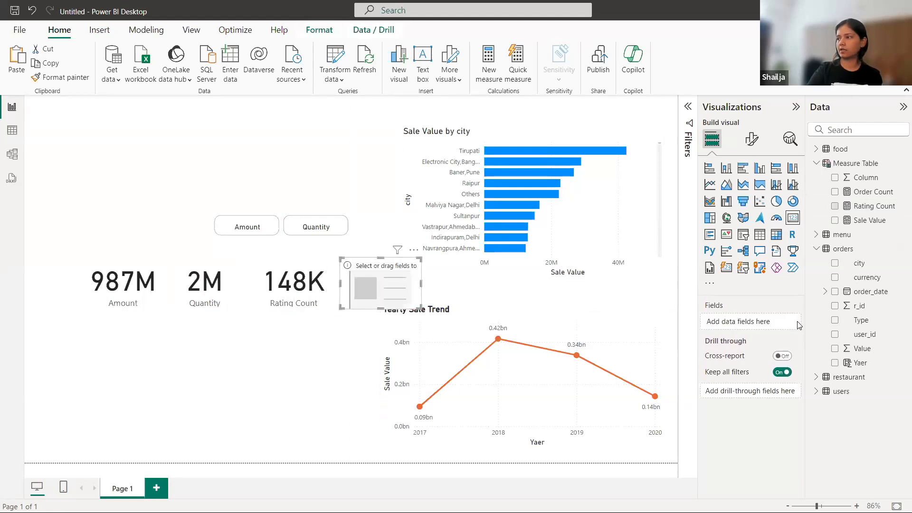
{"action": "left_click_drag", "start_coordinate": [872, 199], "coordinate": [727, 322]}
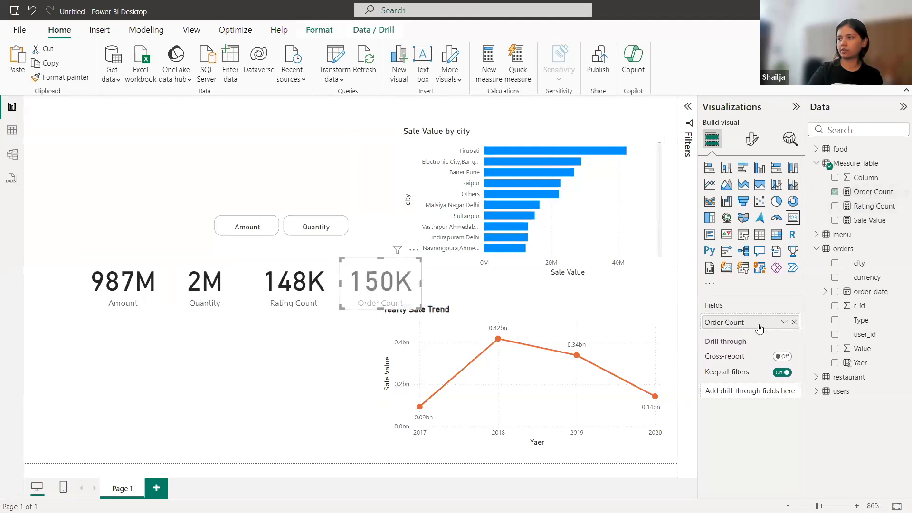
{"action": "left_click", "coordinate": [317, 349]}
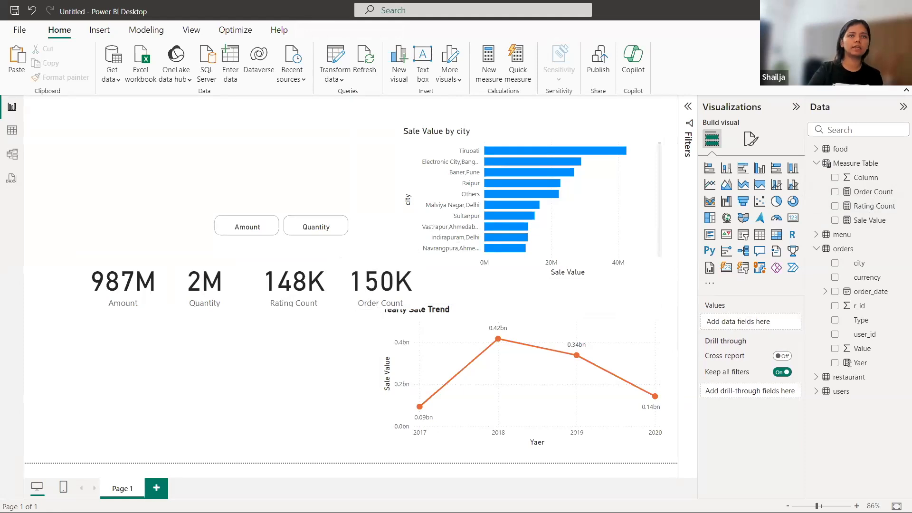
Step: Select the Amount, Quantity, Rating Count and Order Count cards together and set their callout value font size to 30
{"action": "left_click", "coordinate": [161, 306]}
{"action": "left_click", "coordinate": [240, 300], "text": "ctrl"}
{"action": "left_click", "coordinate": [325, 307], "text": "ctrl"}
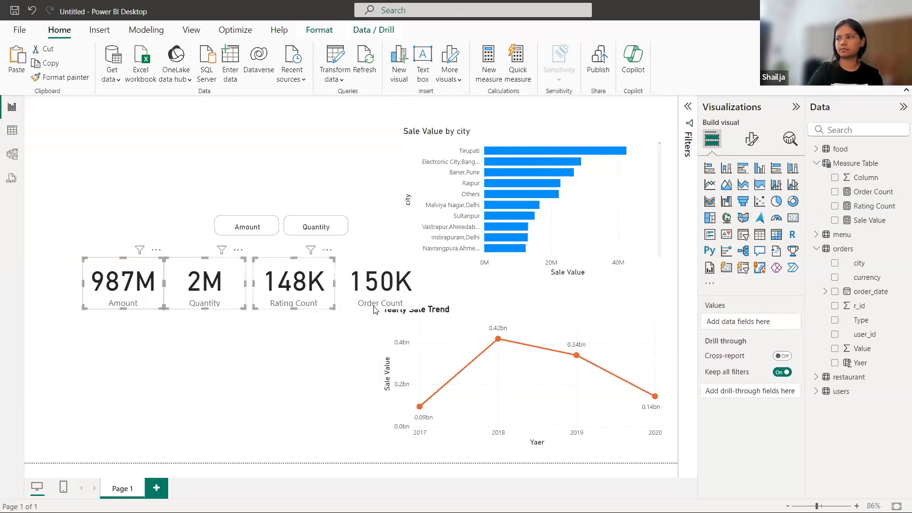
{"action": "left_click", "coordinate": [363, 299], "text": "ctrl"}
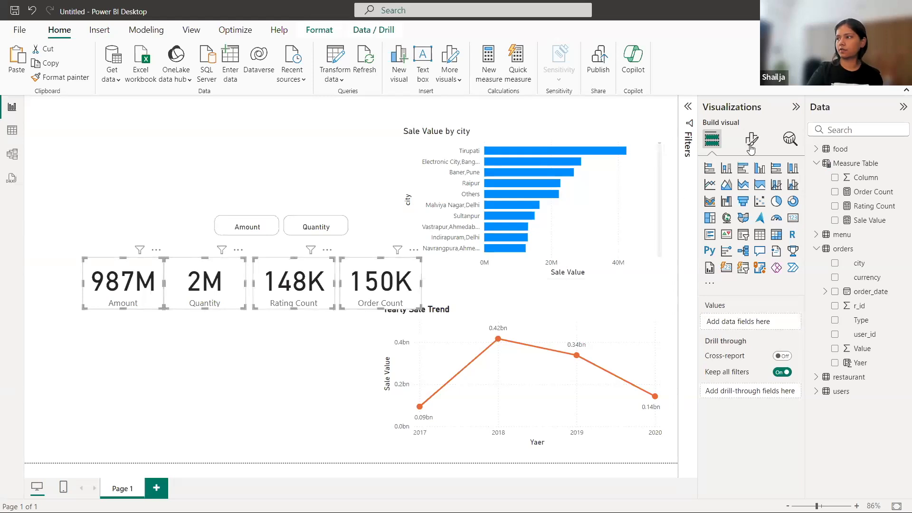
{"action": "left_click", "coordinate": [751, 139]}
{"action": "left_click", "coordinate": [712, 226]}
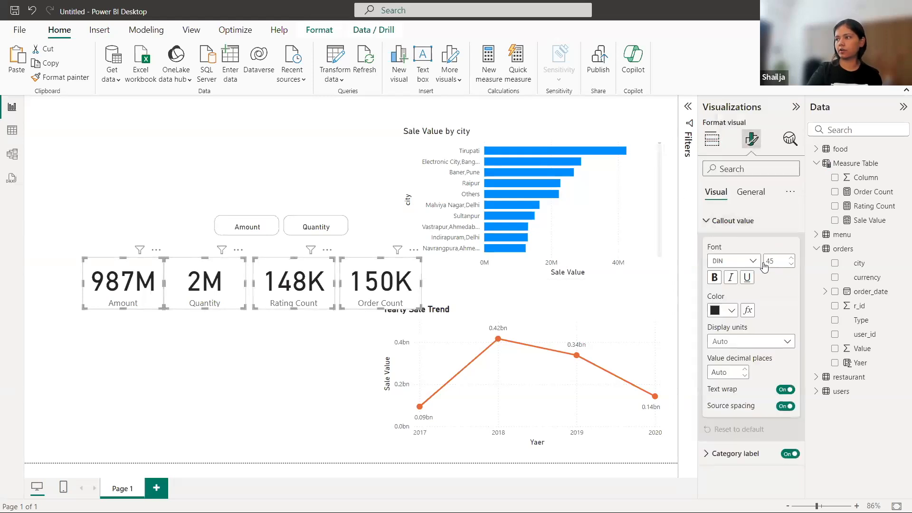
{"action": "double_click", "coordinate": [772, 260]}
{"action": "type", "text": "30"}
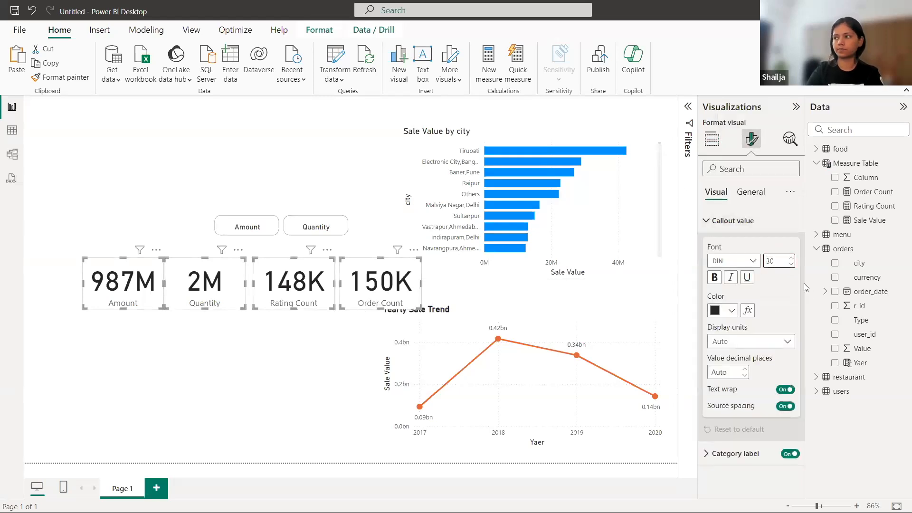
{"action": "key", "text": "Return"}
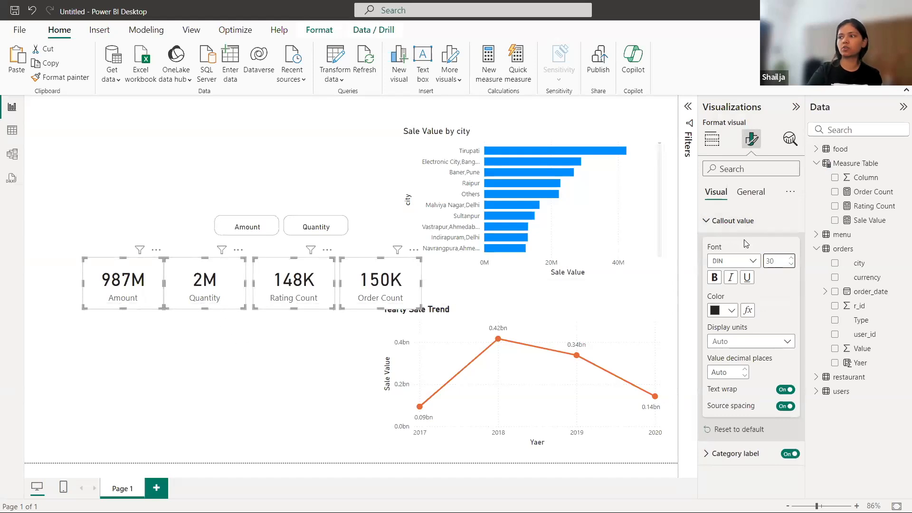
Step: Set the callout value font size of the four selected cards to 25 and make the values bold
{"action": "double_click", "coordinate": [775, 260]}
{"action": "key", "text": "BackSpace"}
{"action": "type", "text": "25"}
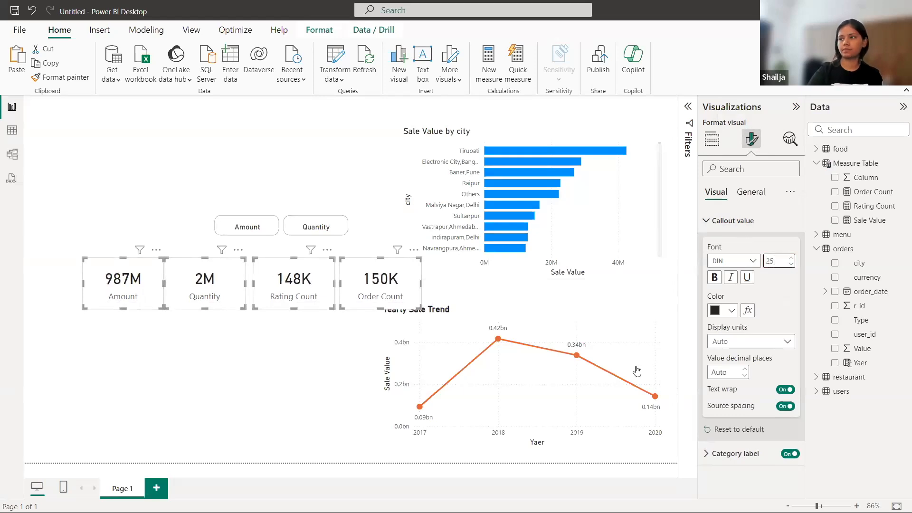
{"action": "left_click", "coordinate": [718, 311]}
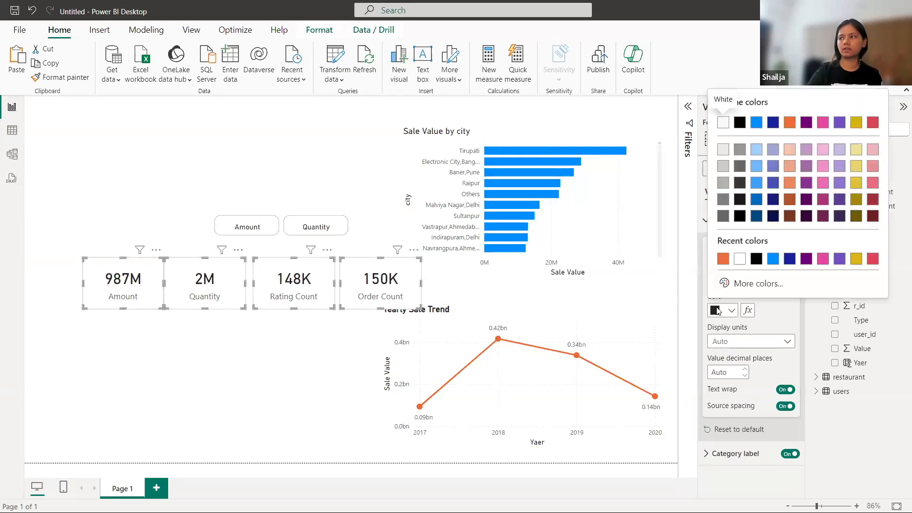
{"action": "left_click", "coordinate": [695, 308]}
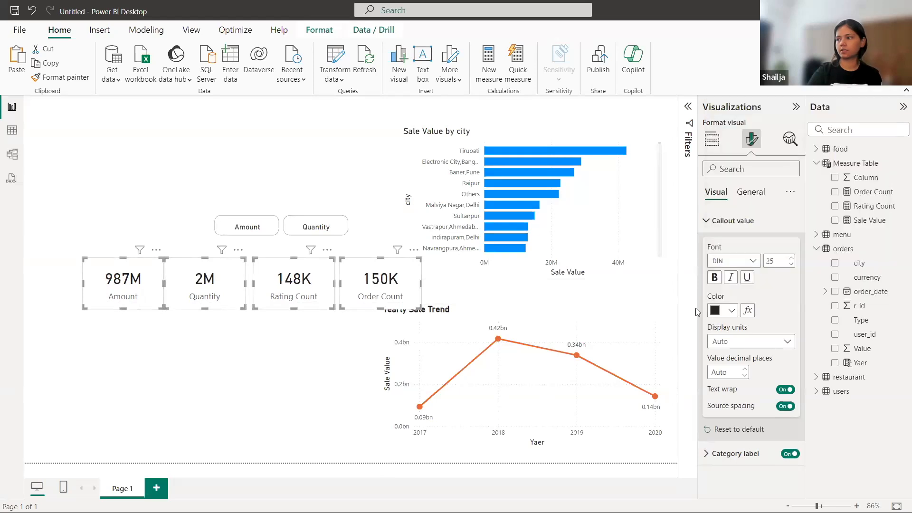
{"action": "left_click", "coordinate": [715, 279]}
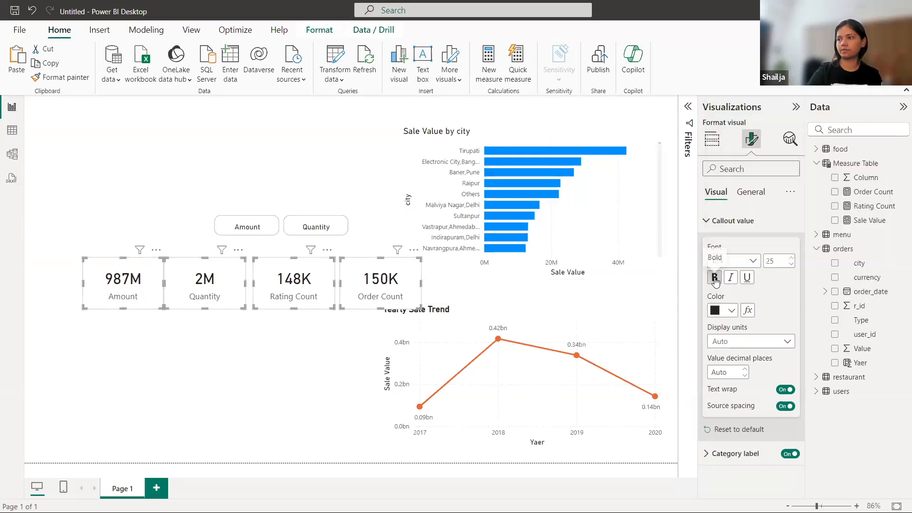
{"action": "left_click", "coordinate": [231, 358]}
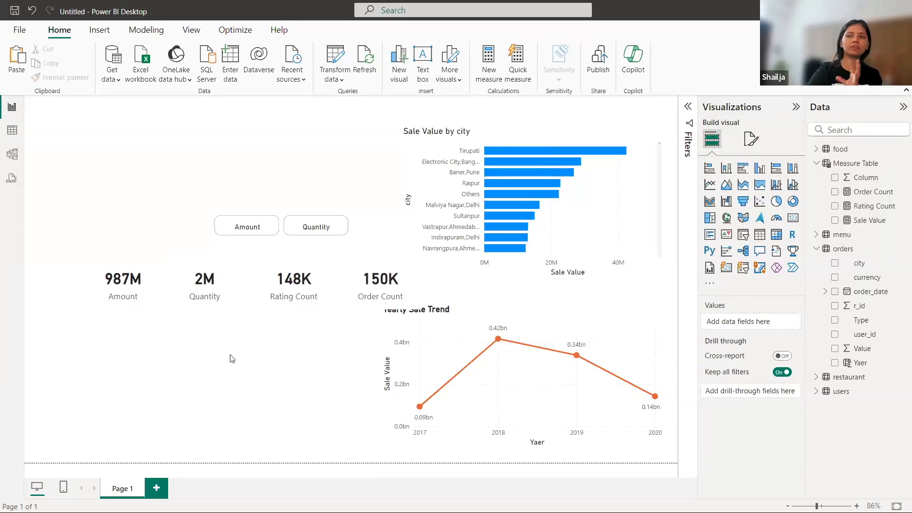
Step: Move the Quantity, Rating Count and Order Count cards closer to the Amount card to tighten the row
{"action": "left_click", "coordinate": [141, 295]}
{"action": "left_click", "coordinate": [183, 298]}
{"action": "left_click", "coordinate": [255, 298]}
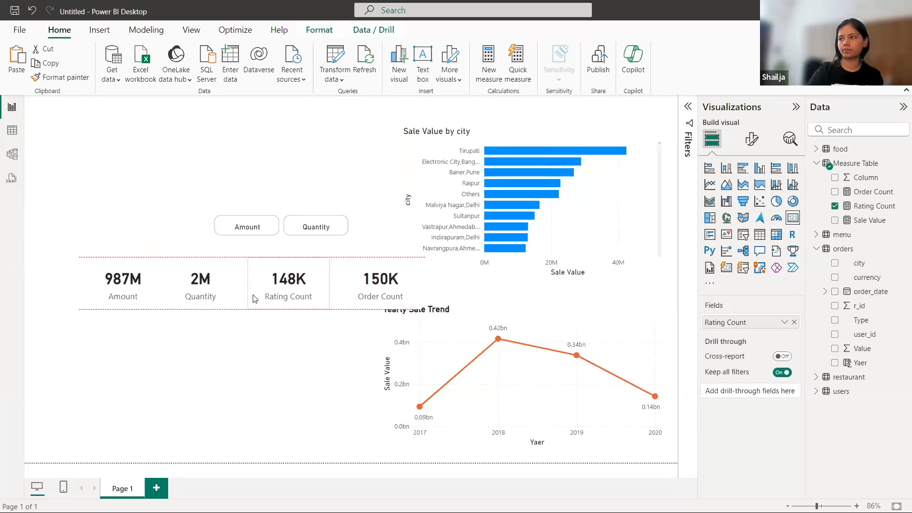
{"action": "left_click_drag", "start_coordinate": [340, 290], "coordinate": [335, 291]}
{"action": "left_click", "coordinate": [313, 305]}
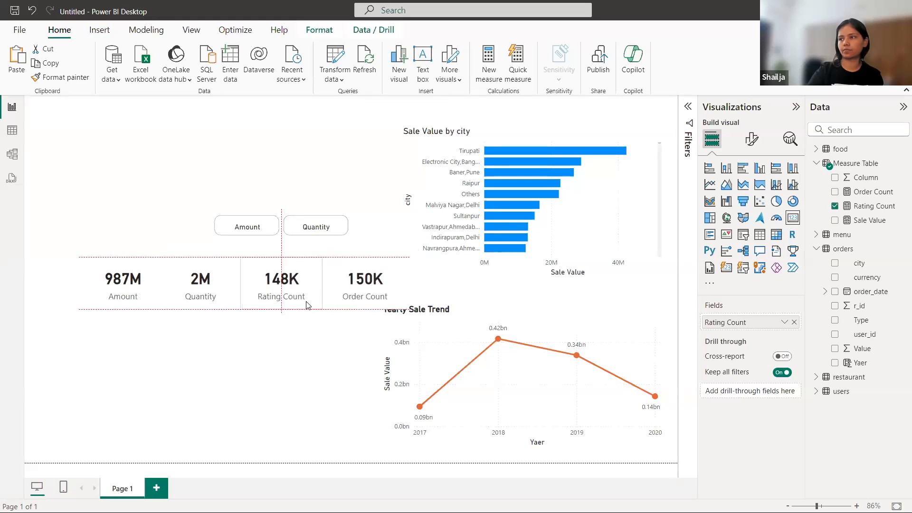
{"action": "left_click", "coordinate": [296, 350]}
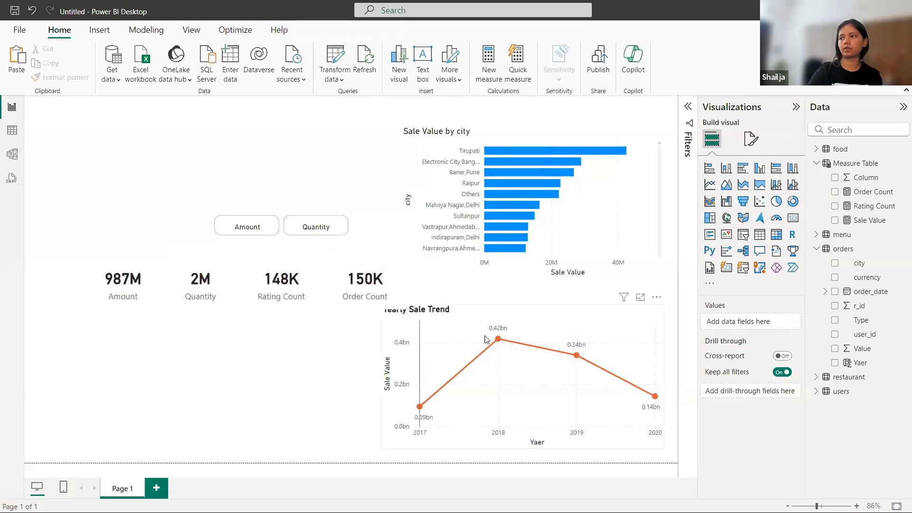
Step: Resize the Yearly Sale Trend line chart from its upper corner, making it narrower and taller beside the Order Count card
{"action": "left_click", "coordinate": [407, 315]}
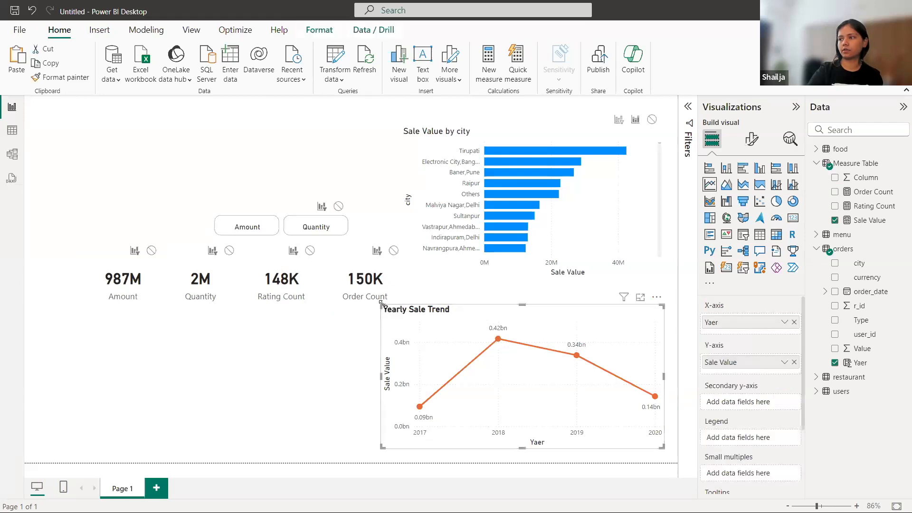
{"action": "mouse_move", "coordinate": [383, 306]}
{"action": "left_mouse_down"}
{"action": "mouse_move", "coordinate": [401, 291]}
{"action": "mouse_move", "coordinate": [395, 295]}
{"action": "left_mouse_up"}
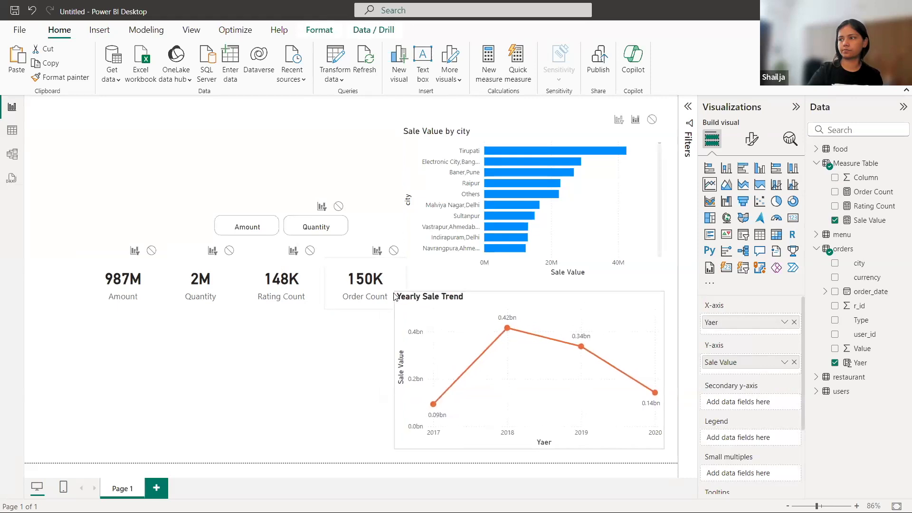
Step: Narrow the Order Count card from its right edge so it clears the Yearly Sale Trend chart
{"action": "left_click", "coordinate": [359, 363]}
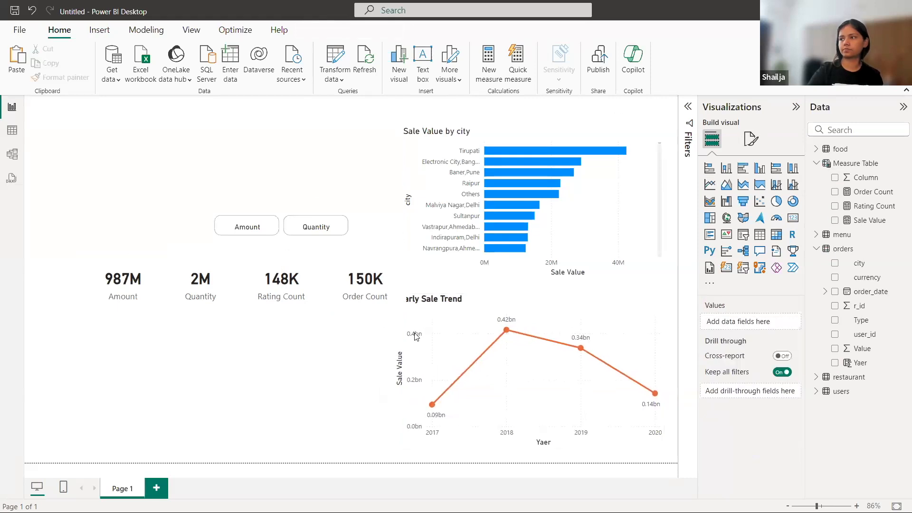
{"action": "left_click", "coordinate": [392, 285]}
{"action": "left_click_drag", "start_coordinate": [406, 308], "coordinate": [392, 306]}
{"action": "left_click", "coordinate": [370, 359]}
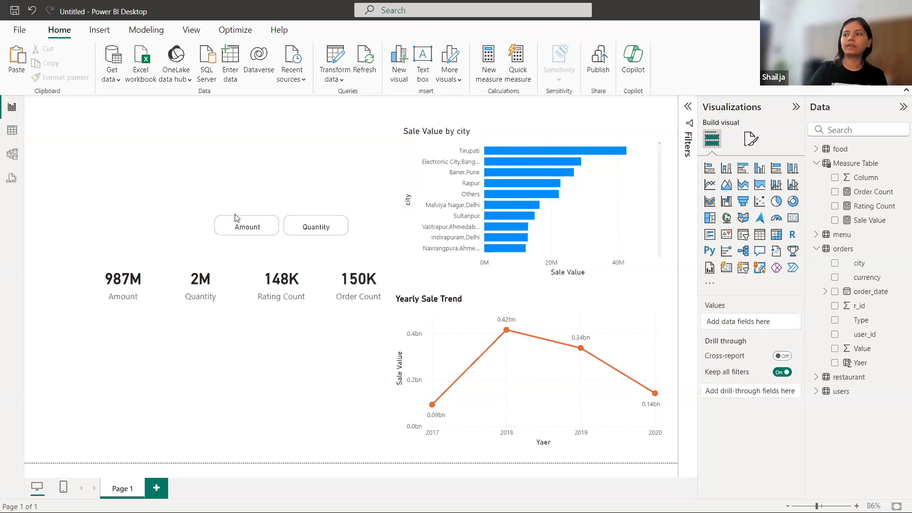
Step: Test the Amount and Quantity options of the Type slicer against the charts and cards, clearing each selection
{"action": "left_click", "coordinate": [246, 235]}
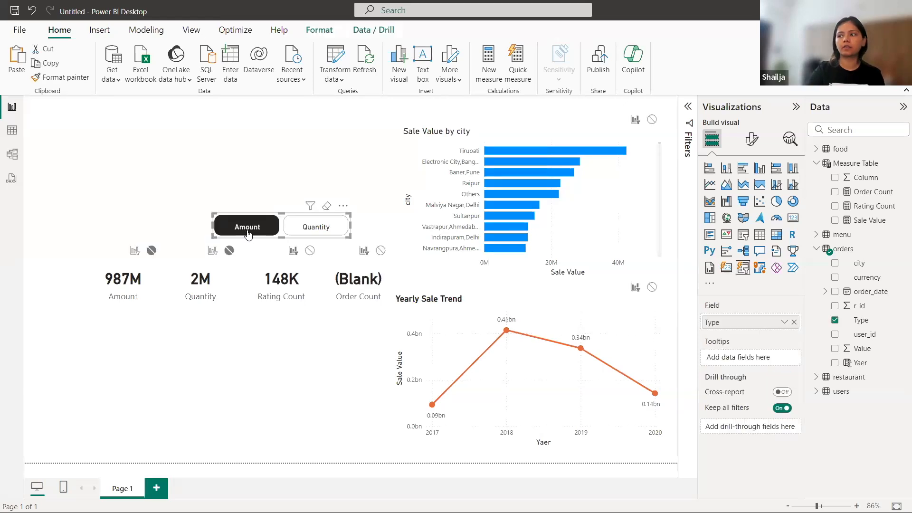
{"action": "left_click", "coordinate": [252, 236]}
{"action": "left_click", "coordinate": [315, 232]}
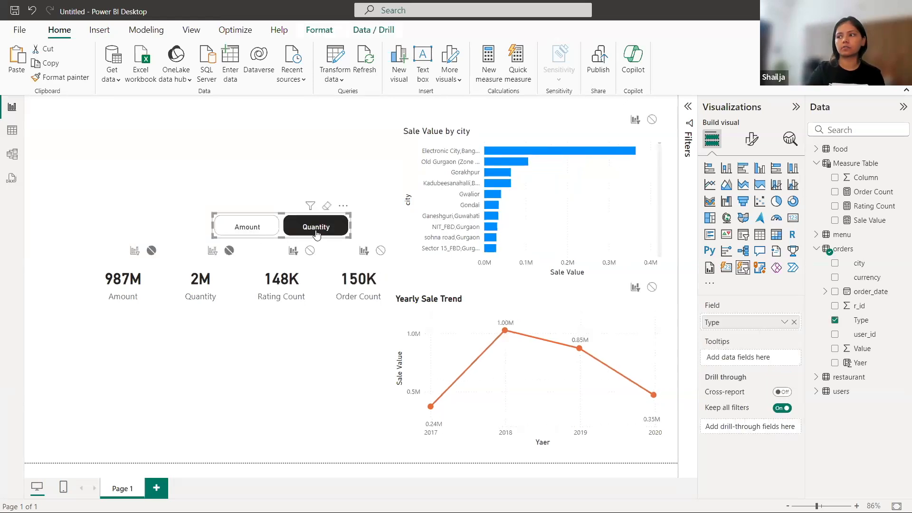
{"action": "left_click", "coordinate": [316, 232]}
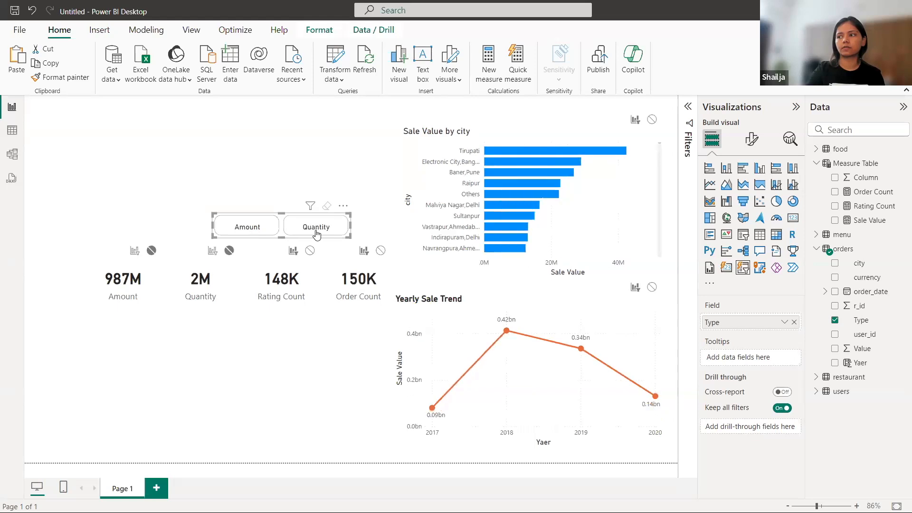
{"action": "left_click", "coordinate": [267, 232]}
{"action": "left_click", "coordinate": [268, 232]}
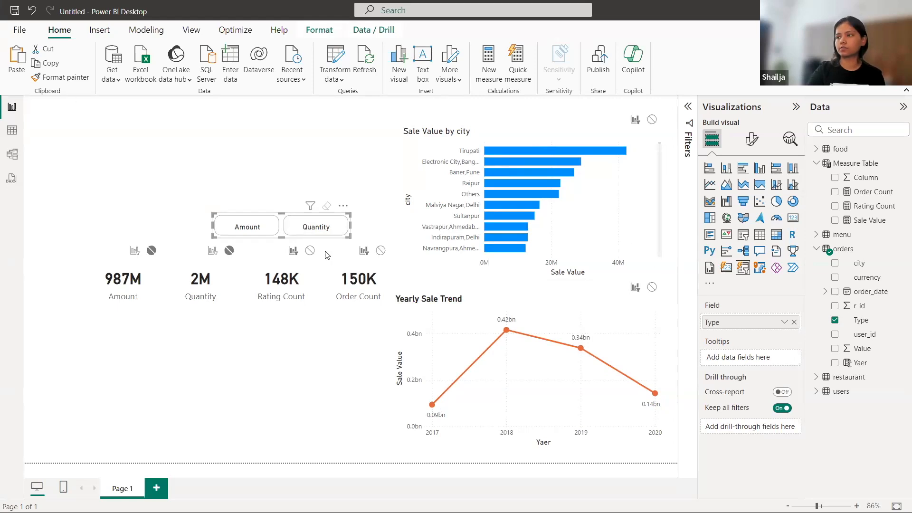
Step: Stop the Type slicer from filtering the Rating Count and Order Count cards by setting their interactions to None
{"action": "left_click", "coordinate": [309, 250]}
{"action": "left_click", "coordinate": [380, 250]}
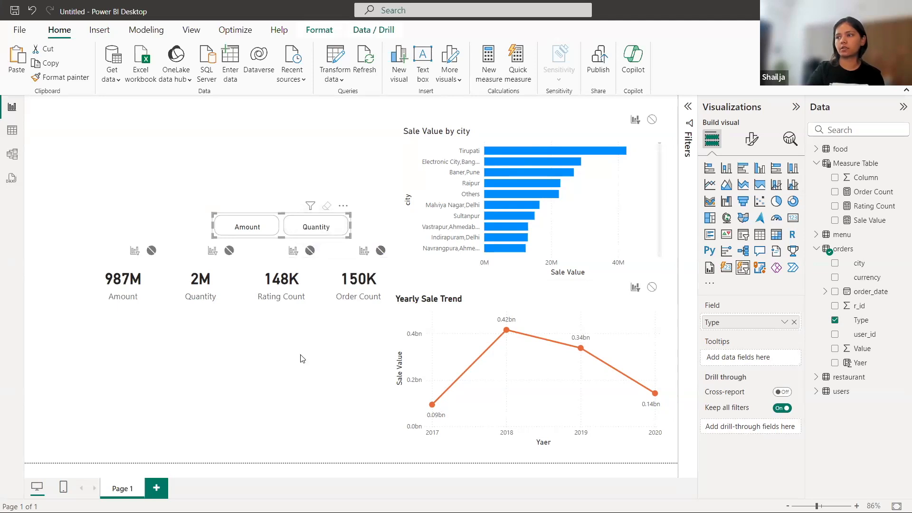
{"action": "left_click", "coordinate": [285, 327]}
Step: Check the visuals with the slicer on Quantity, and leave Amount selected
{"action": "left_click", "coordinate": [330, 235]}
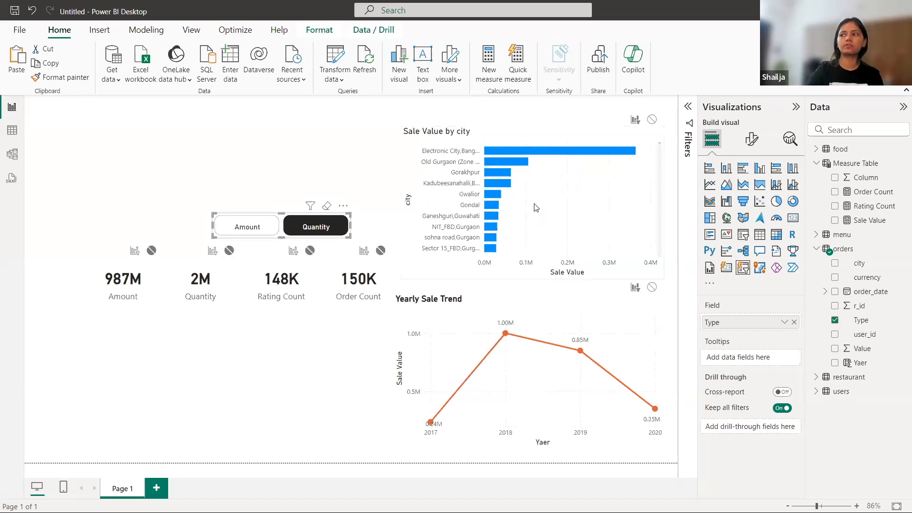
{"action": "left_click", "coordinate": [243, 233]}
{"action": "left_click", "coordinate": [294, 367]}
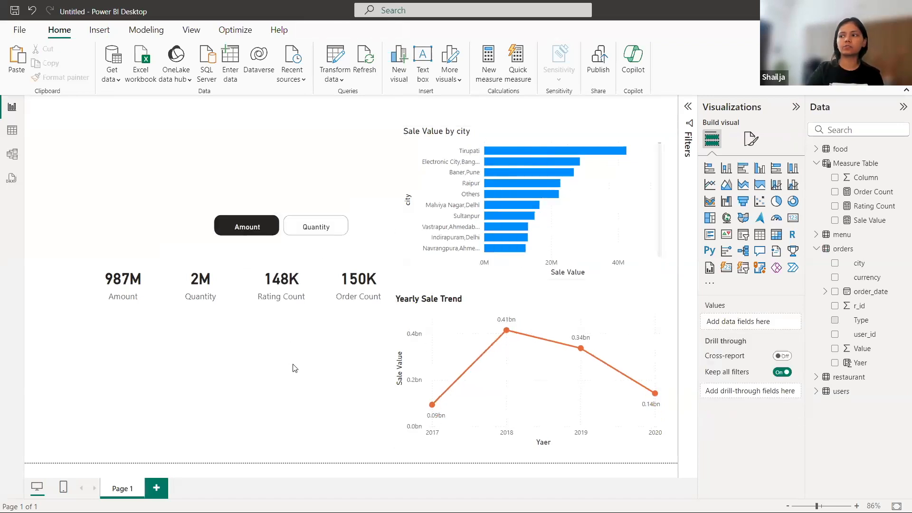
Step: Turn on Force selection in the Type slicer's selection settings
{"action": "left_click", "coordinate": [351, 219]}
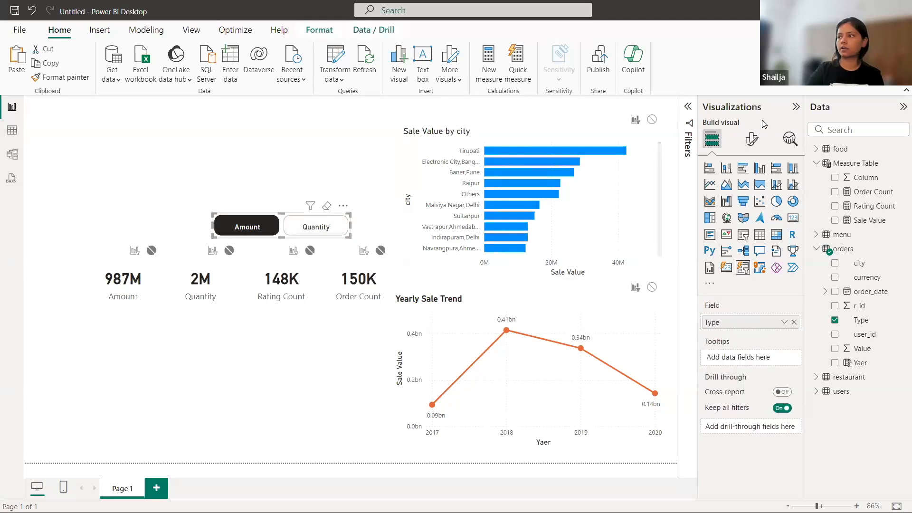
{"action": "left_click", "coordinate": [751, 138]}
{"action": "left_click", "coordinate": [715, 227]}
{"action": "left_click", "coordinate": [785, 283]}
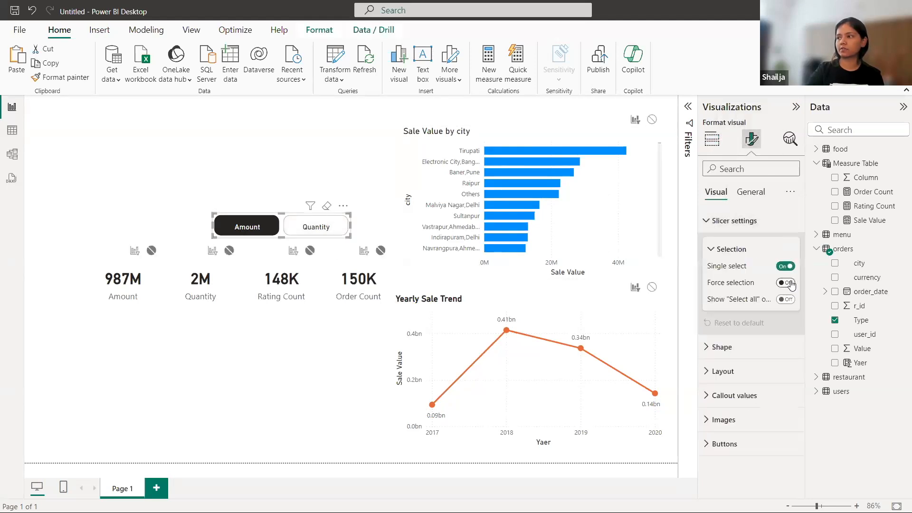
{"action": "left_click", "coordinate": [310, 358]}
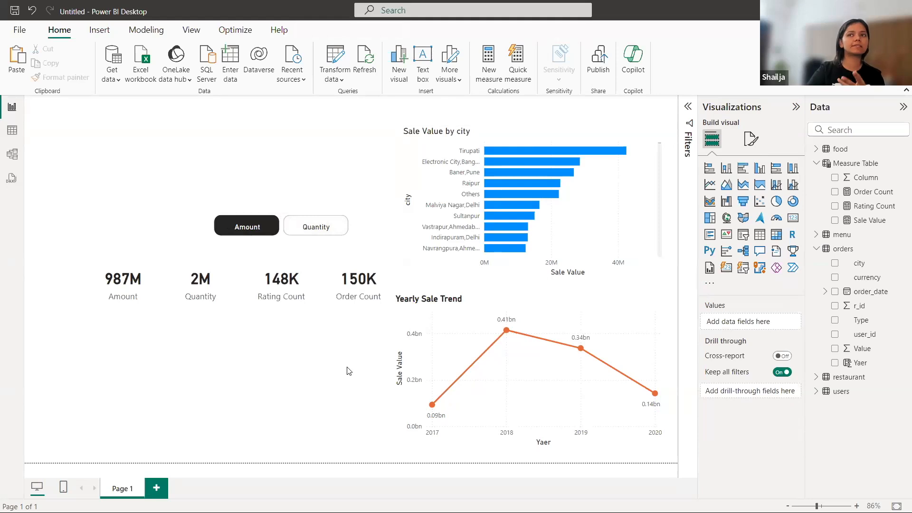
Step: Move the four KPI cards together slightly up and left, and narrow the Amount card from its left edge
{"action": "left_click_drag", "start_coordinate": [68, 247], "coordinate": [444, 382]}
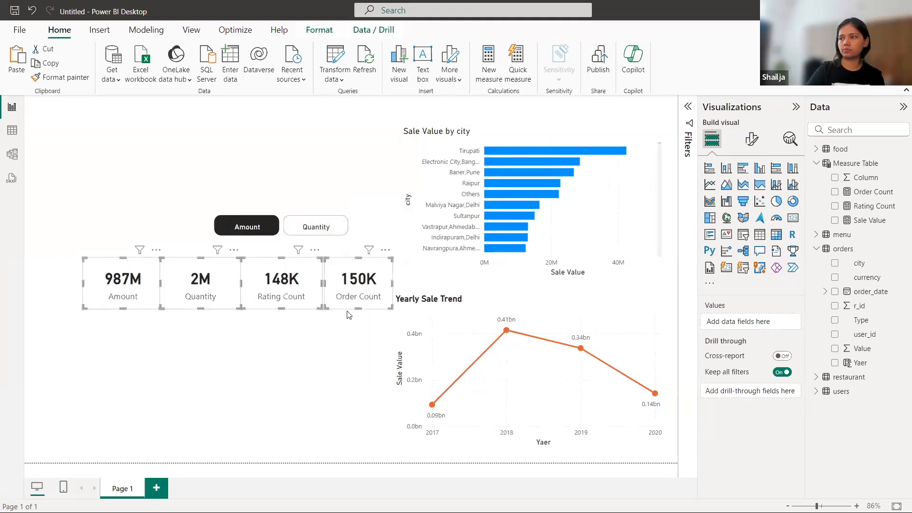
{"action": "left_click", "coordinate": [349, 314]}
{"action": "left_click_drag", "start_coordinate": [68, 235], "coordinate": [338, 300]}
{"action": "left_click", "coordinate": [340, 304]}
{"action": "left_click", "coordinate": [87, 300]}
{"action": "left_click_drag", "start_coordinate": [77, 307], "coordinate": [96, 308]}
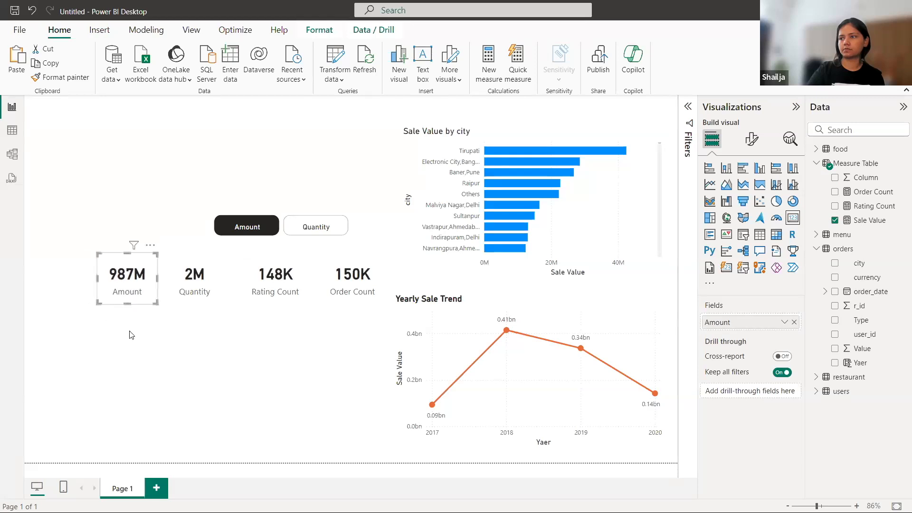
{"action": "left_click", "coordinate": [182, 357]}
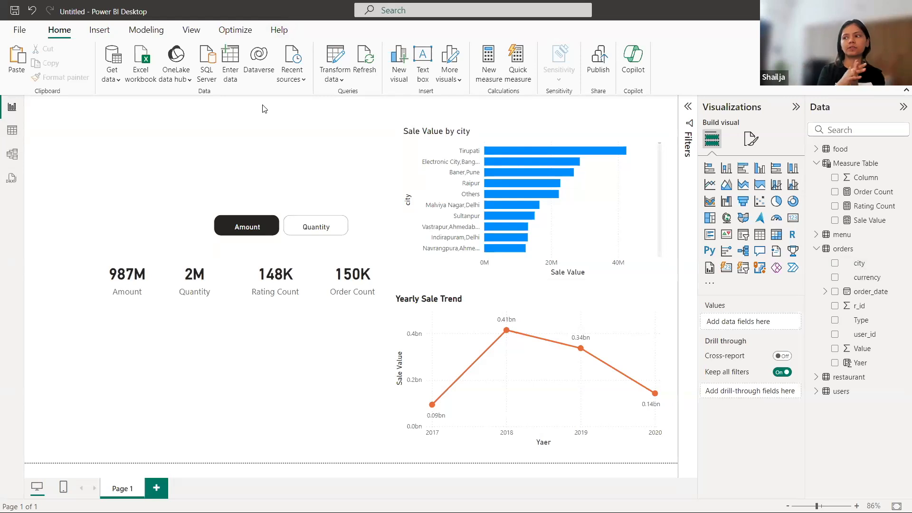
Step: Open the model view and collapse the Properties and Data panes to make room for the table diagram
{"action": "left_click", "coordinate": [12, 154]}
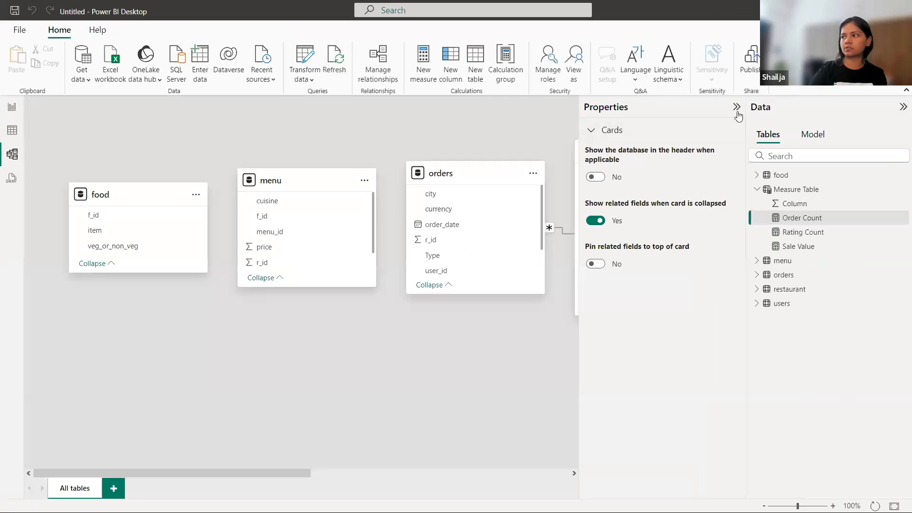
{"action": "left_click", "coordinate": [737, 108]}
{"action": "left_click", "coordinate": [902, 107]}
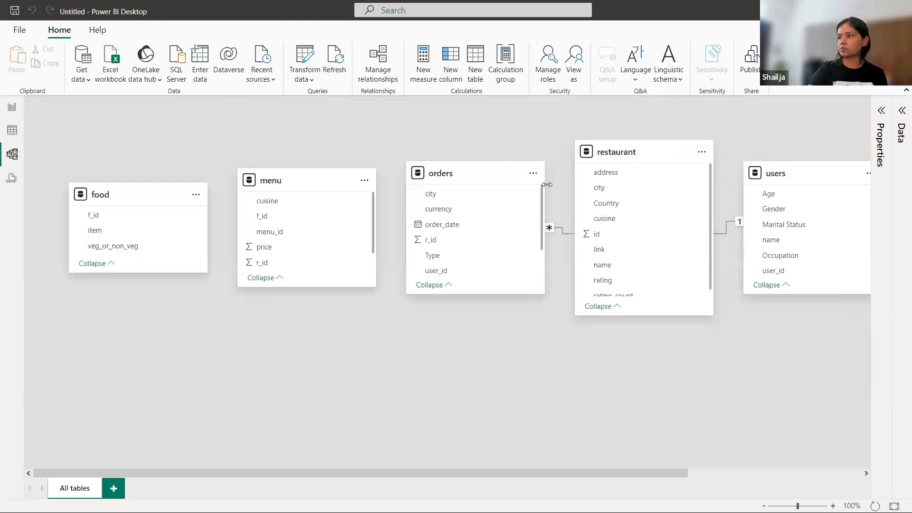
Step: Move the orders table below the other tables in the diagram and place the restaurant table above it
{"action": "left_click_drag", "start_coordinate": [463, 166], "coordinate": [446, 386]}
{"action": "left_click_drag", "start_coordinate": [606, 153], "coordinate": [452, 157]}
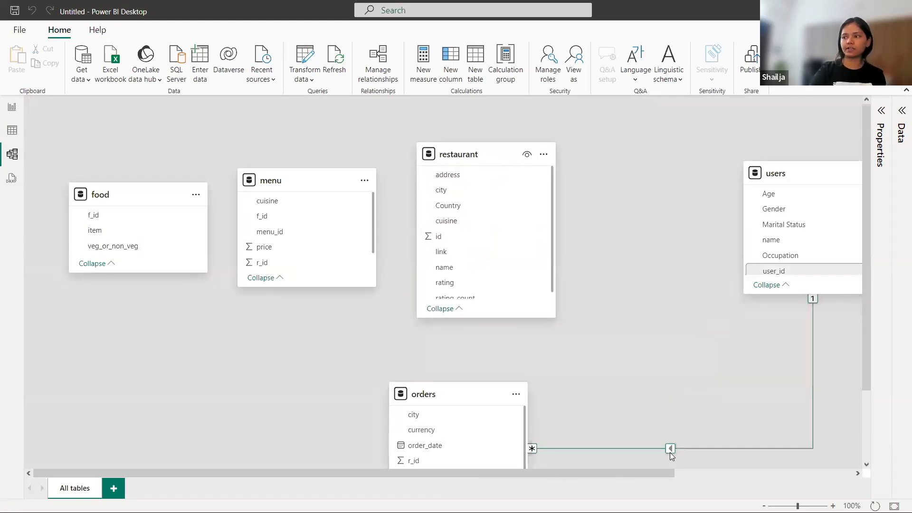
{"action": "scroll", "coordinate": [661, 417], "scroll_direction": "down", "scroll_amount": 2}
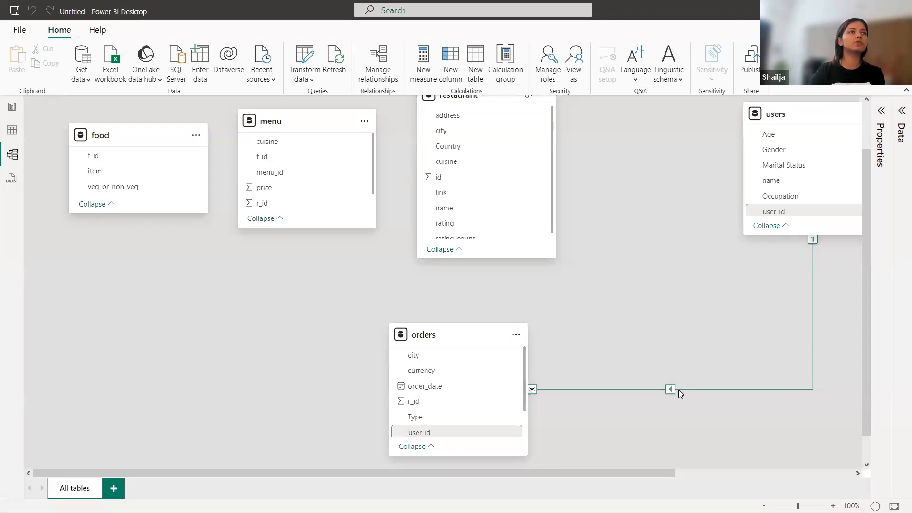
{"action": "scroll", "coordinate": [599, 267], "scroll_direction": "up", "scroll_amount": 2}
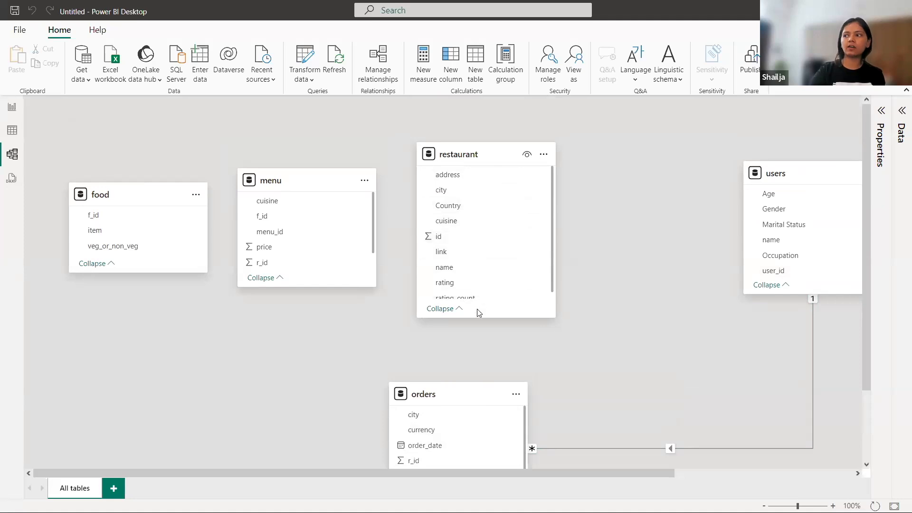
{"action": "scroll", "coordinate": [442, 304], "scroll_direction": "down", "scroll_amount": 2}
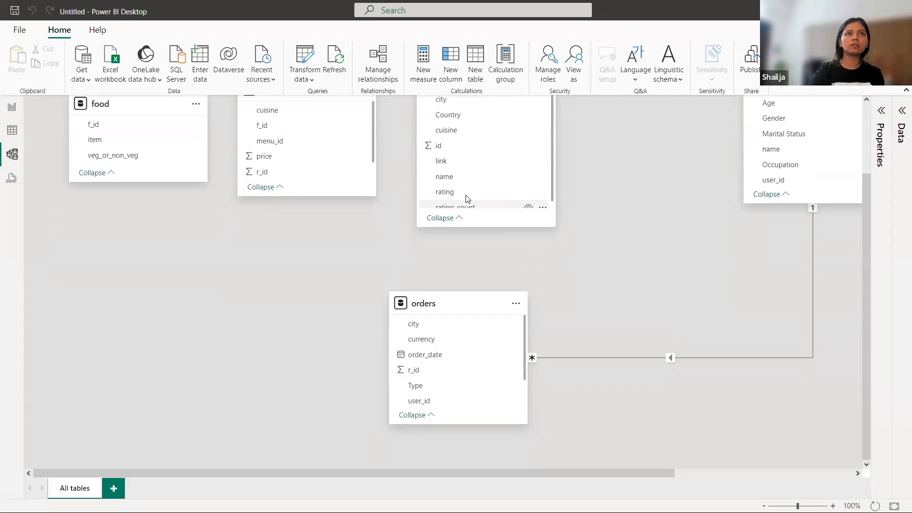
Step: Start a new relationship in Manage relationships from the orders table to the restaurant table
{"action": "left_click", "coordinate": [382, 69]}
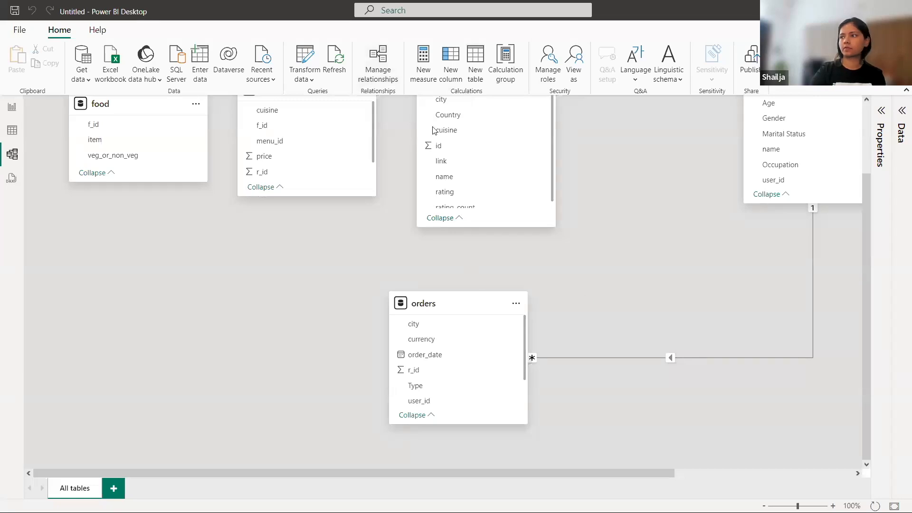
{"action": "left_click", "coordinate": [380, 71]}
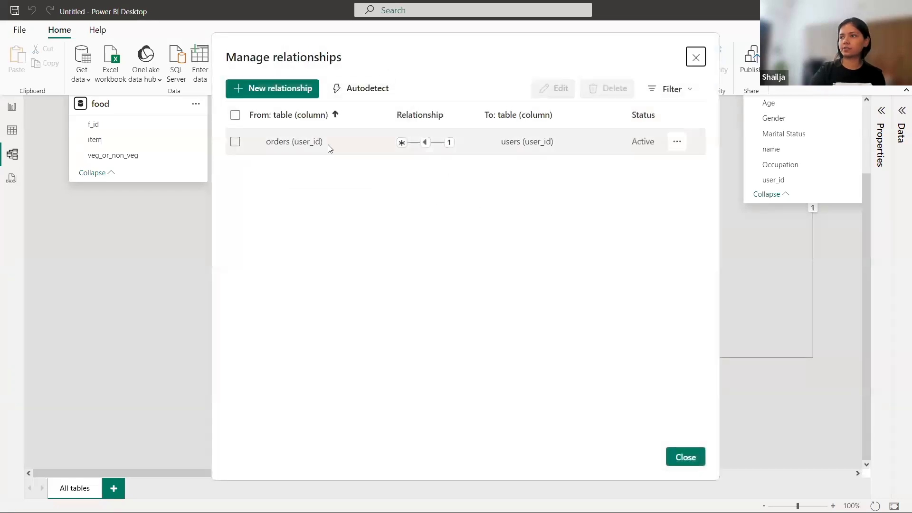
{"action": "left_click", "coordinate": [284, 90]}
{"action": "left_click", "coordinate": [339, 113]}
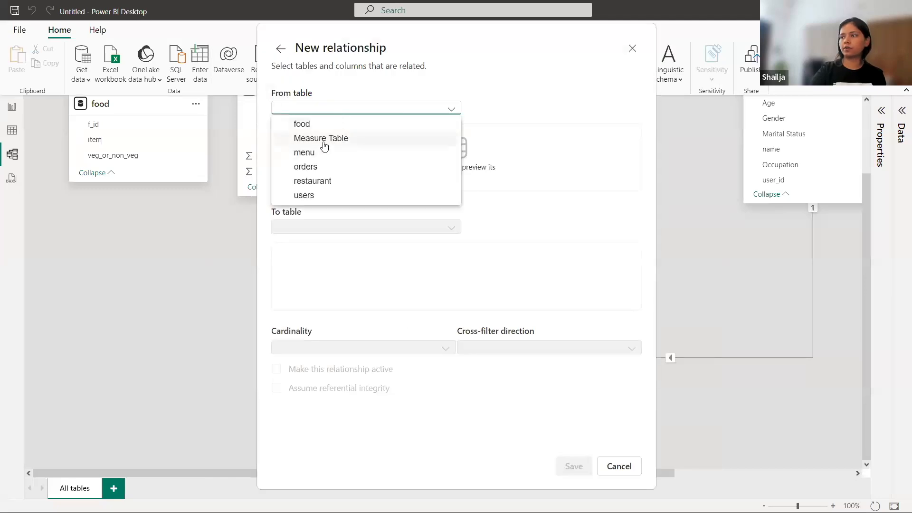
{"action": "left_click", "coordinate": [319, 167]}
{"action": "left_click", "coordinate": [334, 229]}
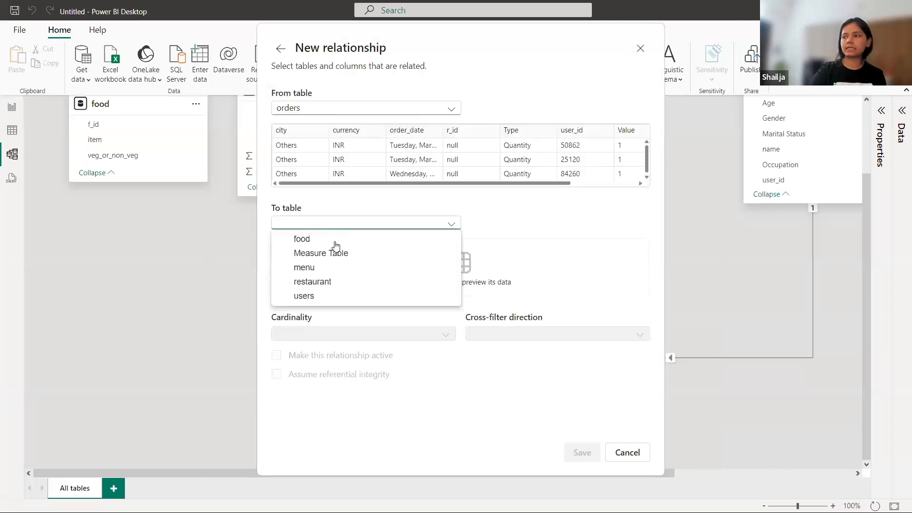
{"action": "left_click", "coordinate": [326, 280]}
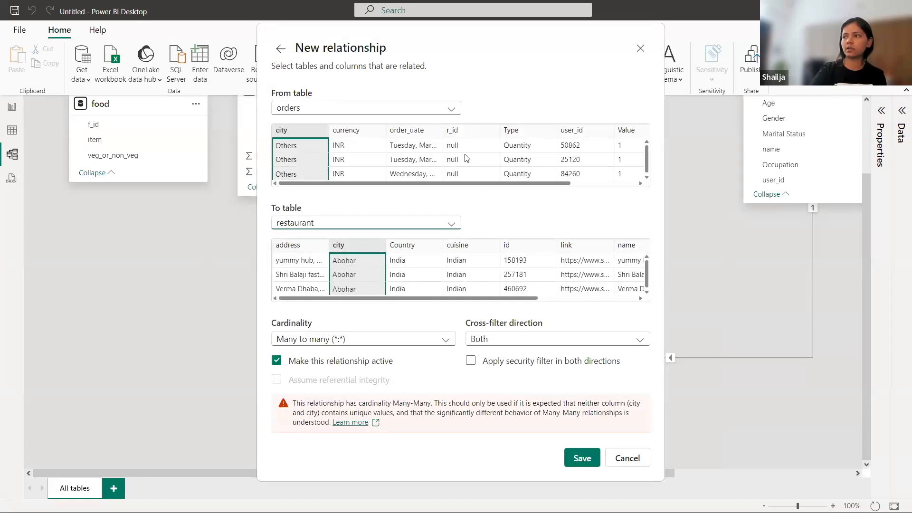
Step: Link r_id in orders to id in restaurant with cross-filter direction Both, and save the relationship
{"action": "left_click", "coordinate": [460, 137]}
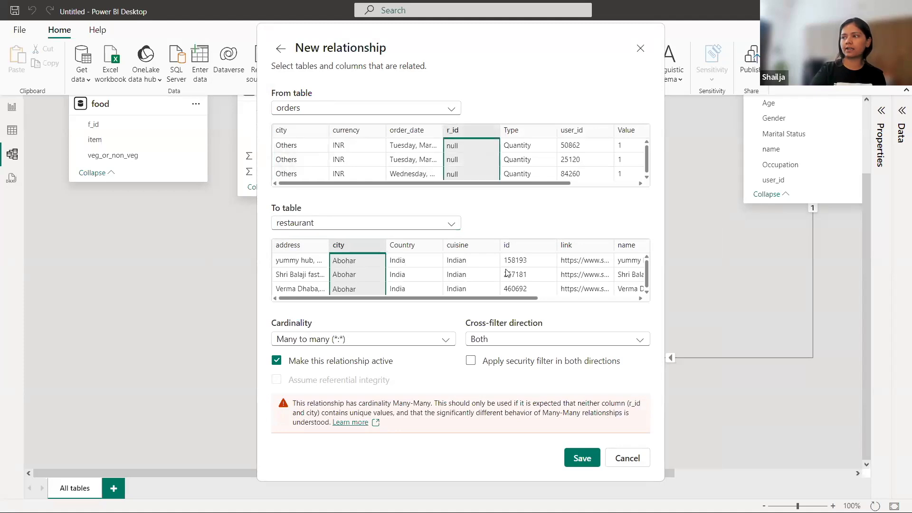
{"action": "left_click", "coordinate": [515, 244]}
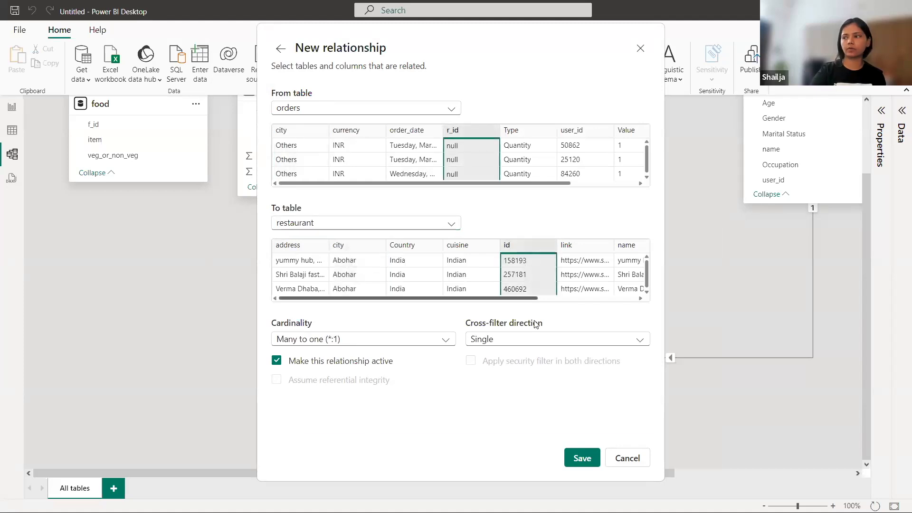
{"action": "left_click", "coordinate": [528, 340]}
{"action": "left_click", "coordinate": [515, 375]}
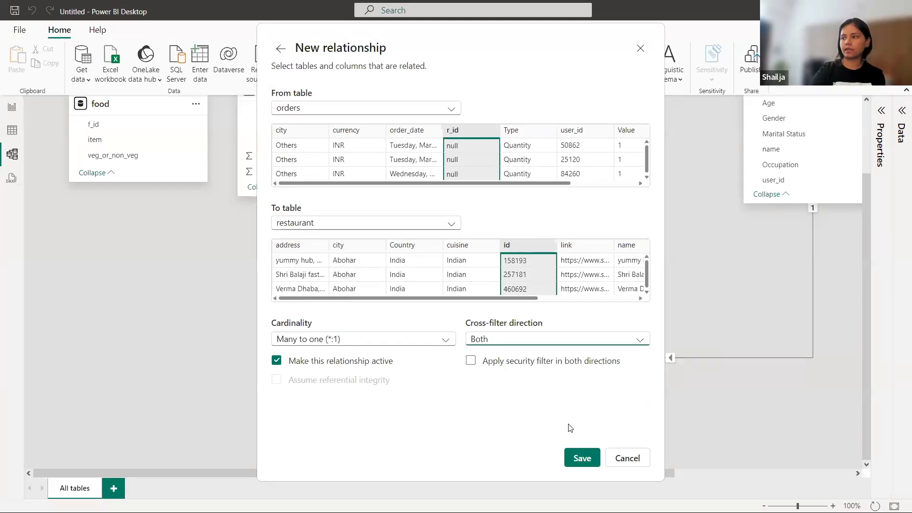
{"action": "left_click", "coordinate": [579, 458]}
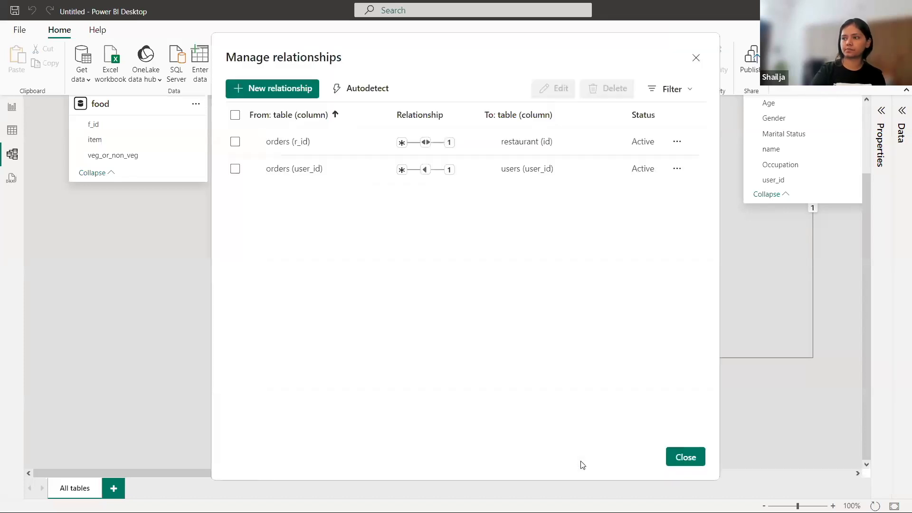
{"action": "left_click", "coordinate": [682, 460]}
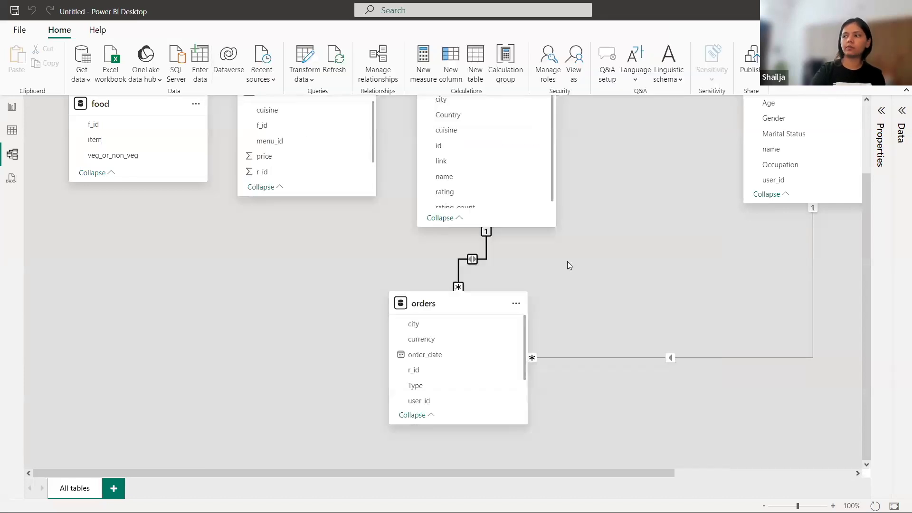
Step: Reposition the orders table, then relate r_id in menu to r_id in orders as many-to-many with cross-filter direction Both, and save
{"action": "scroll", "coordinate": [567, 261], "scroll_direction": "up", "scroll_amount": 1}
{"action": "left_click_drag", "start_coordinate": [494, 350], "coordinate": [517, 378]}
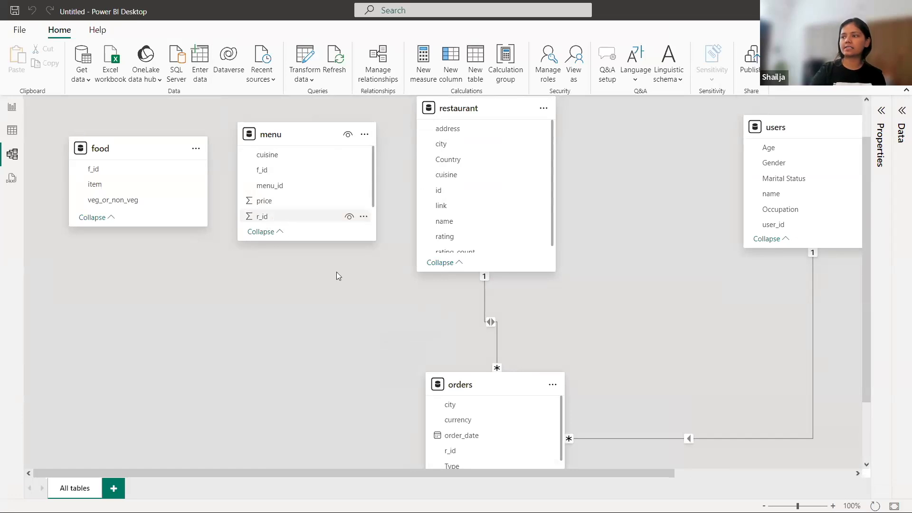
{"action": "left_click", "coordinate": [279, 220]}
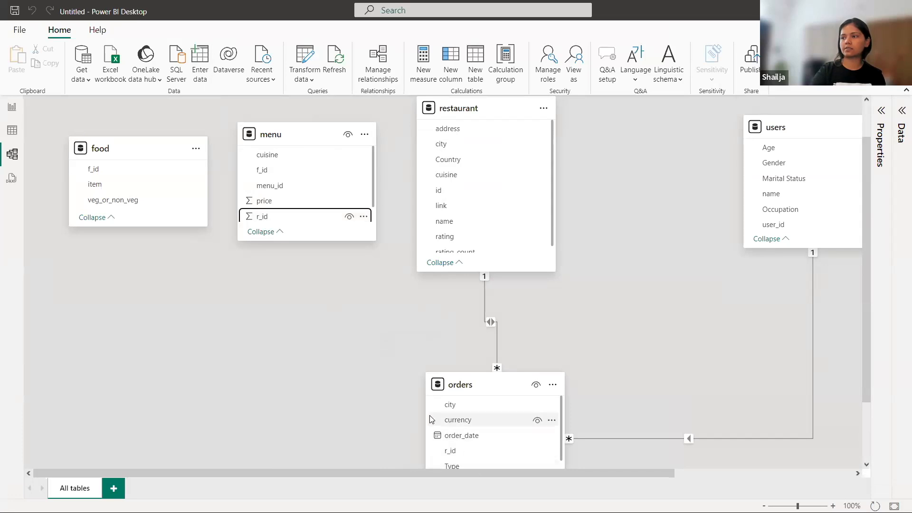
{"action": "scroll", "coordinate": [325, 374], "scroll_direction": "down", "scroll_amount": 2}
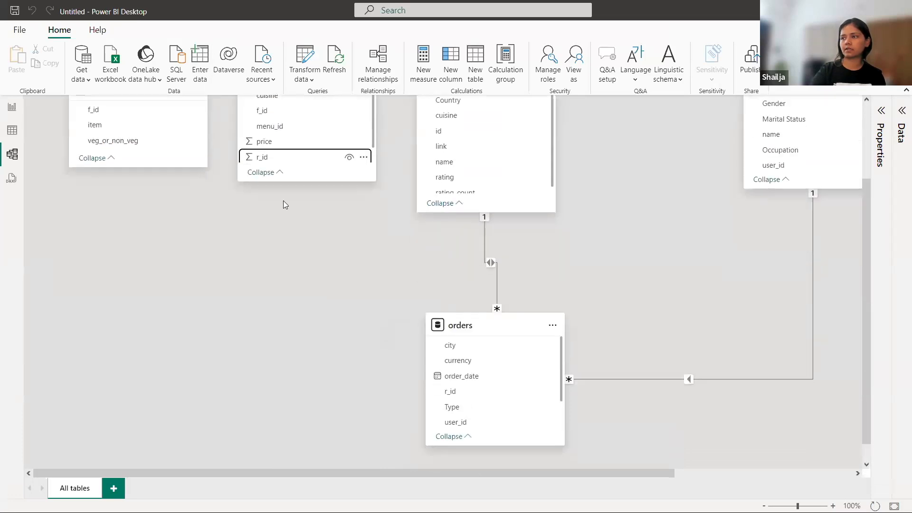
{"action": "left_click_drag", "start_coordinate": [304, 159], "coordinate": [457, 393]}
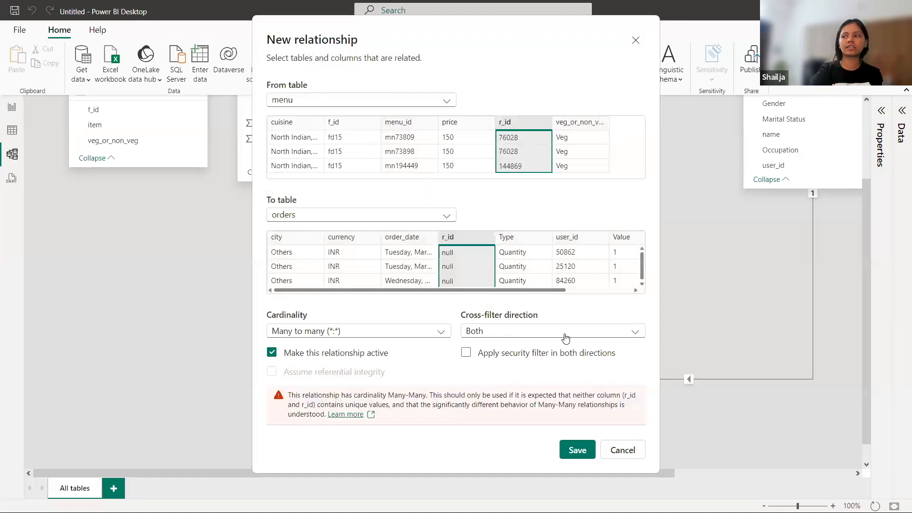
{"action": "left_click", "coordinate": [579, 449]}
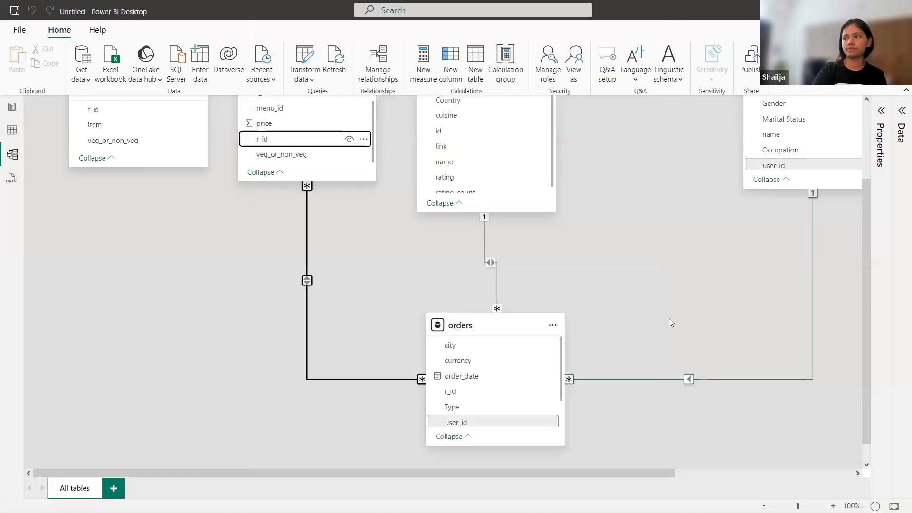
{"action": "scroll", "coordinate": [280, 281], "scroll_direction": "up", "scroll_amount": 3}
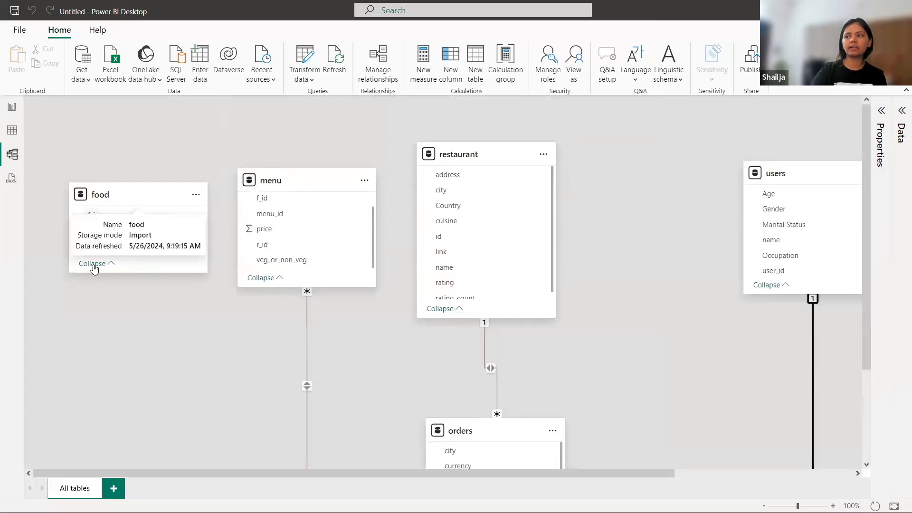
{"action": "scroll", "coordinate": [251, 367], "scroll_direction": "down", "scroll_amount": 2}
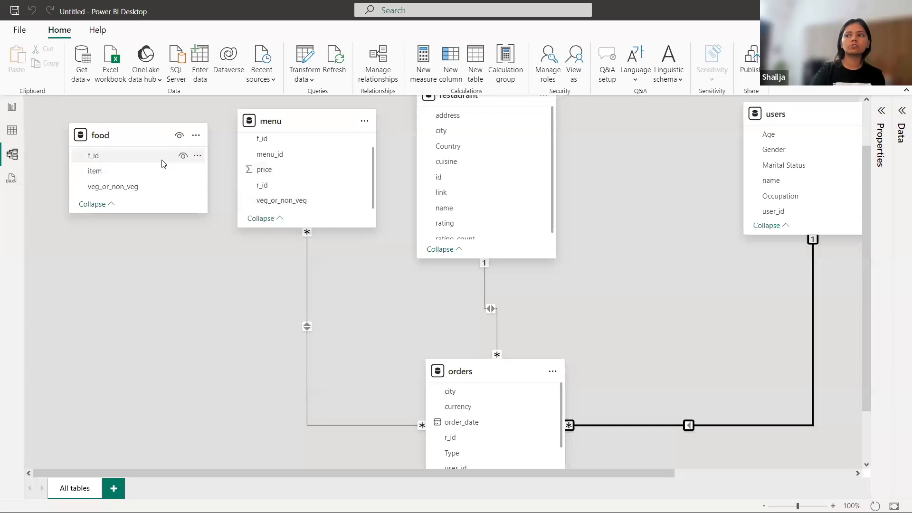
{"action": "left_click", "coordinate": [698, 262]}
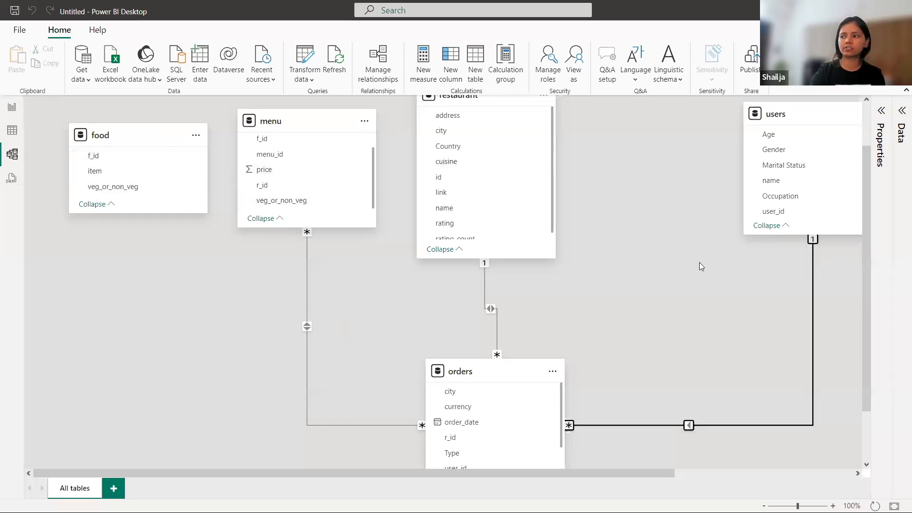
{"action": "scroll", "coordinate": [689, 262], "scroll_direction": "down", "scroll_amount": 1}
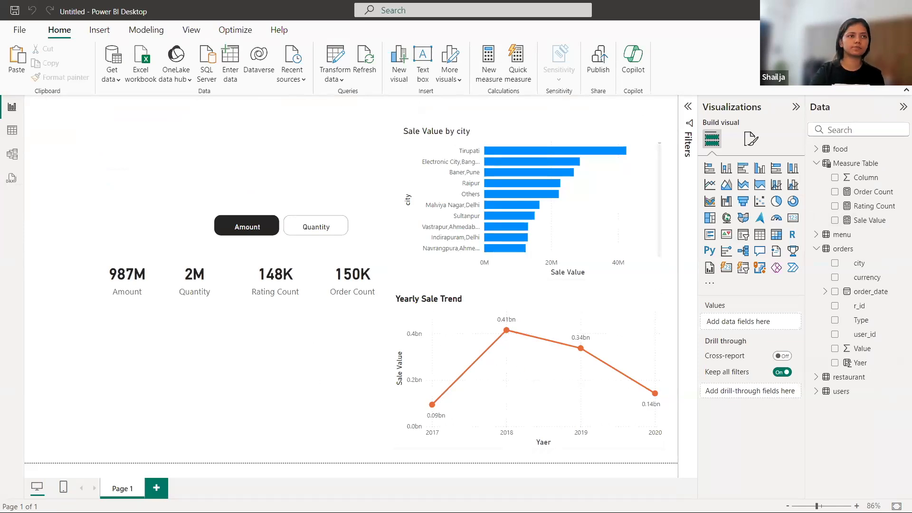
Step: Duplicate the Amount KPI card on the report page and place the copy below the original
{"action": "left_click", "coordinate": [148, 298]}
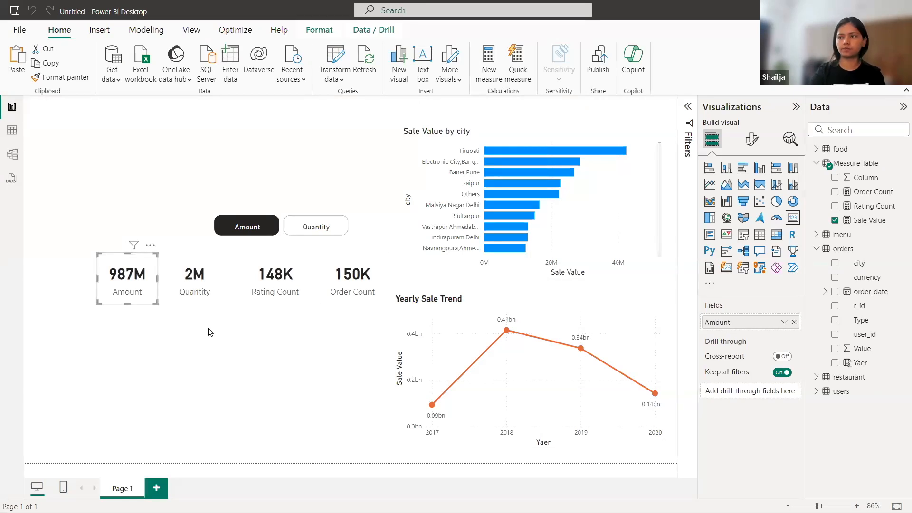
{"action": "key", "text": "ctrl+v"}
{"action": "left_click_drag", "start_coordinate": [154, 304], "coordinate": [153, 404]}
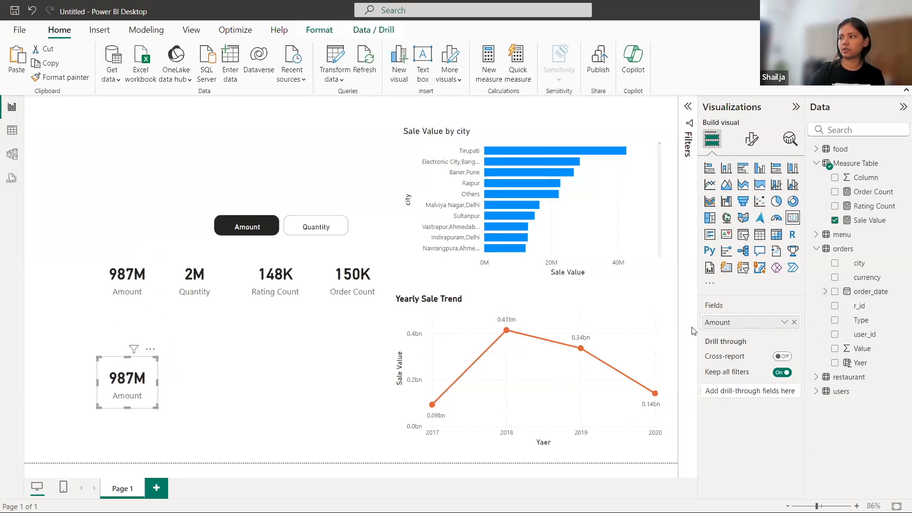
Step: Replace the copied card's field with the Sale Value measure and remove its Type filter
{"action": "left_click", "coordinate": [794, 325]}
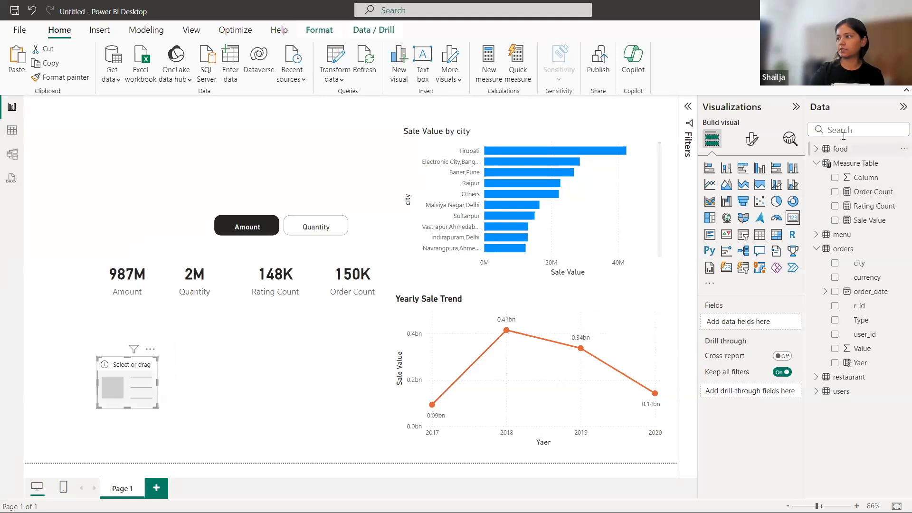
{"action": "left_click", "coordinate": [842, 131]}
{"action": "type", "text": "sal"}
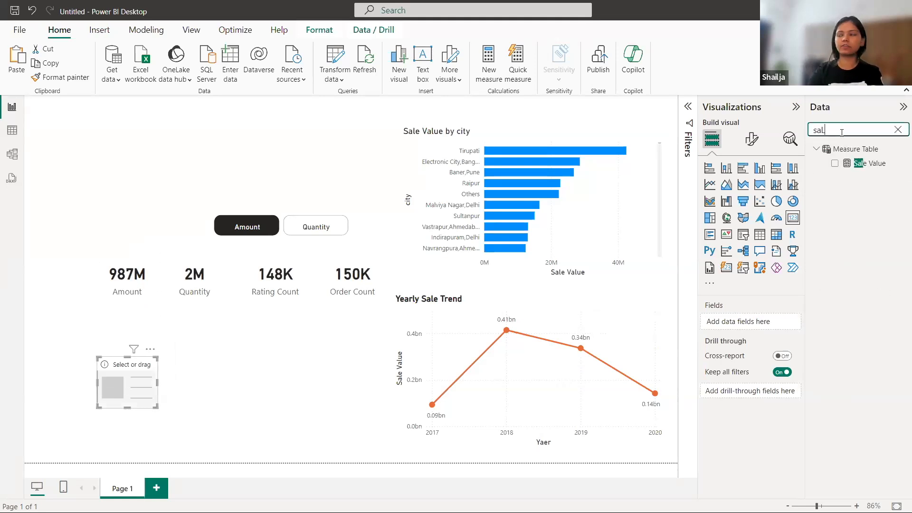
{"action": "left_click_drag", "start_coordinate": [868, 164], "coordinate": [765, 323]}
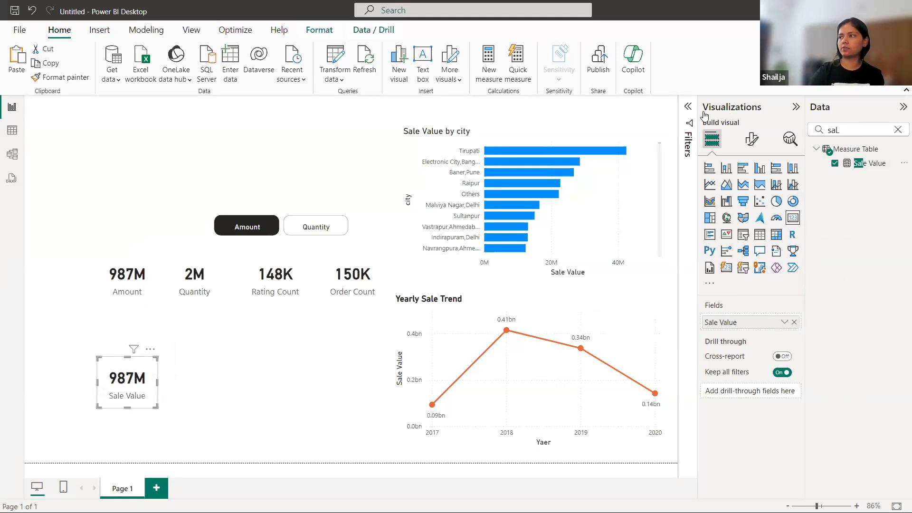
{"action": "left_click", "coordinate": [688, 107]}
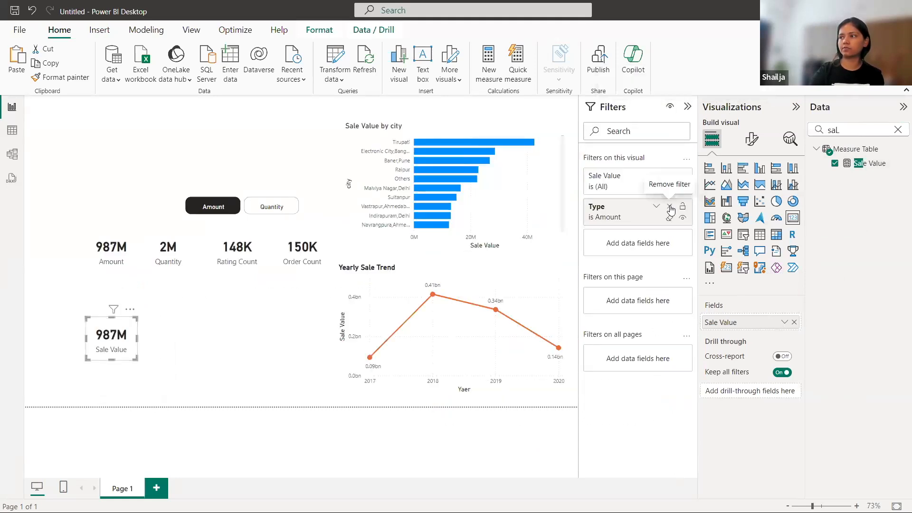
{"action": "left_click", "coordinate": [669, 208]}
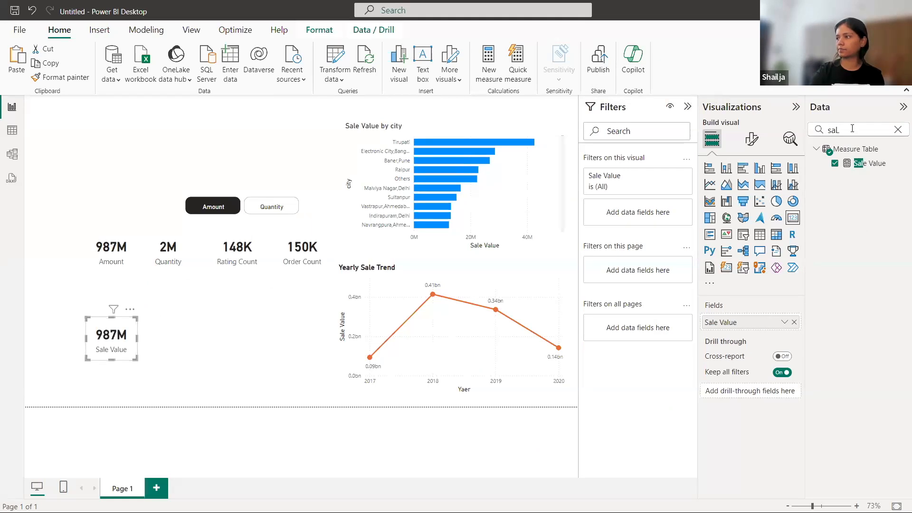
Step: Filter the new Sale Value card by the menu table's veg_or_non_veg field, keeping only Non-veg
{"action": "left_click_drag", "start_coordinate": [852, 128], "coordinate": [811, 131]}
{"action": "type", "text": "VEG"}
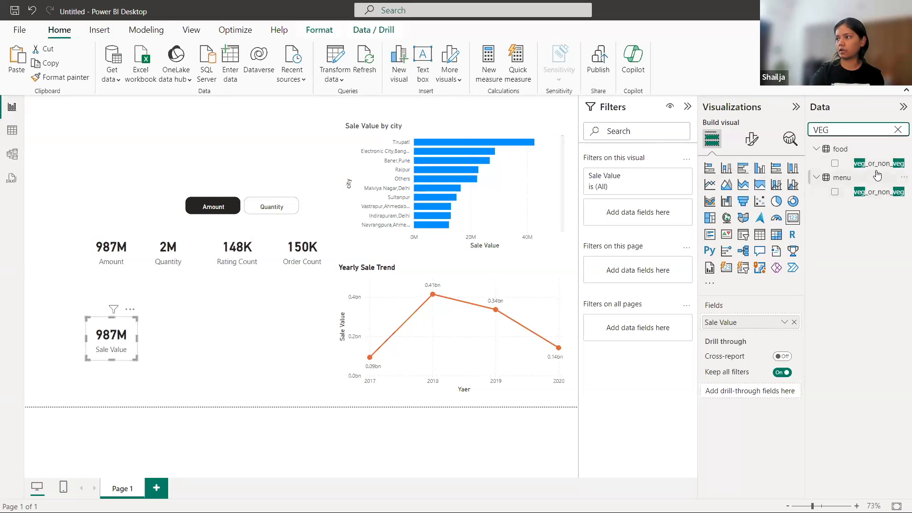
{"action": "left_click_drag", "start_coordinate": [881, 197], "coordinate": [620, 212]}
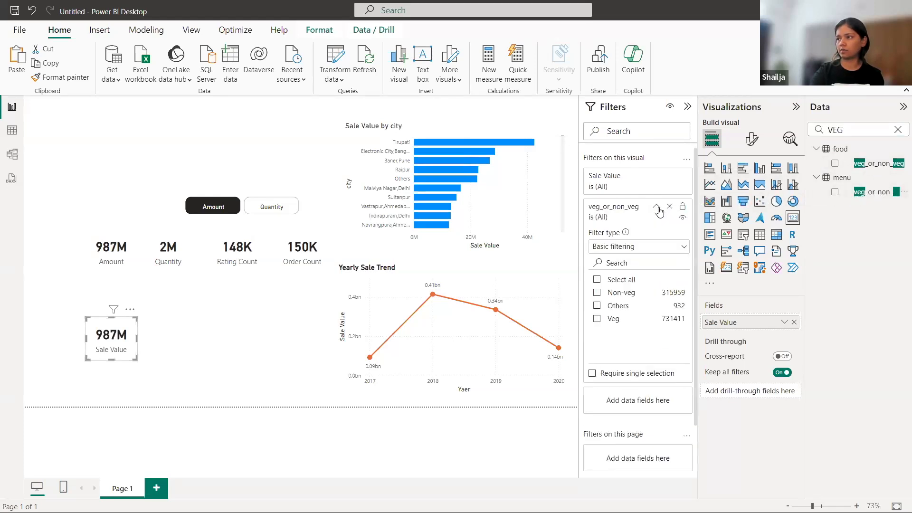
{"action": "left_click", "coordinate": [597, 318]}
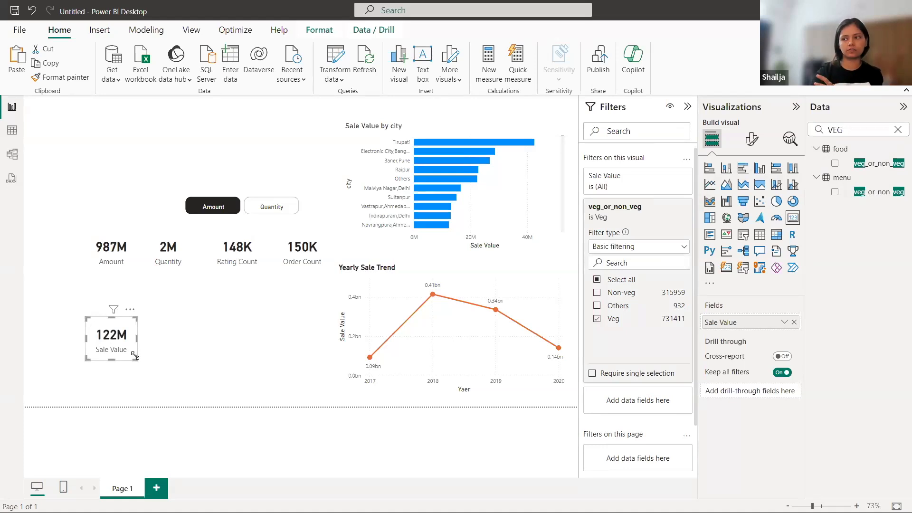
{"action": "left_click", "coordinate": [597, 319]}
{"action": "left_click", "coordinate": [597, 293]}
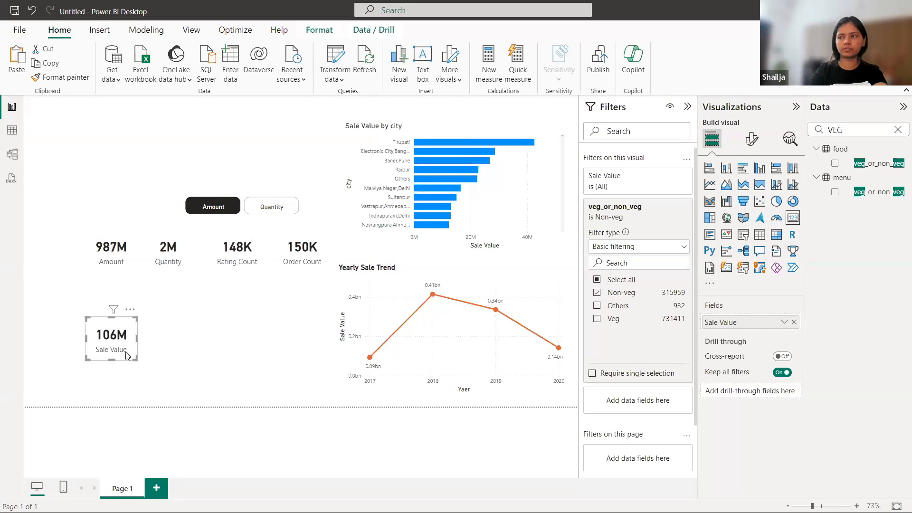
Step: Duplicate the Non-veg card, place the copy beside it, and filter the copy's veg_or_non_veg to Veg
{"action": "key", "text": "ctrl+c"}
{"action": "key", "text": "ctrl+v"}
{"action": "left_click_drag", "start_coordinate": [128, 356], "coordinate": [202, 357]}
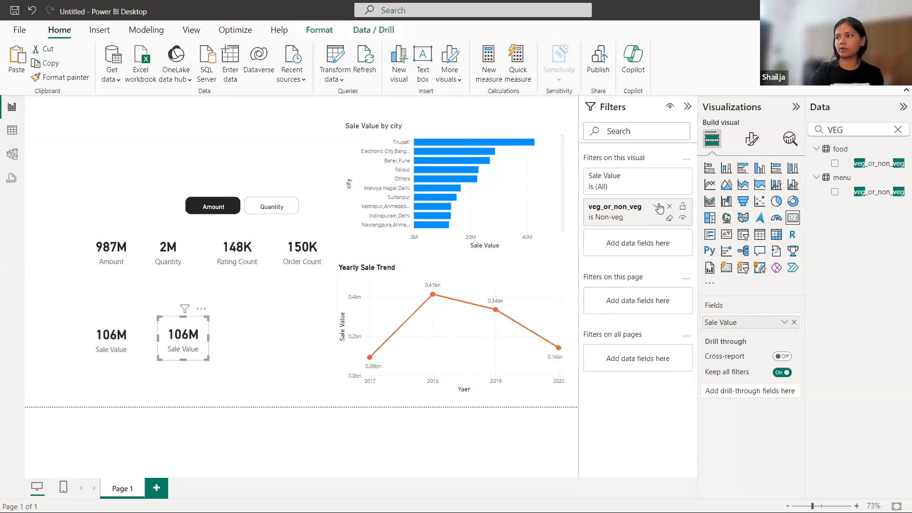
{"action": "left_click", "coordinate": [657, 207]}
{"action": "left_click", "coordinate": [596, 293]}
{"action": "left_click", "coordinate": [597, 319]}
{"action": "left_click", "coordinate": [221, 374]}
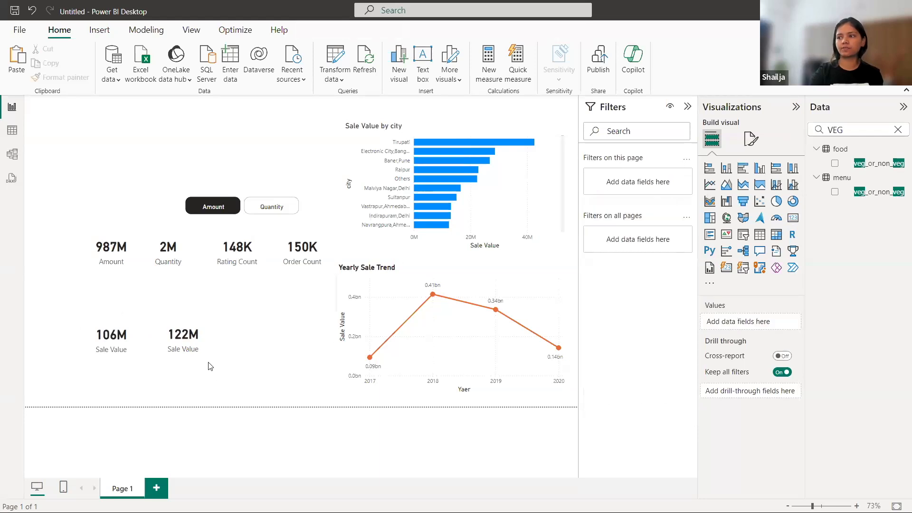
Step: Duplicate the Veg card, place the copy beside it, and filter the copy's veg_or_non_veg to Others
{"action": "left_click", "coordinate": [204, 357]}
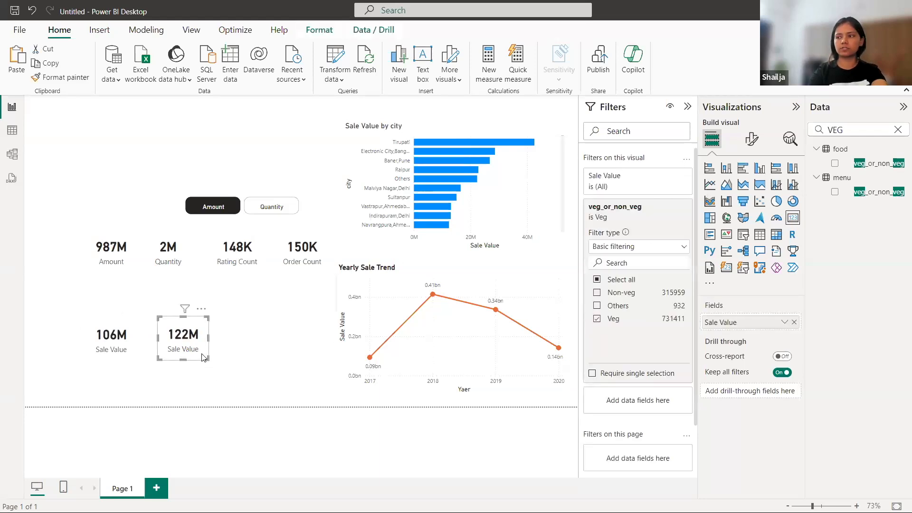
{"action": "key", "text": "ctrl+c"}
{"action": "key", "text": "ctrl+v"}
{"action": "left_click_drag", "start_coordinate": [203, 357], "coordinate": [277, 354]}
{"action": "left_click", "coordinate": [653, 218]}
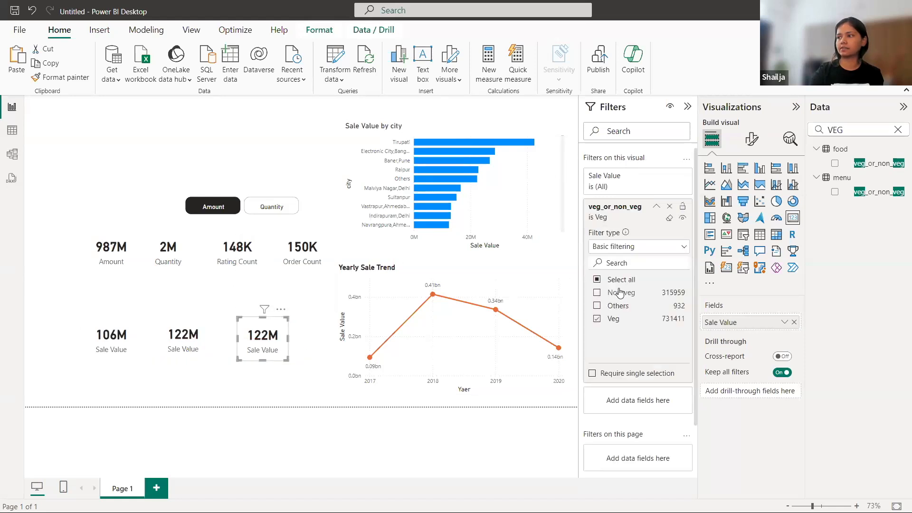
{"action": "left_click", "coordinate": [597, 306]}
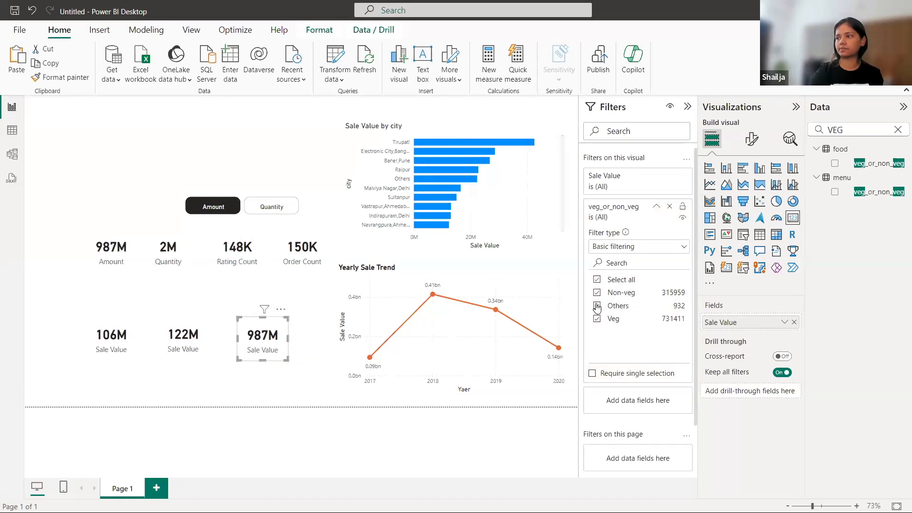
{"action": "left_click", "coordinate": [597, 319]}
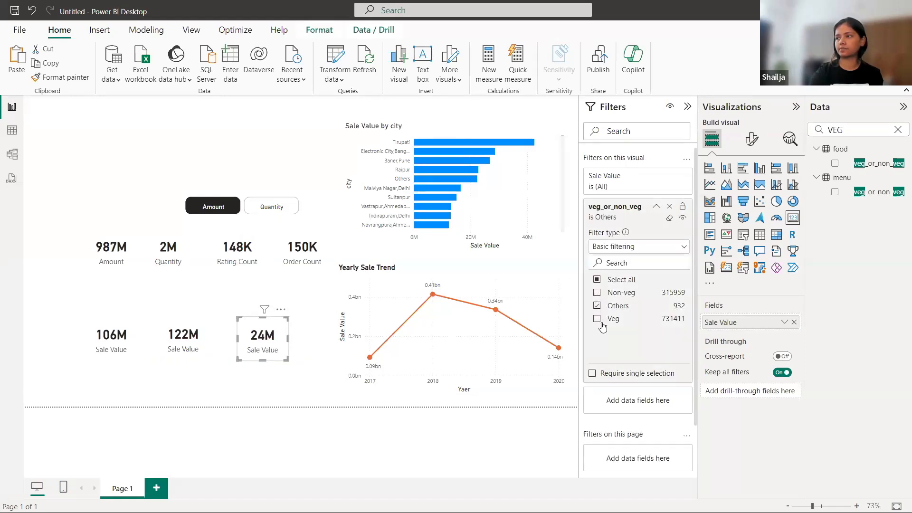
{"action": "left_click", "coordinate": [656, 206]}
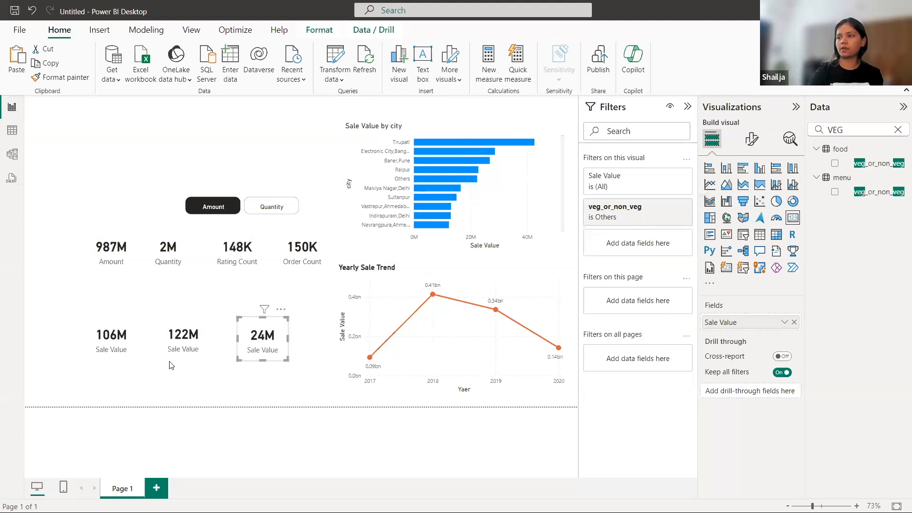
{"action": "left_click", "coordinate": [119, 351]}
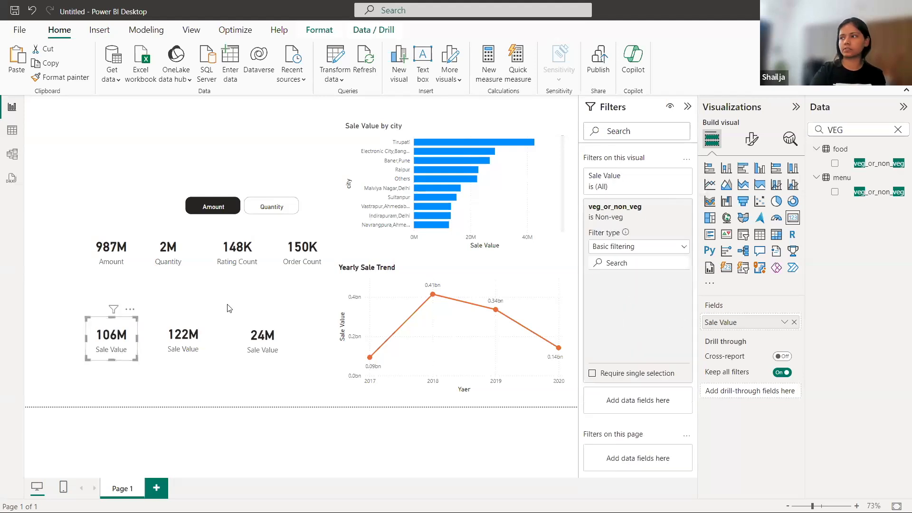
{"action": "left_click", "coordinate": [182, 348]}
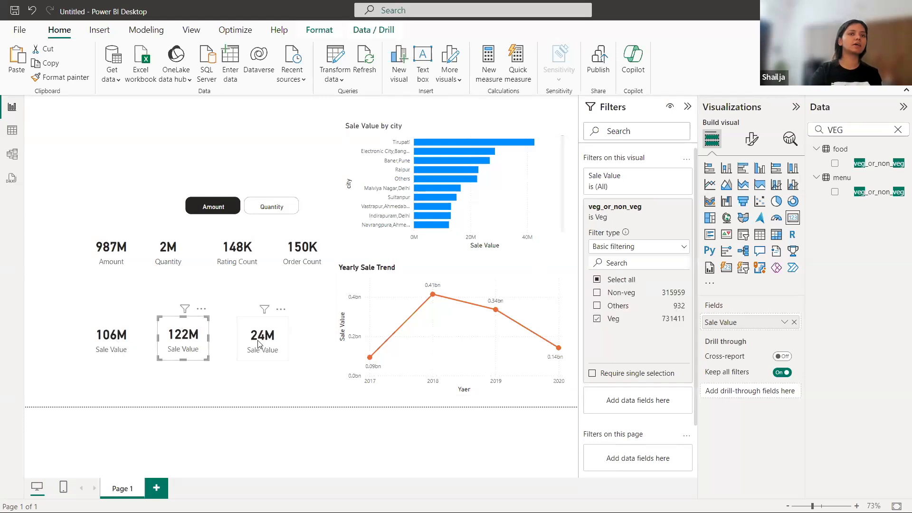
{"action": "left_click", "coordinate": [259, 343]}
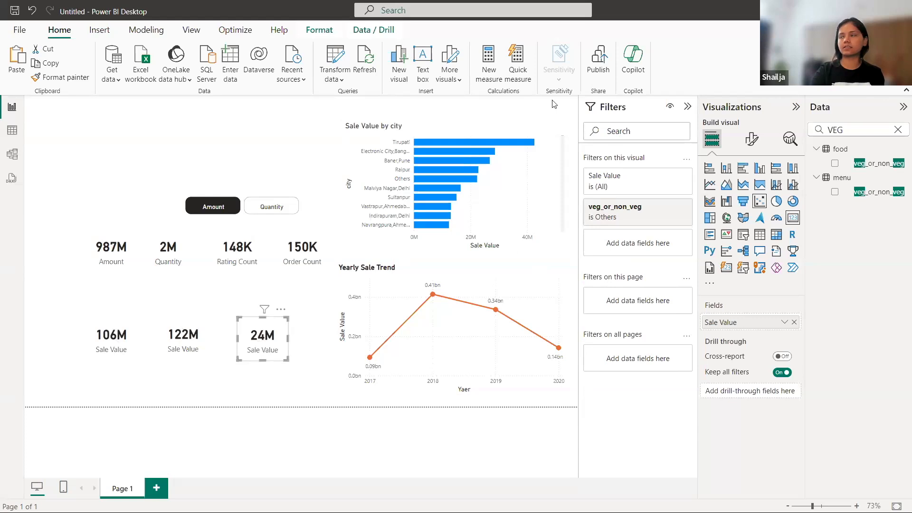
Step: Hide the category label on the Non-veg card and turn on its title
{"action": "left_click", "coordinate": [119, 355]}
{"action": "left_click", "coordinate": [749, 140]}
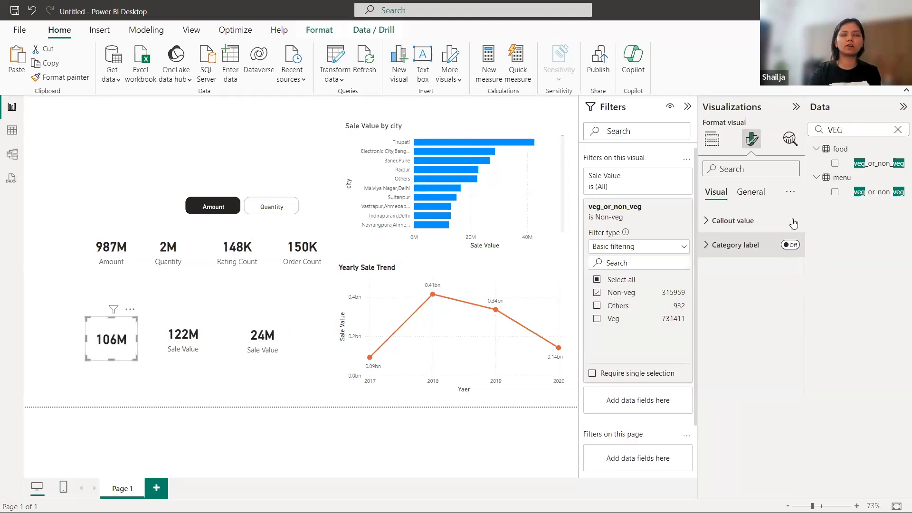
{"action": "left_click", "coordinate": [750, 191]}
{"action": "left_click", "coordinate": [790, 244]}
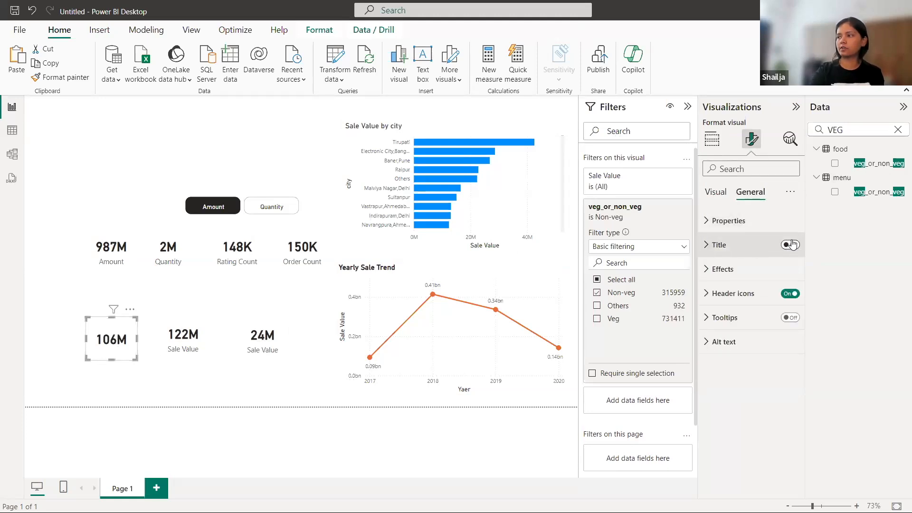
{"action": "left_click", "coordinate": [708, 249]}
{"action": "left_click", "coordinate": [723, 303]}
{"action": "type", "text": "nON- vEG sALES"}
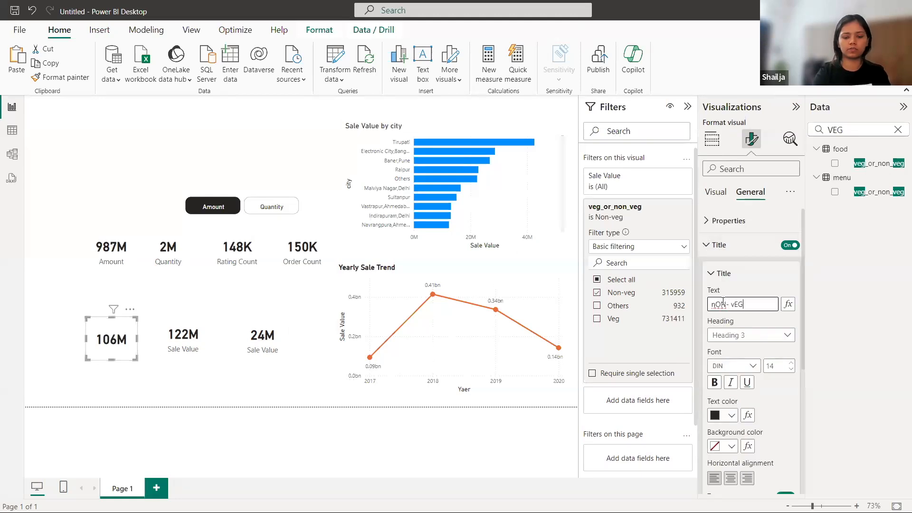
{"action": "key", "text": "BackSpace"}
{"action": "key", "text": "BackSpace"}
{"action": "key", "text": "BackSpace"}
{"action": "key", "text": "BackSpace"}
{"action": "key", "text": "BackSpace"}
{"action": "key", "text": "BackSpace"}
{"action": "key", "text": "BackSpace"}
{"action": "key", "text": "BackSpace"}
{"action": "key", "text": "BackSpace"}
{"action": "key", "text": "BackSpace"}
{"action": "key", "text": "BackSpace"}
{"action": "key", "text": "BackSpace"}
{"action": "key", "text": "BackSpace"}
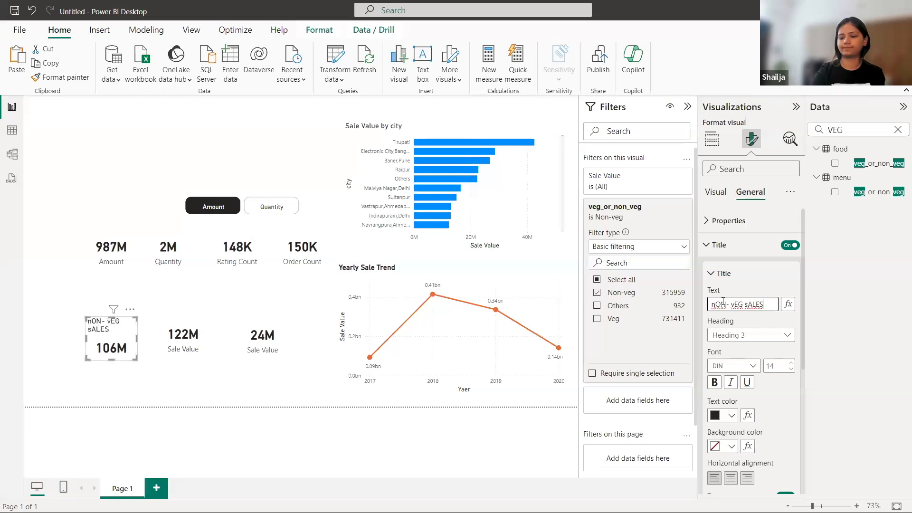
Step: Set the Non-veg card's title text to Non-Veg Sales and make it bold
{"action": "type", "text": "Non"}
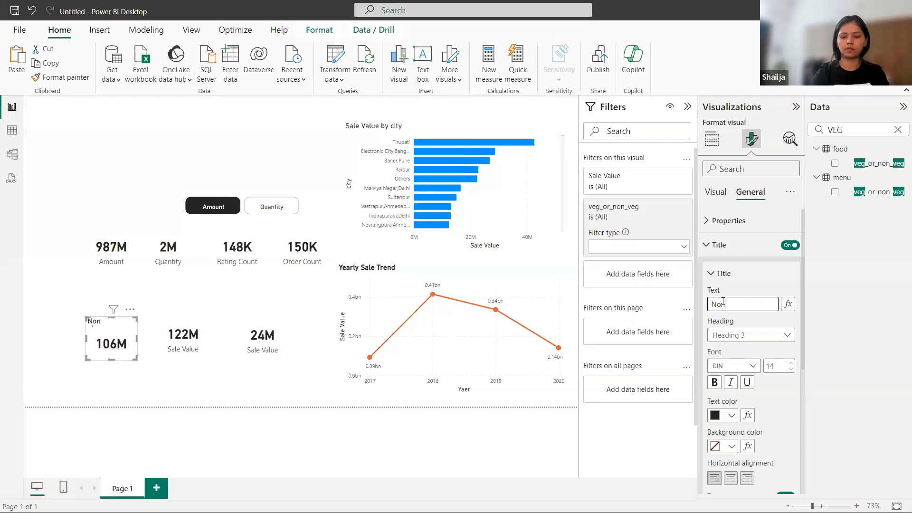
{"action": "type", "text": "- veg Sales"}
{"action": "key", "text": "ctrl+a"}
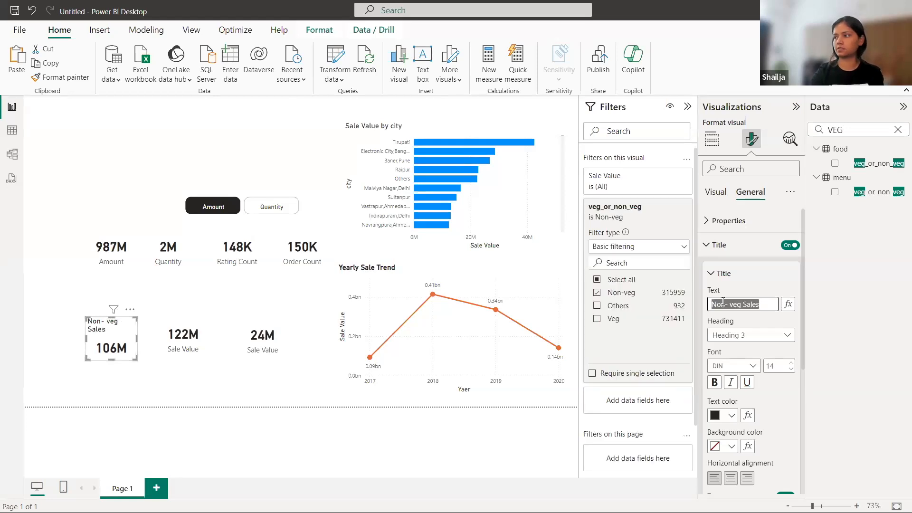
{"action": "left_click", "coordinate": [732, 305]}
{"action": "key", "text": "BackSpace"}
{"action": "key", "text": "BackSpace"}
{"action": "type", "text": "V"}
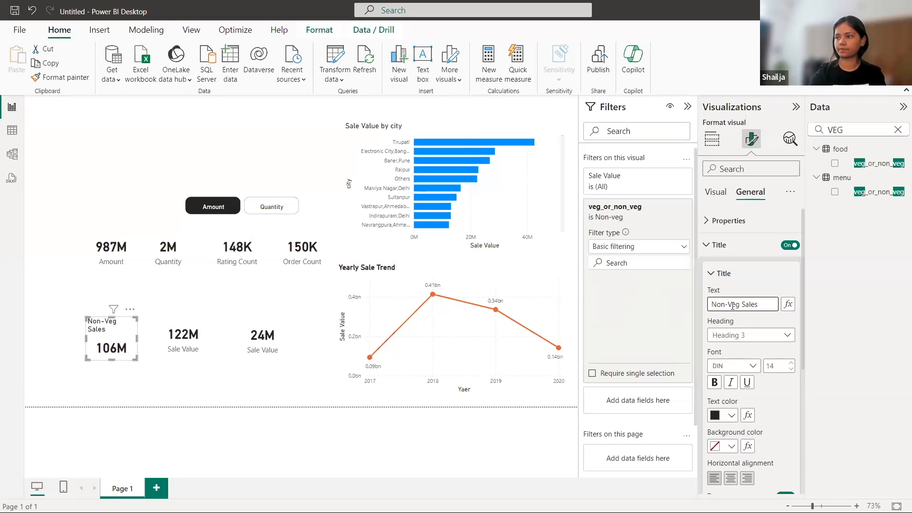
{"action": "key", "text": "ctrl+a"}
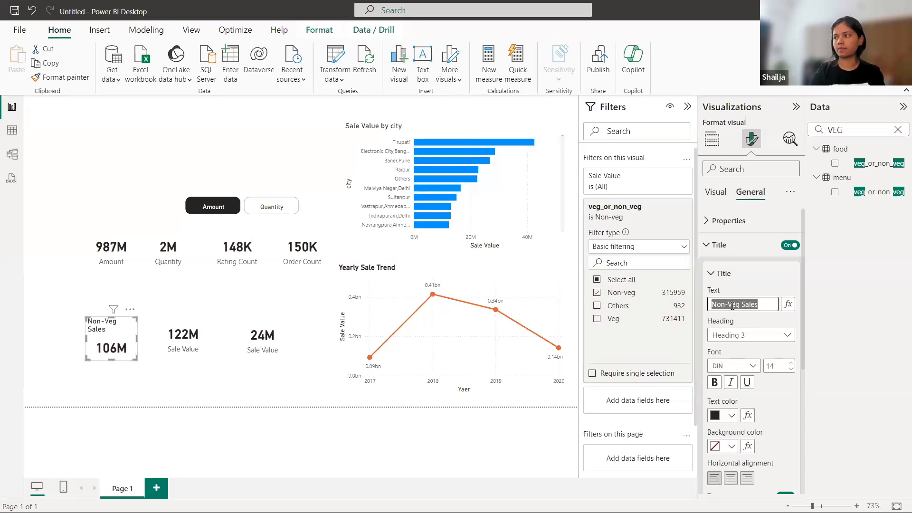
{"action": "left_click", "coordinate": [714, 382]}
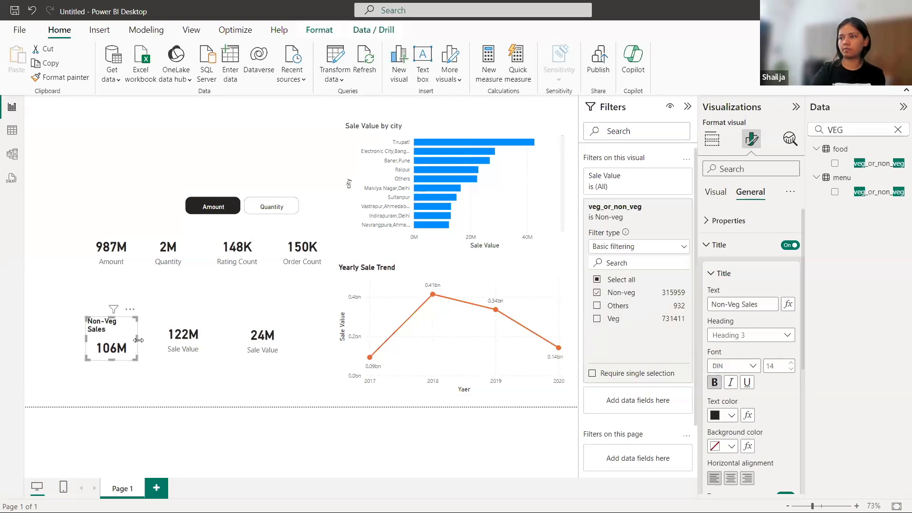
Step: Widen the Non-Veg Sales card so its title fits on one line, and centre the title
{"action": "left_click", "coordinate": [148, 344]}
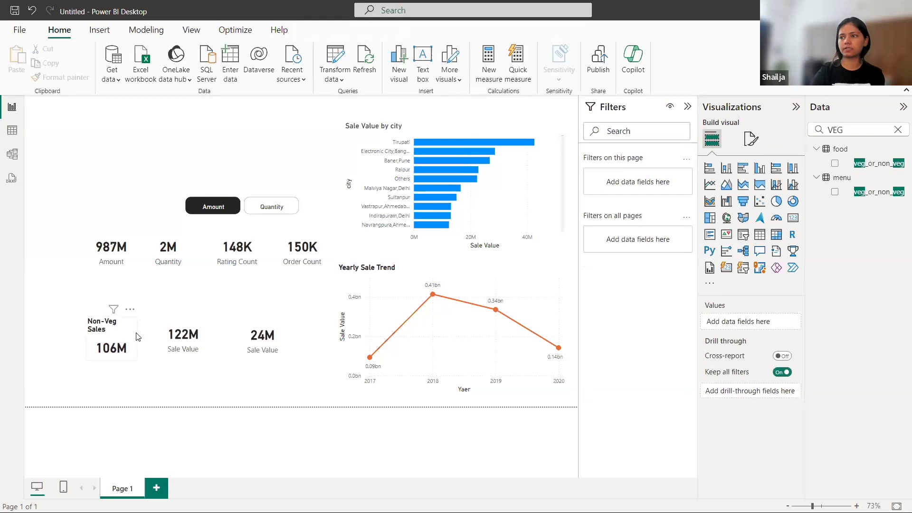
{"action": "left_click", "coordinate": [136, 335]}
{"action": "left_click_drag", "start_coordinate": [136, 335], "coordinate": [145, 344]}
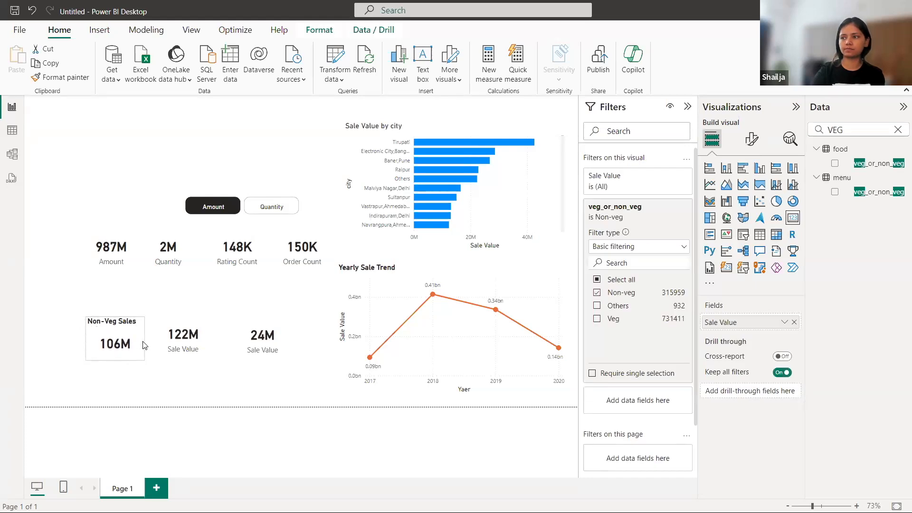
{"action": "left_click", "coordinate": [751, 139]}
{"action": "left_click", "coordinate": [750, 192]}
{"action": "left_click", "coordinate": [717, 245]}
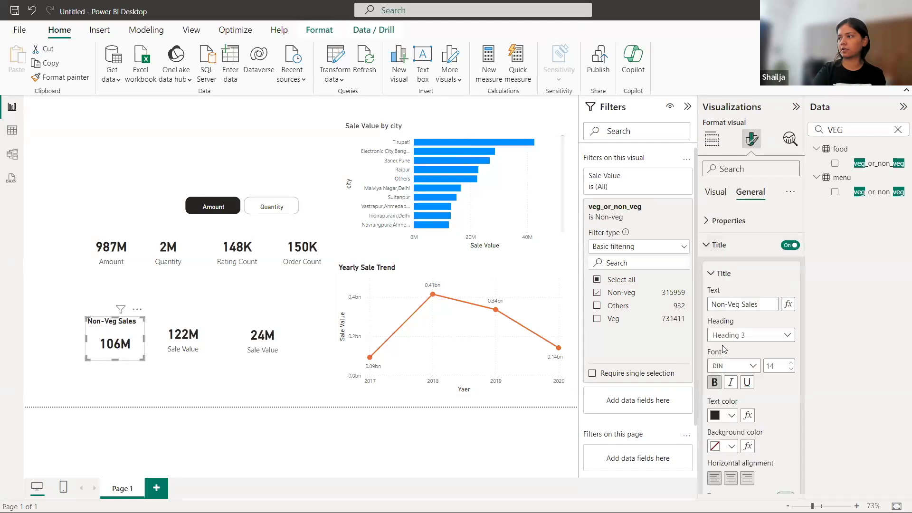
{"action": "left_click", "coordinate": [731, 478]}
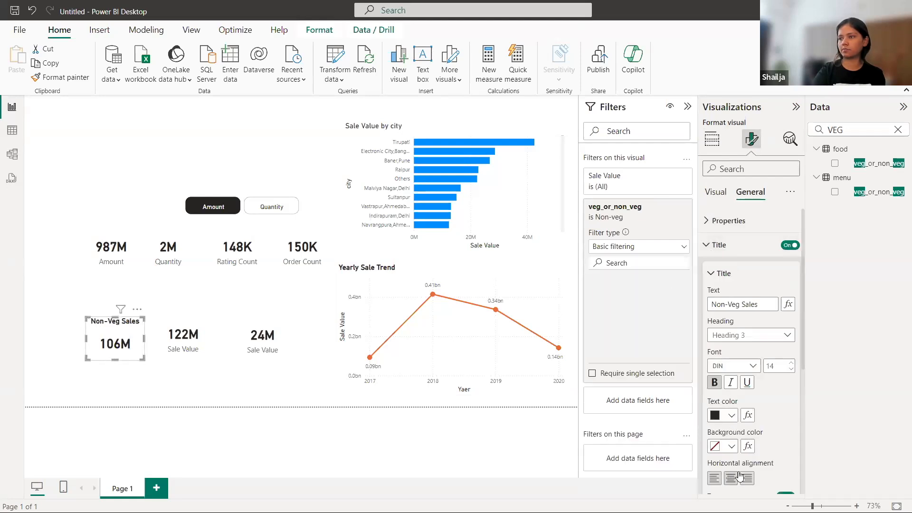
{"action": "left_click", "coordinate": [172, 372]}
Step: Turn on the title of the Veg card and set its text to Veg Sales
{"action": "left_click", "coordinate": [183, 338]}
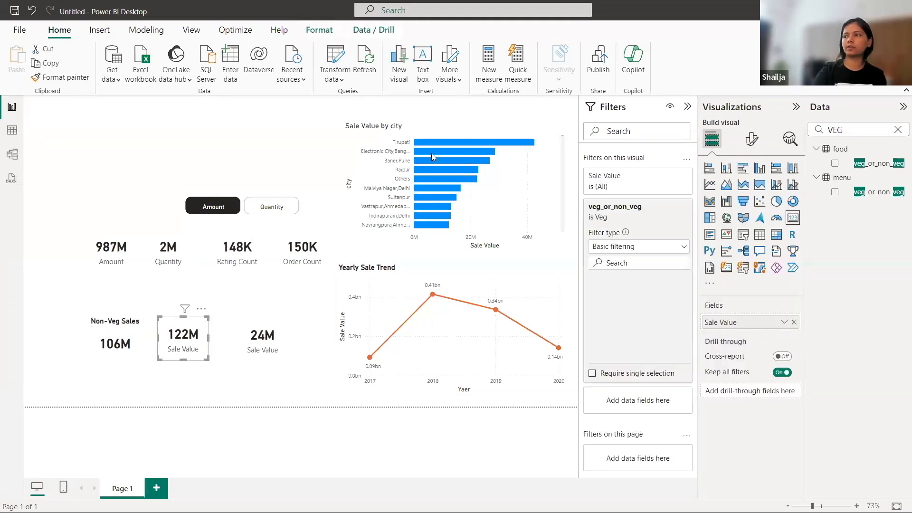
{"action": "left_click", "coordinate": [751, 139]}
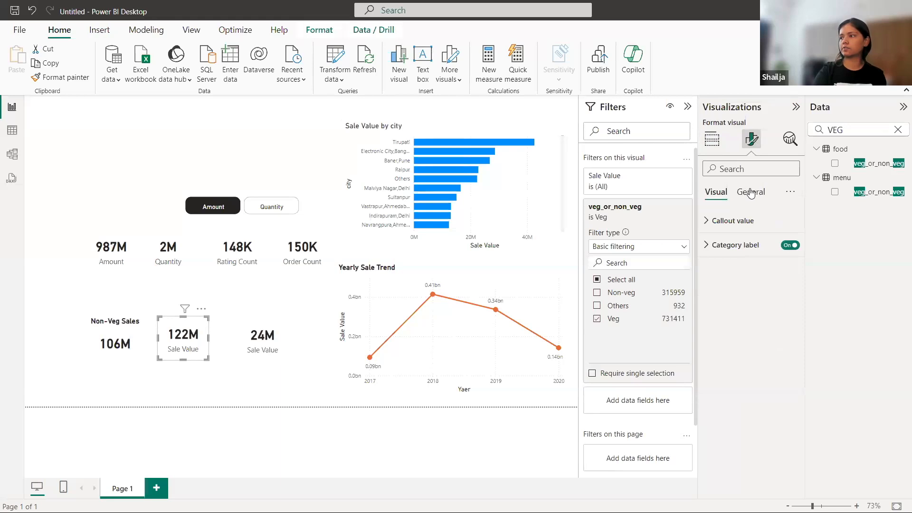
{"action": "left_click", "coordinate": [750, 191]}
{"action": "left_click", "coordinate": [790, 244]}
{"action": "left_click", "coordinate": [731, 244]}
{"action": "left_click", "coordinate": [727, 303]}
{"action": "type", "text": "Non-Veg Sales"}
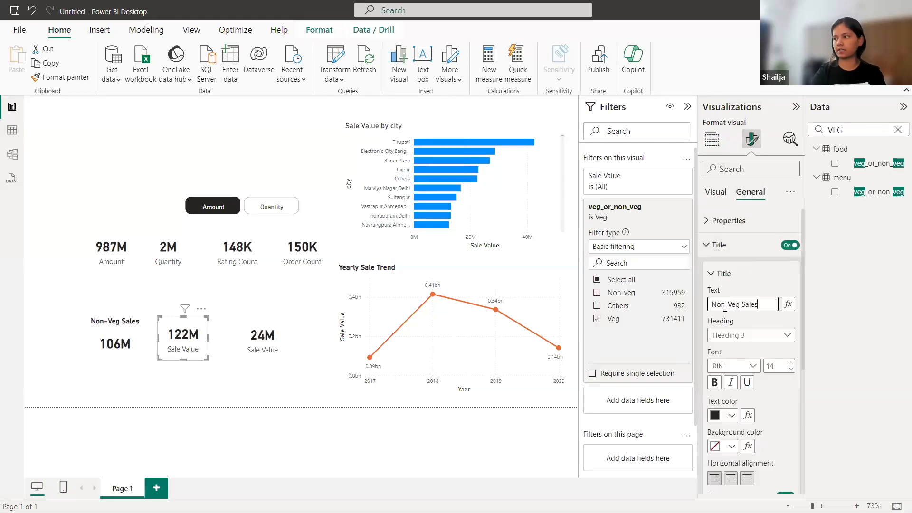
{"action": "double_click", "coordinate": [717, 305]}
{"action": "key", "text": "BackSpace"}
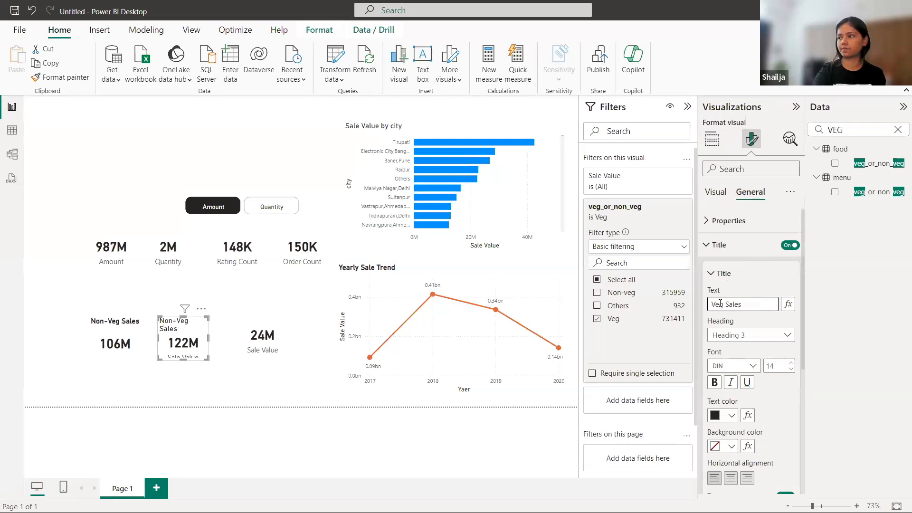
Step: Make the Veg Sales card's title bold and centre it
{"action": "left_click", "coordinate": [713, 382]}
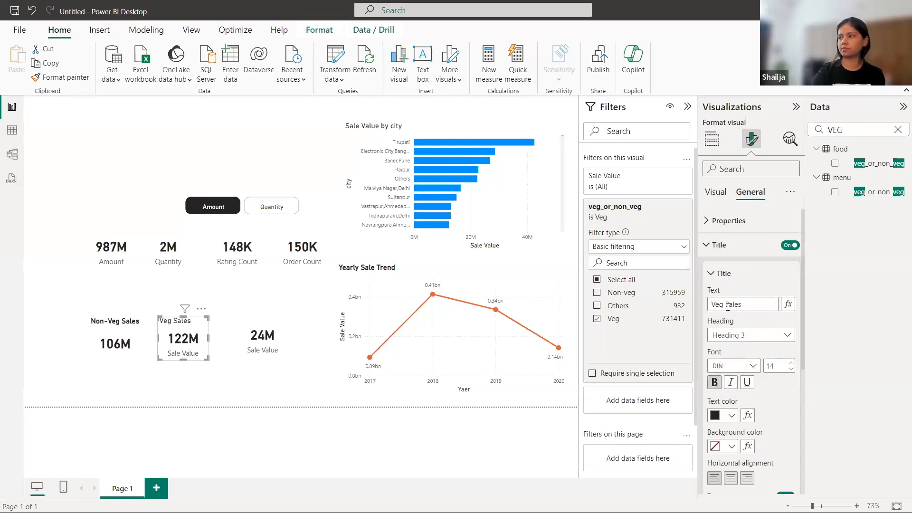
{"action": "left_click", "coordinate": [709, 252]}
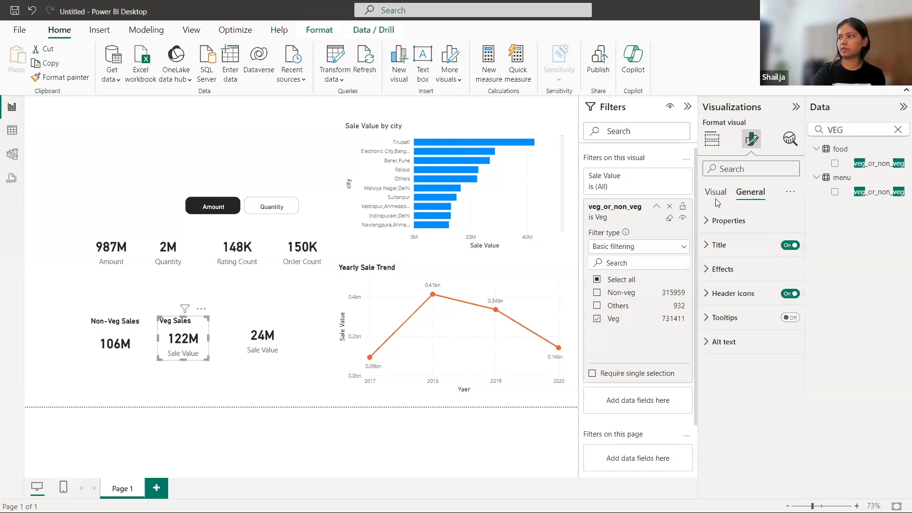
{"action": "left_click", "coordinate": [710, 251]}
{"action": "left_click", "coordinate": [730, 478]}
Step: Turn on the title of the Others card and set its text to Other Sales
{"action": "left_click", "coordinate": [284, 345]}
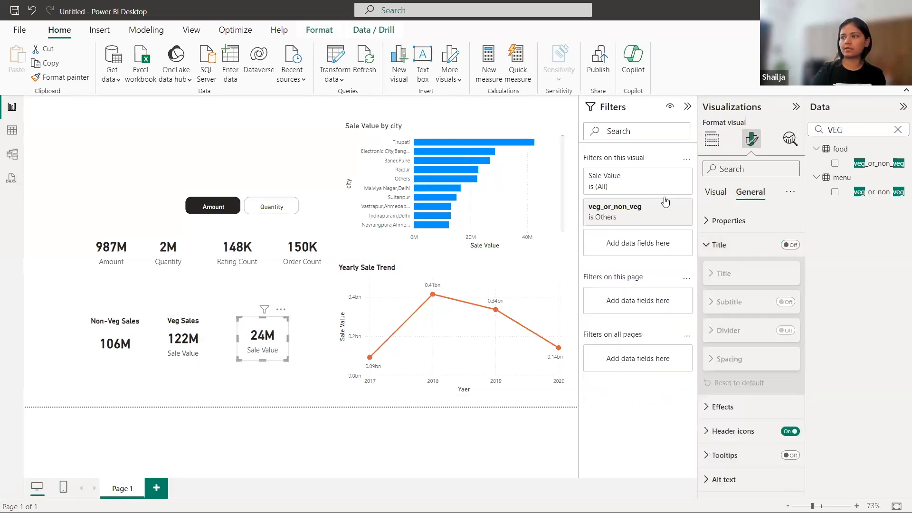
{"action": "left_click", "coordinate": [790, 245]}
{"action": "left_click", "coordinate": [722, 273]}
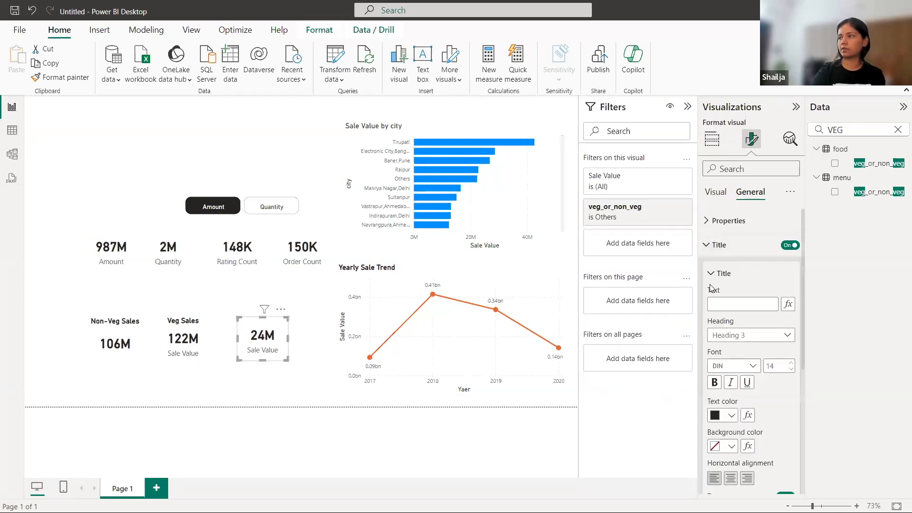
{"action": "left_click", "coordinate": [722, 302]}
{"action": "type", "text": "Ot"}
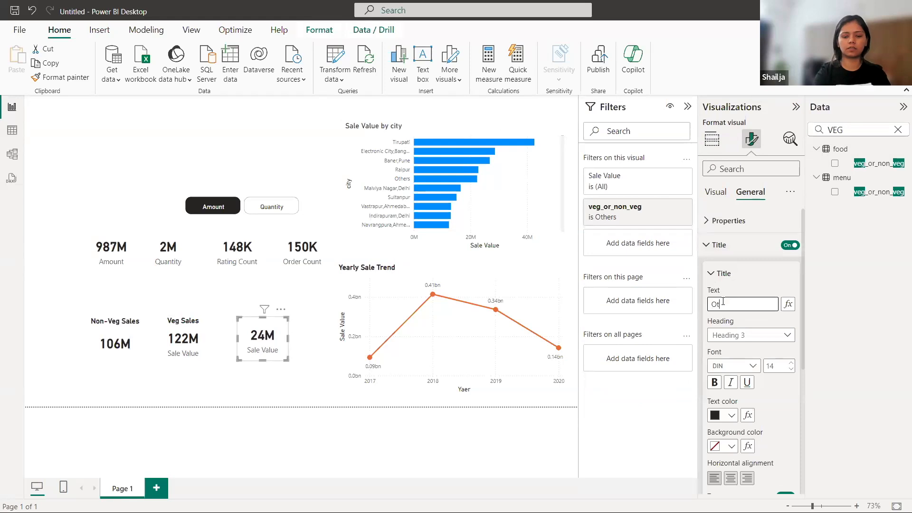
{"action": "type", "text": "hersSales"}
Step: Make the Other Sales card's title bold and centre it
{"action": "left_click", "coordinate": [720, 387]}
{"action": "scroll", "coordinate": [714, 247], "scroll_direction": "down", "scroll_amount": 2}
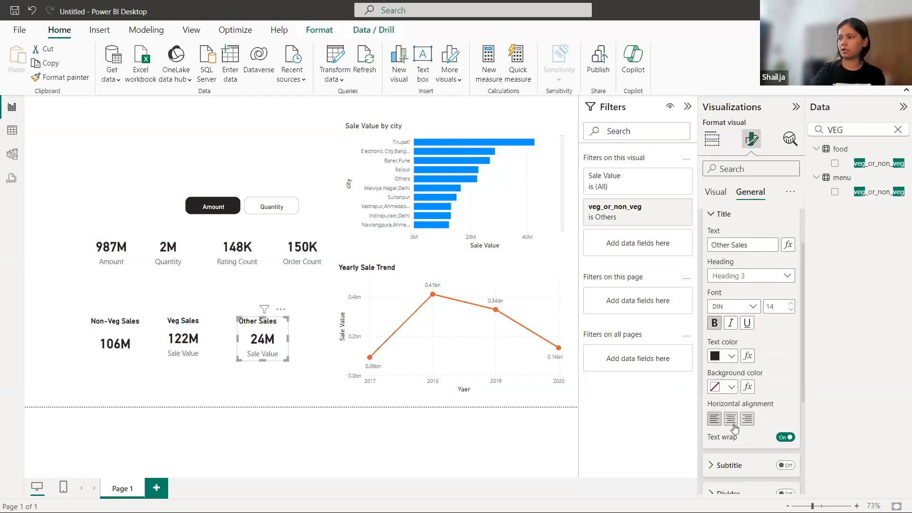
{"action": "left_click", "coordinate": [714, 216]}
Step: Hide the category labels on the Other Sales and Veg Sales cards
{"action": "left_click", "coordinate": [715, 192]}
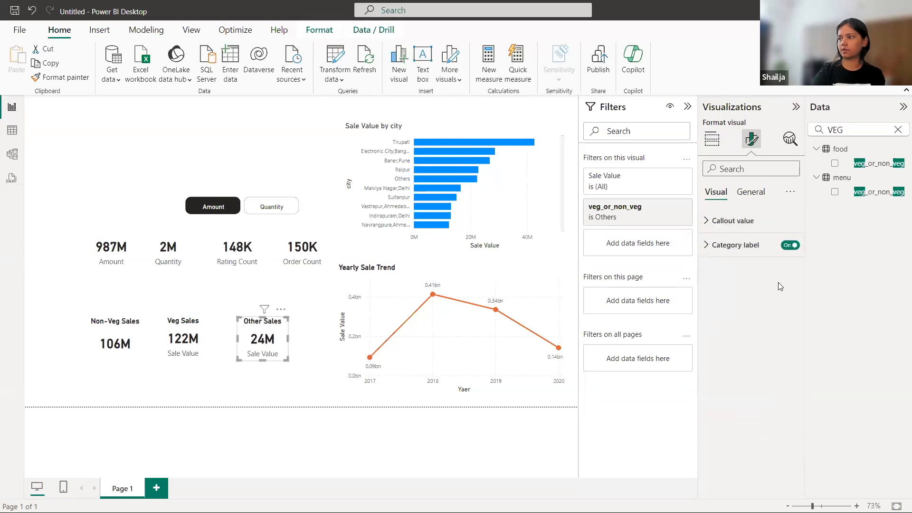
{"action": "left_click", "coordinate": [790, 245]}
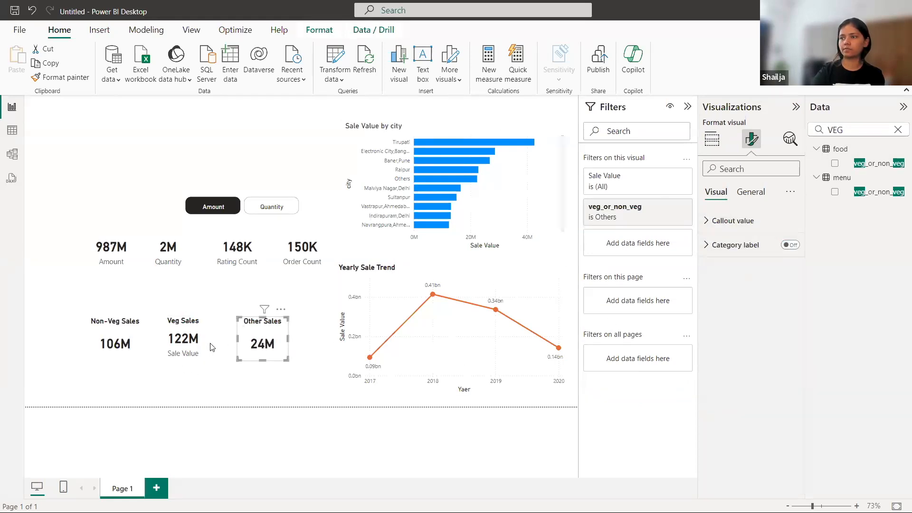
{"action": "left_click", "coordinate": [209, 347]}
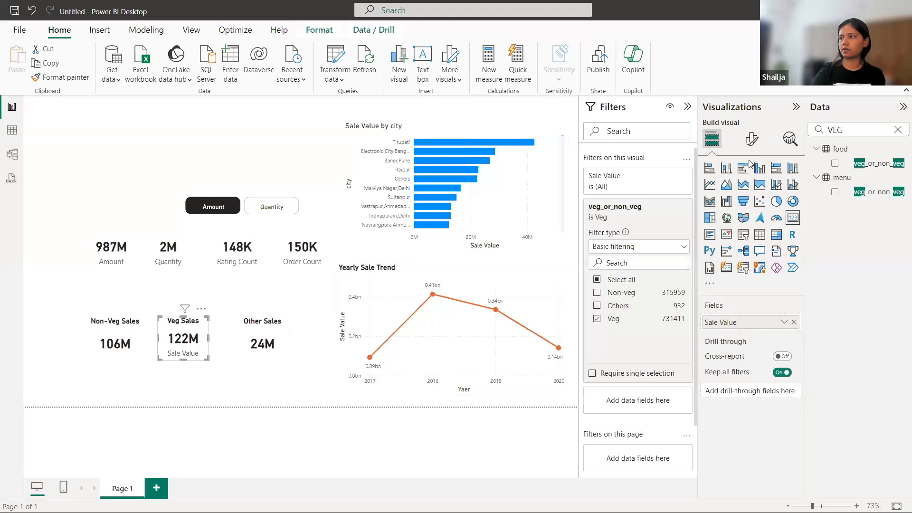
{"action": "left_click", "coordinate": [751, 138]}
{"action": "left_click", "coordinate": [790, 245]}
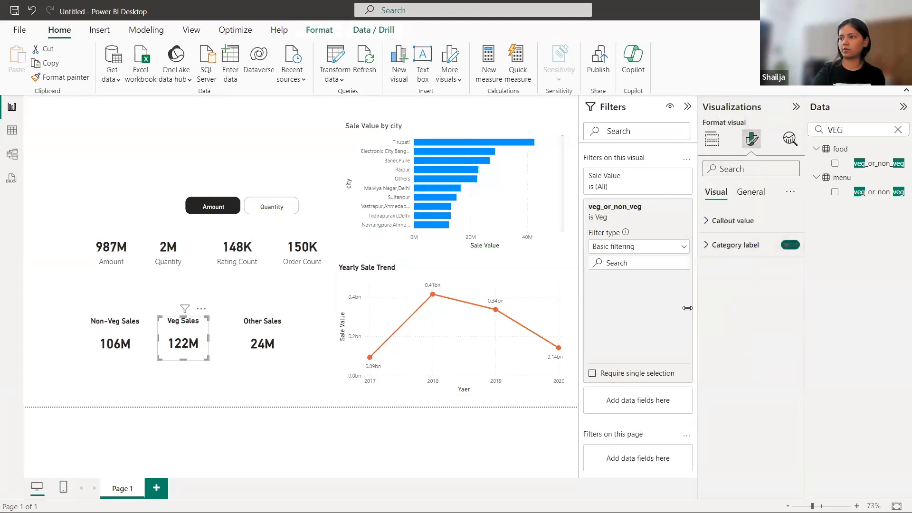
Step: Adjust the Veg Sales card so it sits more evenly between its neighbouring cards, and clear the data field search
{"action": "left_click", "coordinate": [205, 382]}
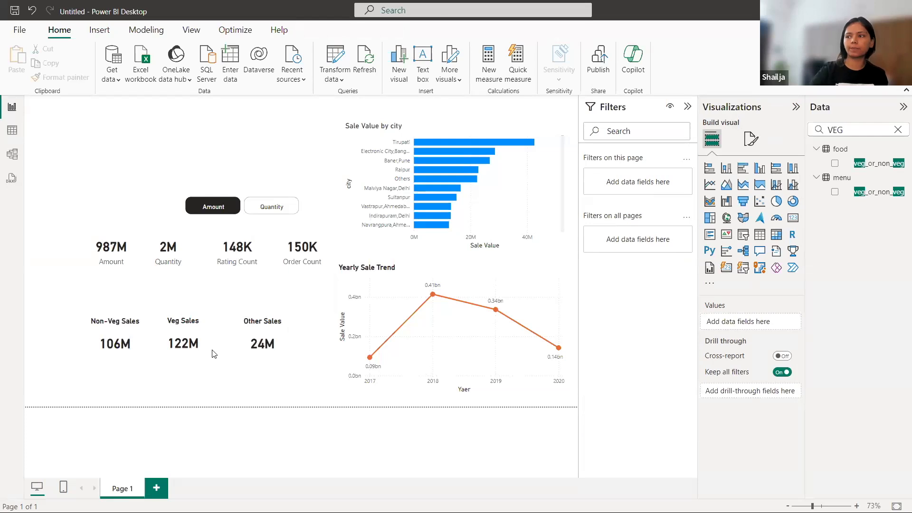
{"action": "left_click_drag", "start_coordinate": [207, 333], "coordinate": [214, 335]}
{"action": "left_click", "coordinate": [267, 394]}
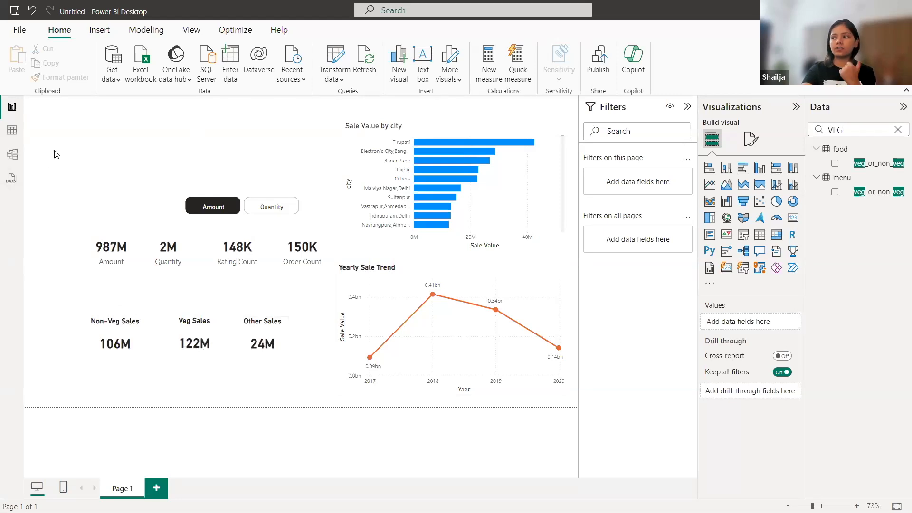
{"action": "left_click", "coordinate": [897, 129]}
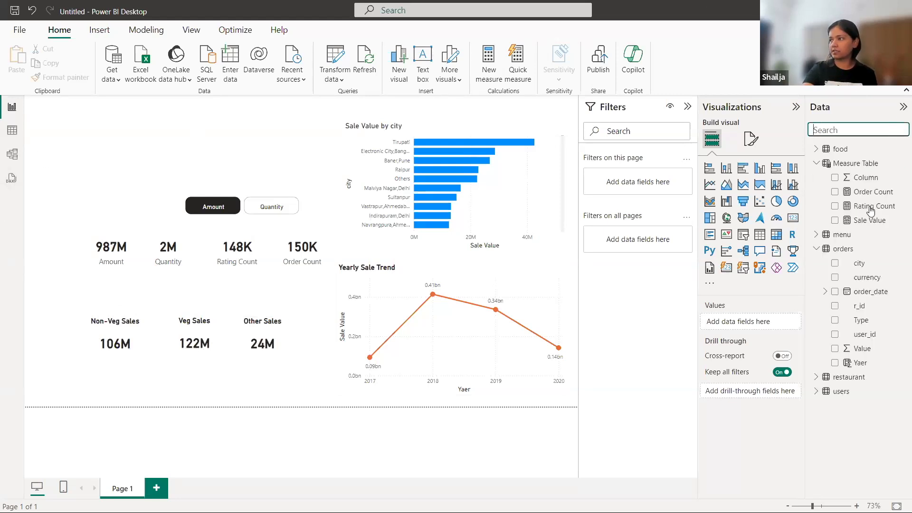
{"action": "left_click", "coordinate": [134, 347]}
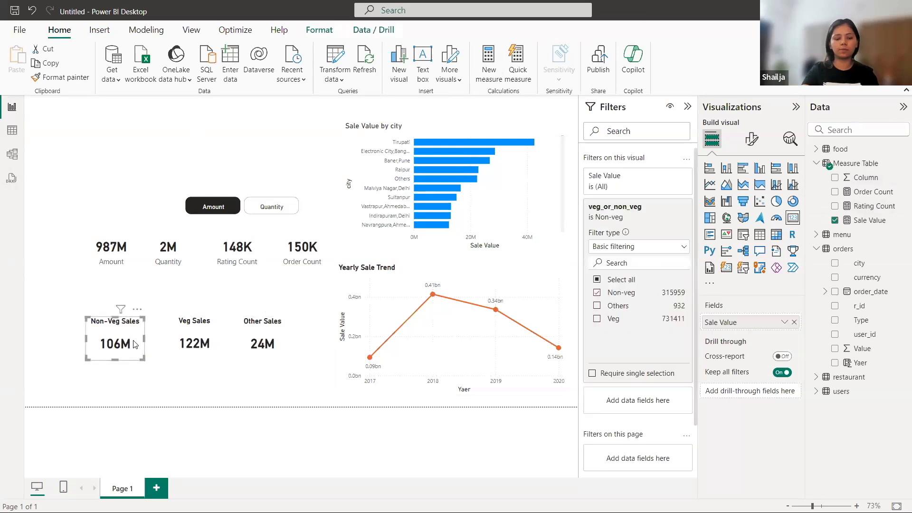
{"action": "key", "text": "ctrl+c"}
{"action": "left_click", "coordinate": [164, 337]}
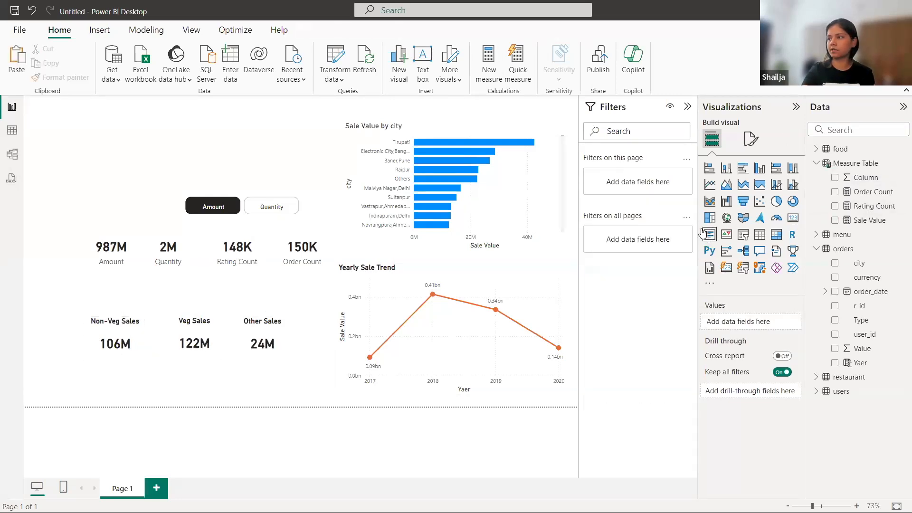
Step: Add a new card visual showing the Rating Count measure
{"action": "left_click", "coordinate": [686, 110]}
{"action": "left_click", "coordinate": [792, 218]}
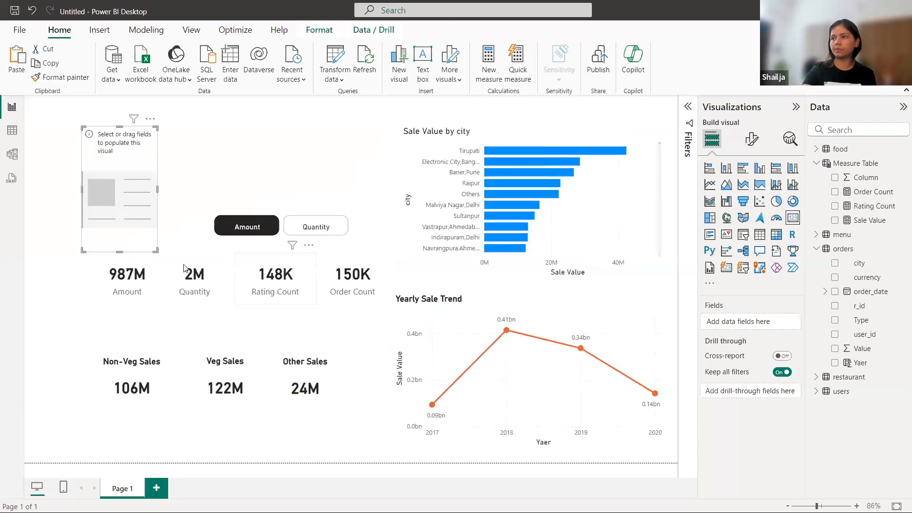
{"action": "left_click_drag", "start_coordinate": [875, 207], "coordinate": [760, 323]}
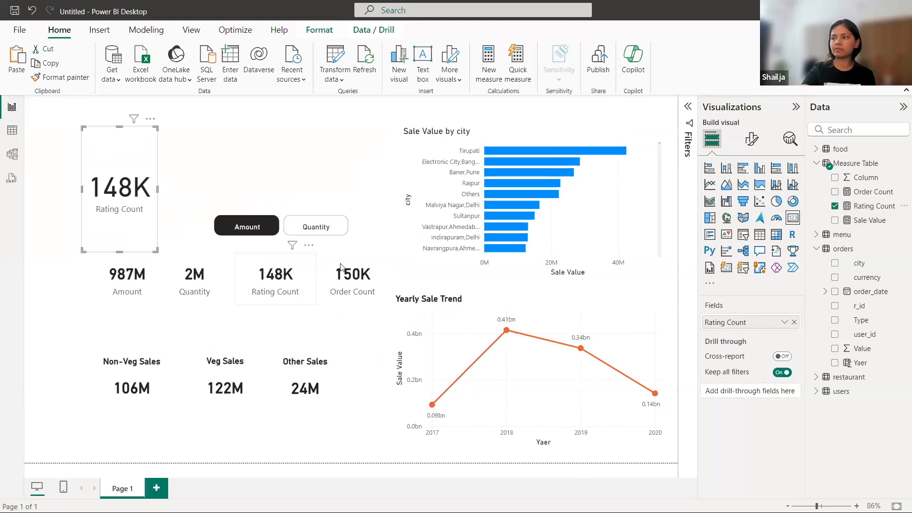
Step: Filter the new Rating Count card by the menu table's veg_or_non_veg field, keeping only Non-veg, and shrink the card
{"action": "left_click", "coordinate": [687, 107]}
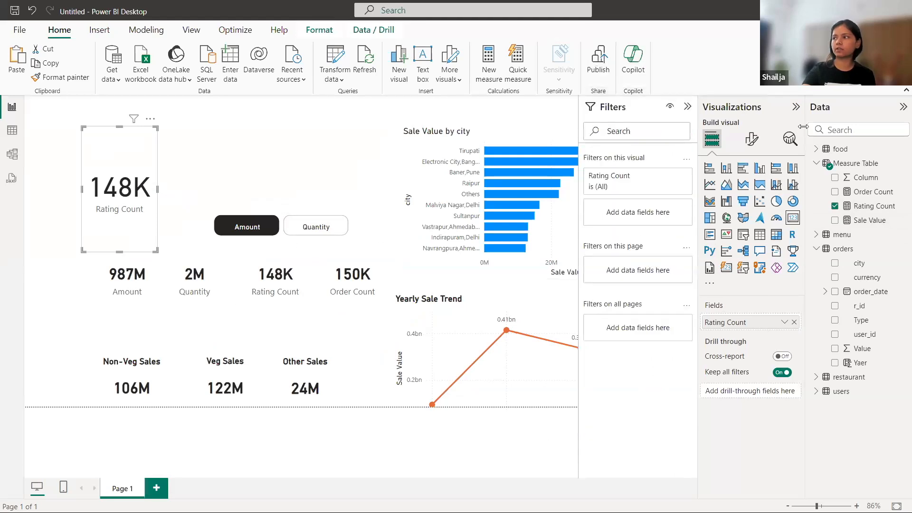
{"action": "left_click", "coordinate": [835, 130]}
{"action": "type", "text": "ve"}
{"action": "key", "text": "BackSpace"}
{"action": "key", "text": "BackSpace"}
{"action": "type", "text": "veg"}
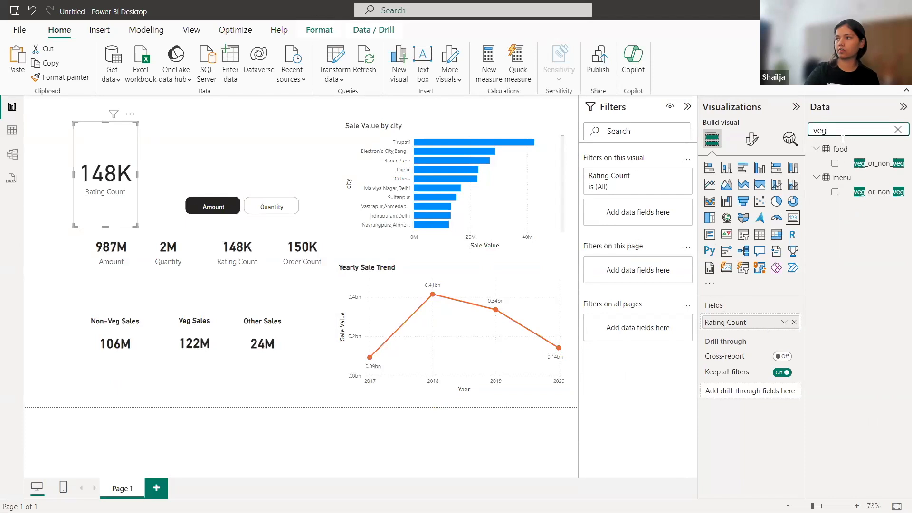
{"action": "left_click_drag", "start_coordinate": [878, 192], "coordinate": [653, 208]}
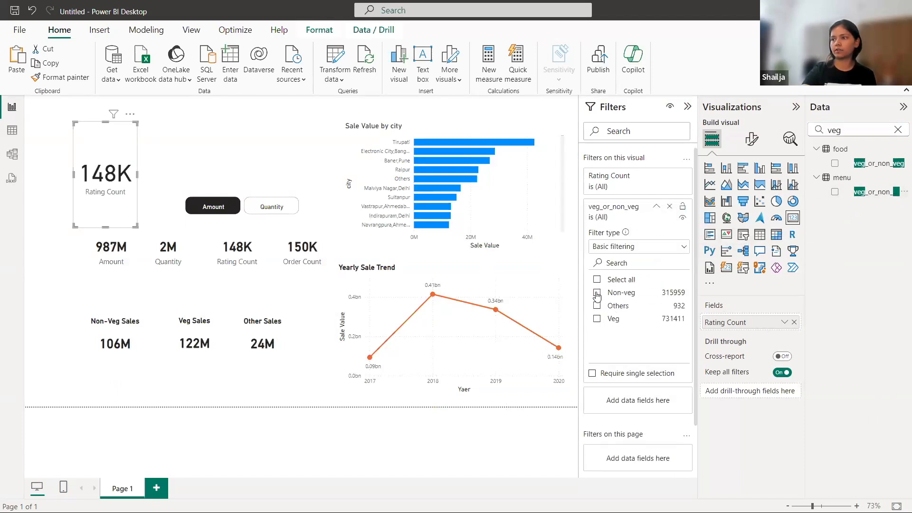
{"action": "left_click", "coordinate": [597, 293]}
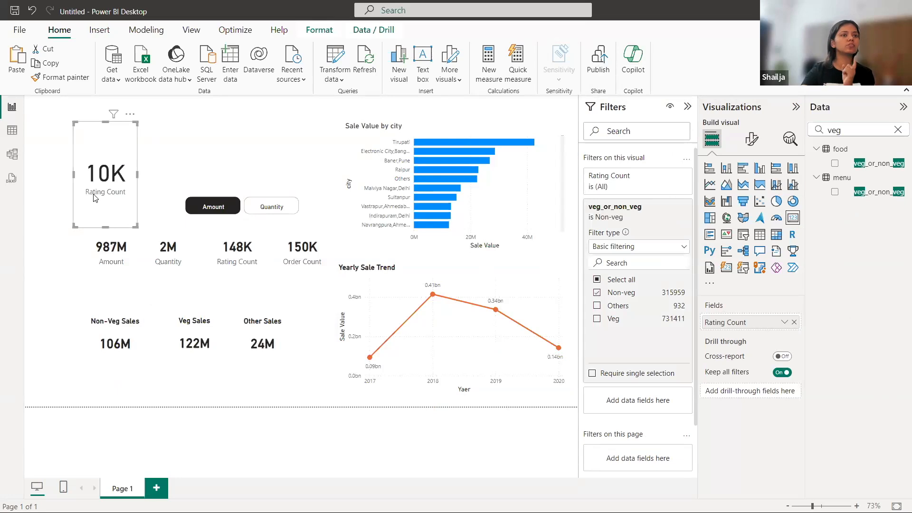
{"action": "left_click_drag", "start_coordinate": [135, 225], "coordinate": [122, 176]}
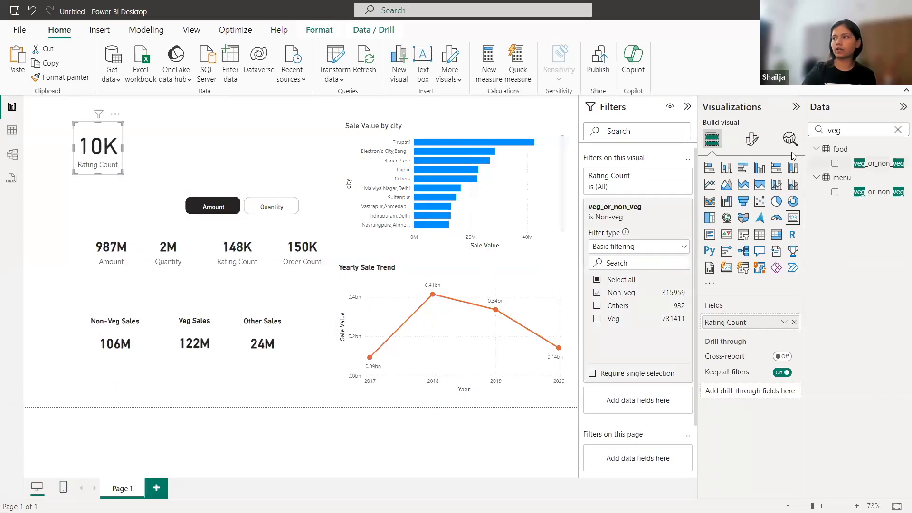
Step: Hide the category label on the Non-veg rating card and give the card the title "Rating"
{"action": "left_click", "coordinate": [751, 138]}
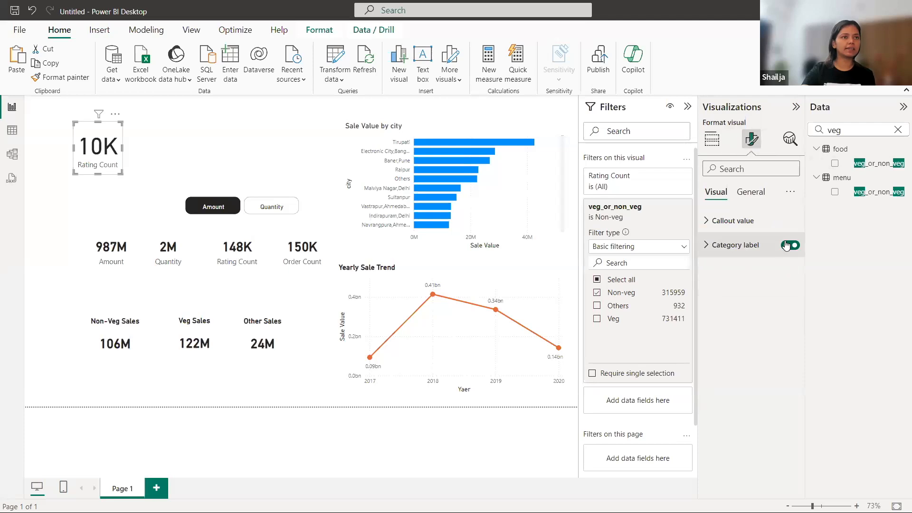
{"action": "left_click", "coordinate": [786, 245]}
{"action": "left_click", "coordinate": [751, 193]}
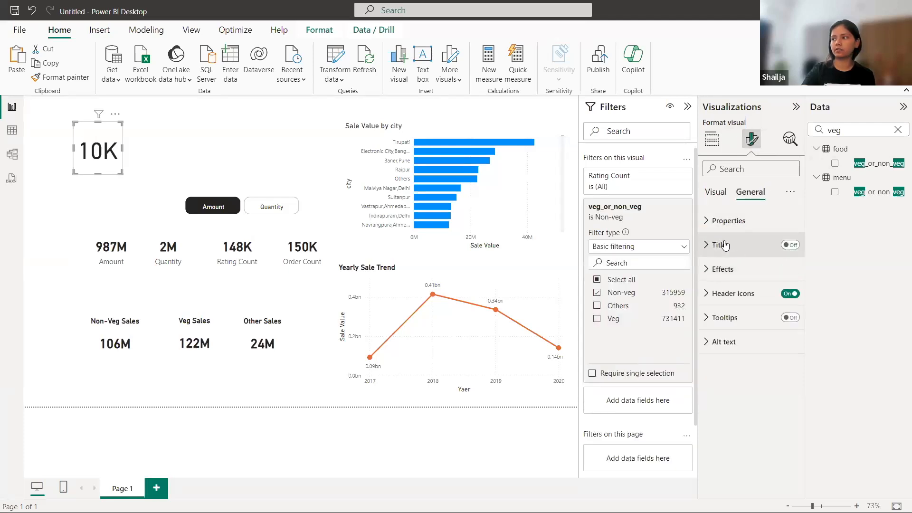
{"action": "left_click", "coordinate": [788, 244]}
{"action": "left_click", "coordinate": [759, 245]}
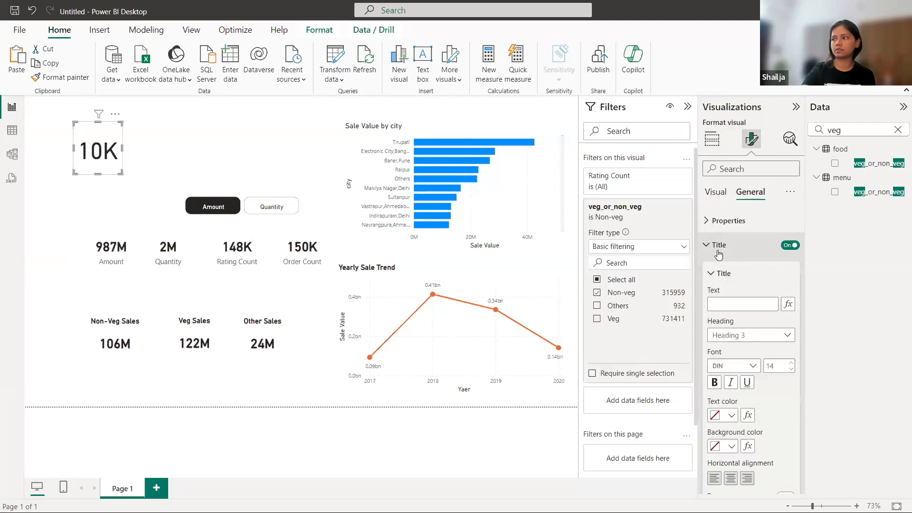
{"action": "left_click", "coordinate": [731, 300]}
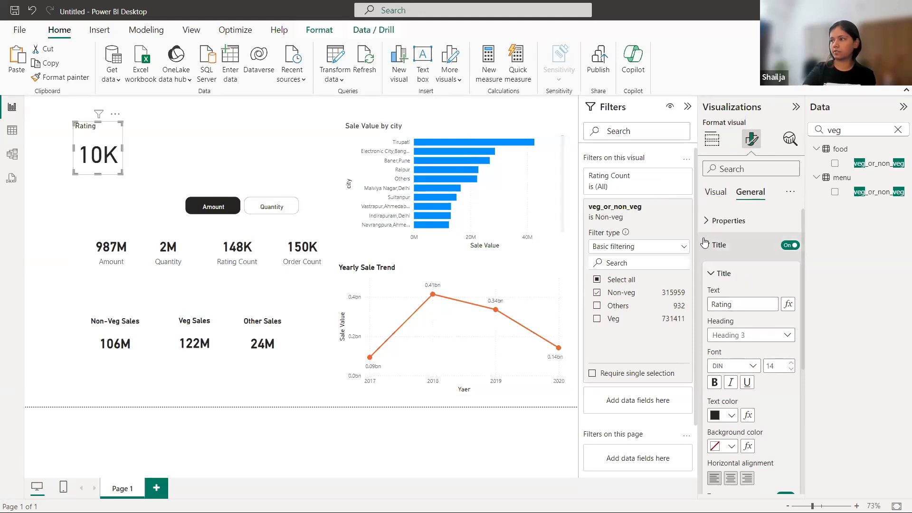
Step: Format the rating card's callout value with font size 15 and the golden yellow colour
{"action": "left_click", "coordinate": [715, 192]}
{"action": "left_click", "coordinate": [726, 221]}
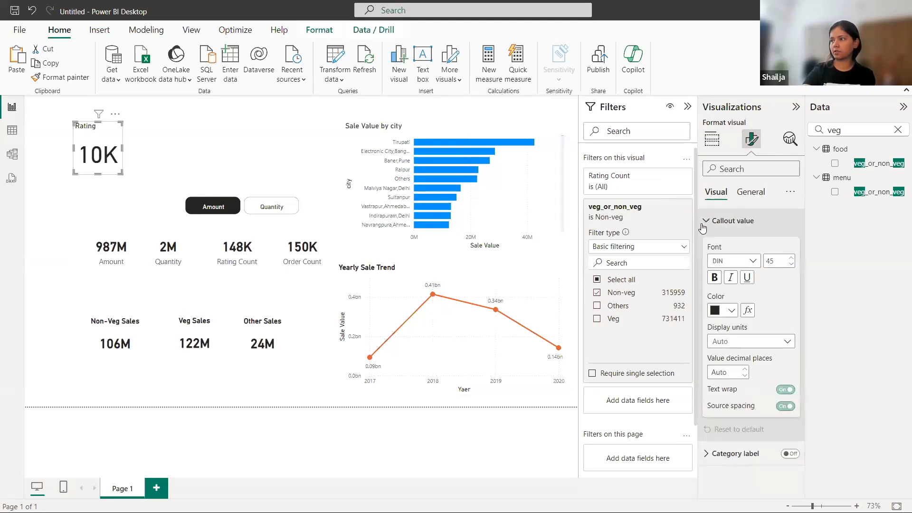
{"action": "left_click", "coordinate": [775, 259]}
{"action": "type", "text": "15"}
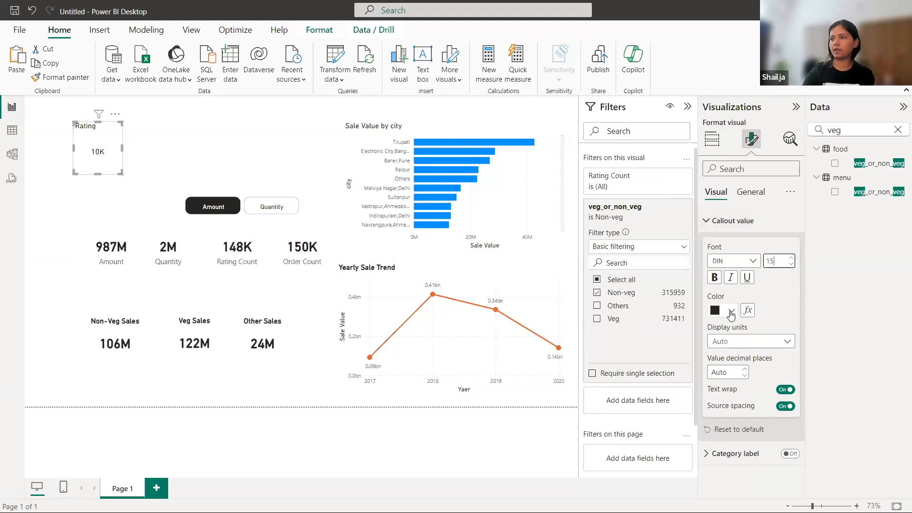
{"action": "left_click", "coordinate": [731, 312]}
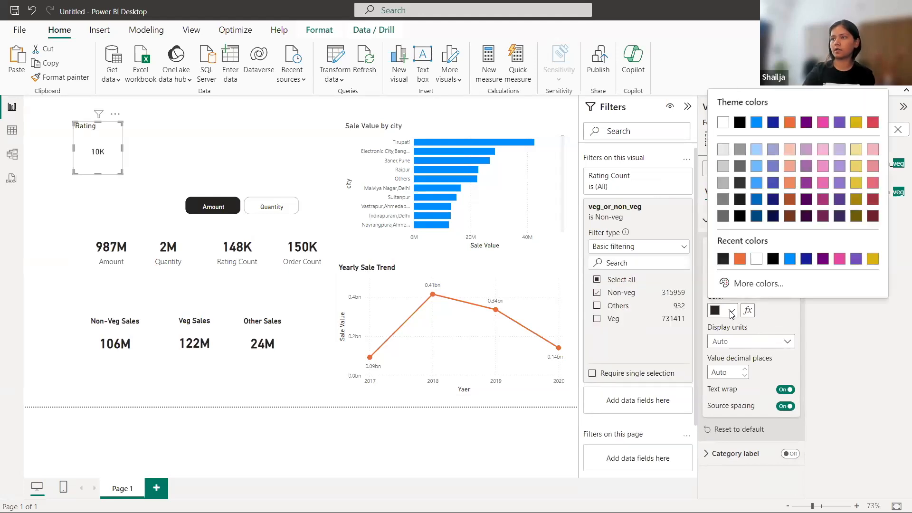
{"action": "left_click", "coordinate": [873, 263]}
Step: Centre the rating card's title and colour its text the same golden yellow as the value
{"action": "left_click", "coordinate": [747, 192]}
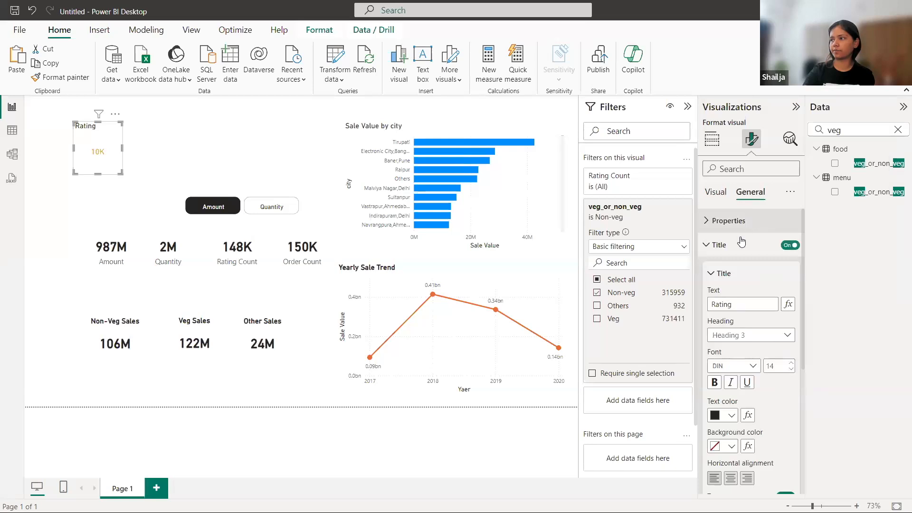
{"action": "left_click", "coordinate": [730, 477]}
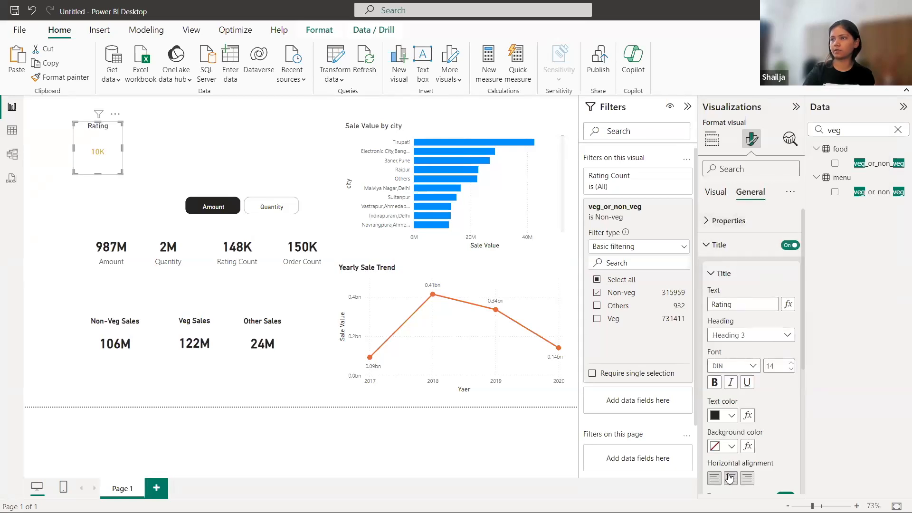
{"action": "left_click", "coordinate": [731, 413]}
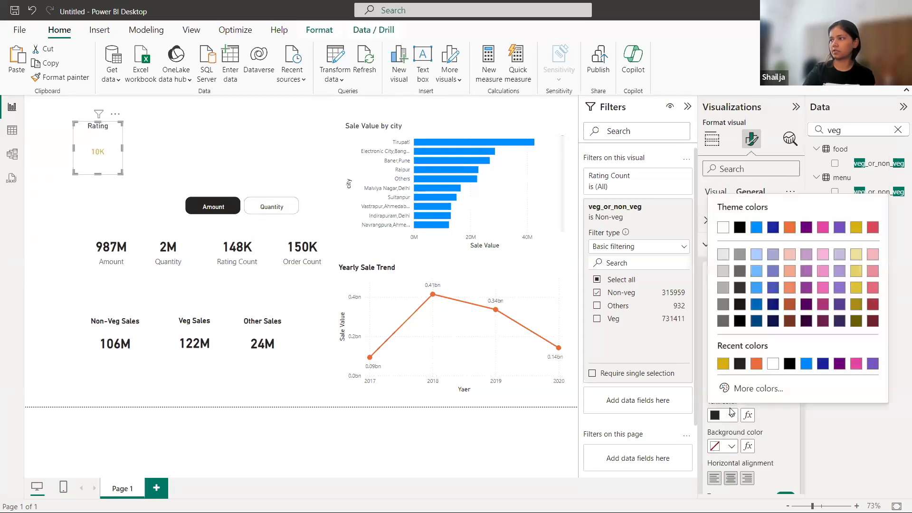
{"action": "left_click", "coordinate": [723, 363]}
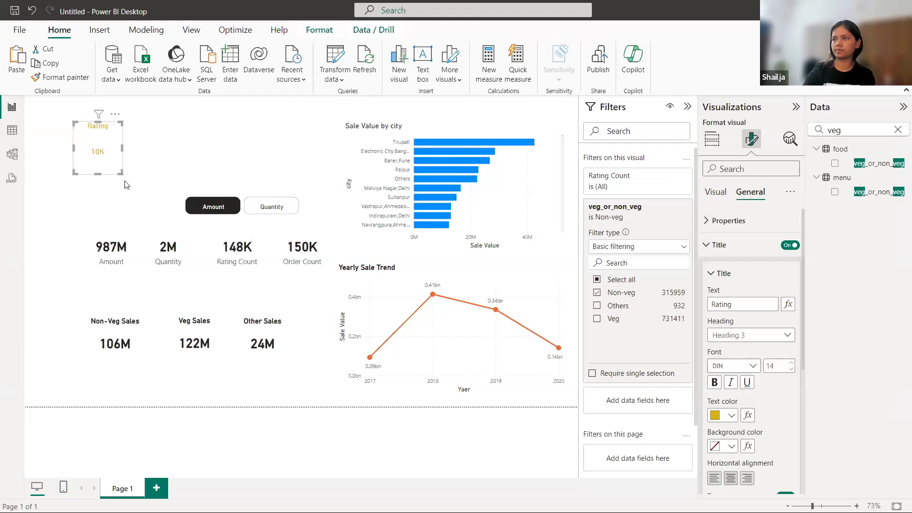
Step: Fit the narrowed rating card between the Non-Veg Sales and Veg Sales cards, shifting Non-Veg Sales left to make room
{"action": "left_click_drag", "start_coordinate": [121, 174], "coordinate": [171, 340]}
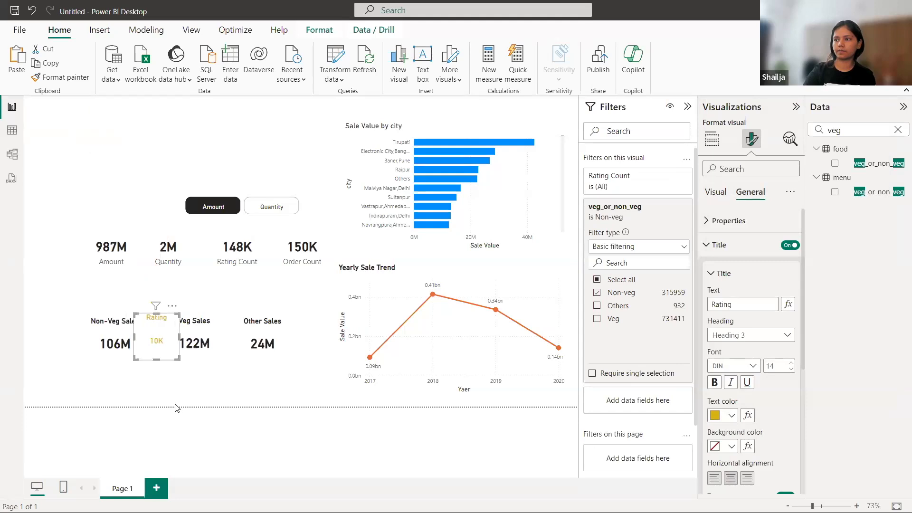
{"action": "left_click", "coordinate": [174, 404]}
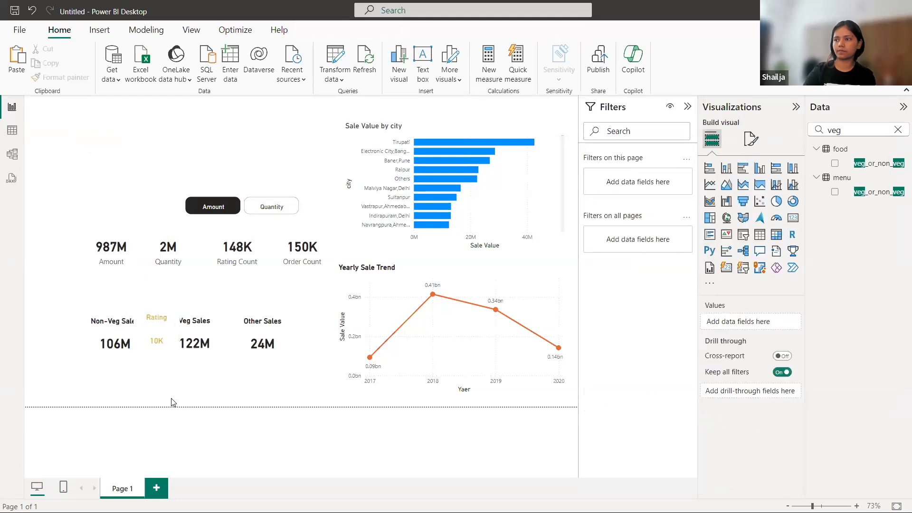
{"action": "left_click", "coordinate": [95, 345]}
{"action": "left_click_drag", "start_coordinate": [156, 340], "coordinate": [158, 336]}
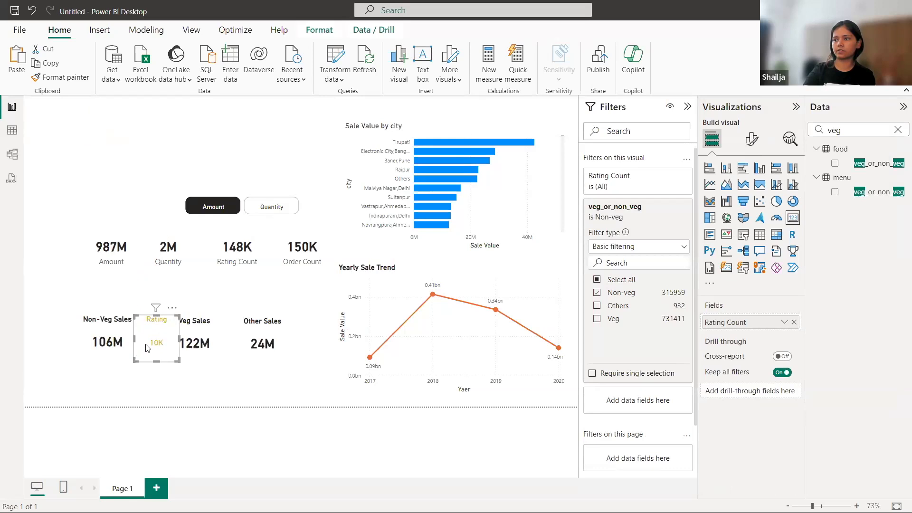
{"action": "left_click", "coordinate": [135, 340]}
{"action": "left_click", "coordinate": [141, 341]}
{"action": "left_click_drag", "start_coordinate": [138, 343], "coordinate": [137, 336]}
{"action": "left_click", "coordinate": [158, 388]}
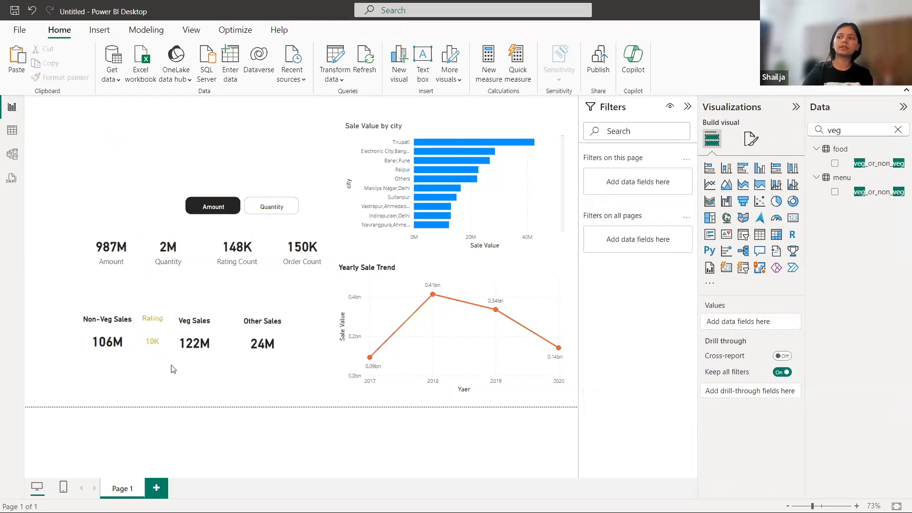
Step: Duplicate the Non-veg rating card and place the copy just right of the Veg Sales card
{"action": "left_click", "coordinate": [159, 340]}
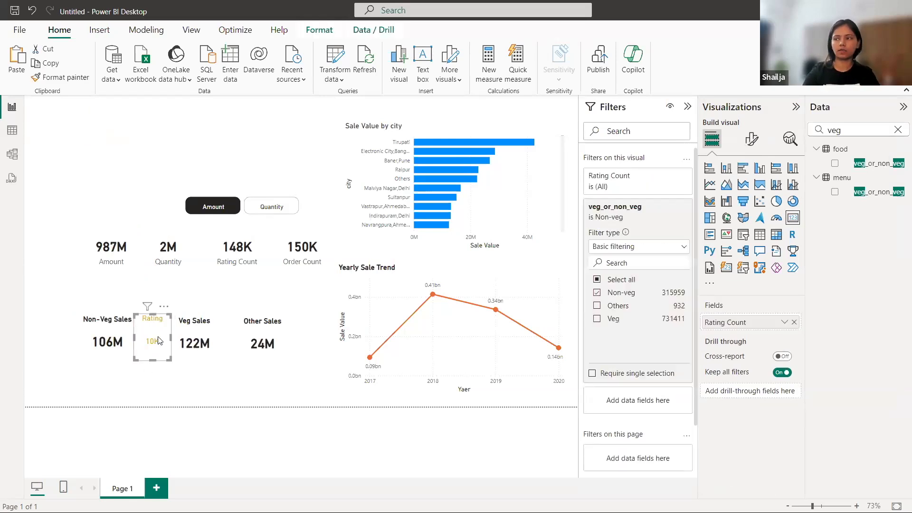
{"action": "key", "text": "ctrl+c"}
{"action": "key", "text": "ctrl+v"}
{"action": "left_click_drag", "start_coordinate": [161, 341], "coordinate": [240, 344]}
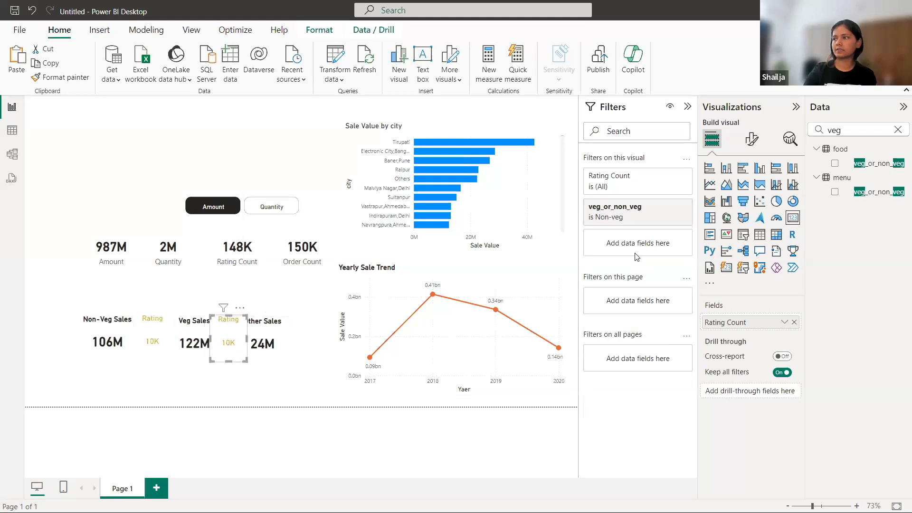
Step: Change the copied rating card's veg_or_non_veg filter from Non-veg to Veg
{"action": "left_click", "coordinate": [656, 207]}
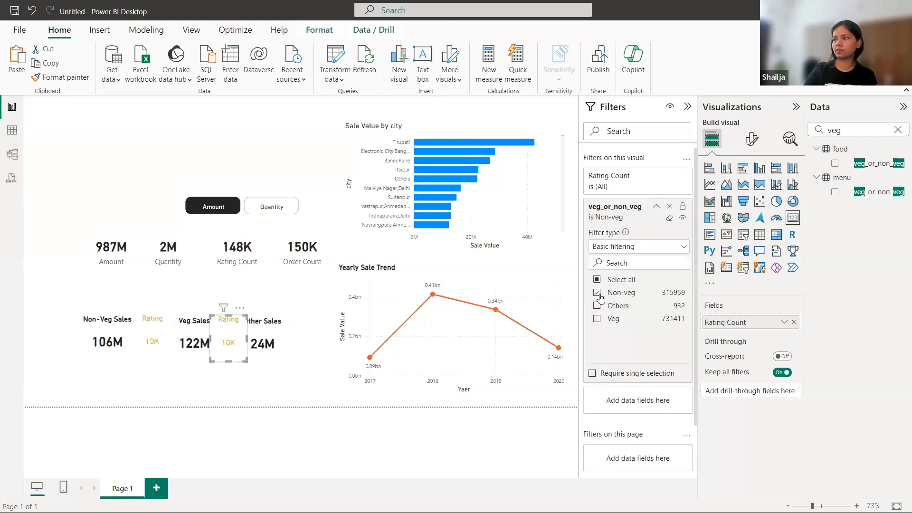
{"action": "left_click", "coordinate": [597, 292]}
{"action": "left_click", "coordinate": [597, 319]}
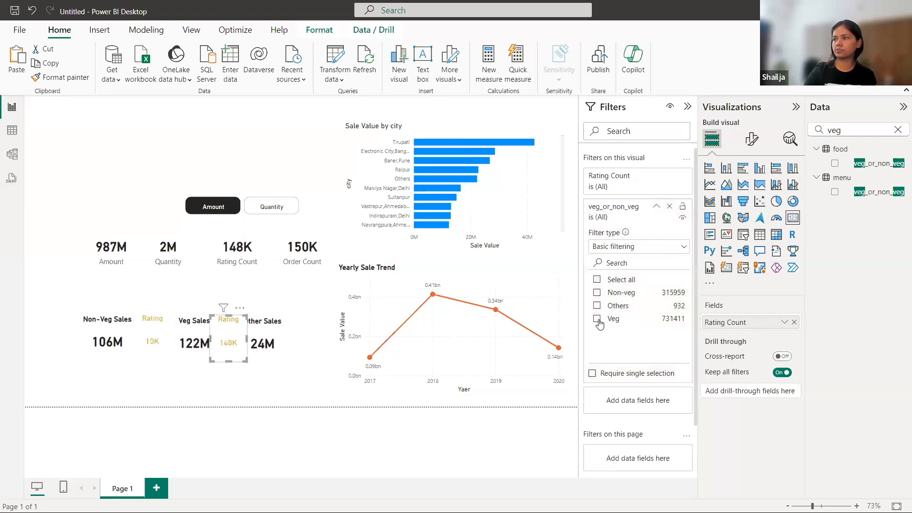
{"action": "left_click", "coordinate": [278, 381]}
Step: Shift the Other Sales, Veg Sales and Veg rating cards to the right so they no longer overlap
{"action": "mouse_move", "coordinate": [281, 339]}
{"action": "left_mouse_down"}
{"action": "mouse_move", "coordinate": [288, 330]}
{"action": "mouse_move", "coordinate": [288, 338]}
{"action": "left_mouse_up"}
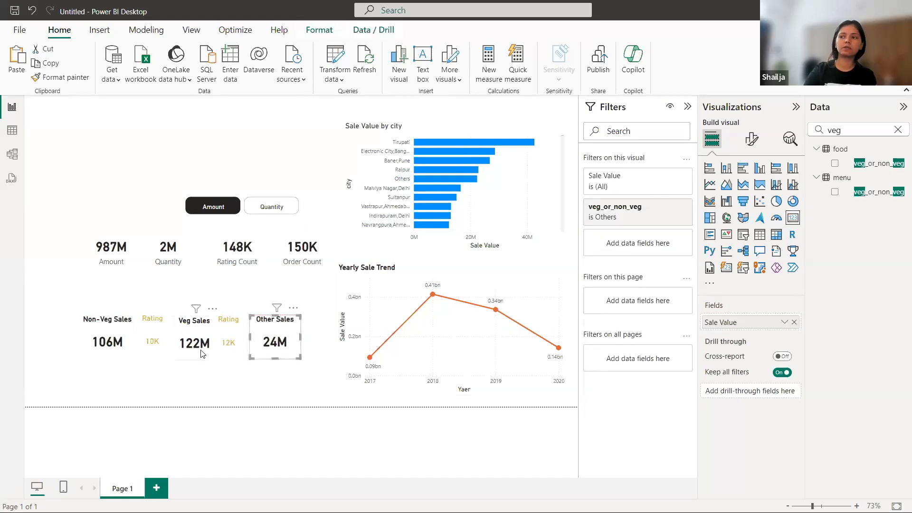
{"action": "left_click_drag", "start_coordinate": [205, 338], "coordinate": [246, 339]}
{"action": "left_click", "coordinate": [237, 381]}
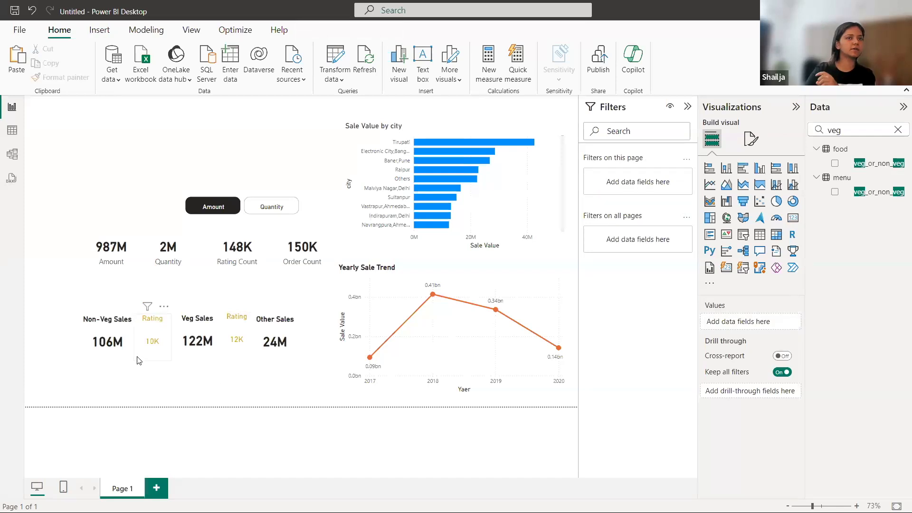
Step: Nudge the Other Sales card right and place a copy of the Veg rating card beside it
{"action": "left_click_drag", "start_coordinate": [296, 340], "coordinate": [299, 339]}
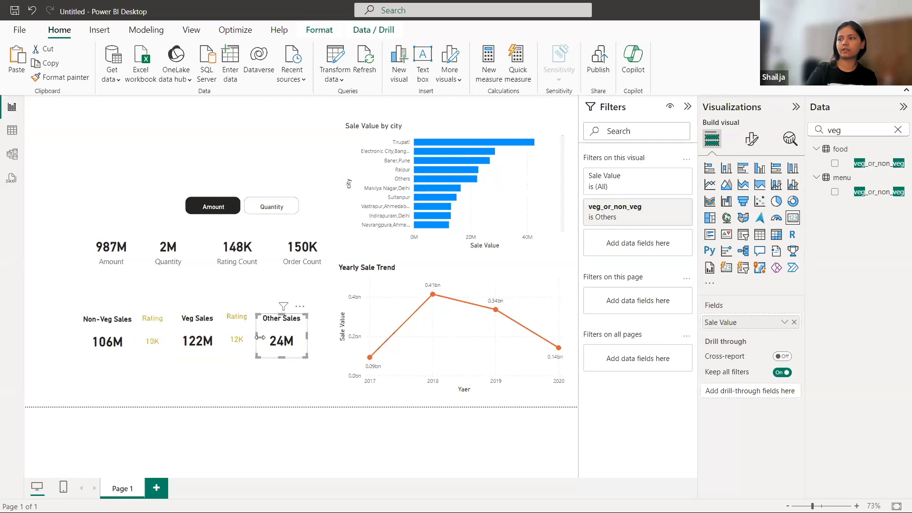
{"action": "left_click", "coordinate": [240, 331]}
{"action": "left_click_drag", "start_coordinate": [240, 331], "coordinate": [331, 341]}
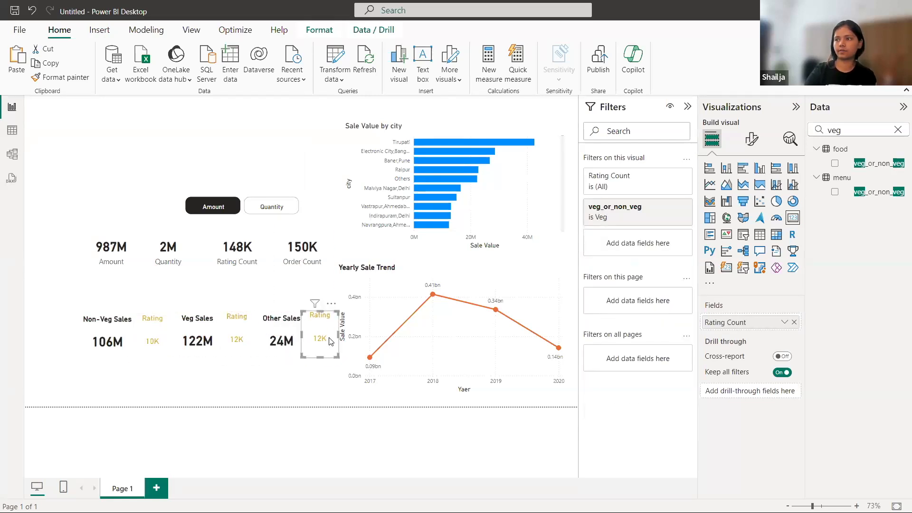
Step: Set the veg_or_non_veg filter of the rating card beside Other Sales to Others only
{"action": "left_click", "coordinate": [656, 206]}
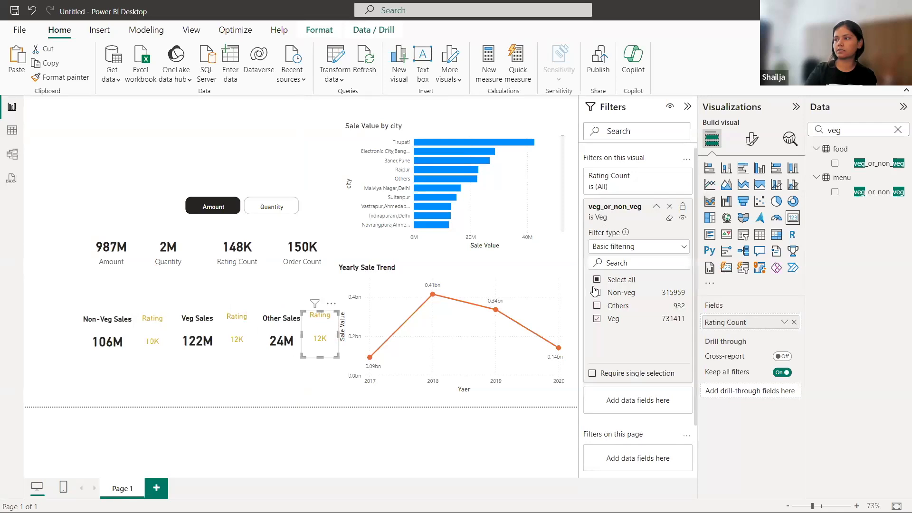
{"action": "left_click", "coordinate": [596, 319]}
{"action": "left_click", "coordinate": [597, 305]}
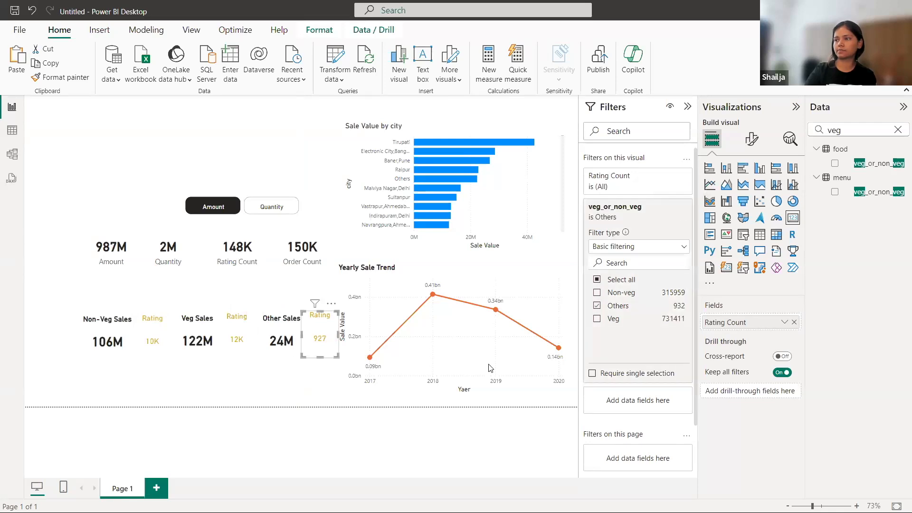
{"action": "left_click", "coordinate": [285, 394]}
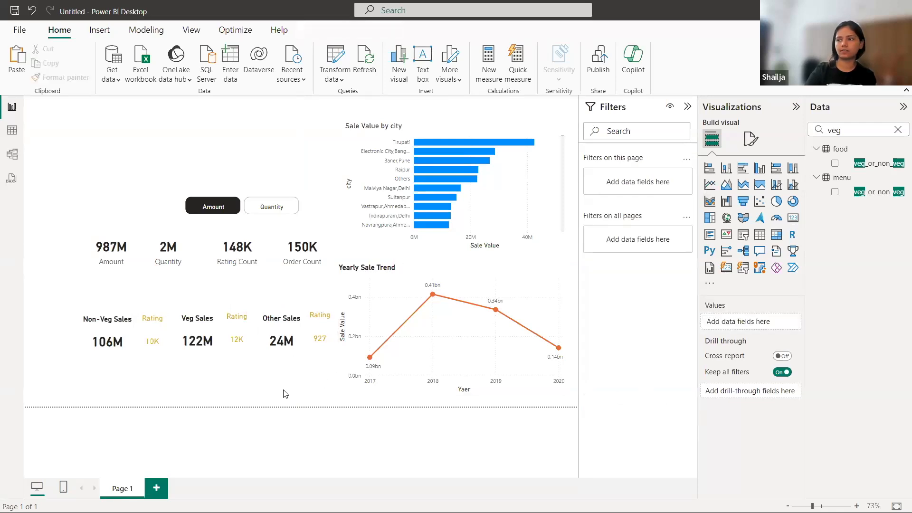
Step: Align the rating card beside Other Sales with the other cards in its row
{"action": "left_click", "coordinate": [327, 331]}
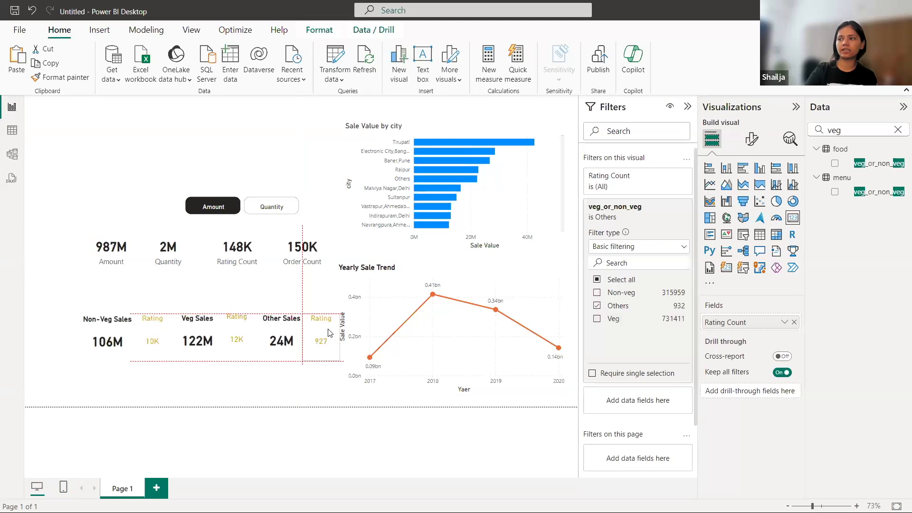
{"action": "left_click_drag", "start_coordinate": [327, 332], "coordinate": [327, 331]}
{"action": "left_click", "coordinate": [295, 384]}
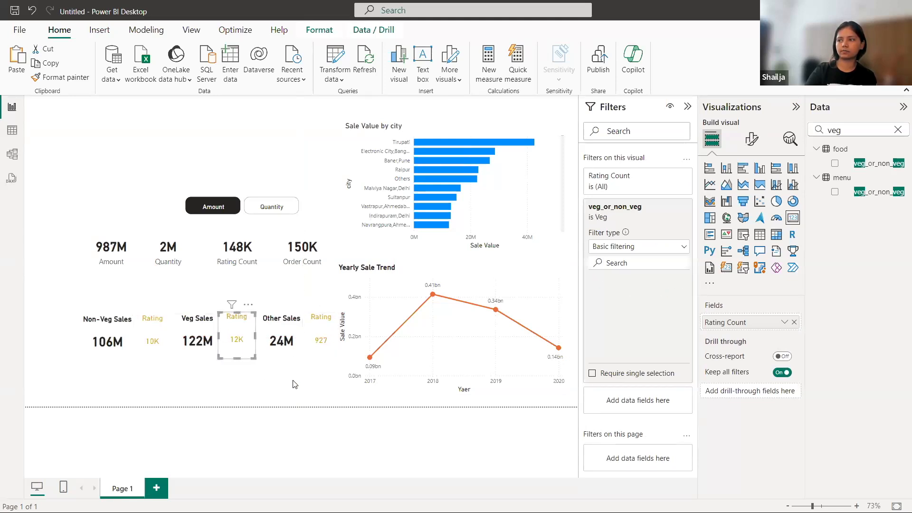
Step: Narrow the Yearly Sale Trend chart from its left edge to line up with the Sale Value by city chart
{"action": "left_click", "coordinate": [357, 273]}
{"action": "left_click_drag", "start_coordinate": [335, 263], "coordinate": [345, 265]}
{"action": "left_click", "coordinate": [65, 173]}
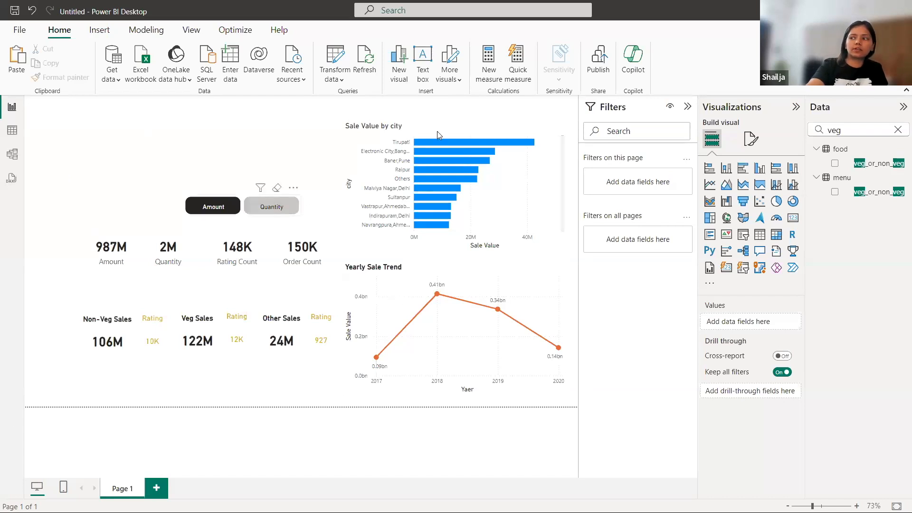
Step: Toggle the slicer between Amount and Quantity to check the cards and charts, leaving Quantity selected
{"action": "left_click", "coordinate": [271, 206]}
{"action": "left_click", "coordinate": [215, 206]}
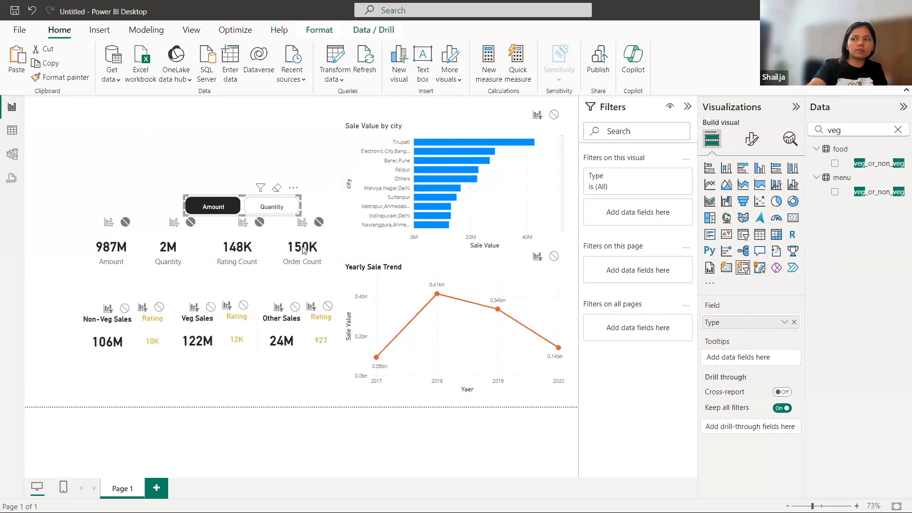
{"action": "left_click", "coordinate": [272, 208]}
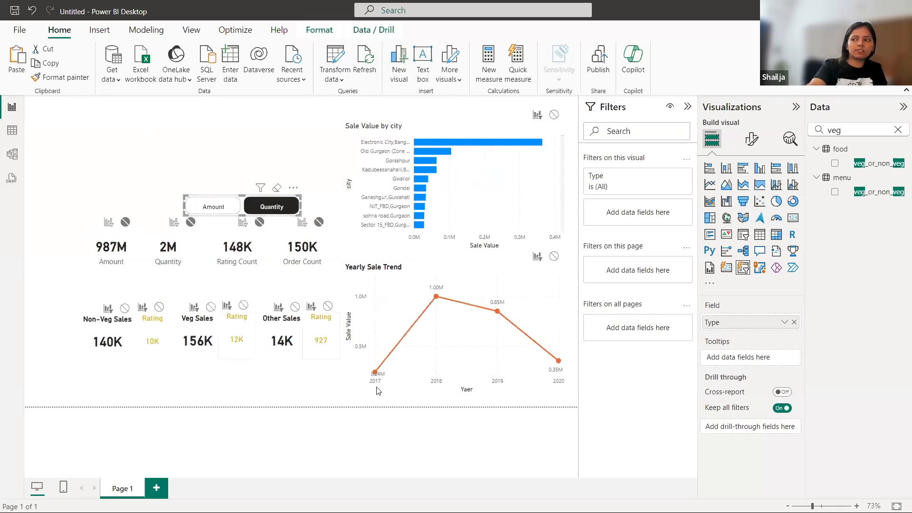
{"action": "left_click", "coordinate": [179, 141]}
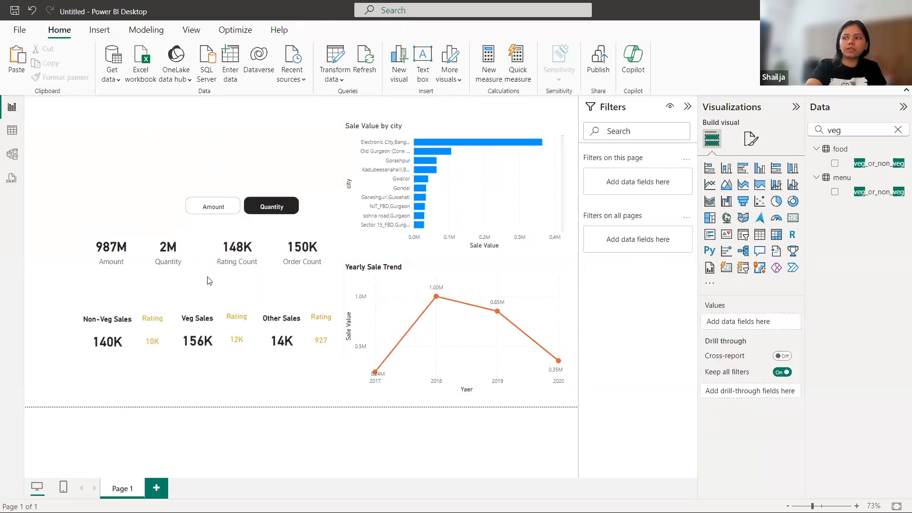
Step: Nudge the Quantity card slightly right to even out the spacing in the upper row of KPI cards
{"action": "left_click", "coordinate": [193, 260]}
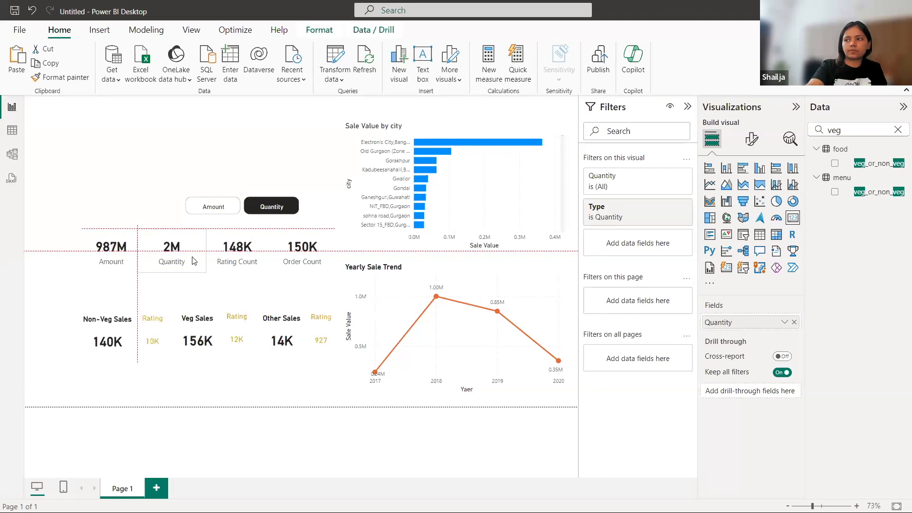
{"action": "left_click", "coordinate": [224, 291]}
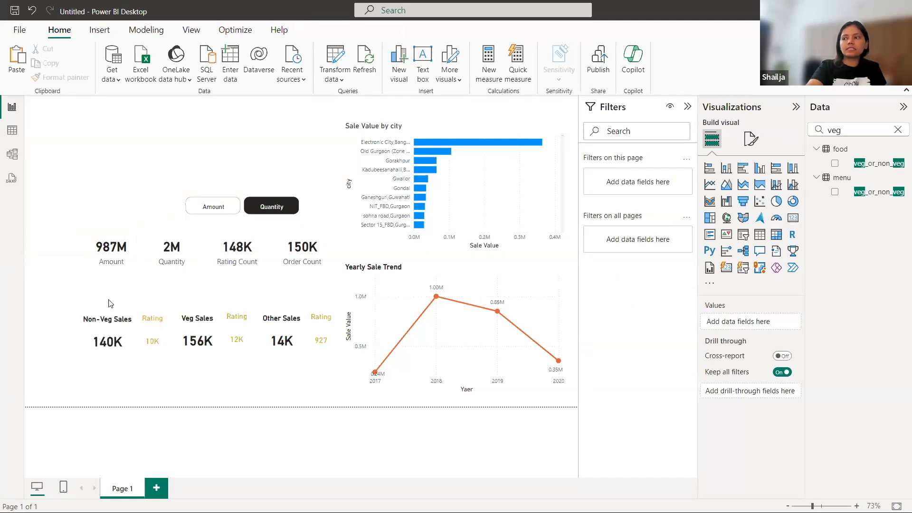
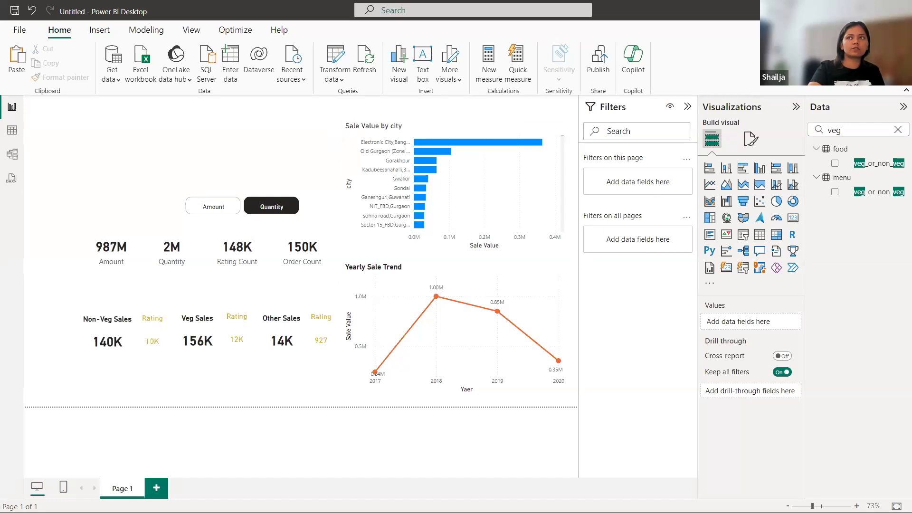
Step: Insert a rectangle shape in the empty area above the Amount card and widen it into a card-sized panel
{"action": "left_click", "coordinate": [99, 31]}
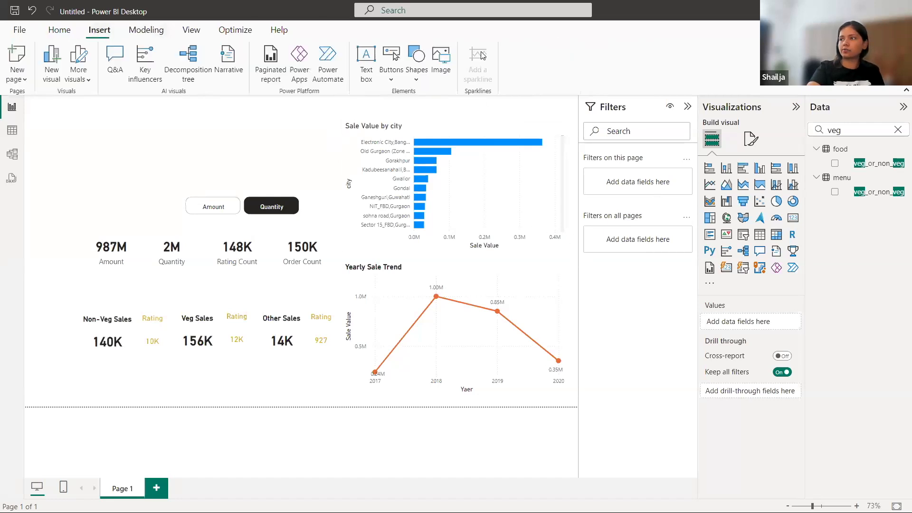
{"action": "left_click", "coordinate": [416, 67]}
{"action": "left_click", "coordinate": [416, 120]}
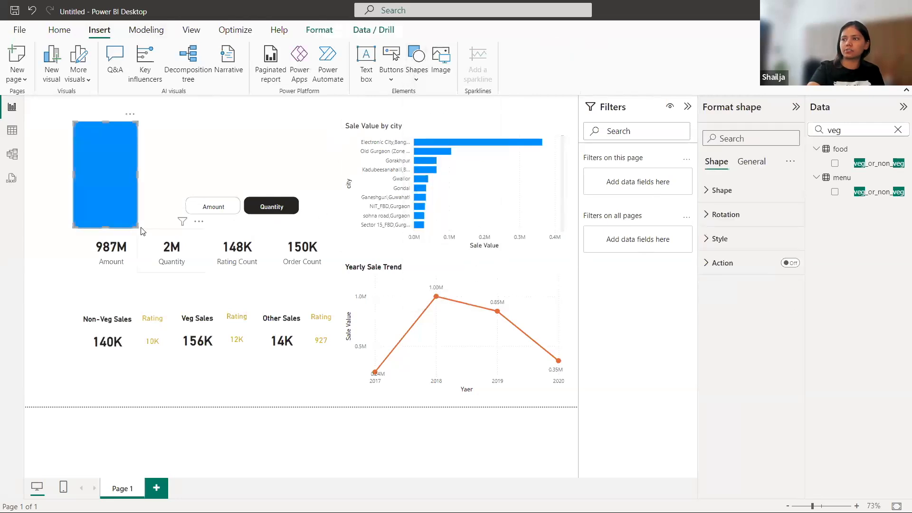
{"action": "left_click_drag", "start_coordinate": [137, 224], "coordinate": [192, 216]}
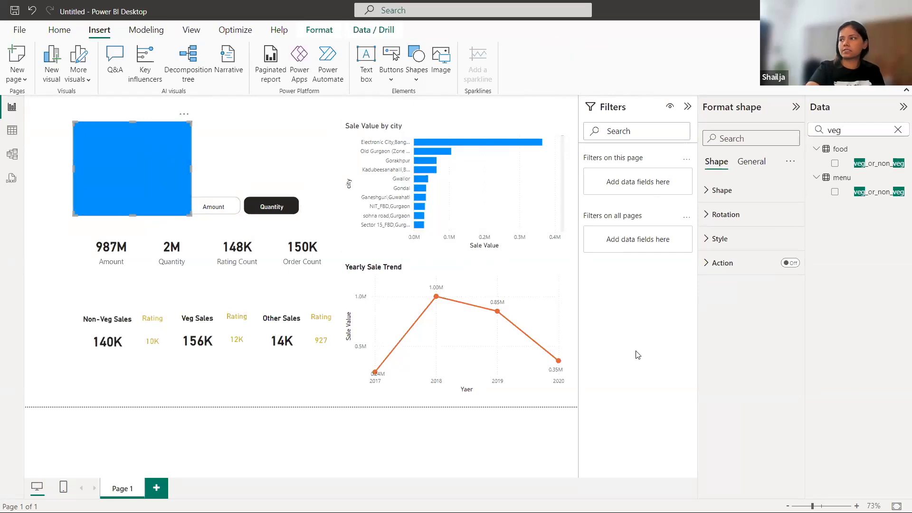
Step: Set the rectangle's fill color to white
{"action": "left_click", "coordinate": [708, 222]}
{"action": "left_click", "coordinate": [708, 222]}
{"action": "left_click", "coordinate": [712, 238]}
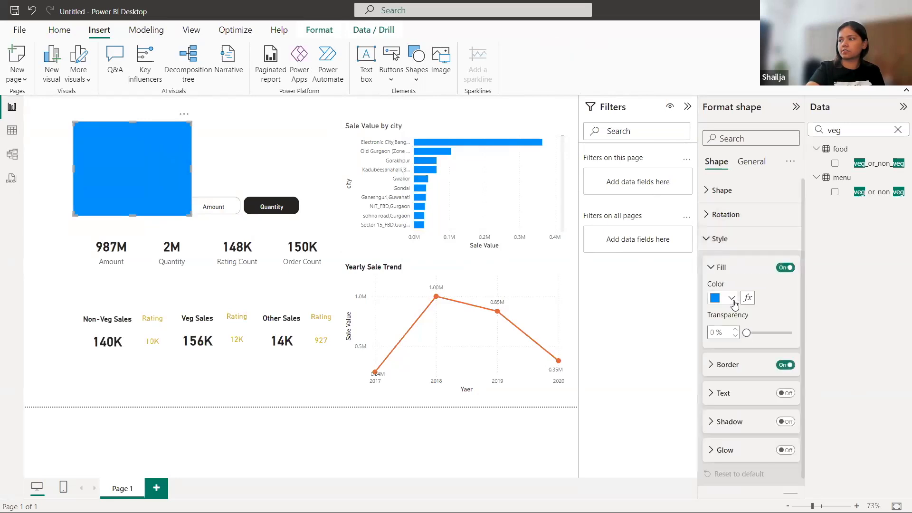
{"action": "left_click", "coordinate": [733, 301]}
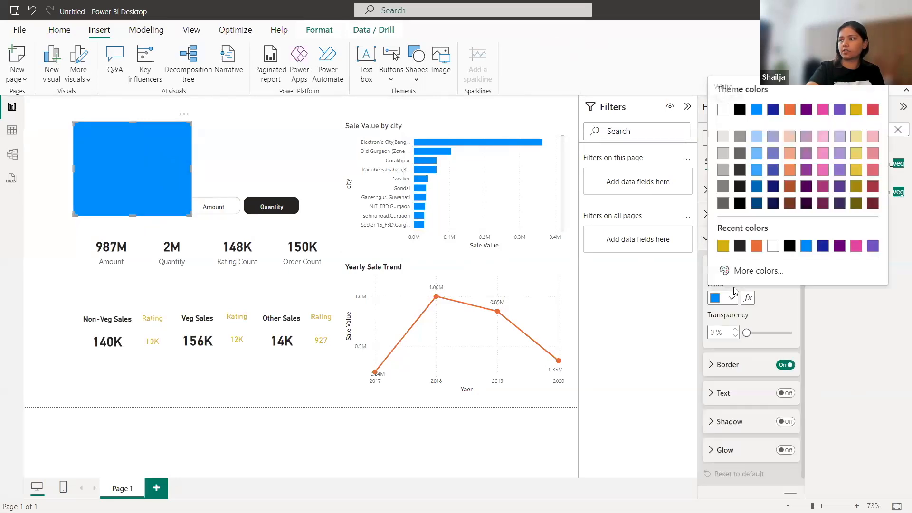
{"action": "left_click", "coordinate": [722, 111]}
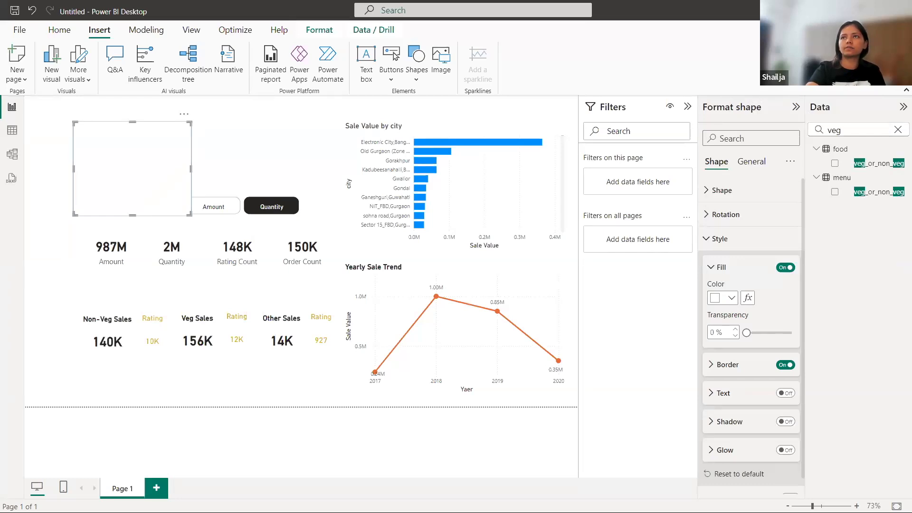
Step: Turn on the background and shadow effects for the rectangle
{"action": "left_click", "coordinate": [747, 162]}
{"action": "left_click", "coordinate": [711, 243]}
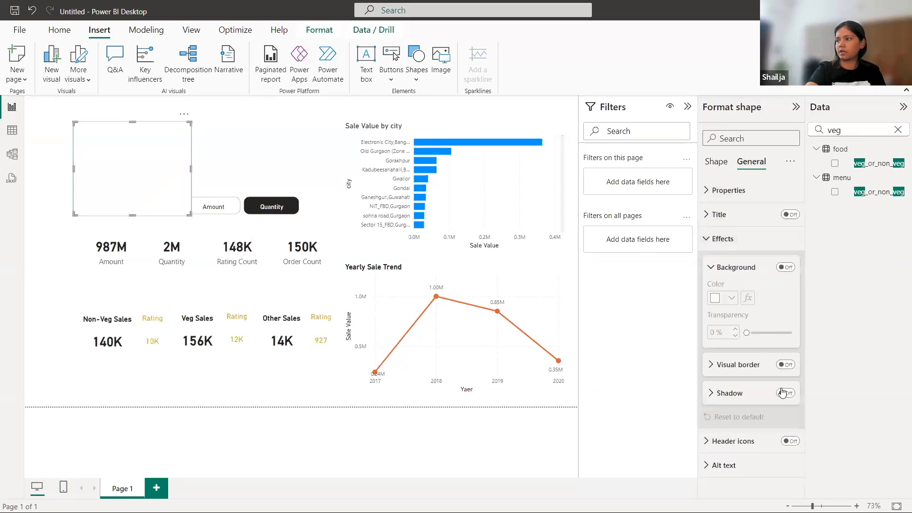
{"action": "left_click", "coordinate": [785, 268]}
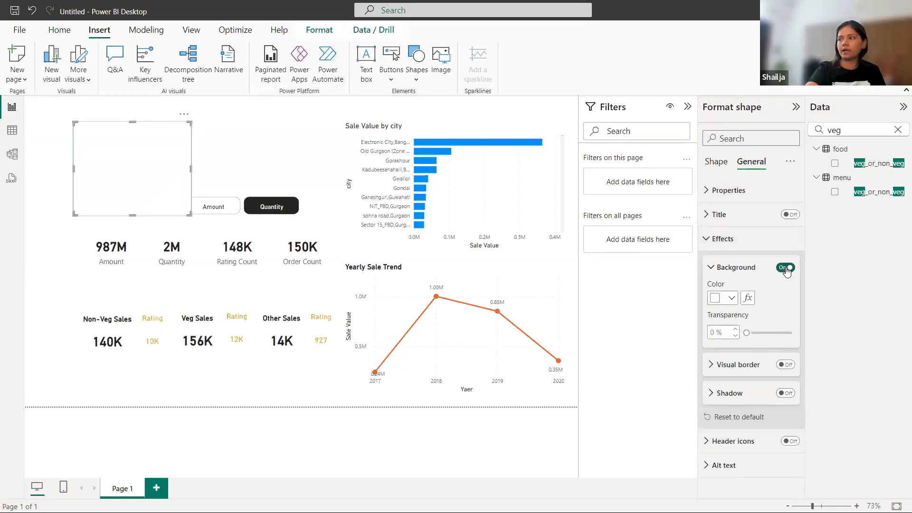
{"action": "left_click", "coordinate": [787, 396]}
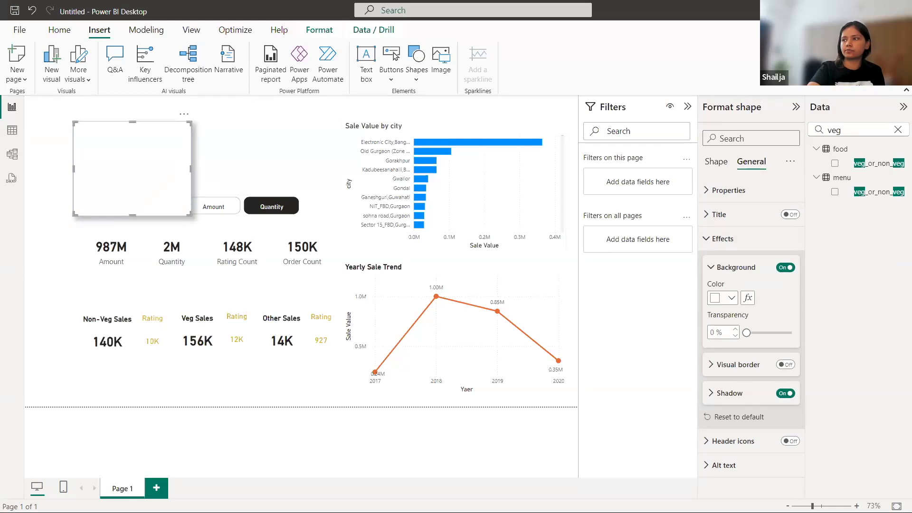
Step: Set the position of the rectangle's shadow to Custom, keeping the offset at Outside
{"action": "left_click", "coordinate": [729, 394]}
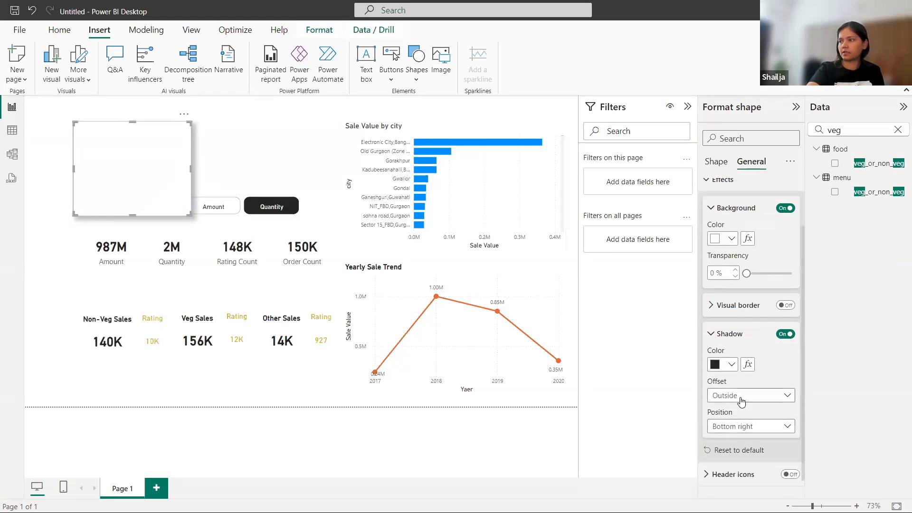
{"action": "left_click", "coordinate": [742, 398]}
{"action": "left_click", "coordinate": [741, 410]}
{"action": "left_click", "coordinate": [739, 426]}
{"action": "left_click", "coordinate": [739, 426]}
{"action": "left_click", "coordinate": [739, 425]}
{"action": "left_click", "coordinate": [737, 412]}
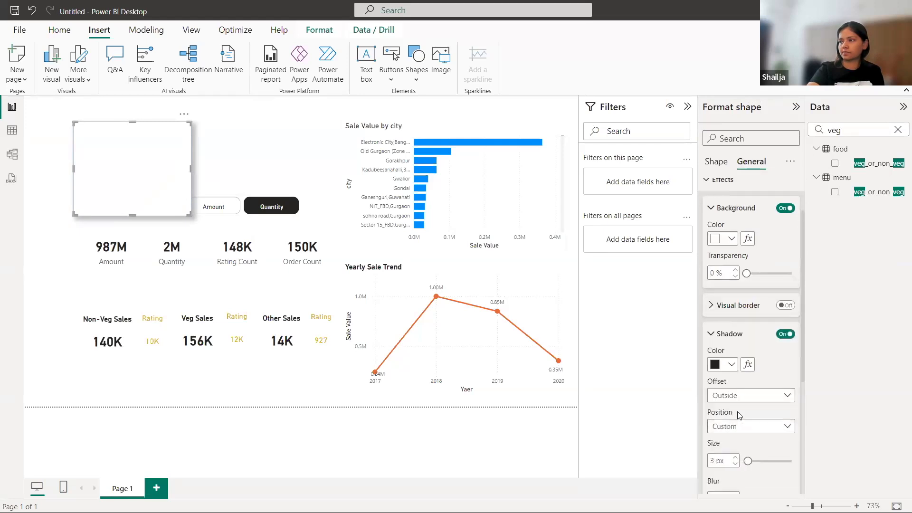
Step: Soften the rectangle's custom shadow with a 17 px blur, a 41° angle and 90% transparency
{"action": "scroll", "coordinate": [746, 397], "scroll_direction": "down", "scroll_amount": 3}
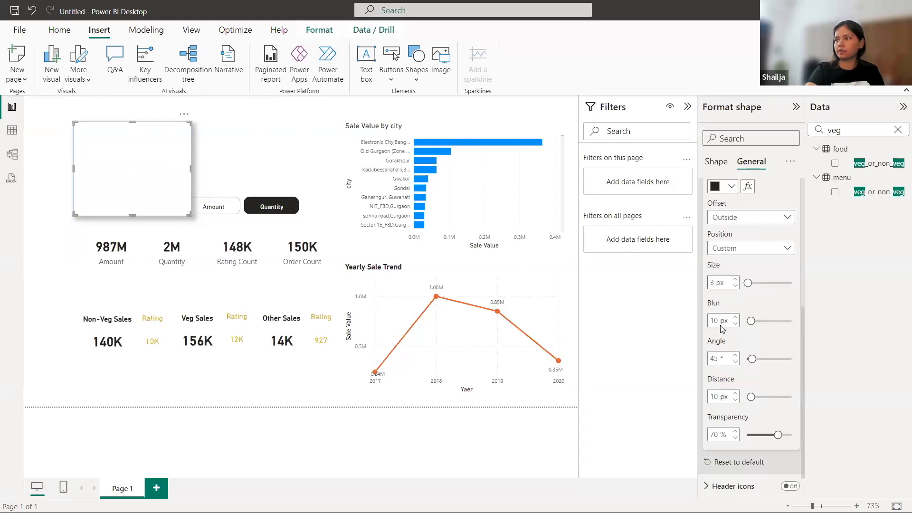
{"action": "type", "text": "17"}
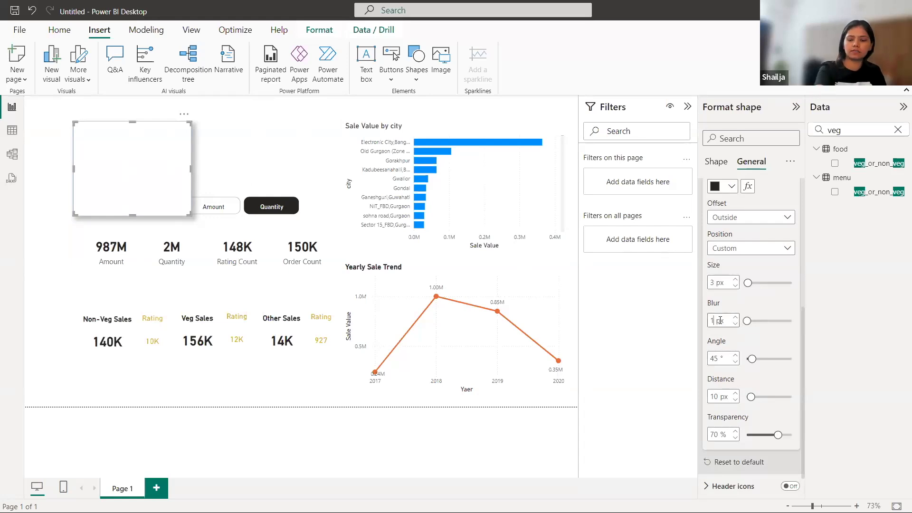
{"action": "left_click", "coordinate": [715, 357]}
{"action": "type", "text": "41"}
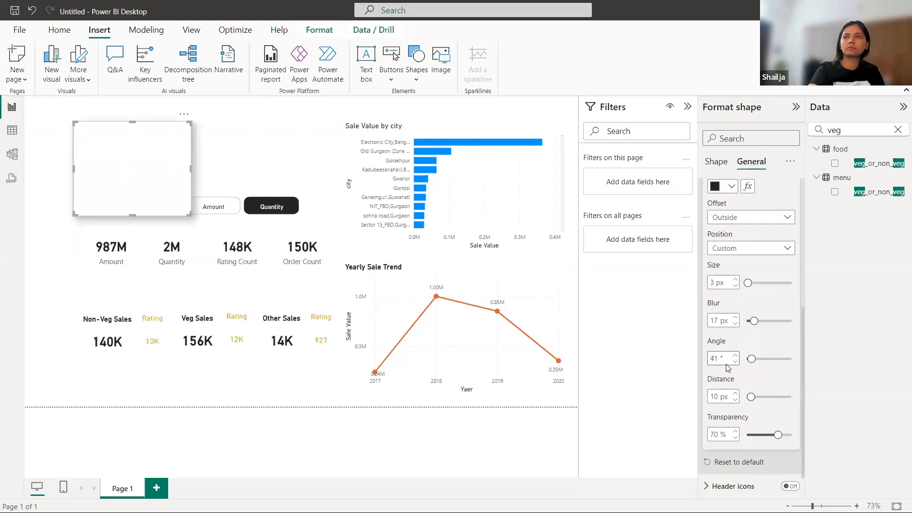
{"action": "left_click", "coordinate": [716, 436]}
{"action": "type", "text": "90"}
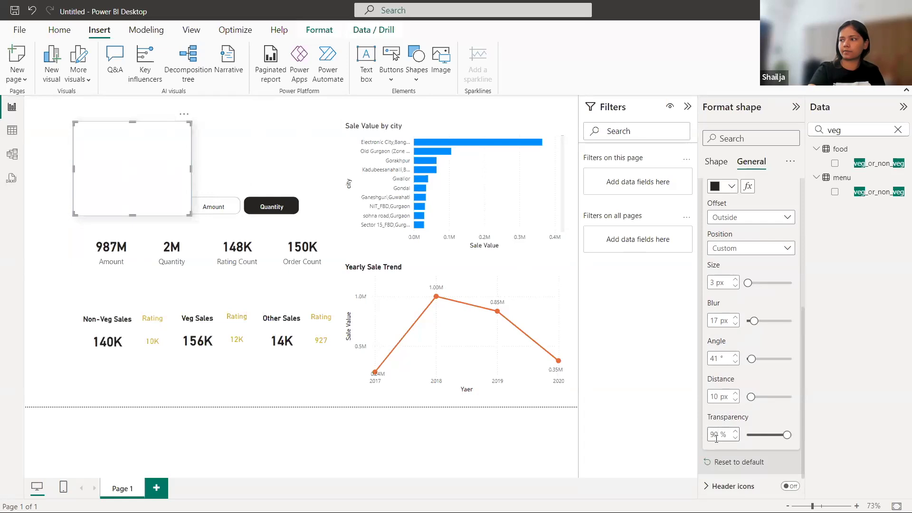
{"action": "left_click", "coordinate": [29, 207]}
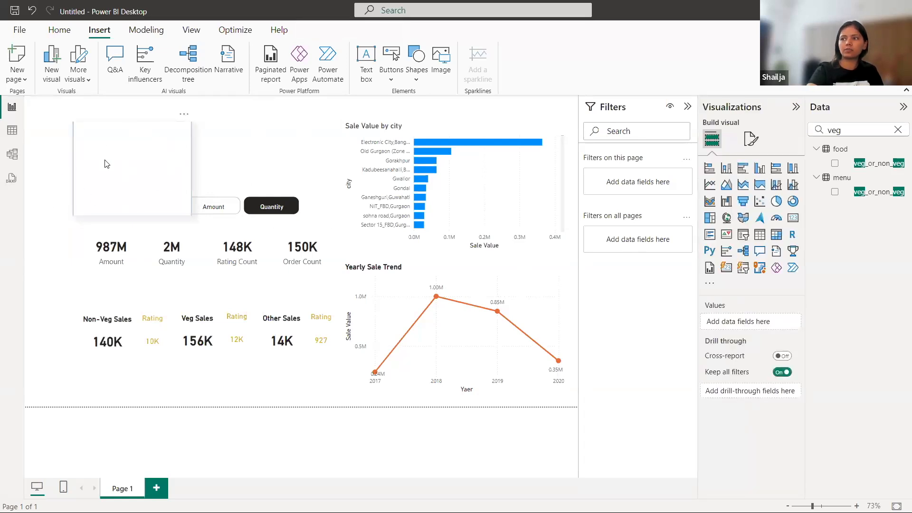
Step: Turn off the rectangle's border in its shape style settings
{"action": "left_click", "coordinate": [166, 171]}
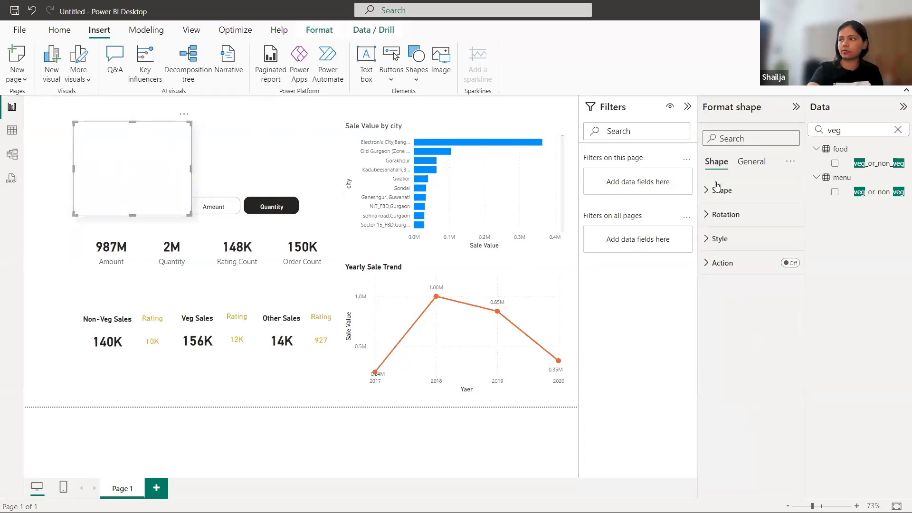
{"action": "left_click", "coordinate": [750, 162]}
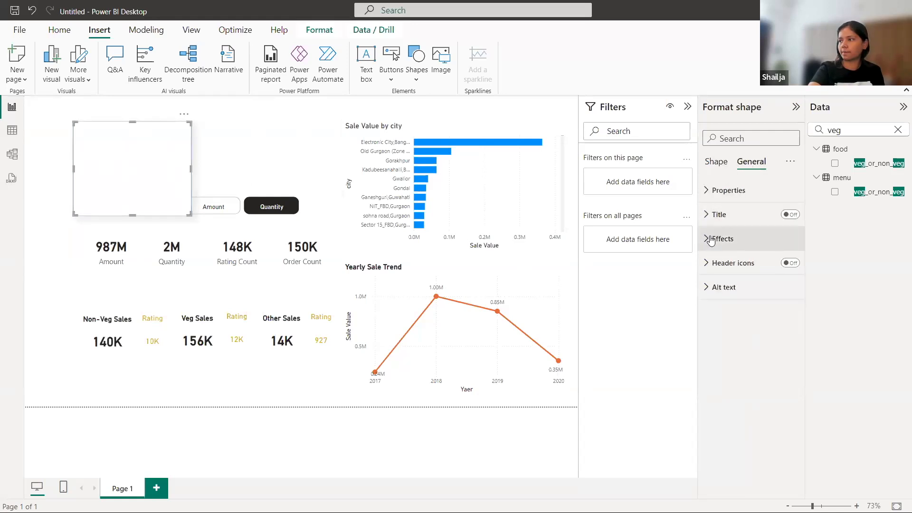
{"action": "left_click", "coordinate": [749, 239]}
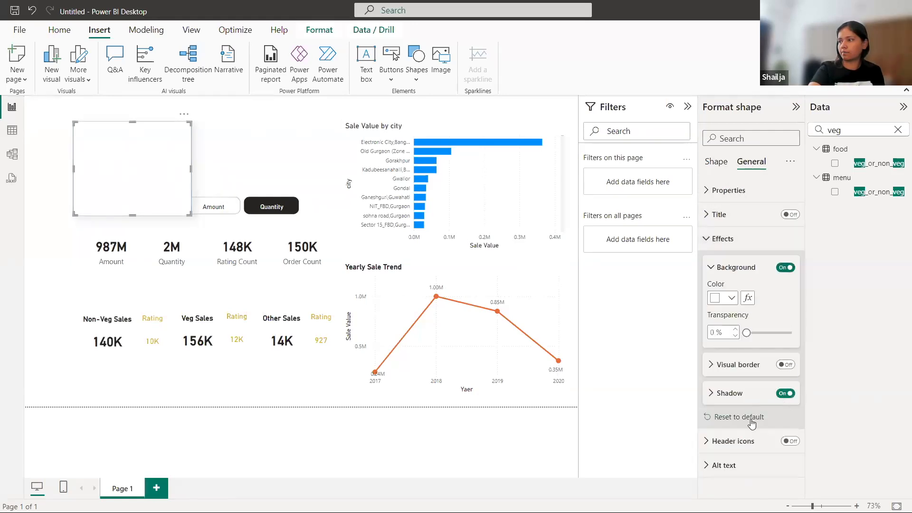
{"action": "left_click", "coordinate": [705, 239]}
{"action": "left_click", "coordinate": [712, 162]}
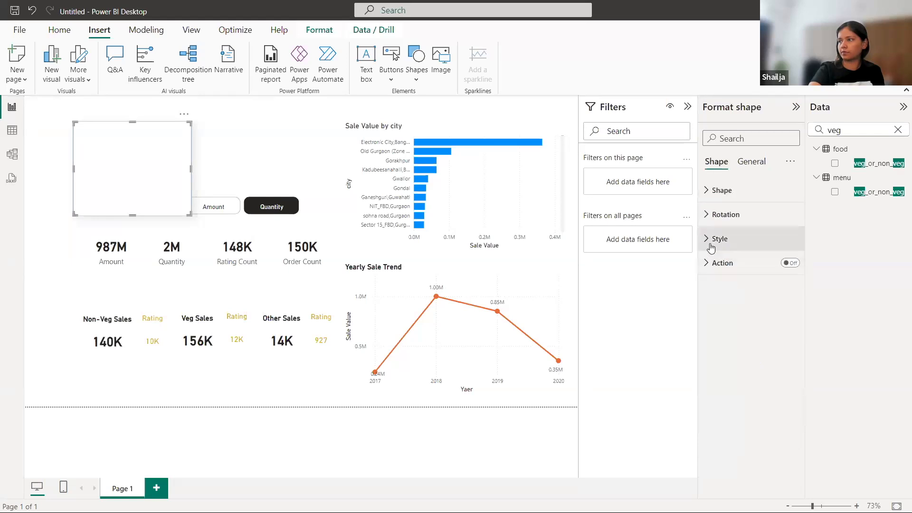
{"action": "left_click", "coordinate": [707, 191]}
{"action": "left_click", "coordinate": [712, 316]}
{"action": "left_click", "coordinate": [719, 457]}
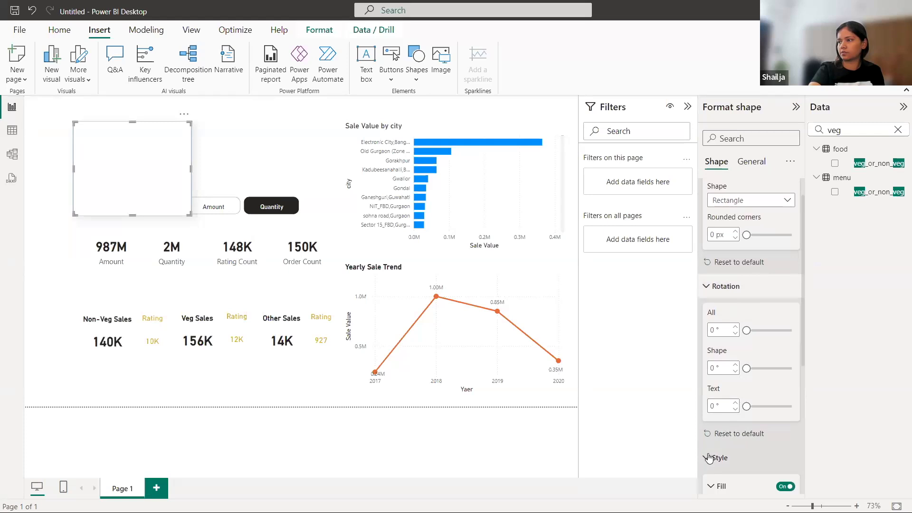
{"action": "left_click", "coordinate": [785, 348]}
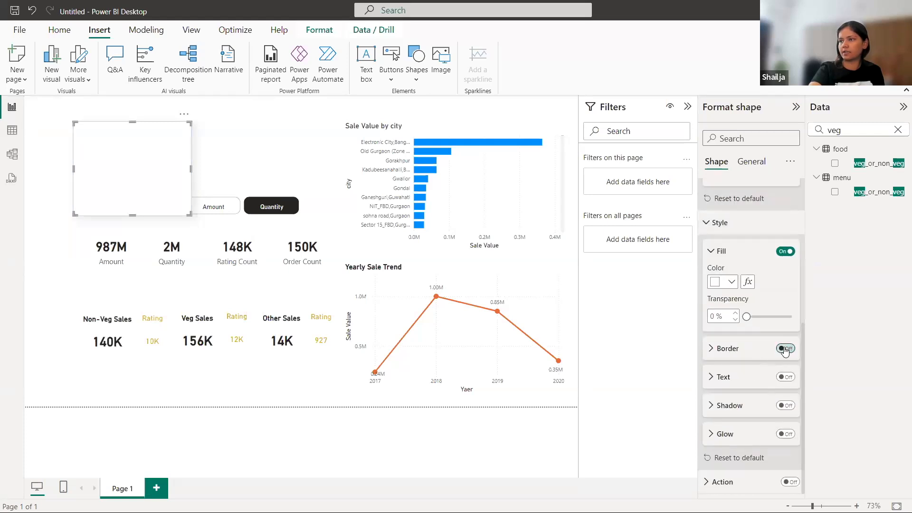
Step: Move the rectangle over the Non-Veg Sales card and its rating card, and reduce its size to frame them
{"action": "left_click", "coordinate": [66, 253]}
{"action": "left_click_drag", "start_coordinate": [136, 148], "coordinate": [117, 151]}
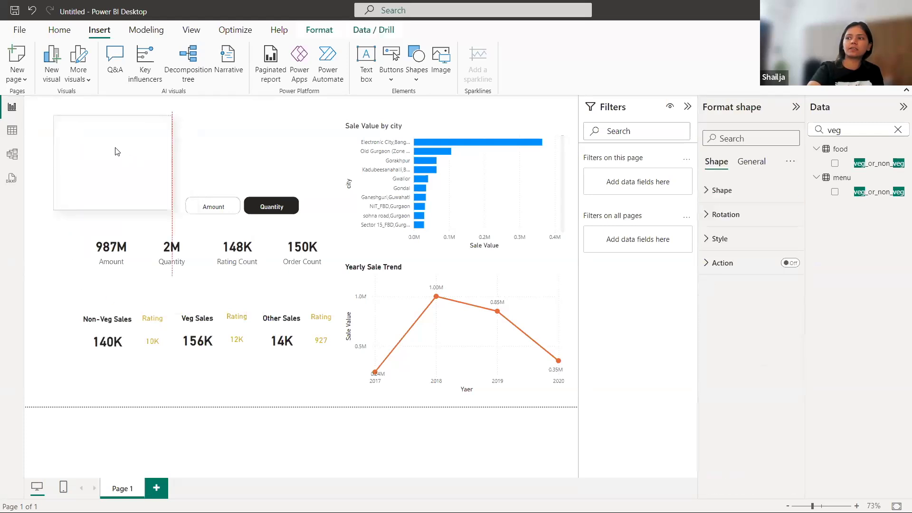
{"action": "left_click", "coordinate": [73, 241]}
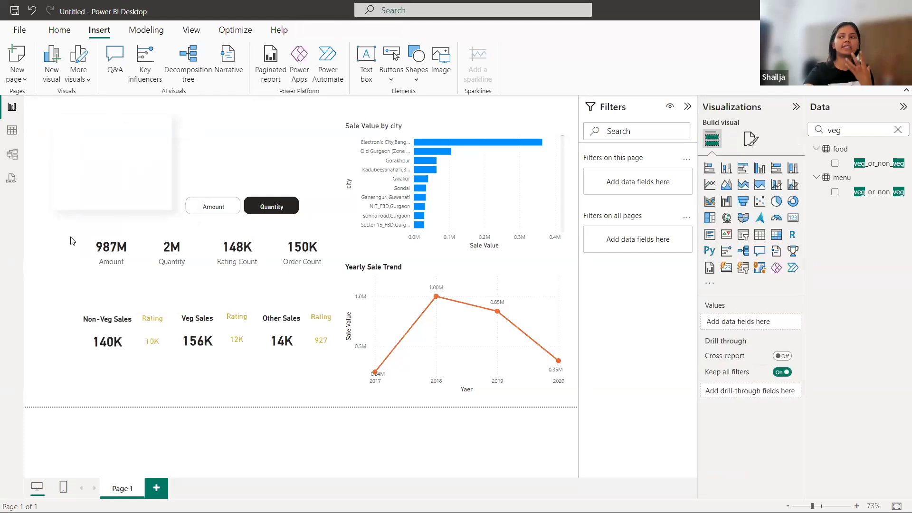
{"action": "left_click_drag", "start_coordinate": [93, 167], "coordinate": [97, 328]}
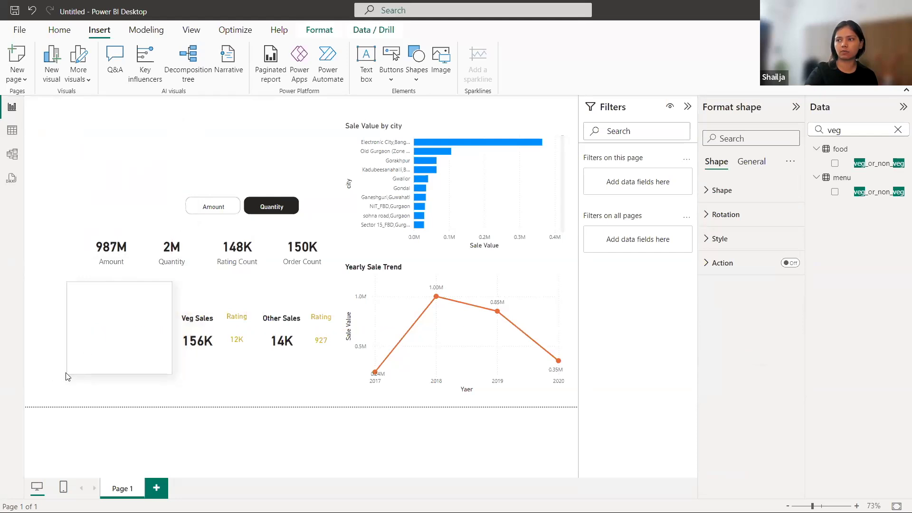
Step: Try laying two copies of the rectangle over the Veg Sales and Other Sales cards
{"action": "left_click_drag", "start_coordinate": [114, 360], "coordinate": [346, 357]}
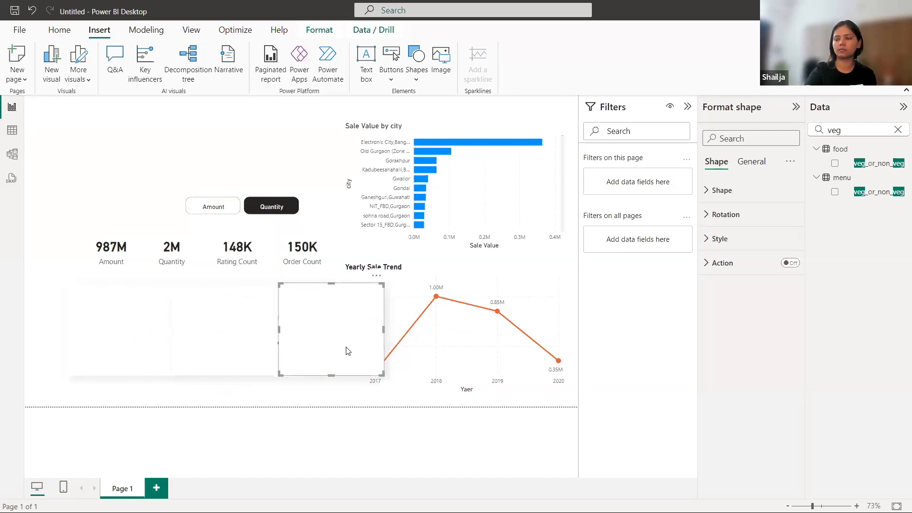
{"action": "left_click", "coordinate": [236, 354]}
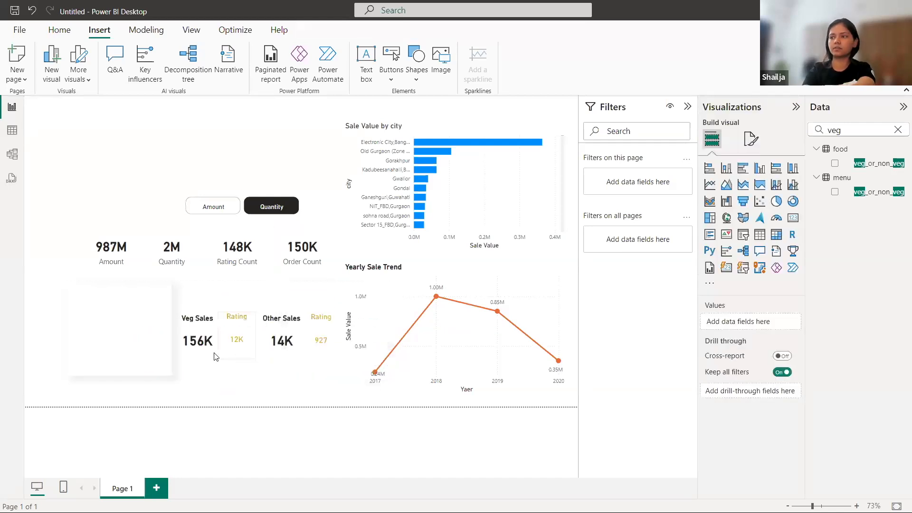
Step: Narrow the rectangle from its left edge and place two copies beside it over the Veg Sales and Other Sales cards
{"action": "left_click", "coordinate": [170, 373]}
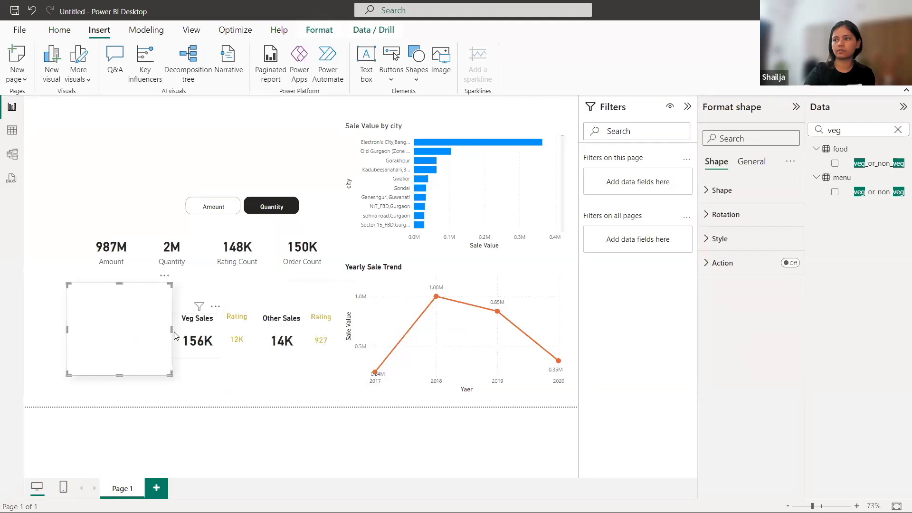
{"action": "left_click_drag", "start_coordinate": [170, 329], "coordinate": [133, 337]}
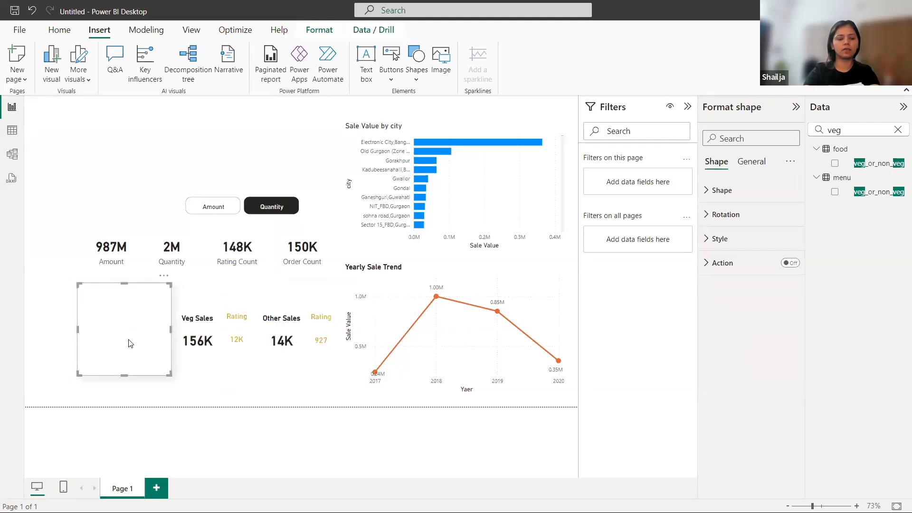
{"action": "left_click_drag", "start_coordinate": [130, 343], "coordinate": [339, 341]}
{"action": "key", "text": "ctrl+z"}
Step: Select all three rectangles and send them to the back, behind the sales and rating cards
{"action": "left_click", "coordinate": [138, 349], "text": "ctrl"}
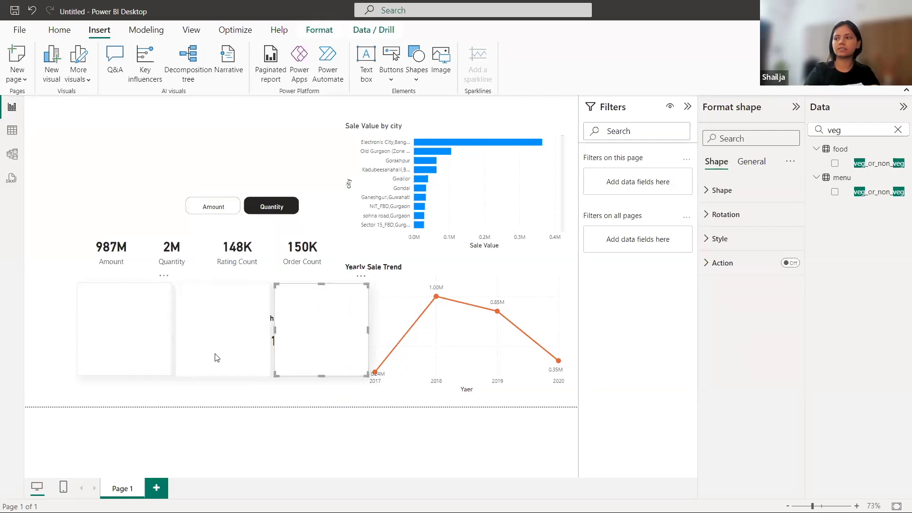
{"action": "left_click", "coordinate": [236, 358], "text": "ctrl"}
{"action": "left_click", "coordinate": [319, 31]}
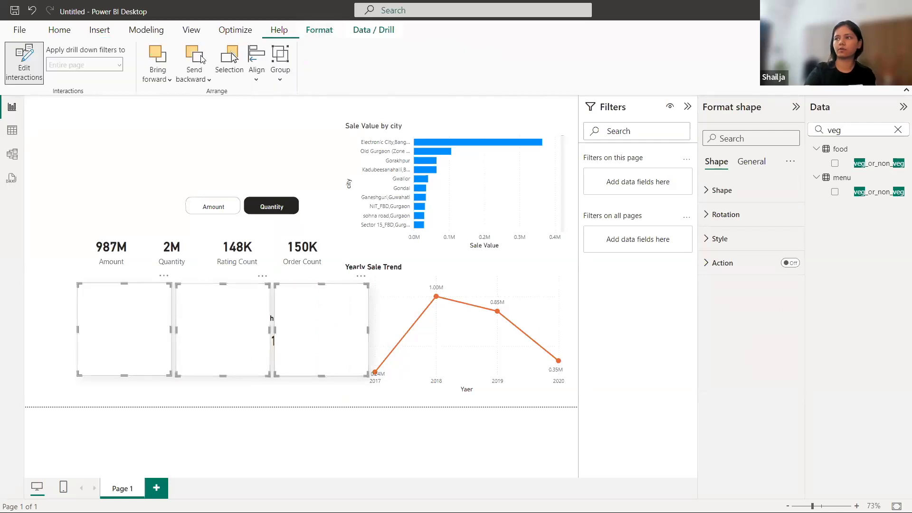
{"action": "left_click", "coordinate": [197, 75]}
{"action": "left_click", "coordinate": [201, 118]}
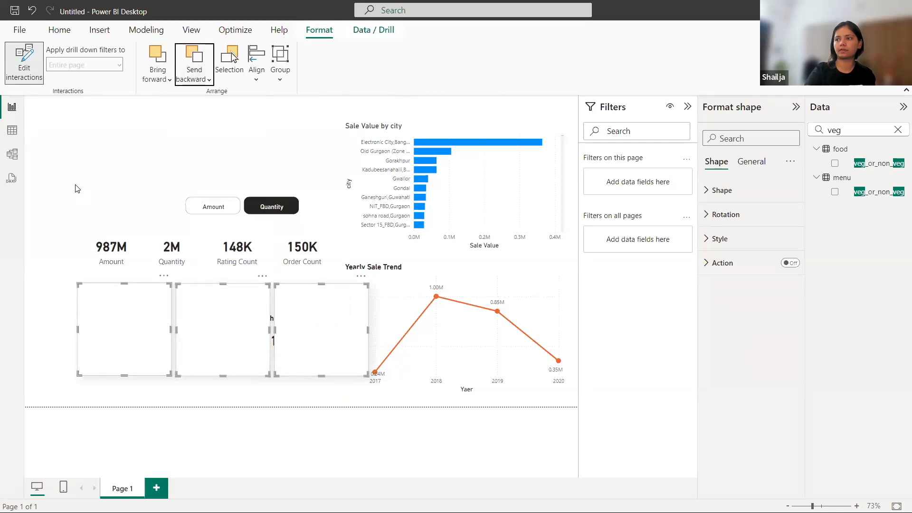
{"action": "left_click", "coordinate": [67, 175]}
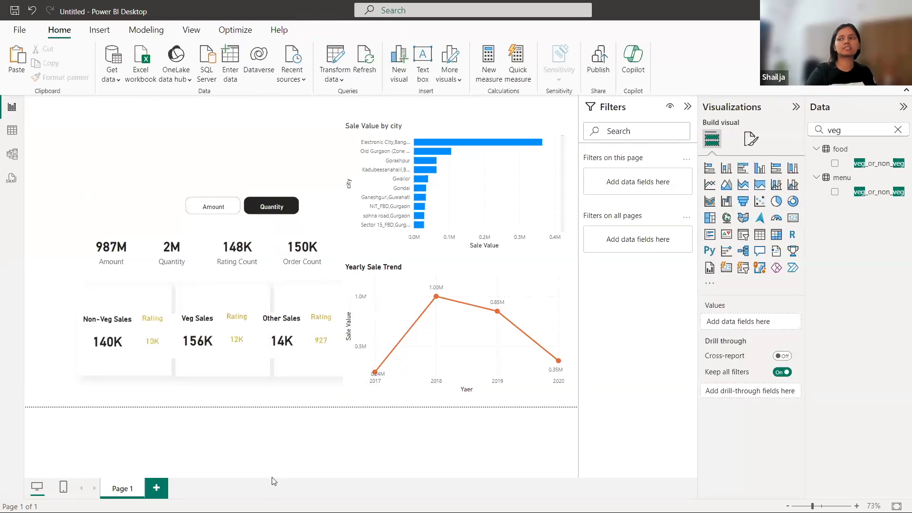
Step: Try moving the Non-Veg Sales card and its rating card higher within their background panel
{"action": "left_click", "coordinate": [108, 342]}
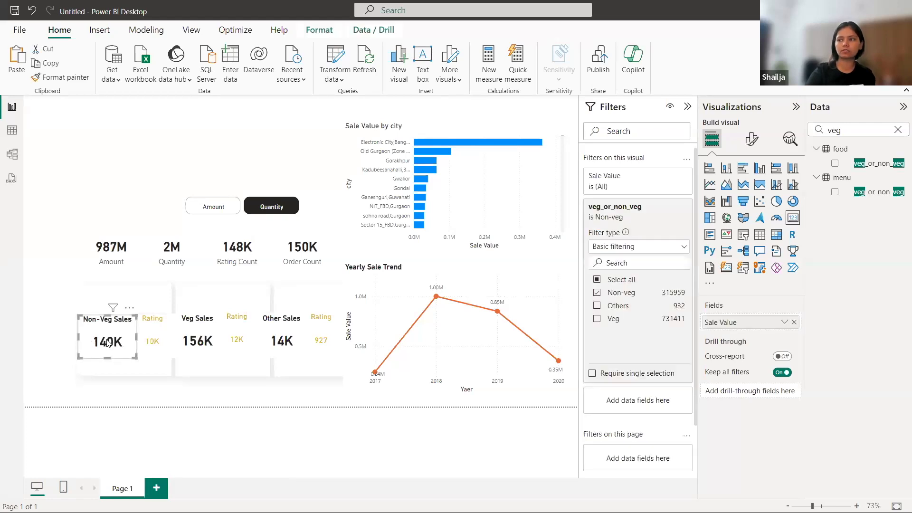
{"action": "left_click", "coordinate": [152, 341]}
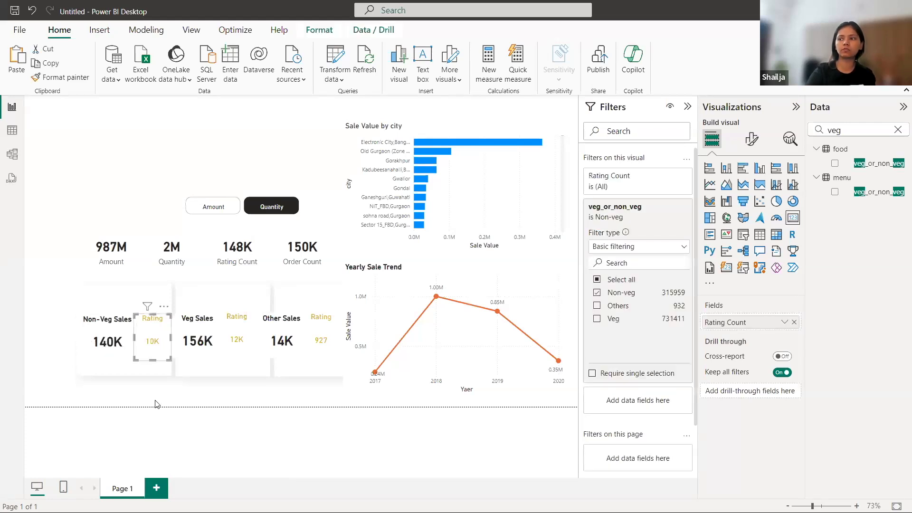
{"action": "left_click", "coordinate": [118, 348]}
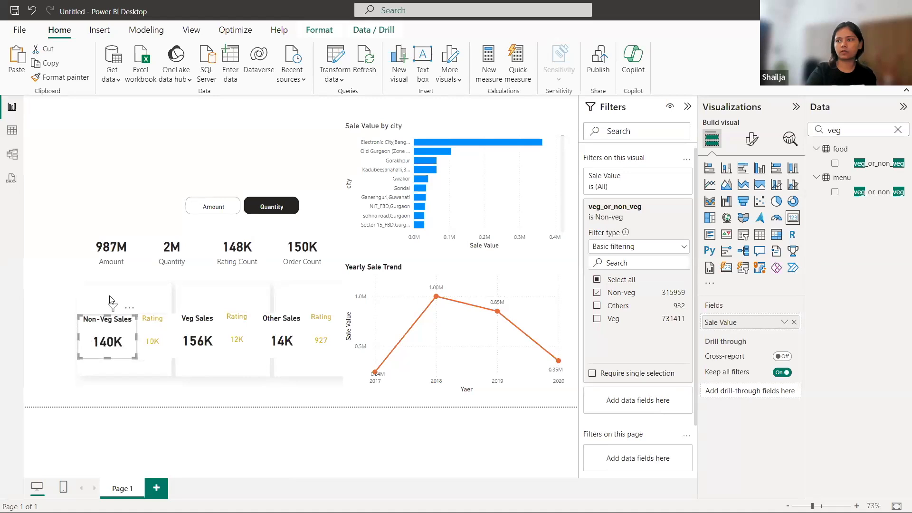
{"action": "left_click_drag", "start_coordinate": [94, 296], "coordinate": [101, 296]}
{"action": "left_click", "coordinate": [159, 402]}
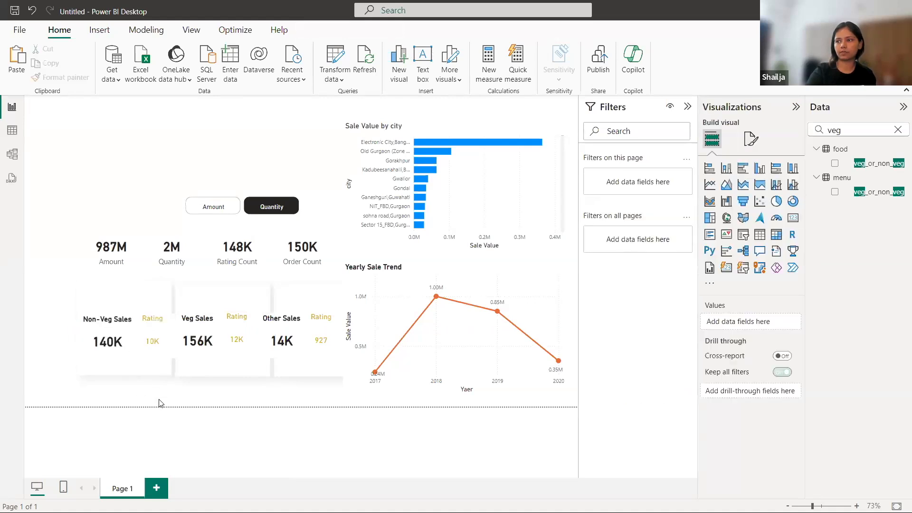
{"action": "left_click_drag", "start_coordinate": [122, 334], "coordinate": [150, 333]}
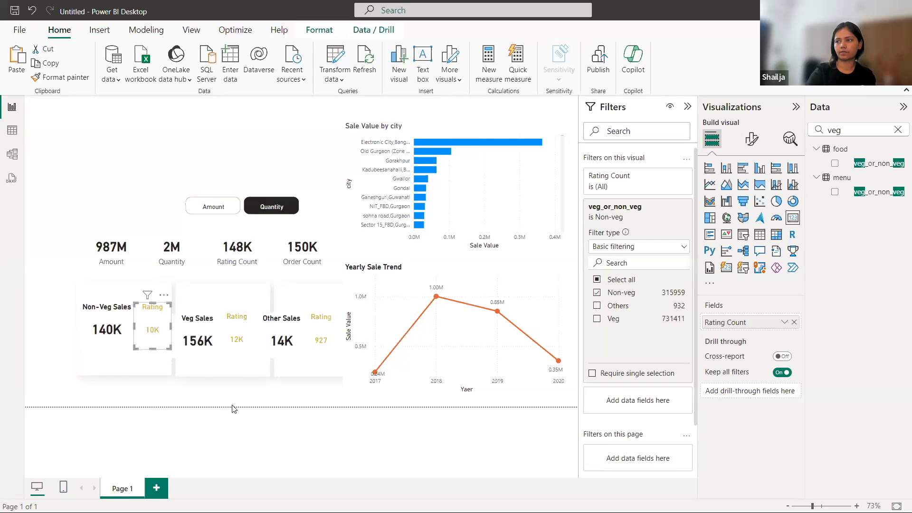
{"action": "left_click", "coordinate": [227, 394]}
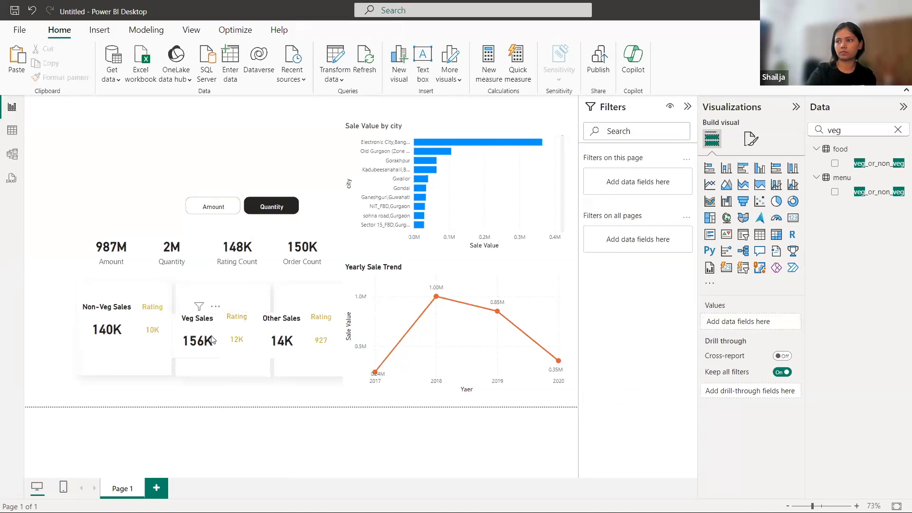
Step: Lower the Veg Sales and Non-Veg Sales cards with their rating cards into the lower part of their background panels
{"action": "left_click_drag", "start_coordinate": [212, 334], "coordinate": [216, 352]}
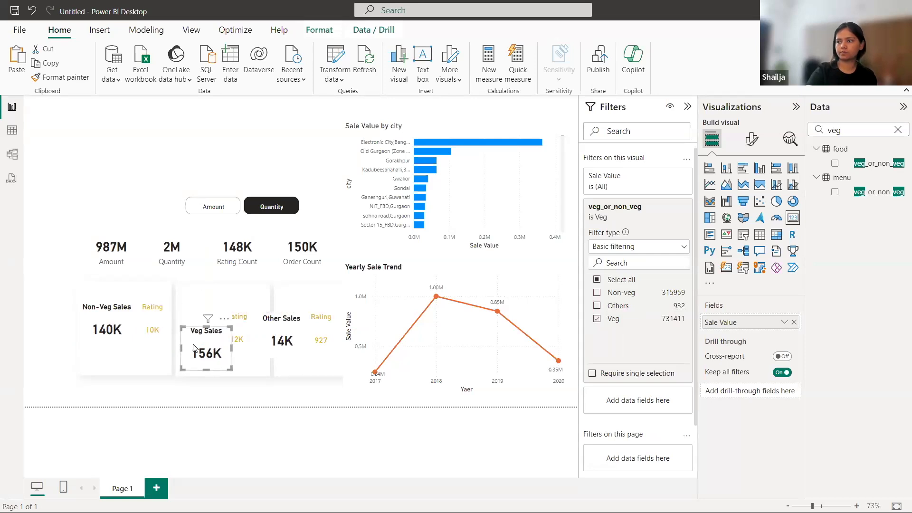
{"action": "left_click_drag", "start_coordinate": [249, 332], "coordinate": [261, 349]}
{"action": "left_click_drag", "start_coordinate": [70, 298], "coordinate": [139, 361]}
{"action": "left_click_drag", "start_coordinate": [158, 324], "coordinate": [158, 347]}
{"action": "left_click", "coordinate": [53, 347]}
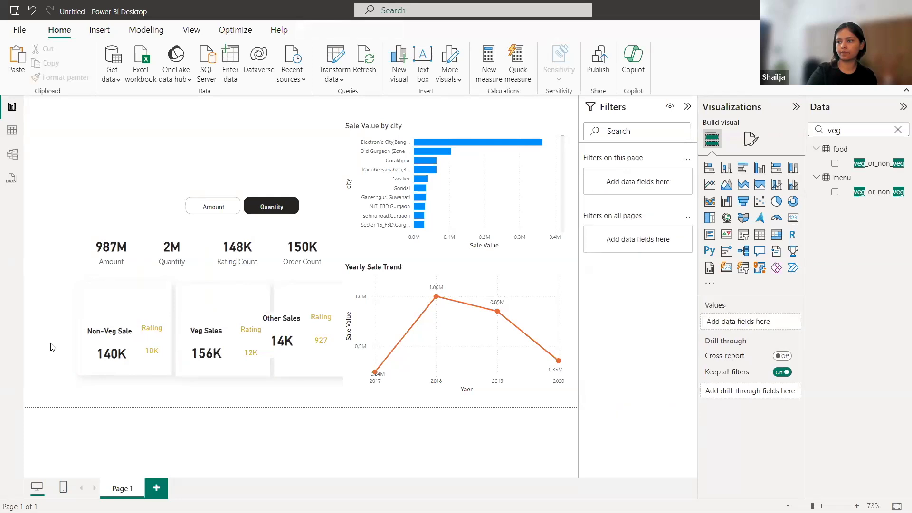
{"action": "left_click_drag", "start_coordinate": [155, 348], "coordinate": [156, 348]}
{"action": "left_click", "coordinate": [70, 348]}
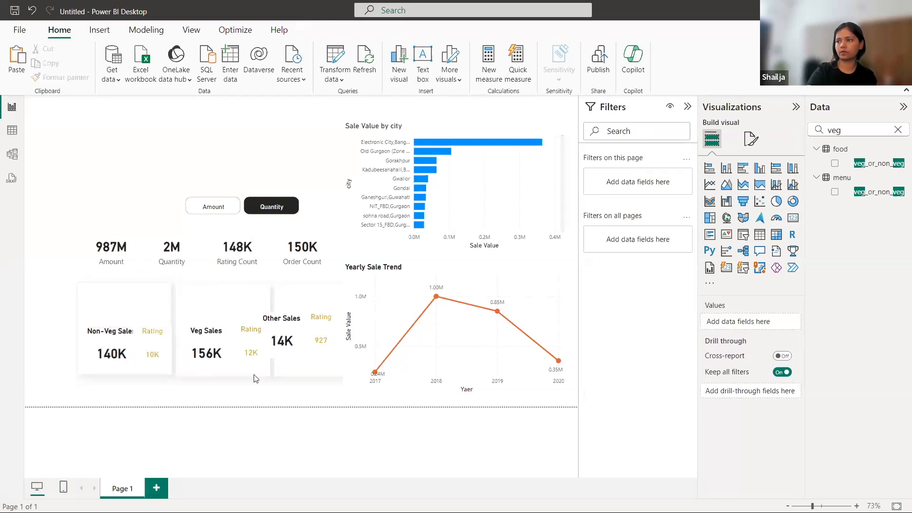
{"action": "left_click_drag", "start_coordinate": [226, 350], "coordinate": [272, 356]}
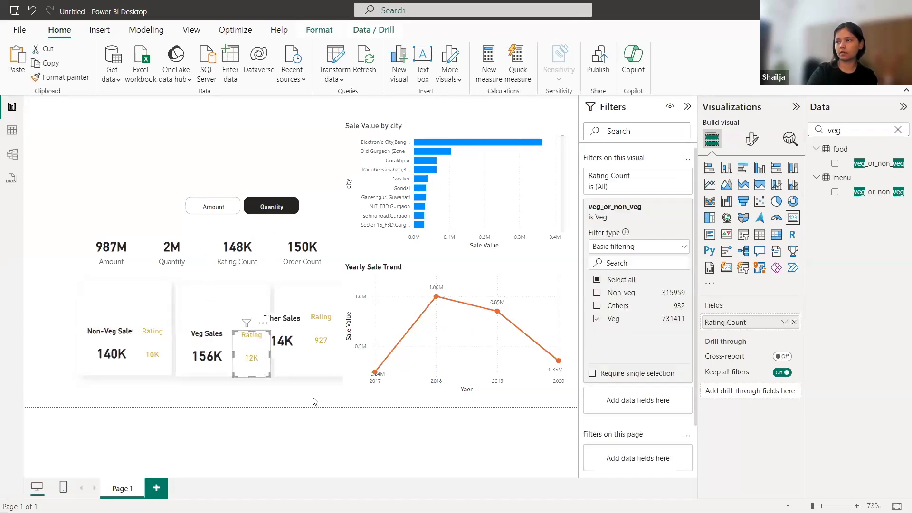
{"action": "left_click", "coordinate": [310, 389]}
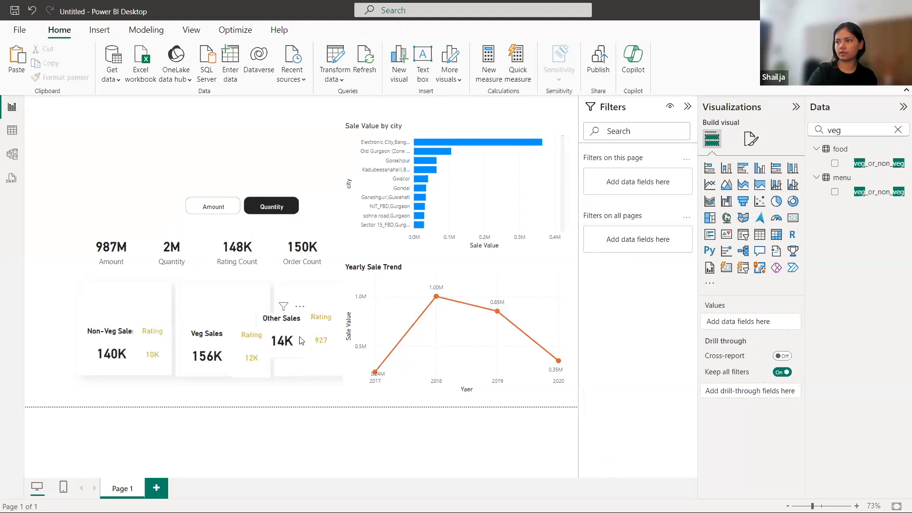
Step: Narrow the Yearly Sale Trend chart from its left edge and lower the Other Sales and rating cards onto the third panel
{"action": "left_click_drag", "start_coordinate": [306, 339], "coordinate": [319, 347]}
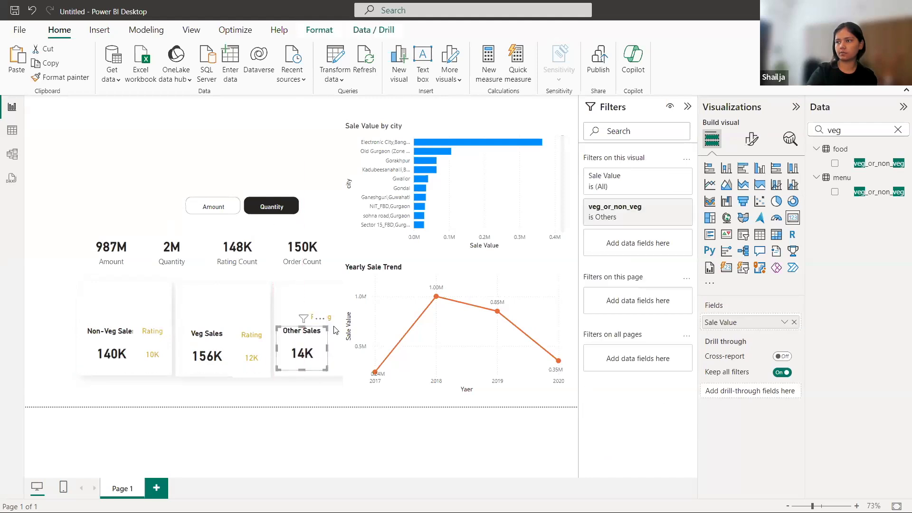
{"action": "left_click", "coordinate": [348, 289]}
{"action": "mouse_move", "coordinate": [346, 332]}
{"action": "left_mouse_down"}
{"action": "mouse_move", "coordinate": [381, 335]}
{"action": "mouse_move", "coordinate": [353, 343]}
{"action": "left_mouse_up"}
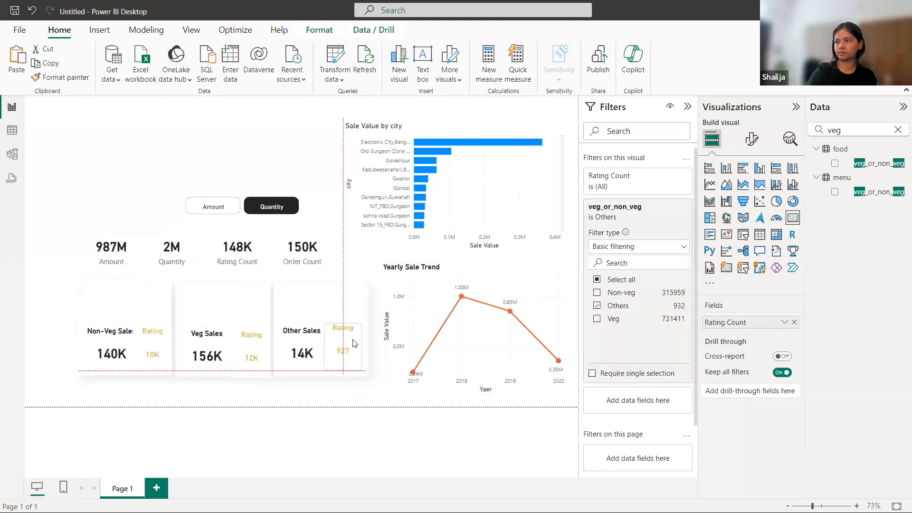
{"action": "left_click_drag", "start_coordinate": [353, 343], "coordinate": [353, 342]}
Step: Narrow the Other Sales background panel from its right edge and fit the rating card inside it
{"action": "left_click", "coordinate": [349, 301]}
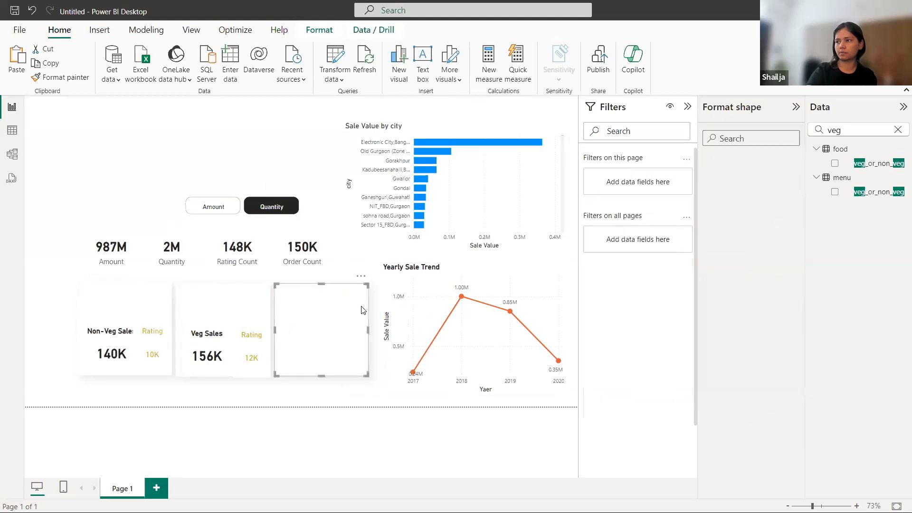
{"action": "left_click_drag", "start_coordinate": [363, 329], "coordinate": [361, 330]}
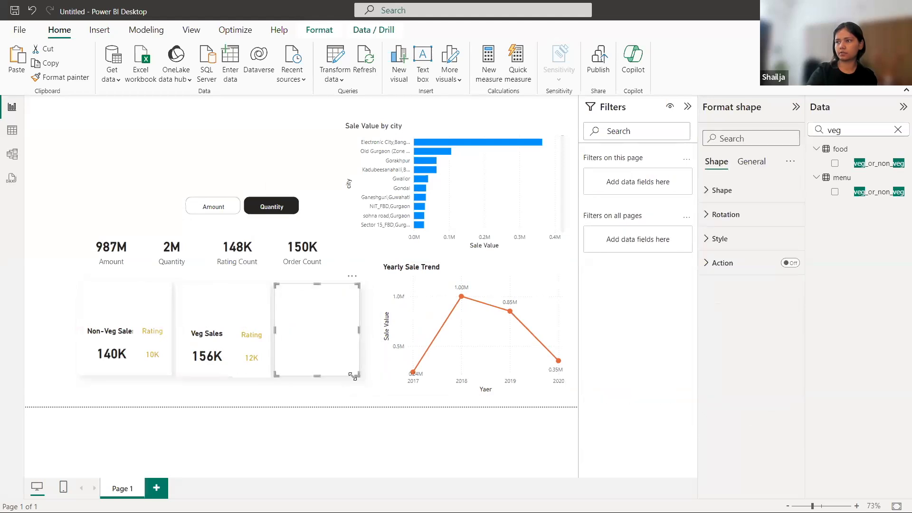
{"action": "left_click", "coordinate": [347, 392]}
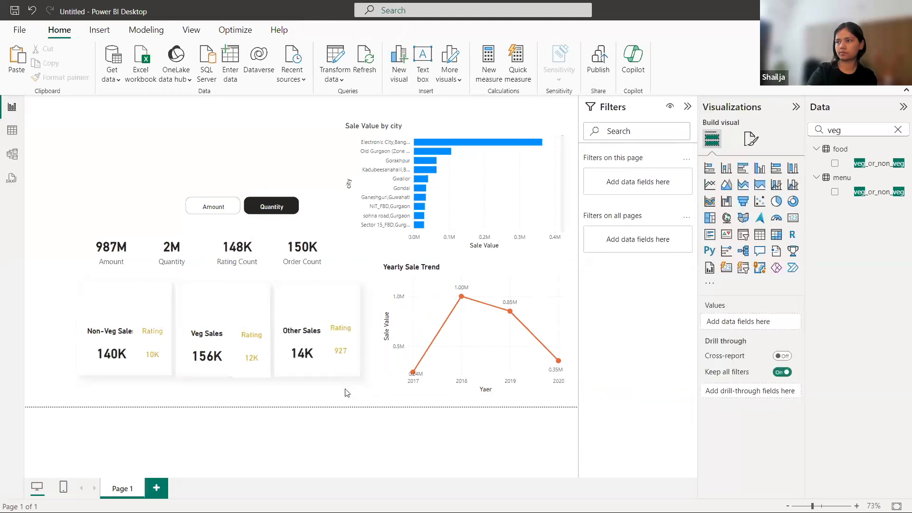
{"action": "left_click", "coordinate": [347, 352]}
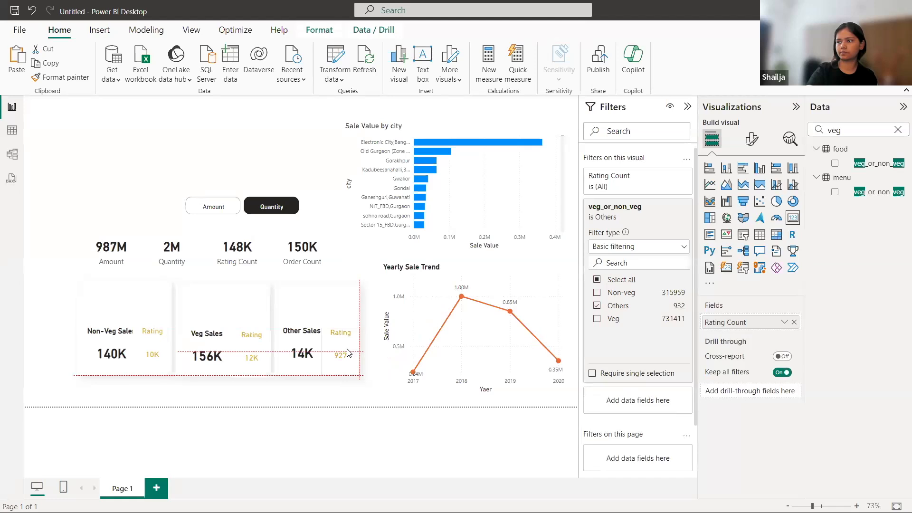
{"action": "left_click_drag", "start_coordinate": [347, 349], "coordinate": [347, 347]}
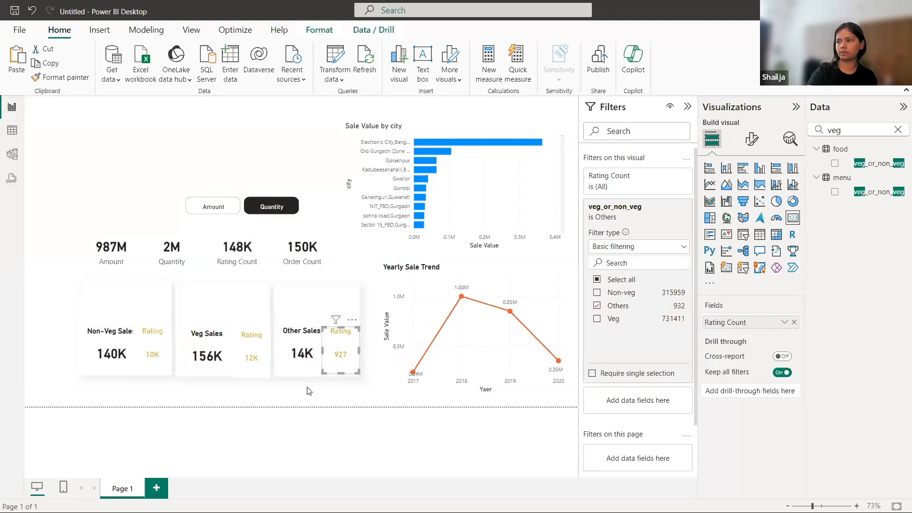
{"action": "left_click", "coordinate": [309, 390]}
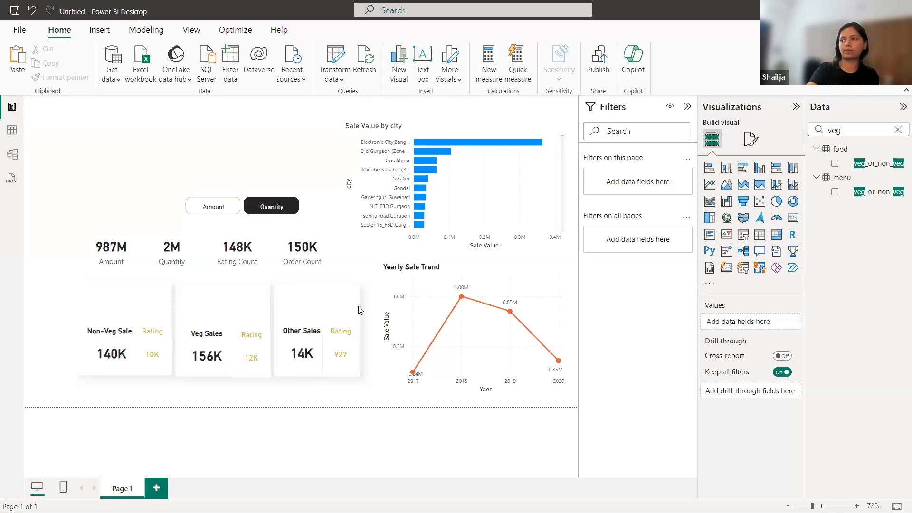
Step: Widen the Yearly Sale Trend chart to span from the Other Sales panel to the page's right edge
{"action": "left_click", "coordinate": [560, 344]}
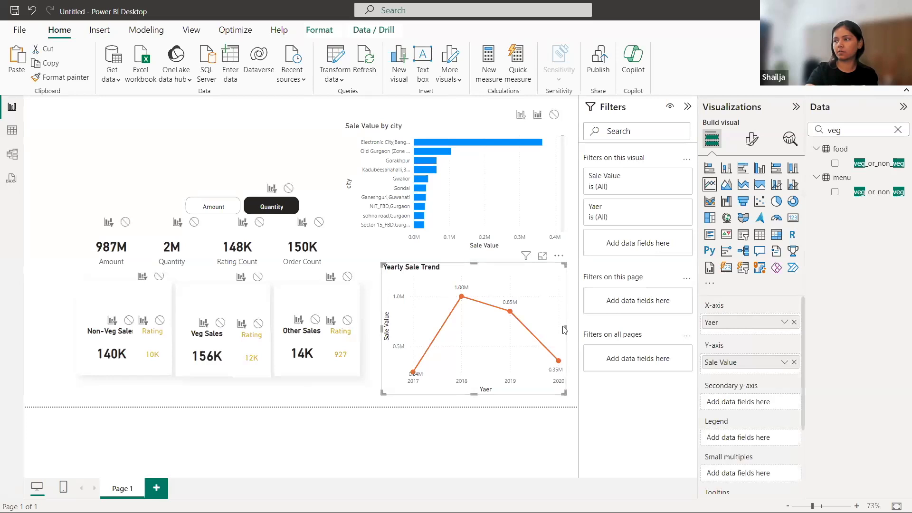
{"action": "left_click_drag", "start_coordinate": [567, 328], "coordinate": [576, 328]}
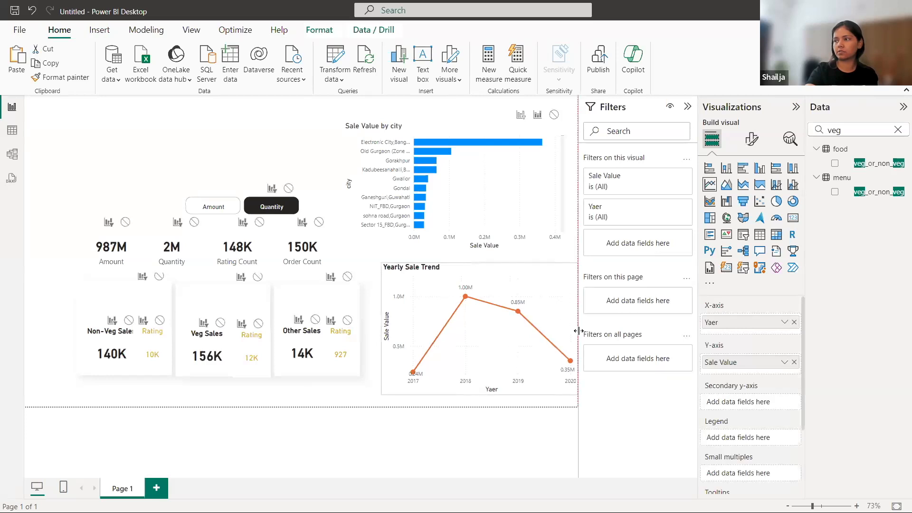
{"action": "left_click", "coordinate": [378, 394]}
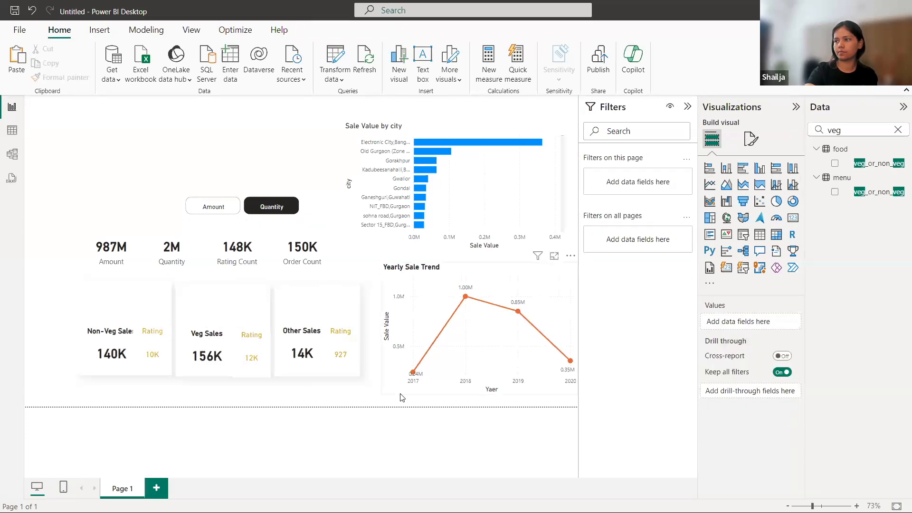
{"action": "left_click_drag", "start_coordinate": [383, 398], "coordinate": [365, 392]}
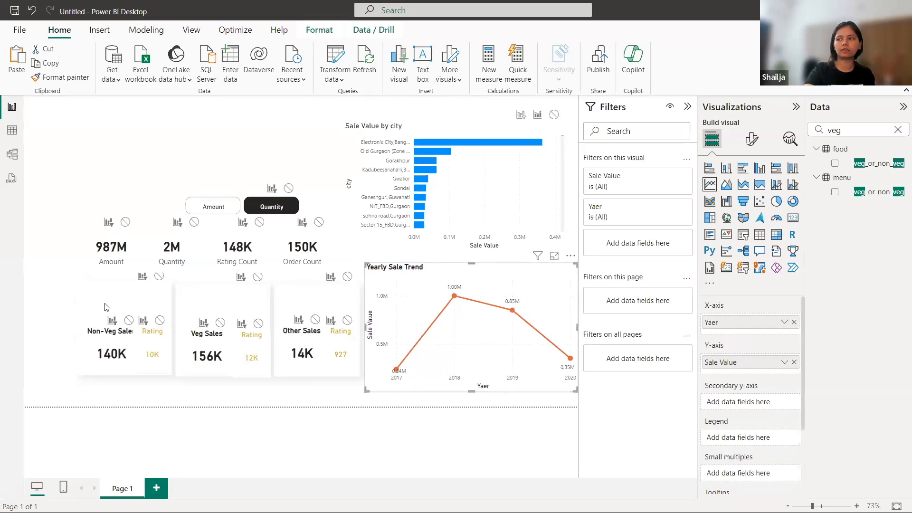
Step: Select the three background panels with their sales and rating cards and move them all down towards the page's lower edge
{"action": "left_click", "coordinate": [57, 291]}
{"action": "left_click_drag", "start_coordinate": [60, 273], "coordinate": [393, 440]}
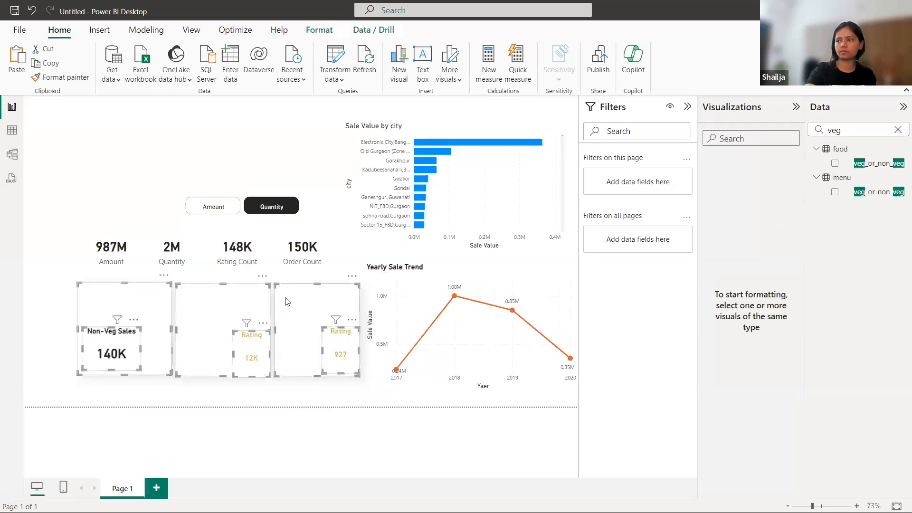
{"action": "left_click_drag", "start_coordinate": [184, 295], "coordinate": [184, 318]}
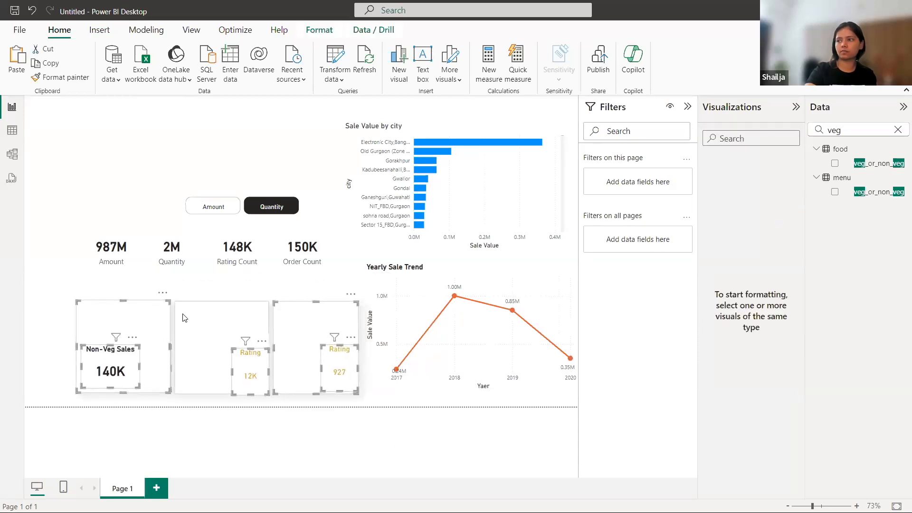
{"action": "left_click", "coordinate": [185, 318]}
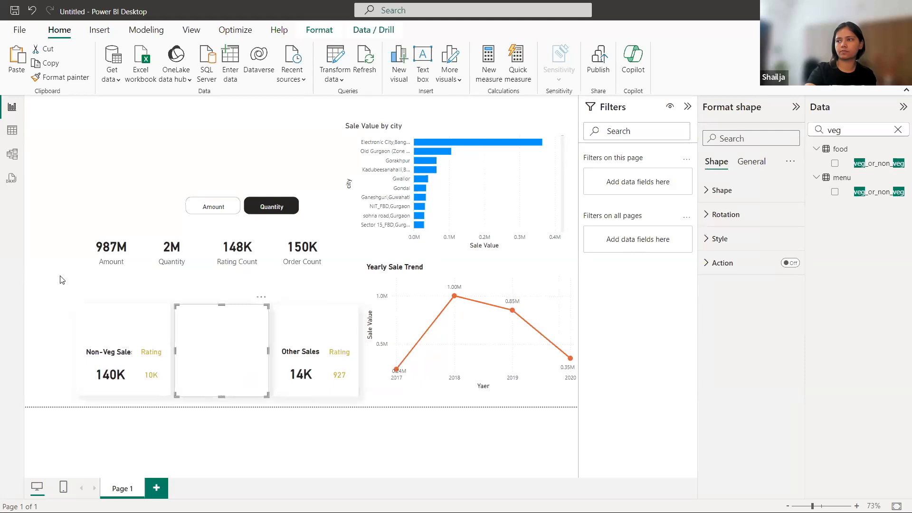
{"action": "left_click", "coordinate": [60, 280]}
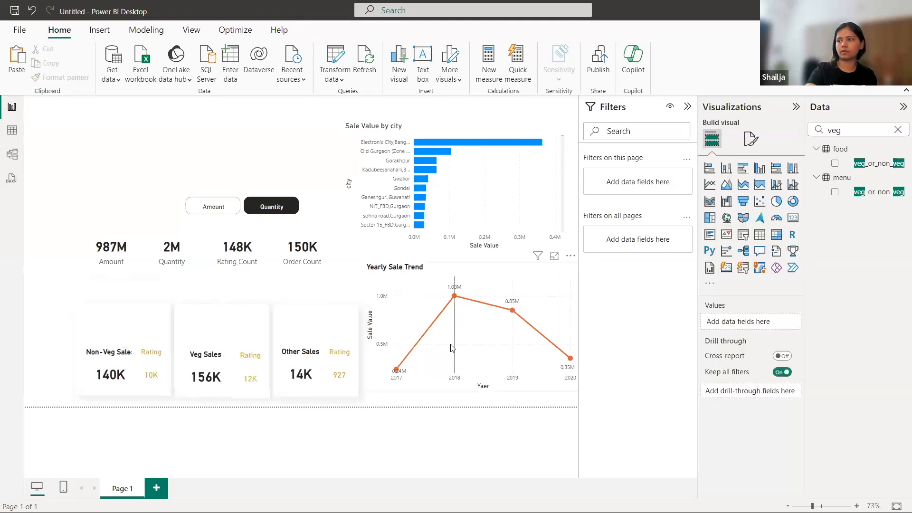
Step: Extend the Yearly Sale Trend chart downward to line up with the bottom of the sales panels
{"action": "left_click", "coordinate": [468, 387]}
{"action": "left_click_drag", "start_coordinate": [471, 391], "coordinate": [473, 400]}
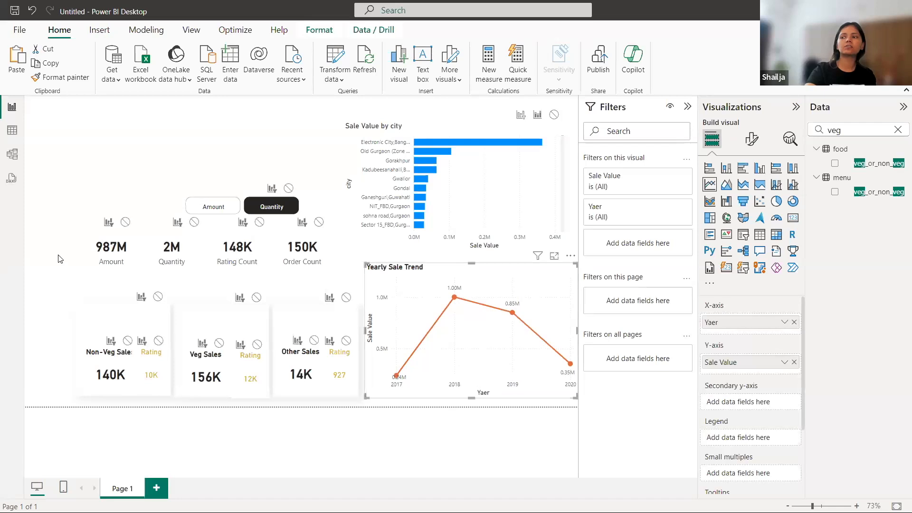
{"action": "left_click", "coordinate": [58, 259]}
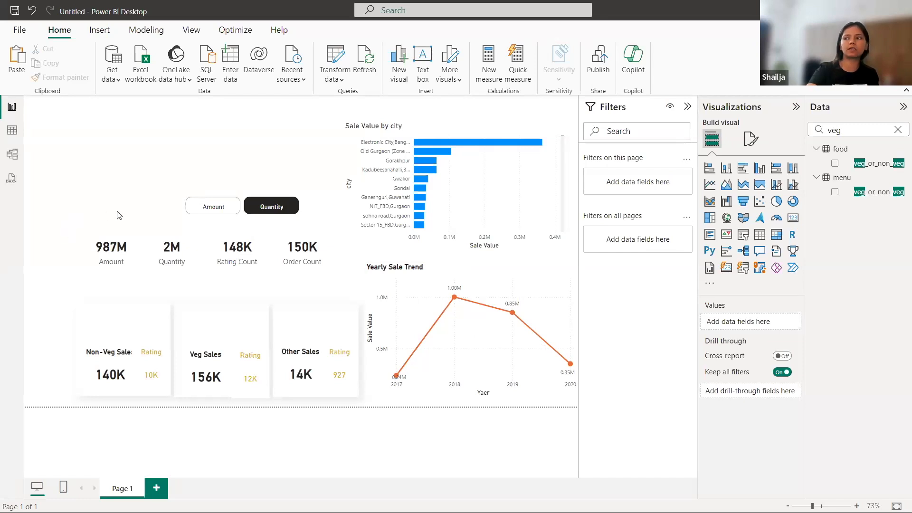
Step: Switch the slicer to Amount and widen it to the right above the KPI cards
{"action": "left_click", "coordinate": [212, 206]}
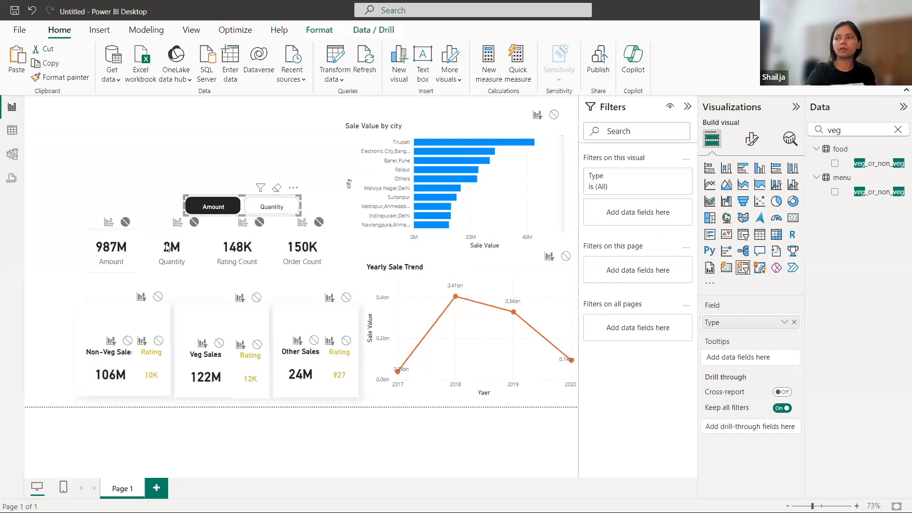
{"action": "left_click", "coordinate": [40, 270]}
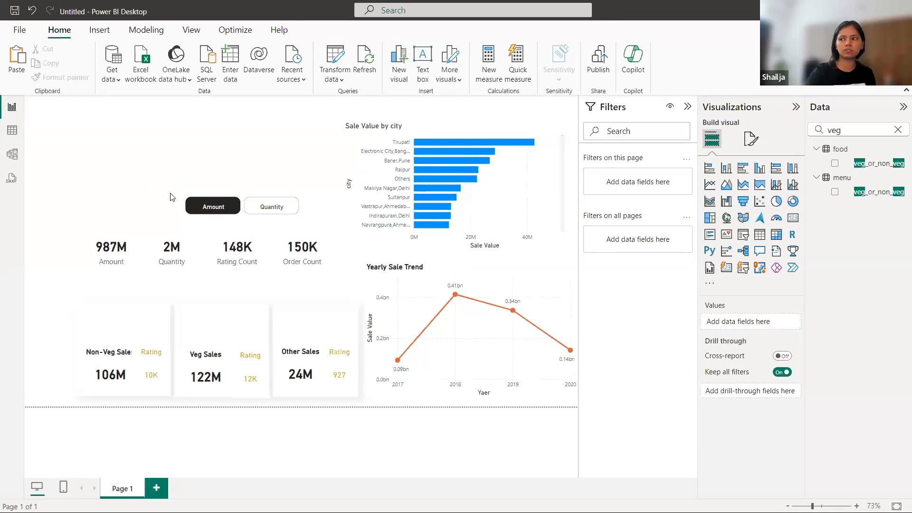
{"action": "left_click_drag", "start_coordinate": [157, 183], "coordinate": [333, 243]}
{"action": "left_click_drag", "start_coordinate": [300, 206], "coordinate": [323, 205]}
{"action": "left_click", "coordinate": [73, 180]}
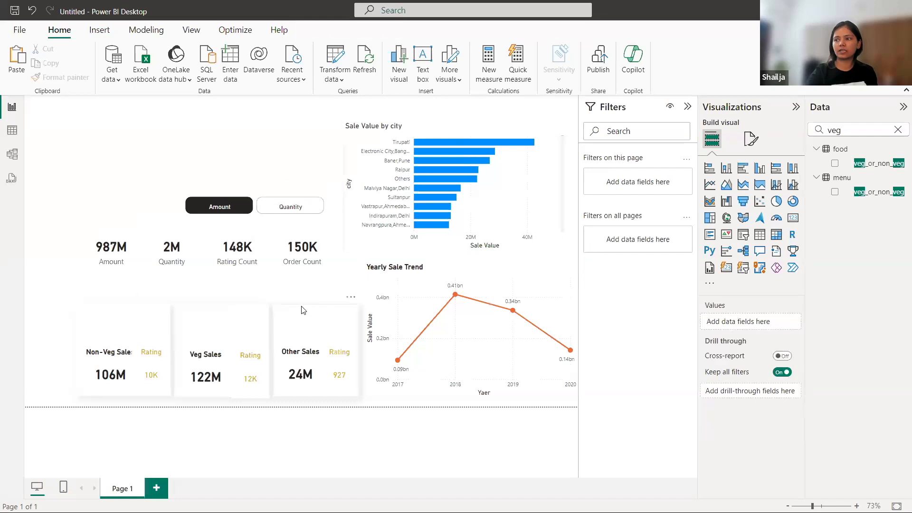
Step: Duplicate the blank shadowed panel behind Non-Veg Sales and resize the copy to cover the Yearly Sale Trend chart
{"action": "left_click", "coordinate": [122, 312]}
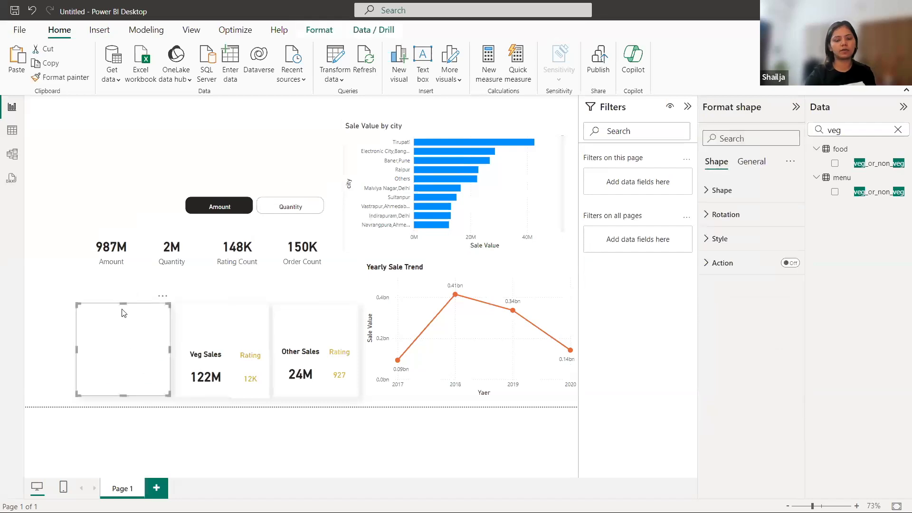
{"action": "left_click_drag", "start_coordinate": [121, 304], "coordinate": [482, 309]}
{"action": "left_click_drag", "start_coordinate": [446, 369], "coordinate": [366, 399]}
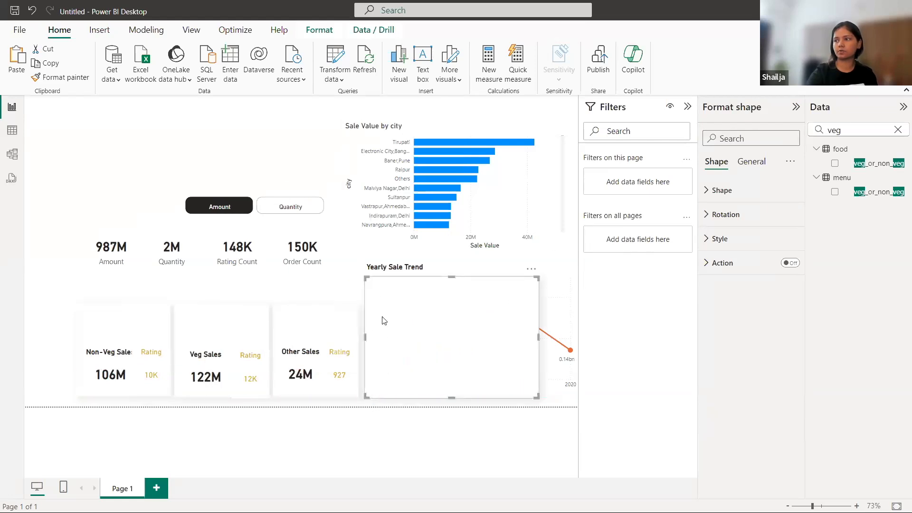
{"action": "left_click_drag", "start_coordinate": [365, 278], "coordinate": [359, 257]}
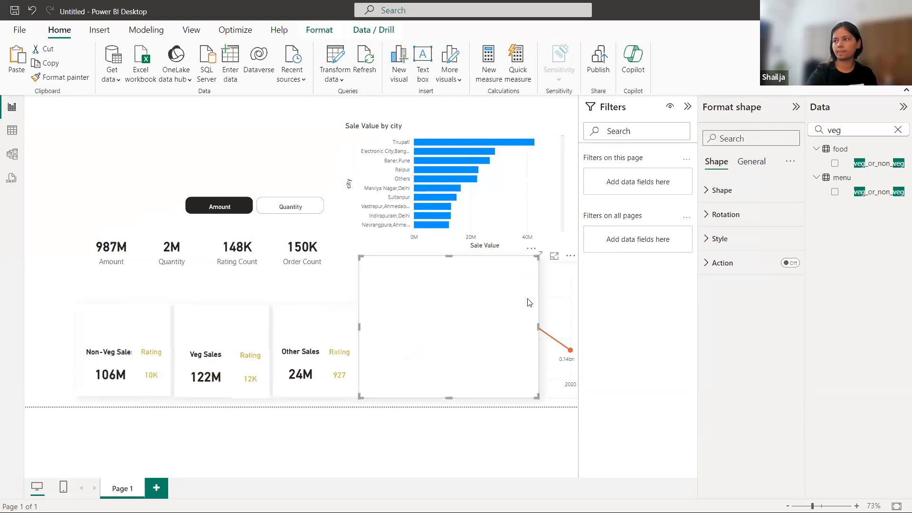
{"action": "left_click_drag", "start_coordinate": [535, 394], "coordinate": [567, 396]}
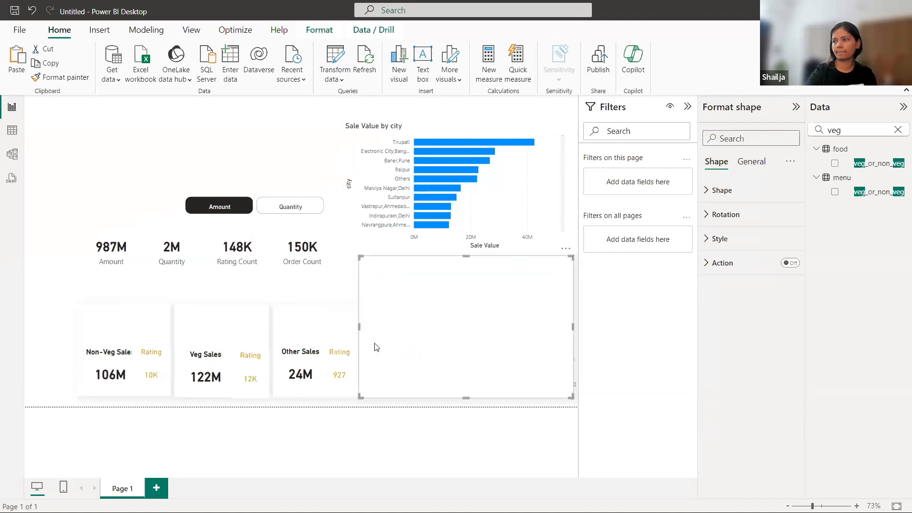
{"action": "left_click_drag", "start_coordinate": [358, 327], "coordinate": [366, 328]}
Step: Send the panel covering the Yearly Sale Trend chart to the back
{"action": "left_click", "coordinate": [319, 30]}
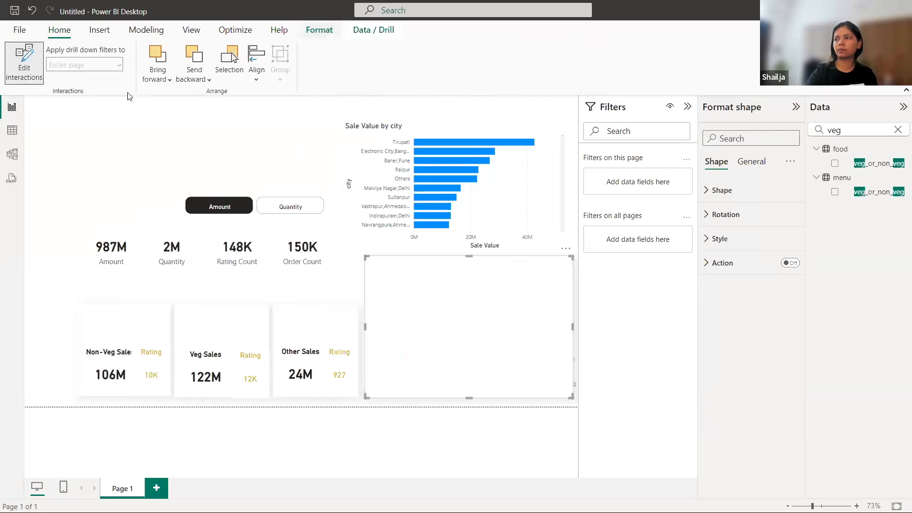
{"action": "left_click", "coordinate": [199, 84]}
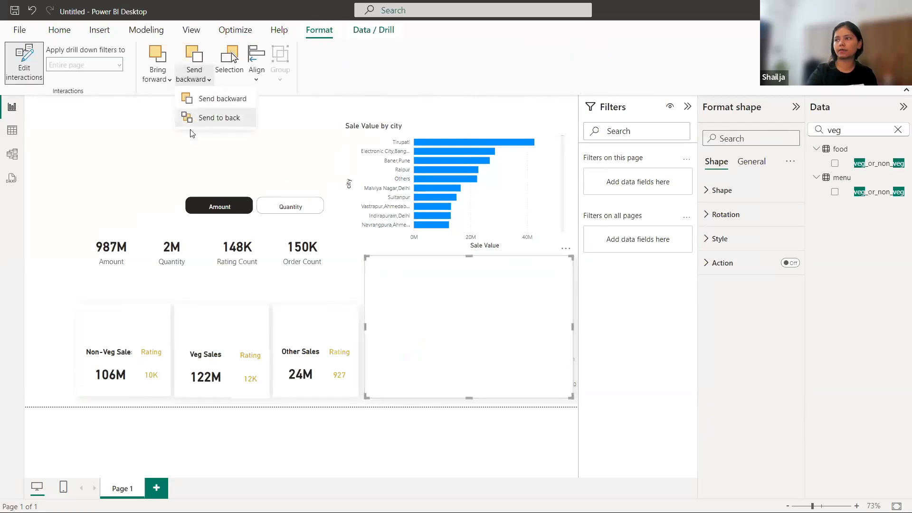
{"action": "left_click", "coordinate": [190, 120]}
{"action": "left_click", "coordinate": [66, 165]}
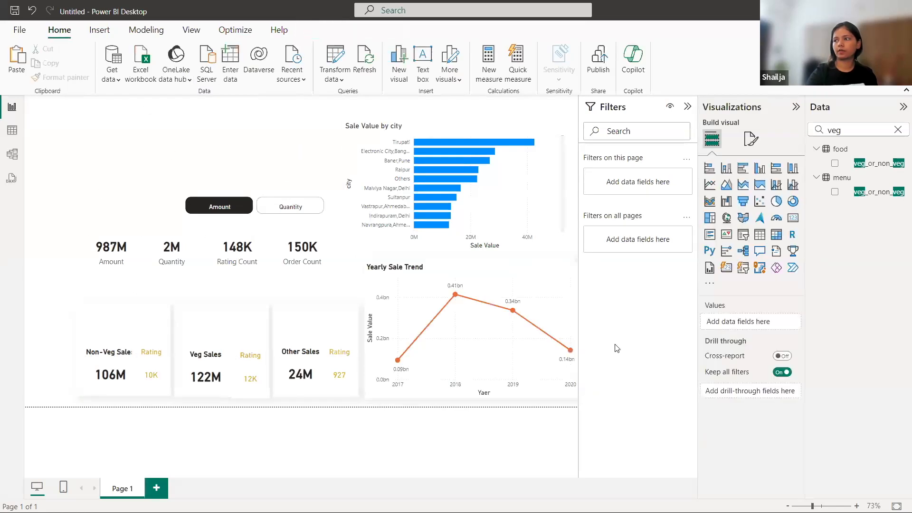
Step: Shrink the Yearly Sale Trend chart slightly so it sits inside the edges of its background panel
{"action": "left_click", "coordinate": [435, 274]}
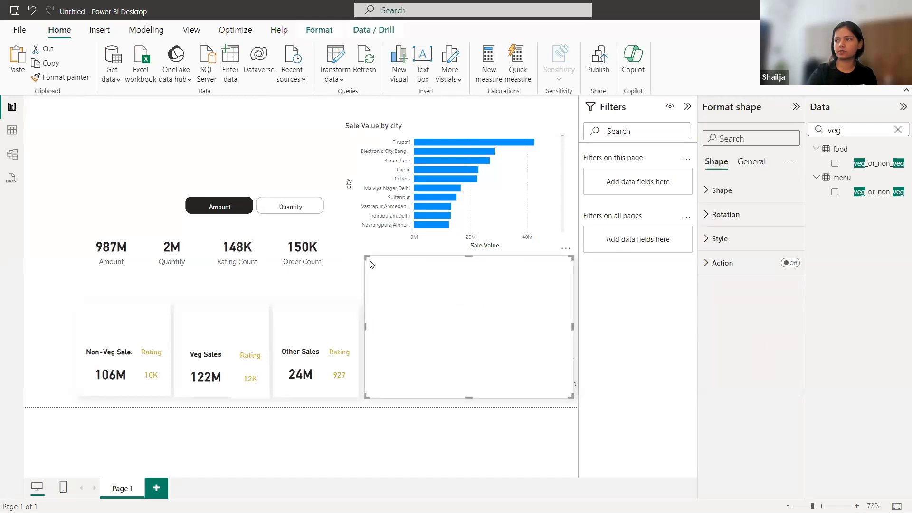
{"action": "left_click", "coordinate": [397, 294]}
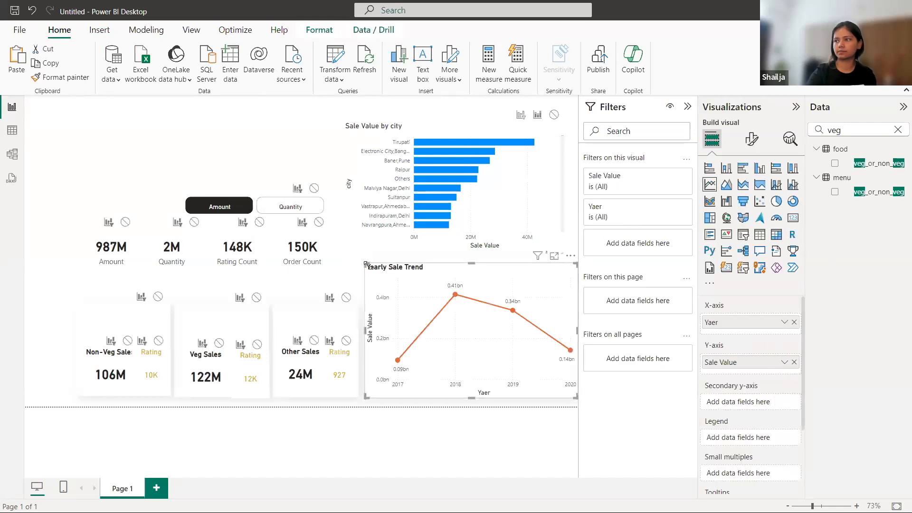
{"action": "left_click_drag", "start_coordinate": [367, 265], "coordinate": [372, 263]}
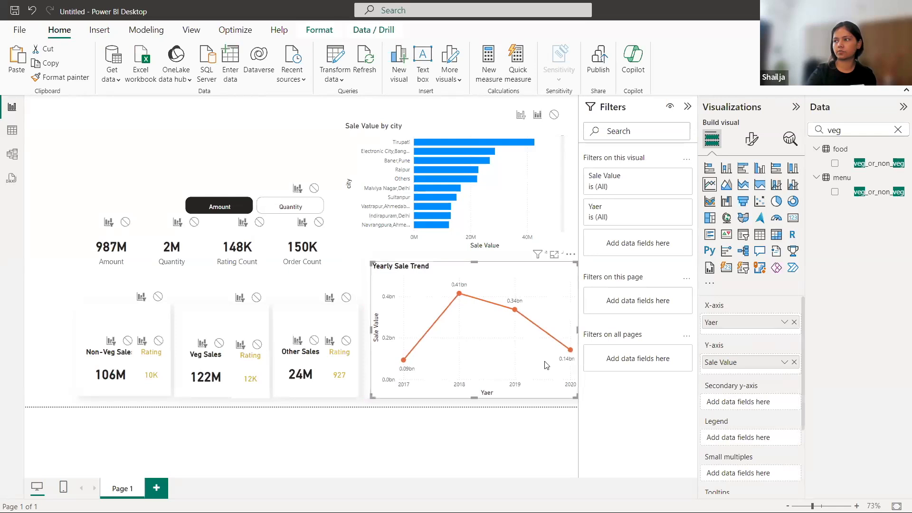
{"action": "left_click_drag", "start_coordinate": [573, 394], "coordinate": [571, 393]}
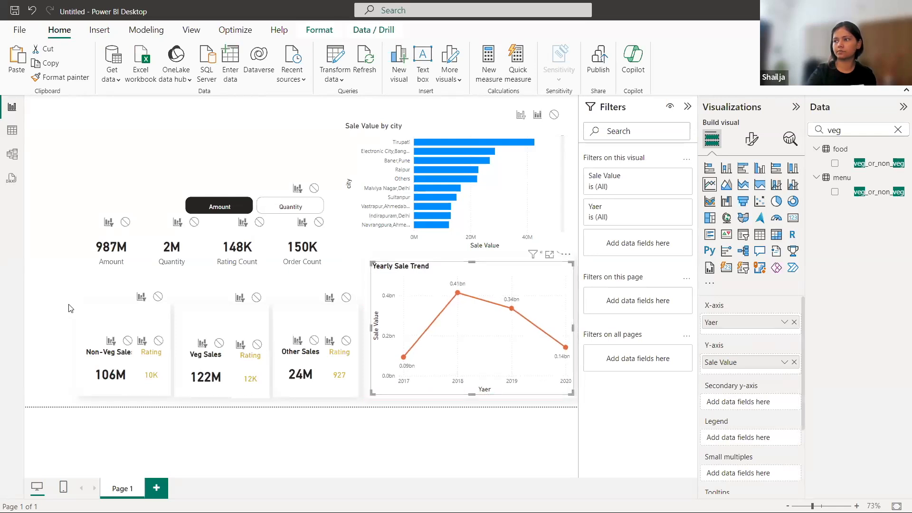
{"action": "left_click", "coordinate": [53, 238]}
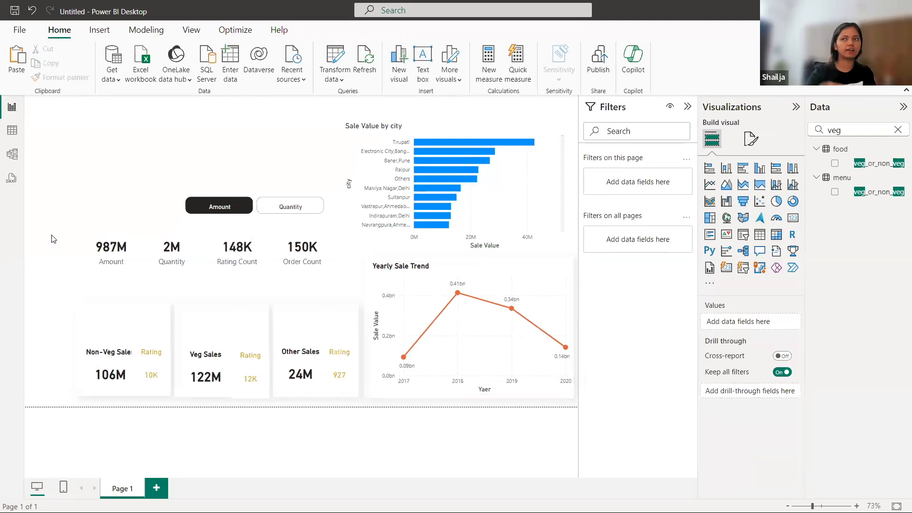
Step: Duplicate the Yearly Sale Trend background panel and resize the copy to cover the Sale Value by city chart
{"action": "left_click", "coordinate": [366, 271]}
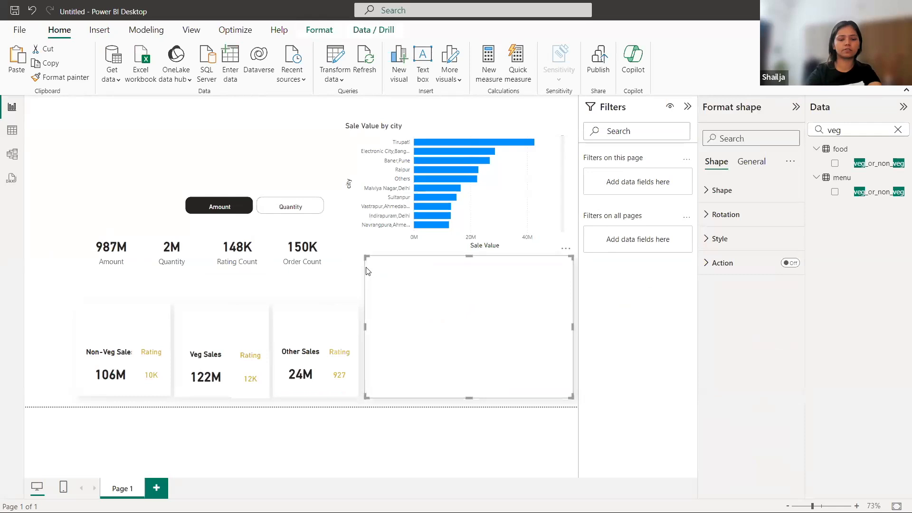
{"action": "left_click_drag", "start_coordinate": [397, 309], "coordinate": [391, 160]}
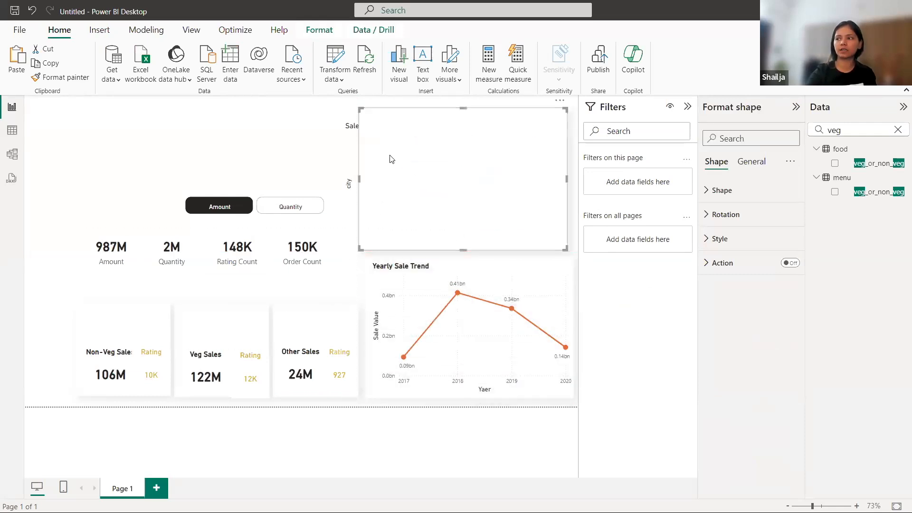
{"action": "left_click_drag", "start_coordinate": [357, 250], "coordinate": [340, 248]}
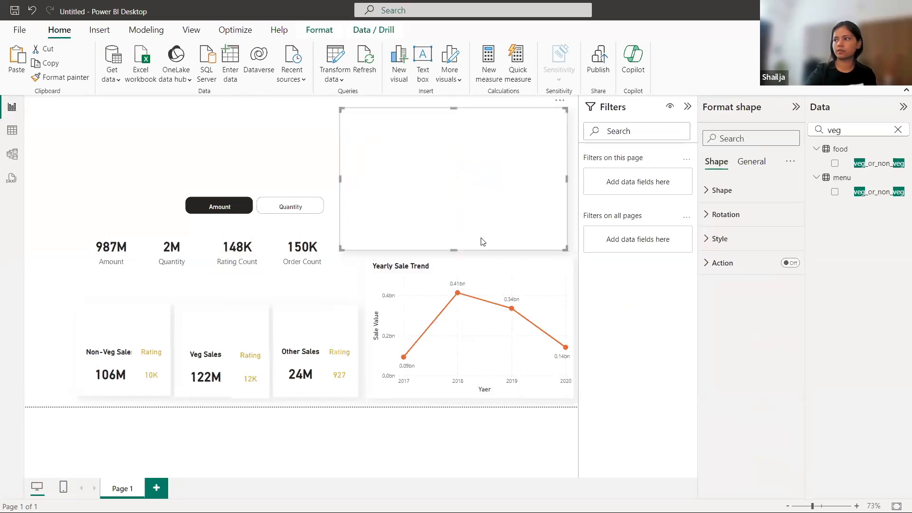
{"action": "left_click_drag", "start_coordinate": [565, 250], "coordinate": [573, 248]}
Step: Send the panel covering the Sale Value by city chart to the back
{"action": "left_click", "coordinate": [319, 30]}
{"action": "left_click", "coordinate": [195, 77]}
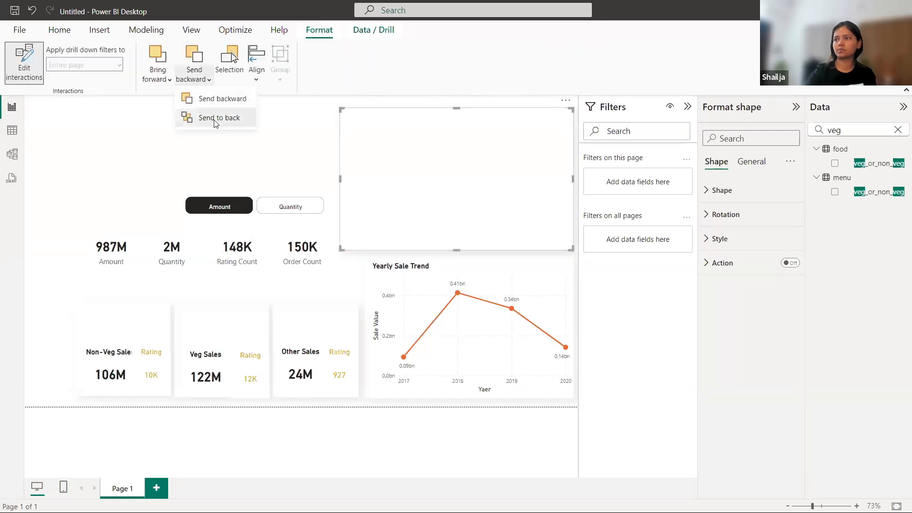
{"action": "left_click", "coordinate": [209, 118]}
{"action": "left_click", "coordinate": [82, 158]}
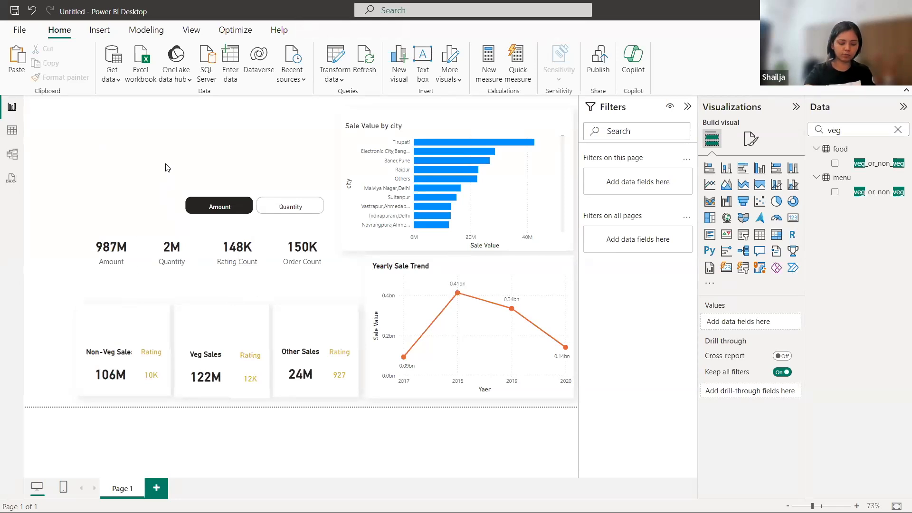
Step: Insert the image New Project (40).png from the Images folder in CLASS9 onto the report page
{"action": "left_click", "coordinate": [100, 31]}
{"action": "left_click", "coordinate": [443, 62]}
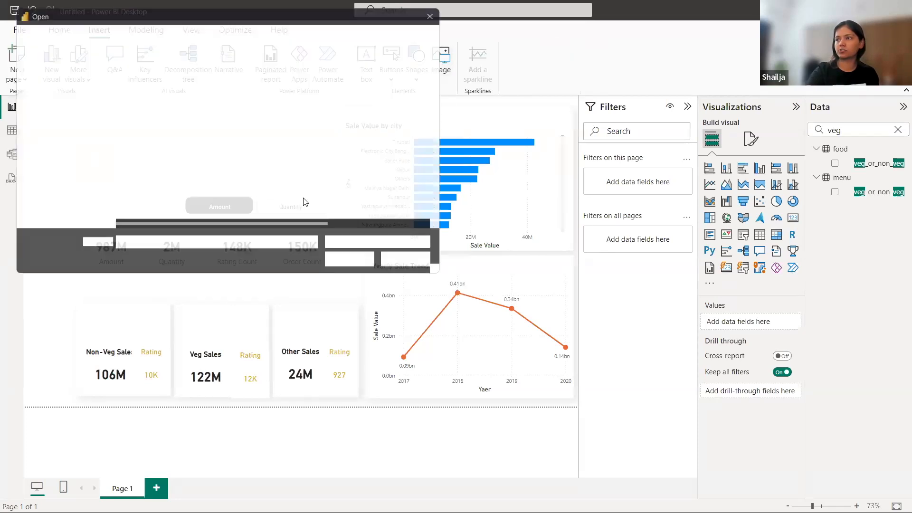
{"action": "double_click", "coordinate": [151, 91]}
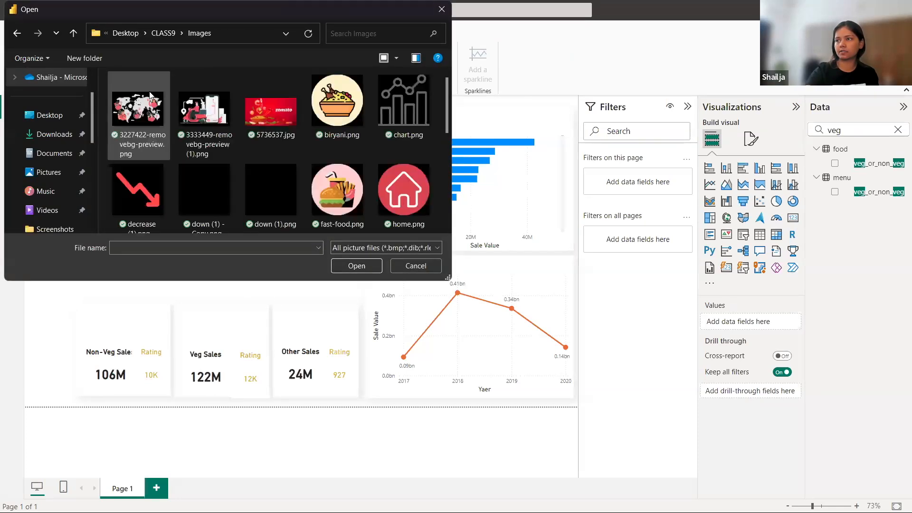
{"action": "scroll", "coordinate": [273, 137], "scroll_direction": "down", "scroll_amount": 3}
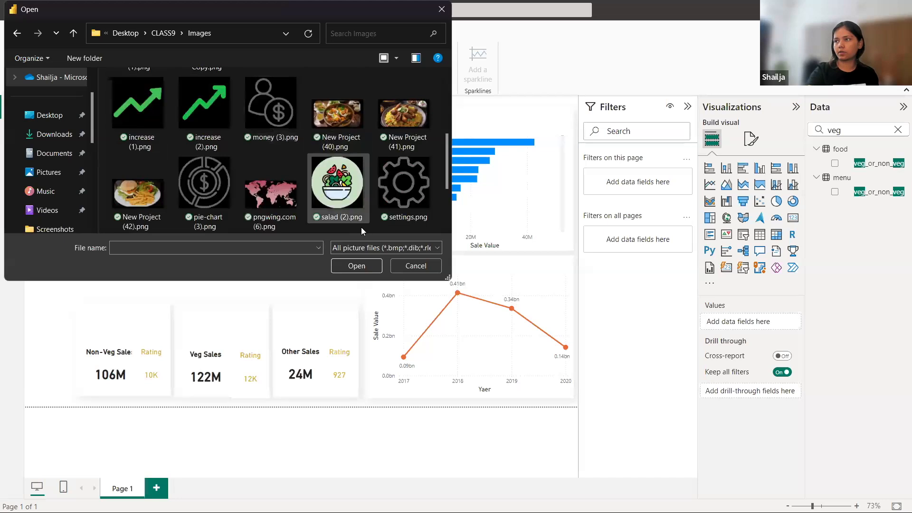
{"action": "left_click", "coordinate": [334, 121]}
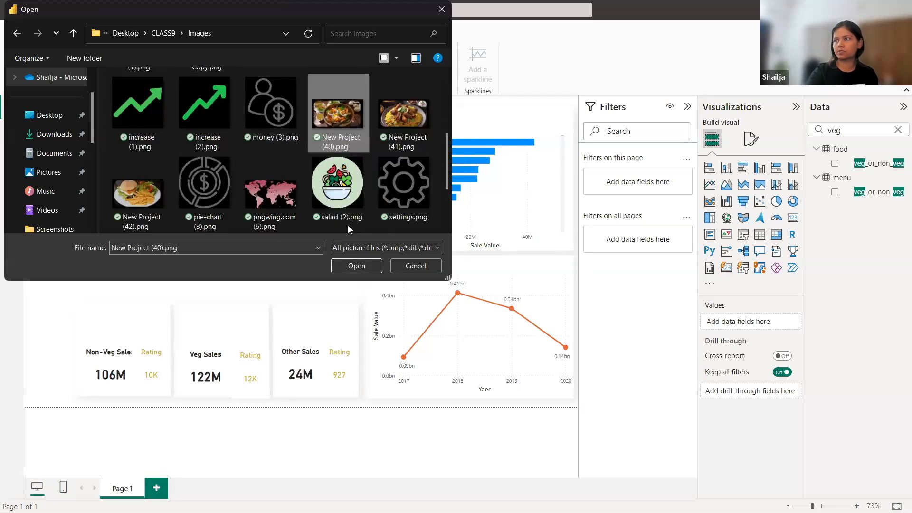
{"action": "left_click", "coordinate": [363, 269]}
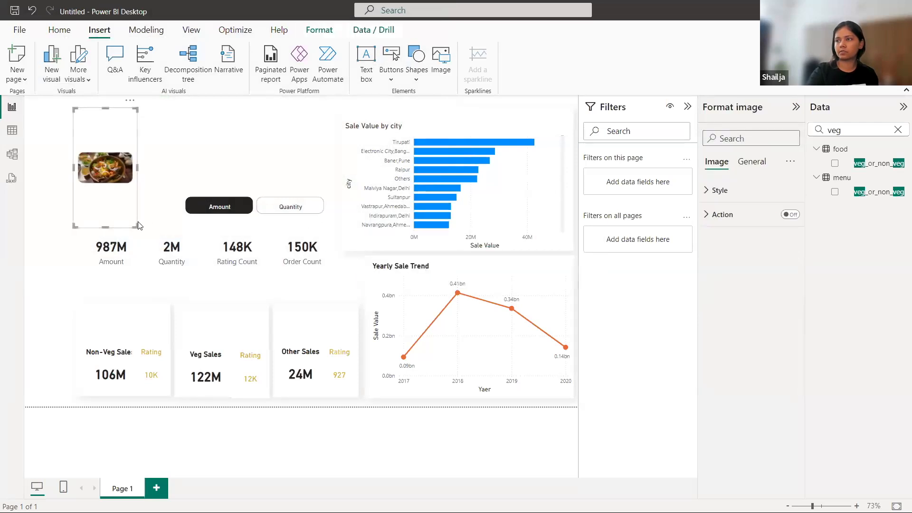
Step: Move the inserted food image onto the Veg Sales panel and enlarge it to fill the space above the cards
{"action": "left_click_drag", "start_coordinate": [136, 227], "coordinate": [132, 164]}
{"action": "left_click_drag", "start_coordinate": [119, 209], "coordinate": [232, 370]}
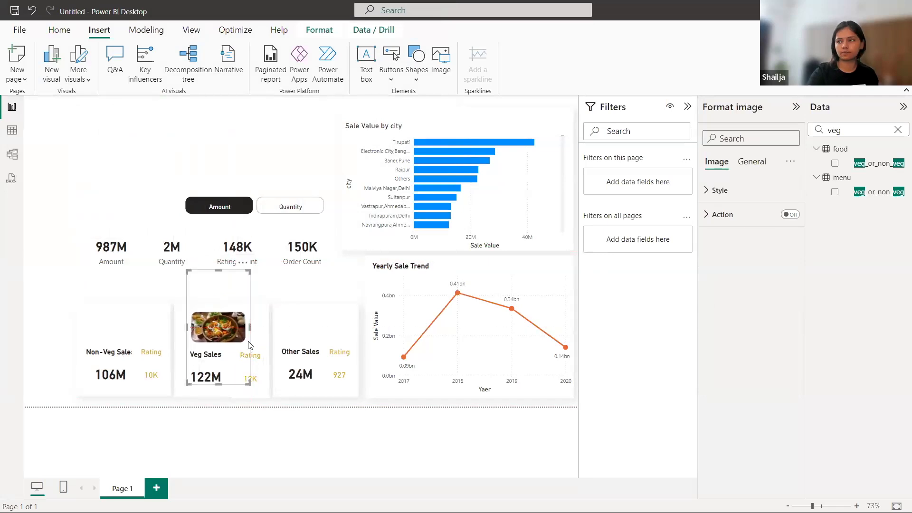
{"action": "left_click_drag", "start_coordinate": [248, 327], "coordinate": [227, 325]}
{"action": "left_click", "coordinate": [46, 257]}
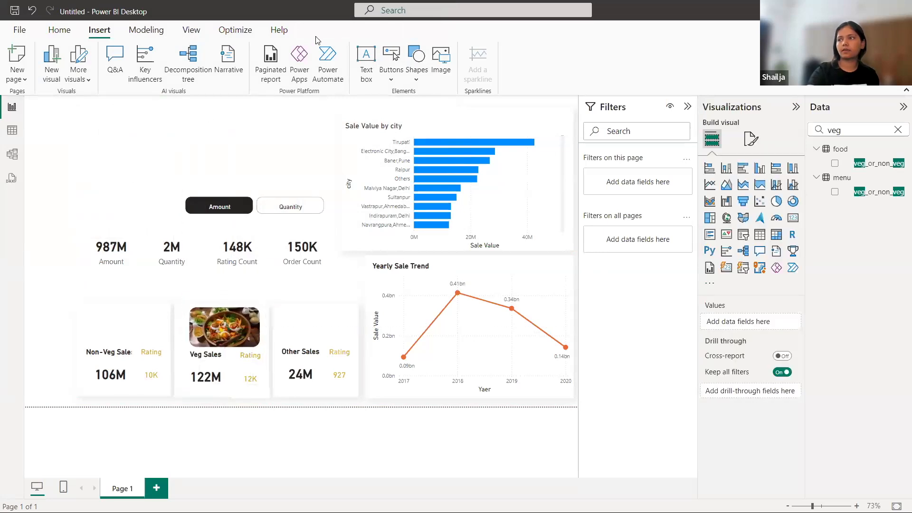
Step: Insert the image New Project (41).png, move it above the Non-Veg Sales cards and widen it to fit the panel
{"action": "left_click", "coordinate": [59, 30]}
{"action": "left_click", "coordinate": [96, 30]}
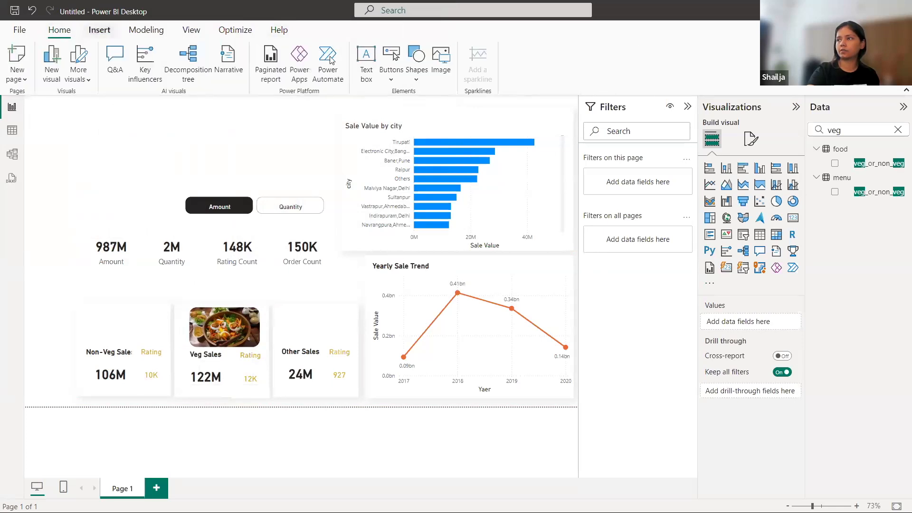
{"action": "left_click", "coordinate": [441, 62]}
{"action": "scroll", "coordinate": [350, 214], "scroll_direction": "down", "scroll_amount": 3}
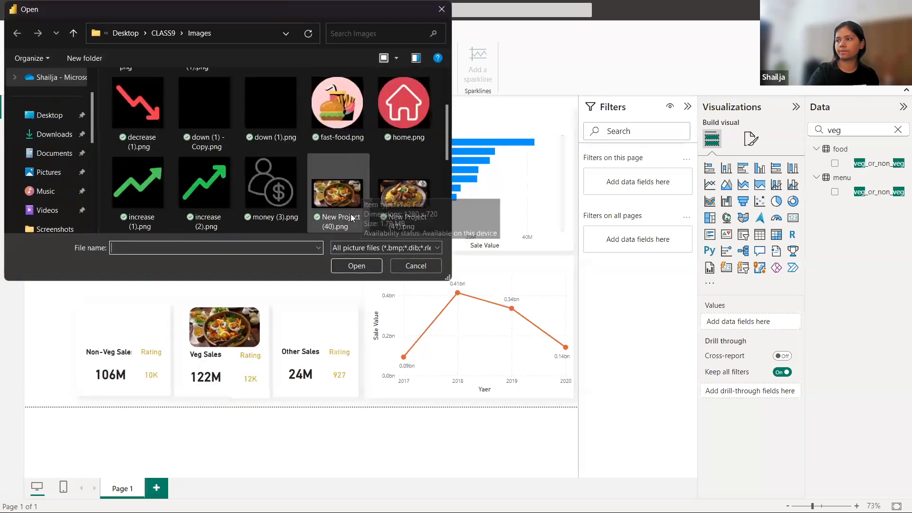
{"action": "left_click", "coordinate": [392, 188]}
{"action": "left_click", "coordinate": [376, 265]}
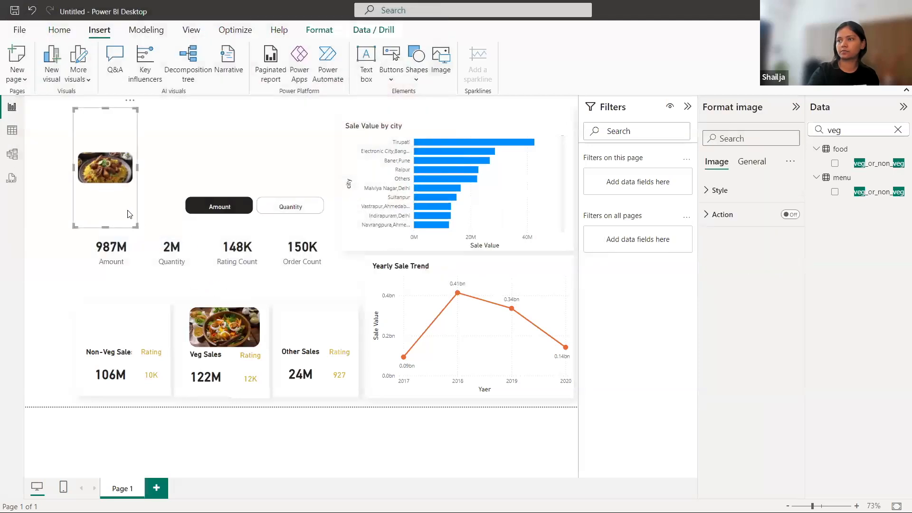
{"action": "left_click_drag", "start_coordinate": [111, 196], "coordinate": [129, 356]}
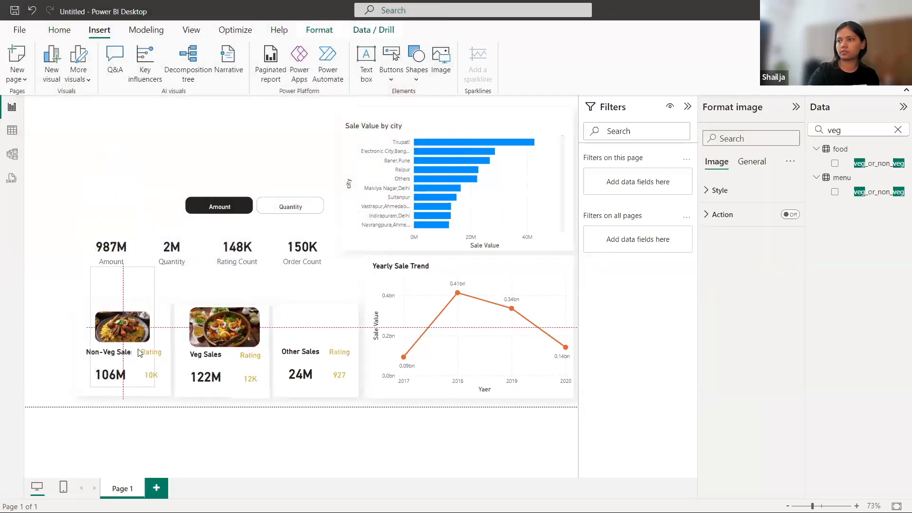
{"action": "left_click_drag", "start_coordinate": [154, 327], "coordinate": [165, 327]}
{"action": "left_click", "coordinate": [43, 274]}
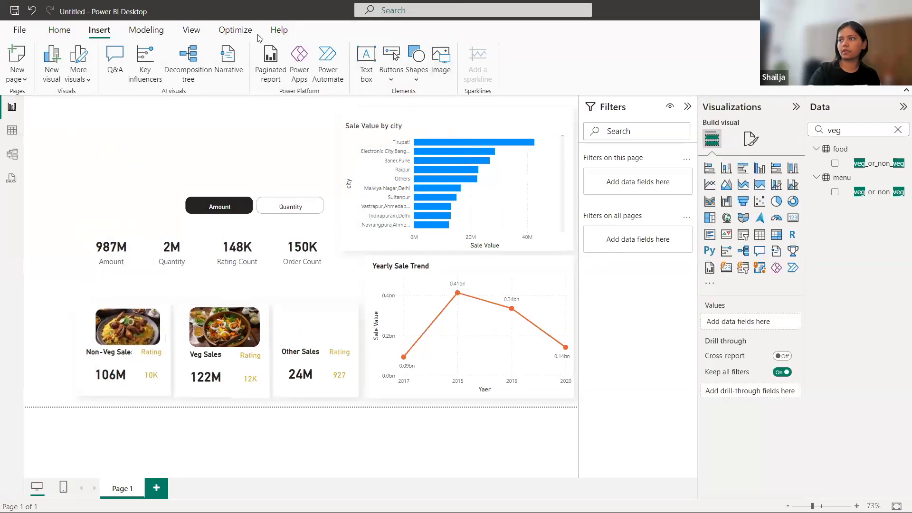
Step: Insert the image New Project (42).png and fit it above the cards on the Other Sales panel
{"action": "left_click", "coordinate": [433, 71]}
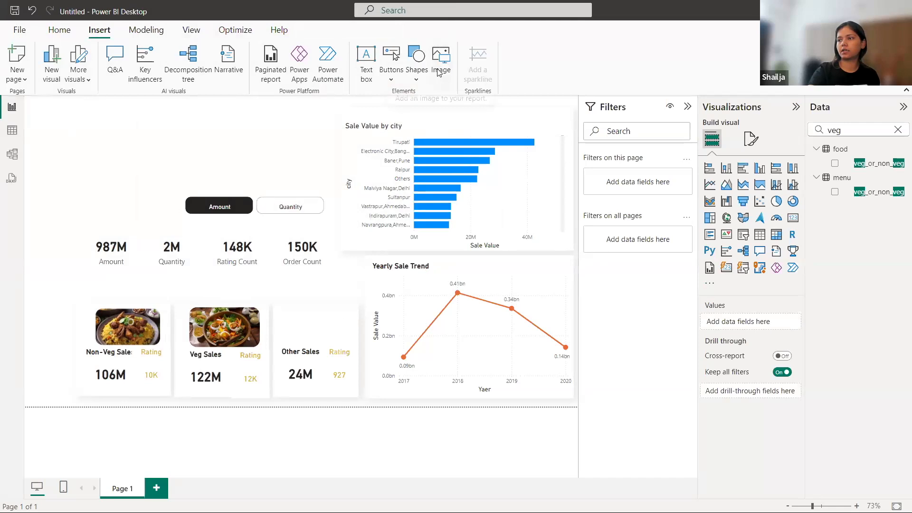
{"action": "scroll", "coordinate": [366, 180], "scroll_direction": "down", "scroll_amount": 2}
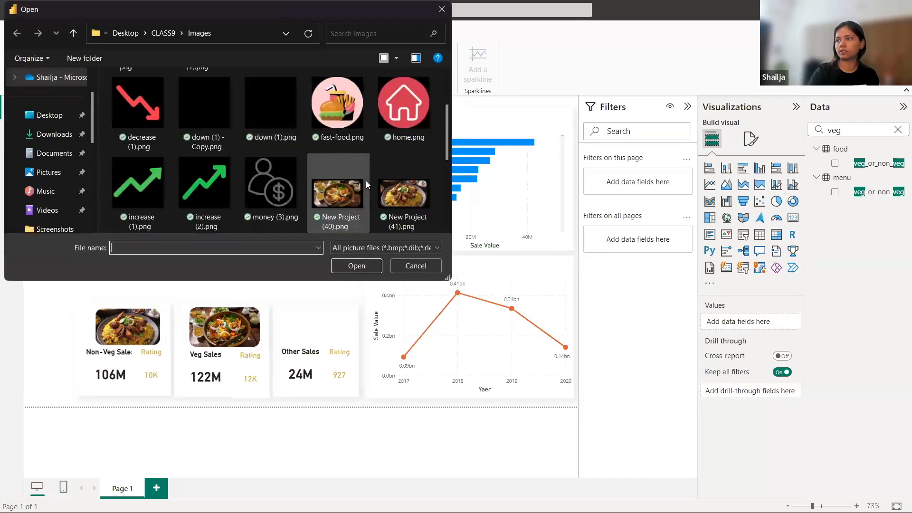
{"action": "scroll", "coordinate": [366, 181], "scroll_direction": "down", "scroll_amount": 2}
{"action": "left_click", "coordinate": [147, 193]}
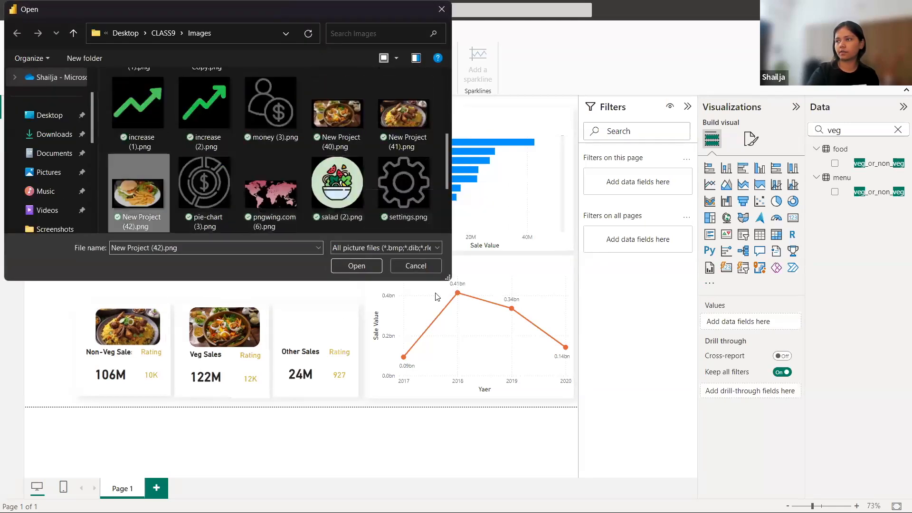
{"action": "left_click", "coordinate": [363, 266]}
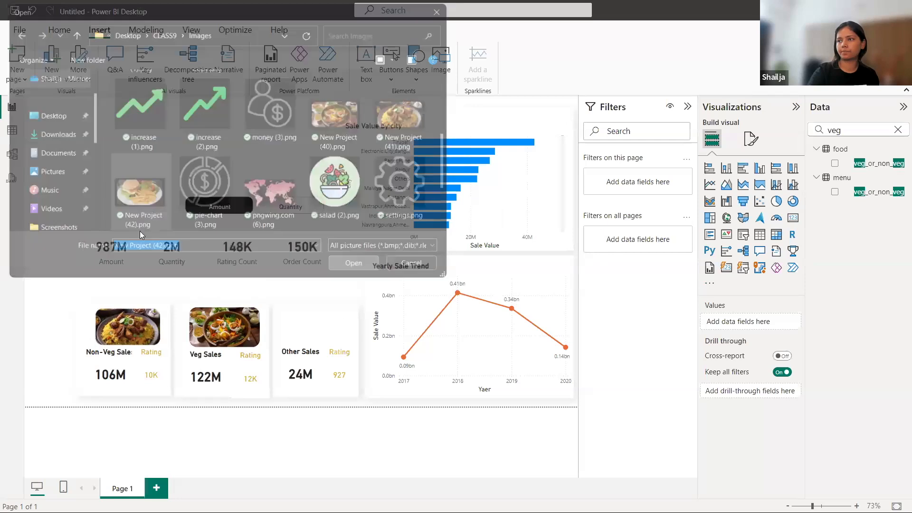
{"action": "left_click_drag", "start_coordinate": [85, 172], "coordinate": [340, 367]}
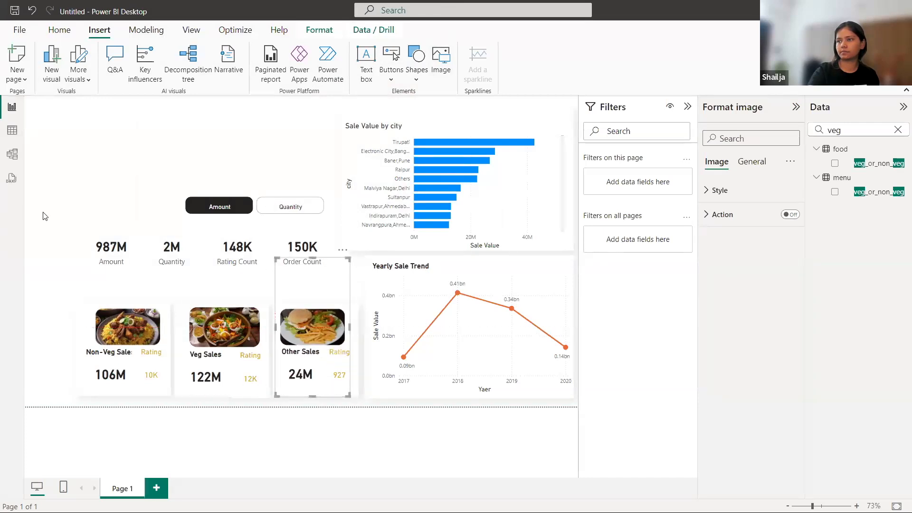
{"action": "left_click", "coordinate": [67, 225]}
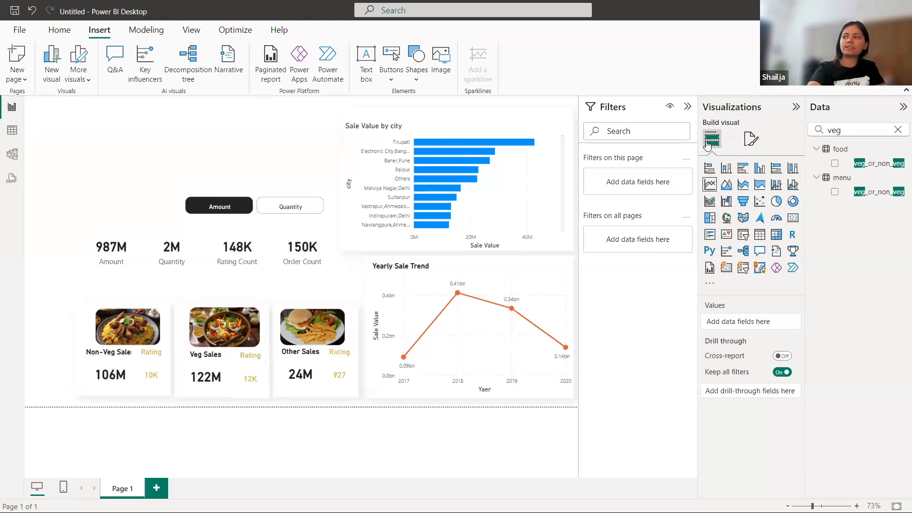
Step: Collapse the Filters pane and clear the field search so all tables are listed
{"action": "left_click", "coordinate": [687, 106]}
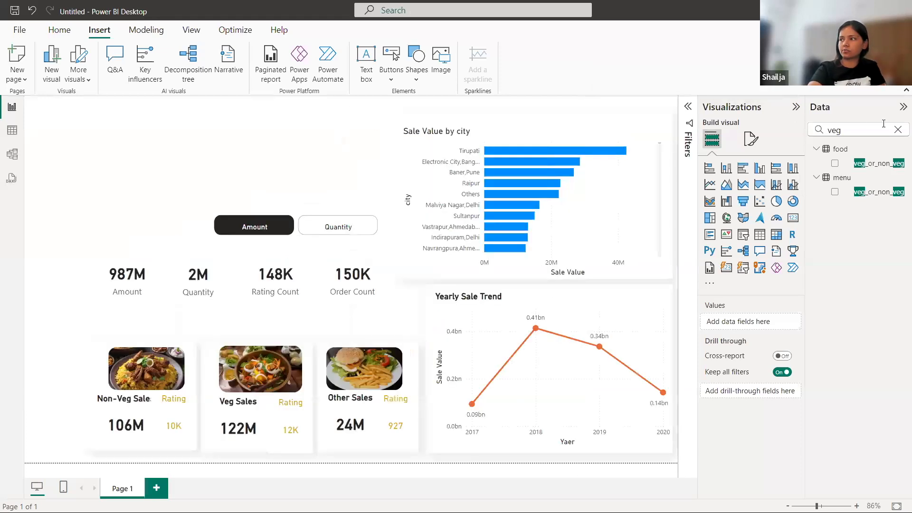
{"action": "left_click", "coordinate": [897, 131]}
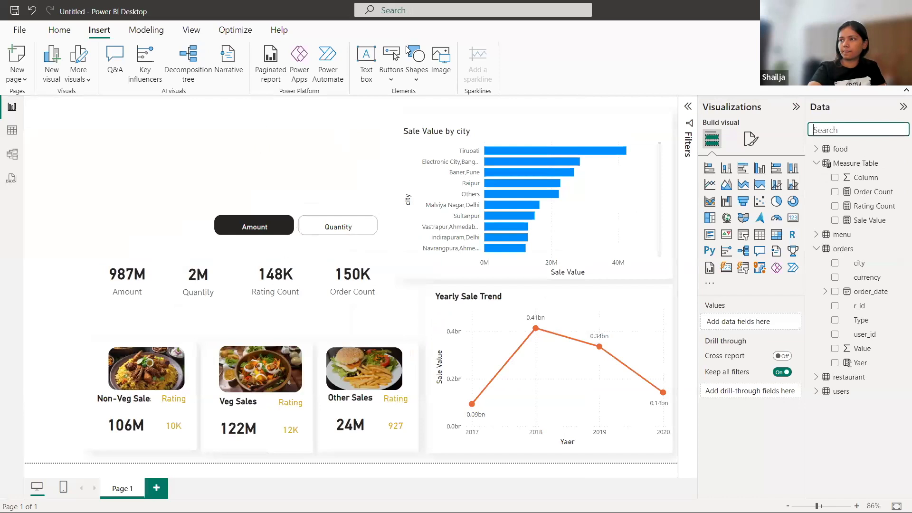
Step: Insert the image biryani.png and place it as a small icon on the upper-left corner of the Non-Veg Sales panel
{"action": "left_click", "coordinate": [442, 66]}
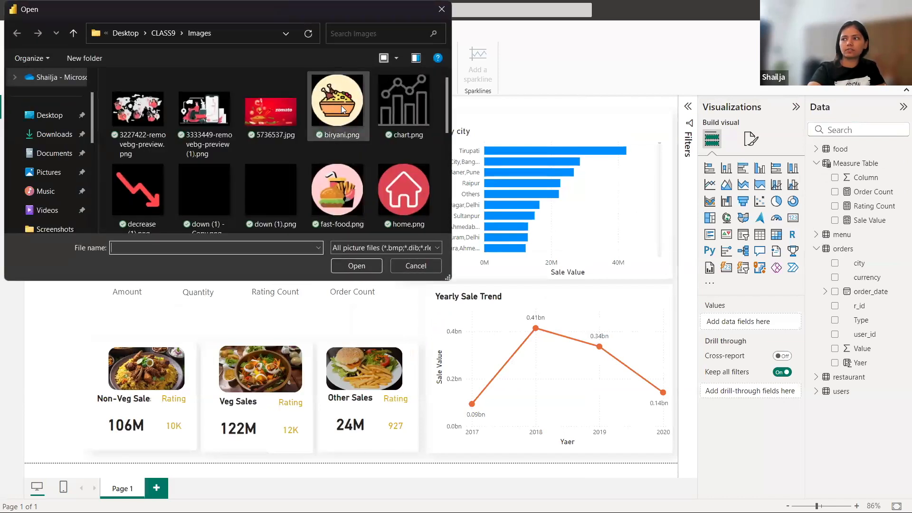
{"action": "left_click", "coordinate": [341, 105]}
{"action": "left_click", "coordinate": [356, 265]}
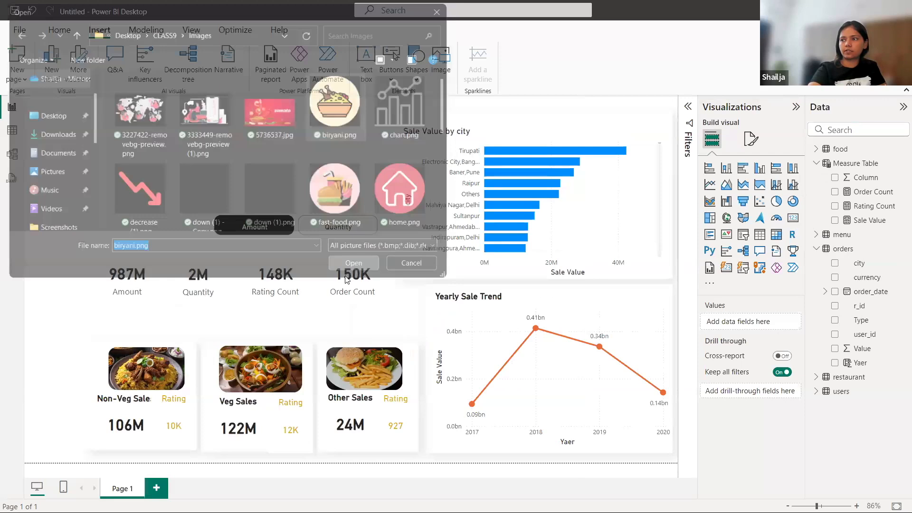
{"action": "left_click_drag", "start_coordinate": [155, 251], "coordinate": [106, 362]}
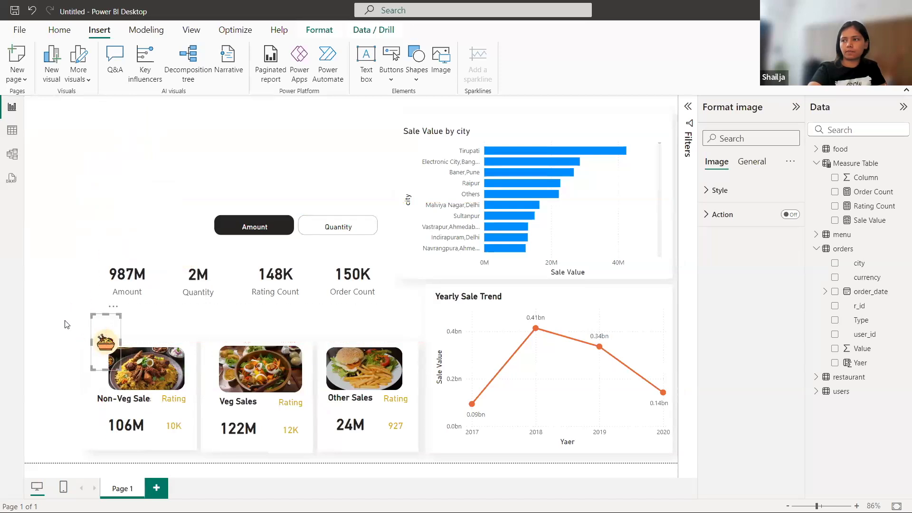
{"action": "left_click", "coordinate": [67, 323]}
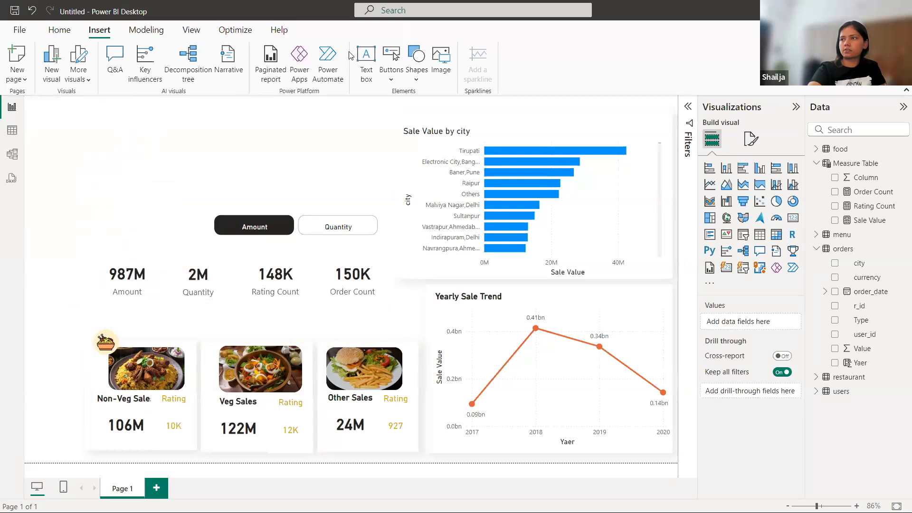
Step: Insert the image salad (2).png, shrink it and place it on the upper-left corner of the Veg Sales panel
{"action": "left_click", "coordinate": [440, 59]}
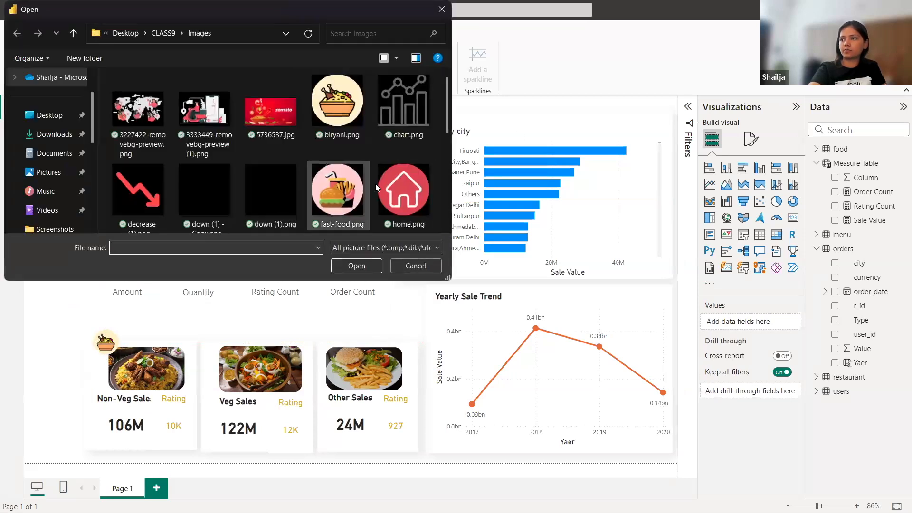
{"action": "scroll", "coordinate": [346, 180], "scroll_direction": "down", "scroll_amount": 10}
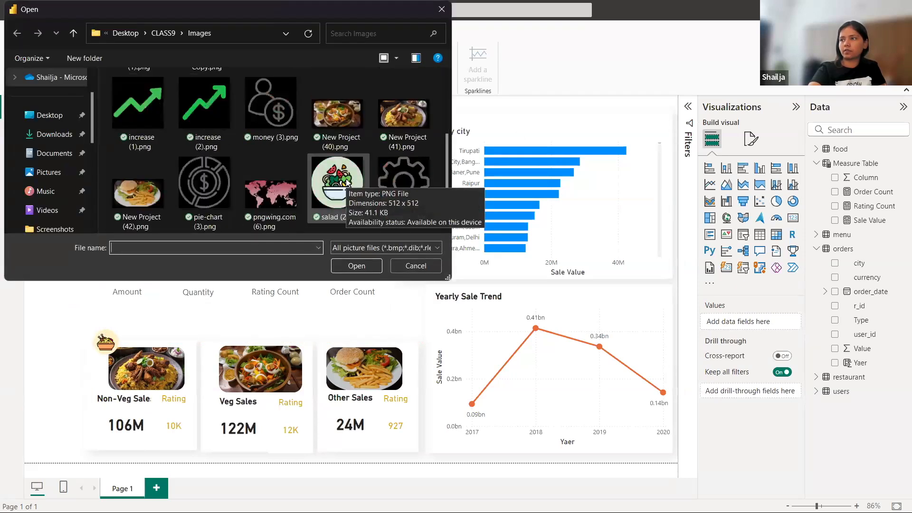
{"action": "left_click", "coordinate": [340, 127]}
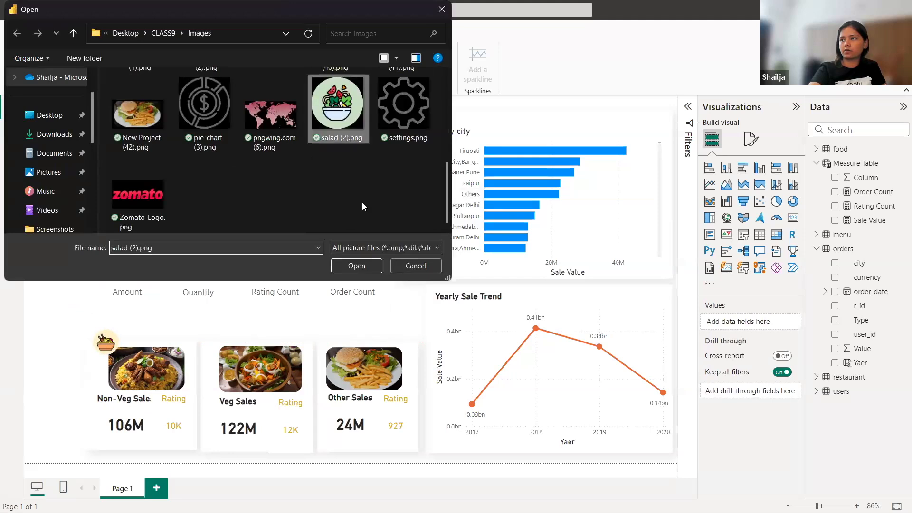
{"action": "left_click", "coordinate": [355, 262]}
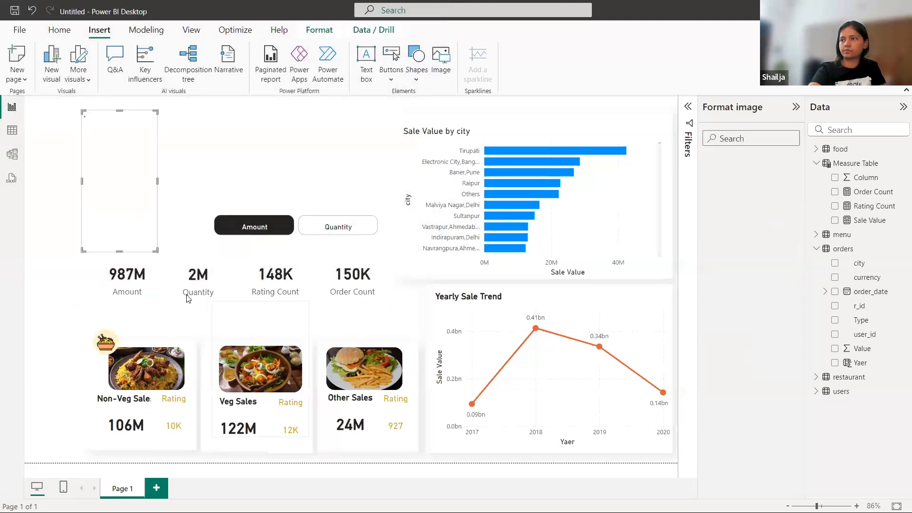
{"action": "left_click_drag", "start_coordinate": [153, 252], "coordinate": [224, 364]}
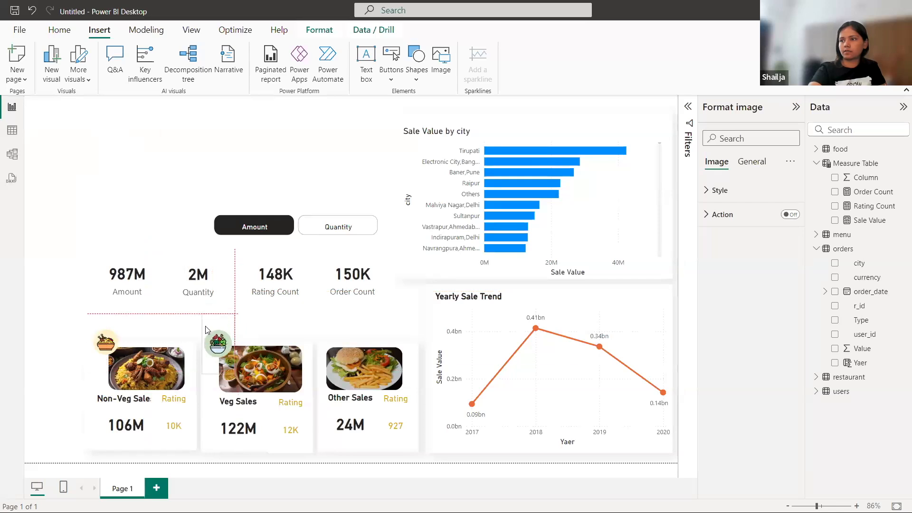
{"action": "left_click_drag", "start_coordinate": [201, 314], "coordinate": [216, 338]}
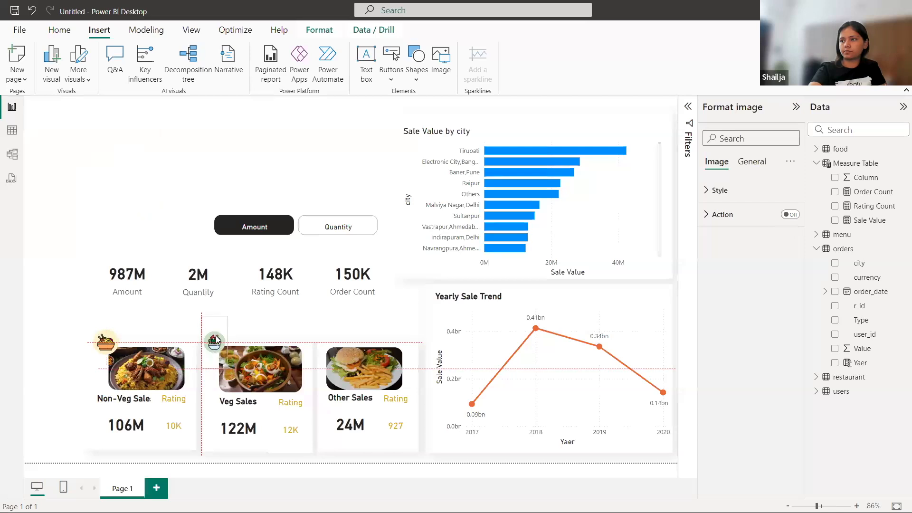
{"action": "left_click", "coordinate": [56, 267]}
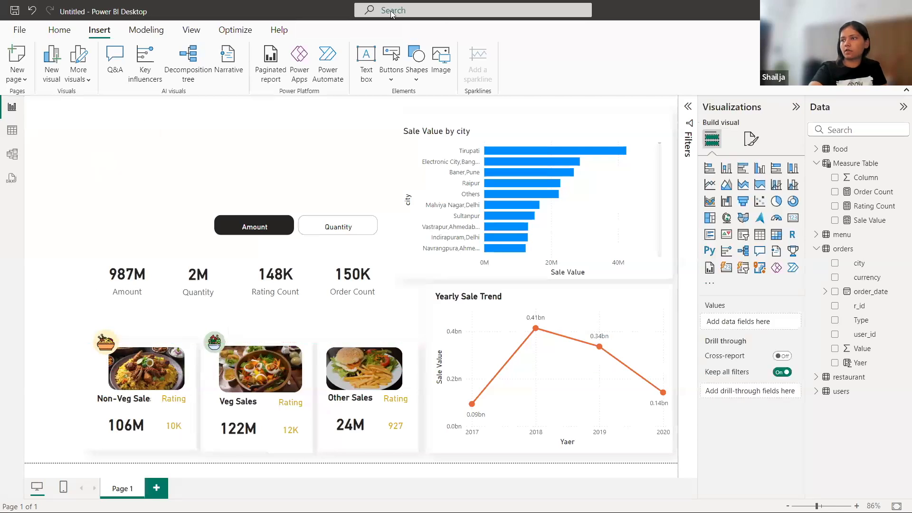
Step: Insert the image fast-food.png, shrink it and place it on the upper-left corner of the Other Sales panel
{"action": "left_click", "coordinate": [442, 66]}
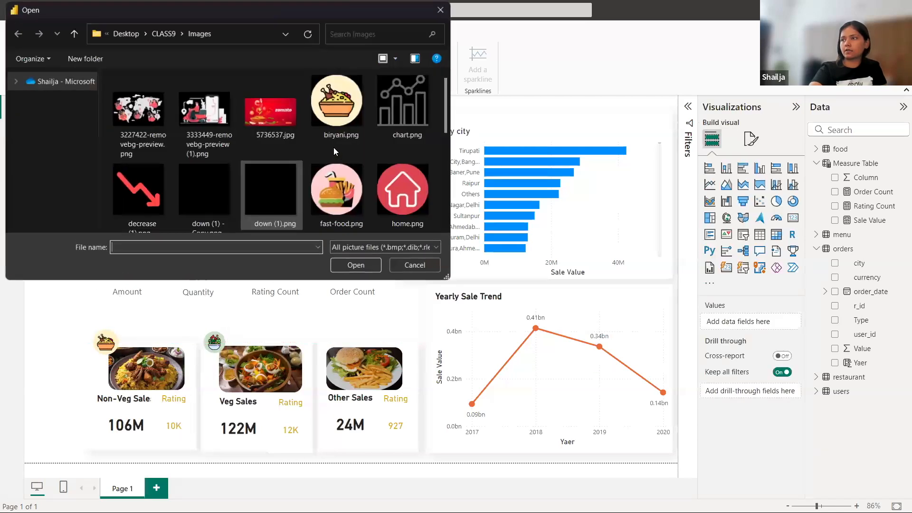
{"action": "left_click", "coordinate": [329, 196]}
{"action": "left_click", "coordinate": [352, 267]}
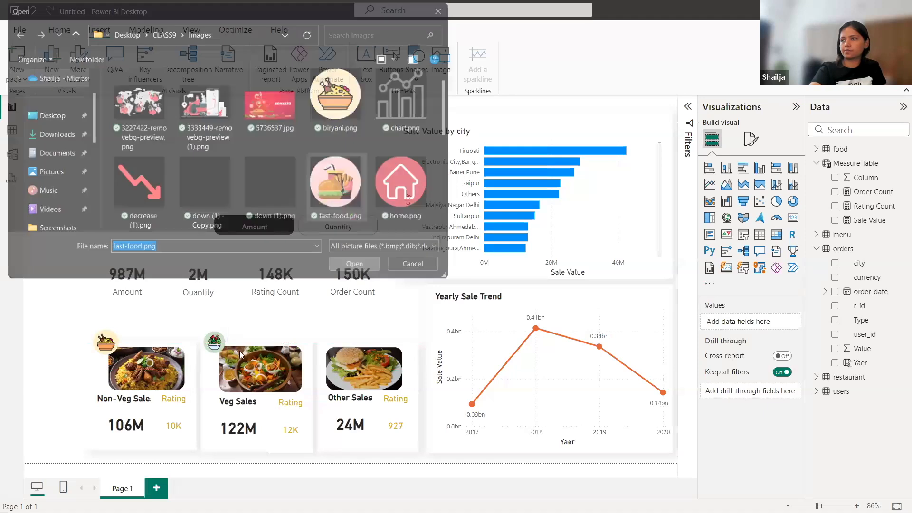
{"action": "left_click_drag", "start_coordinate": [156, 251], "coordinate": [112, 124]}
{"action": "left_click_drag", "start_coordinate": [98, 161], "coordinate": [325, 357]}
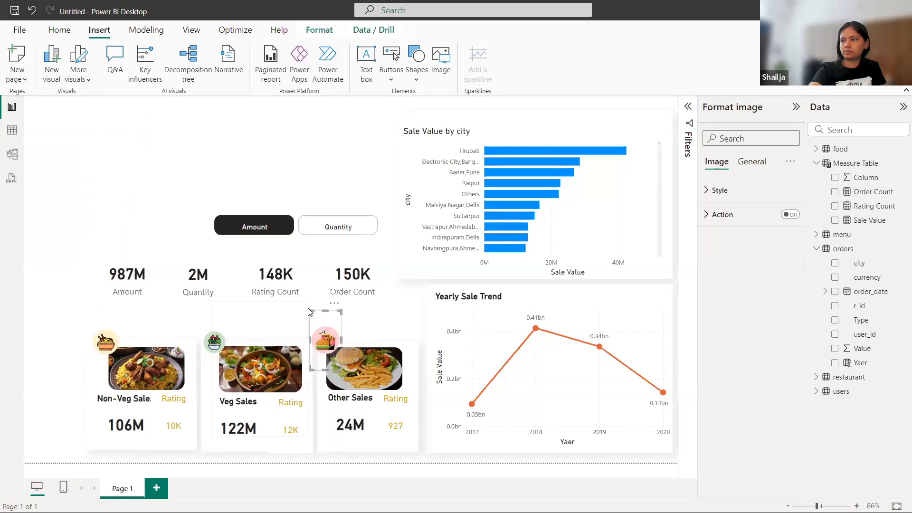
{"action": "left_click_drag", "start_coordinate": [310, 310], "coordinate": [313, 316]}
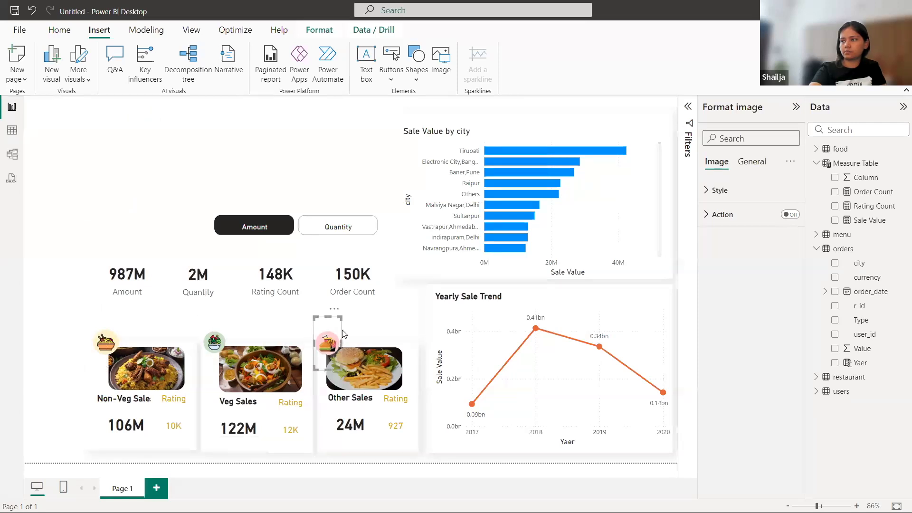
{"action": "left_click", "coordinate": [73, 299]}
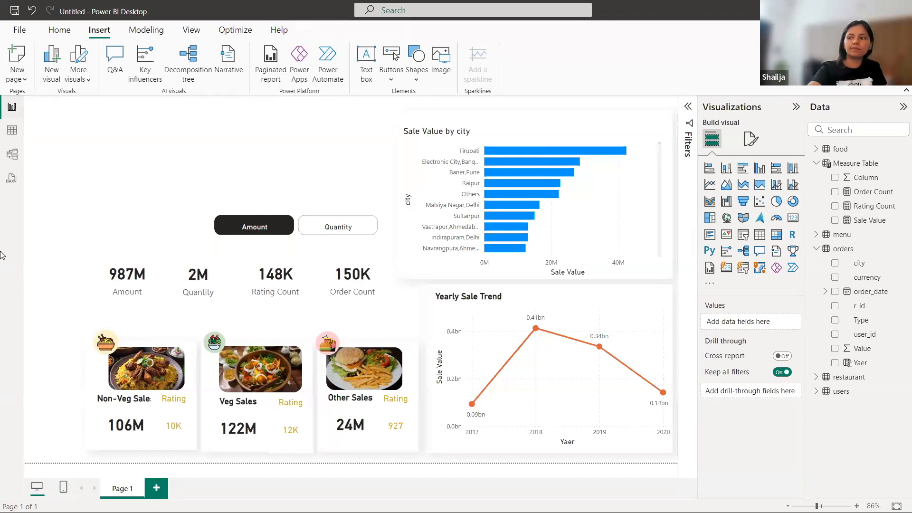
Step: Move the sales and rating cards on the three food panels slightly down and shorten the Veg and Non-Veg rating cards
{"action": "left_click_drag", "start_coordinate": [55, 389], "coordinate": [346, 419]}
{"action": "left_click", "coordinate": [346, 422]}
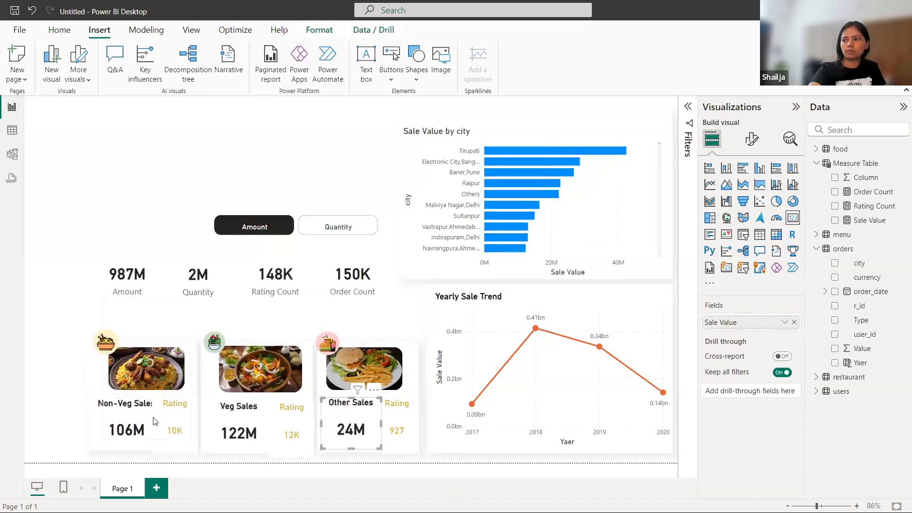
{"action": "left_click", "coordinate": [295, 430]}
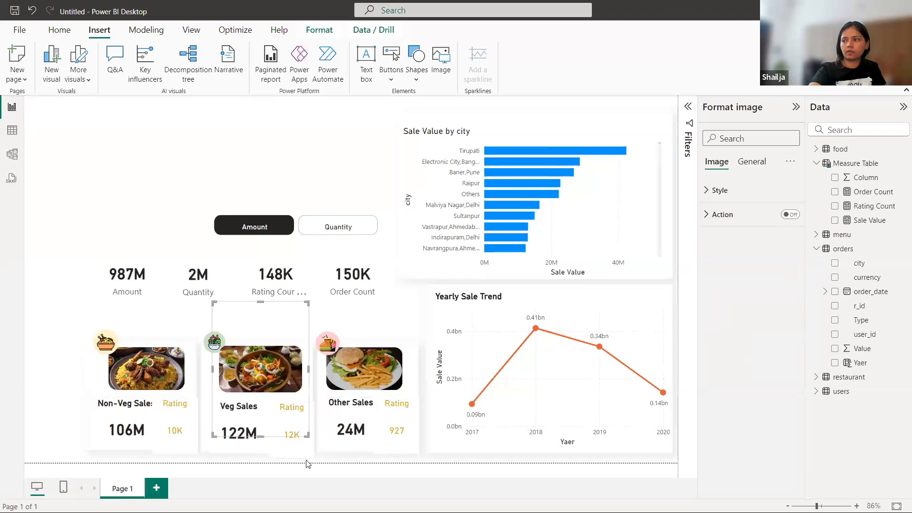
{"action": "left_click_drag", "start_coordinate": [299, 457], "coordinate": [292, 450]}
{"action": "left_click", "coordinate": [180, 454]}
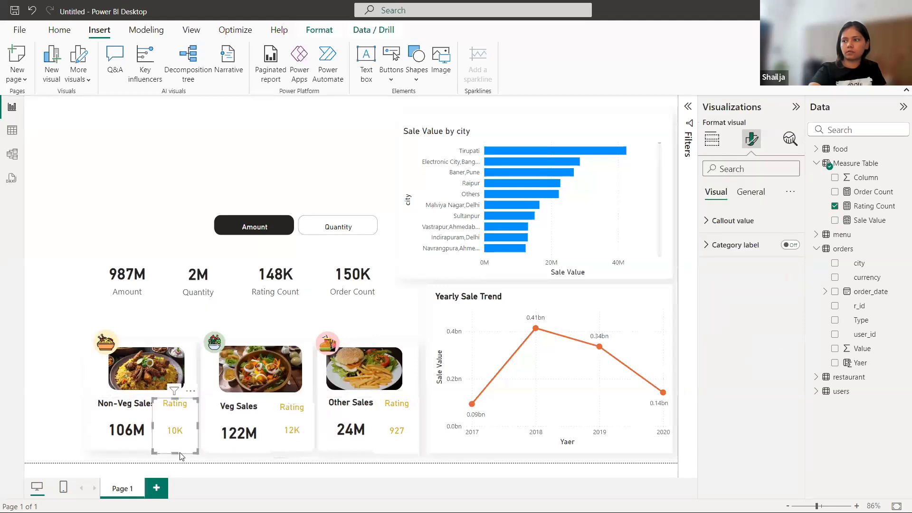
{"action": "left_click_drag", "start_coordinate": [177, 449], "coordinate": [178, 442]}
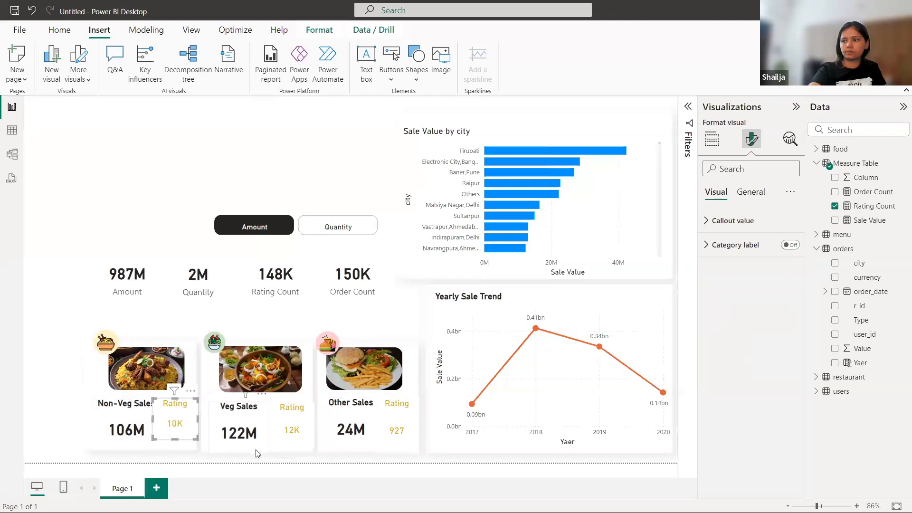
Step: Shorten the Veg Sales card and reduce the Other Sales rating card so both fit inside their background panels
{"action": "left_click", "coordinate": [237, 449]}
{"action": "left_click_drag", "start_coordinate": [239, 450], "coordinate": [239, 447]}
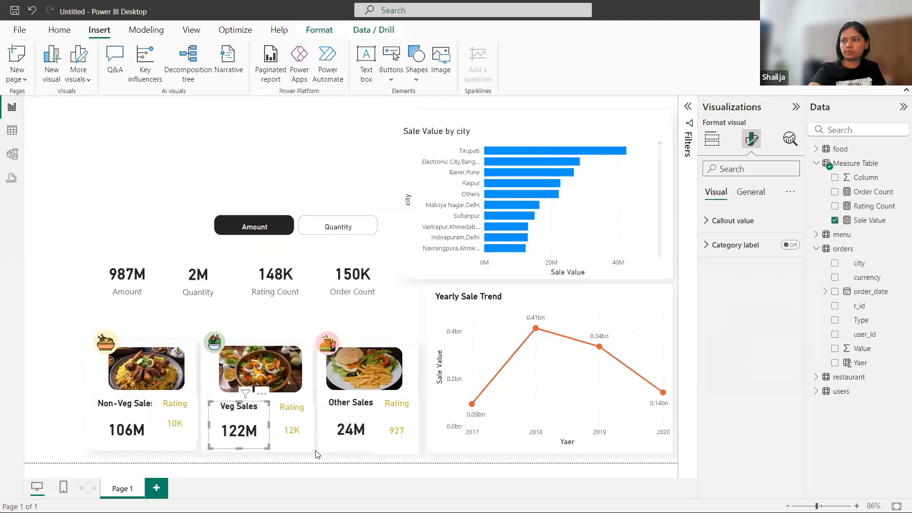
{"action": "left_click", "coordinate": [393, 450]}
{"action": "left_click", "coordinate": [401, 451]}
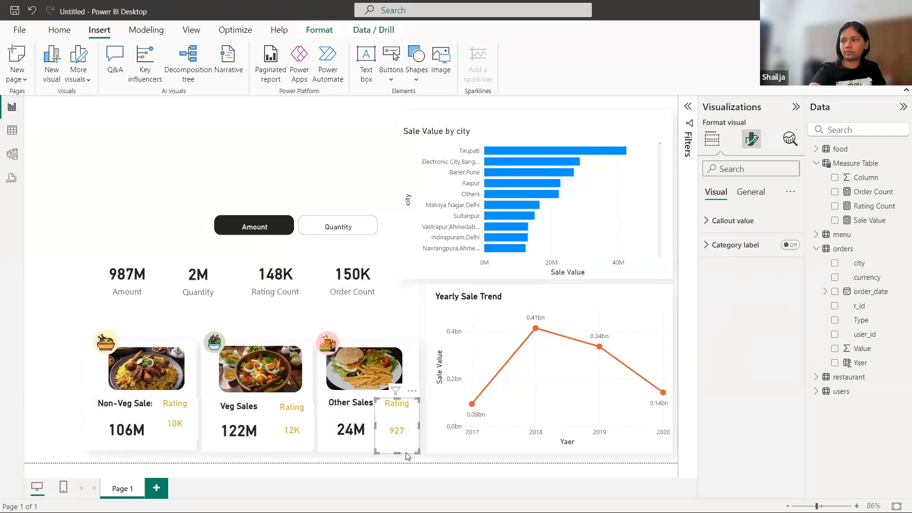
{"action": "left_click_drag", "start_coordinate": [401, 451], "coordinate": [404, 447]}
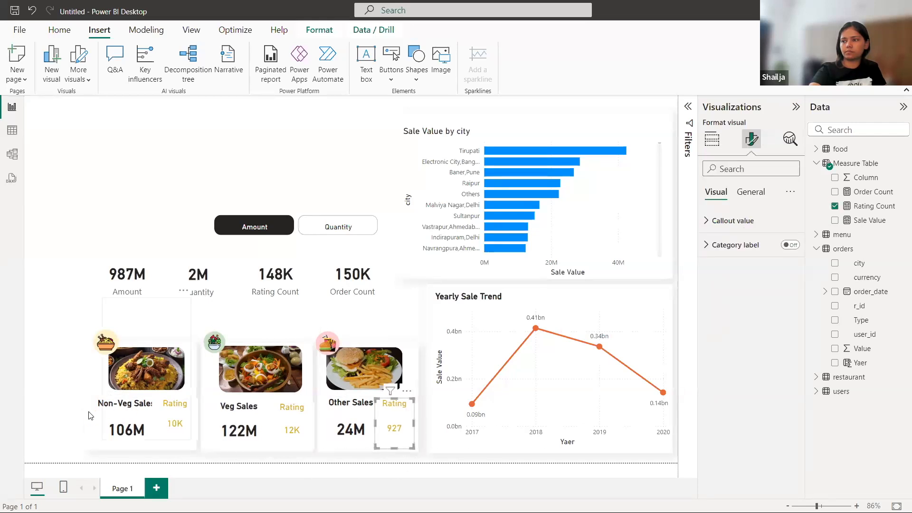
{"action": "left_click", "coordinate": [48, 416]}
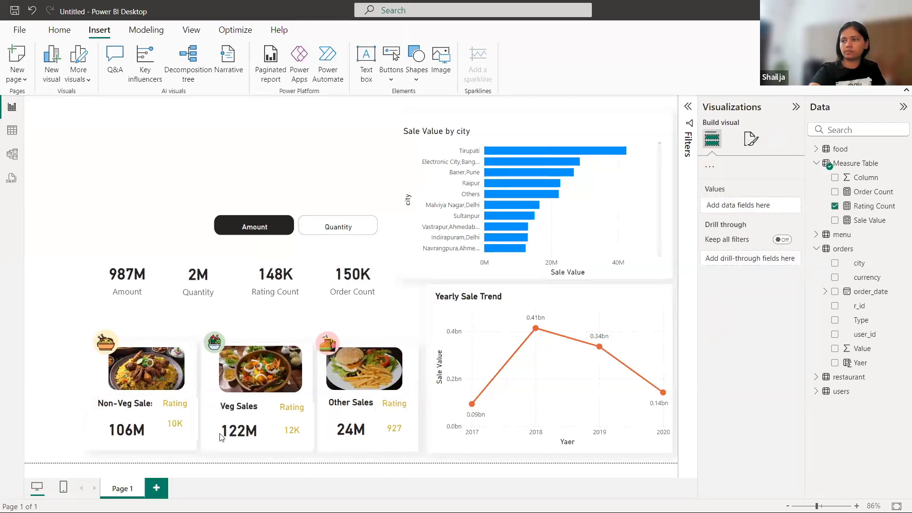
Step: Narrow the Non-Veg rating card from its right edge so it stays within its background panel
{"action": "left_click", "coordinate": [198, 420]}
{"action": "left_click_drag", "start_coordinate": [196, 417], "coordinate": [189, 433]}
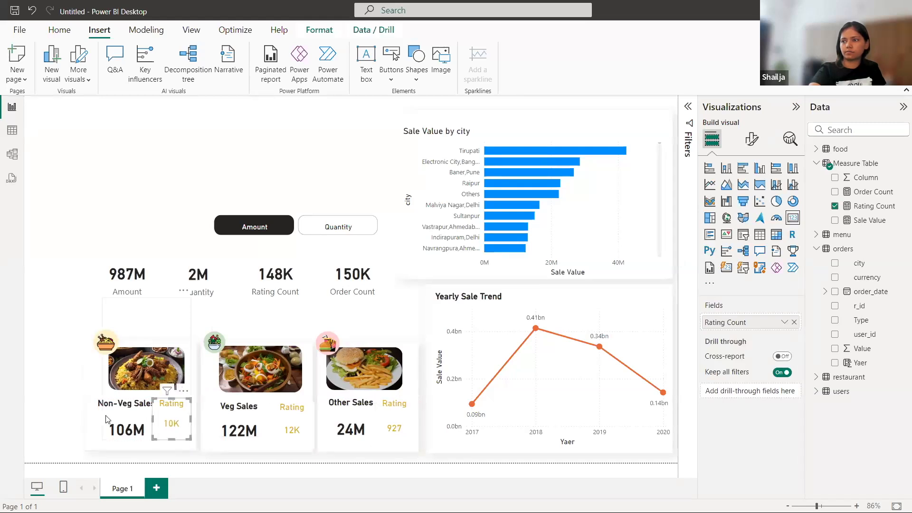
{"action": "left_click", "coordinate": [73, 415]}
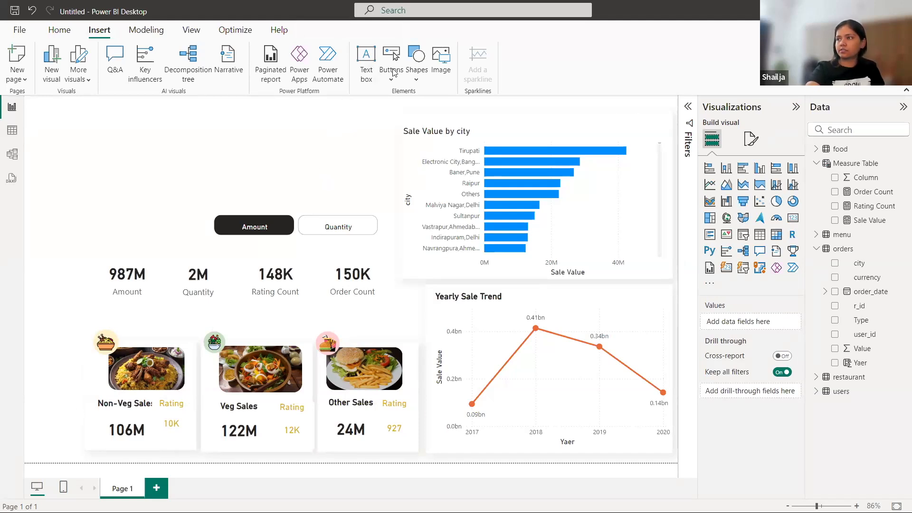
Step: Insert a text box reading Overview and format the text in bold at font size 12
{"action": "left_click", "coordinate": [363, 64]}
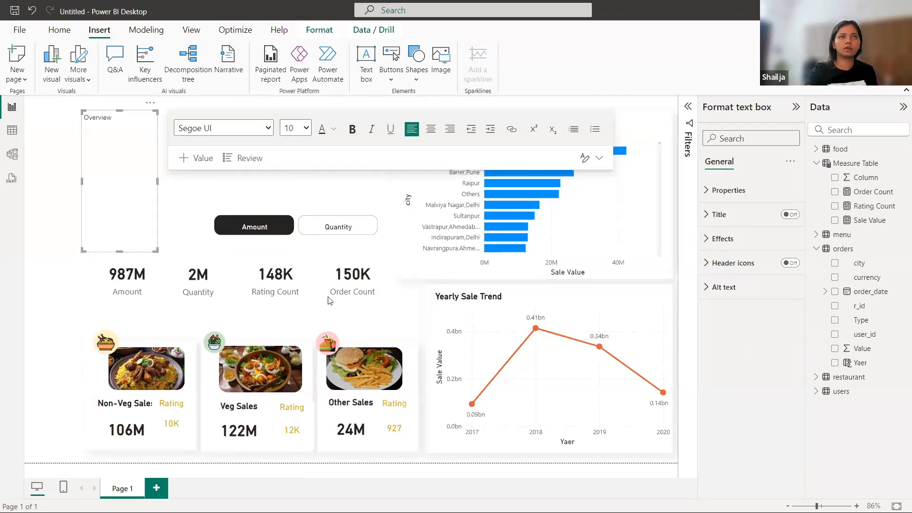
{"action": "double_click", "coordinate": [93, 120]}
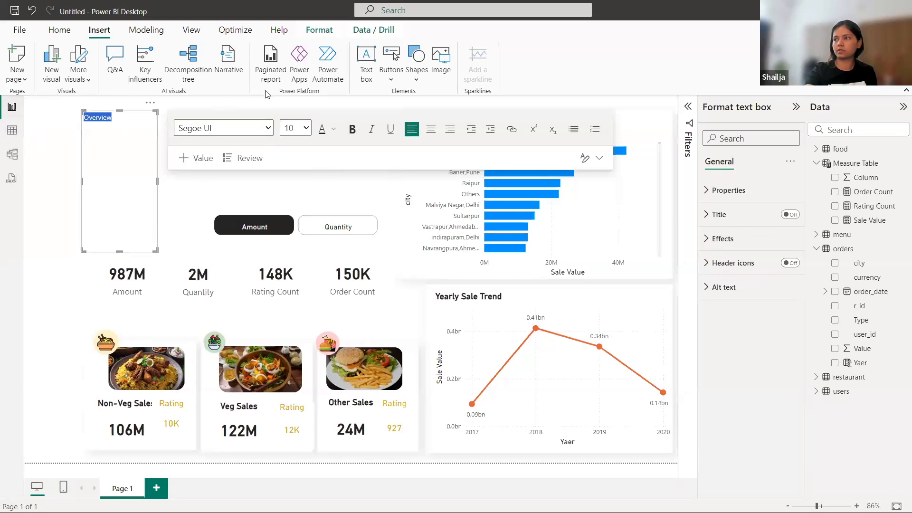
{"action": "left_click", "coordinate": [305, 128]}
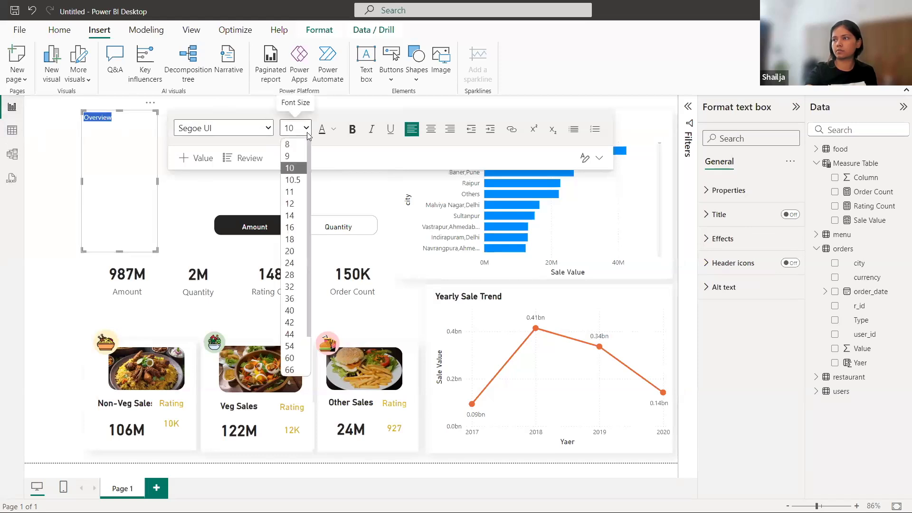
{"action": "left_click", "coordinate": [289, 203]}
{"action": "left_click", "coordinate": [352, 129]}
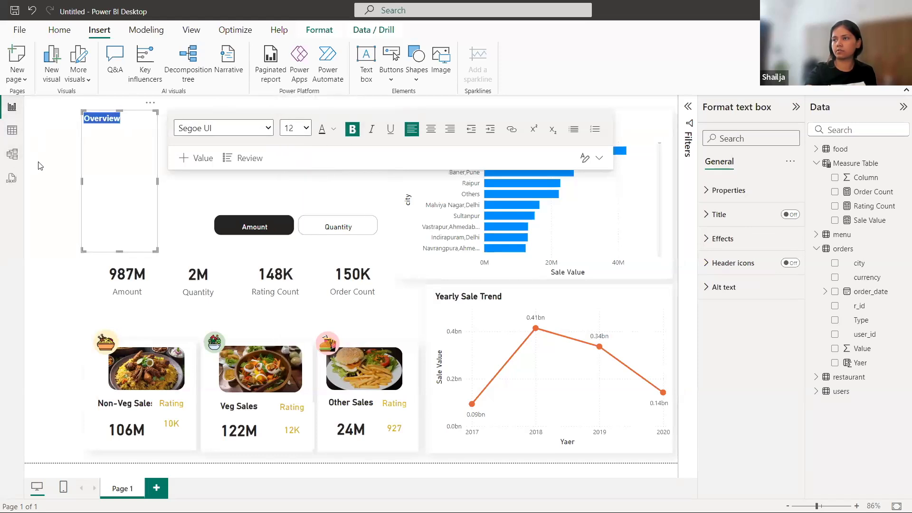
{"action": "left_click", "coordinate": [38, 162]}
Step: Shorten the Overview text box from its top edge so the heading sits beside the Amount/Quantity slicer
{"action": "left_click", "coordinate": [119, 112]}
{"action": "left_click_drag", "start_coordinate": [120, 110], "coordinate": [144, 219]}
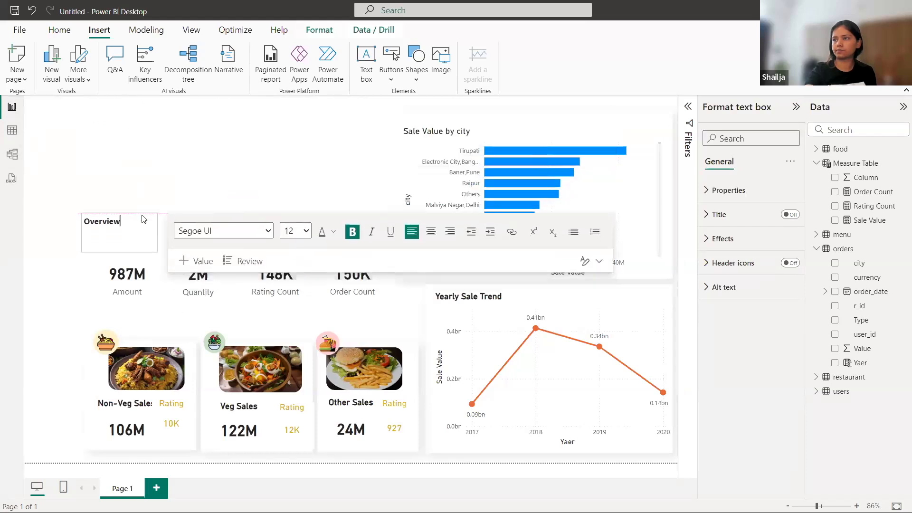
{"action": "left_click", "coordinate": [54, 243]}
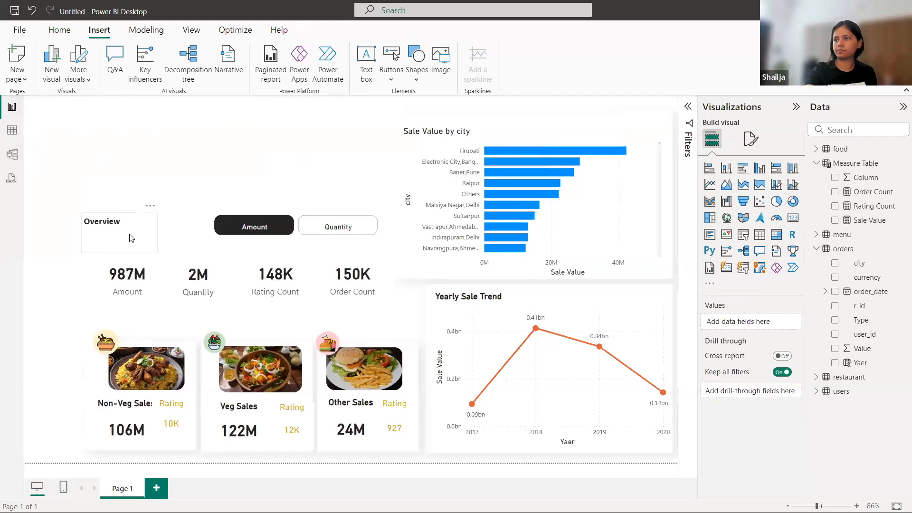
Step: Move the Amount card slightly left and distribute the Amount, Quantity, Rating Count and Order Count cards horizontally
{"action": "left_click_drag", "start_coordinate": [143, 279], "coordinate": [131, 279]}
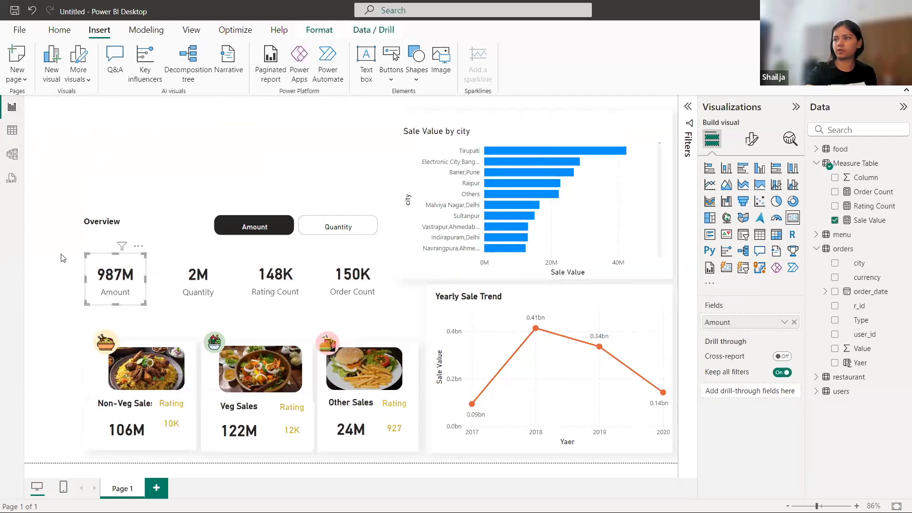
{"action": "left_click_drag", "start_coordinate": [57, 245], "coordinate": [437, 334]}
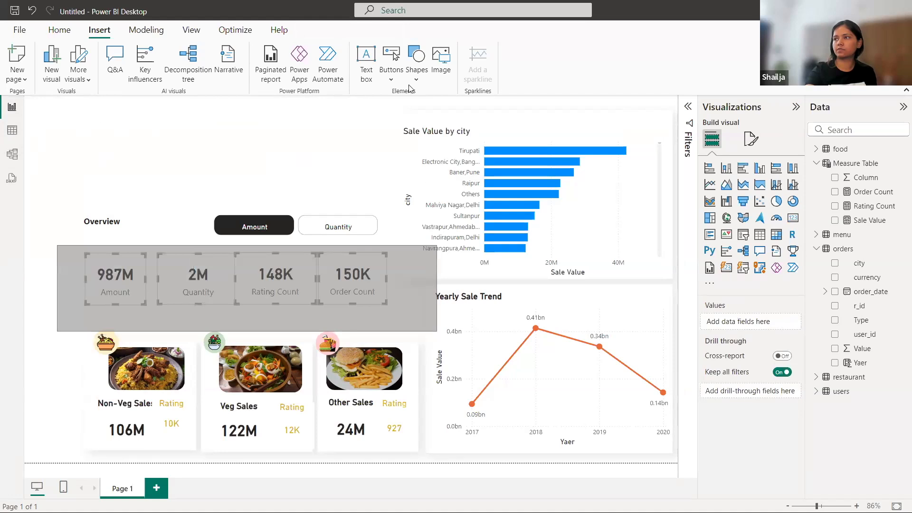
{"action": "left_click", "coordinate": [319, 30]}
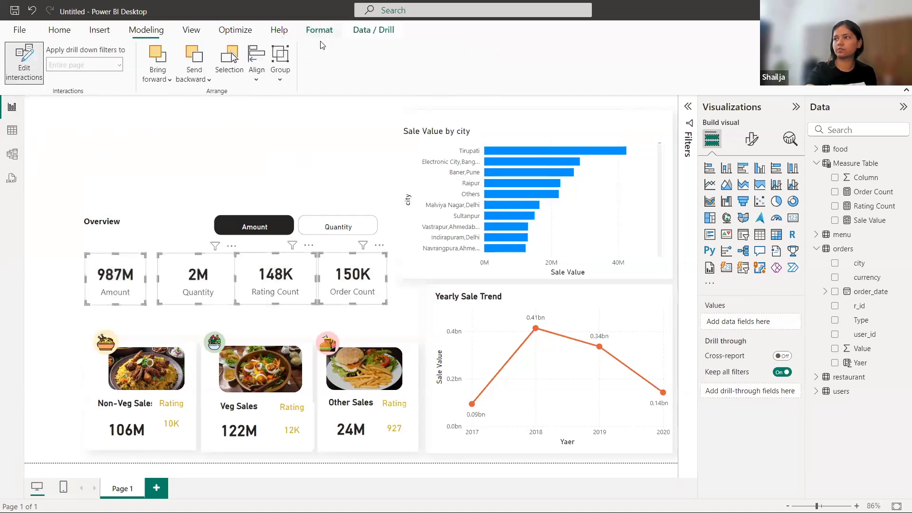
{"action": "left_click", "coordinate": [255, 81]}
{"action": "left_click", "coordinate": [287, 221]}
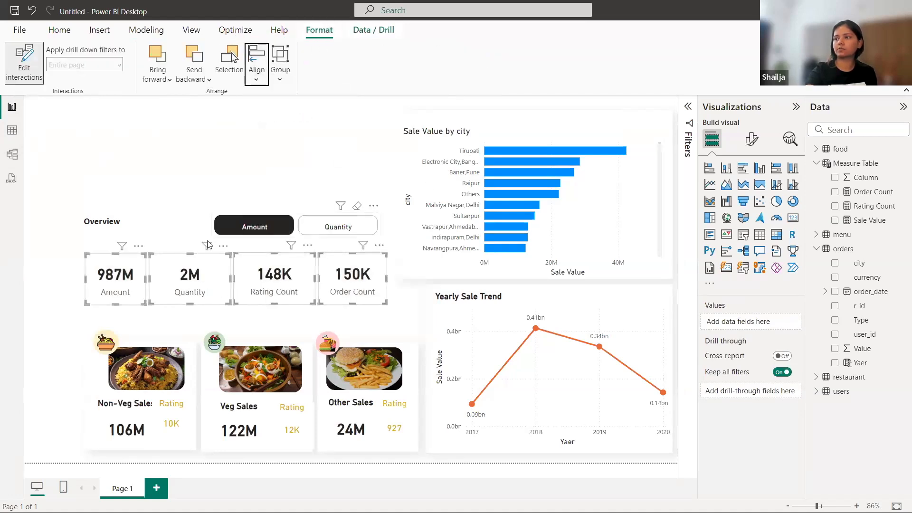
{"action": "left_click", "coordinate": [61, 187]}
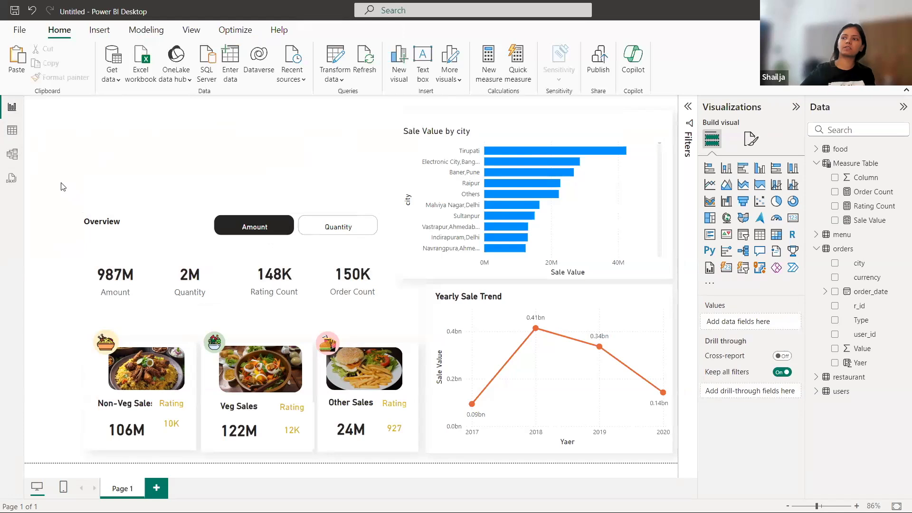
Step: Set the font size of the Overview heading text to 14
{"action": "left_click", "coordinate": [114, 223]}
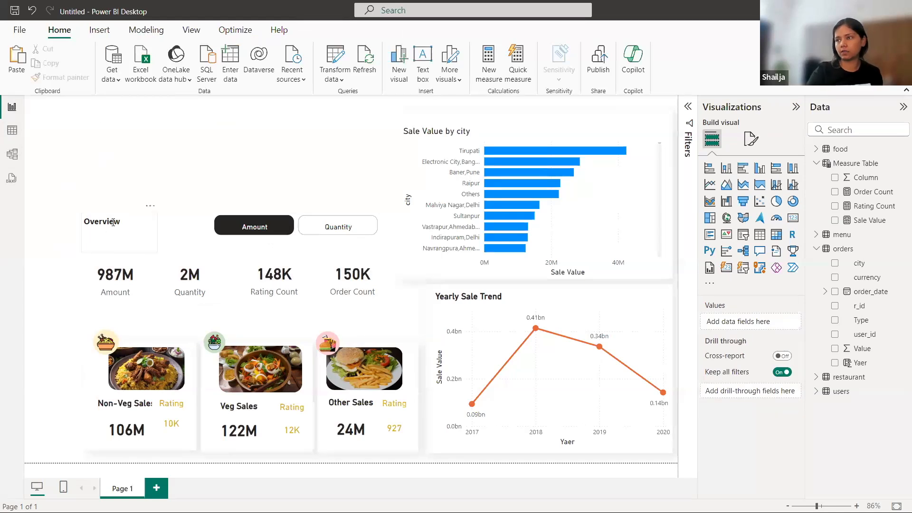
{"action": "left_click", "coordinate": [129, 218]}
{"action": "key", "text": "shift+Right"}
{"action": "double_click", "coordinate": [131, 222]}
{"action": "left_click", "coordinate": [295, 231]}
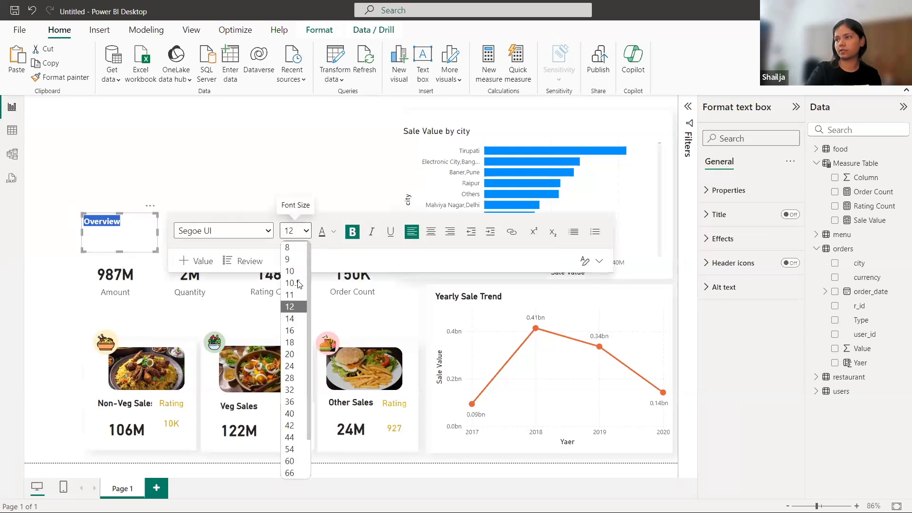
{"action": "left_click", "coordinate": [290, 319]}
{"action": "left_click", "coordinate": [80, 141]}
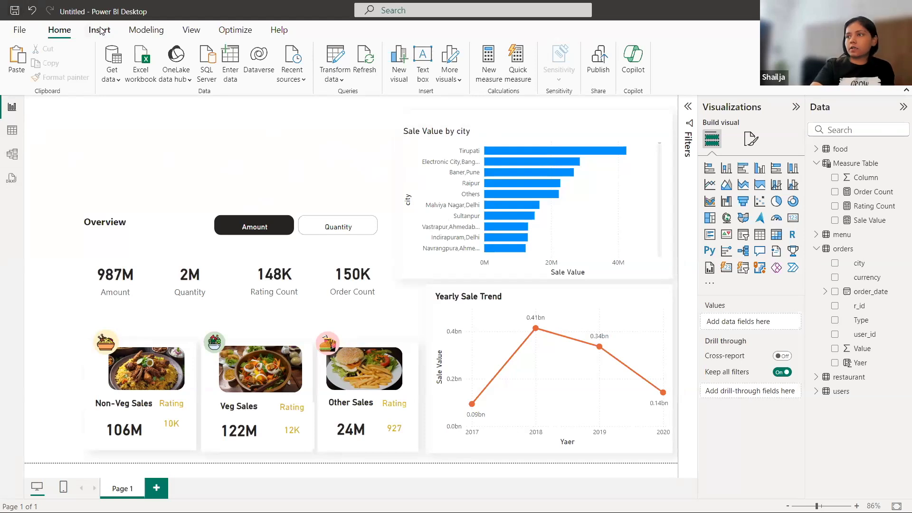
Step: Insert a rounded rectangle and widen it into a banner above the Overview heading and the Amount/Quantity slicer
{"action": "left_click", "coordinate": [416, 84]}
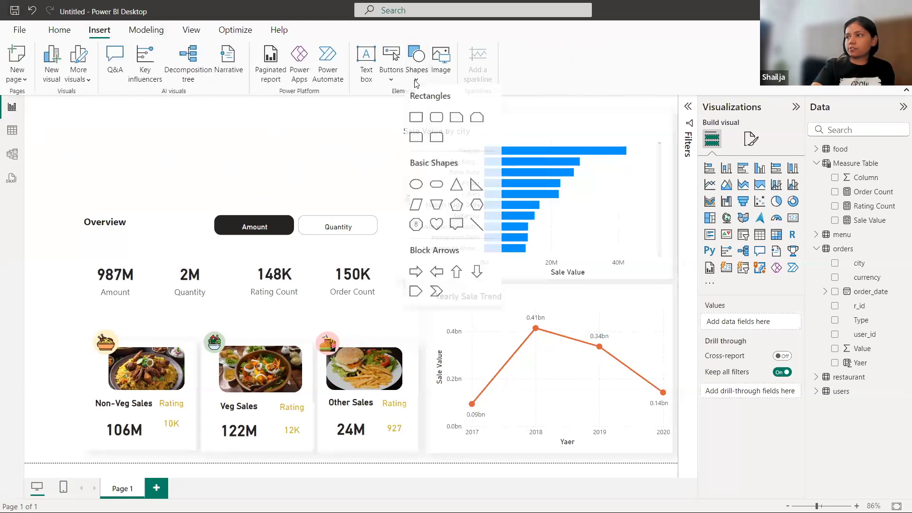
{"action": "left_click", "coordinate": [435, 120]}
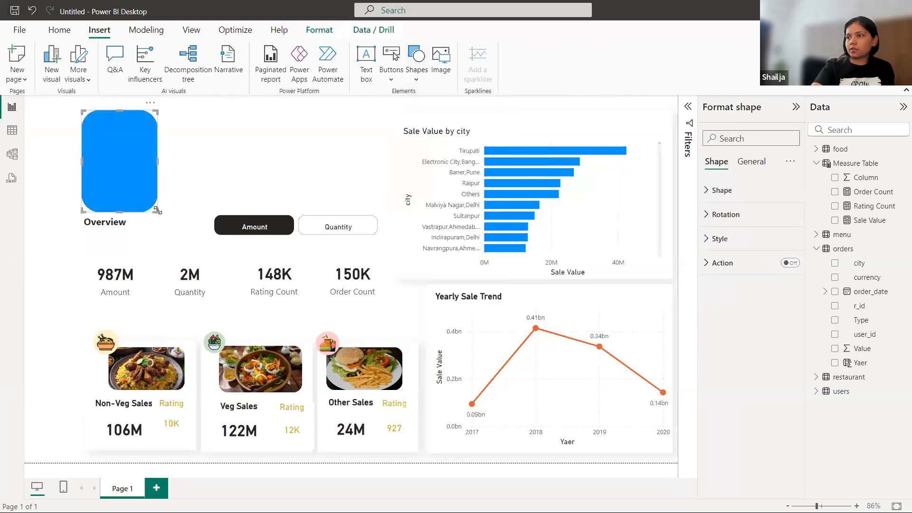
{"action": "left_click_drag", "start_coordinate": [158, 211], "coordinate": [346, 176]}
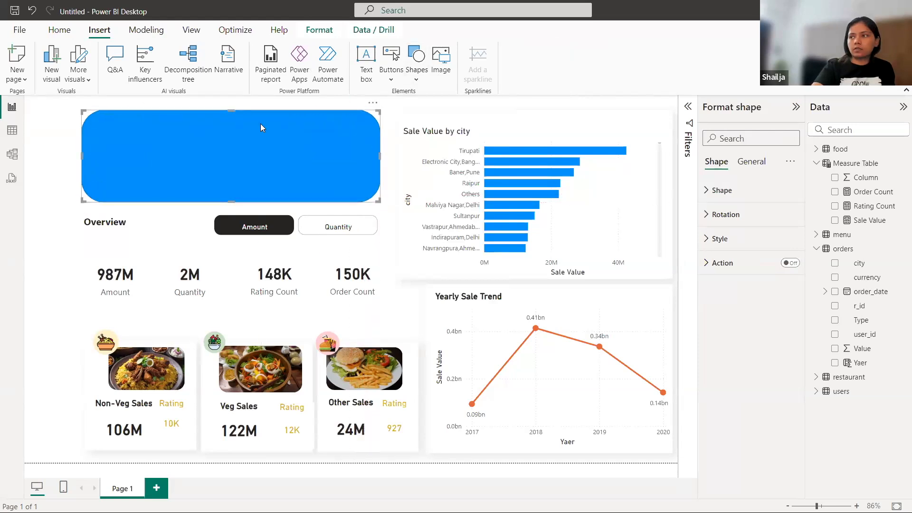
Step: Shift the row of four KPI cards and the Amount/Quantity slicer slightly down to make room below the banner
{"action": "left_click", "coordinate": [62, 218]}
{"action": "left_click_drag", "start_coordinate": [57, 251], "coordinate": [432, 318]}
{"action": "mouse_move", "coordinate": [378, 301]}
{"action": "left_mouse_down"}
{"action": "mouse_move", "coordinate": [385, 316]}
{"action": "mouse_move", "coordinate": [378, 310]}
{"action": "left_mouse_up"}
{"action": "left_click", "coordinate": [378, 308]}
{"action": "left_click_drag", "start_coordinate": [64, 218], "coordinate": [393, 256]}
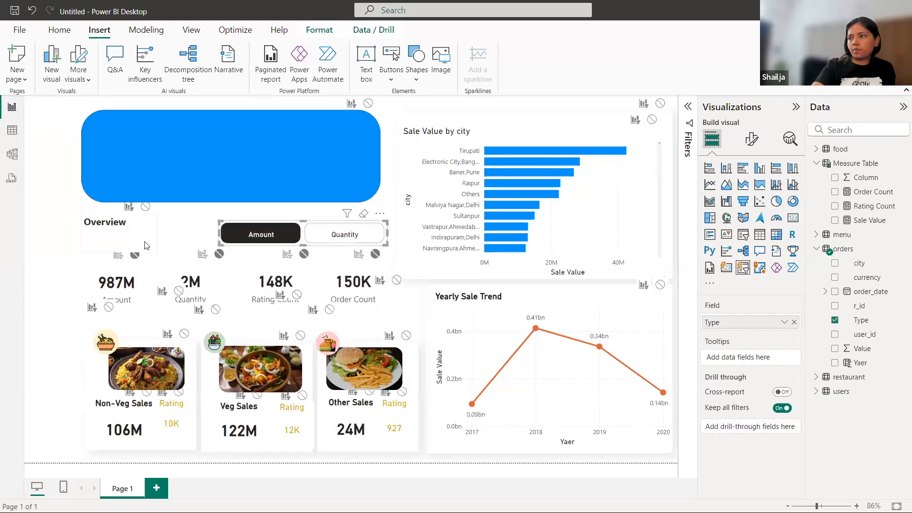
{"action": "left_click", "coordinate": [27, 252]}
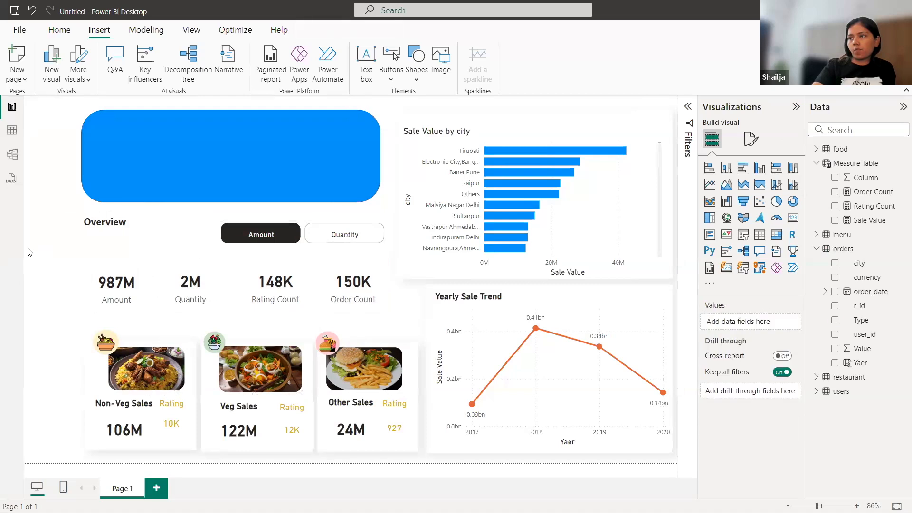
Step: Move the Overview text box down so the heading lines up with the Amount/Quantity slicer
{"action": "left_click", "coordinate": [133, 233]}
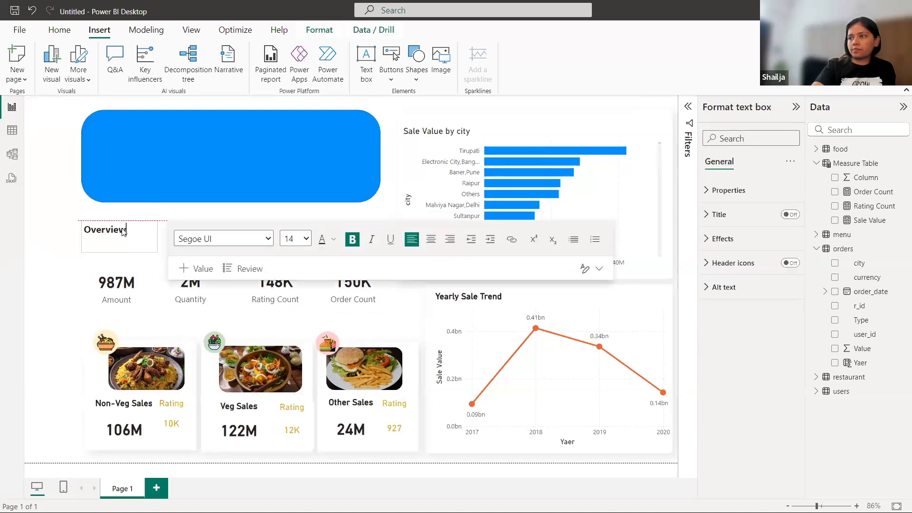
{"action": "left_click_drag", "start_coordinate": [122, 229], "coordinate": [122, 235]}
{"action": "left_click", "coordinate": [61, 254]}
Step: Move the rounded rectangle closer to the slicer, shorten it from its top edge and nudge it up to leave a gap
{"action": "left_click_drag", "start_coordinate": [228, 161], "coordinate": [232, 176]}
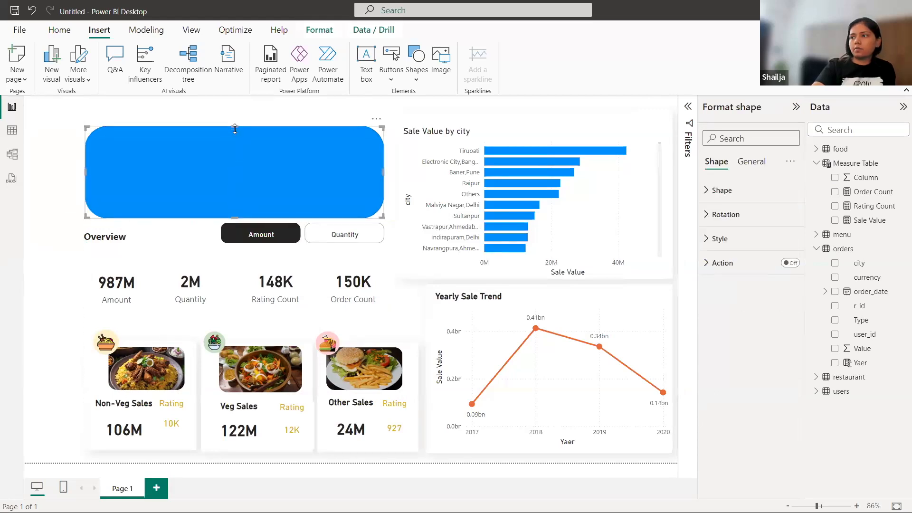
{"action": "left_click_drag", "start_coordinate": [235, 129], "coordinate": [234, 139]}
{"action": "left_click_drag", "start_coordinate": [245, 184], "coordinate": [245, 177]}
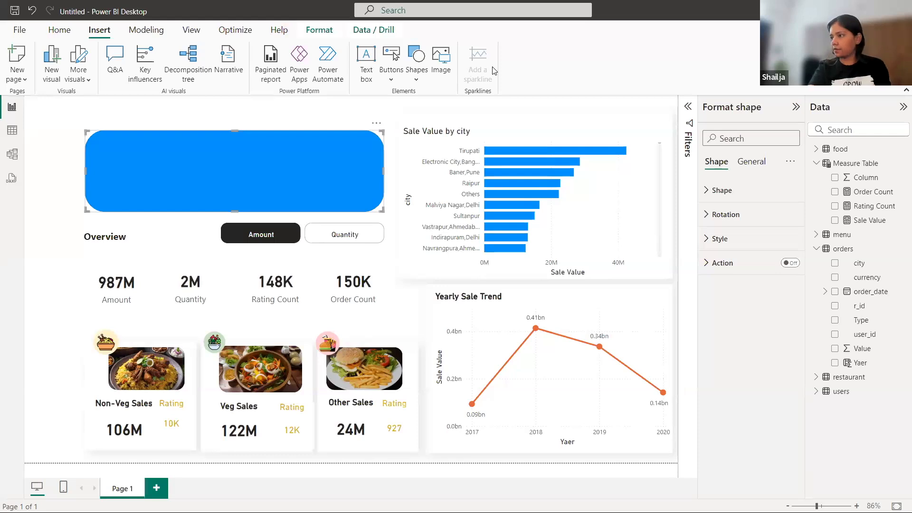
Step: Set the rounded rectangle's fill to the custom color #FDFAFC
{"action": "left_click", "coordinate": [709, 192]}
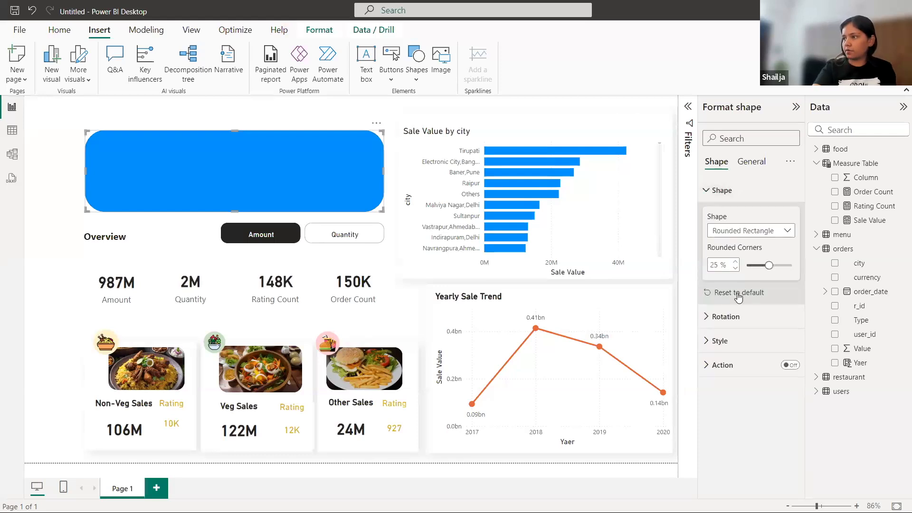
{"action": "left_click", "coordinate": [722, 341]}
{"action": "scroll", "coordinate": [726, 350], "scroll_direction": "down", "scroll_amount": 1}
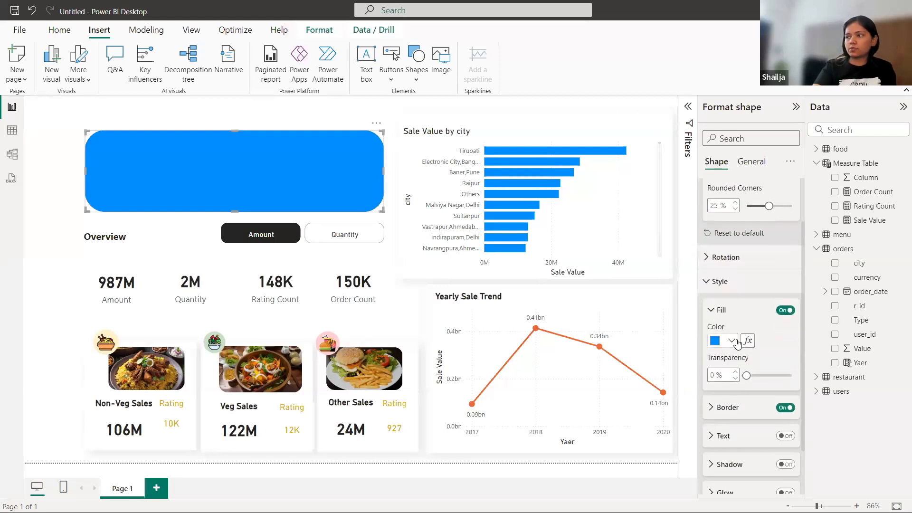
{"action": "left_click", "coordinate": [733, 342]}
{"action": "left_click", "coordinate": [736, 315]}
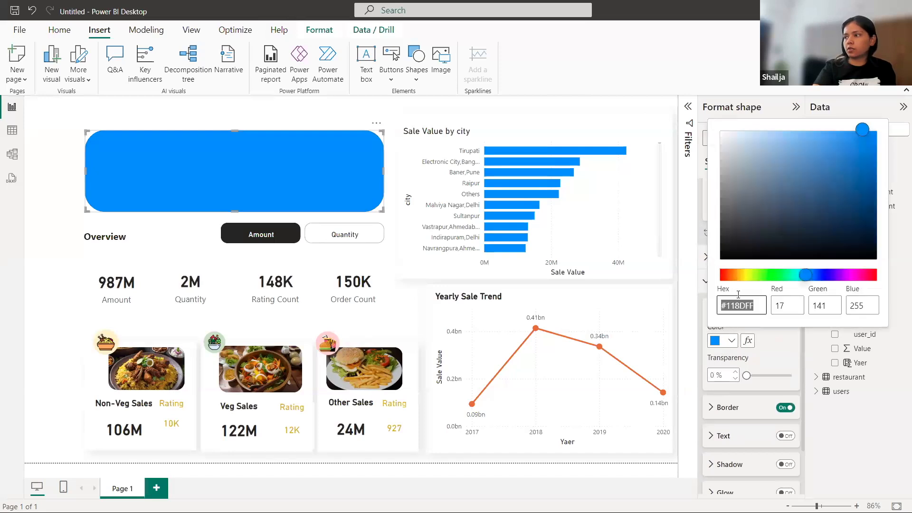
{"action": "key", "text": "BackSpace"}
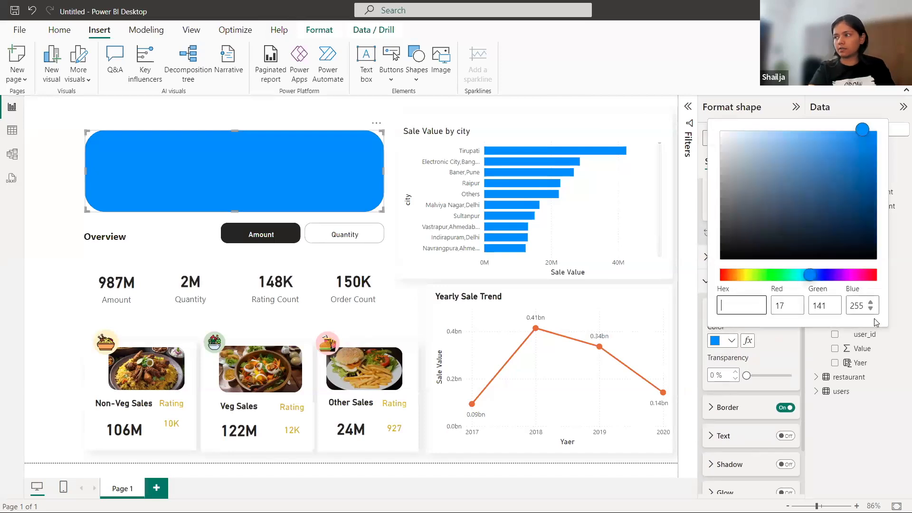
{"action": "type", "text": "#FDFAFC"}
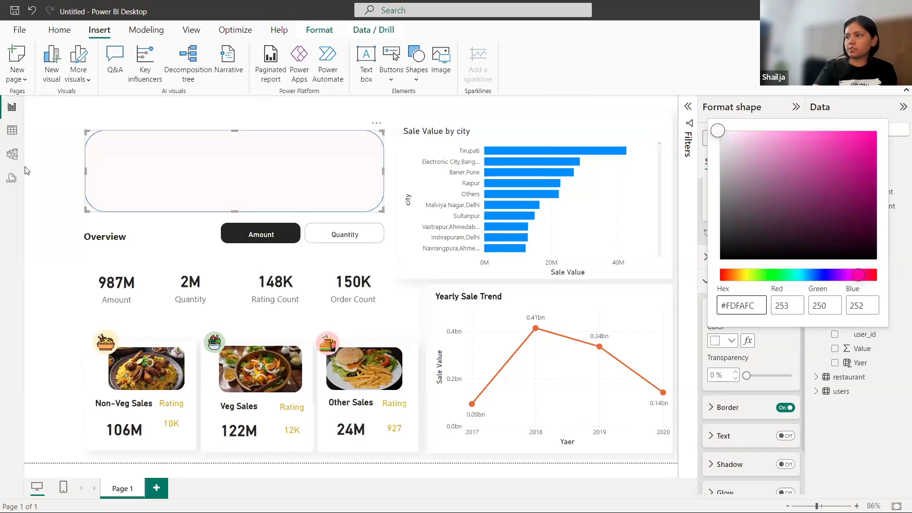
{"action": "left_click", "coordinate": [698, 344]}
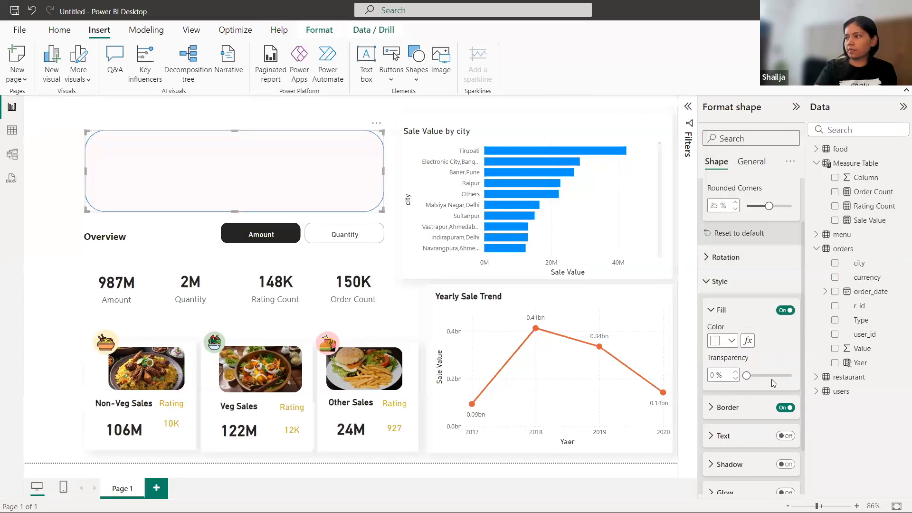
Step: Turn off the border of the rounded banner shape above the Overview heading
{"action": "left_click", "coordinate": [785, 406]}
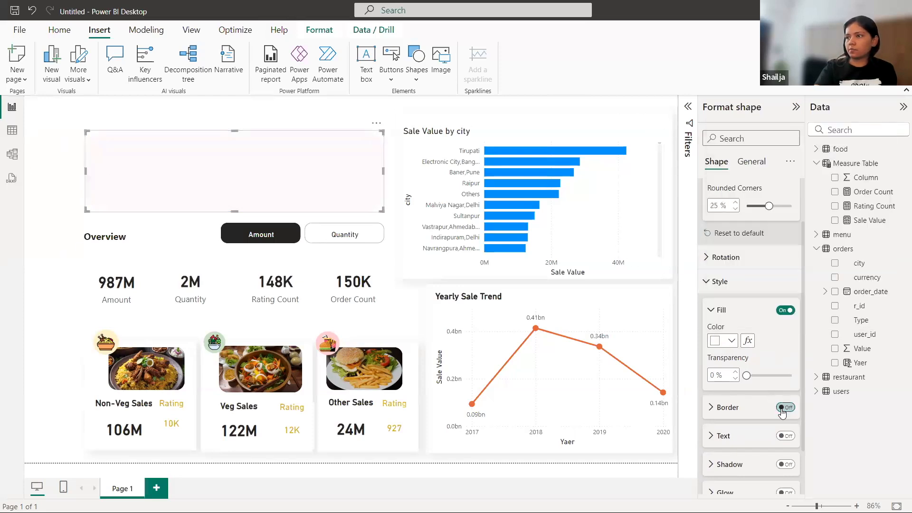
{"action": "left_click", "coordinate": [69, 224]}
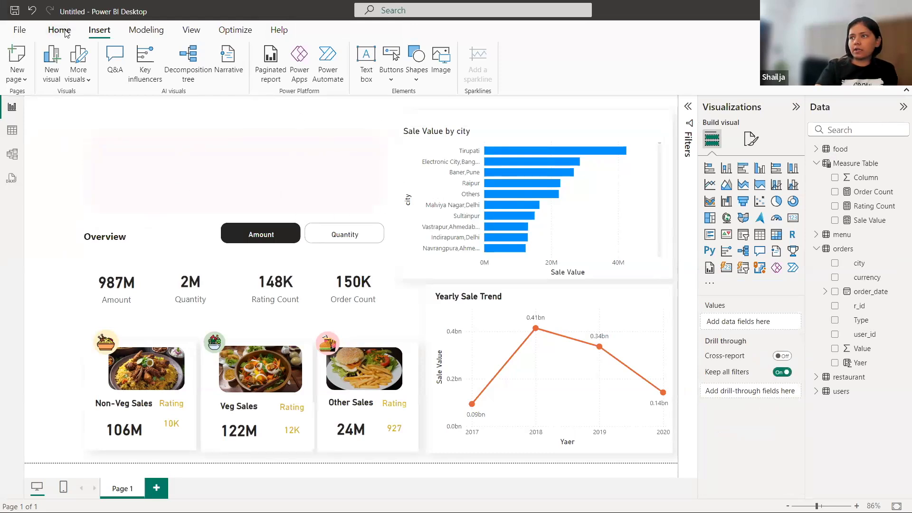
Step: Insert the image Zomato-Logo.png, place it in the banner's upper-left area and shrink it slightly
{"action": "left_click", "coordinate": [434, 53]}
{"action": "scroll", "coordinate": [410, 183], "scroll_direction": "down", "scroll_amount": 1}
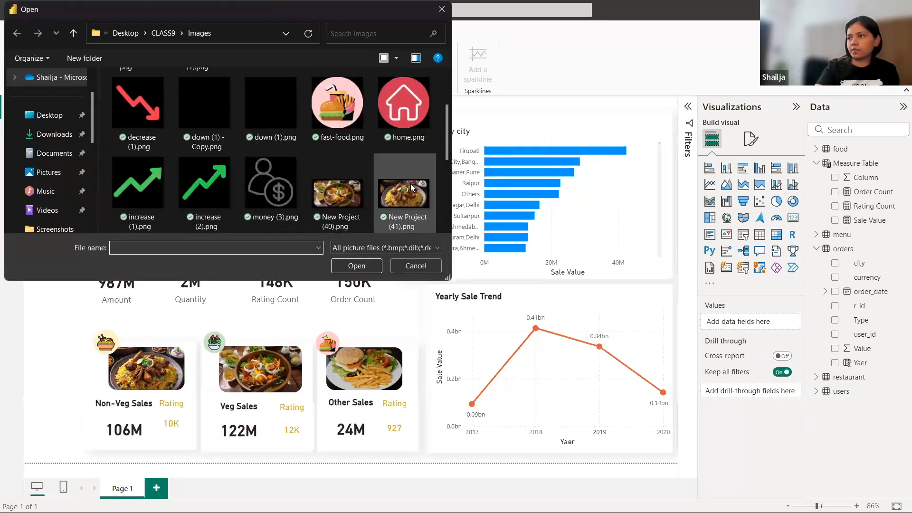
{"action": "scroll", "coordinate": [410, 183], "scroll_direction": "down", "scroll_amount": 2}
{"action": "left_click", "coordinate": [149, 194]}
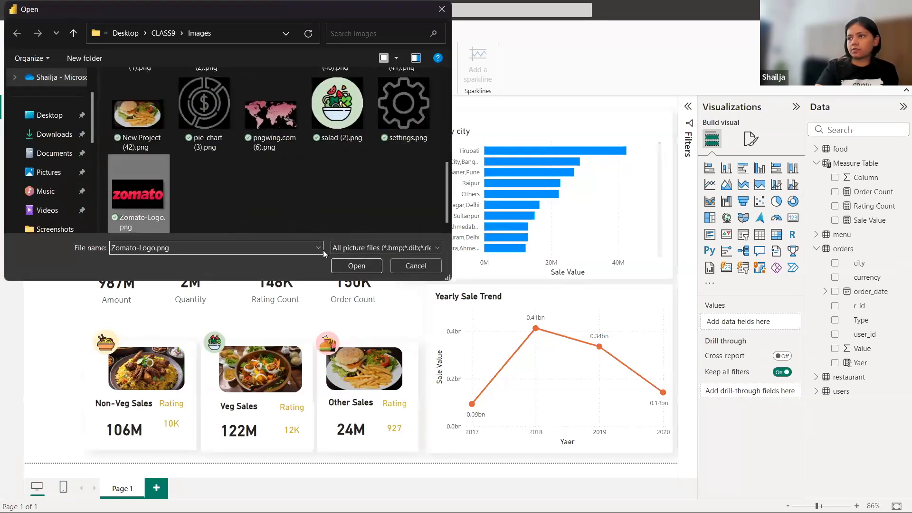
{"action": "left_click", "coordinate": [355, 266]}
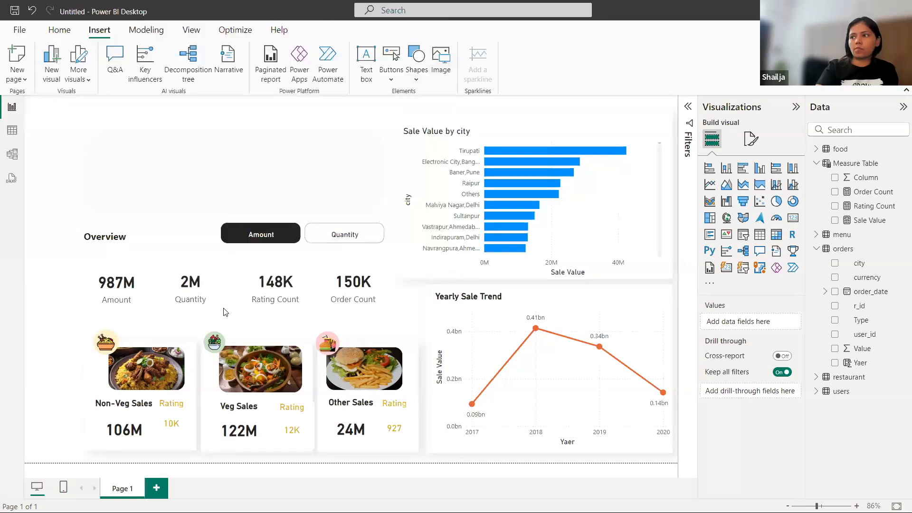
{"action": "left_click_drag", "start_coordinate": [227, 297], "coordinate": [150, 191]}
{"action": "left_click", "coordinate": [210, 167]}
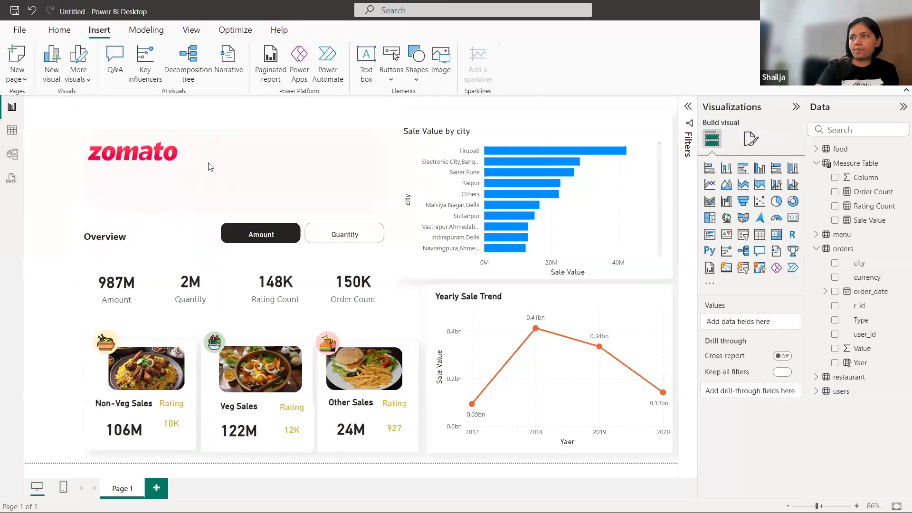
{"action": "left_click", "coordinate": [164, 179]}
{"action": "left_click_drag", "start_coordinate": [133, 197], "coordinate": [172, 181]}
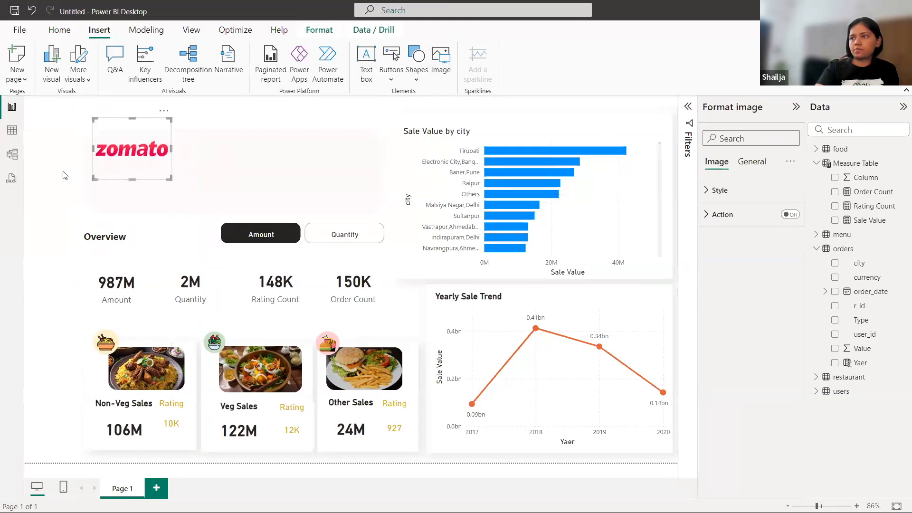
{"action": "left_click", "coordinate": [352, 112]}
Step: Insert the image 3333449-removebg-preview (1).png and scale it down to fit at the banner's right end
{"action": "left_click", "coordinate": [441, 66]}
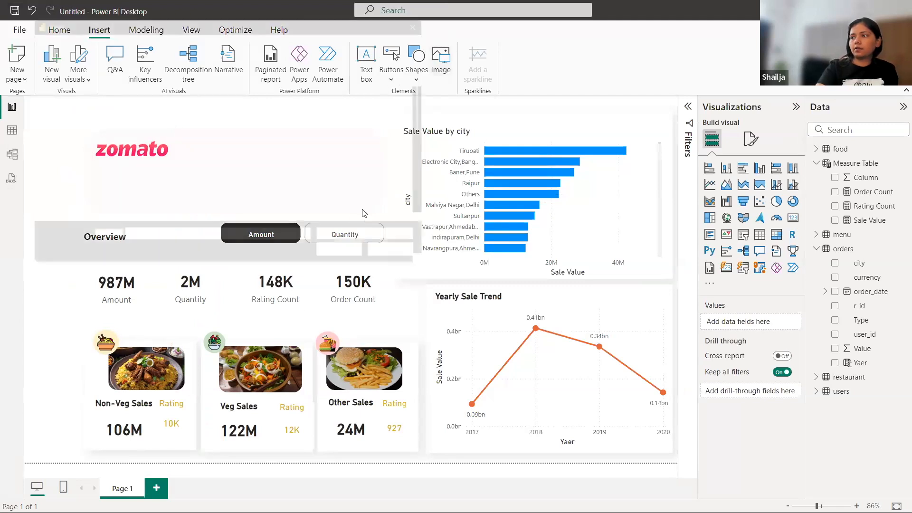
{"action": "left_click", "coordinate": [205, 112]}
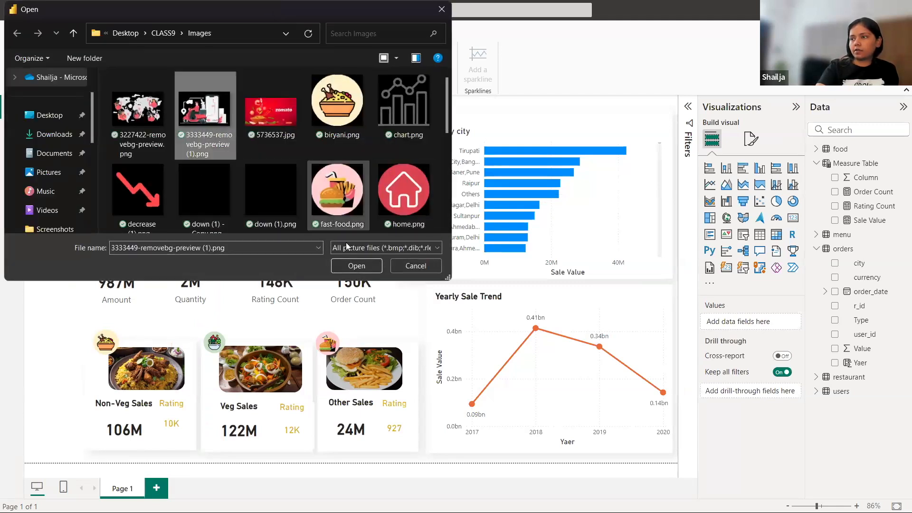
{"action": "left_click", "coordinate": [345, 265]}
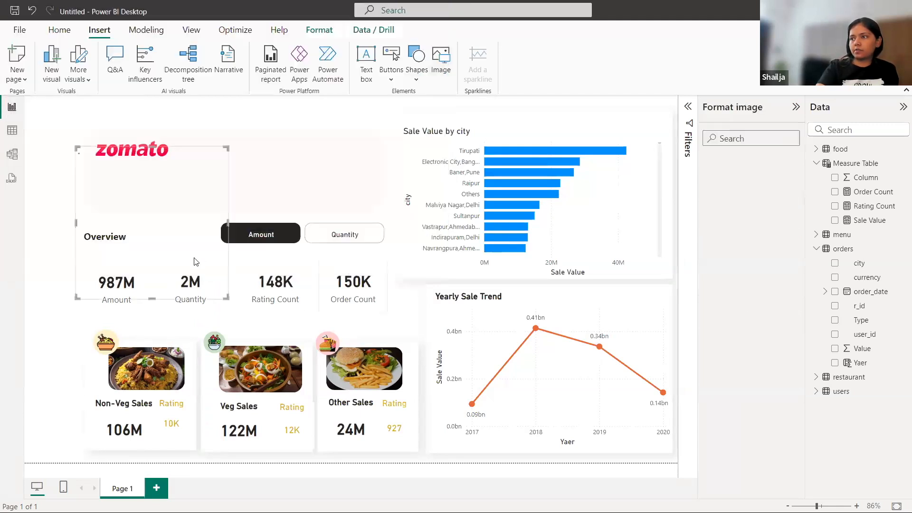
{"action": "left_click_drag", "start_coordinate": [159, 247], "coordinate": [336, 193]}
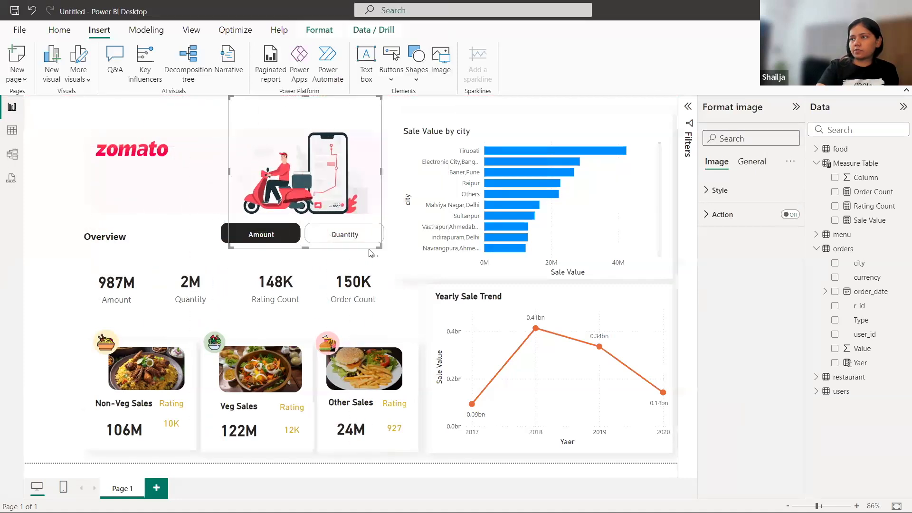
{"action": "left_click_drag", "start_coordinate": [378, 246], "coordinate": [371, 197]}
{"action": "left_click", "coordinate": [57, 210]}
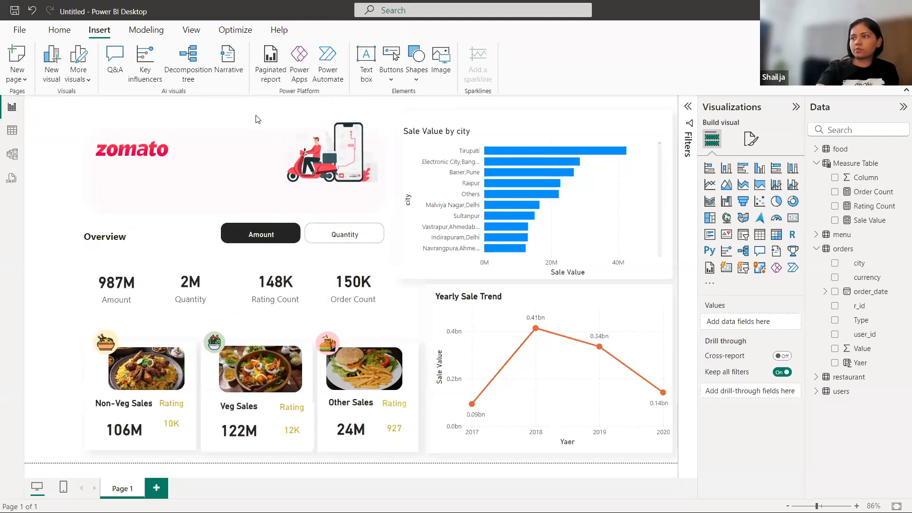
Step: Shift the banner shape, the Zomato logo and the scooter illustration slightly downward on the page
{"action": "left_click_drag", "start_coordinate": [61, 118], "coordinate": [403, 235]}
{"action": "left_click_drag", "start_coordinate": [319, 183], "coordinate": [315, 189]}
{"action": "left_click", "coordinate": [57, 190]}
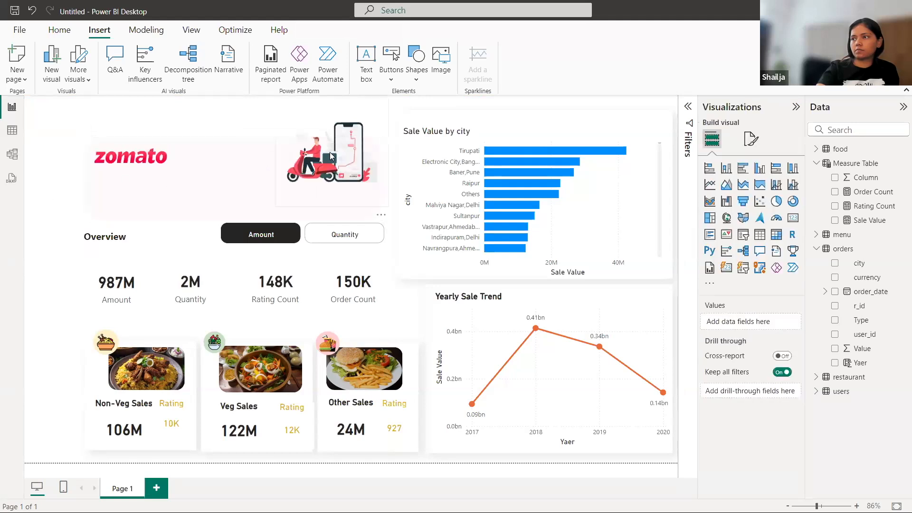
{"action": "left_click", "coordinate": [330, 155]}
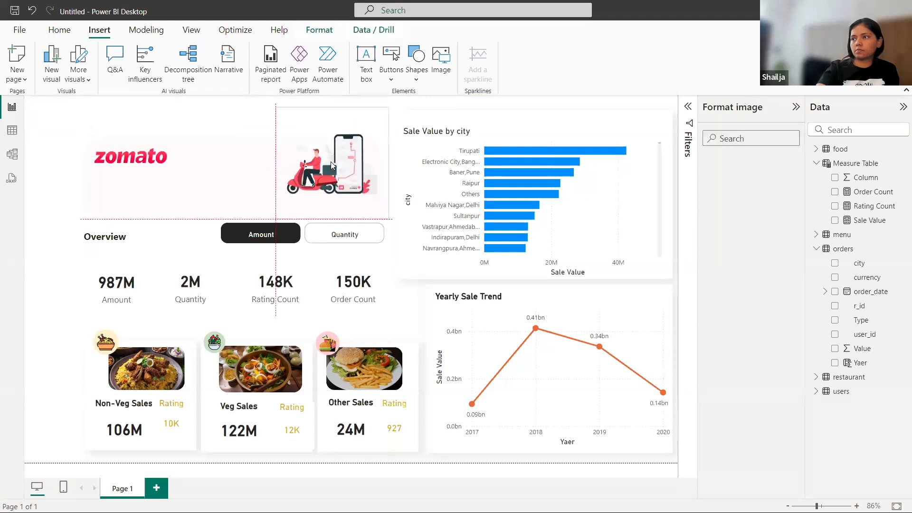
{"action": "left_click", "coordinate": [216, 257]}
Step: Move the Amount/Quantity slicer slightly down, away from the banner
{"action": "left_click", "coordinate": [303, 245]}
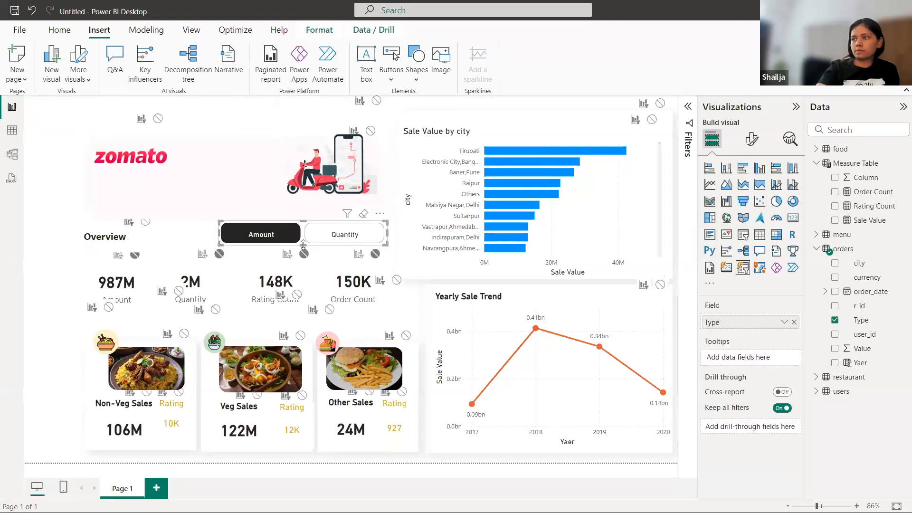
{"action": "left_click_drag", "start_coordinate": [305, 243], "coordinate": [305, 248]}
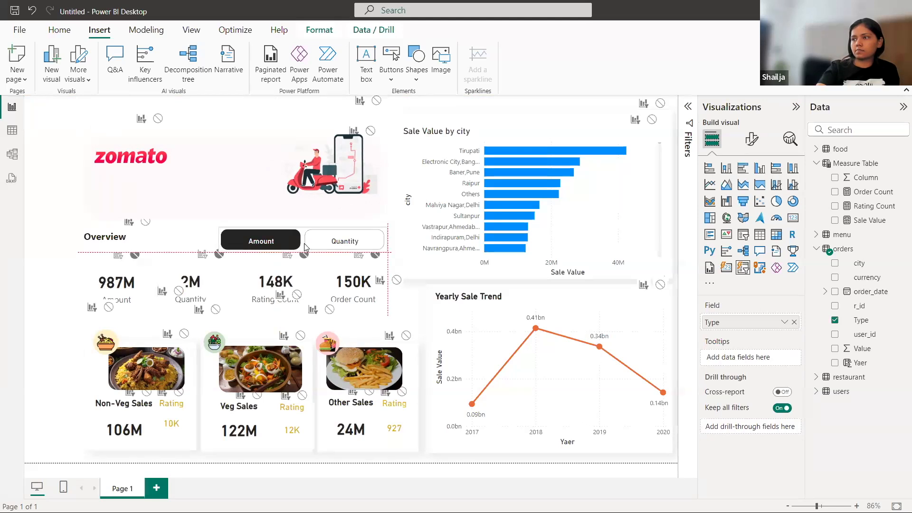
{"action": "left_click_drag", "start_coordinate": [245, 250], "coordinate": [245, 250]}
{"action": "left_click", "coordinate": [70, 245]}
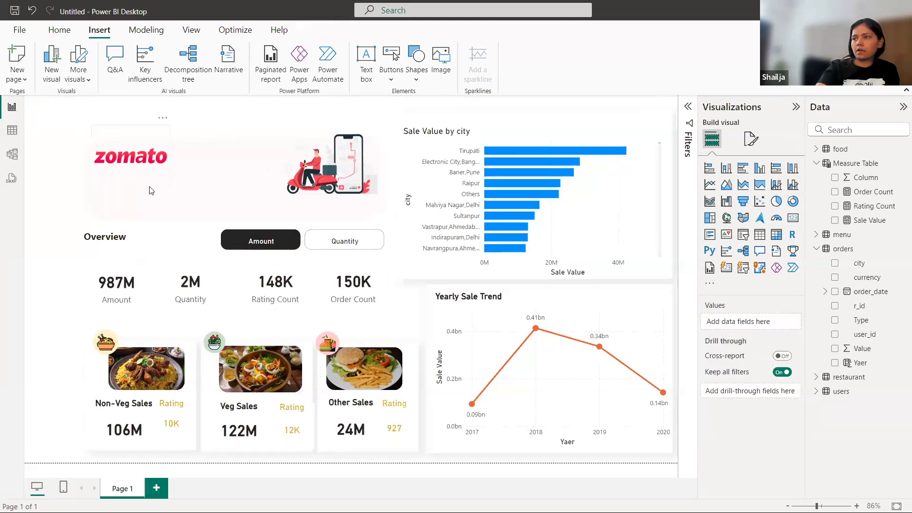
Step: Add a text box reading DASHBOARD and format the text as bold, size 14
{"action": "left_click", "coordinate": [364, 70]}
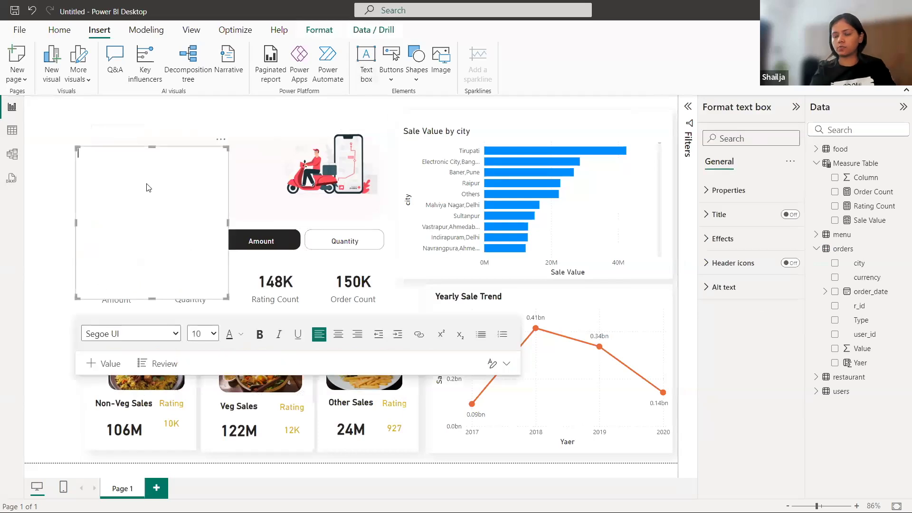
{"action": "type", "text": "DASHBOARD"}
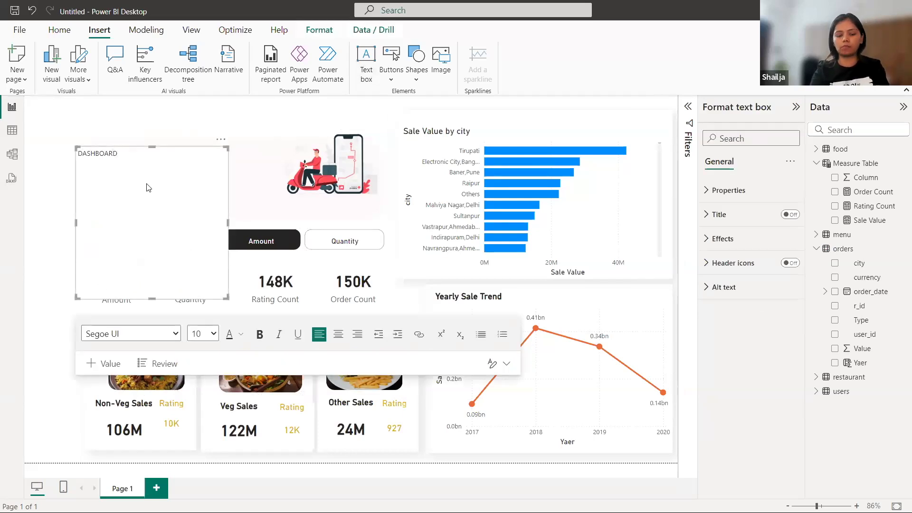
{"action": "key", "text": "ctrl+a"}
{"action": "left_click", "coordinate": [259, 335]}
{"action": "left_click", "coordinate": [213, 334]}
{"action": "left_click", "coordinate": [204, 176]}
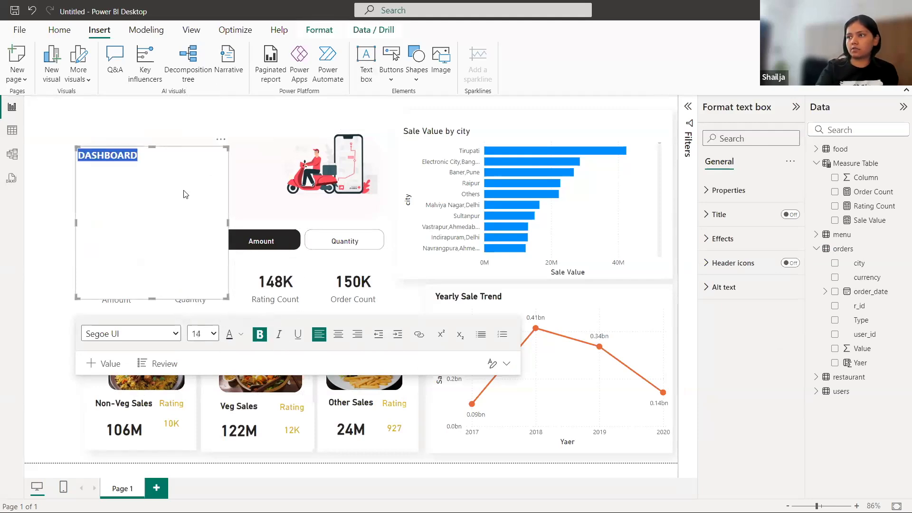
Step: Reduce the DASHBOARD text box to a single-line height and place it above the Zomato logo, nearly aligned with the Overview heading
{"action": "left_click_drag", "start_coordinate": [151, 149], "coordinate": [151, 115]}
{"action": "left_click_drag", "start_coordinate": [152, 296], "coordinate": [152, 138]}
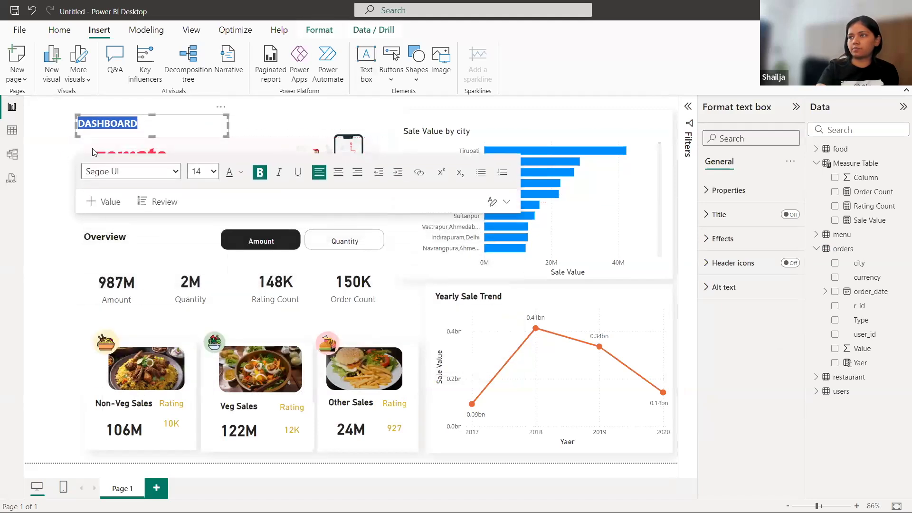
{"action": "left_click", "coordinate": [59, 164]}
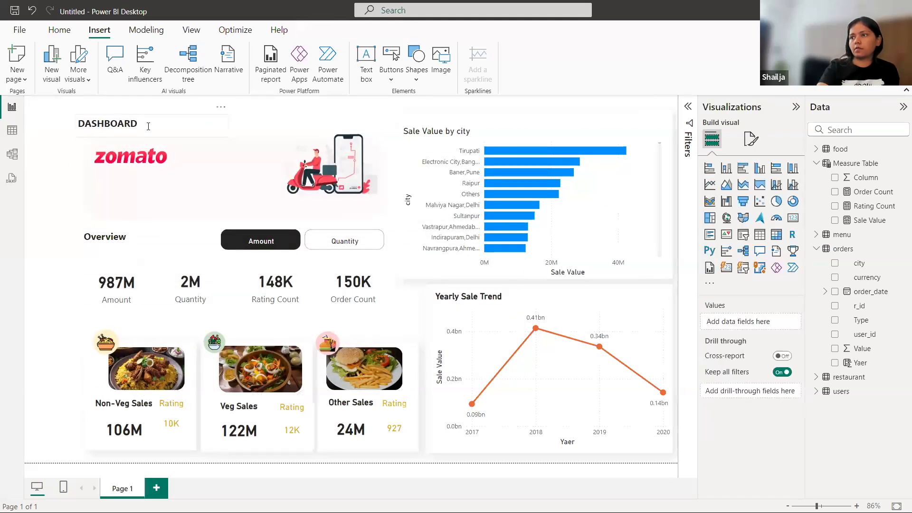
{"action": "left_click", "coordinate": [74, 126]}
{"action": "left_click_drag", "start_coordinate": [77, 126], "coordinate": [84, 127]}
{"action": "left_click", "coordinate": [78, 288]}
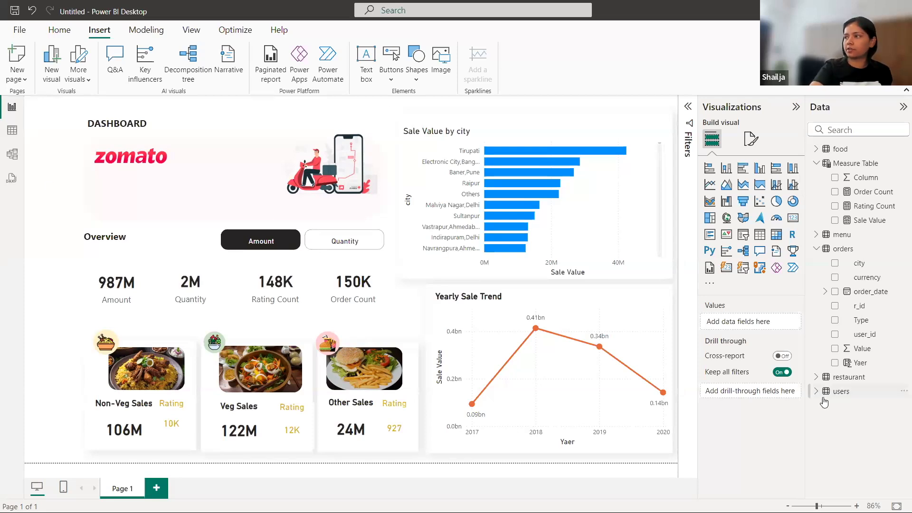
Step: Create a new measure in Measure Table and name it Dynamic Subheading in the formula
{"action": "right_click", "coordinate": [839, 163]}
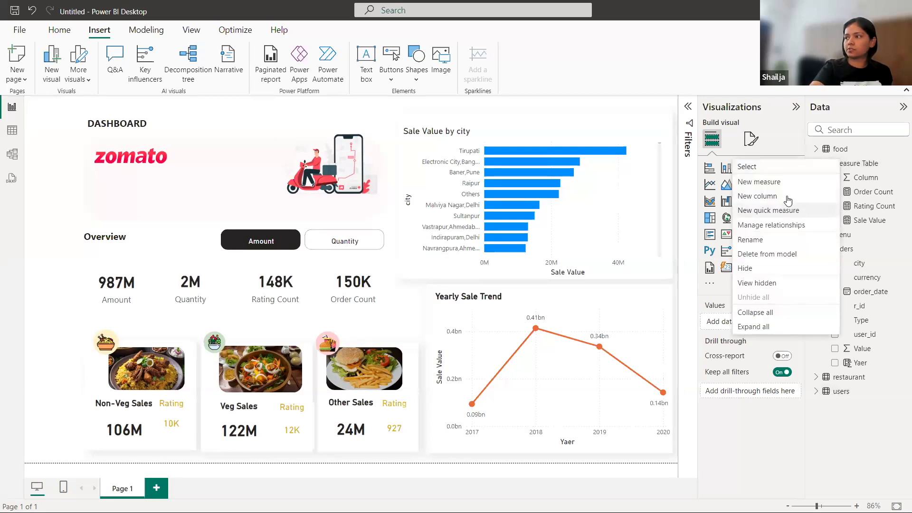
{"action": "left_click", "coordinate": [775, 183]}
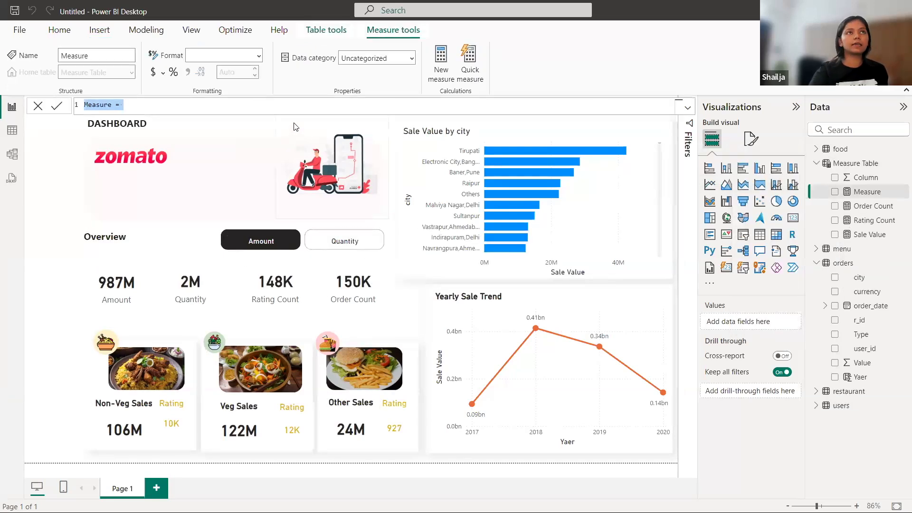
{"action": "key", "text": "BackSpace"}
{"action": "type", "text": "Dynaic"}
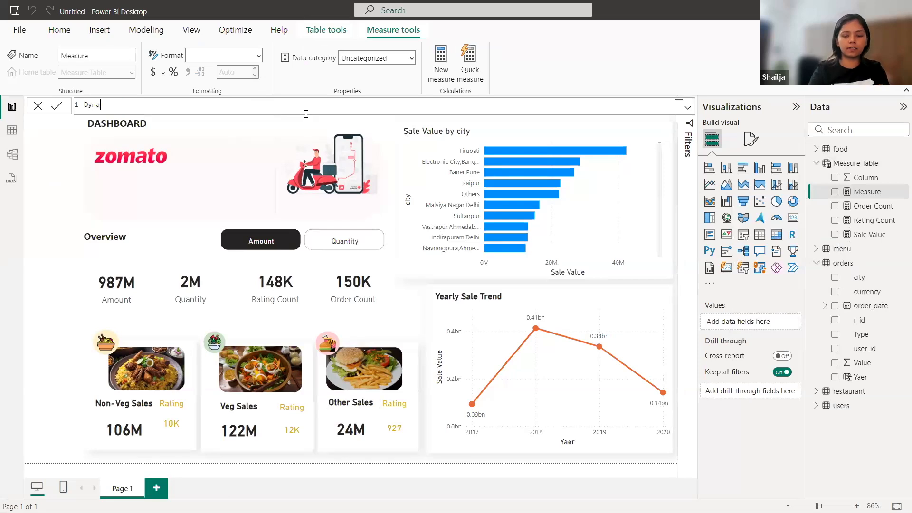
{"action": "key", "text": "BackSpace"}
{"action": "key", "text": "BackSpace"}
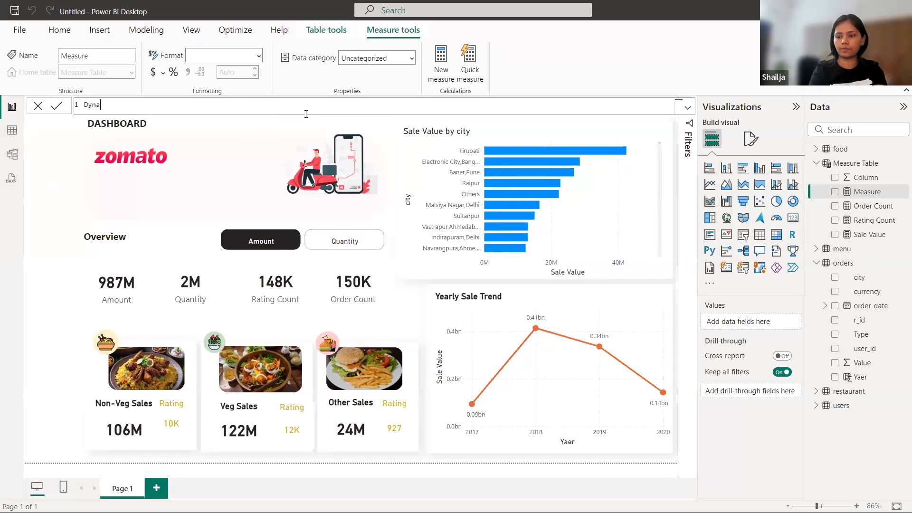
{"action": "type", "text": "mic Sub"}
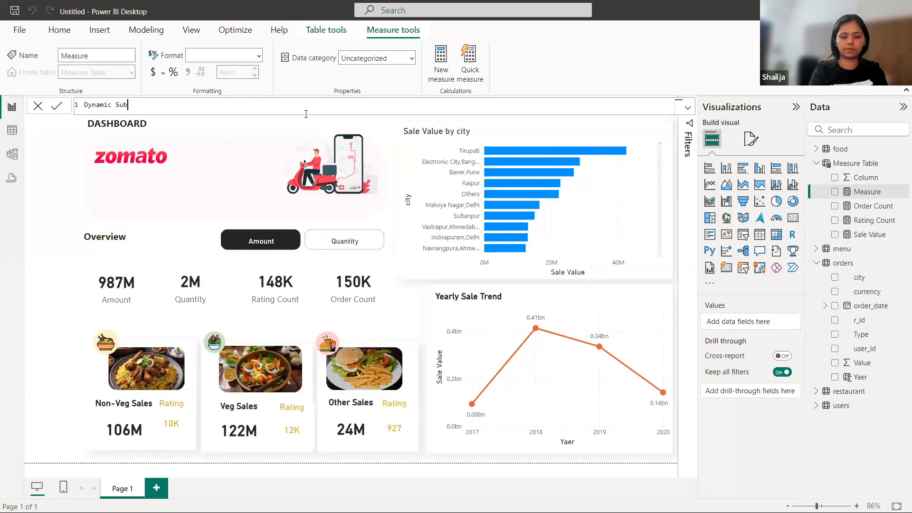
{"action": "type", "text": "heading"}
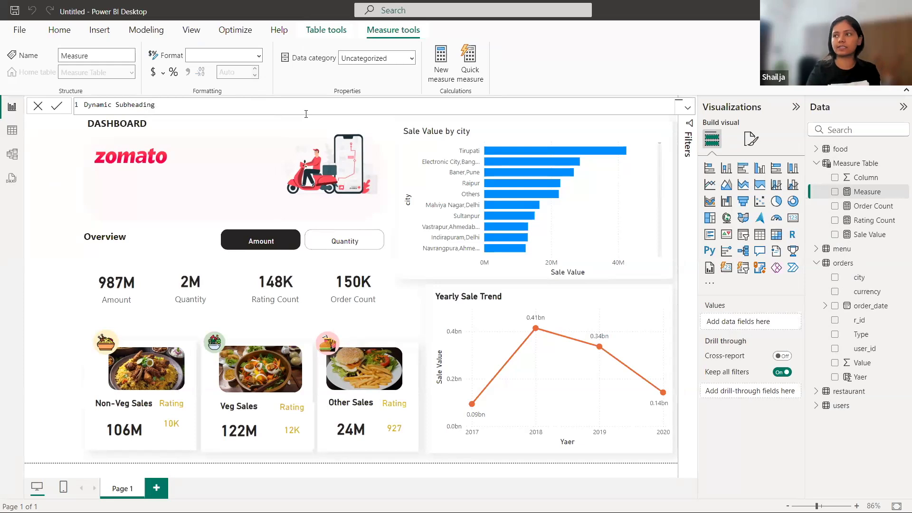
{"action": "type", "text": " ="}
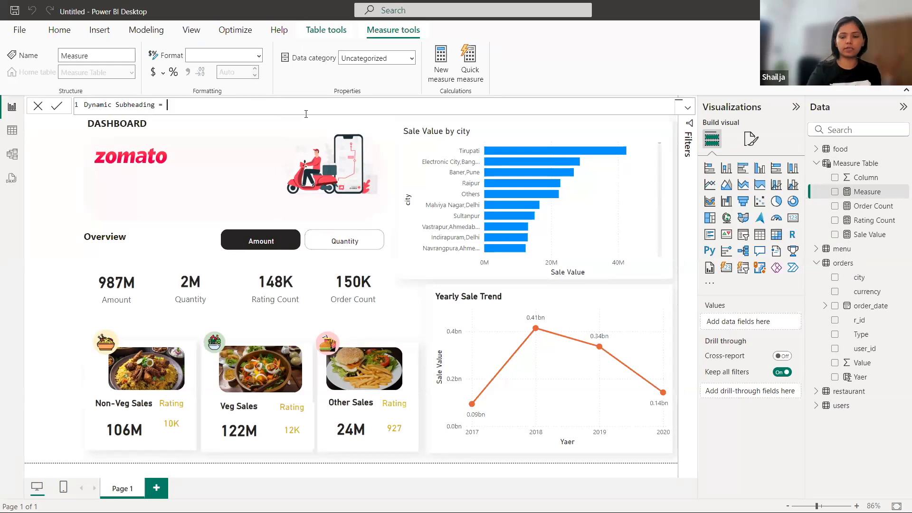
Step: Begin the Dynamic Subheading formula with the text string "Zomato providing services in "
{"action": "type", "text": " \""}
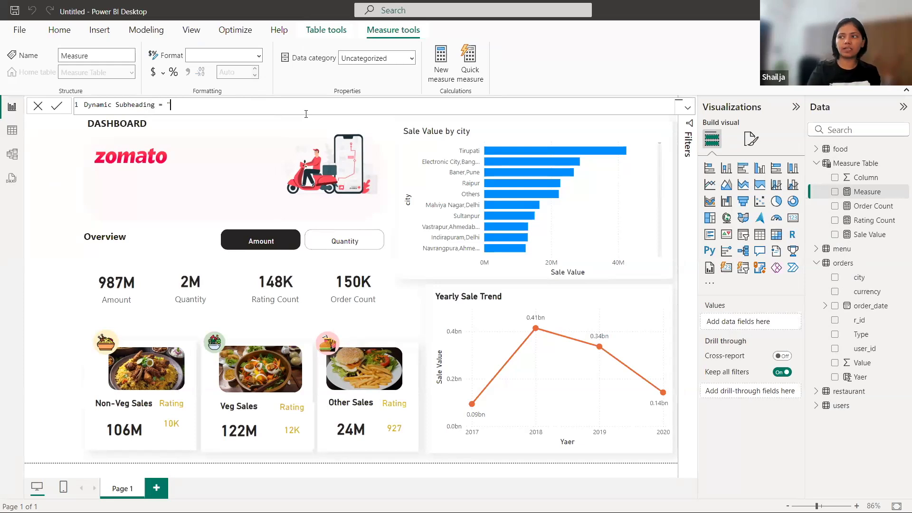
{"action": "type", "text": "Zomato provi"}
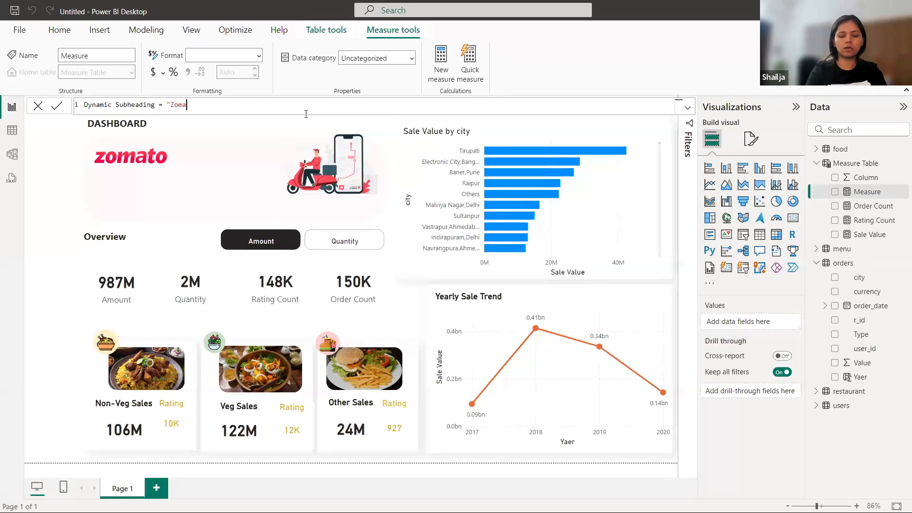
{"action": "key", "text": "BackSpace"}
{"action": "key", "text": "BackSpace"}
{"action": "type", "text": "vid"}
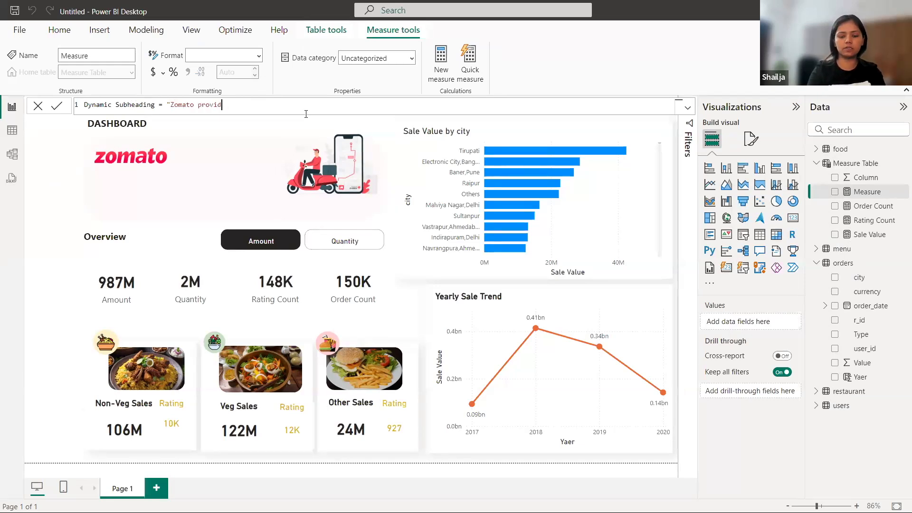
{"action": "type", "text": "ing services in"}
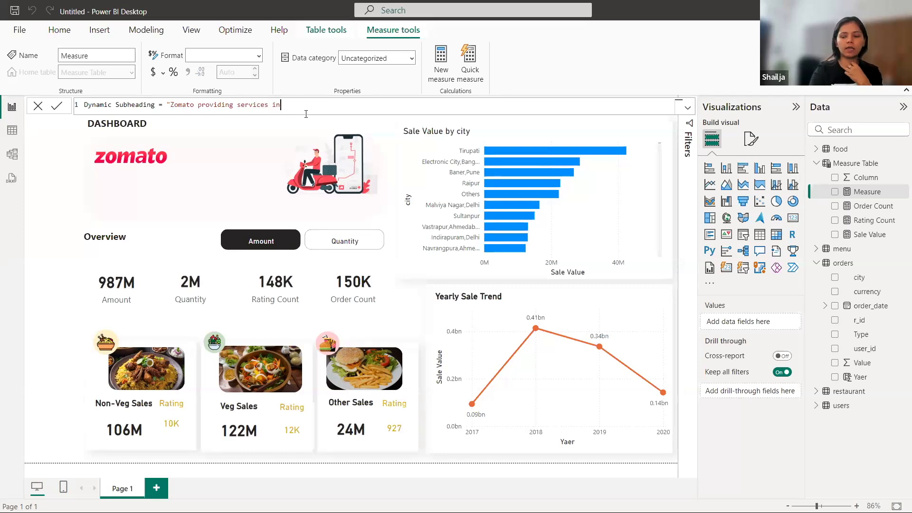
{"action": "type", "text": " \""}
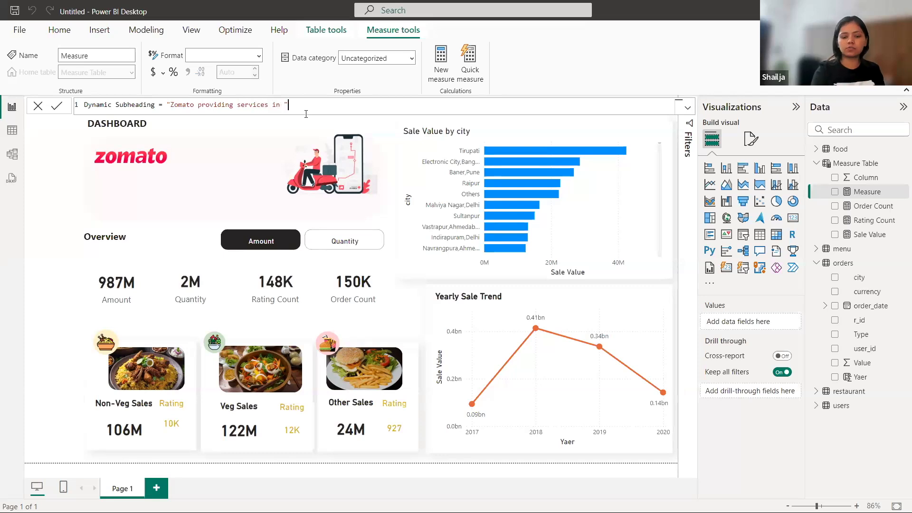
Step: Append &DISTINCTCOUNT(orders[city]) to the Dynamic Subheading formula and commit the measure
{"action": "type", "text": "&"}
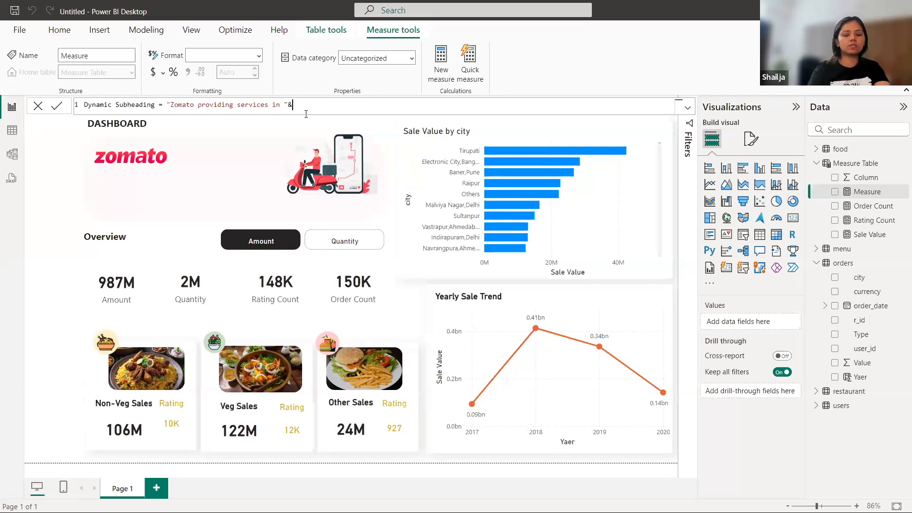
{"action": "type", "text": "disti"}
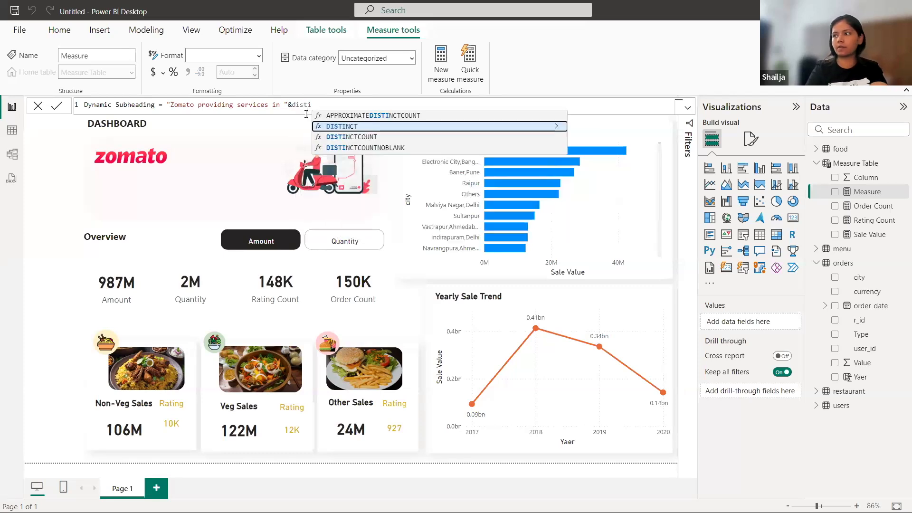
{"action": "key", "text": "Down"}
{"action": "key", "text": "Tab"}
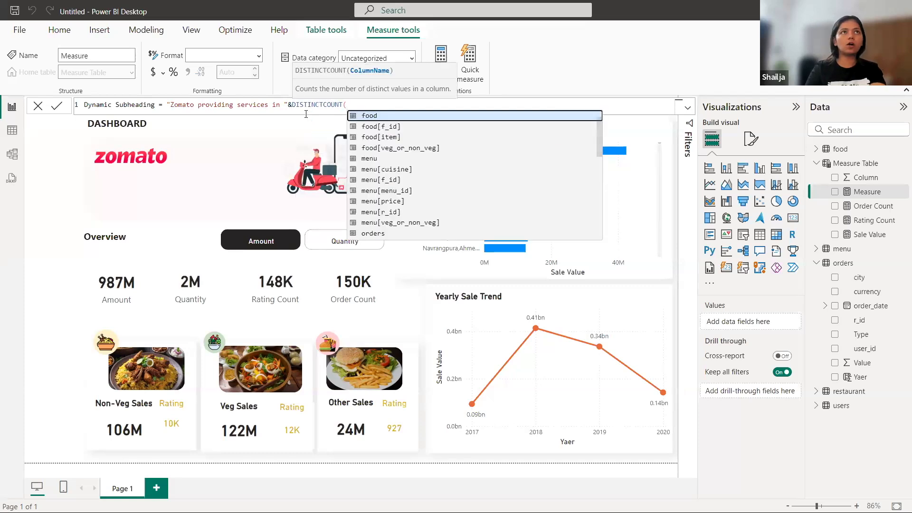
{"action": "type", "text": "city"}
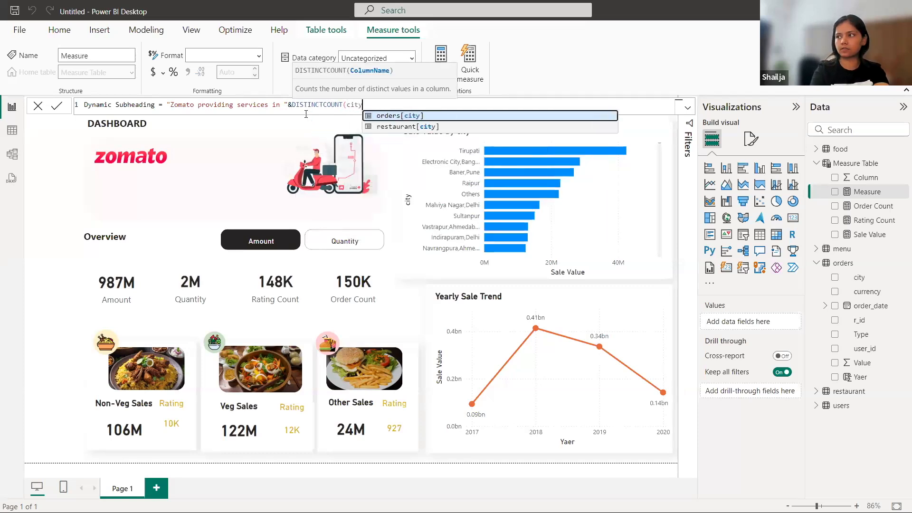
{"action": "key", "text": "Tab"}
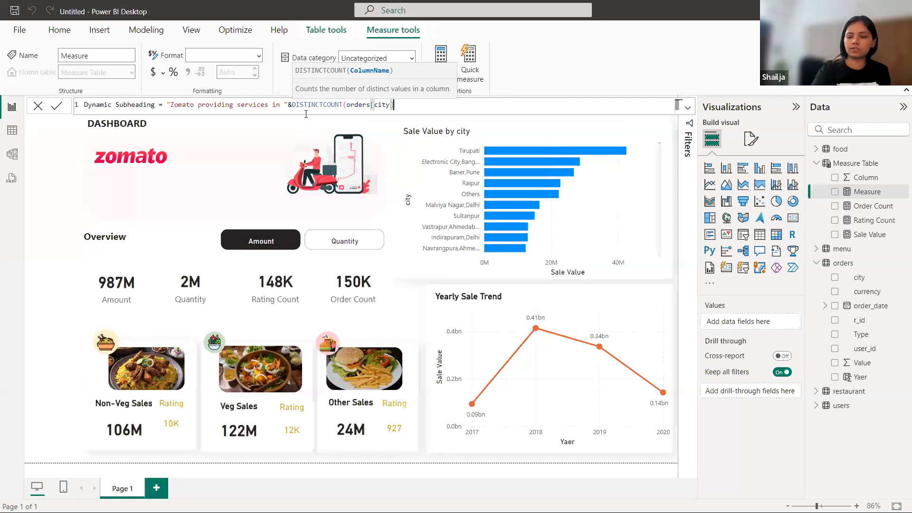
{"action": "type", "text": ")"}
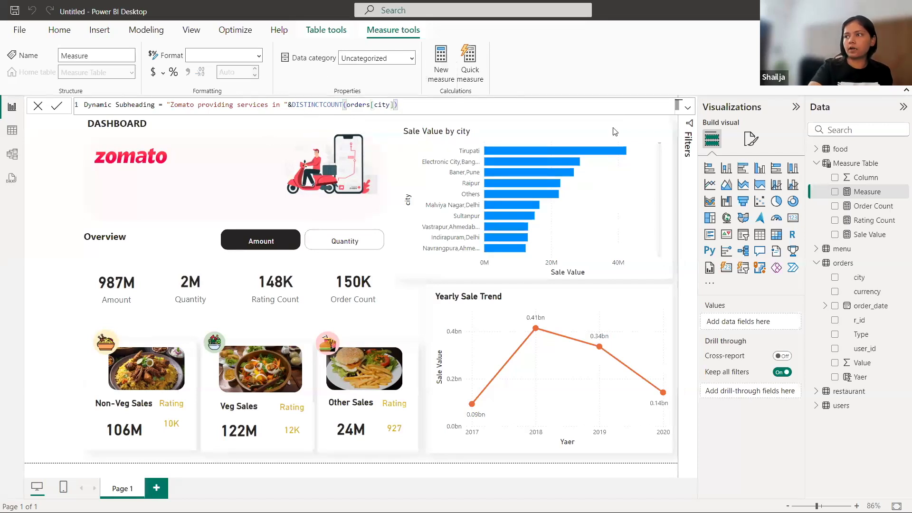
{"action": "left_click", "coordinate": [57, 108]}
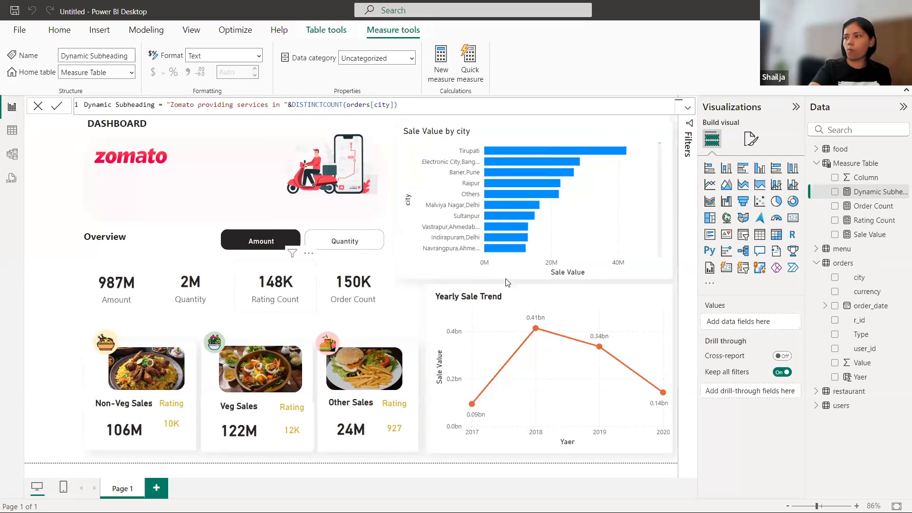
Step: Add a card visual showing the Dynamic Subheading measure and resize it into a wide, short strip that fits the sentence on one line
{"action": "left_click", "coordinate": [793, 218]}
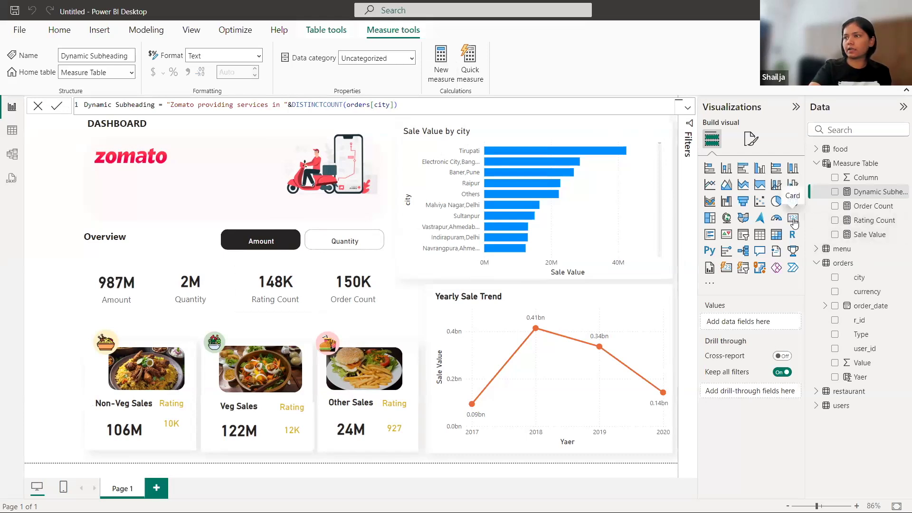
{"action": "left_click_drag", "start_coordinate": [891, 196], "coordinate": [750, 322]}
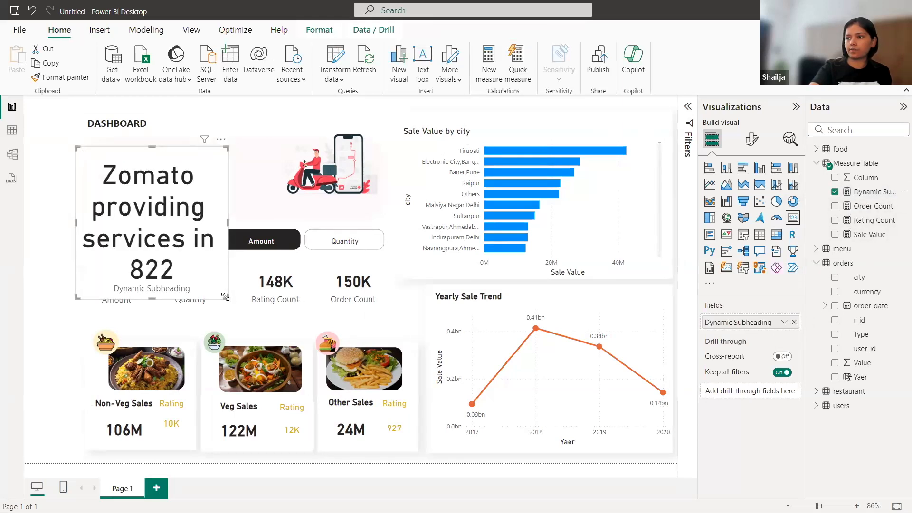
{"action": "left_click_drag", "start_coordinate": [227, 298], "coordinate": [612, 200]}
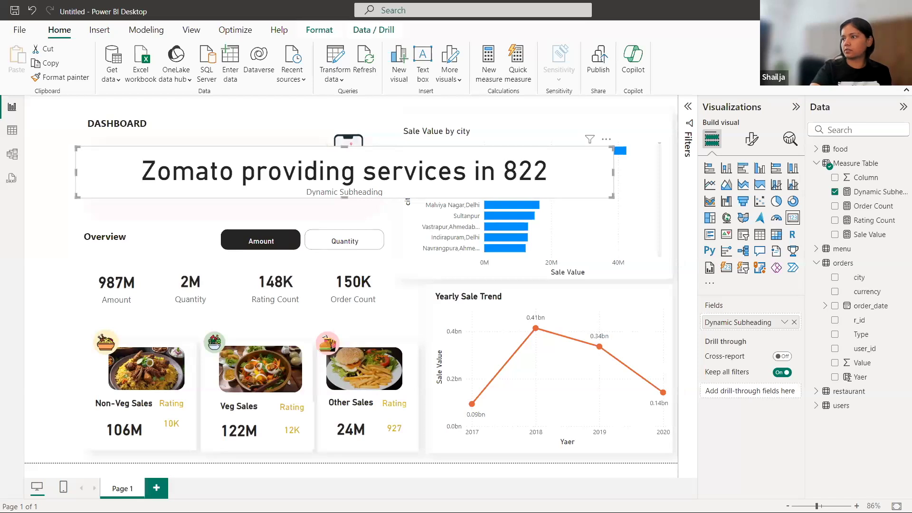
Step: Turn off the subheading card's category label and set its callout value to a bold Segoe UI font, size 9
{"action": "left_click", "coordinate": [751, 140]}
{"action": "left_click", "coordinate": [790, 244]}
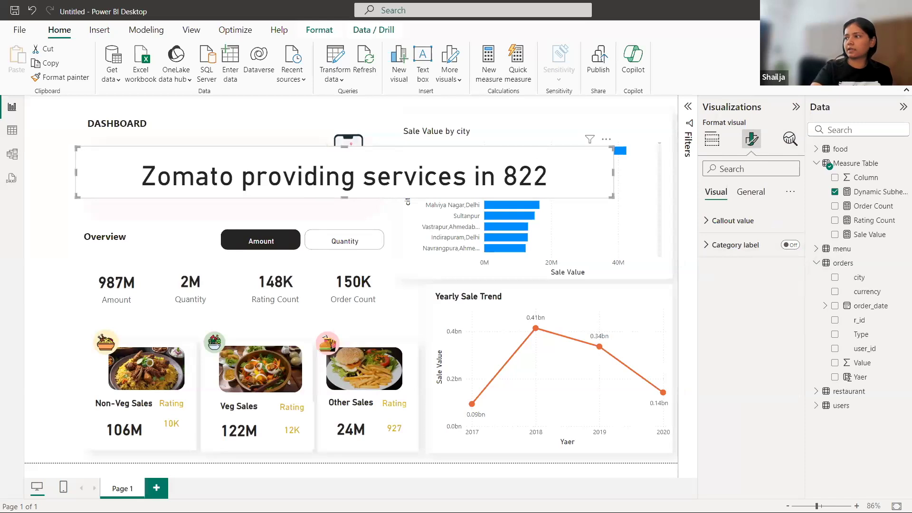
{"action": "left_click", "coordinate": [706, 221]}
{"action": "double_click", "coordinate": [777, 261]}
{"action": "type", "text": "9"}
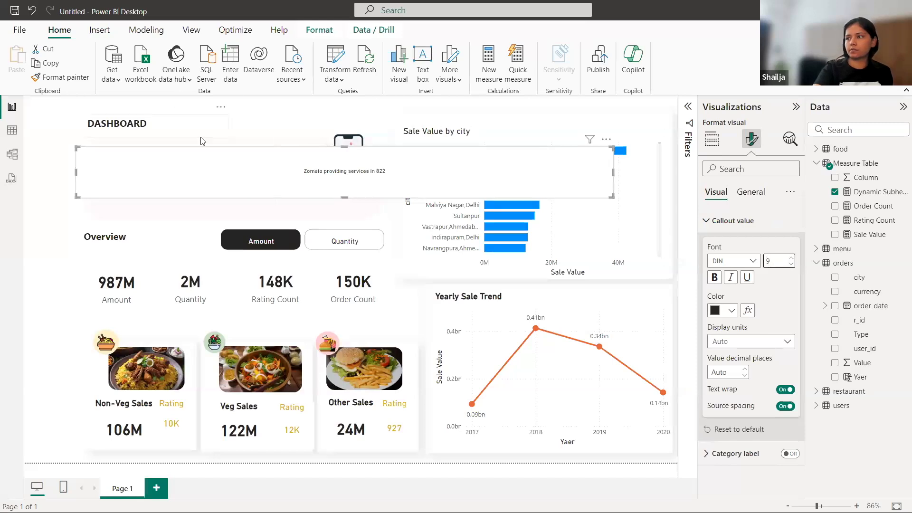
{"action": "left_click", "coordinate": [750, 262]}
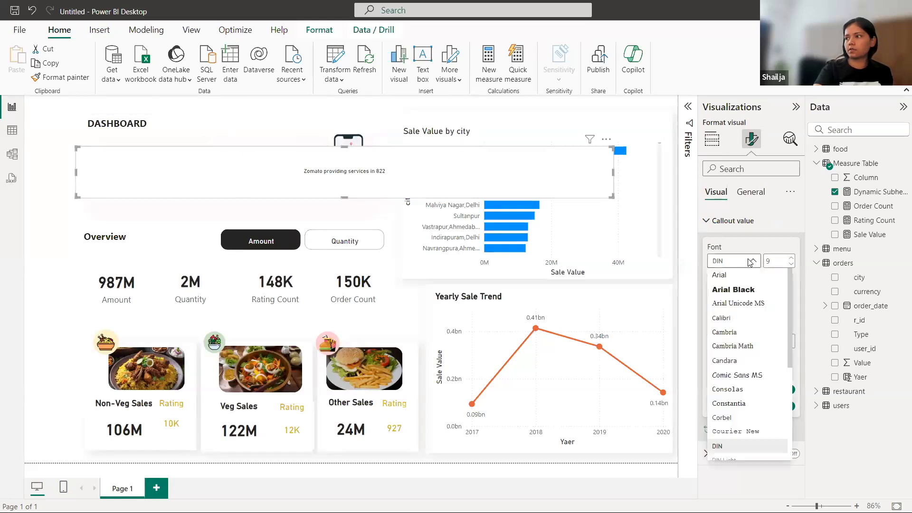
{"action": "scroll", "coordinate": [748, 380], "scroll_direction": "down", "scroll_amount": 5}
{"action": "left_click", "coordinate": [760, 429]}
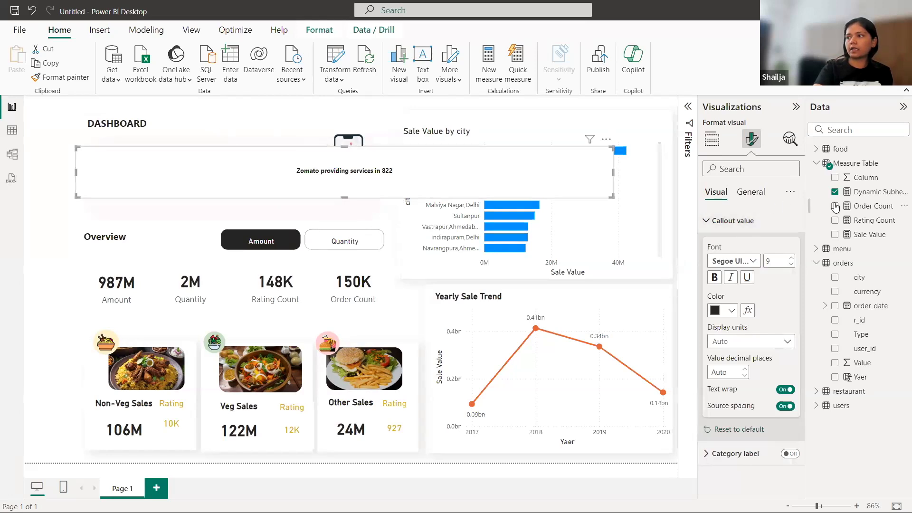
Step: Reopen the Dynamic Subheading formula and append & " cities, connected with "& after the city count
{"action": "left_click", "coordinate": [874, 192]}
{"action": "left_click", "coordinate": [429, 106]}
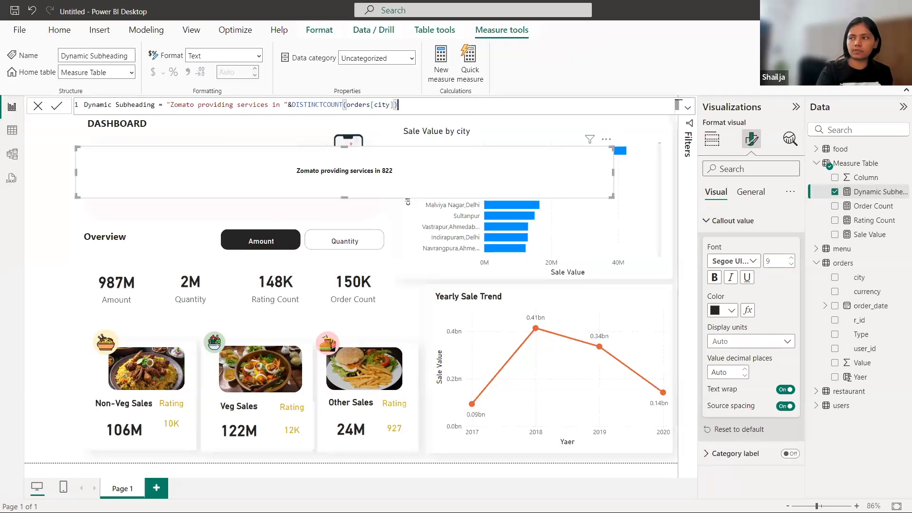
{"action": "type", "text": "& \" "}
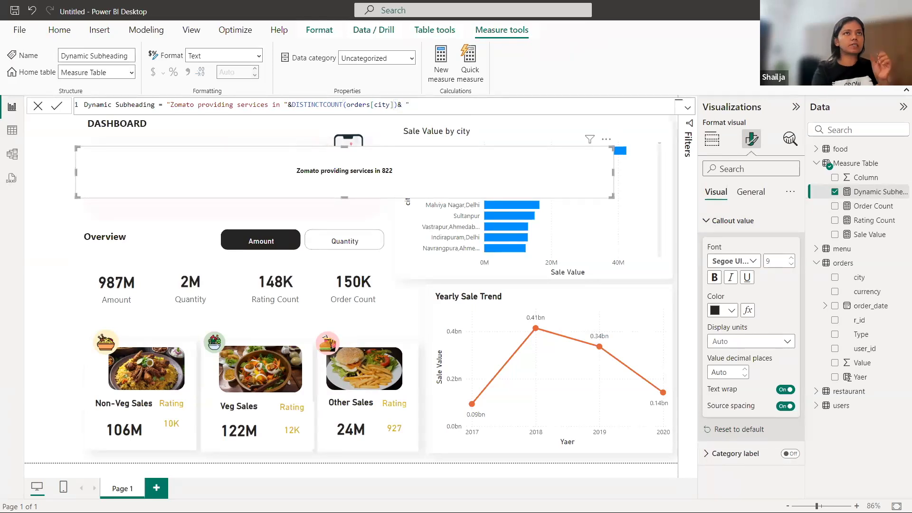
{"action": "type", "text": "citie"}
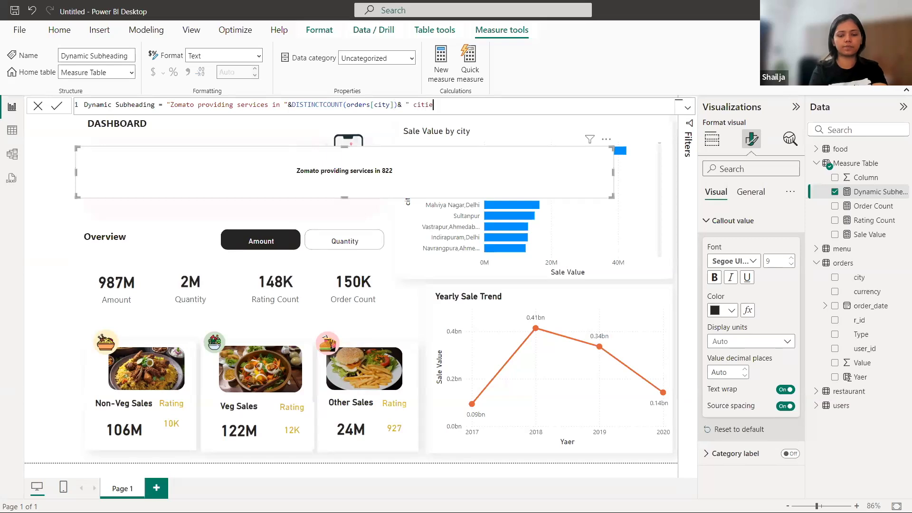
{"action": "type", "text": "s, connected wi"}
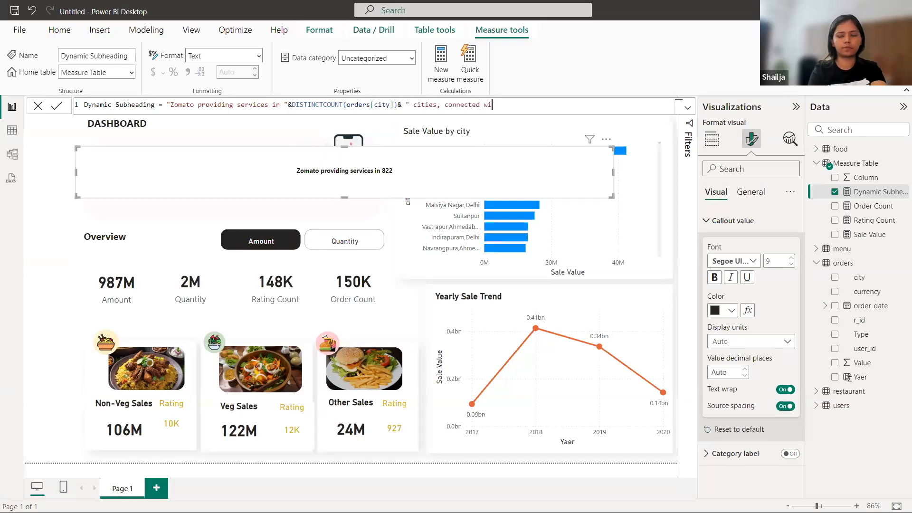
{"action": "type", "text": "th"}
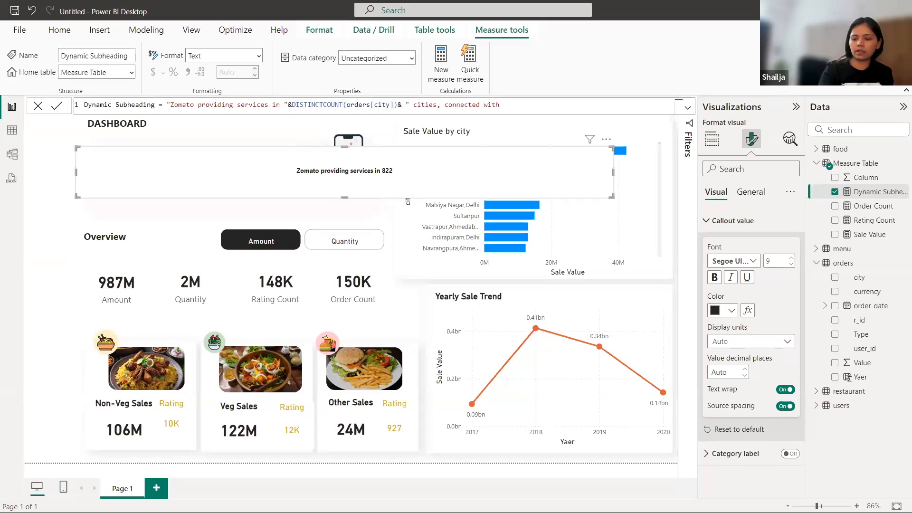
{"action": "type", "text": " \"&"}
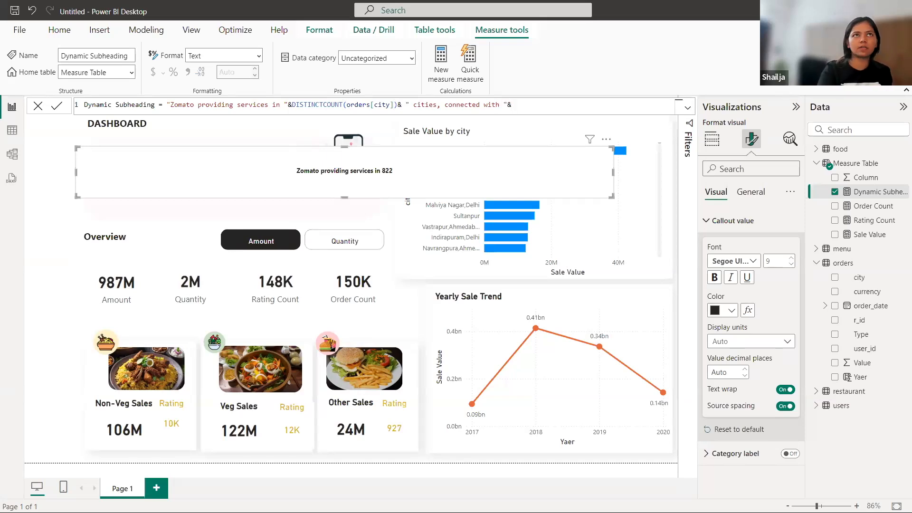
Step: Append DISTINCTCOUNT( with the users[user_id] column to the end of the Dynamic Subheading formula
{"action": "type", "text": "dis"}
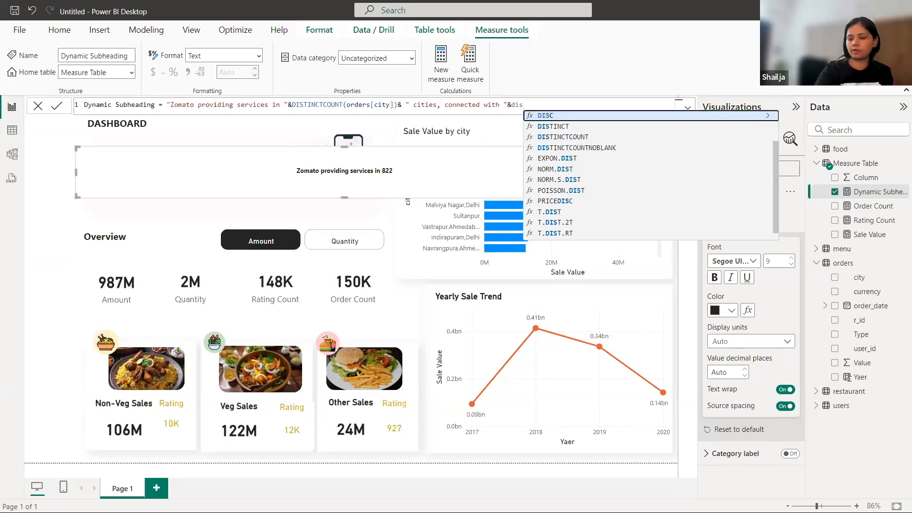
{"action": "type", "text": "tinct"}
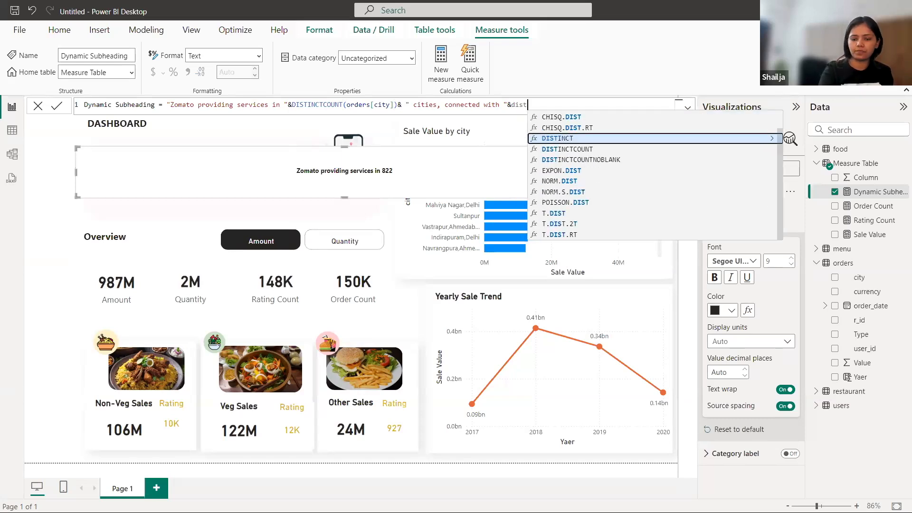
{"action": "key", "text": "Down"}
{"action": "key", "text": "Tab"}
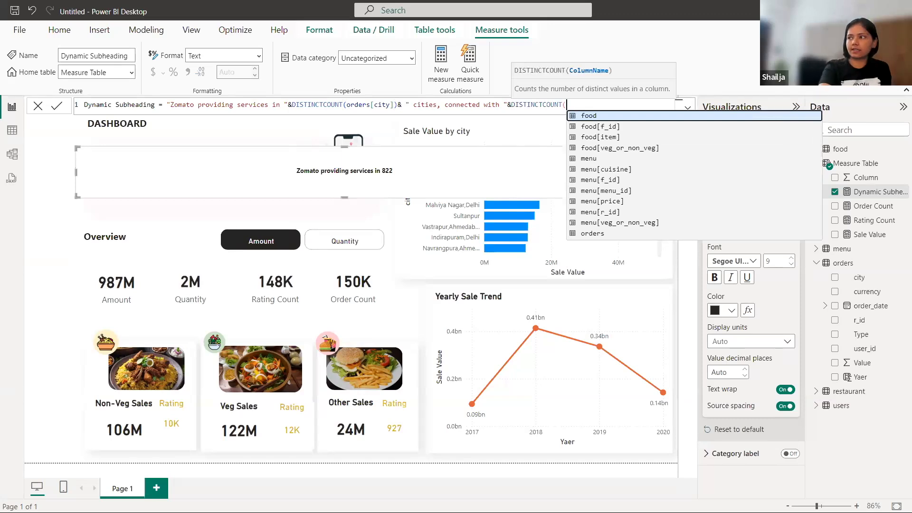
{"action": "type", "text": "u"}
{"action": "type", "text": "se"}
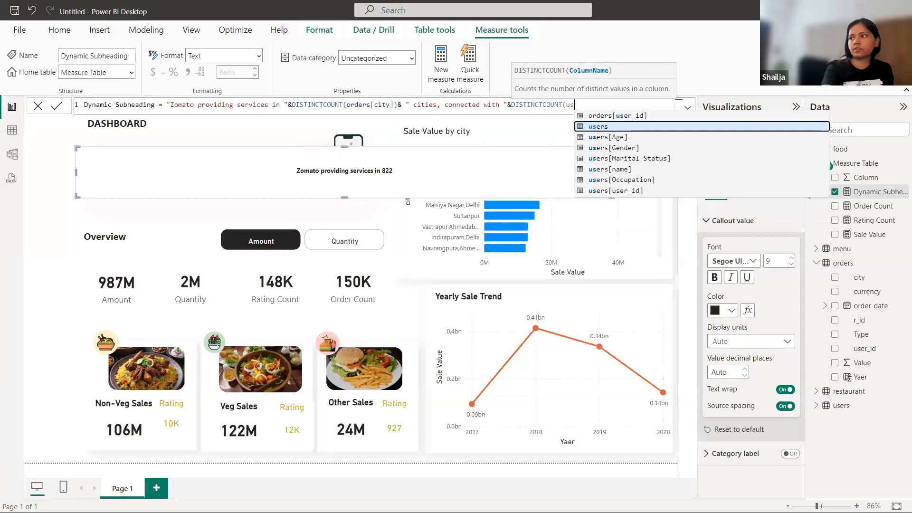
{"action": "left_click", "coordinate": [571, 105]}
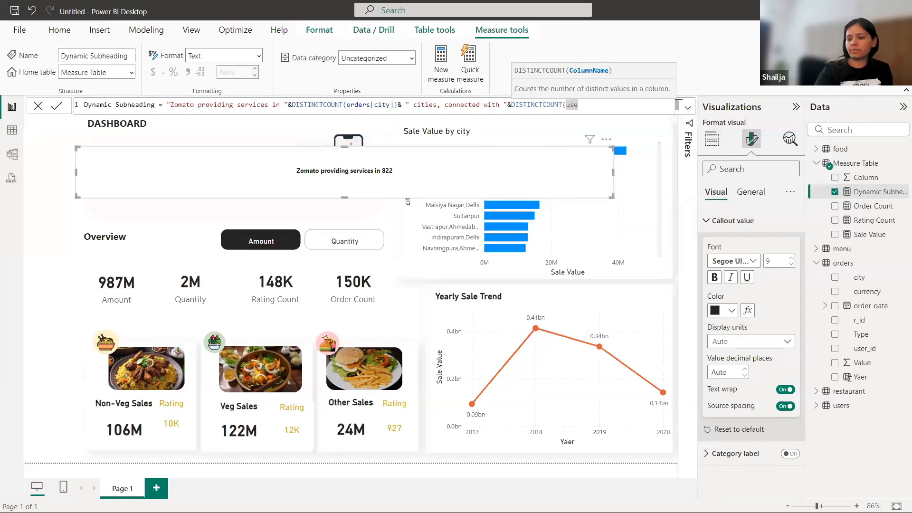
{"action": "key", "text": "BackSpace"}
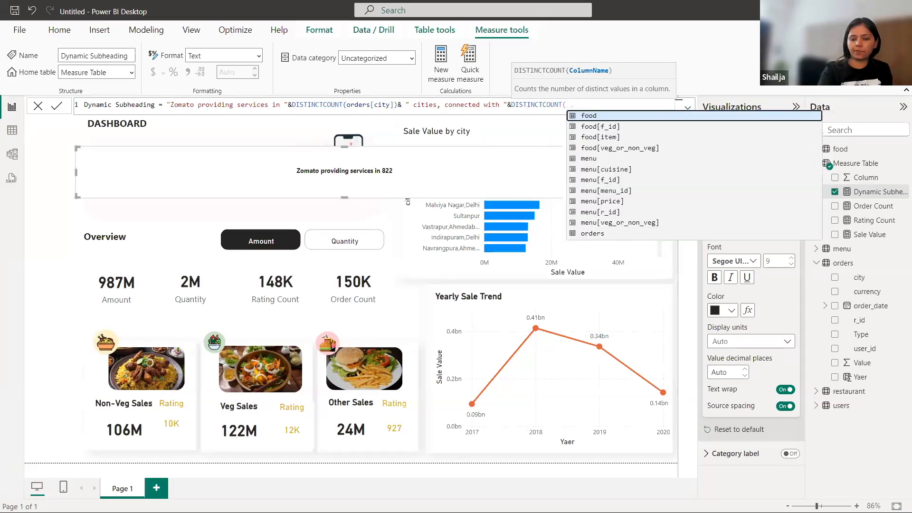
{"action": "type", "text": "user_id"}
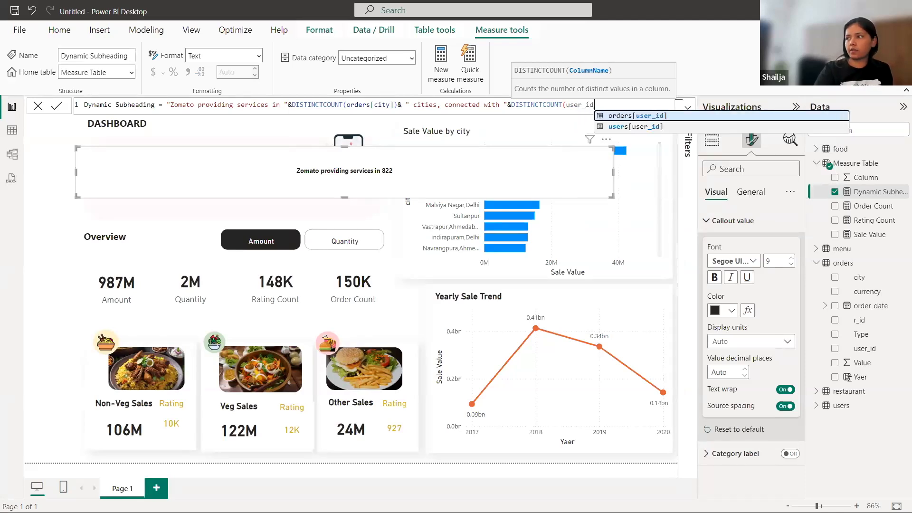
{"action": "key", "text": "Down"}
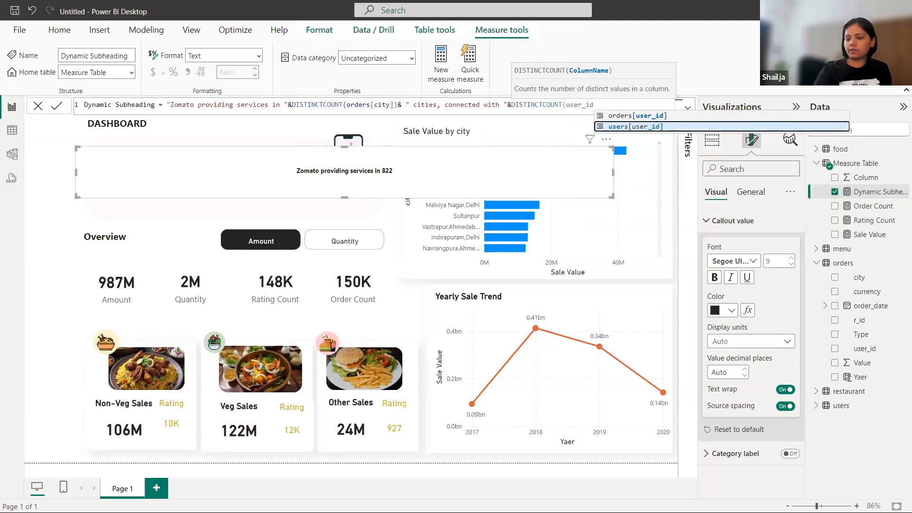
{"action": "key", "text": "Tab"}
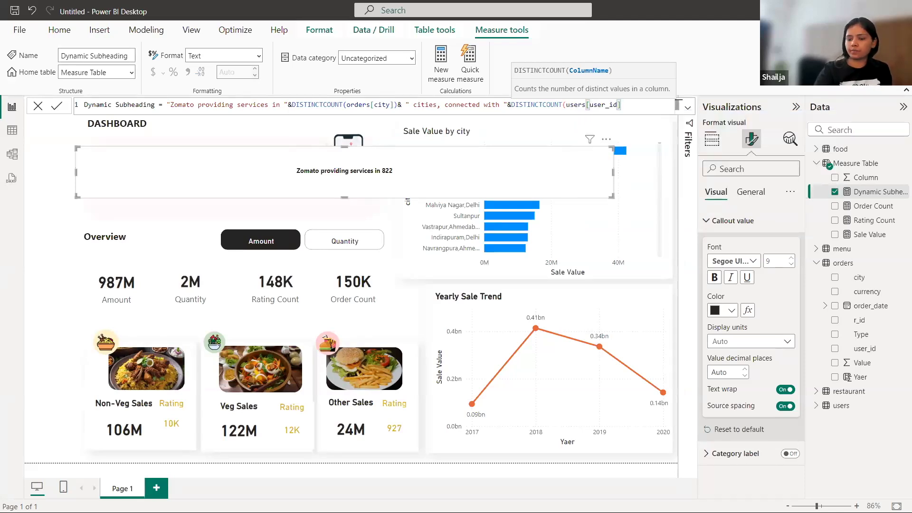
Step: Append &" users" after users[user_id] in the Dynamic Subheading formula and commit the measure
{"action": "type", "text": "&\" users"}
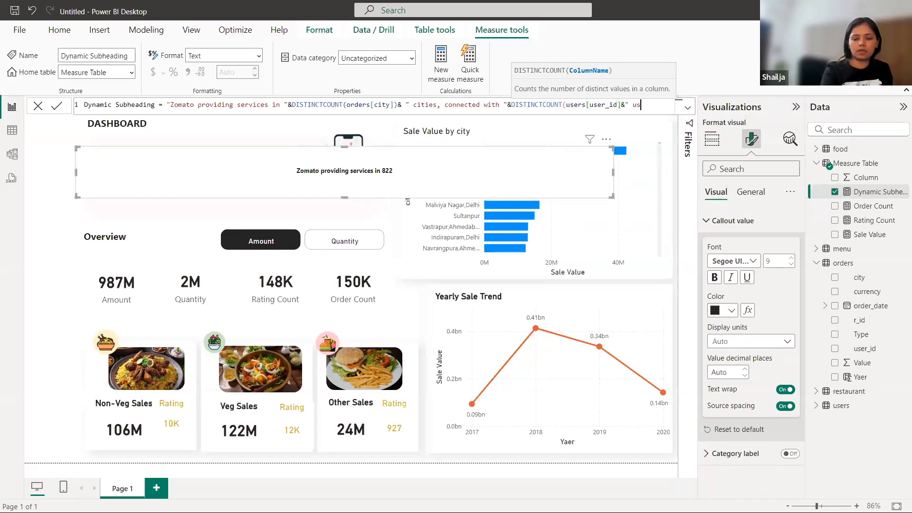
{"action": "type", "text": "\""}
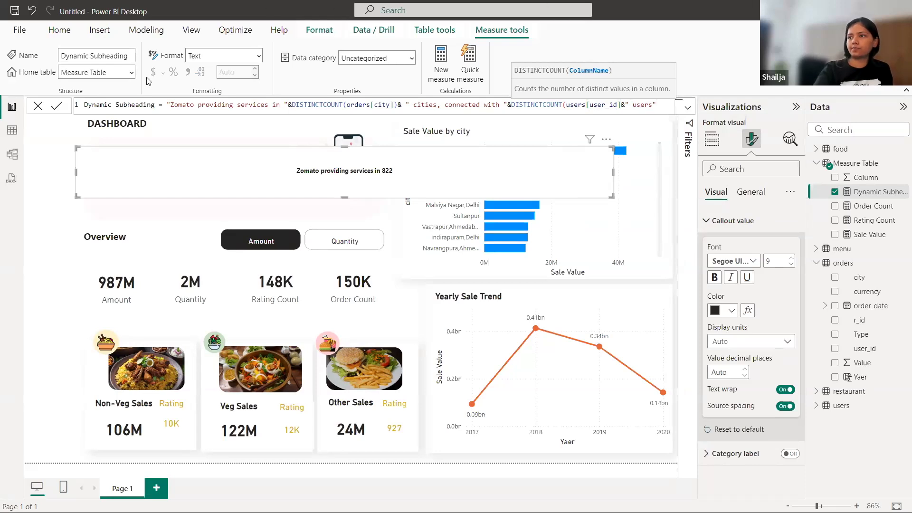
{"action": "left_click", "coordinate": [57, 106]}
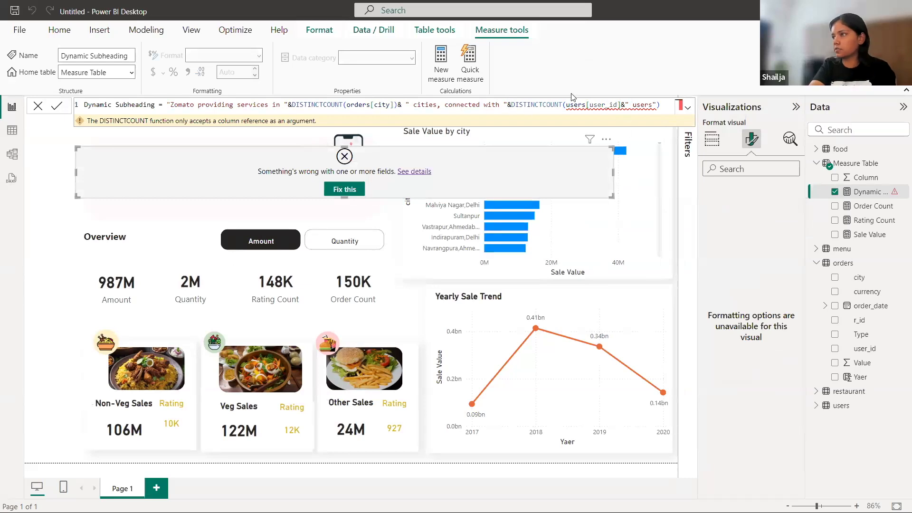
Step: Close the second DISTINCTCOUNT directly after its column, re-enter users[user_id] as its argument, and commit the measure
{"action": "left_click", "coordinate": [622, 105]}
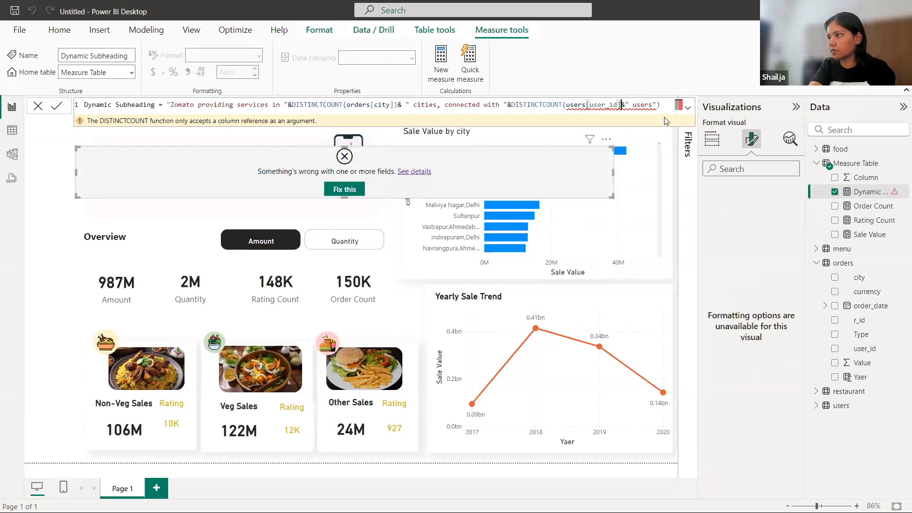
{"action": "type", "text": ")"}
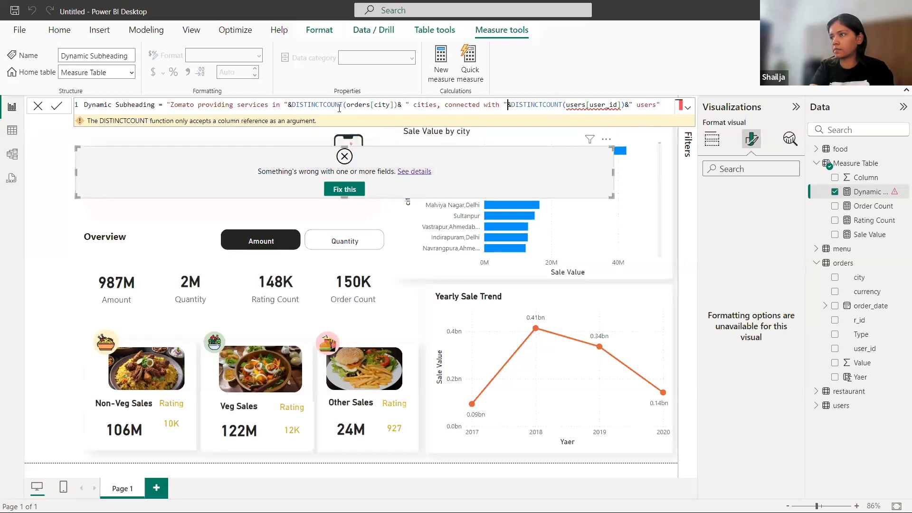
{"action": "left_click_drag", "start_coordinate": [623, 105], "coordinate": [567, 105]}
{"action": "key", "text": "BackSpace"}
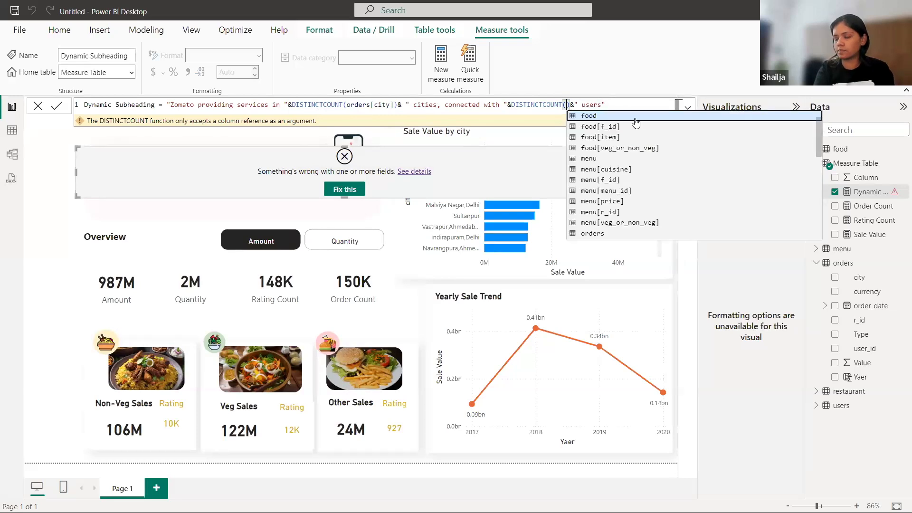
{"action": "type", "text": "user"}
{"action": "key", "text": "Down"}
{"action": "key", "text": "Down"}
{"action": "key", "text": "Down"}
{"action": "key", "text": "Down"}
{"action": "key", "text": "Down"}
{"action": "key", "text": "Down"}
{"action": "key", "text": "Tab"}
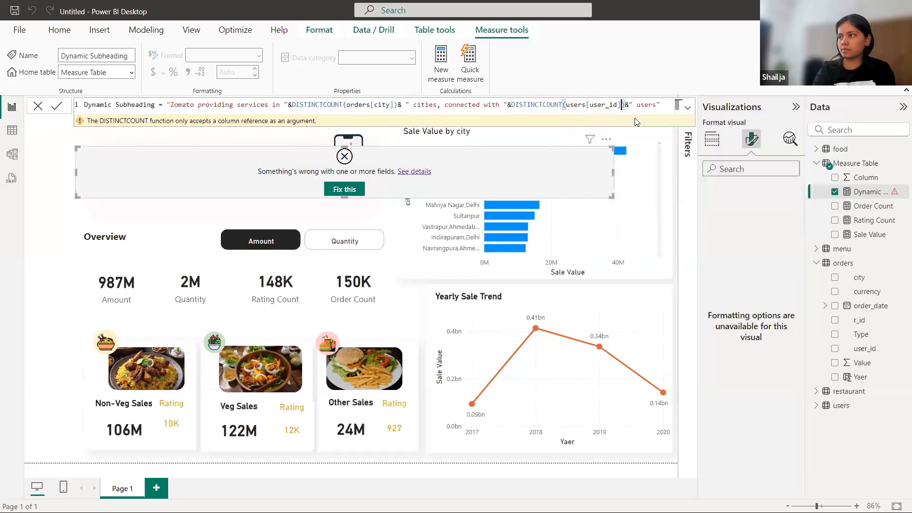
{"action": "left_click", "coordinate": [56, 107]}
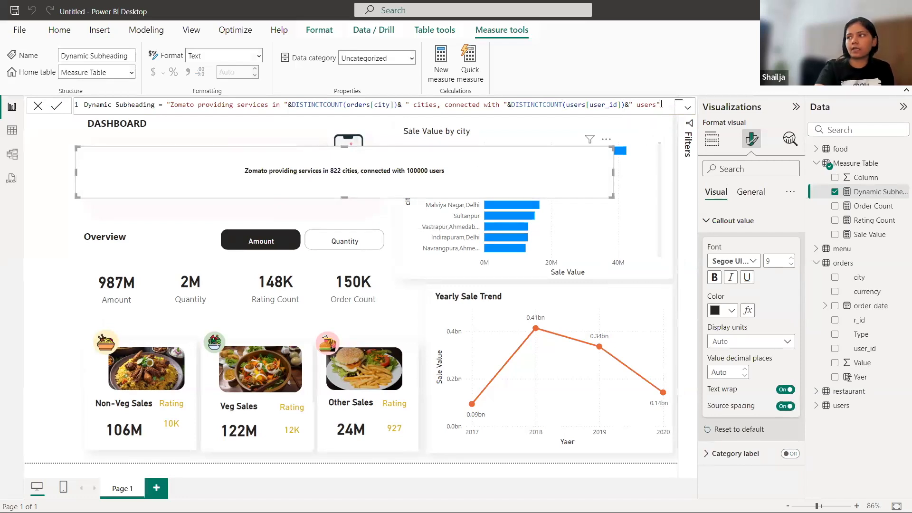
Step: Expand the formula editor and extend the closing text to " users and processing "&
{"action": "left_click", "coordinate": [687, 107]}
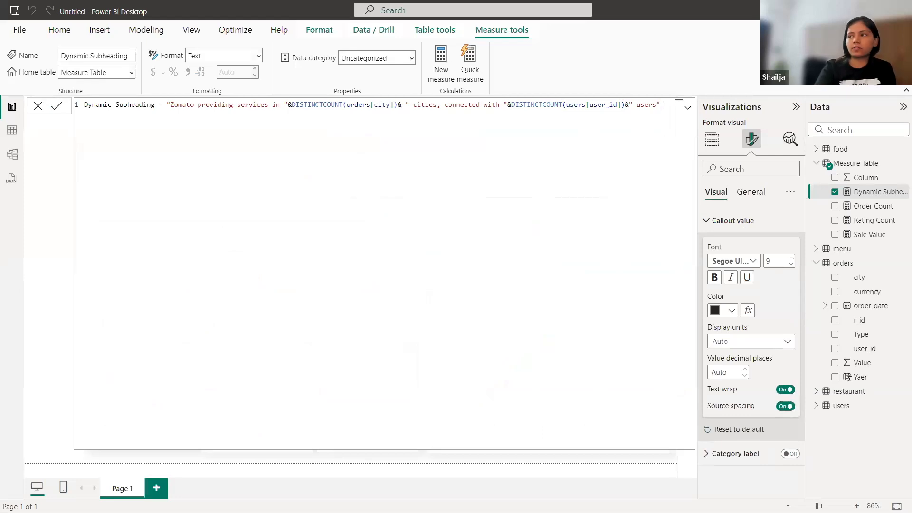
{"action": "left_click", "coordinate": [656, 104]}
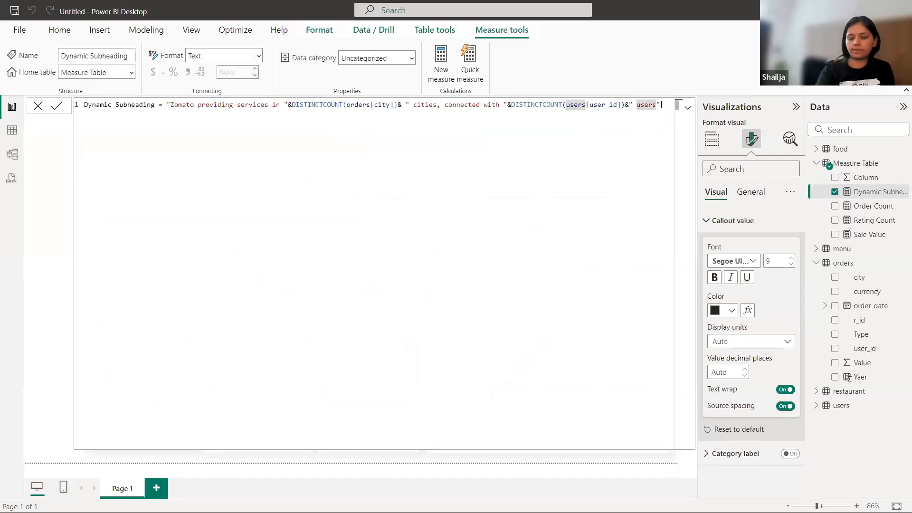
{"action": "type", "text": "and pr"}
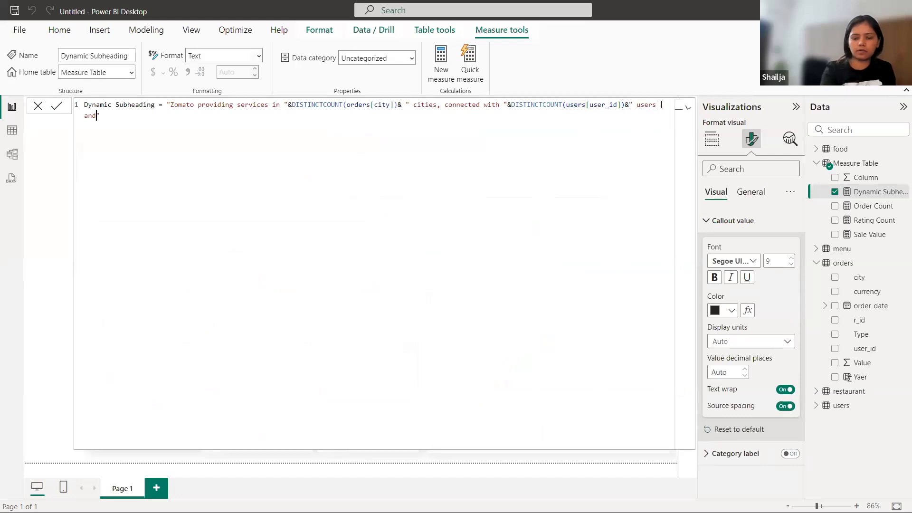
{"action": "type", "text": "ocessing"}
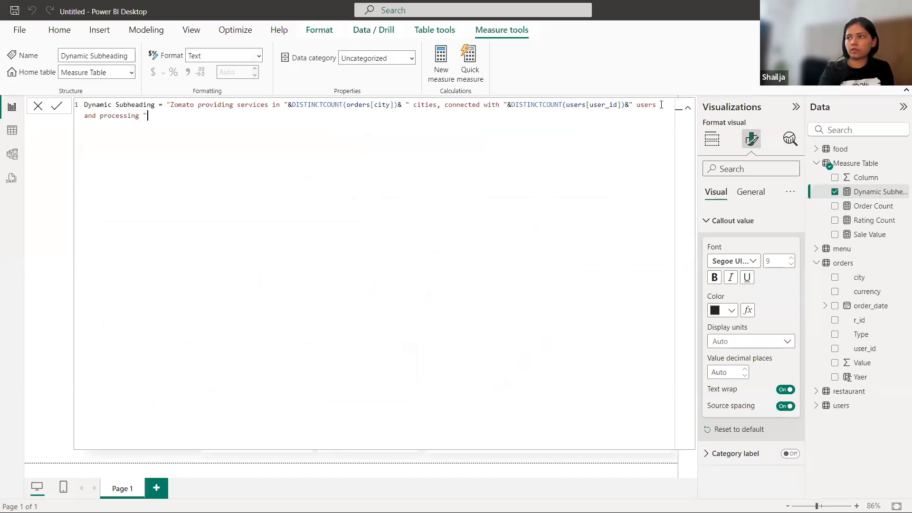
{"action": "type", "text": "&"}
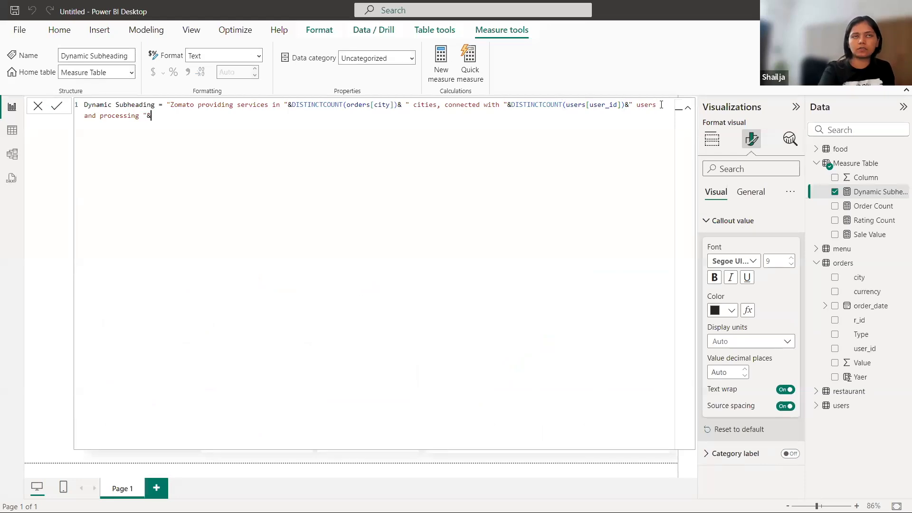
Step: Append count( with the orders[user_id] column after the "and processing" text in the formula
{"action": "type", "text": "count"}
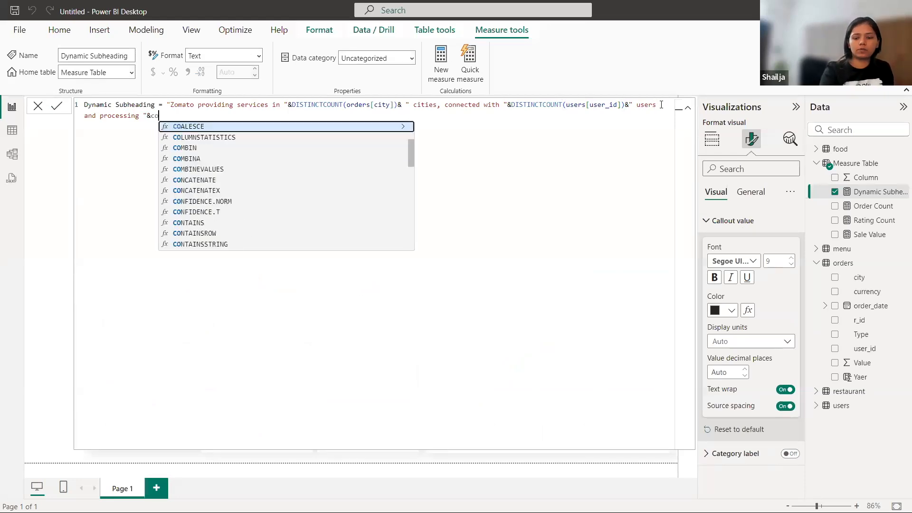
{"action": "type", "text": "("}
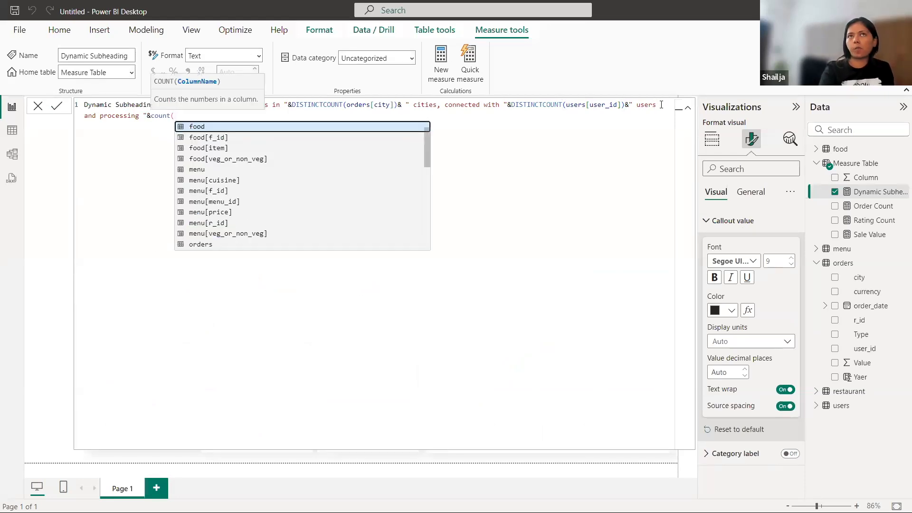
{"action": "type", "text": "user"}
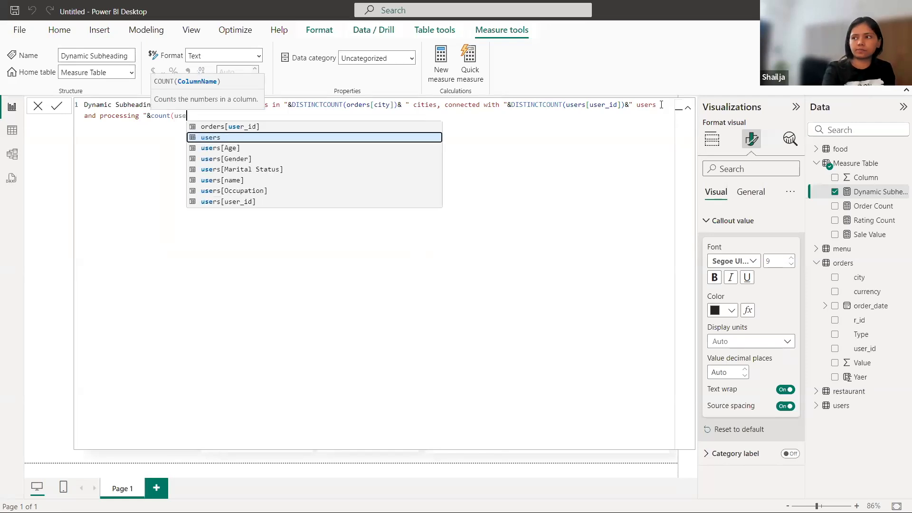
{"action": "key", "text": "Down"}
{"action": "key", "text": "Down"}
{"action": "key", "text": "Down"}
{"action": "key", "text": "Down"}
{"action": "key", "text": "Down"}
{"action": "key", "text": "Down"}
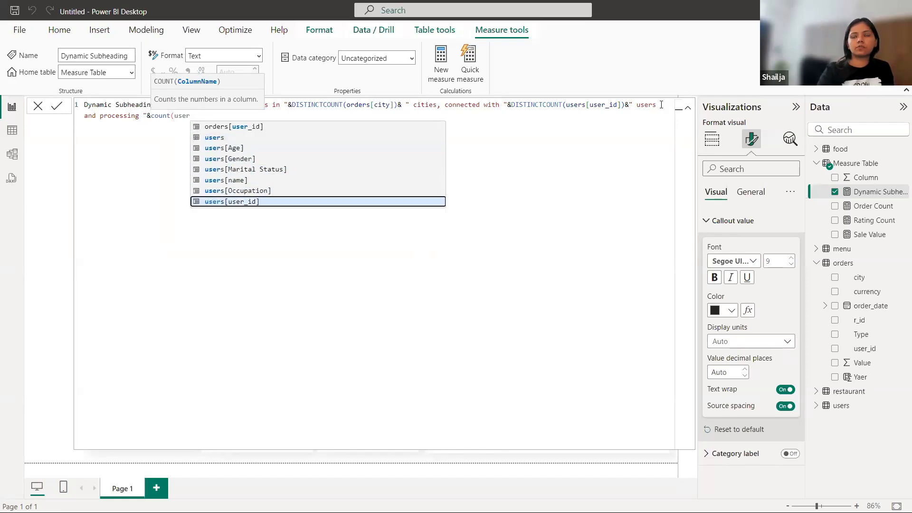
{"action": "key", "text": "Down"}
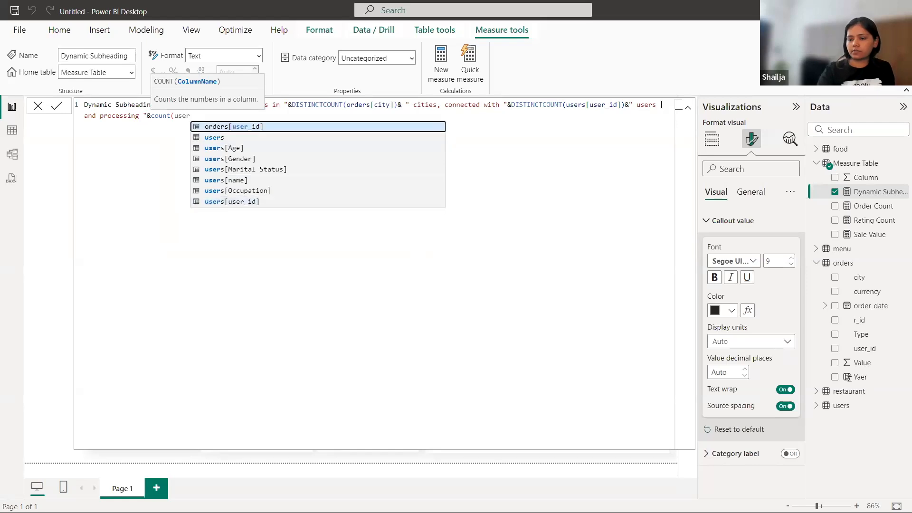
{"action": "key", "text": "Tab"}
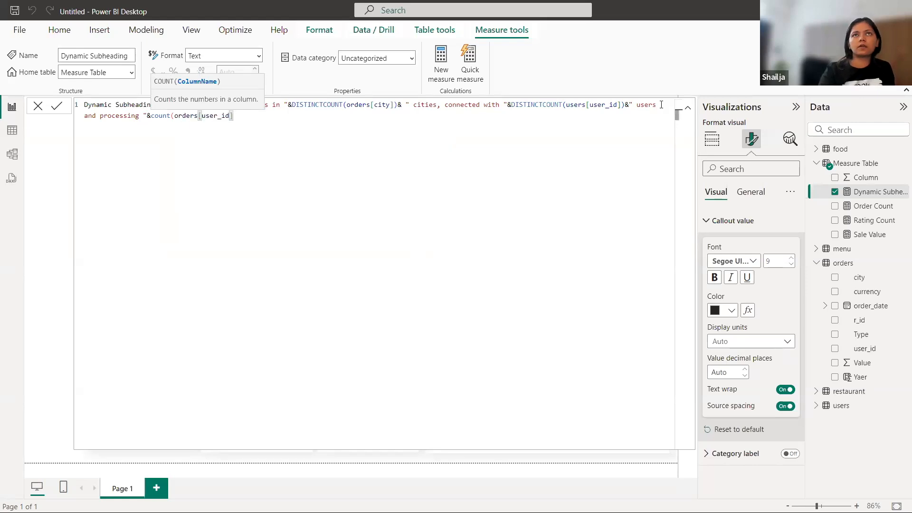
Step: Append &" orders." to the Dynamic Subheading formula and commit the measure
{"action": "type", "text": "&"}
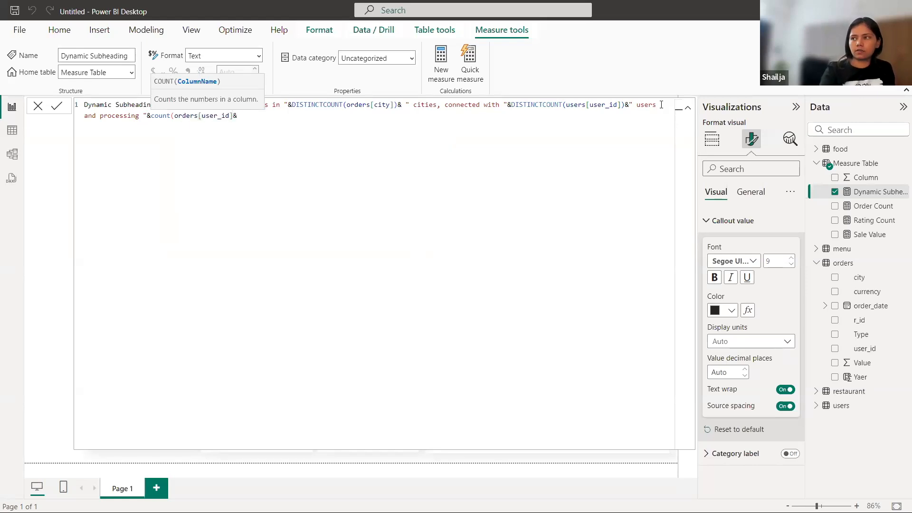
{"action": "type", "text": "\" orders"}
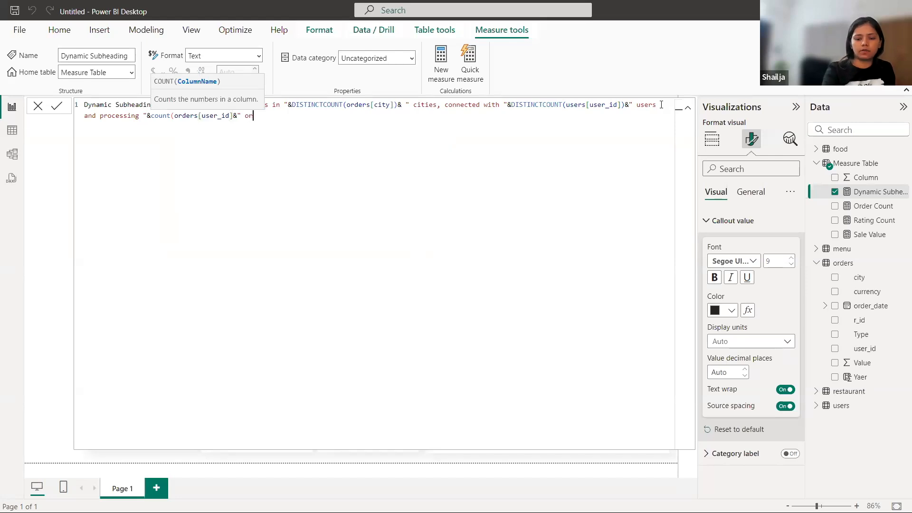
{"action": "type", "text": ".\""}
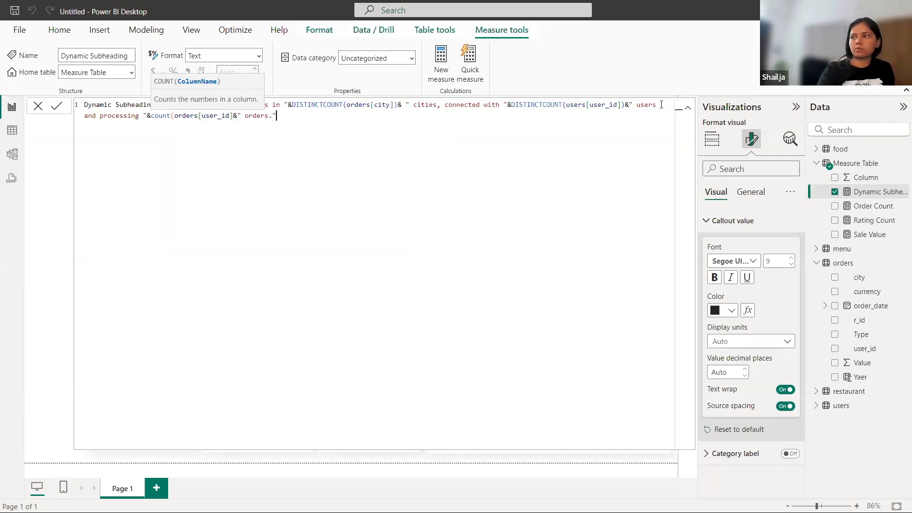
{"action": "left_click", "coordinate": [57, 106]}
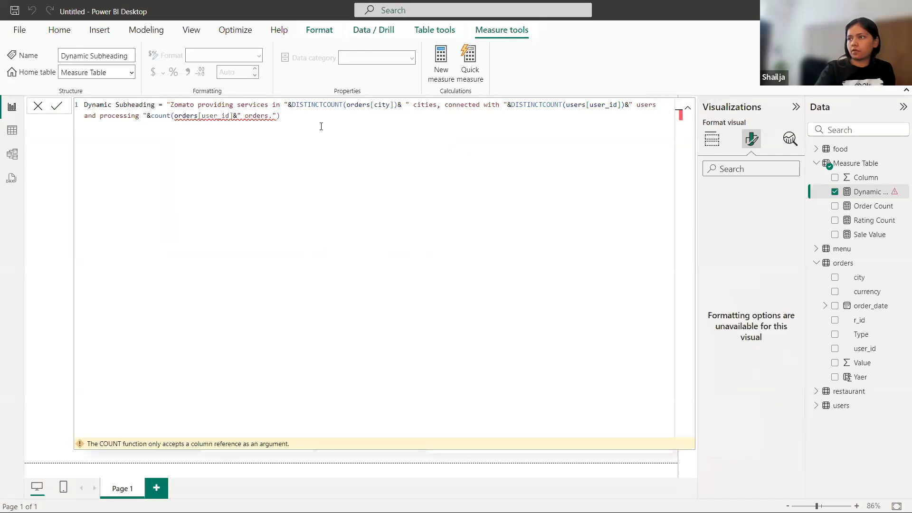
Step: Move the count function's closing parenthesis from the end of the formula to directly after orders[user_id]
{"action": "left_click", "coordinate": [293, 116]}
{"action": "key", "text": "BackSpace"}
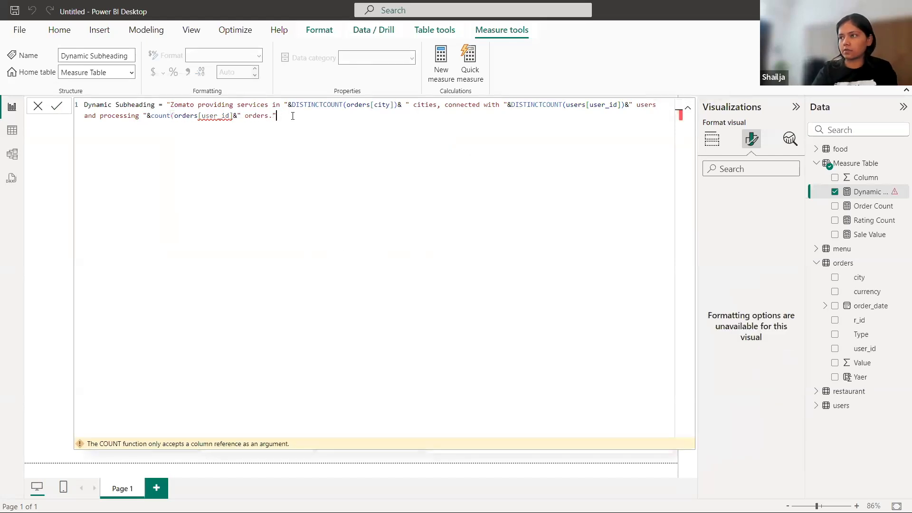
{"action": "left_click", "coordinate": [233, 116]}
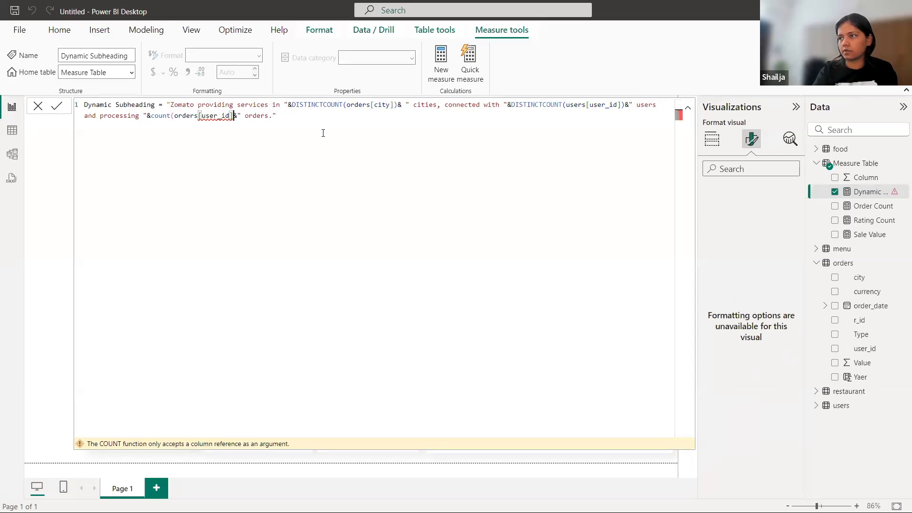
{"action": "type", "text": ")"}
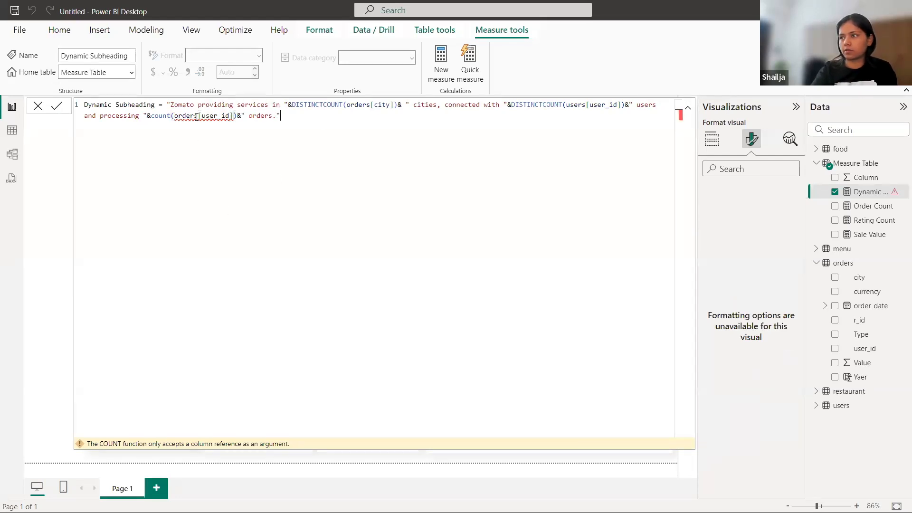
Step: Re-enter orders[user_id] as the count function's argument in the Dynamic Subheading formula, commit the measure and collapse the formula editor
{"action": "double_click", "coordinate": [214, 116]}
{"action": "key", "text": "BackSpace"}
{"action": "key", "text": "BackSpace"}
{"action": "key", "text": "BackSpace"}
{"action": "key", "text": "BackSpace"}
{"action": "key", "text": "BackSpace"}
{"action": "key", "text": "BackSpace"}
{"action": "key", "text": "BackSpace"}
{"action": "key", "text": "BackSpace"}
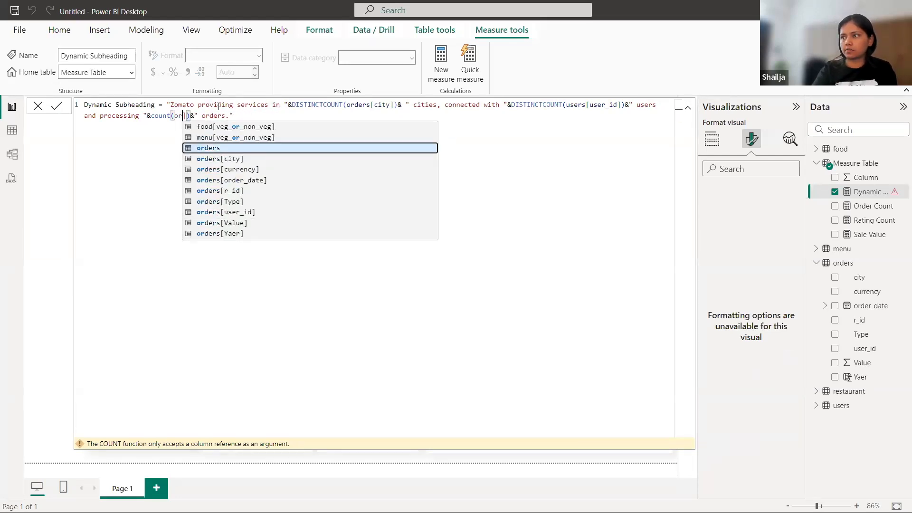
{"action": "key", "text": "Delete"}
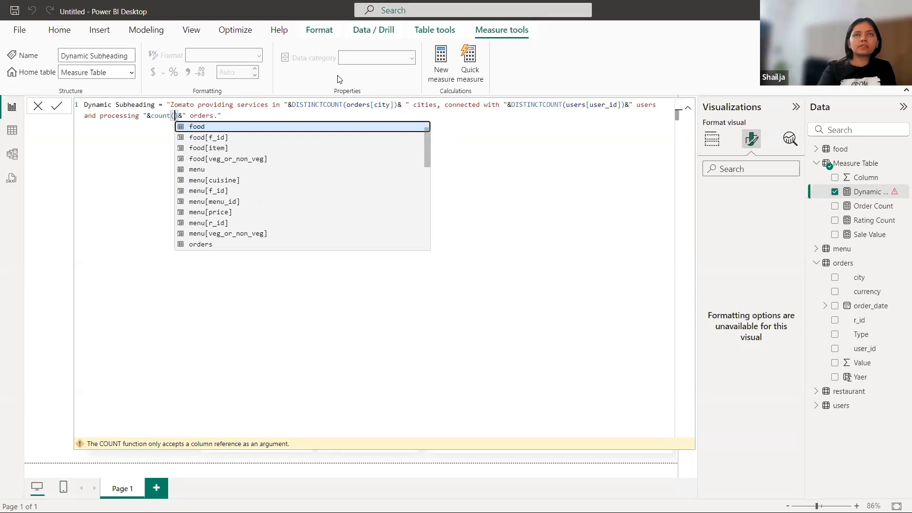
{"action": "type", "text": "user"}
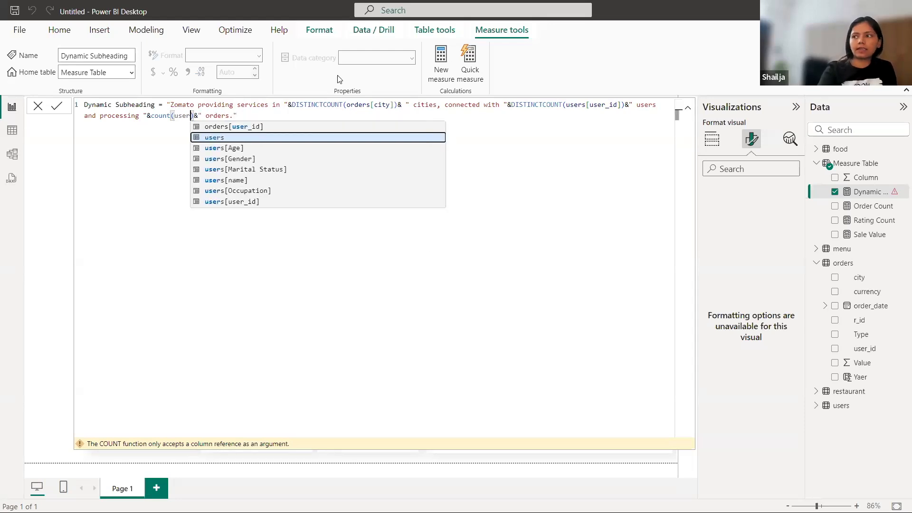
{"action": "key", "text": "Up"}
{"action": "key", "text": "Tab"}
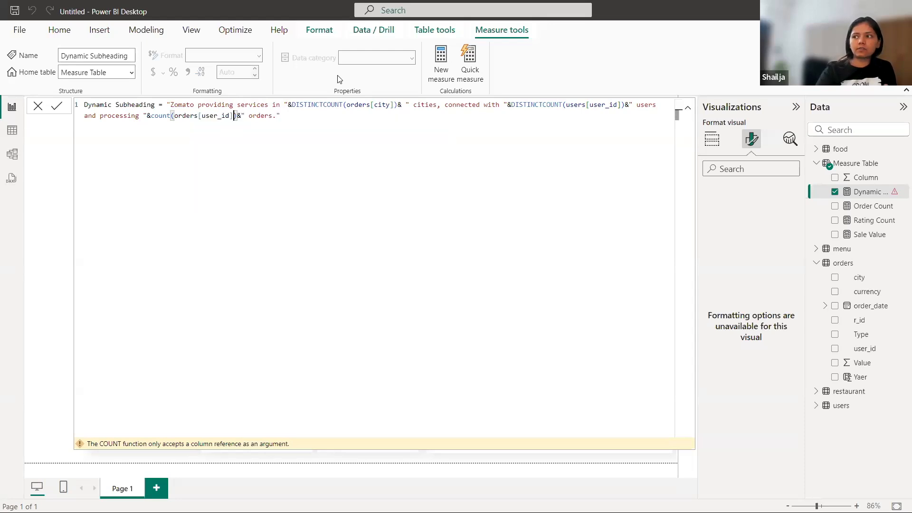
{"action": "left_click", "coordinate": [60, 108]}
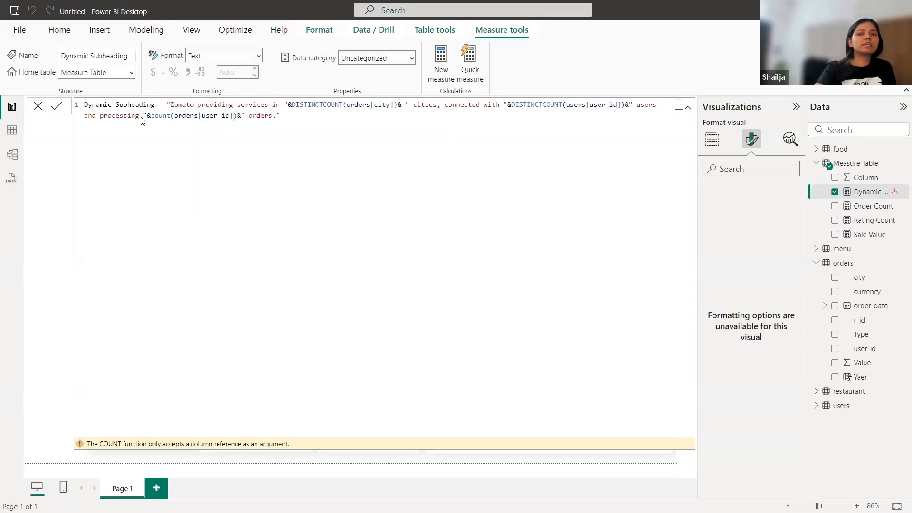
{"action": "left_click", "coordinate": [688, 109]}
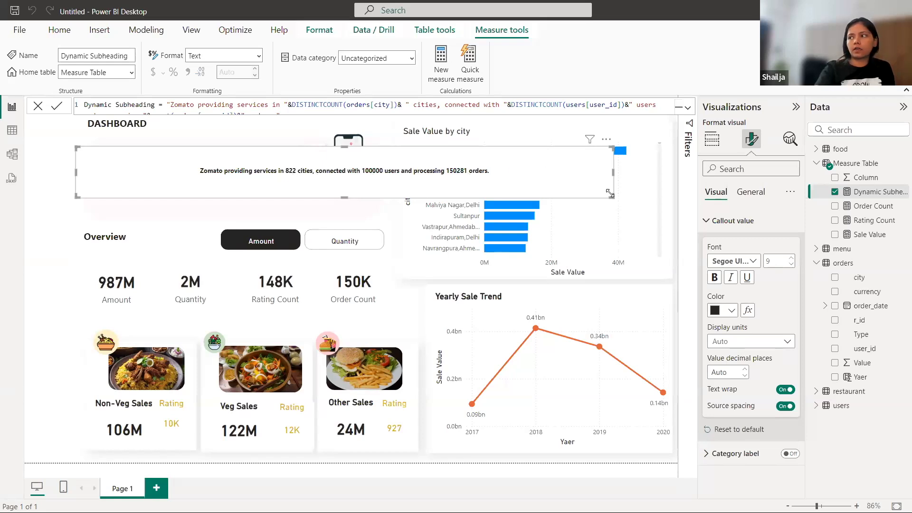
Step: Shrink the subheading card and position it directly below the zomato logo in the header banner
{"action": "left_click_drag", "start_coordinate": [612, 196], "coordinate": [480, 208]}
{"action": "left_click_drag", "start_coordinate": [424, 208], "coordinate": [226, 204]}
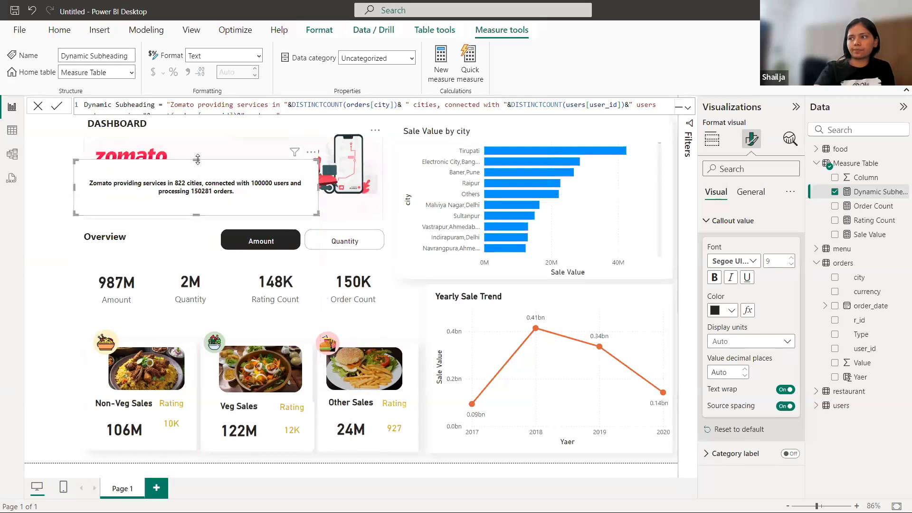
{"action": "left_click_drag", "start_coordinate": [197, 161], "coordinate": [217, 185]}
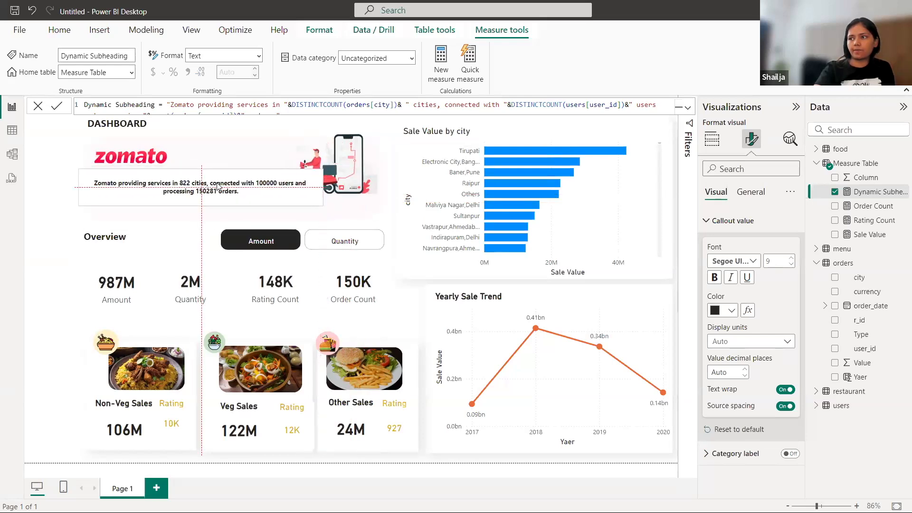
Step: Turn off the background of the subheading card
{"action": "left_click", "coordinate": [744, 191]}
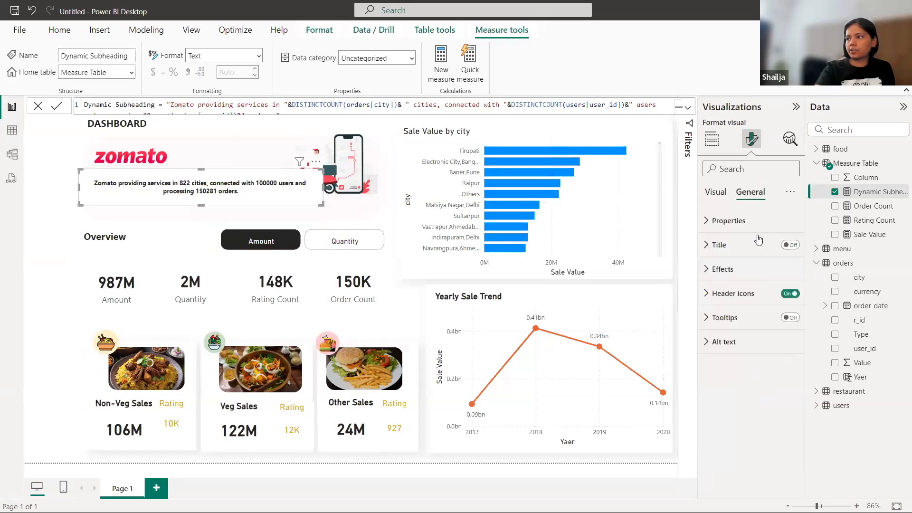
{"action": "left_click", "coordinate": [717, 269]}
{"action": "left_click", "coordinate": [784, 298]}
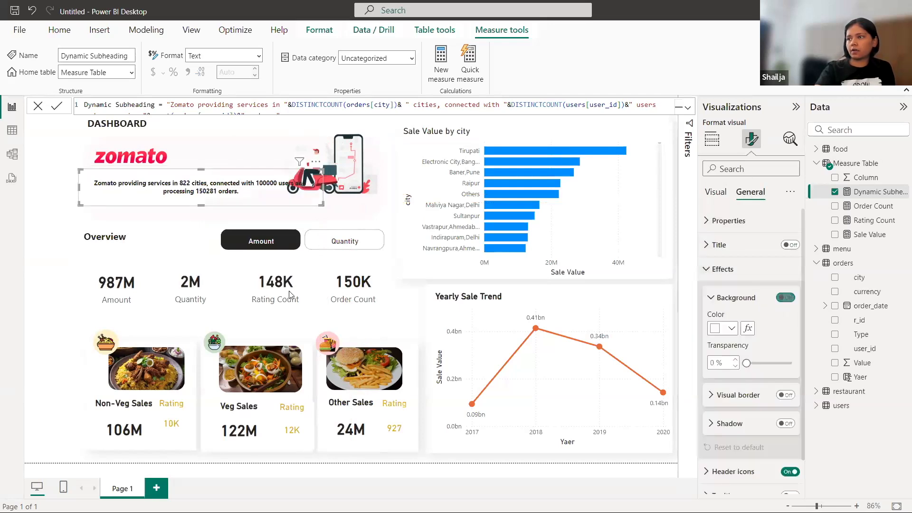
{"action": "left_click", "coordinate": [56, 228]}
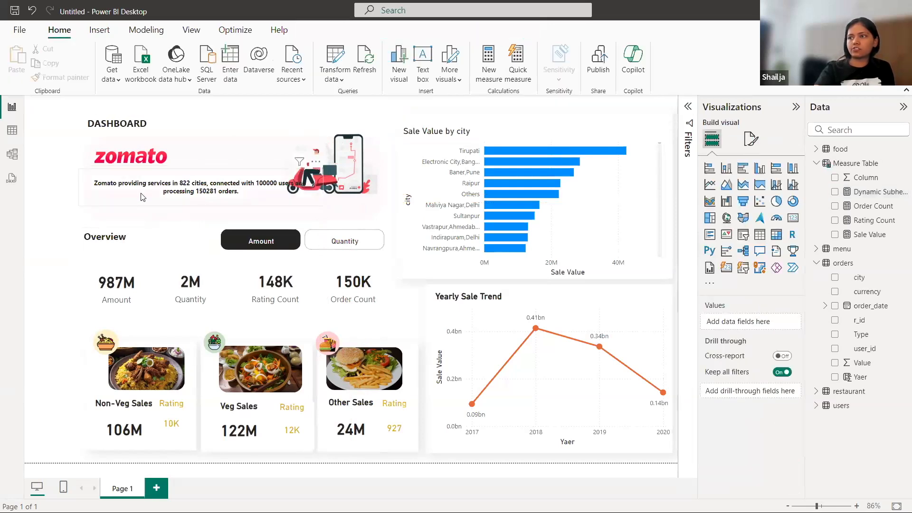
Step: Narrow the subheading card so its text ends before the scooter illustration
{"action": "left_click", "coordinate": [317, 194]}
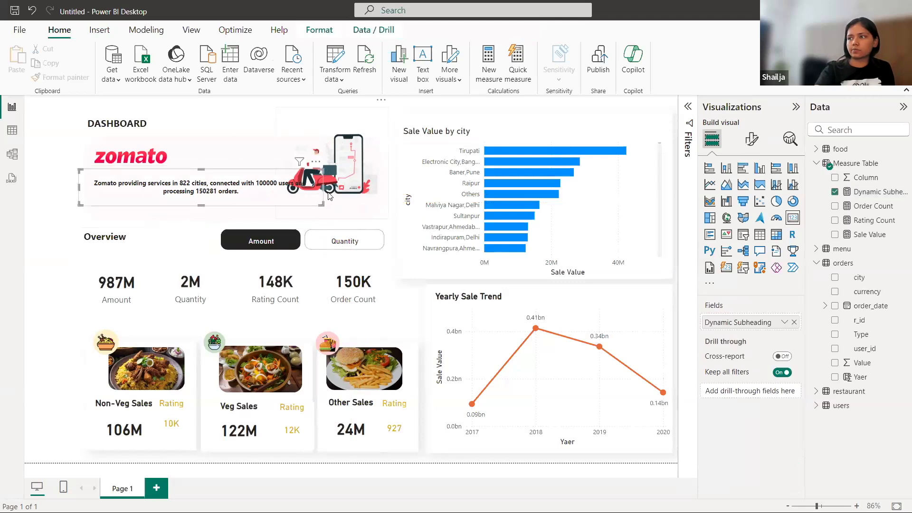
{"action": "left_click_drag", "start_coordinate": [321, 193], "coordinate": [293, 195]}
{"action": "left_click", "coordinate": [70, 226]}
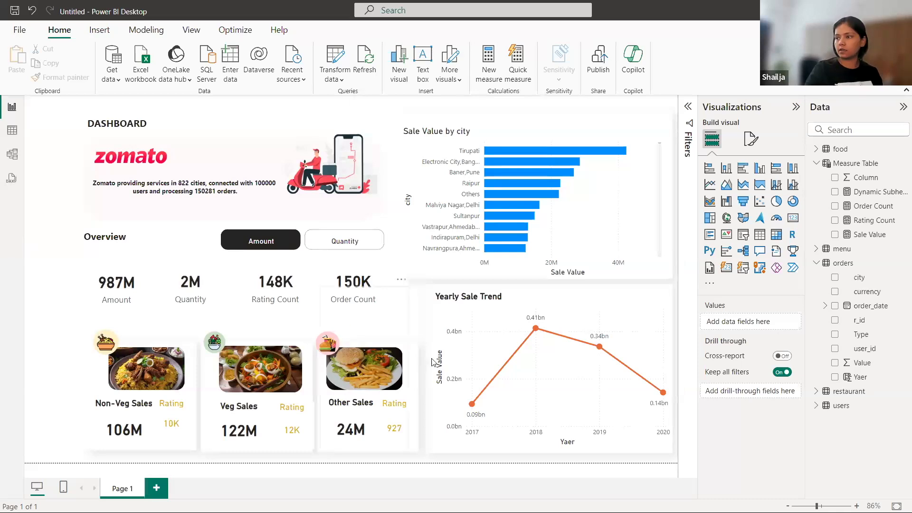
Step: Duplicate the white shape behind the Other Sales card and move the copy to the page's left edge
{"action": "left_click", "coordinate": [418, 353]}
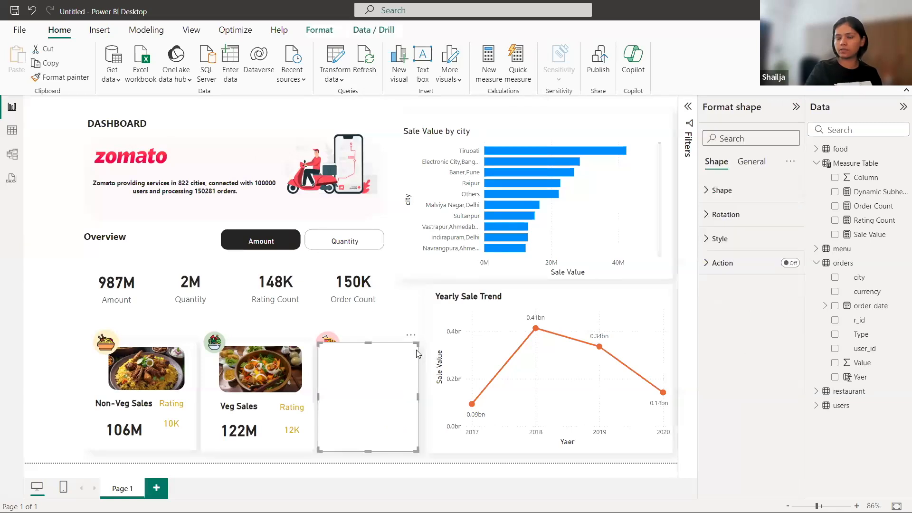
{"action": "key", "text": "ctrl+c"}
{"action": "left_click_drag", "start_coordinate": [393, 405], "coordinate": [90, 235]}
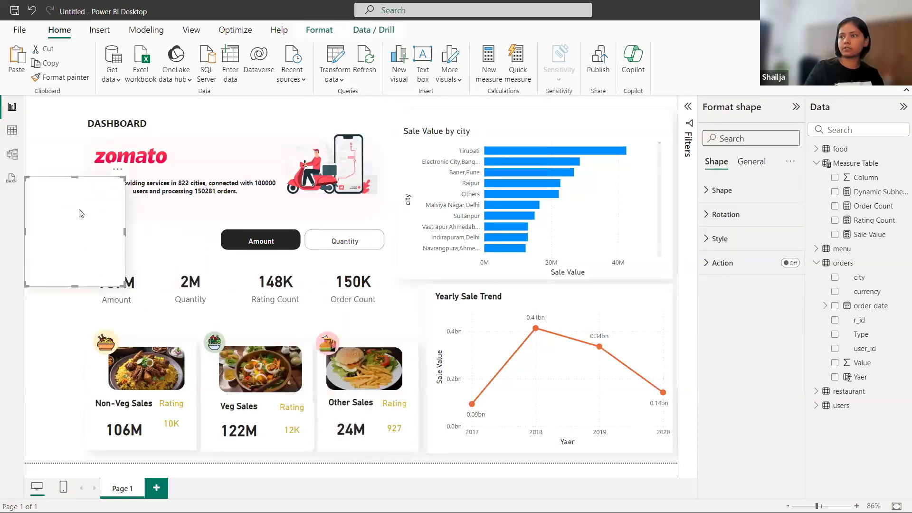
Step: Stretch the copied shape to the full page height and narrow it into a slim sidebar beside the dashboard content
{"action": "left_click_drag", "start_coordinate": [74, 177], "coordinate": [56, 96]}
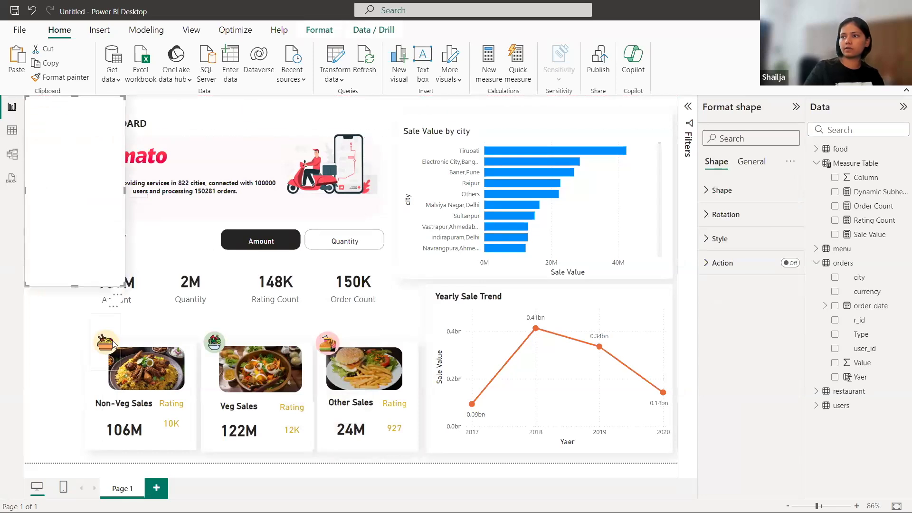
{"action": "left_click_drag", "start_coordinate": [76, 281], "coordinate": [70, 460]}
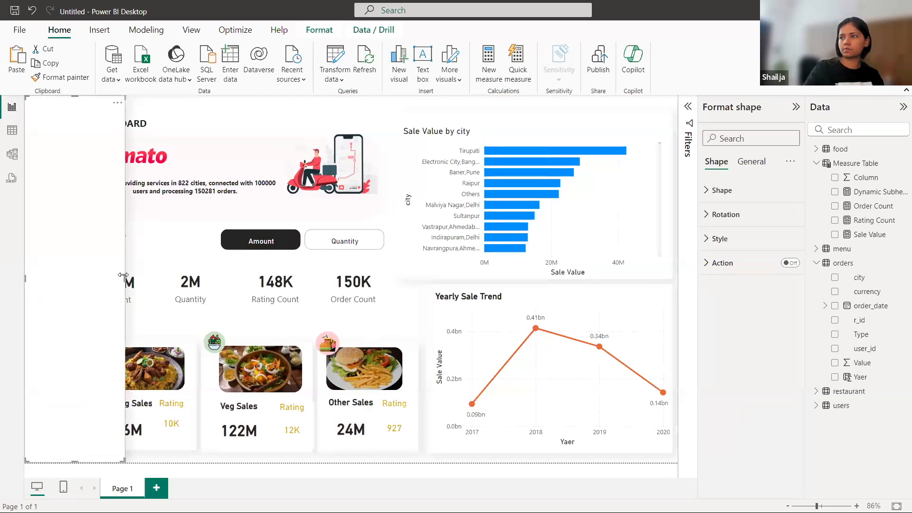
{"action": "left_click_drag", "start_coordinate": [123, 278], "coordinate": [72, 274]}
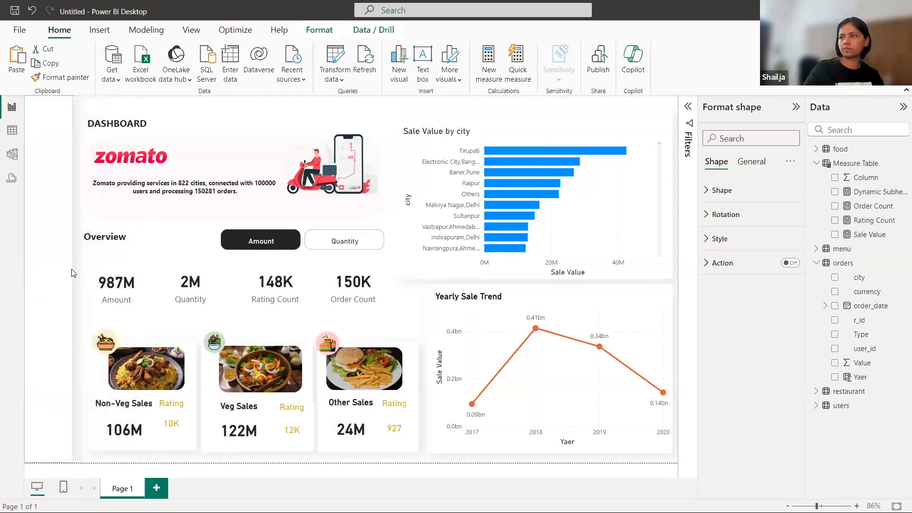
{"action": "left_click", "coordinate": [80, 270]}
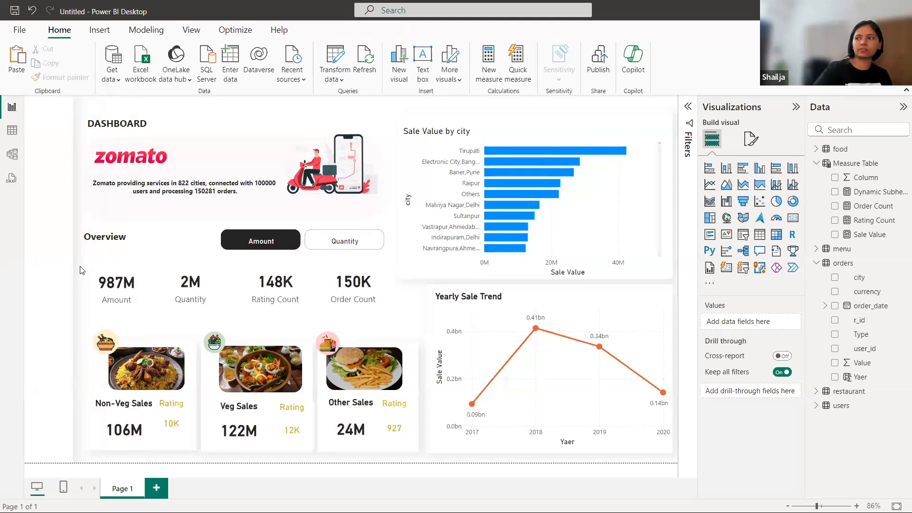
Step: Insert the image home.png, shrink it to the sidebar's width and place it at the top of the sidebar
{"action": "left_click", "coordinate": [107, 32]}
{"action": "left_click", "coordinate": [437, 63]}
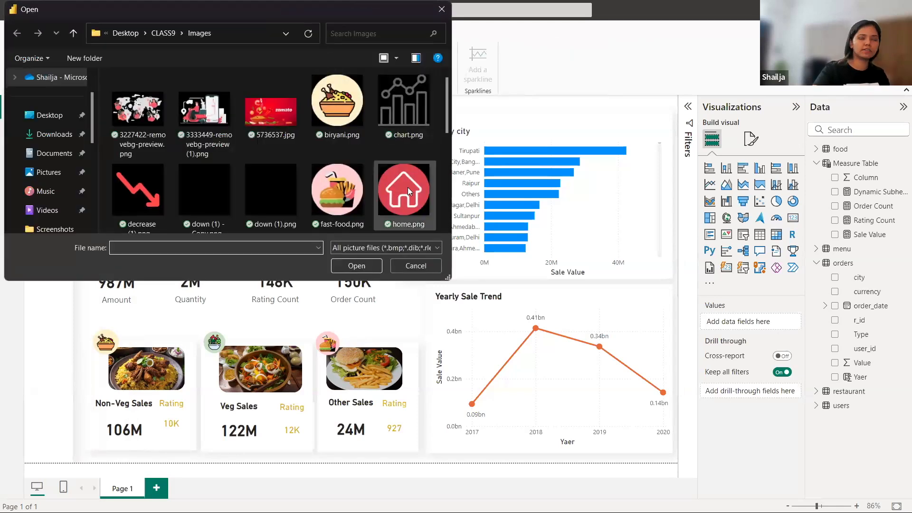
{"action": "left_click", "coordinate": [407, 187]}
{"action": "left_click", "coordinate": [360, 263]}
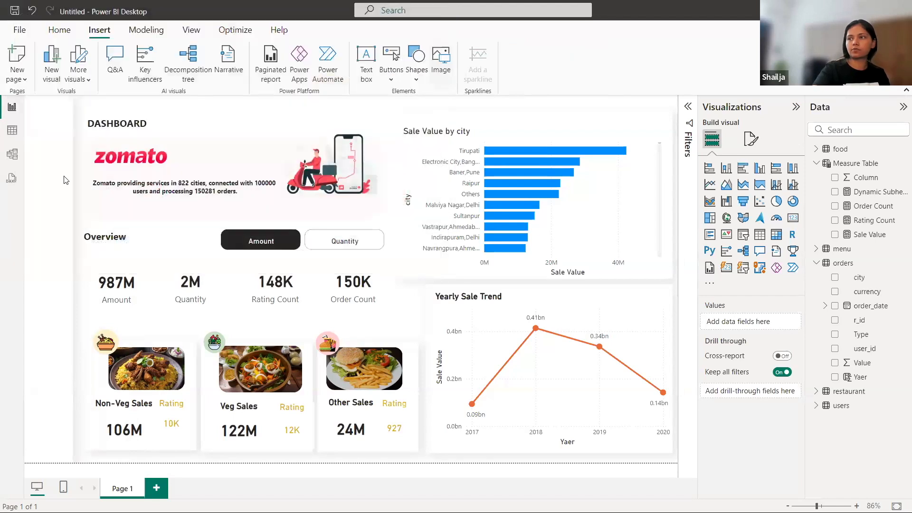
{"action": "left_click_drag", "start_coordinate": [223, 296], "coordinate": [57, 137]}
{"action": "left_click", "coordinate": [51, 207]}
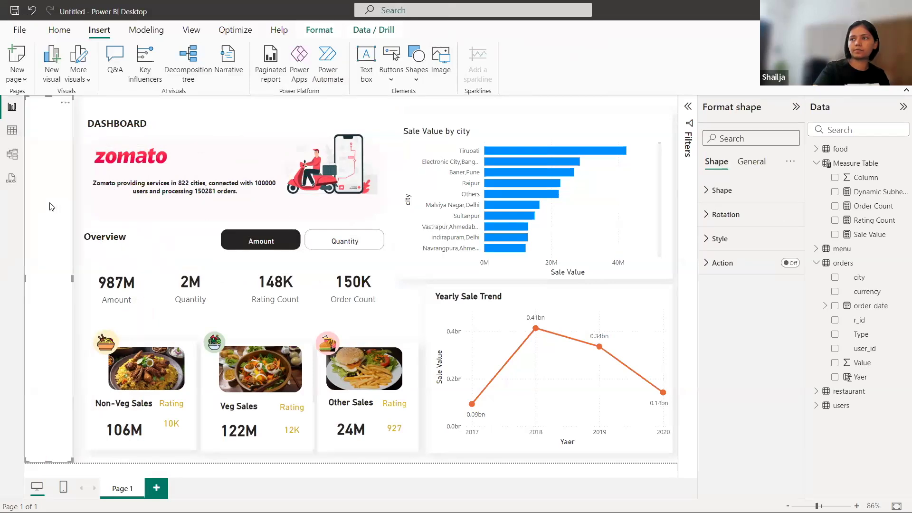
{"action": "left_click", "coordinate": [83, 211]}
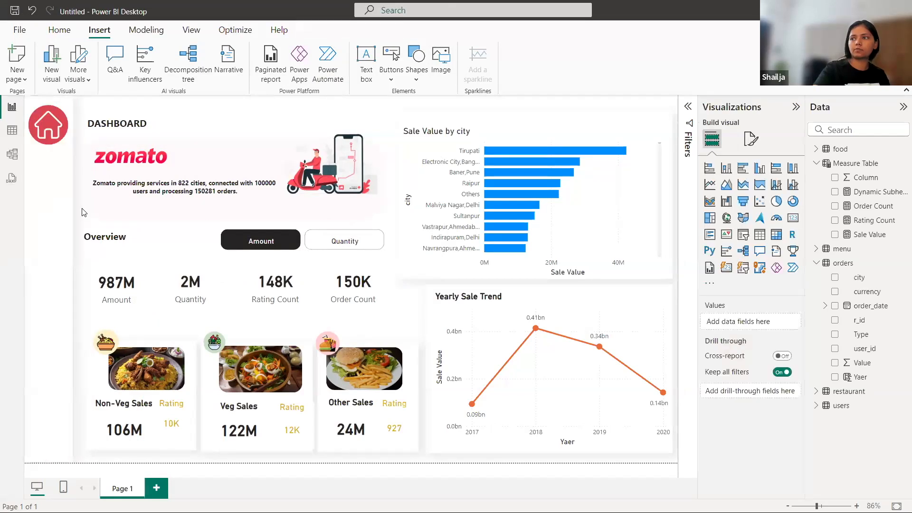
Step: Insert the image money (3).png, shrink it to fit the sidebar and place it below the home icon
{"action": "left_click", "coordinate": [441, 59]}
{"action": "scroll", "coordinate": [299, 181], "scroll_direction": "down", "scroll_amount": 1}
{"action": "left_click", "coordinate": [273, 187]}
{"action": "left_click", "coordinate": [356, 266]}
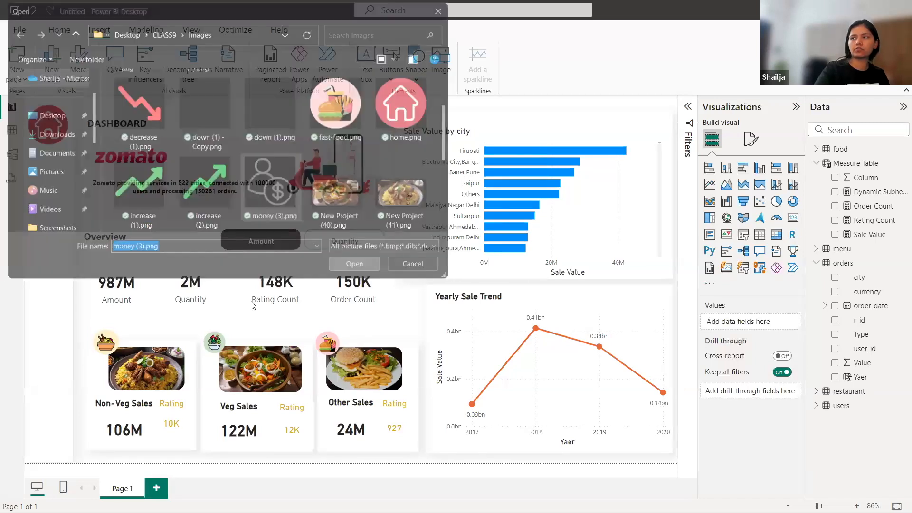
{"action": "left_click_drag", "start_coordinate": [227, 297], "coordinate": [51, 193]}
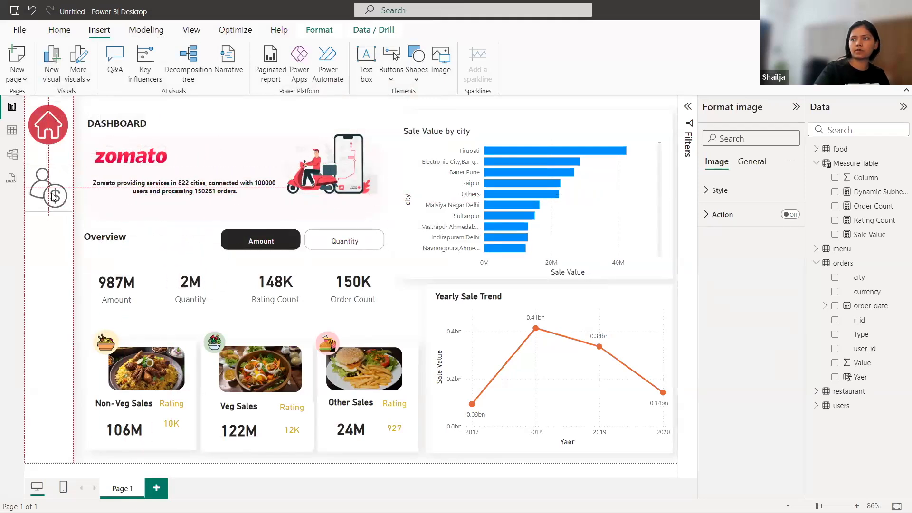
{"action": "left_click", "coordinate": [65, 256]}
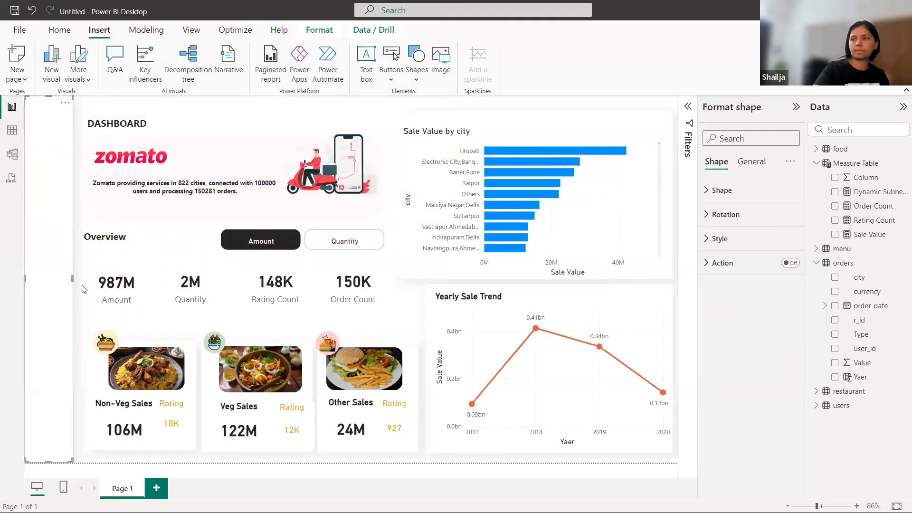
{"action": "left_click", "coordinate": [85, 317]}
Step: Insert the image chart.png, shrink it to fit the sidebar and place it below the money icon
{"action": "left_click", "coordinate": [439, 60]}
{"action": "left_click", "coordinate": [399, 113]}
{"action": "left_click", "coordinate": [362, 266]}
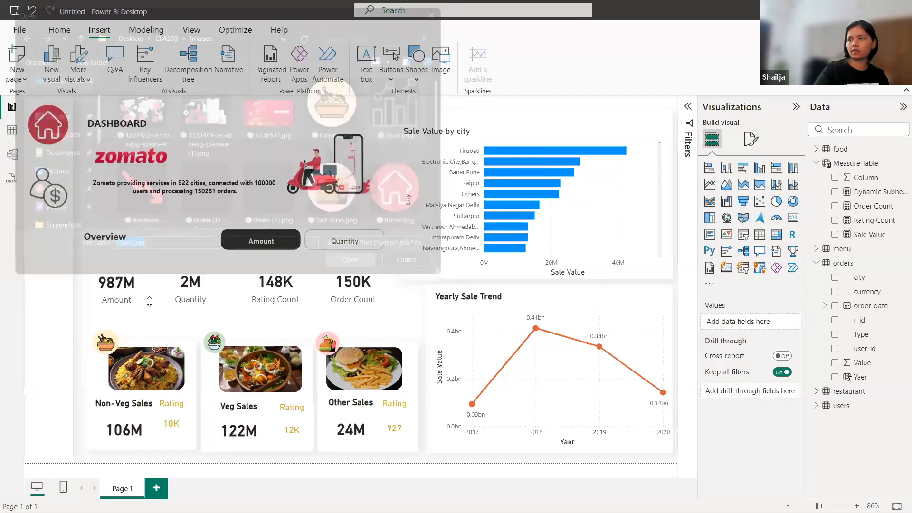
{"action": "left_click_drag", "start_coordinate": [226, 296], "coordinate": [50, 249]}
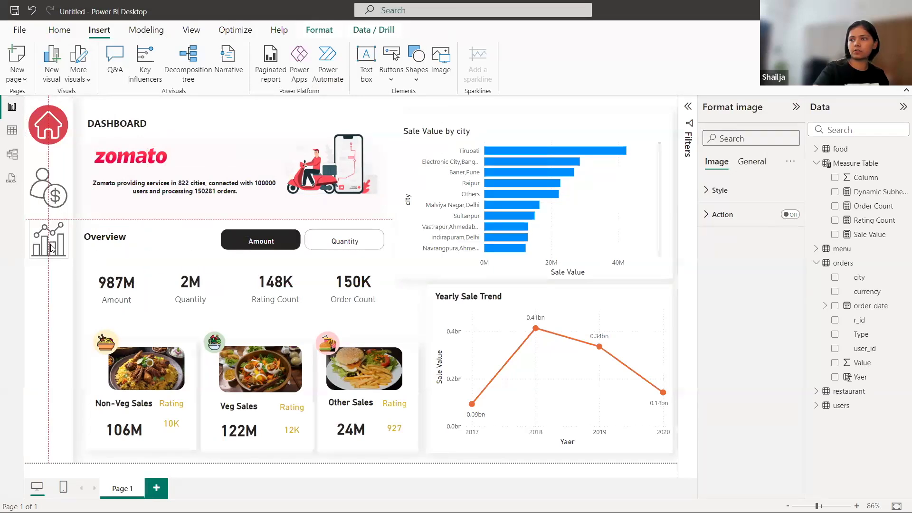
Step: Reduce the money icon slightly and center it between the home and chart icons in the sidebar
{"action": "left_click", "coordinate": [63, 200]}
{"action": "left_click_drag", "start_coordinate": [73, 212], "coordinate": [58, 191]}
{"action": "left_click", "coordinate": [66, 303]}
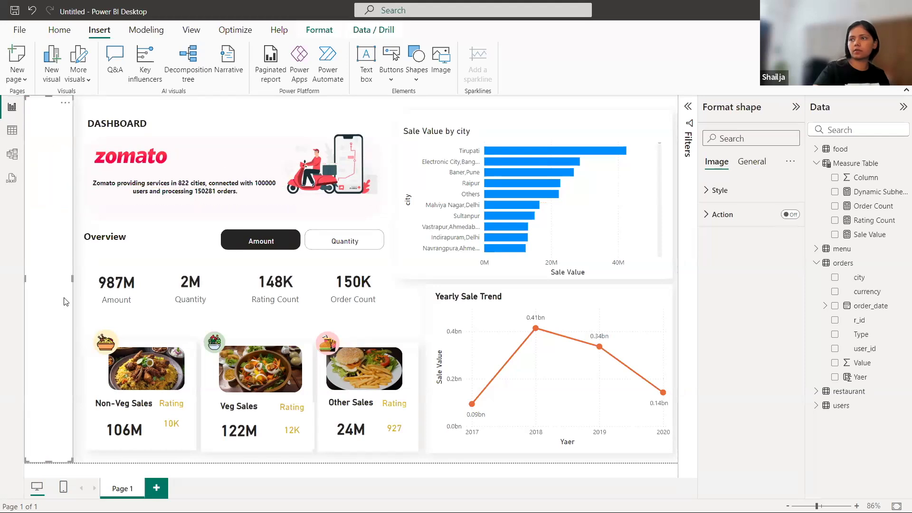
{"action": "left_click", "coordinate": [88, 325]}
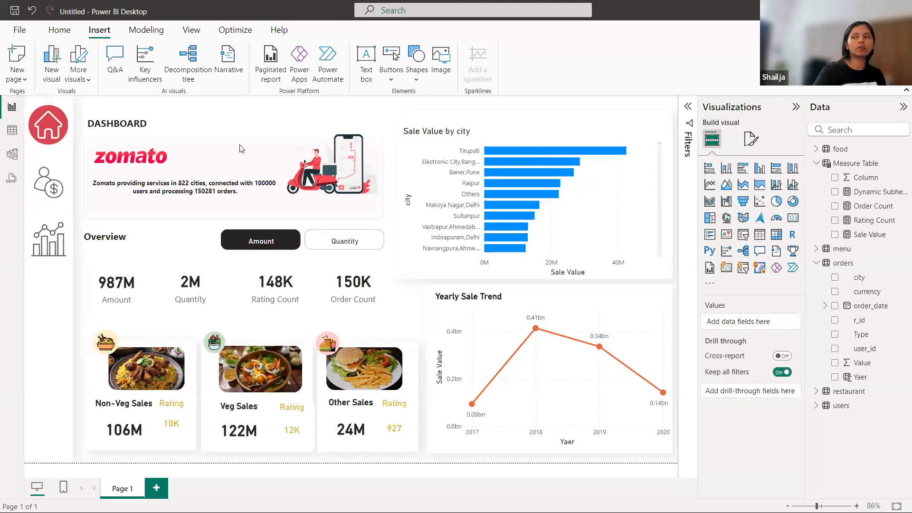
Step: Insert the gear icon image, shrink it to fit within the sidebar and place it at the sidebar's bottom
{"action": "left_click", "coordinate": [446, 60]}
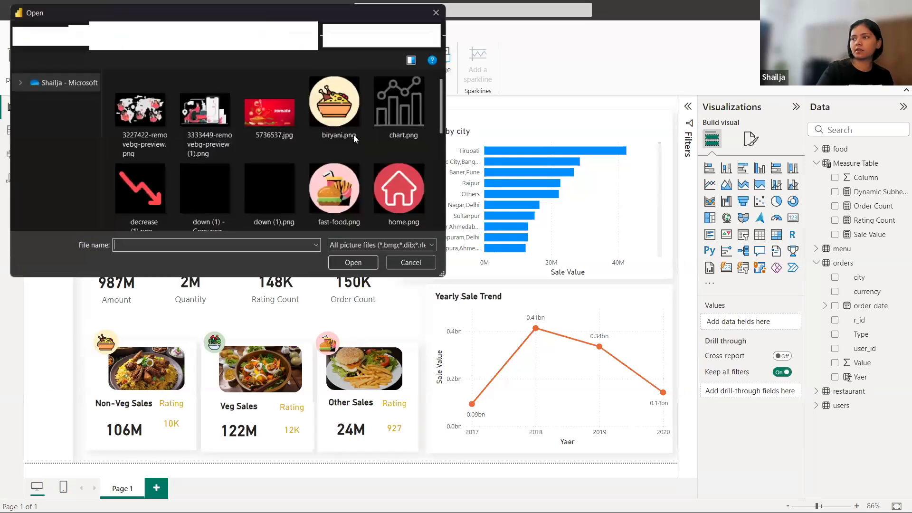
{"action": "scroll", "coordinate": [327, 167], "scroll_direction": "down", "scroll_amount": 3}
{"action": "left_click", "coordinate": [405, 208]}
{"action": "left_click", "coordinate": [356, 265]}
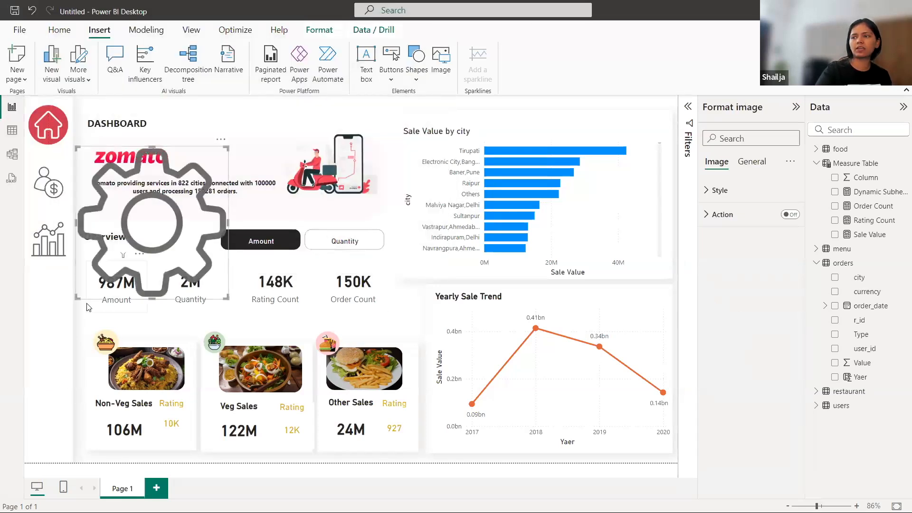
{"action": "left_click_drag", "start_coordinate": [77, 298], "coordinate": [35, 404]}
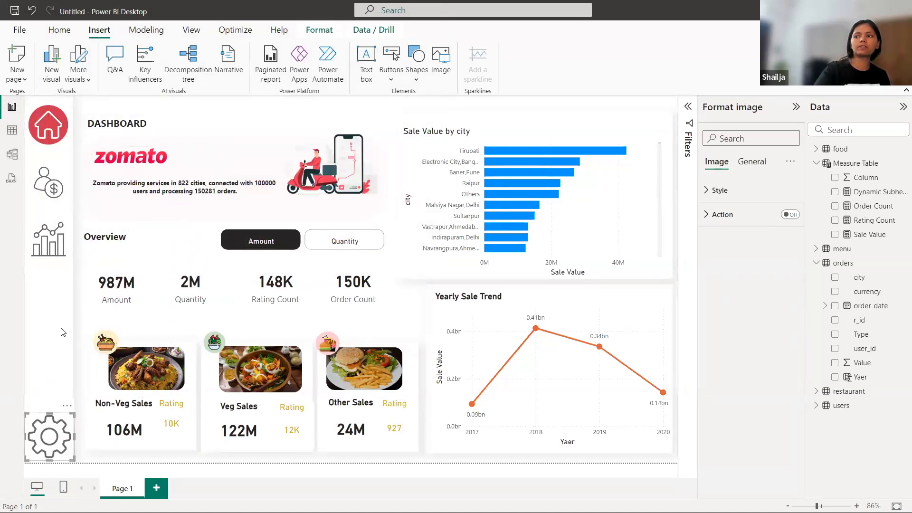
{"action": "left_click", "coordinate": [82, 317]}
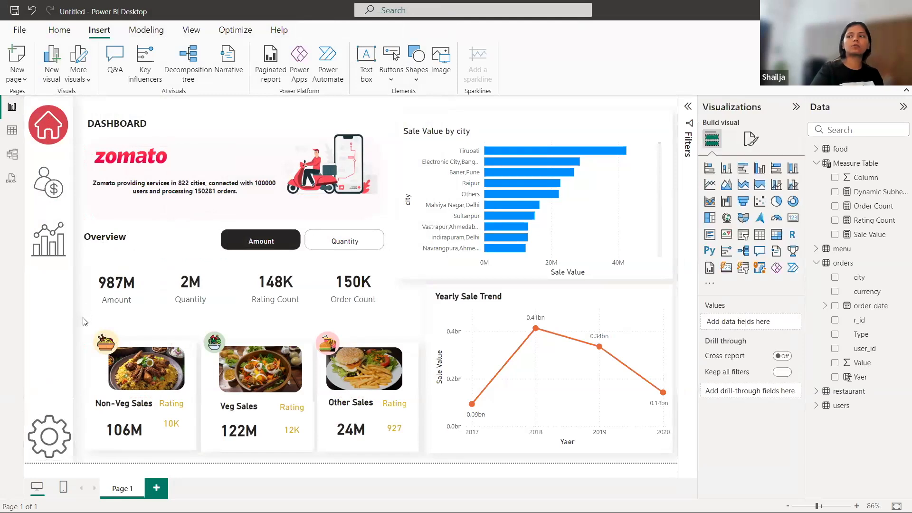
{"action": "left_click", "coordinate": [72, 424]}
{"action": "left_click_drag", "start_coordinate": [74, 413], "coordinate": [69, 419]}
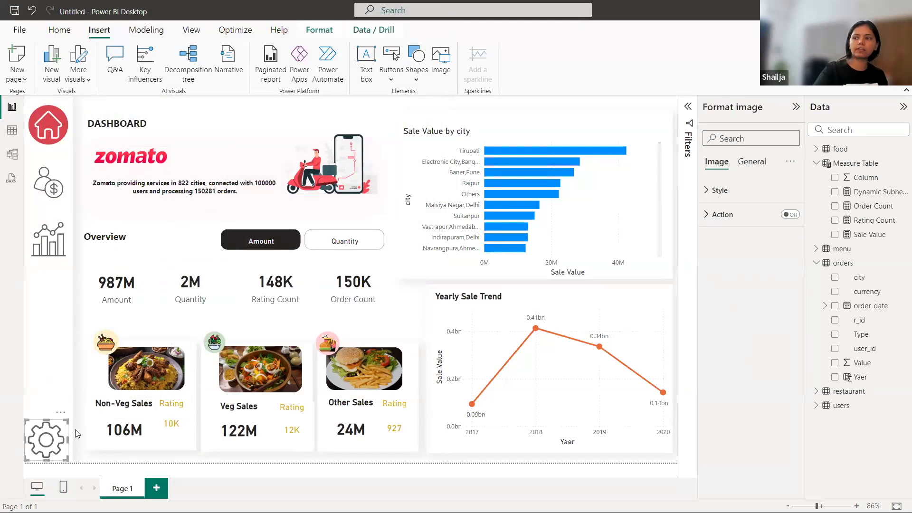
{"action": "left_click", "coordinate": [76, 433]}
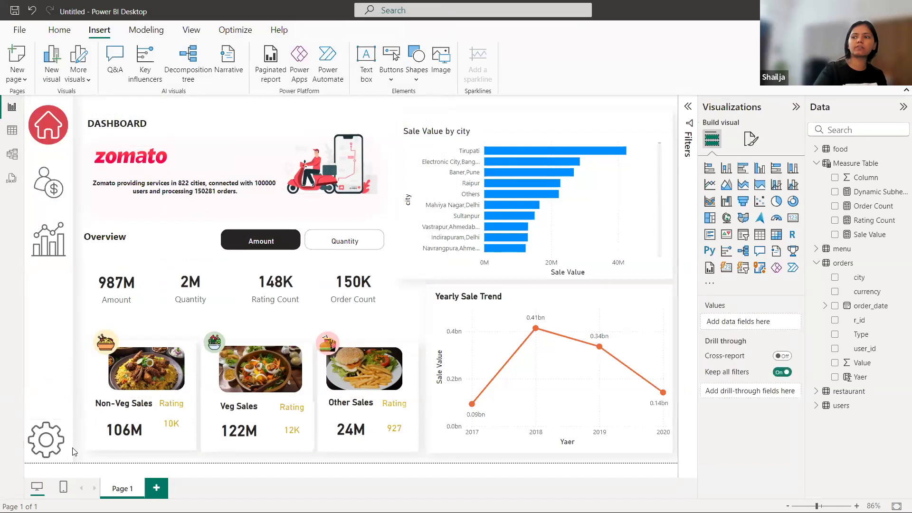
{"action": "left_click", "coordinate": [45, 126]}
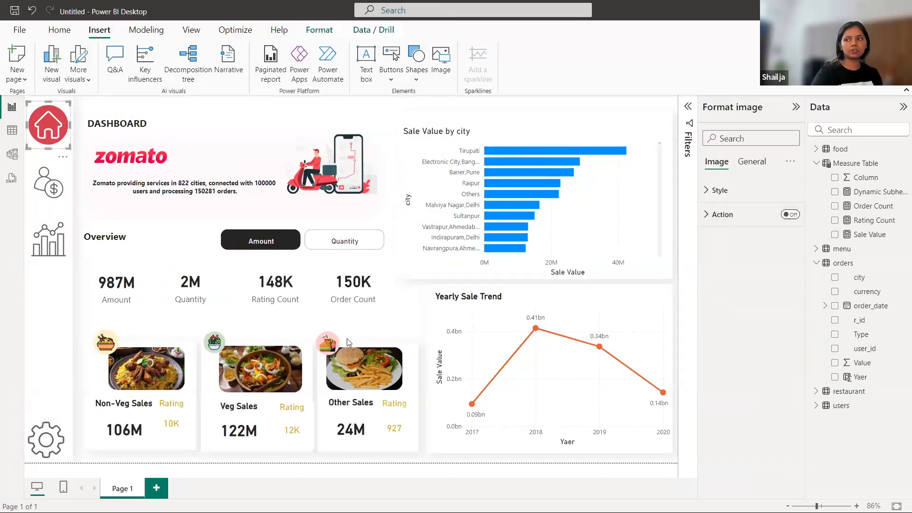
{"action": "left_click", "coordinate": [87, 285]}
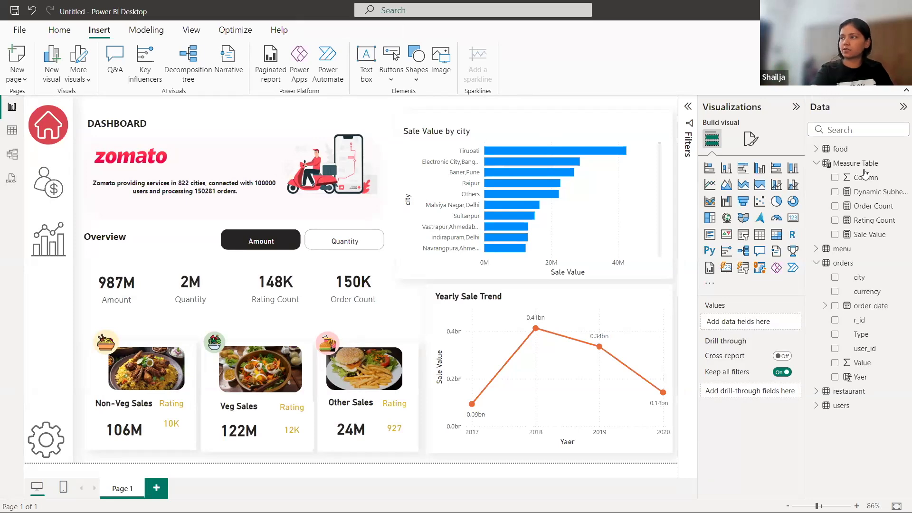
Step: Collapse the Measure Table and orders field lists, and start a new measure named TopN_Sale in Measure Table
{"action": "left_click", "coordinate": [815, 165]}
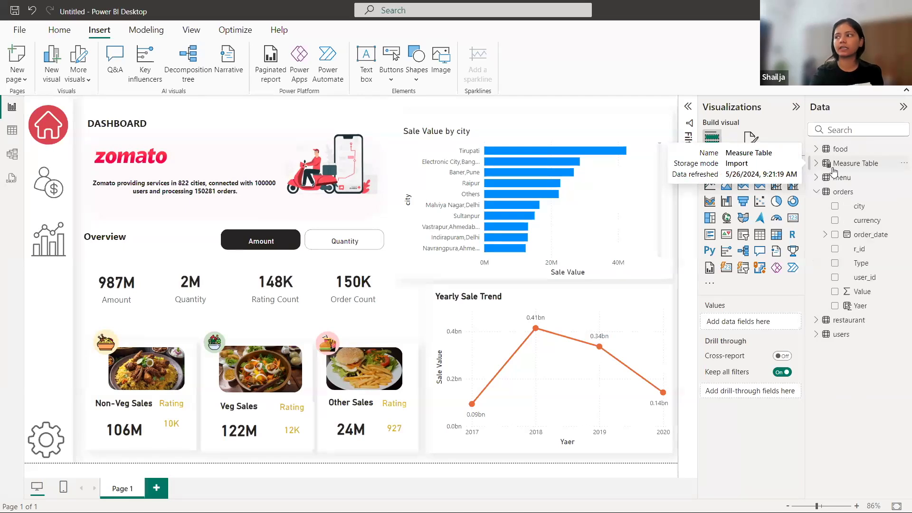
{"action": "left_click", "coordinate": [817, 194]}
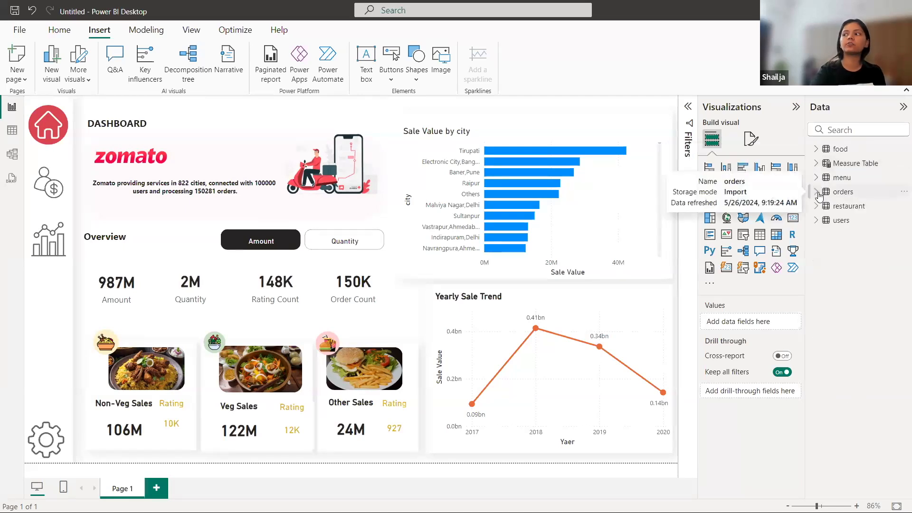
{"action": "right_click", "coordinate": [840, 165]}
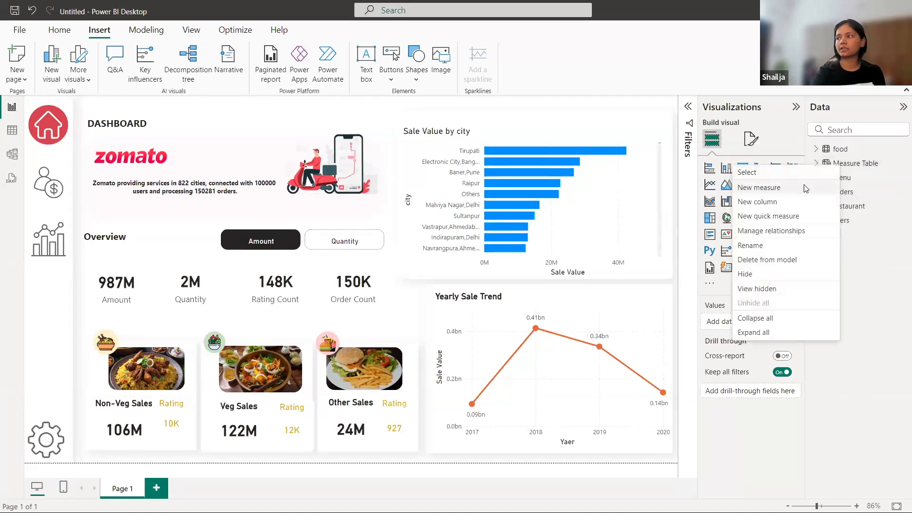
{"action": "key", "text": "Escape"}
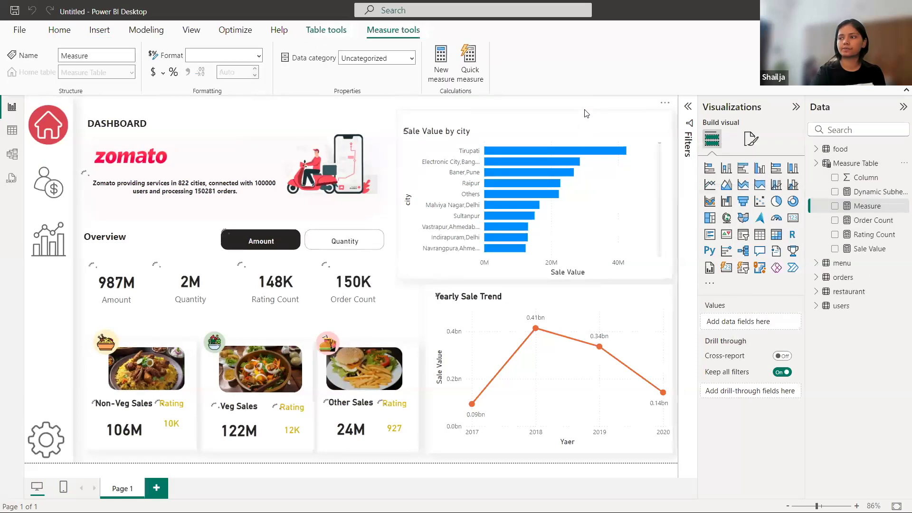
{"action": "key", "text": "BackSpace"}
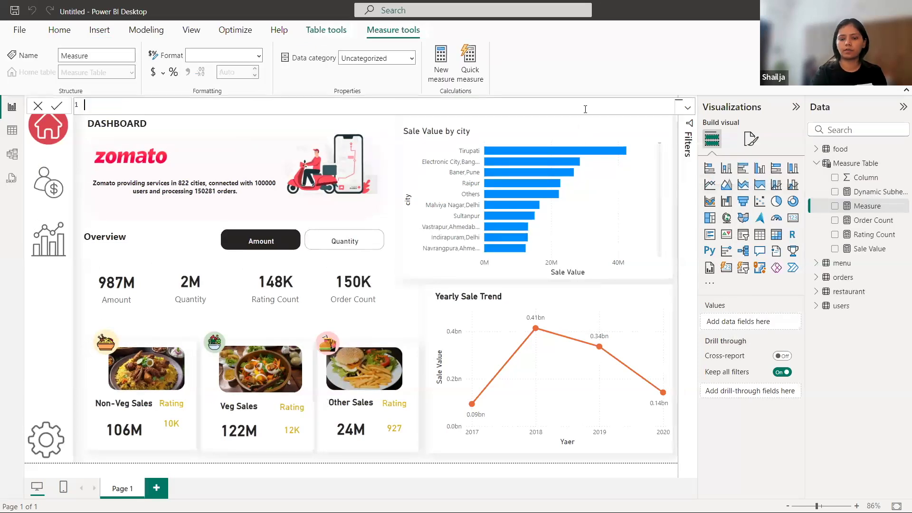
{"action": "type", "text": "Top"}
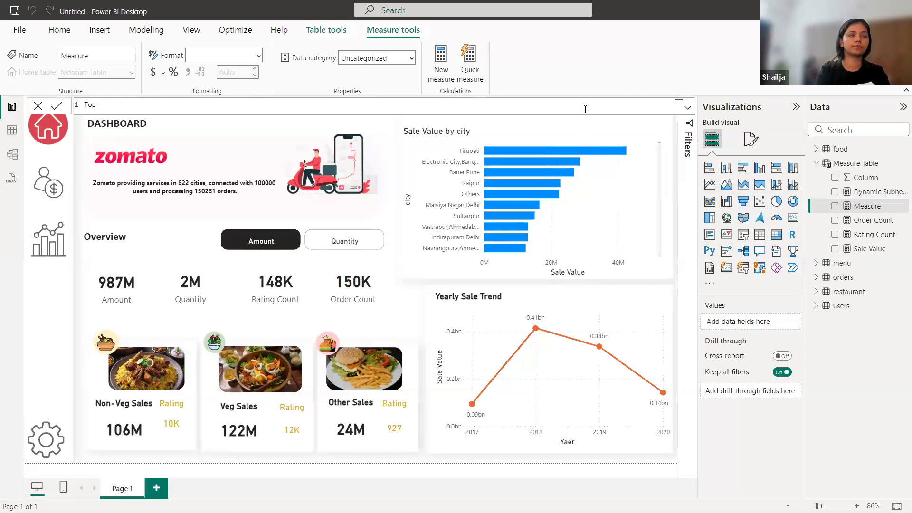
{"action": "type", "text": "N_Sale="}
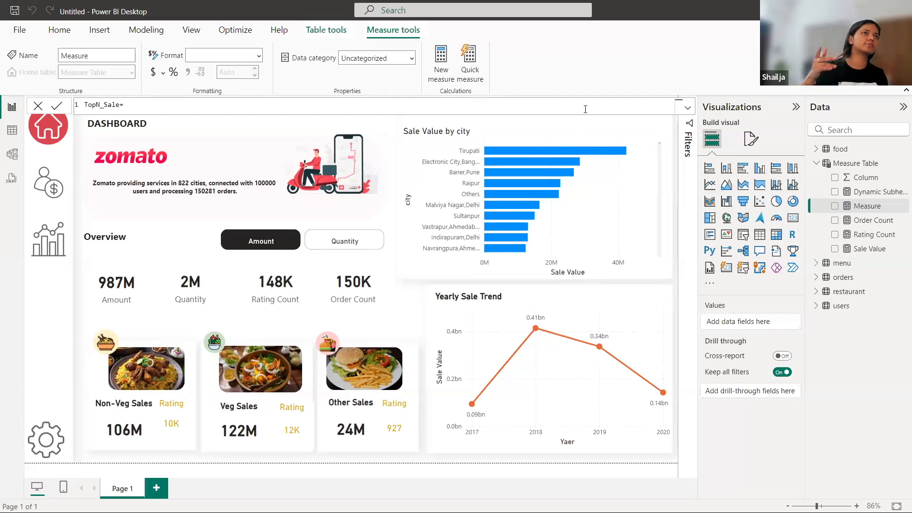
{"action": "key", "text": "shift+Return"}
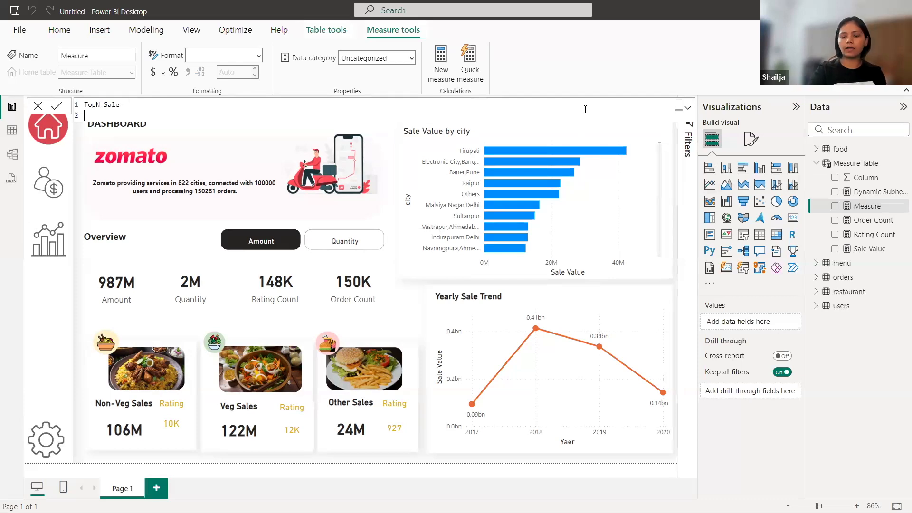
{"action": "type", "text": "var Rank"}
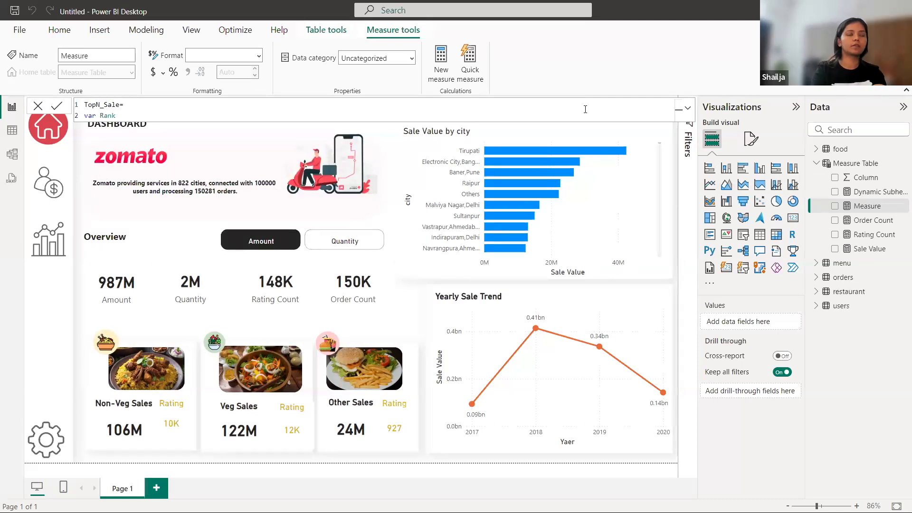
{"action": "type", "text": "Value= rankx(all(city"}
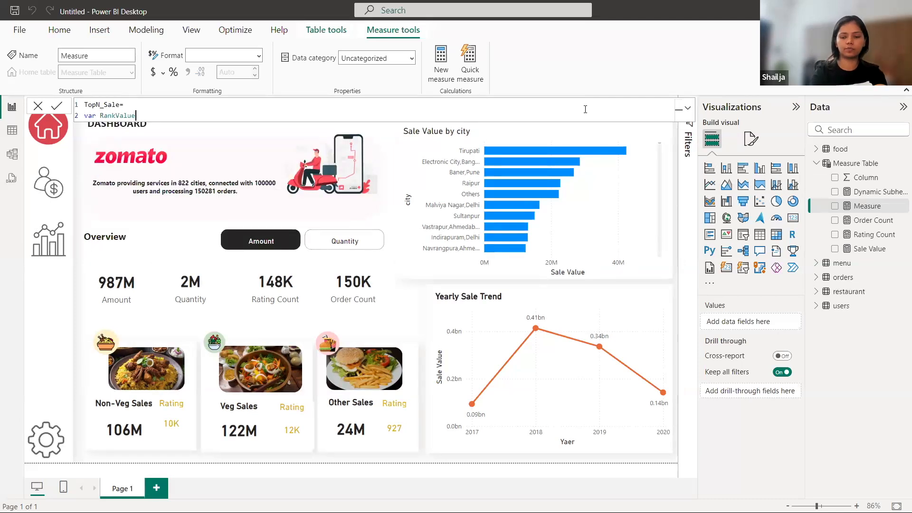
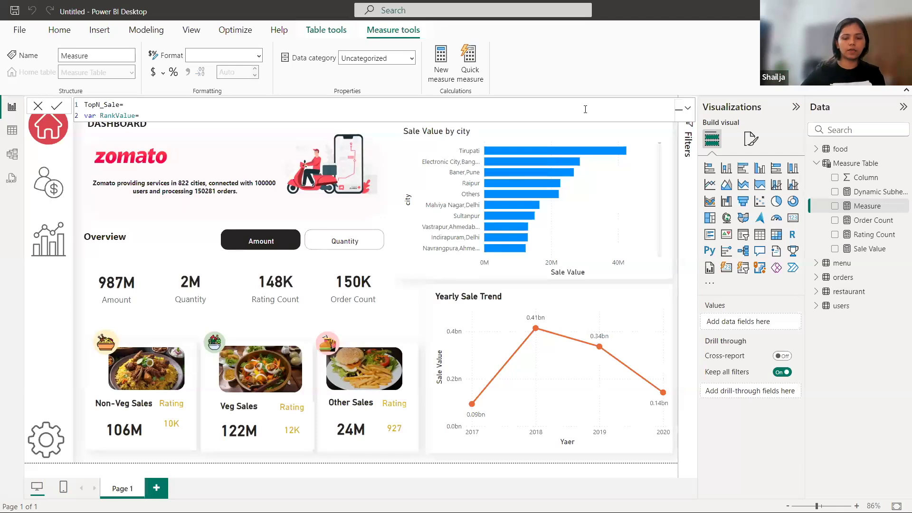
{"action": "type", "text": "rankx("}
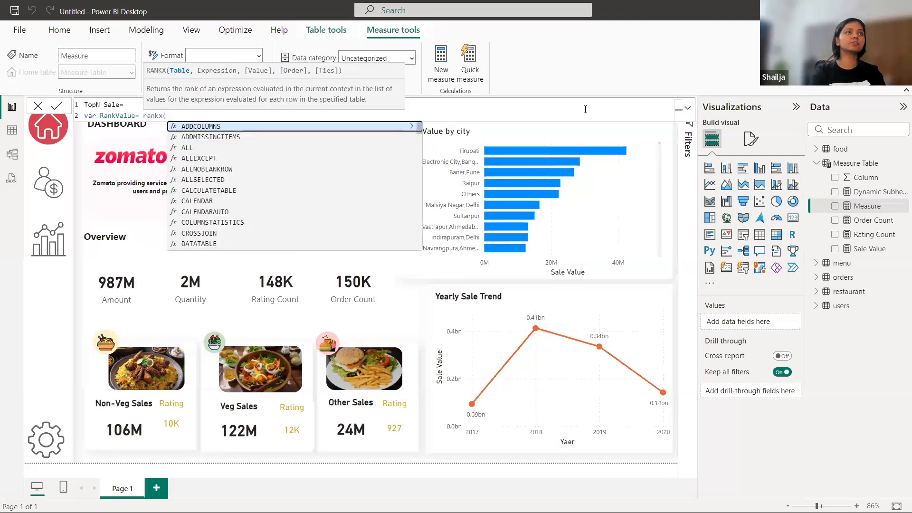
{"action": "type", "text": "all"}
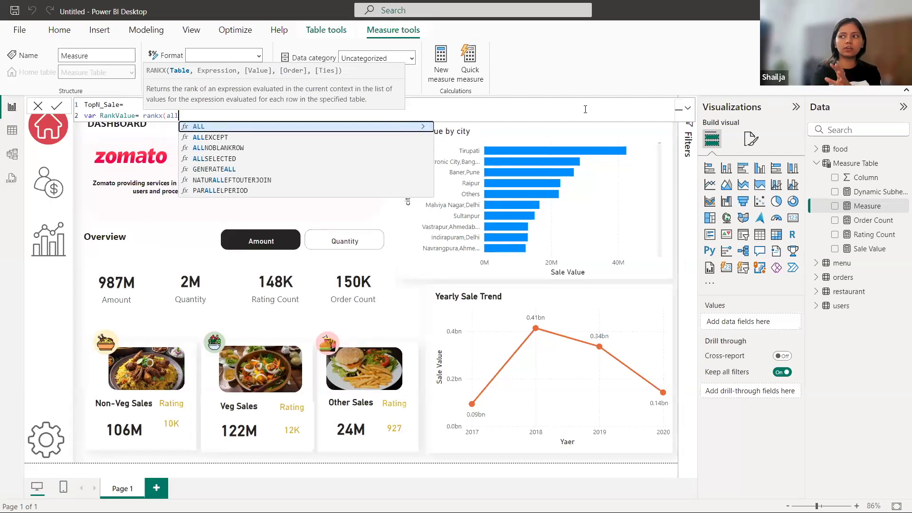
{"action": "type", "text": "("}
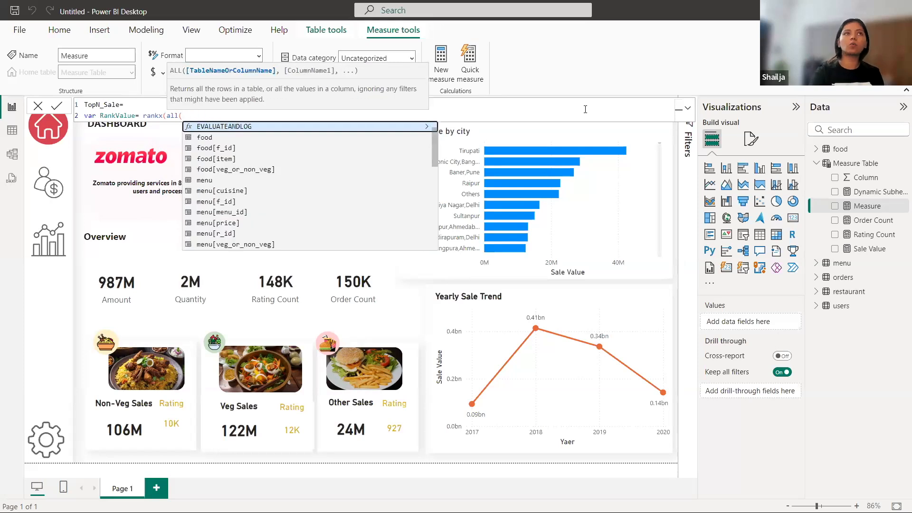
{"action": "type", "text": "orders[city]"}
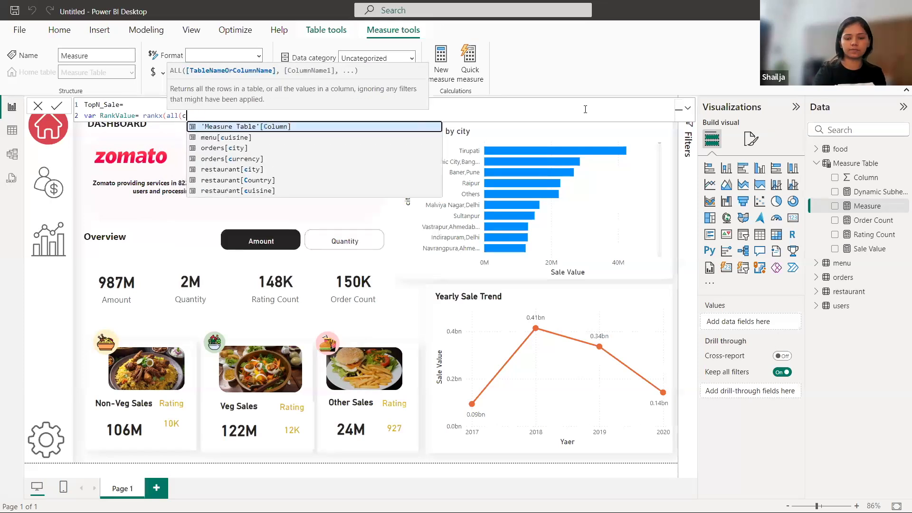
{"action": "key", "text": "Tab"}
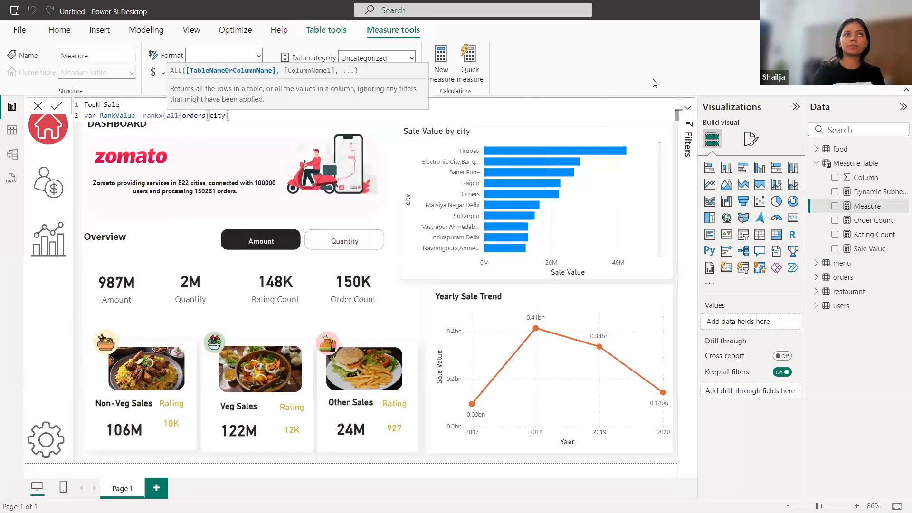
{"action": "type", "text": ", "}
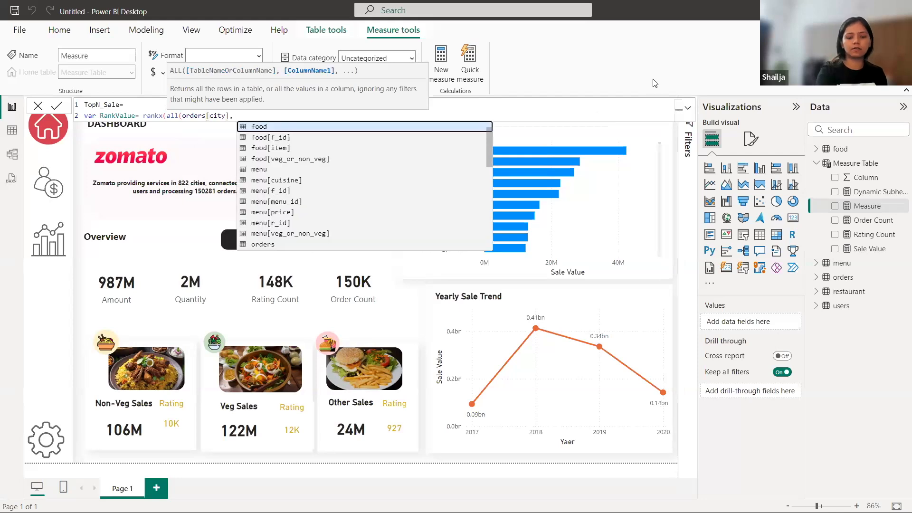
{"action": "type", "text": "sa"}
{"action": "key", "text": "BackSpace"}
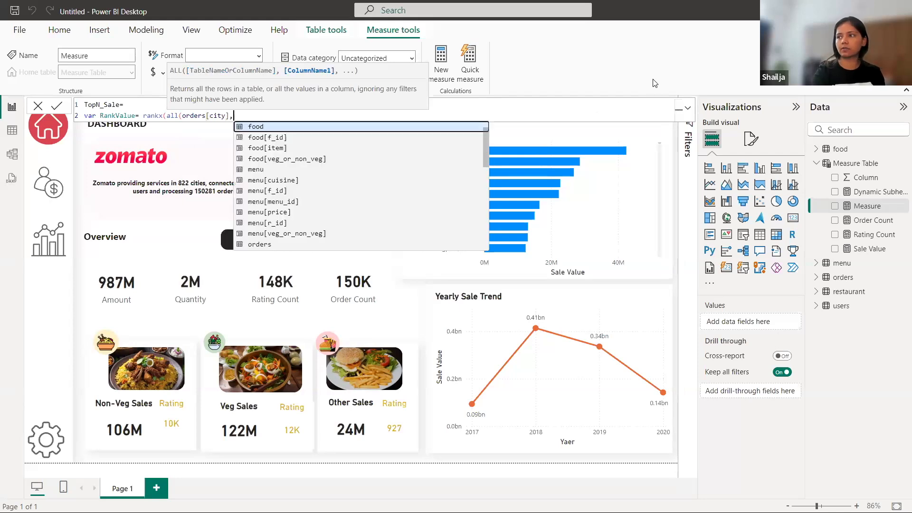
{"action": "key", "text": "BackSpace"}
{"action": "key", "text": "BackSpace"}
{"action": "type", "text": ",sa"}
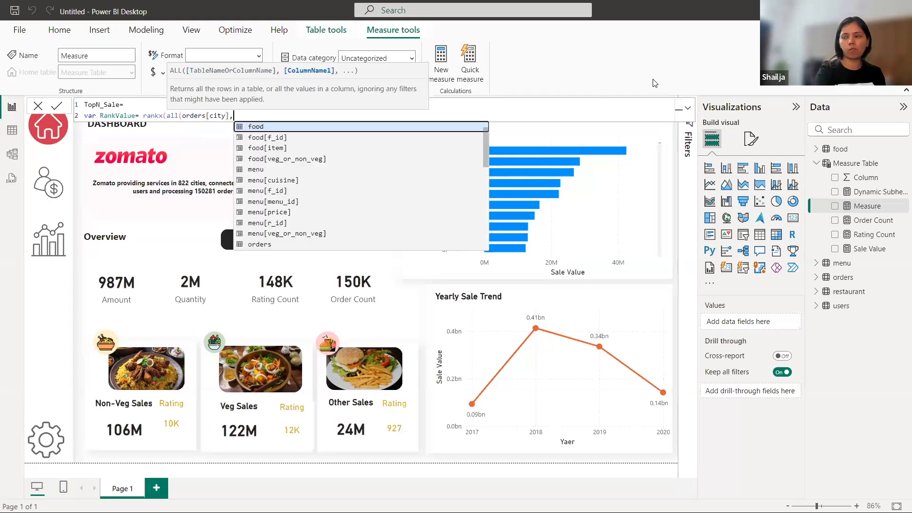
{"action": "key", "text": "BackSpace"}
{"action": "key", "text": "BackSpace"}
{"action": "key", "text": "BackSpace"}
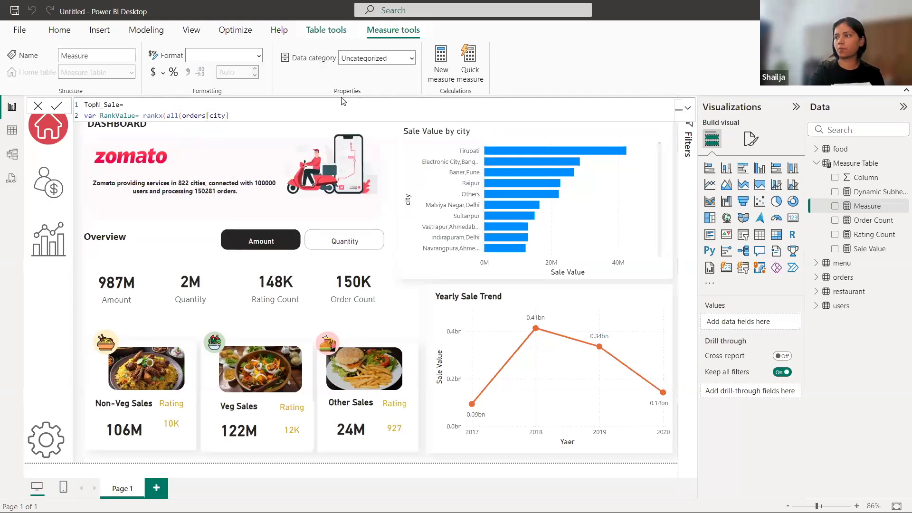
Step: Replace the measure's second line with var RankValue = RANKX(ALL(orders[city]),[Sale Value],,DESC), making sure it references the existing Sale Value measure
{"action": "left_click_drag", "start_coordinate": [245, 115], "coordinate": [84, 116]}
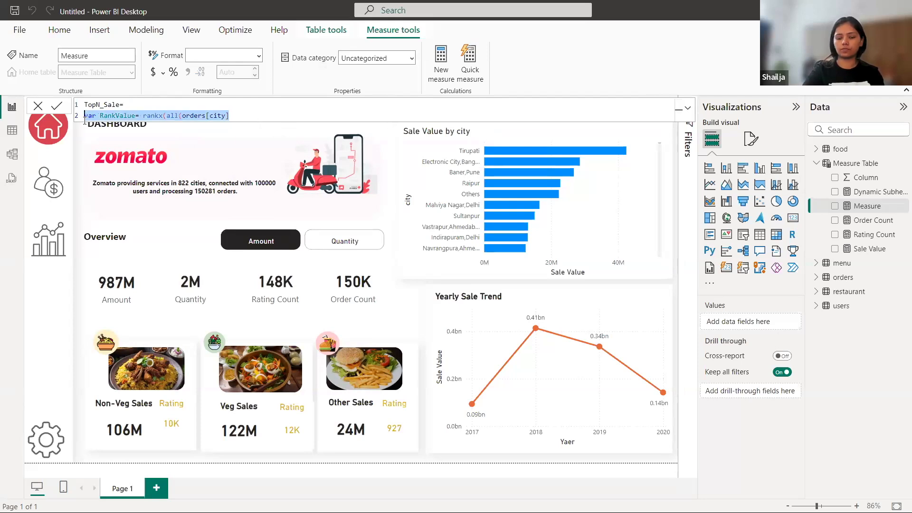
{"action": "type", "text": "var RankValue =  RANKX(ALL(orders[city]),[Sale Value],,DESC)"}
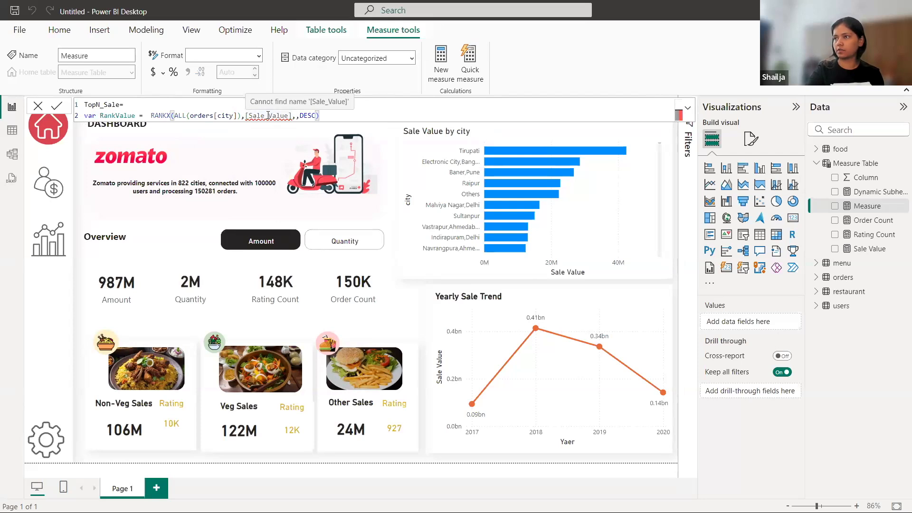
{"action": "left_click", "coordinate": [268, 116]}
{"action": "key", "text": "BackSpace"}
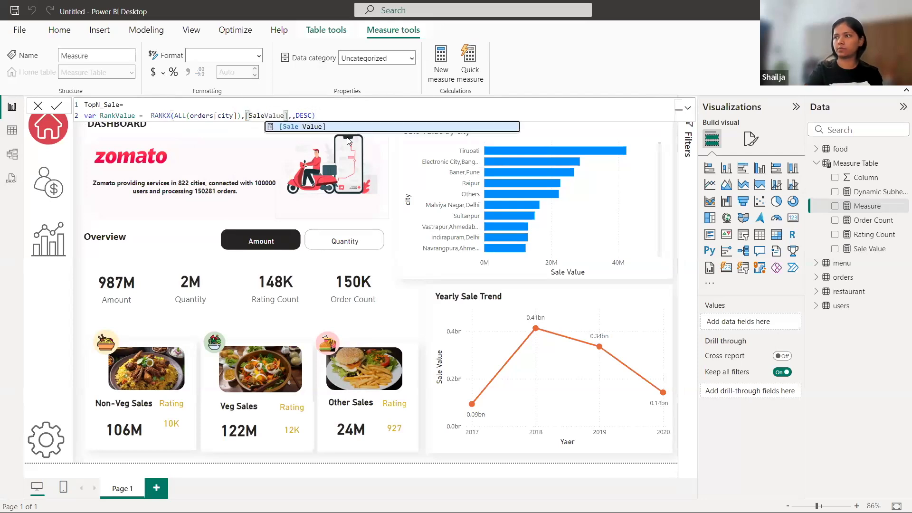
{"action": "left_click", "coordinate": [335, 126]}
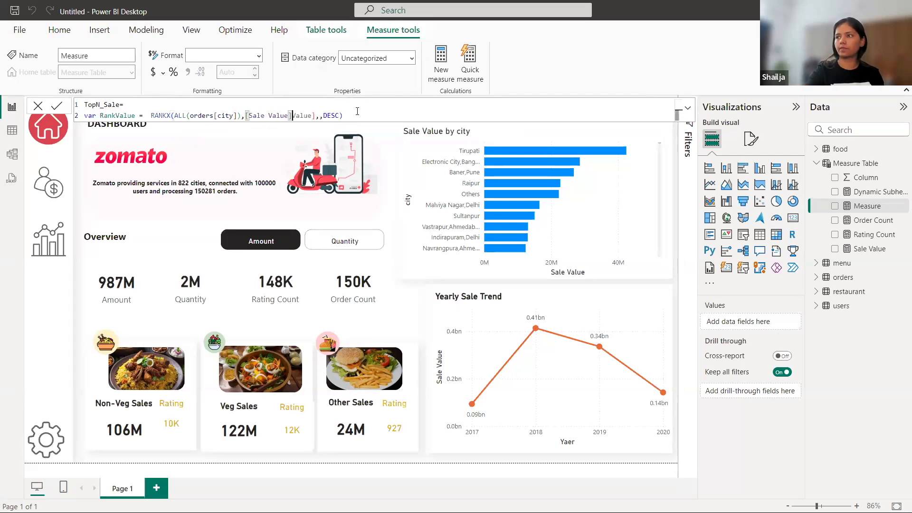
{"action": "key", "text": "Delete"}
{"action": "key", "text": "Delete"}
{"action": "key", "text": "Delete"}
{"action": "key", "text": "Delete"}
{"action": "key", "text": "Delete"}
{"action": "key", "text": "Delete"}
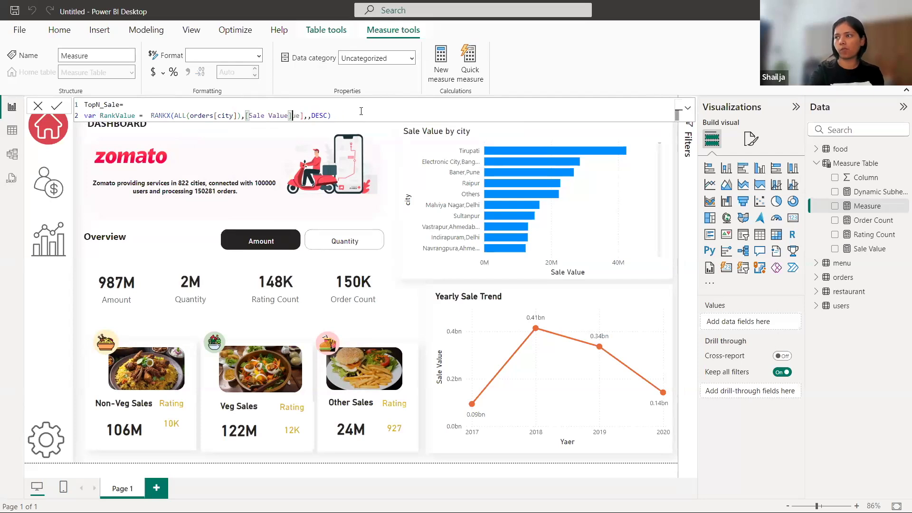
{"action": "left_click", "coordinate": [360, 113]}
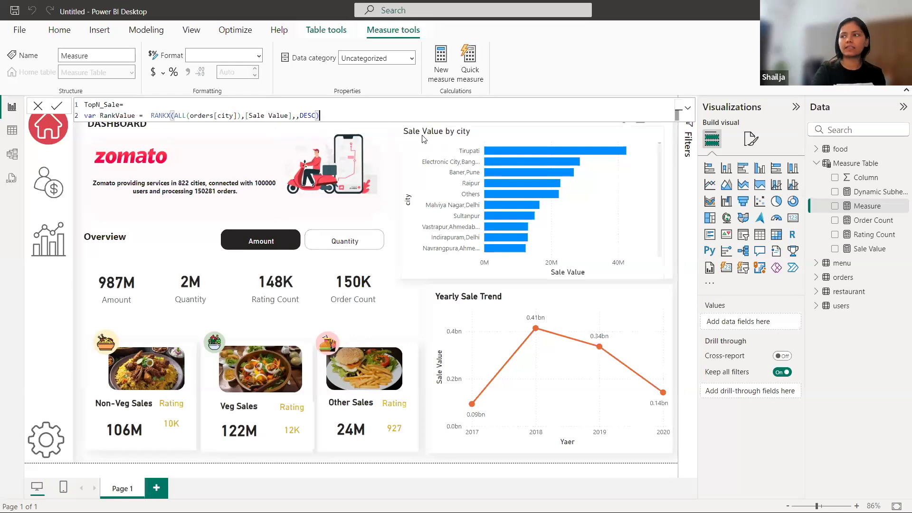
Step: Add a return line to the TopN_Sale measure reading If(Rankvalue<=SelectedRank,[Sale_Value],blank())
{"action": "key", "text": "shift+Return"}
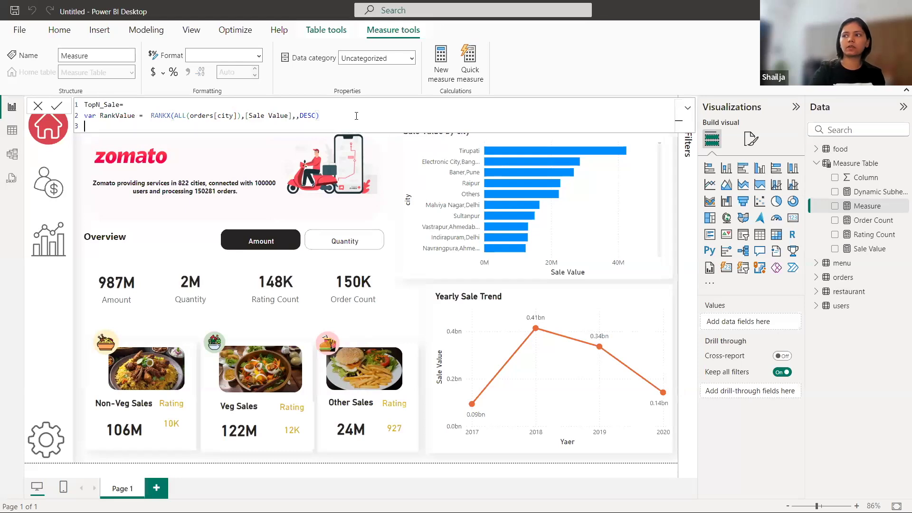
{"action": "type", "text": "return "}
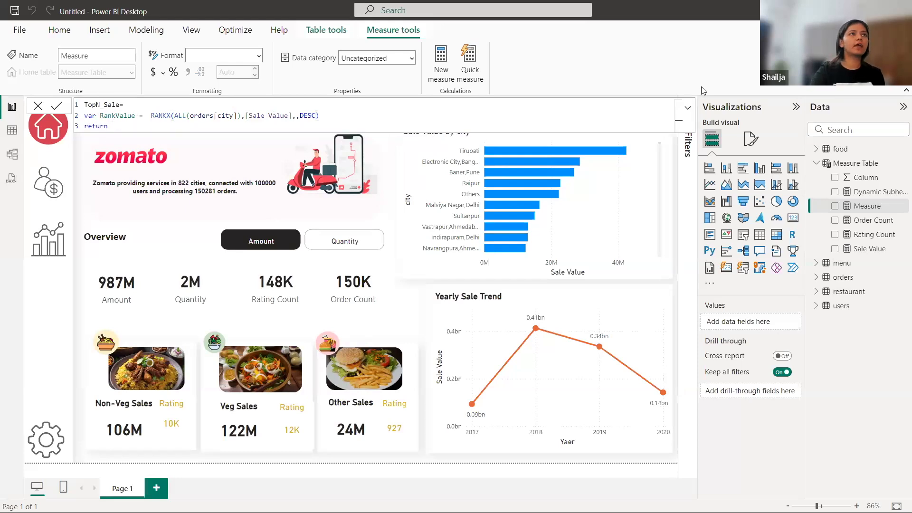
{"action": "type", "text": "if"}
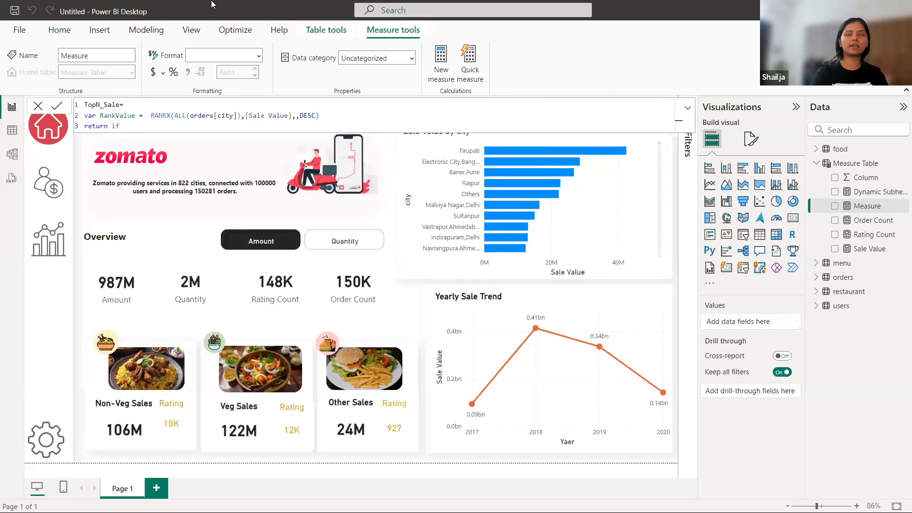
{"action": "double_click", "coordinate": [126, 113]}
{"action": "left_click", "coordinate": [127, 114]}
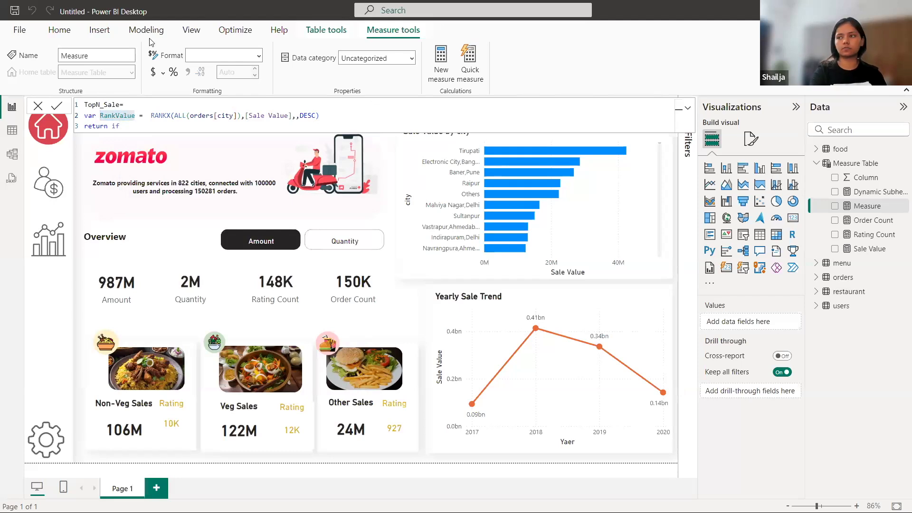
{"action": "double_click", "coordinate": [115, 126]}
{"action": "type", "text": "If(Rankvalue<=SelectedRank,[Sale_Value],blank())"}
Step: Change the If condition in the return line to Rankvalue=5 and remove the extra closing parenthesis
{"action": "double_click", "coordinate": [204, 125]}
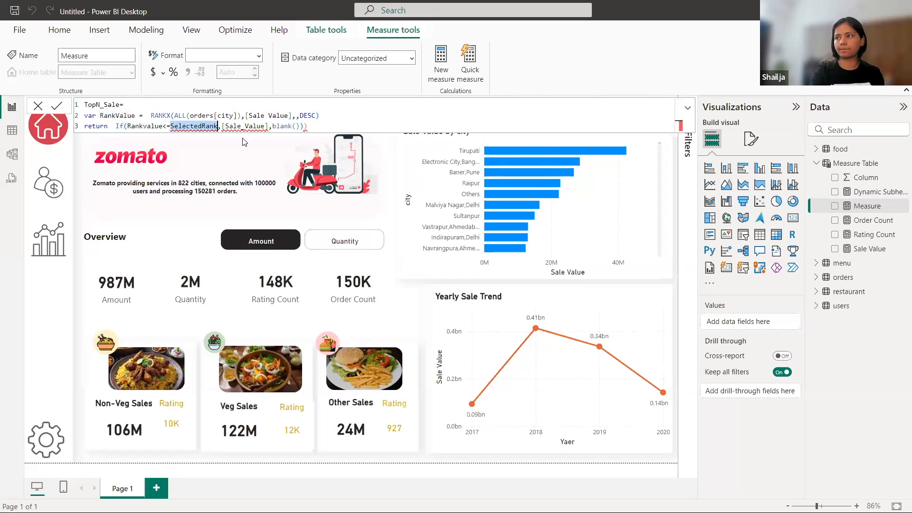
{"action": "key", "text": "BackSpace"}
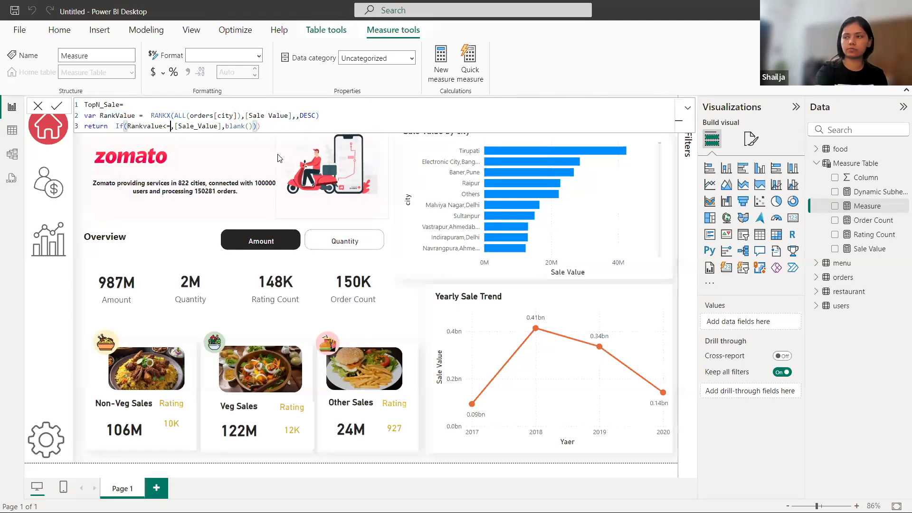
{"action": "key", "text": "BackSpace"}
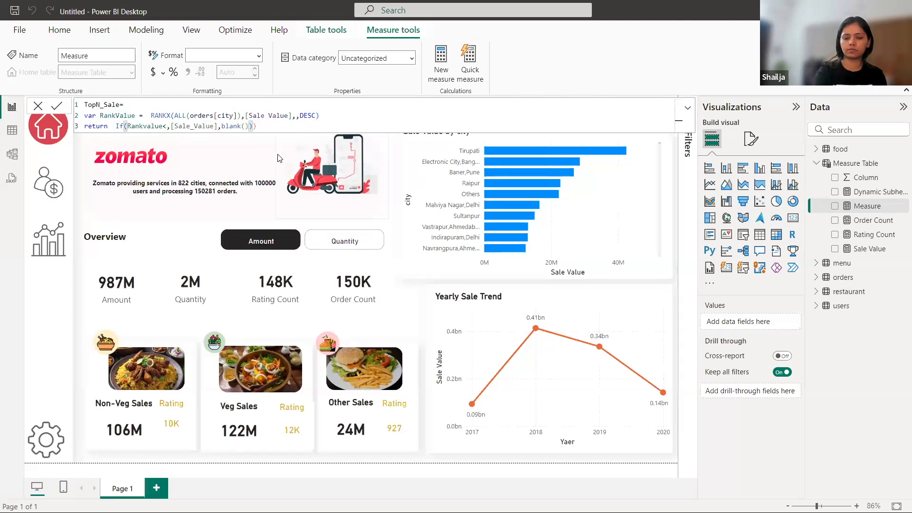
{"action": "type", "text": "5"}
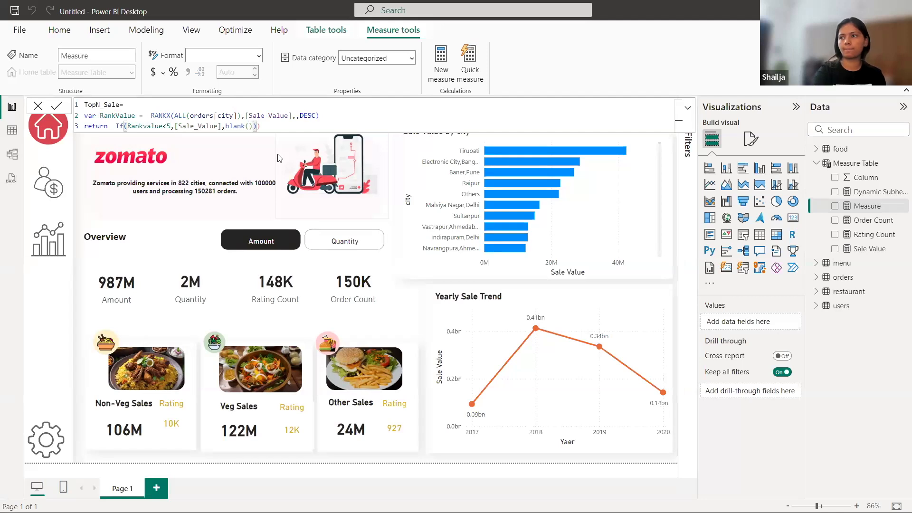
{"action": "type", "text": ")"}
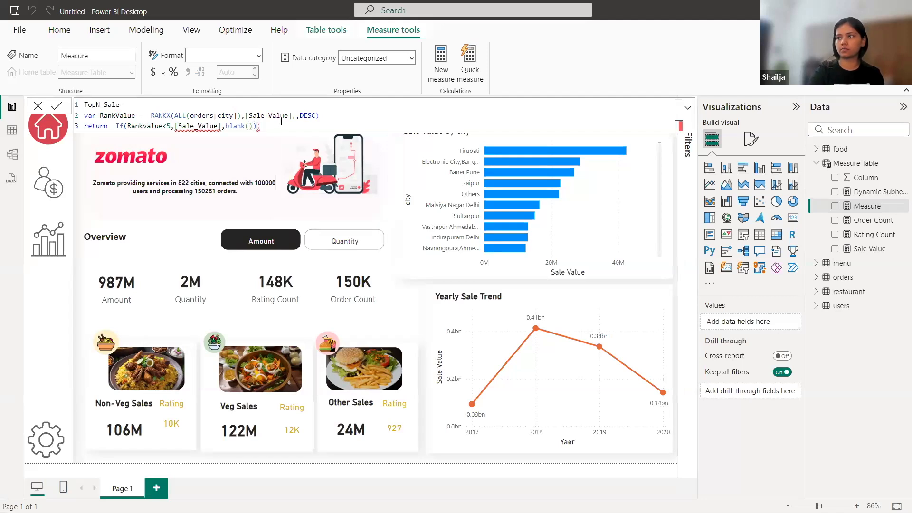
{"action": "key", "text": "BackSpace"}
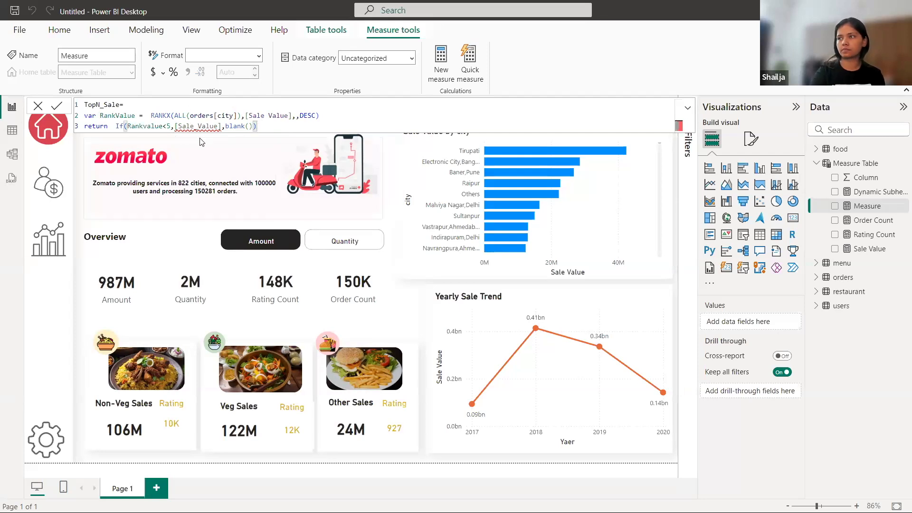
{"action": "left_click_drag", "start_coordinate": [258, 126], "coordinate": [77, 107]}
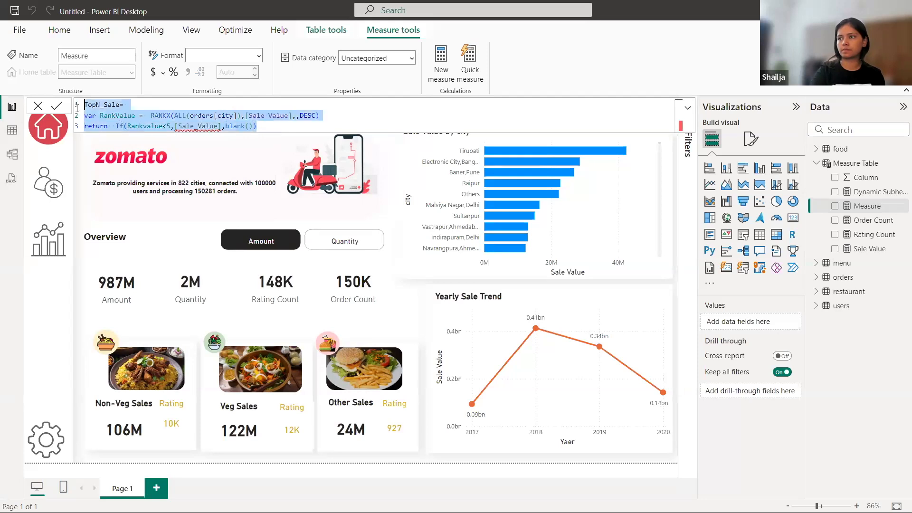
{"action": "left_click", "coordinate": [141, 114]}
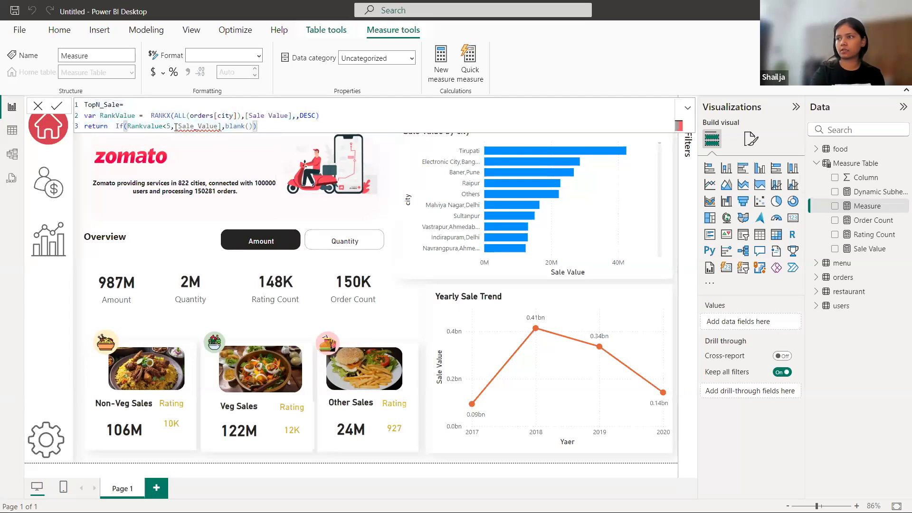
{"action": "key", "text": "BackSpace"}
{"action": "type", "text": "="}
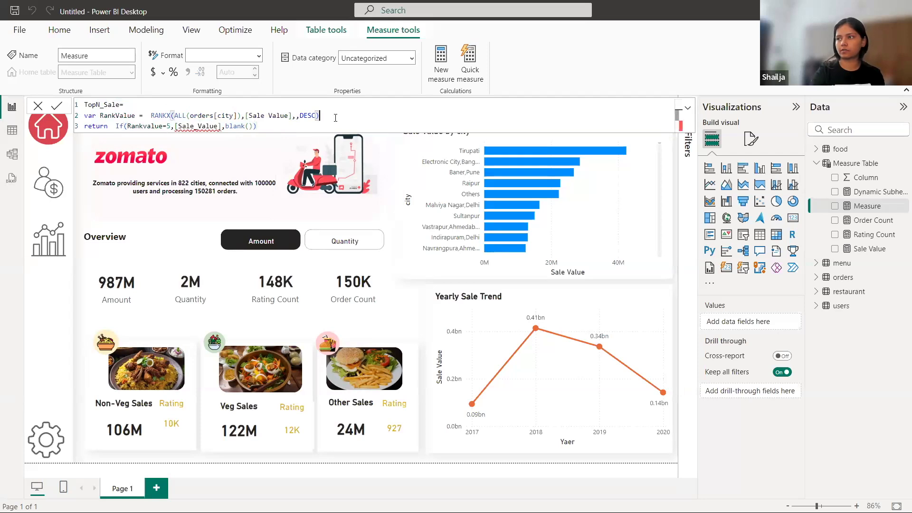
Step: Correct the return line's [Sale_Value] reference to the existing [Sale Value] measure and commit the TopN_Sale measure
{"action": "left_click", "coordinate": [197, 129]}
{"action": "key", "text": "BackSpace"}
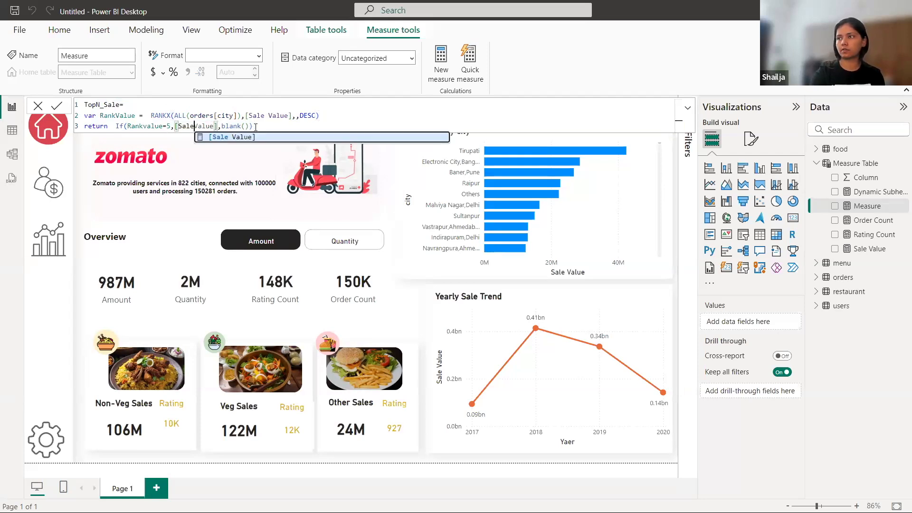
{"action": "left_click", "coordinate": [233, 137]}
{"action": "key", "text": "Delete"}
{"action": "key", "text": "Delete"}
{"action": "key", "text": "Delete"}
{"action": "key", "text": "Delete"}
{"action": "key", "text": "Delete"}
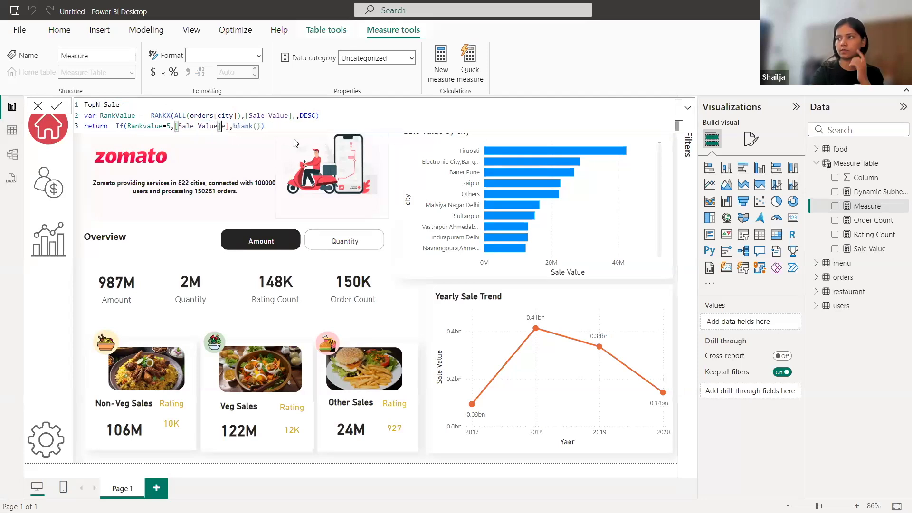
{"action": "left_click", "coordinate": [365, 116]}
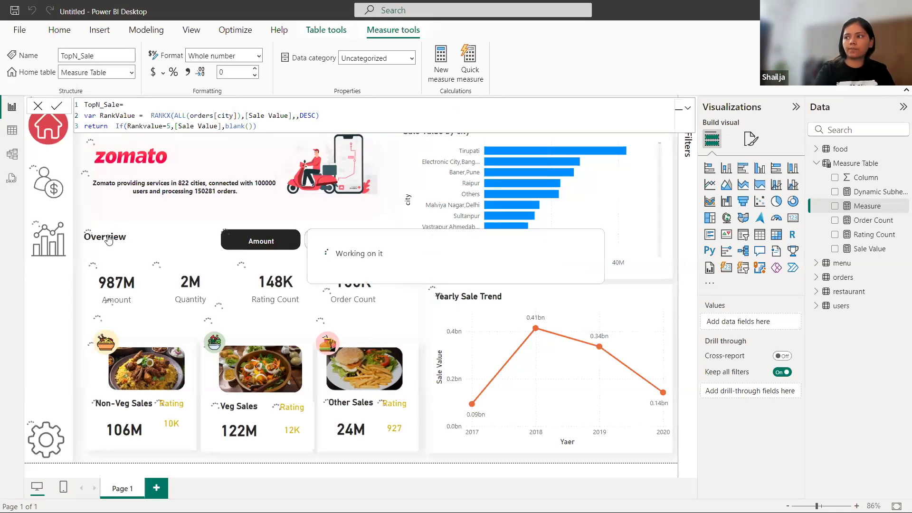
Step: Replace Sale Value with TopN_Sale on the X-axis of the city bar chart
{"action": "left_click", "coordinate": [61, 322]}
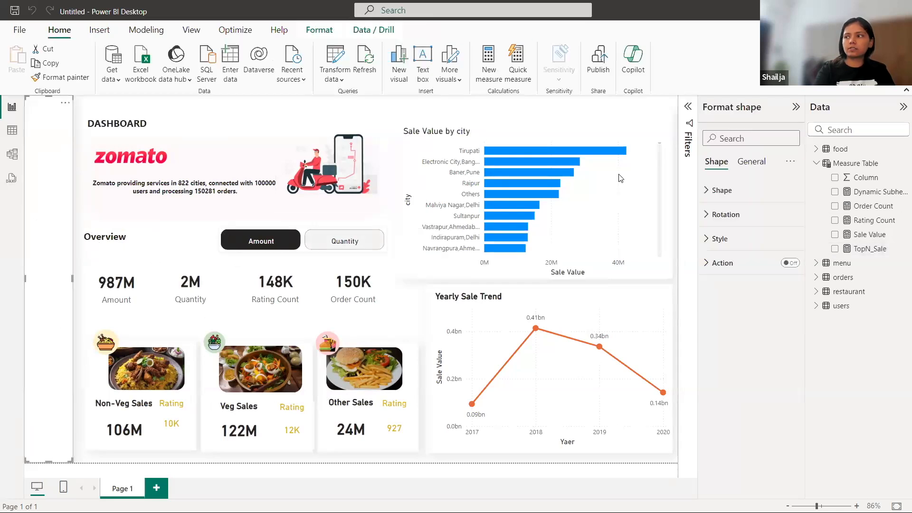
{"action": "left_click", "coordinate": [635, 220]}
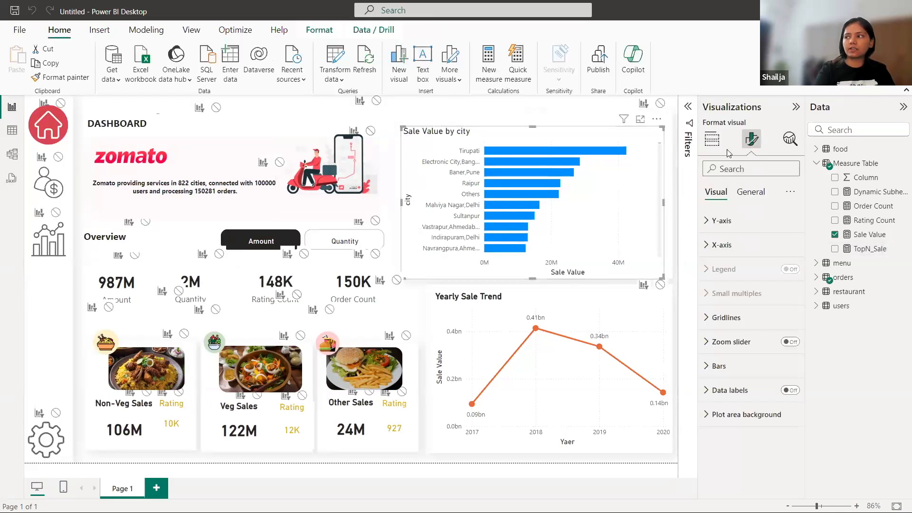
{"action": "left_click", "coordinate": [711, 150]}
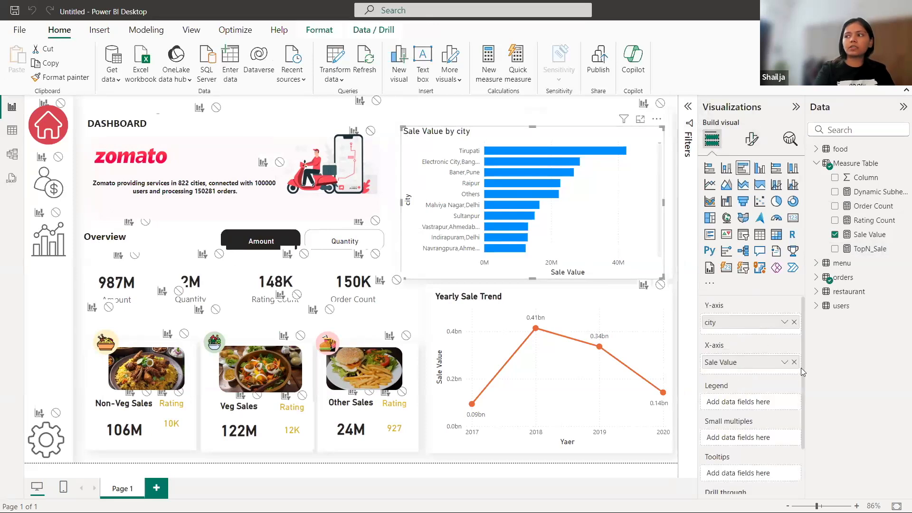
{"action": "left_click", "coordinate": [794, 362]}
{"action": "left_click_drag", "start_coordinate": [869, 249], "coordinate": [761, 363]}
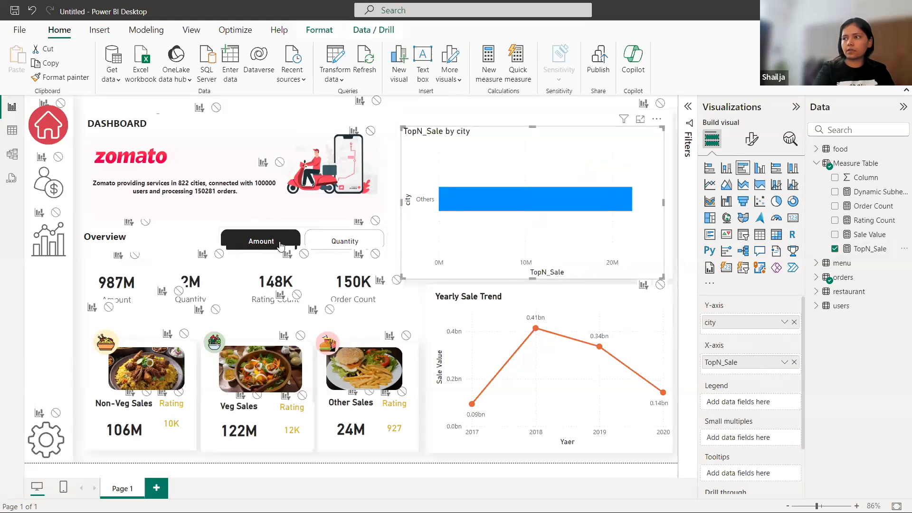
Step: Examine the TopN_Sale filter options of the city bar chart
{"action": "left_click", "coordinate": [687, 112]}
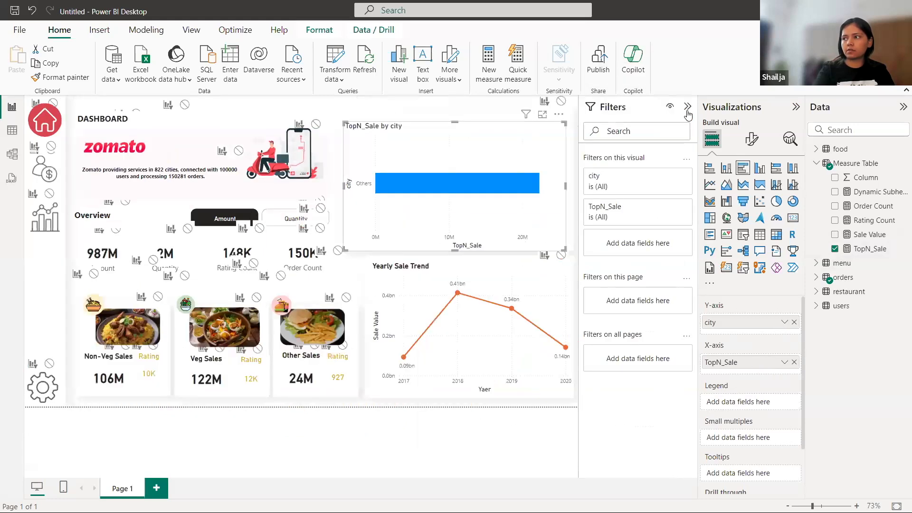
{"action": "left_click", "coordinate": [669, 208]}
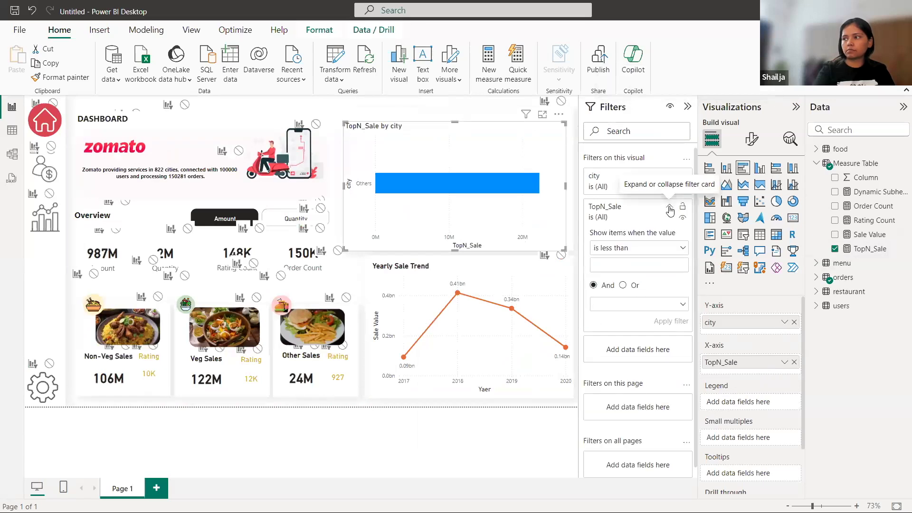
{"action": "left_click", "coordinate": [669, 209]}
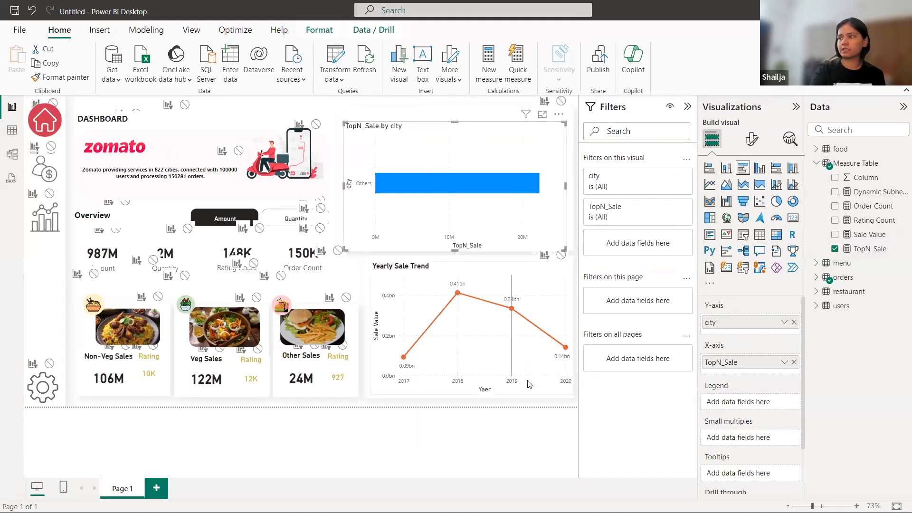
Step: Edit the TopN_Sale measure so its If condition reads Rankvalue<=5, and commit it
{"action": "left_click", "coordinate": [465, 407]}
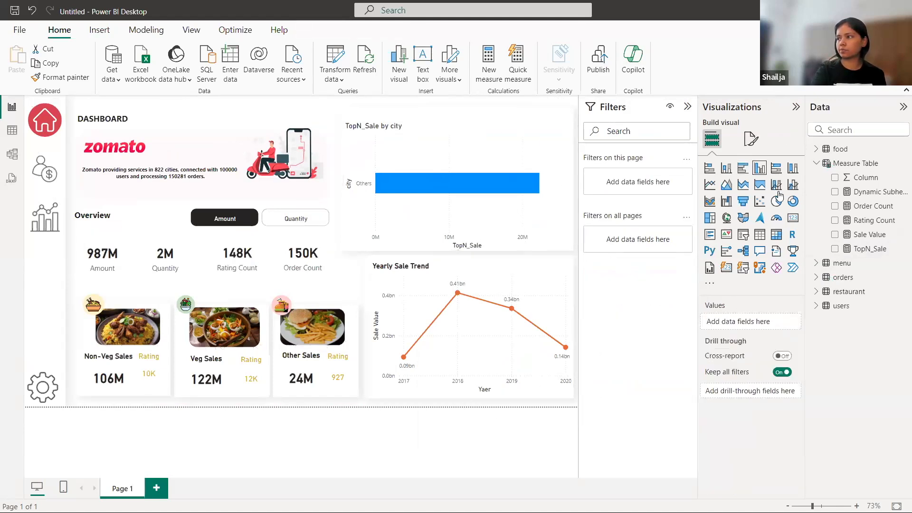
{"action": "left_click", "coordinate": [868, 248]}
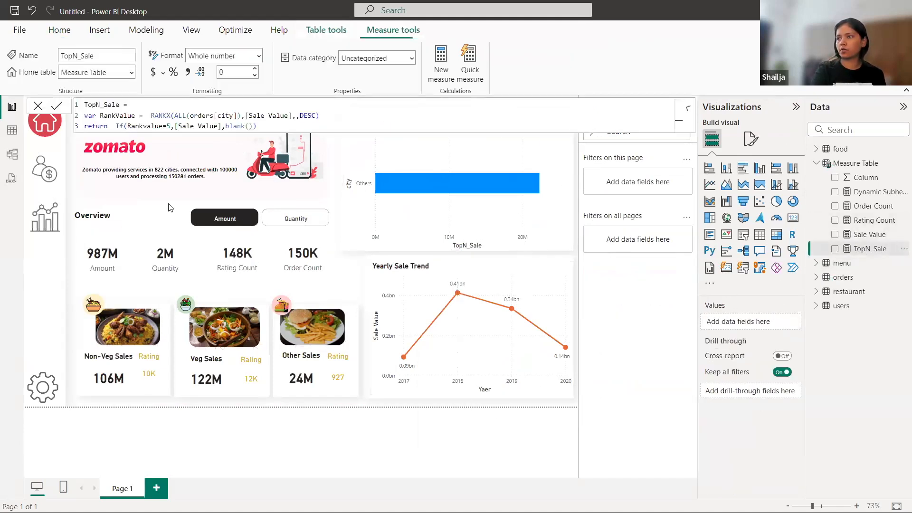
{"action": "left_click", "coordinate": [171, 127]}
{"action": "type", "text": ","}
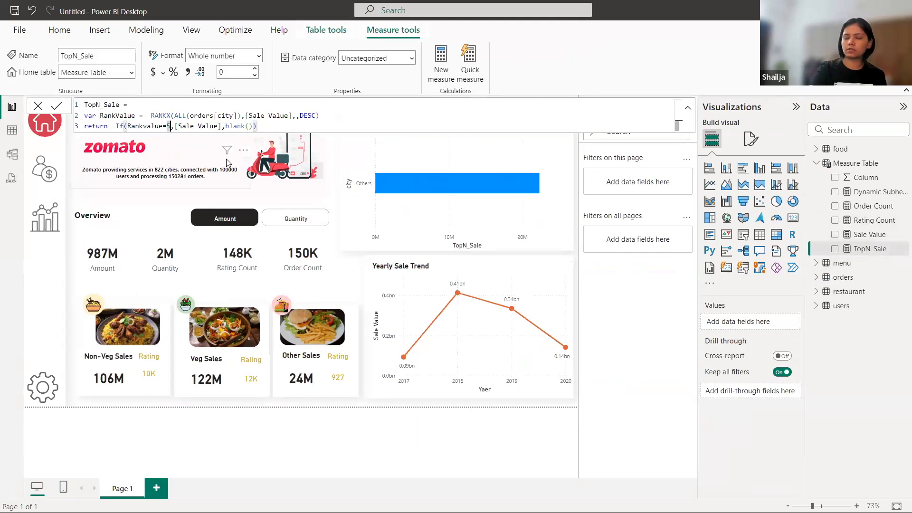
{"action": "key", "text": "BackSpace"}
{"action": "key", "text": "BackSpace"}
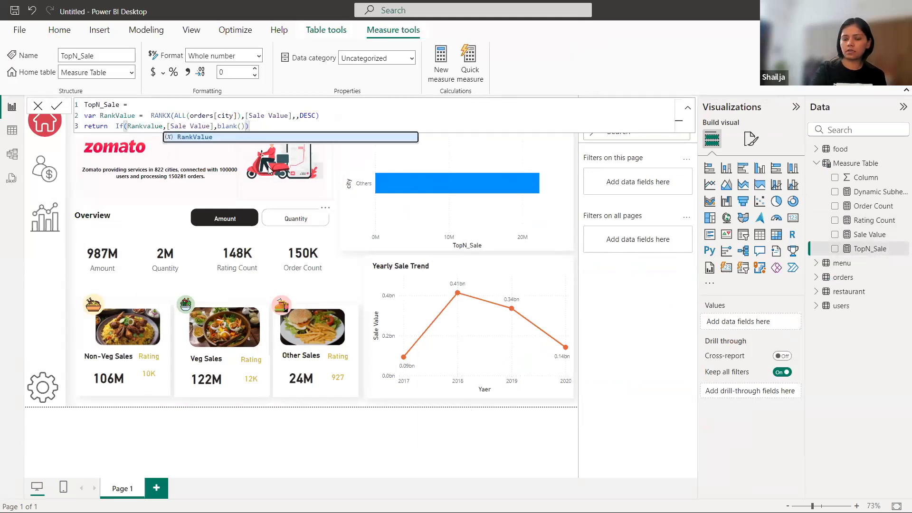
{"action": "type", "text": "<=5"}
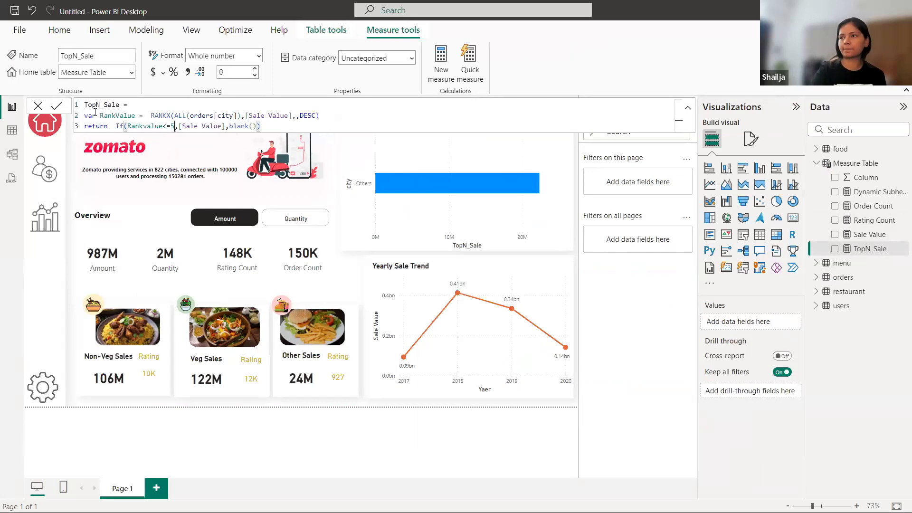
{"action": "left_click", "coordinate": [57, 105]}
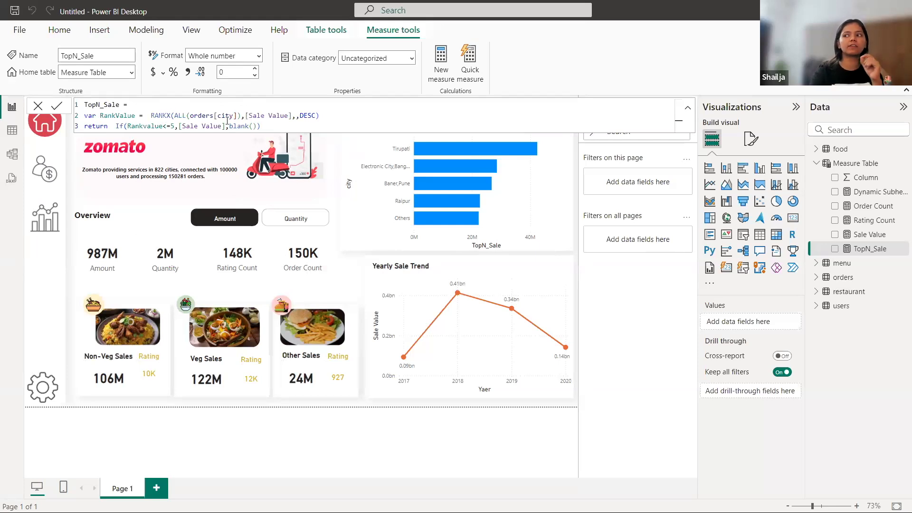
Step: Raise the rank limit in the TopN_Sale measure to Rankvalue<=10, commit it and collapse the formula editor
{"action": "left_click", "coordinate": [354, 266]}
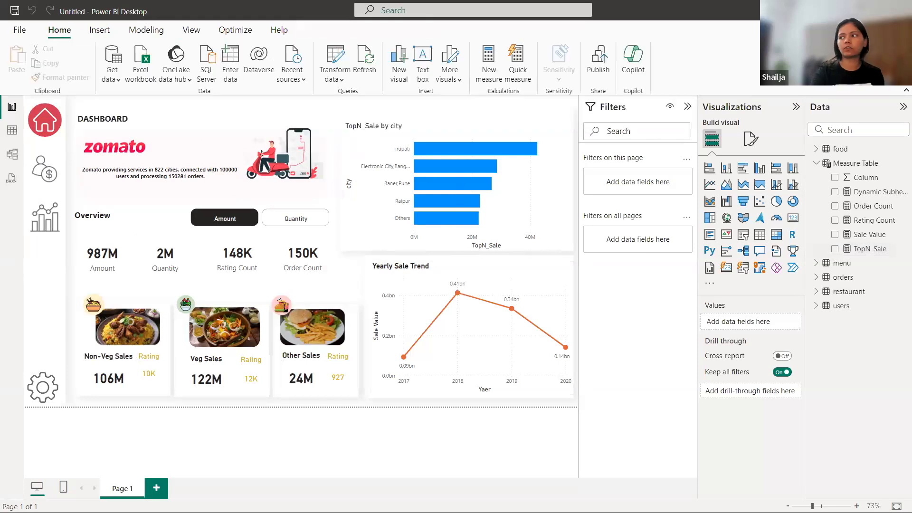
{"action": "left_click", "coordinate": [869, 248]}
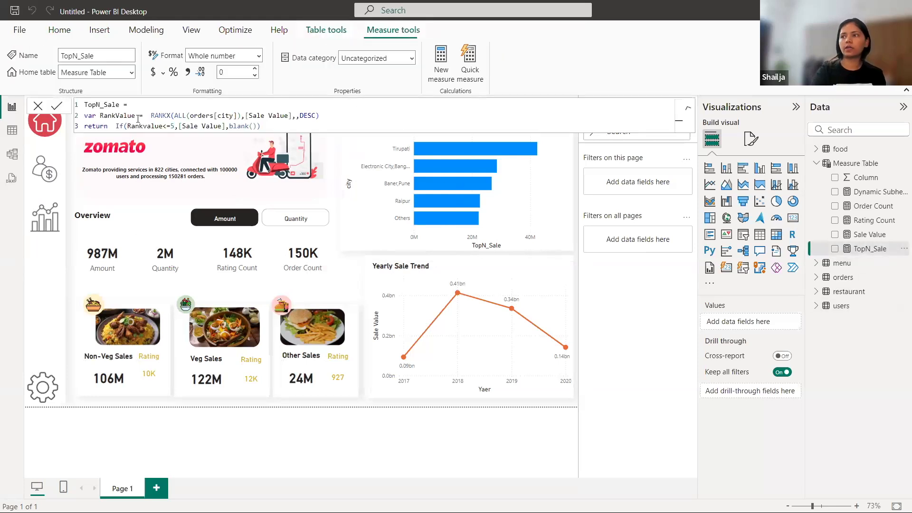
{"action": "left_click", "coordinate": [174, 126]}
{"action": "key", "text": "BackSpace"}
{"action": "type", "text": "1"}
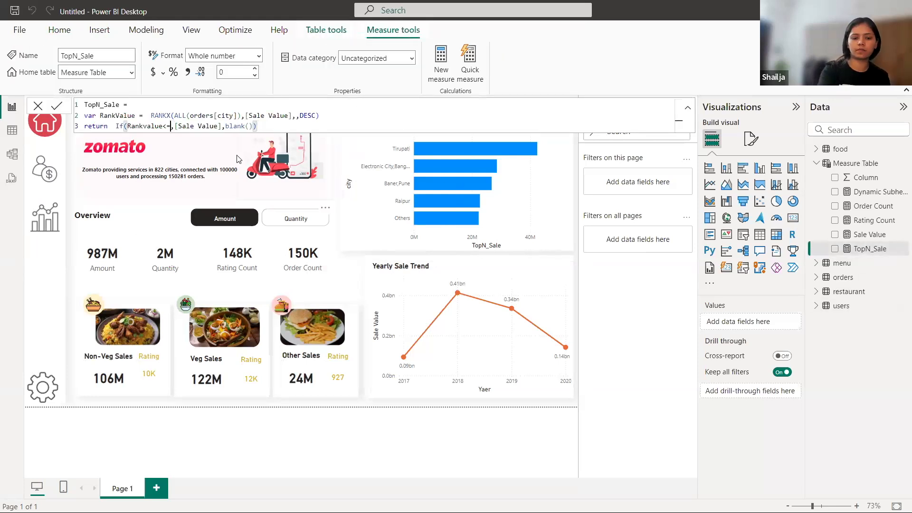
{"action": "type", "text": "0"}
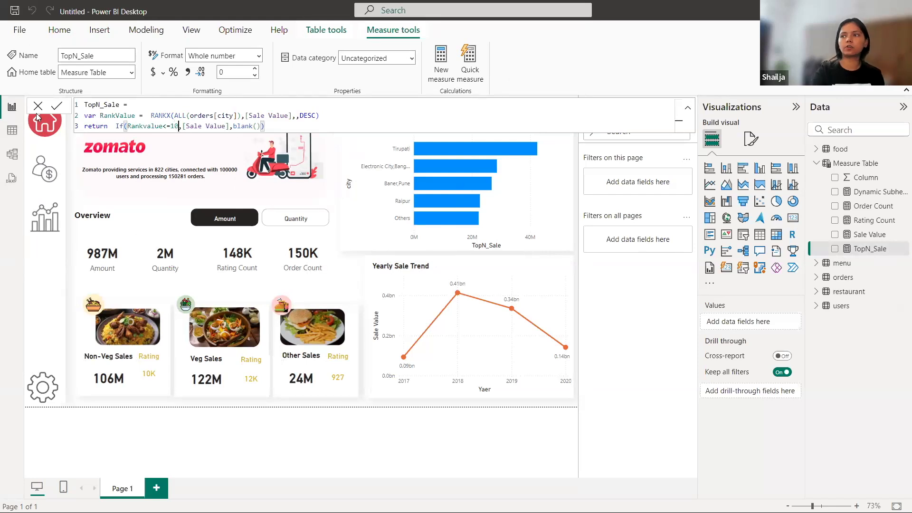
{"action": "left_click", "coordinate": [56, 107]}
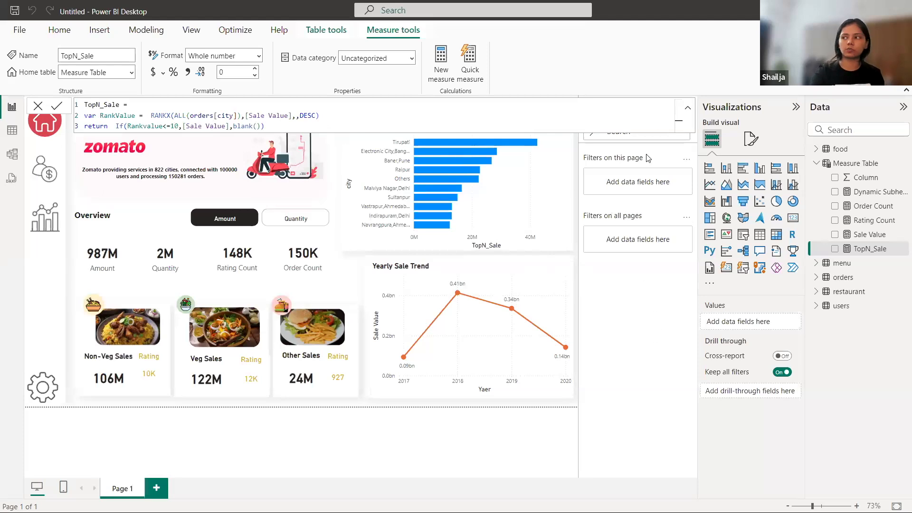
{"action": "left_click", "coordinate": [687, 107]}
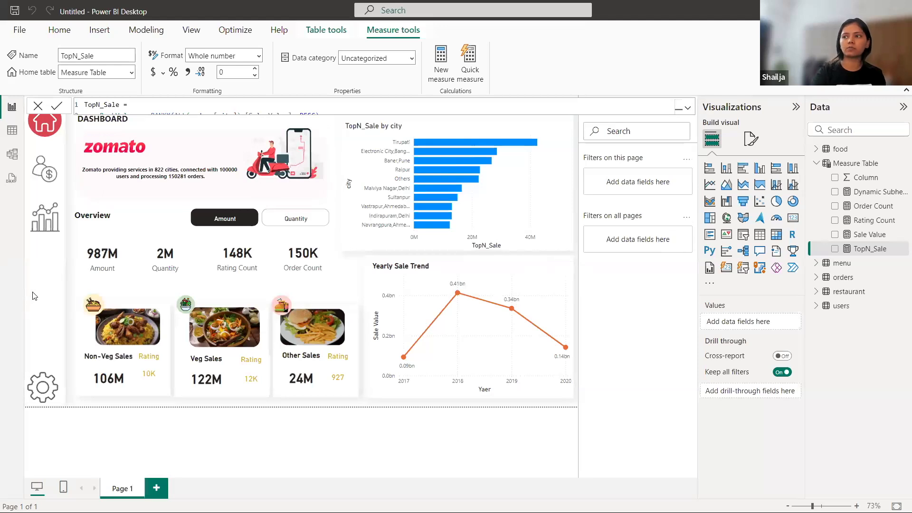
Step: Collapse the Filters and Format shape panes to enlarge the report canvas, leaving nothing on the page selected
{"action": "left_click", "coordinate": [62, 291]}
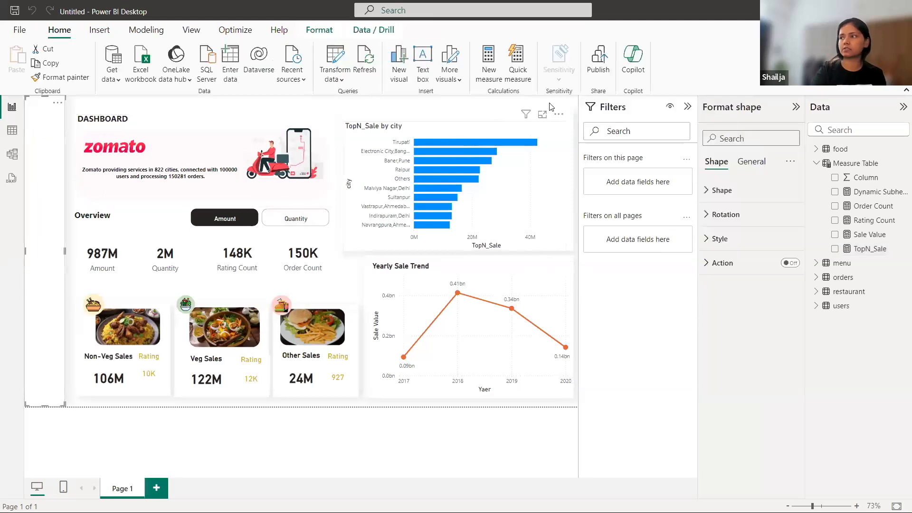
{"action": "left_click", "coordinate": [687, 107]}
{"action": "left_click", "coordinate": [795, 107]}
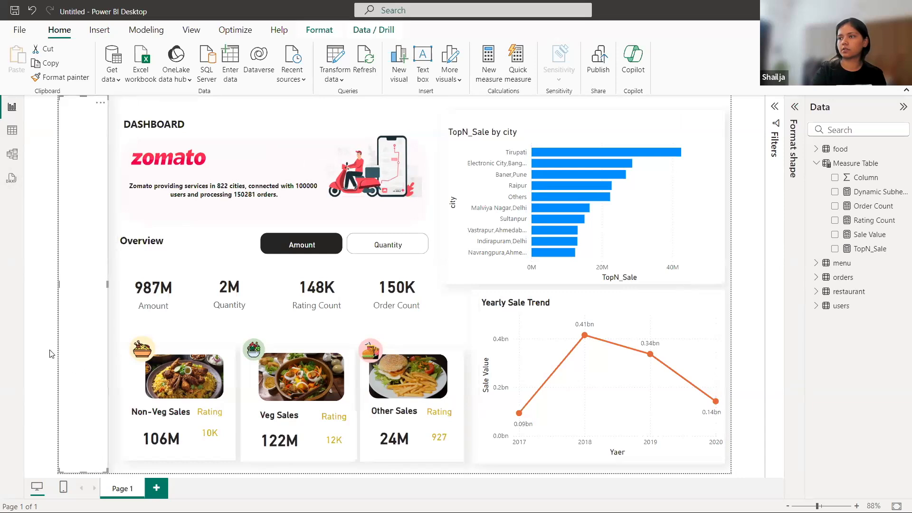
{"action": "left_click", "coordinate": [118, 274]}
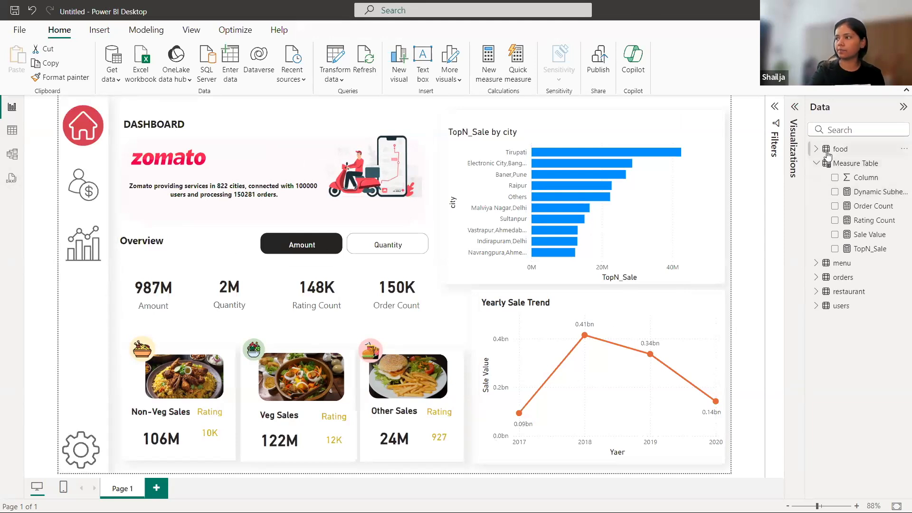
Step: Create the calculated table RankTable with DATATABLE columns Sort (0 to 5), Type (All, Top 5, 10, 20, 50, 100) and No (0, 5, 10, 20, 50, 100)
{"action": "left_click", "coordinate": [12, 129]}
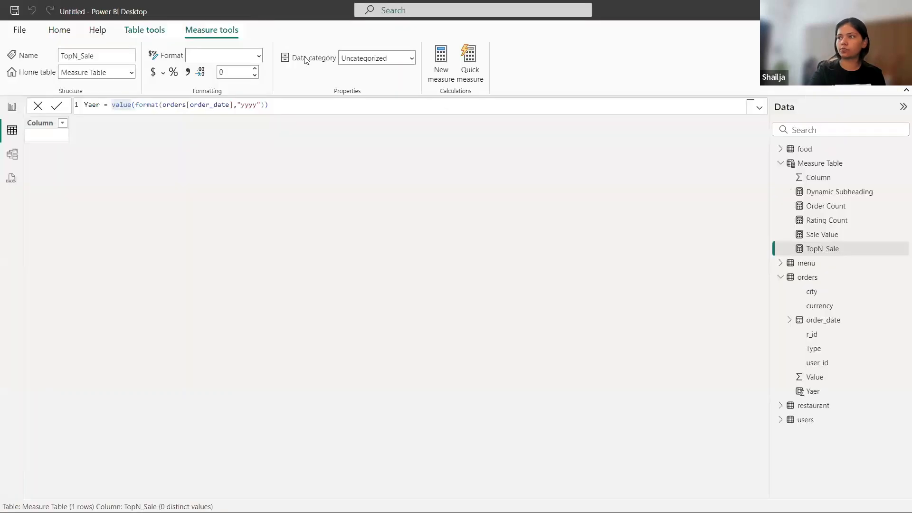
{"action": "left_click", "coordinate": [144, 32]}
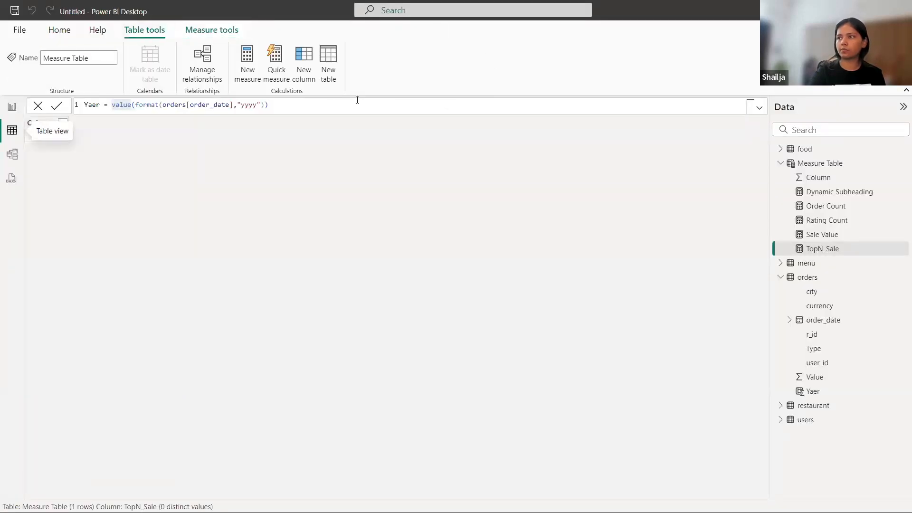
{"action": "left_click", "coordinate": [327, 70]}
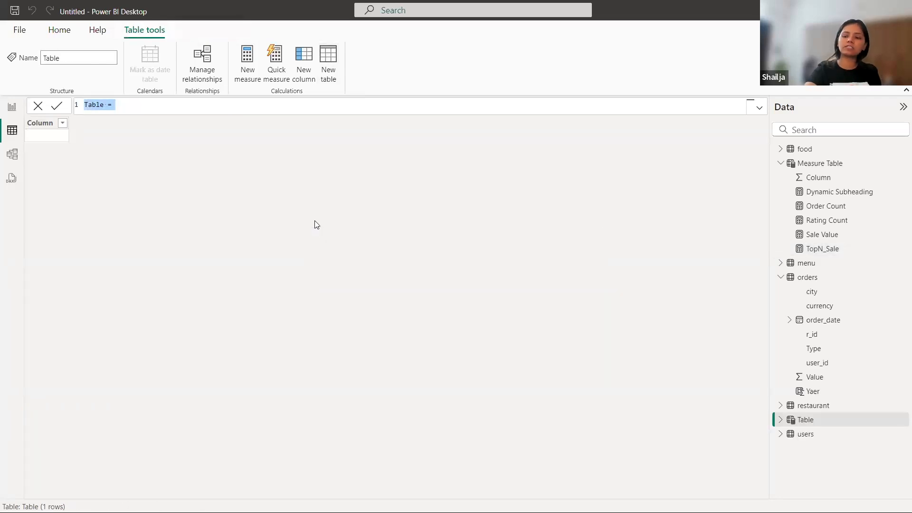
{"action": "key", "text": "BackSpace"}
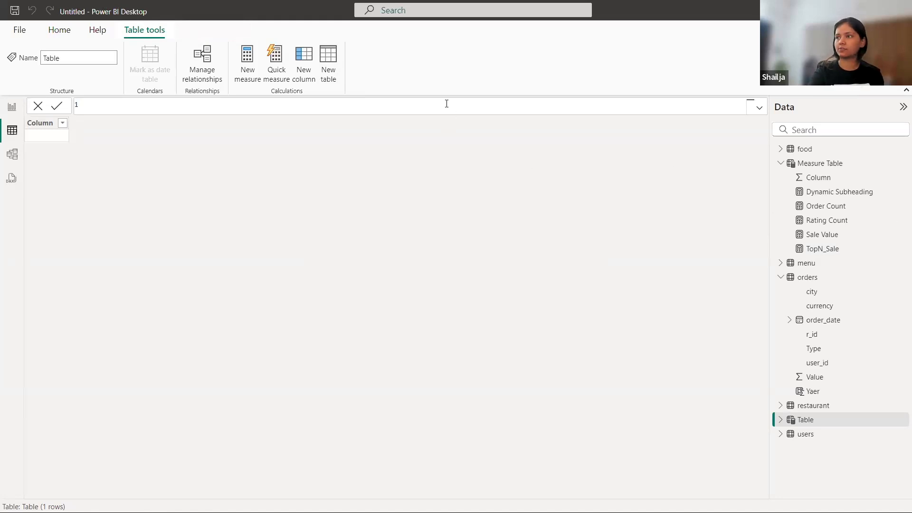
{"action": "type", "text": "RankTable = DATATABLE(\"Sort\",INTEGER,\"Type\", STRING,\"No\",INTEGER ,{{0,\"All\",0}, {1,\"Top 5\",5}, {2,\"Top 10\",10}, {3,\"Top 20\",20}, {4,\"Top 50\",50}, {5,\"Top 100\",100} } )"}
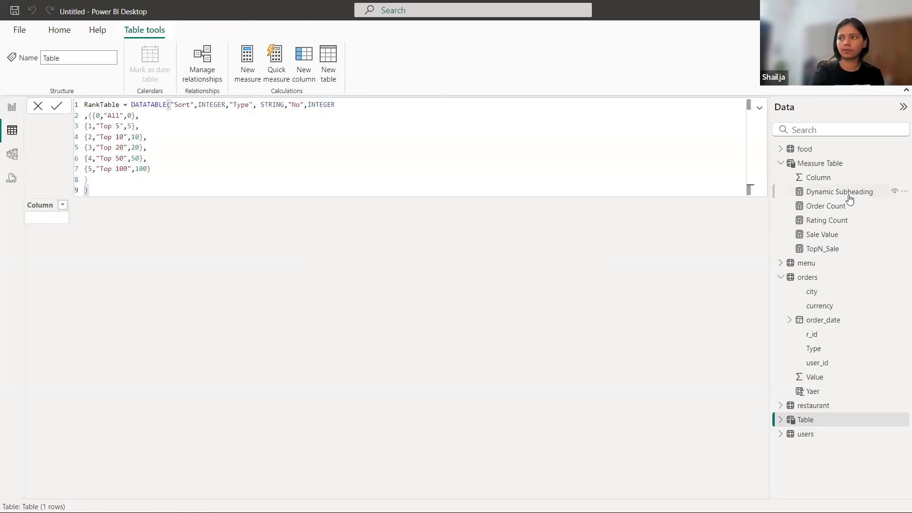
{"action": "left_click", "coordinate": [56, 105]}
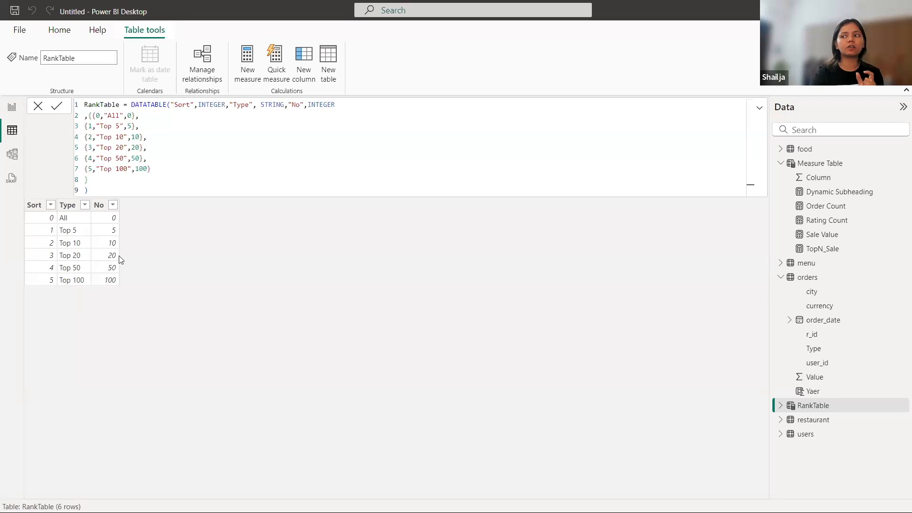
Step: Compare the No column of RankTable with the fixed rank limit in the TopN_Sale measure
{"action": "left_click", "coordinate": [111, 223]}
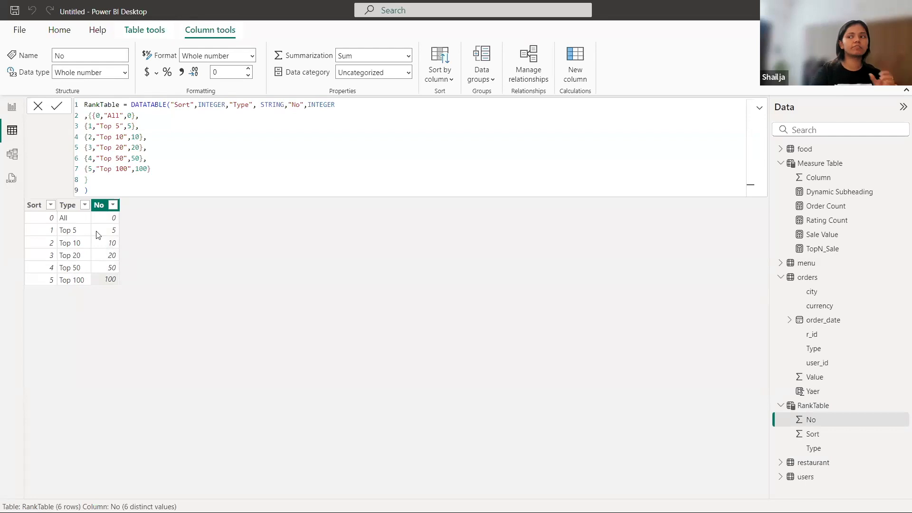
{"action": "left_click", "coordinate": [827, 248]}
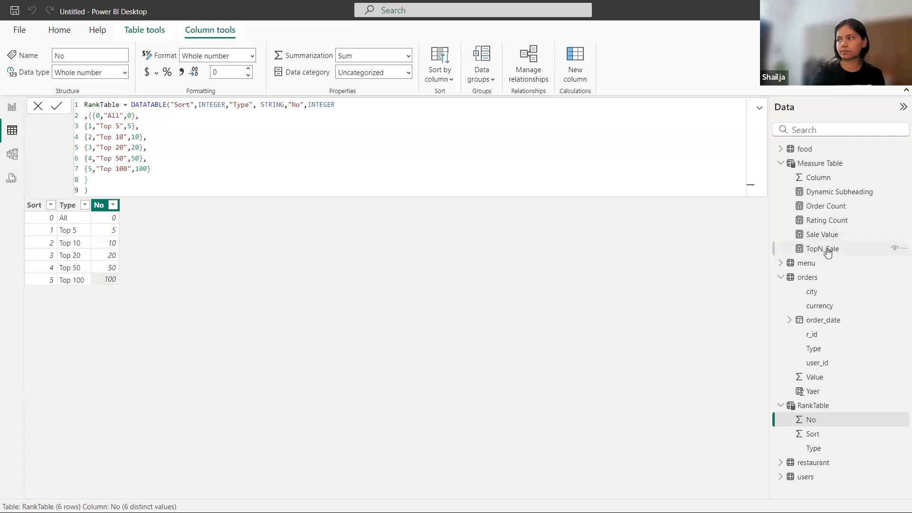
{"action": "double_click", "coordinate": [175, 126]}
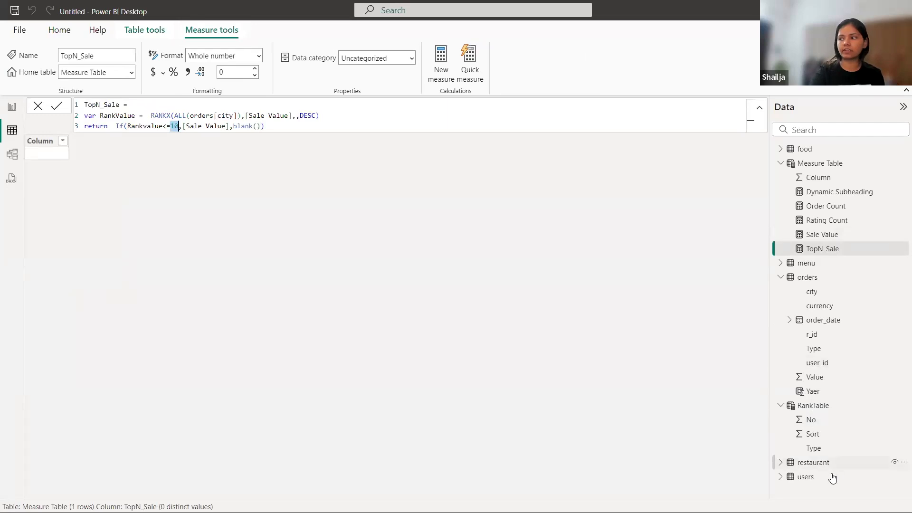
{"action": "left_click", "coordinate": [823, 412]}
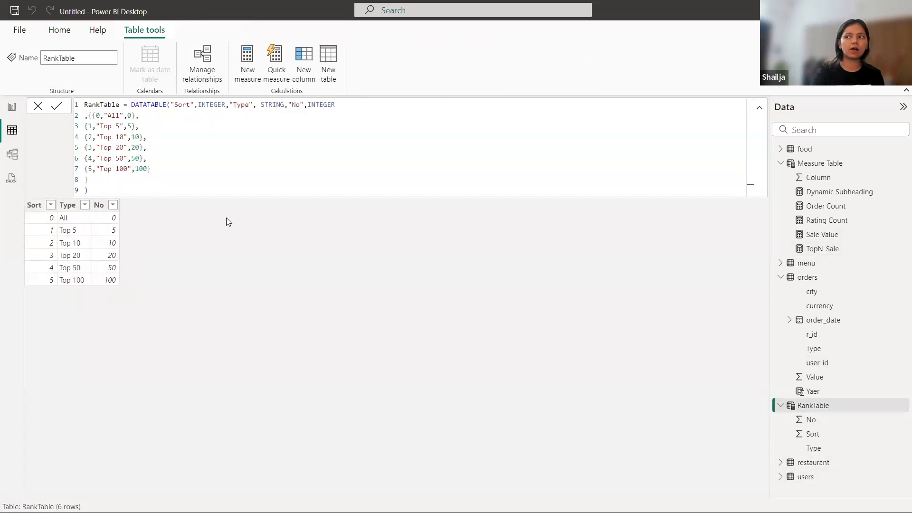
Step: Add a new-style slicer to the report page using the No field of RankTable, and select 5 in it
{"action": "left_click", "coordinate": [12, 110]}
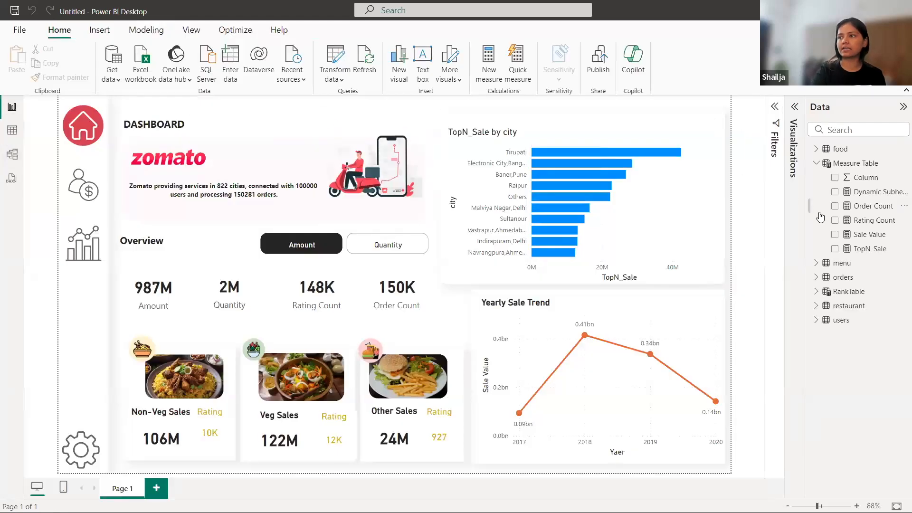
{"action": "left_click", "coordinate": [795, 106]}
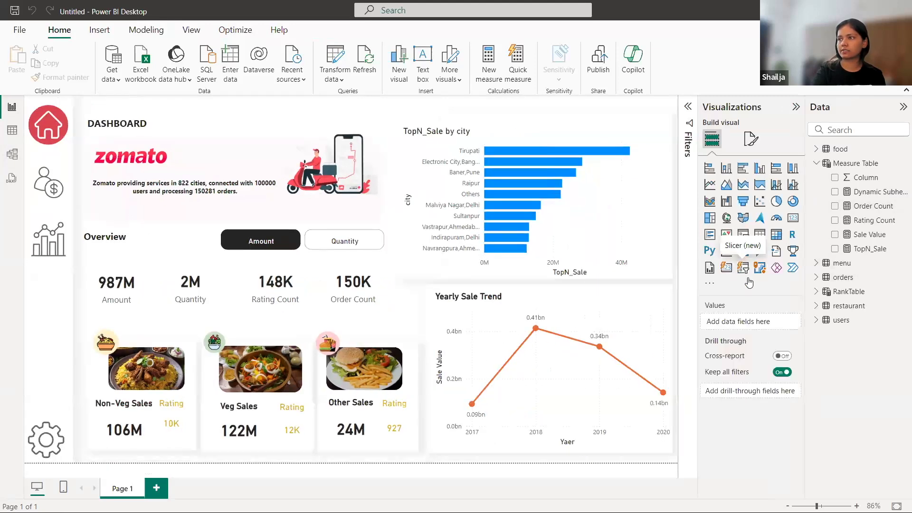
{"action": "left_click", "coordinate": [744, 267]}
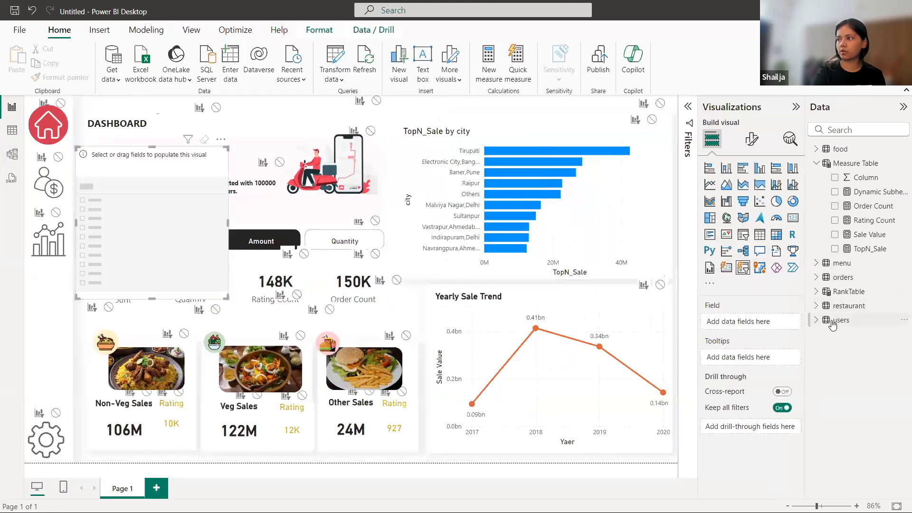
{"action": "left_click", "coordinate": [822, 292]}
{"action": "left_click_drag", "start_coordinate": [857, 306], "coordinate": [753, 322]}
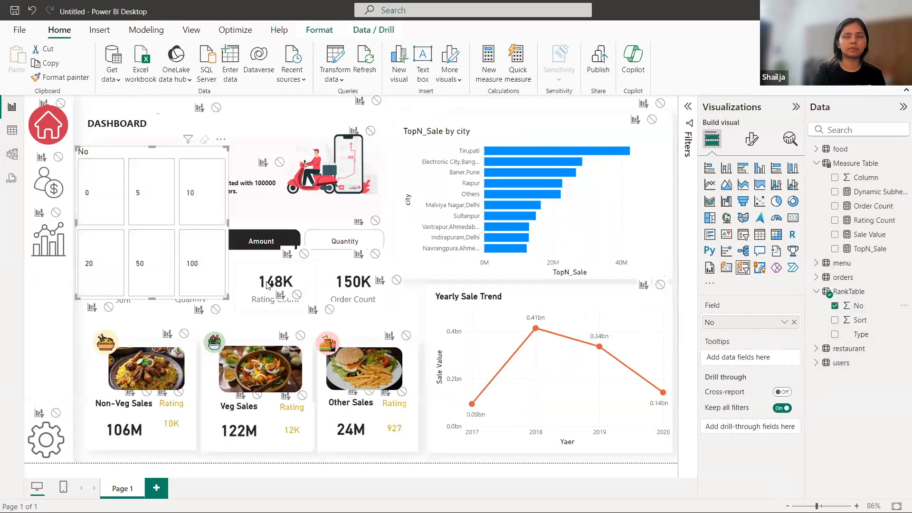
{"action": "left_click", "coordinate": [106, 205]}
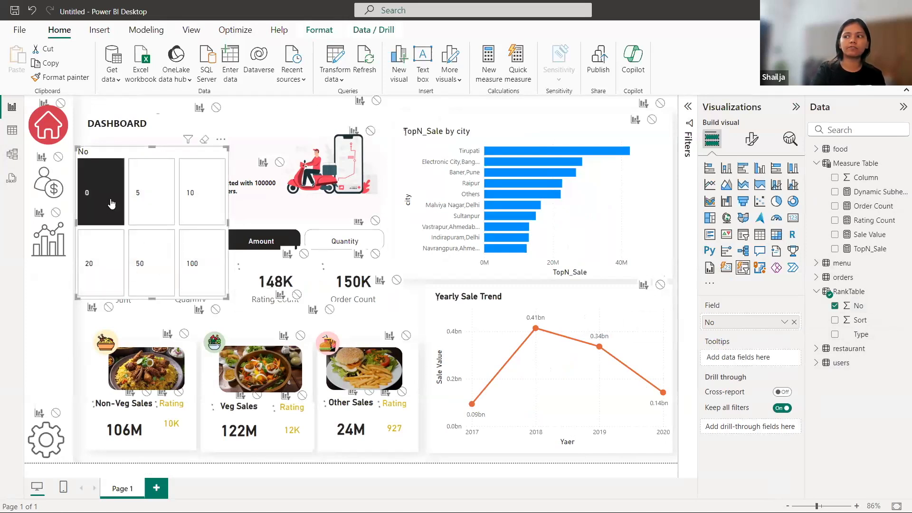
{"action": "left_click", "coordinate": [133, 208]}
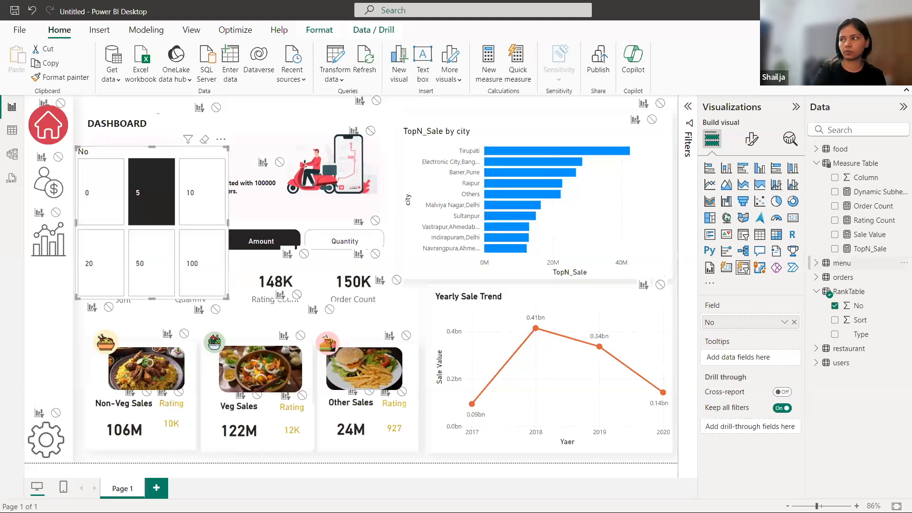
Step: Add the line var SelectedRank = SELECTEDVALUE(RankTable[No]) below the RankValue variable in the TopN_Sale measure, without a leading space
{"action": "left_click", "coordinate": [868, 251]}
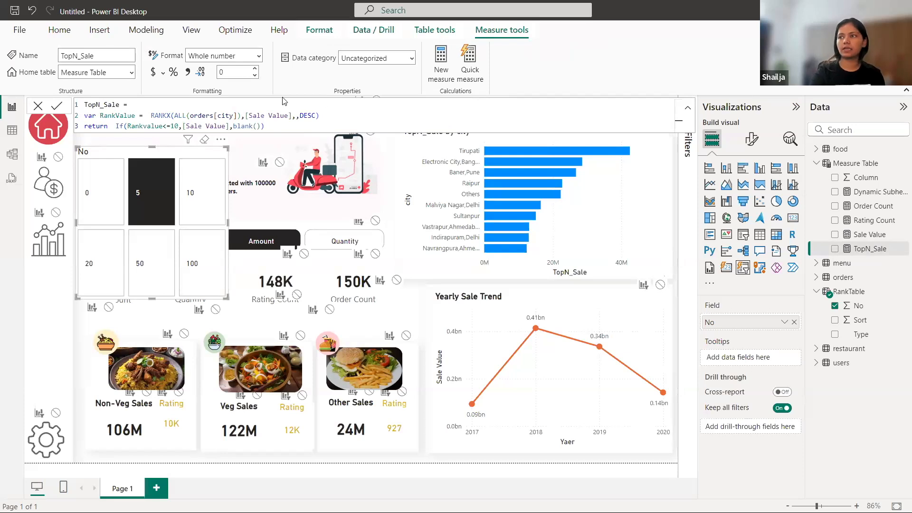
{"action": "left_click", "coordinate": [328, 115]}
{"action": "key", "text": "shift+Return"}
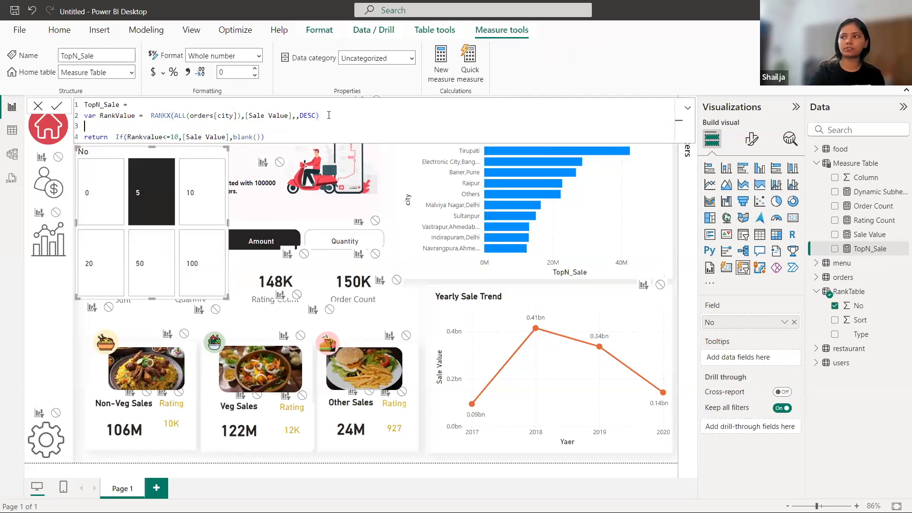
{"action": "type", "text": "var SelectedRank = SELECTEDVALUE(RankTable[No])"}
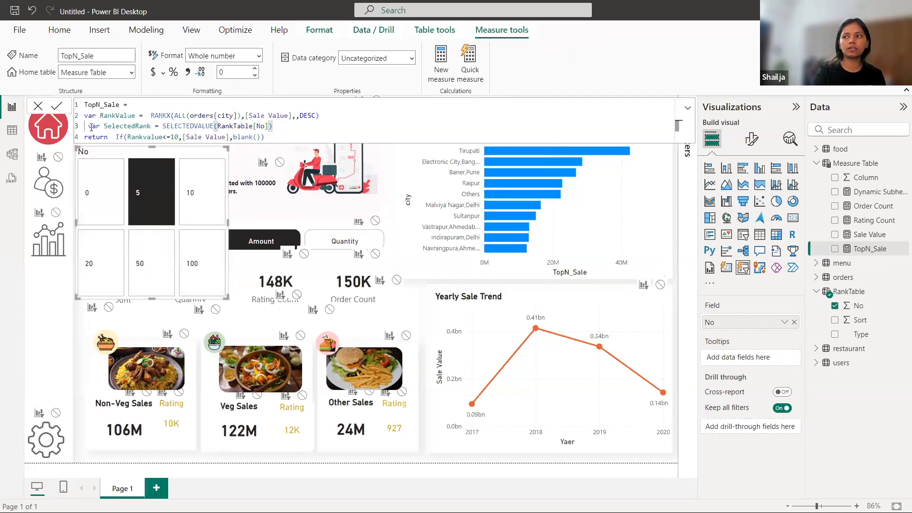
{"action": "left_click_drag", "start_coordinate": [89, 127], "coordinate": [100, 126]}
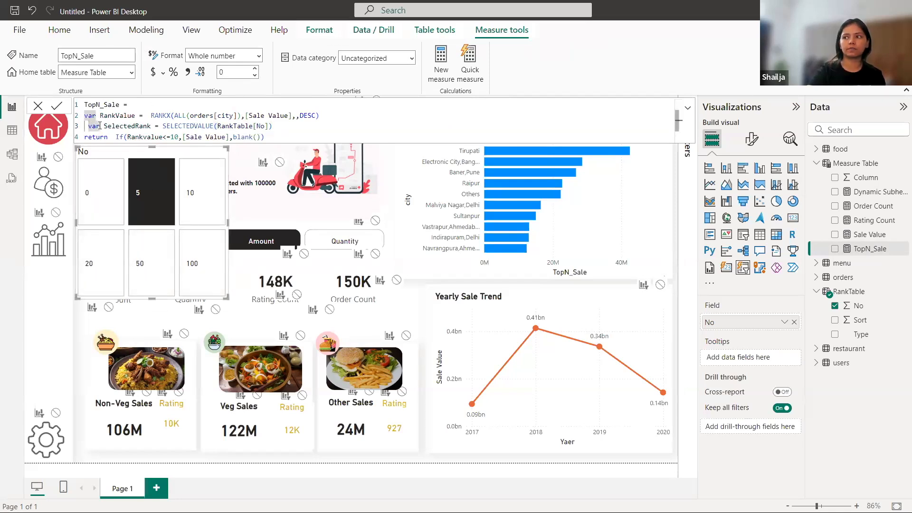
{"action": "key", "text": "BackSpace"}
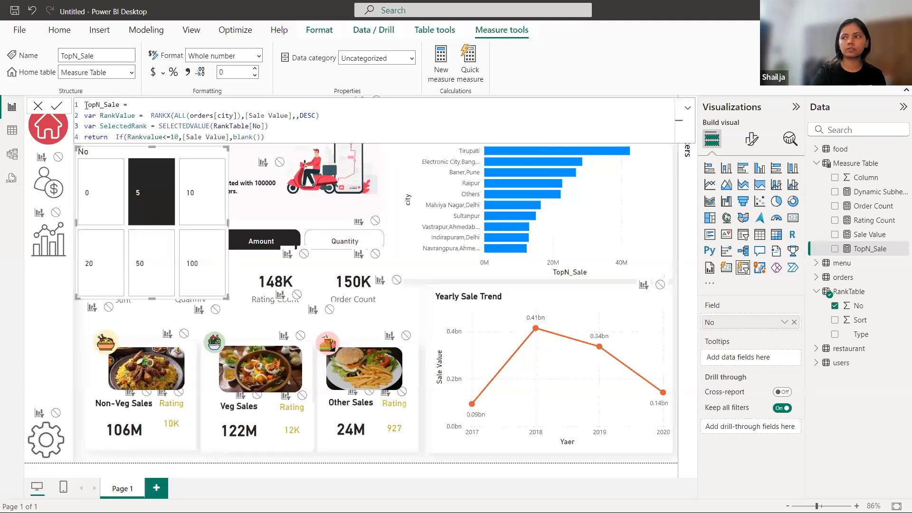
Step: Replace the fixed limit in the TopN_Sale condition so it reads Rankvalue<=SelectedRank, and commit the measure
{"action": "left_click", "coordinate": [179, 137]}
{"action": "key", "text": "BackSpace"}
{"action": "key", "text": "BackSpace"}
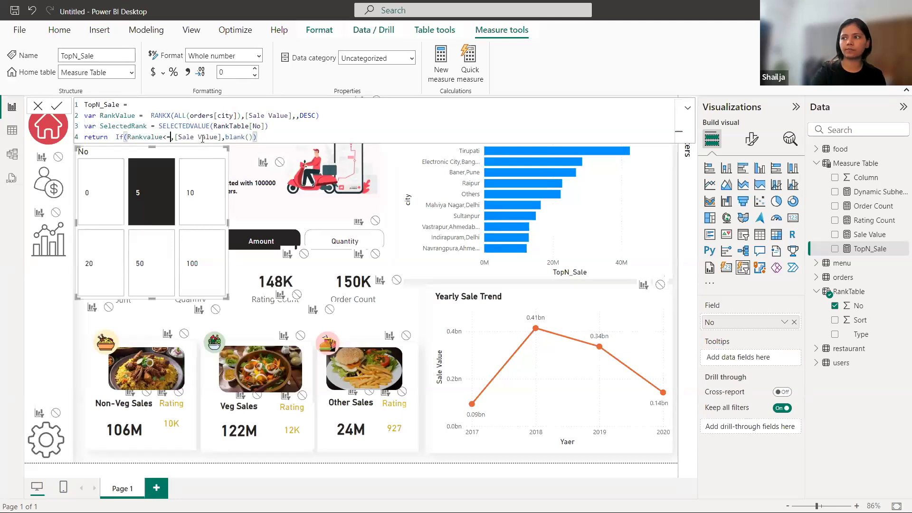
{"action": "double_click", "coordinate": [117, 126]}
{"action": "key", "text": "ctrl+c"}
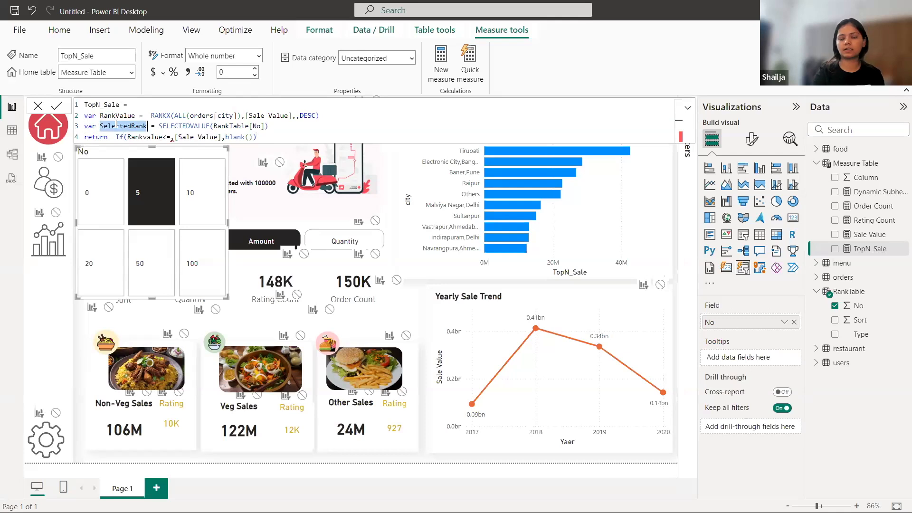
{"action": "left_click", "coordinate": [172, 137]}
{"action": "key", "text": "ctrl+v"}
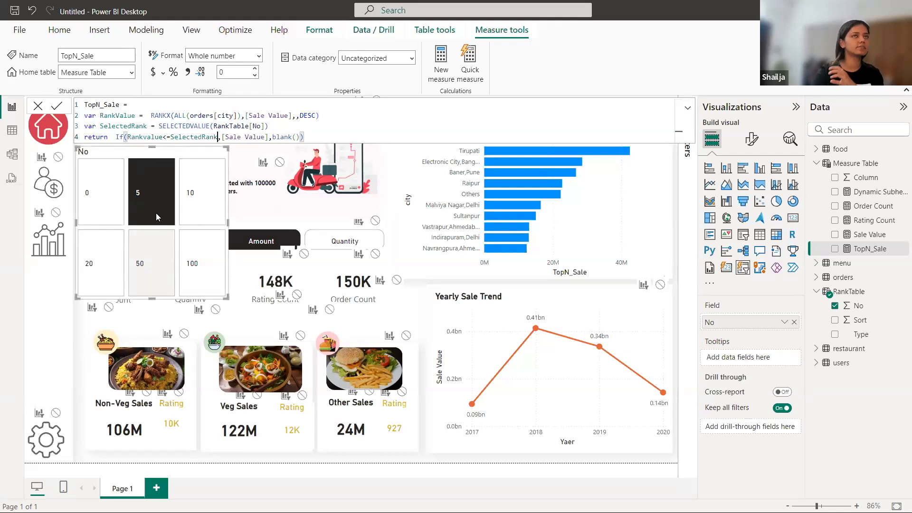
{"action": "left_click", "coordinate": [59, 109]}
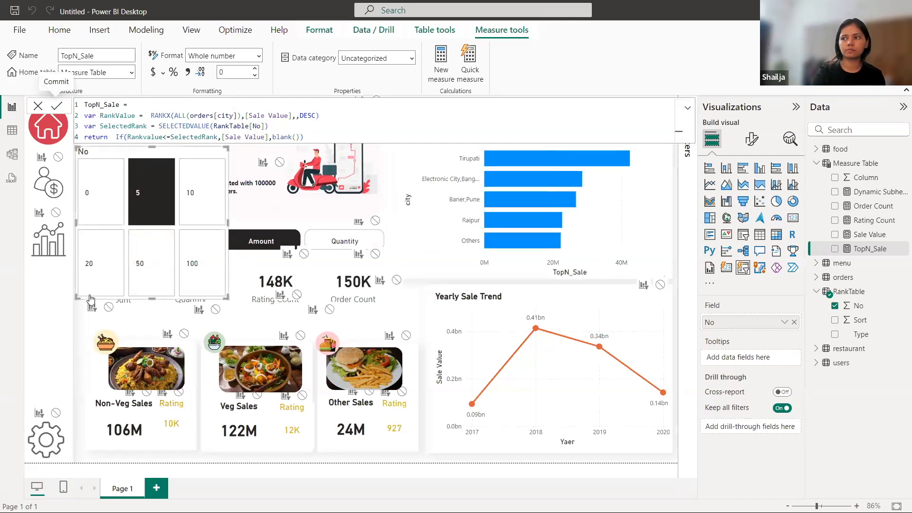
Step: Test the city bar chart with the slicer values 10, 20 and 0
{"action": "left_click", "coordinate": [64, 343]}
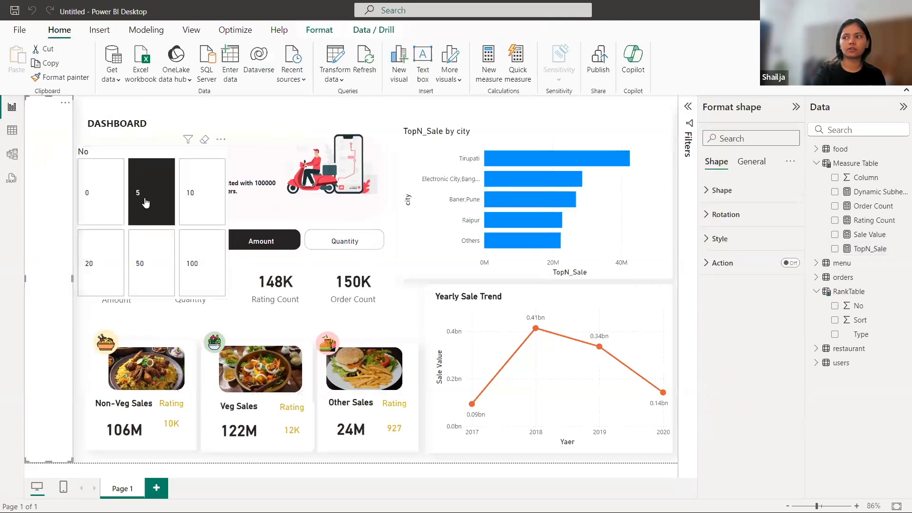
{"action": "left_click", "coordinate": [202, 199]}
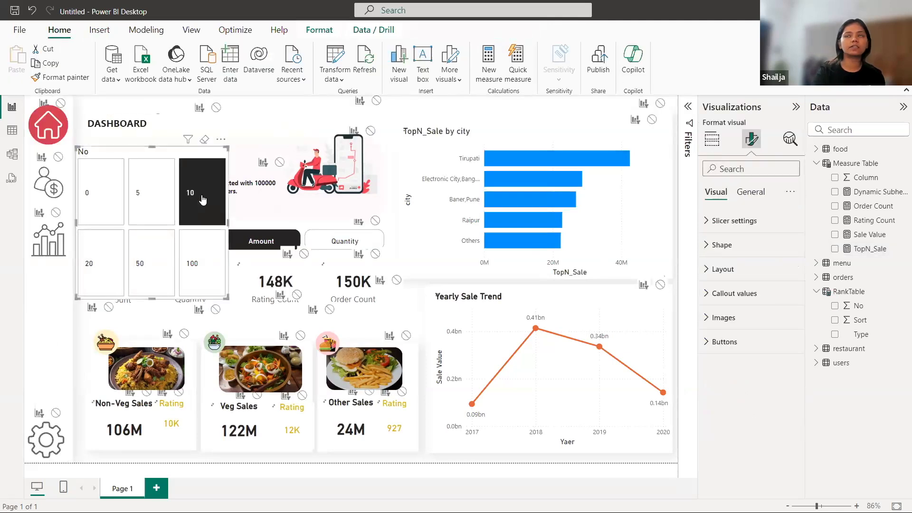
{"action": "left_click", "coordinate": [100, 261]}
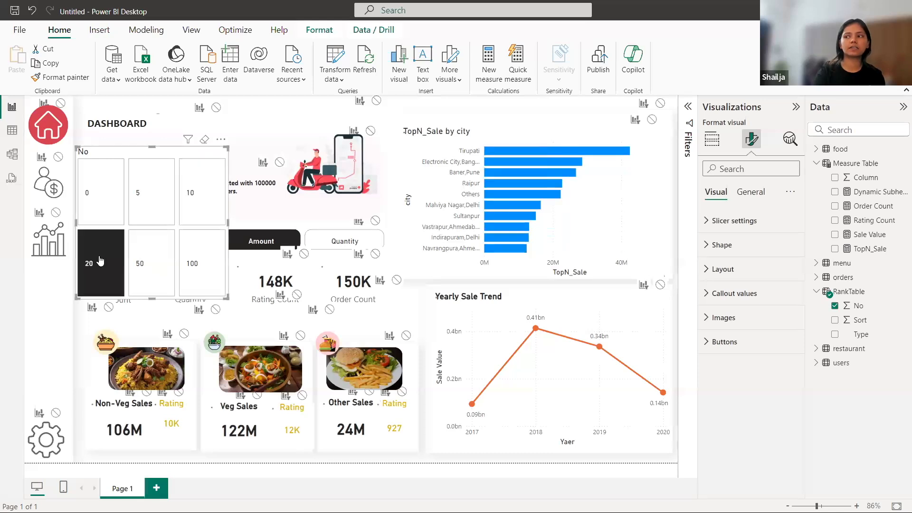
{"action": "scroll", "coordinate": [555, 210], "scroll_direction": "down", "scroll_amount": 5}
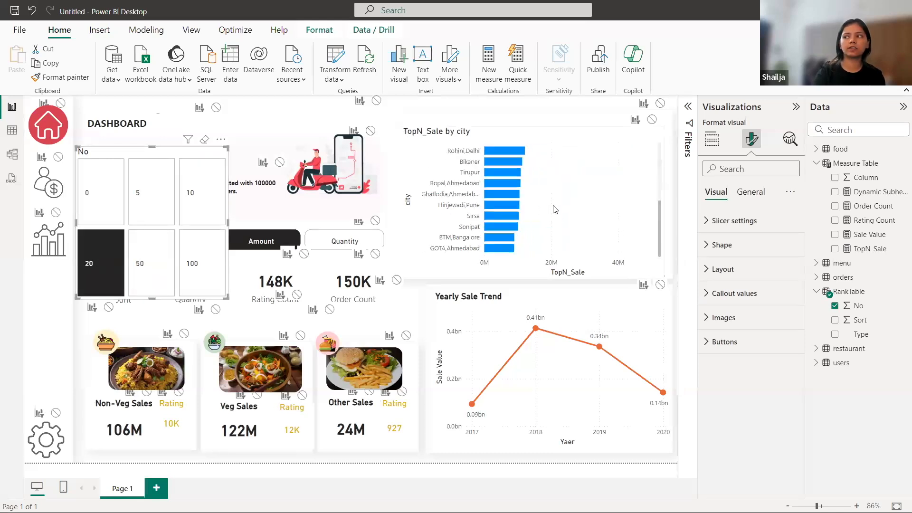
{"action": "left_click", "coordinate": [94, 192]}
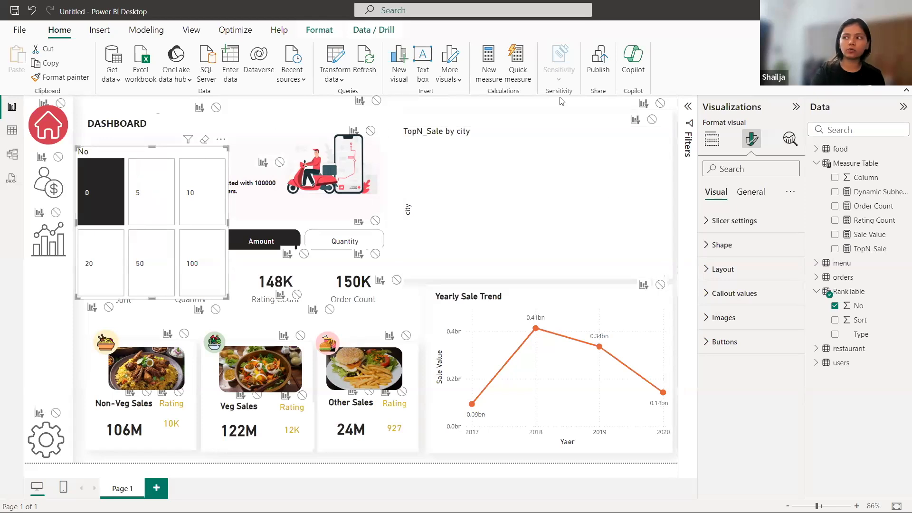
Step: In the TopN_Sale measure, insert the line if(SelectedRank=0,[Sale Value], between return and the existing Rankvalue condition
{"action": "left_click", "coordinate": [873, 248]}
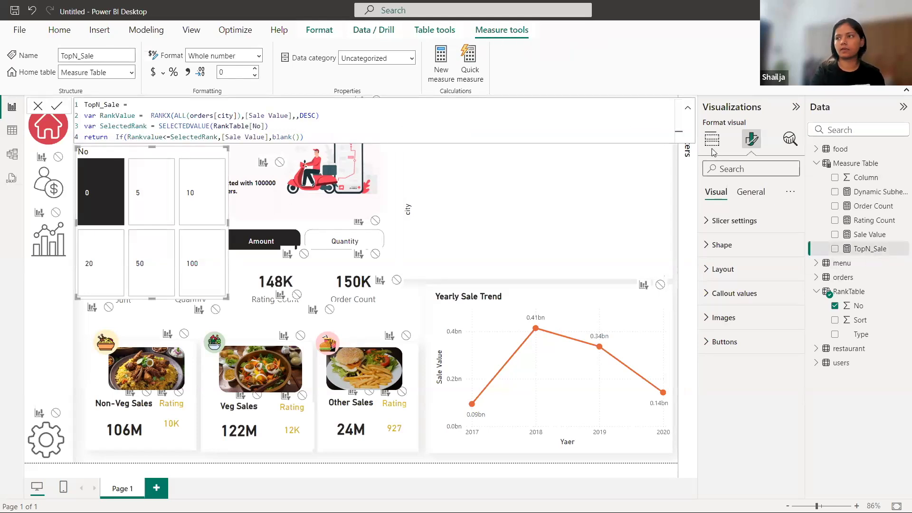
{"action": "left_click", "coordinate": [116, 137]}
{"action": "key", "text": "Return"}
{"action": "left_click", "coordinate": [130, 135]}
{"action": "key", "text": "Return"}
{"action": "type", "text": "if(SelectedRank=0,[Sale Value],"}
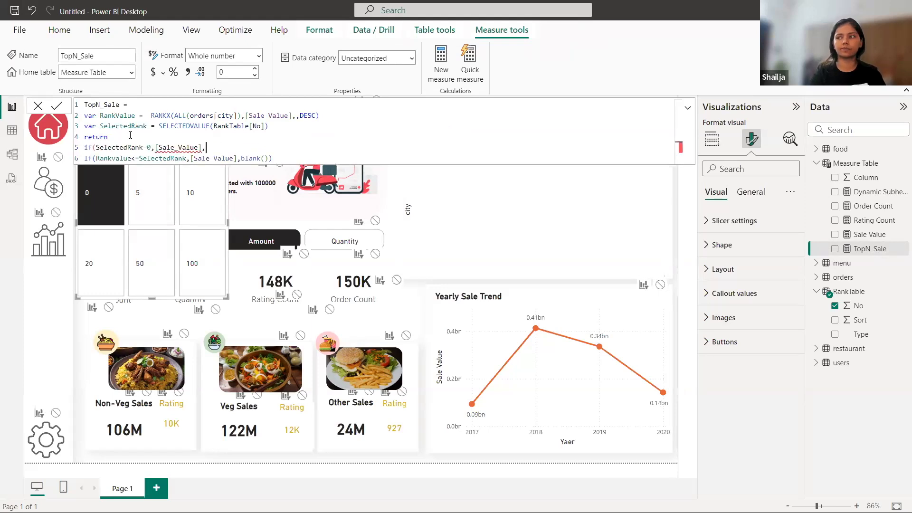
{"action": "left_click", "coordinate": [236, 158]}
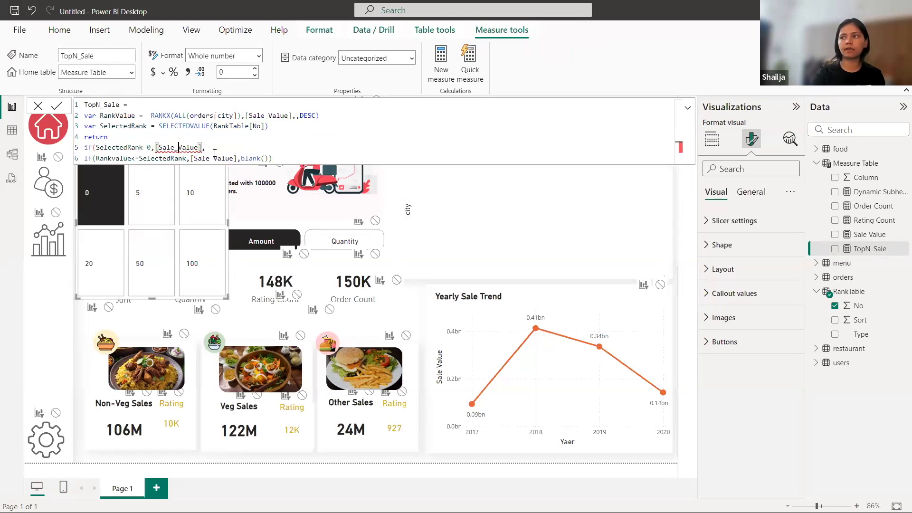
{"action": "key", "text": "BackSpace"}
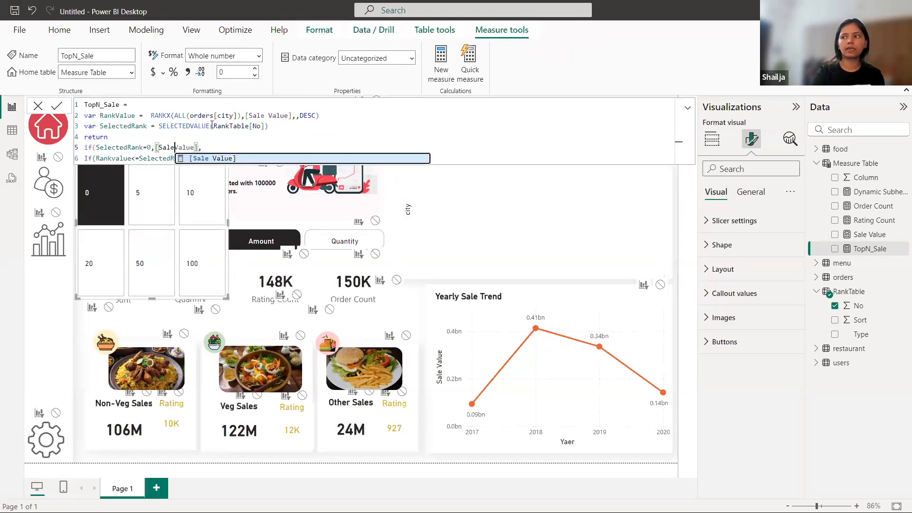
{"action": "left_click", "coordinate": [225, 158]}
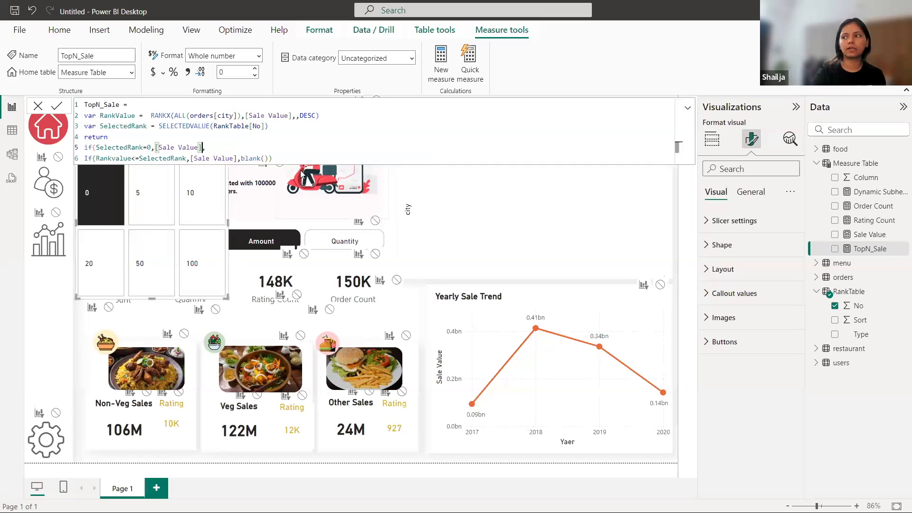
Step: Close the nested IF with an extra parenthesis after blank()) in TopN_Sale, and commit the measure
{"action": "left_click", "coordinate": [280, 158]}
{"action": "type", "text": ")"}
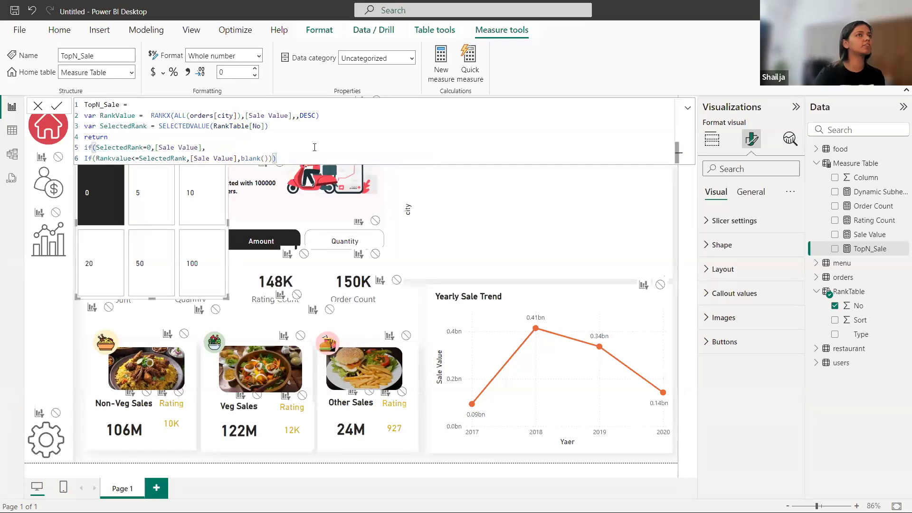
{"action": "left_click_drag", "start_coordinate": [308, 155], "coordinate": [77, 148]}
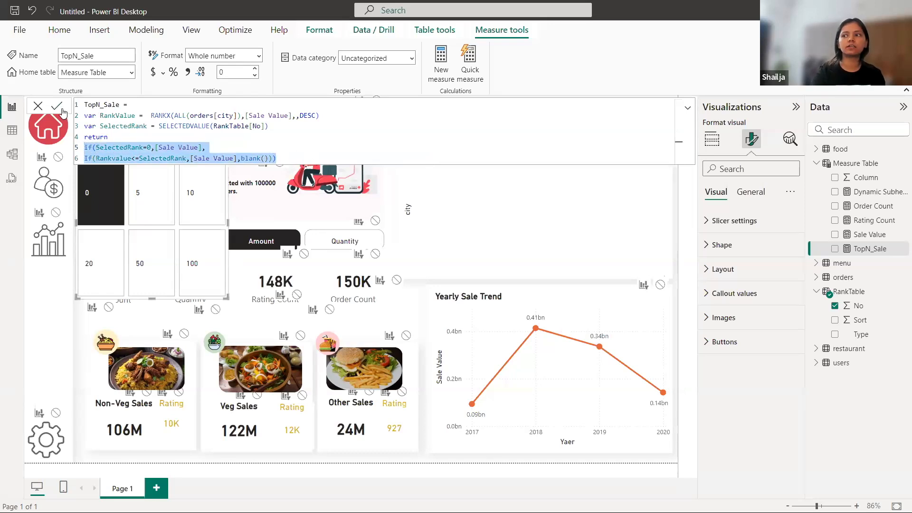
{"action": "left_click", "coordinate": [56, 105]}
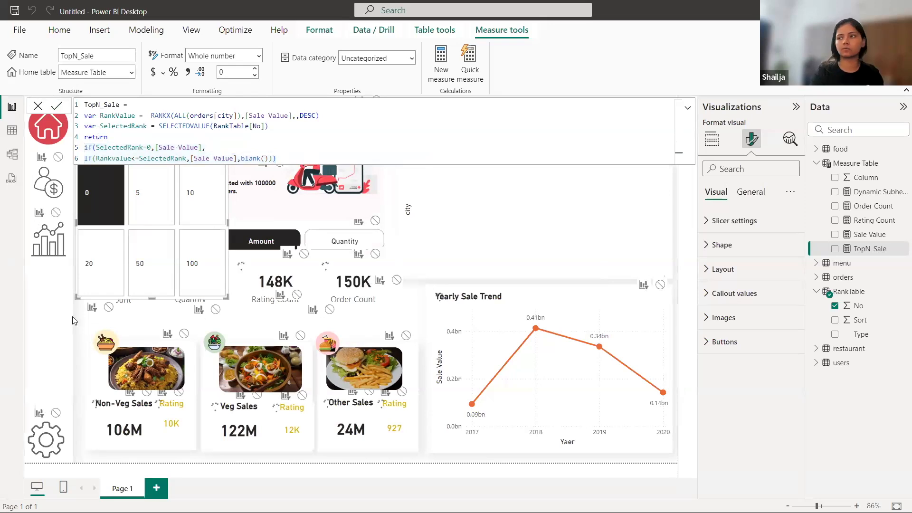
Step: Test the city bar chart with the slicer values 5, 10 and 20
{"action": "left_click", "coordinate": [50, 326]}
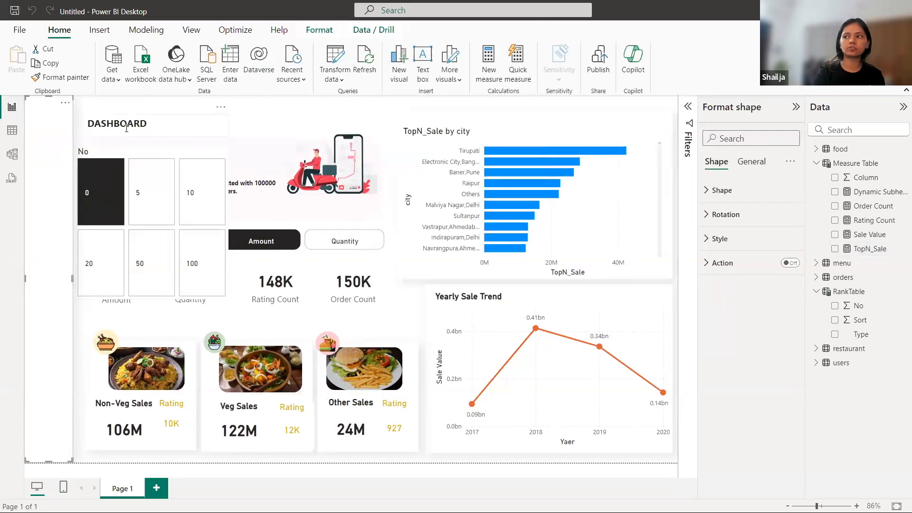
{"action": "left_click", "coordinate": [158, 203]}
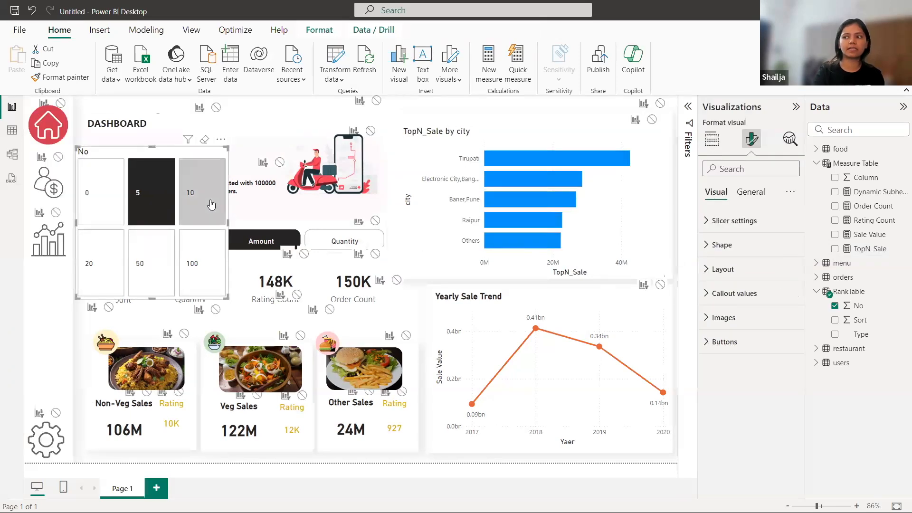
{"action": "left_click", "coordinate": [223, 214]}
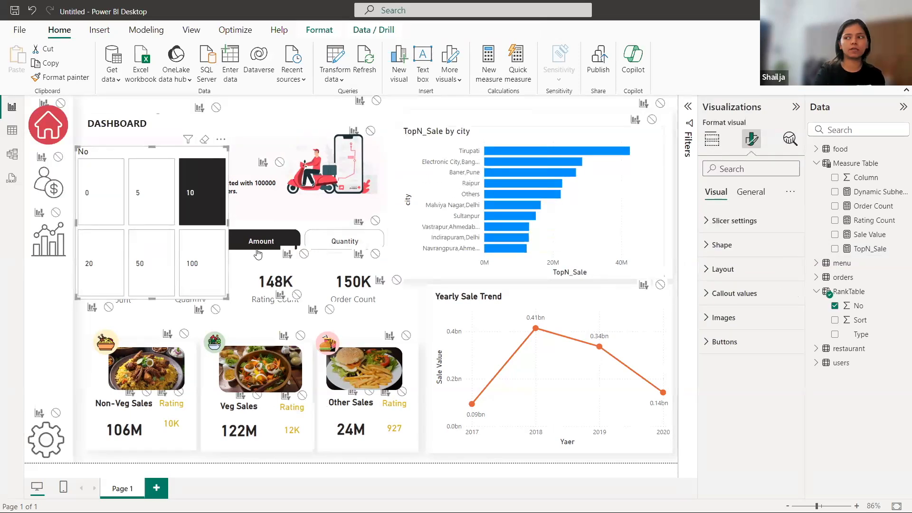
{"action": "left_click", "coordinate": [105, 270]}
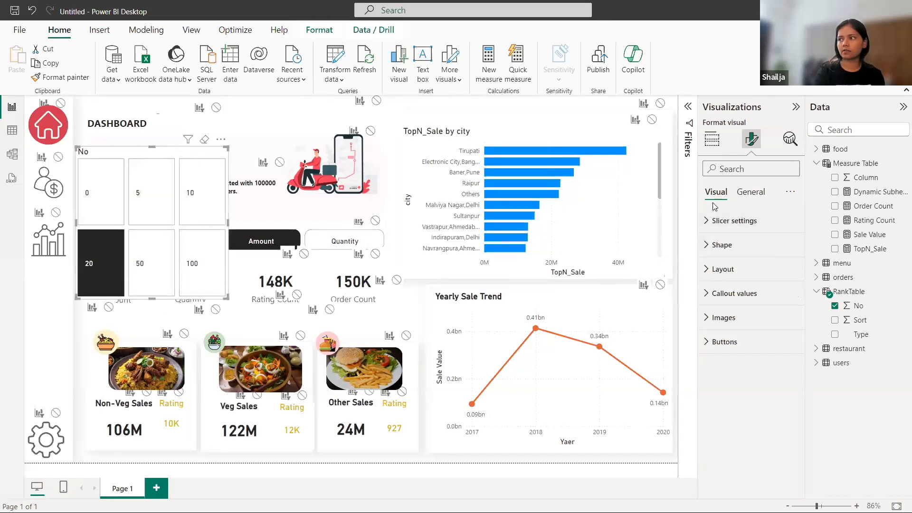
Step: Replace the slicer's No field with Type from RankTable, and lay its buttons out with 6 maximum rows and 1 column
{"action": "left_click", "coordinate": [712, 143]}
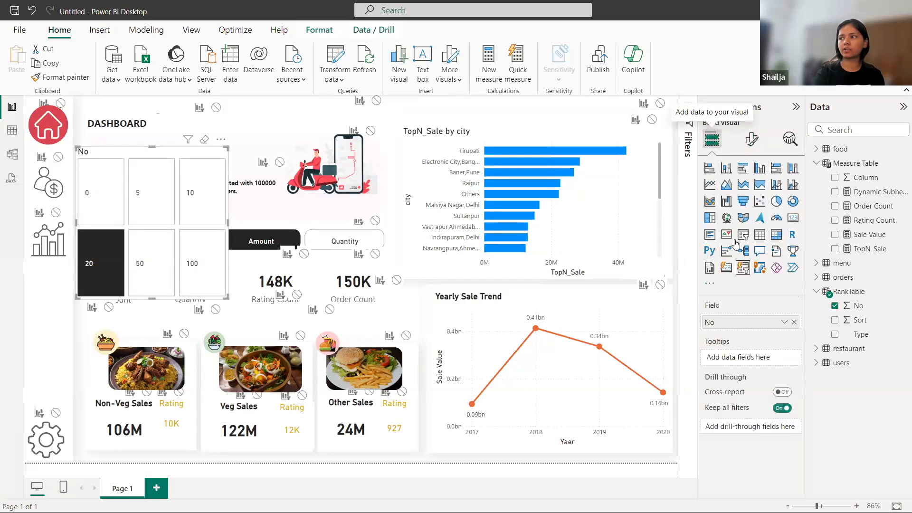
{"action": "left_click_drag", "start_coordinate": [854, 335], "coordinate": [752, 327]}
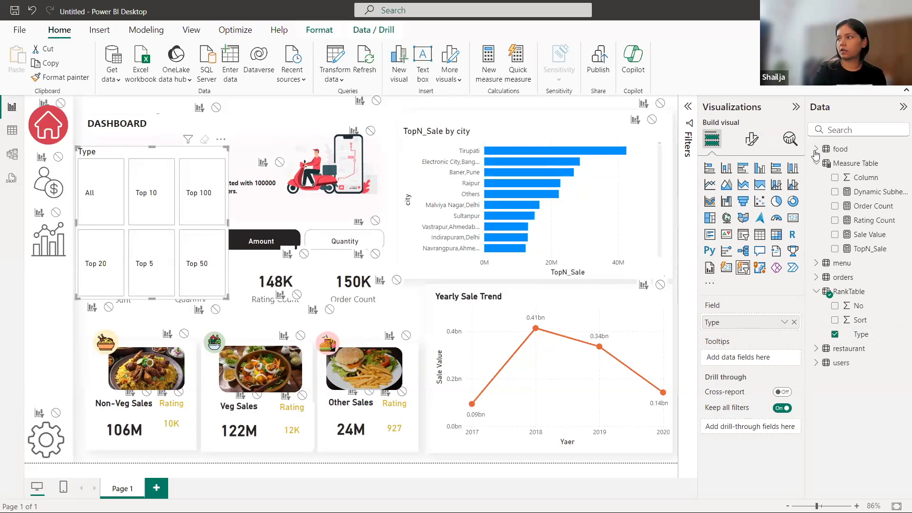
{"action": "left_click", "coordinate": [751, 139]}
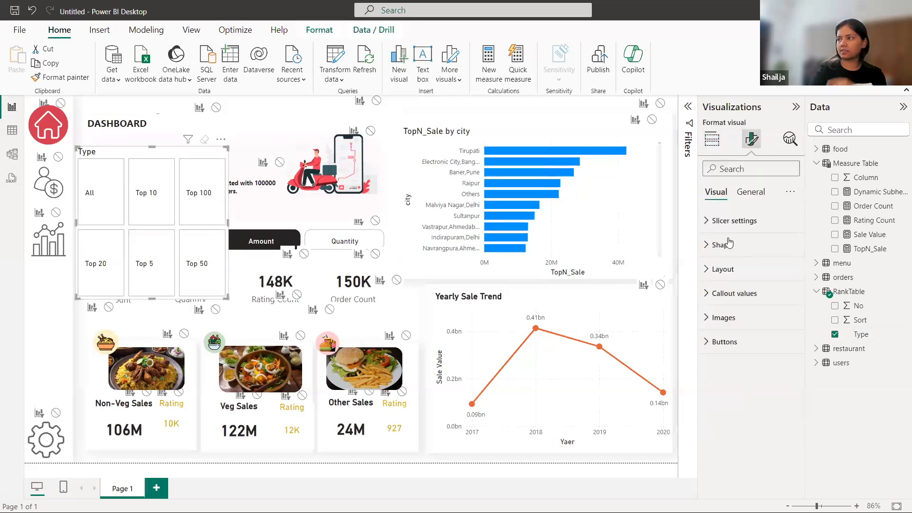
{"action": "left_click", "coordinate": [707, 269]}
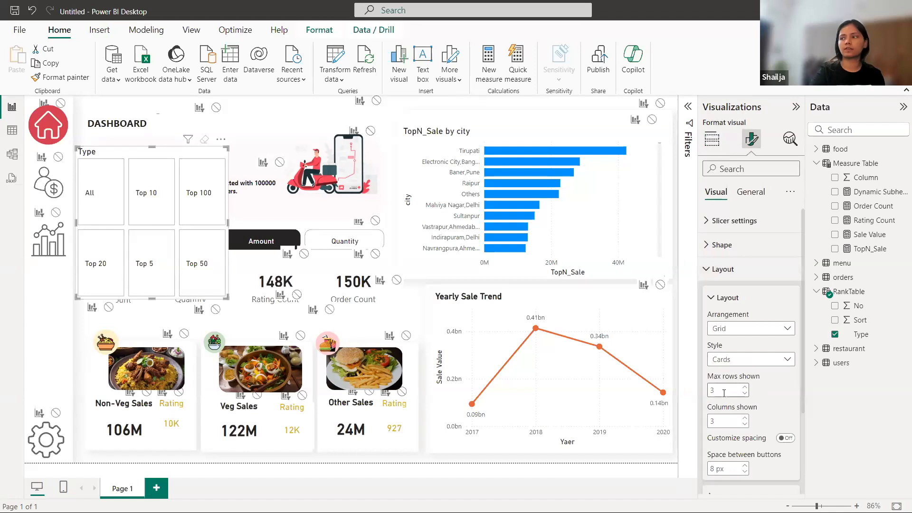
{"action": "type", "text": "6"}
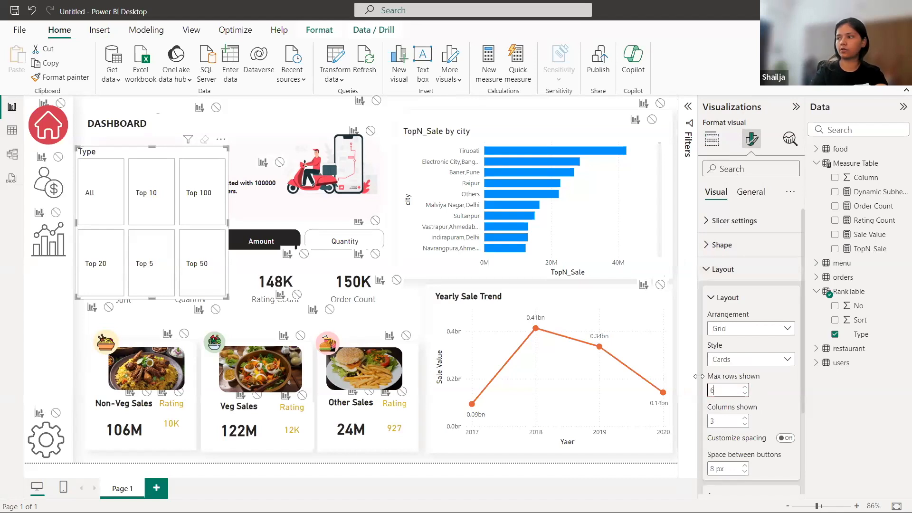
{"action": "double_click", "coordinate": [729, 417]}
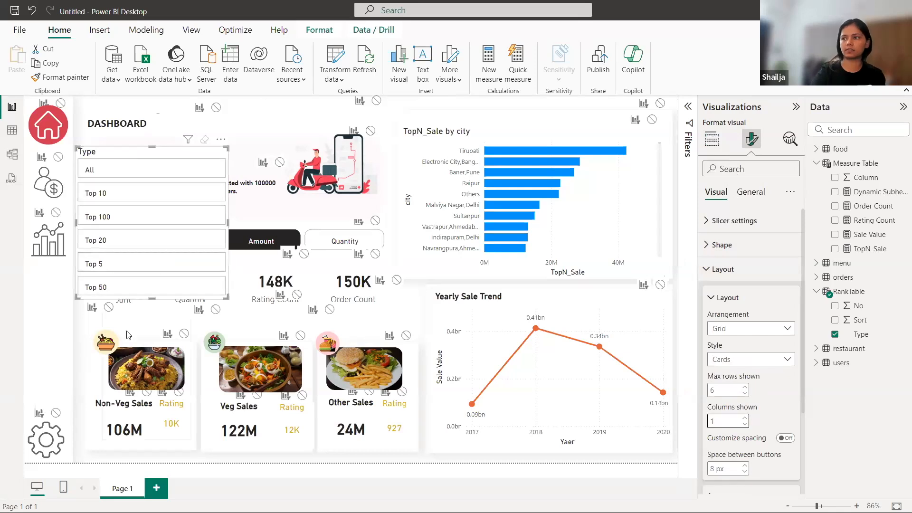
Step: Resize the Type slicer into a narrow, taller column and turn off its title
{"action": "left_click_drag", "start_coordinate": [226, 298], "coordinate": [128, 354]}
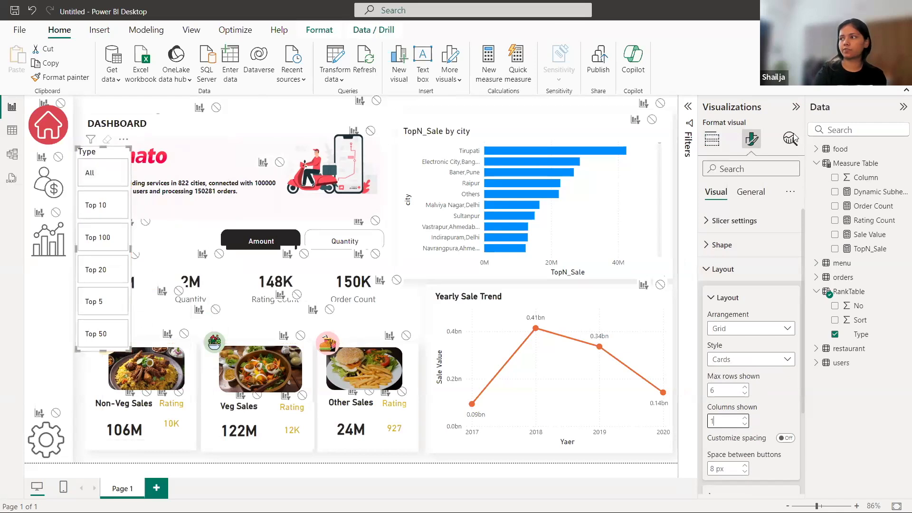
{"action": "left_click", "coordinate": [706, 273]}
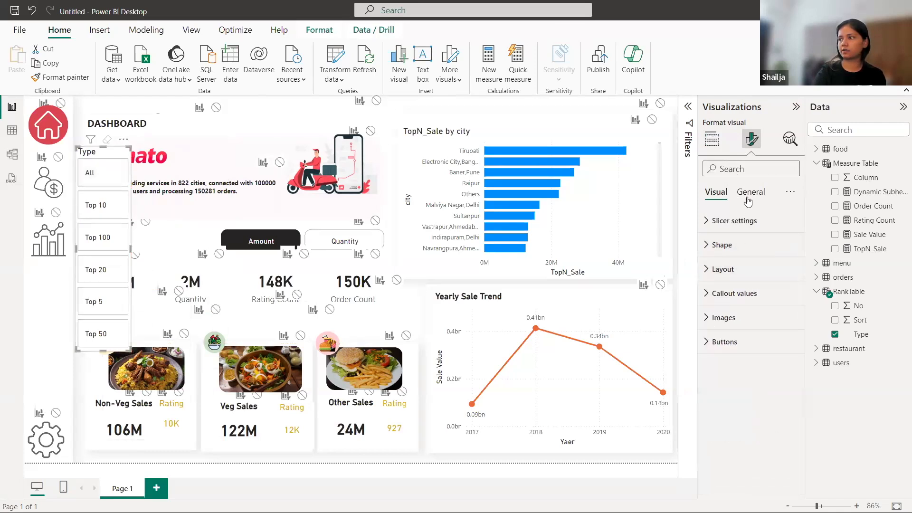
{"action": "left_click", "coordinate": [712, 342]}
{"action": "scroll", "coordinate": [787, 440], "scroll_direction": "down", "scroll_amount": 5}
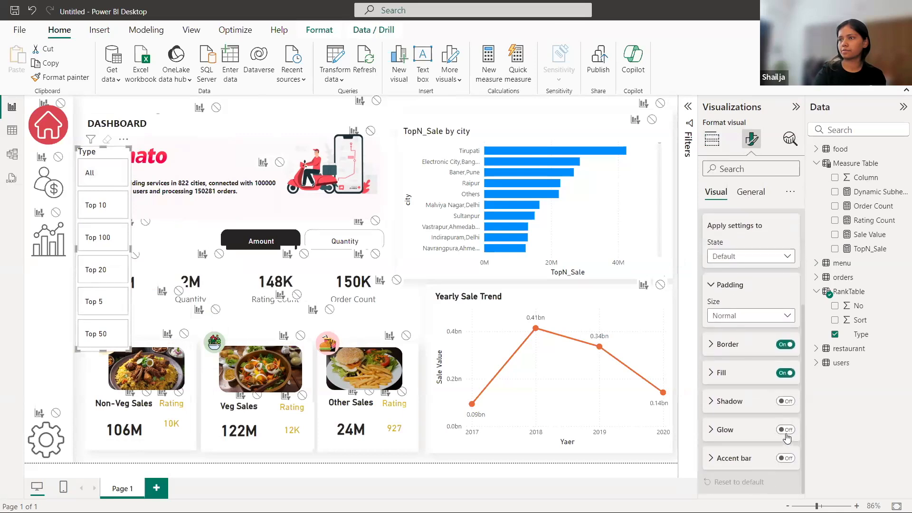
{"action": "scroll", "coordinate": [764, 356], "scroll_direction": "up", "scroll_amount": 2}
{"action": "scroll", "coordinate": [763, 358], "scroll_direction": "down", "scroll_amount": 2}
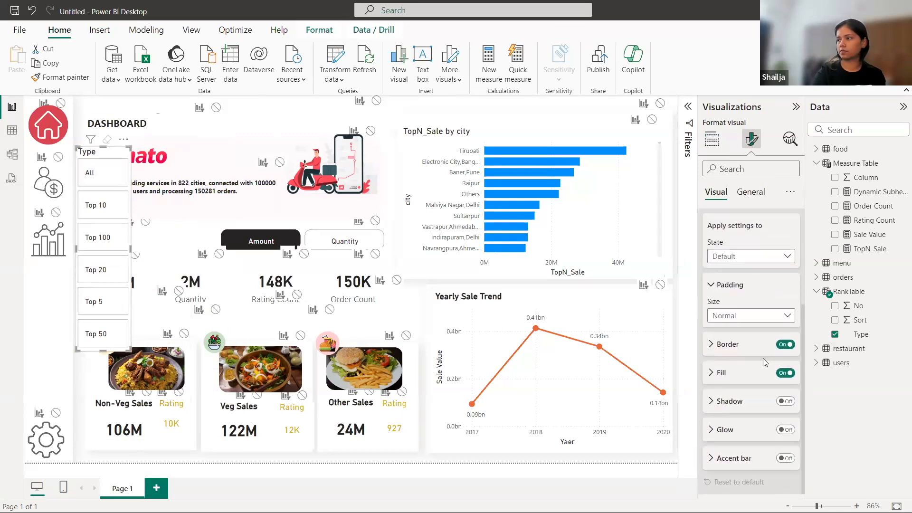
{"action": "left_click", "coordinate": [750, 192]}
{"action": "left_click", "coordinate": [788, 245]}
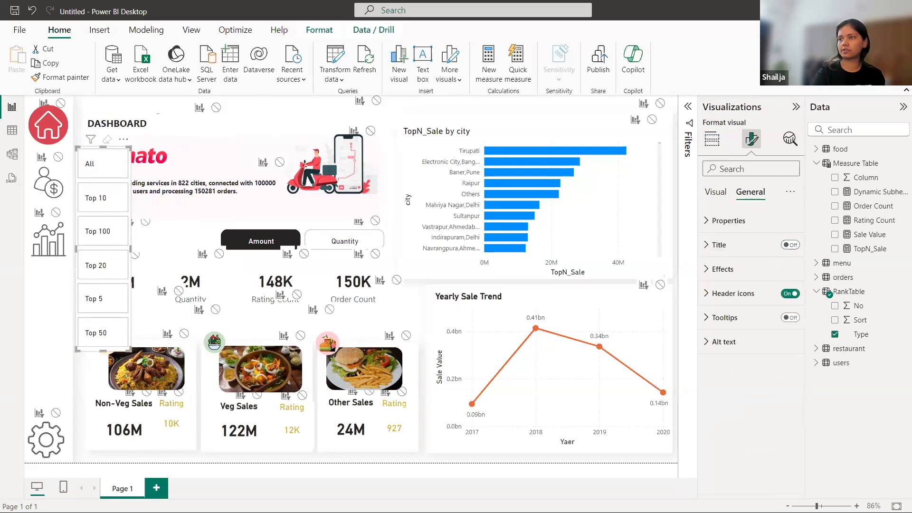
Step: Move the Type slicer to the left side of the city bar chart, and narrow the chart from its left edge to make room
{"action": "left_click_drag", "start_coordinate": [122, 190], "coordinate": [437, 151]}
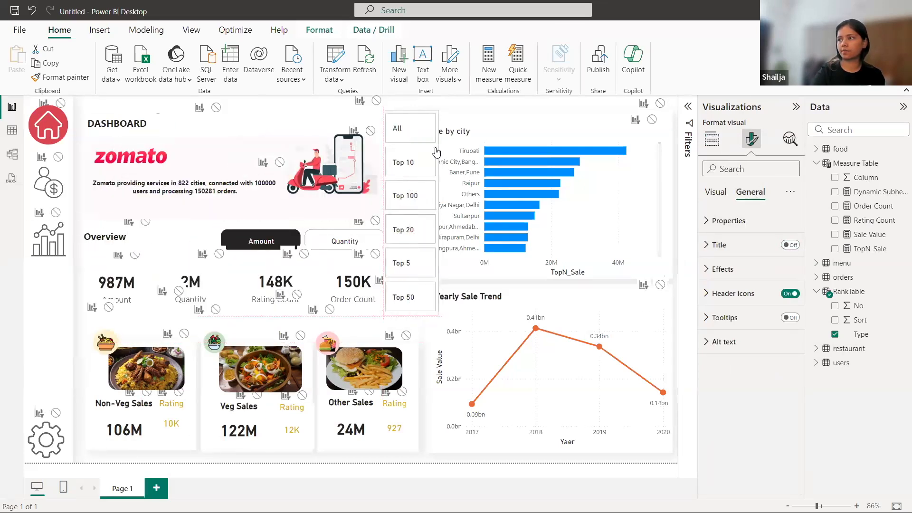
{"action": "left_click", "coordinate": [632, 247]}
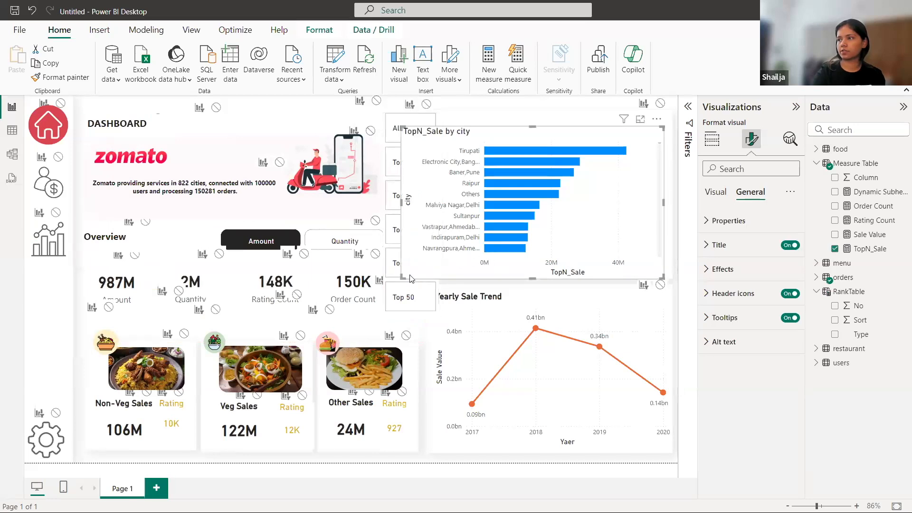
{"action": "left_click_drag", "start_coordinate": [402, 277], "coordinate": [444, 276]}
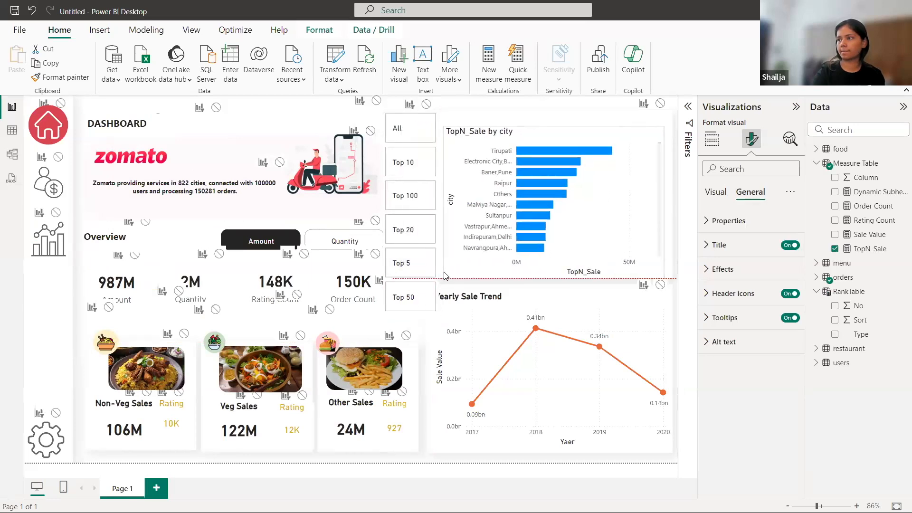
{"action": "left_click", "coordinate": [429, 322]}
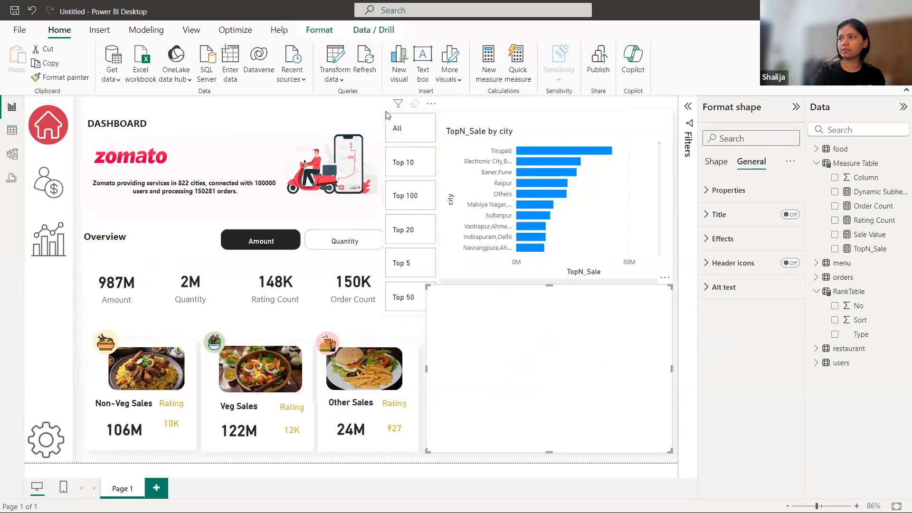
Step: Shrink the Type slicer and position it inside the city chart's card, just left of the city labels
{"action": "left_click_drag", "start_coordinate": [387, 115], "coordinate": [403, 169]}
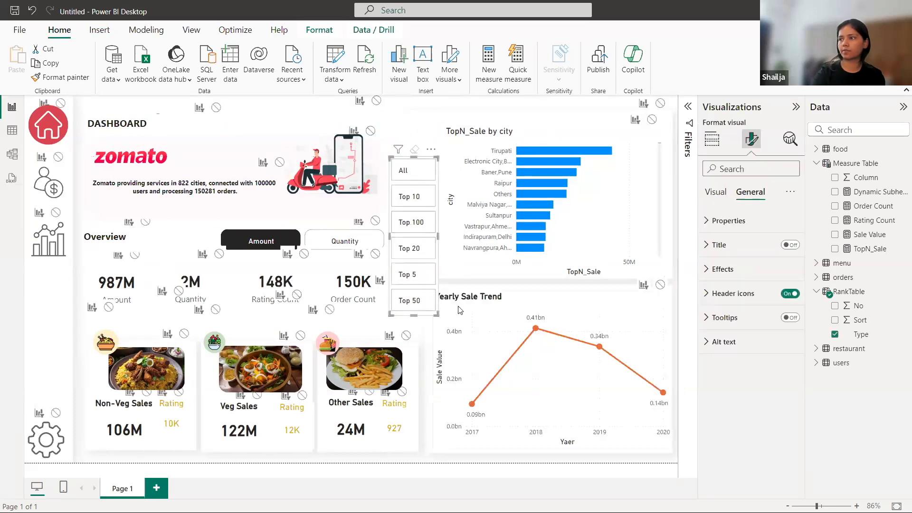
{"action": "left_click_drag", "start_coordinate": [431, 302], "coordinate": [444, 280]}
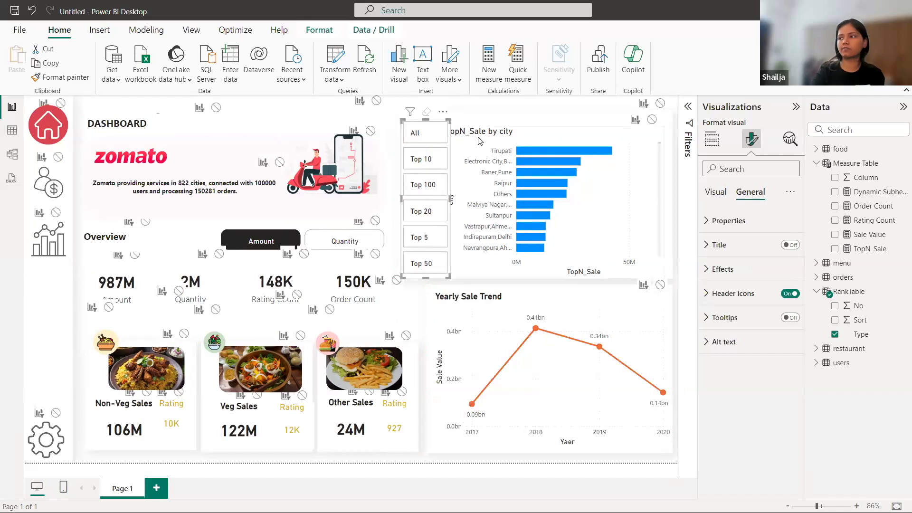
{"action": "left_click", "coordinate": [390, 111]}
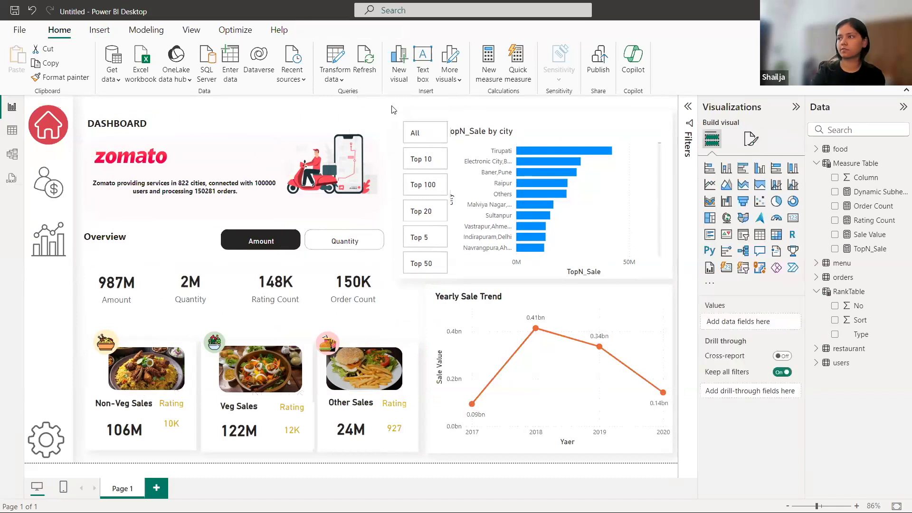
Step: Turn off the Y-axis and X-axis titles of the TopN_Sale by city chart
{"action": "left_click", "coordinate": [470, 178]}
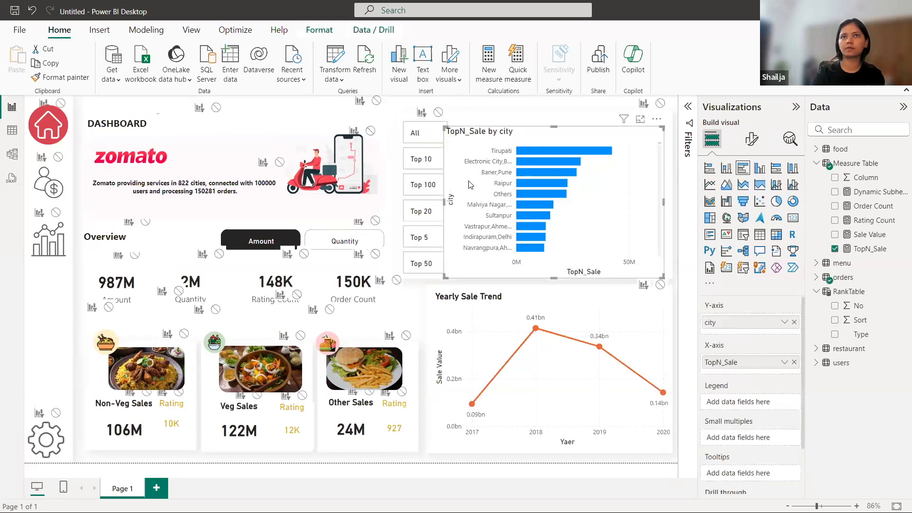
{"action": "left_click", "coordinate": [751, 139]}
{"action": "left_click", "coordinate": [707, 230]}
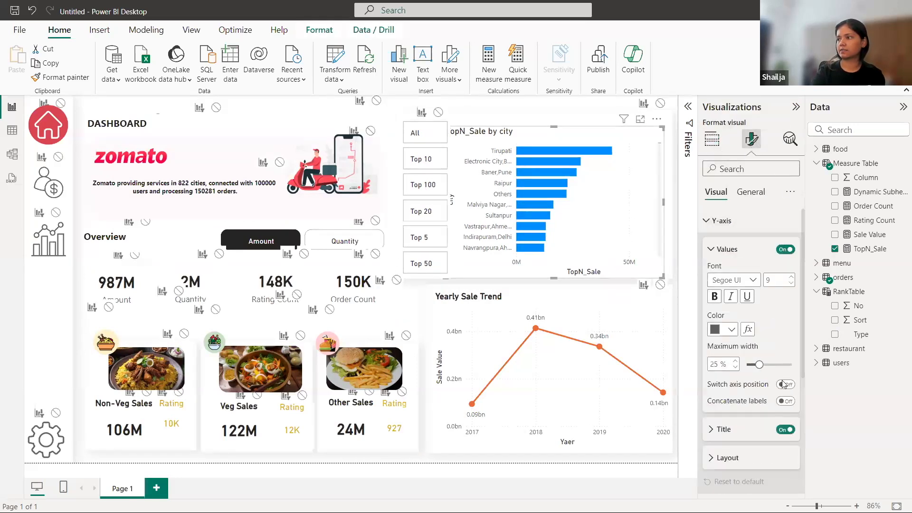
{"action": "left_click", "coordinate": [719, 221]}
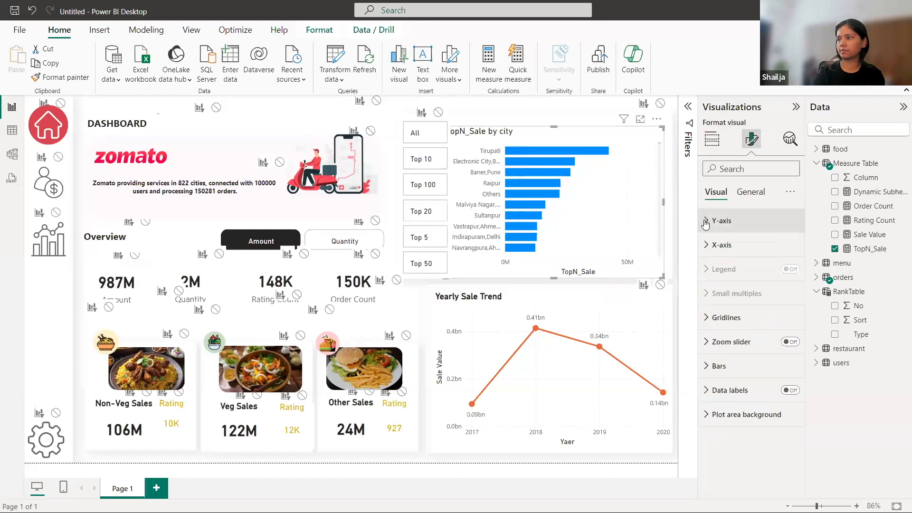
{"action": "left_click", "coordinate": [718, 246]}
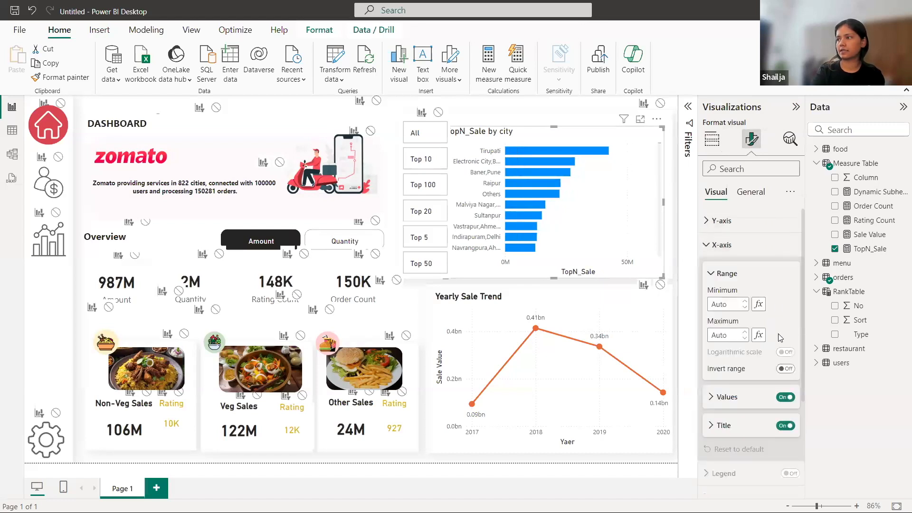
{"action": "left_click", "coordinate": [784, 425]}
{"action": "left_click", "coordinate": [719, 245]}
Step: Resize the city bar chart so it sits clear of the slicer and starts level with the slicer's upper edge
{"action": "left_click_drag", "start_coordinate": [446, 275], "coordinate": [455, 270]}
{"action": "left_click_drag", "start_coordinate": [556, 125], "coordinate": [558, 121]}
{"action": "left_click_drag", "start_coordinate": [559, 268], "coordinate": [559, 271]}
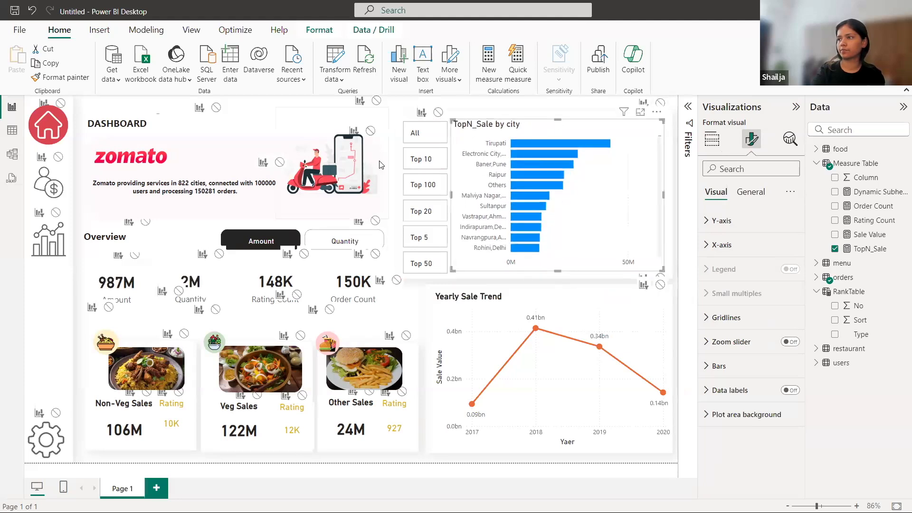
Step: Test the Type slicer on the city bar chart by selecting All, Top 5 and Top 20 in turn
{"action": "left_click", "coordinate": [244, 128]}
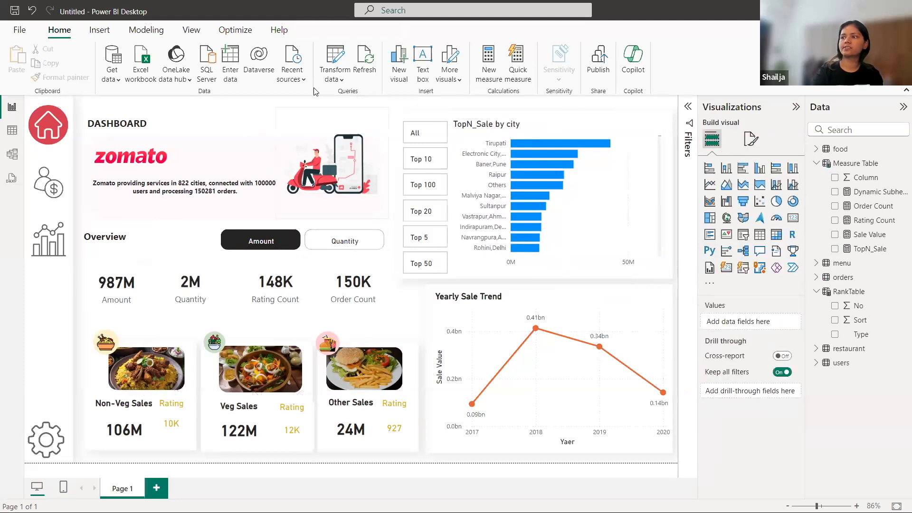
{"action": "left_click", "coordinate": [427, 147]}
{"action": "left_click", "coordinate": [427, 137]}
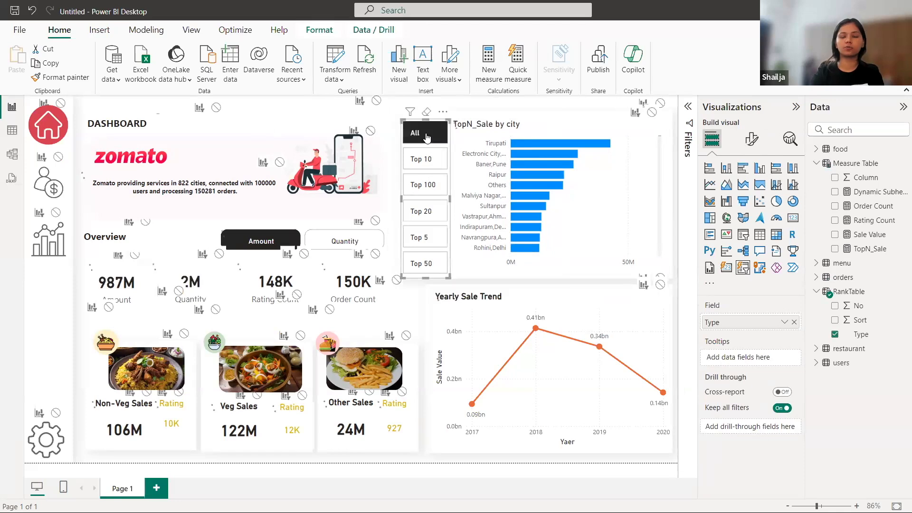
{"action": "left_click", "coordinate": [434, 242]}
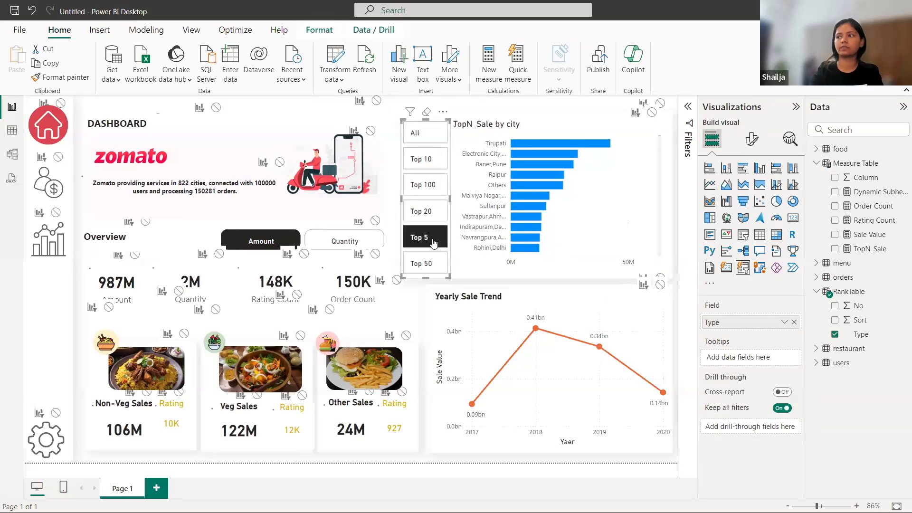
{"action": "left_click", "coordinate": [427, 212]}
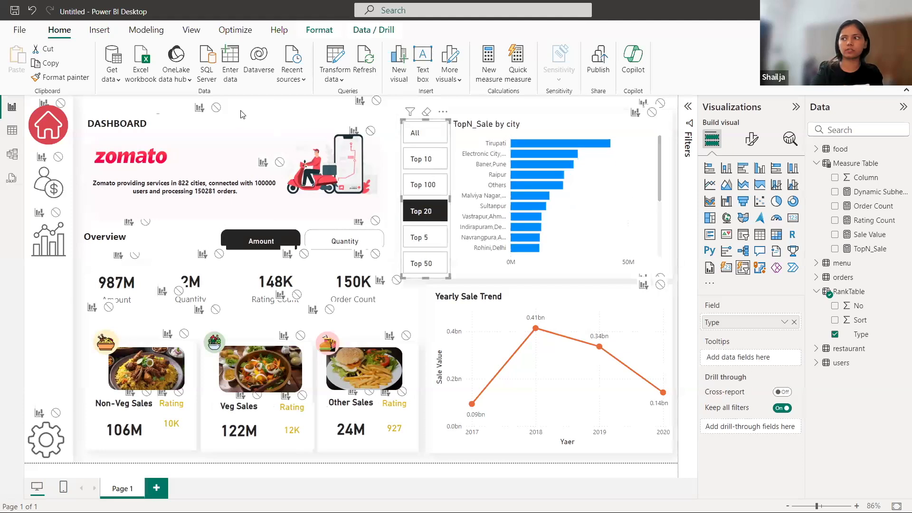
{"action": "left_click", "coordinate": [253, 114]}
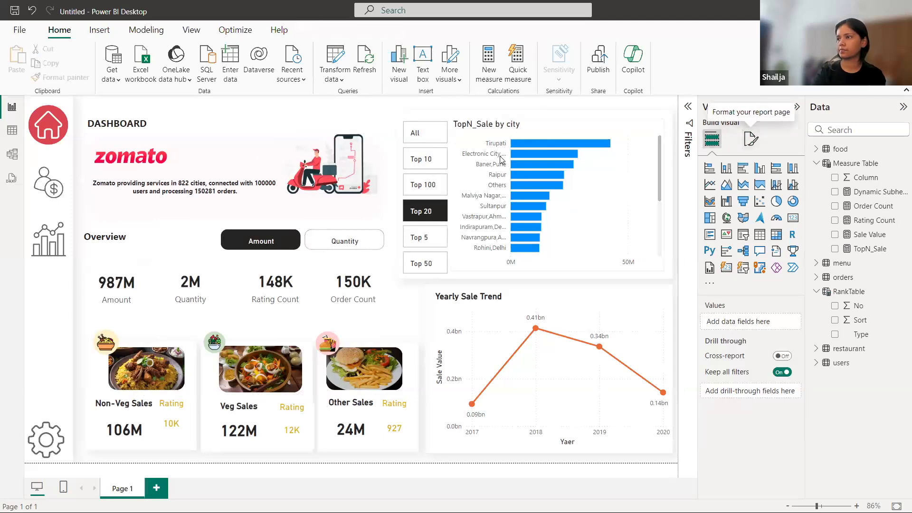
Step: Change the Type slicer's button shape to Rounded Rectangle with 13 px rounded corners
{"action": "left_click", "coordinate": [450, 177]}
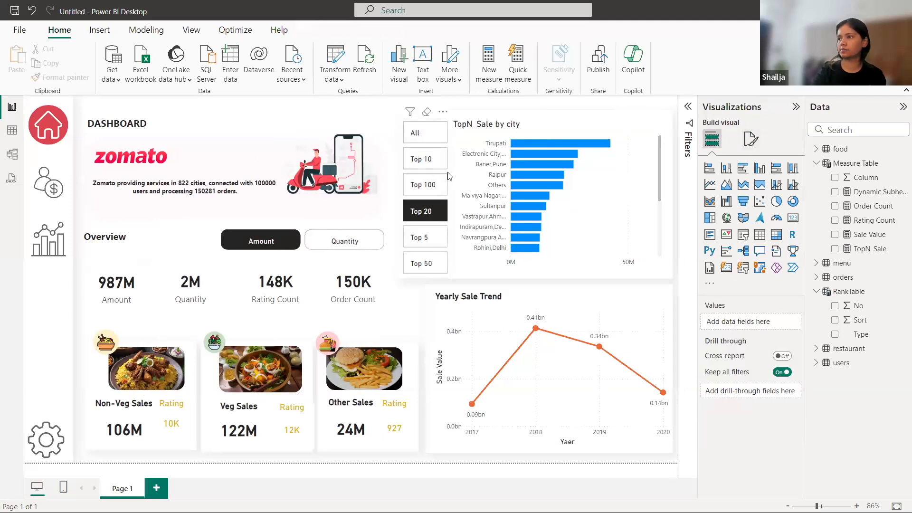
{"action": "left_click", "coordinate": [751, 138]}
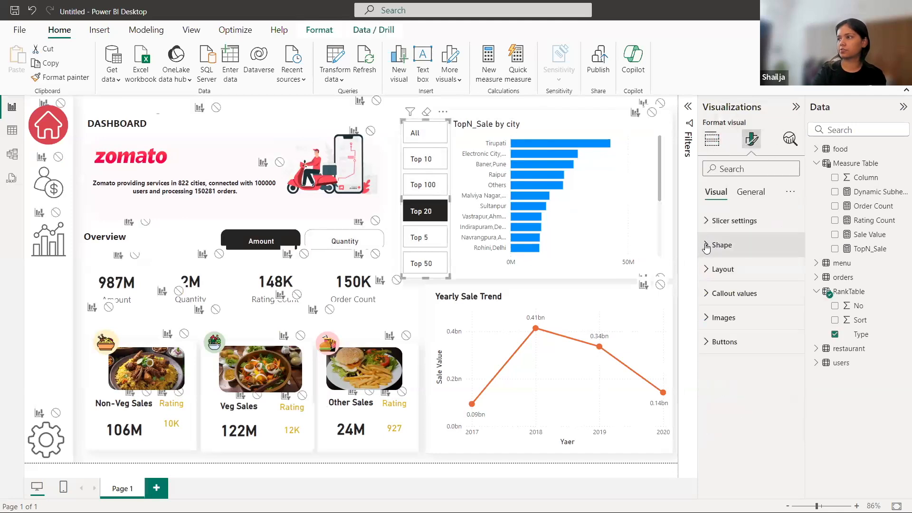
{"action": "left_click", "coordinate": [721, 245]}
{"action": "left_click", "coordinate": [736, 285]}
{"action": "left_click", "coordinate": [734, 315]}
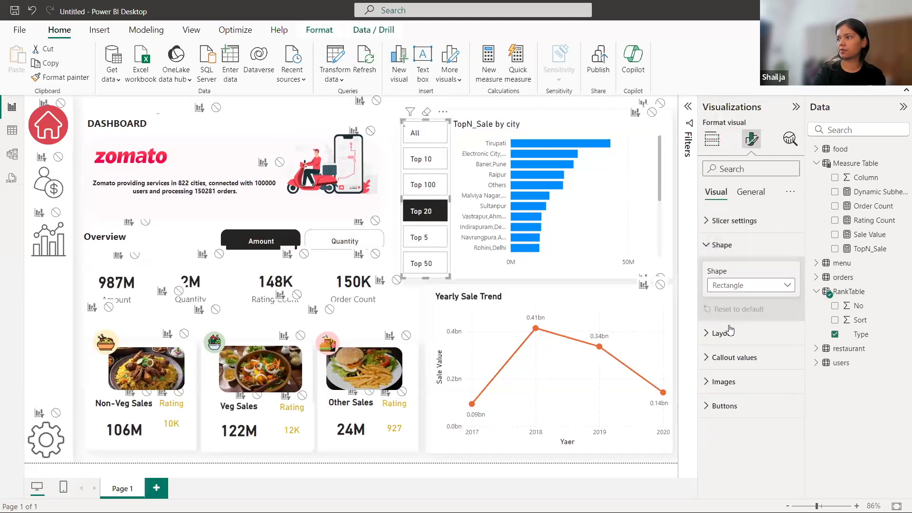
{"action": "type", "text": "13"}
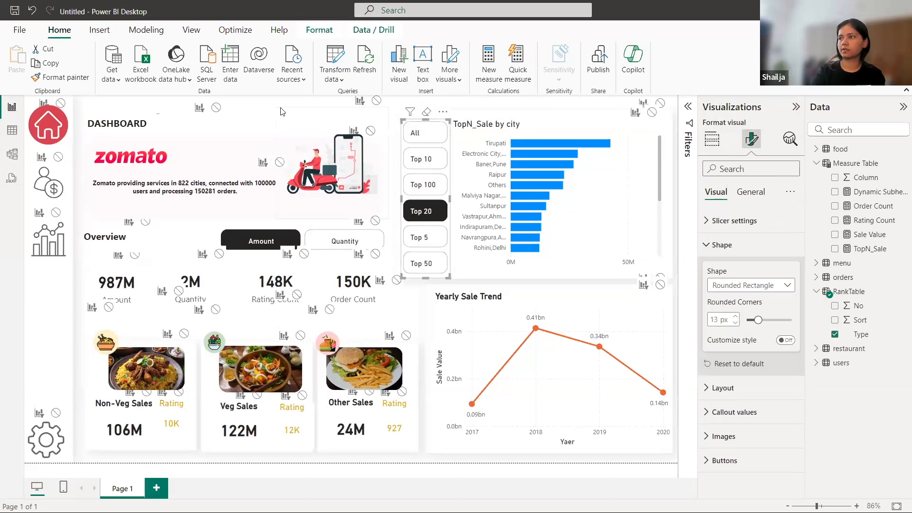
{"action": "left_click", "coordinate": [252, 116]}
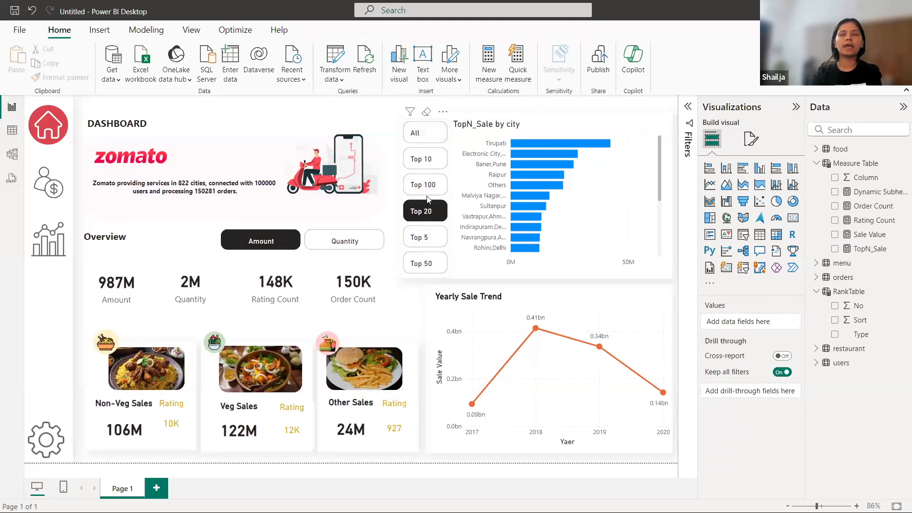
Step: Fill the Type slicer's buttons in the Default state with light grey #E6E6E6
{"action": "left_click", "coordinate": [751, 139]}
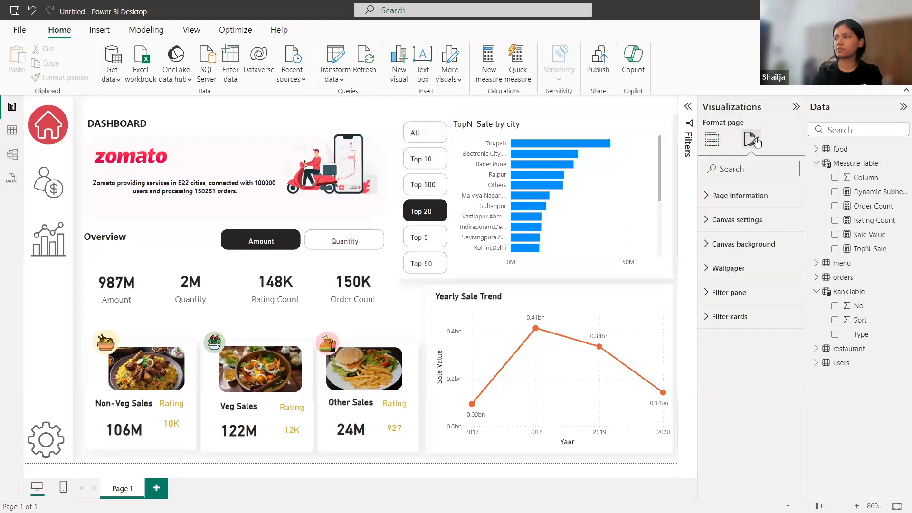
{"action": "left_click", "coordinate": [448, 150]}
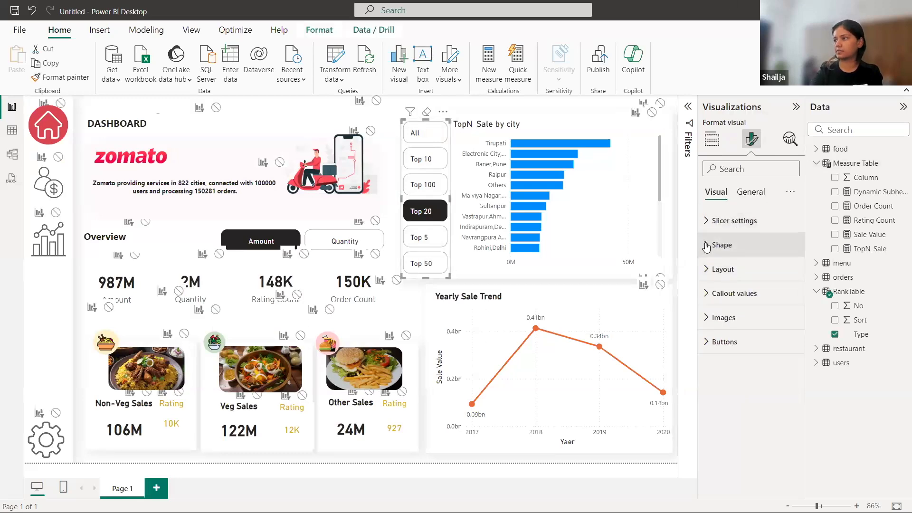
{"action": "left_click", "coordinate": [707, 270]}
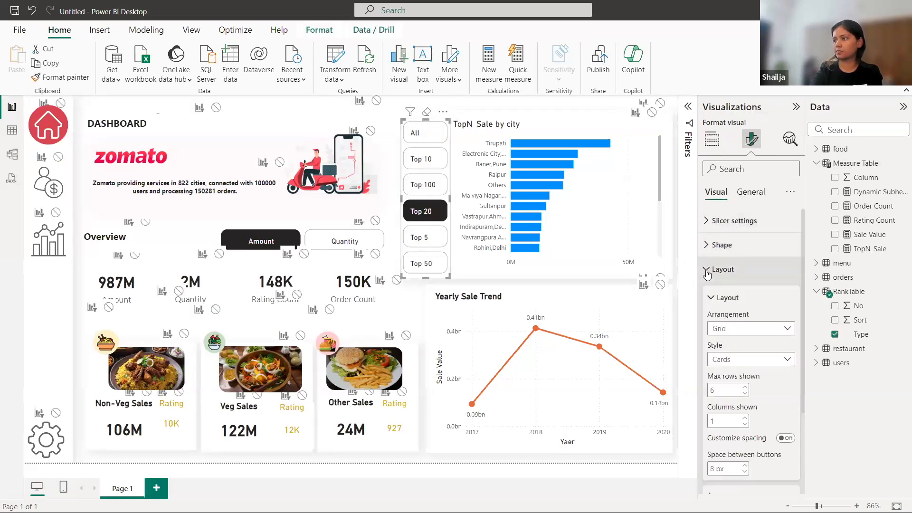
{"action": "left_click", "coordinate": [708, 269]}
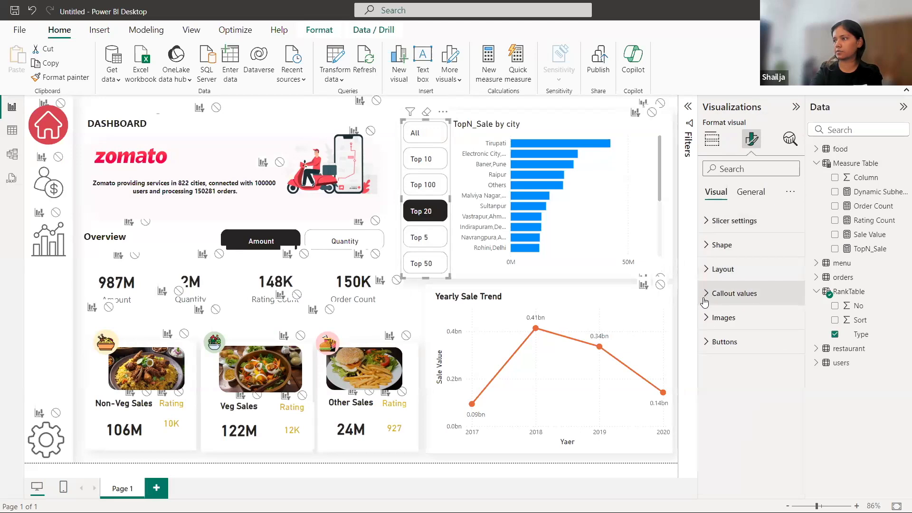
{"action": "left_click", "coordinate": [707, 341]}
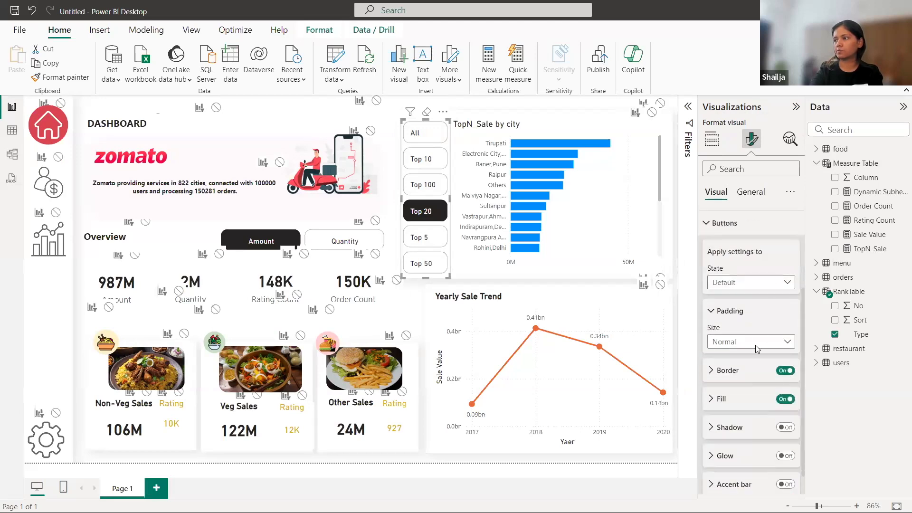
{"action": "scroll", "coordinate": [731, 389], "scroll_direction": "down", "scroll_amount": 1}
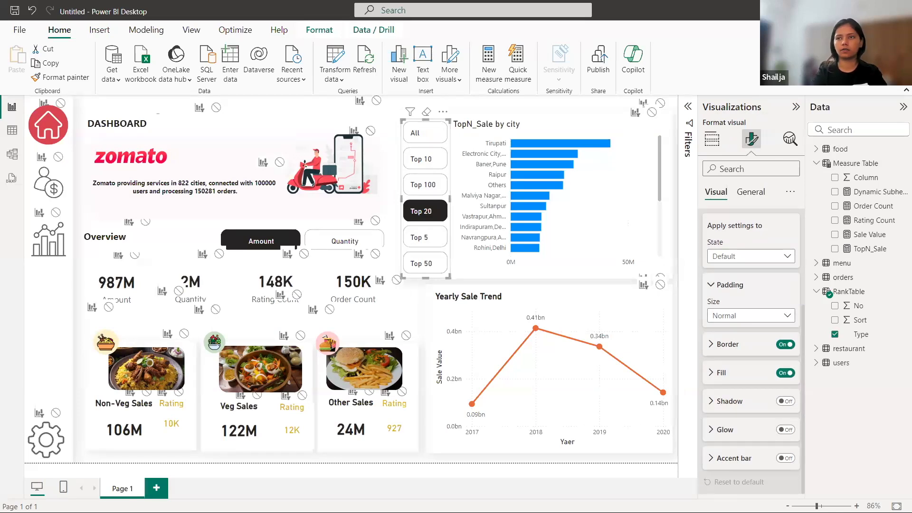
{"action": "left_click", "coordinate": [711, 373]}
{"action": "scroll", "coordinate": [733, 430], "scroll_direction": "down", "scroll_amount": 2}
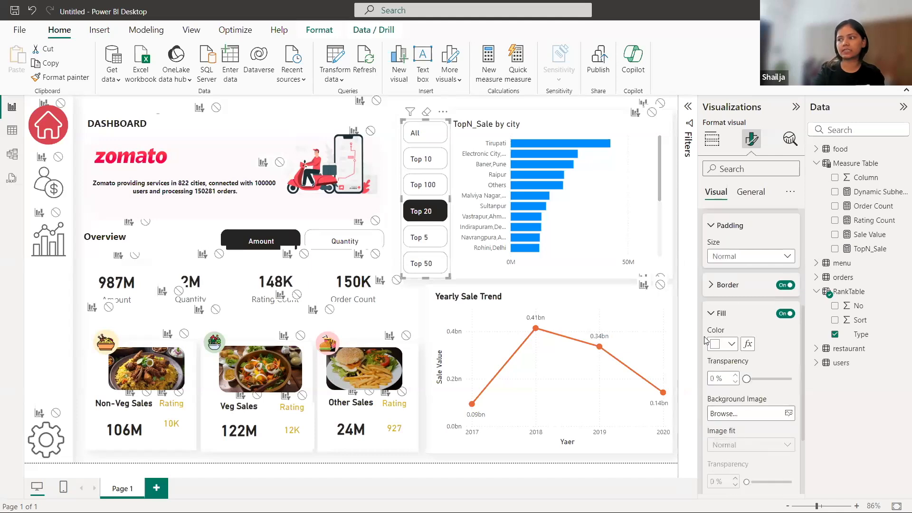
{"action": "left_click", "coordinate": [723, 343]}
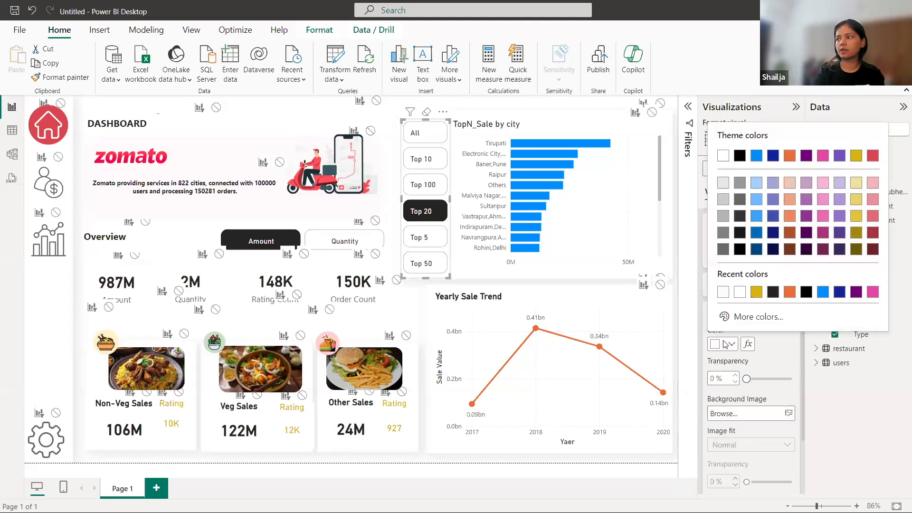
{"action": "left_click", "coordinate": [741, 318]}
{"action": "left_click", "coordinate": [760, 313]}
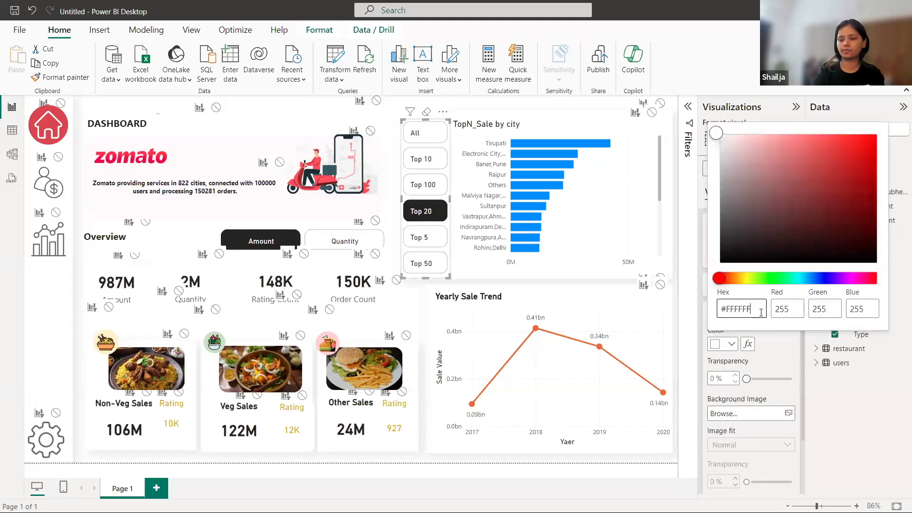
{"action": "key", "text": "BackSpace"}
{"action": "key", "text": "BackSpace"}
{"action": "key", "text": "BackSpace"}
{"action": "key", "text": "BackSpace"}
{"action": "key", "text": "BackSpace"}
{"action": "key", "text": "BackSpace"}
{"action": "type", "text": "#E6E6E6"}
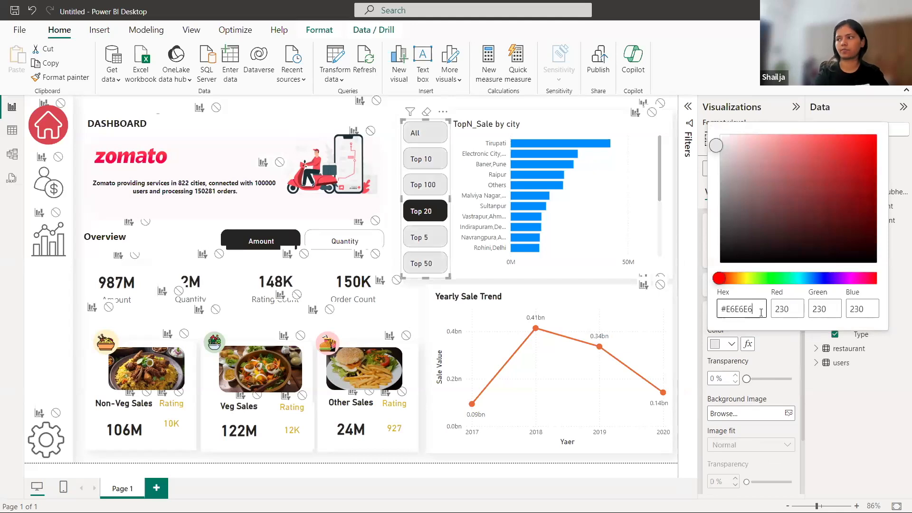
{"action": "left_click", "coordinate": [690, 269]}
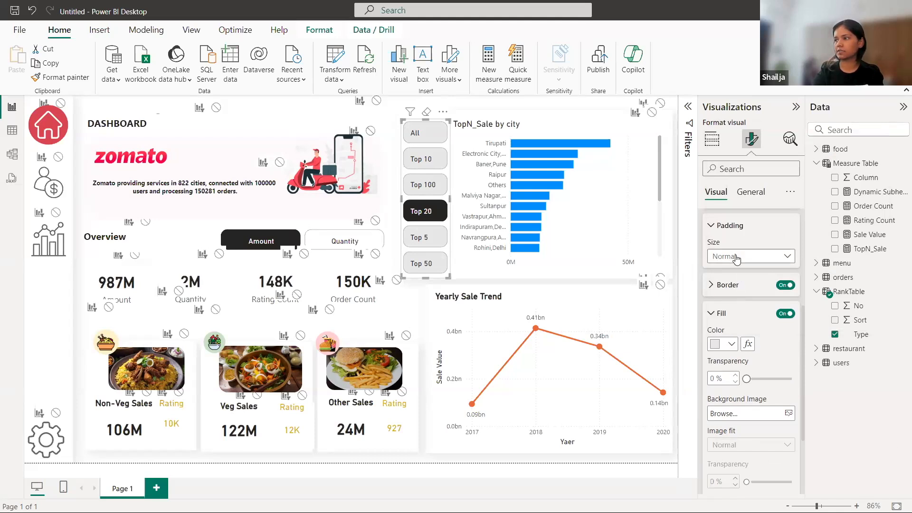
Step: Set the fill colour of the Type slicer's buttons in the Selected state to the orange theme colour
{"action": "scroll", "coordinate": [736, 269], "scroll_direction": "down", "scroll_amount": 3}
{"action": "scroll", "coordinate": [734, 285], "scroll_direction": "up", "scroll_amount": 5}
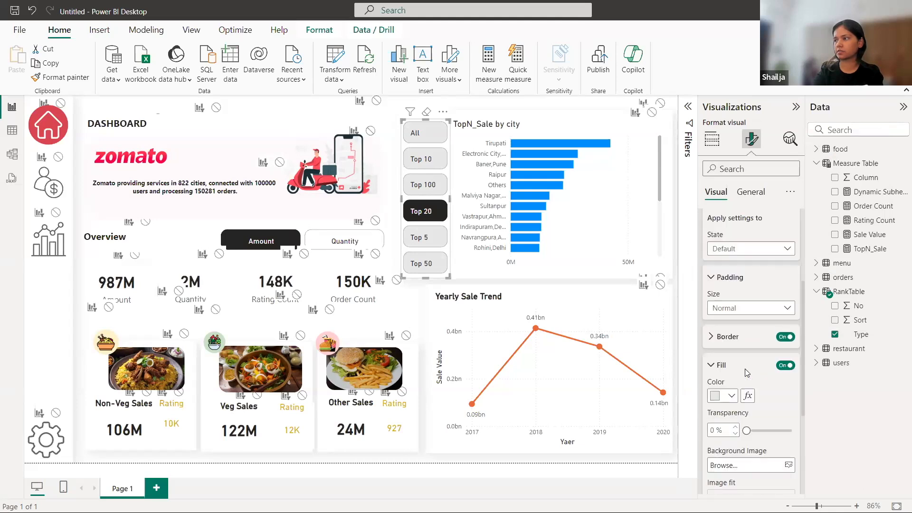
{"action": "left_click", "coordinate": [730, 262]}
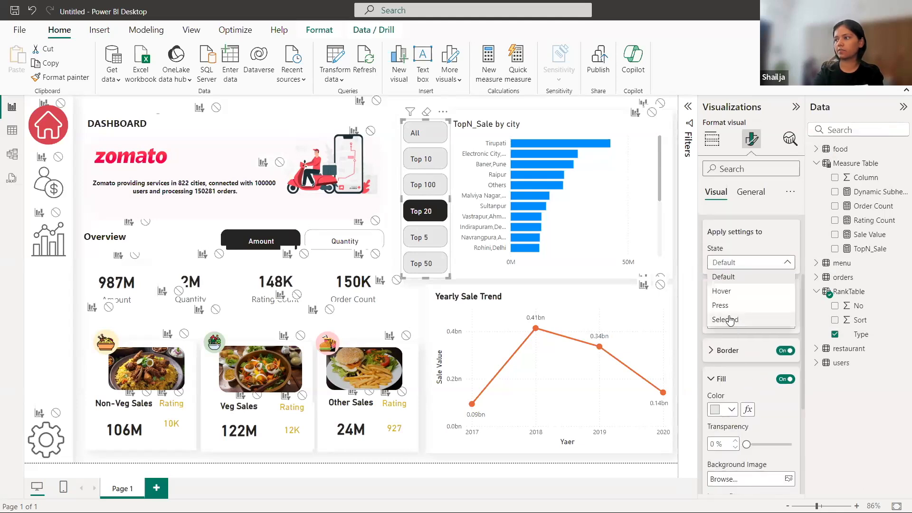
{"action": "left_click", "coordinate": [742, 364]}
{"action": "left_click", "coordinate": [724, 410]}
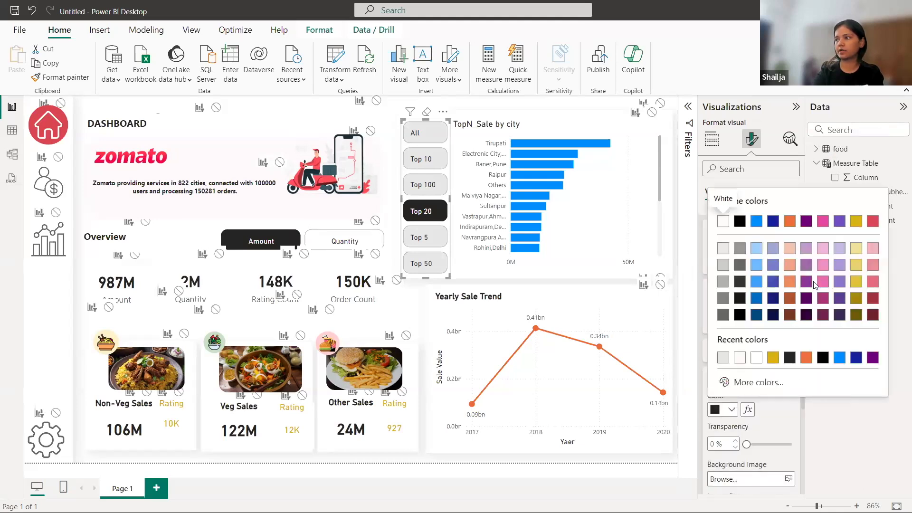
{"action": "left_click", "coordinate": [790, 221]}
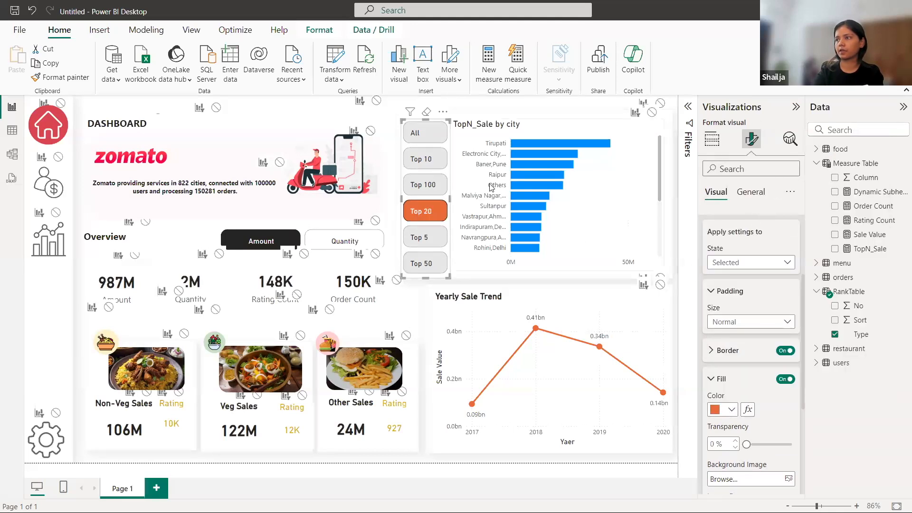
{"action": "left_click", "coordinate": [248, 114]}
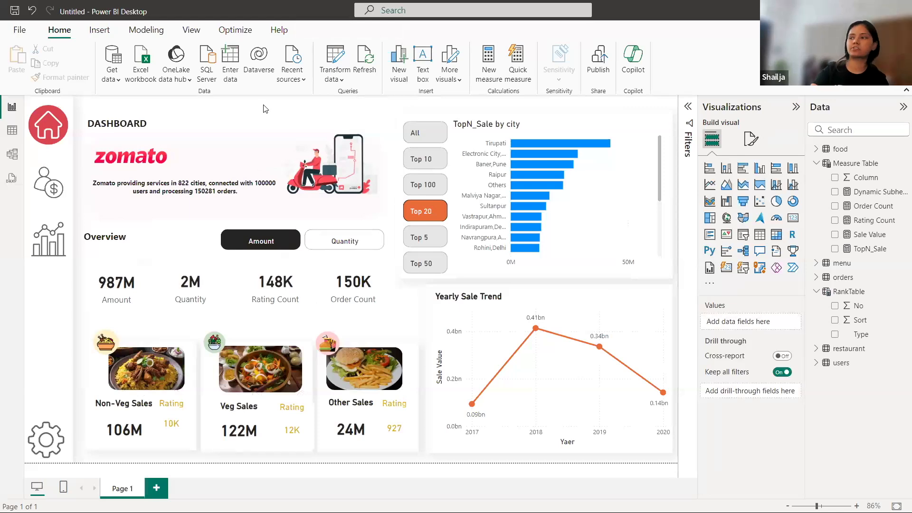
Step: Turn off the border of the Type slicer's buttons for the Selected state
{"action": "left_click", "coordinate": [448, 174]}
{"action": "left_click", "coordinate": [750, 139]}
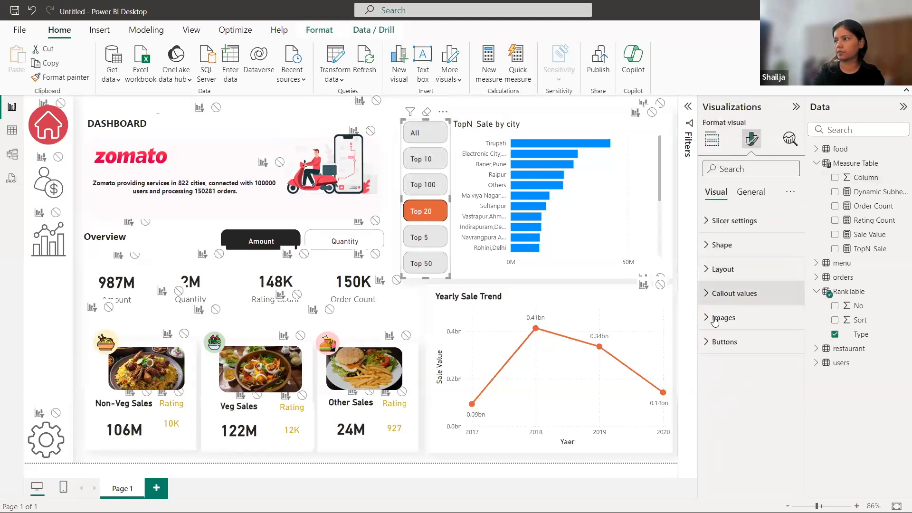
{"action": "left_click", "coordinate": [724, 341]}
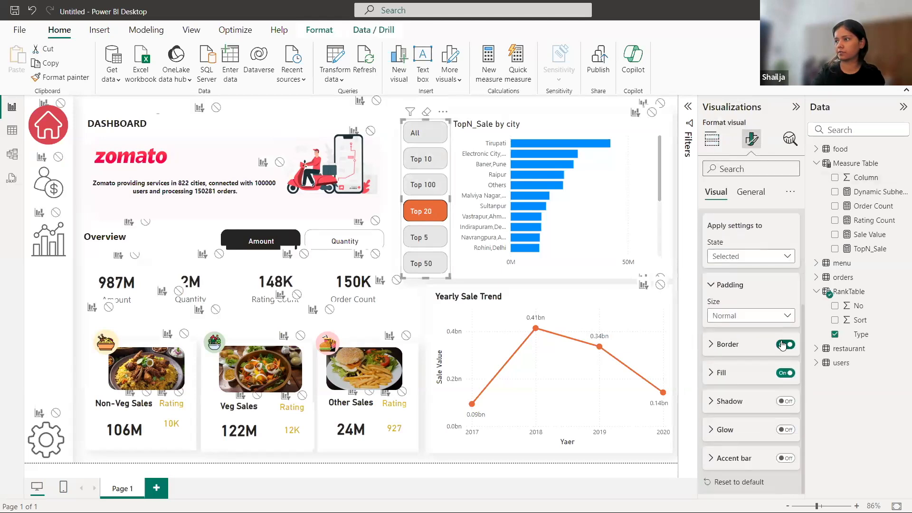
{"action": "left_click", "coordinate": [784, 344]}
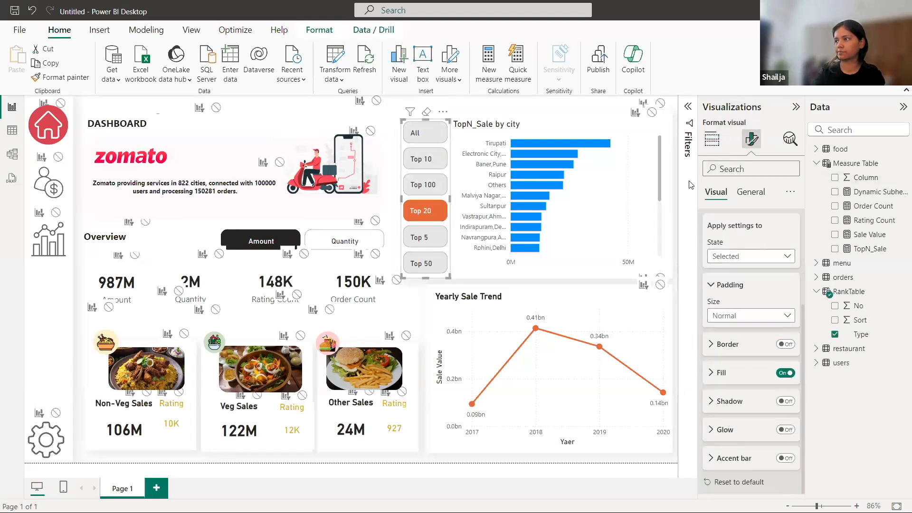
{"action": "left_click", "coordinate": [246, 118]}
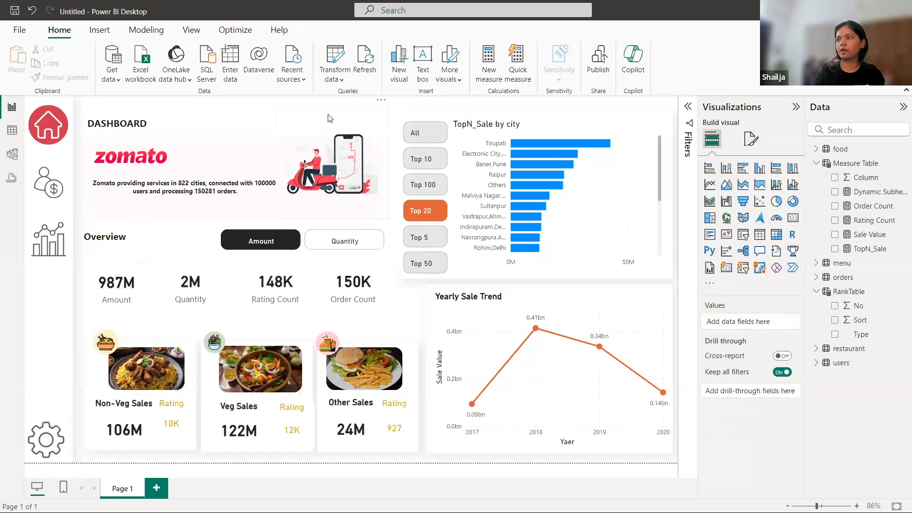
Step: Test the restyled Type slicer by switching through Top 10, Top 100, Top 20 and Top 50, ending on Top 5
{"action": "left_click", "coordinate": [433, 164]}
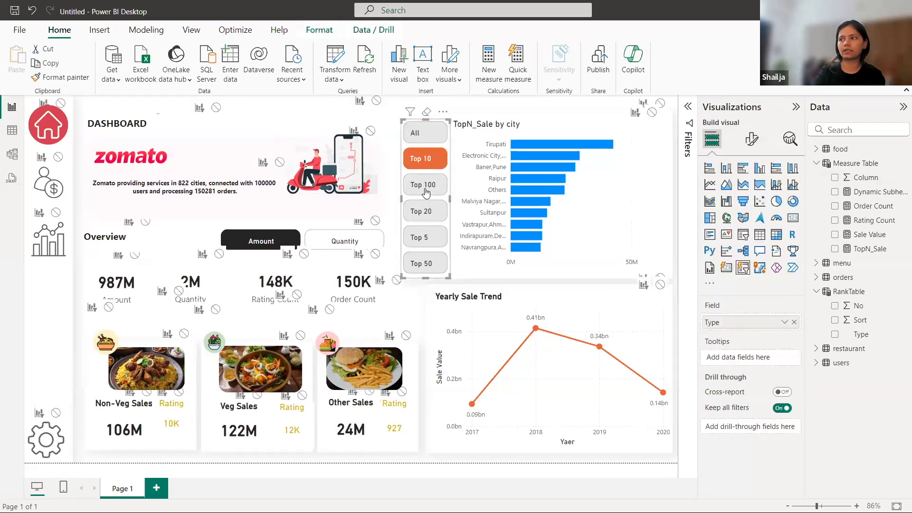
{"action": "left_click", "coordinate": [423, 209]}
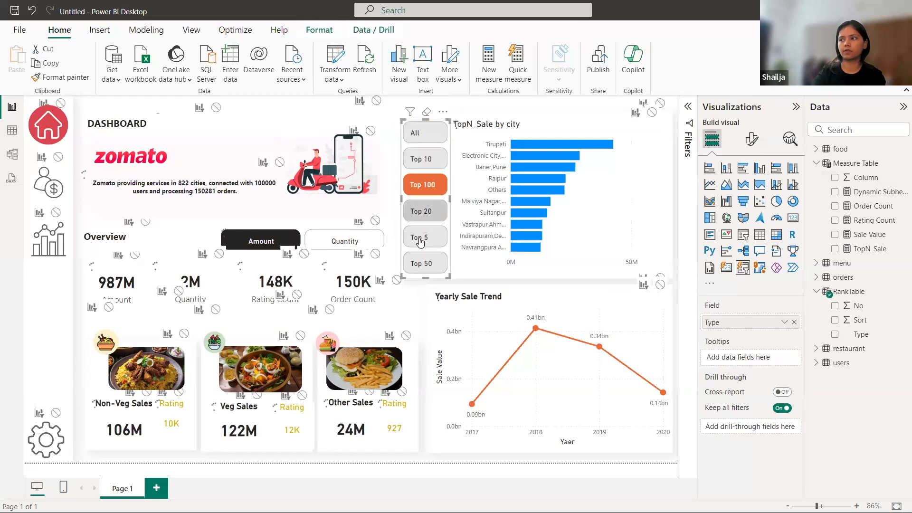
{"action": "left_click", "coordinate": [420, 263]}
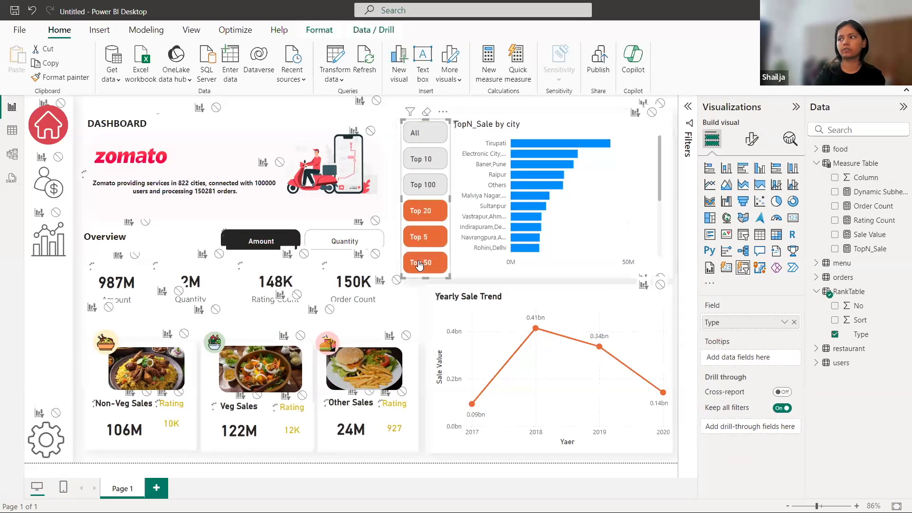
{"action": "left_click", "coordinate": [260, 118]}
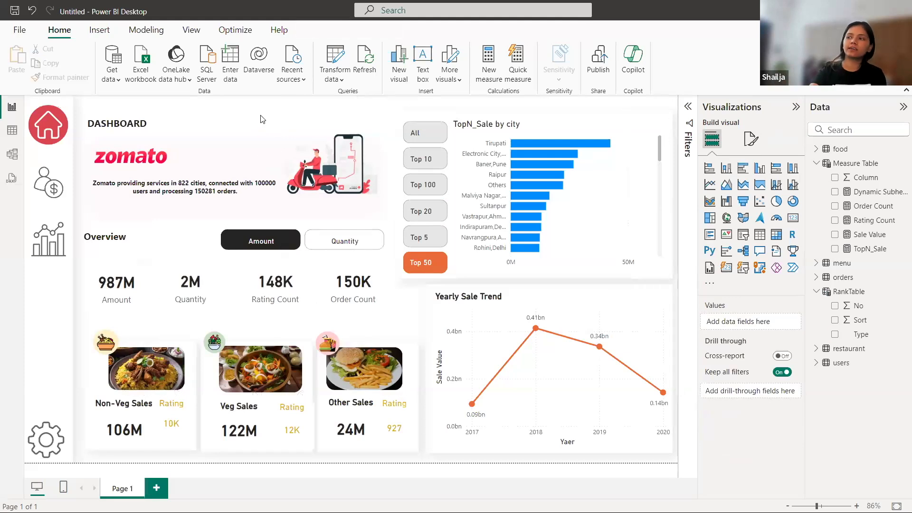
{"action": "left_click", "coordinate": [428, 235]}
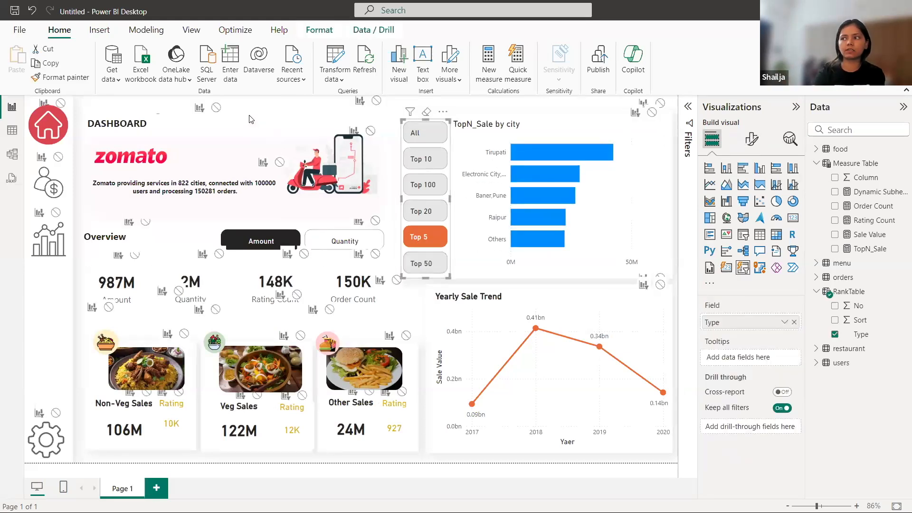
Step: Create a new measure in Measure Table and name it Dynamic_TopN_title
{"action": "left_click", "coordinate": [416, 108]}
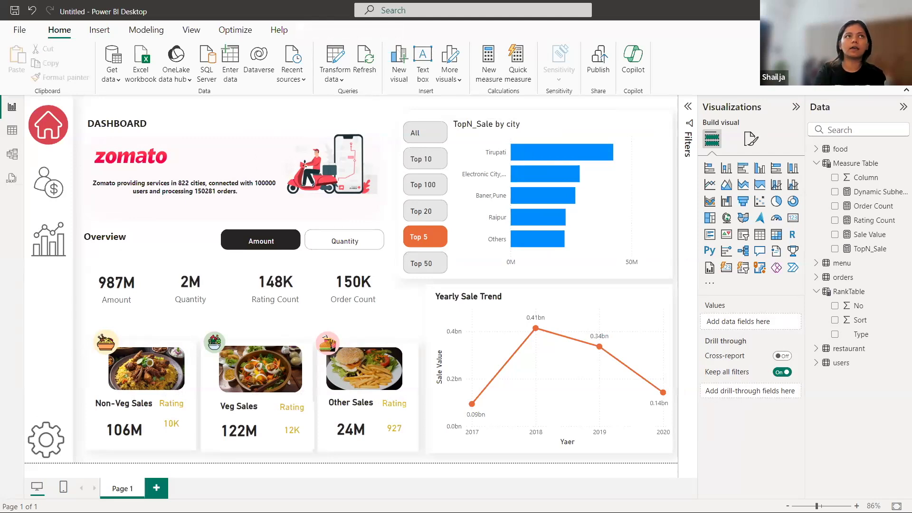
{"action": "right_click", "coordinate": [833, 177]}
{"action": "key", "text": "Escape"}
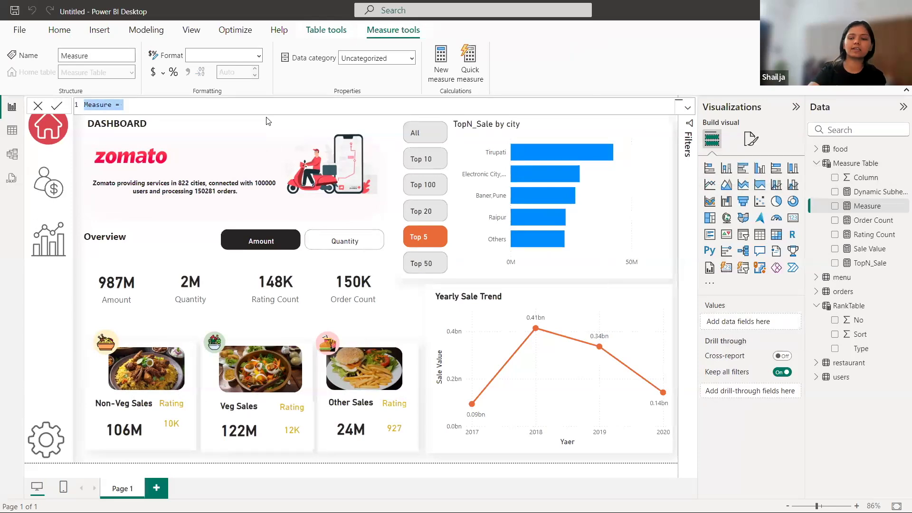
{"action": "key", "text": "BackSpace"}
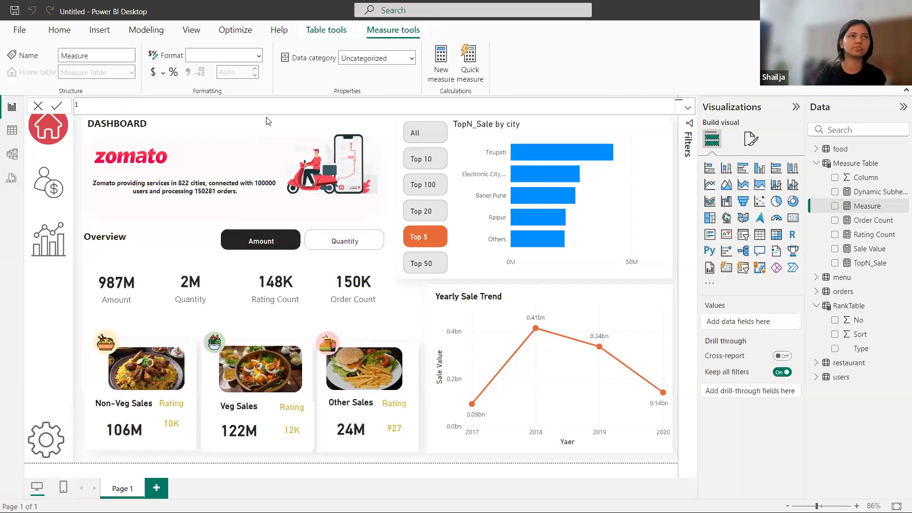
{"action": "type", "text": "Dy"}
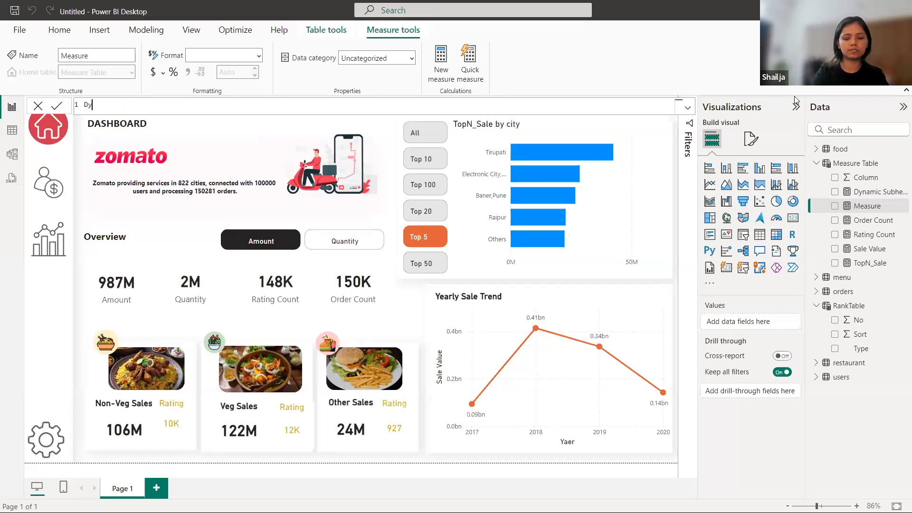
{"action": "type", "text": "namic_TopN_"}
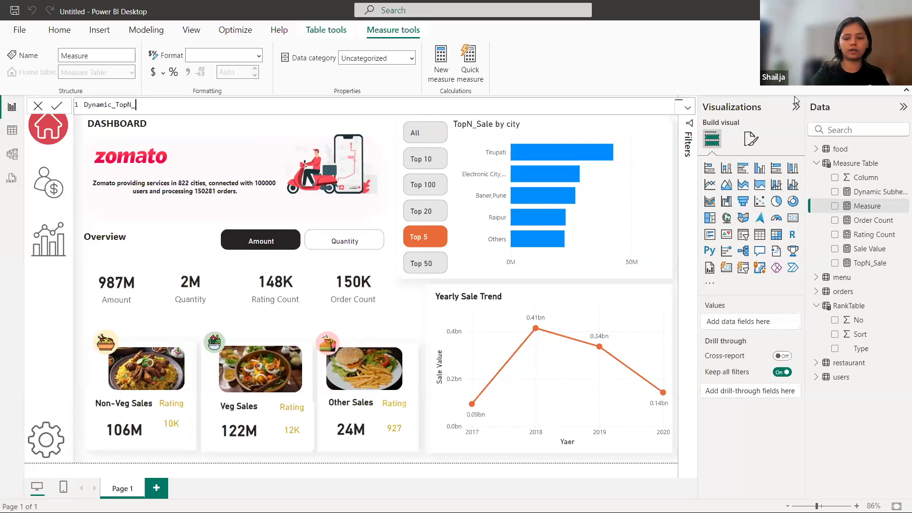
{"action": "type", "text": "title="}
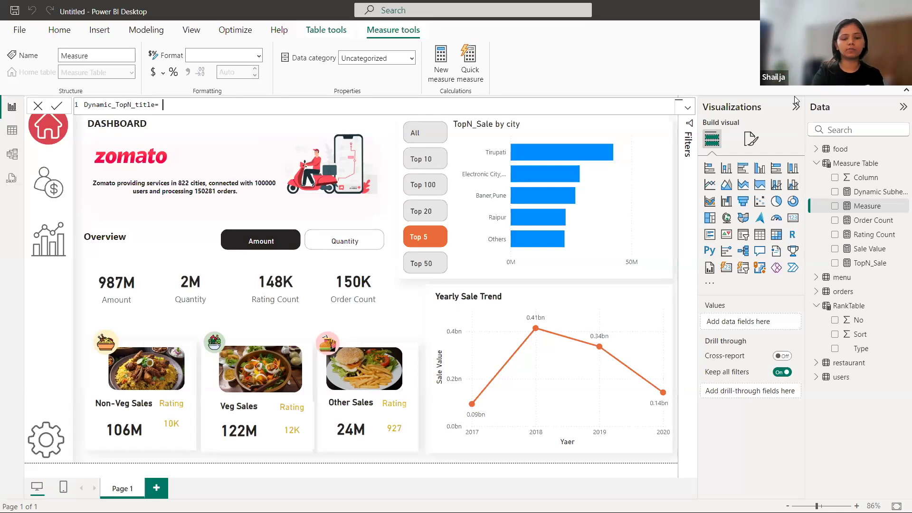
Step: Define a variable selectedrank in the Dynamic_TopN_title formula as SELECTEDVALUE(RankTable[Type])
{"action": "type", "text": " var"}
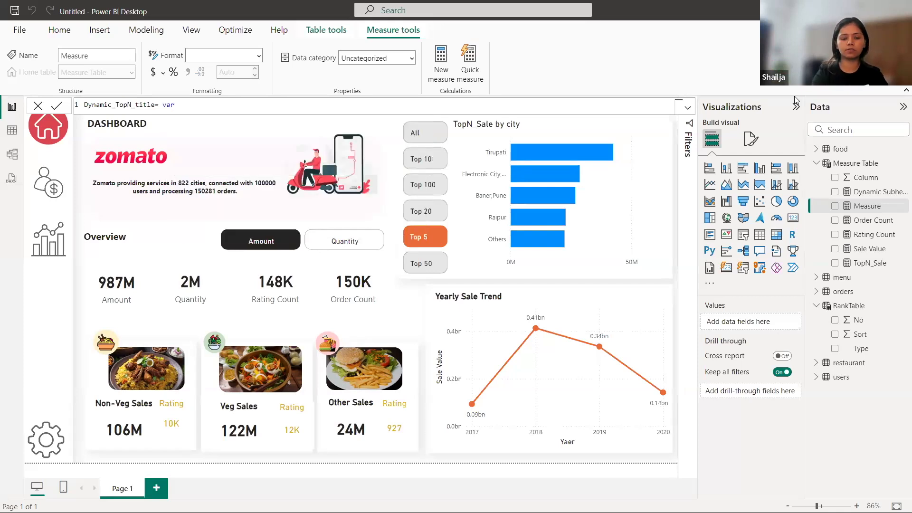
{"action": "type", "text": " selected"}
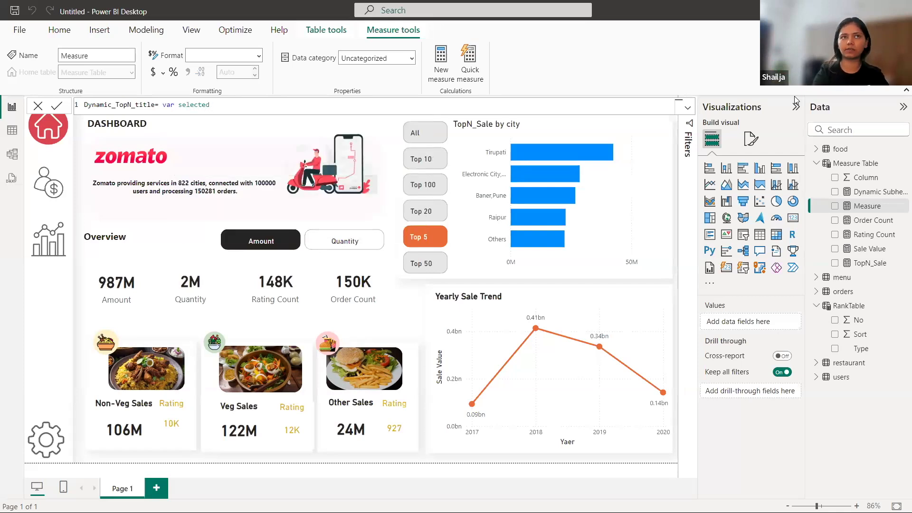
{"action": "type", "text": "rank = "}
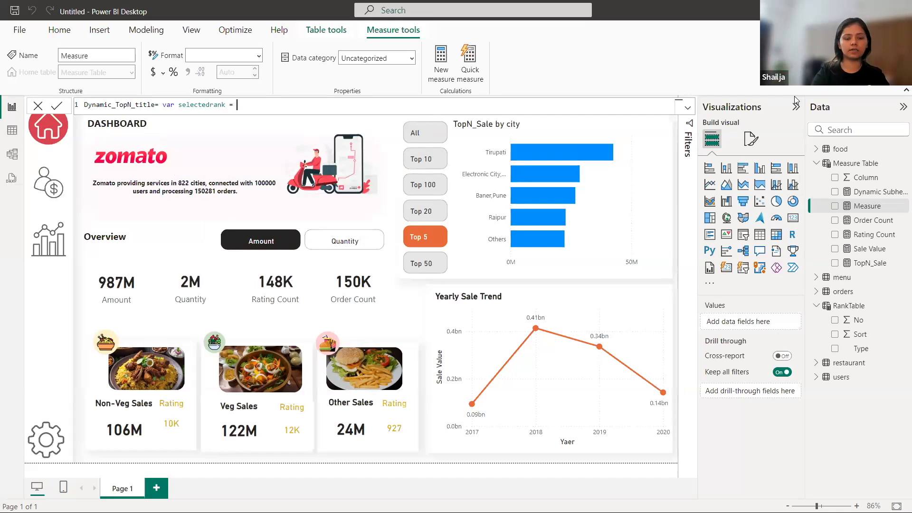
{"action": "type", "text": "sele"}
{"action": "key", "text": "Down"}
{"action": "key", "text": "Down"}
{"action": "key", "text": "Down"}
{"action": "key", "text": "Down"}
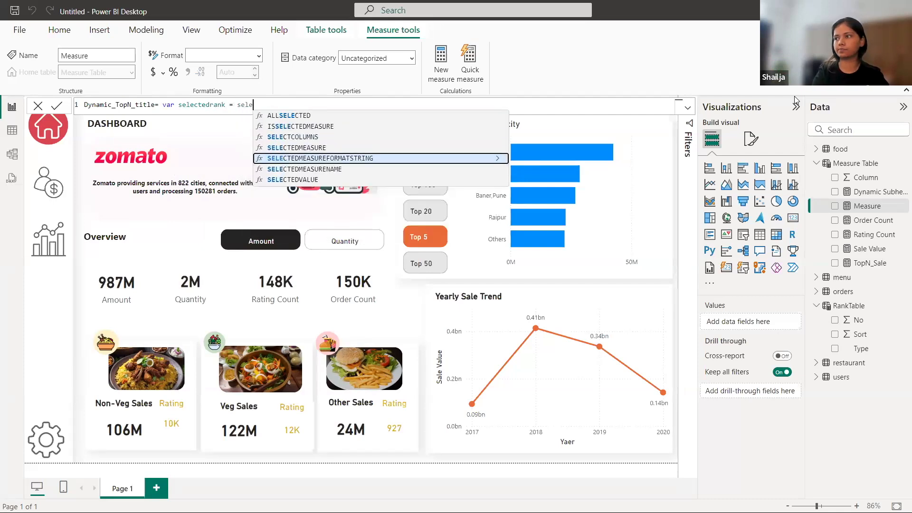
{"action": "key", "text": "Tab"}
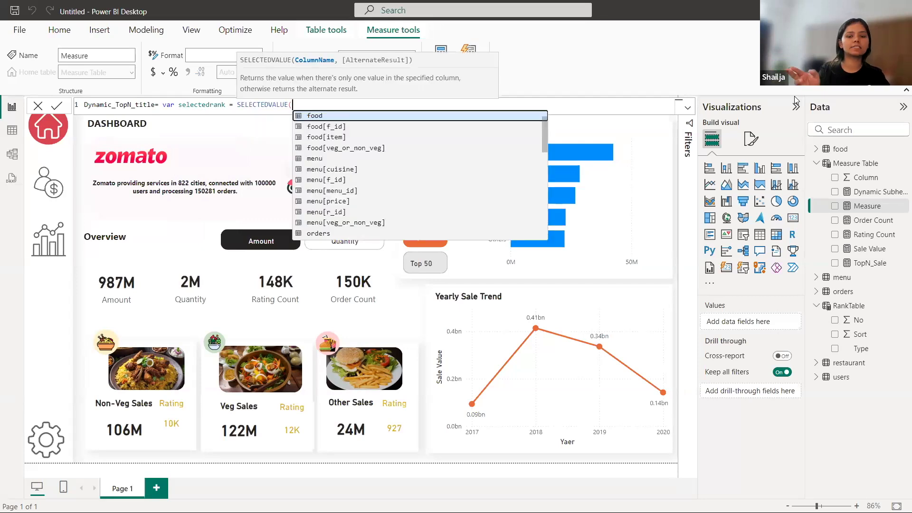
{"action": "type", "text": "ty"}
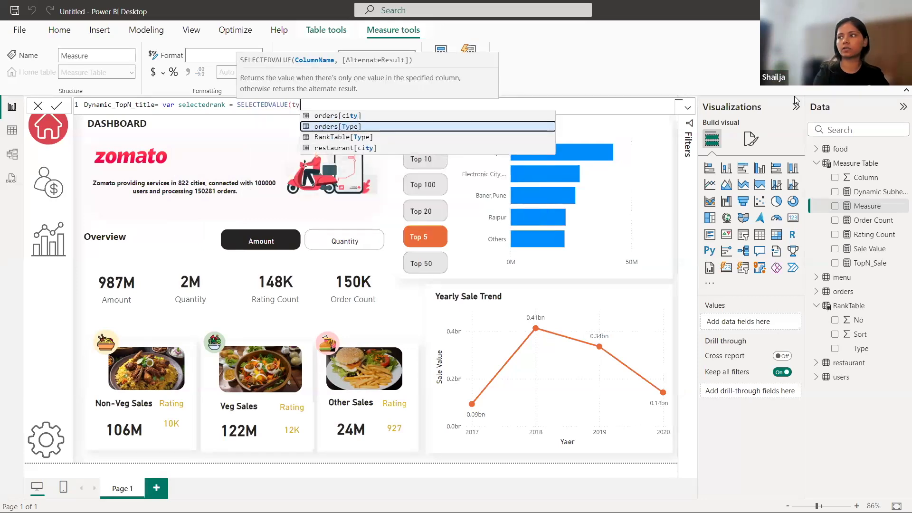
{"action": "key", "text": "Down"}
{"action": "key", "text": "Tab"}
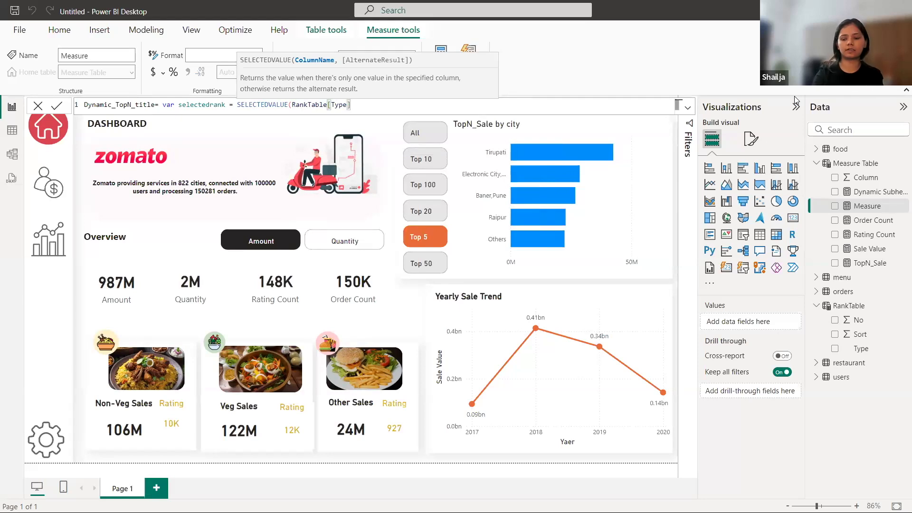
{"action": "type", "text": ")"}
Step: Add a second variable selectedtype on a new line, defined as SELECTEDVALUE(orders[Type])
{"action": "key", "text": "shift+Return"}
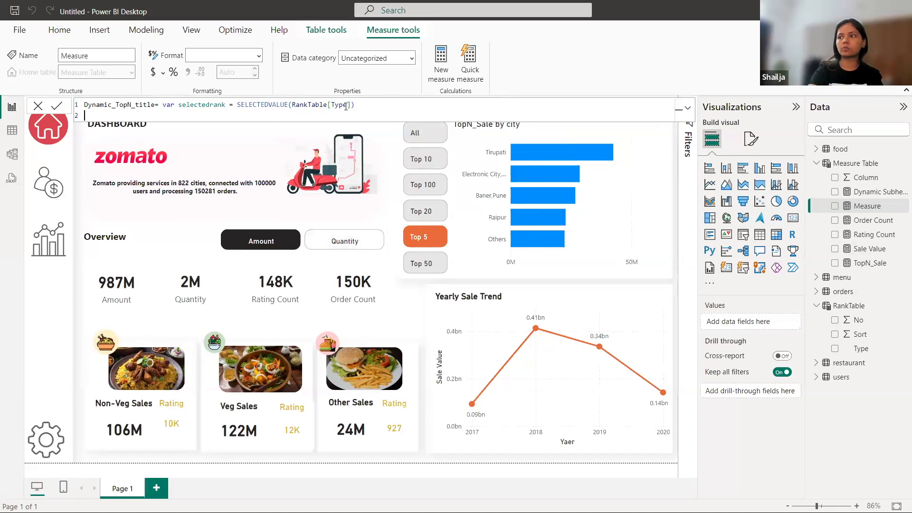
{"action": "key", "text": "Tab"}
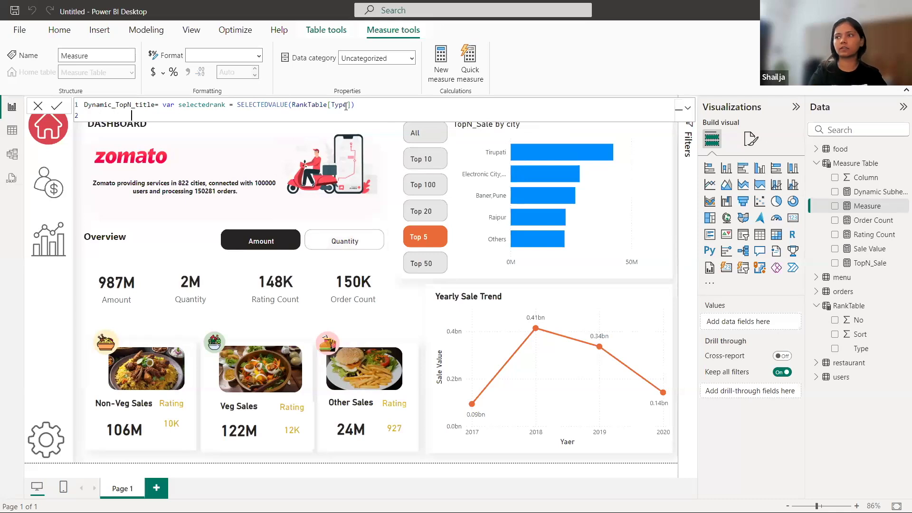
{"action": "type", "text": "var selectedt"}
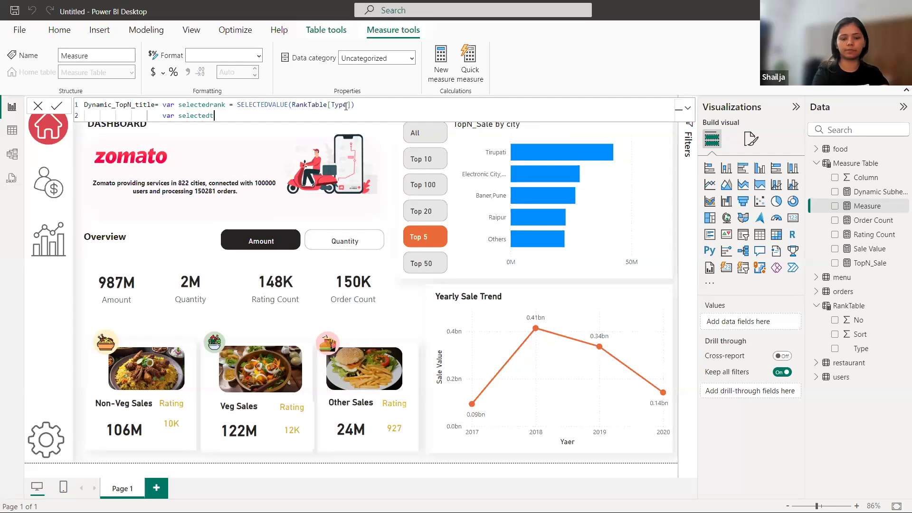
{"action": "type", "text": "ype = sele"}
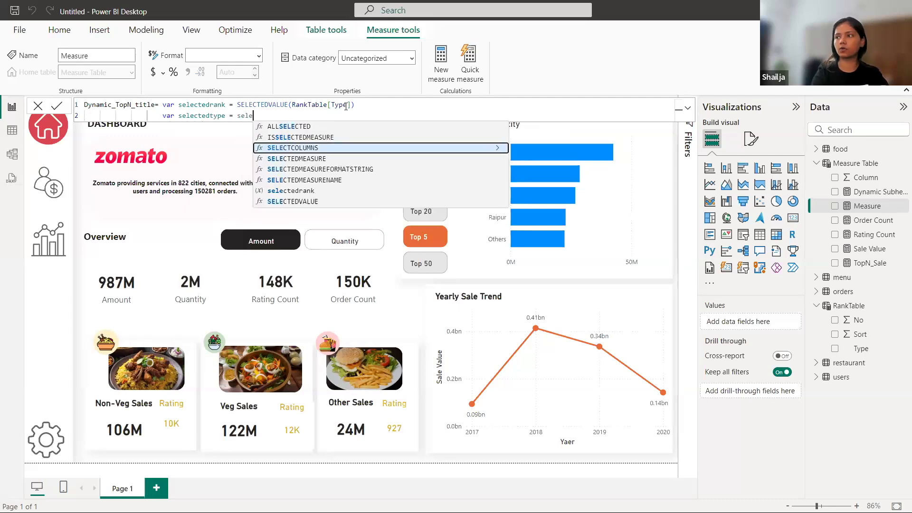
{"action": "key", "text": "Down"}
{"action": "key", "text": "Down"}
{"action": "key", "text": "Down"}
{"action": "key", "text": "Down"}
{"action": "key", "text": "Down"}
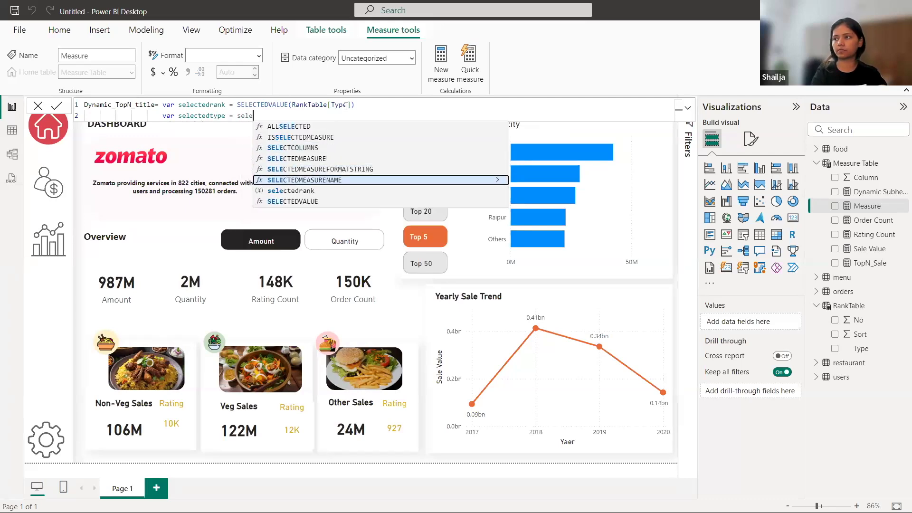
{"action": "key", "text": "Tab"}
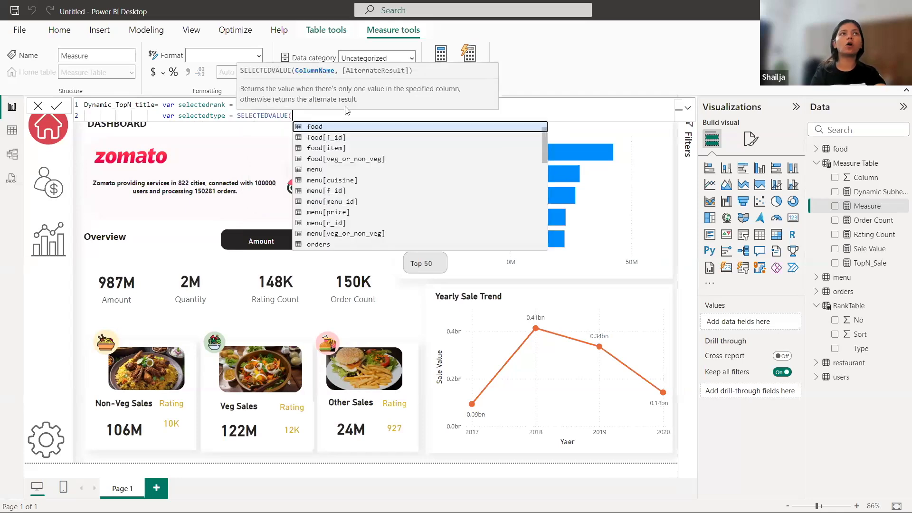
{"action": "type", "text": "ty"}
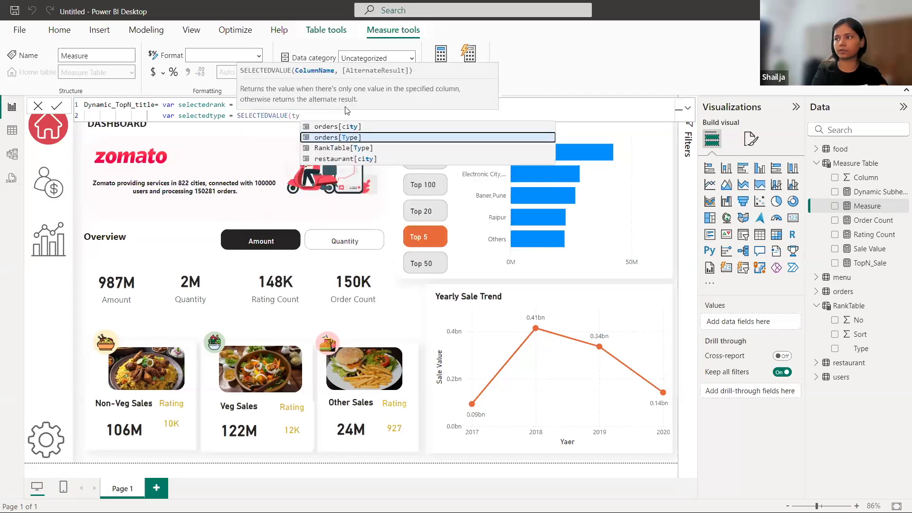
{"action": "key", "text": "Tab"}
{"action": "type", "text": ")"}
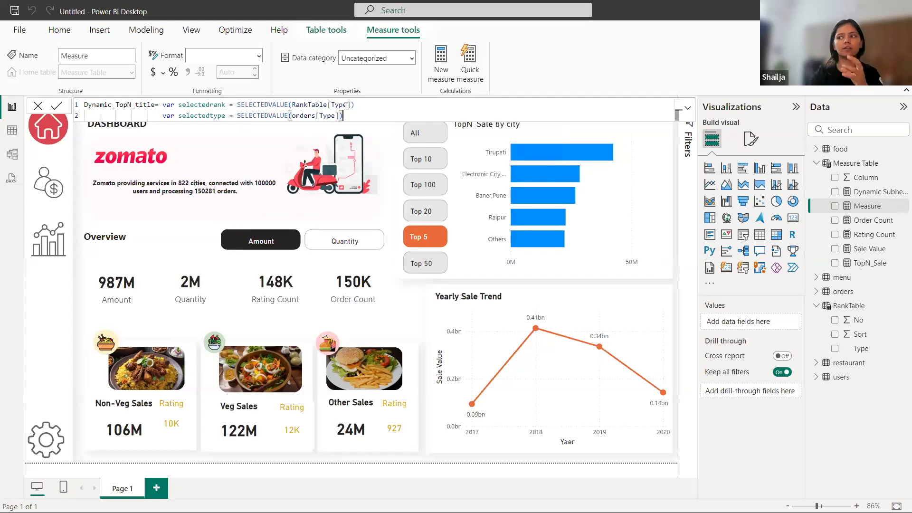
Step: Add a return line to the Dynamic_TopN_title formula that outputs selectedrank
{"action": "key", "text": "shift+Return"}
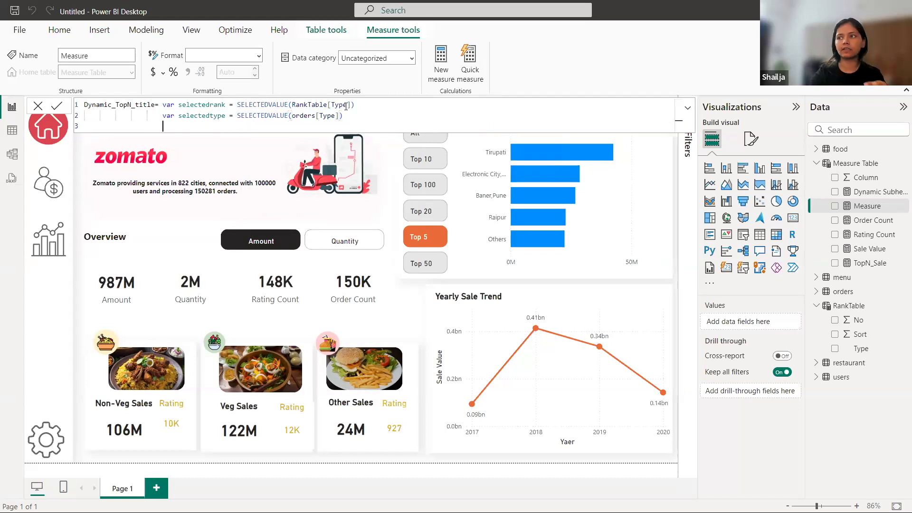
{"action": "type", "text": "return "}
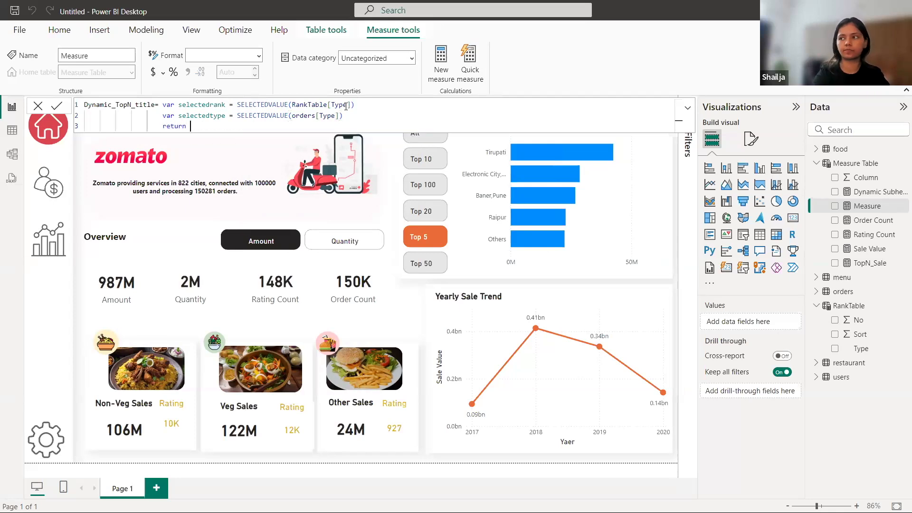
{"action": "type", "text": "sele"}
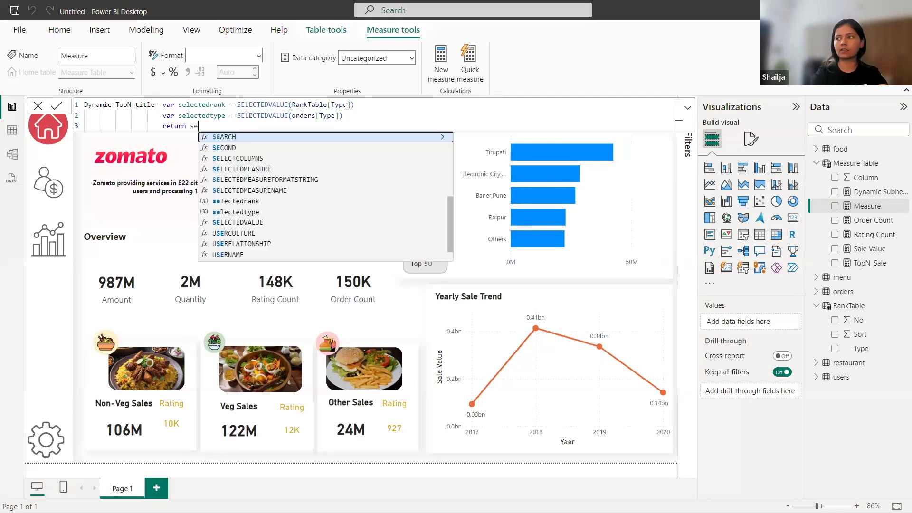
{"action": "double_click", "coordinate": [211, 105]}
{"action": "key", "text": "ctrl+c"}
{"action": "double_click", "coordinate": [195, 125]}
{"action": "key", "text": "ctrl+v"}
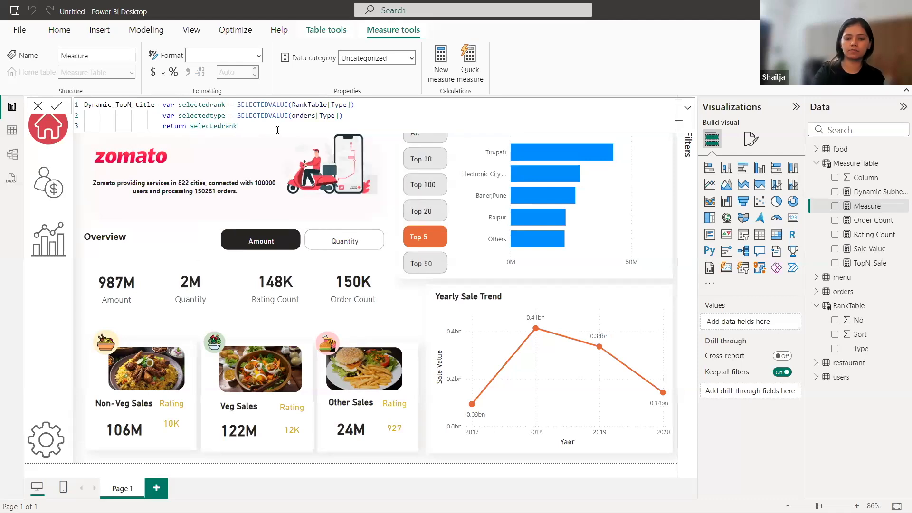
Step: Append & " city " & selectedtype to the return expression and commit the Dynamic_TopN_title measure
{"action": "type", "text": "&"}
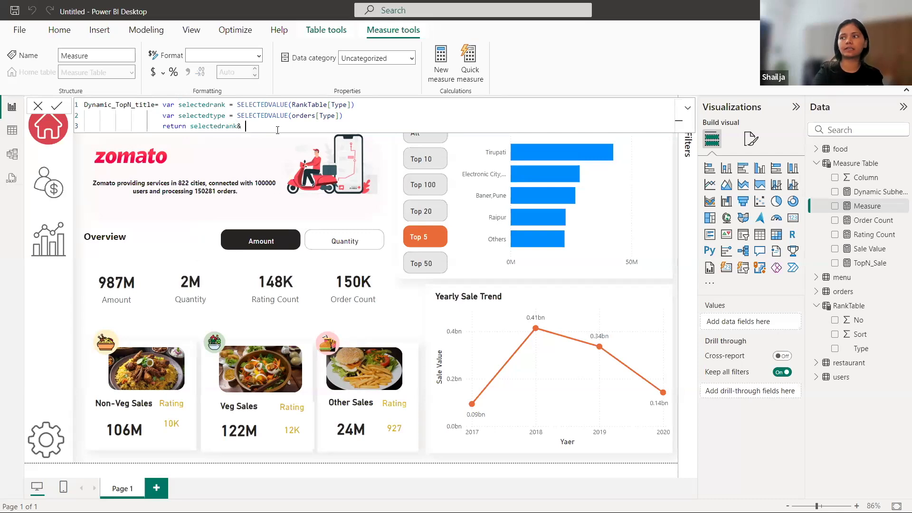
{"action": "type", "text": " \""}
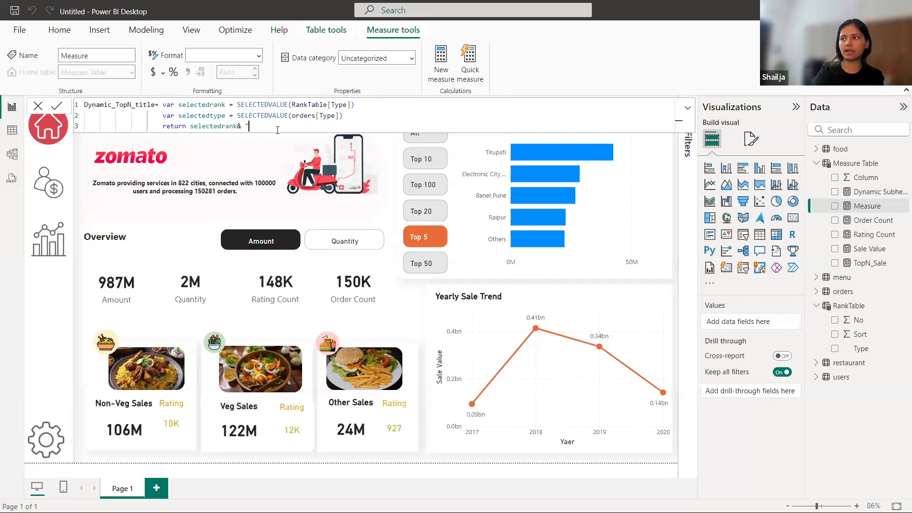
{"action": "type", "text": " city"}
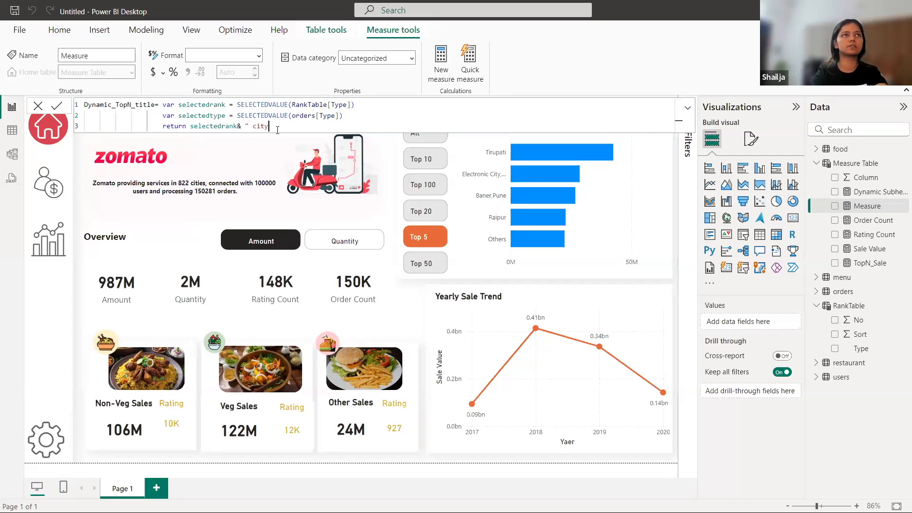
{"action": "type", "text": " \"&"}
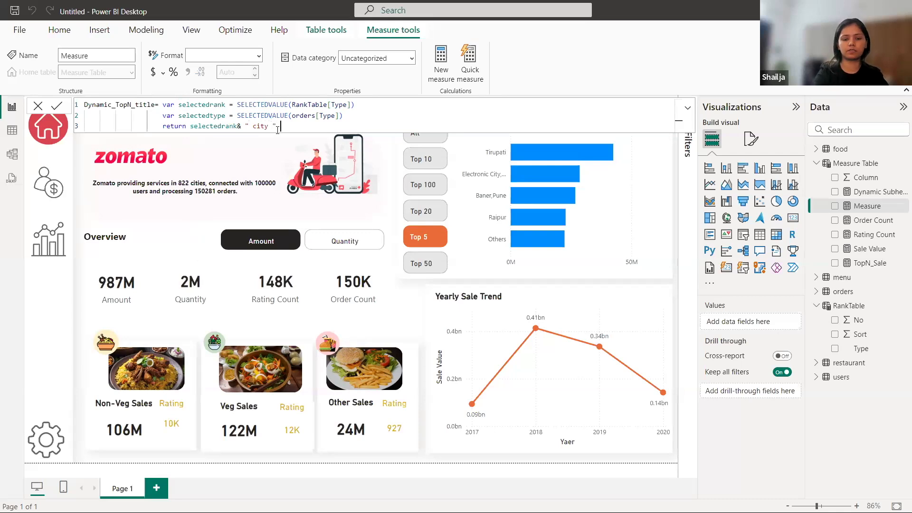
{"action": "double_click", "coordinate": [215, 115]}
{"action": "key", "text": "ctrl+c"}
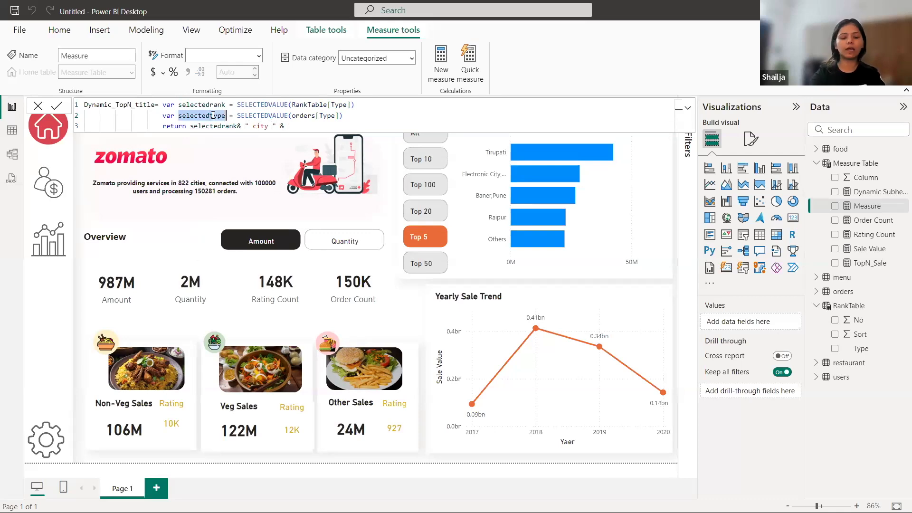
{"action": "left_click", "coordinate": [305, 127]}
{"action": "key", "text": "ctrl+v"}
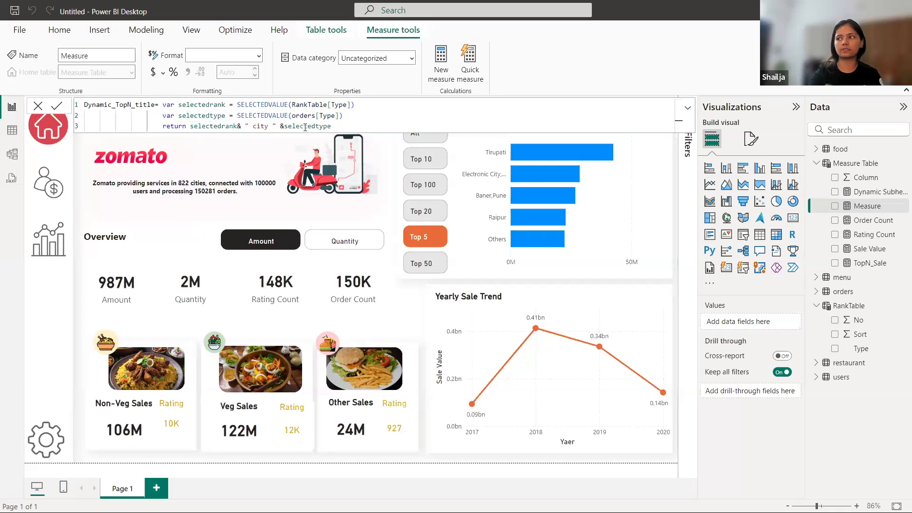
{"action": "left_click", "coordinate": [57, 107]}
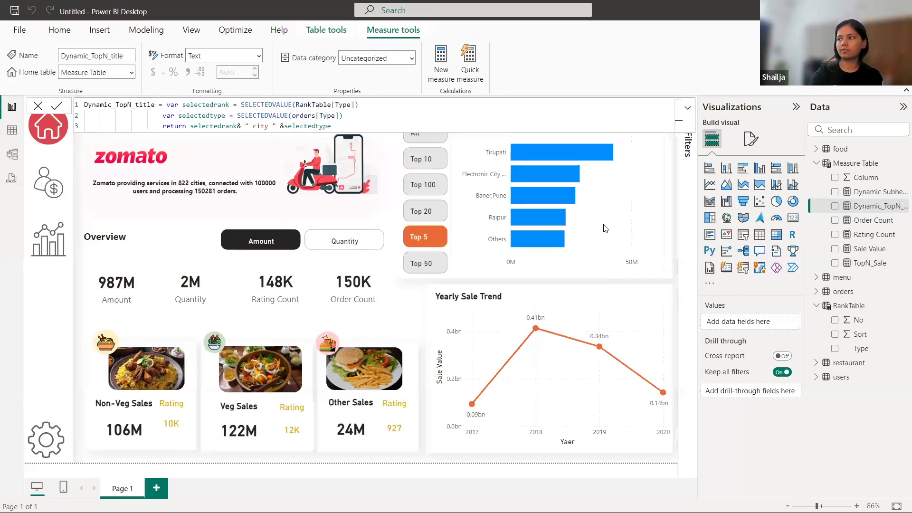
Step: Select the TopN_Sale by city bar chart
{"action": "left_click", "coordinate": [636, 243]}
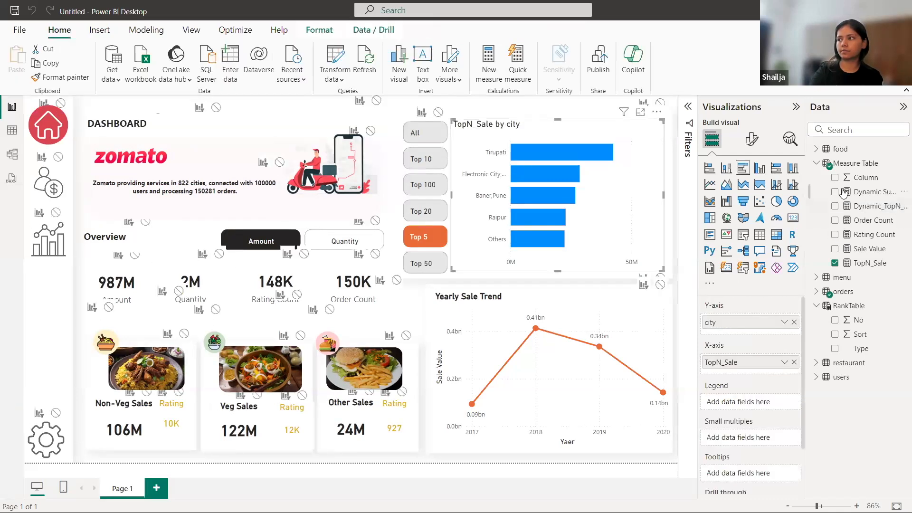
Step: Base the city bar chart's title on the Dynamic_TopN_title measure using the Field value format style
{"action": "left_click", "coordinate": [759, 145]}
{"action": "left_click", "coordinate": [750, 191]}
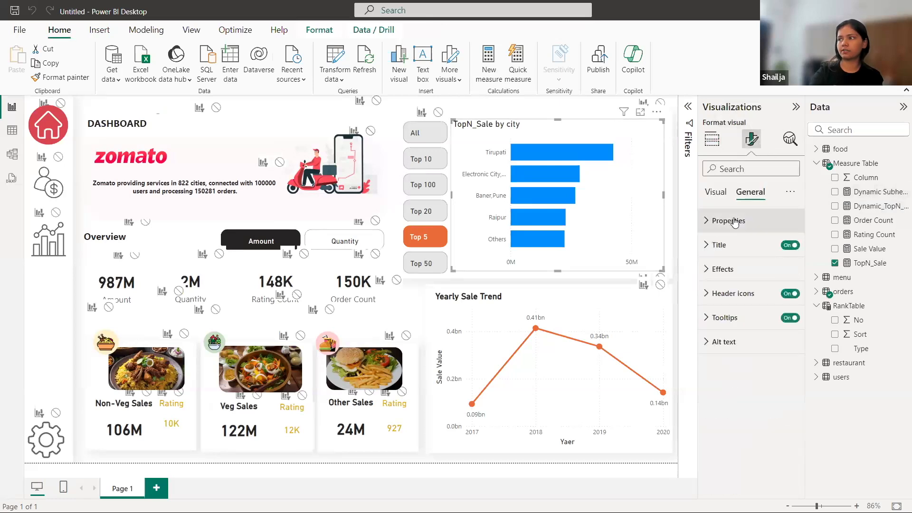
{"action": "left_click", "coordinate": [717, 245]}
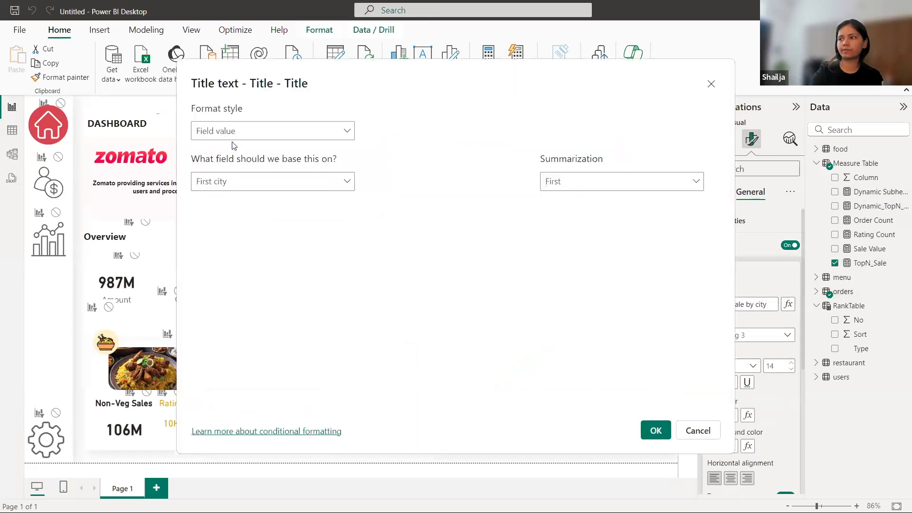
{"action": "left_click", "coordinate": [244, 183]}
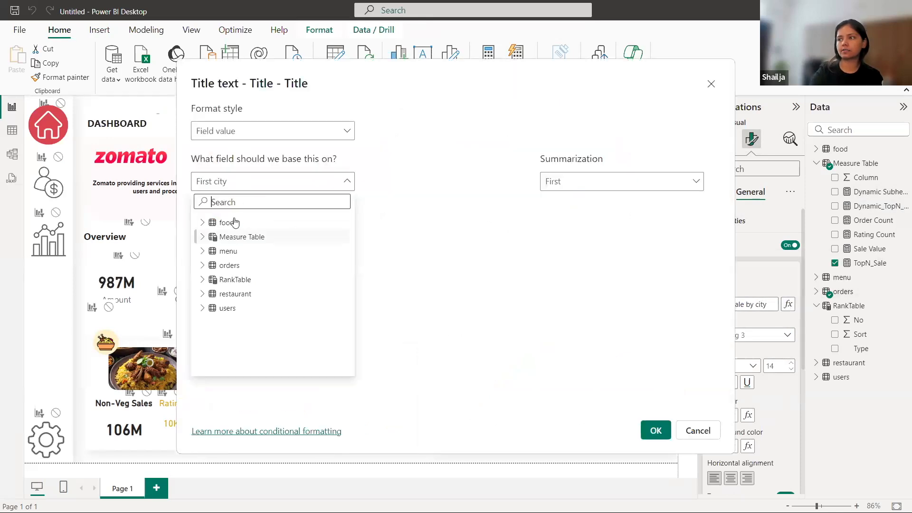
{"action": "type", "text": "dyn"}
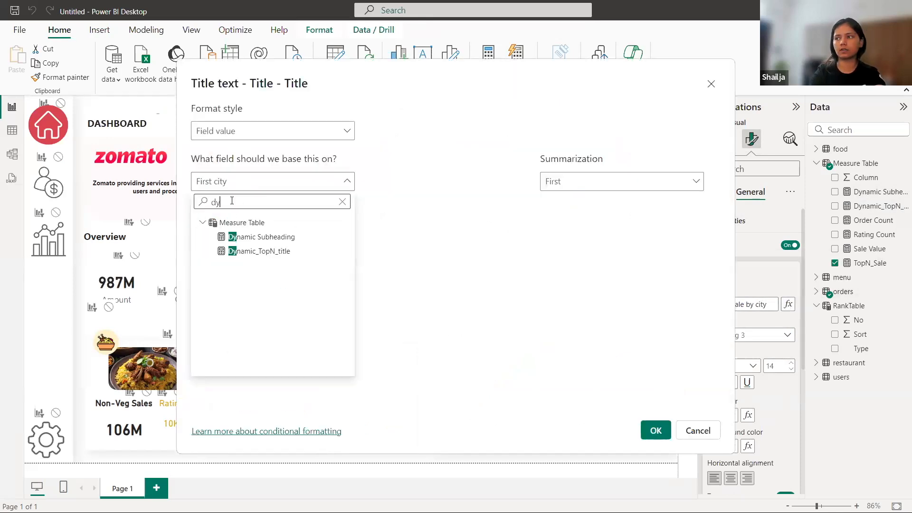
{"action": "left_click", "coordinate": [255, 251]}
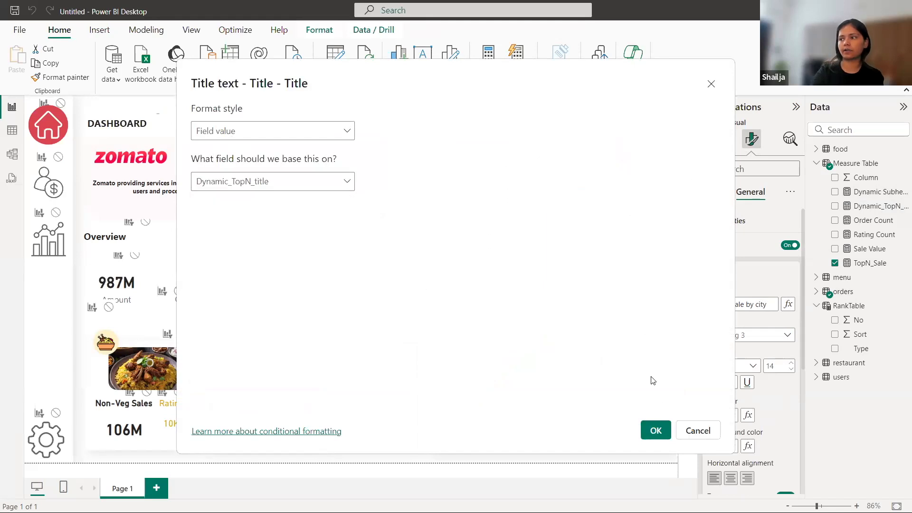
{"action": "left_click", "coordinate": [655, 429]}
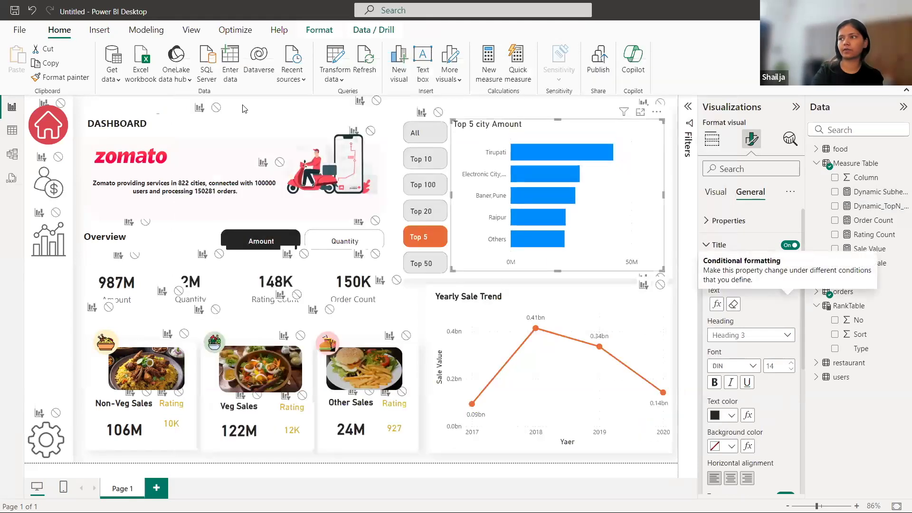
{"action": "left_click", "coordinate": [324, 97]}
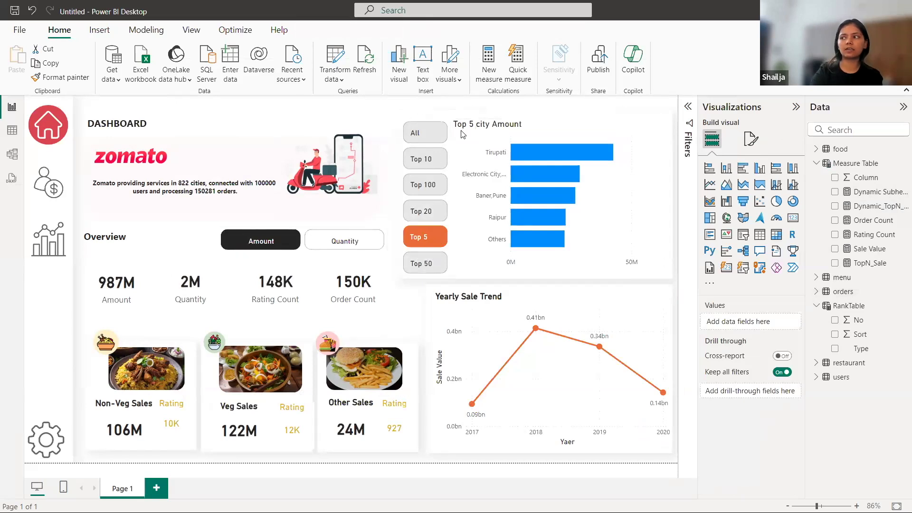
Step: Test the chart's dynamic title by filtering to Top 20 and Top 10, and switching the metric to Quantity and back to Amount
{"action": "left_click", "coordinate": [425, 214]}
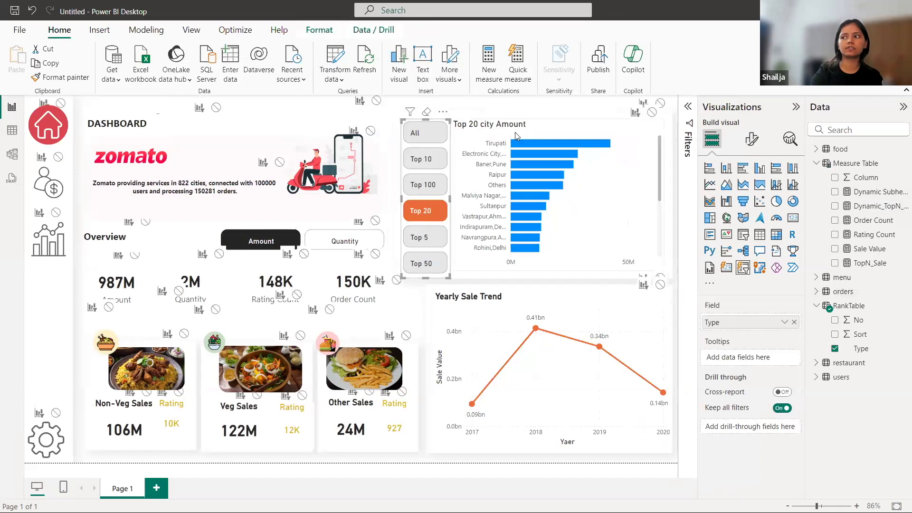
{"action": "left_click", "coordinate": [424, 159]}
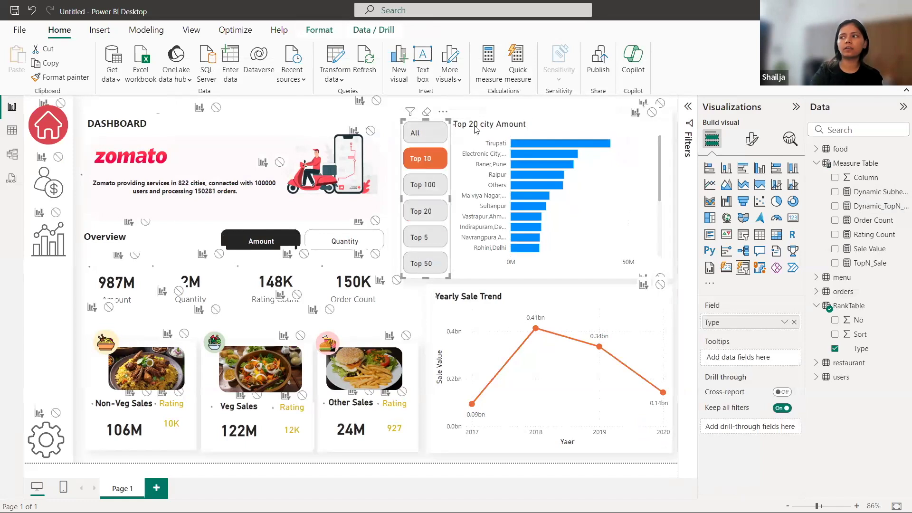
{"action": "left_click", "coordinate": [335, 242]}
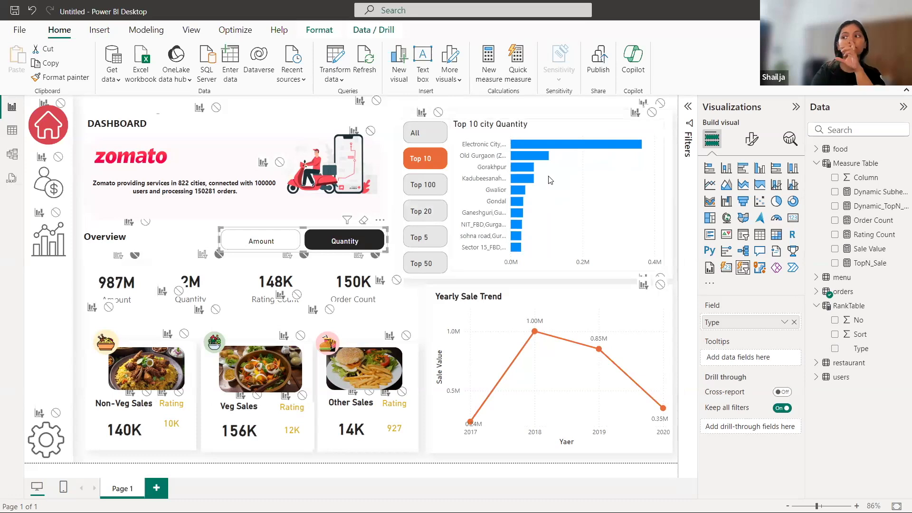
{"action": "left_click", "coordinate": [277, 242]}
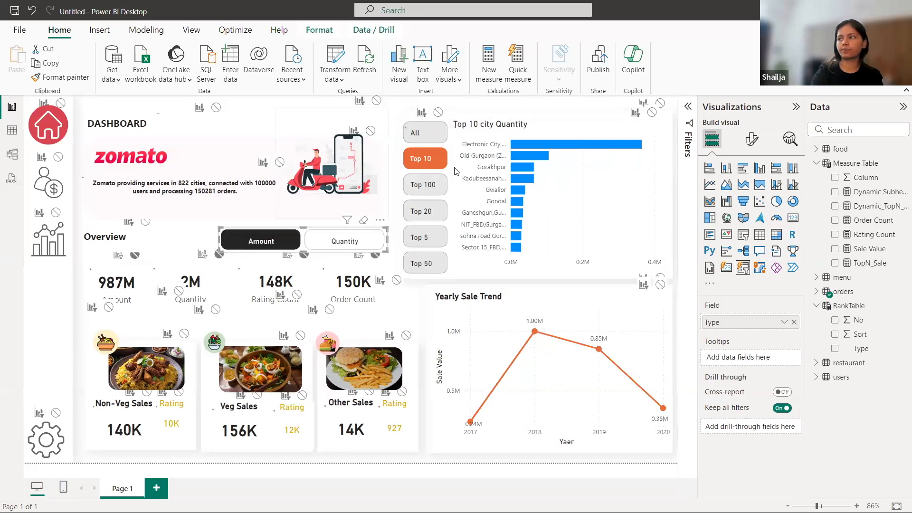
Step: Give the city chart's bars a gradient conditional color format based on the TopN_Sale measure
{"action": "left_click", "coordinate": [617, 194]}
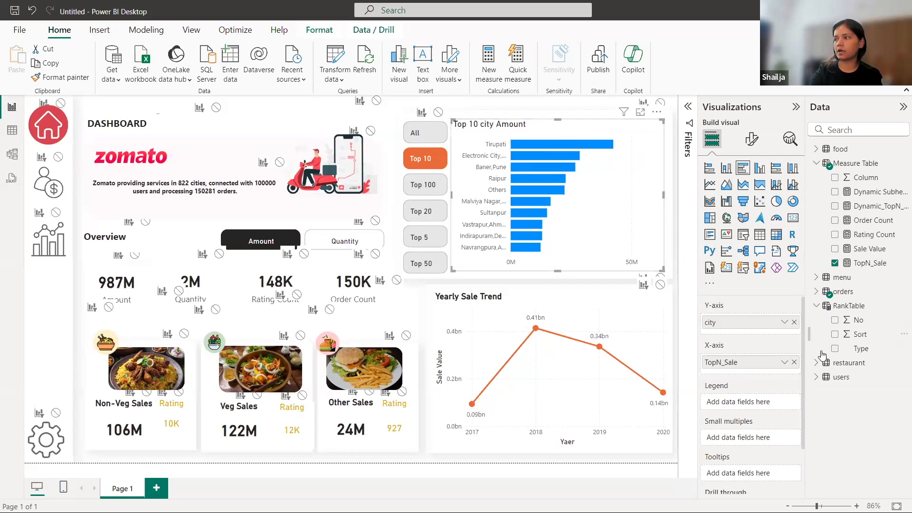
{"action": "left_click", "coordinate": [752, 140]}
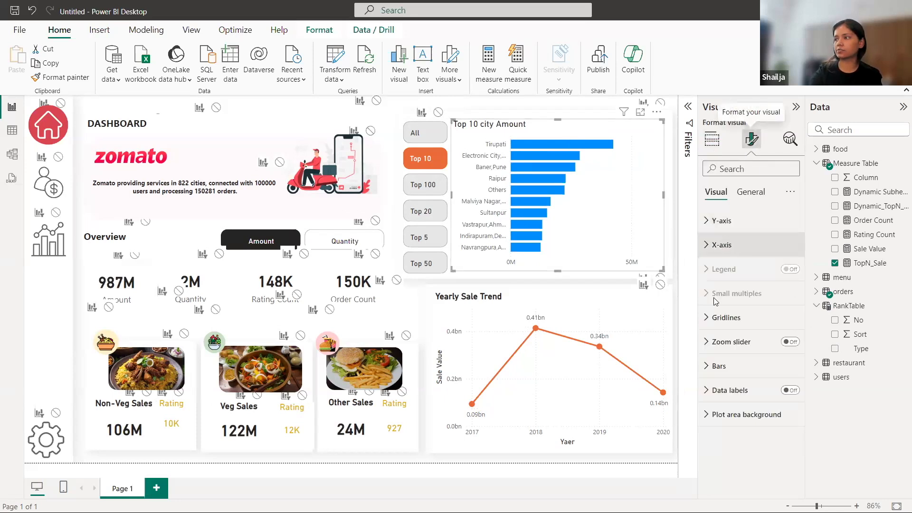
{"action": "left_click", "coordinate": [710, 366]}
{"action": "scroll", "coordinate": [739, 418], "scroll_direction": "down", "scroll_amount": 2}
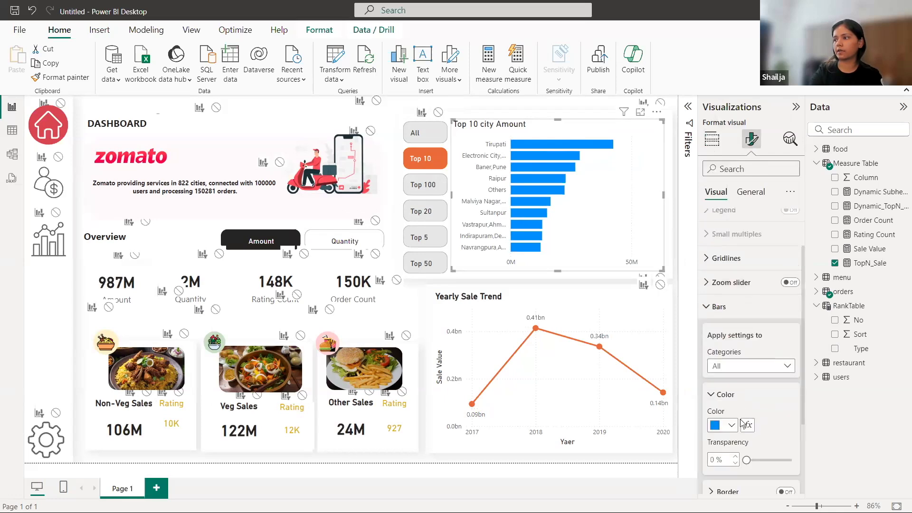
{"action": "left_click", "coordinate": [748, 425]}
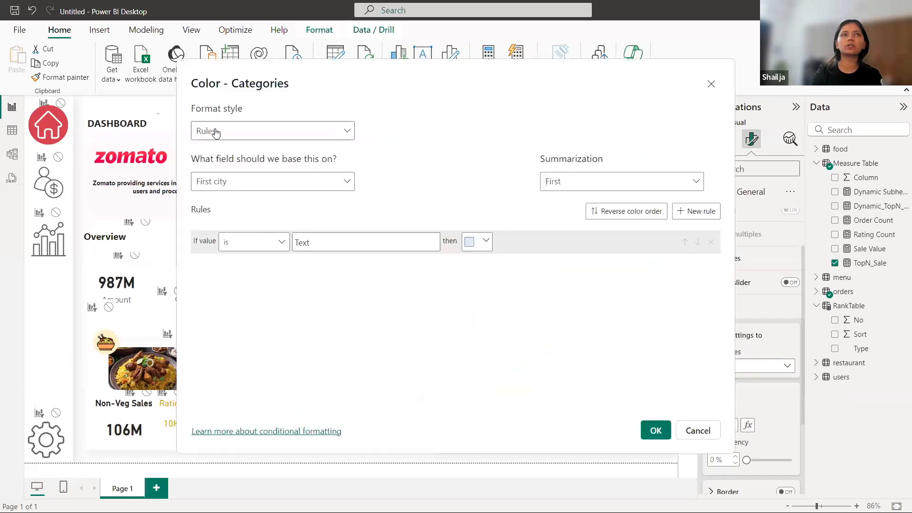
{"action": "left_click", "coordinate": [258, 131]}
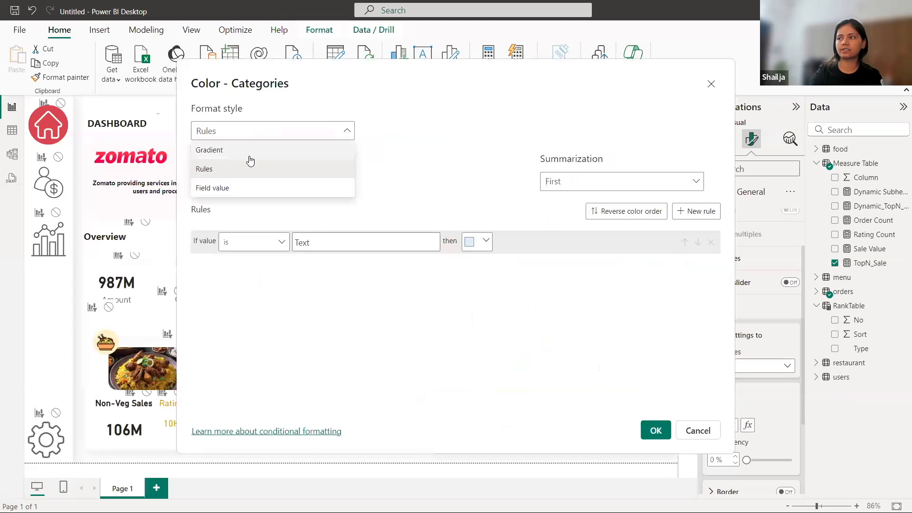
{"action": "left_click", "coordinate": [242, 156]}
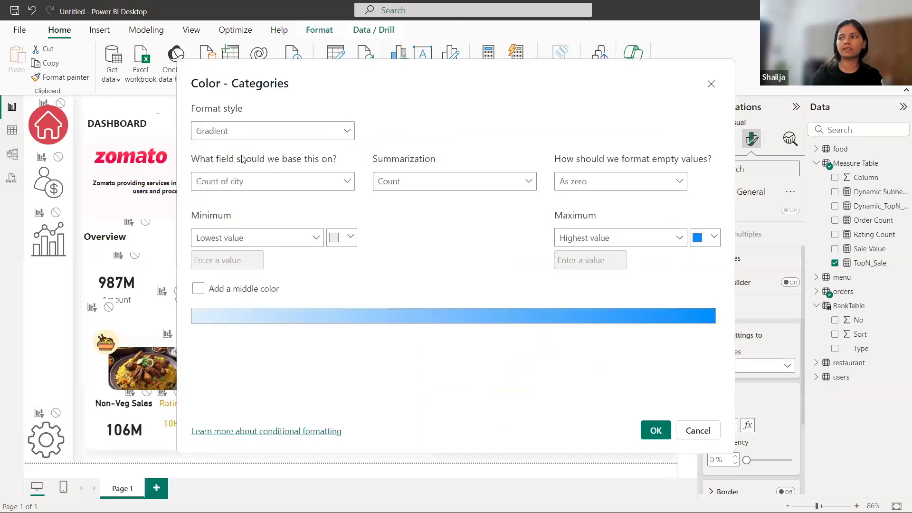
{"action": "left_click", "coordinate": [259, 181]}
{"action": "type", "text": "top"}
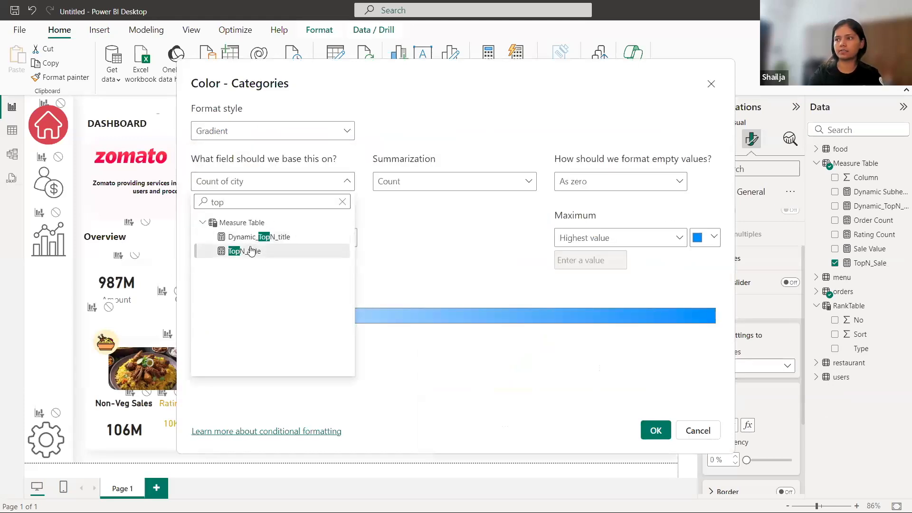
{"action": "left_click", "coordinate": [244, 250]}
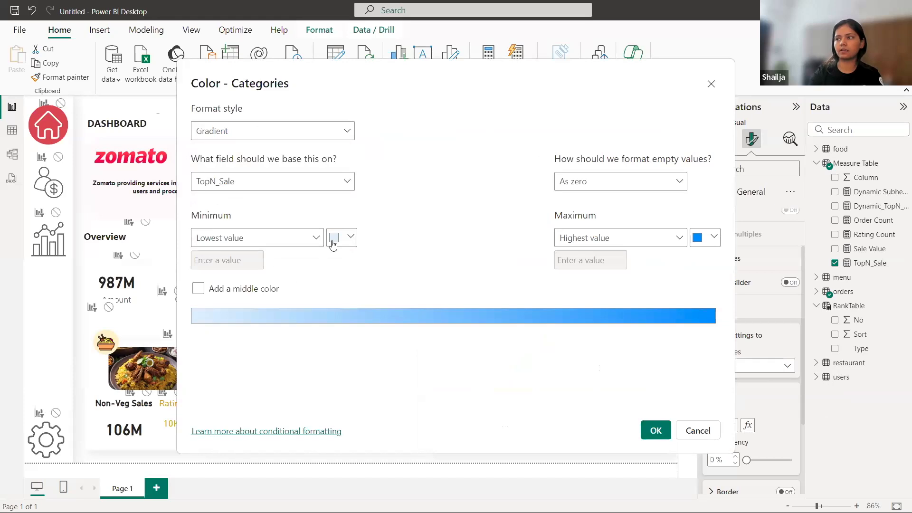
Step: Set the gradient's lowest-value color to light orange and its highest-value color to orange, and apply it
{"action": "left_click", "coordinate": [350, 238]}
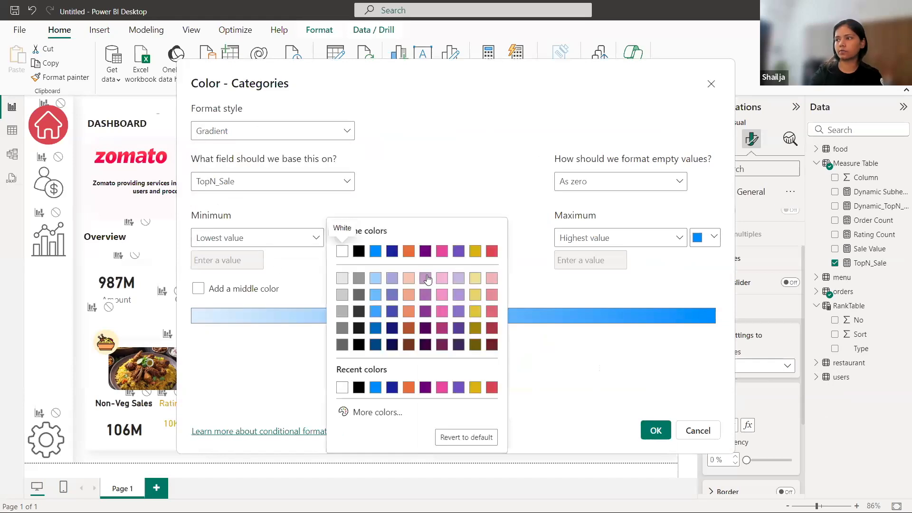
{"action": "left_click", "coordinate": [410, 294]}
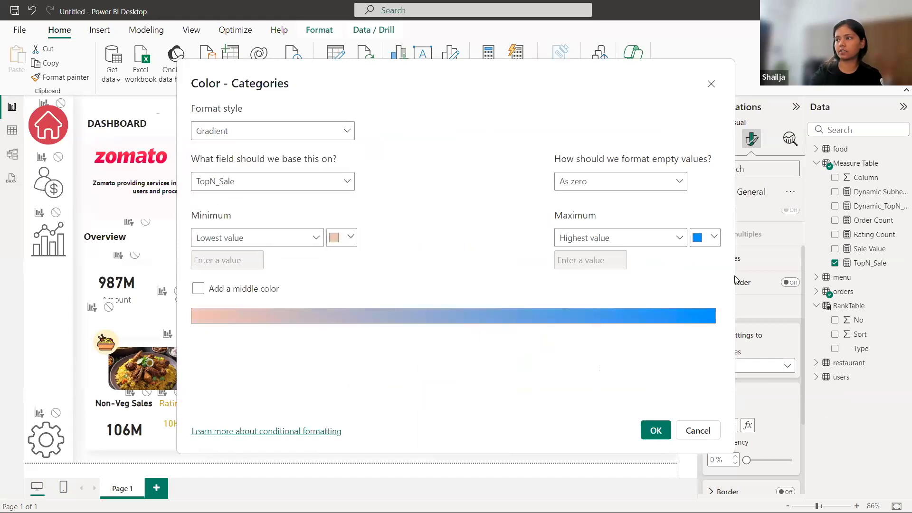
{"action": "left_click", "coordinate": [714, 237]}
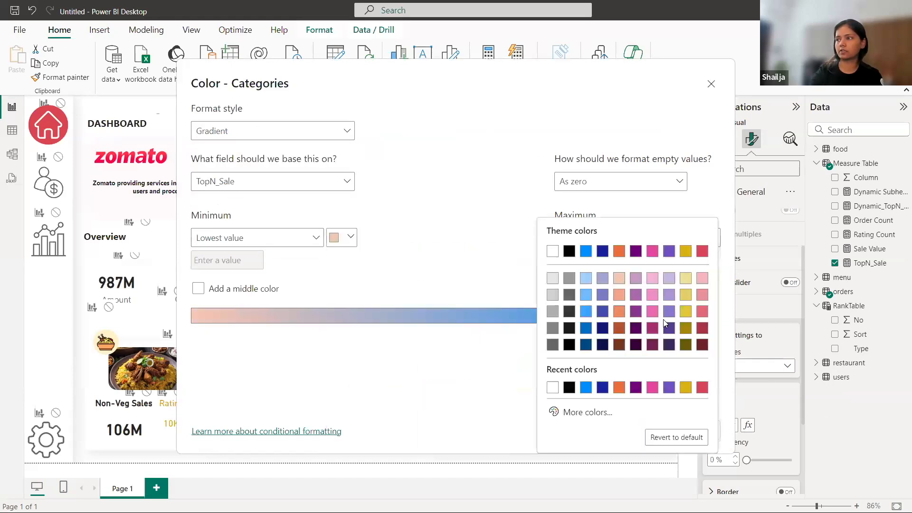
{"action": "left_click", "coordinate": [617, 252]}
{"action": "left_click", "coordinate": [655, 430]}
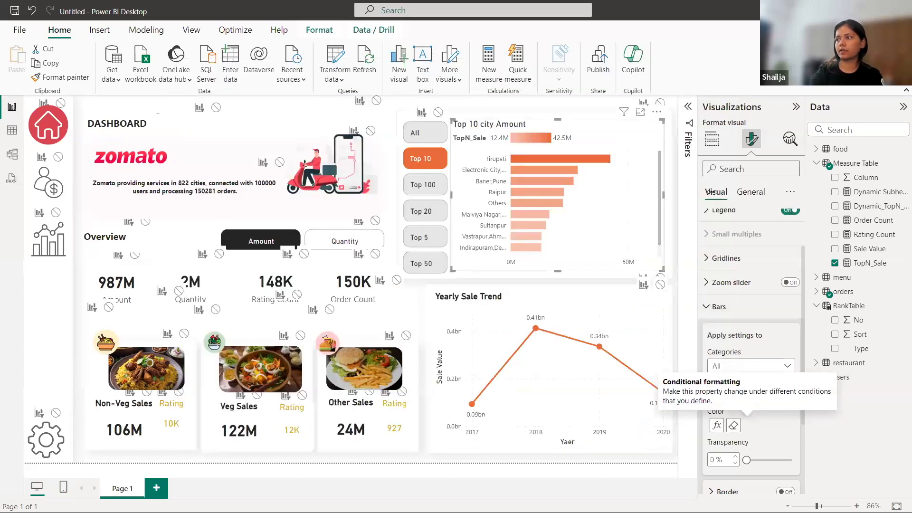
Step: Turn off the legend of the city bar chart
{"action": "left_click", "coordinate": [704, 306]}
{"action": "left_click", "coordinate": [789, 268]}
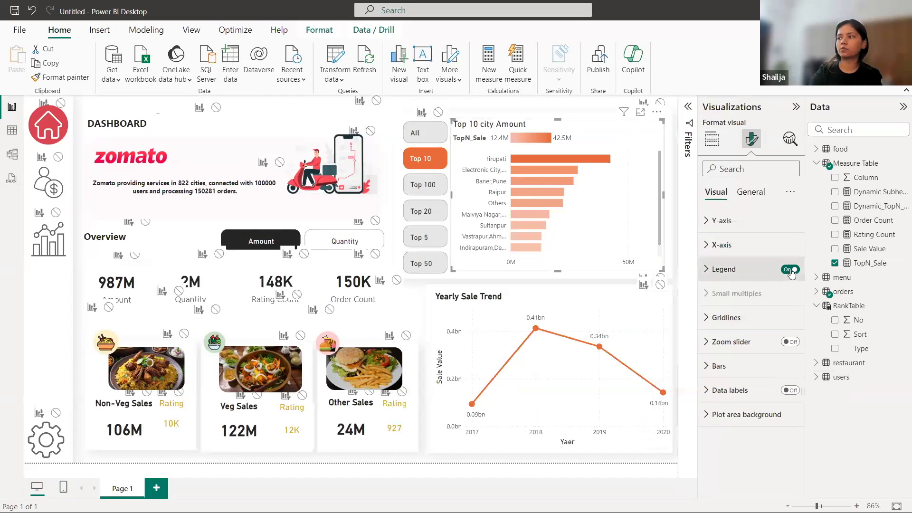
{"action": "left_click", "coordinate": [256, 116]}
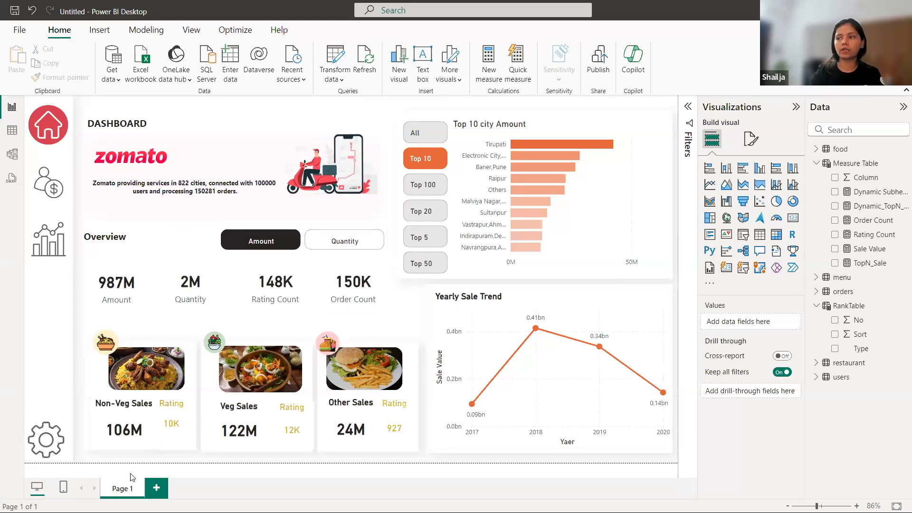
Step: Rename the report page Page 1 to Overview
{"action": "double_click", "coordinate": [135, 488]}
{"action": "left_click", "coordinate": [143, 488]}
{"action": "key", "text": "BackSpace"}
{"action": "key", "text": "BackSpace"}
{"action": "key", "text": "BackSpace"}
{"action": "key", "text": "BackSpace"}
{"action": "key", "text": "BackSpace"}
{"action": "key", "text": "BackSpace"}
{"action": "type", "text": "Over"}
{"action": "type", "text": "view"}
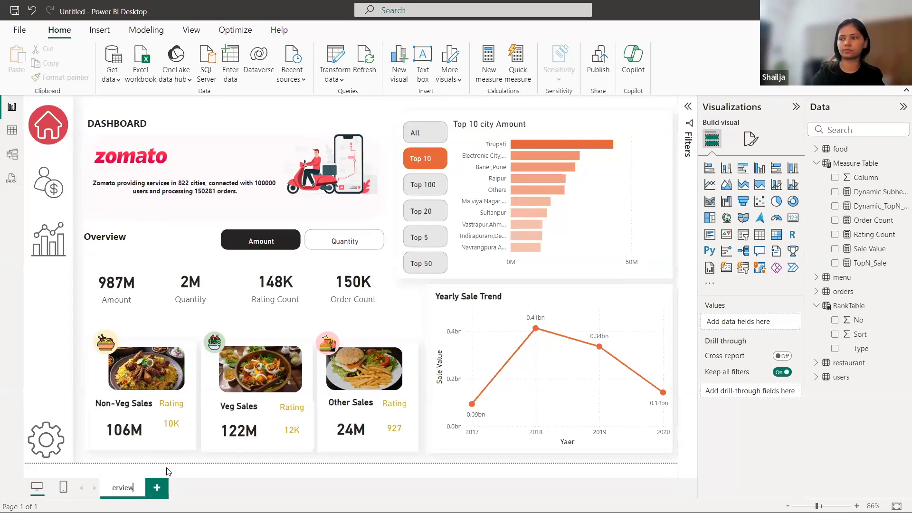
{"action": "key", "text": "Return"}
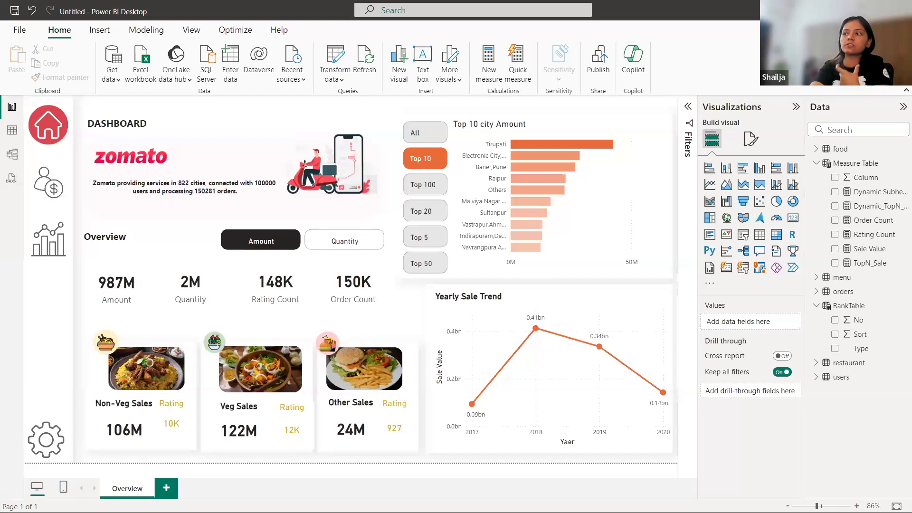
Step: Set the Top N slicer to All and check which orders table field drives the Amount/Quantity slicer
{"action": "left_click", "coordinate": [414, 134]}
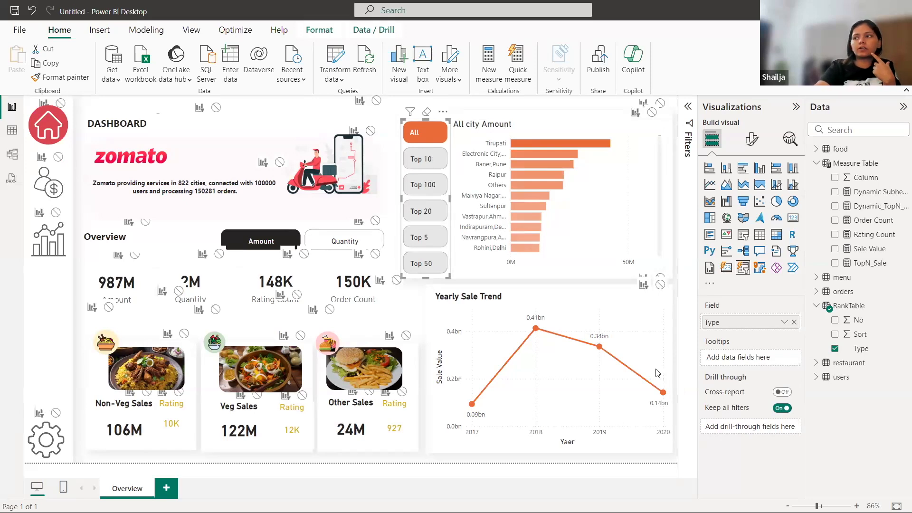
{"action": "left_click", "coordinate": [190, 231]}
{"action": "left_click", "coordinate": [303, 250]}
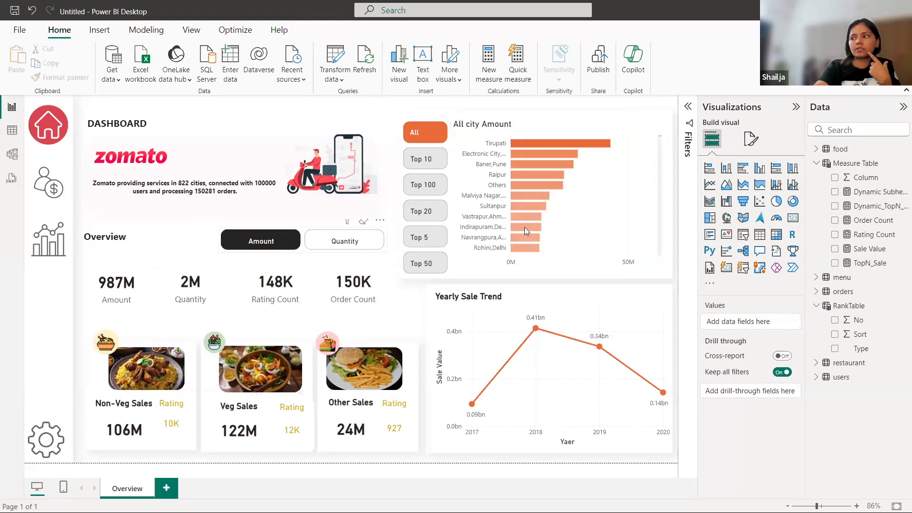
{"action": "left_click", "coordinate": [817, 291]}
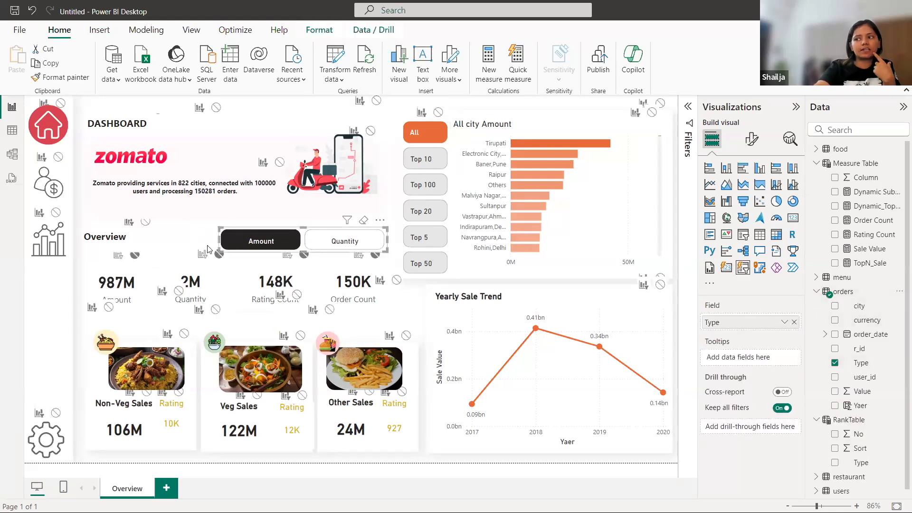
{"action": "left_click", "coordinate": [180, 236]}
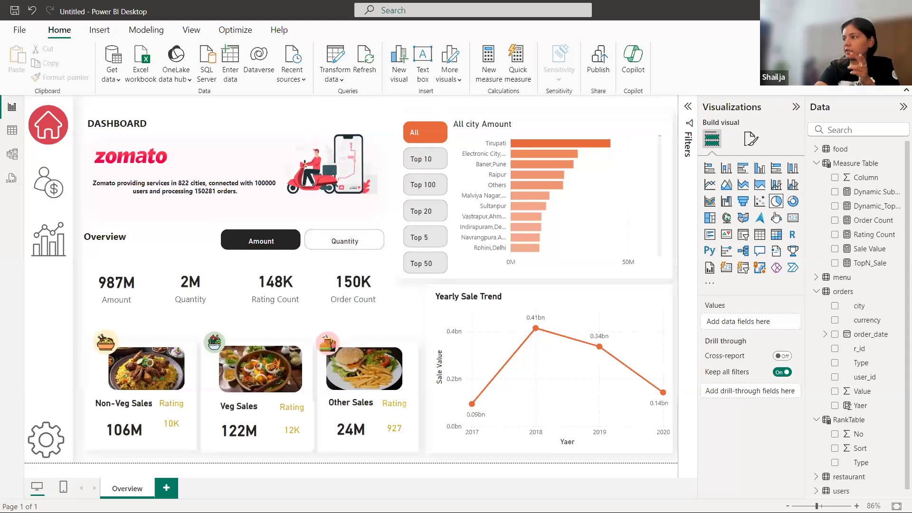
Step: Review the TopN_Sale measure's formula, covering the RankValue and SelectedRank variables and the returned IF conditions
{"action": "left_click", "coordinate": [863, 264]}
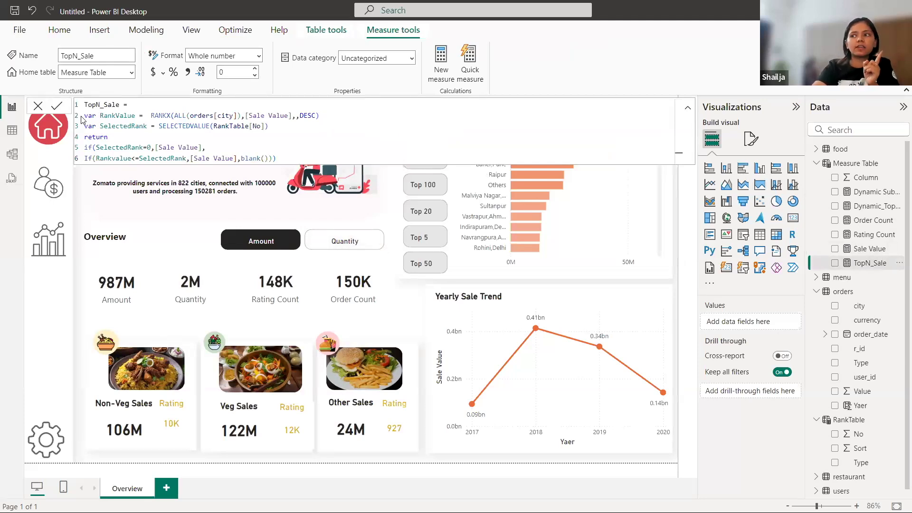
{"action": "left_click_drag", "start_coordinate": [87, 115], "coordinate": [325, 119]}
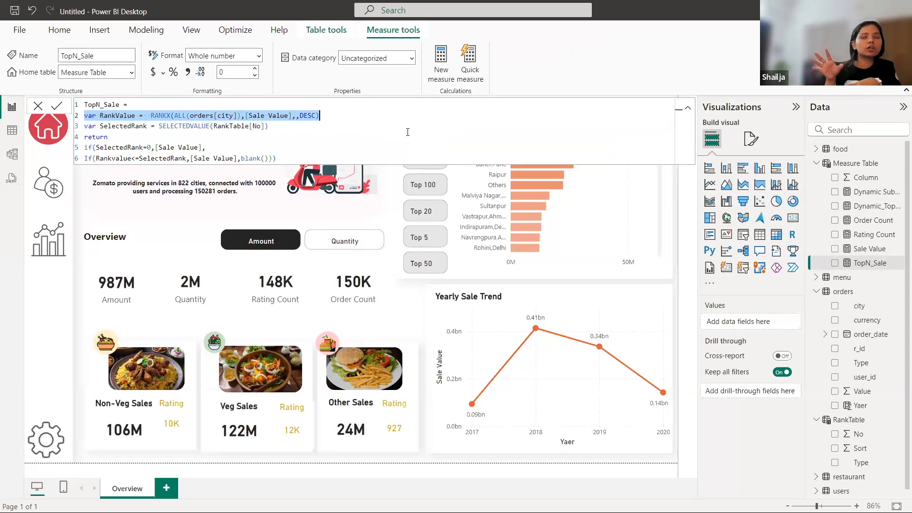
{"action": "left_click_drag", "start_coordinate": [287, 129], "coordinate": [75, 126]}
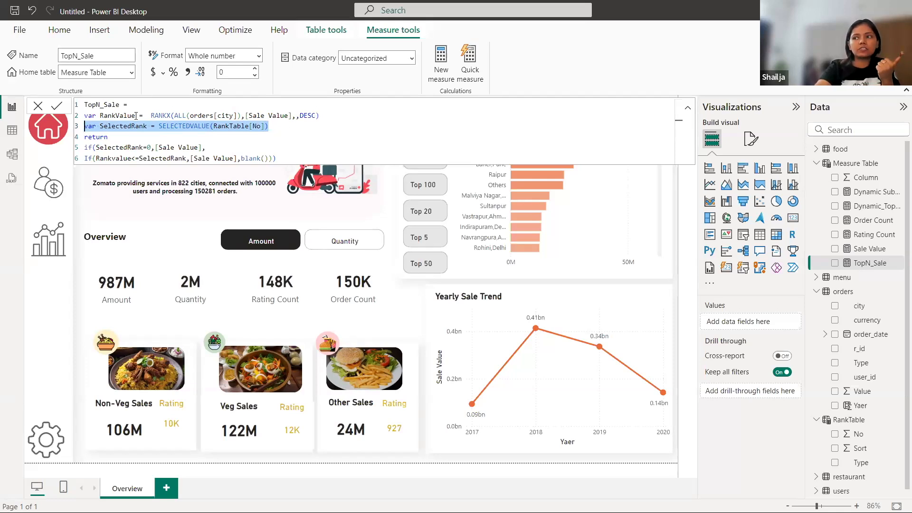
{"action": "left_click_drag", "start_coordinate": [281, 160], "coordinate": [96, 141]}
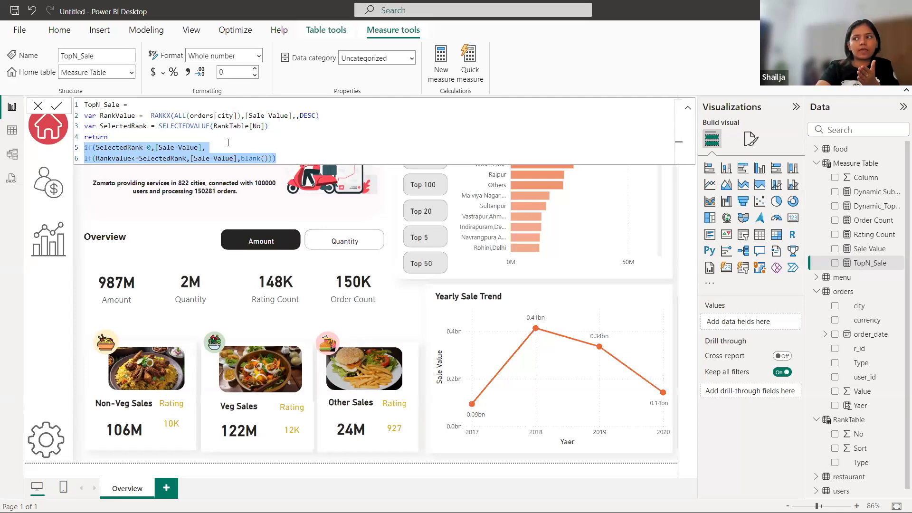
Step: Examine the SelectedRank=0 condition returning Sale Value in the TopN_Sale formula and leave the measure
{"action": "left_click_drag", "start_coordinate": [205, 147], "coordinate": [82, 147]}
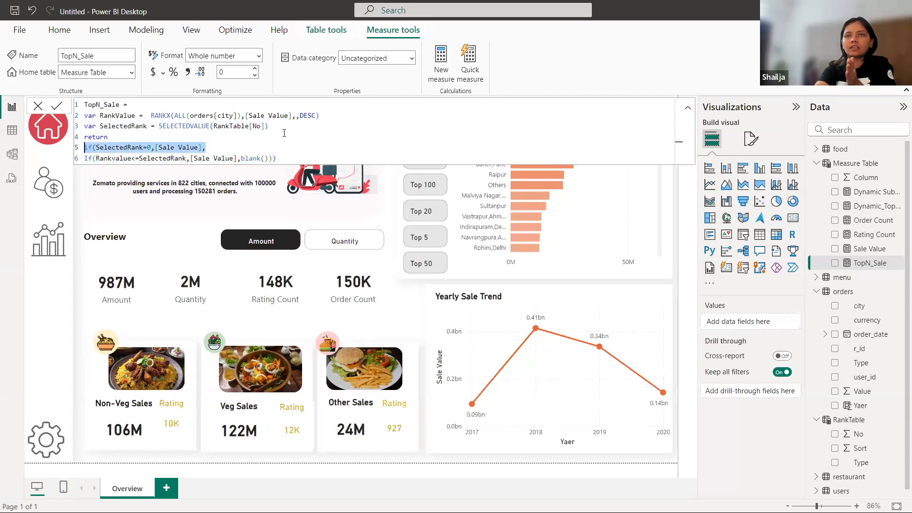
{"action": "left_click", "coordinate": [228, 150]}
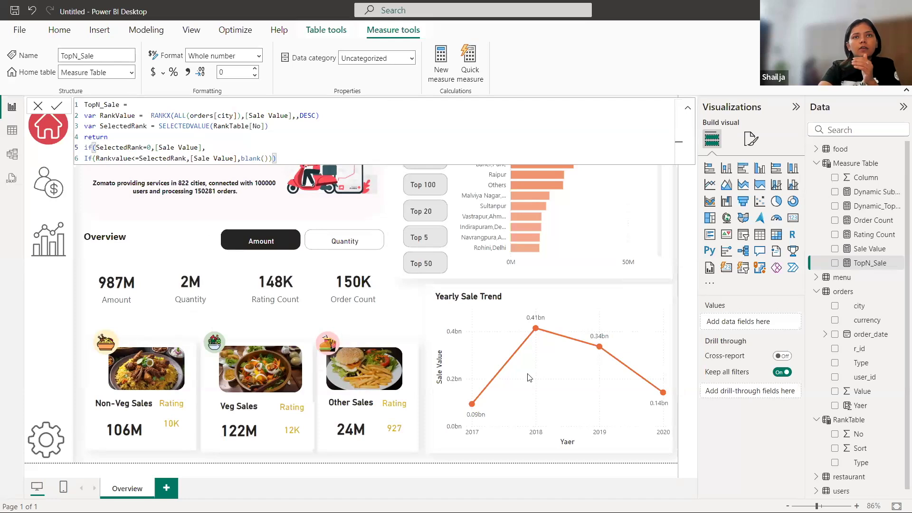
{"action": "left_click", "coordinate": [79, 286]}
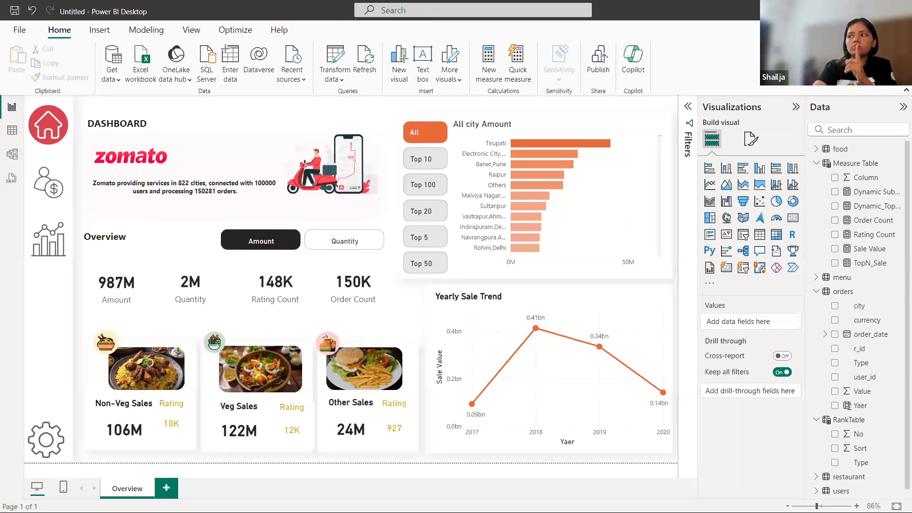
Step: Check the single select and force selection settings of the Amount/Quantity slicer
{"action": "left_click", "coordinate": [308, 252]}
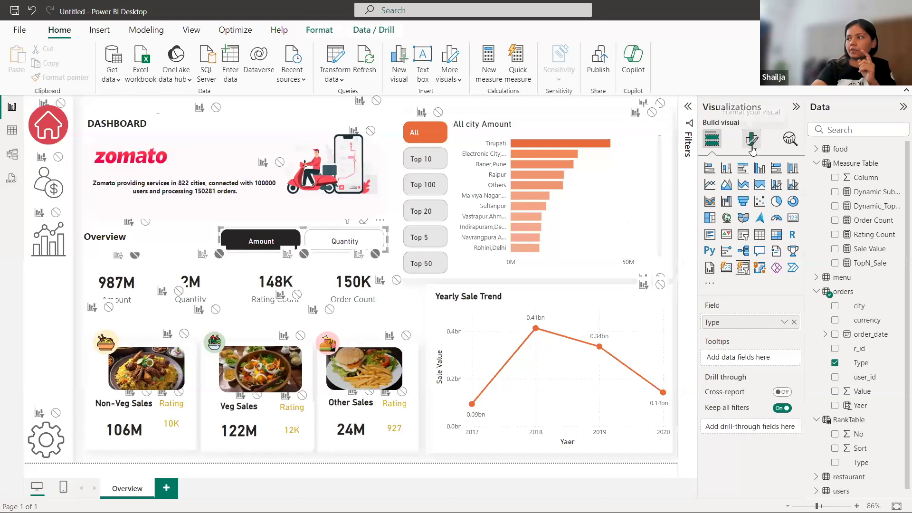
{"action": "left_click", "coordinate": [751, 146]}
{"action": "left_click", "coordinate": [717, 219]}
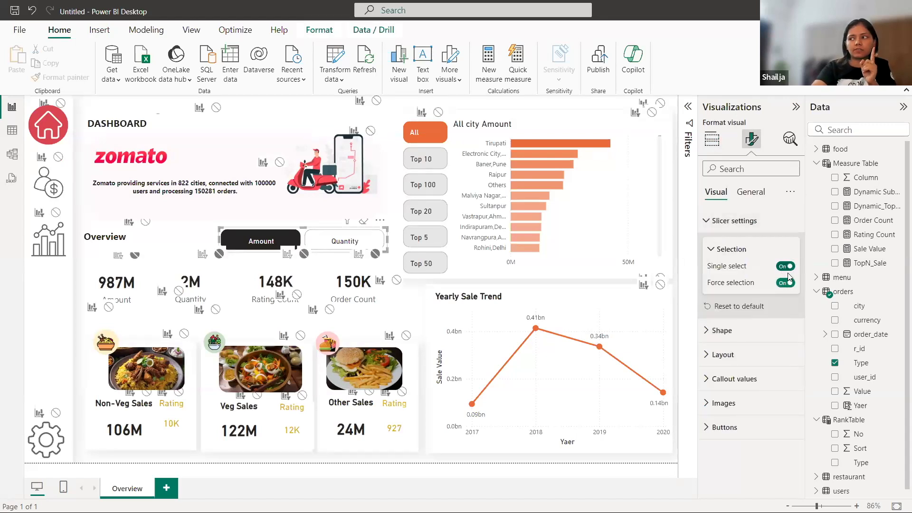
{"action": "left_click", "coordinate": [703, 221]}
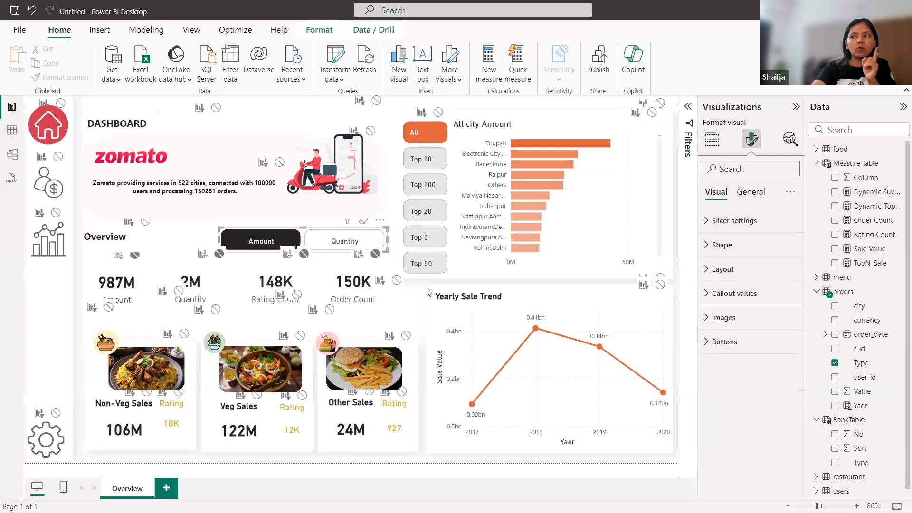
{"action": "left_click", "coordinate": [184, 243]}
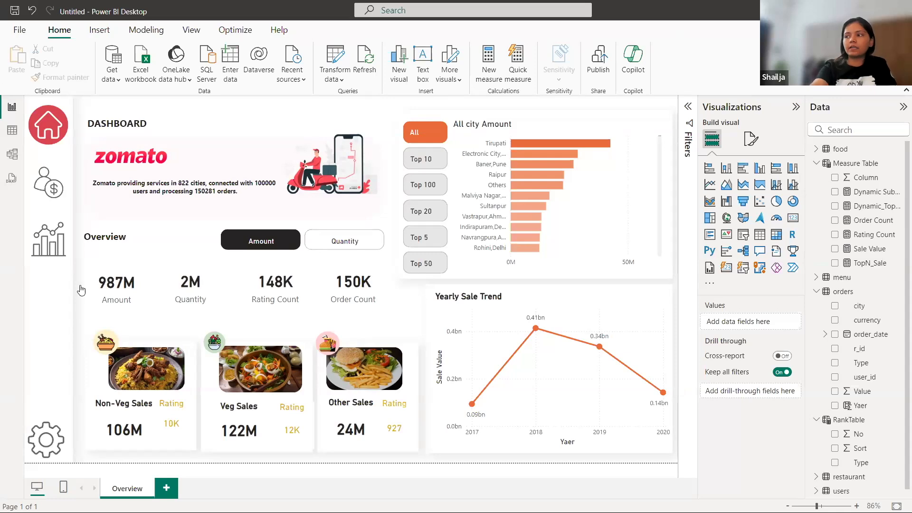
Step: Duplicate the Overview page and rename the copy User Performance
{"action": "right_click", "coordinate": [128, 492]}
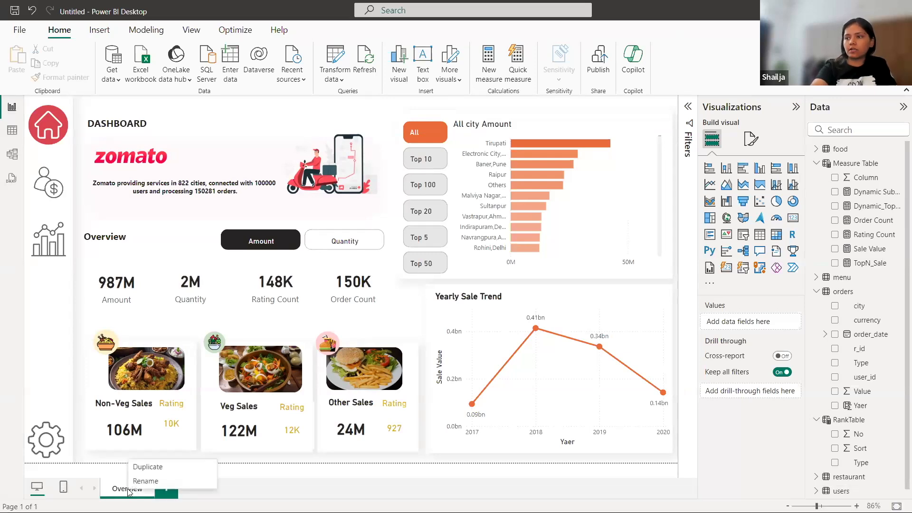
{"action": "left_click", "coordinate": [148, 468]}
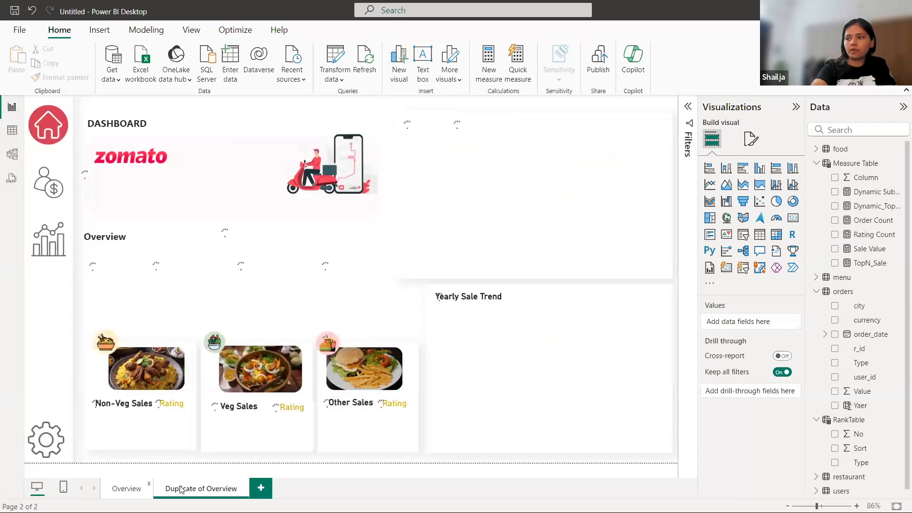
{"action": "double_click", "coordinate": [183, 488]}
{"action": "key", "text": "BackSpace"}
{"action": "key", "text": "BackSpace"}
{"action": "key", "text": "BackSpace"}
{"action": "key", "text": "BackSpace"}
{"action": "key", "text": "BackSpace"}
{"action": "key", "text": "BackSpace"}
{"action": "key", "text": "BackSpace"}
{"action": "key", "text": "BackSpace"}
{"action": "key", "text": "BackSpace"}
{"action": "key", "text": "BackSpace"}
{"action": "key", "text": "BackSpace"}
{"action": "key", "text": "BackSpace"}
{"action": "key", "text": "BackSpace"}
{"action": "key", "text": "BackSpace"}
{"action": "key", "text": "BackSpace"}
{"action": "key", "text": "BackSpace"}
{"action": "key", "text": "BackSpace"}
{"action": "key", "text": "BackSpace"}
{"action": "key", "text": "BackSpace"}
{"action": "key", "text": "BackSpace"}
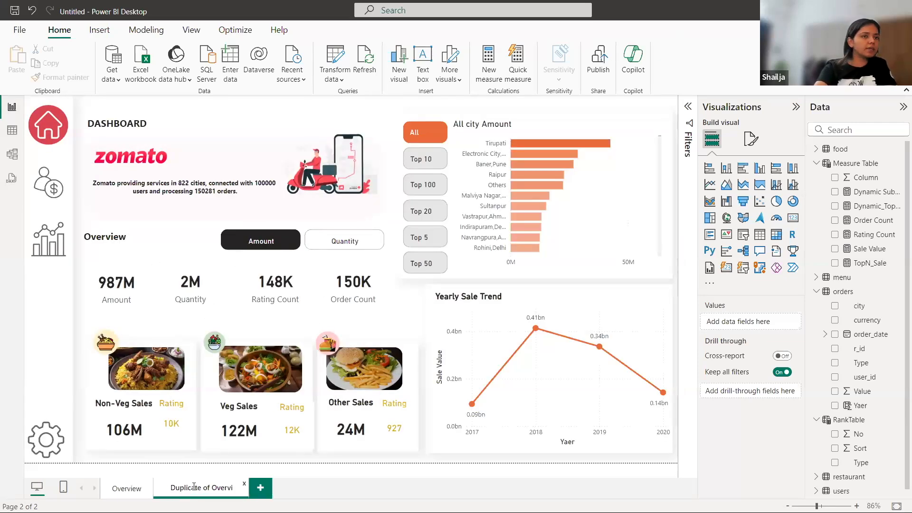
{"action": "type", "text": "Use"}
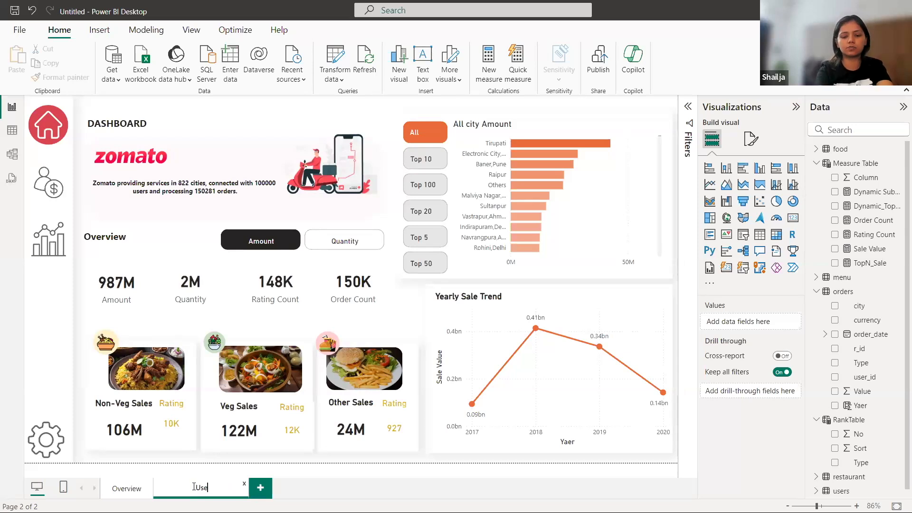
{"action": "type", "text": "r Performance"}
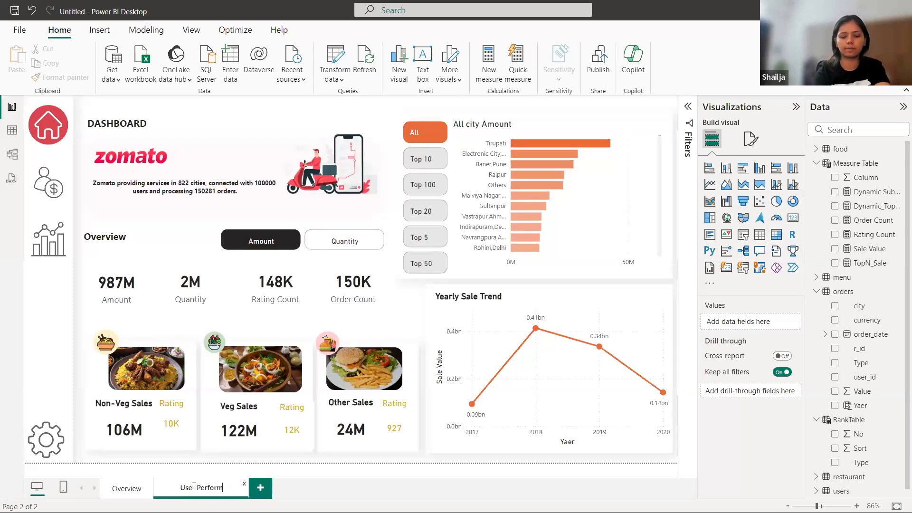
{"action": "left_click", "coordinate": [298, 491]}
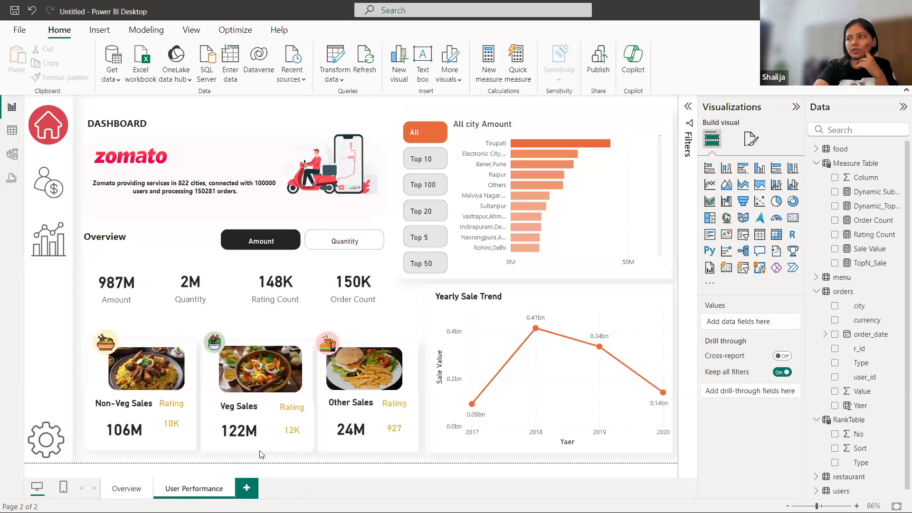
Step: Delete the Non-Veg, Veg and Other Sales cards with their ratings, icons and food images from the User Performance page
{"action": "left_click_drag", "start_coordinate": [81, 308], "coordinate": [688, 497]}
{"action": "key", "text": "Delete"}
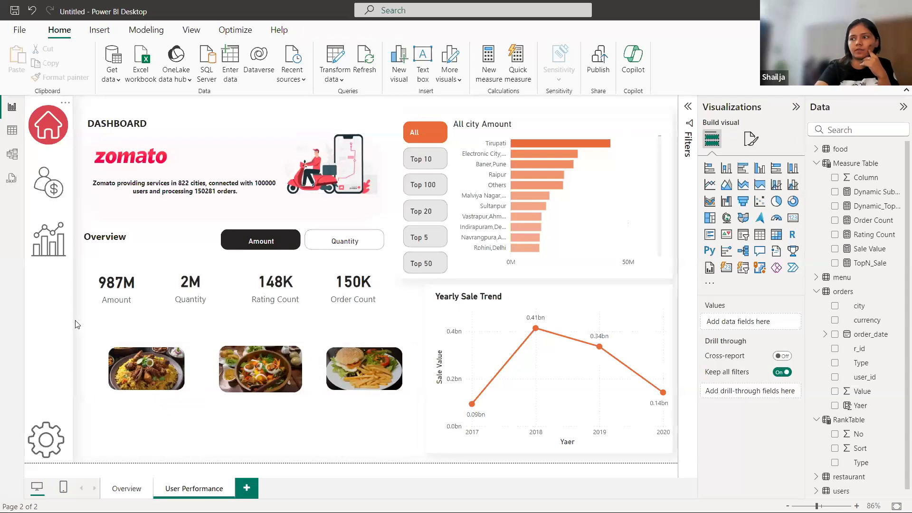
{"action": "left_click_drag", "start_coordinate": [92, 315], "coordinate": [494, 492]}
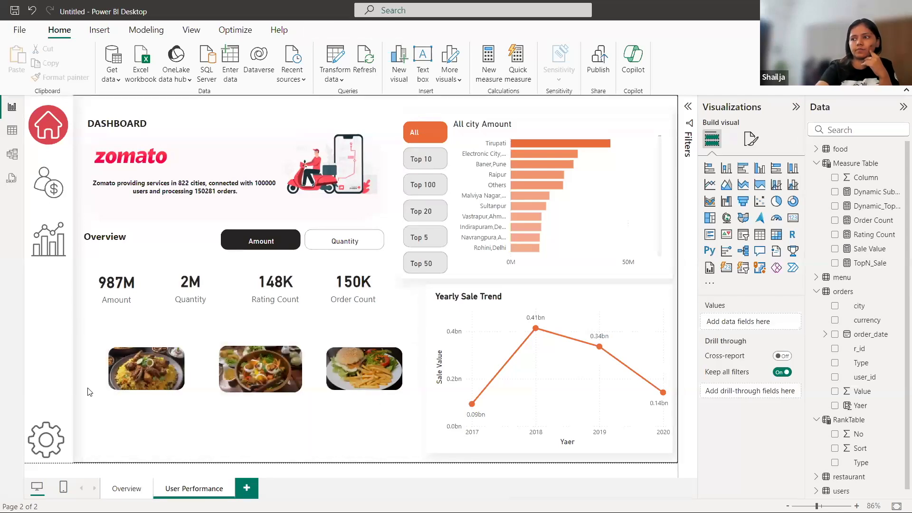
{"action": "left_click", "coordinate": [143, 370]}
{"action": "key", "text": "Delete"}
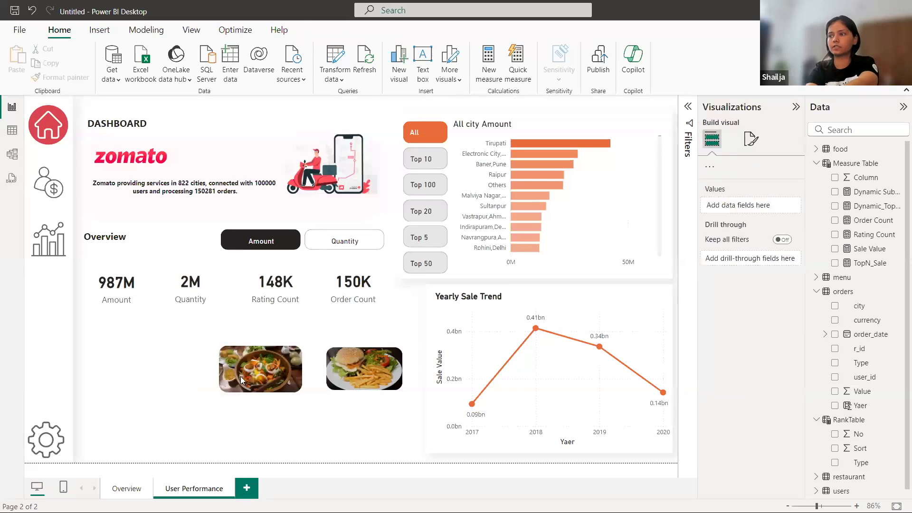
{"action": "left_click", "coordinate": [250, 375]}
{"action": "key", "text": "Delete"}
{"action": "left_click", "coordinate": [369, 382]}
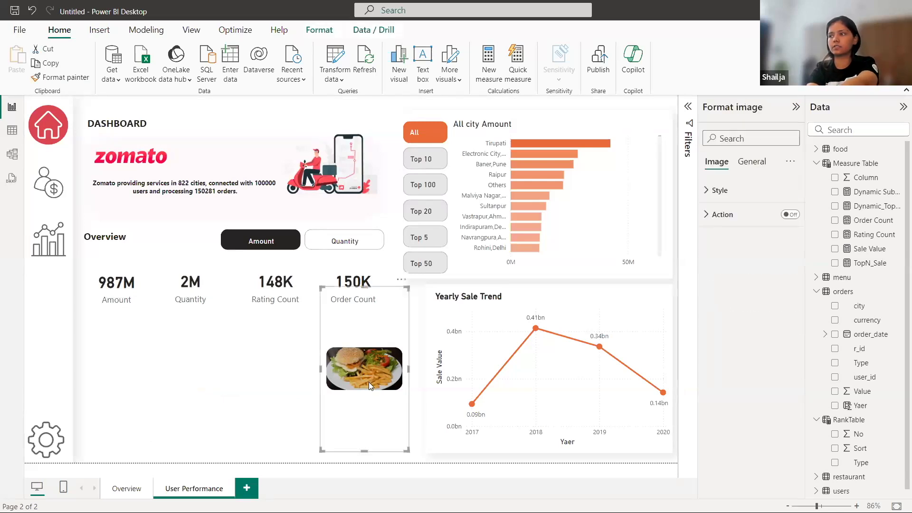
{"action": "key", "text": "Delete"}
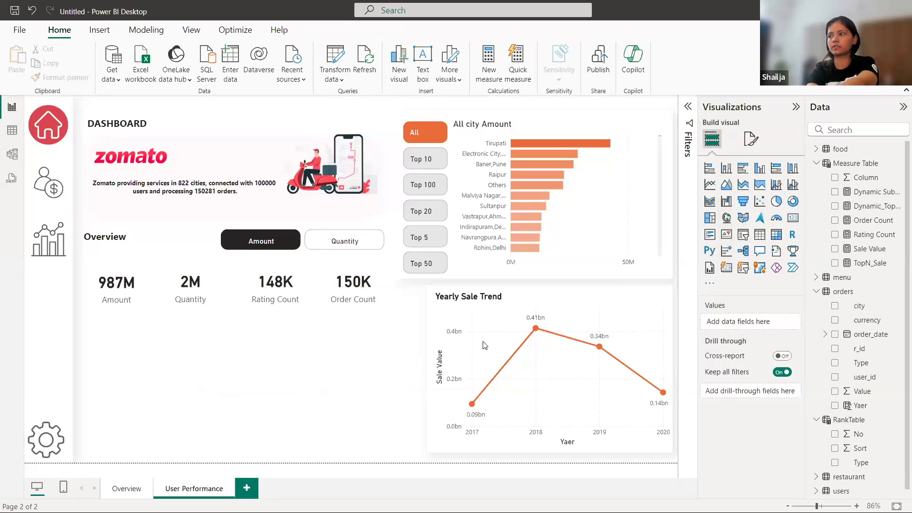
Step: Delete the Yearly Sale Trend chart and stretch its background shape across the page width beneath the KPI cards
{"action": "left_click", "coordinate": [508, 304]}
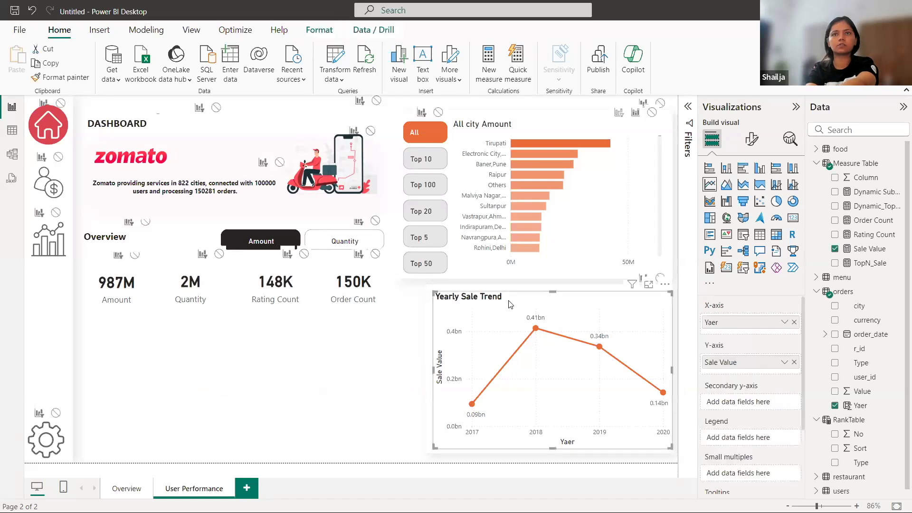
{"action": "key", "text": "Delete"}
{"action": "left_click", "coordinate": [433, 299]}
{"action": "left_click_drag", "start_coordinate": [424, 284], "coordinate": [91, 317]}
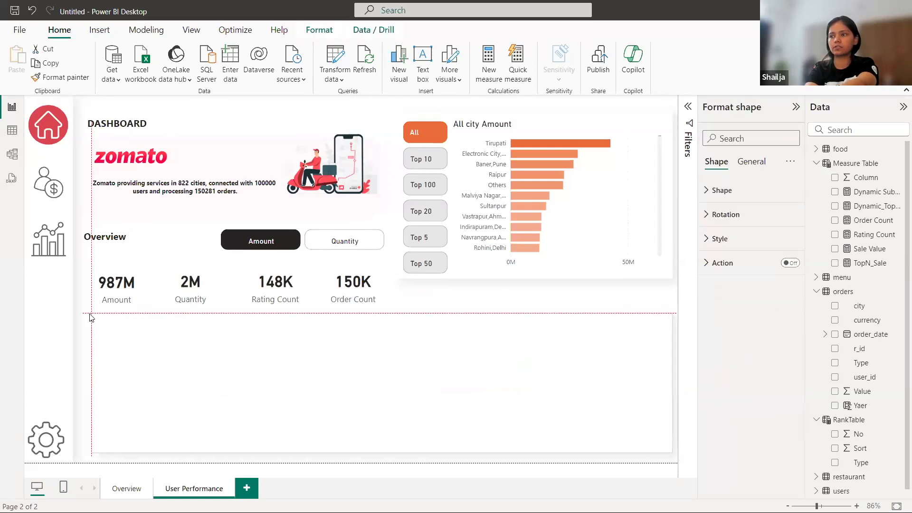
{"action": "left_click", "coordinate": [444, 305]}
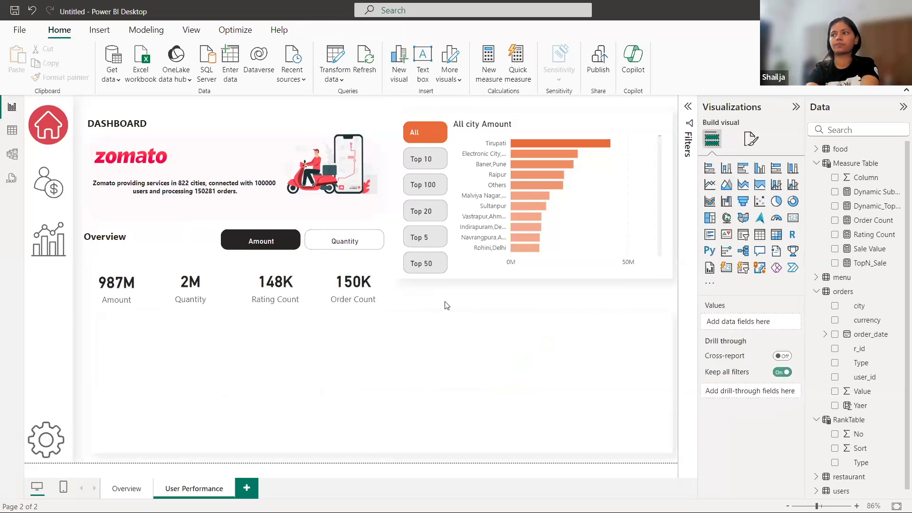
Step: Delete the delivery scooter image from the header and change the DASHBOARD title text to User Performance
{"action": "left_click", "coordinate": [357, 164]}
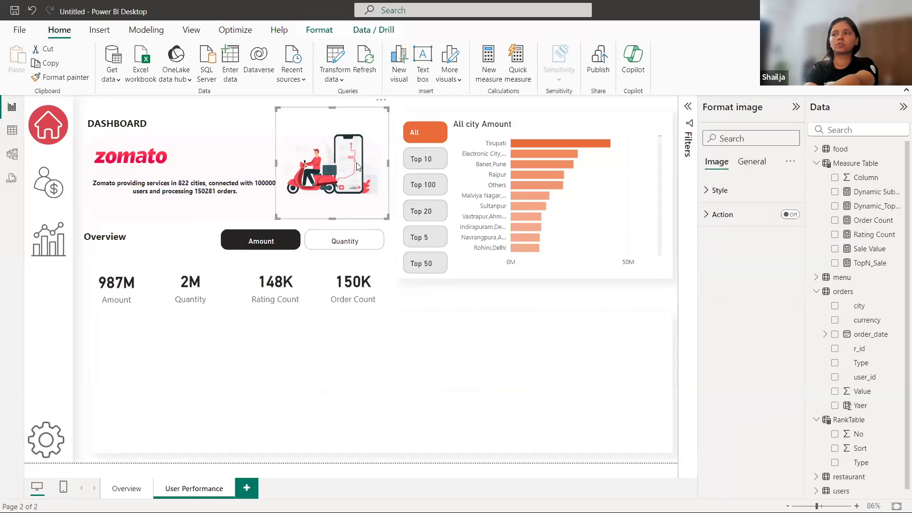
{"action": "key", "text": "Delete"}
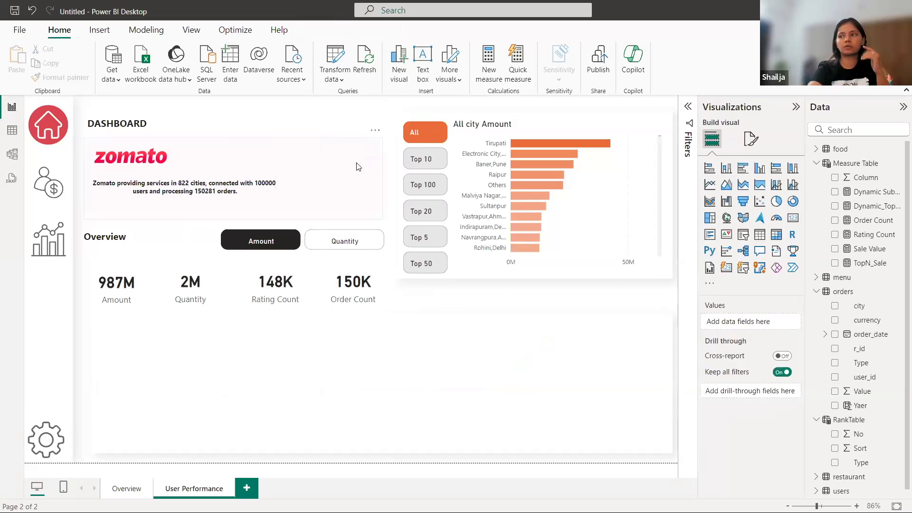
{"action": "left_click_drag", "start_coordinate": [153, 124], "coordinate": [23, 105]}
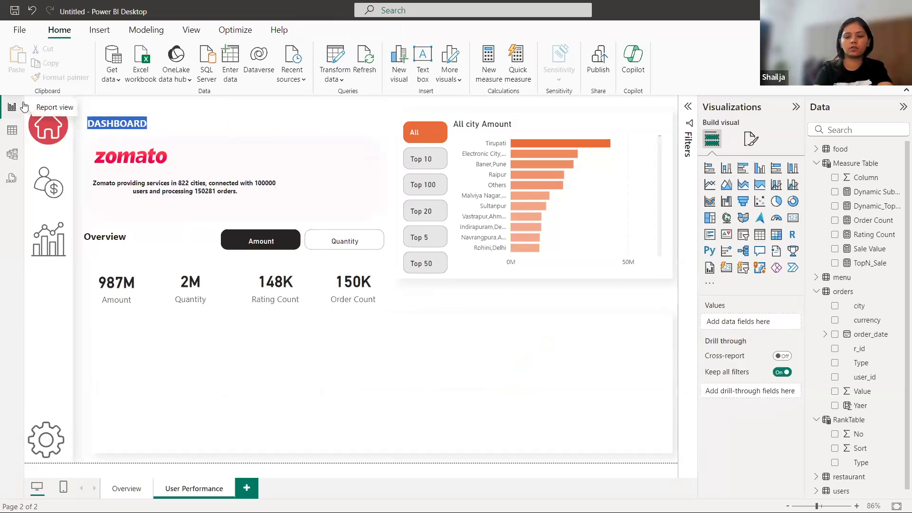
{"action": "type", "text": "User Perfo"}
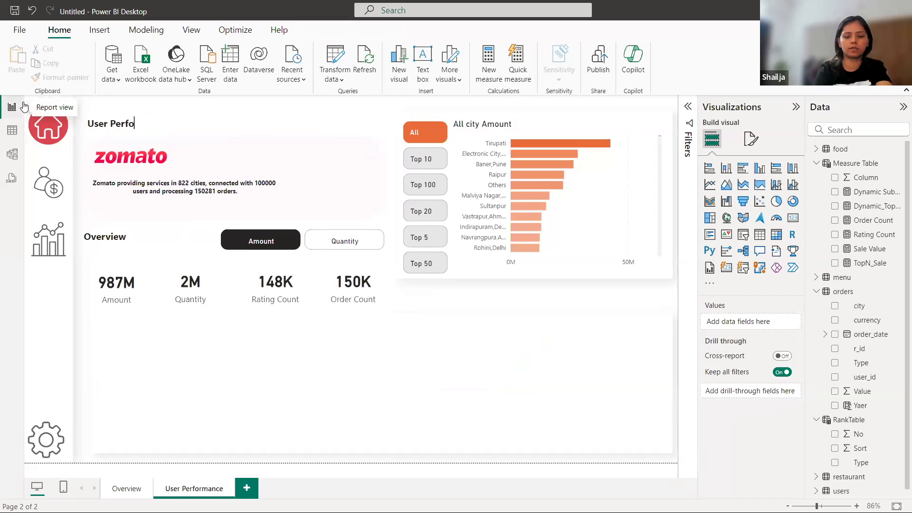
{"action": "type", "text": "rm"}
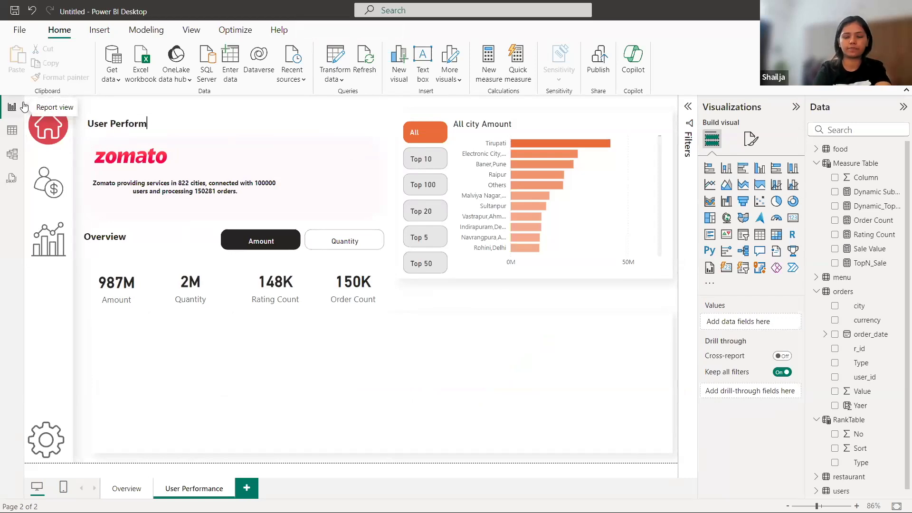
{"action": "type", "text": "ance"}
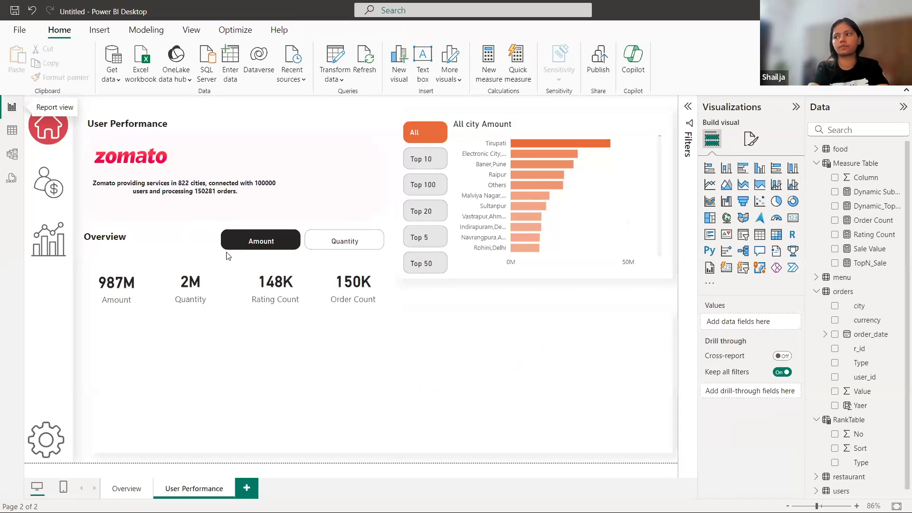
{"action": "left_click", "coordinate": [311, 423]}
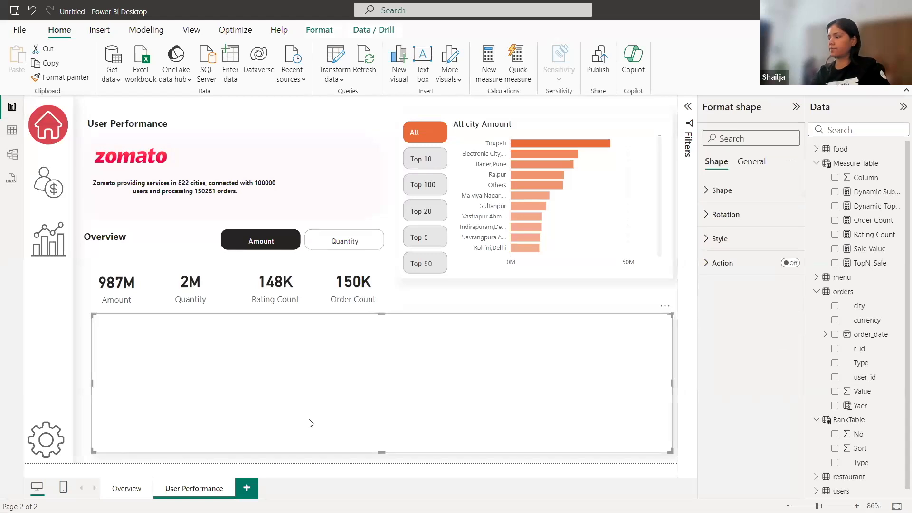
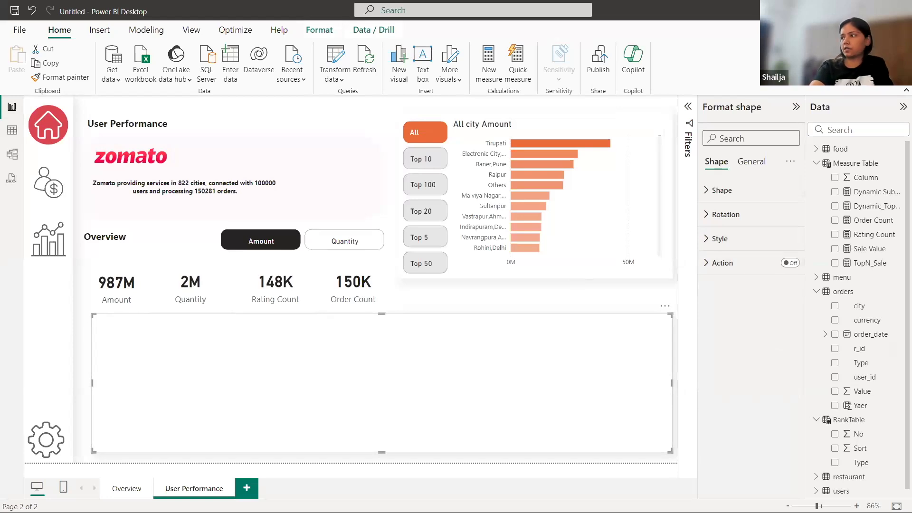
Step: Create the measure usercount = DISTINCTCOUNT(users[user_id]) in the Measure Table
{"action": "right_click", "coordinate": [838, 166]}
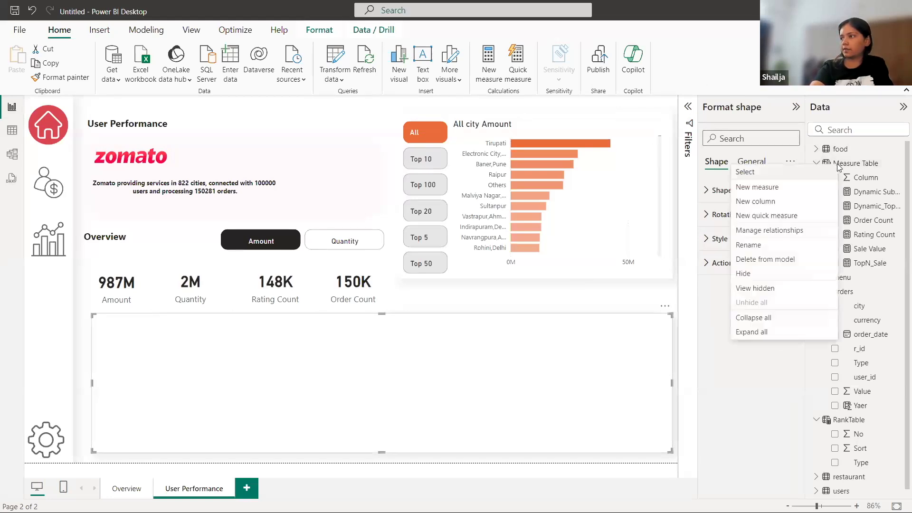
{"action": "left_click", "coordinate": [772, 187]}
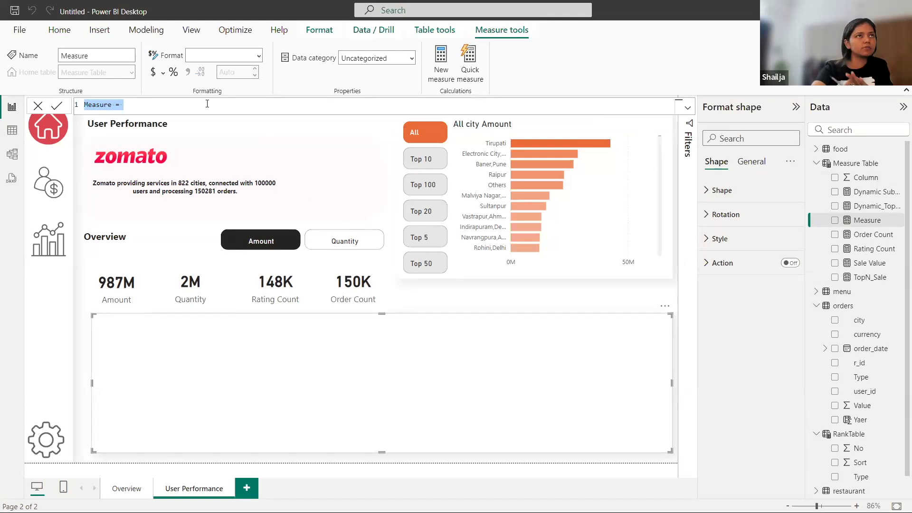
{"action": "key", "text": "BackSpace"}
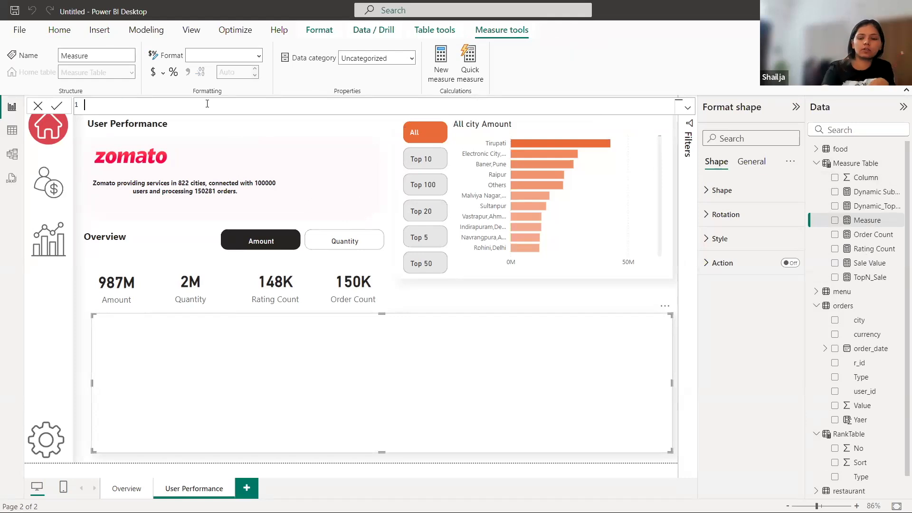
{"action": "type", "text": "user"}
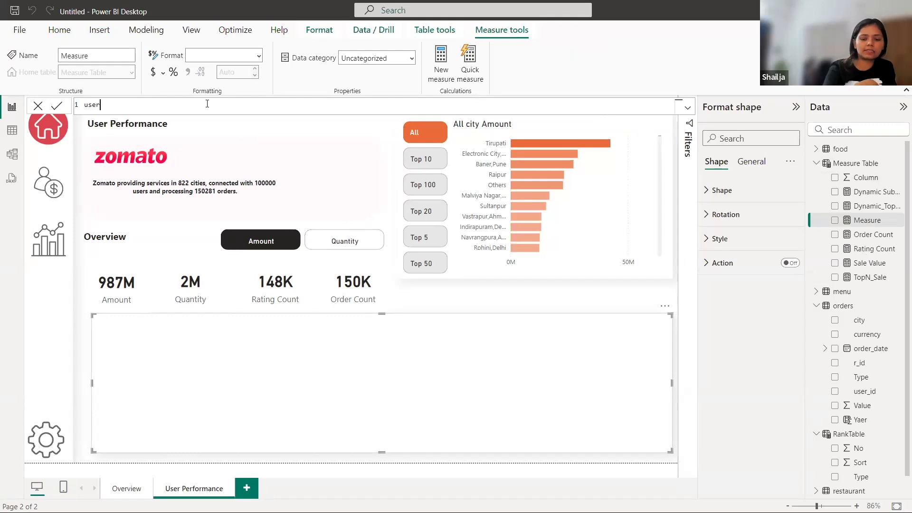
{"action": "type", "text": "count ="}
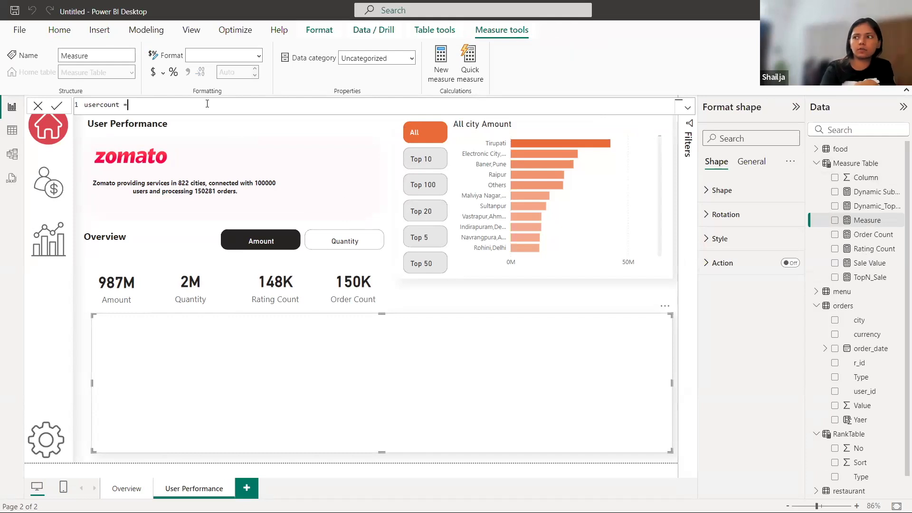
{"action": "type", "text": " dist"}
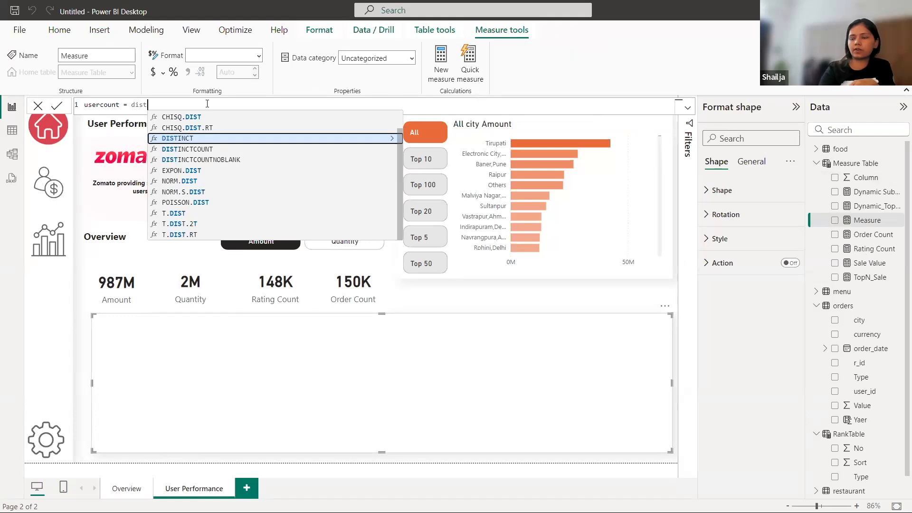
{"action": "key", "text": "Down"}
{"action": "key", "text": "Tab"}
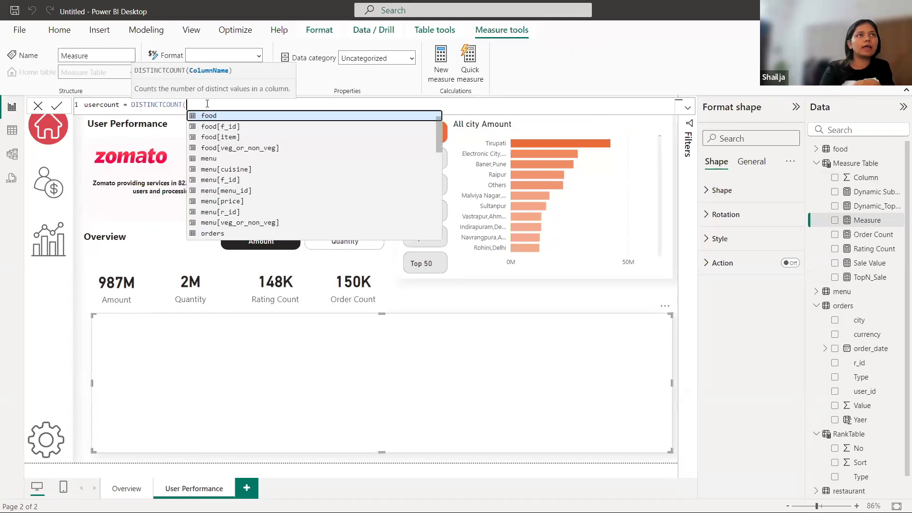
{"action": "type", "text": "user"}
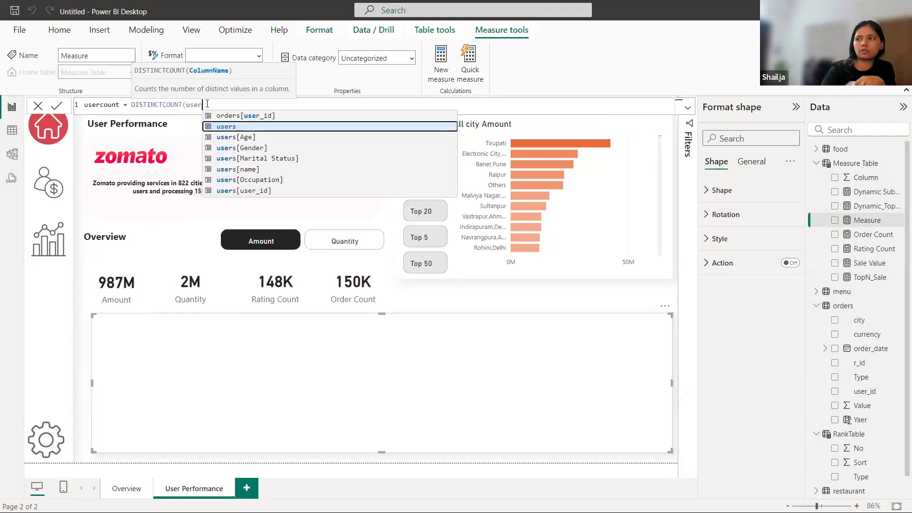
{"action": "key", "text": "Down"}
{"action": "key", "text": "Down"}
{"action": "key", "text": "Down"}
{"action": "key", "text": "Down"}
{"action": "key", "text": "Down"}
{"action": "key", "text": "Down"}
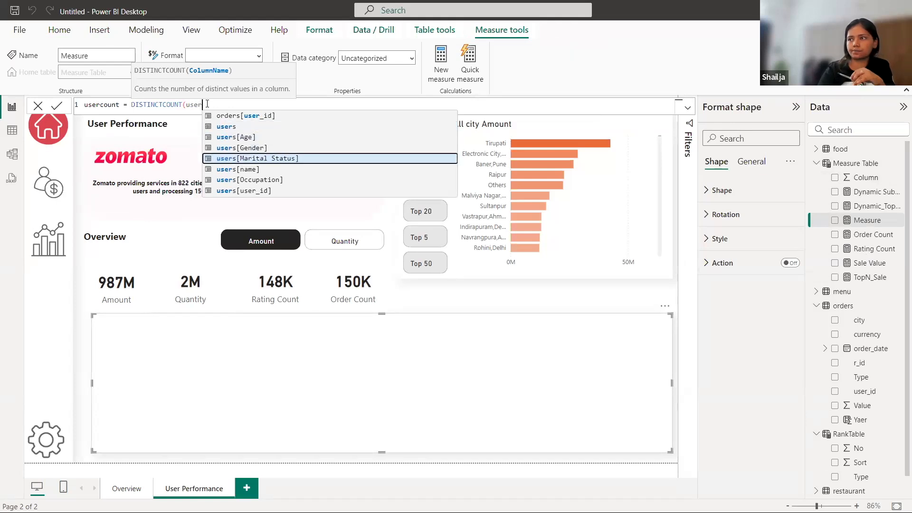
{"action": "key", "text": "Tab"}
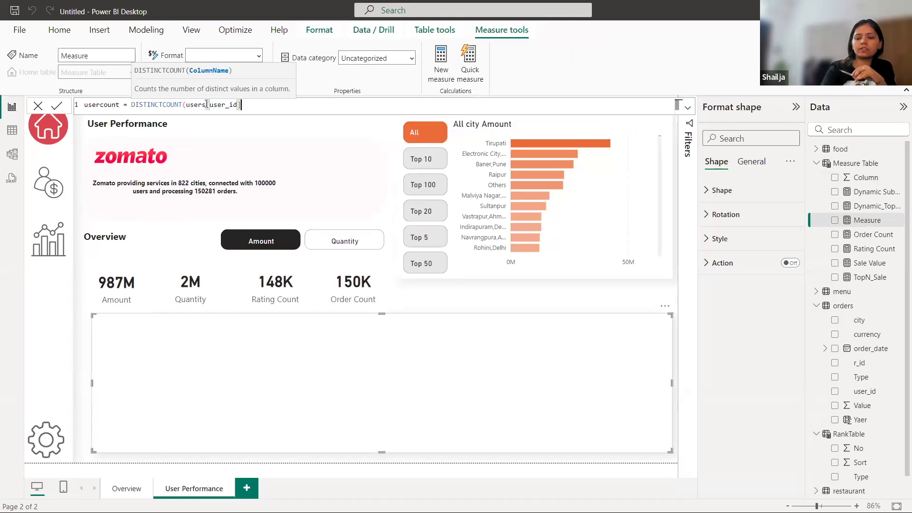
{"action": "type", "text": ")"}
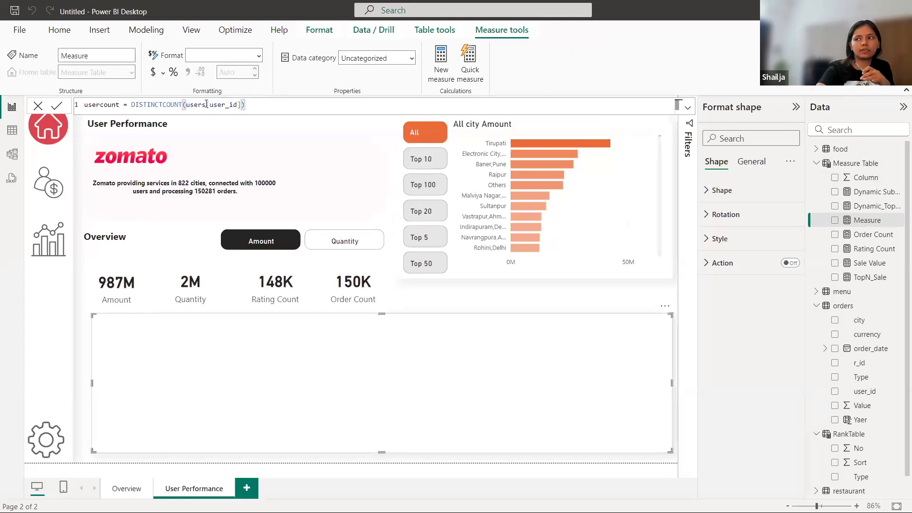
{"action": "left_click", "coordinate": [57, 106]}
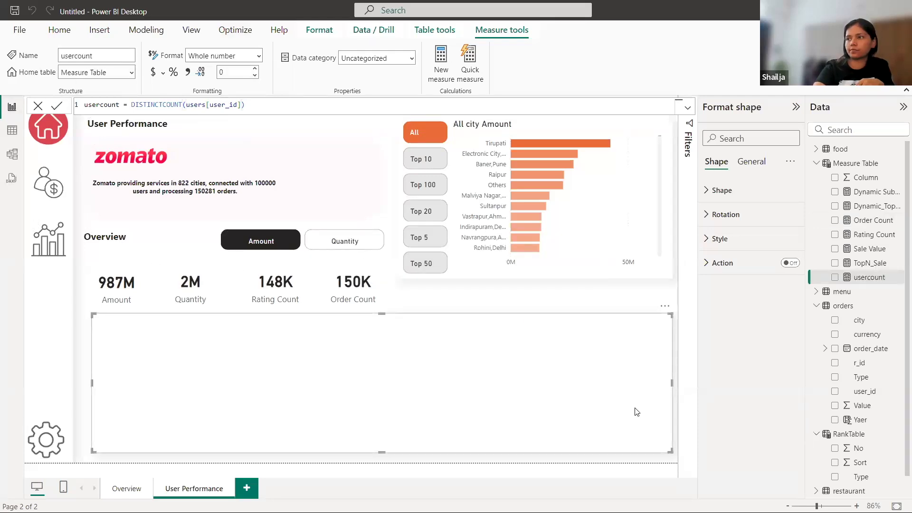
Step: Add a clustered column chart and size it to fill the wide empty background shape beneath the KPI cards
{"action": "left_click", "coordinate": [599, 298]}
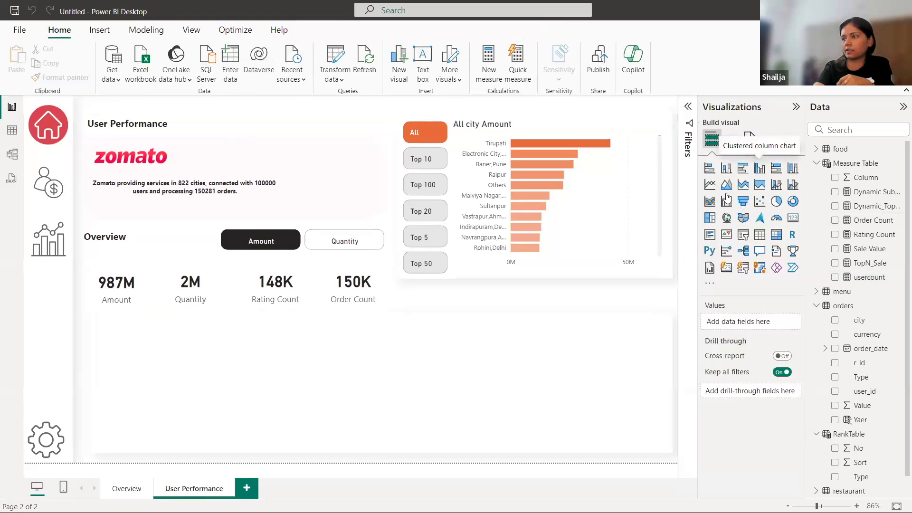
{"action": "left_click", "coordinate": [759, 168]}
{"action": "left_click_drag", "start_coordinate": [218, 223], "coordinate": [672, 391]}
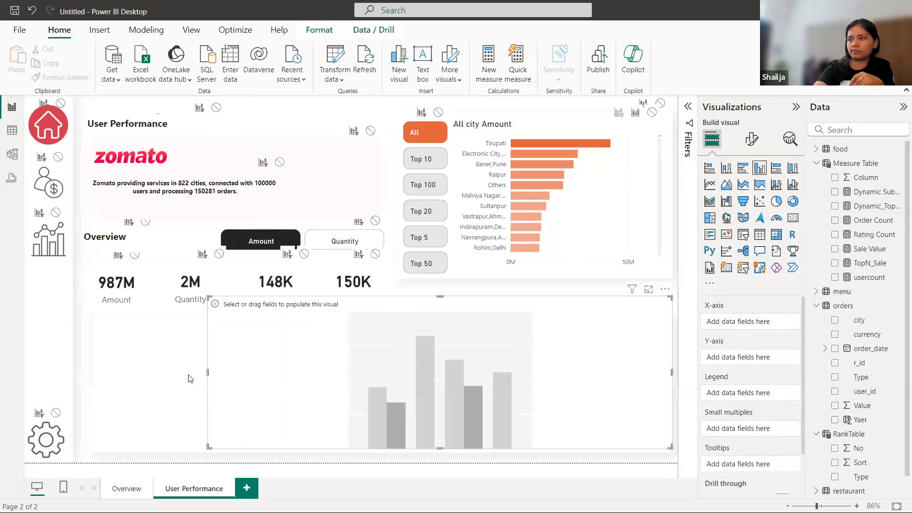
{"action": "left_click_drag", "start_coordinate": [190, 378], "coordinate": [98, 375]}
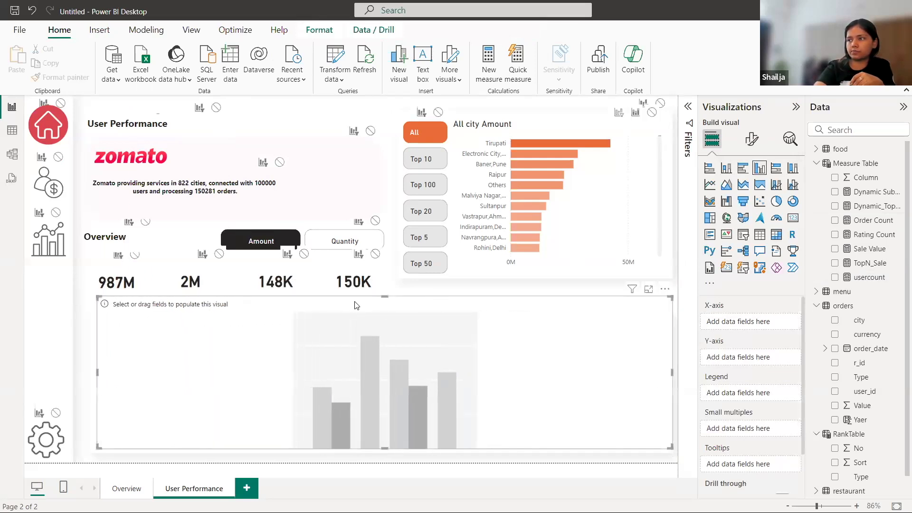
{"action": "left_click_drag", "start_coordinate": [385, 295], "coordinate": [383, 322]}
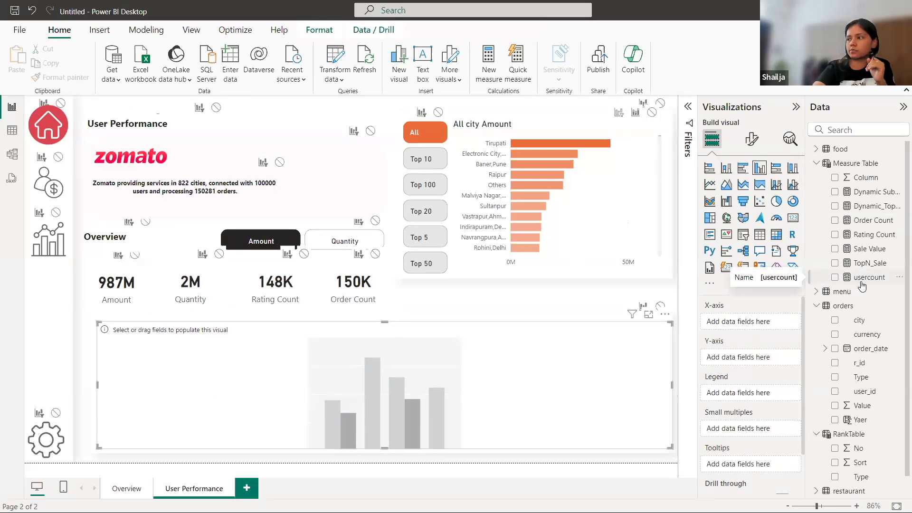
Step: Plot the usercount measure on the column chart's Y-axis against the users table's Age field on the X-axis
{"action": "left_click_drag", "start_coordinate": [850, 280], "coordinate": [765, 357]}
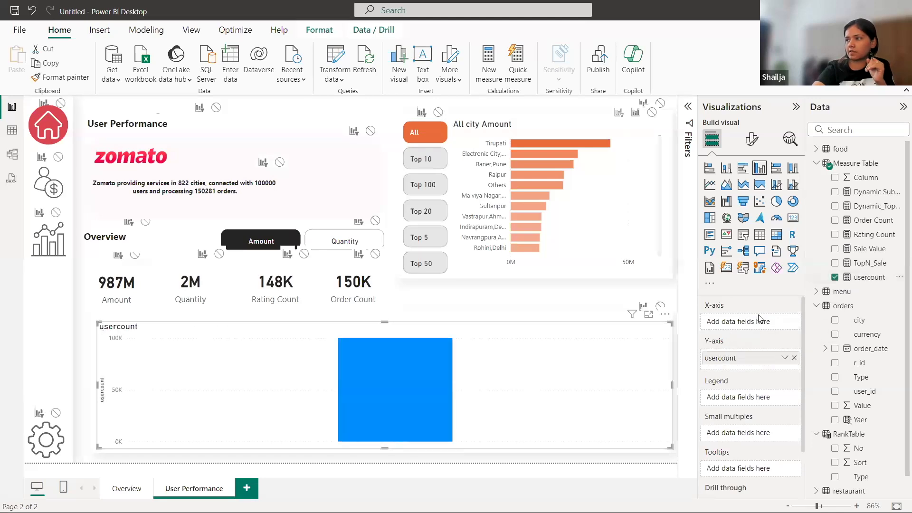
{"action": "left_click", "coordinate": [866, 132]}
{"action": "type", "text": "age"}
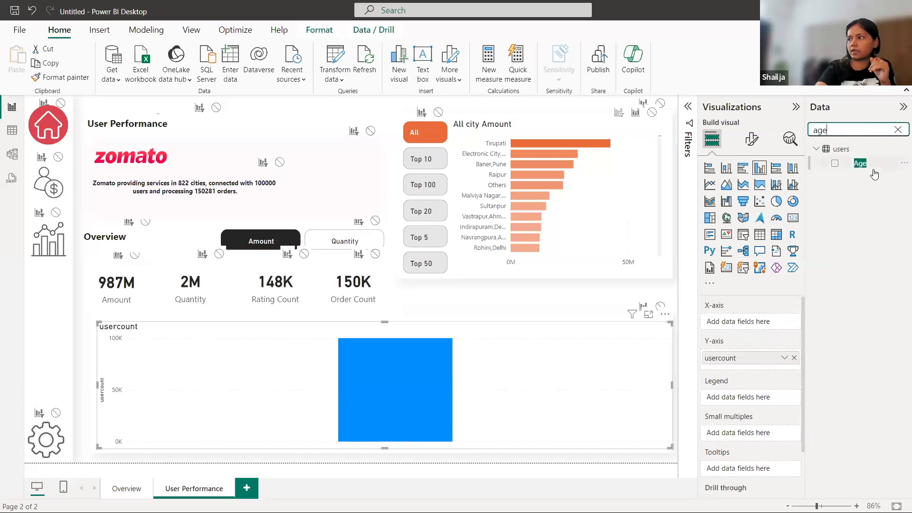
{"action": "left_click_drag", "start_coordinate": [872, 166], "coordinate": [753, 322]}
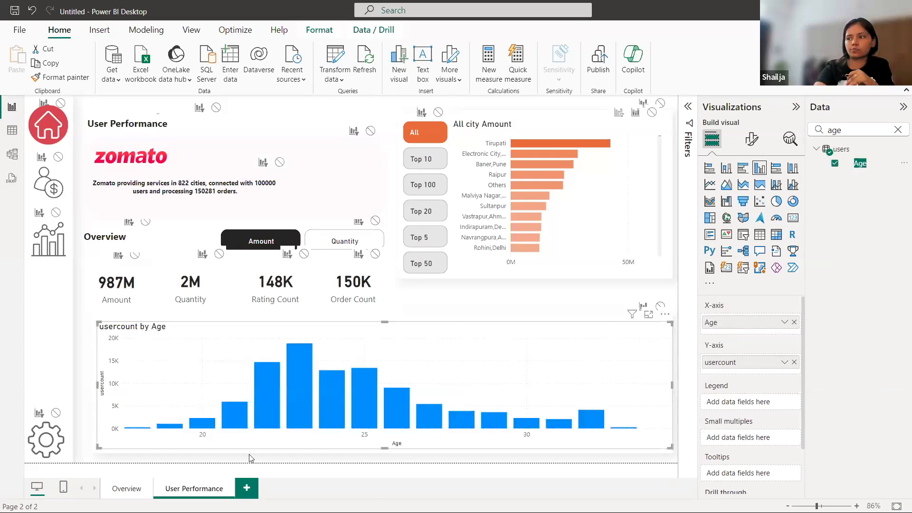
{"action": "mouse_move", "coordinate": [293, 412]}
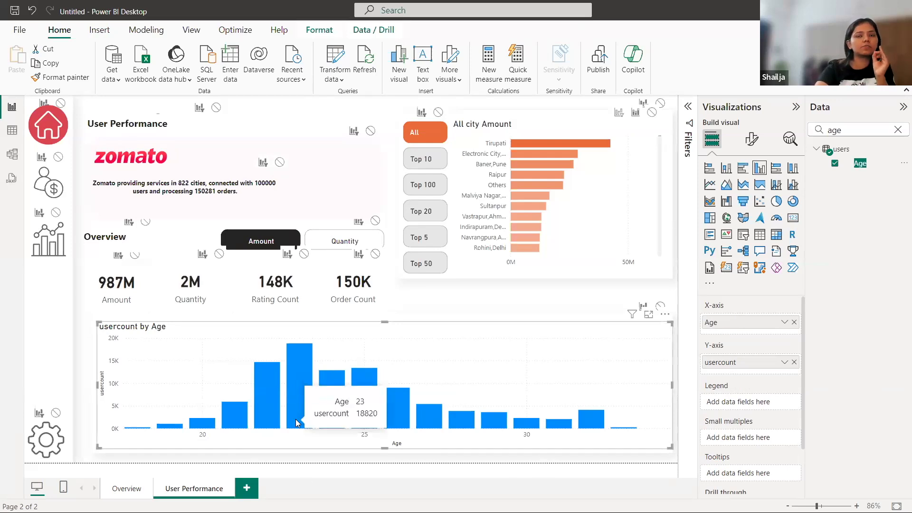
{"action": "mouse_move", "coordinate": [268, 403]}
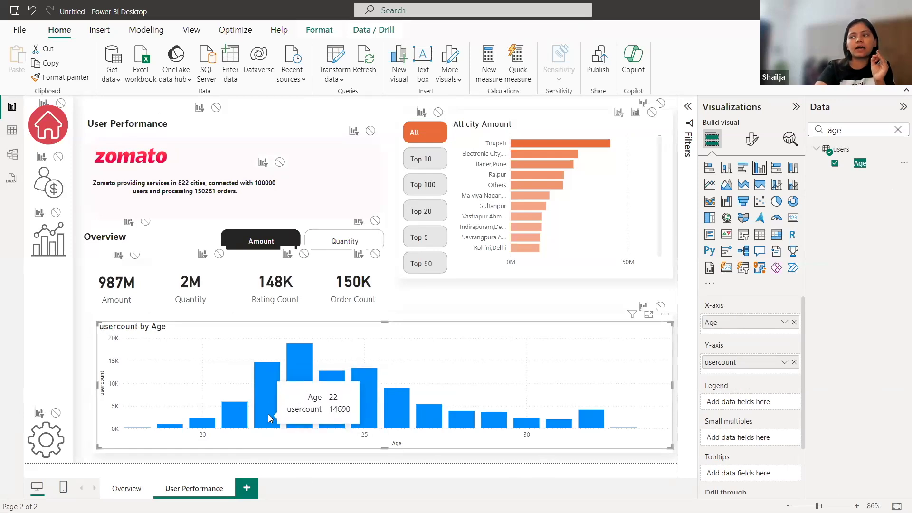
{"action": "mouse_move", "coordinate": [320, 398]}
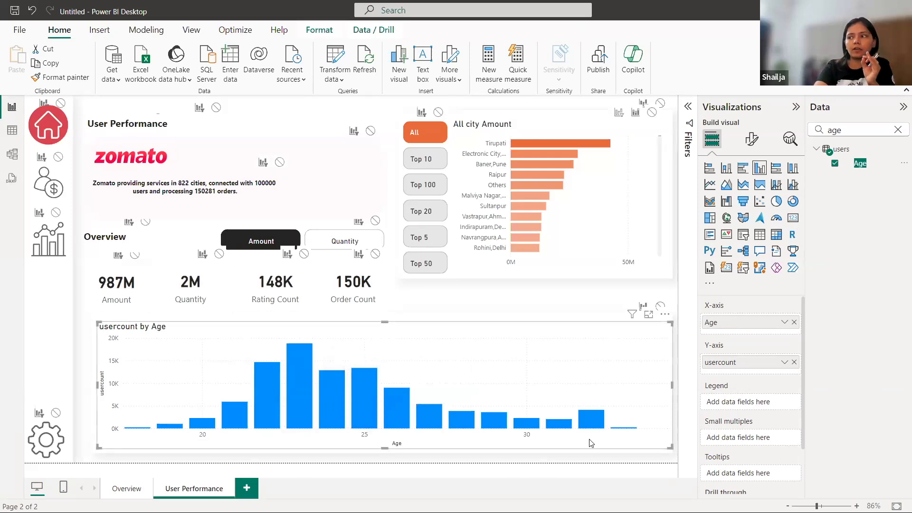
{"action": "mouse_move", "coordinate": [597, 423]}
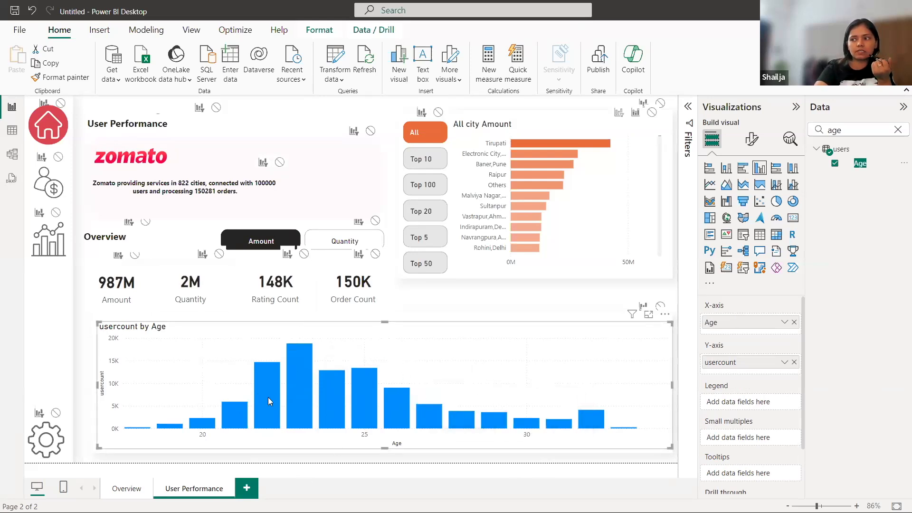
{"action": "mouse_move", "coordinate": [394, 417]}
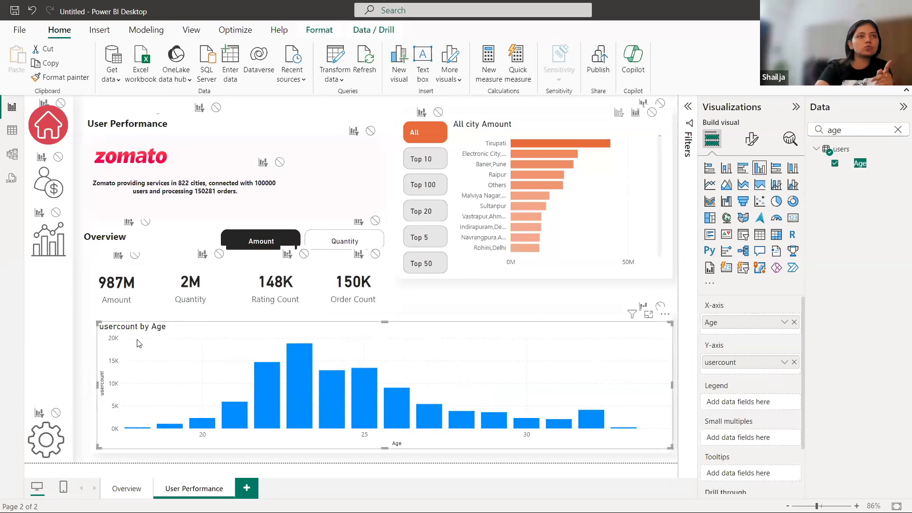
Step: Rename the column chart's usercount field to Users for this visual
{"action": "double_click", "coordinate": [727, 361]}
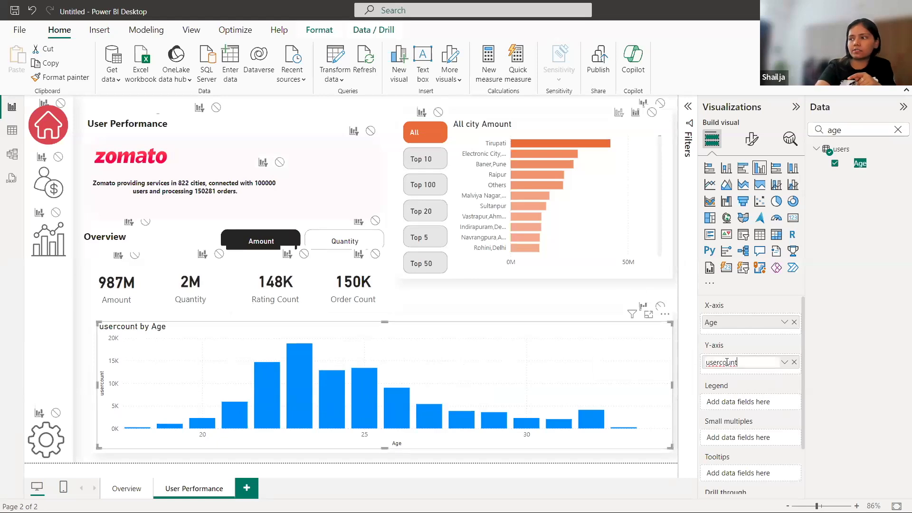
{"action": "key", "text": "BackSpace"}
{"action": "key", "text": "BackSpace"}
{"action": "key", "text": "BackSpace"}
{"action": "key", "text": "BackSpace"}
{"action": "key", "text": "BackSpace"}
{"action": "key", "text": "BackSpace"}
{"action": "key", "text": "BackSpace"}
{"action": "key", "text": "BackSpace"}
{"action": "key", "text": "BackSpace"}
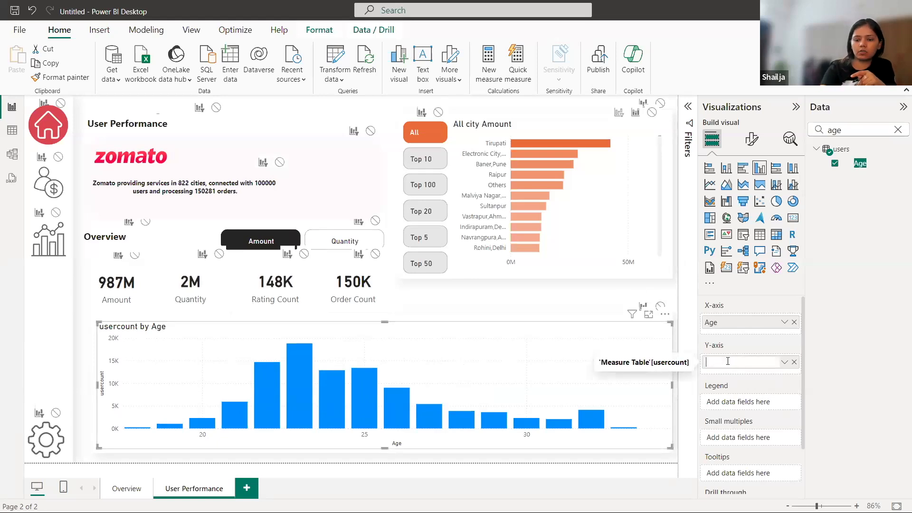
{"action": "type", "text": "Users"}
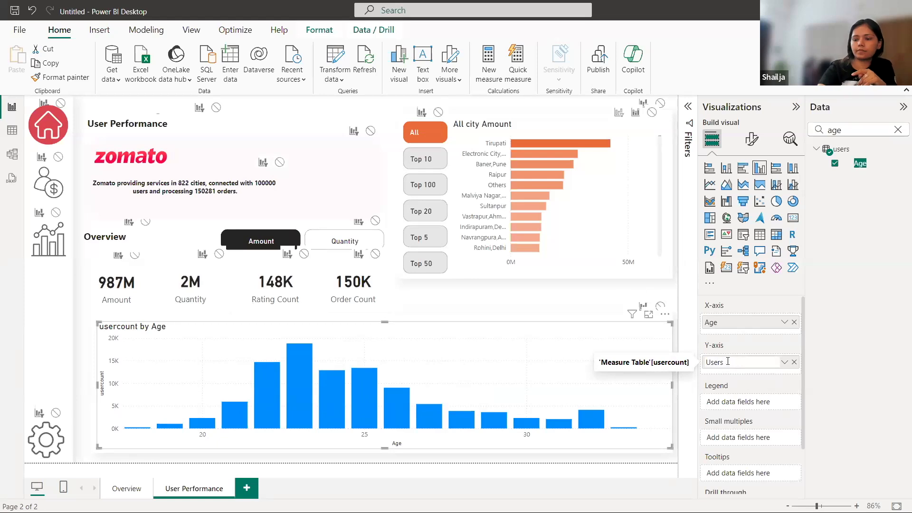
{"action": "key", "text": "Return"}
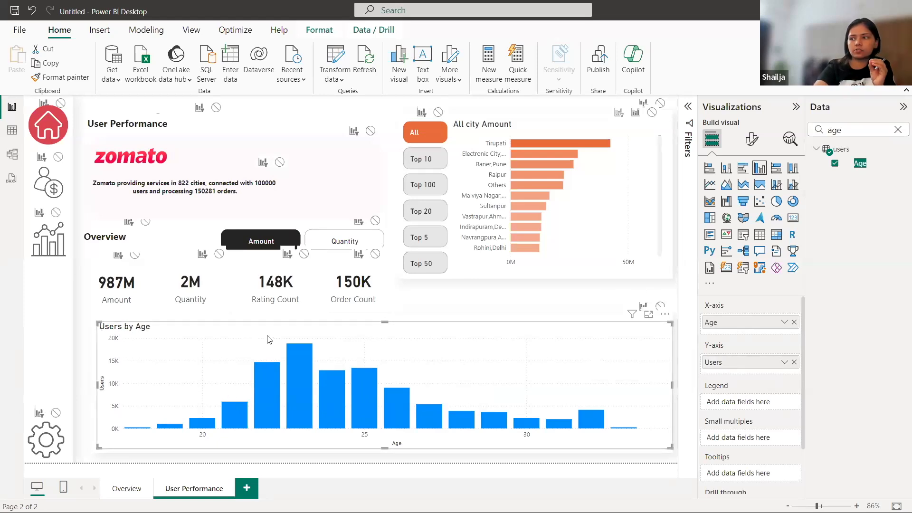
Step: Turn off the Y-axis and X-axis titles of the Users by Age chart
{"action": "left_click", "coordinate": [751, 138]}
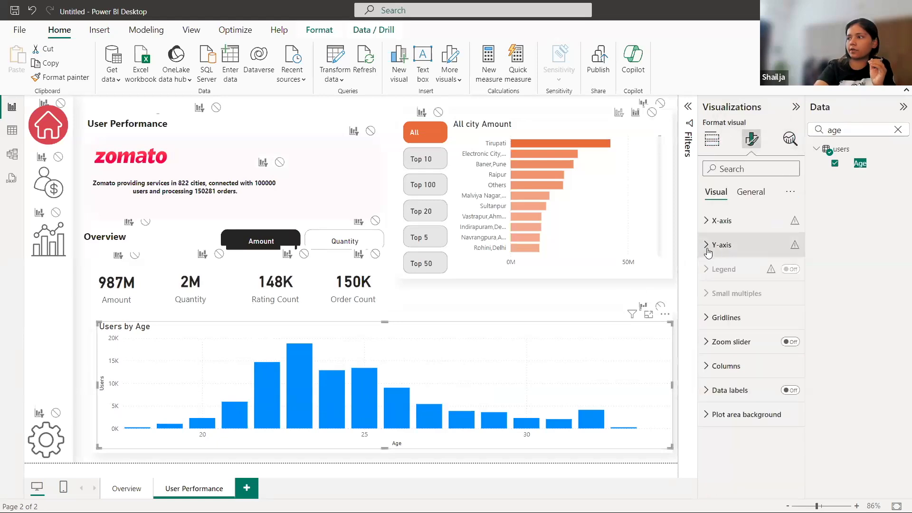
{"action": "left_click", "coordinate": [731, 245]}
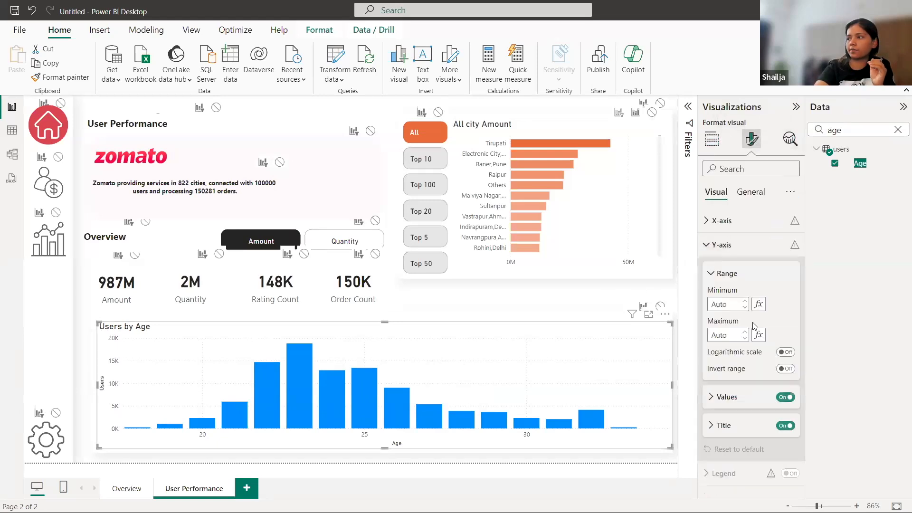
{"action": "left_click", "coordinate": [783, 426]}
{"action": "left_click", "coordinate": [721, 244]}
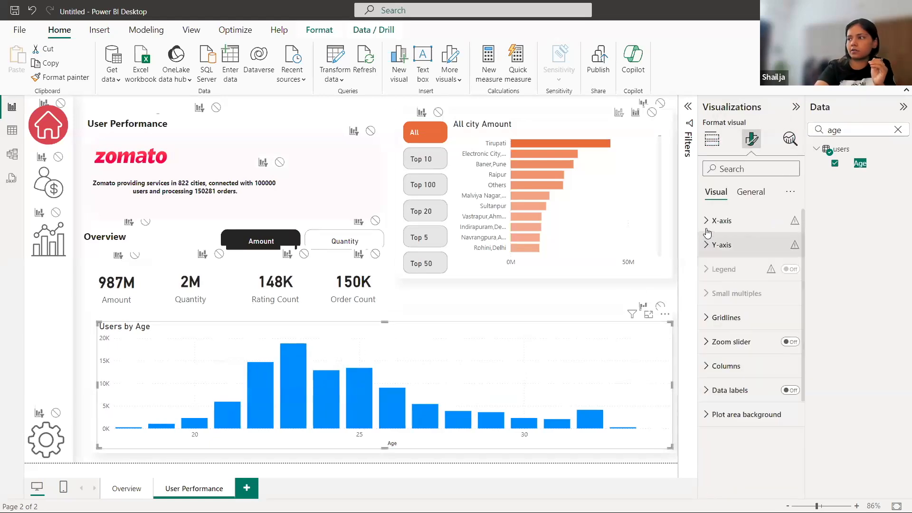
{"action": "left_click", "coordinate": [719, 220]}
{"action": "left_click", "coordinate": [785, 441]}
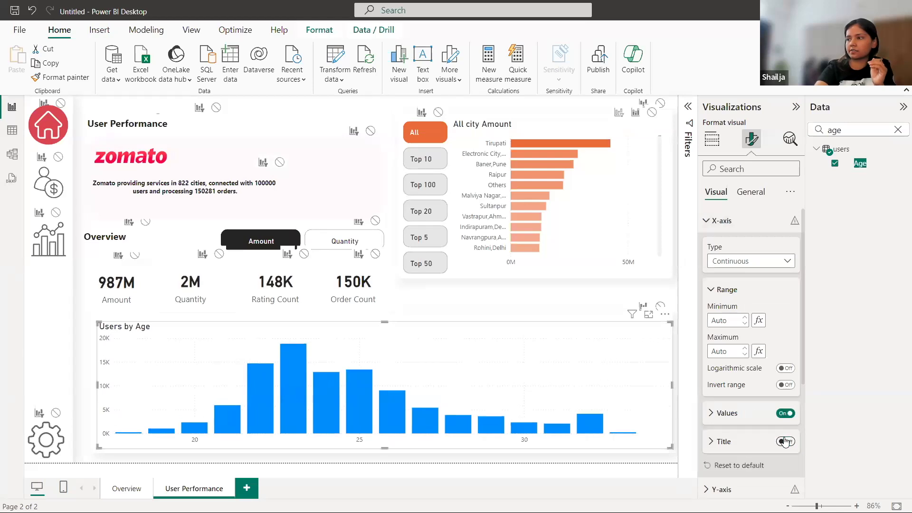
{"action": "left_click", "coordinate": [726, 220]}
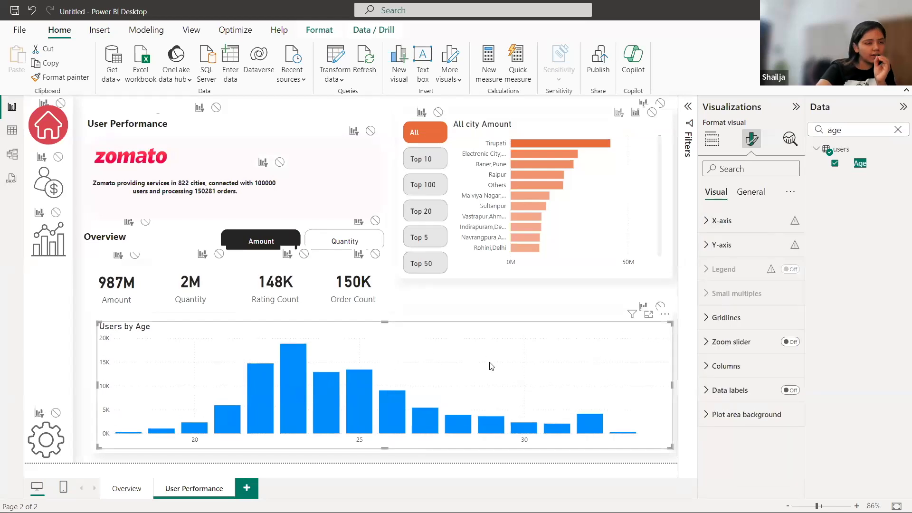
Step: Turn off the horizontal and vertical gridlines of the Users by Age column chart
{"action": "left_click", "coordinate": [717, 317]}
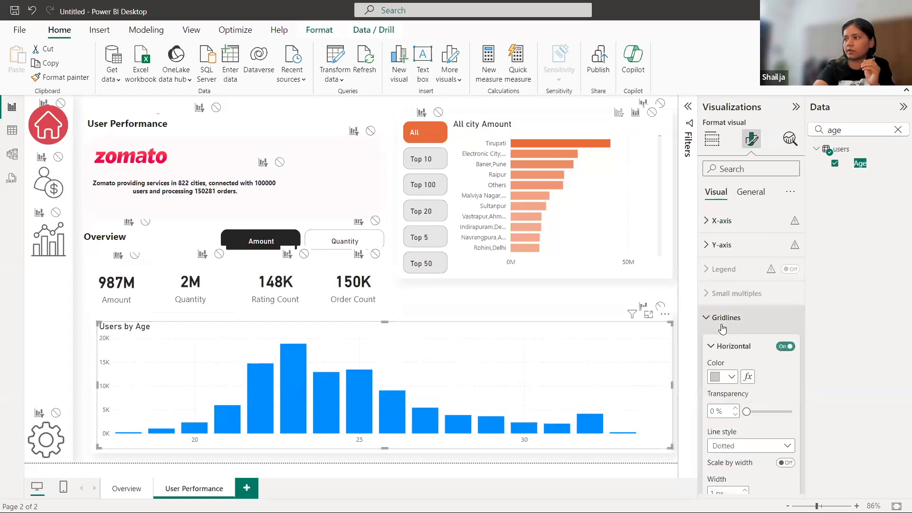
{"action": "left_click", "coordinate": [784, 348]}
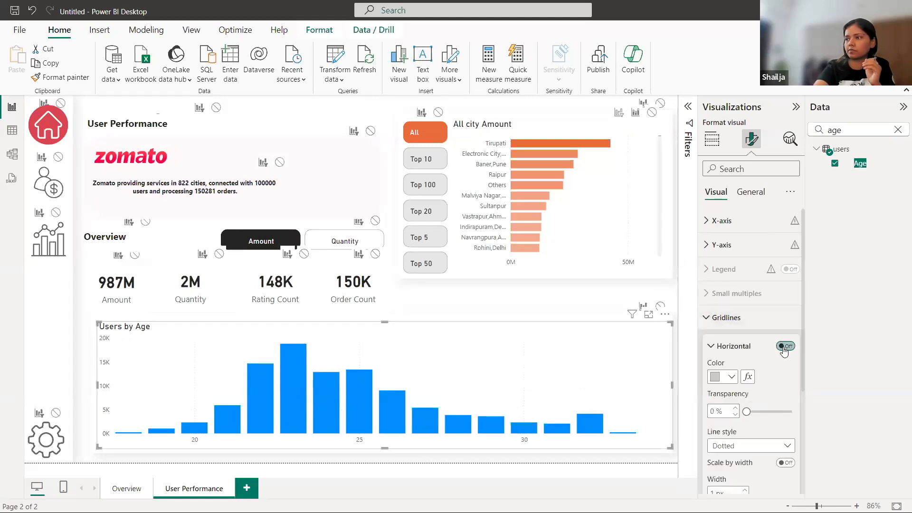
{"action": "left_click", "coordinate": [712, 346]}
{"action": "left_click", "coordinate": [785, 375]}
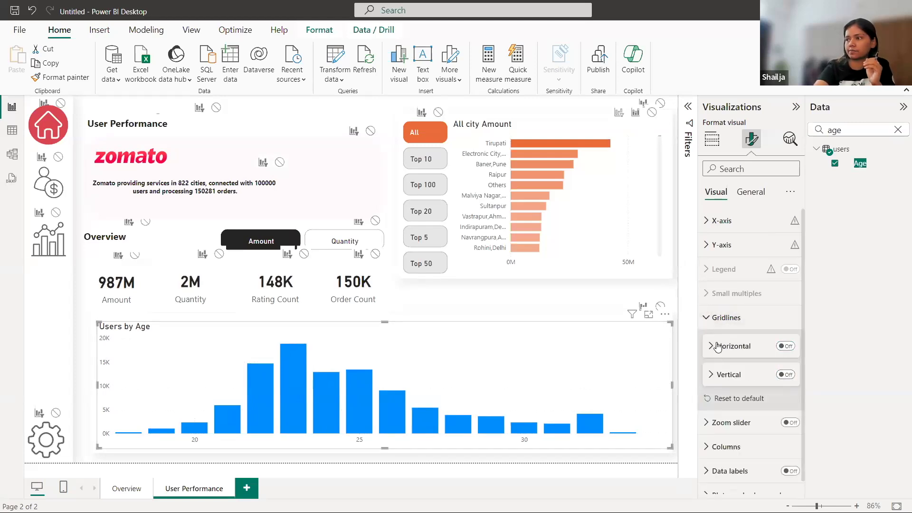
{"action": "left_click", "coordinate": [707, 318]}
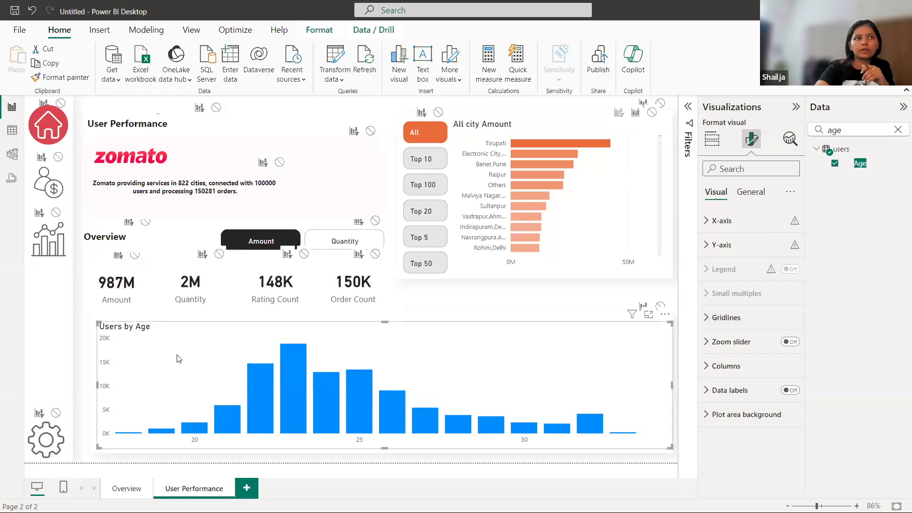
Step: Make the Users by Age chart title bold, trying centred alignment before setting it back to left alignment
{"action": "left_click", "coordinate": [752, 194]}
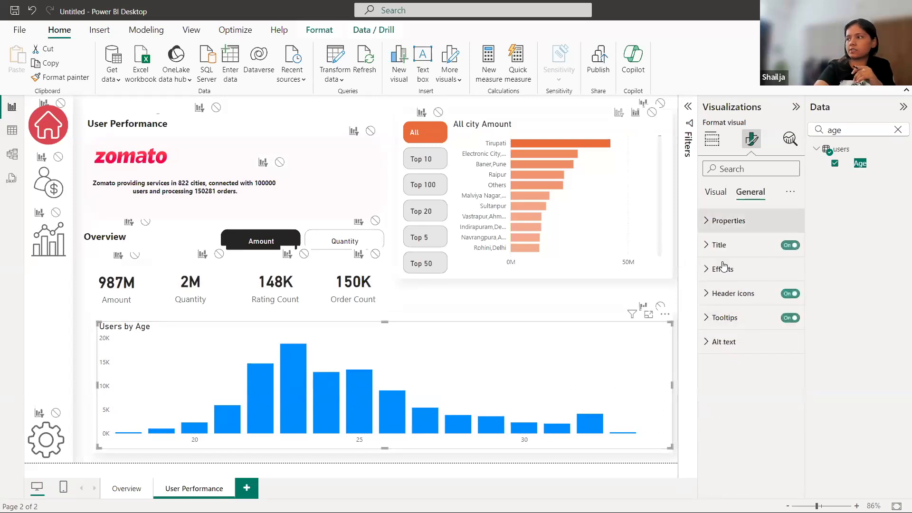
{"action": "left_click", "coordinate": [710, 246]}
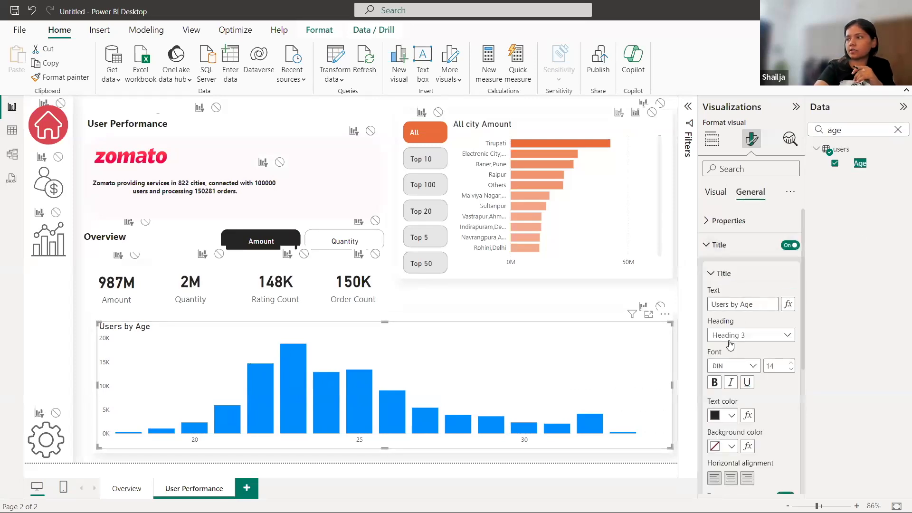
{"action": "left_click", "coordinate": [714, 383]}
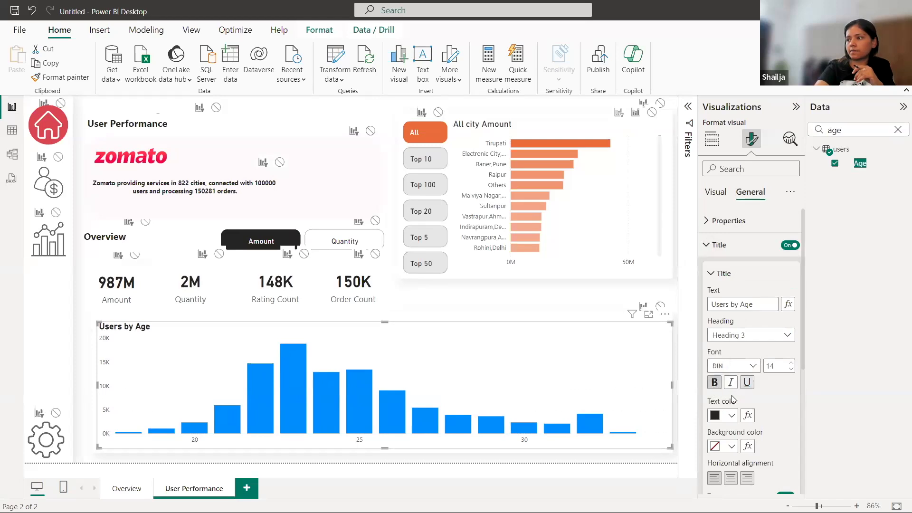
{"action": "left_click", "coordinate": [731, 478]}
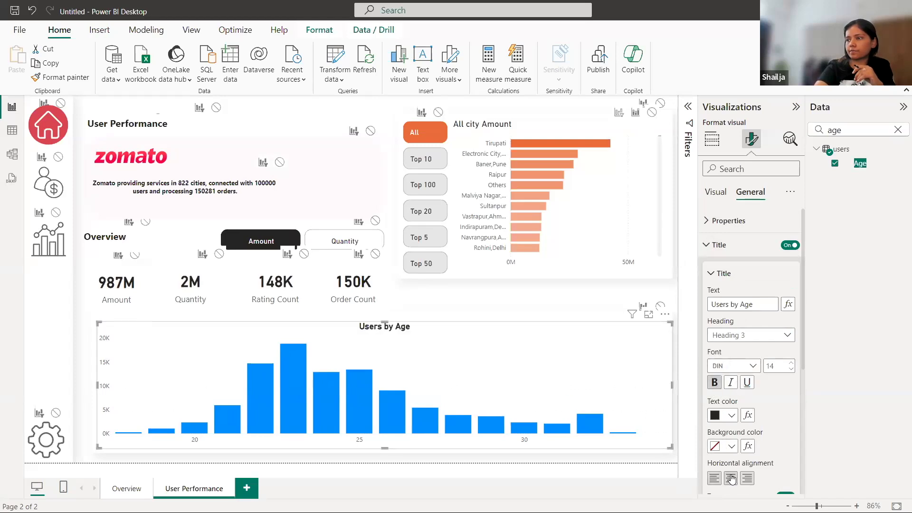
{"action": "left_click", "coordinate": [552, 307]}
{"action": "left_click", "coordinate": [751, 139]}
{"action": "left_click", "coordinate": [589, 349]}
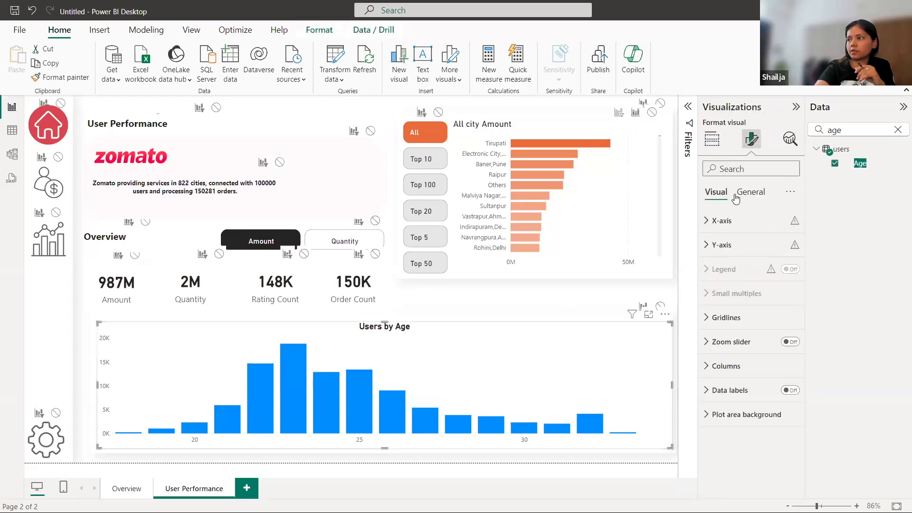
{"action": "left_click", "coordinate": [705, 253]}
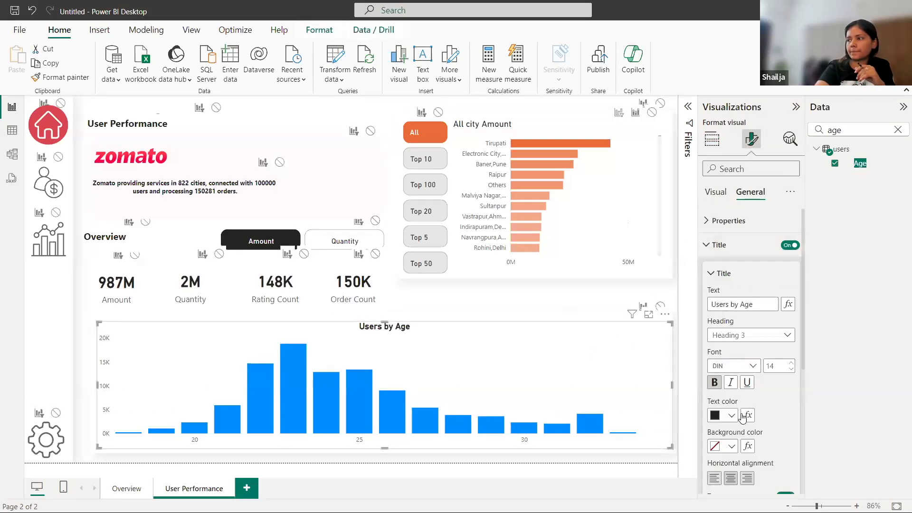
{"action": "left_click", "coordinate": [711, 478]}
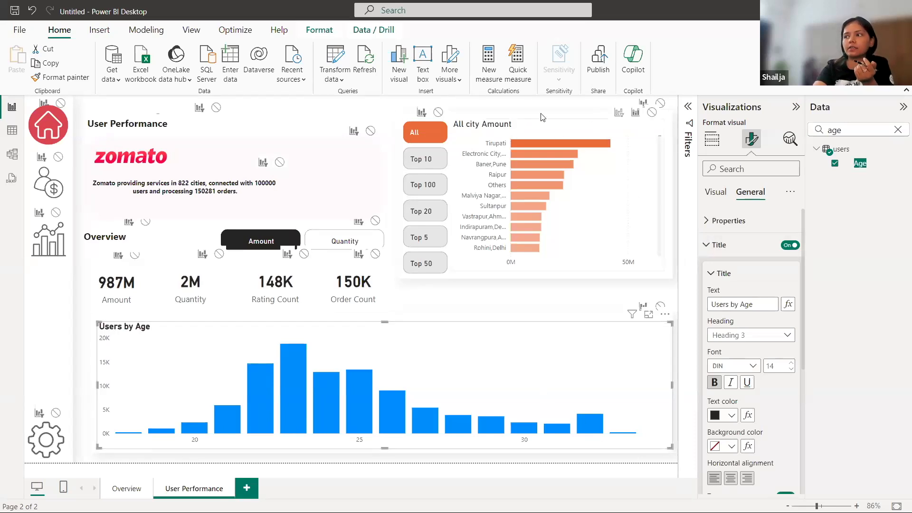
Step: Copy the All city Amount bar chart's formatting onto the Users by Age chart with the format painter
{"action": "left_click", "coordinate": [632, 224]}
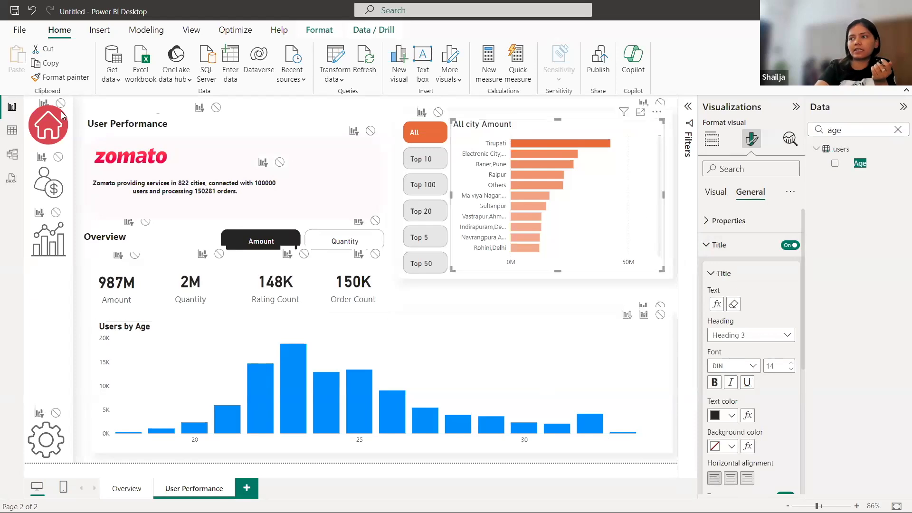
{"action": "left_click", "coordinate": [60, 77]}
{"action": "left_click", "coordinate": [490, 343]}
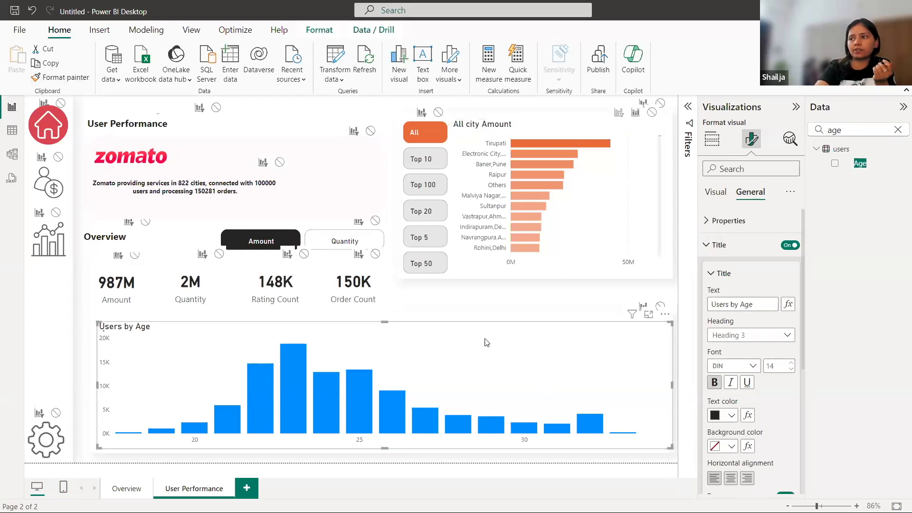
{"action": "left_click", "coordinate": [80, 338]}
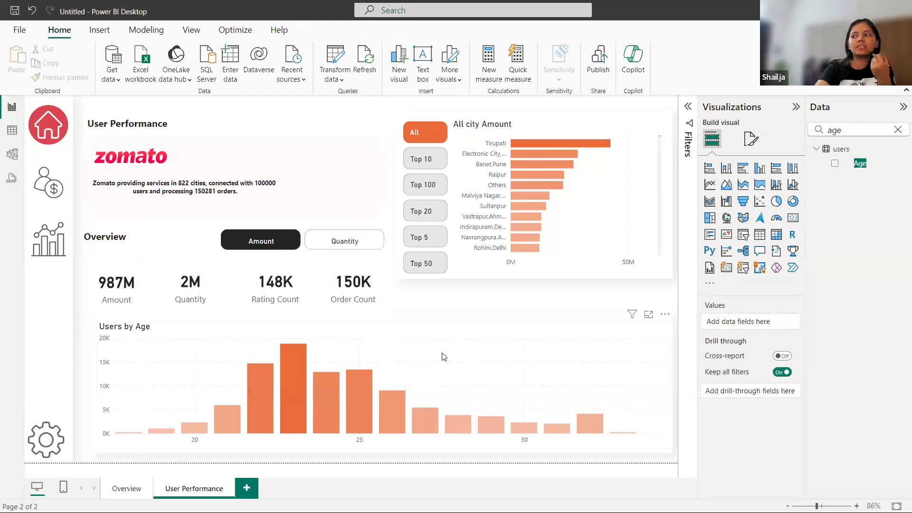
Step: Turn off both gridlines and enable data labels on the Users by Age column chart
{"action": "left_click", "coordinate": [452, 339]}
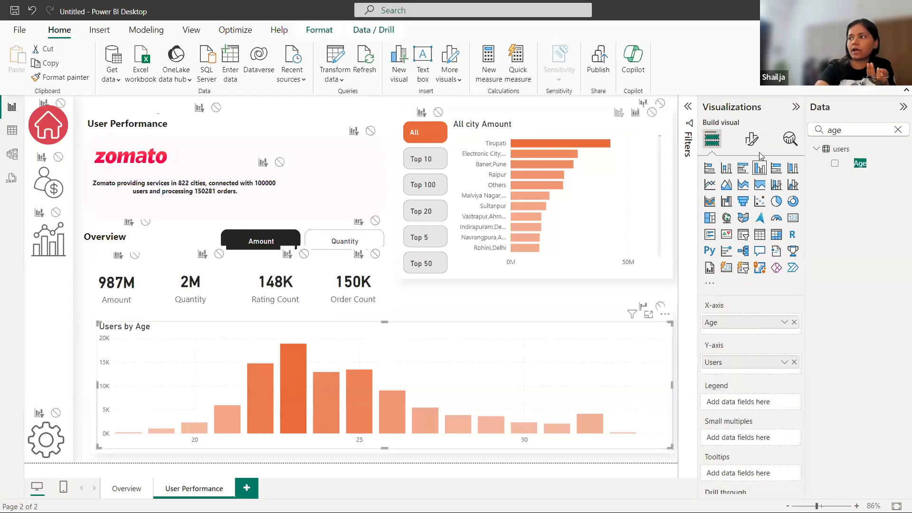
{"action": "left_click", "coordinate": [751, 139]}
{"action": "left_click", "coordinate": [717, 323]}
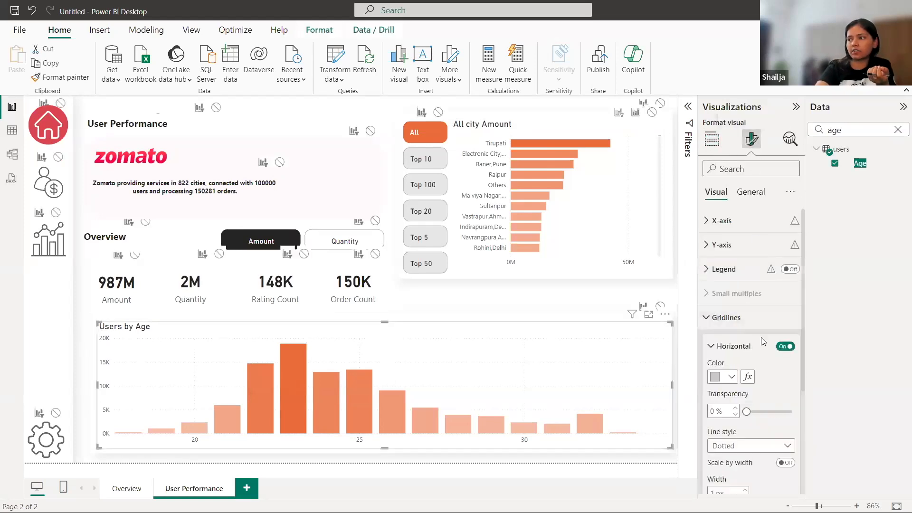
{"action": "left_click", "coordinate": [708, 348]}
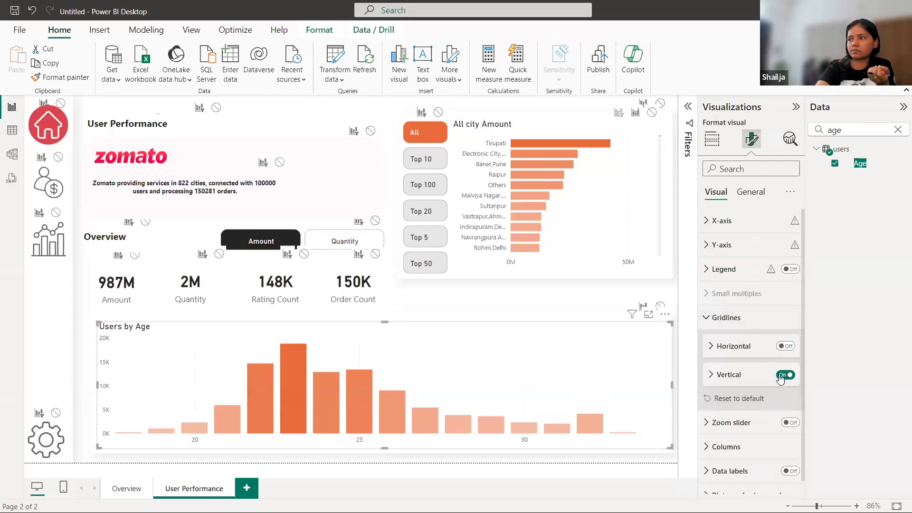
{"action": "left_click", "coordinate": [706, 323]}
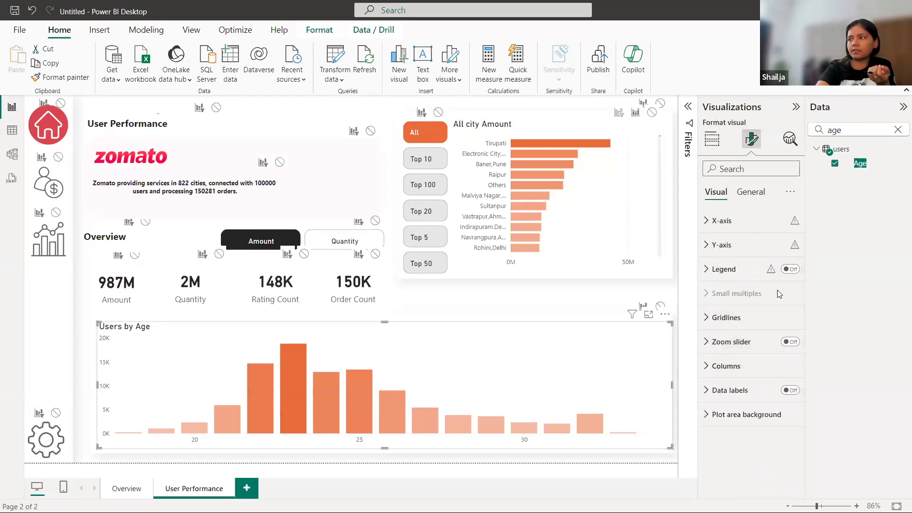
{"action": "left_click", "coordinate": [791, 390]}
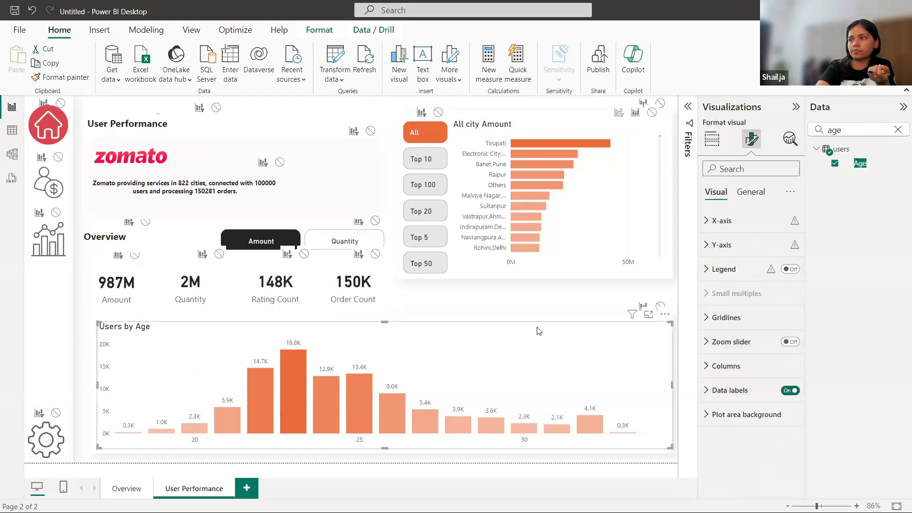
{"action": "left_click", "coordinate": [519, 301]}
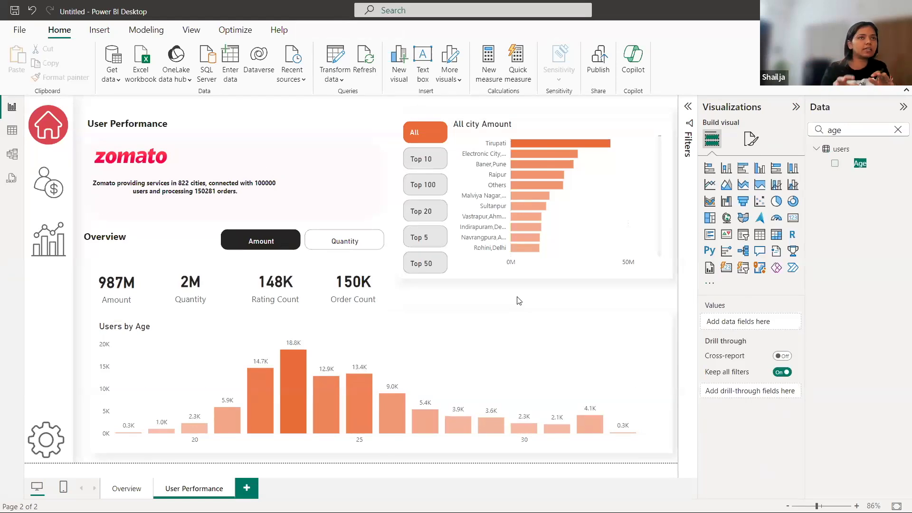
Step: Shift the Overview heading text box slightly right to line up with the content beneath it
{"action": "left_click", "coordinate": [115, 244]}
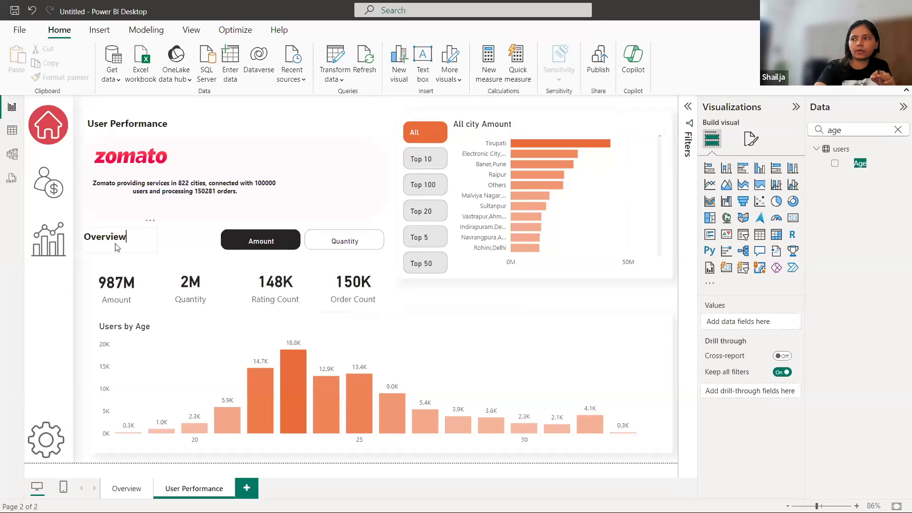
{"action": "left_click_drag", "start_coordinate": [82, 240], "coordinate": [92, 241]}
{"action": "left_click", "coordinate": [82, 250]}
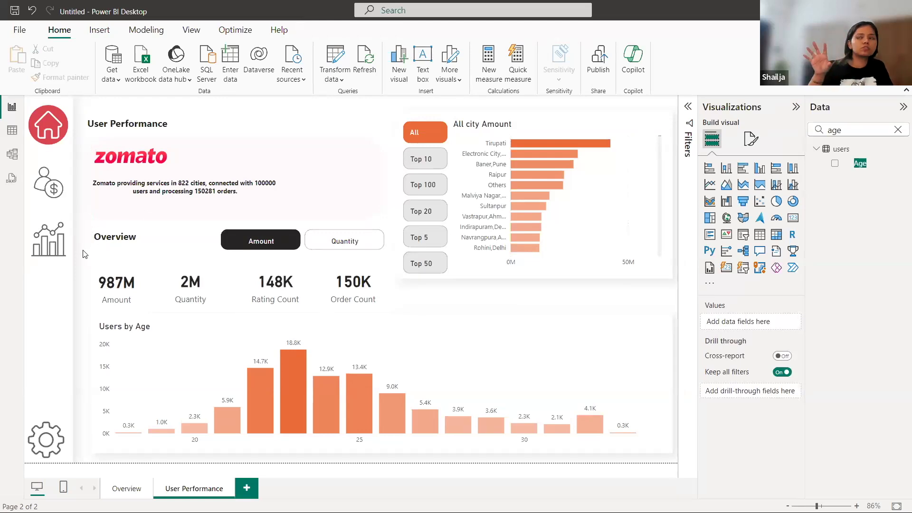
Step: Delete the All city Amount bar chart and the Top N slicer from the User Performance page
{"action": "left_click", "coordinate": [594, 223]}
{"action": "key", "text": "Delete"}
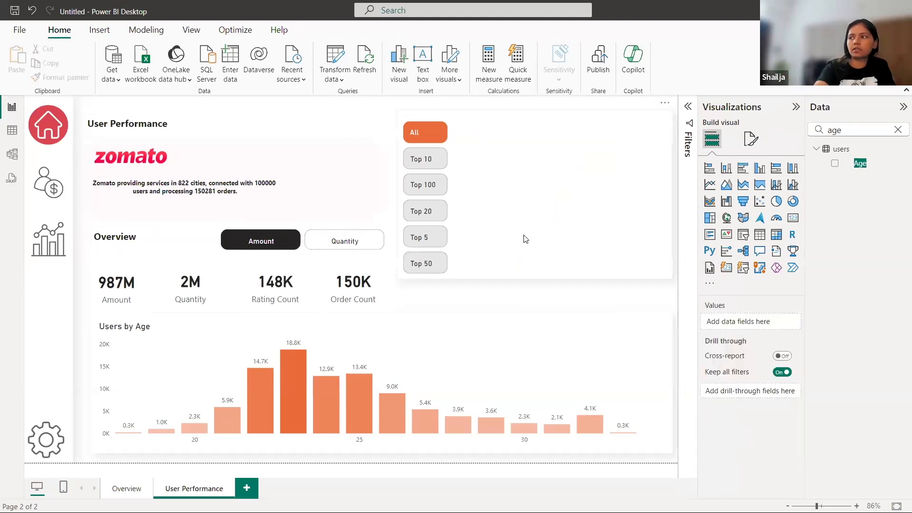
{"action": "left_click", "coordinate": [451, 212]}
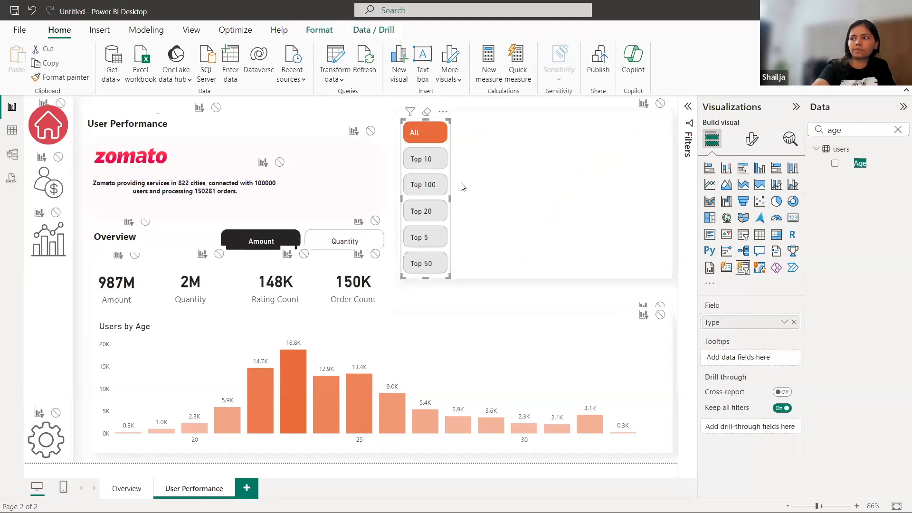
{"action": "key", "text": "Delete"}
Step: Extend the emptied background shape down to just above the Users by Age area and lower its top edge to about half height
{"action": "left_click", "coordinate": [473, 196]}
{"action": "left_click_drag", "start_coordinate": [533, 278], "coordinate": [544, 302]}
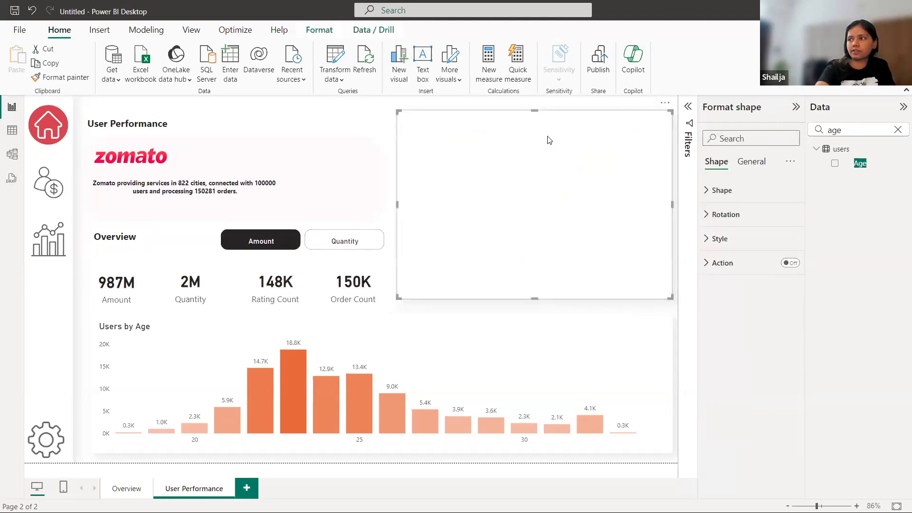
{"action": "left_click_drag", "start_coordinate": [533, 112], "coordinate": [547, 225]}
Step: Duplicate the resized background shape, stack the copy above the original, and adjust the two shapes to similar heights with a small gap
{"action": "key", "text": "ctrl+c"}
{"action": "key", "text": "ctrl+v"}
{"action": "left_click_drag", "start_coordinate": [540, 257], "coordinate": [532, 149]}
{"action": "key", "text": "ctrl+z"}
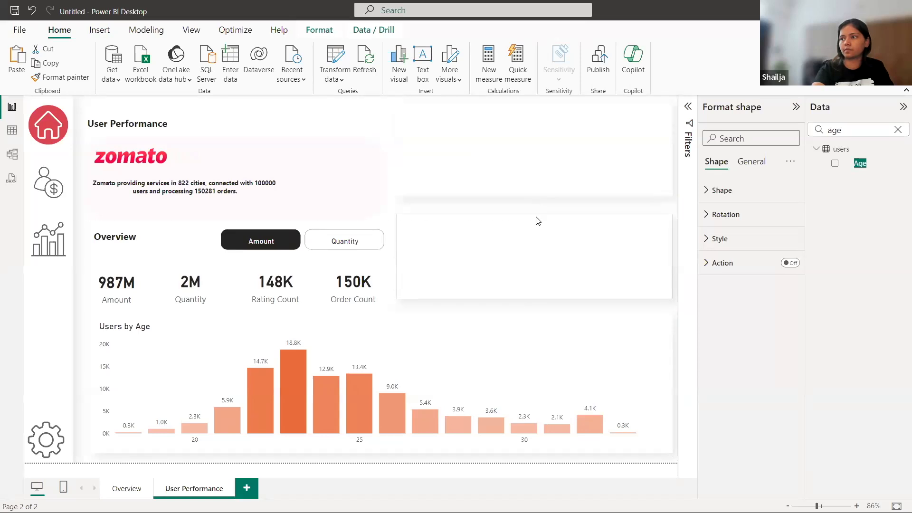
{"action": "key", "text": "ctrl+y"}
{"action": "left_click_drag", "start_coordinate": [536, 104], "coordinate": [535, 159]}
{"action": "left_click", "coordinate": [521, 263]}
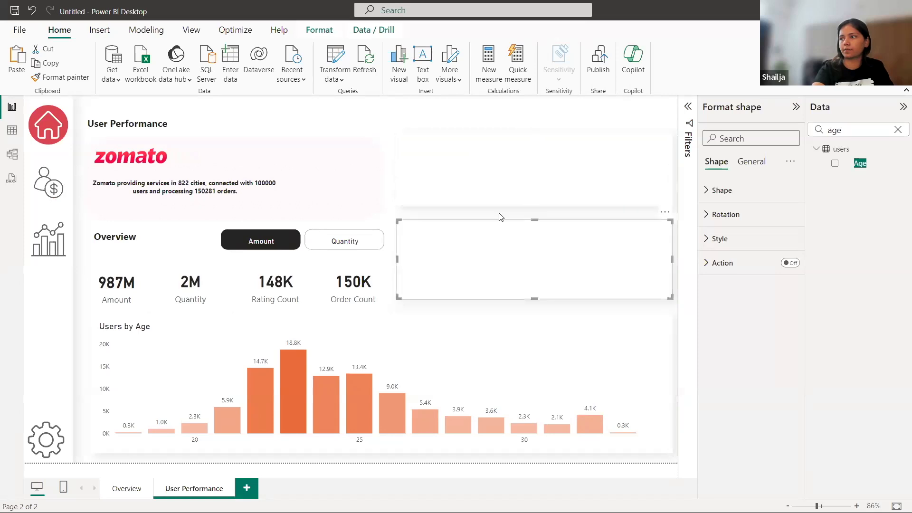
{"action": "left_click", "coordinate": [390, 113]}
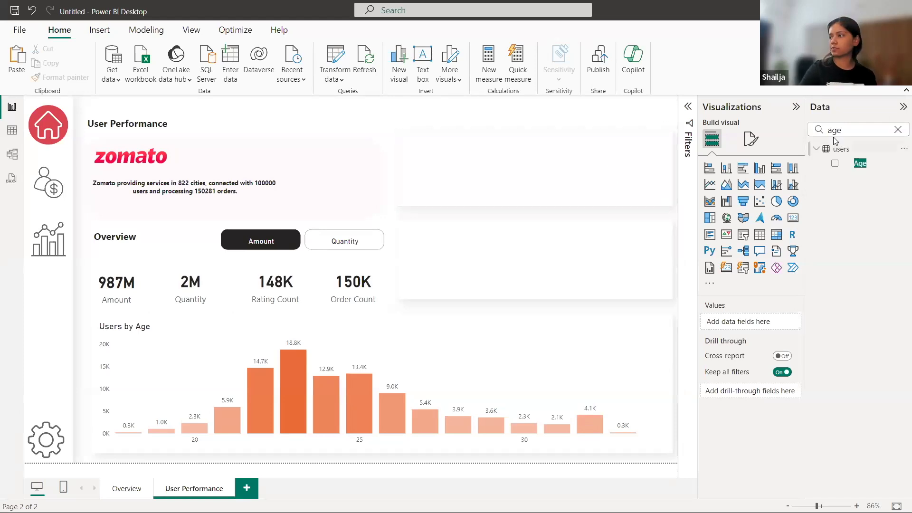
Step: Clear the field search and create the measure Active Users= DISTINCTCOUNT(orders[user_id]) in the Measure Table
{"action": "left_click", "coordinate": [897, 129]}
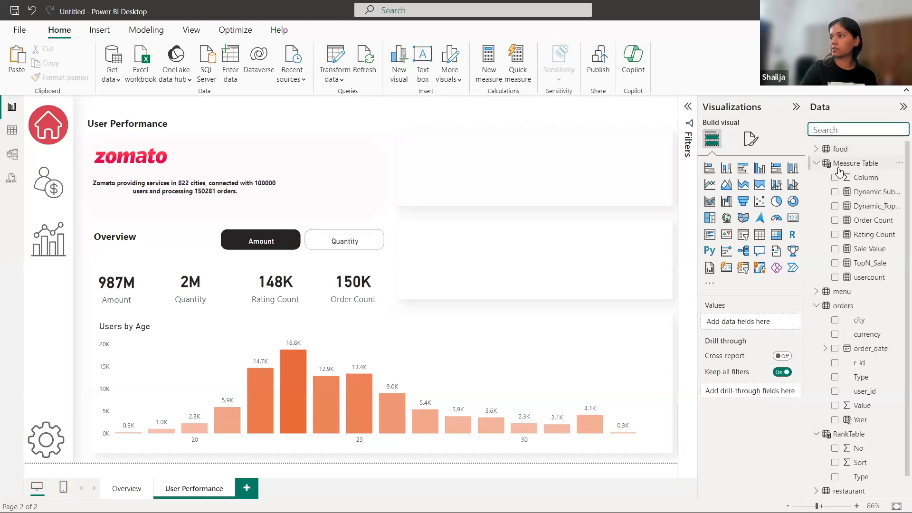
{"action": "right_click", "coordinate": [843, 163]}
{"action": "left_click", "coordinate": [801, 190]}
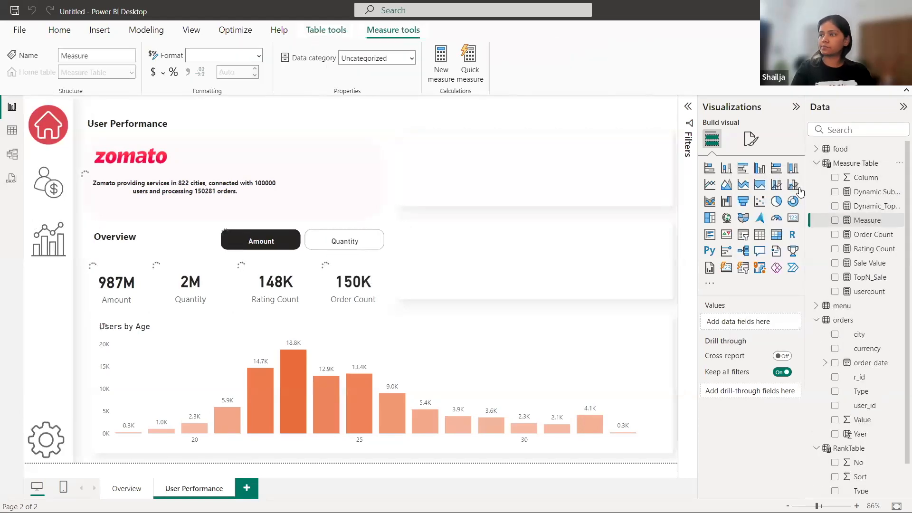
{"action": "key", "text": "BackSpace"}
{"action": "type", "text": "Ac"}
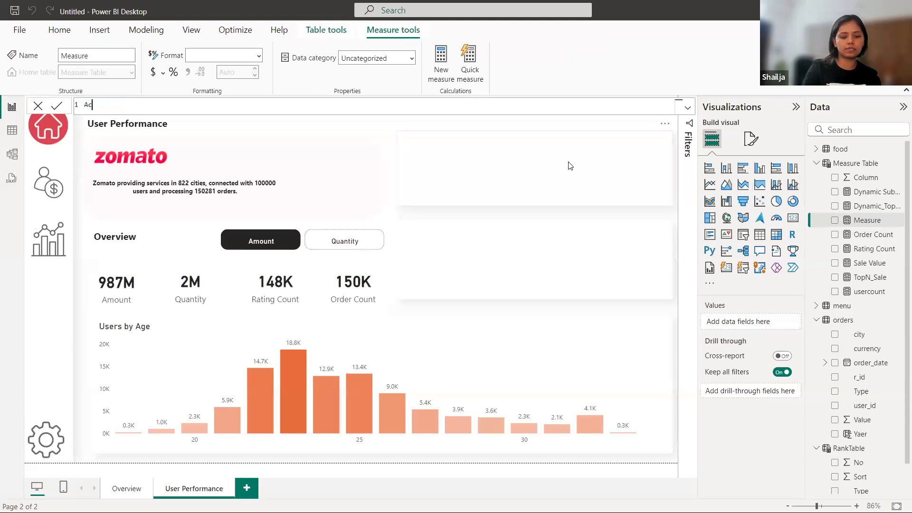
{"action": "type", "text": "tive Users="}
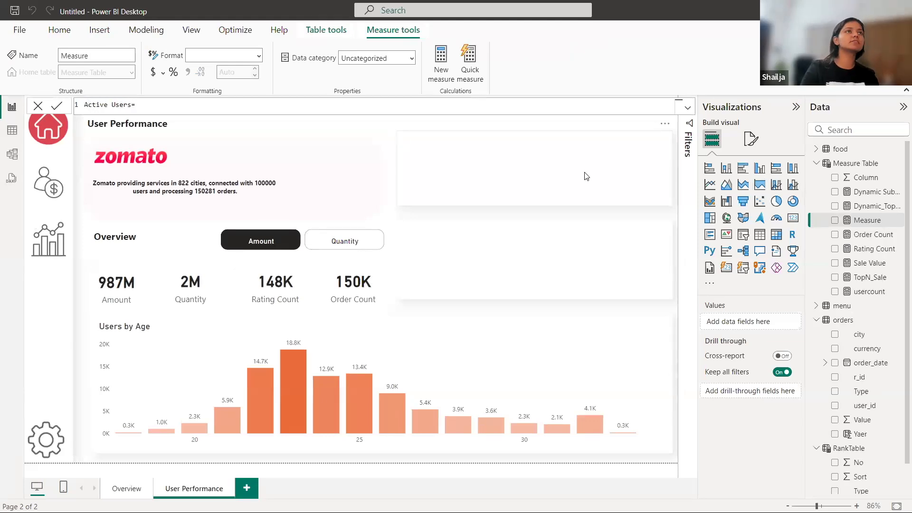
{"action": "type", "text": " dis"}
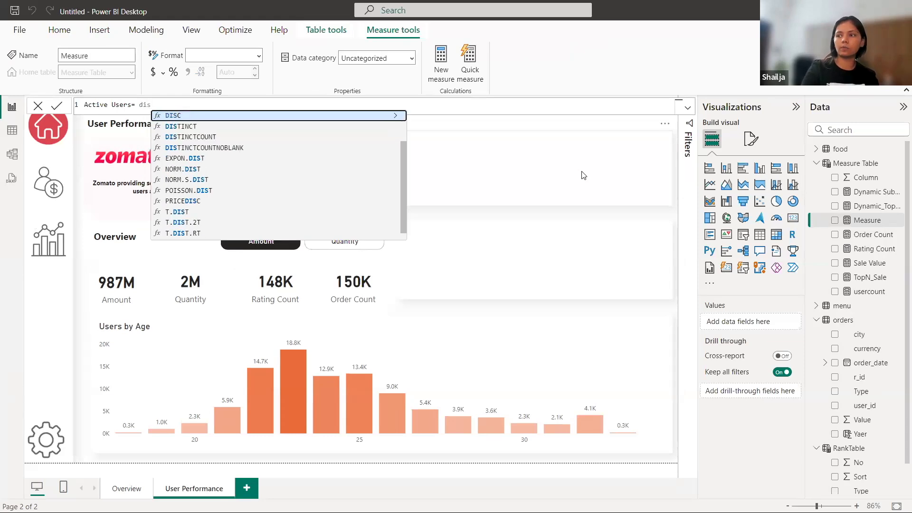
{"action": "type", "text": "tinc"}
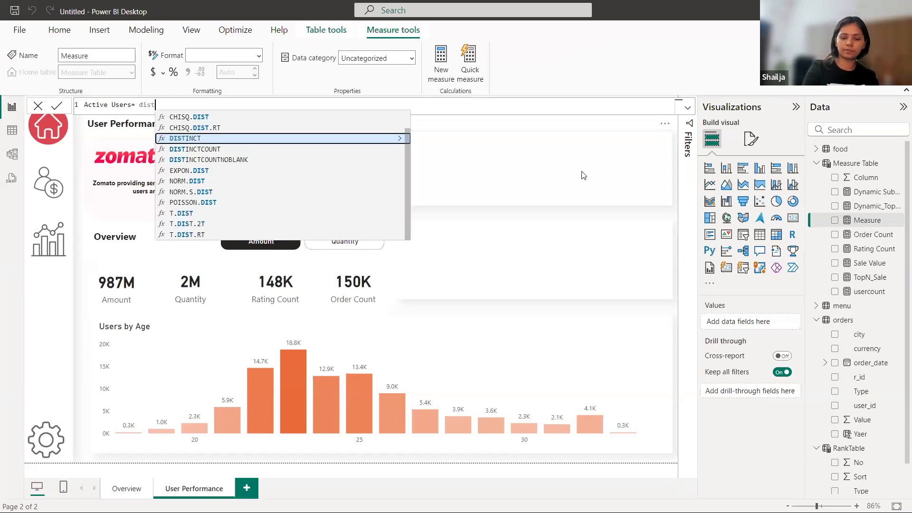
{"action": "key", "text": "Down"}
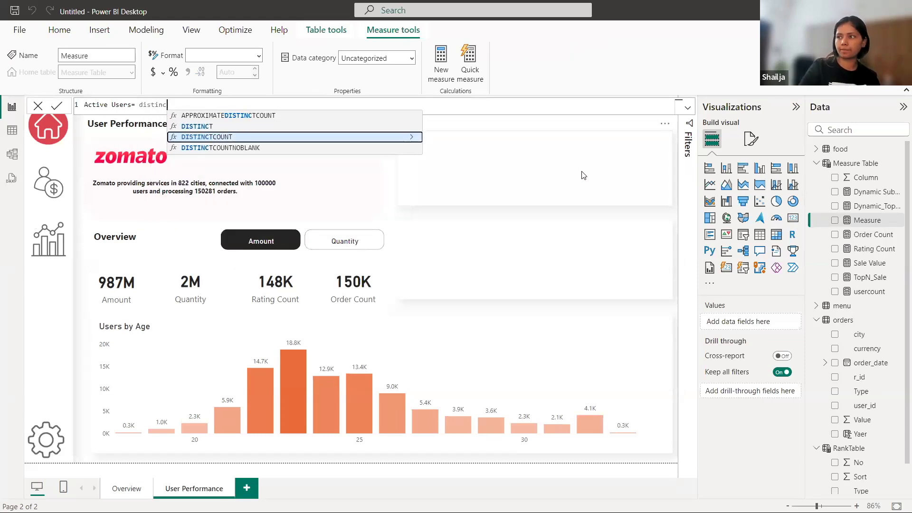
{"action": "key", "text": "Tab"}
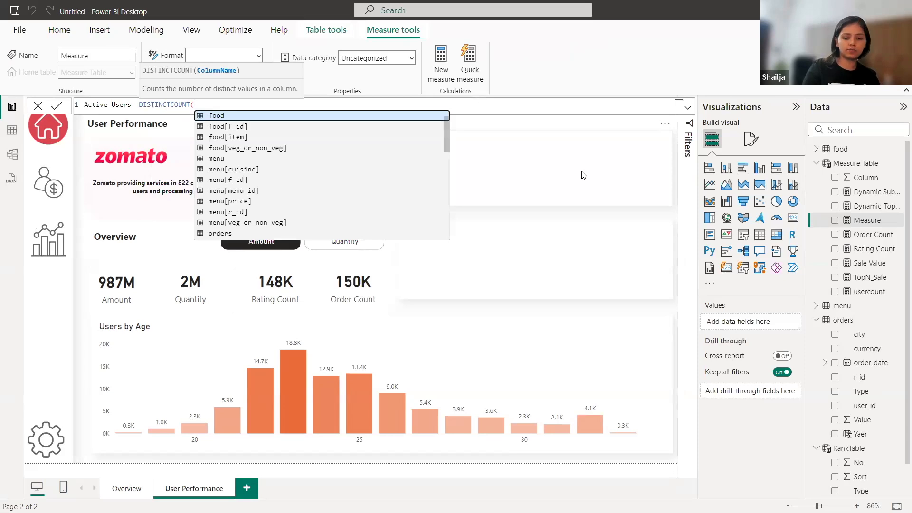
{"action": "type", "text": "user"}
{"action": "key", "text": "Down"}
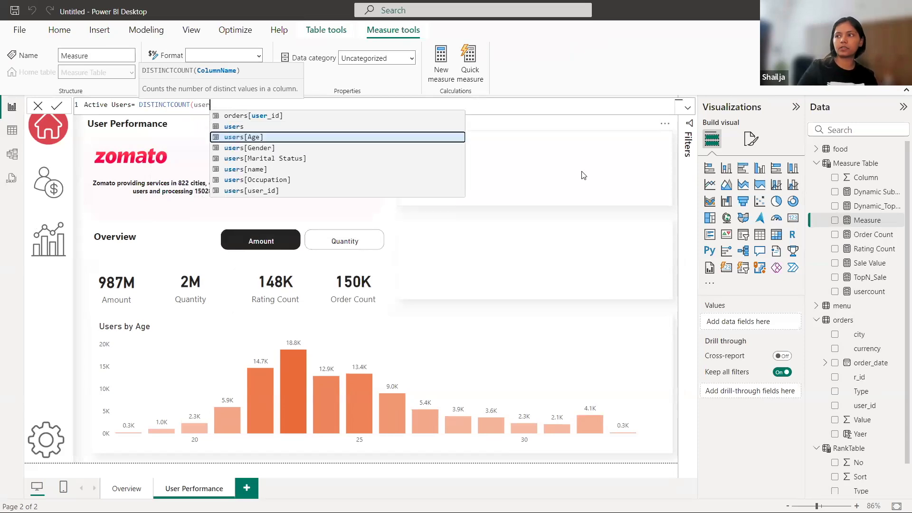
{"action": "key", "text": "Up"}
{"action": "key", "text": "Up"}
{"action": "key", "text": "Tab"}
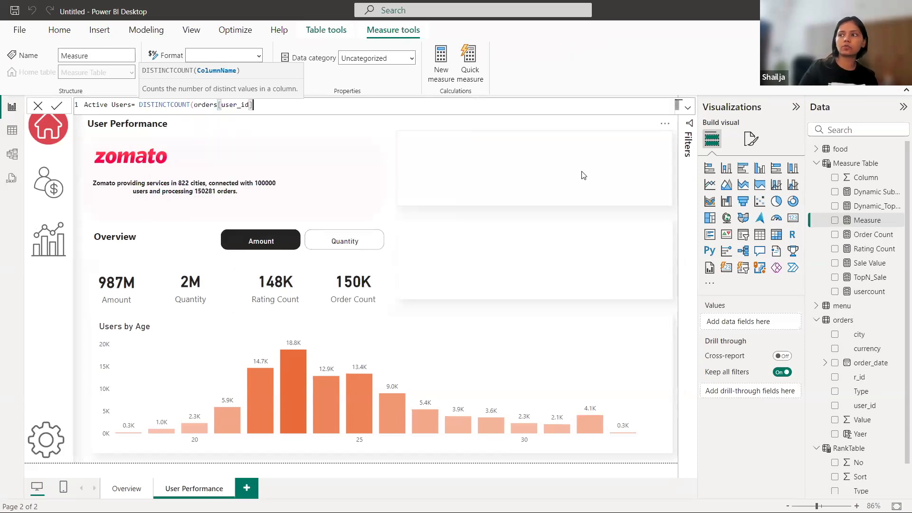
{"action": "type", "text": ")"}
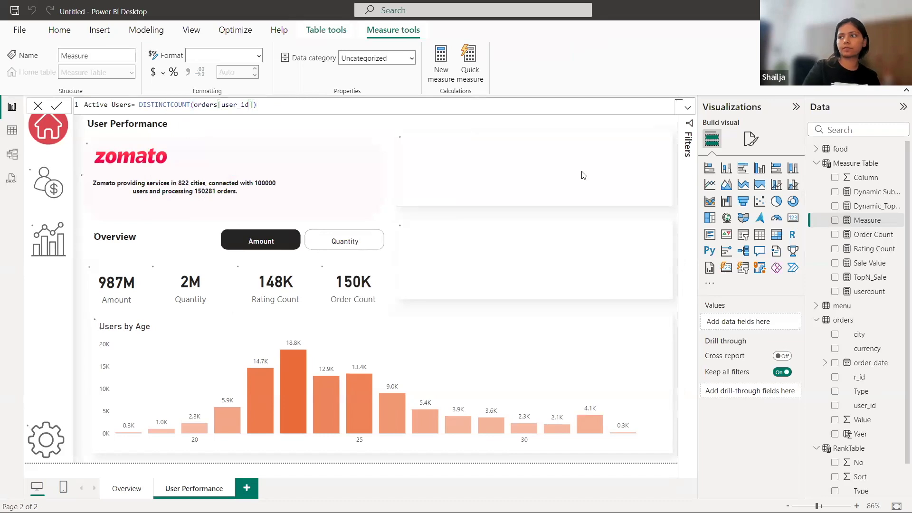
{"action": "key", "text": "Return"}
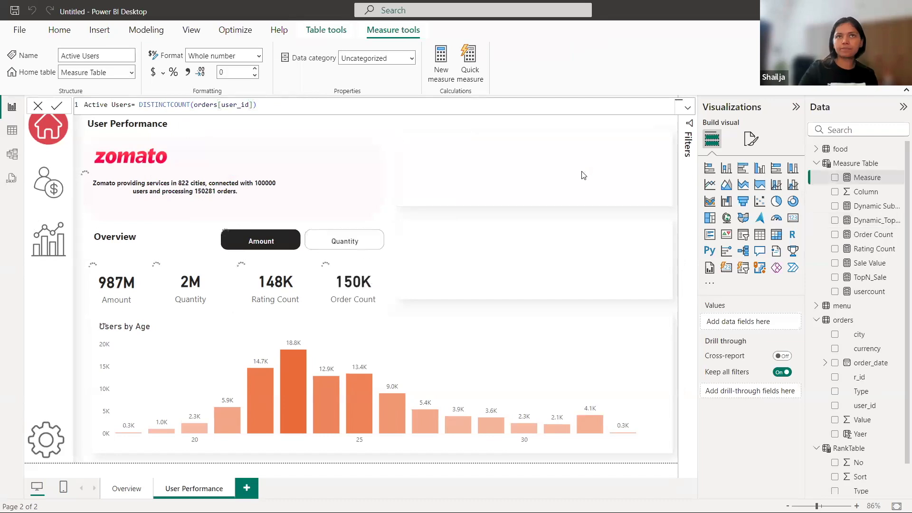
{"action": "left_click", "coordinate": [346, 133]}
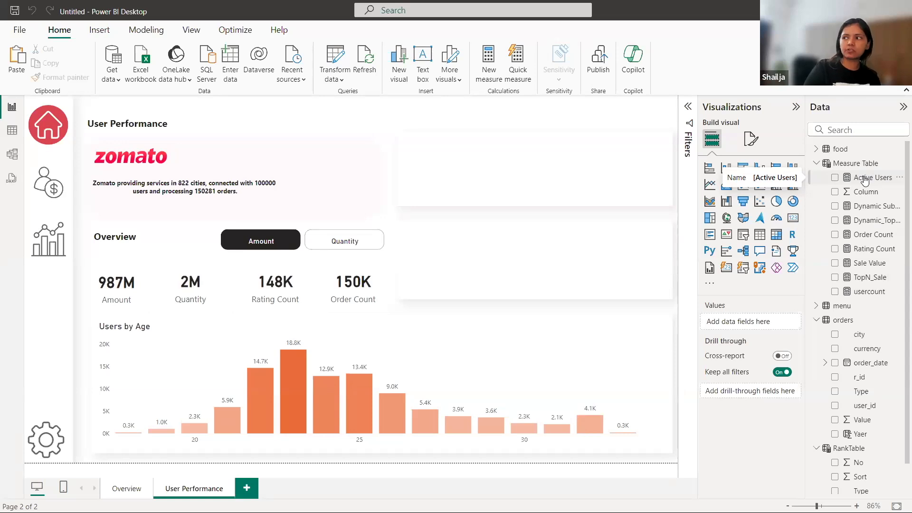
Step: Add a card showing Active Users, then duplicate it beside the original and swap the copy's field to usercount
{"action": "left_click_drag", "start_coordinate": [865, 179], "coordinate": [391, 122]}
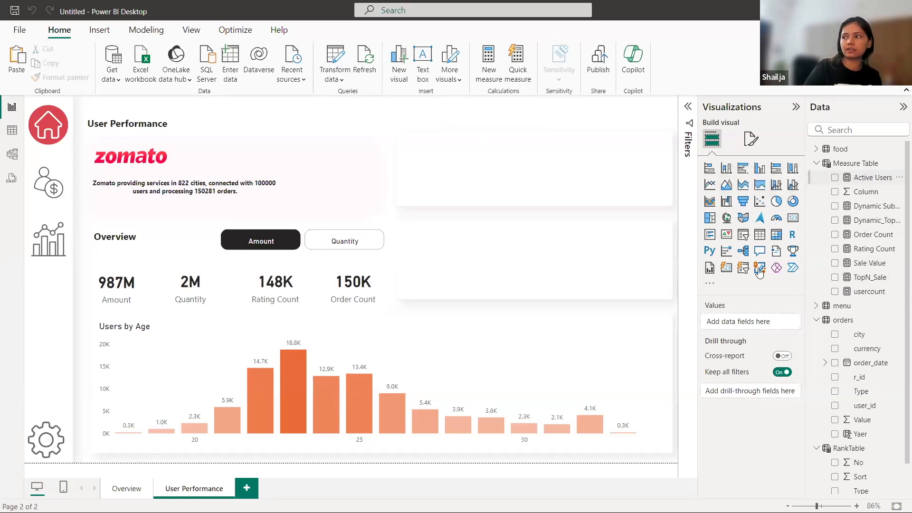
{"action": "left_click", "coordinate": [792, 218]}
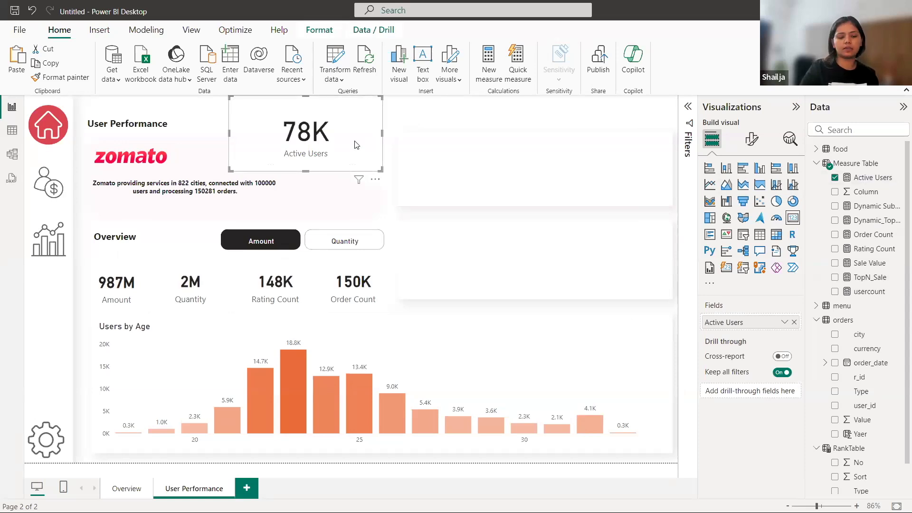
{"action": "key", "text": "ctrl+v"}
{"action": "left_click_drag", "start_coordinate": [359, 155], "coordinate": [523, 155]}
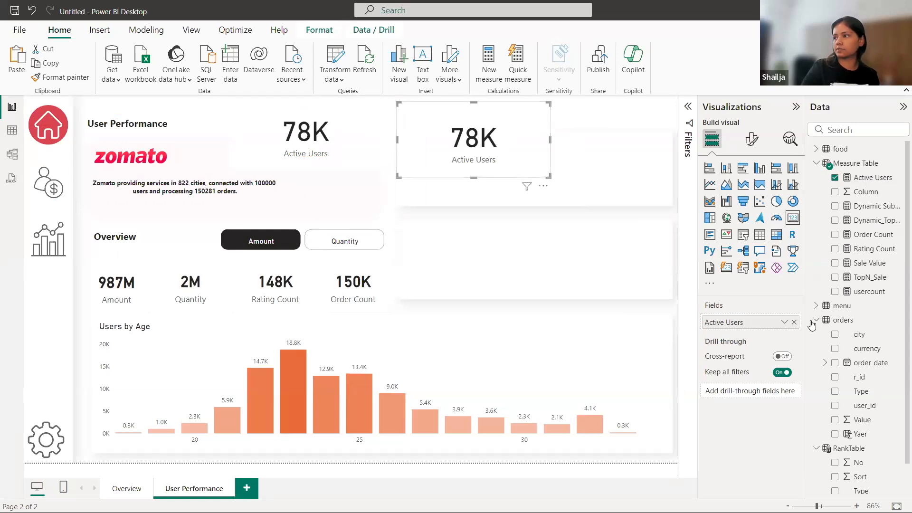
{"action": "left_click", "coordinate": [793, 322]}
{"action": "left_click_drag", "start_coordinate": [869, 292], "coordinate": [719, 323]}
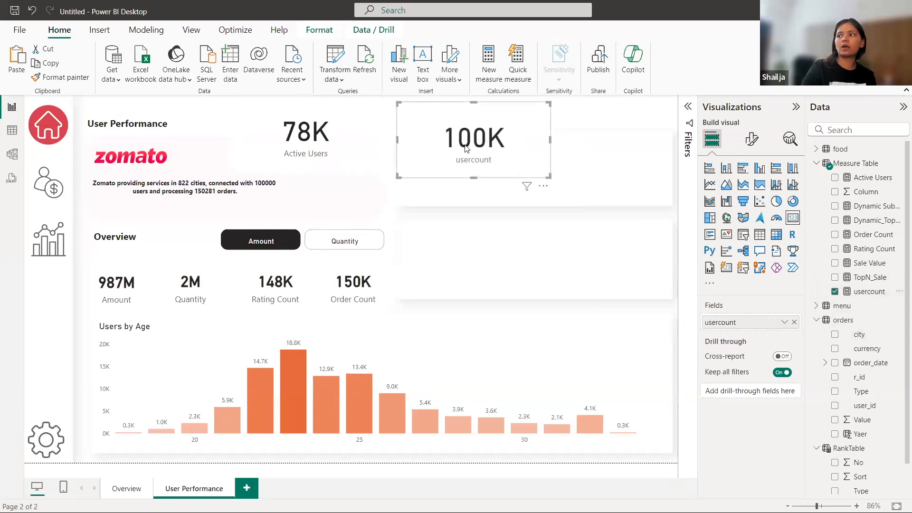
Step: Delete both the usercount card and the Active Users card from the User Performance page
{"action": "left_click", "coordinate": [341, 135]}
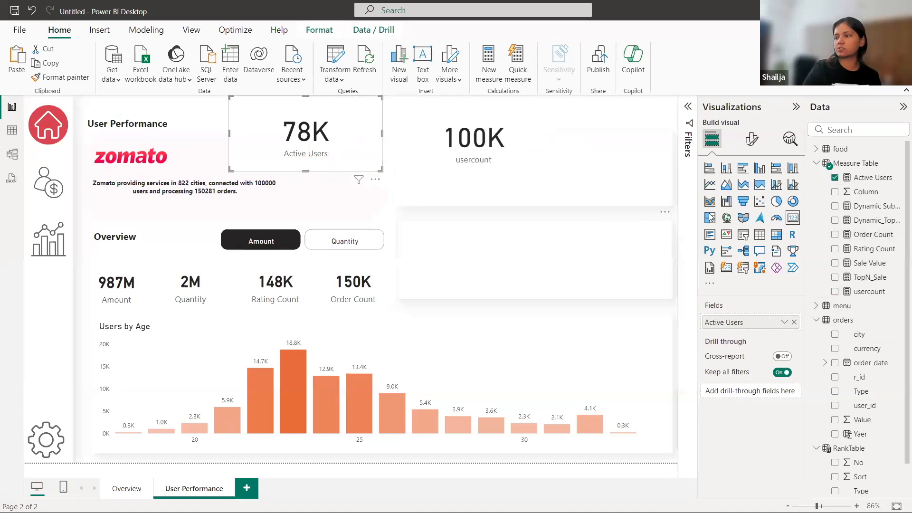
{"action": "left_click", "coordinate": [433, 135]}
{"action": "key", "text": "Delete"}
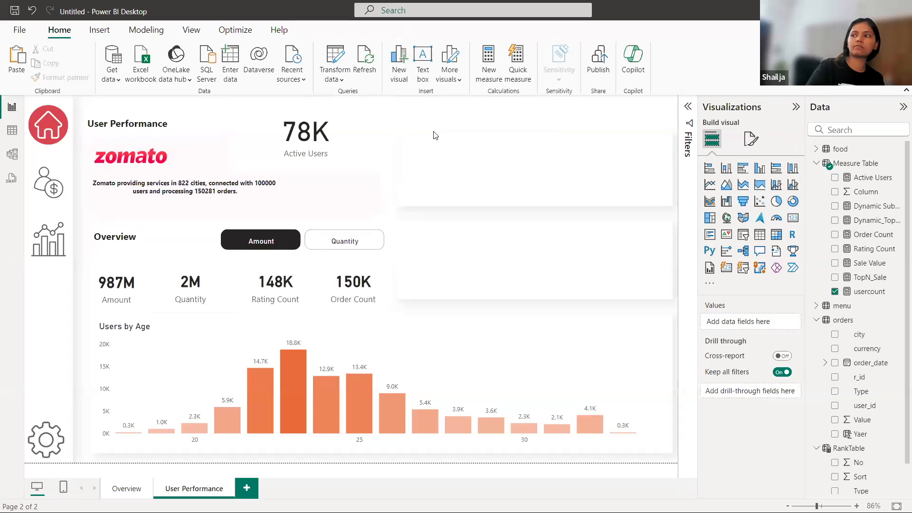
{"action": "left_click", "coordinate": [324, 124]}
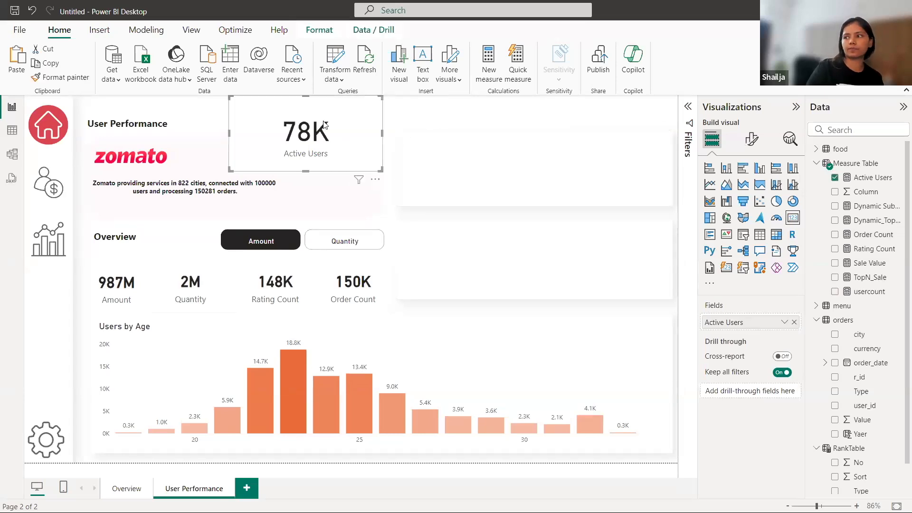
{"action": "key", "text": "Delete"}
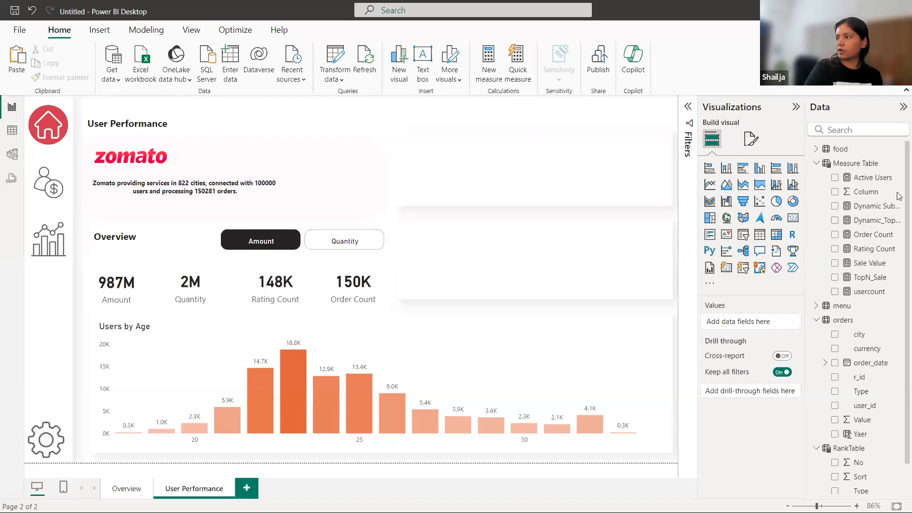
Step: Create a measure named CurrentYear in the Measure Table with the fixed value 2020
{"action": "right_click", "coordinate": [850, 163]}
{"action": "left_click", "coordinate": [821, 187]}
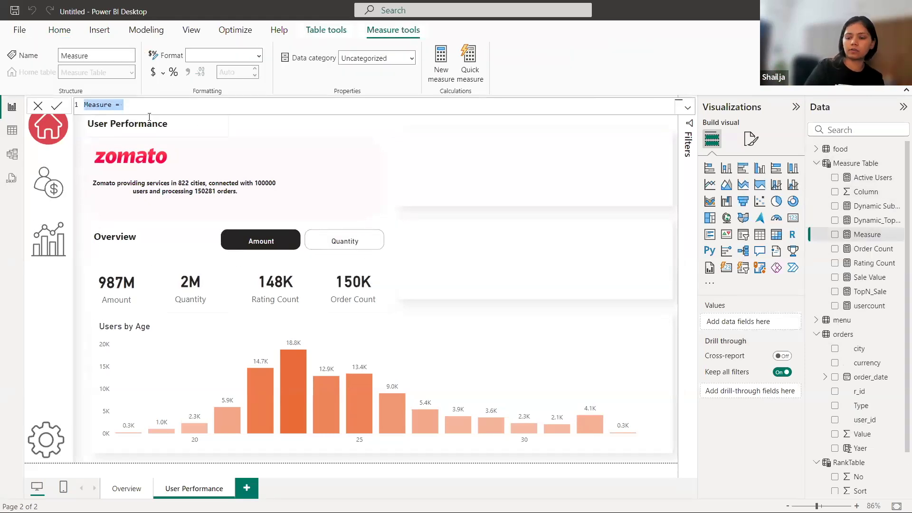
{"action": "key", "text": "BackSpace"}
{"action": "type", "text": "CurrentYear =202"}
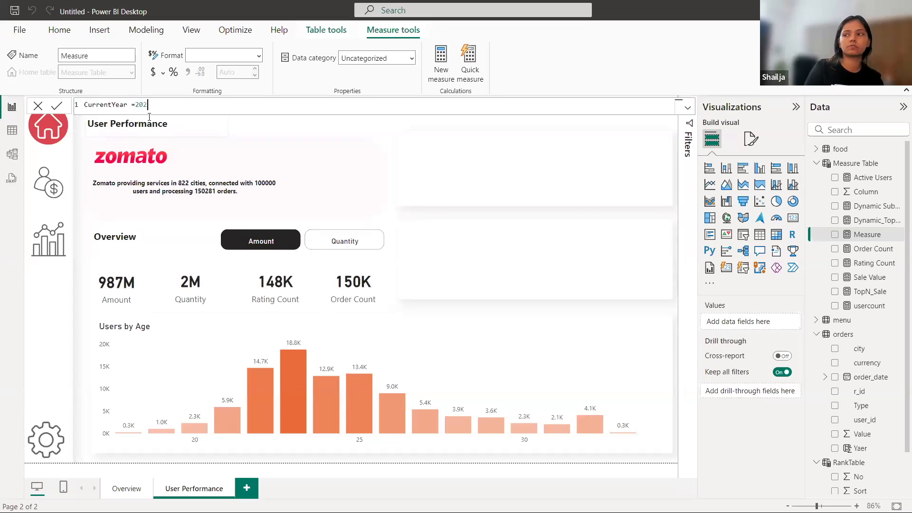
{"action": "type", "text": "0"}
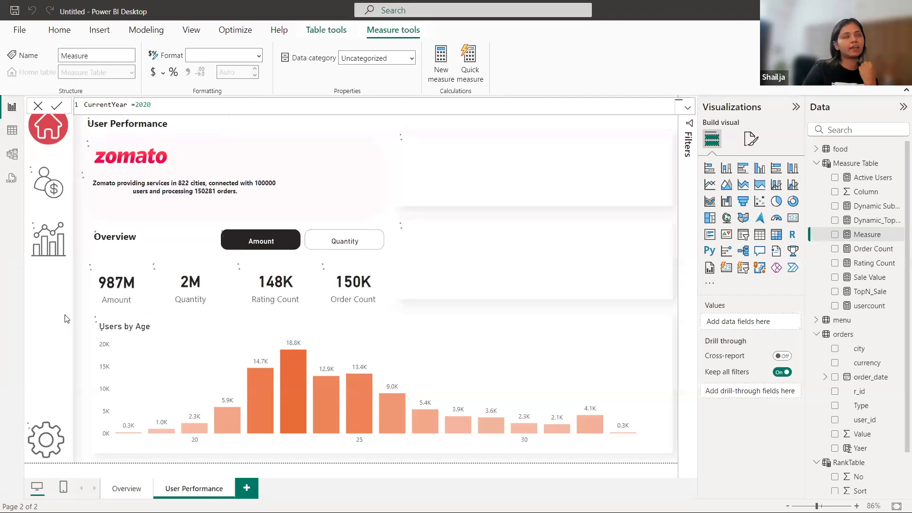
{"action": "key", "text": "Return"}
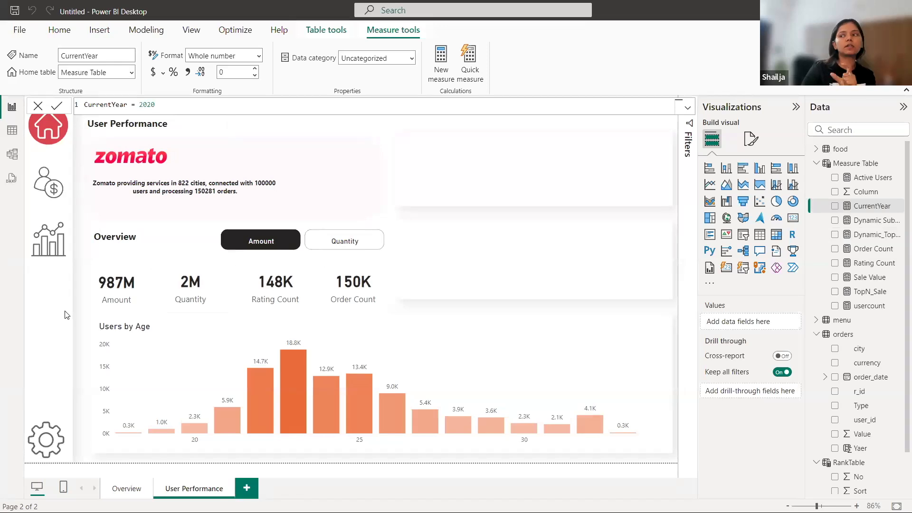
{"action": "double_click", "coordinate": [103, 104]}
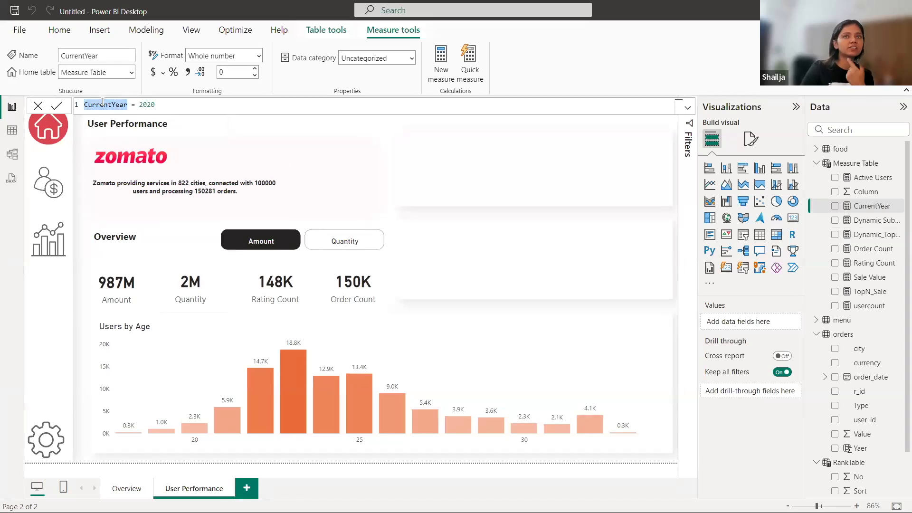
{"action": "left_click_drag", "start_coordinate": [155, 104], "coordinate": [140, 101]}
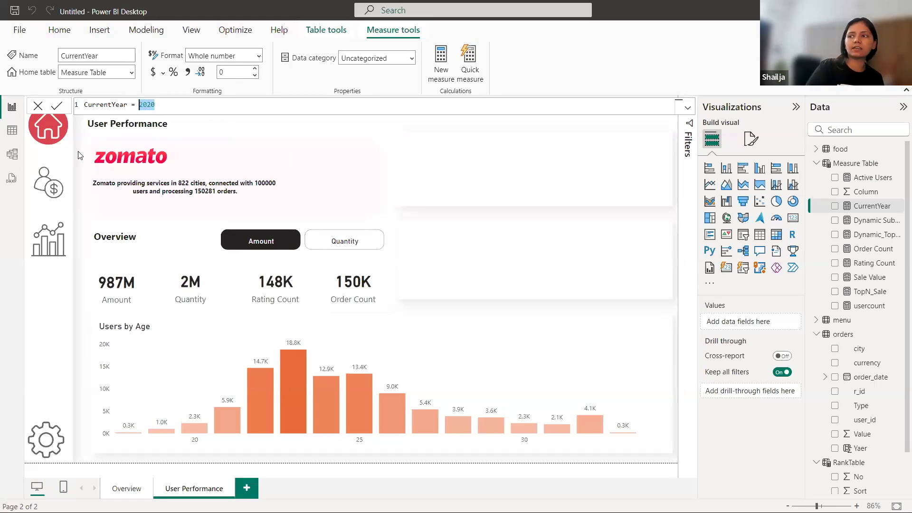
{"action": "left_click", "coordinate": [89, 145]}
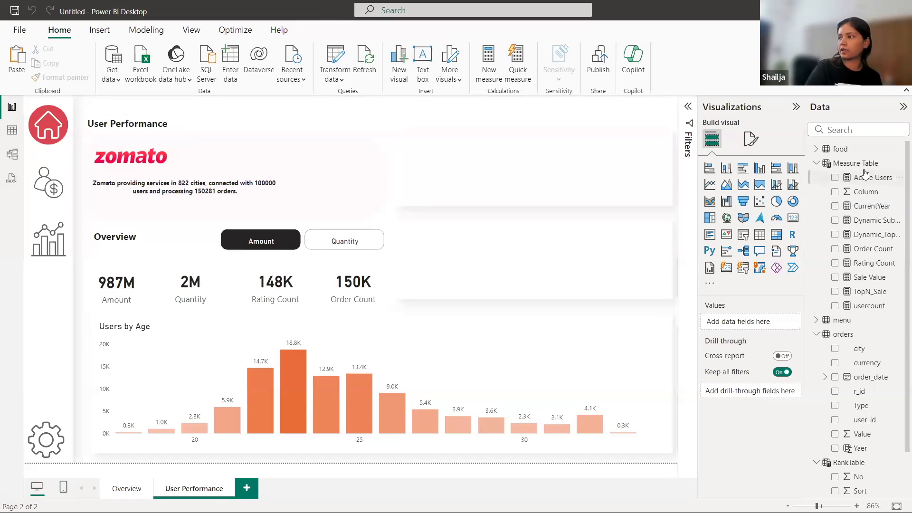
Step: Create the measure PreviousYear= [CurrentYear]-1 in the Measure Table
{"action": "right_click", "coordinate": [849, 163]}
{"action": "left_click", "coordinate": [816, 181]}
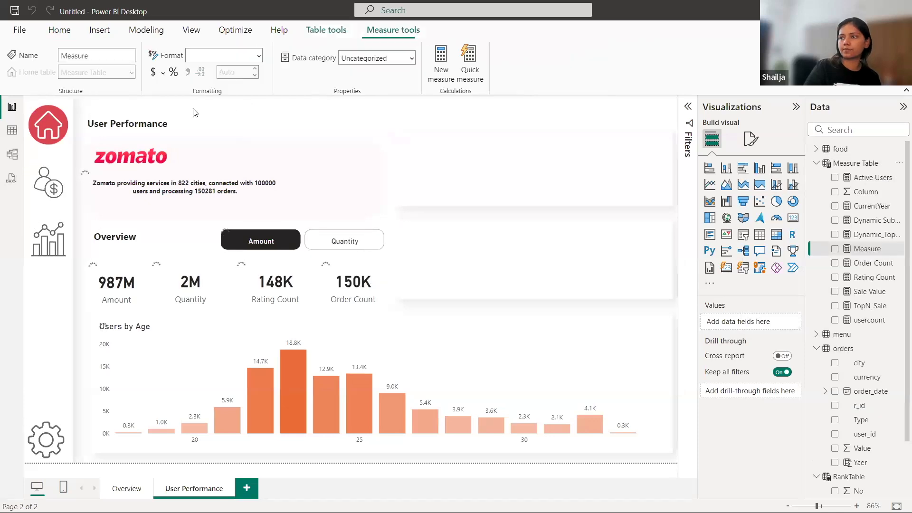
{"action": "key", "text": "BackSpace"}
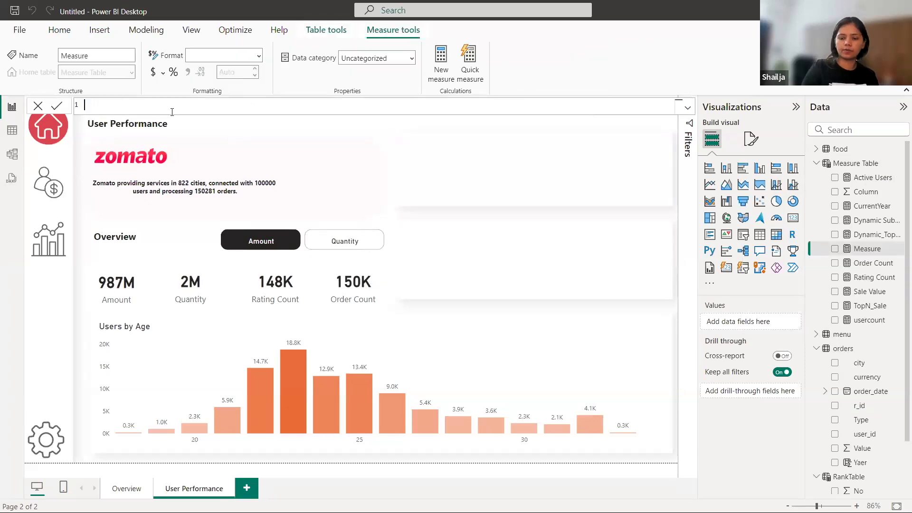
{"action": "type", "text": "Previou"}
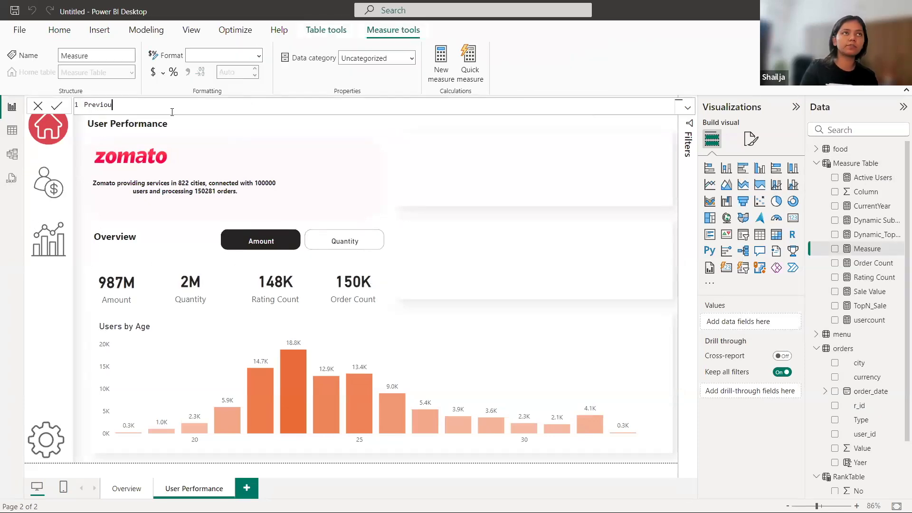
{"action": "type", "text": "sYear"}
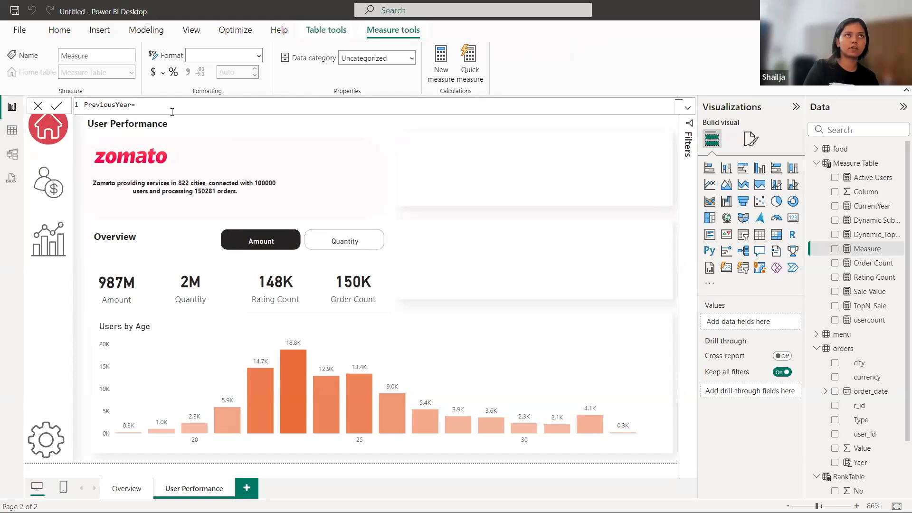
{"action": "type", "text": "= curr"}
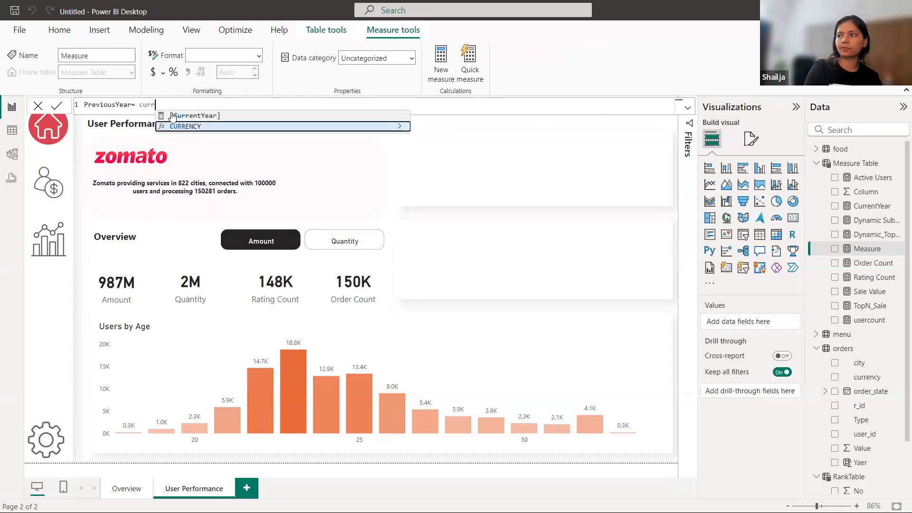
{"action": "left_click", "coordinate": [173, 116]}
{"action": "type", "text": "-1"}
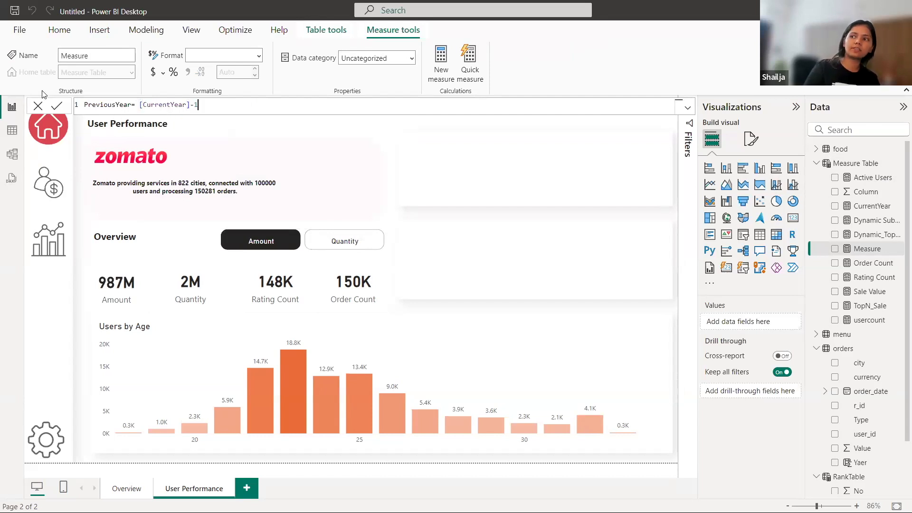
{"action": "left_click", "coordinate": [57, 107]}
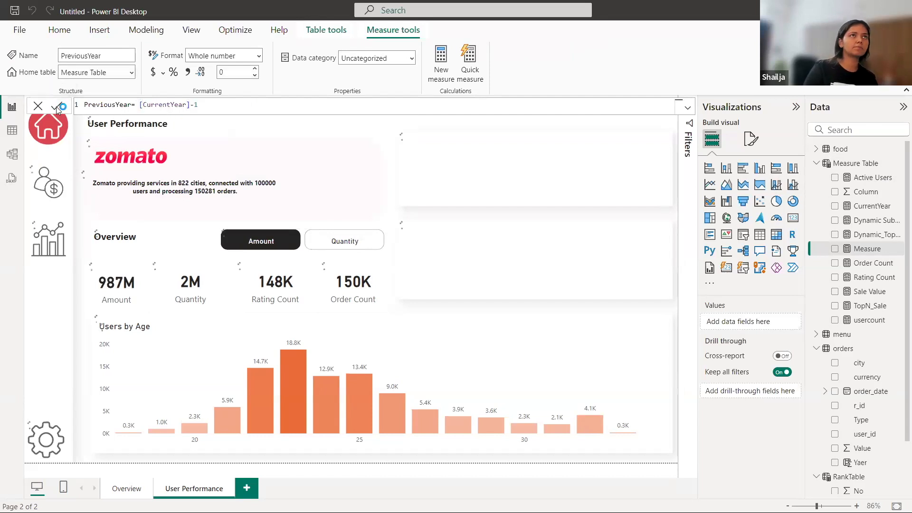
Step: Try to write a measure named Lost Customer in the Measure Table, starting a filterusers variable with filter(SUMMARIZE(
{"action": "left_click", "coordinate": [78, 149]}
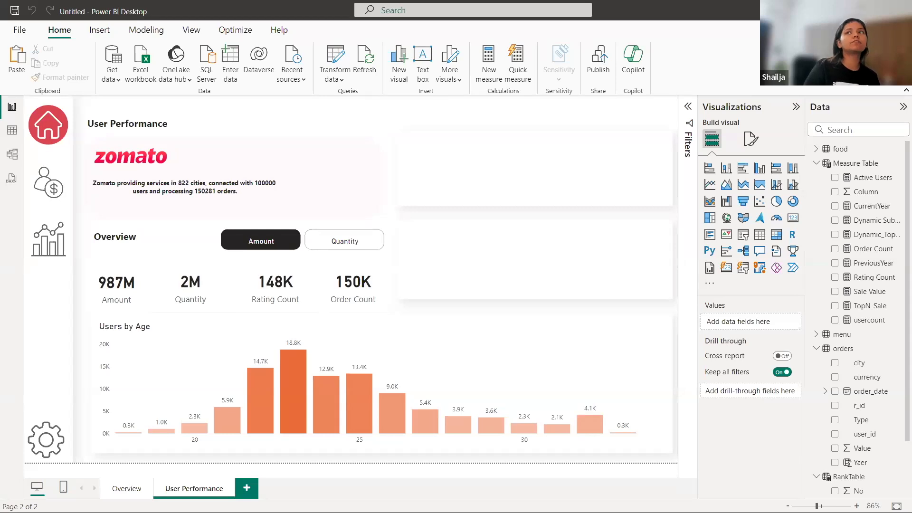
{"action": "right_click", "coordinate": [857, 166]}
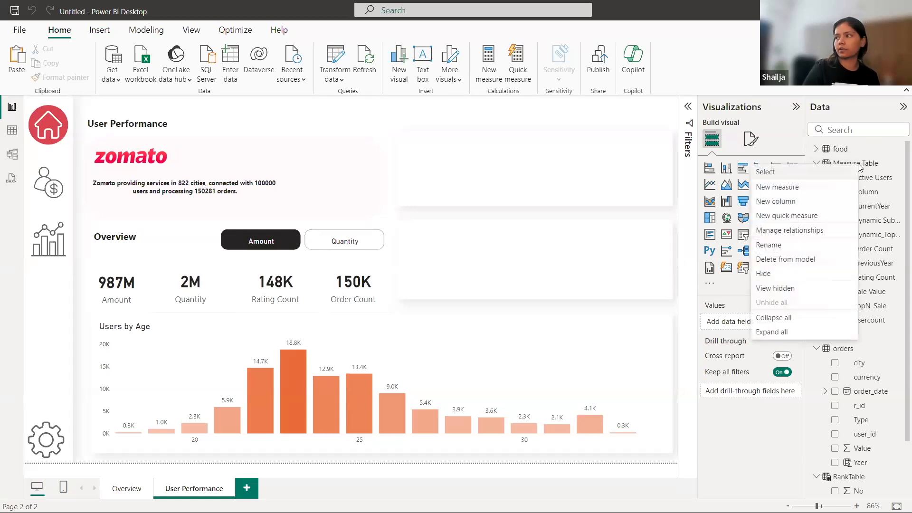
{"action": "left_click", "coordinate": [814, 189]}
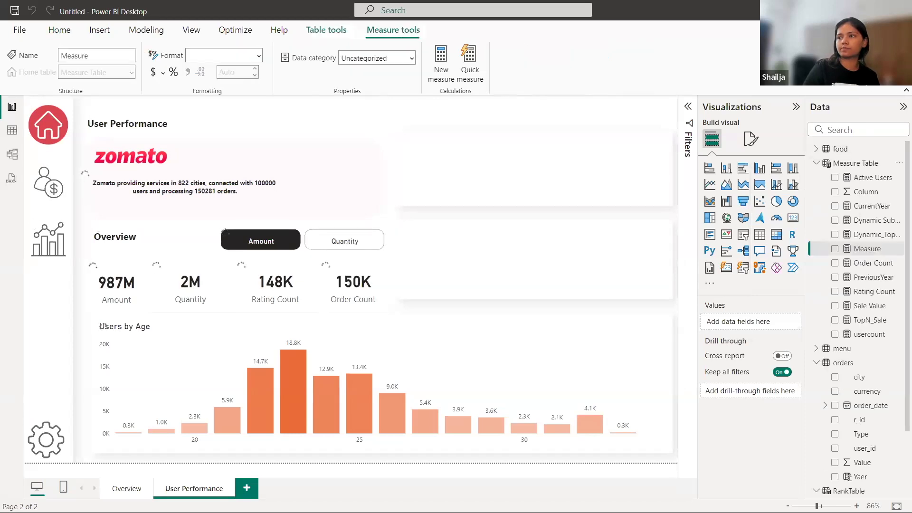
{"action": "key", "text": "ctrl+a"}
{"action": "key", "text": "BackSpace"}
{"action": "type", "text": "Lost Customer"}
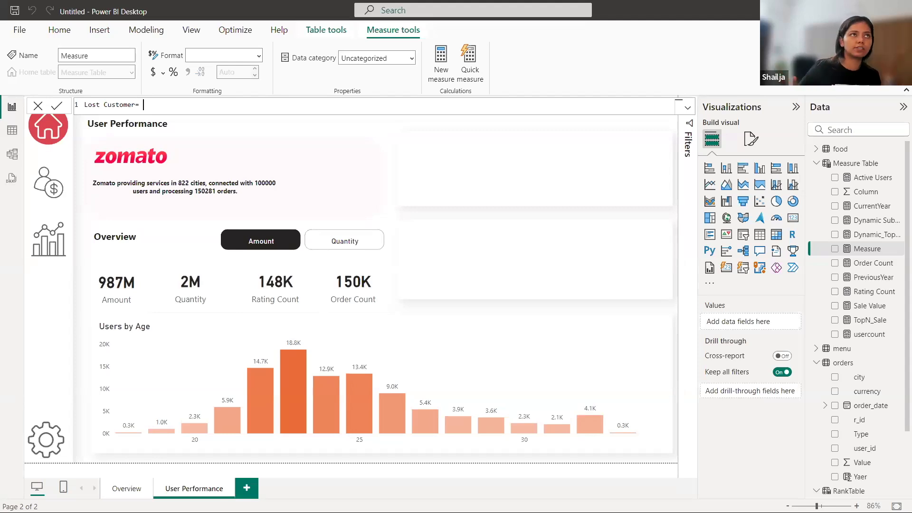
{"action": "type", "text": "var"}
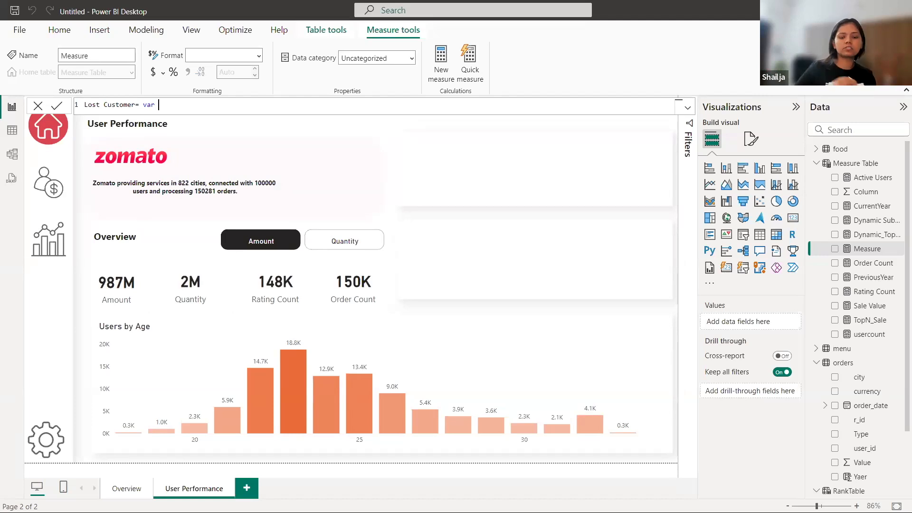
{"action": "type", "text": "filter"}
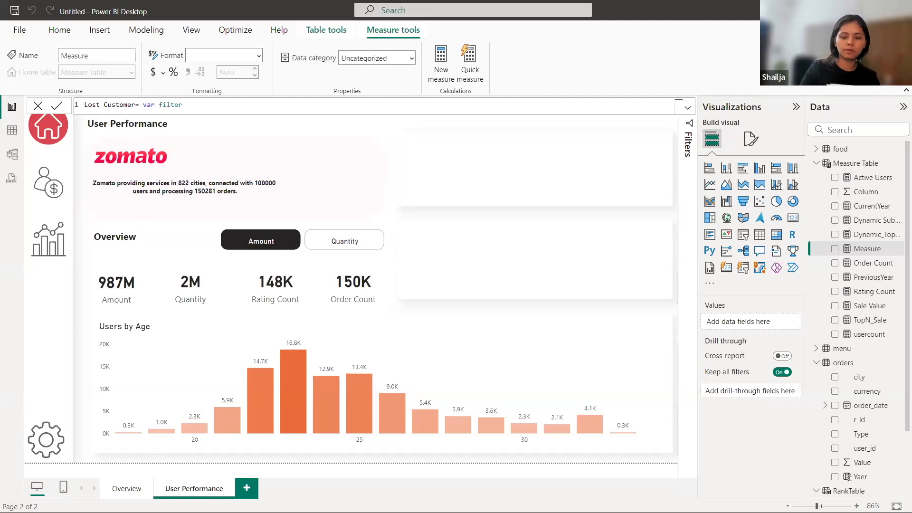
{"action": "type", "text": "users="}
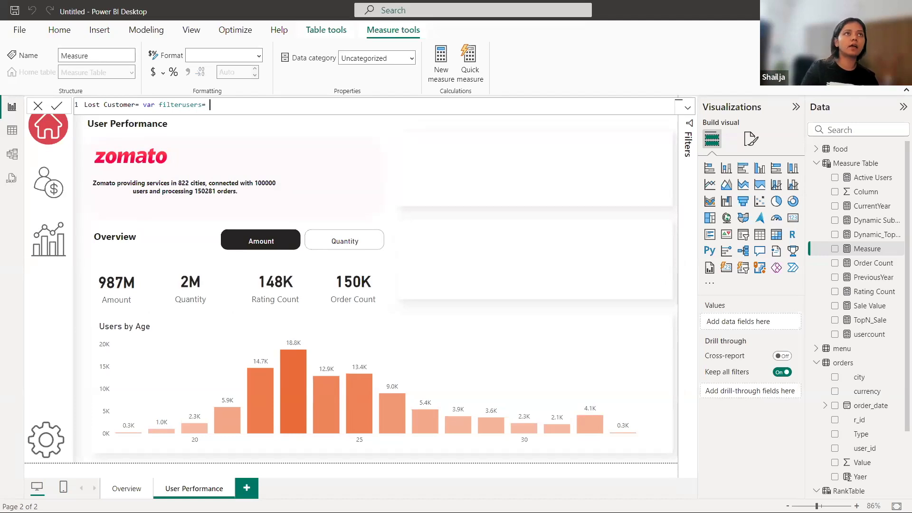
{"action": "type", "text": " filter"}
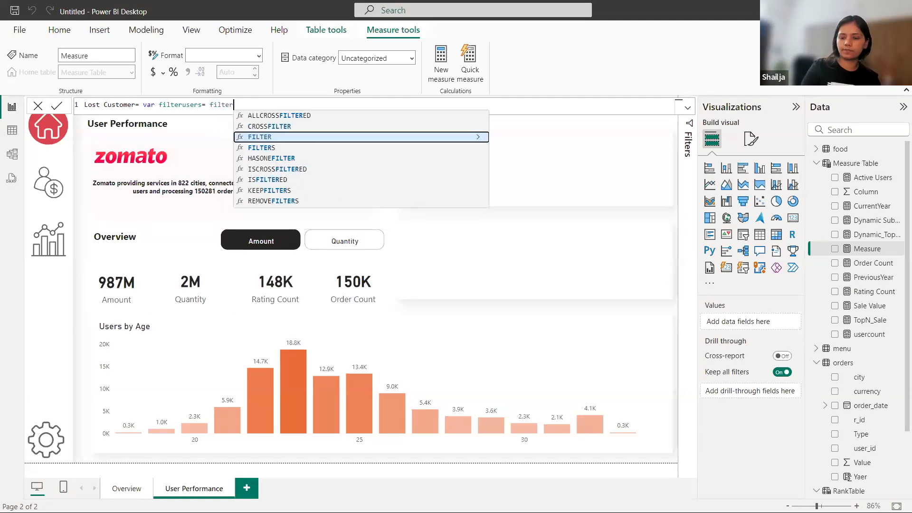
{"action": "type", "text": "(sum"}
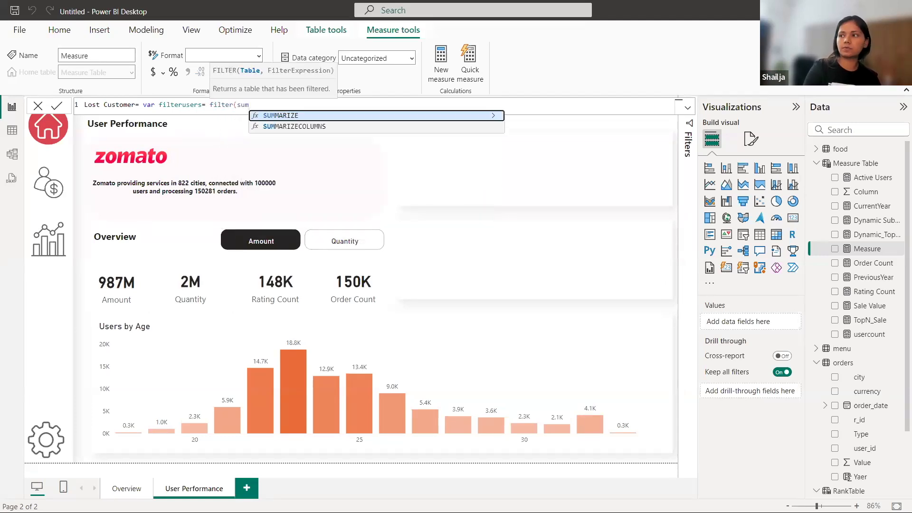
{"action": "key", "text": "Tab"}
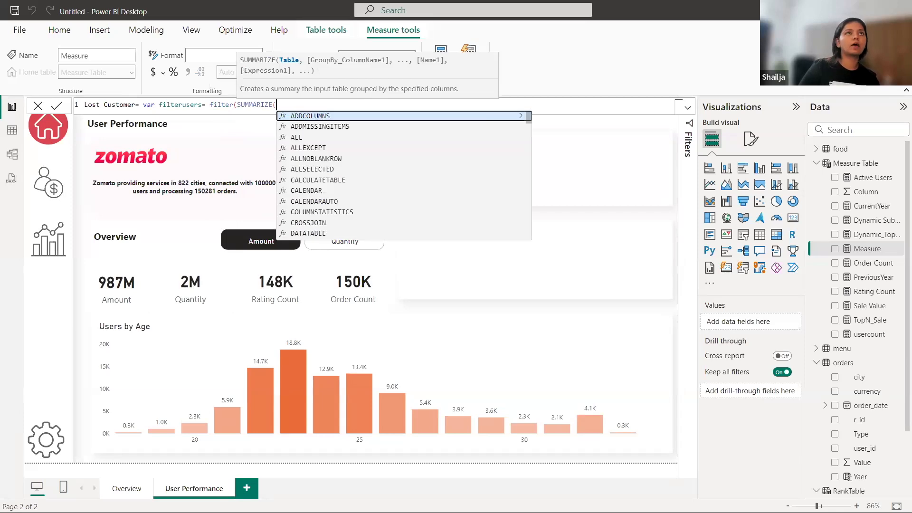
{"action": "key", "text": "Escape"}
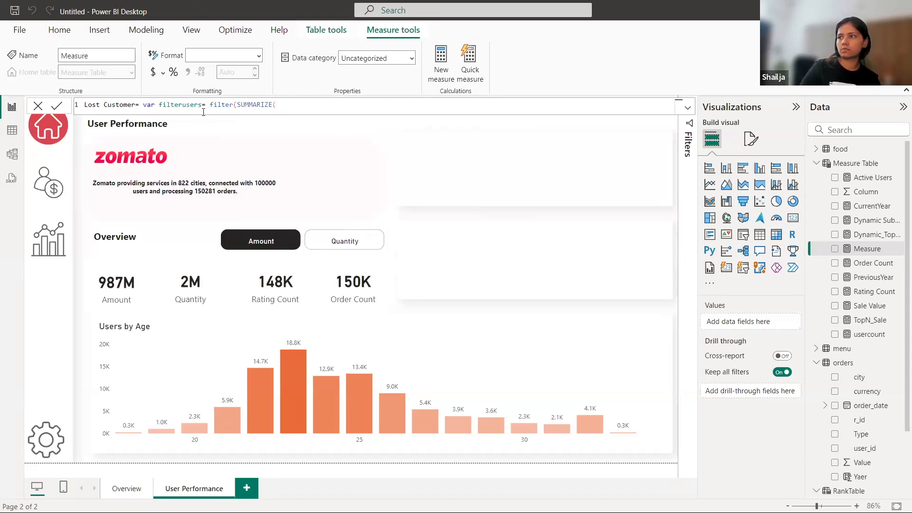
Step: Try a LostCustomers formula filtering users by [CurrYrSale]<=0 and [PrevrYrSale]>0 in place of the draft, and clear the formula
{"action": "left_click_drag", "start_coordinate": [277, 105], "coordinate": [67, 97]}
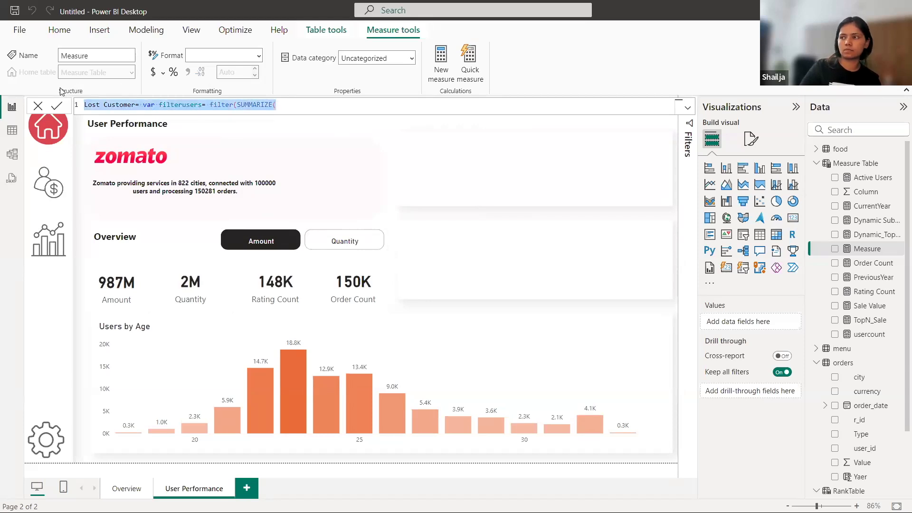
{"action": "type", "text": "LostCustomers = var FilterUsers= FILTER(SUMMARIZE(users,users[user_id]),AND([CurrYrSale]<=0,[PrevrYrSale]>0)) return CALCULATE([UserCount],FilterUsers)"}
{"action": "double_click", "coordinate": [398, 105]}
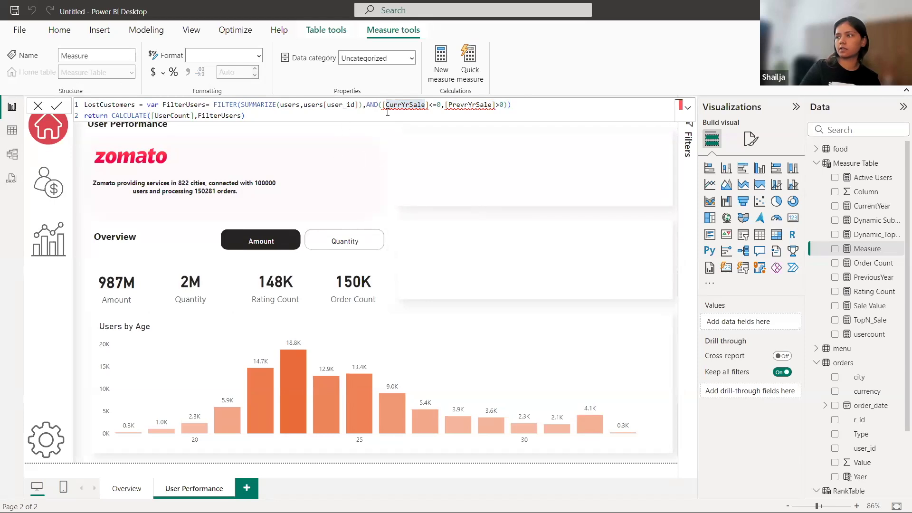
{"action": "key", "text": "ctrl+a"}
{"action": "key", "text": "Delete"}
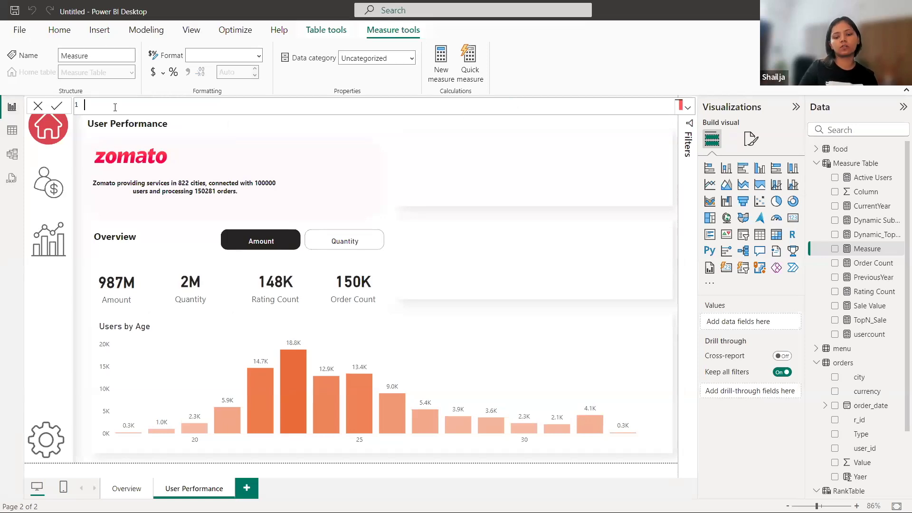
Step: Try defining the measure as CurrYrSale with variable Yr= [CurrentYear], and correct the CALCULATE measure reference to [Sale Value]
{"action": "type", "text": "CurrYrSale = var Yr= [CurrentYear] RETURN CALCULATE([Sale_Value],orders[Year]=Yr)"}
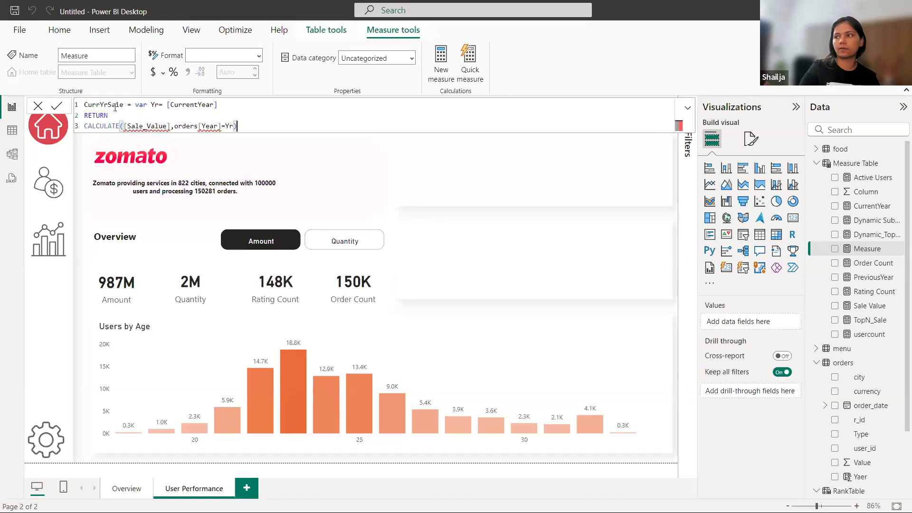
{"action": "double_click", "coordinate": [143, 126]}
{"action": "type", "text": "sale Value"}
{"action": "key", "text": "Tab"}
{"action": "left_click", "coordinate": [280, 122]}
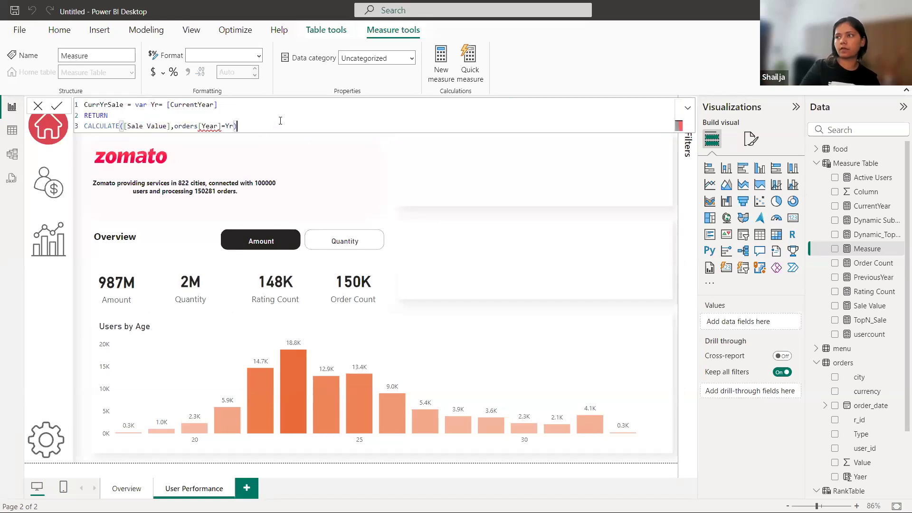
Step: Try to replace the orders[Year] reference in the CurrYrSale formula with another year field, and discard the uncommitted measure
{"action": "left_click", "coordinate": [212, 126]}
{"action": "double_click", "coordinate": [211, 126]}
{"action": "type", "text": "ye"}
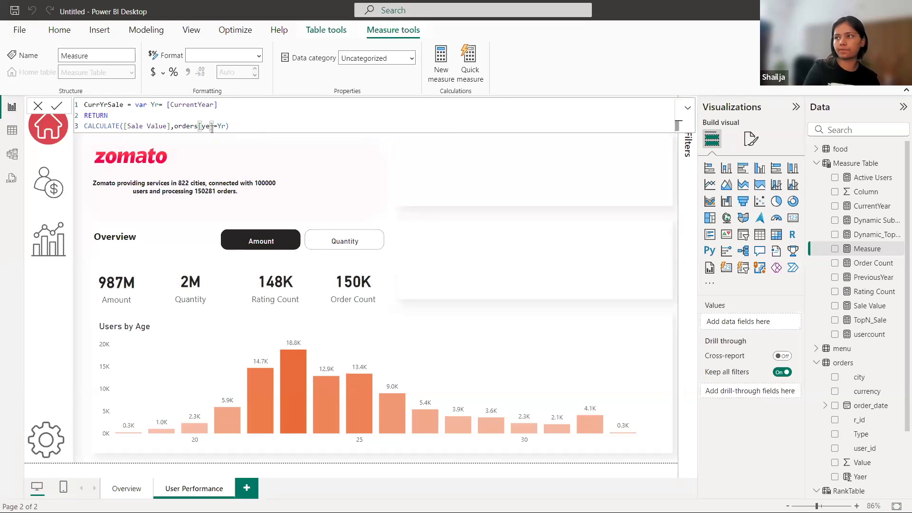
{"action": "key", "text": "BackSpace"}
{"action": "key", "text": "BackSpace"}
{"action": "key", "text": "BackSpace"}
{"action": "key", "text": "BackSpace"}
{"action": "key", "text": "BackSpace"}
{"action": "key", "text": "BackSpace"}
{"action": "key", "text": "BackSpace"}
{"action": "key", "text": "BackSpace"}
{"action": "key", "text": "BackSpace"}
{"action": "type", "text": "year"}
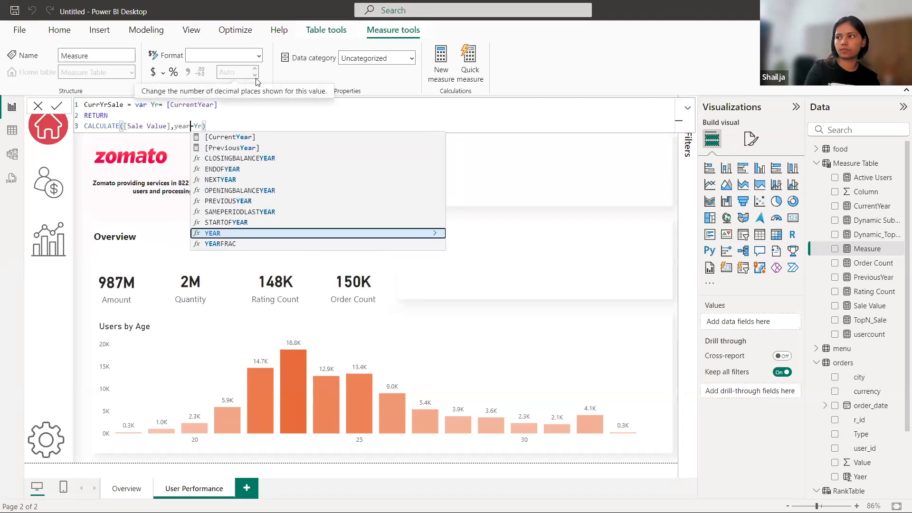
{"action": "key", "text": "Down"}
{"action": "key", "text": "Down"}
{"action": "key", "text": "Up"}
{"action": "key", "text": "Up"}
{"action": "key", "text": "Up"}
{"action": "key", "text": "Up"}
{"action": "key", "text": "Up"}
{"action": "key", "text": "Up"}
{"action": "key", "text": "Up"}
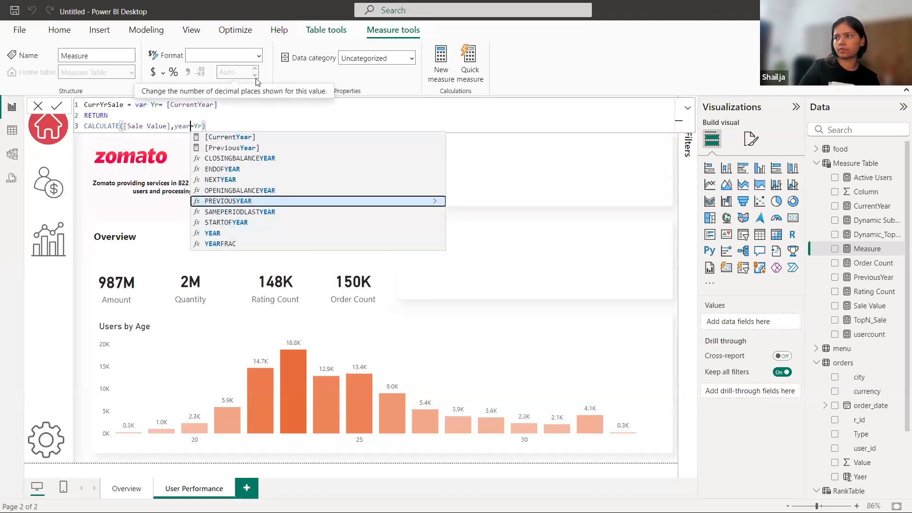
{"action": "key", "text": "ctrl+a"}
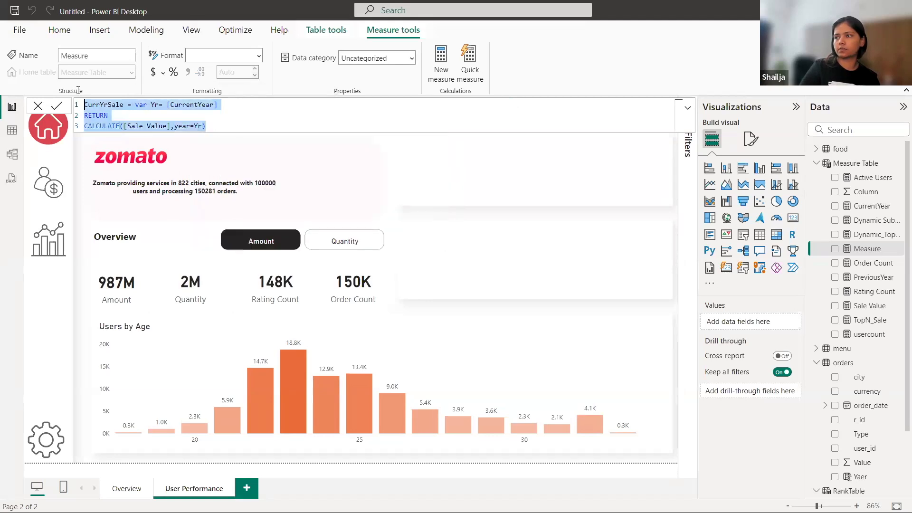
{"action": "key", "text": "BackSpace"}
{"action": "left_click", "coordinate": [38, 106]}
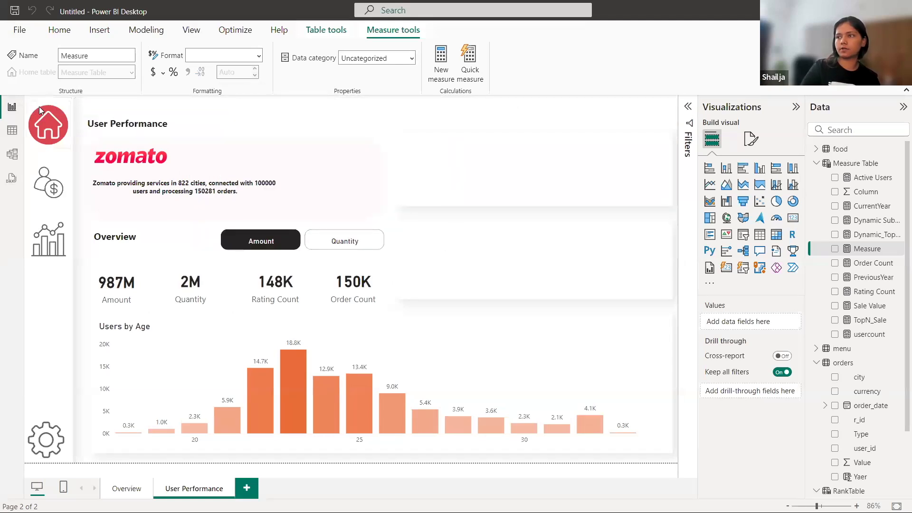
Step: Rename the orders table's misspelled Yaer column to Year, keeping the formula value(format(orders[order_date],"yyyy"))
{"action": "left_click", "coordinate": [12, 133]}
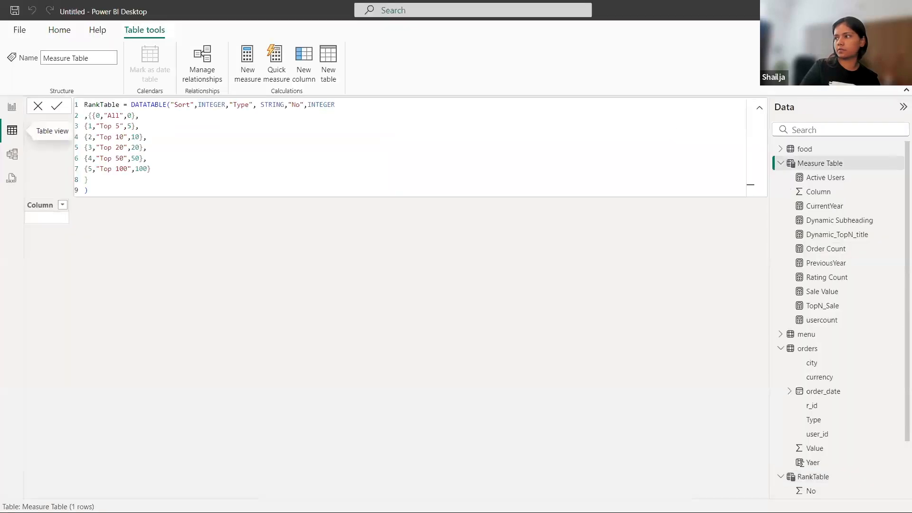
{"action": "left_click", "coordinate": [781, 163]}
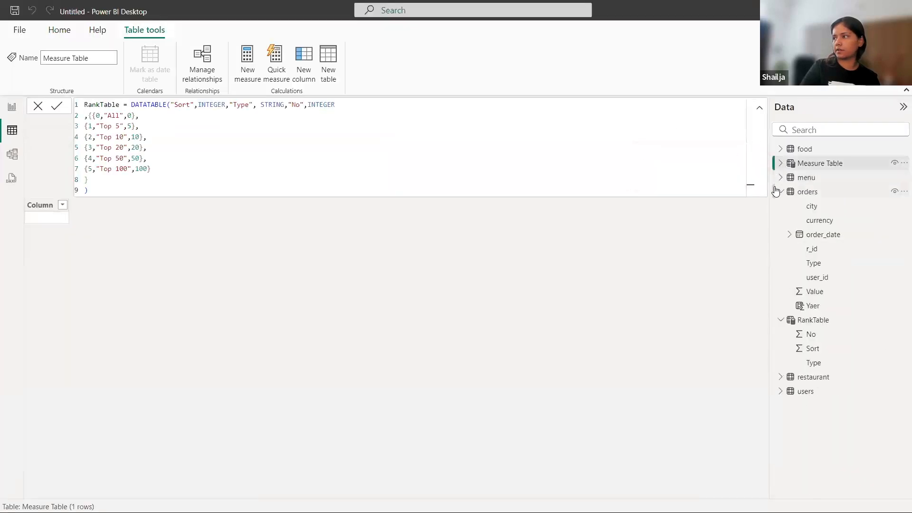
{"action": "left_click", "coordinate": [794, 192]}
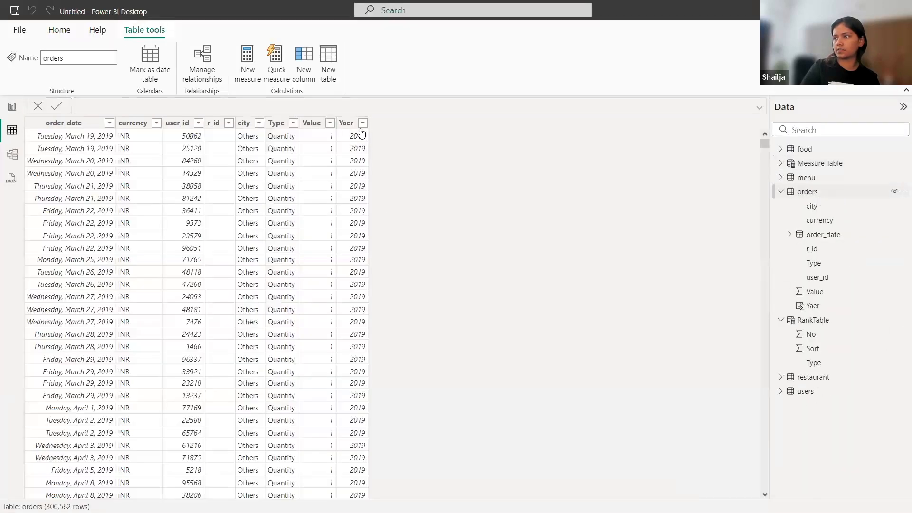
{"action": "left_click", "coordinate": [346, 123]}
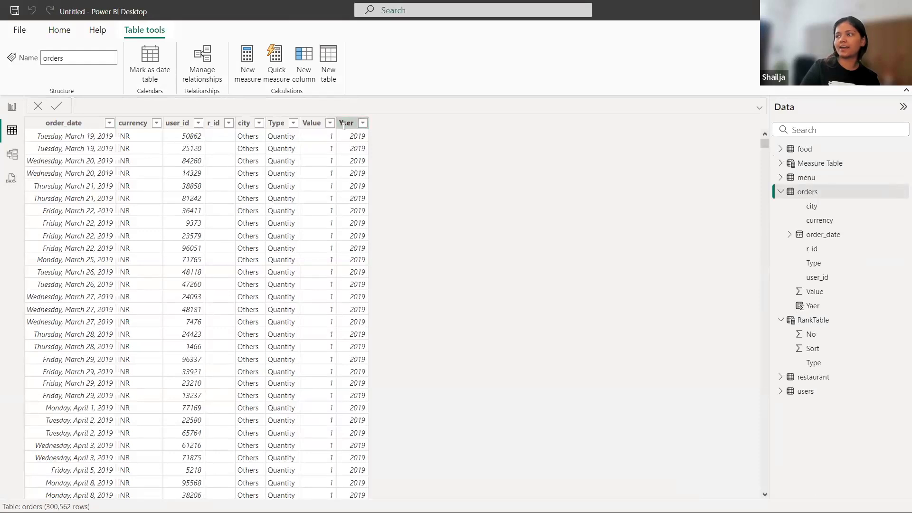
{"action": "double_click", "coordinate": [91, 103]}
{"action": "type", "text": "Year = value(format(orders[order_date],\"yyyy"}
{"action": "key", "text": "Return"}
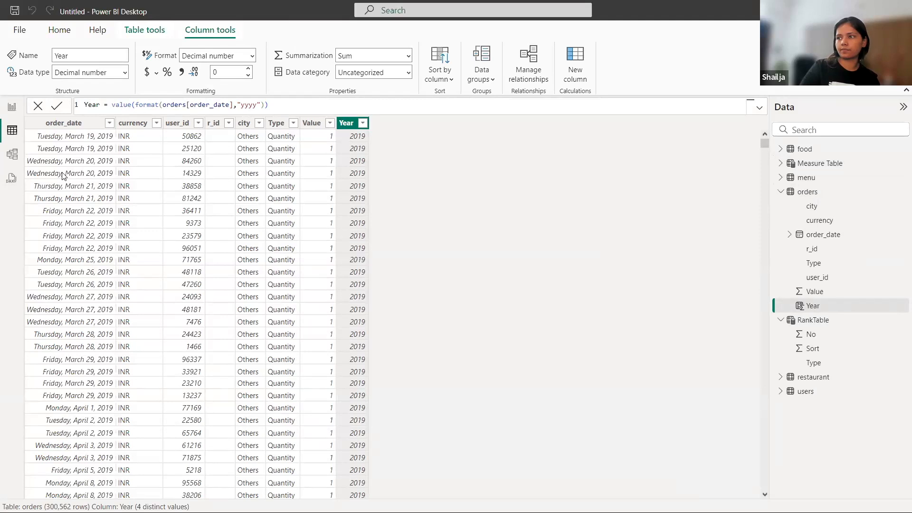
Step: Return to the report, check the visuals on the Overview page and go back to the User Performance page
{"action": "left_click", "coordinate": [10, 110]}
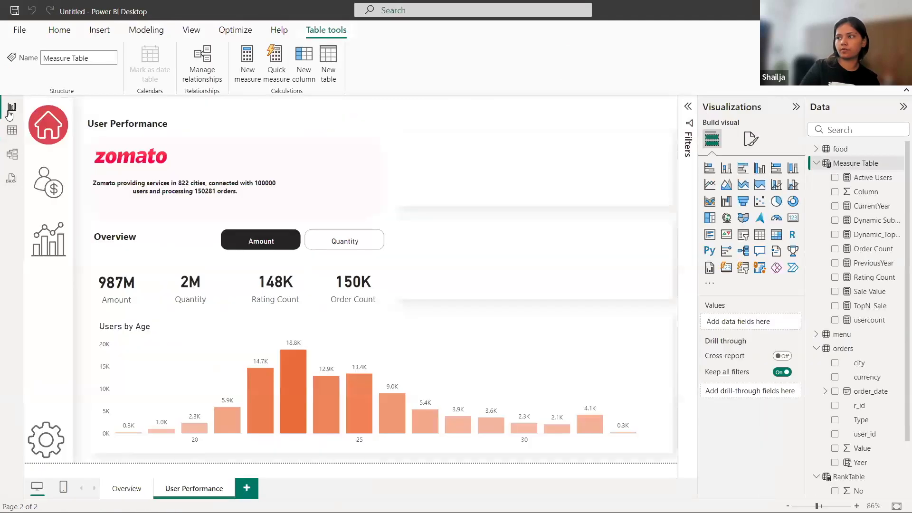
{"action": "left_click", "coordinate": [127, 489]}
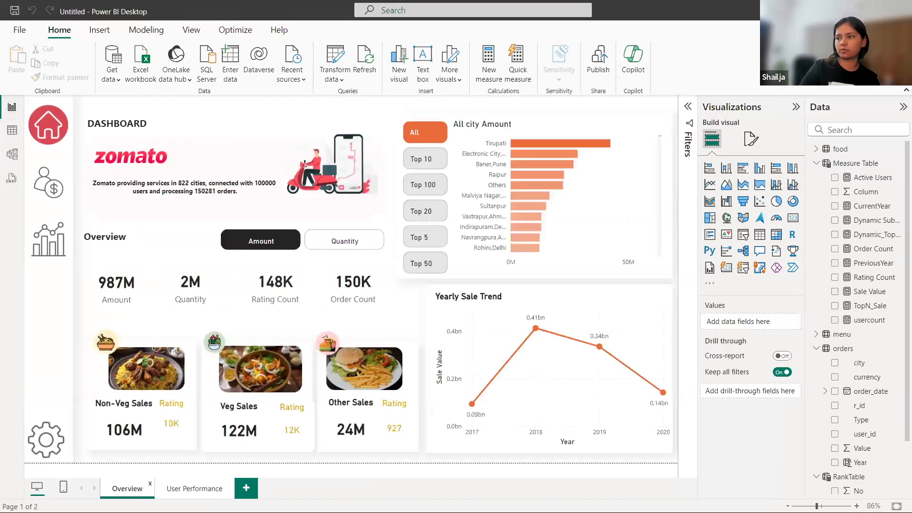
{"action": "left_click", "coordinate": [187, 489]}
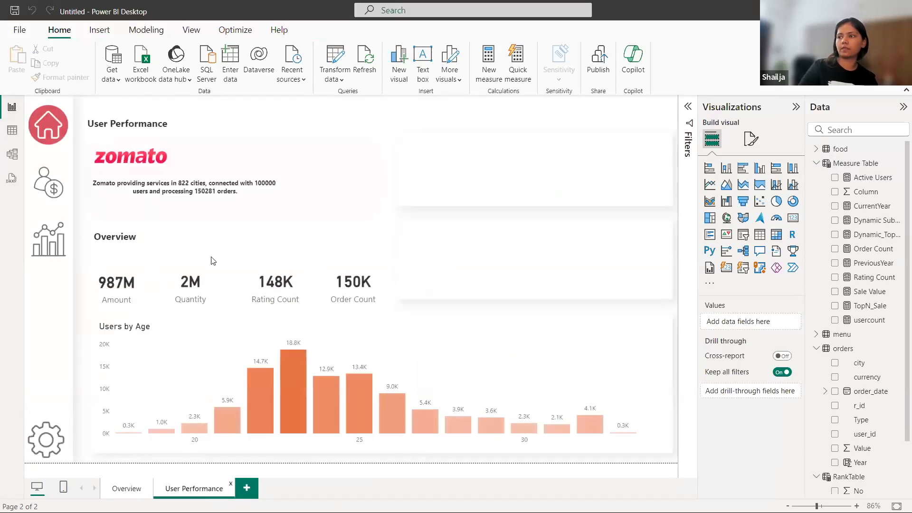
Step: Add a new measure CurrYrSale to Measure Table with variable Yr= [CurrentYear], returning CALCULATE([Sale_Value],orders[Year]=Yr)
{"action": "right_click", "coordinate": [852, 164]}
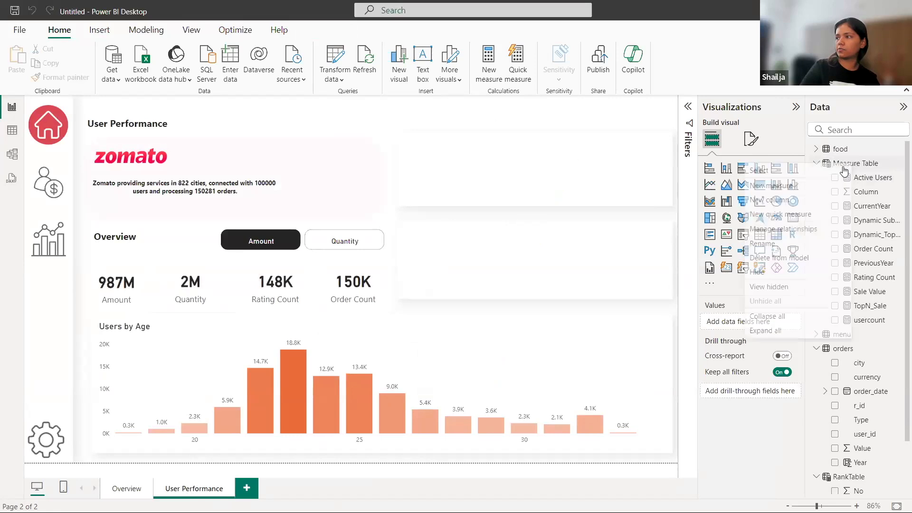
{"action": "left_click", "coordinate": [770, 186]}
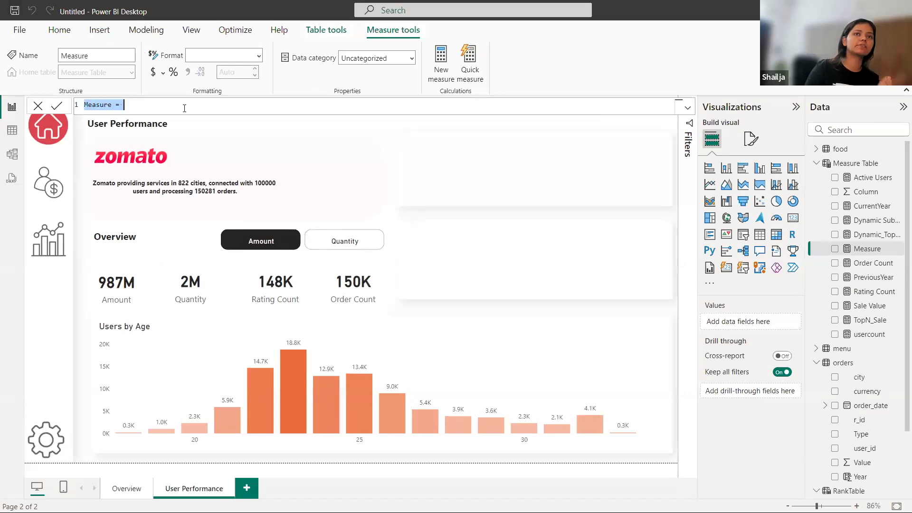
{"action": "key", "text": "BackSpace"}
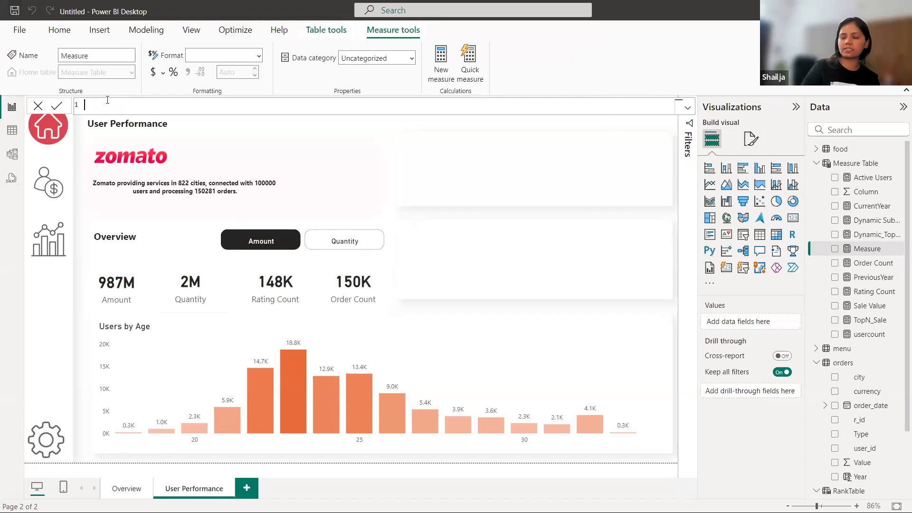
{"action": "type", "text": "CurrYrSale = var Yr= [CurrentYear] RETURN CALCULATE([Sale_Value],orders[Year]=Yr)"}
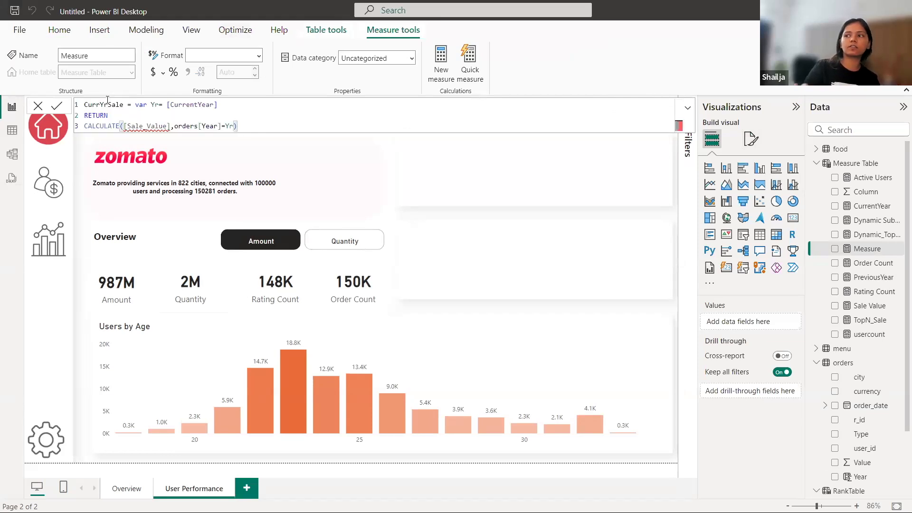
Step: Correct the measure reference in the CurrYrSale formula to [Sale Value] and commit the measure
{"action": "left_click", "coordinate": [144, 127]}
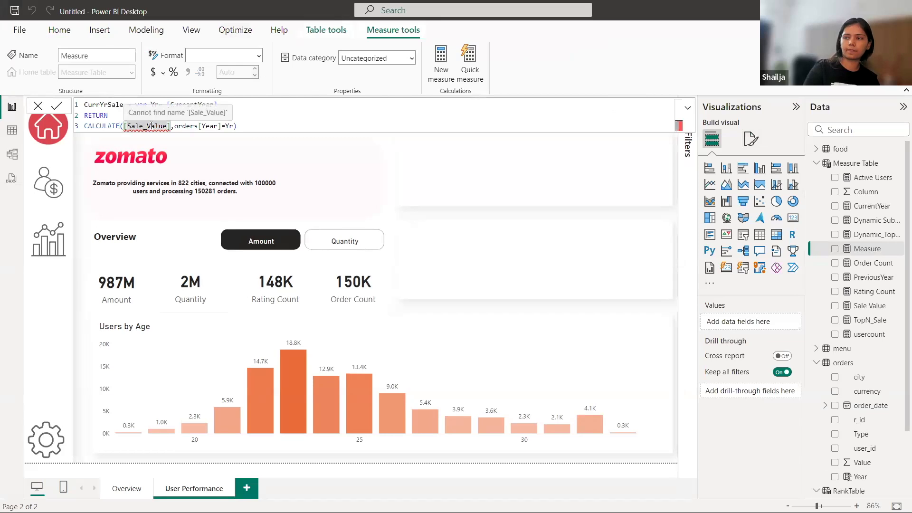
{"action": "key", "text": "BackSpace"}
{"action": "left_click", "coordinate": [164, 138]}
{"action": "key", "text": "Delete"}
{"action": "key", "text": "Delete"}
{"action": "key", "text": "Delete"}
{"action": "key", "text": "Delete"}
{"action": "key", "text": "Delete"}
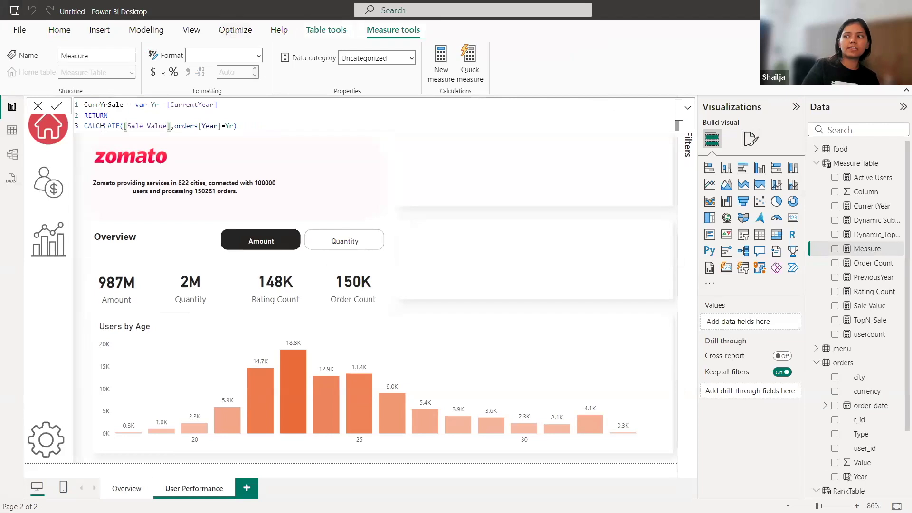
{"action": "double_click", "coordinate": [103, 127]}
{"action": "double_click", "coordinate": [156, 126]}
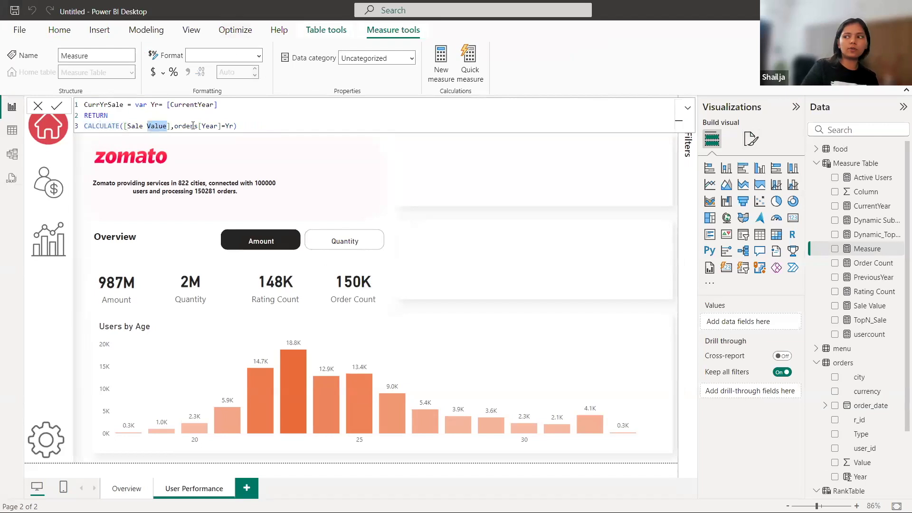
{"action": "left_click_drag", "start_coordinate": [174, 127], "coordinate": [137, 105]}
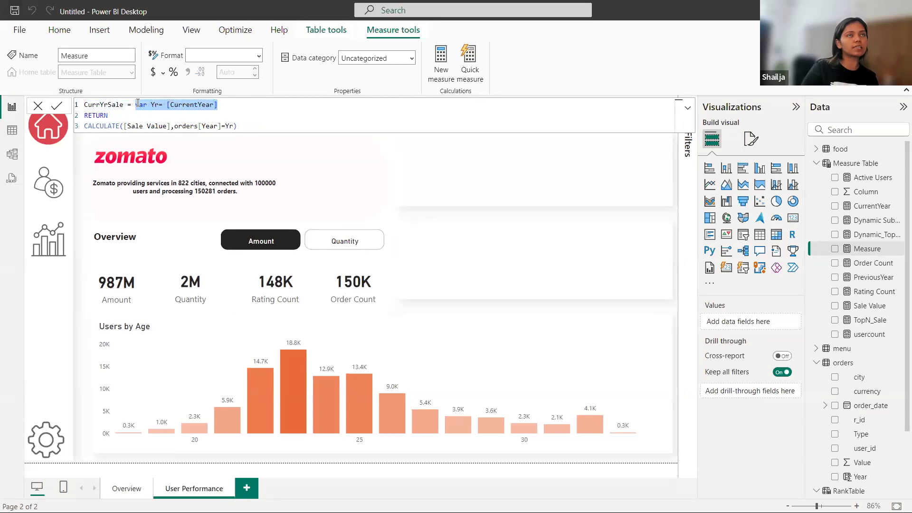
{"action": "left_click", "coordinate": [56, 106]}
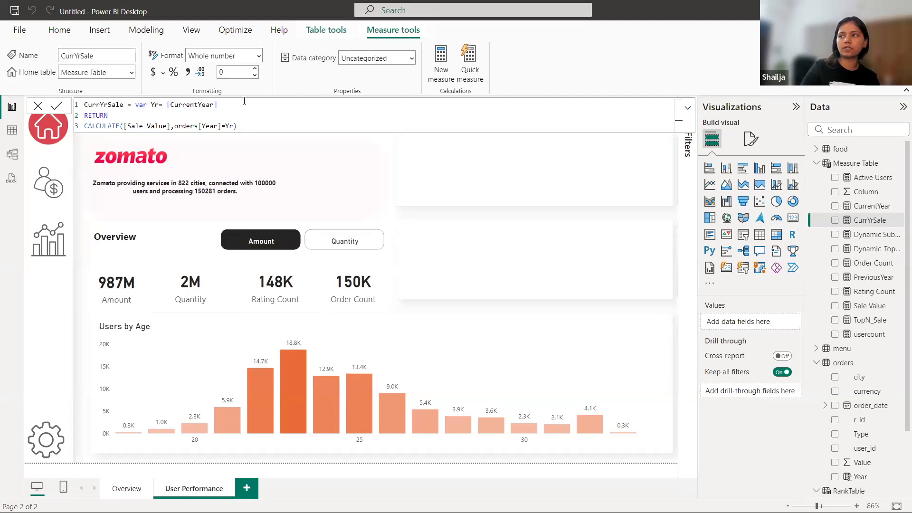
{"action": "double_click", "coordinate": [198, 104]}
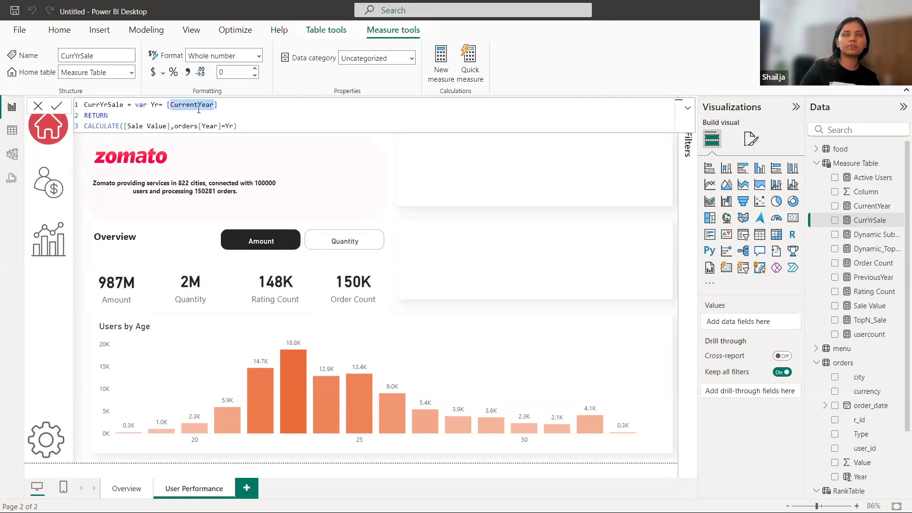
Step: Create a PrevrYrSale measure in Measure Table with variable Yr= [PreviousYear], returning CALCULATE([Sale Value],orders[Year]=Yr)
{"action": "right_click", "coordinate": [834, 164]}
{"action": "left_click", "coordinate": [752, 181]}
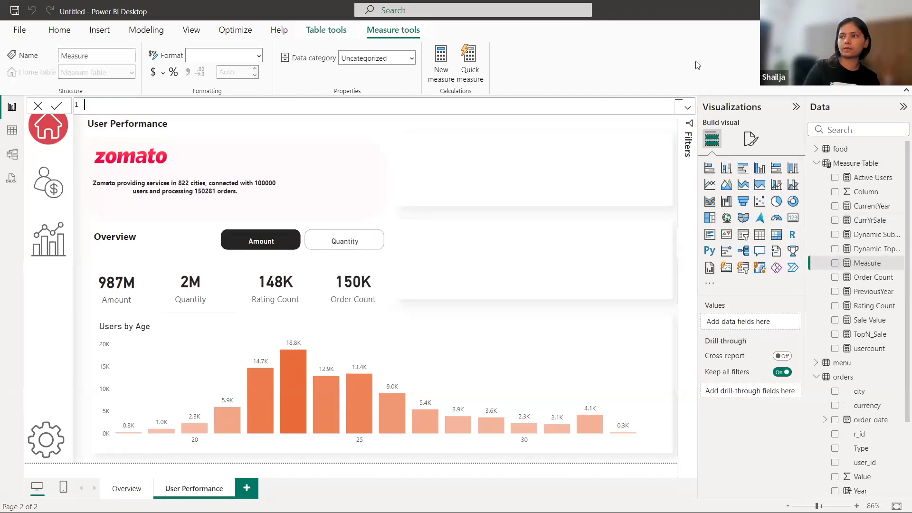
{"action": "type", "text": "PrevrYrSale = var Yr= [PreviousYear] RETURN CALCULATE([Sale_Value],orders[Year]=Yr)"}
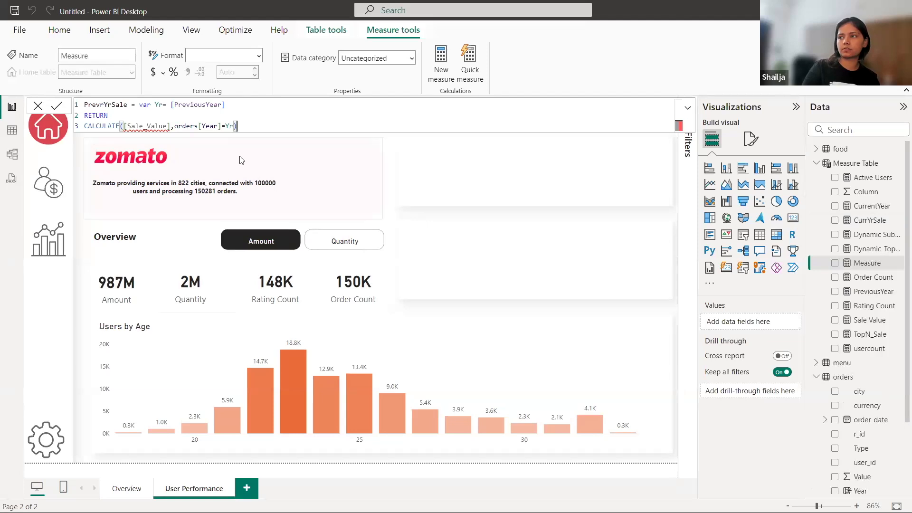
{"action": "double_click", "coordinate": [154, 125]}
{"action": "type", "text": "sal"}
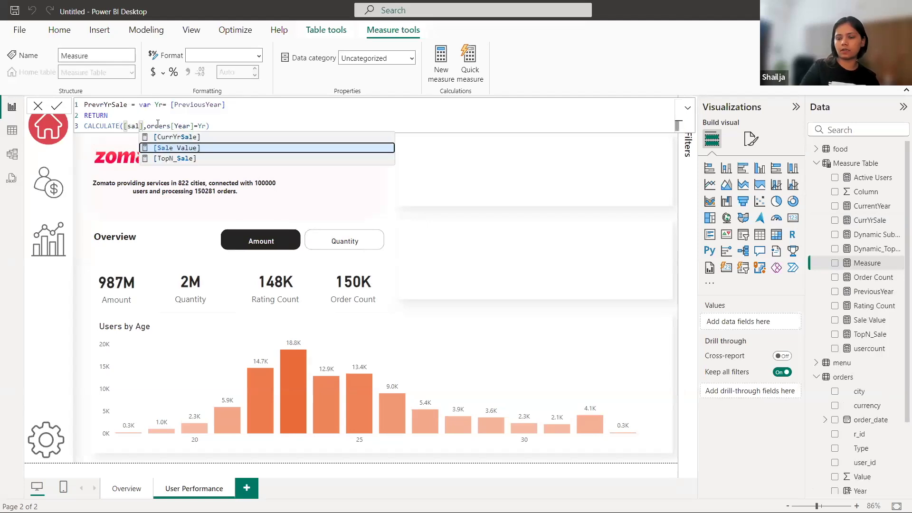
{"action": "key", "text": "Tab"}
{"action": "left_click", "coordinate": [296, 110]}
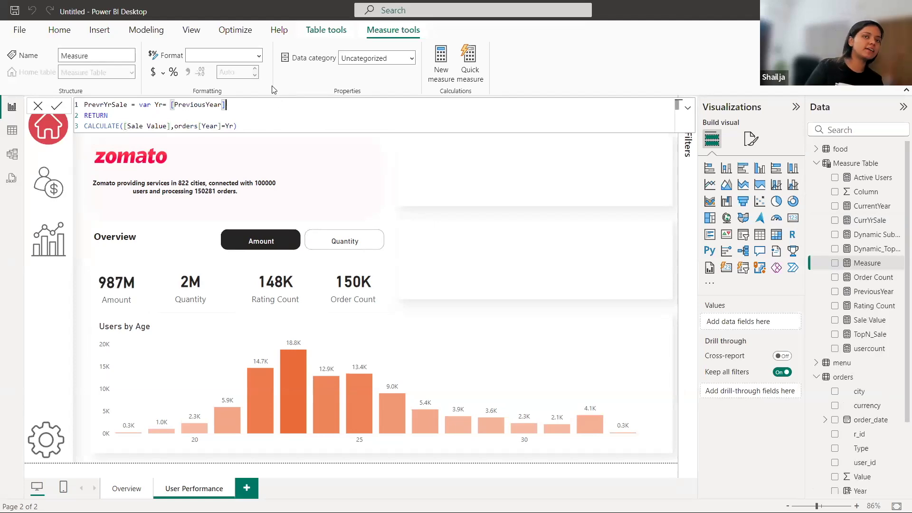
Step: Review the variable and CALCULATE lines of the PrevrYrSale formula and commit the measure
{"action": "double_click", "coordinate": [140, 125]}
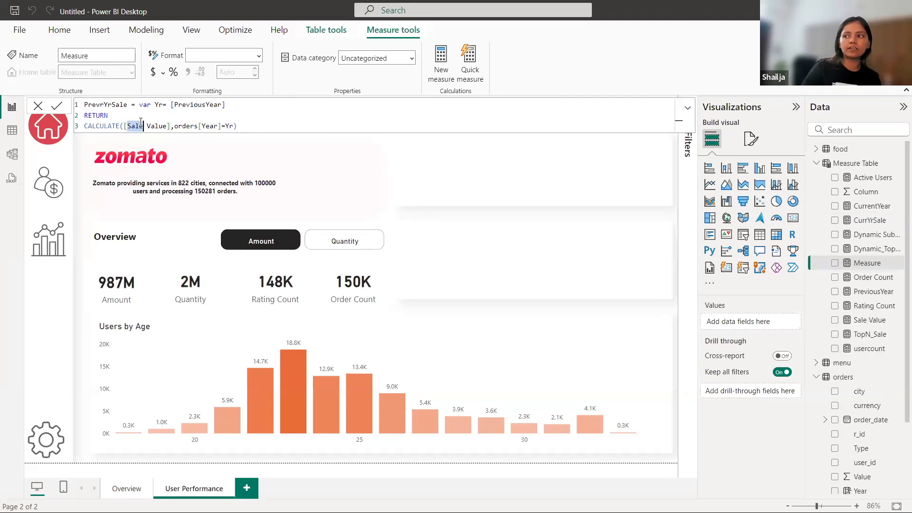
{"action": "triple_click", "coordinate": [234, 127]}
{"action": "left_click_drag", "start_coordinate": [226, 104], "coordinate": [145, 98]}
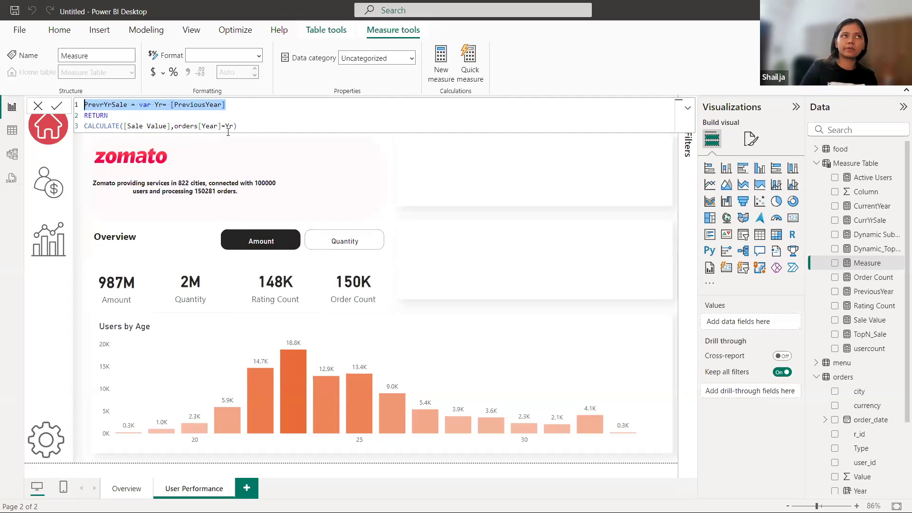
{"action": "key", "text": "End"}
{"action": "key", "text": "shift+Down"}
{"action": "left_click_drag", "start_coordinate": [202, 139], "coordinate": [227, 103]}
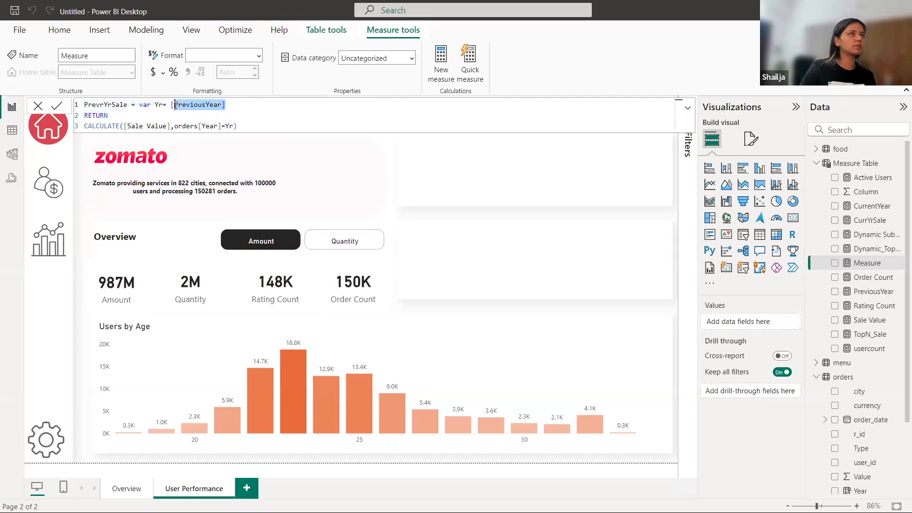
{"action": "key", "text": "Down"}
{"action": "key", "text": "shift+Home"}
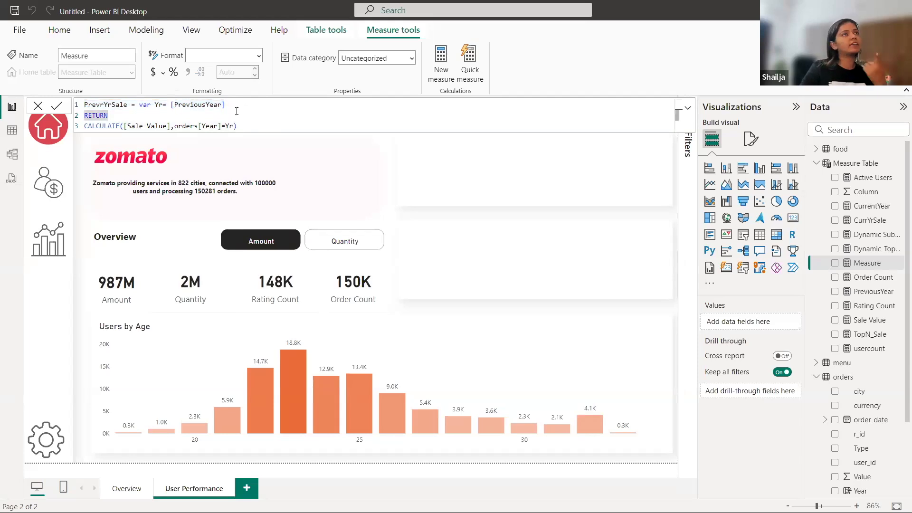
{"action": "left_click_drag", "start_coordinate": [266, 124], "coordinate": [85, 105]}
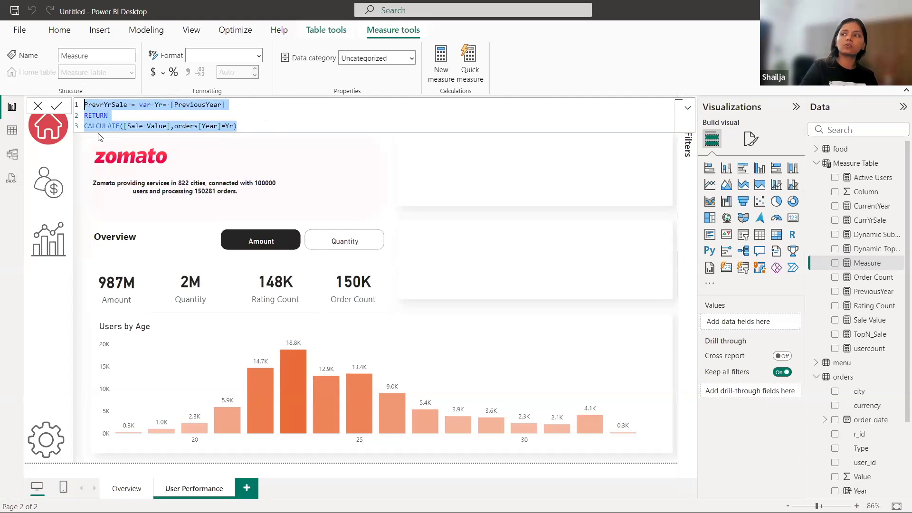
{"action": "left_click", "coordinate": [63, 109]}
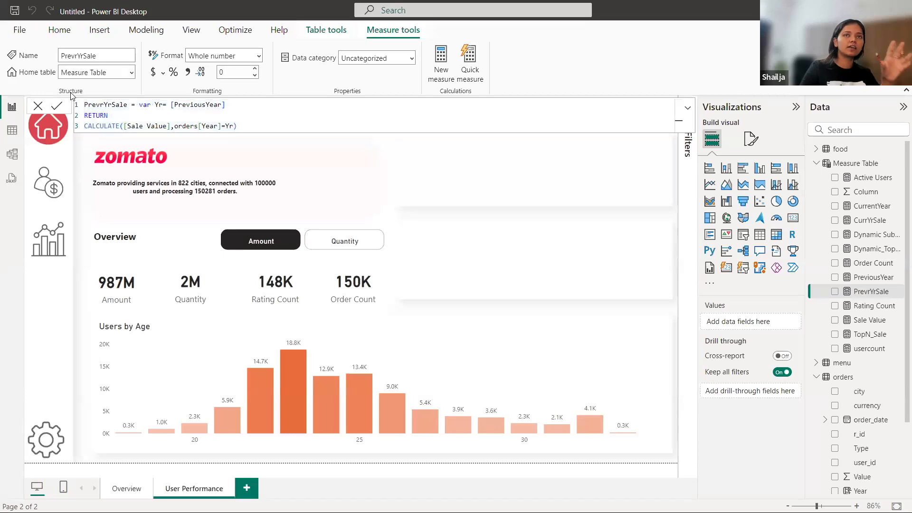
{"action": "left_click", "coordinate": [86, 227]}
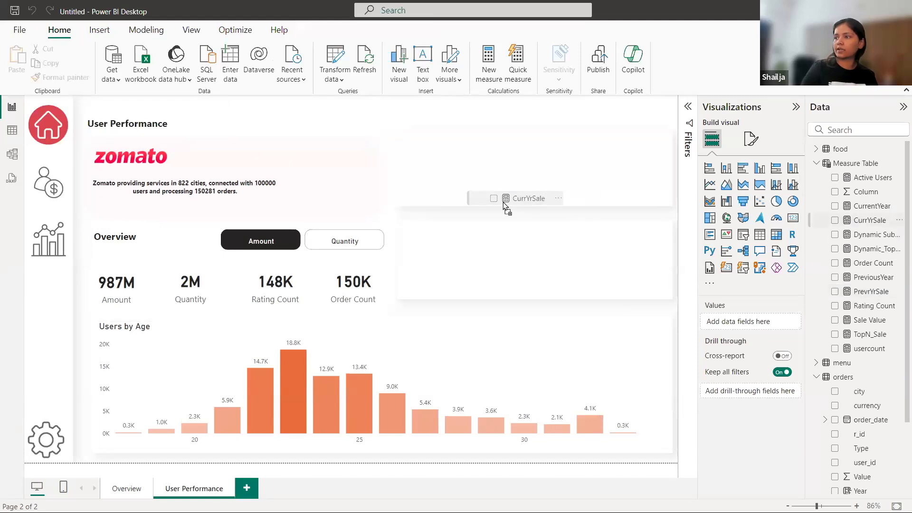
Step: Insert a temporary card visual on the User Performance page and fill it with the CurrYrSale measure
{"action": "left_click", "coordinate": [501, 204]}
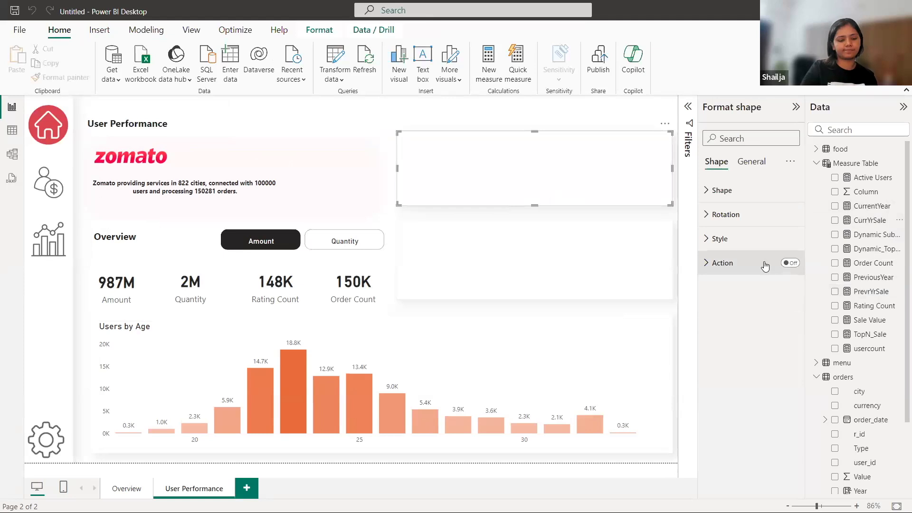
{"action": "left_click", "coordinate": [670, 309]}
{"action": "left_click", "coordinate": [793, 218]}
{"action": "left_click_drag", "start_coordinate": [873, 226], "coordinate": [733, 321]}
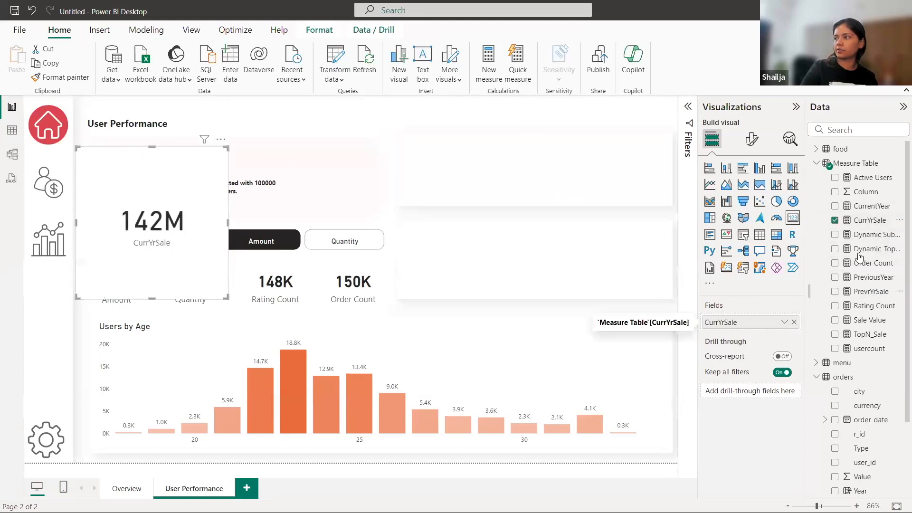
Step: Replace the temporary card's field with PrevrYrSale to check that measure, and delete the card
{"action": "left_click", "coordinate": [835, 220]}
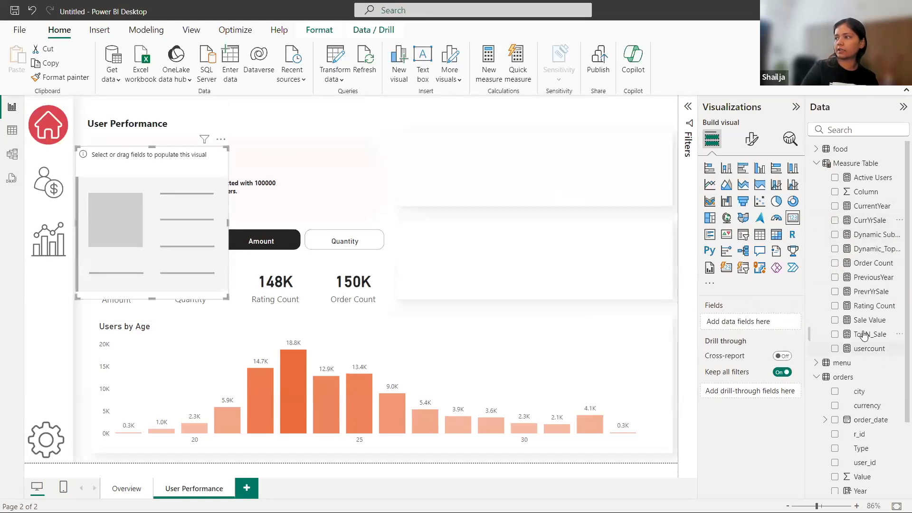
{"action": "left_click_drag", "start_coordinate": [863, 291], "coordinate": [765, 321]}
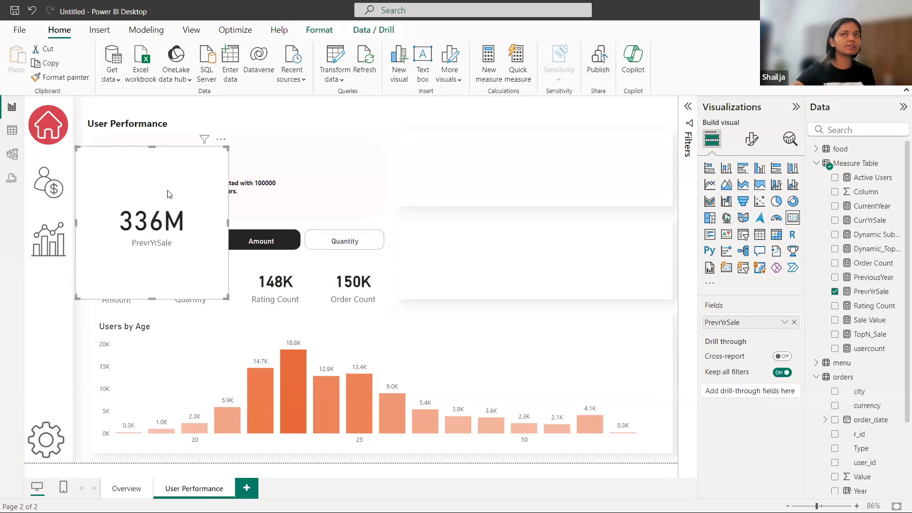
{"action": "key", "text": "Delete"}
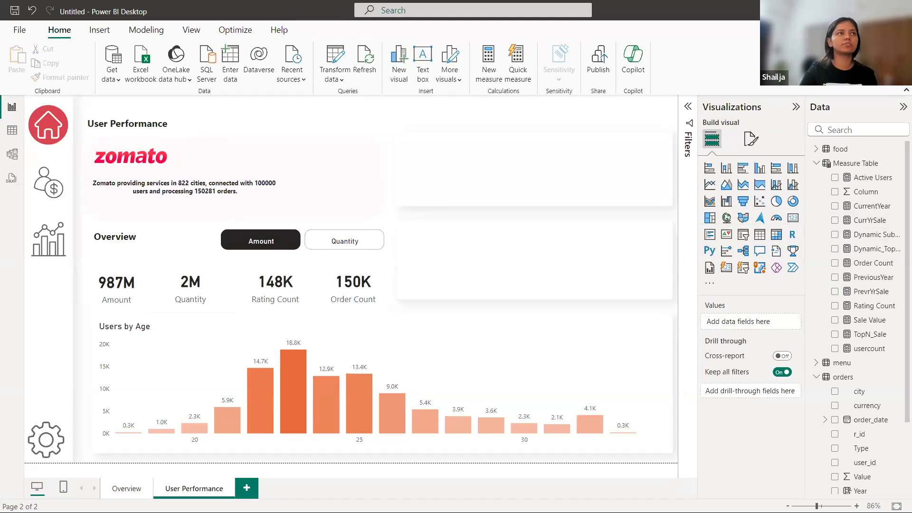
Step: Add a LostCustomers measure counting [UserCount] for users filtered by FILTER(SUMMARIZE(users,users[user_id]),AND([CurrYrSale]<=0,[PrevrYrSale]>0)) through variable FilterUsers
{"action": "right_click", "coordinate": [831, 164]}
{"action": "left_click", "coordinate": [789, 184]}
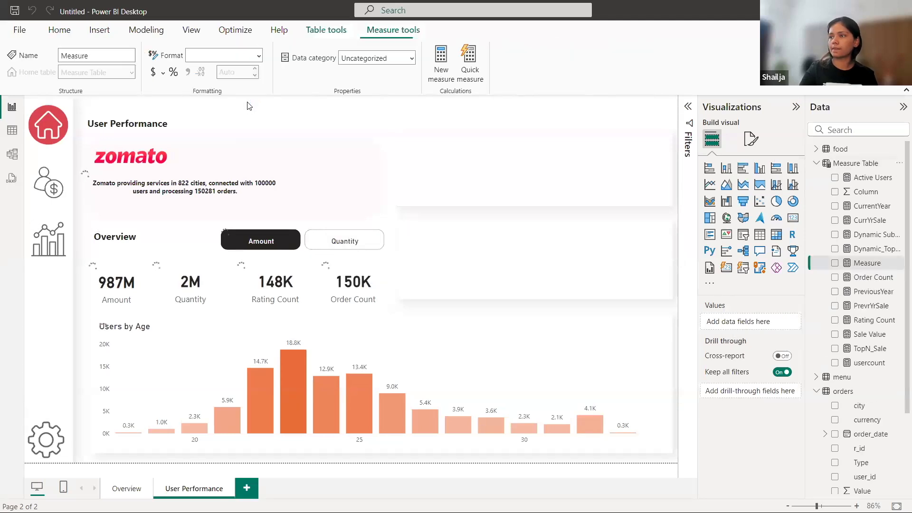
{"action": "key", "text": "BackSpace"}
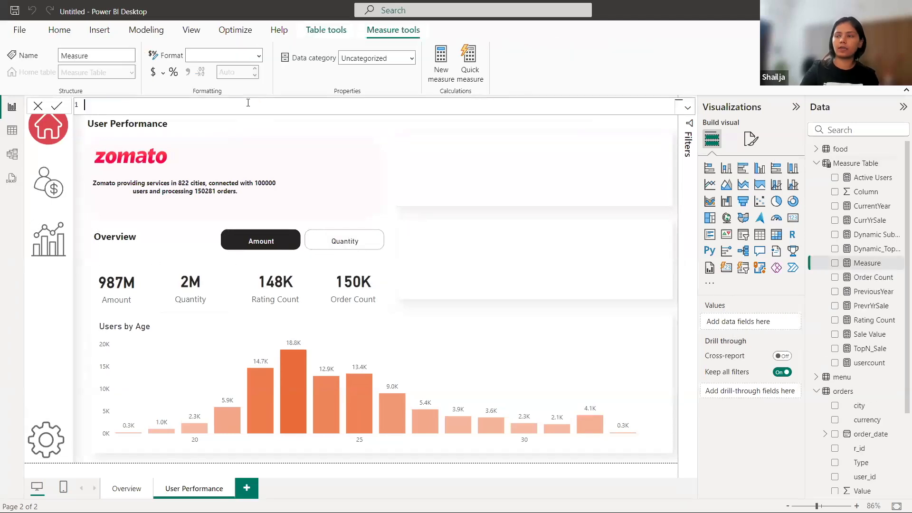
{"action": "type", "text": "LostCustomers = var FilterUsers= FILTER(SUMMARIZE(users,users[user_id]),AND([CurrYrSale]<=0,[PrevrYrSale]>0)) return CALCULATE([UserCount],FilterUsers)"}
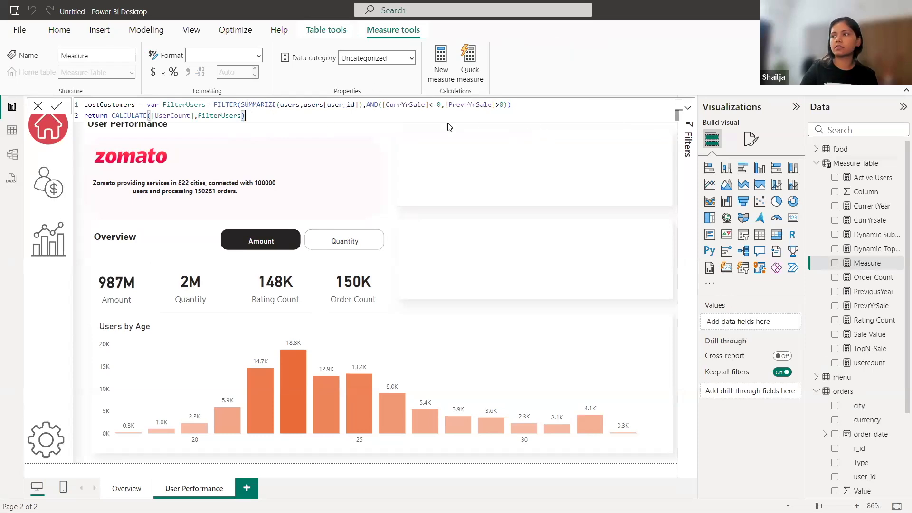
Step: Examine the FilterUsers variable definition and the CALCULATE arguments in the LostCustomers formula
{"action": "left_click_drag", "start_coordinate": [512, 105], "coordinate": [213, 104]}
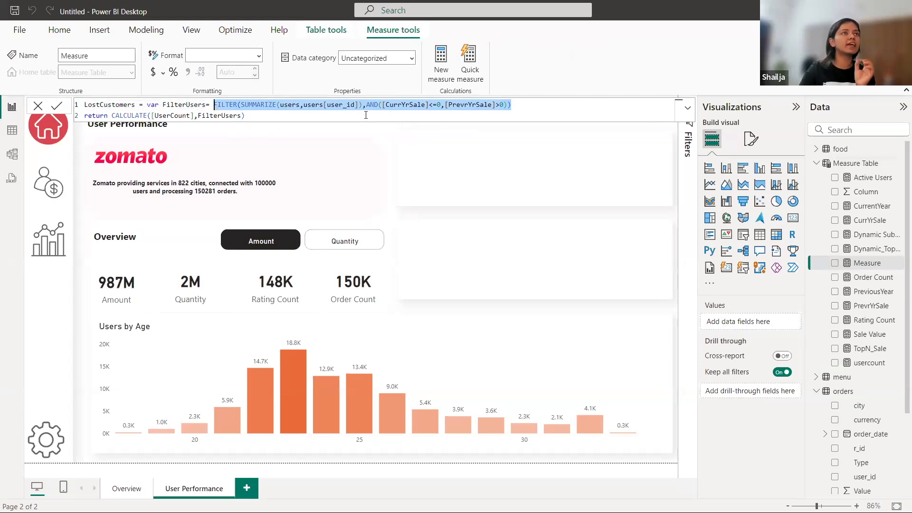
{"action": "left_click", "coordinate": [424, 105]}
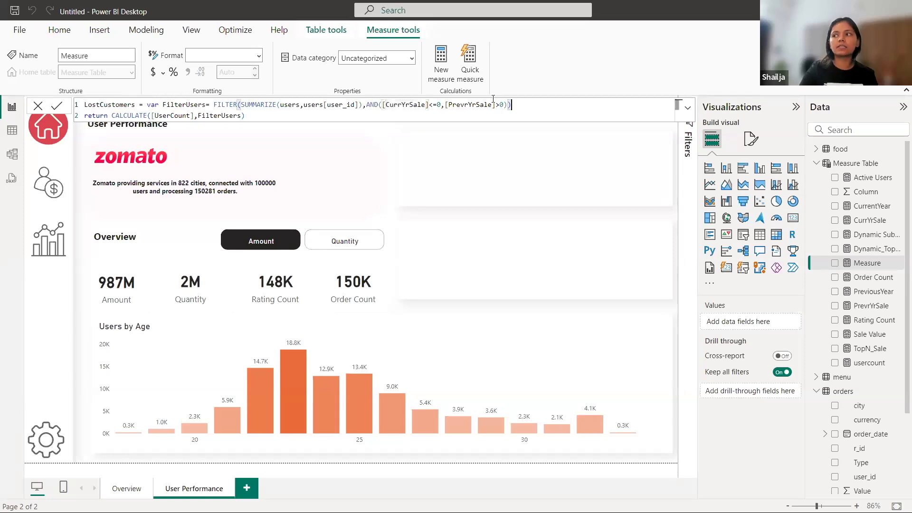
{"action": "left_click_drag", "start_coordinate": [512, 107], "coordinate": [238, 92]}
{"action": "left_click_drag", "start_coordinate": [147, 93], "coordinate": [146, 104]}
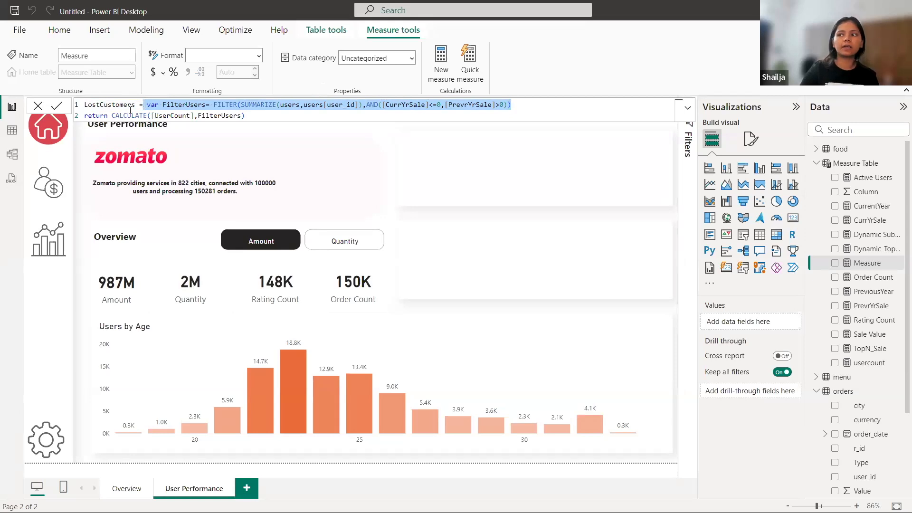
{"action": "double_click", "coordinate": [131, 114]}
{"action": "double_click", "coordinate": [169, 116]}
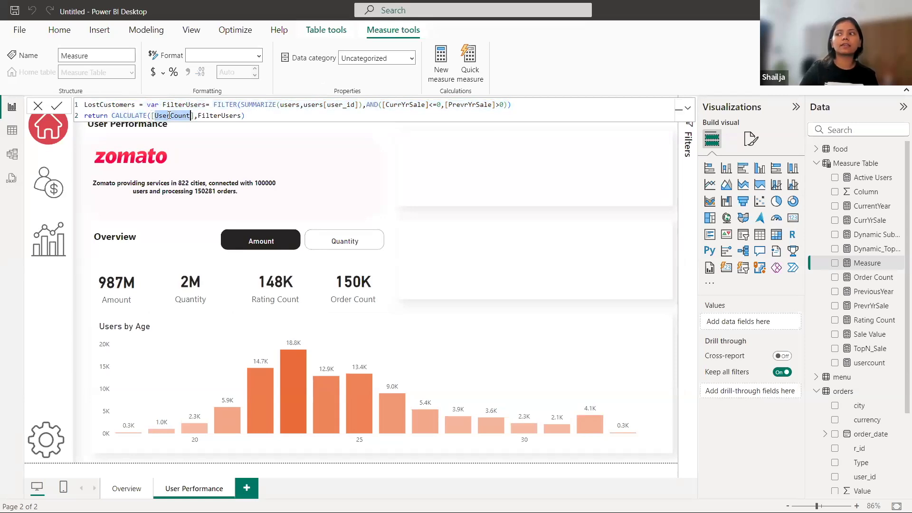
{"action": "double_click", "coordinate": [219, 115]}
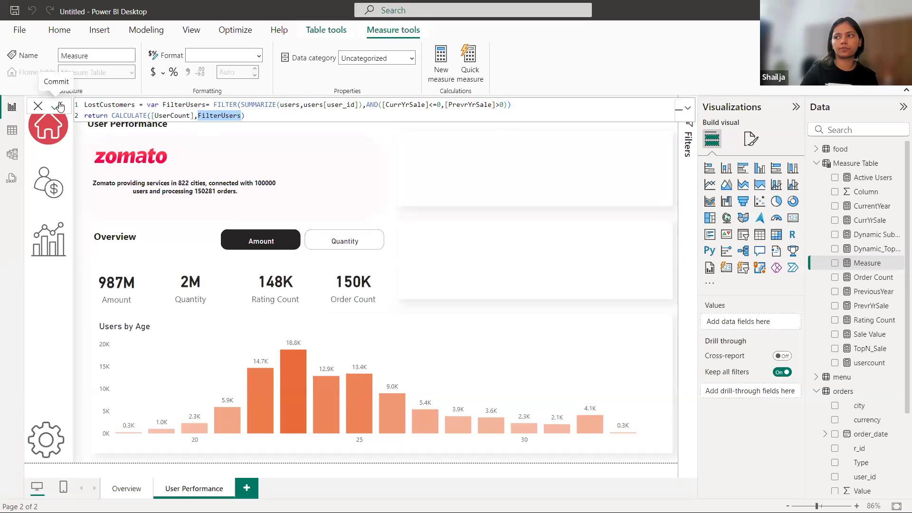
{"action": "left_click", "coordinate": [314, 115]}
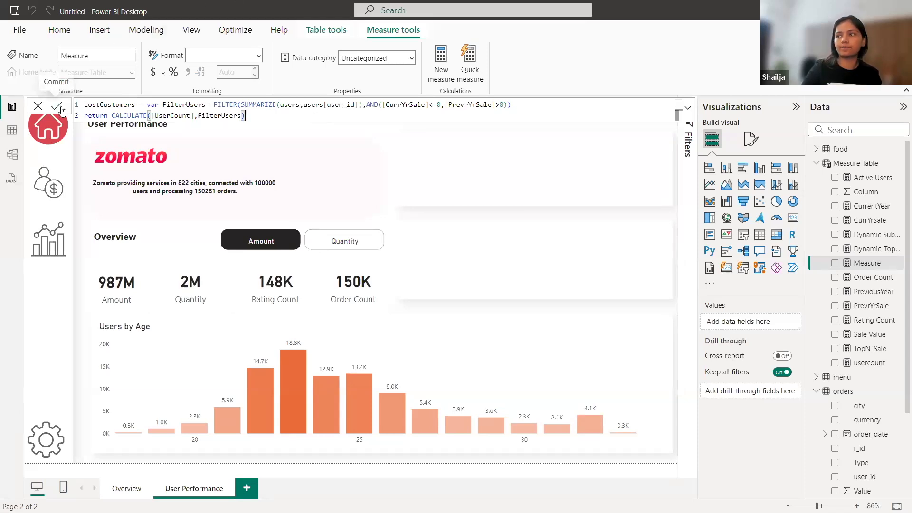
Step: Commit the LostCustomers measure and add a GainCustomers measure returning CALCULATE([UserCount],FilterUsers), with FilterUsers as FILTER(SUMMARIZE(users,users[user_id]),AND([PrevrYrSale]<=0,[CurrYrSale]>0))
{"action": "key", "text": "Return"}
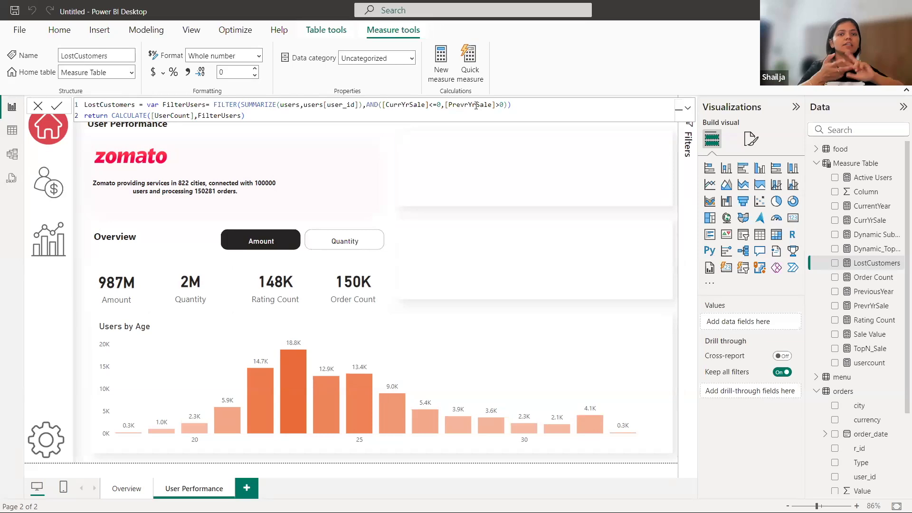
{"action": "right_click", "coordinate": [849, 163]}
{"action": "left_click", "coordinate": [786, 186]}
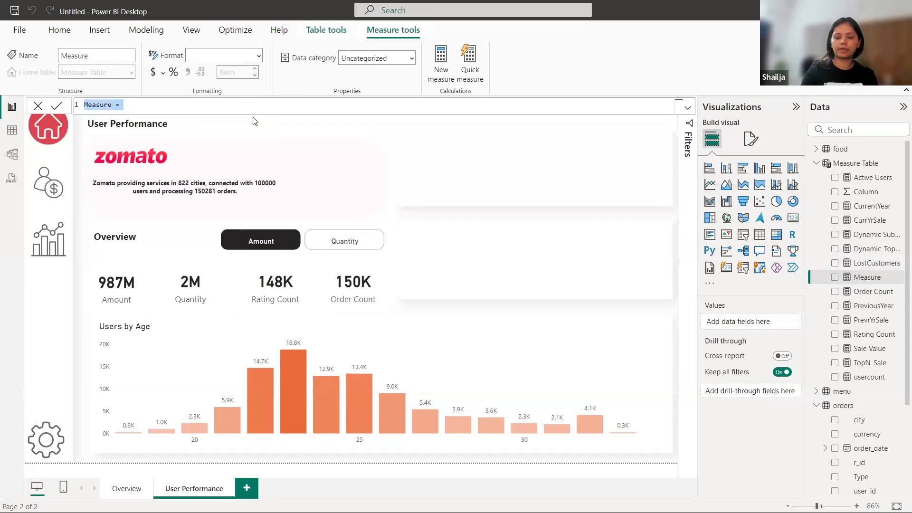
{"action": "type", "text": "GainCustomers = var FilterUsers= FILTER(SUMMARIZE(users,users[user_id]),AND([PrevrYrSale]<=0,[CurrYrSale]>0)) return CALCULATE([UserCount],FilterUsers)"}
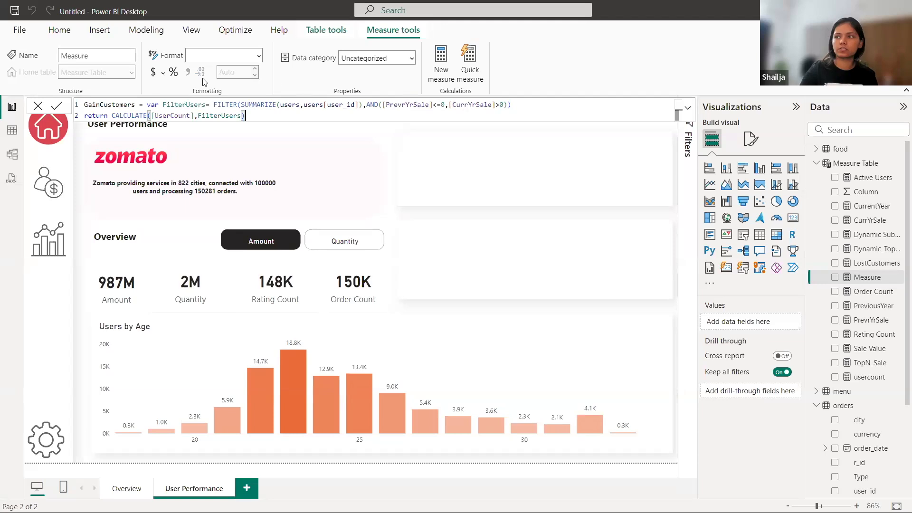
{"action": "left_click", "coordinate": [56, 106]}
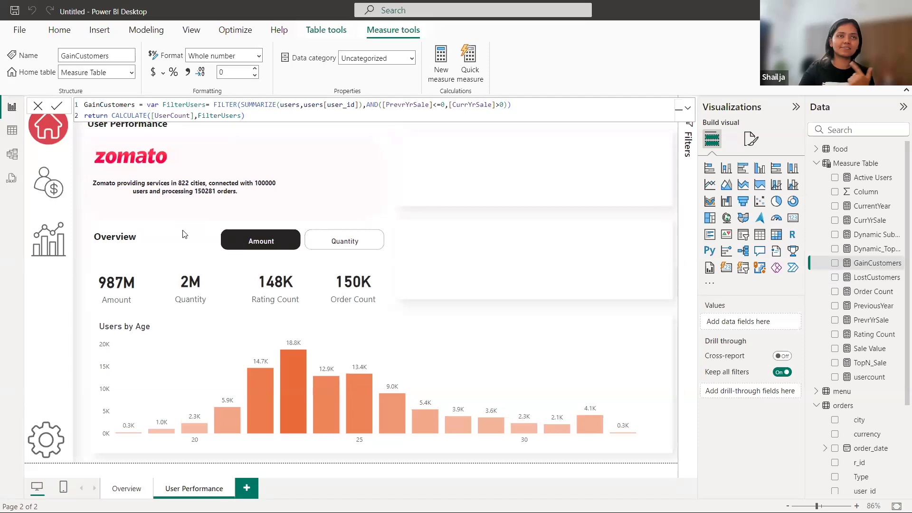
{"action": "left_click", "coordinate": [81, 145]}
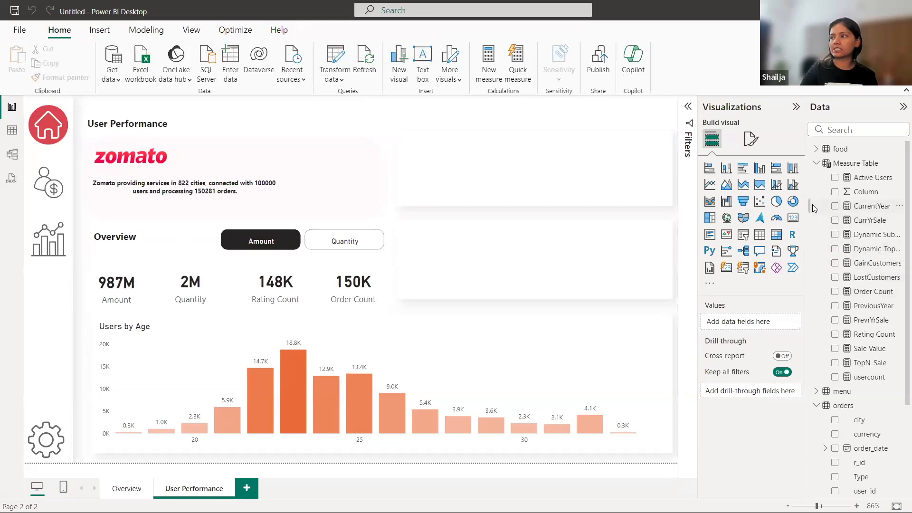
Step: Discard a new blank card, then duplicate the Order Count card and place the copy in the empty panel beside the Overview section
{"action": "left_click", "coordinate": [792, 218]}
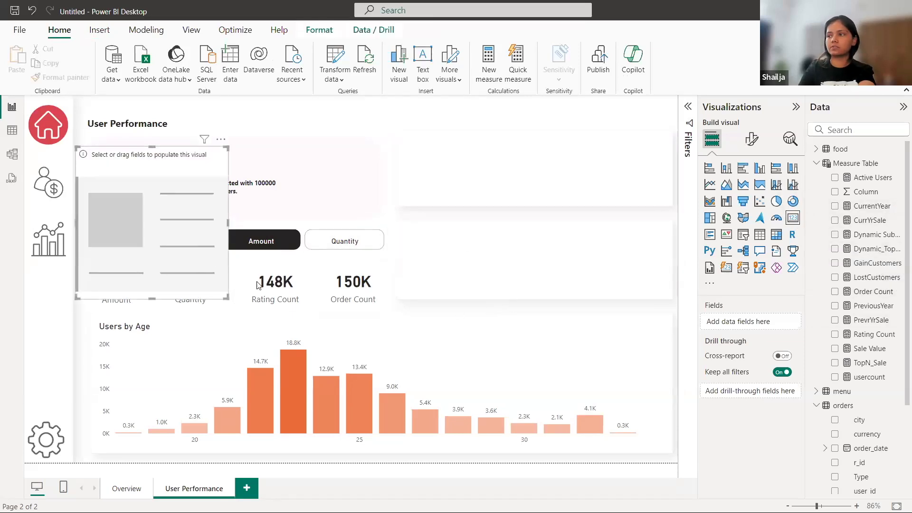
{"action": "key", "text": "Delete"}
{"action": "left_click", "coordinate": [333, 282]}
{"action": "key", "text": "ctrl+c"}
{"action": "key", "text": "ctrl+v"}
{"action": "left_click_drag", "start_coordinate": [333, 282], "coordinate": [422, 260]}
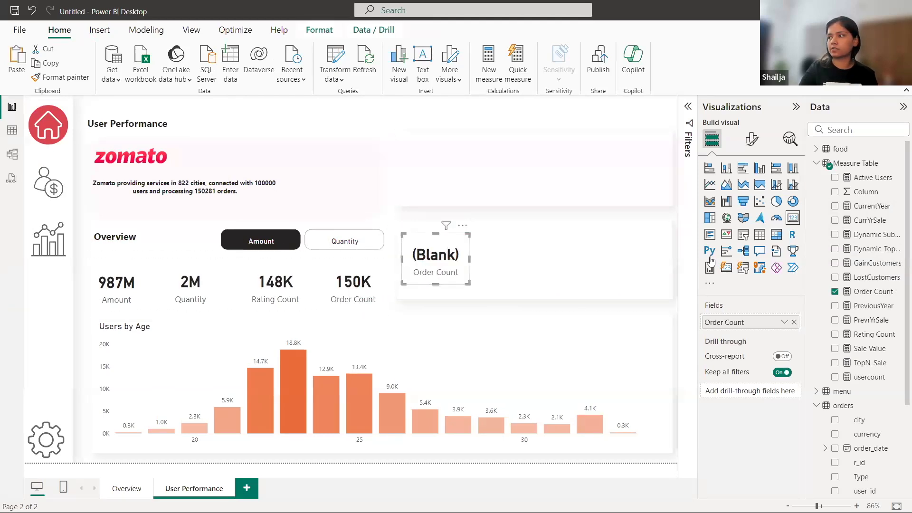
Step: Remove the Type filter from the copied card and replace its Order Count field with the LostCustomers measure
{"action": "left_click", "coordinate": [690, 124]}
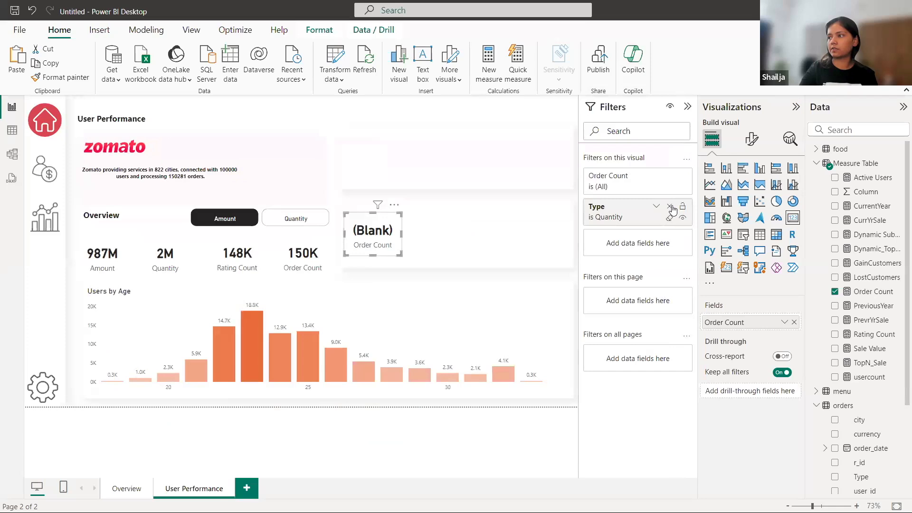
{"action": "left_click", "coordinate": [670, 207]}
{"action": "left_click", "coordinate": [687, 107]}
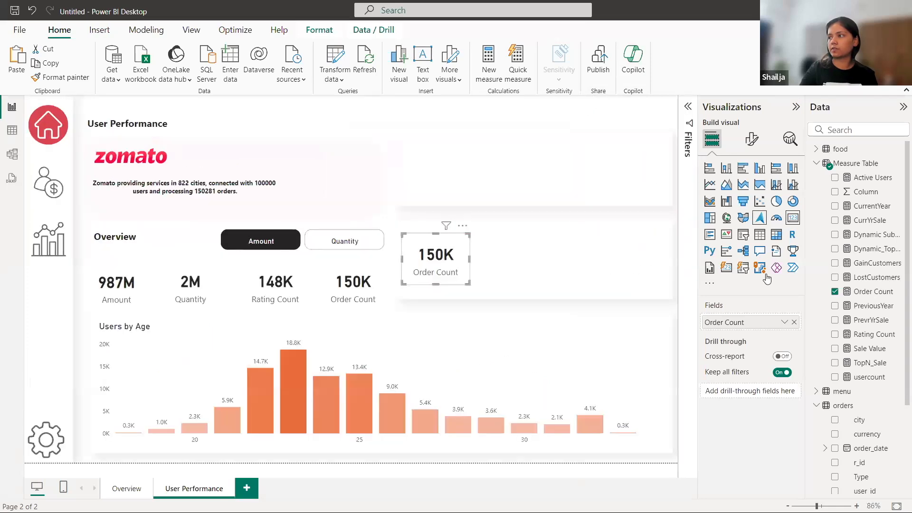
{"action": "left_click", "coordinate": [795, 323]}
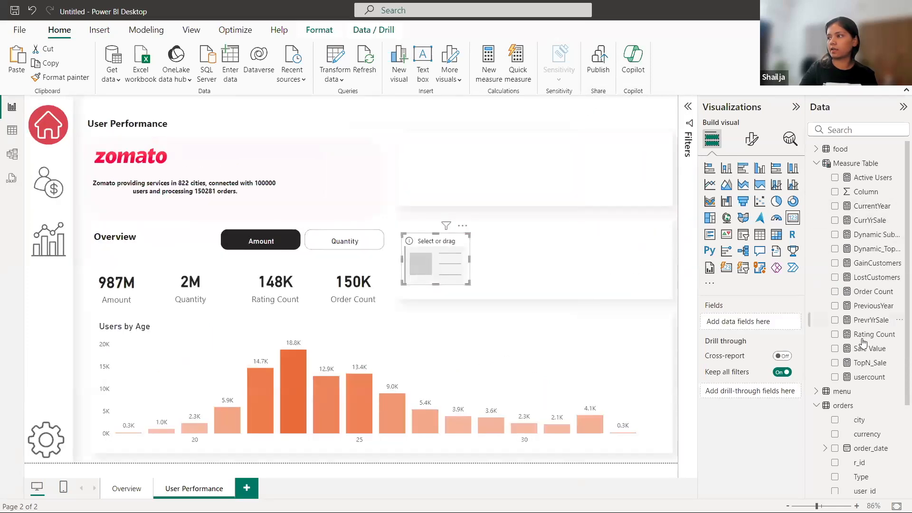
{"action": "left_click_drag", "start_coordinate": [872, 277], "coordinate": [788, 324]}
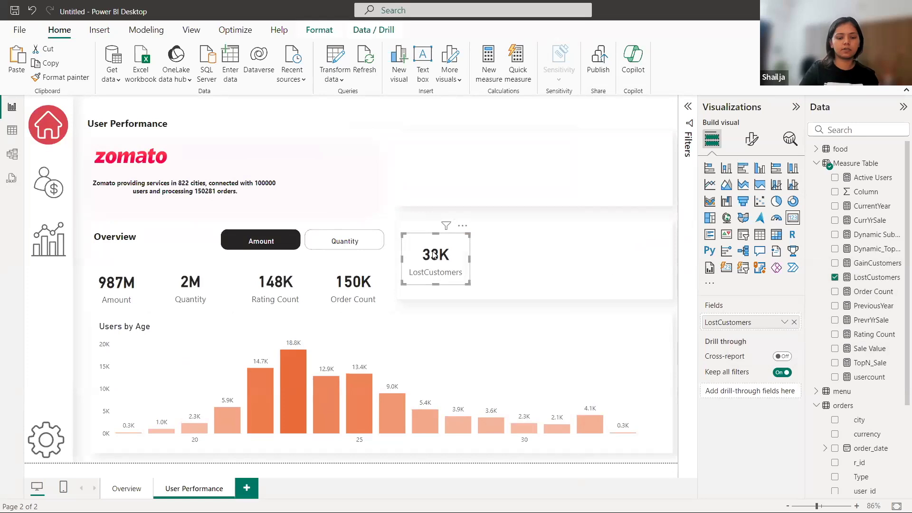
Step: Paste another card into the panel above, set its field to GainCustomers, and shift the LostCustomers card slightly down
{"action": "key", "text": "ctrl+v"}
{"action": "left_click_drag", "start_coordinate": [447, 272], "coordinate": [442, 187]}
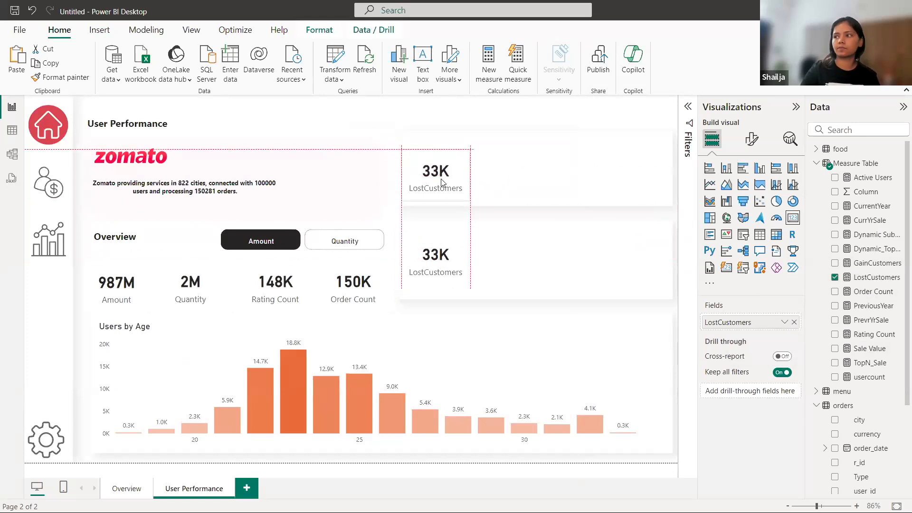
{"action": "left_click", "coordinate": [794, 322]}
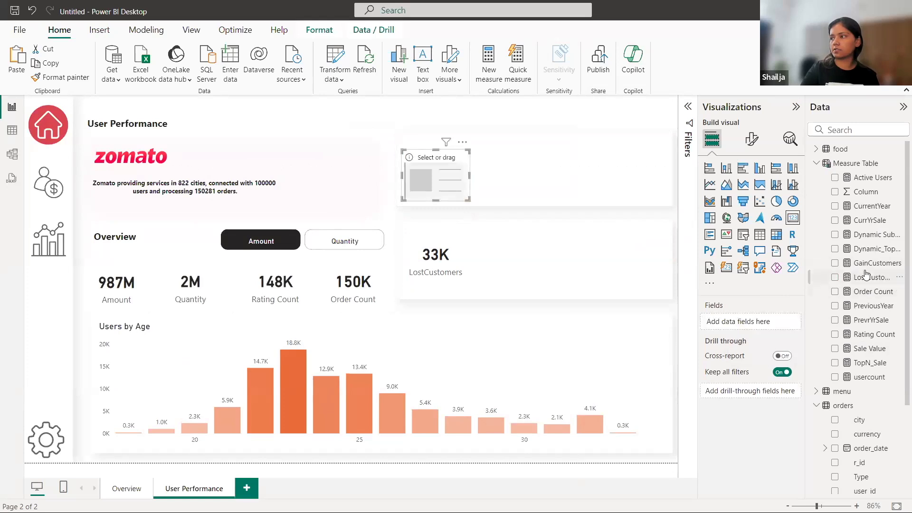
{"action": "left_click_drag", "start_coordinate": [869, 263], "coordinate": [772, 327]}
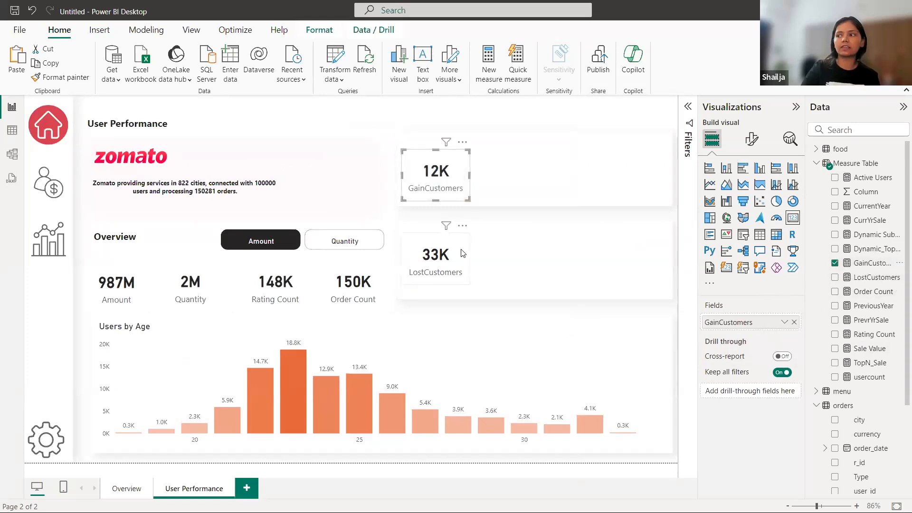
{"action": "left_click_drag", "start_coordinate": [463, 256], "coordinate": [462, 263]}
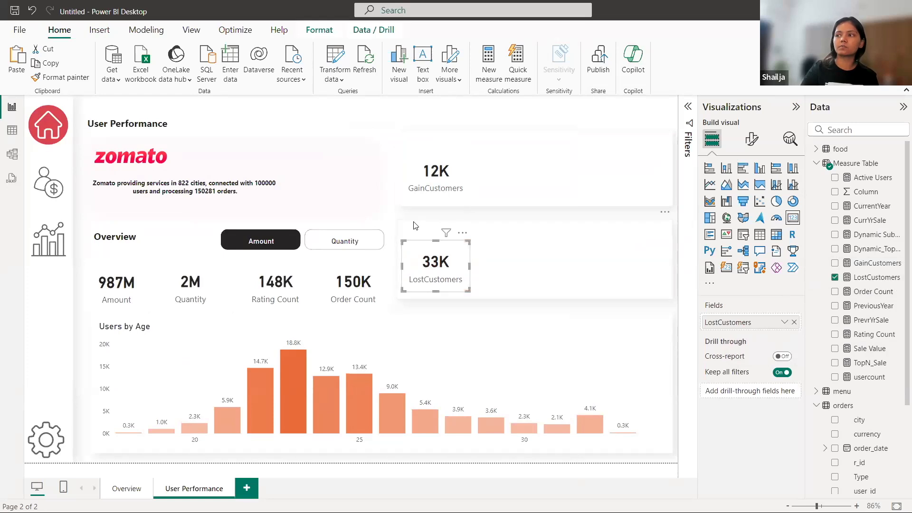
{"action": "left_click", "coordinate": [388, 214]}
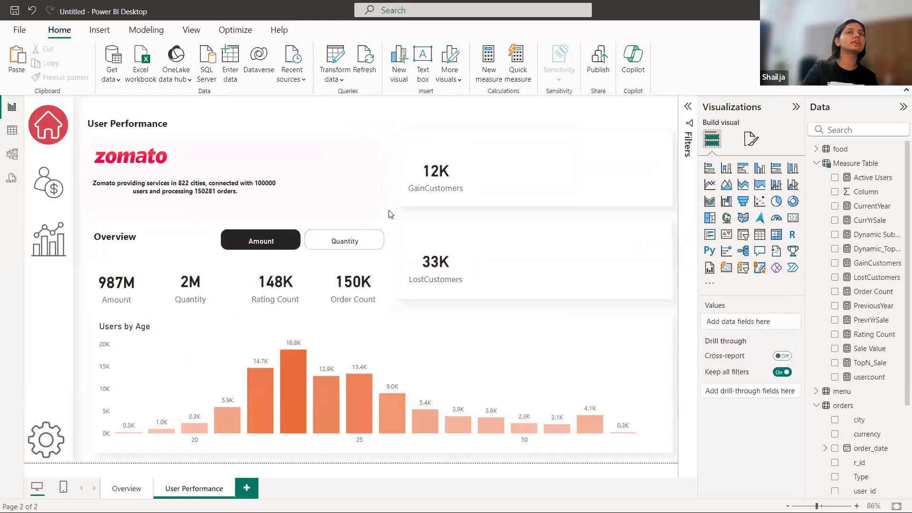
Step: Turn off the category label of the GainCustomers card
{"action": "left_click", "coordinate": [461, 186]}
{"action": "left_click", "coordinate": [751, 138]}
{"action": "left_click", "coordinate": [759, 194]}
{"action": "left_click", "coordinate": [716, 192]}
{"action": "left_click", "coordinate": [790, 245]}
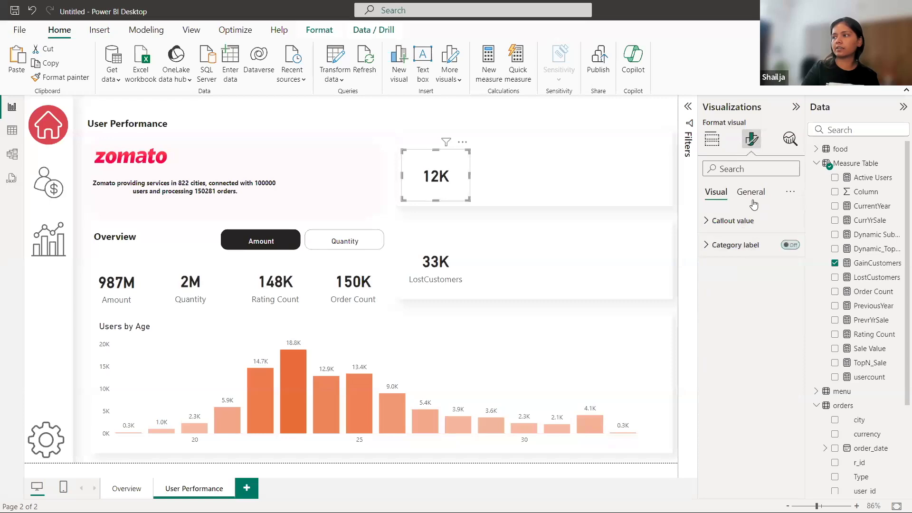
Step: Give the GainCustomers card a horizontally centred title reading Total
{"action": "left_click", "coordinate": [751, 192]}
{"action": "left_click", "coordinate": [752, 244]}
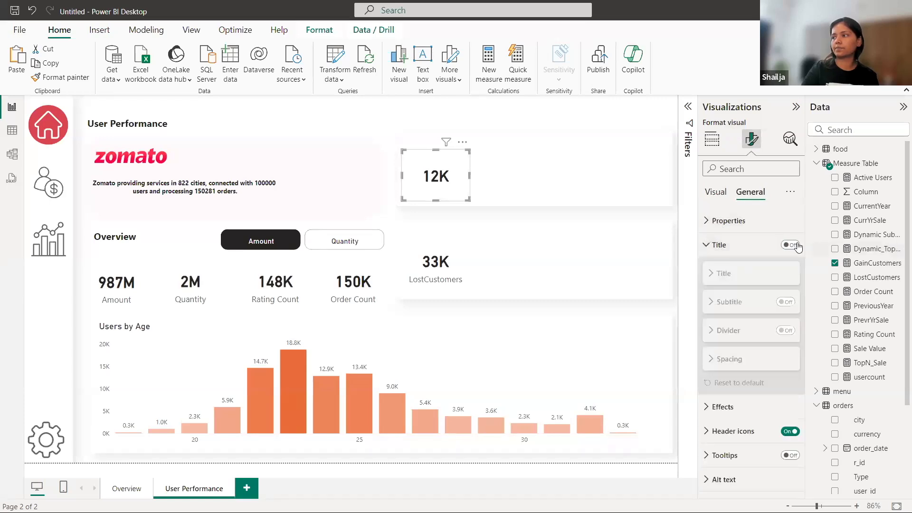
{"action": "left_click", "coordinate": [752, 277]}
{"action": "left_click", "coordinate": [731, 300]}
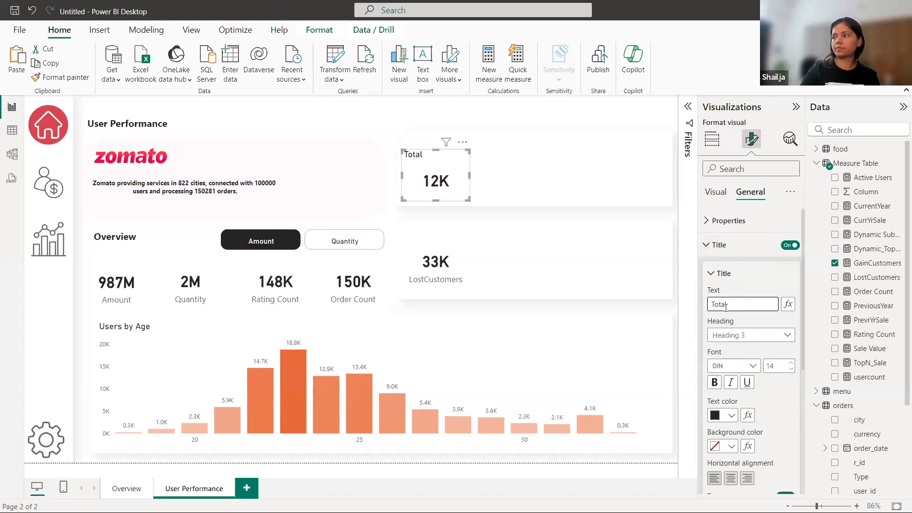
{"action": "left_click", "coordinate": [732, 479]}
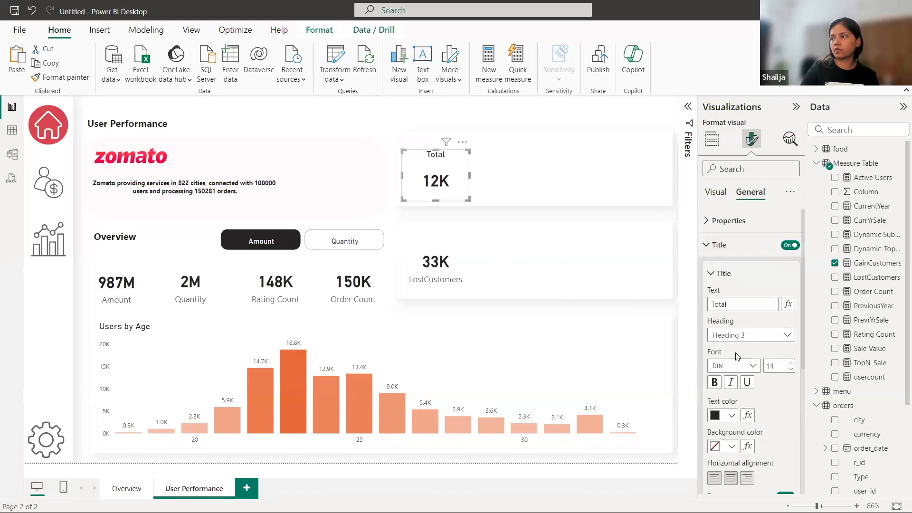
{"action": "scroll", "coordinate": [759, 304], "scroll_direction": "down", "scroll_amount": 1}
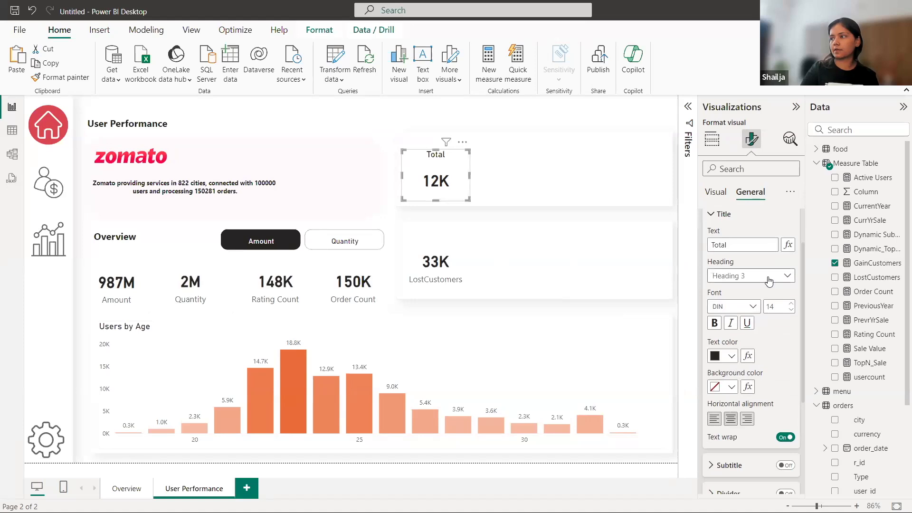
{"action": "scroll", "coordinate": [769, 309], "scroll_direction": "down", "scroll_amount": 1}
{"action": "scroll", "coordinate": [768, 347], "scroll_direction": "up", "scroll_amount": 2}
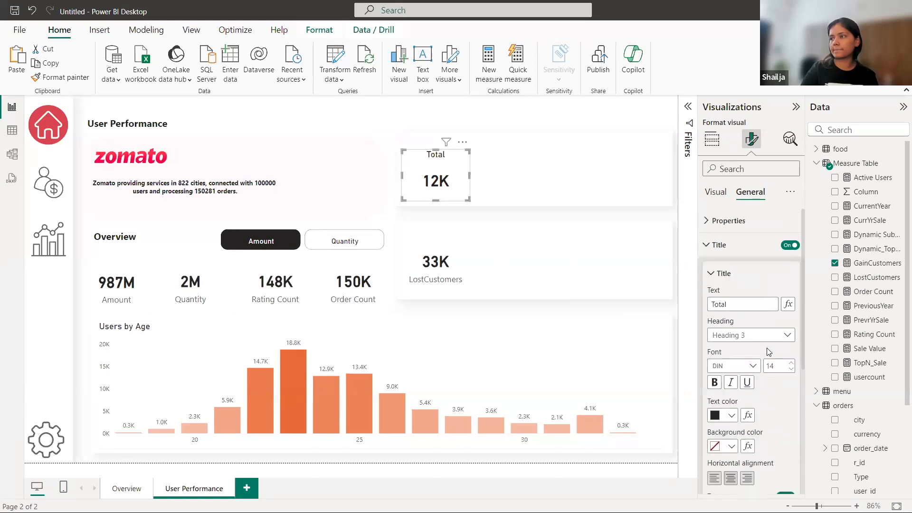
Step: Turn off the GainCustomers card's title and turn its category label back on
{"action": "left_click", "coordinate": [789, 245]}
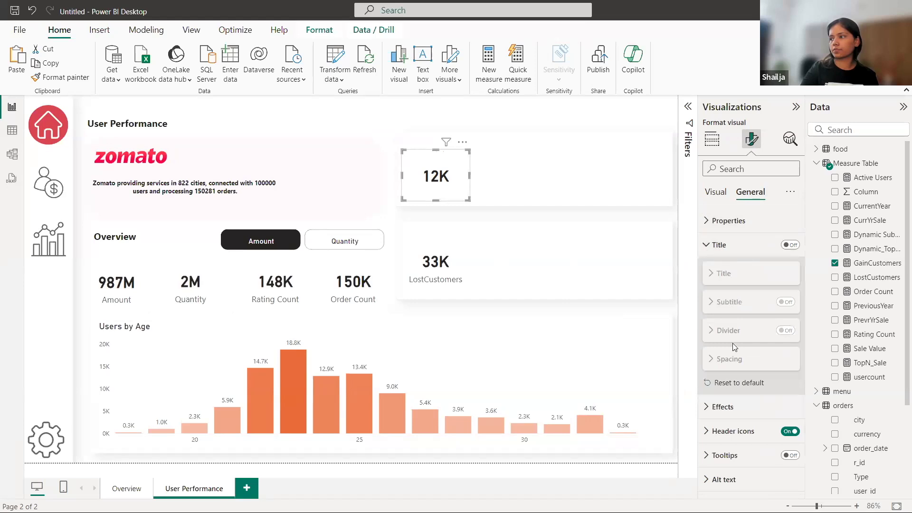
{"action": "left_click", "coordinate": [715, 431]}
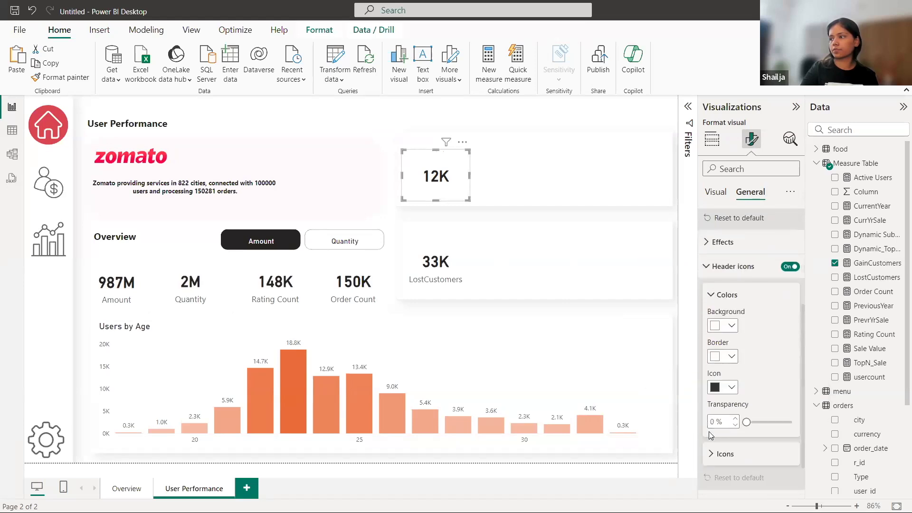
{"action": "left_click", "coordinate": [716, 192]}
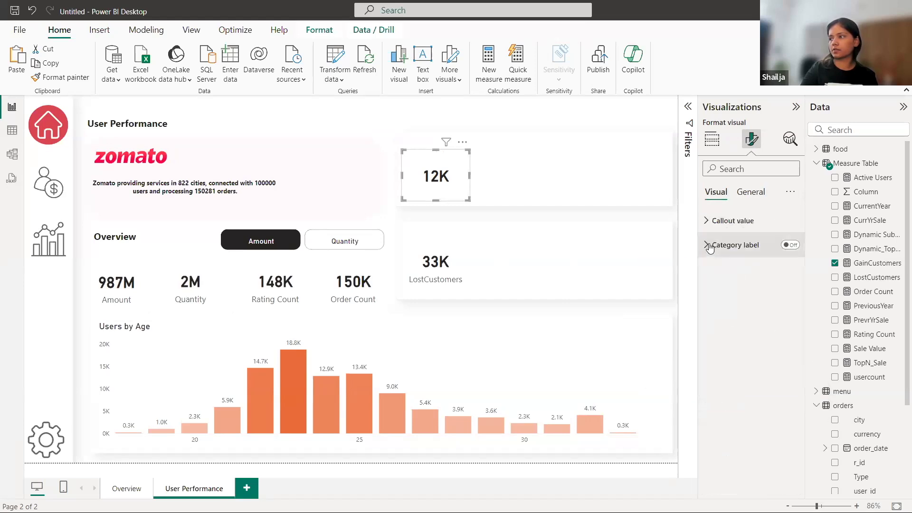
{"action": "left_click", "coordinate": [789, 245]}
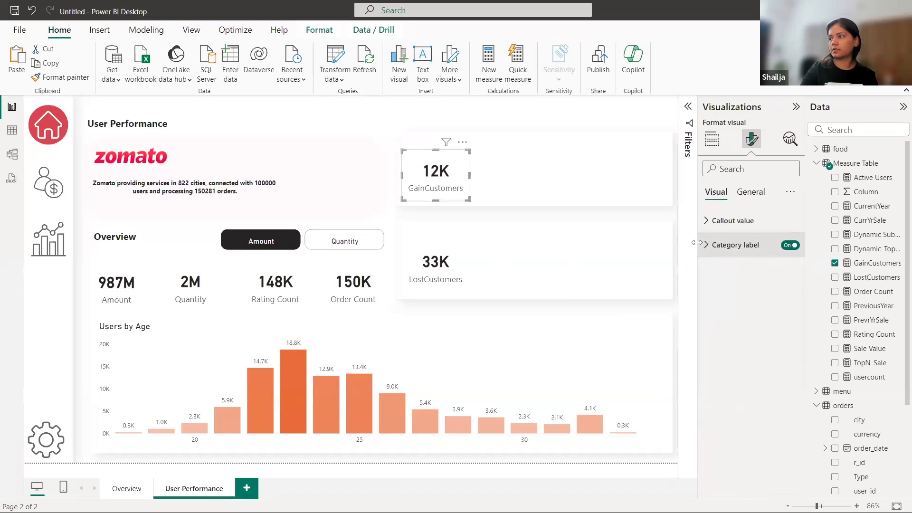
{"action": "left_click", "coordinate": [711, 246]}
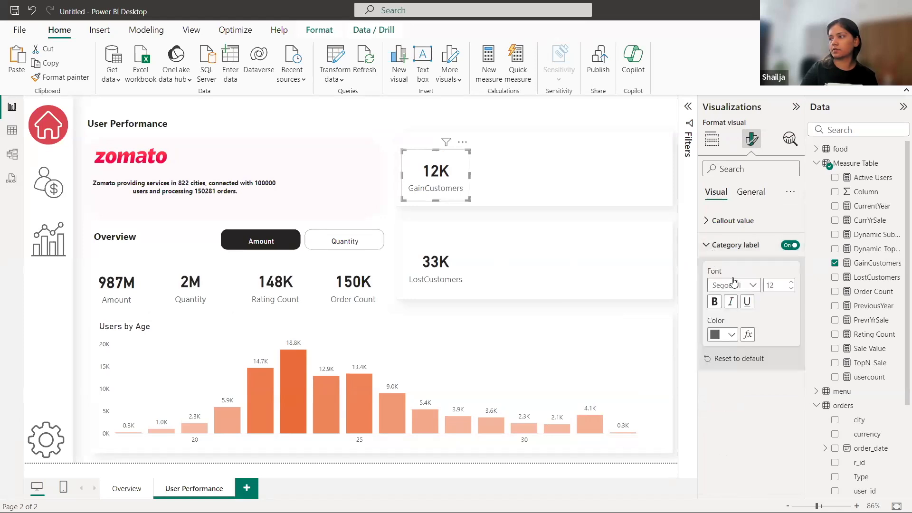
Step: Rename the GainCustomers field to Total for its card visual only
{"action": "left_click", "coordinate": [711, 140]}
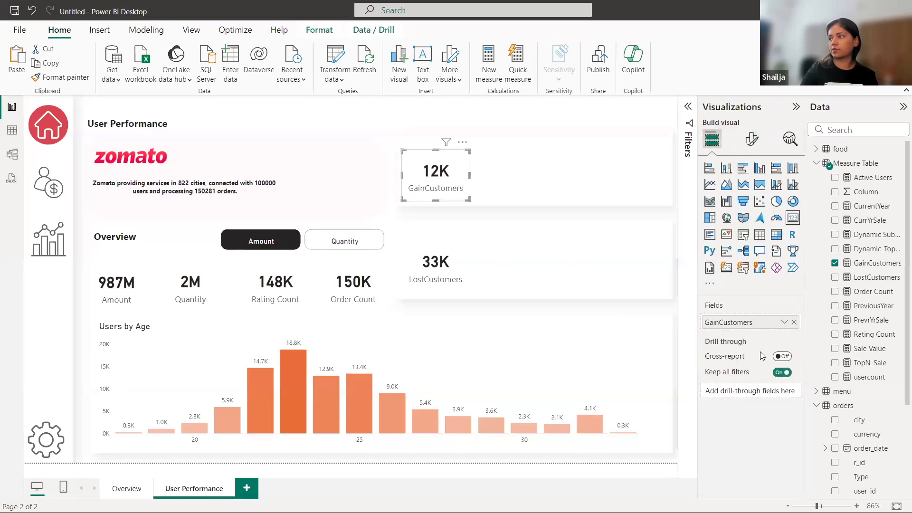
{"action": "double_click", "coordinate": [747, 322]}
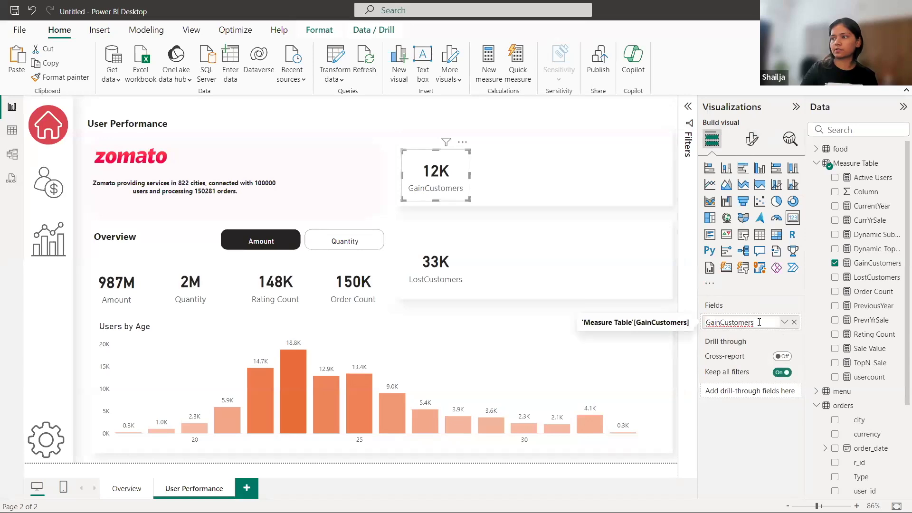
{"action": "left_click_drag", "start_coordinate": [754, 322], "coordinate": [698, 320]}
{"action": "type", "text": "Tota"}
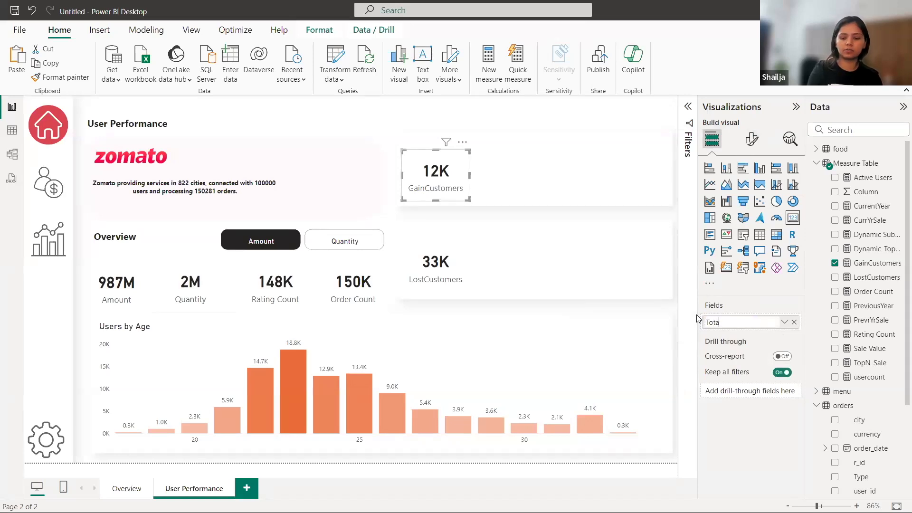
{"action": "type", "text": "l"}
Step: Rename the field shown on the LostCustomers card to Total for that visual
{"action": "left_click", "coordinate": [460, 264]}
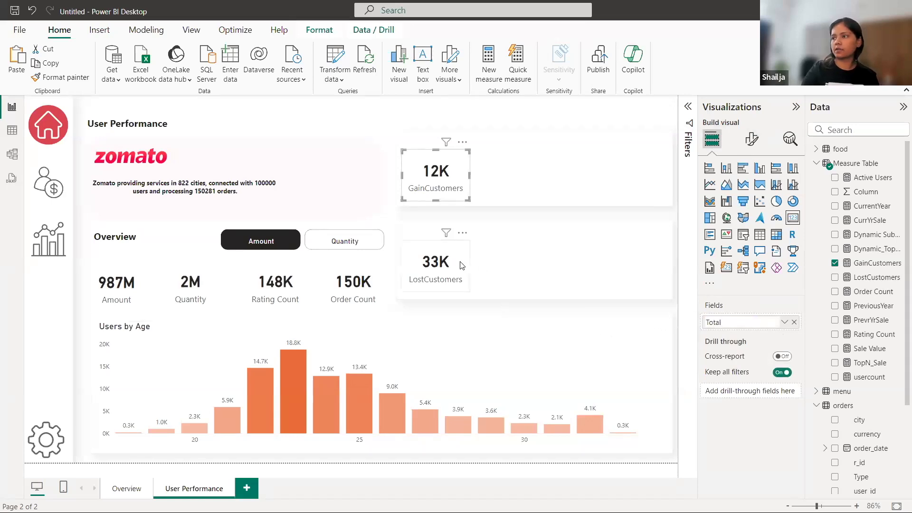
{"action": "double_click", "coordinate": [727, 322]}
{"action": "left_click_drag", "start_coordinate": [759, 322], "coordinate": [678, 320]}
{"action": "type", "text": "To"}
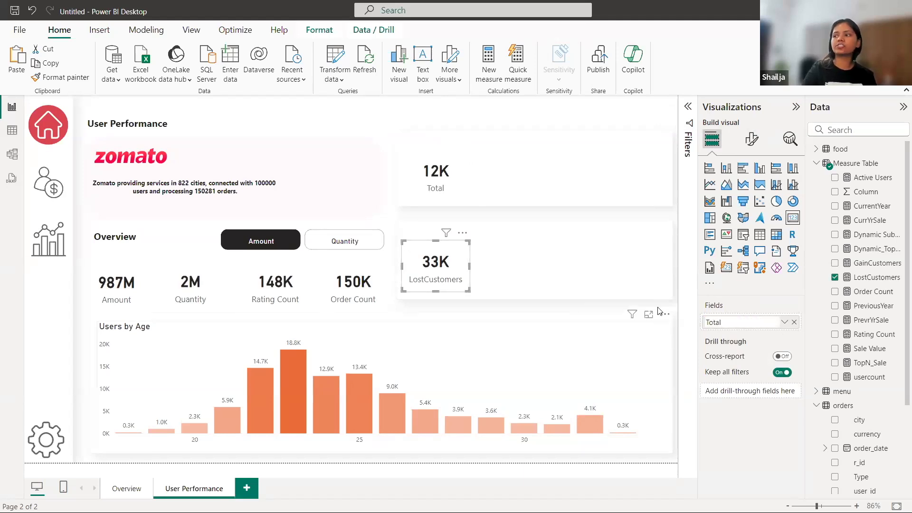
{"action": "left_click", "coordinate": [635, 259]}
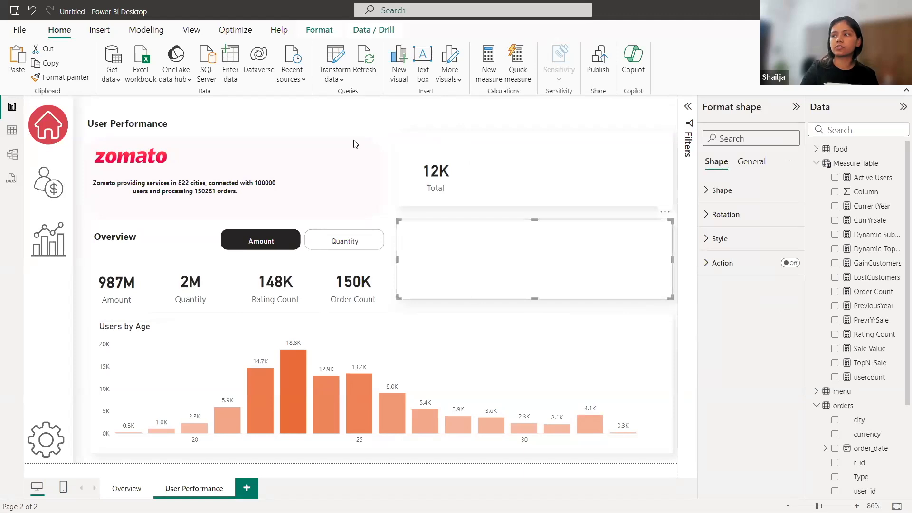
{"action": "left_click", "coordinate": [448, 181]}
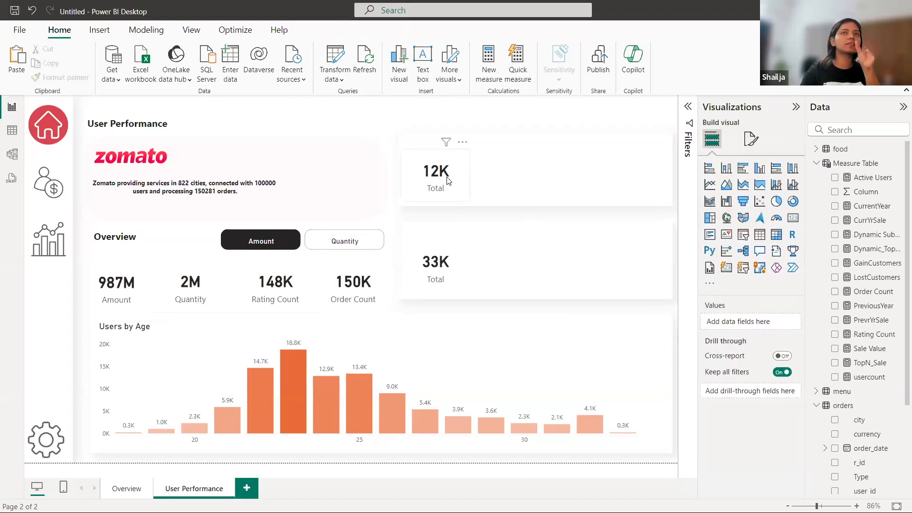
{"action": "left_click", "coordinate": [467, 279]}
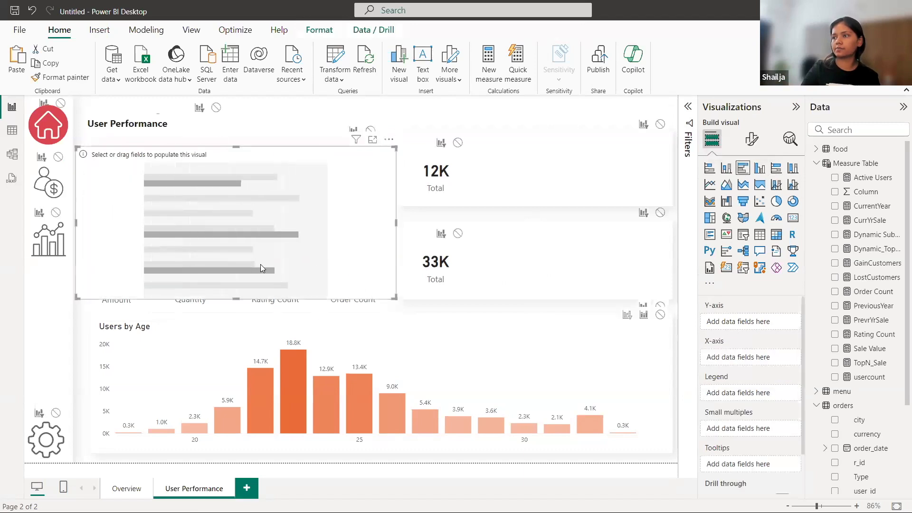
Step: Shrink the empty clustered bar chart and place it beside the 12K Total card, inside the card's background shape
{"action": "left_click_drag", "start_coordinate": [230, 285], "coordinate": [220, 190]}
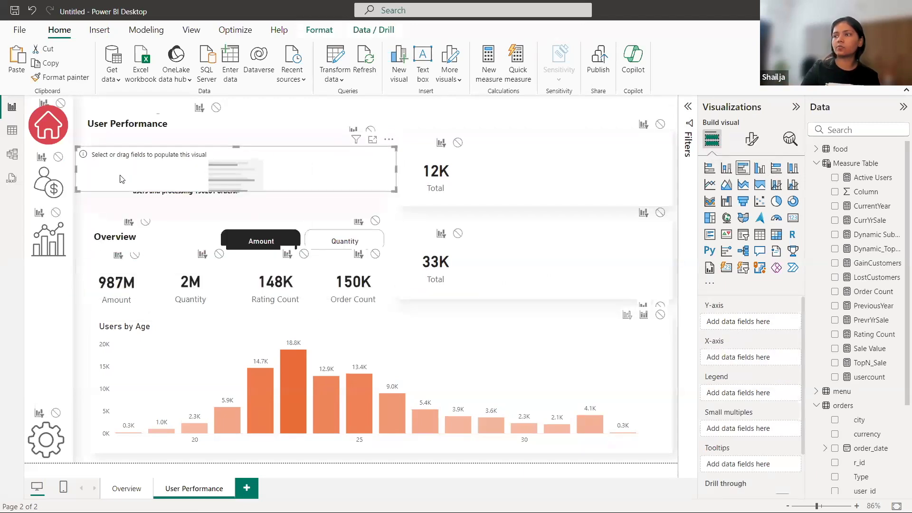
{"action": "left_click_drag", "start_coordinate": [76, 171], "coordinate": [160, 177]}
{"action": "left_click_drag", "start_coordinate": [269, 182], "coordinate": [558, 185]}
{"action": "left_click_drag", "start_coordinate": [445, 172], "coordinate": [460, 172]}
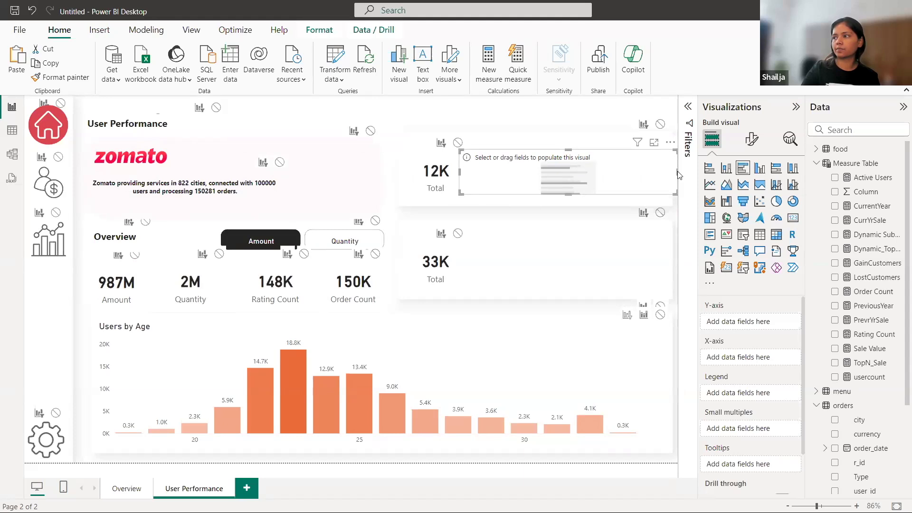
{"action": "left_click_drag", "start_coordinate": [677, 175], "coordinate": [666, 175]}
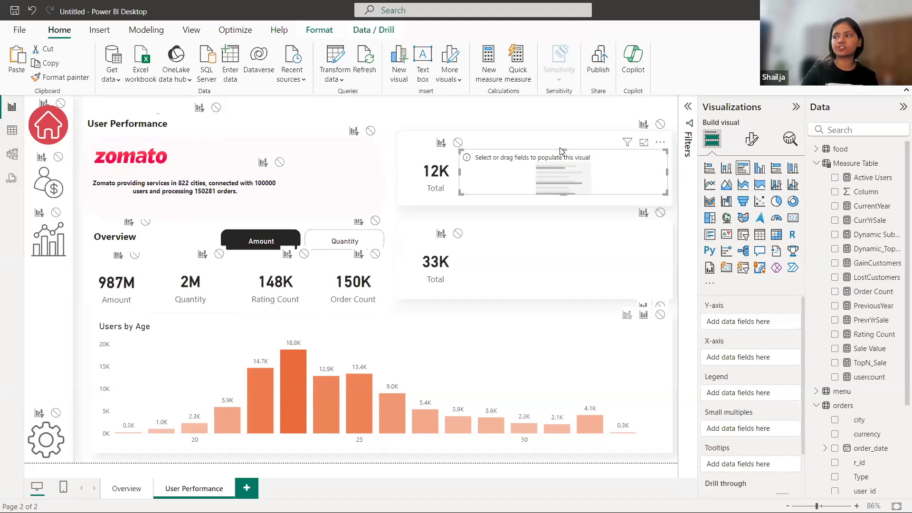
{"action": "left_click", "coordinate": [560, 197]}
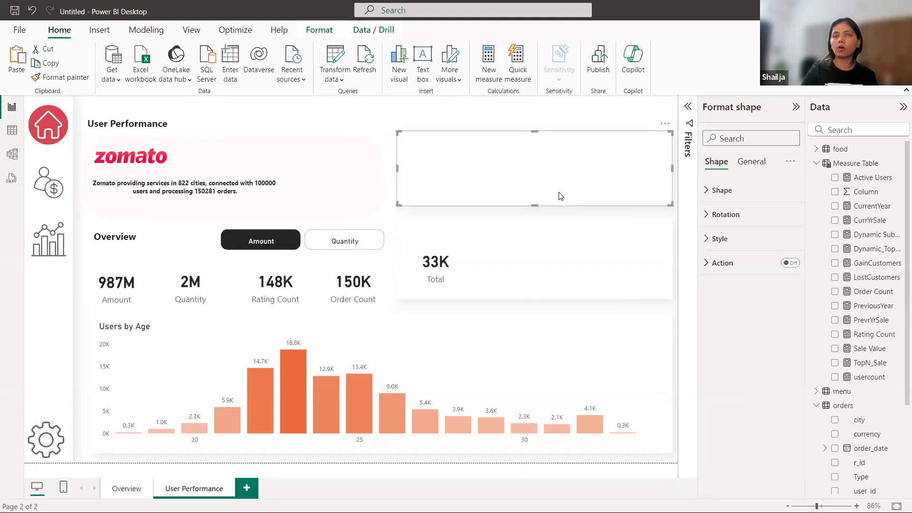
Step: Plot GainCustomers by Gender in the empty bar chart, with Gender on the Y-axis and GainCustomers on the X-axis
{"action": "left_click", "coordinate": [870, 131]}
{"action": "type", "text": "gend"}
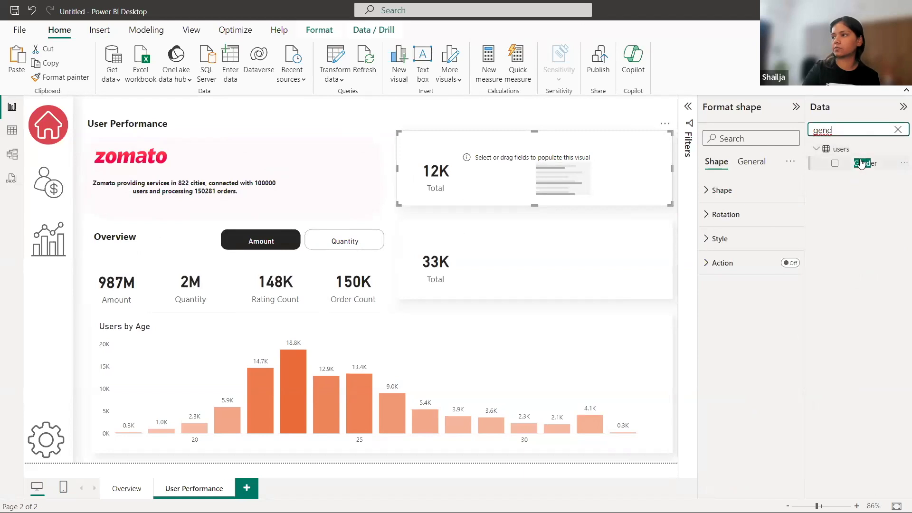
{"action": "left_click", "coordinate": [603, 173]}
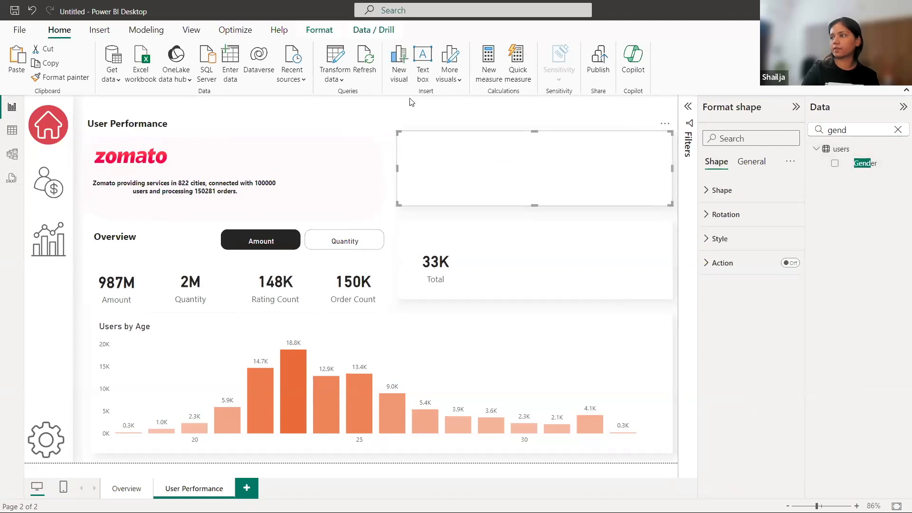
{"action": "left_click", "coordinate": [558, 175]}
{"action": "left_click_drag", "start_coordinate": [867, 165], "coordinate": [765, 323]}
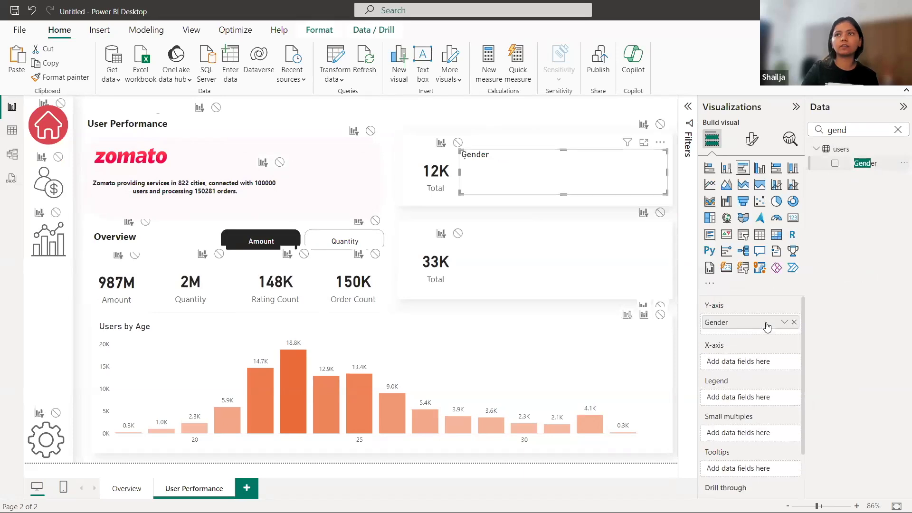
{"action": "left_click", "coordinate": [897, 129]}
{"action": "left_click_drag", "start_coordinate": [876, 264], "coordinate": [766, 366]}
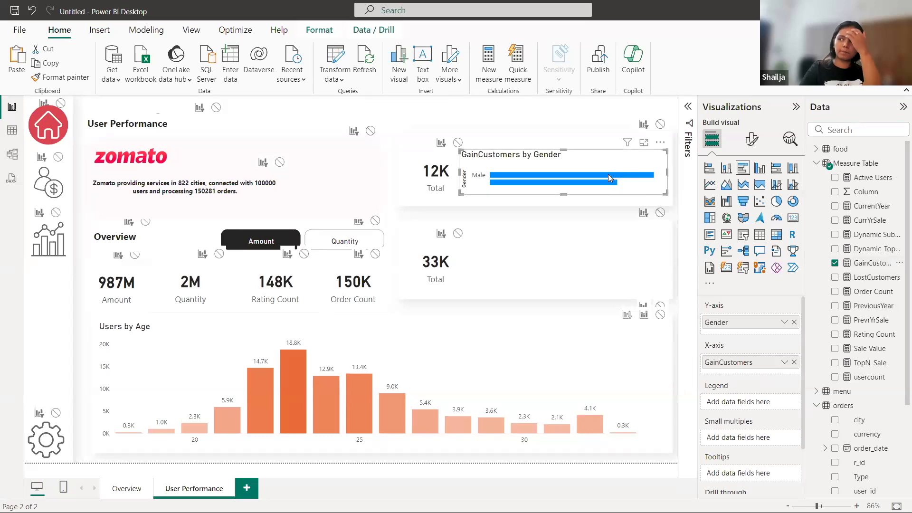
Step: Duplicate the gender bar chart beside the 33K Total card and replace the copy's X-axis field with LostCustomers
{"action": "mouse_move", "coordinate": [608, 174]}
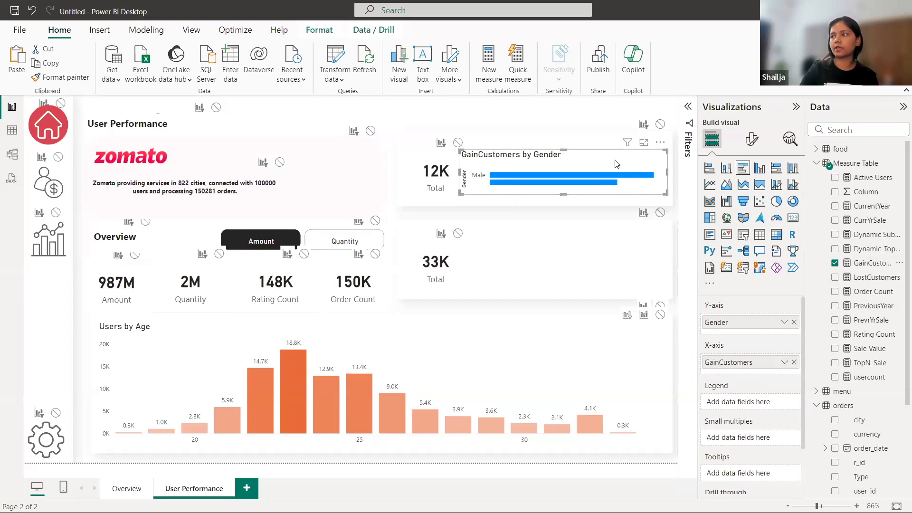
{"action": "key", "text": "ctrl+c"}
{"action": "key", "text": "ctrl+v"}
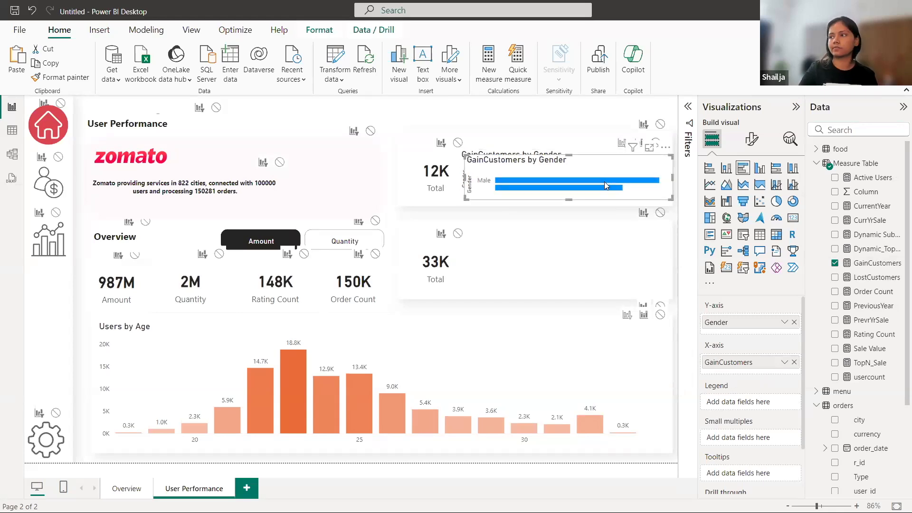
{"action": "left_click_drag", "start_coordinate": [604, 169], "coordinate": [603, 250]}
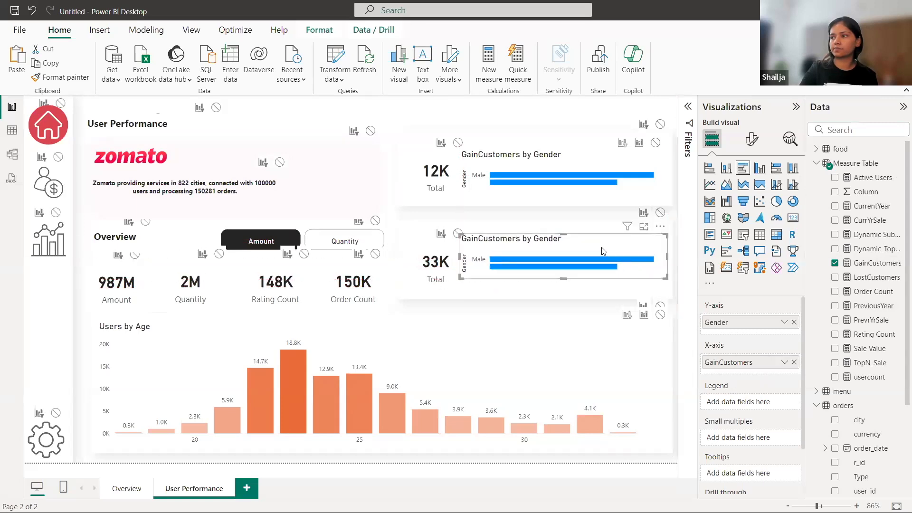
{"action": "left_click", "coordinate": [794, 362]}
{"action": "left_click_drag", "start_coordinate": [871, 277], "coordinate": [745, 362]}
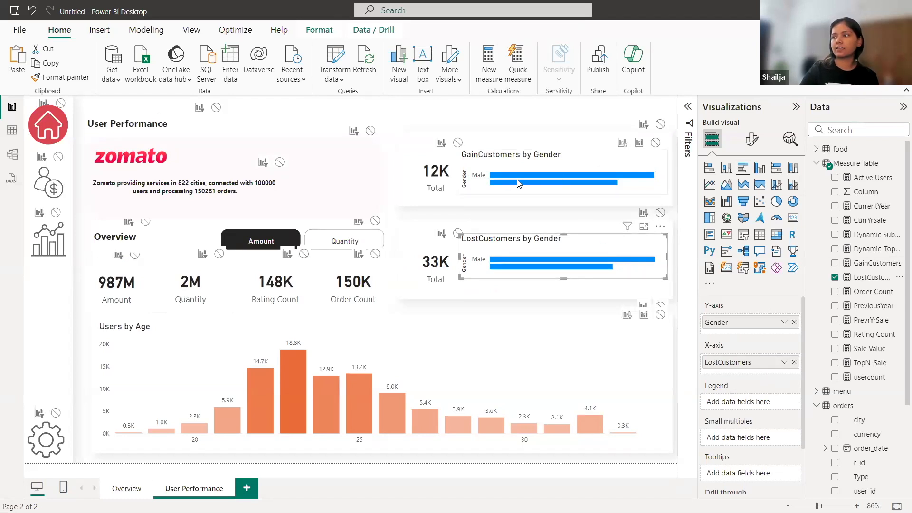
Step: Enlarge the GainCustomers by Gender chart within its background shape and turn off its Y-axis title
{"action": "left_click", "coordinate": [484, 164]}
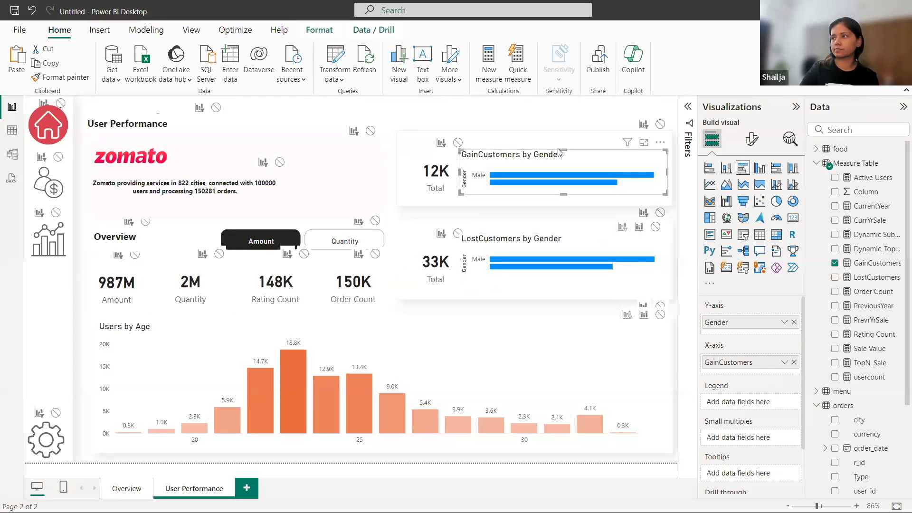
{"action": "left_click_drag", "start_coordinate": [565, 150], "coordinate": [558, 139]}
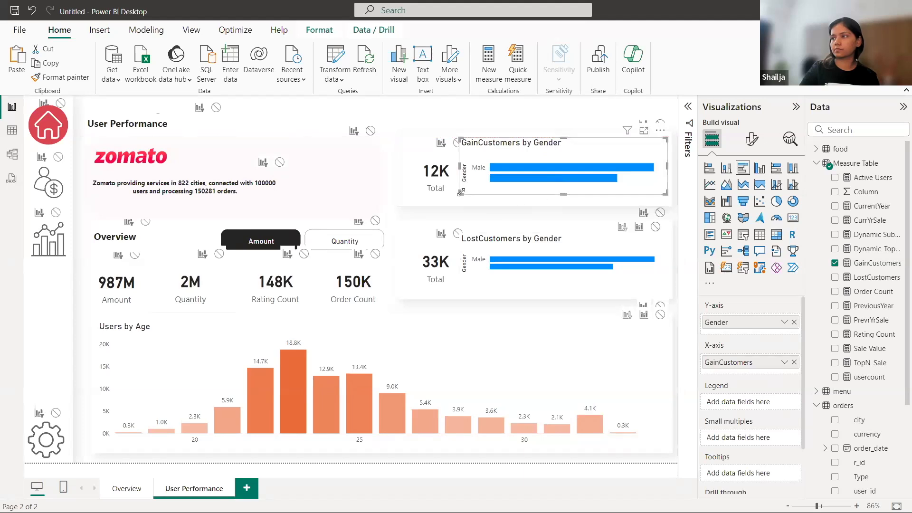
{"action": "left_click_drag", "start_coordinate": [457, 198], "coordinate": [455, 200]}
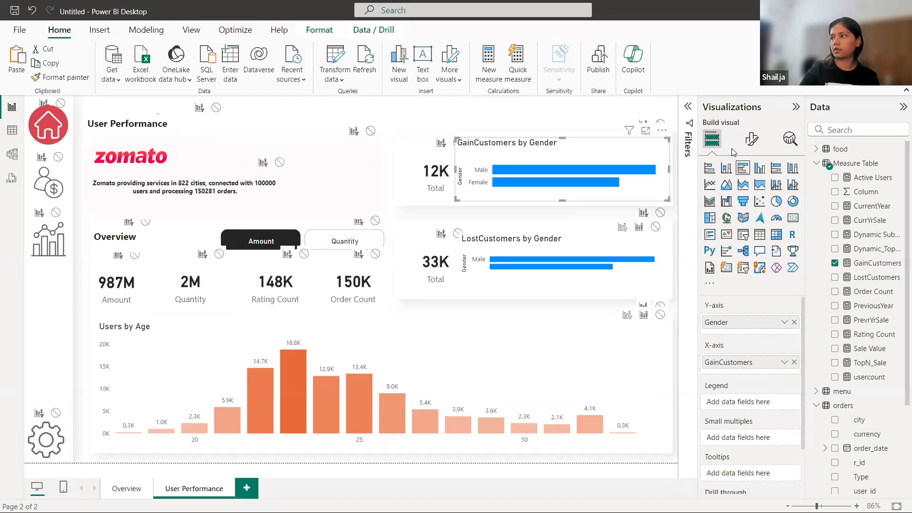
{"action": "left_click", "coordinate": [749, 140]}
{"action": "left_click", "coordinate": [708, 221]}
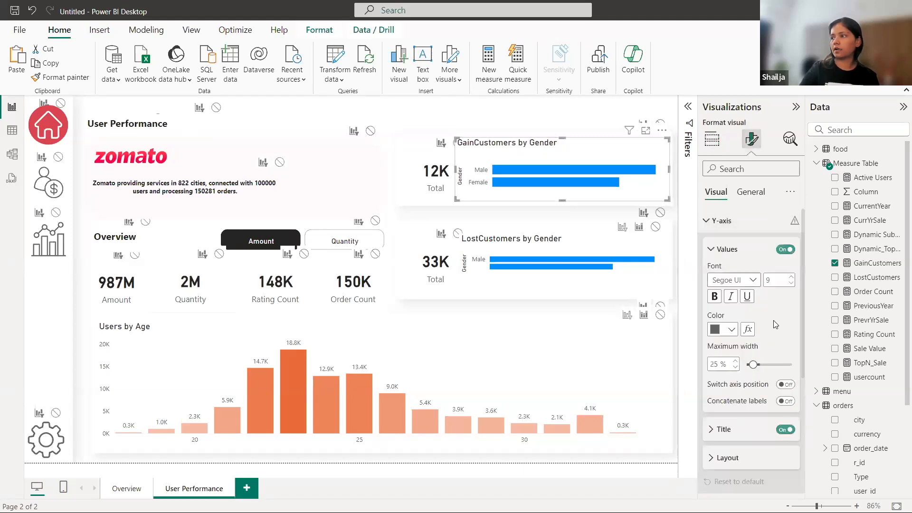
{"action": "left_click", "coordinate": [783, 430]}
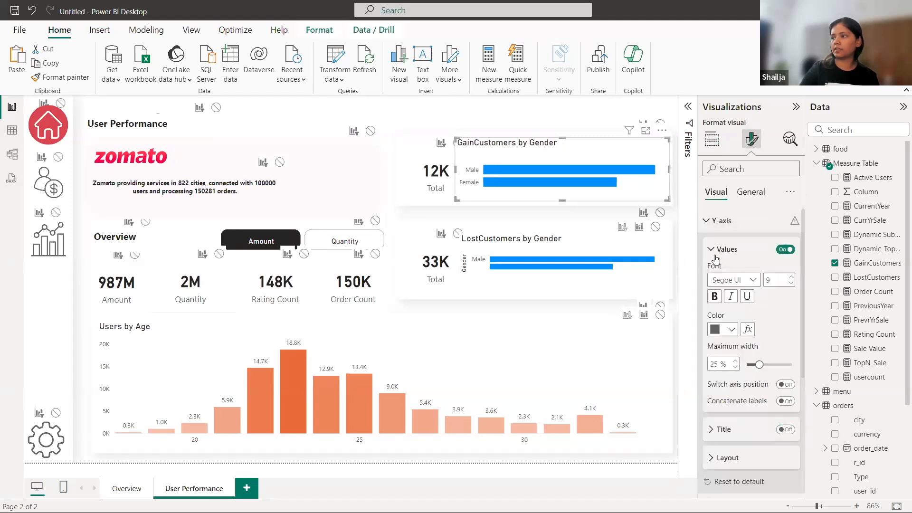
{"action": "left_click", "coordinate": [704, 227]}
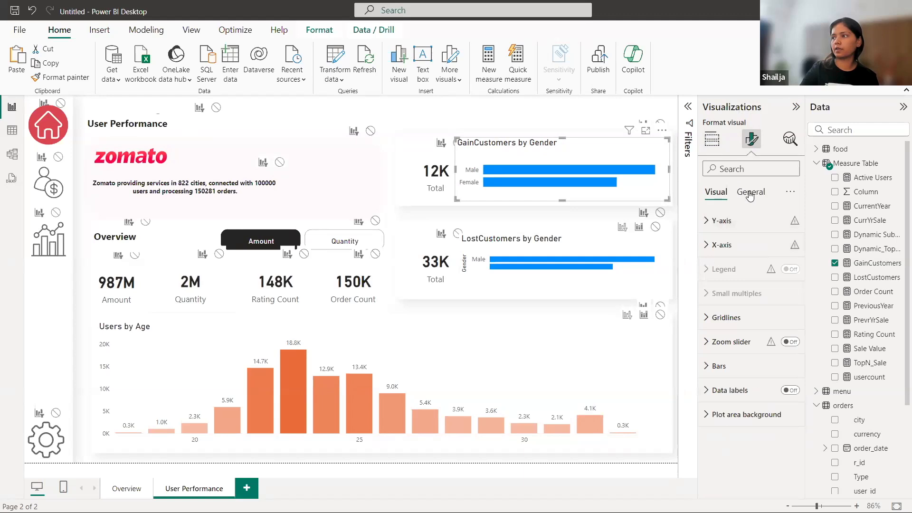
Step: Change the GainCustomers chart's title to Gained Users by Gender and make it bold
{"action": "left_click", "coordinate": [751, 192]}
{"action": "left_click", "coordinate": [750, 245]}
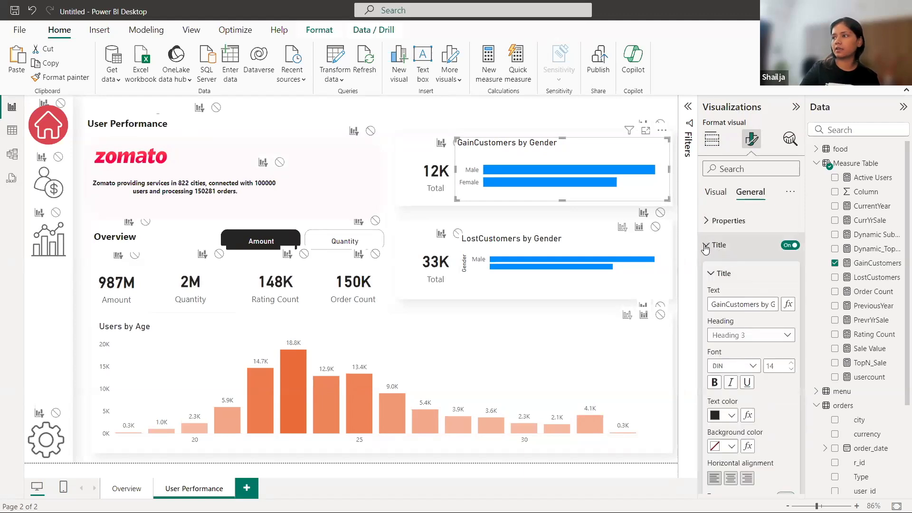
{"action": "left_click_drag", "start_coordinate": [728, 304], "coordinate": [760, 304]}
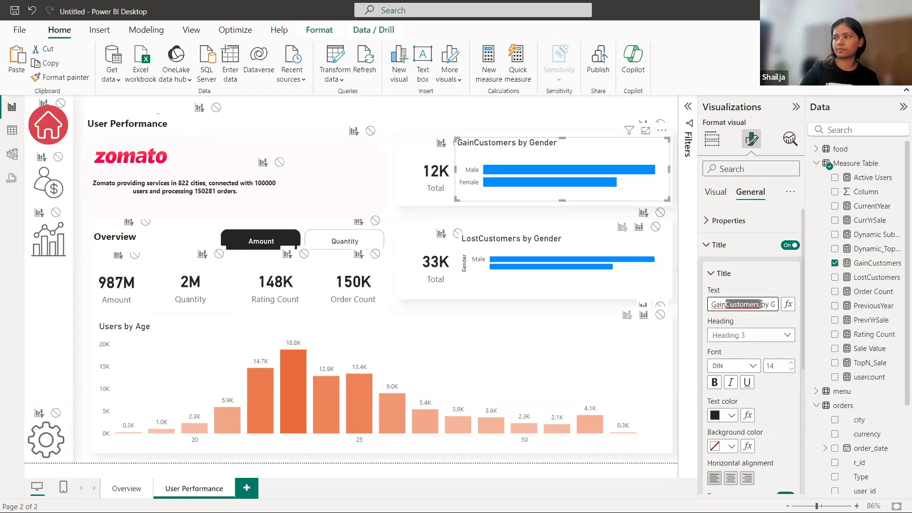
{"action": "key", "text": "BackSpace"}
{"action": "type", "text": "ed "}
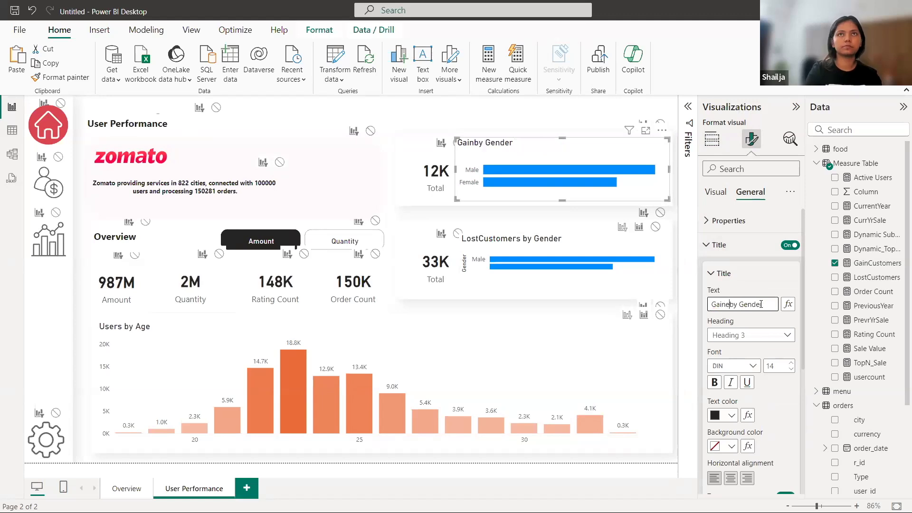
{"action": "type", "text": "Users"}
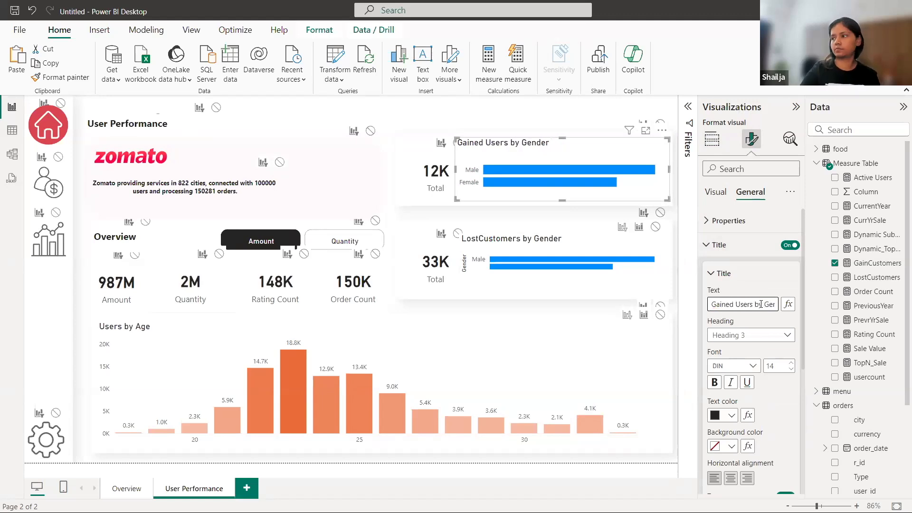
{"action": "left_click", "coordinate": [714, 383]}
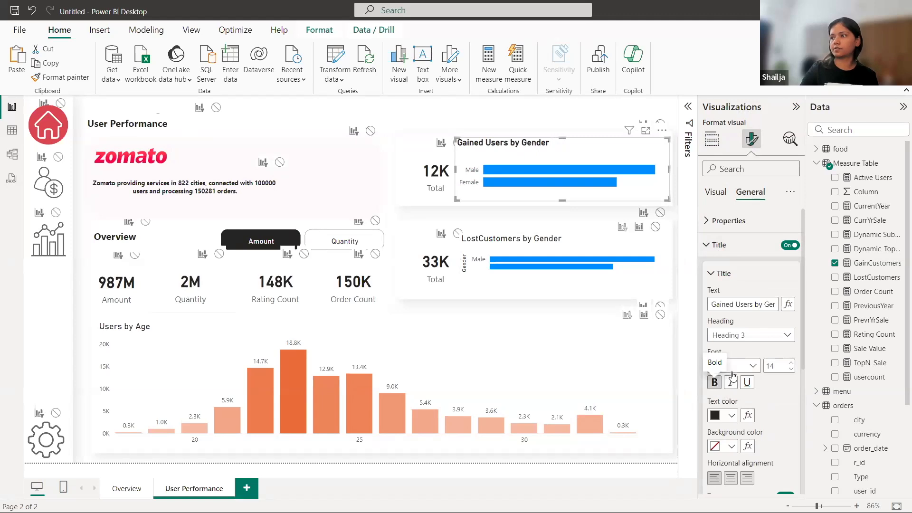
Step: Change the LostCustomers chart's title to Lost Users by Gender and make it bold
{"action": "left_click", "coordinate": [593, 246]}
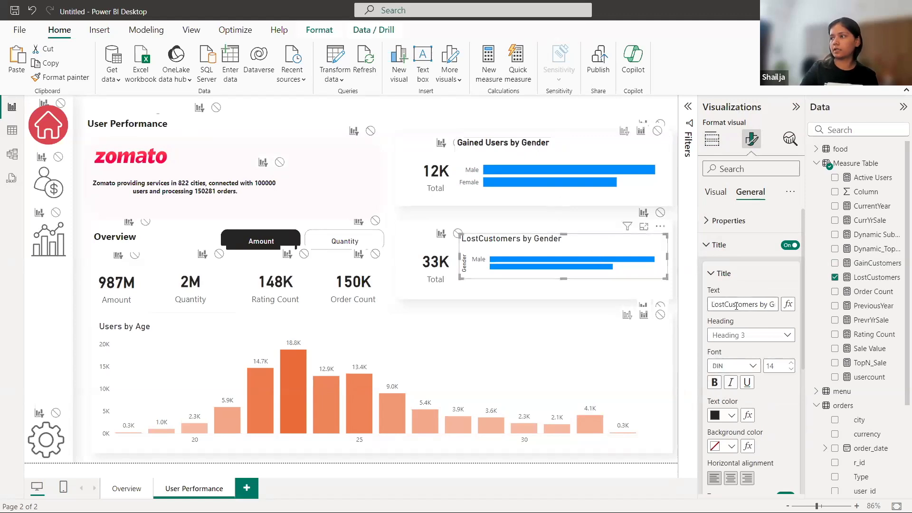
{"action": "left_click_drag", "start_coordinate": [724, 304], "coordinate": [759, 304]}
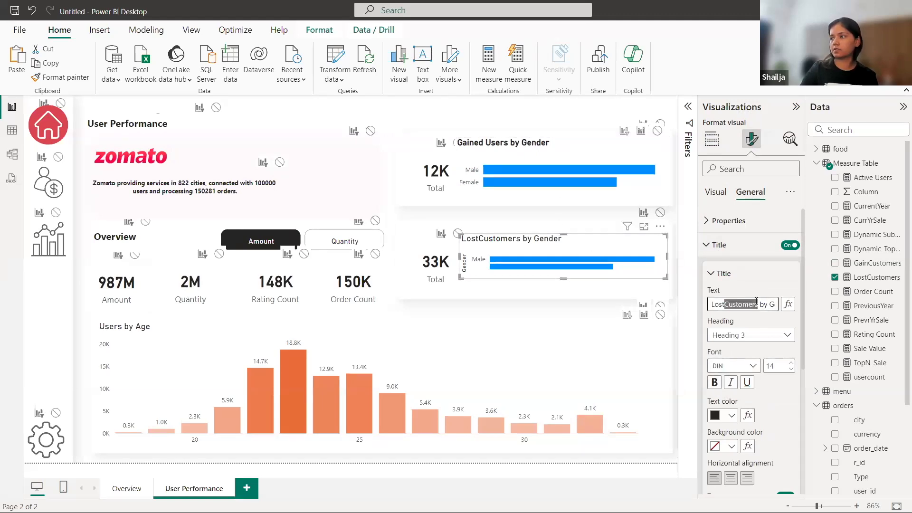
{"action": "key", "text": "BackSpace"}
{"action": "type", "text": "Users"}
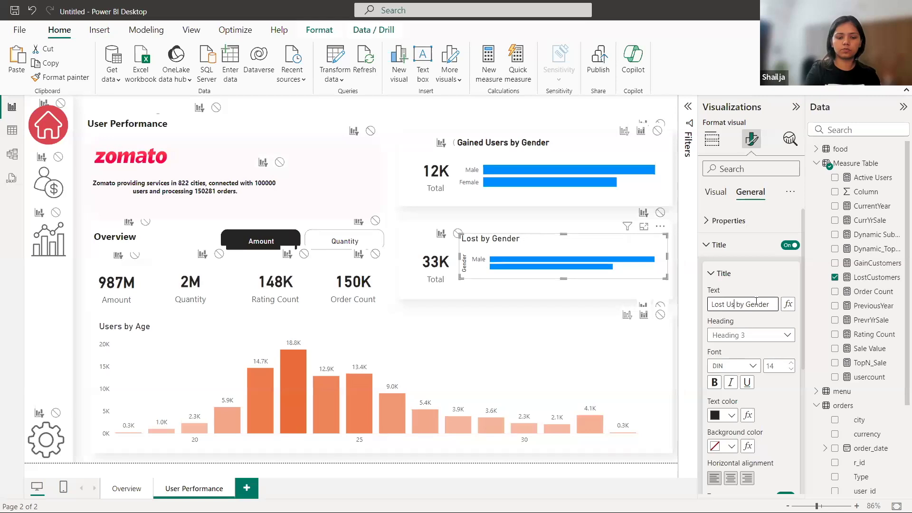
{"action": "left_click", "coordinate": [714, 383]}
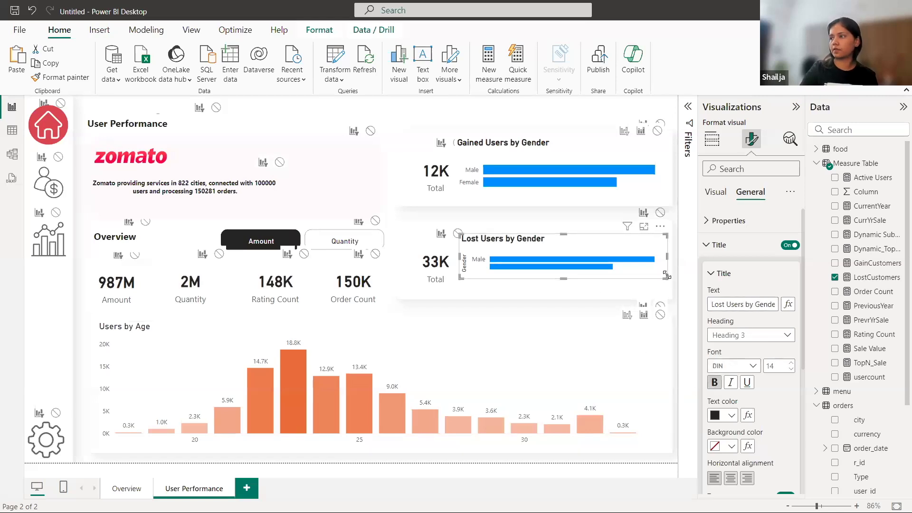
Step: Enlarge the Lost Users by Gender chart within its background shape and turn off its Y-axis title
{"action": "left_click_drag", "start_coordinate": [667, 276], "coordinate": [669, 290]}
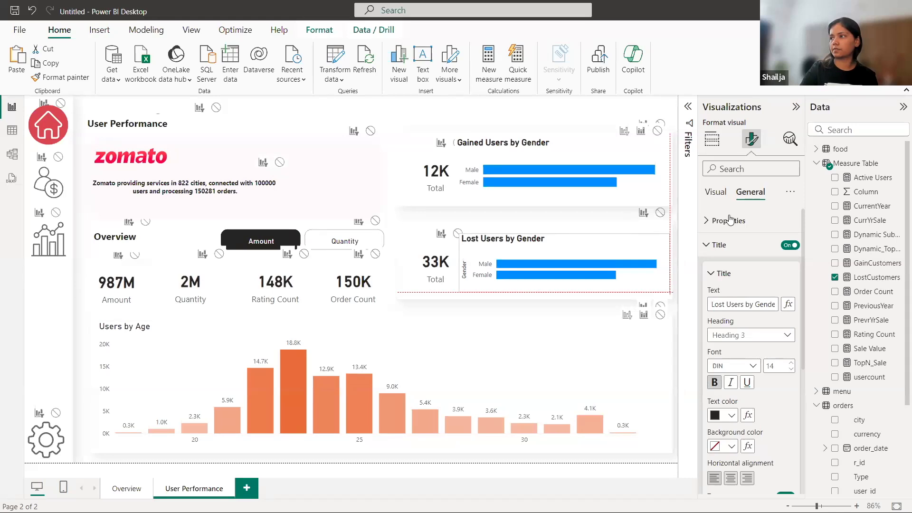
{"action": "left_click", "coordinate": [716, 192]}
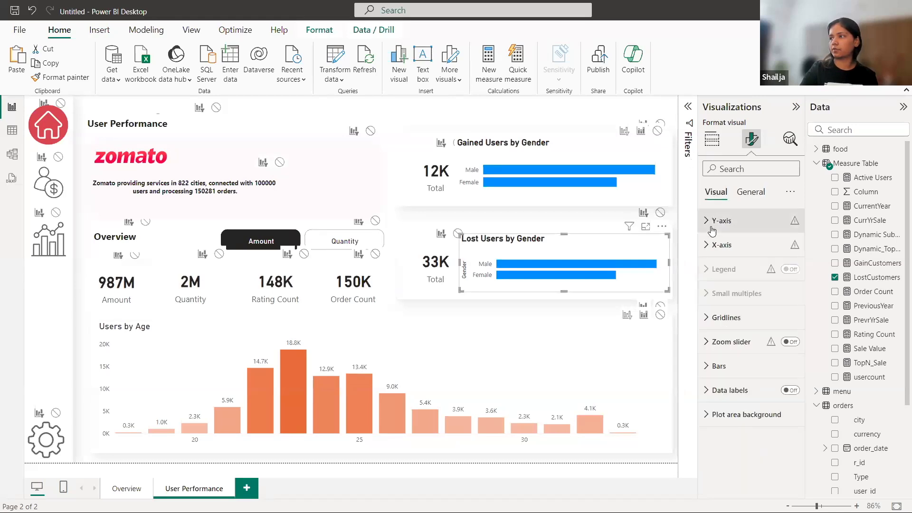
{"action": "left_click", "coordinate": [719, 221]}
{"action": "left_click", "coordinate": [783, 428]}
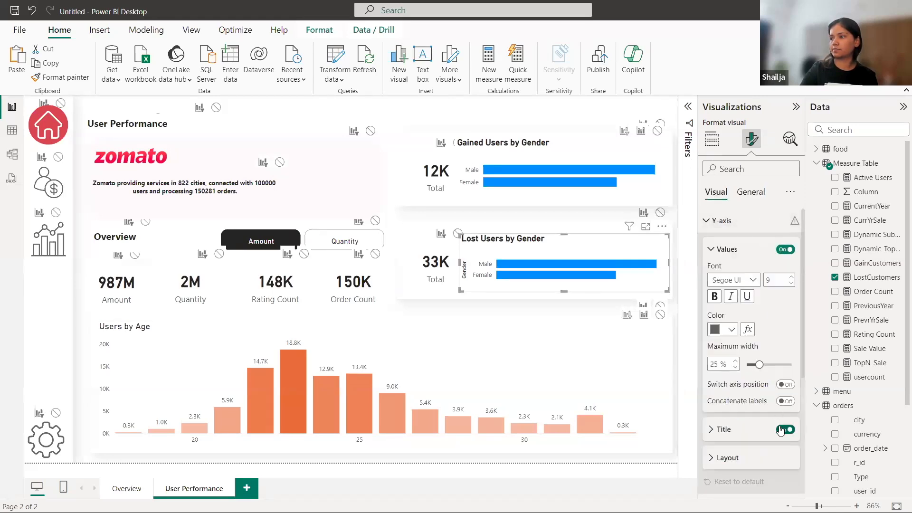
{"action": "left_click", "coordinate": [582, 383]}
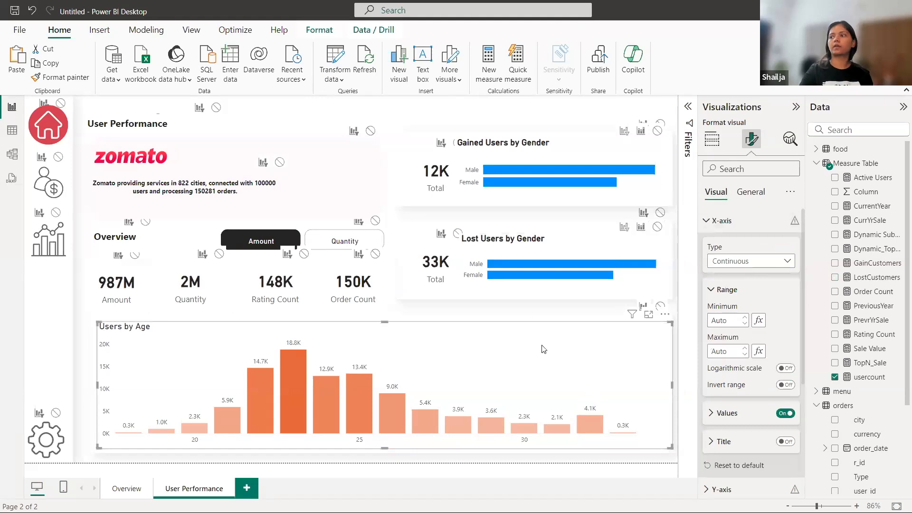
{"action": "left_click", "coordinate": [321, 113]}
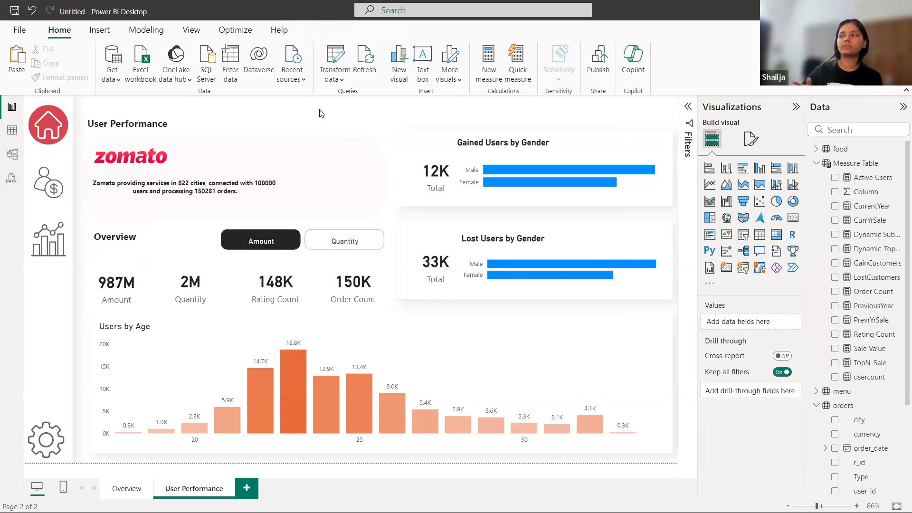
Step: Turn on data labels for both the Gained Users by Gender and Lost Users by Gender charts
{"action": "left_click", "coordinate": [599, 158]}
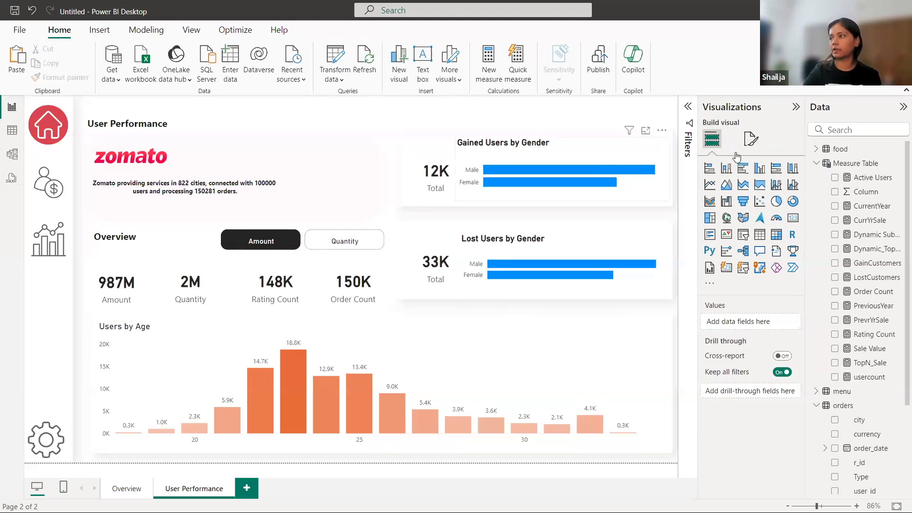
{"action": "left_click", "coordinate": [751, 139]}
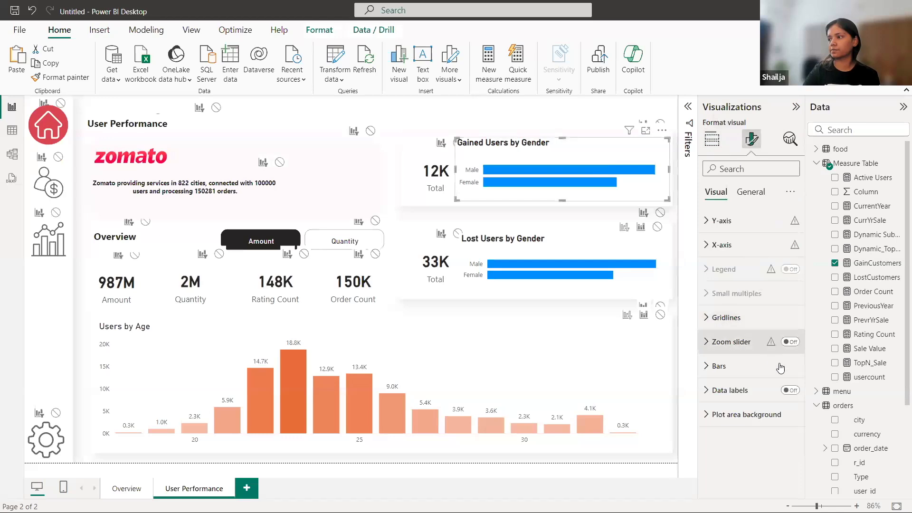
{"action": "left_click", "coordinate": [796, 389]}
{"action": "left_click", "coordinate": [631, 284]}
{"action": "left_click", "coordinate": [791, 391]}
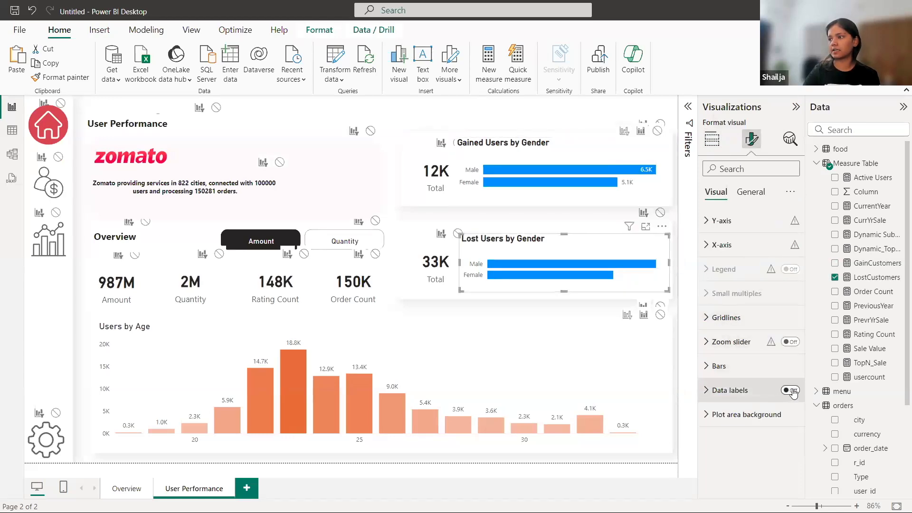
Step: Shift the gained-users and lost-users total cards slightly left, away from the gender charts beside them
{"action": "left_click", "coordinate": [592, 363]}
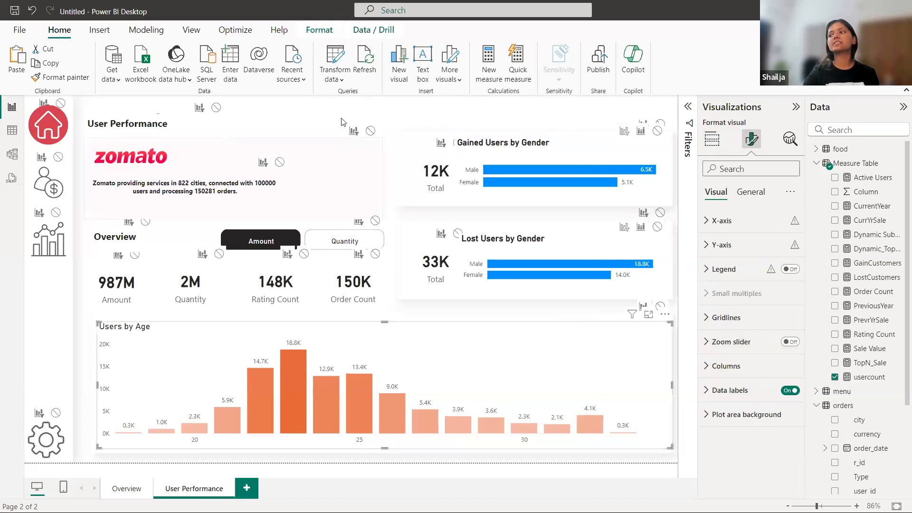
{"action": "left_click", "coordinate": [313, 118]}
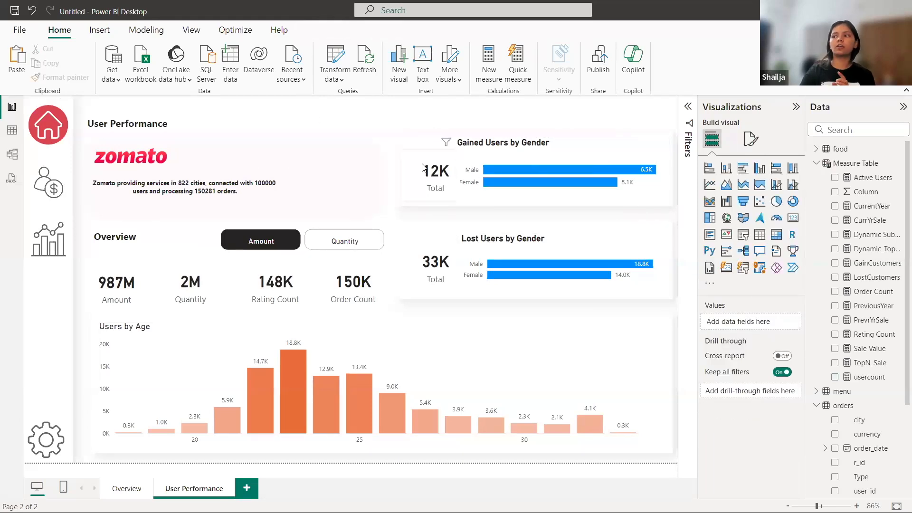
{"action": "left_click_drag", "start_coordinate": [415, 166], "coordinate": [410, 178]}
{"action": "left_click", "coordinate": [435, 267]}
{"action": "left_click_drag", "start_coordinate": [402, 267], "coordinate": [417, 268]}
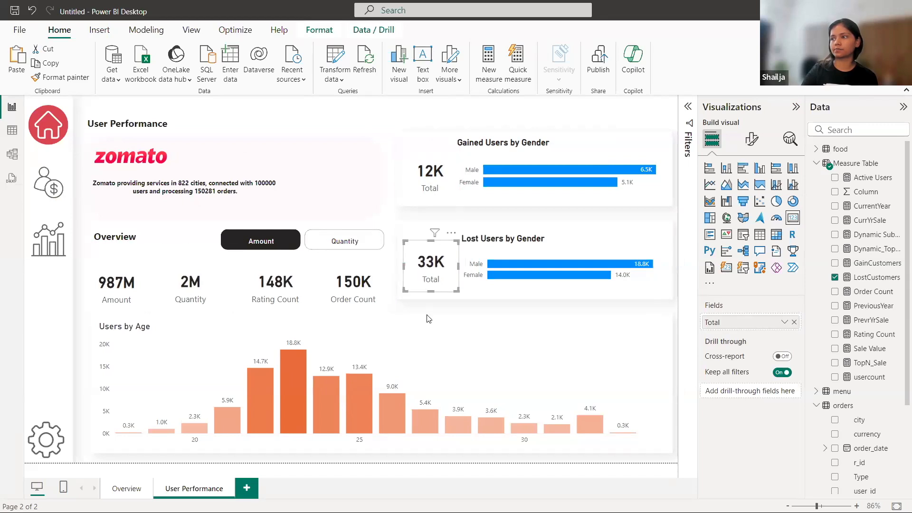
{"action": "left_click", "coordinate": [428, 319]}
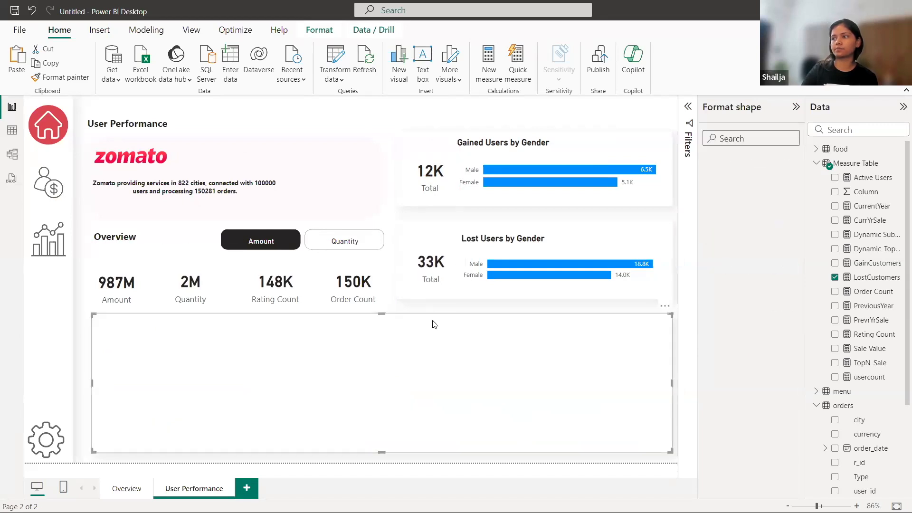
{"action": "left_click", "coordinate": [354, 108]}
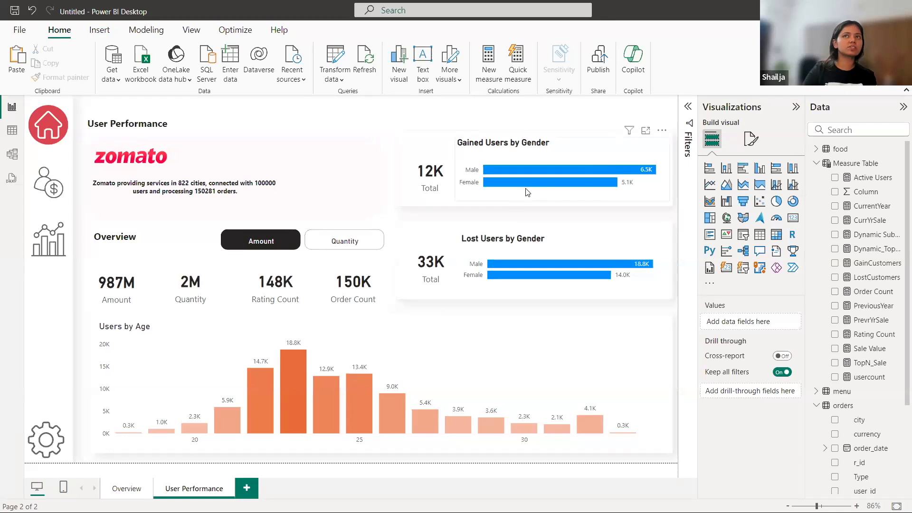
Step: Copy the Users by Age chart's formatting onto the Gained Users by Gender and Lost Users by Gender charts with Format painter
{"action": "left_click", "coordinate": [422, 357]}
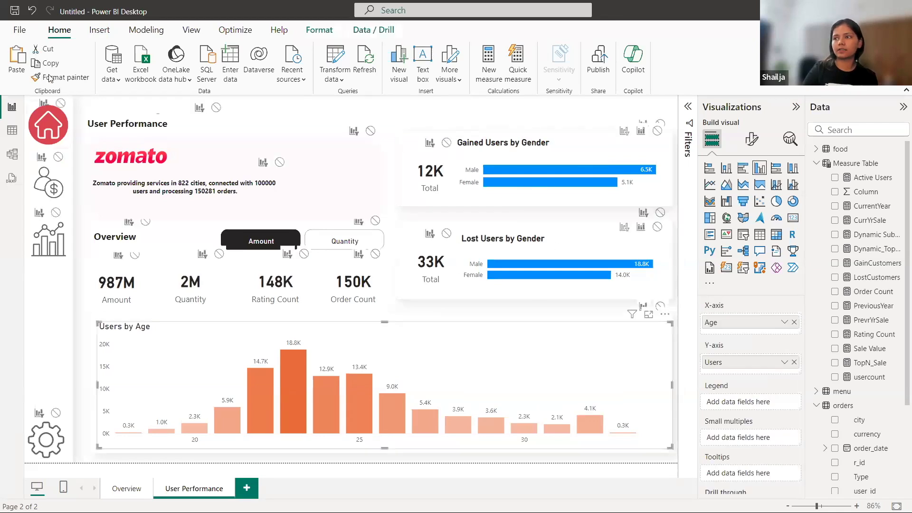
{"action": "left_click", "coordinate": [78, 81]}
{"action": "left_click", "coordinate": [551, 154]}
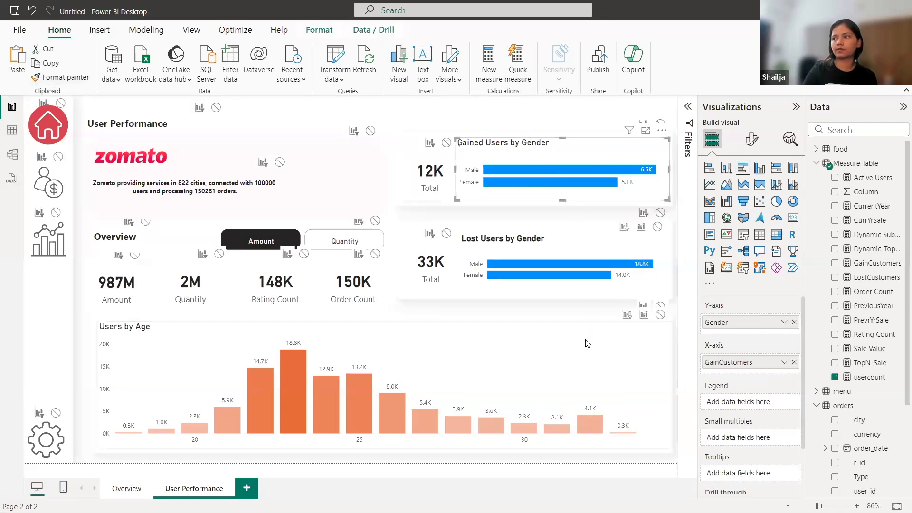
{"action": "left_click", "coordinate": [521, 376]}
{"action": "left_click", "coordinate": [61, 77]}
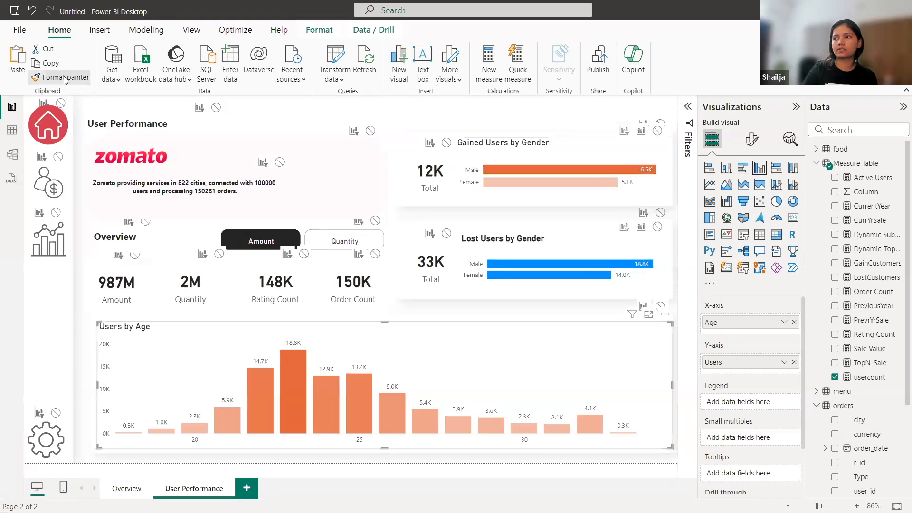
{"action": "left_click", "coordinate": [560, 245]}
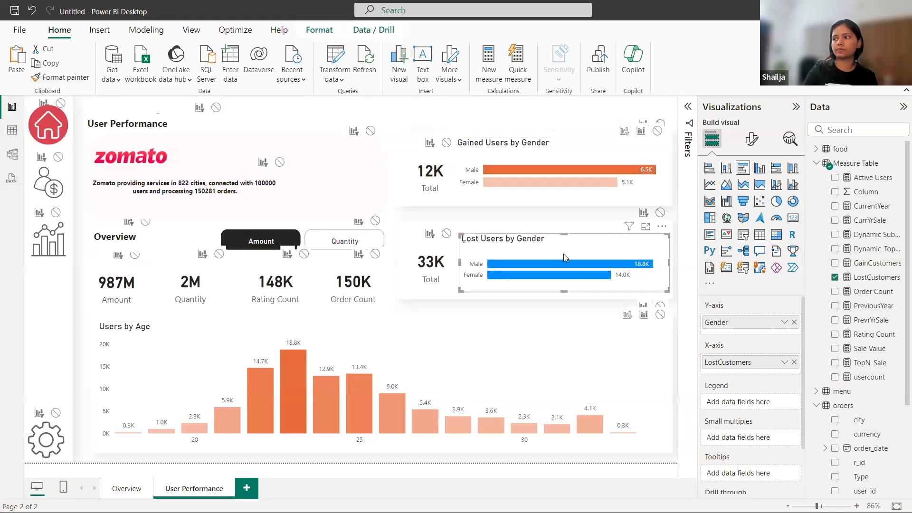
{"action": "left_click", "coordinate": [300, 105]}
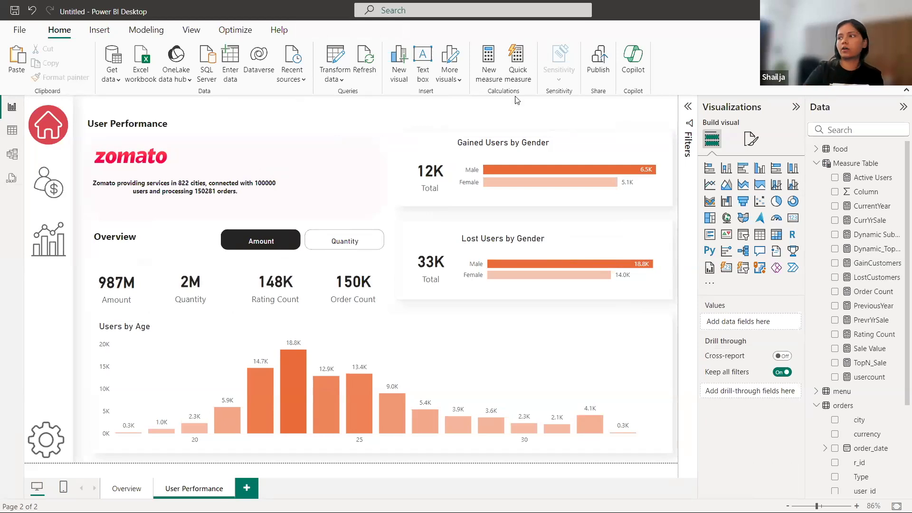
Step: Make the titles of the Gained Users by Gender, Lost Users by Gender and Users by Age charts bold
{"action": "left_click", "coordinate": [574, 147]}
{"action": "left_click", "coordinate": [751, 138]}
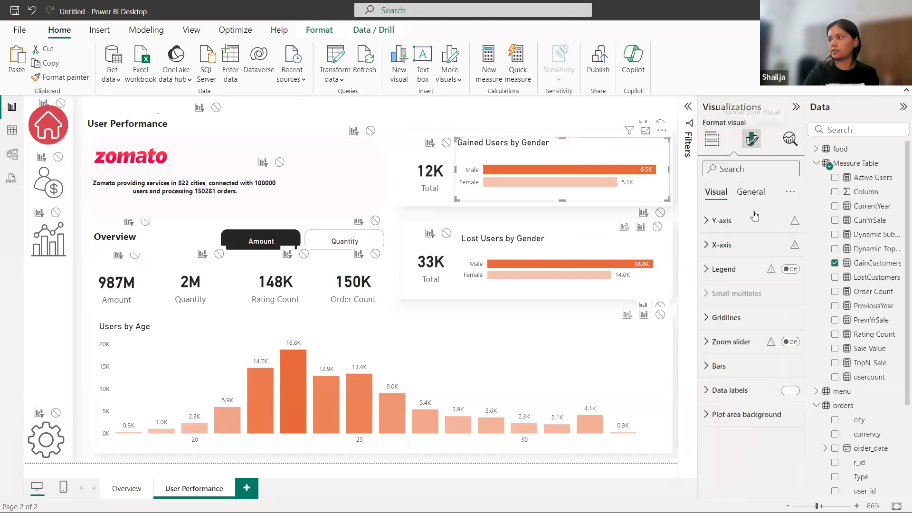
{"action": "left_click", "coordinate": [751, 192]}
{"action": "left_click", "coordinate": [719, 245]}
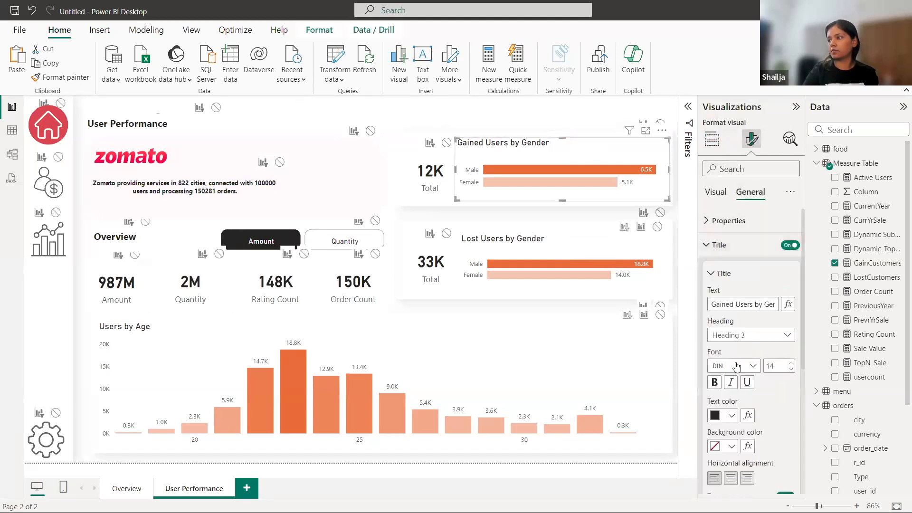
{"action": "left_click", "coordinate": [714, 383]}
{"action": "left_click", "coordinate": [623, 288]}
{"action": "left_click", "coordinate": [714, 383]}
{"action": "left_click", "coordinate": [526, 348]}
{"action": "left_click", "coordinate": [714, 383]}
{"action": "left_click", "coordinate": [267, 118]}
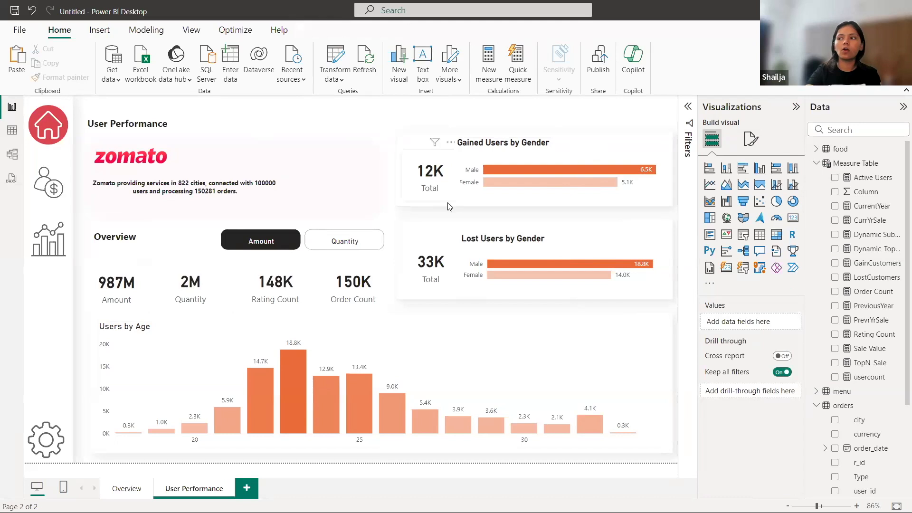
Step: Insert the red decrease arrow image, shrink it and place it just above the lost-users total
{"action": "left_click", "coordinate": [101, 30]}
{"action": "left_click", "coordinate": [431, 70]}
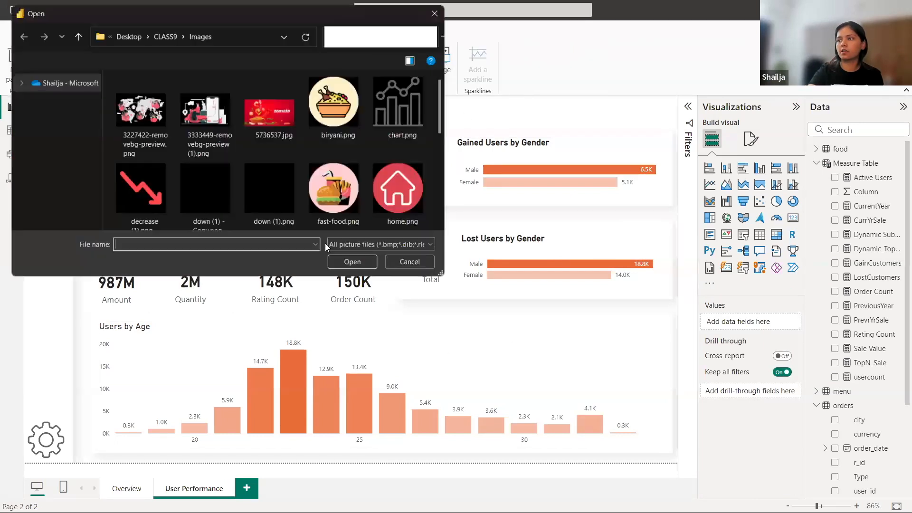
{"action": "left_click", "coordinate": [138, 188]}
{"action": "left_click", "coordinate": [356, 266]}
{"action": "left_click_drag", "start_coordinate": [228, 298], "coordinate": [420, 247]}
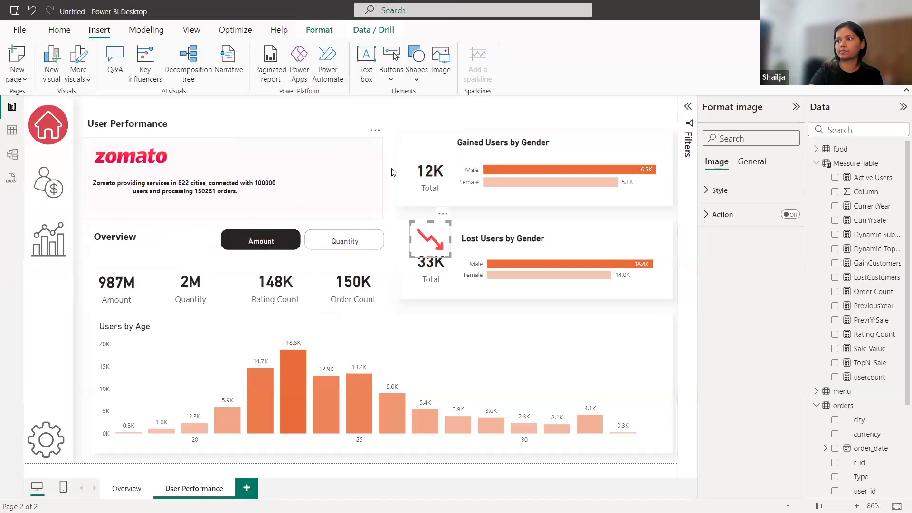
{"action": "left_click", "coordinate": [391, 172]}
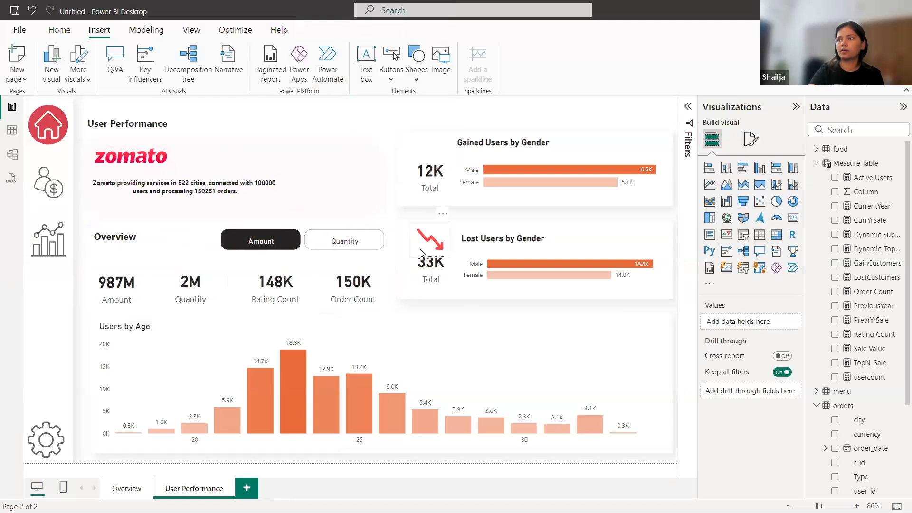
{"action": "left_click", "coordinate": [440, 248]}
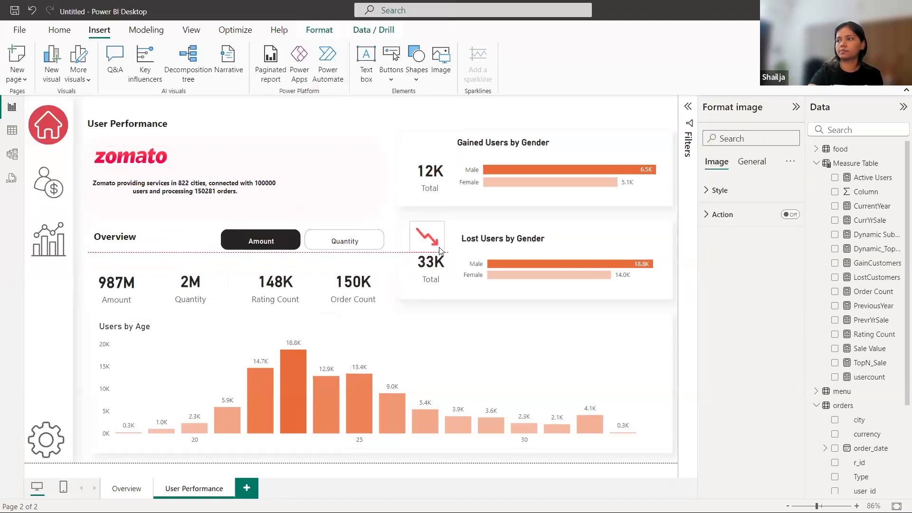
{"action": "left_click", "coordinate": [482, 311]}
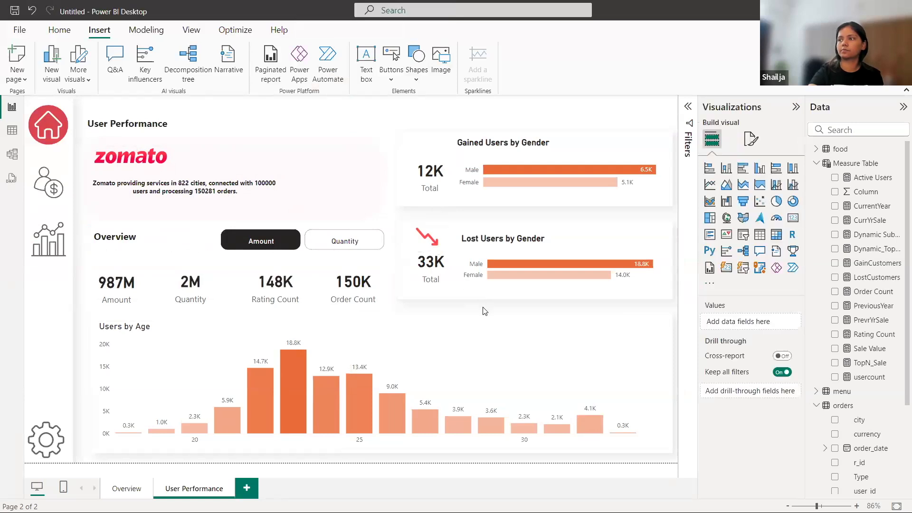
Step: Insert the green upward arrow image, shrink it and place it just above the gained-users total
{"action": "left_click", "coordinate": [441, 60]}
{"action": "scroll", "coordinate": [205, 181], "scroll_direction": "down", "scroll_amount": 2}
{"action": "left_click", "coordinate": [205, 186]}
{"action": "left_click", "coordinate": [357, 265]}
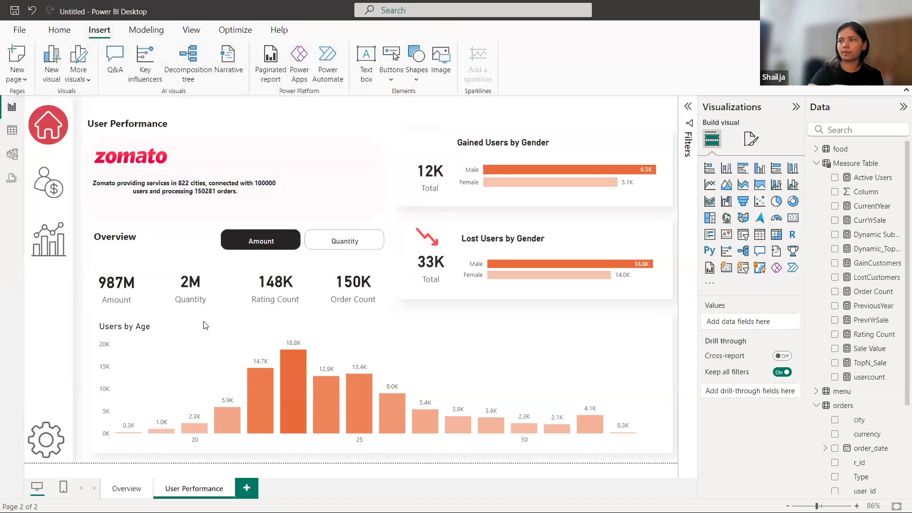
{"action": "left_click_drag", "start_coordinate": [224, 296], "coordinate": [481, 148]}
{"action": "left_click", "coordinate": [513, 312]}
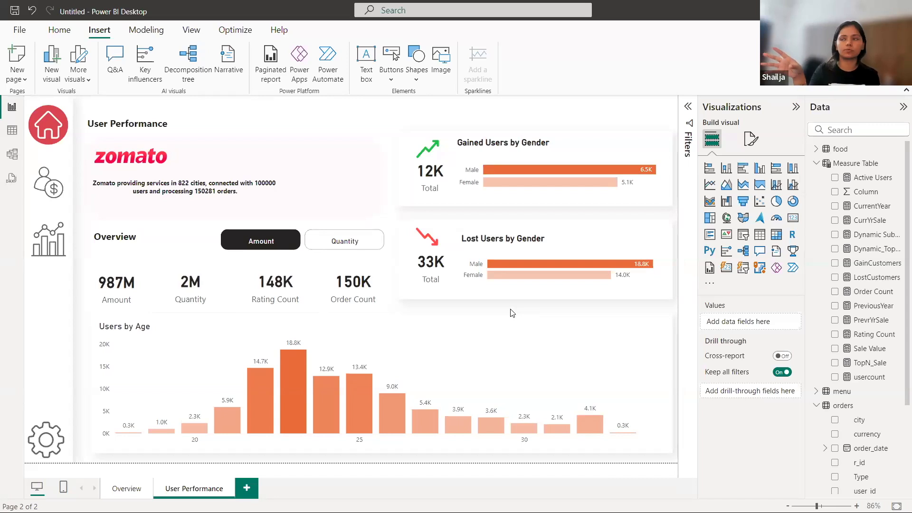
Step: Insert the image 3227422-removebg-preview.png and fit it into the right side of the Zomato banner
{"action": "left_click", "coordinate": [441, 64]}
{"action": "left_click", "coordinate": [136, 130]}
{"action": "left_click", "coordinate": [363, 265]}
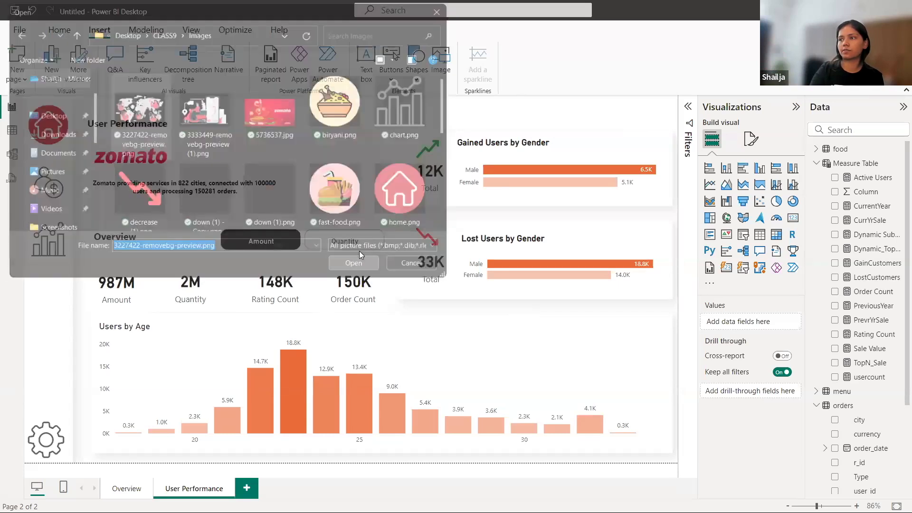
{"action": "left_click_drag", "start_coordinate": [79, 297], "coordinate": [138, 238]}
{"action": "left_click_drag", "start_coordinate": [185, 221], "coordinate": [335, 202]}
{"action": "left_click_drag", "start_coordinate": [289, 219], "coordinate": [277, 231]}
{"action": "left_click_drag", "start_coordinate": [294, 202], "coordinate": [291, 197]}
{"action": "left_click", "coordinate": [244, 122]}
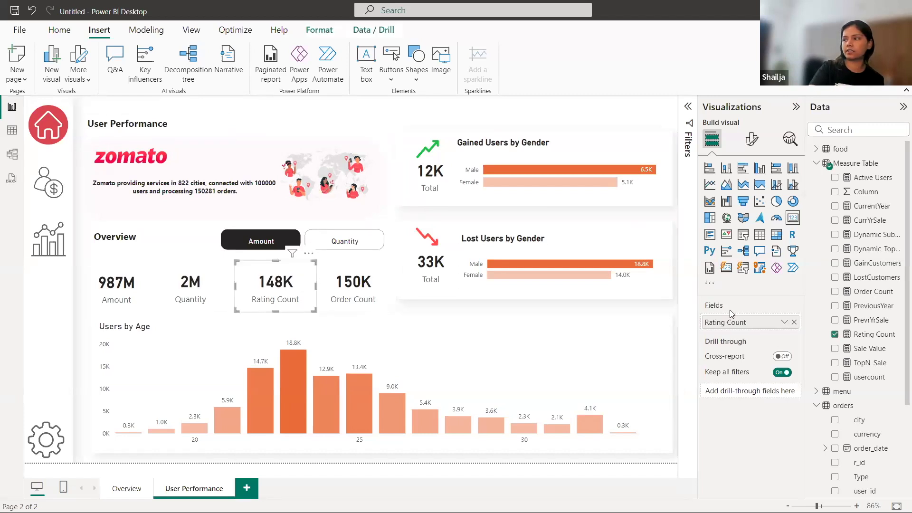
Step: Rename the Rating Count card's field as Ratings and the Order Count card's field as Orders on the User Performance page
{"action": "double_click", "coordinate": [733, 322]}
{"action": "double_click", "coordinate": [727, 322]}
{"action": "key", "text": "BackSpace"}
{"action": "type", "text": "s"}
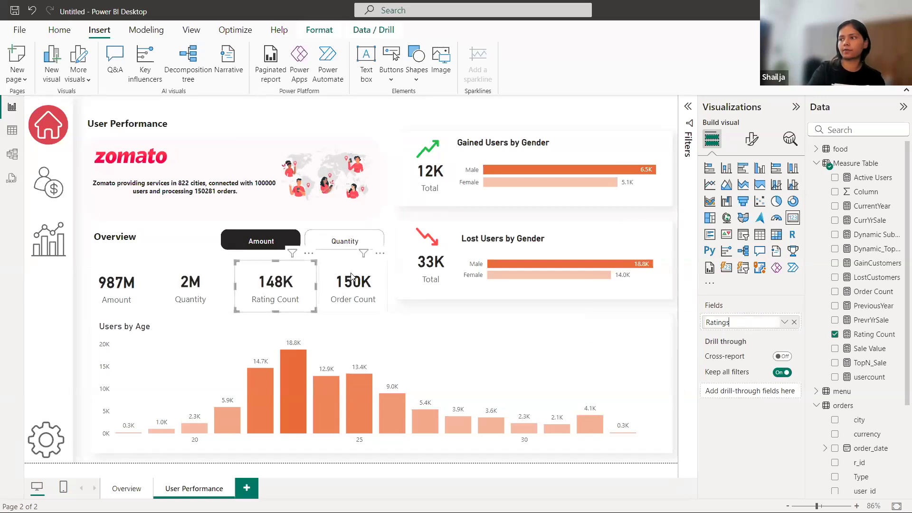
{"action": "left_click", "coordinate": [354, 280]}
{"action": "double_click", "coordinate": [732, 322]}
{"action": "double_click", "coordinate": [731, 321]}
{"action": "key", "text": "BackSpace"}
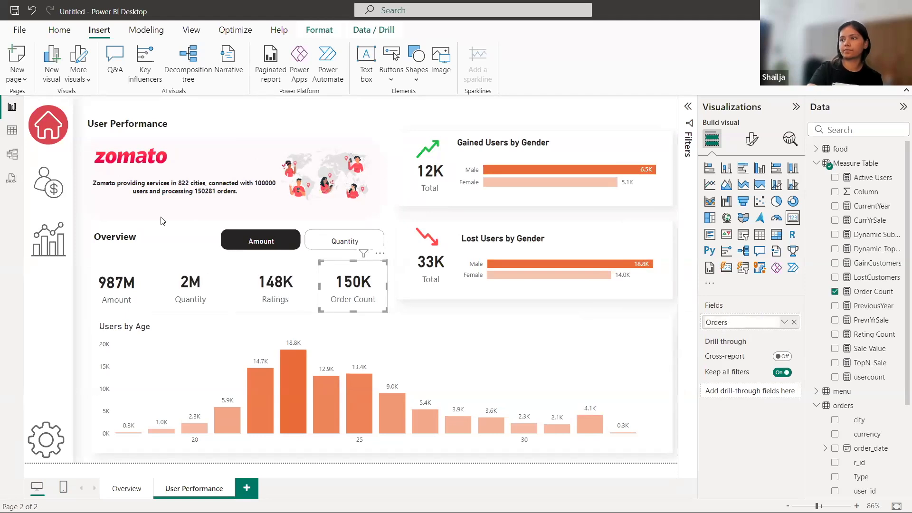
{"action": "key", "text": "Return"}
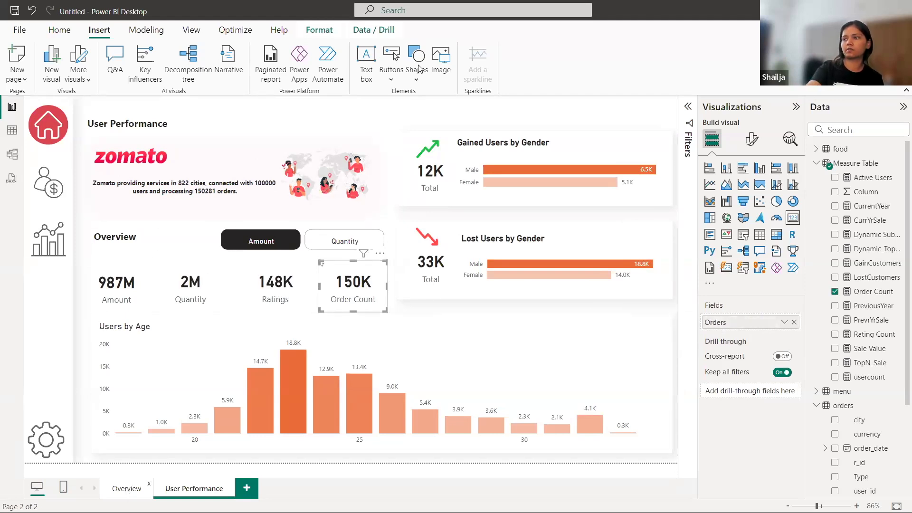
Step: Rename the Rating Count and Order Count card fields on the Overview page as Ratings and Orders, and return to the User Performance page
{"action": "left_click", "coordinate": [290, 230], "text": "ctrl"}
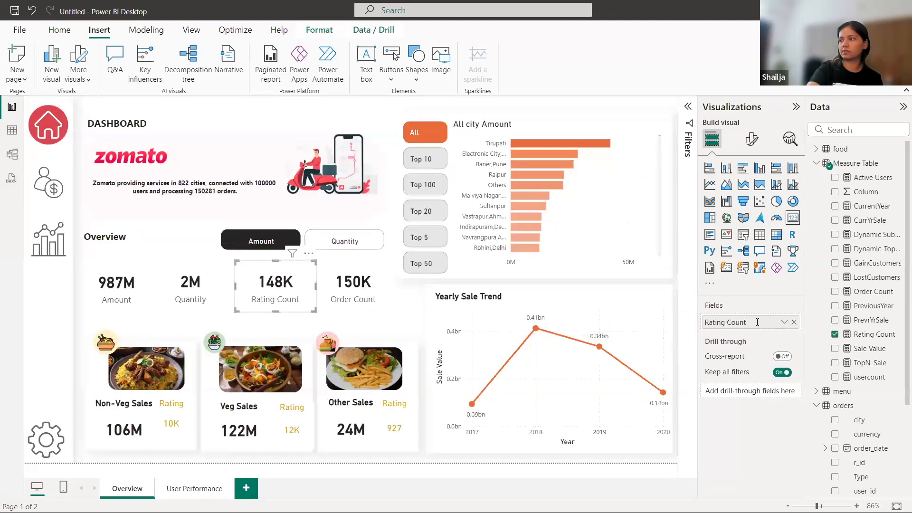
{"action": "double_click", "coordinate": [742, 322]}
{"action": "left_click", "coordinate": [758, 321]}
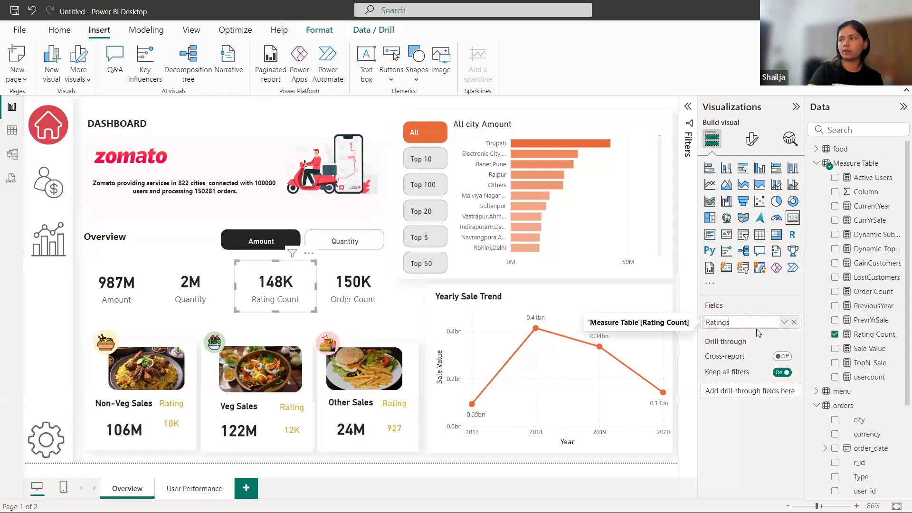
{"action": "key", "text": "Return"}
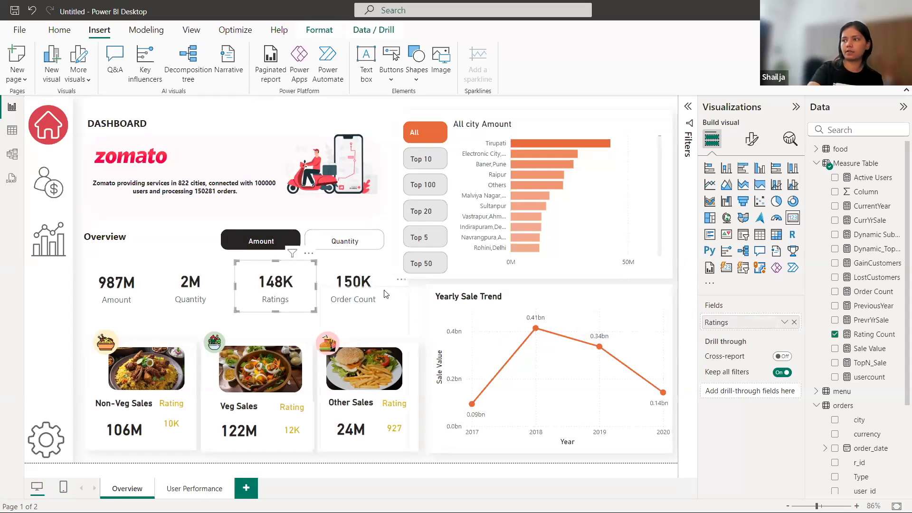
{"action": "left_click", "coordinate": [376, 272]}
{"action": "double_click", "coordinate": [758, 326]}
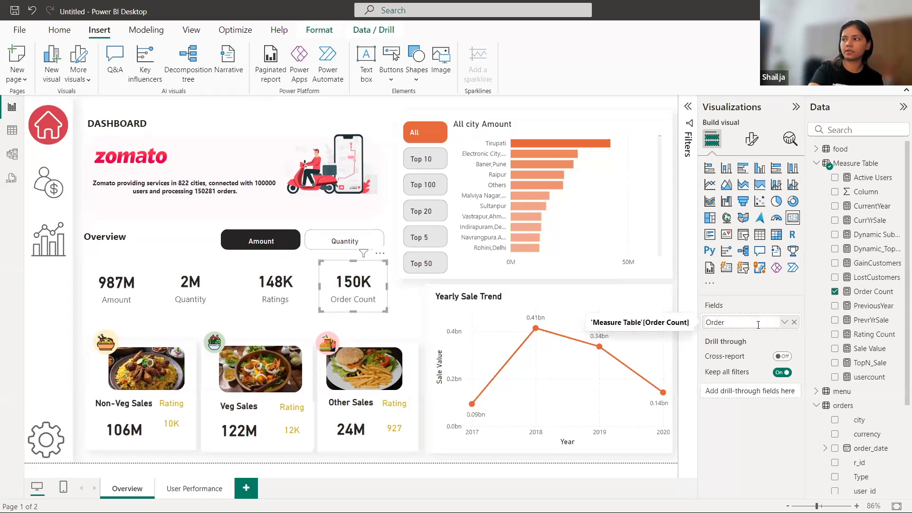
{"action": "type", "text": "Orders"}
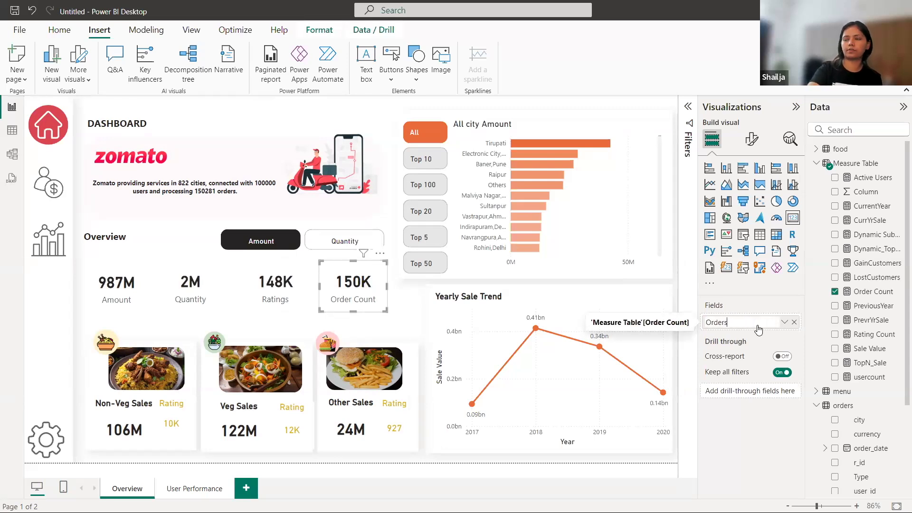
{"action": "key", "text": "Return"}
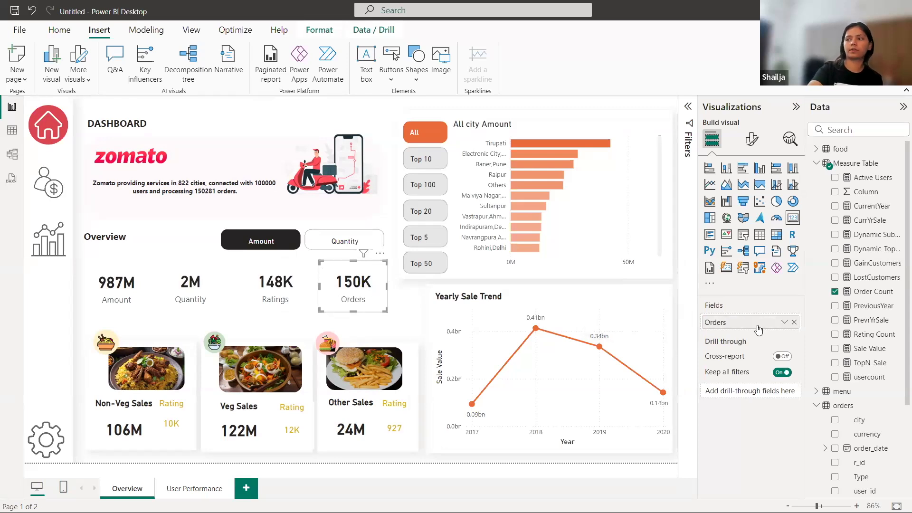
{"action": "left_click", "coordinate": [195, 490]}
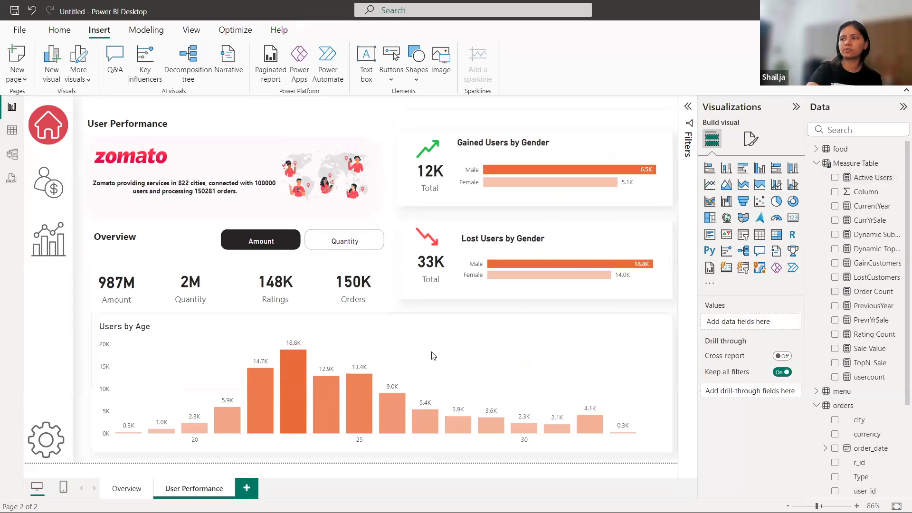
Step: Replace the Amount card's field with Active Users and the Quantity card's field with usercount on the User Performance page
{"action": "left_click", "coordinate": [136, 291]}
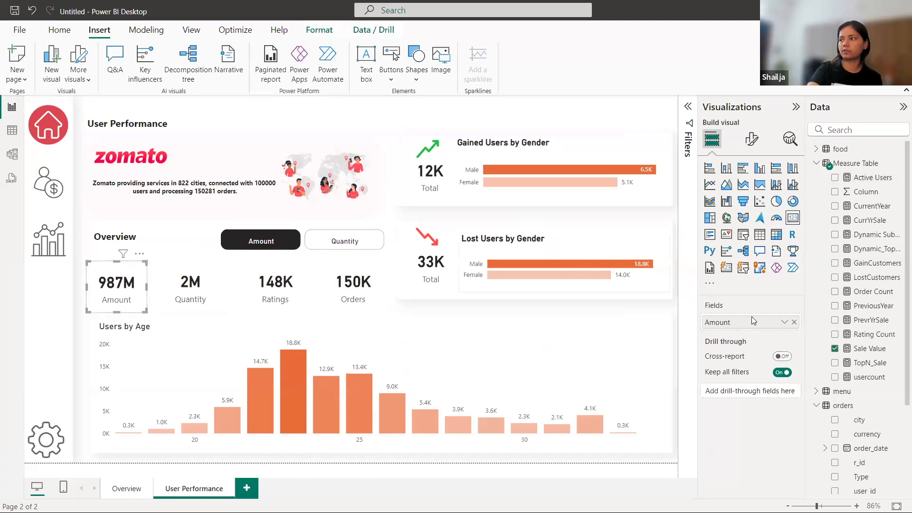
{"action": "left_click", "coordinate": [793, 322]}
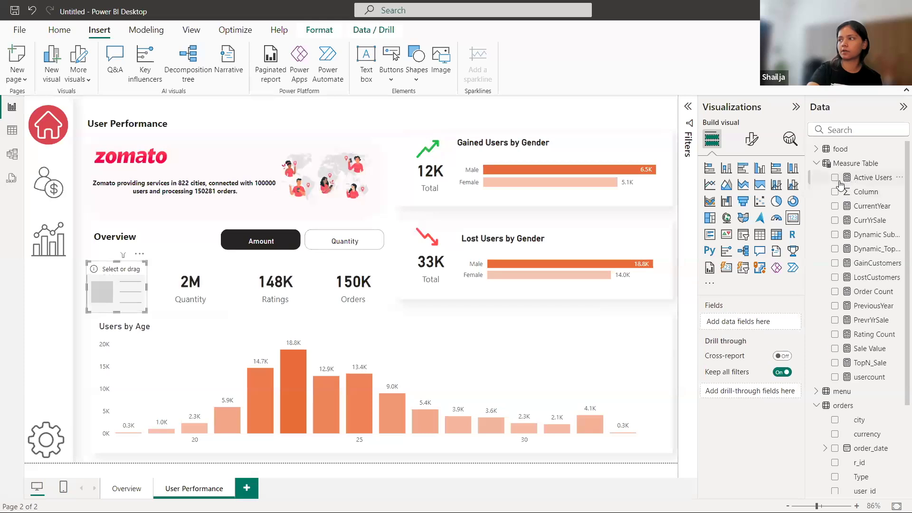
{"action": "left_click", "coordinate": [835, 178]}
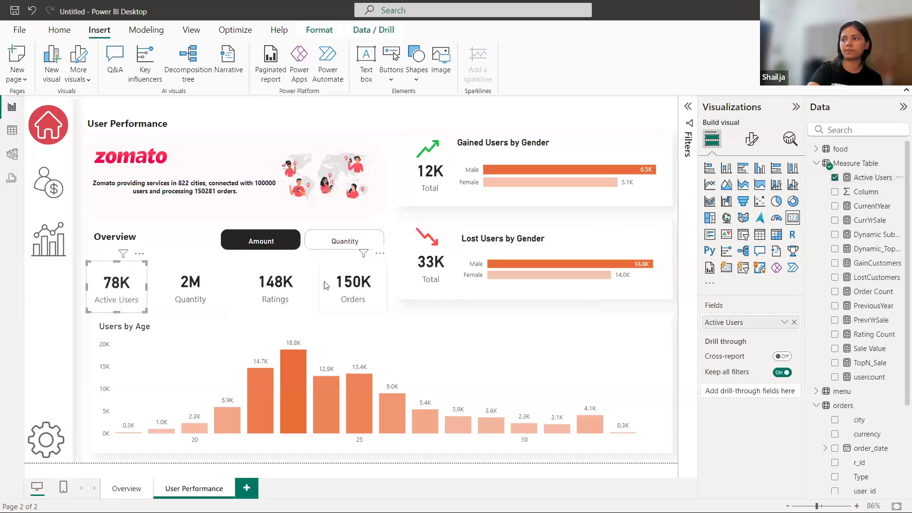
{"action": "left_click", "coordinate": [212, 298]}
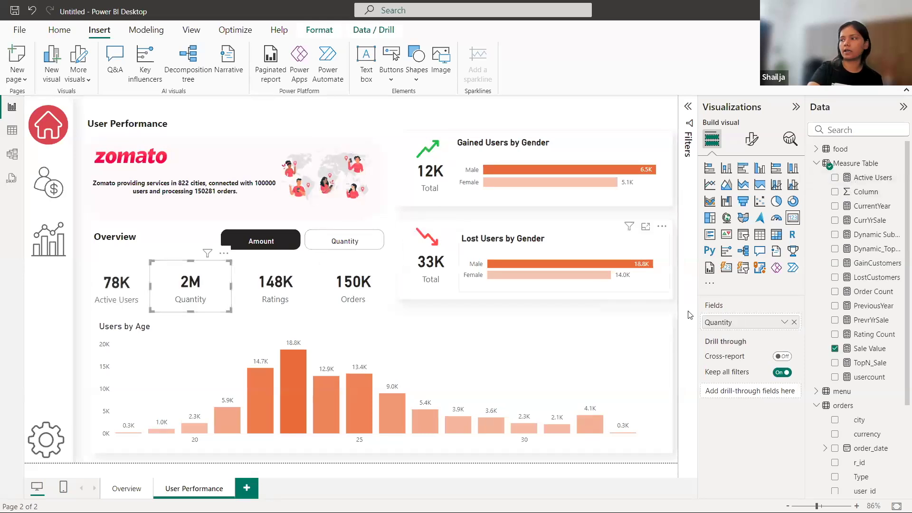
{"action": "left_click", "coordinate": [793, 322]}
{"action": "left_click", "coordinate": [834, 377]}
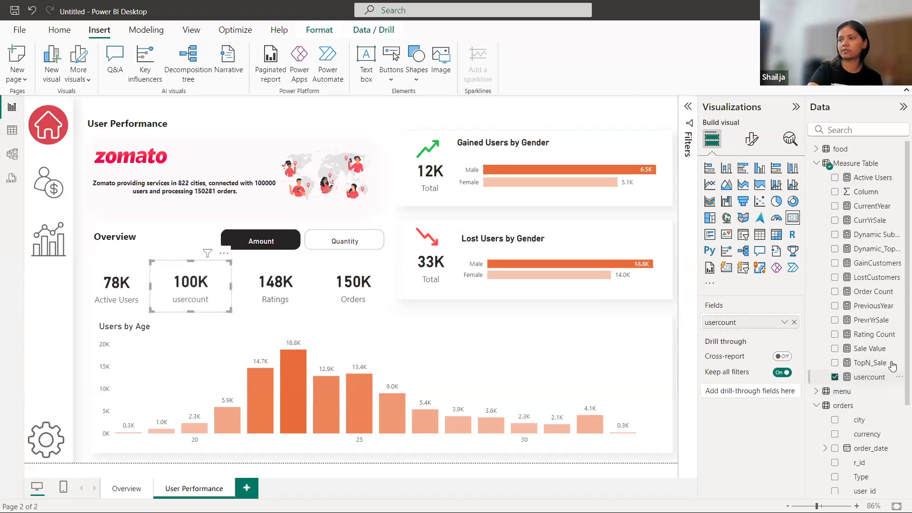
{"action": "left_click", "coordinate": [402, 310]}
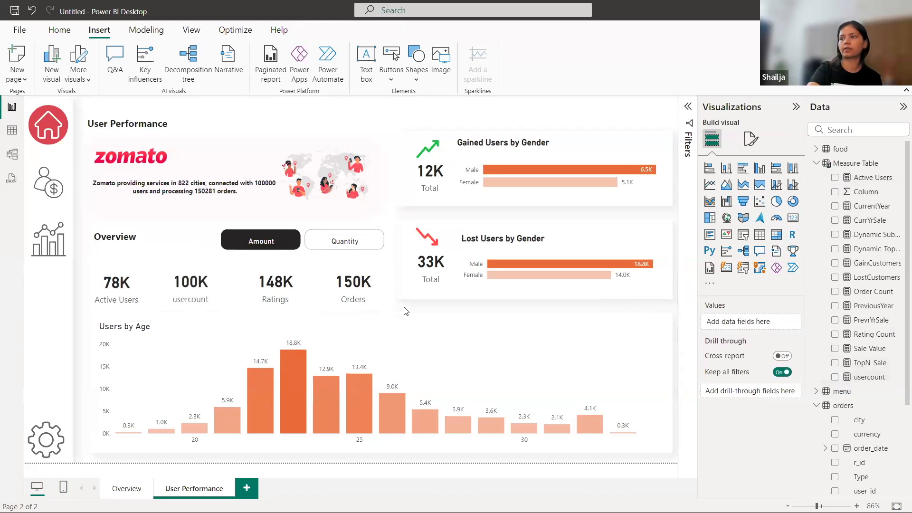
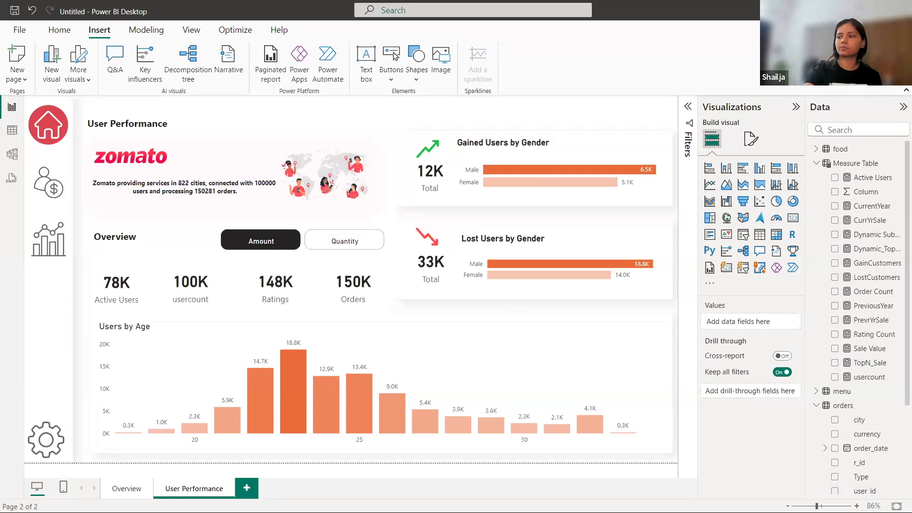
Step: Duplicate the Overview report page
{"action": "left_click", "coordinate": [123, 492]}
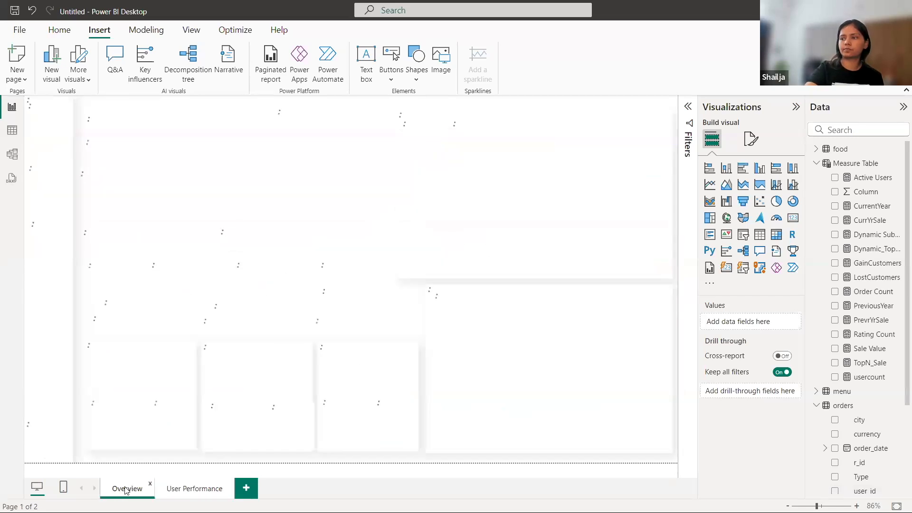
{"action": "right_click", "coordinate": [126, 489]}
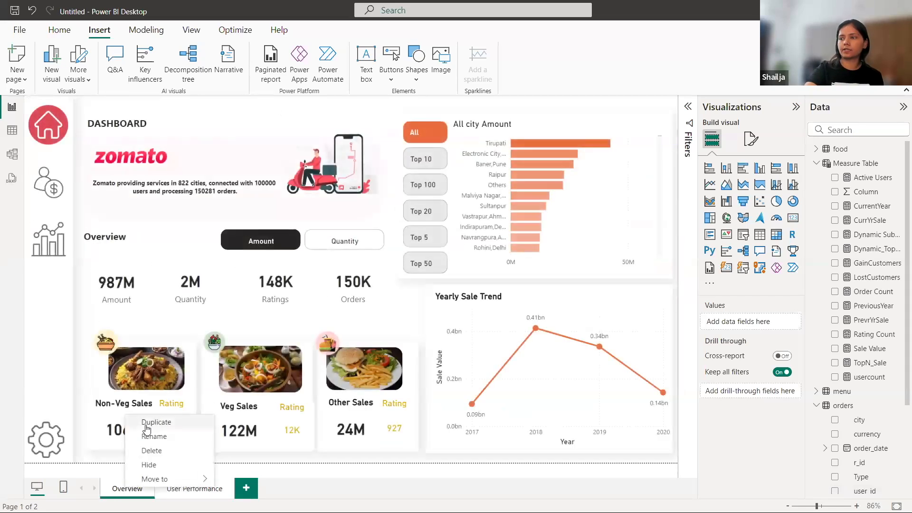
{"action": "left_click", "coordinate": [146, 424]}
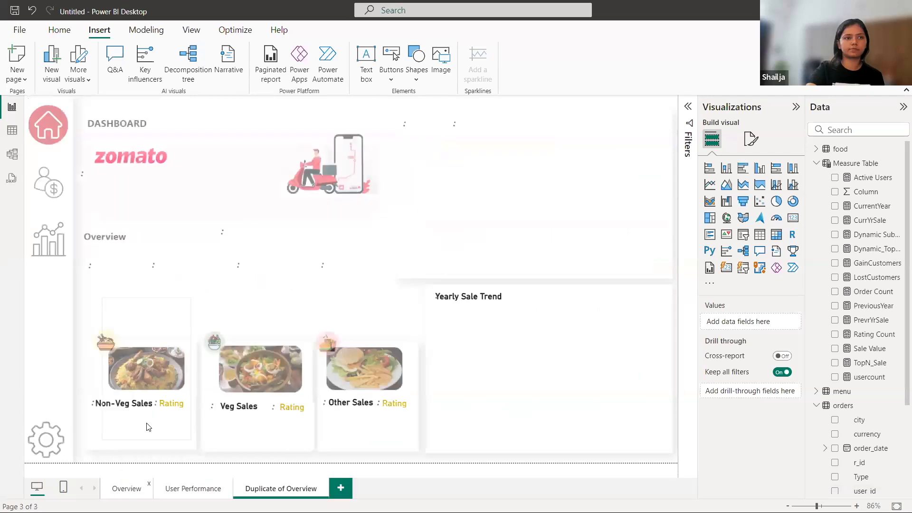
Step: Rename the duplicated page as City Performance
{"action": "double_click", "coordinate": [297, 486]}
{"action": "type", "text": "Dup"}
{"action": "key", "text": "BackSpace"}
{"action": "key", "text": "BackSpace"}
{"action": "key", "text": "BackSpace"}
{"action": "type", "text": "City"}
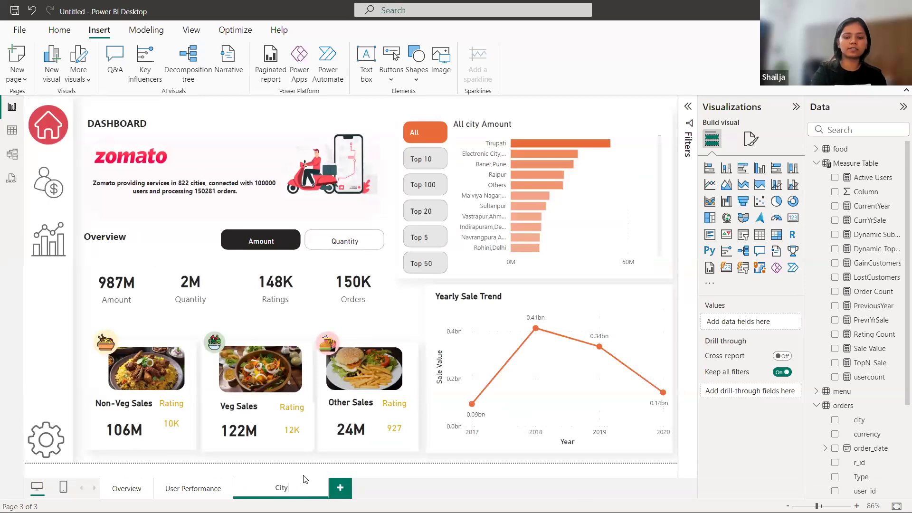
{"action": "type", "text": " Perform"}
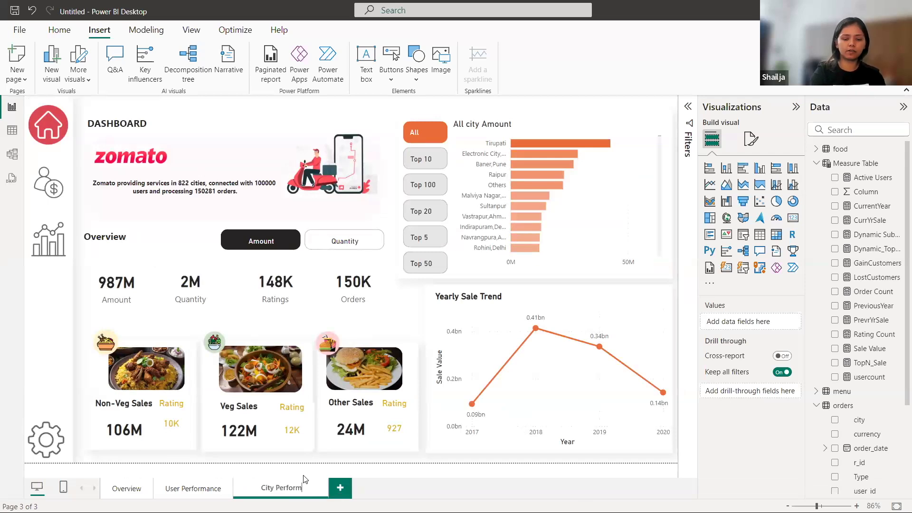
{"action": "type", "text": "ance"}
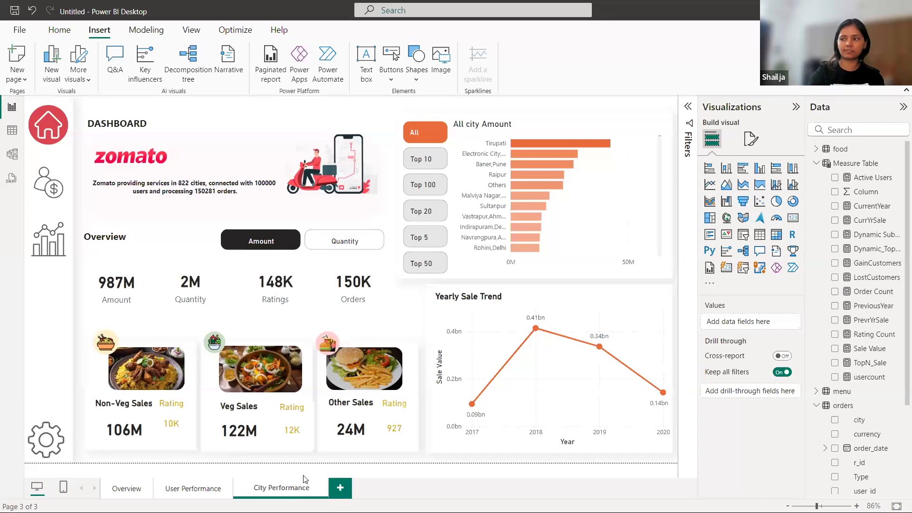
{"action": "left_click", "coordinate": [378, 483]}
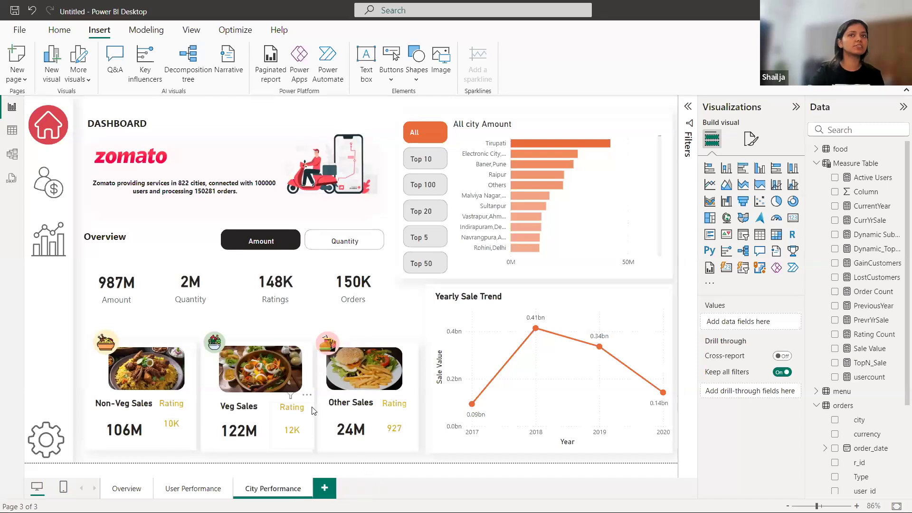
Step: Delete the Non-Veg, Veg and Other Sales sections with their food pictures from the City Performance page
{"action": "left_click_drag", "start_coordinate": [81, 313], "coordinate": [464, 472]}
{"action": "key", "text": "Delete"}
{"action": "left_click", "coordinate": [158, 371]}
{"action": "key", "text": "Delete"}
{"action": "left_click", "coordinate": [283, 368]}
{"action": "key", "text": "Delete"}
{"action": "left_click", "coordinate": [365, 393]}
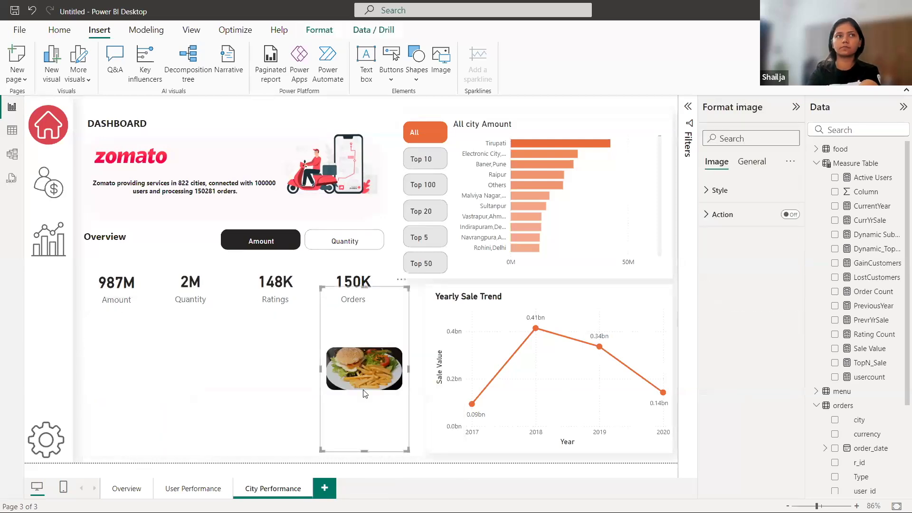
{"action": "key", "text": "Delete"}
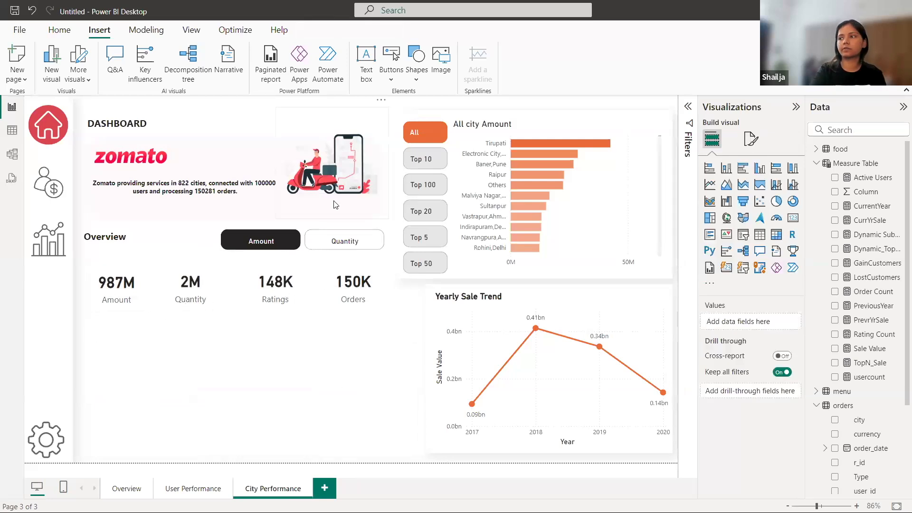
Step: Delete the whole header banner: the delivery scooter image, background shape, subheading card and Zomato logo
{"action": "left_click", "coordinate": [340, 188]}
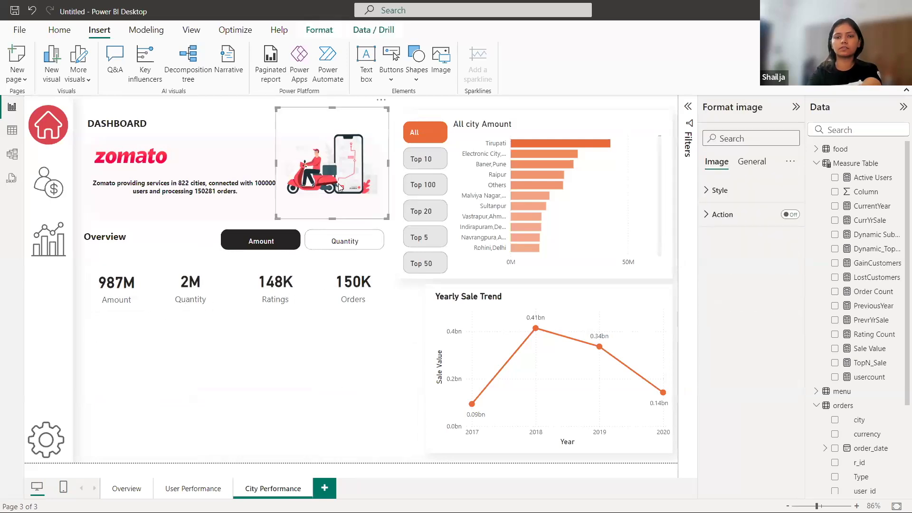
{"action": "key", "text": "Delete"}
{"action": "left_click", "coordinate": [340, 182]}
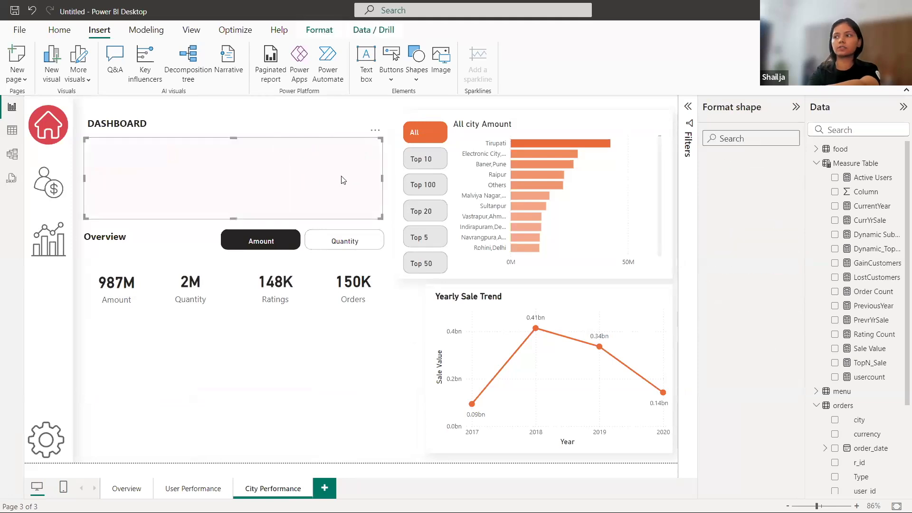
{"action": "key", "text": "Delete"}
{"action": "left_click", "coordinate": [239, 192]}
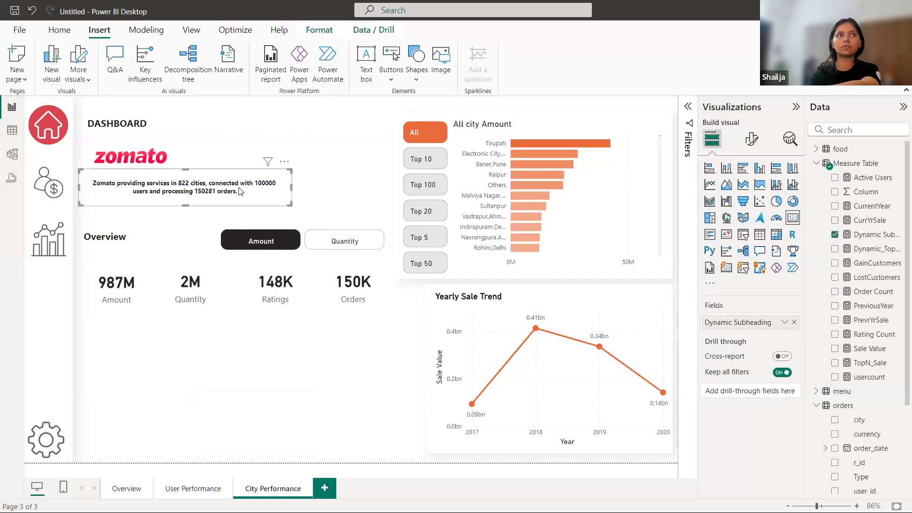
{"action": "key", "text": "Delete"}
{"action": "left_click", "coordinate": [161, 170]}
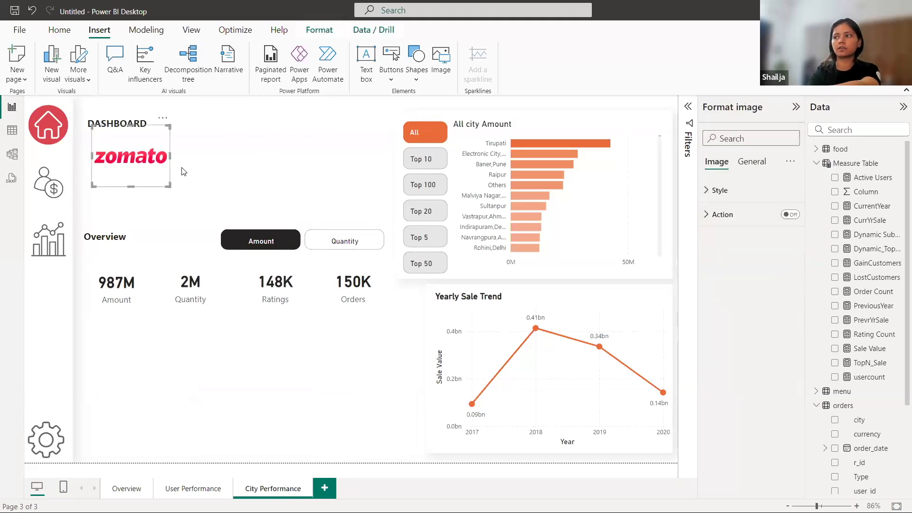
{"action": "key", "text": "Delete"}
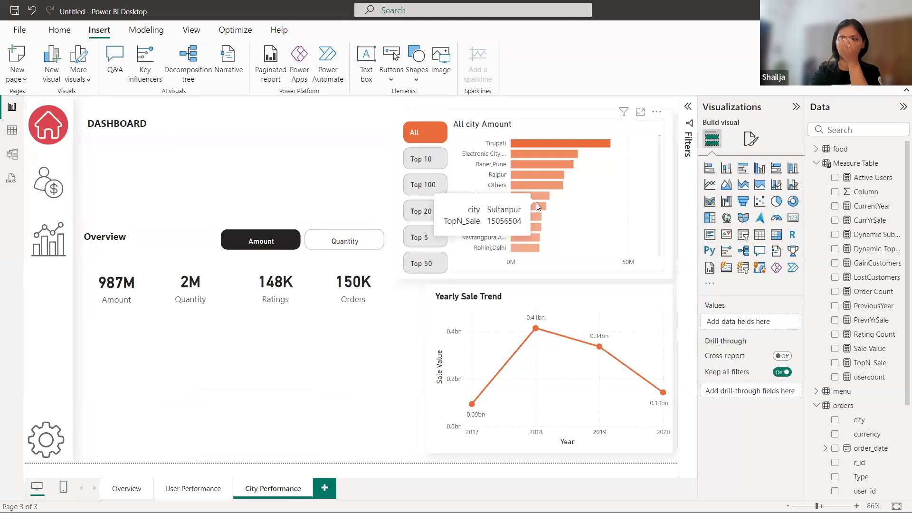
Step: Delete the Yearly Sale Trend chart and shrink its blank background panel from the left and top edges
{"action": "left_click", "coordinate": [518, 298]}
{"action": "key", "text": "Delete"}
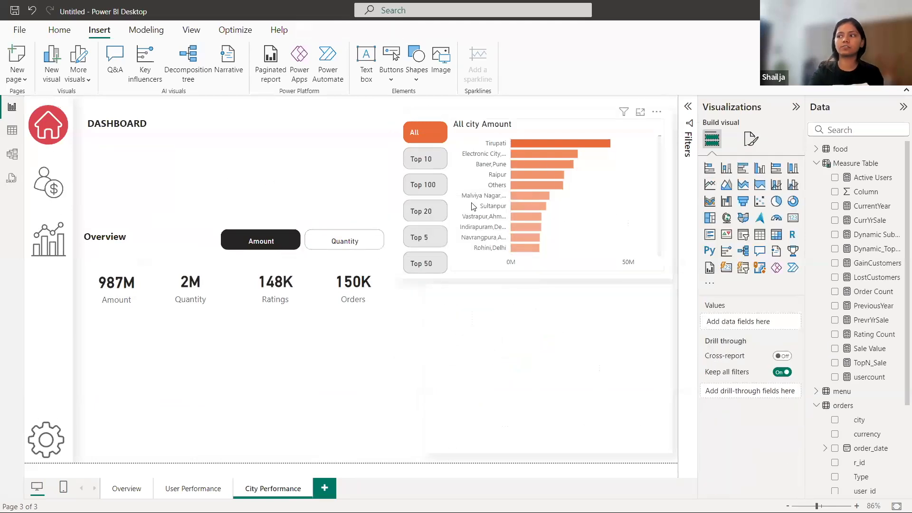
{"action": "left_click", "coordinate": [446, 359]}
{"action": "left_click_drag", "start_coordinate": [426, 370], "coordinate": [472, 430]}
{"action": "left_click_drag", "start_coordinate": [573, 288], "coordinate": [572, 303]}
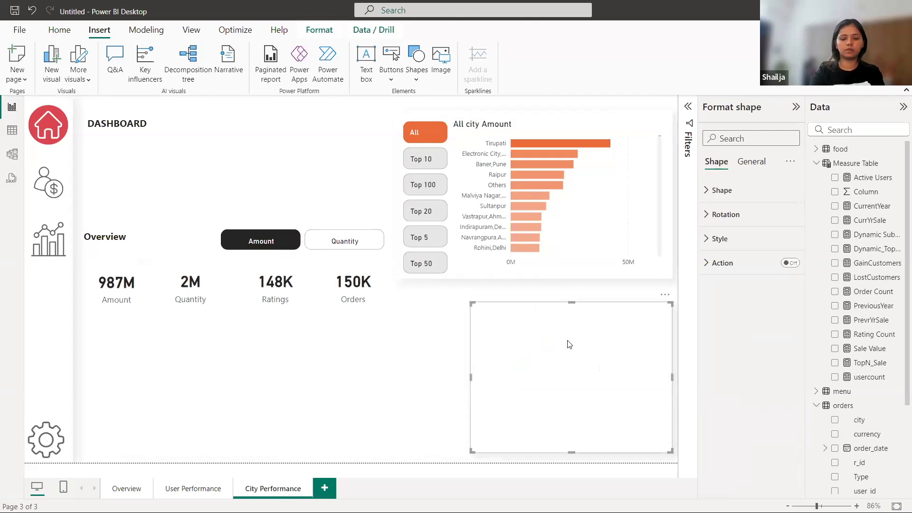
Step: Place a smaller copy of the blank panel under the Amount and Quantity cards and delete the other blank panels
{"action": "left_click_drag", "start_coordinate": [581, 368], "coordinate": [198, 392]}
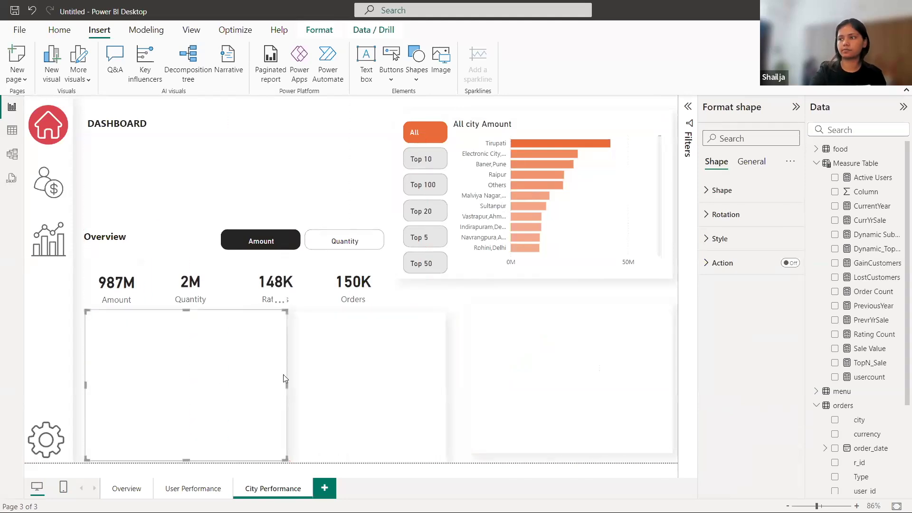
{"action": "left_click_drag", "start_coordinate": [285, 459], "coordinate": [258, 447]}
{"action": "left_click", "coordinate": [306, 417]}
{"action": "left_click", "coordinate": [524, 395]}
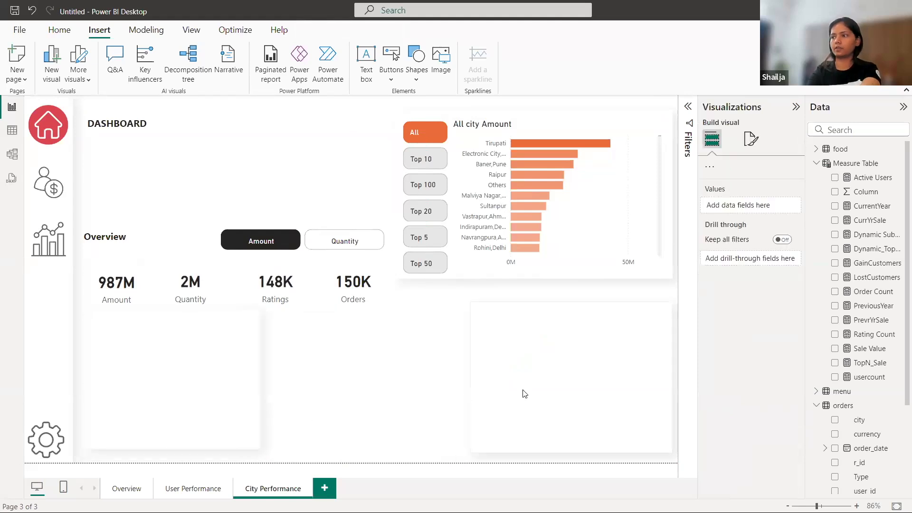
Step: Nudge the remaining blank panel slightly down, away from the cards above it
{"action": "left_click", "coordinate": [228, 412]}
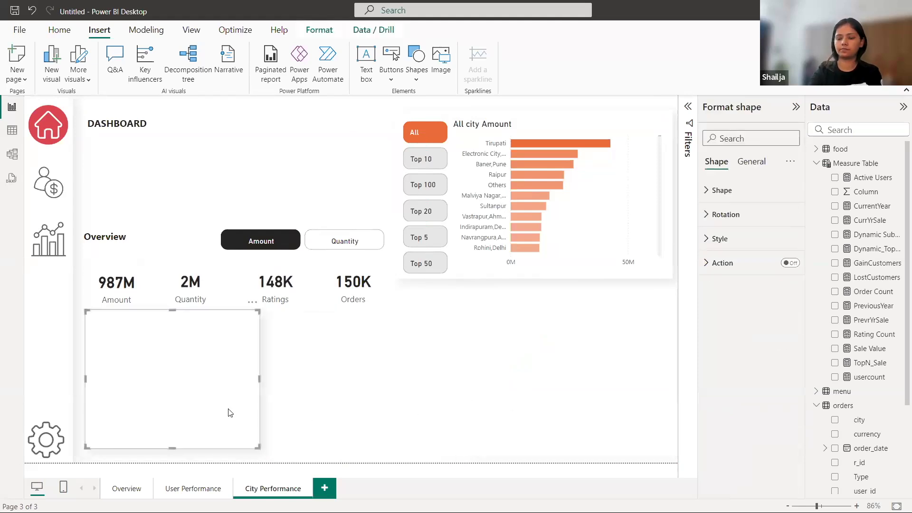
{"action": "key", "text": "Down"}
{"action": "key", "text": "Down"}
{"action": "key", "text": "Down"}
{"action": "key", "text": "Down"}
{"action": "key", "text": "Down"}
{"action": "key", "text": "Down"}
{"action": "key", "text": "Down"}
{"action": "key", "text": "Down"}
{"action": "key", "text": "Down"}
{"action": "key", "text": "Down"}
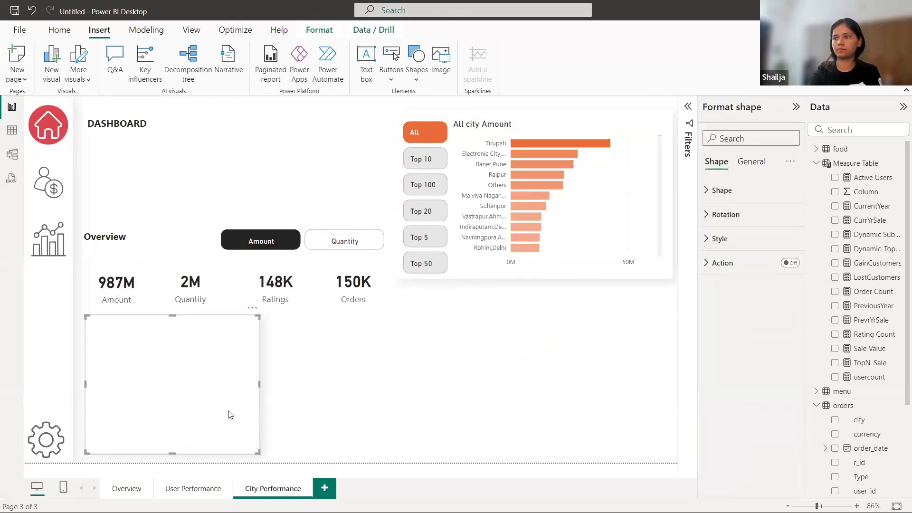
Step: Add two copies of the blank panel beside it and space all three evenly in a row across the page
{"action": "left_click_drag", "start_coordinate": [229, 414], "coordinate": [423, 409]}
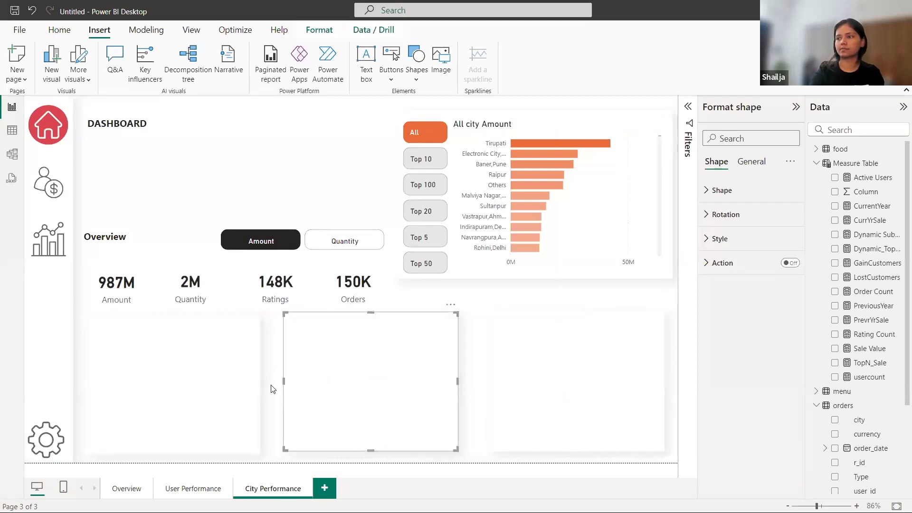
{"action": "left_click_drag", "start_coordinate": [241, 397], "coordinate": [246, 395]}
{"action": "left_click_drag", "start_coordinate": [249, 393], "coordinate": [246, 393]}
{"action": "left_click_drag", "start_coordinate": [390, 404], "coordinate": [401, 405]}
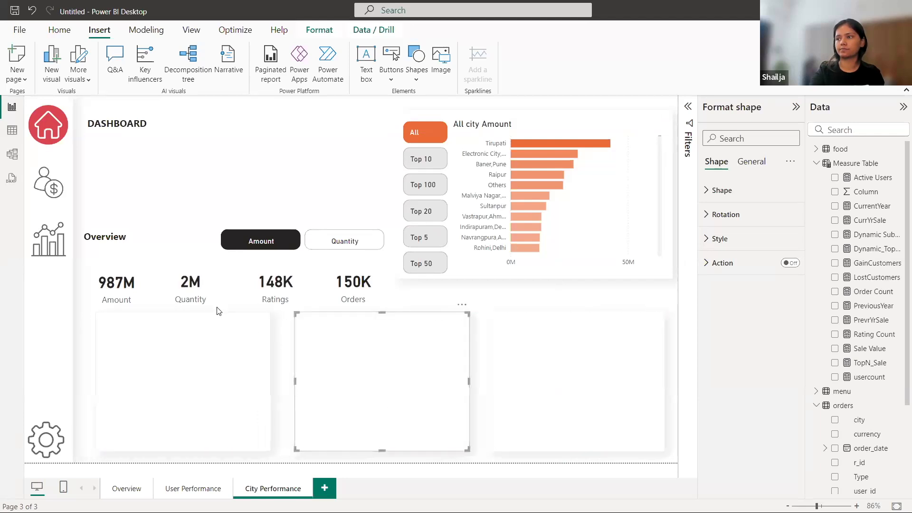
Step: Shift the left edges of the Overview and DASHBOARD text boxes inward so both headings line up
{"action": "left_click", "coordinate": [126, 240]}
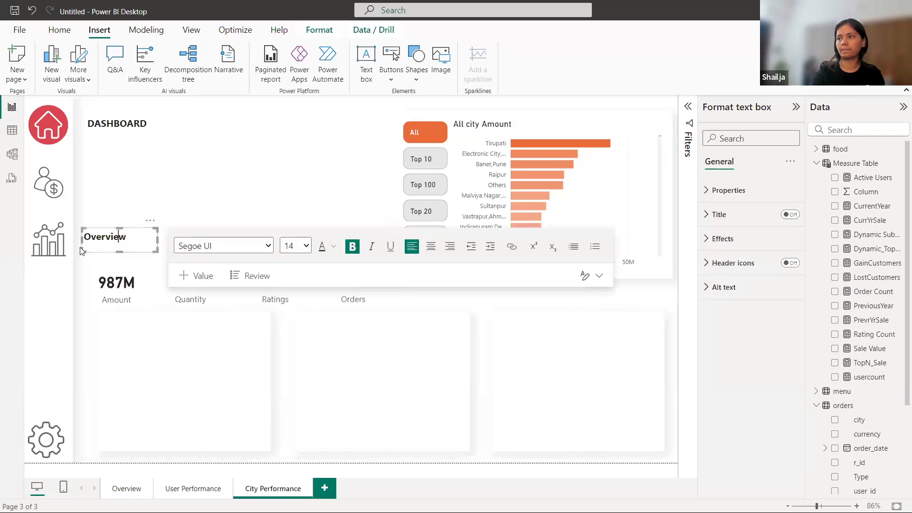
{"action": "left_click_drag", "start_coordinate": [82, 241], "coordinate": [92, 243]}
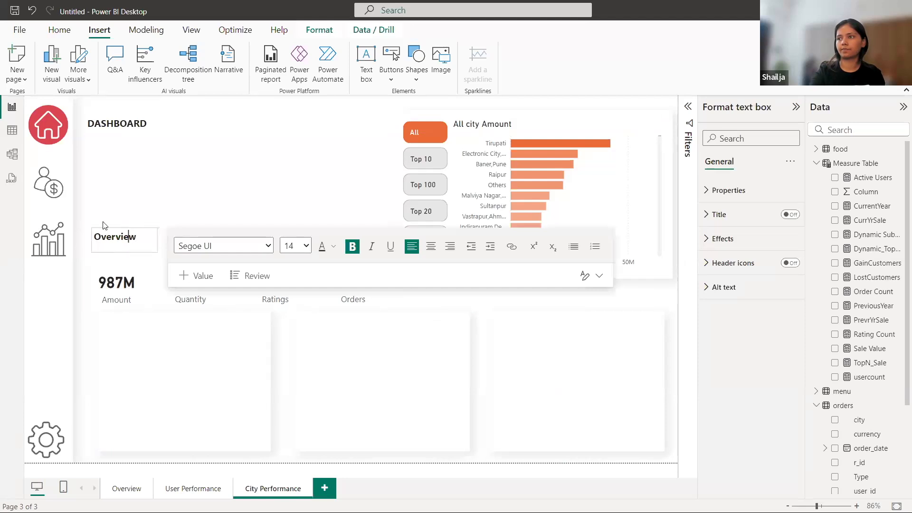
{"action": "left_click", "coordinate": [126, 124]}
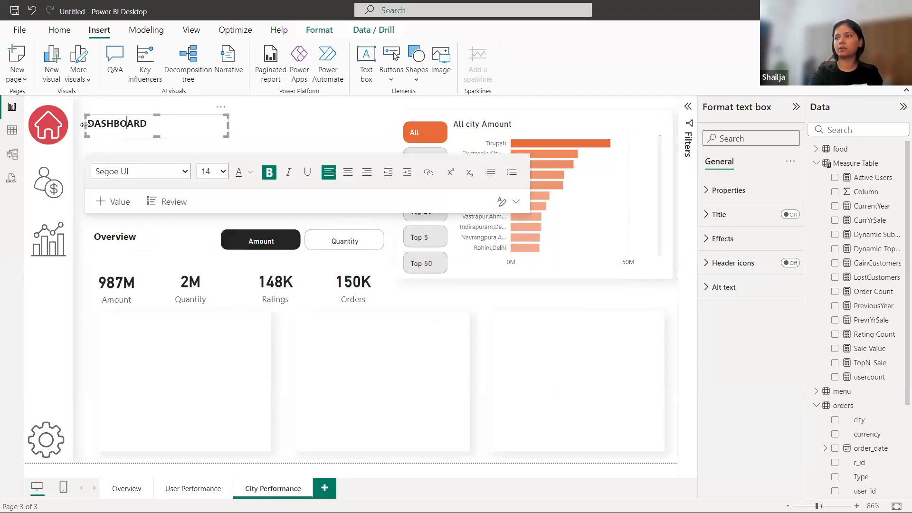
{"action": "left_click_drag", "start_coordinate": [84, 124], "coordinate": [92, 124]}
Step: Replace the DASHBOARD heading text with "City Performance"
{"action": "left_click_drag", "start_coordinate": [155, 125], "coordinate": [97, 127]}
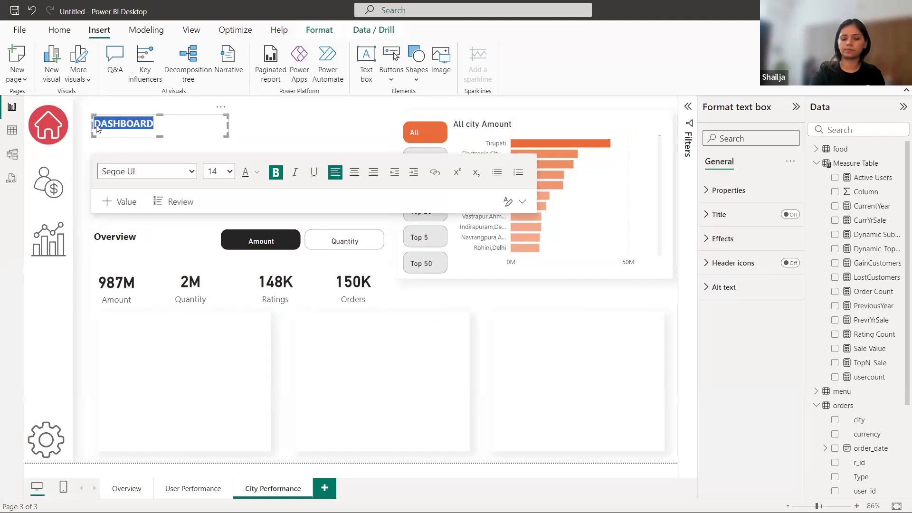
{"action": "type", "text": "City Pe"}
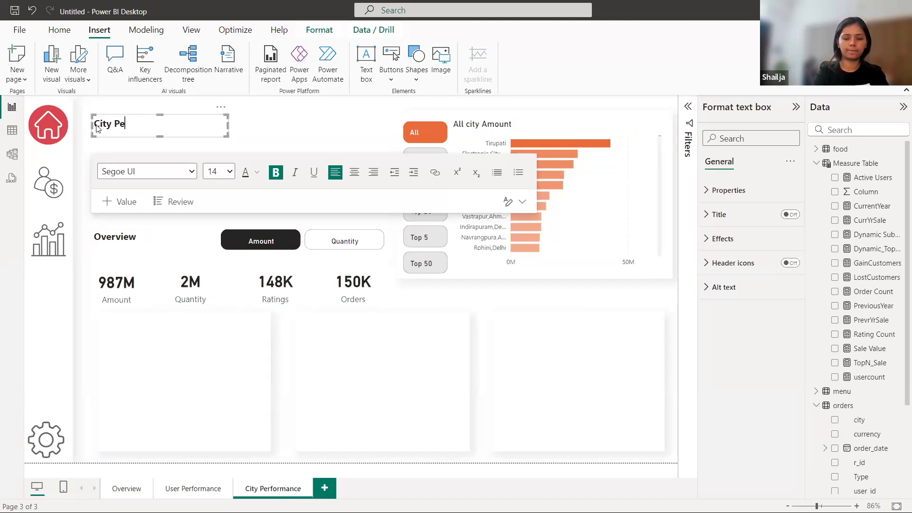
{"action": "type", "text": "rformance"}
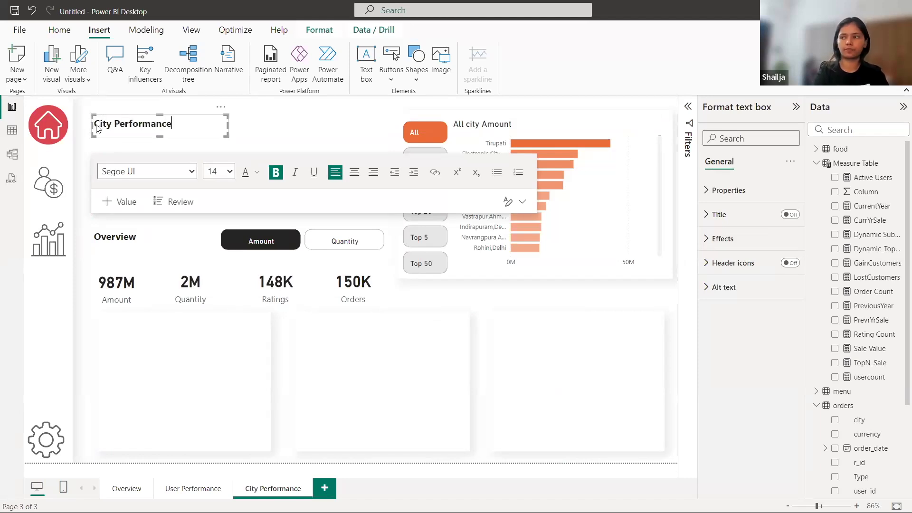
{"action": "left_click", "coordinate": [285, 130]}
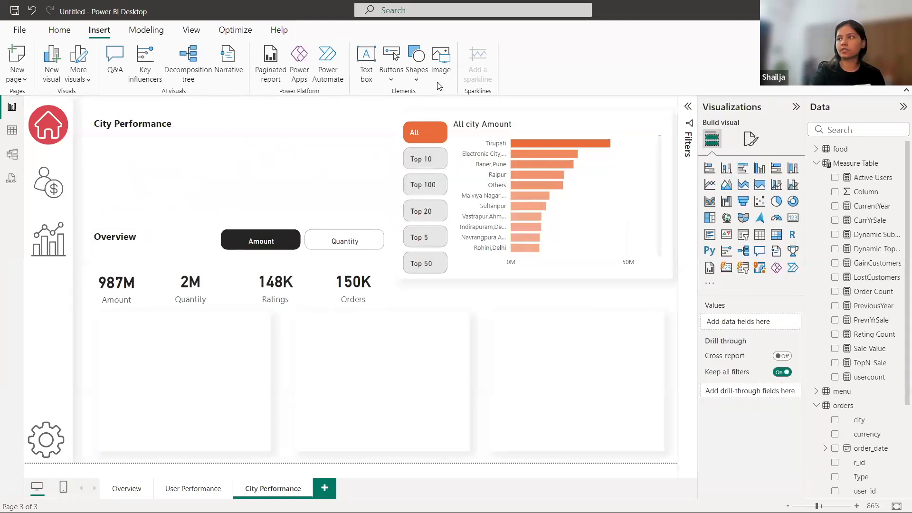
{"action": "left_click", "coordinate": [440, 59]}
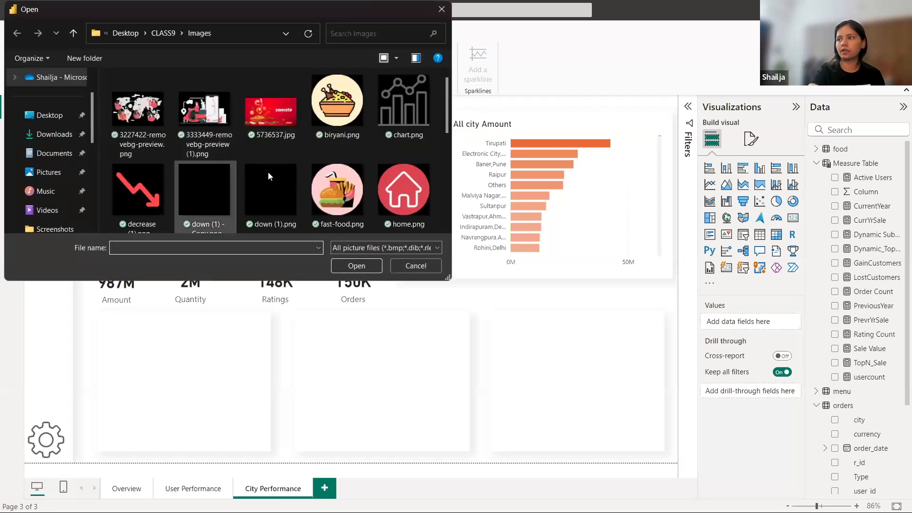
{"action": "left_click", "coordinate": [142, 117]}
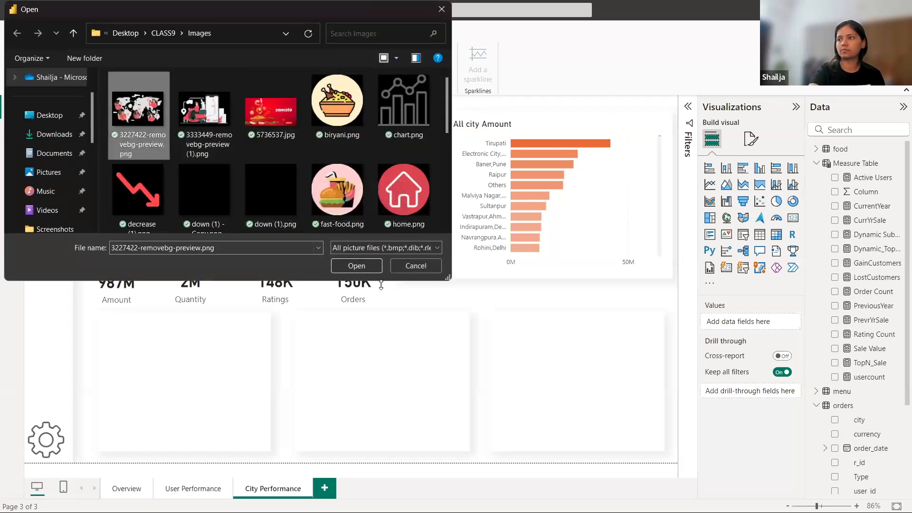
{"action": "left_click", "coordinate": [359, 265]}
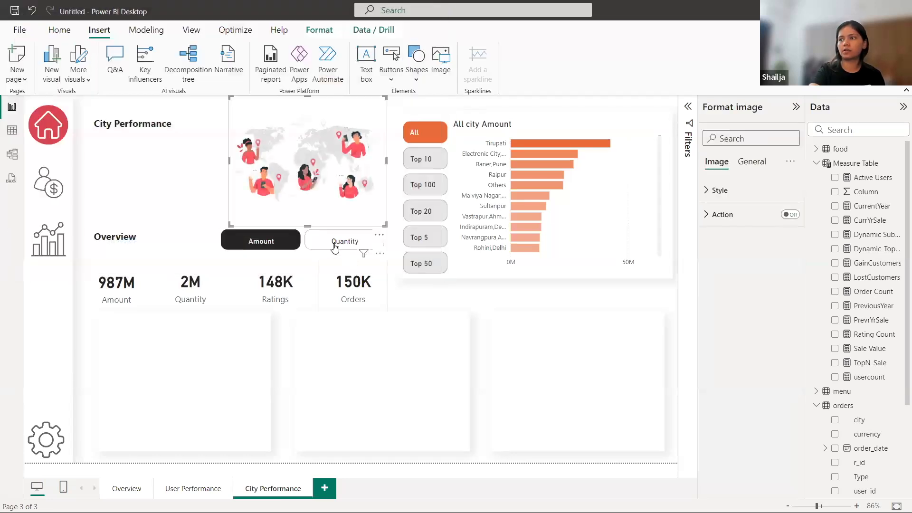
{"action": "key", "text": "Delete"}
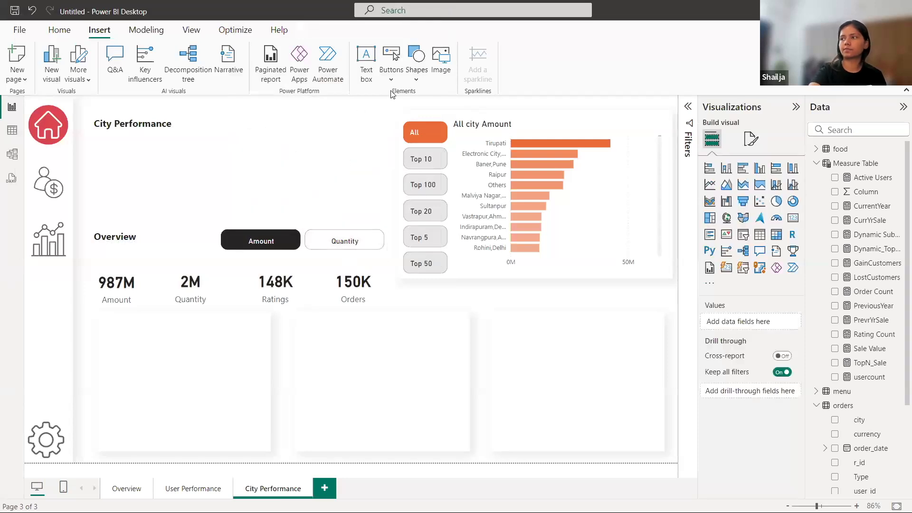
Step: Insert the world map picture pngwing.com (6).png from the Images folder onto the City Performance page
{"action": "left_click", "coordinate": [440, 59]}
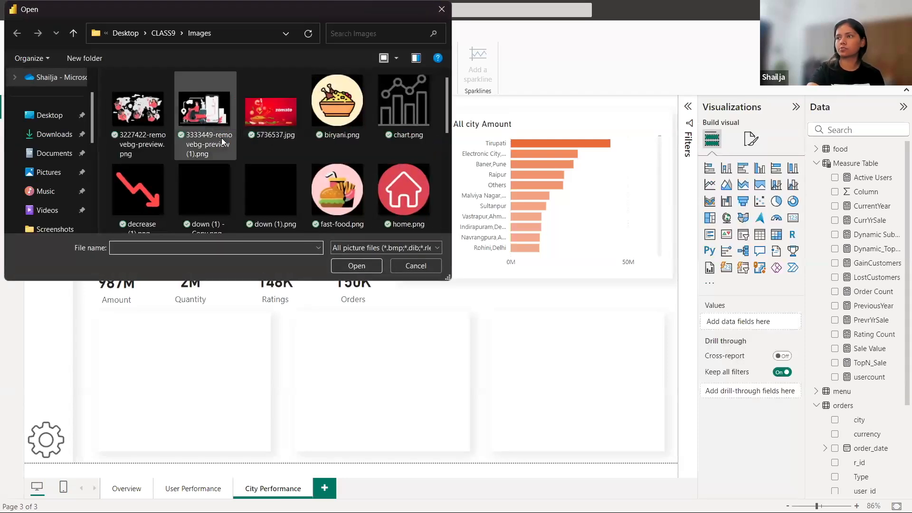
{"action": "scroll", "coordinate": [227, 146], "scroll_direction": "down", "scroll_amount": 2}
{"action": "scroll", "coordinate": [265, 169], "scroll_direction": "down", "scroll_amount": 6}
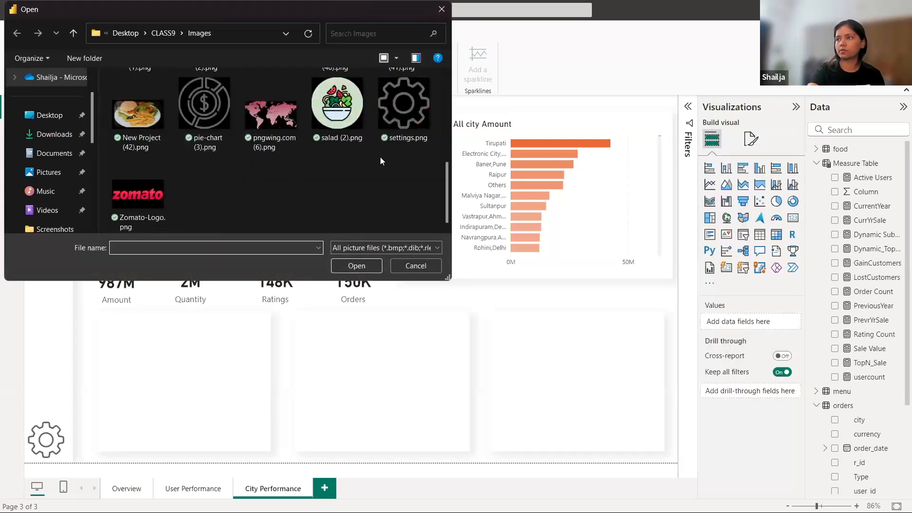
{"action": "left_click", "coordinate": [274, 110]}
{"action": "left_click", "coordinate": [365, 263]}
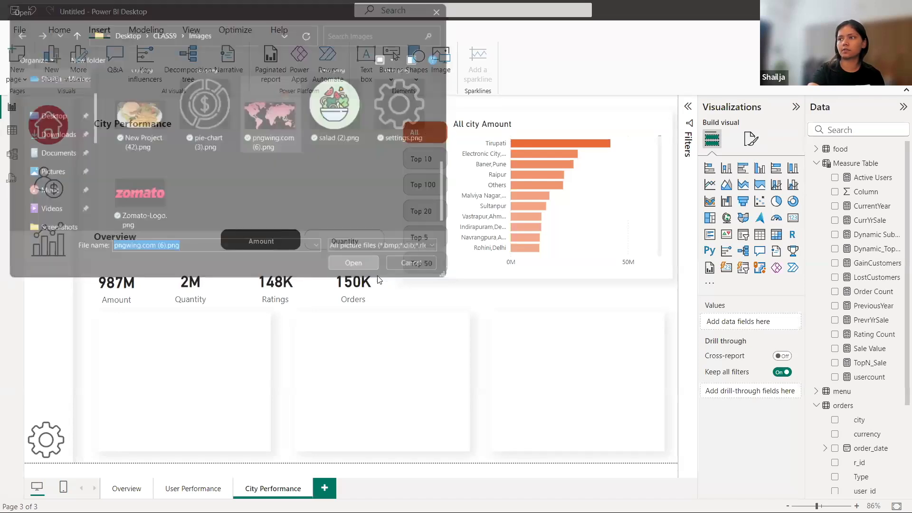
Step: Resize the world map image to span the City Performance heading, the Overview buttons and the four KPI cards
{"action": "left_click_drag", "start_coordinate": [230, 225], "coordinate": [73, 276]}
{"action": "left_click_drag", "start_coordinate": [364, 150], "coordinate": [368, 150]}
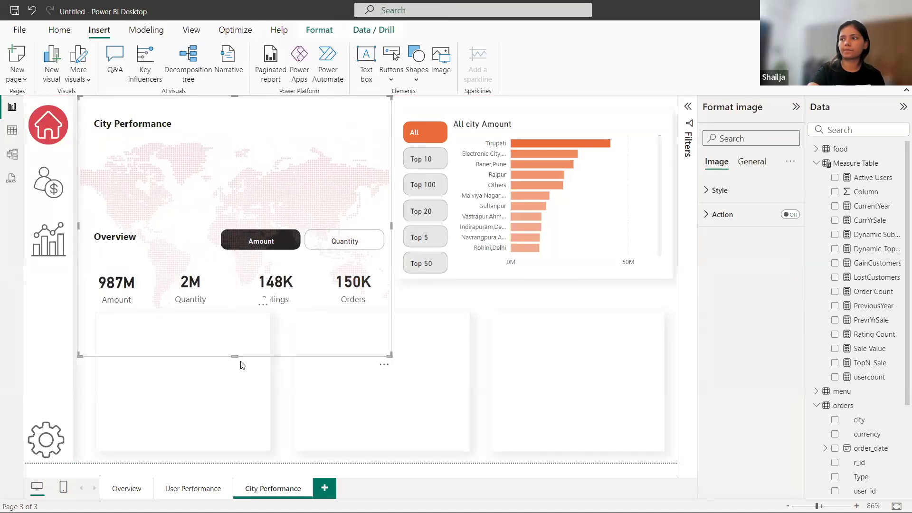
{"action": "left_click_drag", "start_coordinate": [238, 359], "coordinate": [223, 307]}
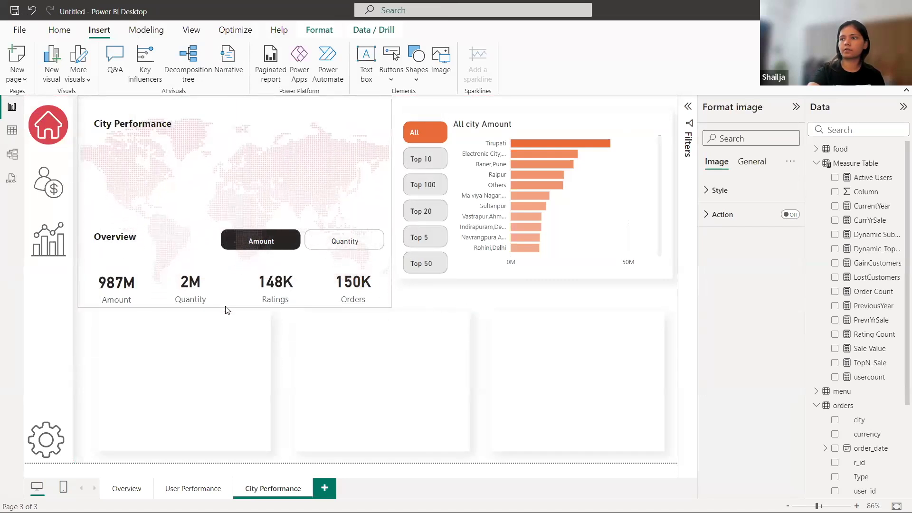
{"action": "left_click", "coordinate": [437, 294]}
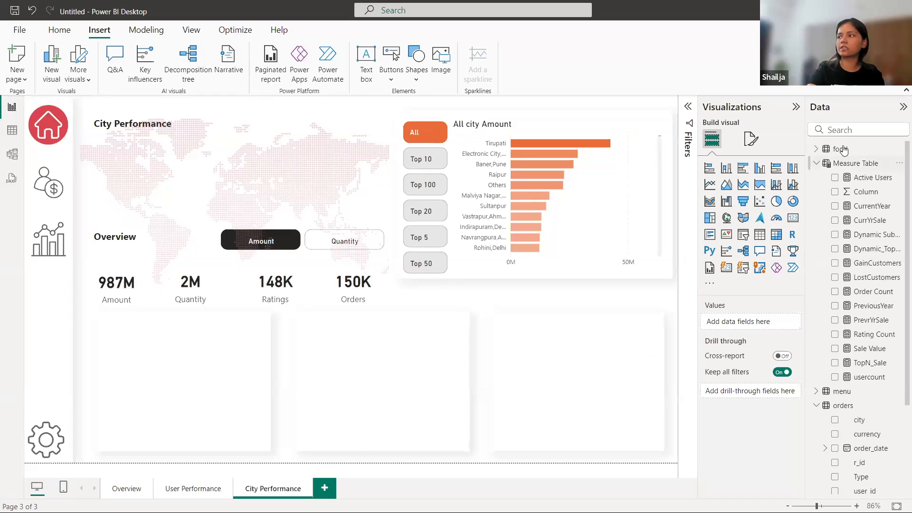
Step: Search the data fields for city, then add a clustered bar chart and fit it inside the first blank panel
{"action": "left_click", "coordinate": [842, 128]}
{"action": "type", "text": "city"}
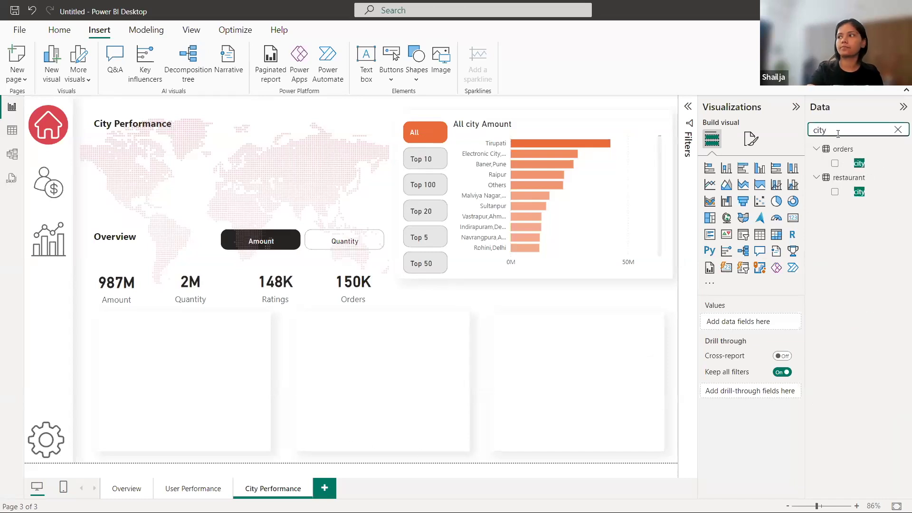
{"action": "left_click", "coordinate": [855, 165]}
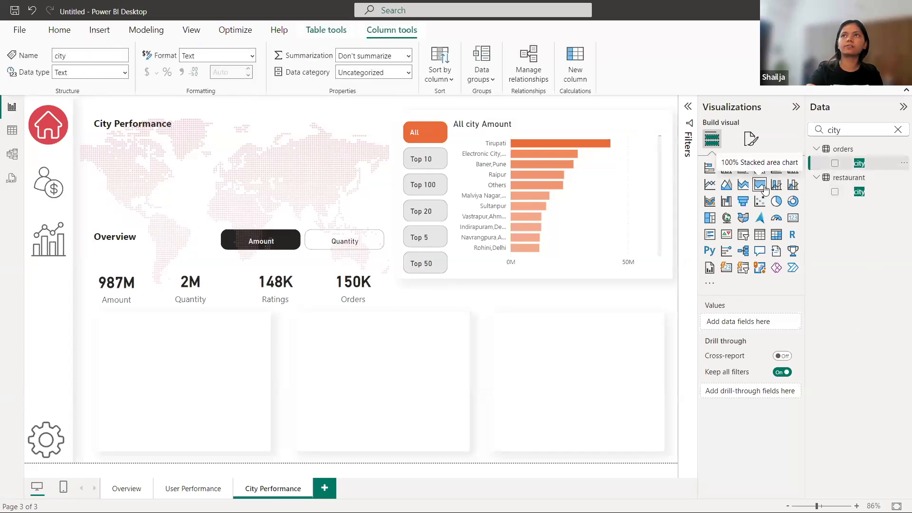
{"action": "left_click", "coordinate": [743, 168]}
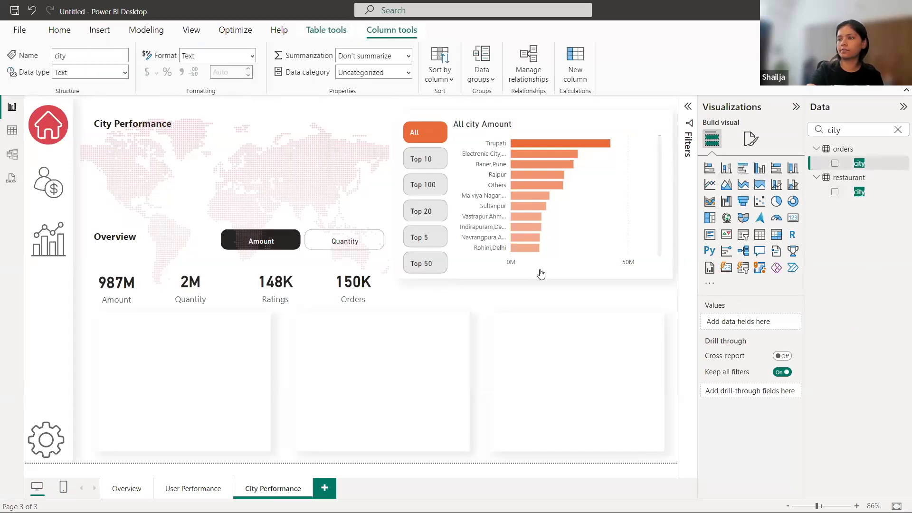
{"action": "left_click_drag", "start_coordinate": [170, 302], "coordinate": [195, 413]}
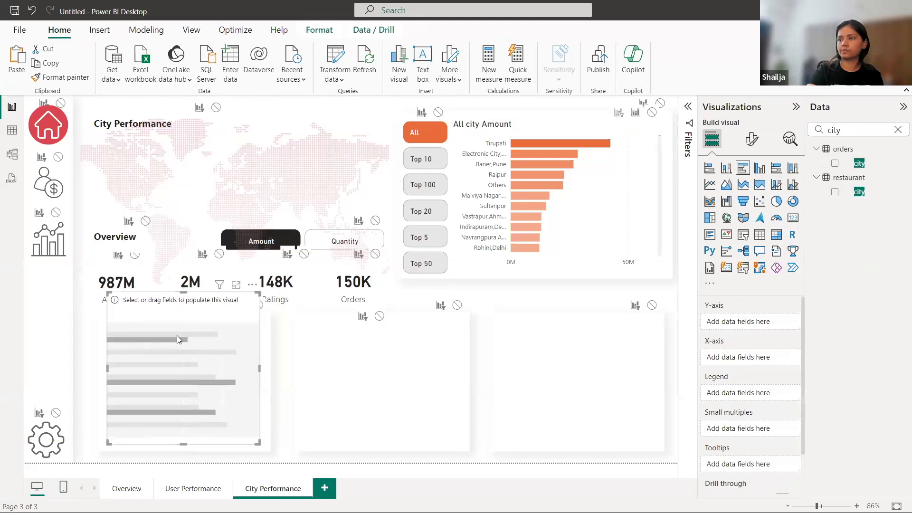
{"action": "mouse_move", "coordinate": [108, 308]}
{"action": "left_mouse_down"}
{"action": "mouse_move", "coordinate": [105, 332]}
{"action": "mouse_move", "coordinate": [97, 319]}
{"action": "left_mouse_up"}
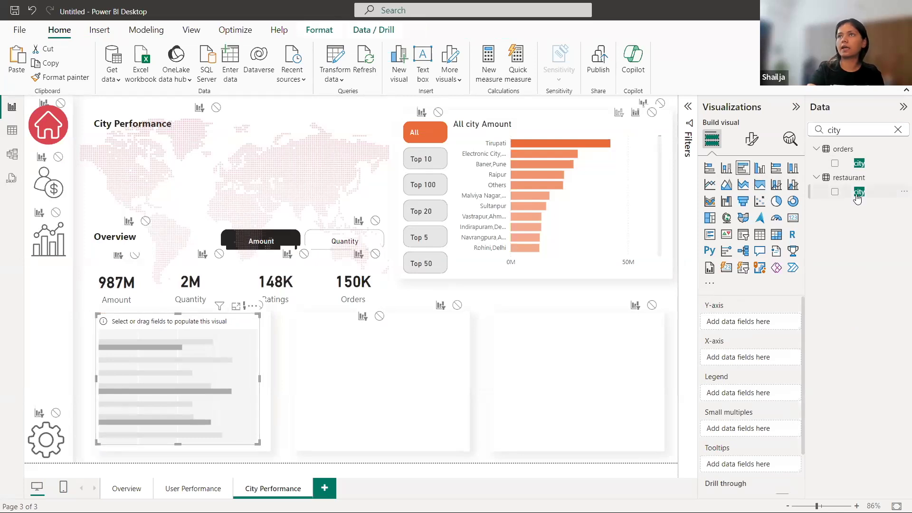
Step: Put city from the orders table on the new chart's Y-axis and the Sale Value measure on its X-axis
{"action": "left_click_drag", "start_coordinate": [857, 164], "coordinate": [720, 322]}
{"action": "left_click", "coordinate": [897, 131]}
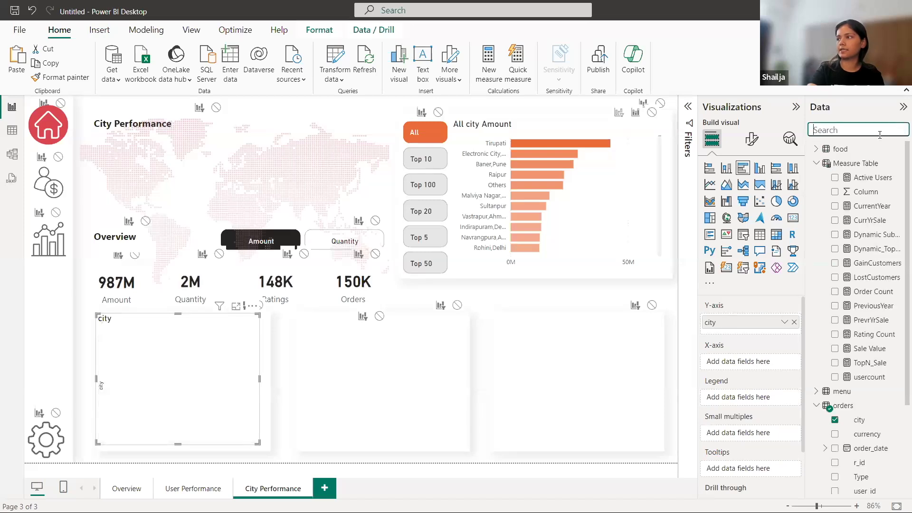
{"action": "type", "text": "sa"}
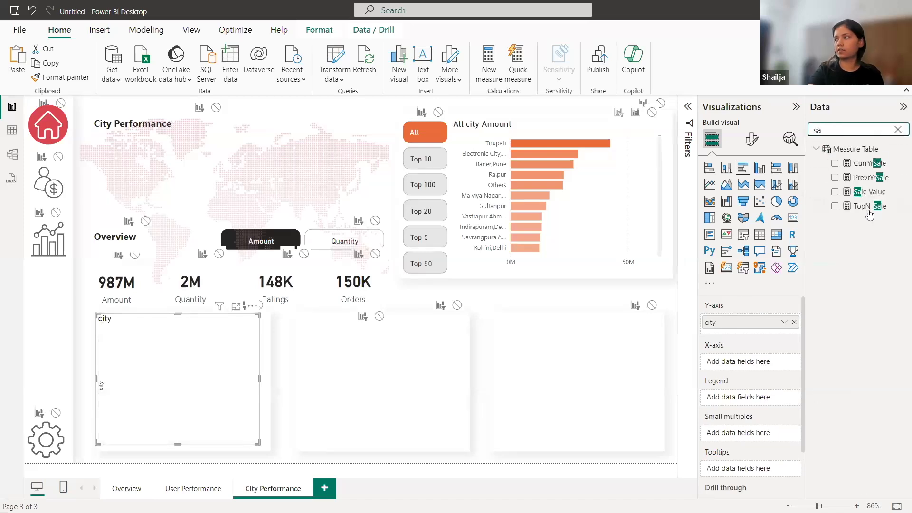
{"action": "left_click_drag", "start_coordinate": [862, 192], "coordinate": [746, 363]}
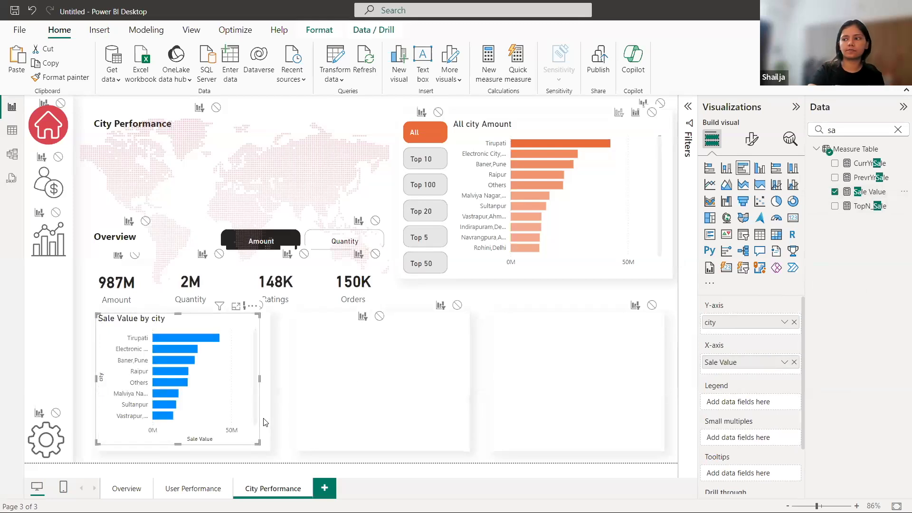
Step: Widen the Sale Value by city chart slightly and nudge it right and down so it sits centred in its panel
{"action": "left_click_drag", "start_coordinate": [258, 378], "coordinate": [264, 383]}
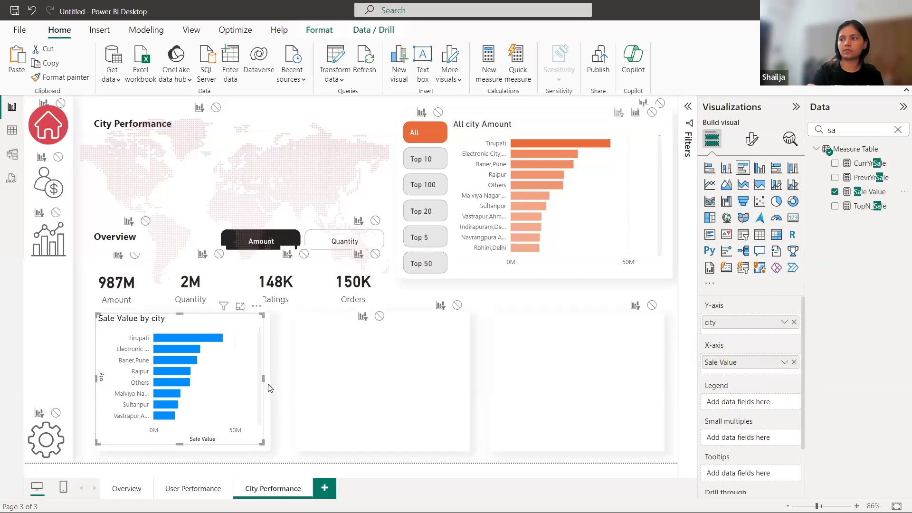
{"action": "left_click", "coordinate": [286, 390]}
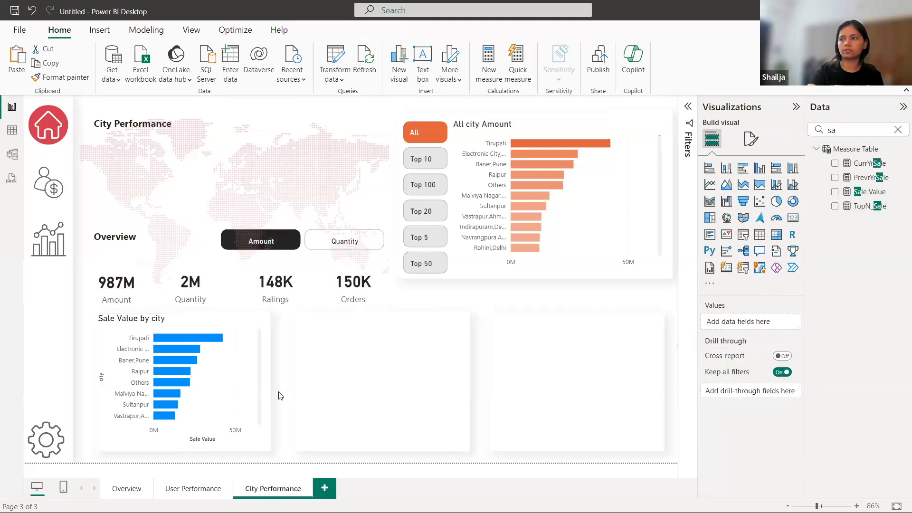
{"action": "left_click", "coordinate": [257, 409]}
{"action": "key", "text": "Right"}
{"action": "key", "text": "Right"}
{"action": "key", "text": "Right"}
{"action": "key", "text": "Right"}
{"action": "key", "text": "Right"}
{"action": "key", "text": "Right"}
{"action": "key", "text": "Right"}
{"action": "key", "text": "Right"}
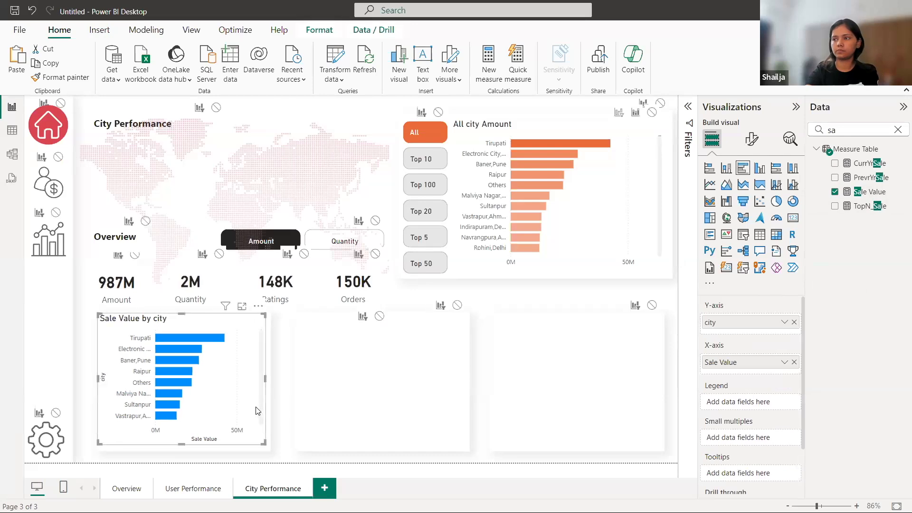
{"action": "key", "text": "Down"}
{"action": "key", "text": "Down"}
{"action": "key", "text": "Down"}
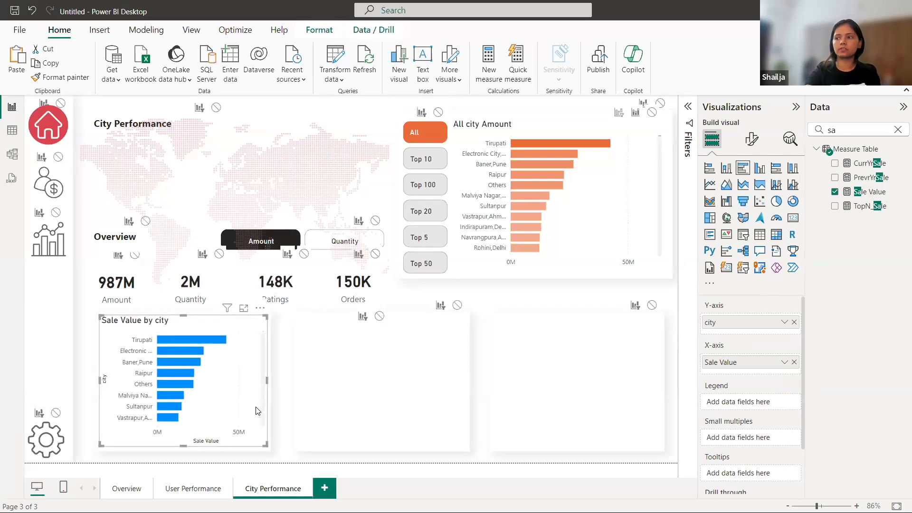
Step: Duplicate the Sale Value by city chart and place the copy in the middle blank panel
{"action": "key", "text": "ctrl+c"}
{"action": "key", "text": "ctrl+v"}
{"action": "left_click_drag", "start_coordinate": [257, 410], "coordinate": [444, 407]}
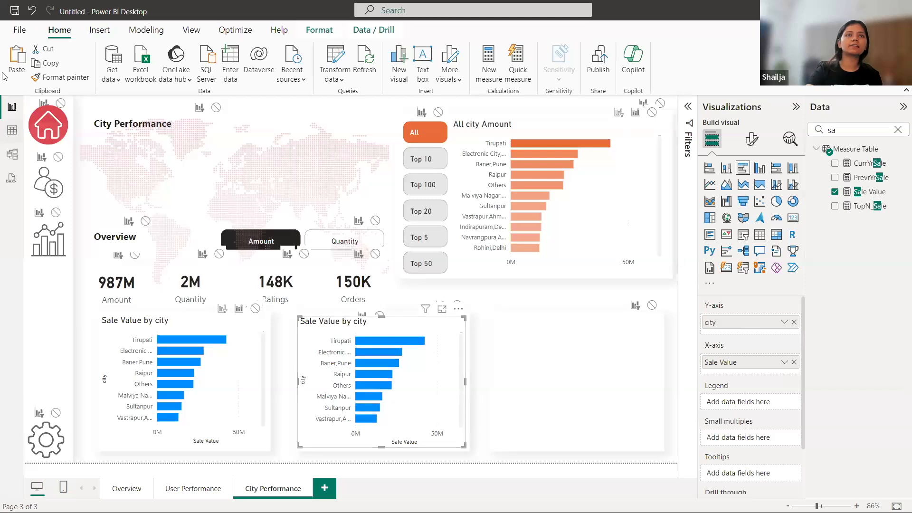
Step: Replace Sale Value with the Rating Count measure on the middle chart's X-axis
{"action": "left_click", "coordinate": [793, 362]}
{"action": "left_click", "coordinate": [821, 126]}
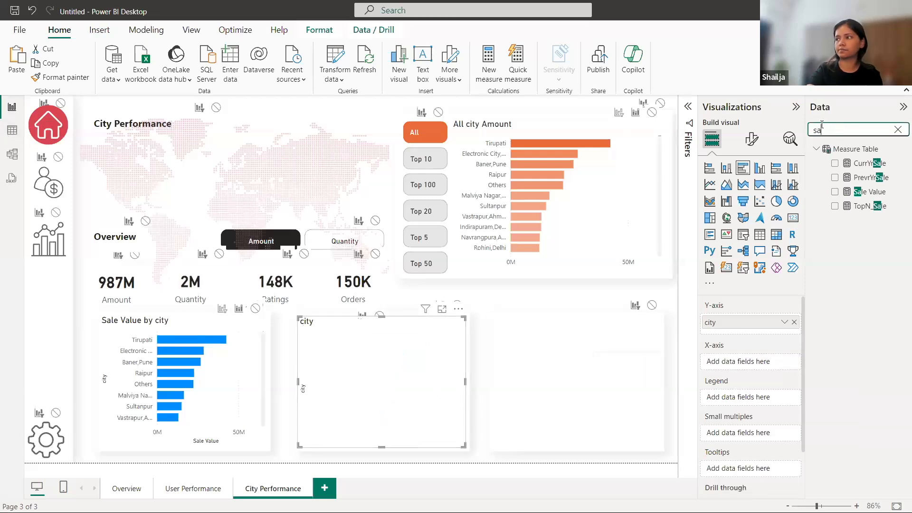
{"action": "key", "text": "BackSpace"}
{"action": "key", "text": "BackSpace"}
{"action": "type", "text": "ratin"}
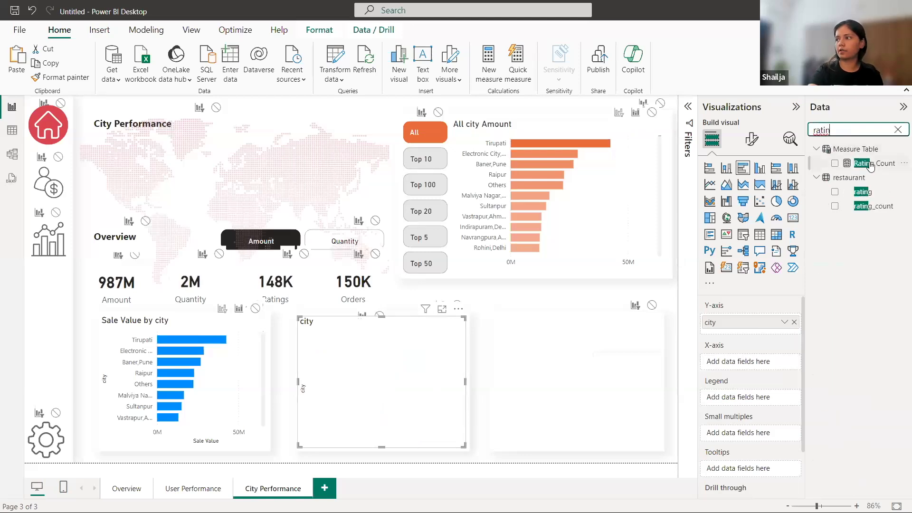
{"action": "left_click_drag", "start_coordinate": [871, 164], "coordinate": [764, 363]}
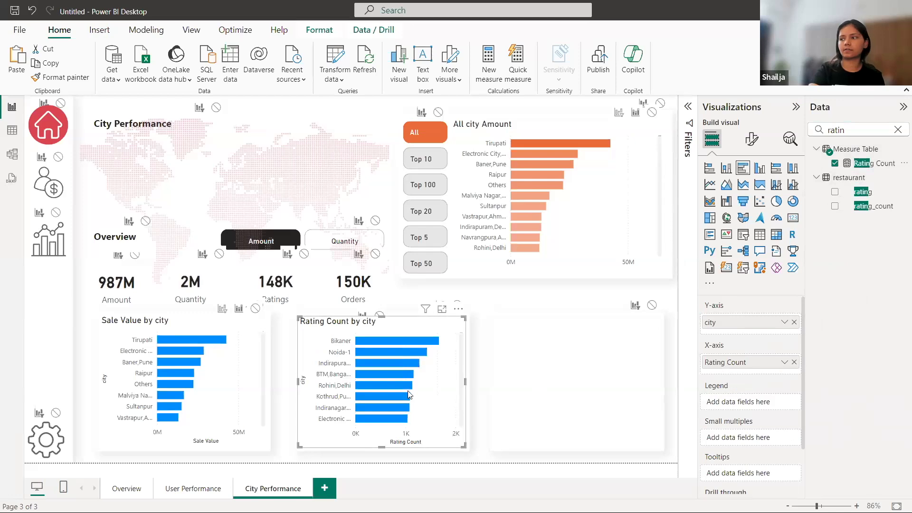
Step: Duplicate the Rating Count by city chart into the third blank panel and align it level with the middle chart
{"action": "key", "text": "ctrl+c"}
{"action": "key", "text": "ctrl+v"}
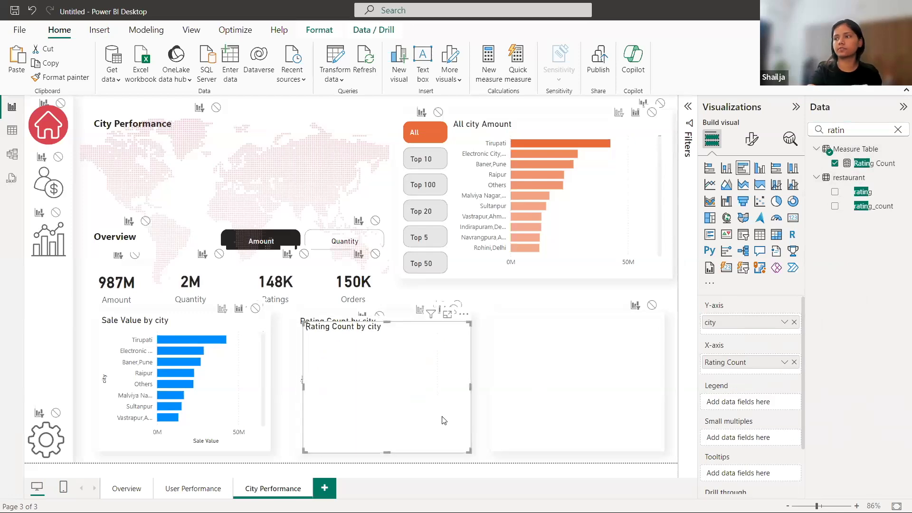
{"action": "left_click_drag", "start_coordinate": [440, 418], "coordinate": [618, 418]}
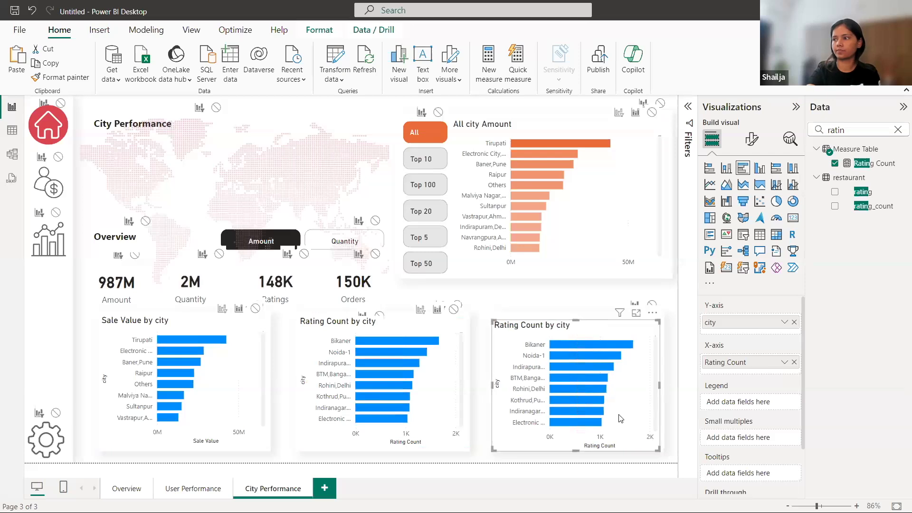
{"action": "key", "text": "Up"}
{"action": "key", "text": "Up"}
{"action": "key", "text": "Up"}
{"action": "key", "text": "Up"}
{"action": "key", "text": "Up"}
{"action": "key", "text": "Up"}
{"action": "key", "text": "Up"}
{"action": "key", "text": "Up"}
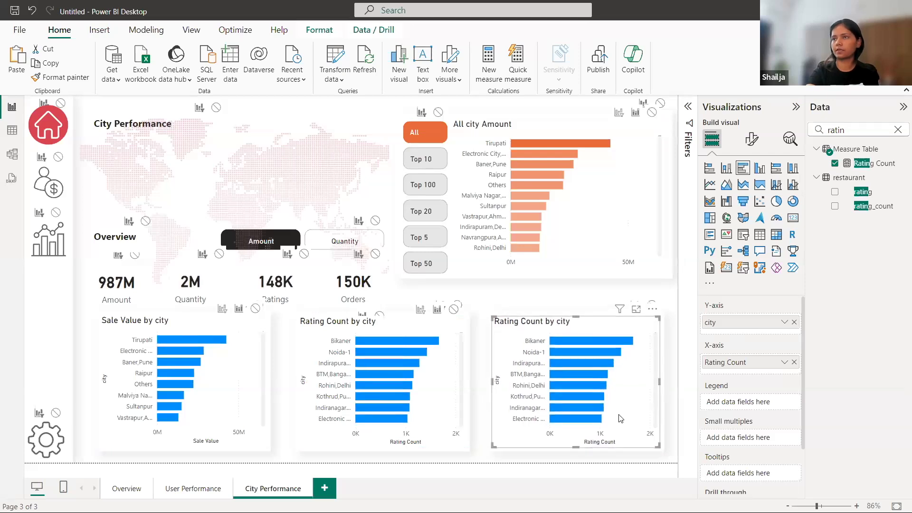
Step: Replace Rating Count with the Active Users measure on the third chart's X-axis
{"action": "double_click", "coordinate": [814, 135]}
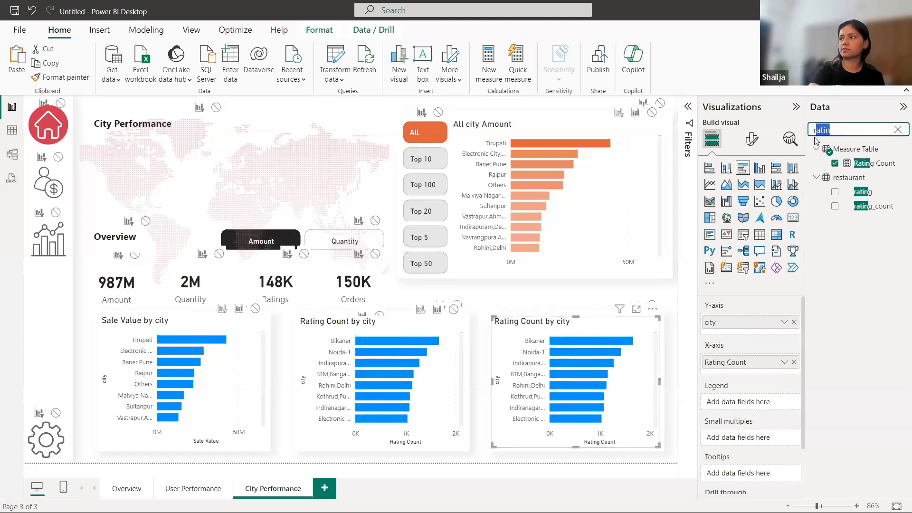
{"action": "type", "text": "activ"}
{"action": "left_click_drag", "start_coordinate": [871, 164], "coordinate": [763, 369]}
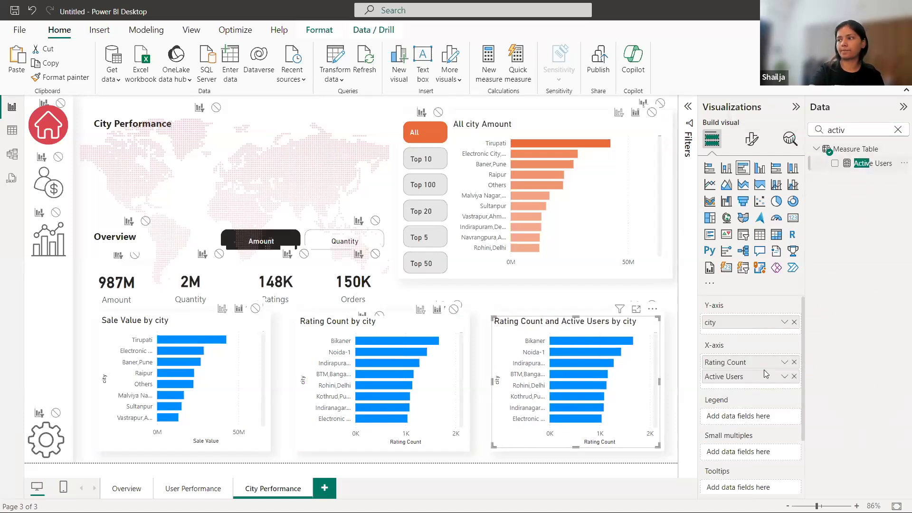
{"action": "left_click", "coordinate": [794, 363]}
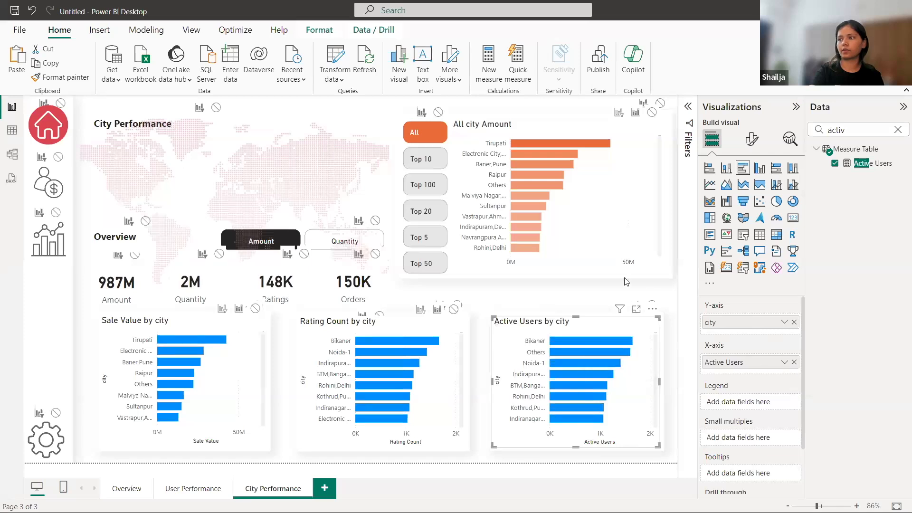
{"action": "left_click", "coordinate": [585, 296]}
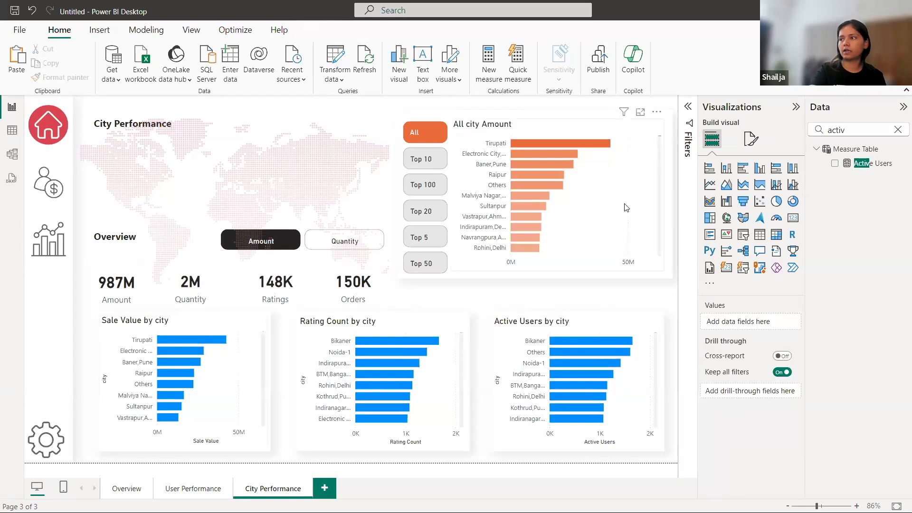
Step: Copy the All city Amount chart's formatting onto the Sale Value, Rating Count and Active Users by city charts
{"action": "left_click", "coordinate": [78, 78]}
{"action": "left_click", "coordinate": [251, 391]}
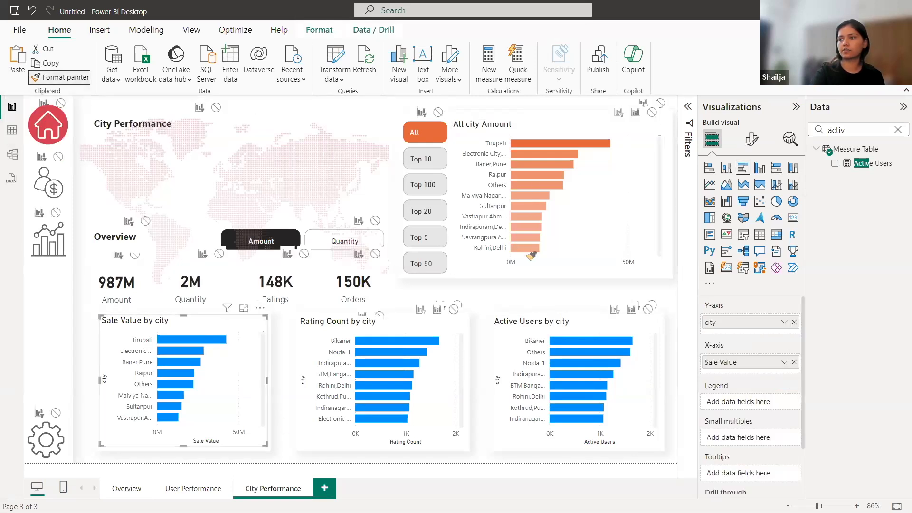
{"action": "left_click", "coordinate": [78, 81]}
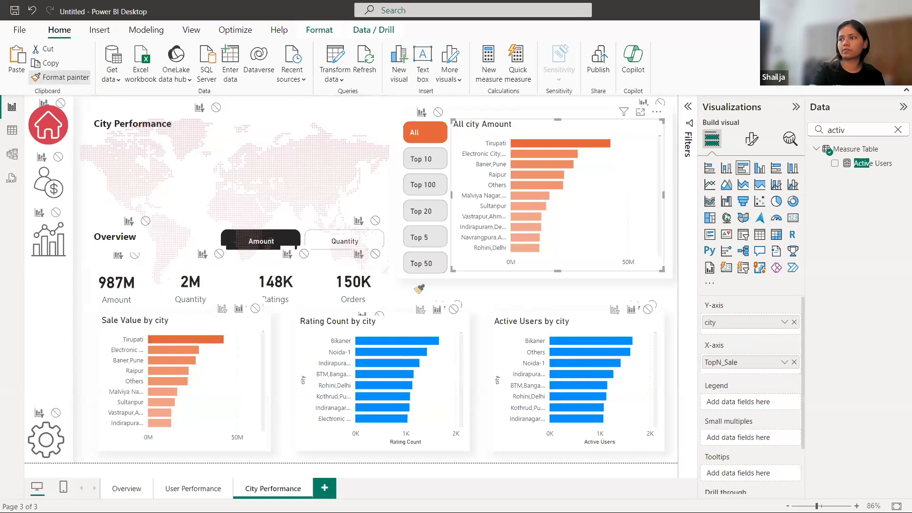
{"action": "left_click", "coordinate": [453, 367]}
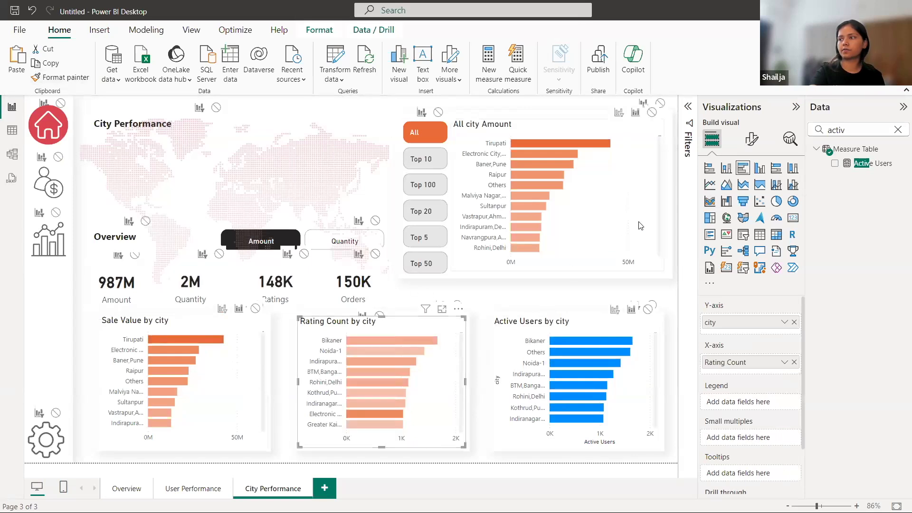
{"action": "left_click", "coordinate": [62, 77]}
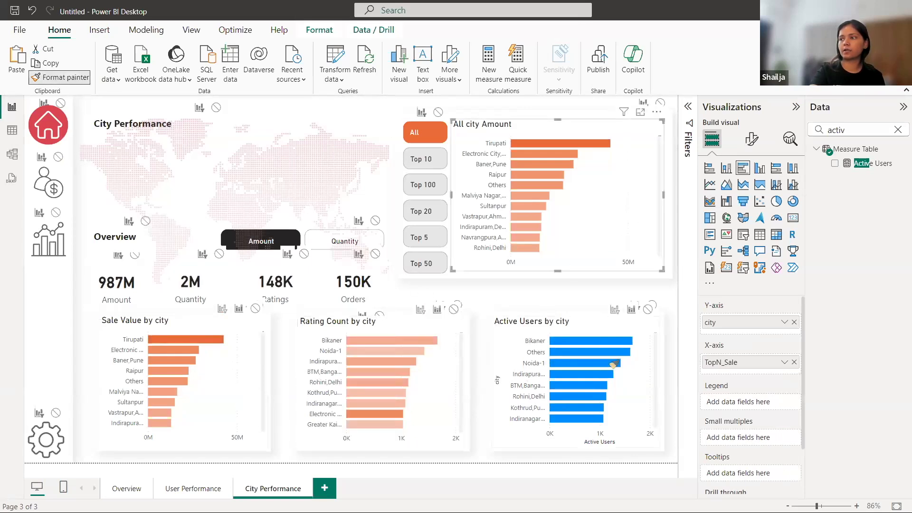
{"action": "left_click", "coordinate": [643, 393]}
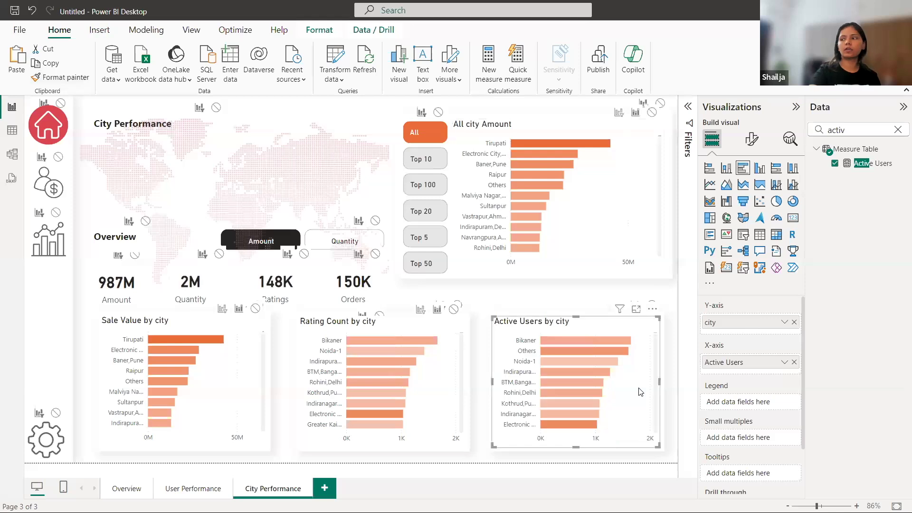
{"action": "left_click", "coordinate": [526, 299]}
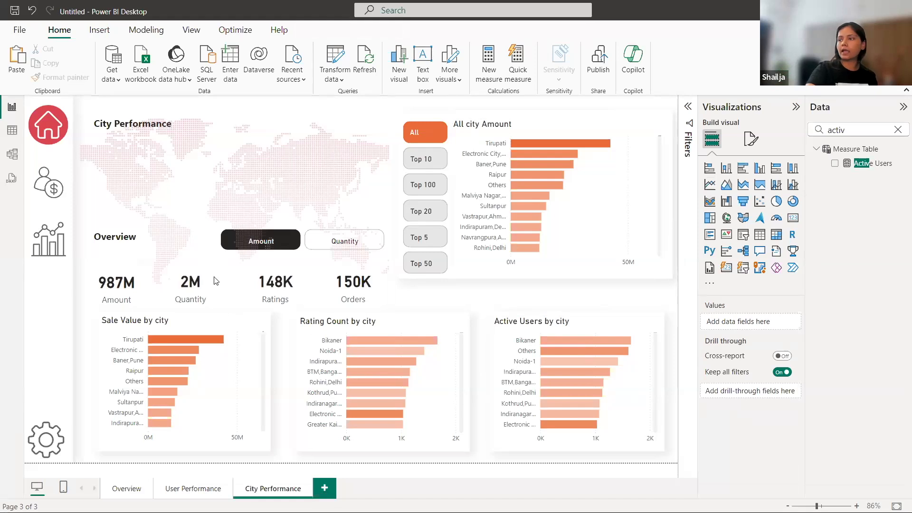
Step: Base the Sale Value by city chart's gradient bar color on the count of city from the orders table
{"action": "left_click", "coordinate": [751, 139]}
{"action": "left_click", "coordinate": [706, 367]}
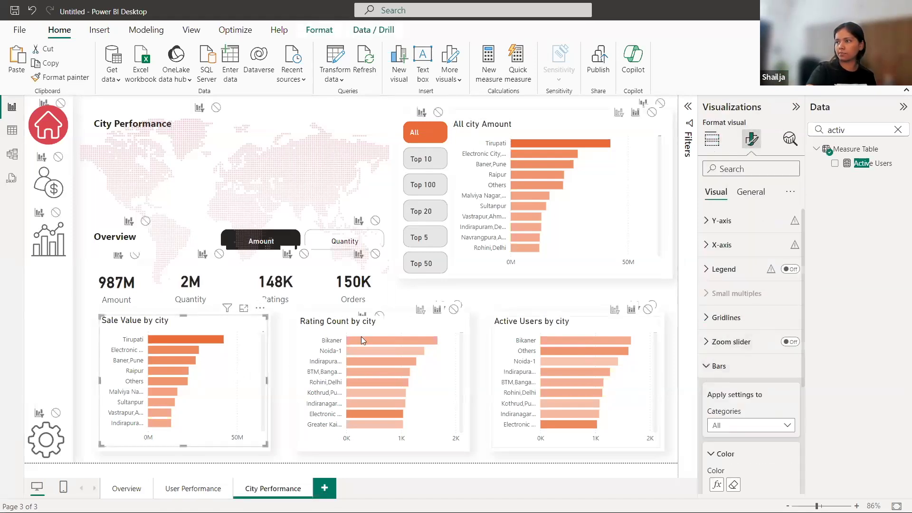
{"action": "scroll", "coordinate": [735, 400], "scroll_direction": "down", "scroll_amount": 5}
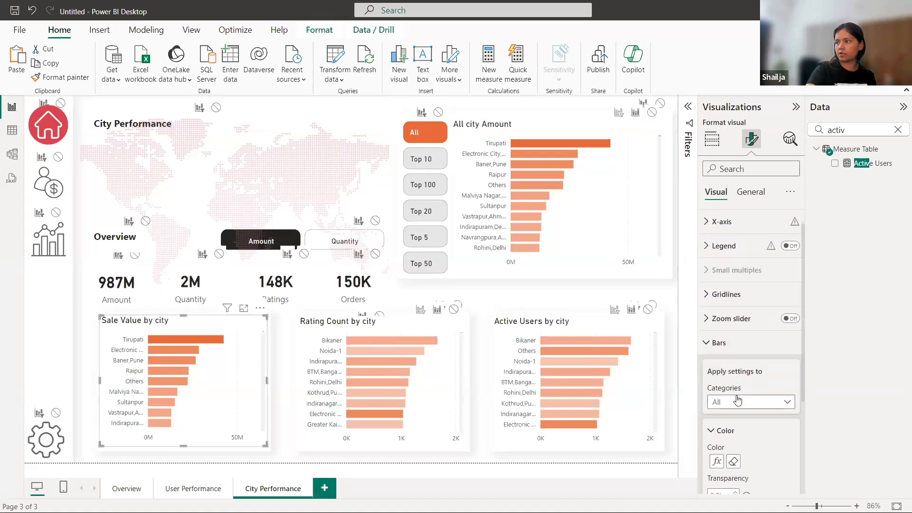
{"action": "left_click", "coordinate": [717, 366]}
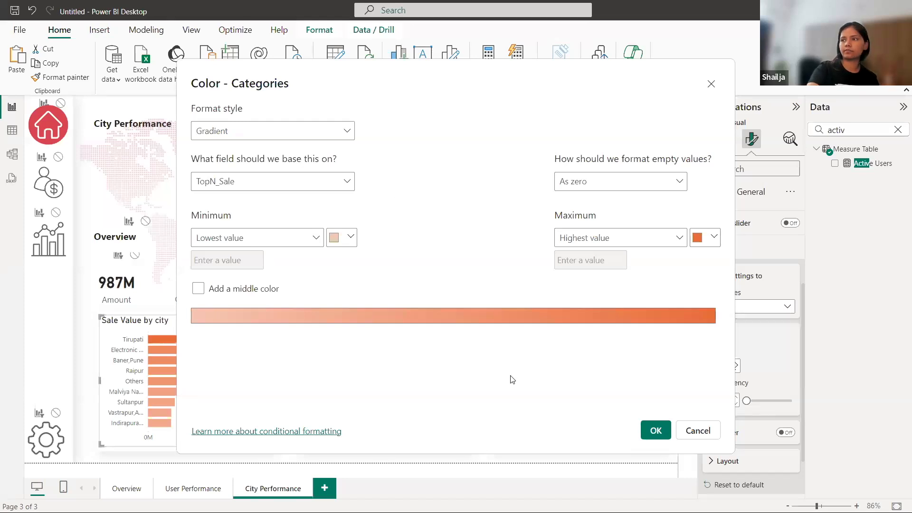
{"action": "left_click", "coordinate": [346, 182]}
{"action": "type", "text": "city"}
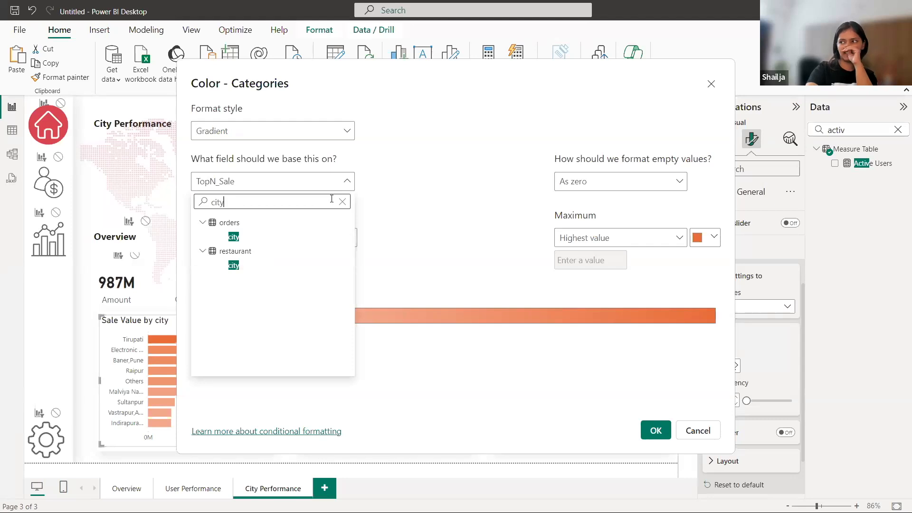
{"action": "left_click", "coordinate": [256, 236]}
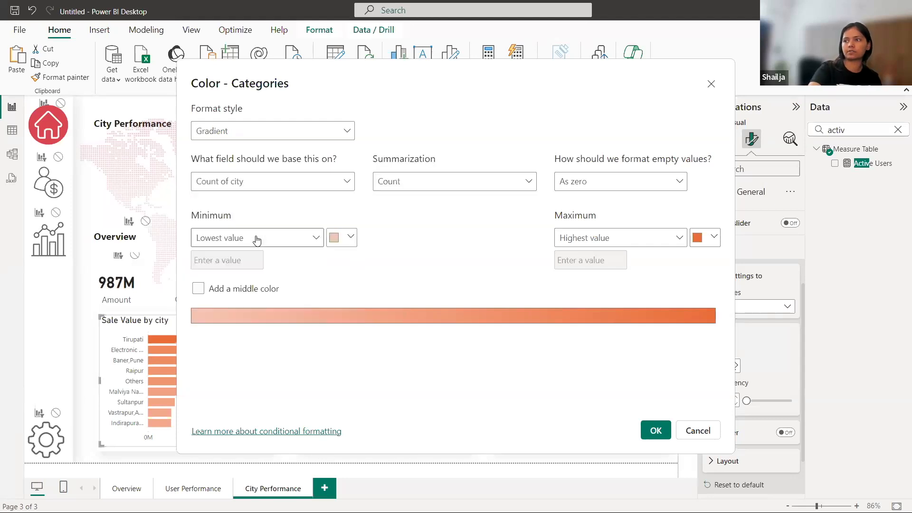
{"action": "left_click", "coordinate": [655, 429]}
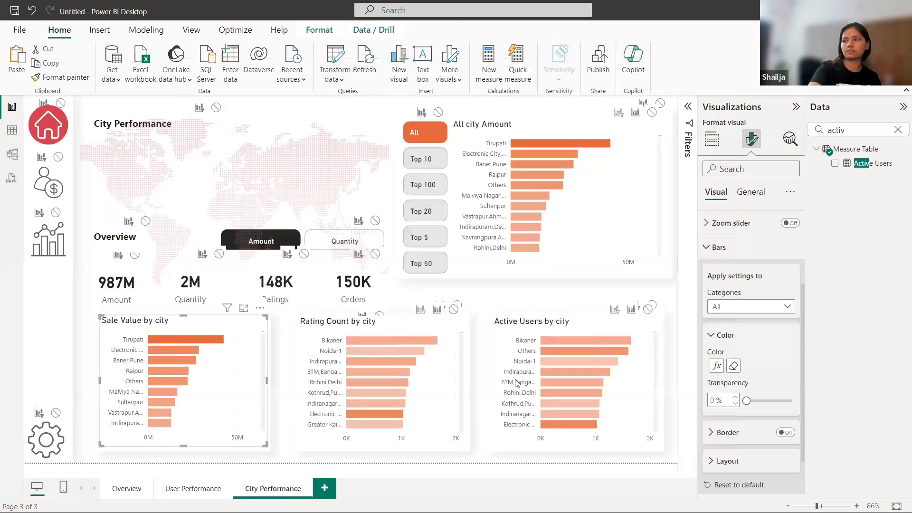
Step: Base the Rating Count by city chart's gradient bar color on the count of city from the orders table
{"action": "left_click", "coordinate": [447, 387]}
{"action": "left_click", "coordinate": [717, 366]}
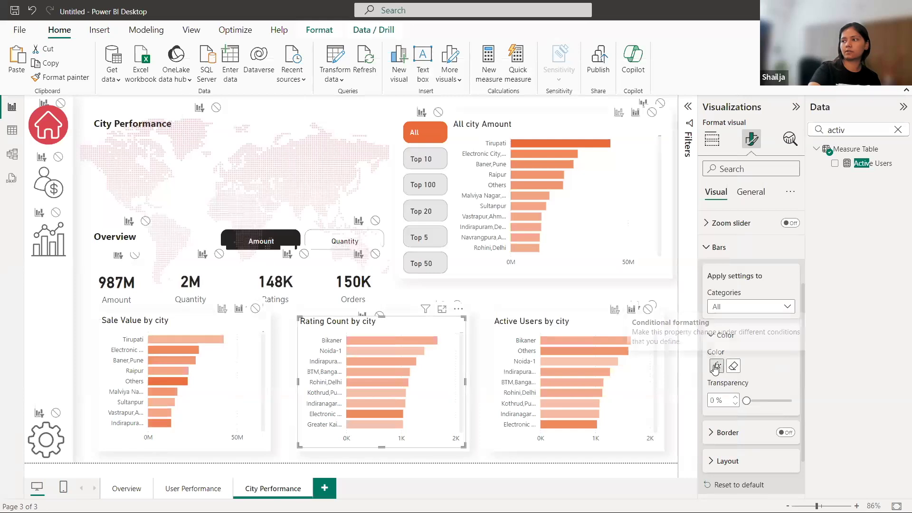
{"action": "left_click", "coordinate": [302, 183]}
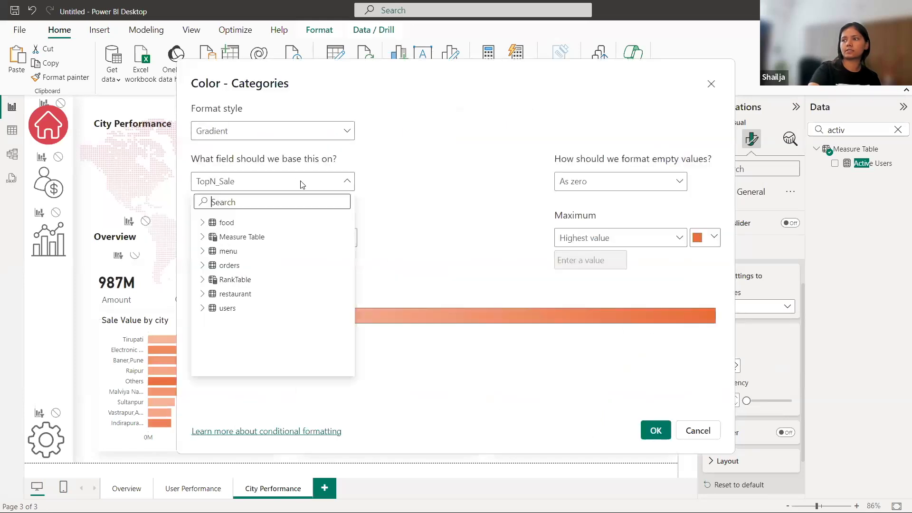
{"action": "type", "text": "city"}
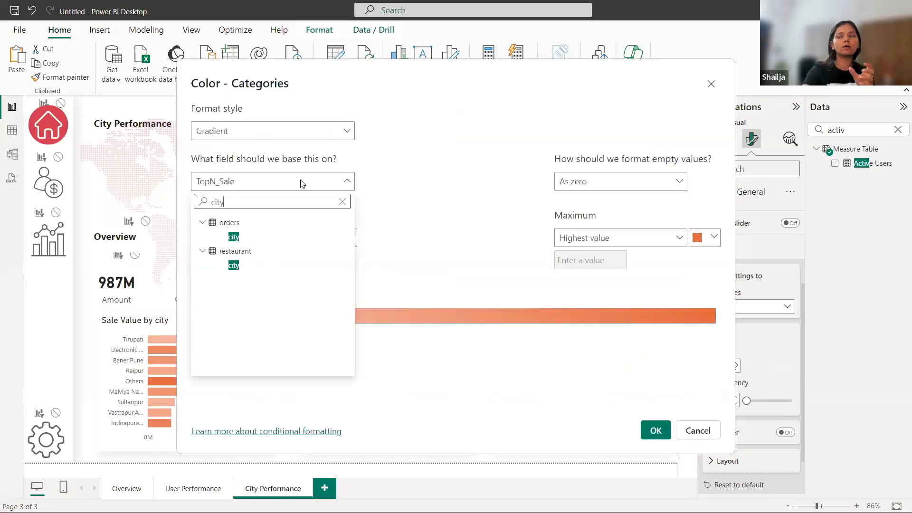
{"action": "left_click", "coordinate": [298, 239]}
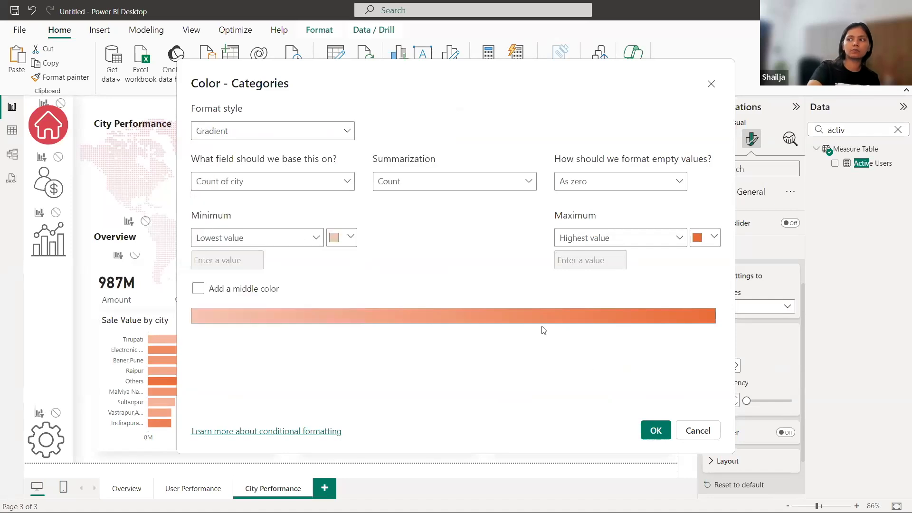
{"action": "left_click", "coordinate": [652, 433]}
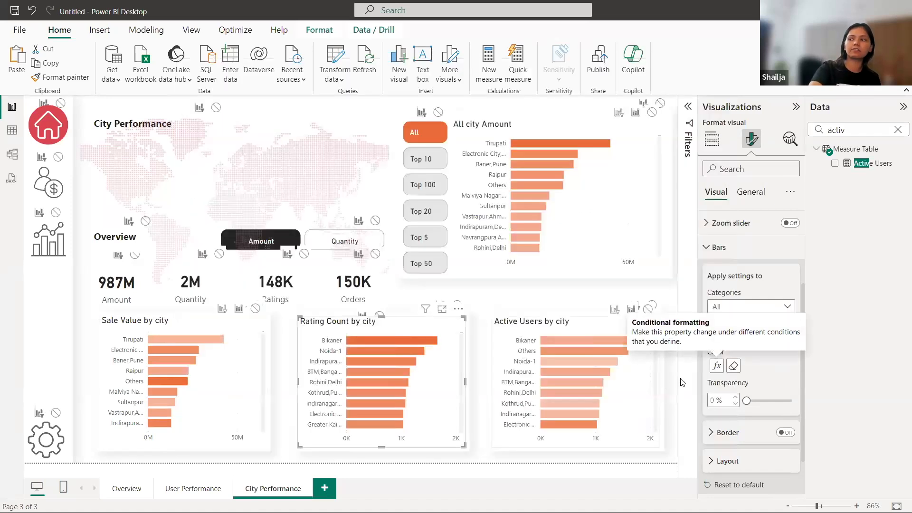
Step: Base the Active Users by city chart's gradient bar color on the count of city from the orders table
{"action": "left_click", "coordinate": [645, 391]}
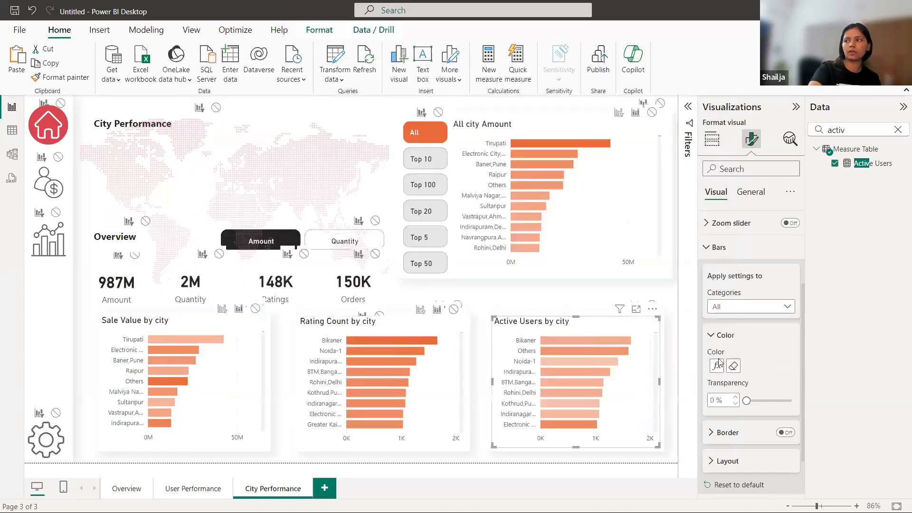
{"action": "left_click", "coordinate": [717, 365]}
{"action": "left_click", "coordinate": [277, 185]}
{"action": "type", "text": "citu"}
{"action": "key", "text": "BackSpace"}
{"action": "type", "text": "y"}
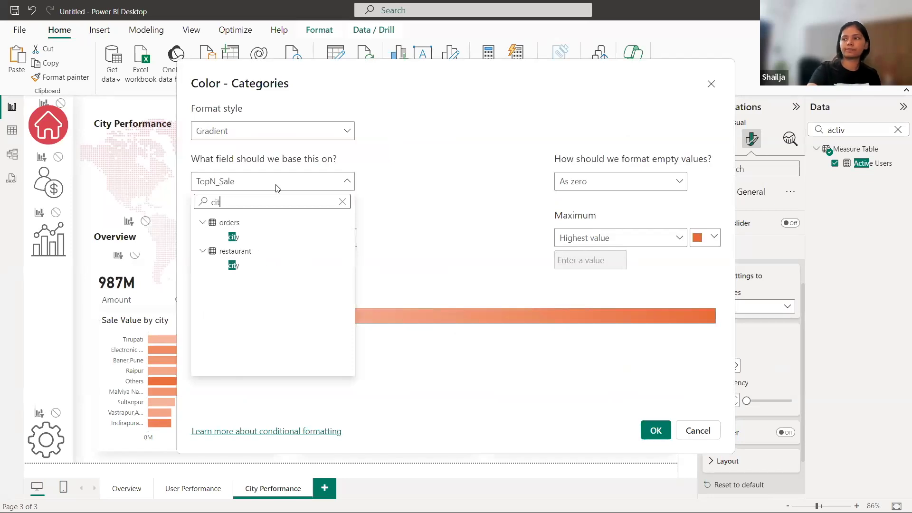
{"action": "left_click", "coordinate": [255, 243]}
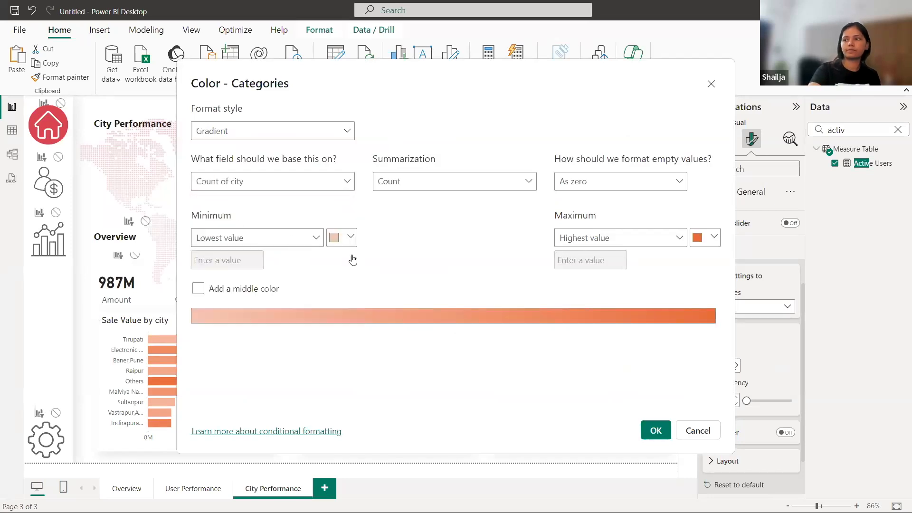
{"action": "left_click", "coordinate": [657, 430]}
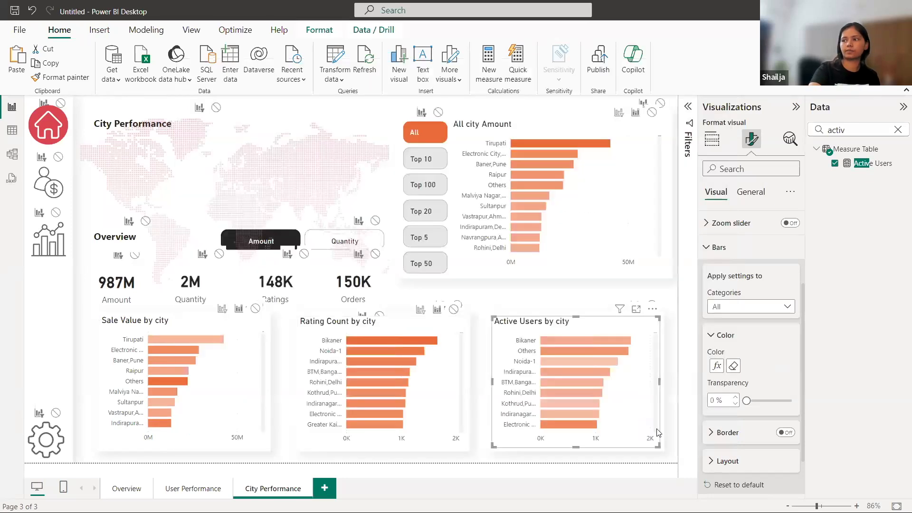
{"action": "left_click", "coordinate": [560, 291]}
Step: Delete the All city Amount chart and the All/Top N slicer beside it
{"action": "left_click", "coordinate": [594, 197]}
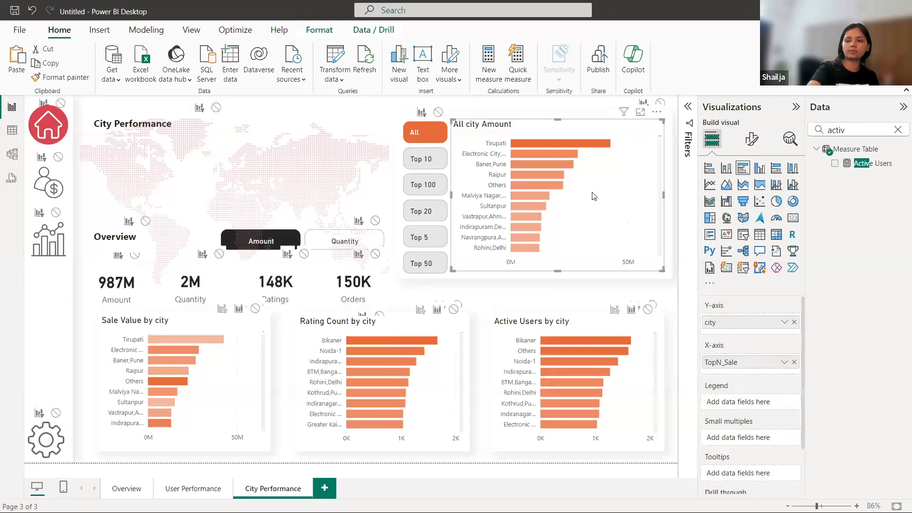
{"action": "key", "text": "Delete"}
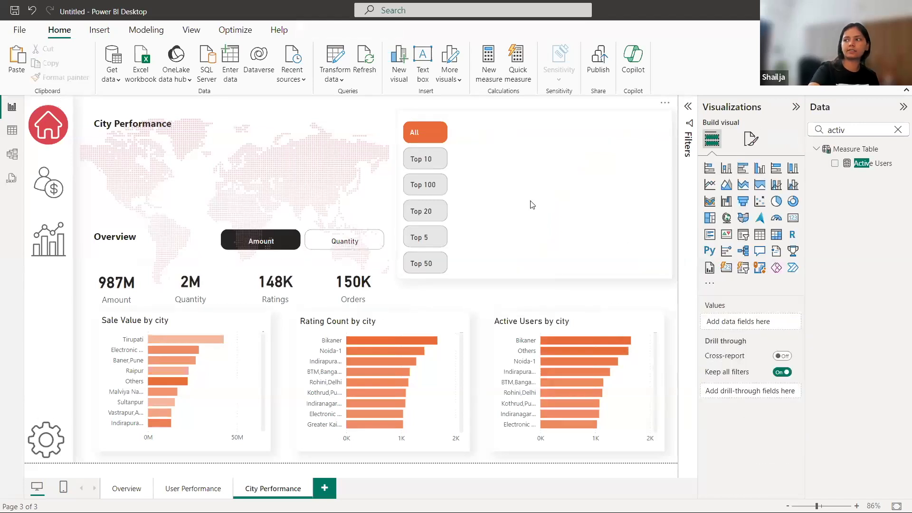
{"action": "left_click", "coordinate": [446, 174]}
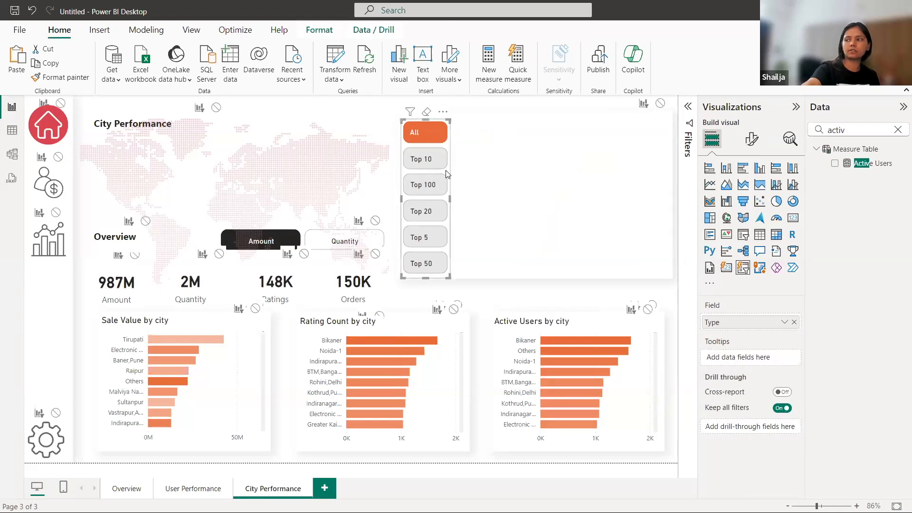
{"action": "key", "text": "Delete"}
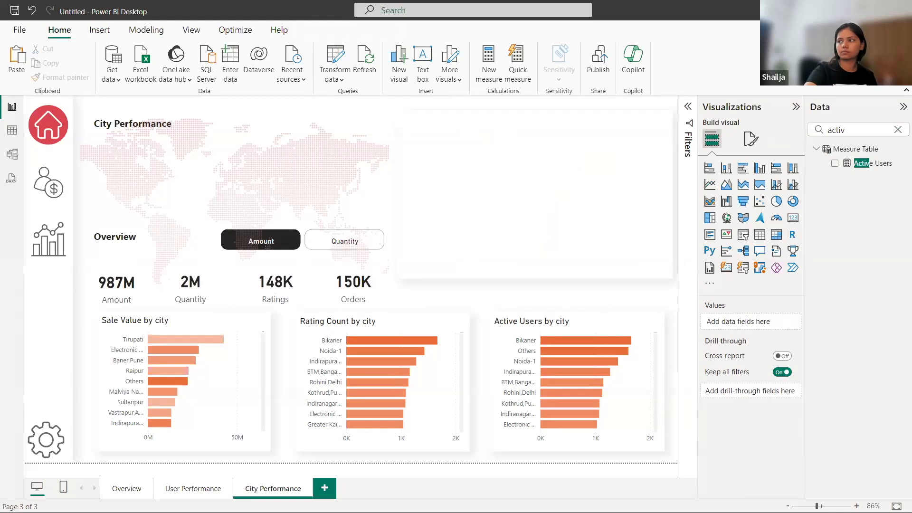
Step: Insert a table visual and resize it to fill the emptied panel beside the world map
{"action": "left_click", "coordinate": [897, 129]}
{"action": "left_click", "coordinate": [759, 234]}
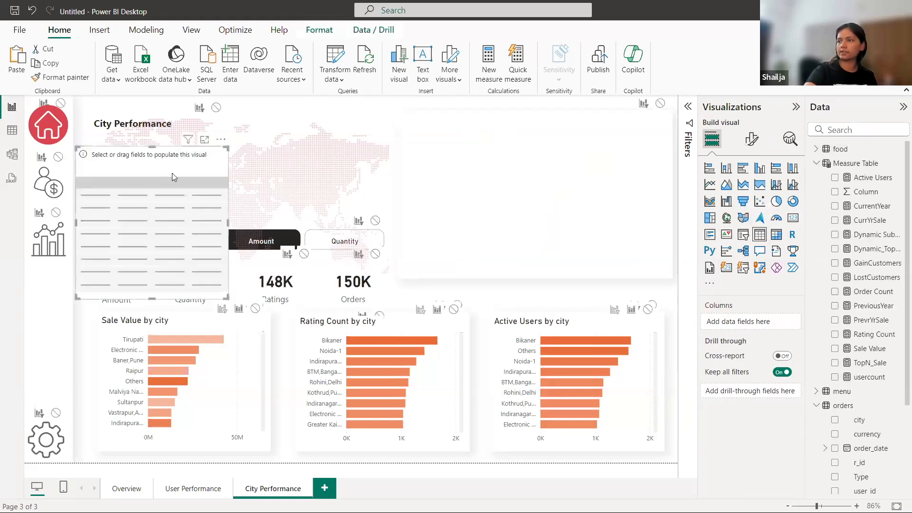
{"action": "left_click_drag", "start_coordinate": [145, 211], "coordinate": [560, 188]}
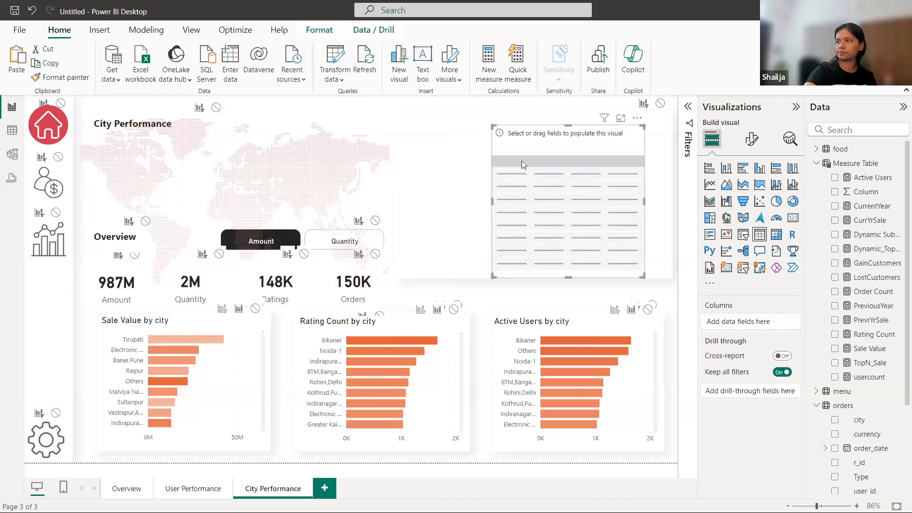
{"action": "left_click_drag", "start_coordinate": [491, 125], "coordinate": [398, 117]}
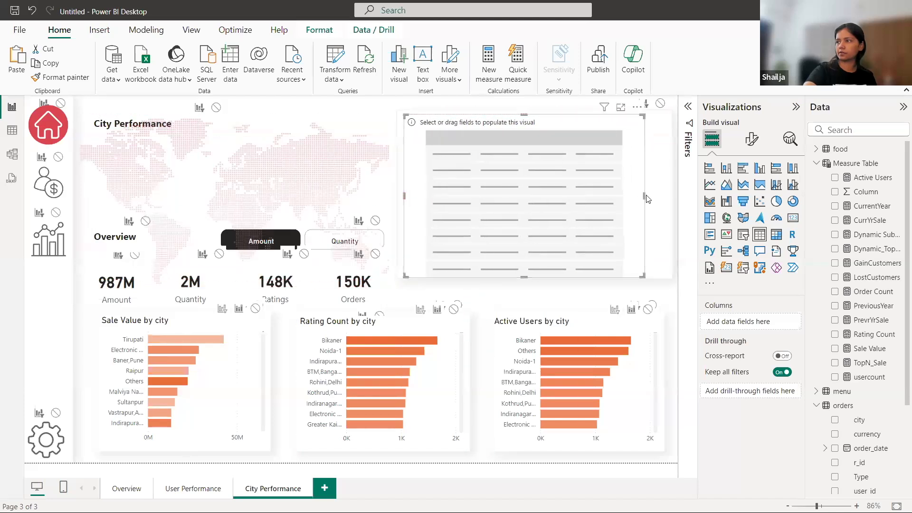
{"action": "left_click_drag", "start_coordinate": [645, 194], "coordinate": [668, 199]}
{"action": "left_click_drag", "start_coordinate": [540, 277], "coordinate": [534, 274]}
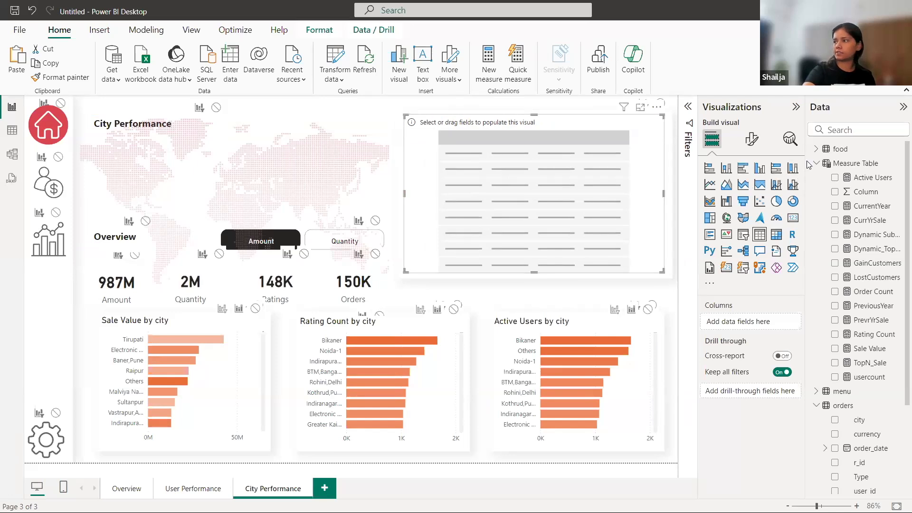
Step: Add the city field from the orders table as the new table visual's first column
{"action": "left_click", "coordinate": [853, 130]}
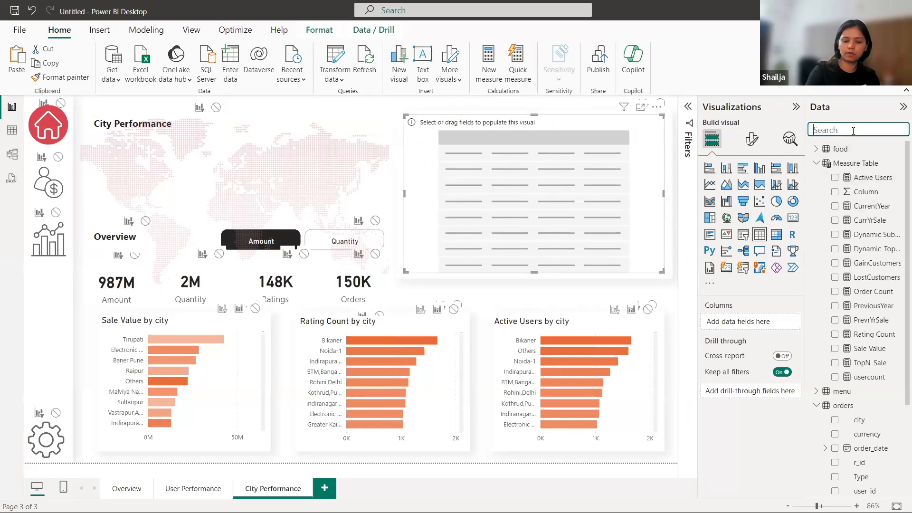
{"action": "type", "text": "city"}
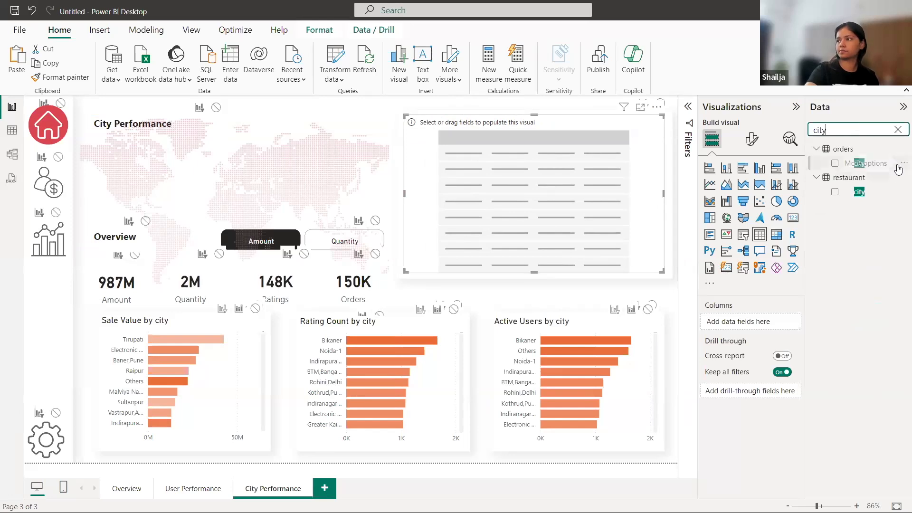
{"action": "left_click_drag", "start_coordinate": [845, 164], "coordinate": [755, 321]}
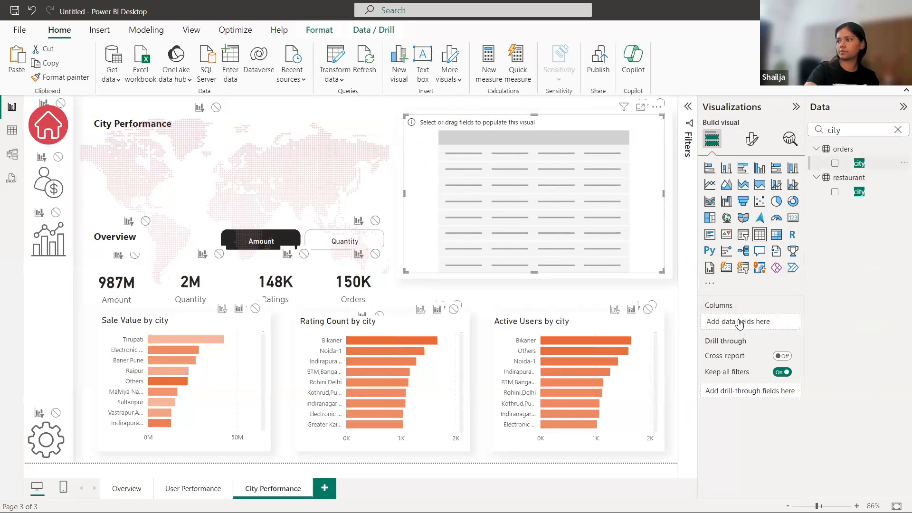
Step: Add the Sale Value, Order Count and Active Users measures as columns of the city table
{"action": "left_click", "coordinate": [900, 129]}
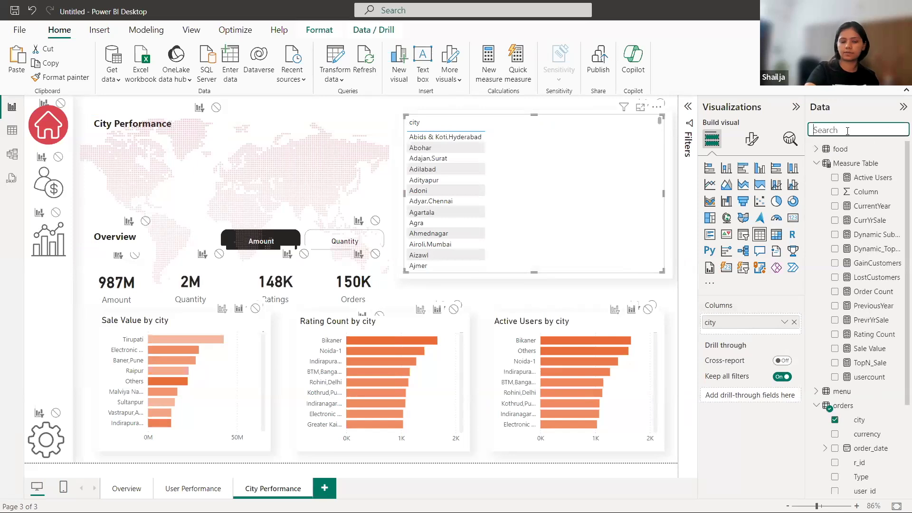
{"action": "type", "text": "sales"}
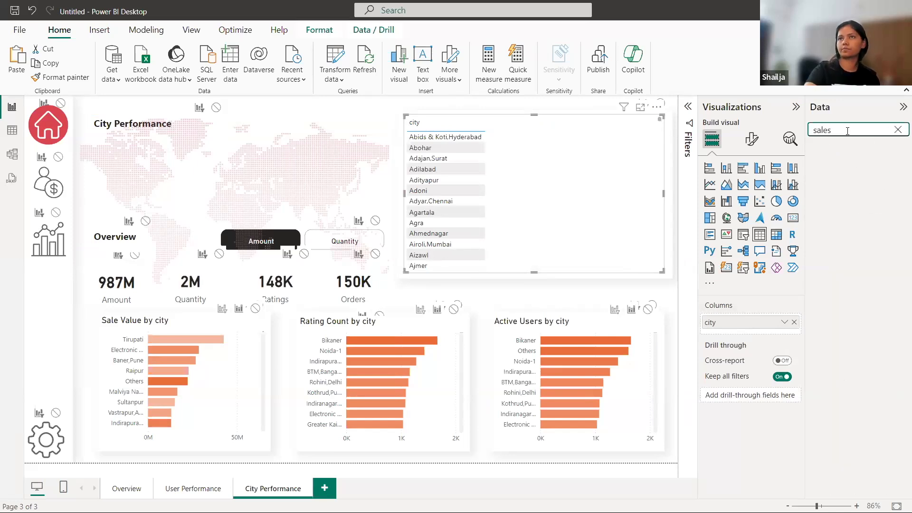
{"action": "key", "text": "BackSpace"}
{"action": "key", "text": "BackSpace"}
{"action": "key", "text": "BackSpace"}
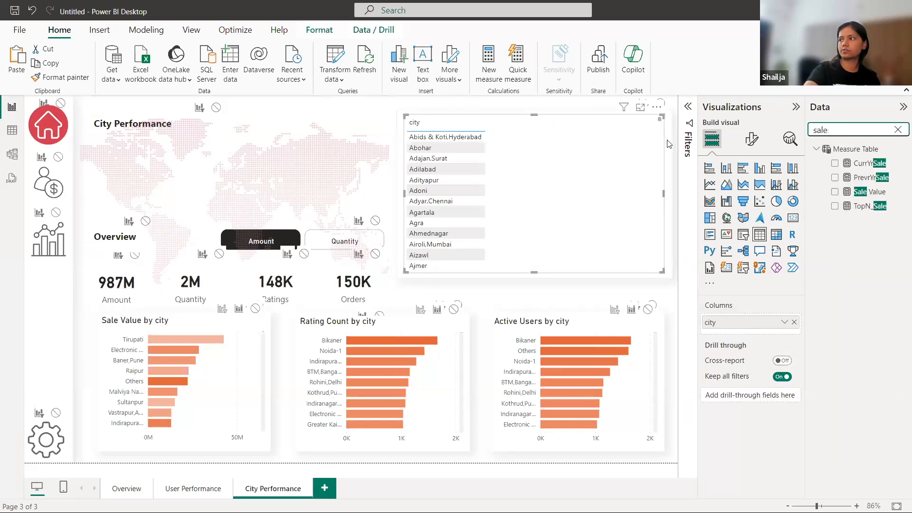
{"action": "key", "text": "BackSpace"}
{"action": "key", "text": "BackSpace"}
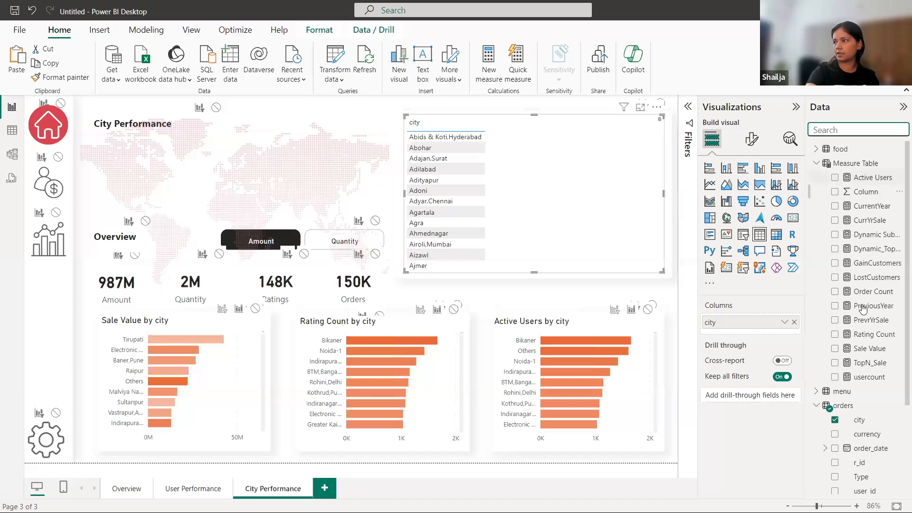
{"action": "left_click_drag", "start_coordinate": [870, 352], "coordinate": [755, 336]}
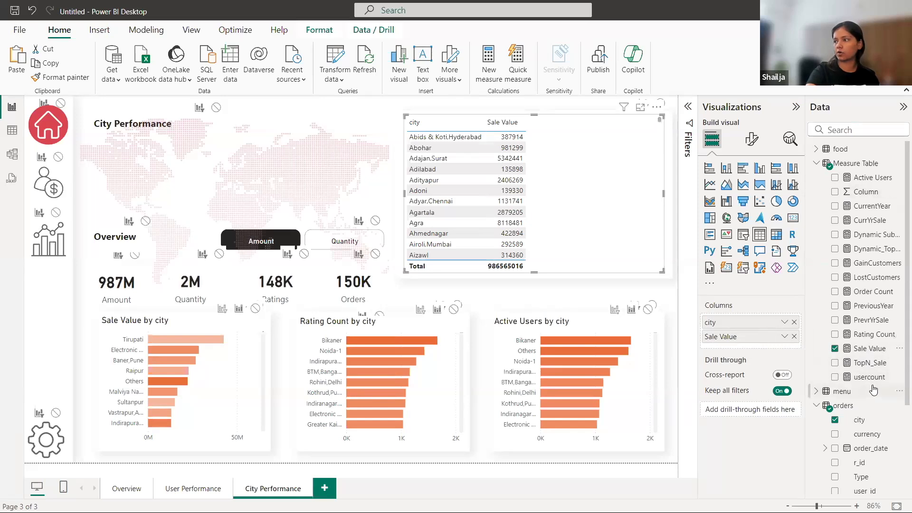
{"action": "left_click_drag", "start_coordinate": [870, 291], "coordinate": [760, 366]}
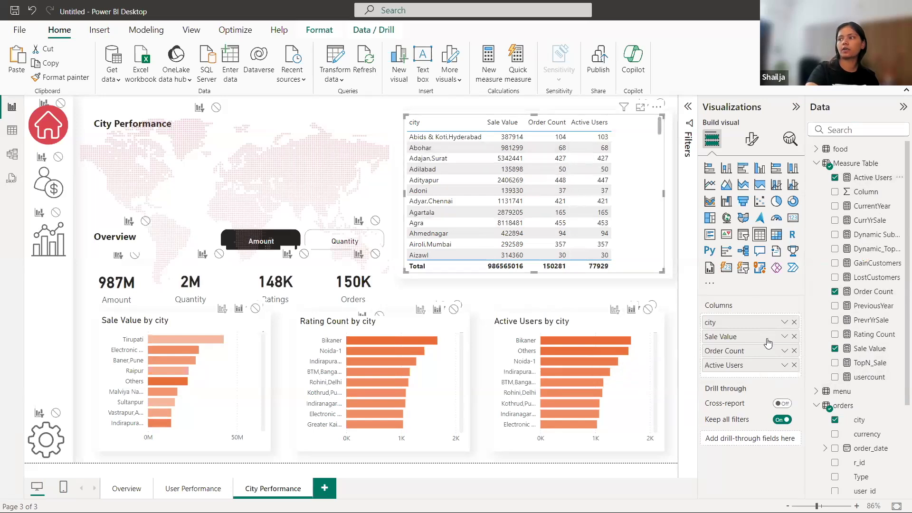
Step: Rename the table's Sale Value column as Sales and its Order Count column as Orders
{"action": "double_click", "coordinate": [727, 338]}
{"action": "double_click", "coordinate": [723, 337]}
{"action": "key", "text": "BackSpace"}
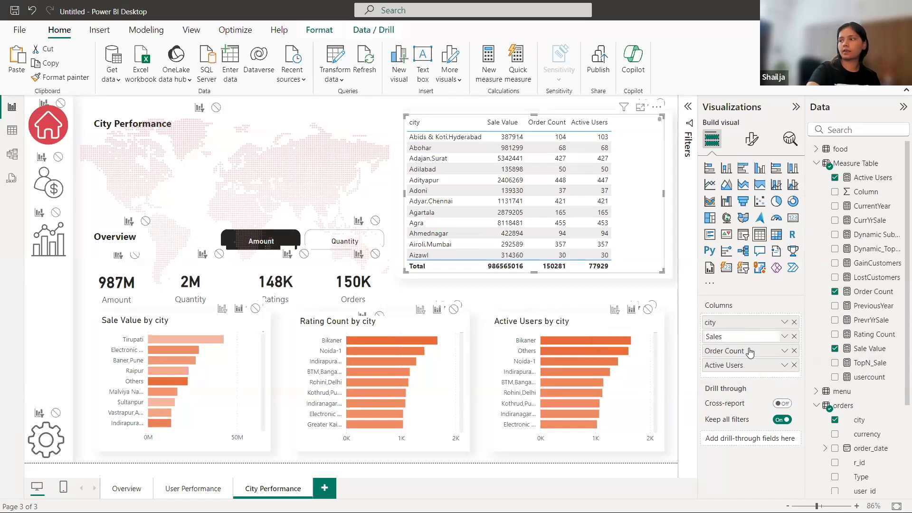
{"action": "double_click", "coordinate": [731, 353]}
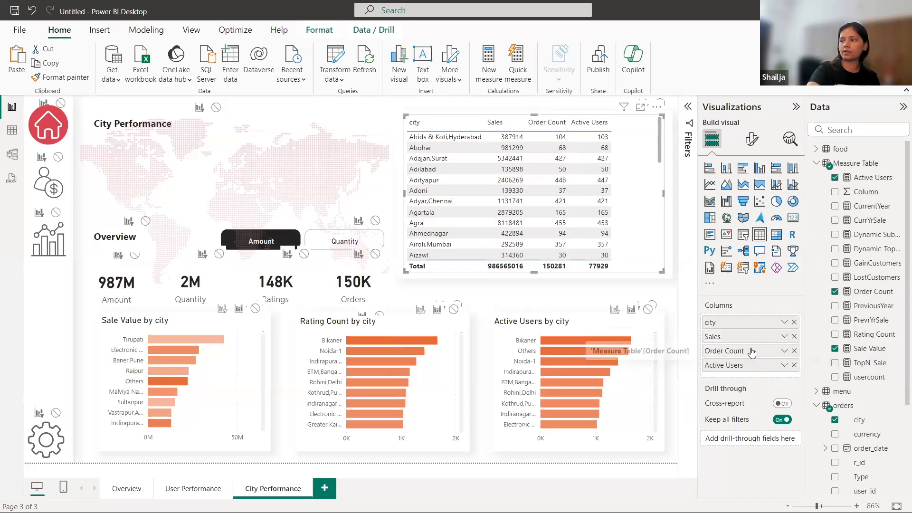
{"action": "double_click", "coordinate": [746, 354]}
{"action": "left_click_drag", "start_coordinate": [748, 351], "coordinate": [731, 350]}
{"action": "key", "text": "BackSpace"}
{"action": "key", "text": "BackSpace"}
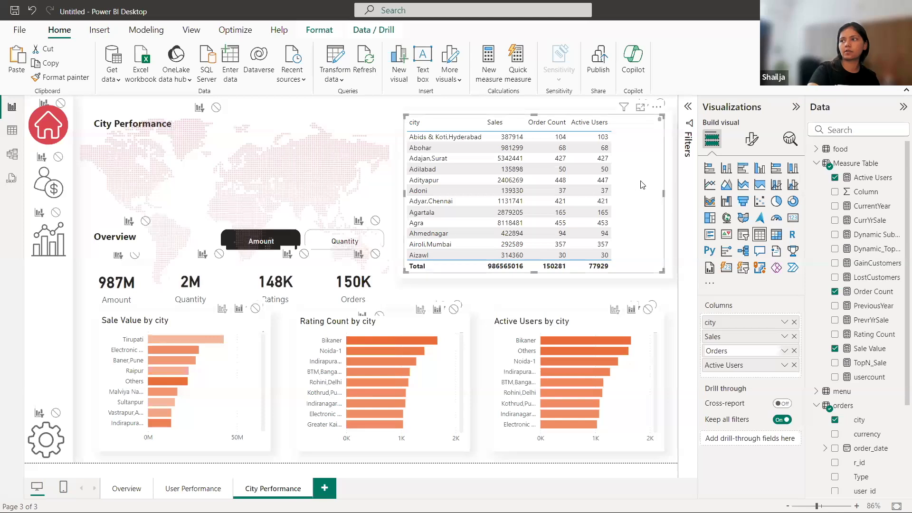
{"action": "key", "text": "Return"}
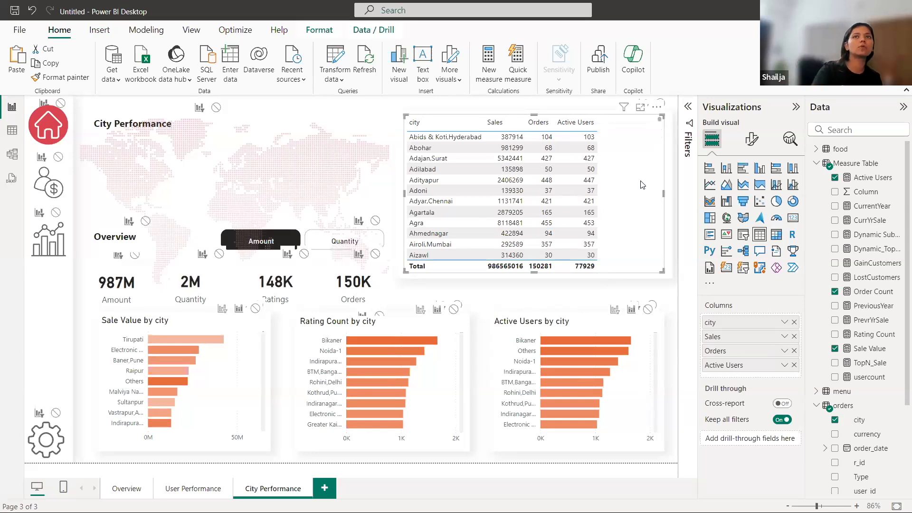
Step: Widen the city table's columns so they fill the width of the visual
{"action": "left_click_drag", "start_coordinate": [485, 123], "coordinate": [579, 130]}
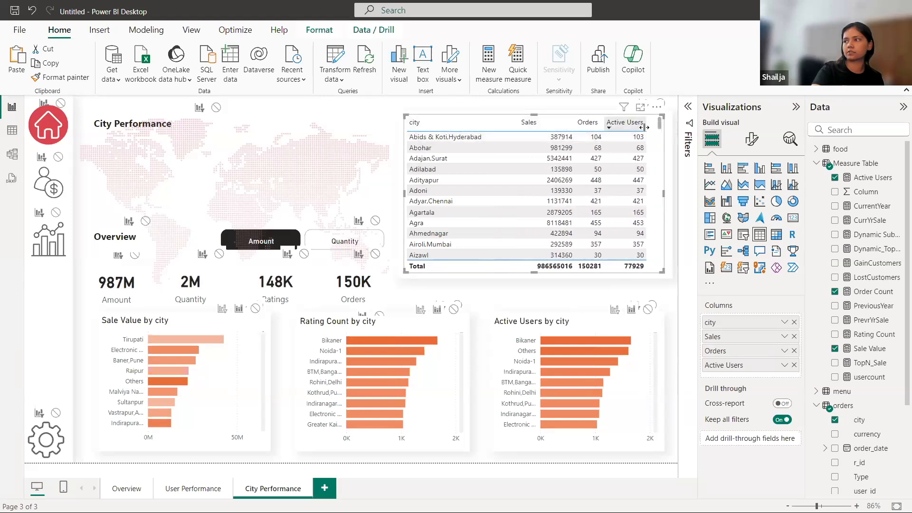
{"action": "left_click_drag", "start_coordinate": [645, 127], "coordinate": [651, 128]}
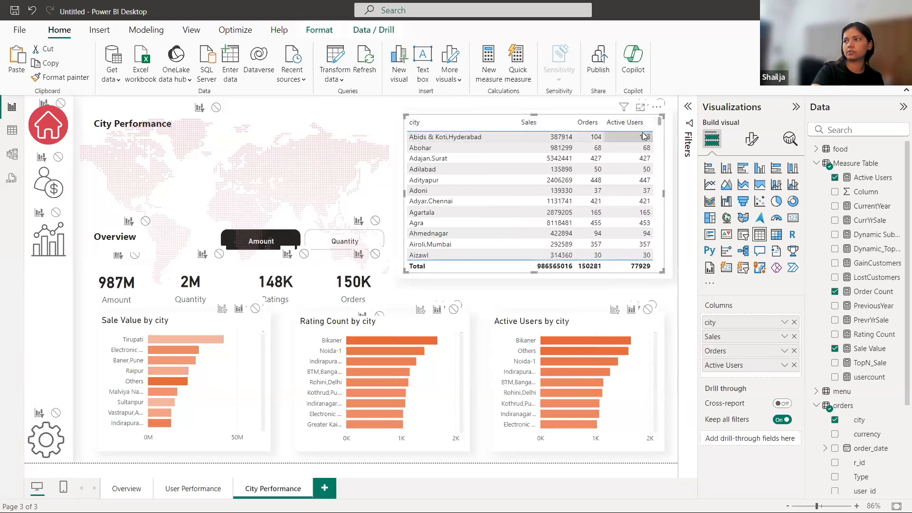
{"action": "left_click", "coordinate": [390, 107]}
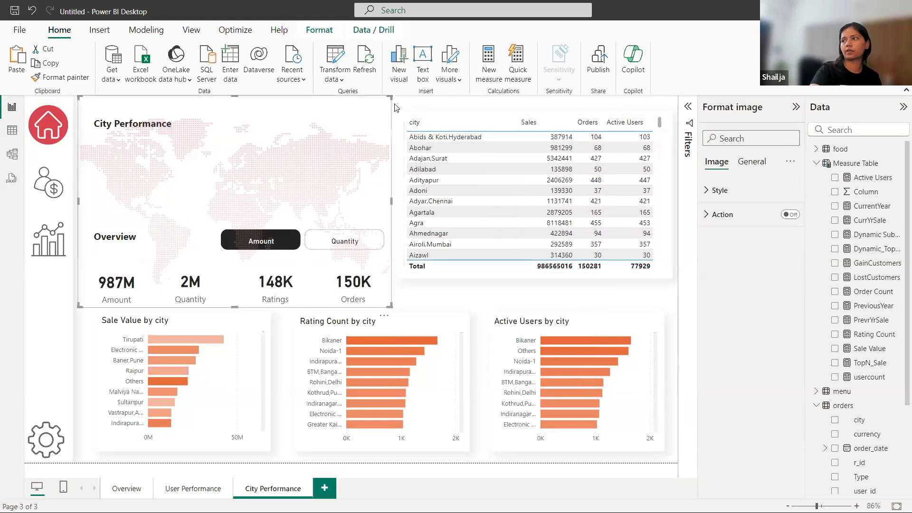
{"action": "left_click", "coordinate": [406, 107]}
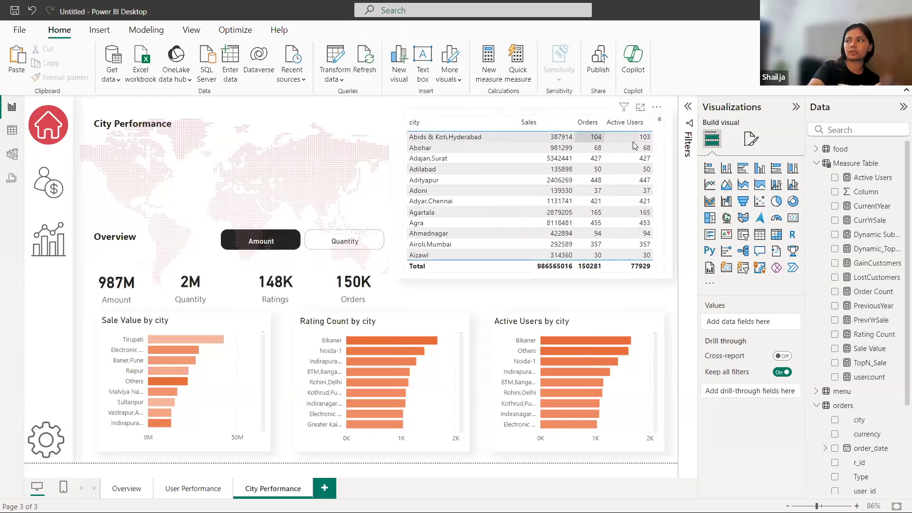
Step: Apply the Minimal style preset to the city table
{"action": "left_click", "coordinate": [751, 138]}
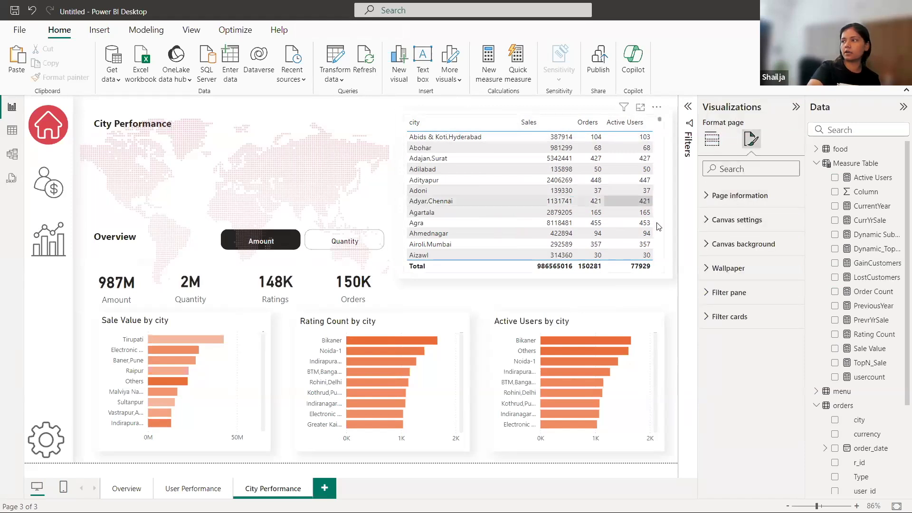
{"action": "left_click", "coordinate": [657, 265]}
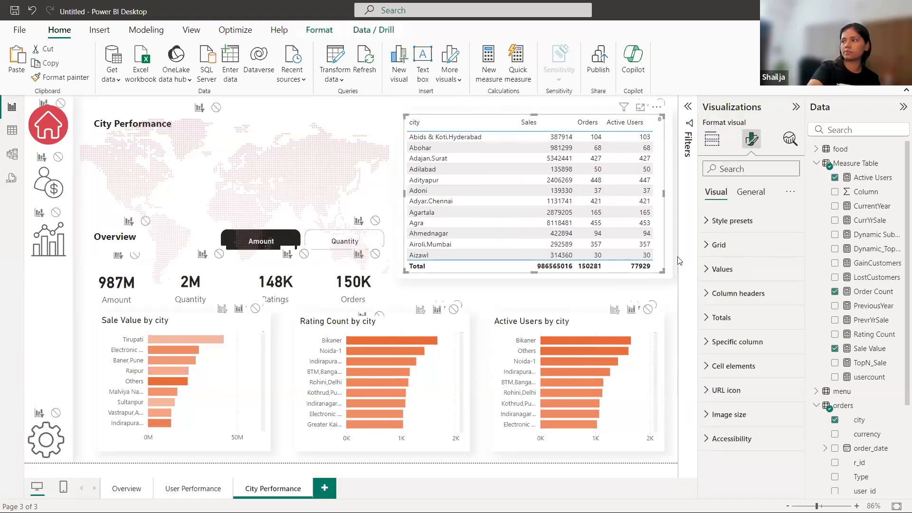
{"action": "left_click", "coordinate": [732, 220]}
{"action": "left_click", "coordinate": [750, 260]}
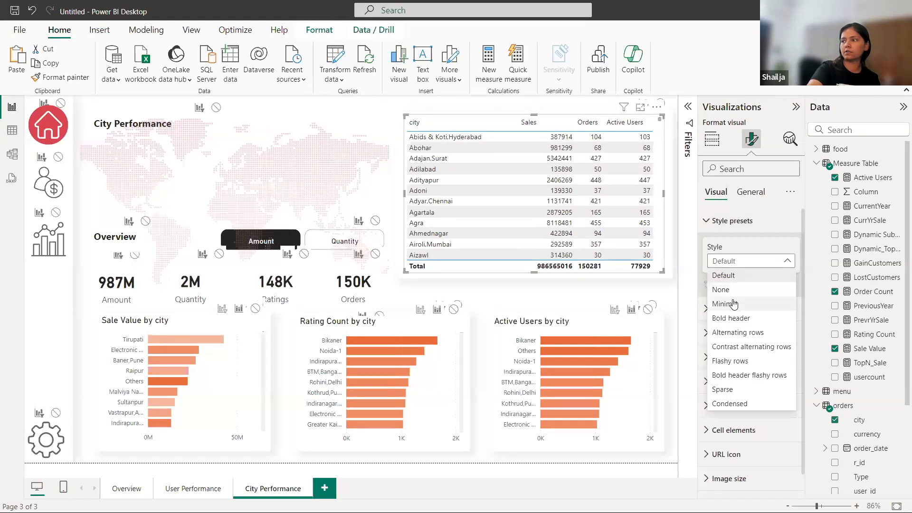
{"action": "left_click", "coordinate": [731, 299]}
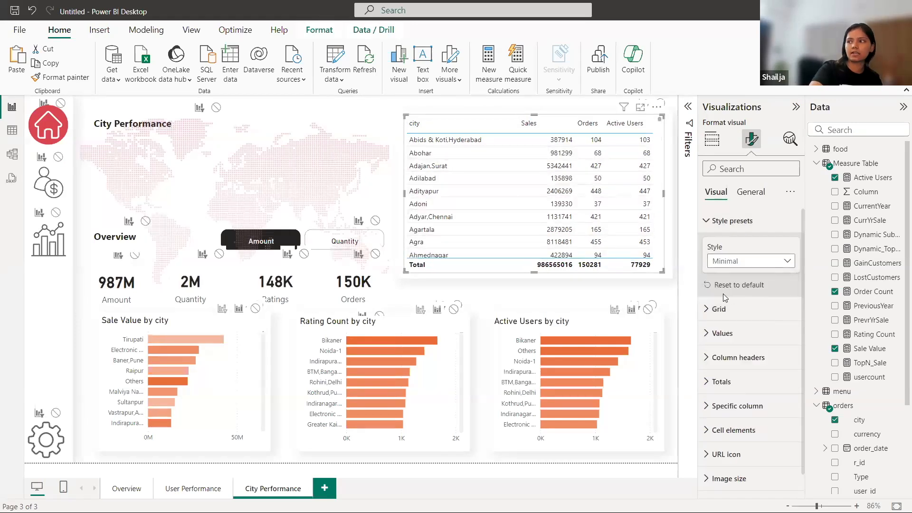
Step: Make the table's column headers bold at size 12, and adjust column widths so the Active Users header fits on one line
{"action": "left_click", "coordinate": [713, 357]}
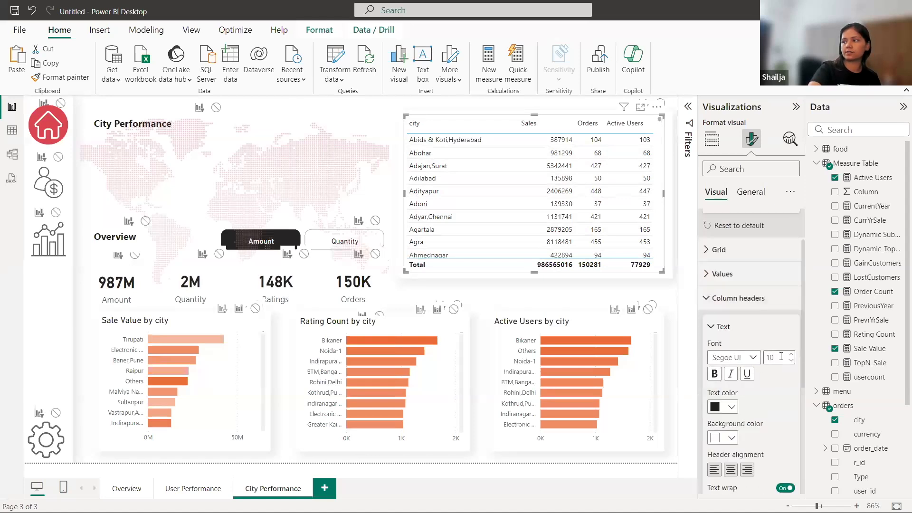
{"action": "left_click", "coordinate": [714, 374]}
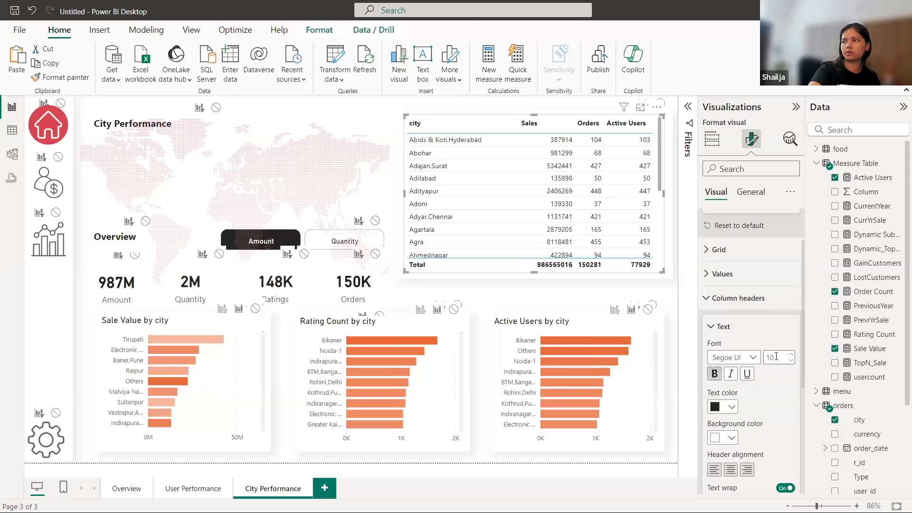
{"action": "double_click", "coordinate": [774, 356]}
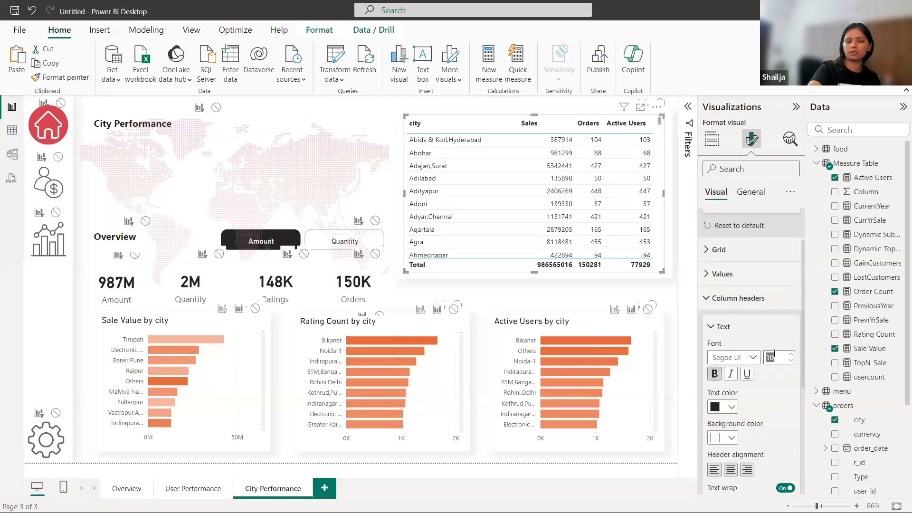
{"action": "type", "text": "14"}
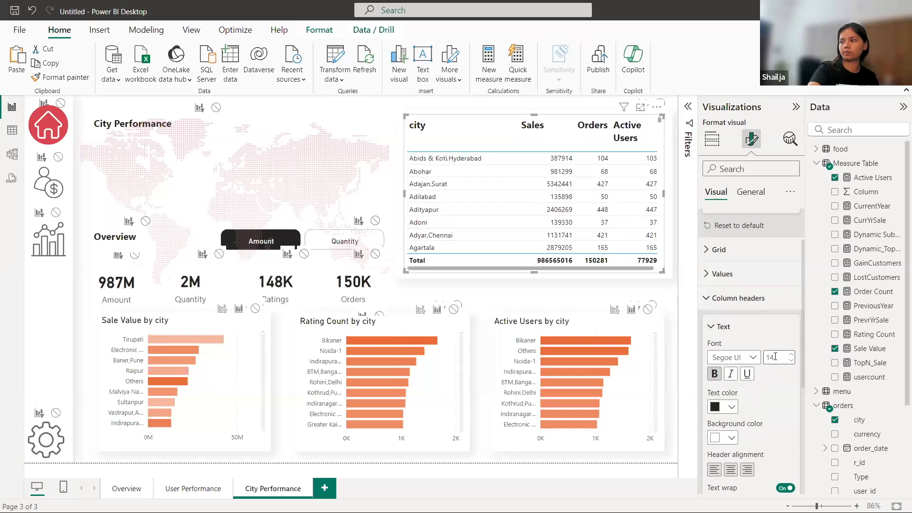
{"action": "double_click", "coordinate": [775, 356]}
{"action": "key", "text": "BackSpace"}
{"action": "key", "text": "BackSpace"}
{"action": "type", "text": "12"}
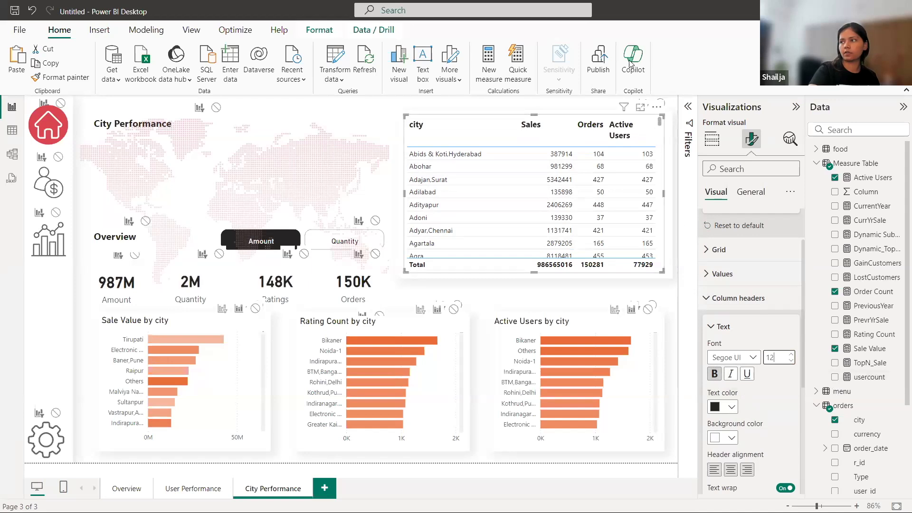
{"action": "left_click_drag", "start_coordinate": [518, 130], "coordinate": [507, 126]}
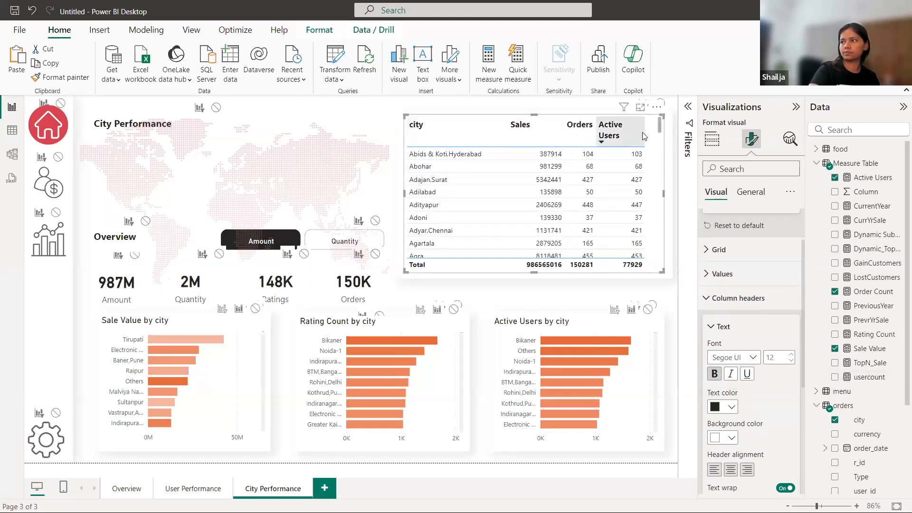
{"action": "left_click_drag", "start_coordinate": [644, 132], "coordinate": [654, 134]}
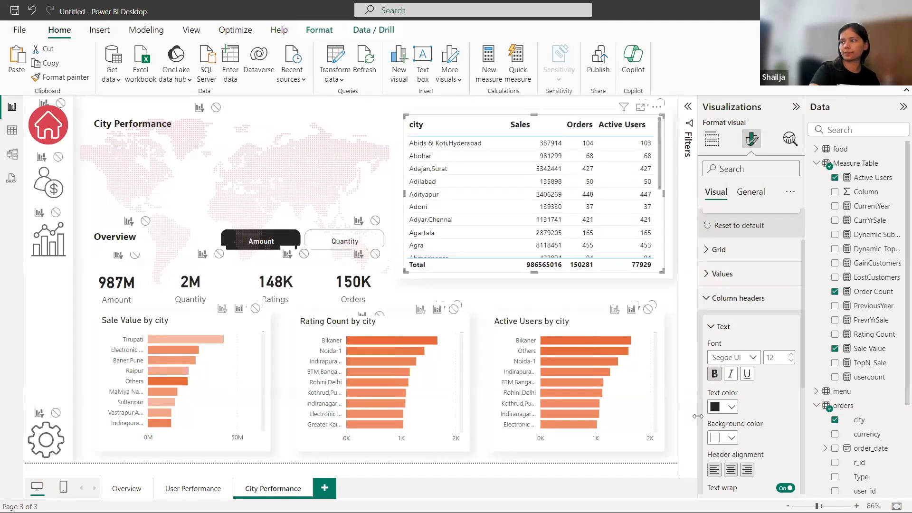
Step: Set the table's column header text color to the orange used in the bar charts
{"action": "left_click", "coordinate": [731, 406]}
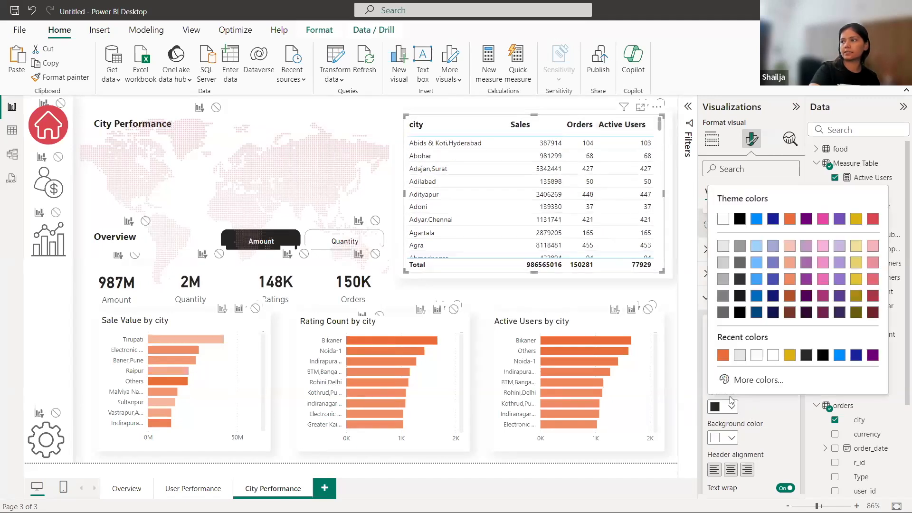
{"action": "left_click", "coordinate": [723, 355]}
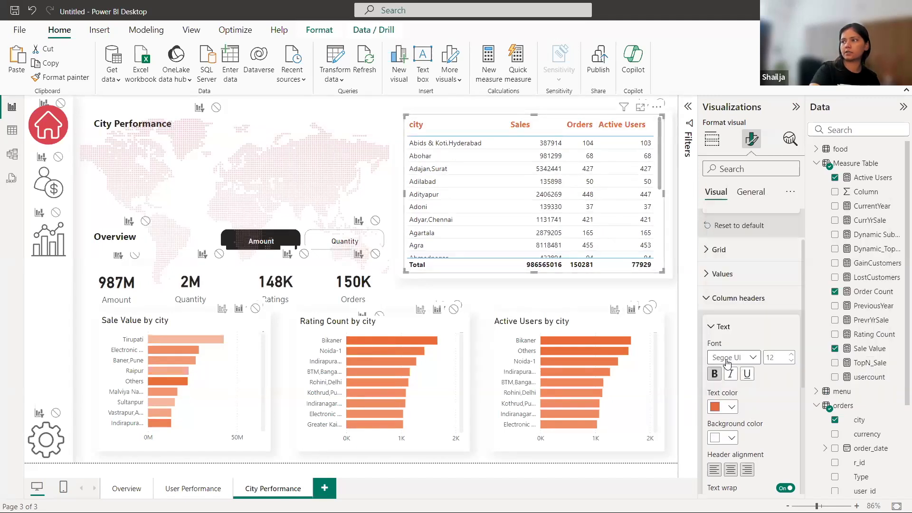
{"action": "left_click", "coordinate": [397, 106]}
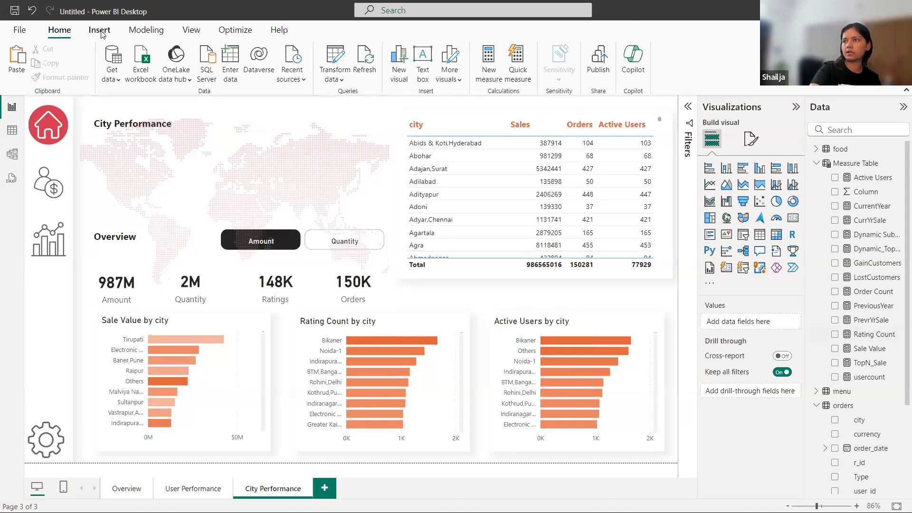
Step: Shorten the city table by lowering its top edge, leaving free space above the column headers
{"action": "left_click", "coordinate": [407, 116]}
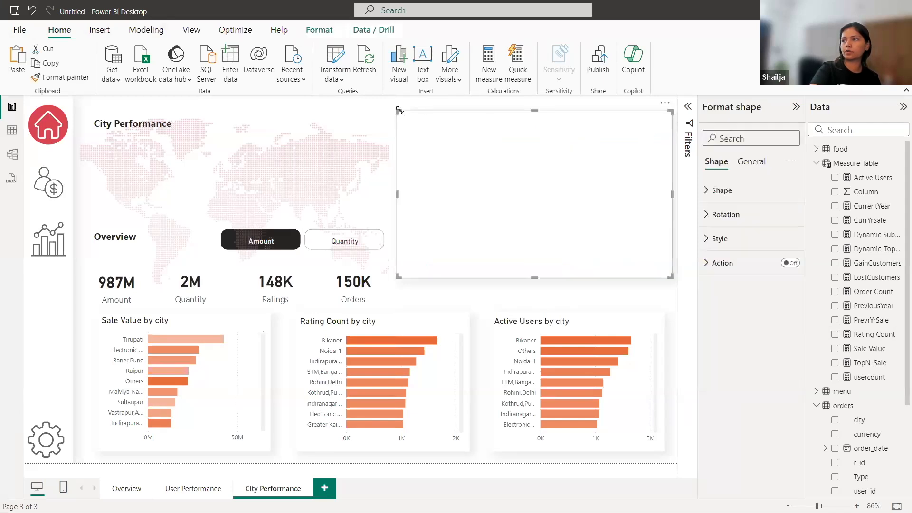
{"action": "key", "text": "Delete"}
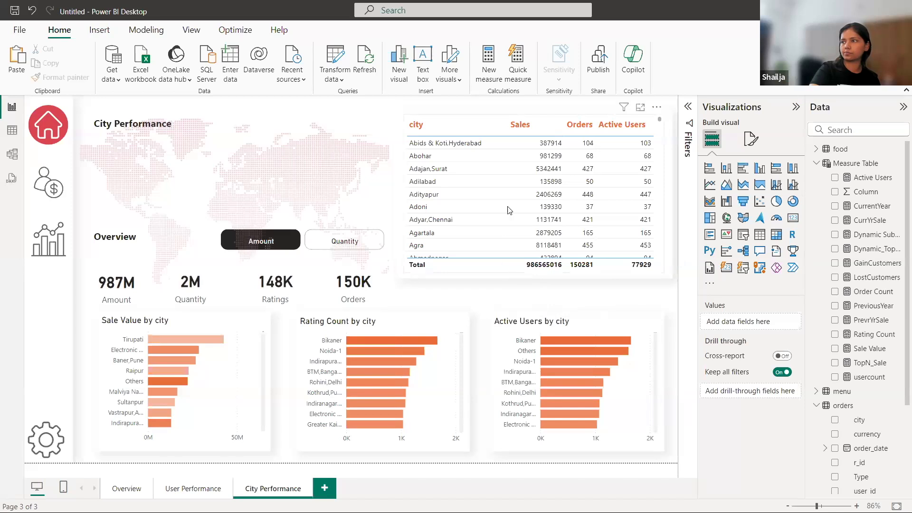
{"action": "left_click", "coordinate": [521, 113]}
{"action": "left_click_drag", "start_coordinate": [534, 114], "coordinate": [540, 140]}
Step: Lower the top edge of the white background rectangle behind the city table to match the shortened table
{"action": "left_click", "coordinate": [533, 116]}
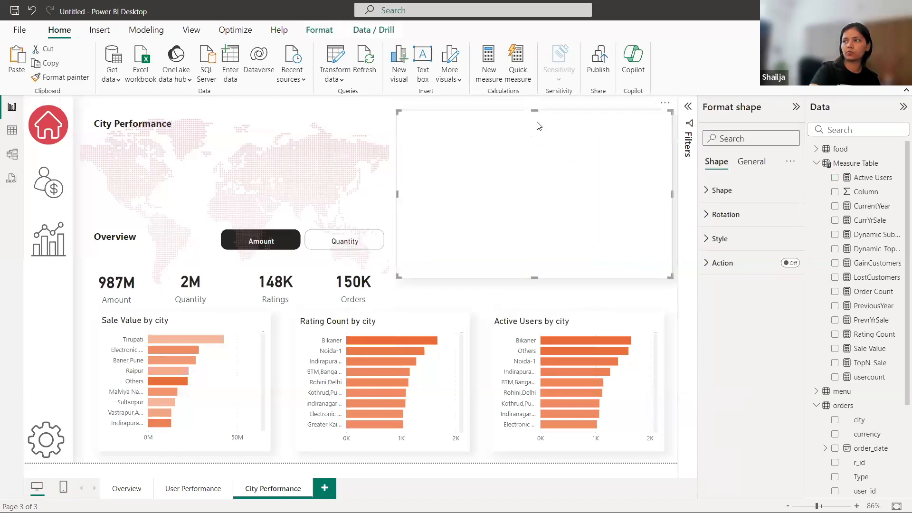
{"action": "left_click", "coordinate": [539, 126]}
{"action": "left_click", "coordinate": [538, 116]}
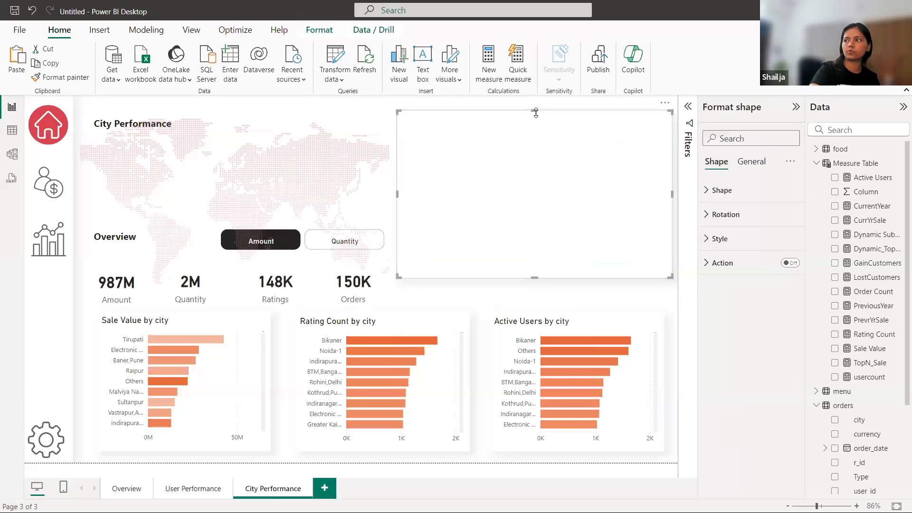
{"action": "left_click_drag", "start_coordinate": [535, 114], "coordinate": [534, 126]}
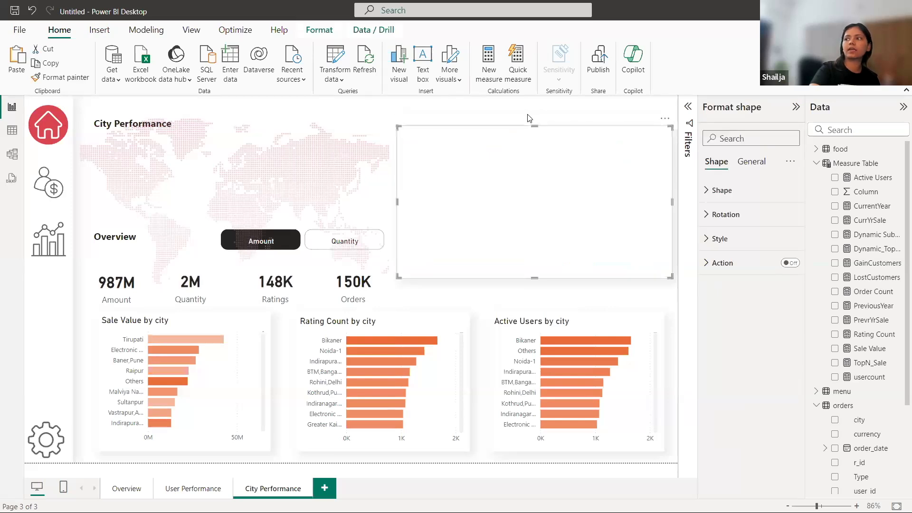
{"action": "left_click", "coordinate": [525, 116]}
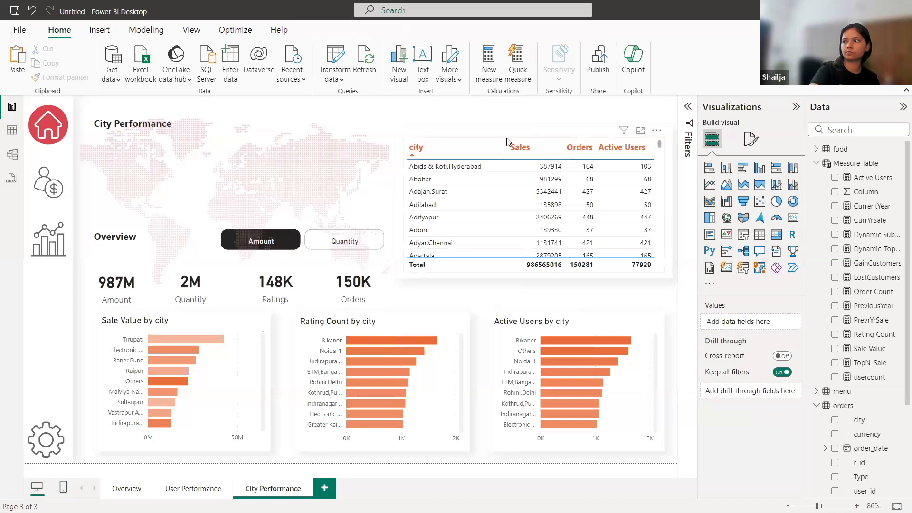
Step: Raise the city table's top edge slightly so the table sits just inside its background rectangle
{"action": "left_click", "coordinate": [532, 138]}
{"action": "left_click_drag", "start_coordinate": [532, 136], "coordinate": [532, 131]}
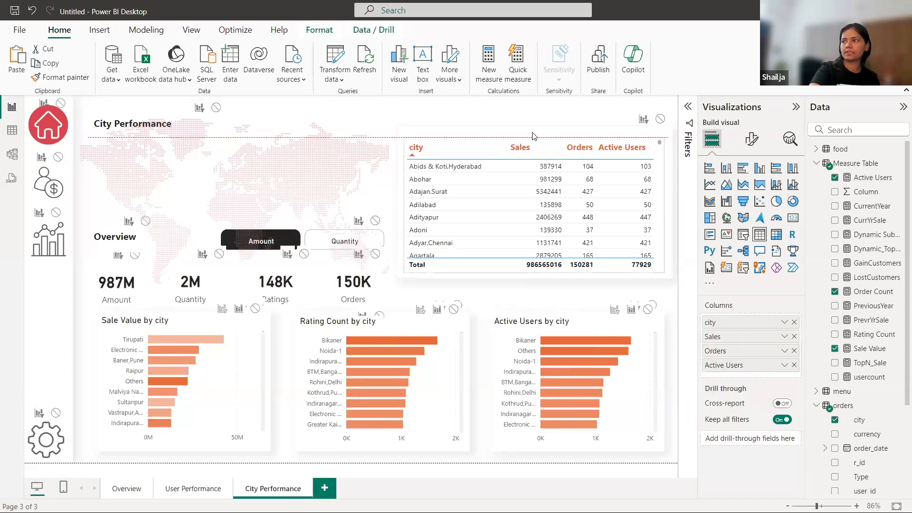
{"action": "left_click", "coordinate": [489, 104]}
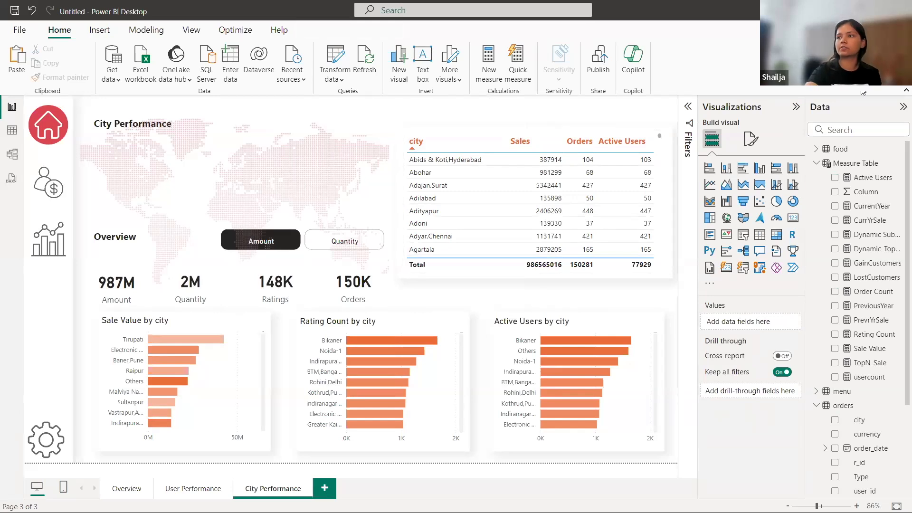
Step: Insert a rectangle and size and place it over the city column, matching the height of the table's background
{"action": "left_click", "coordinate": [99, 30]}
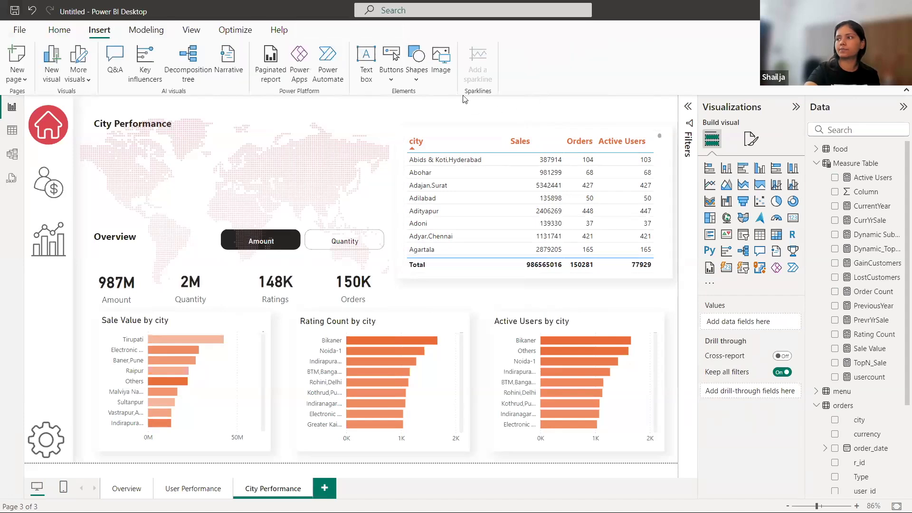
{"action": "left_click", "coordinate": [417, 62]}
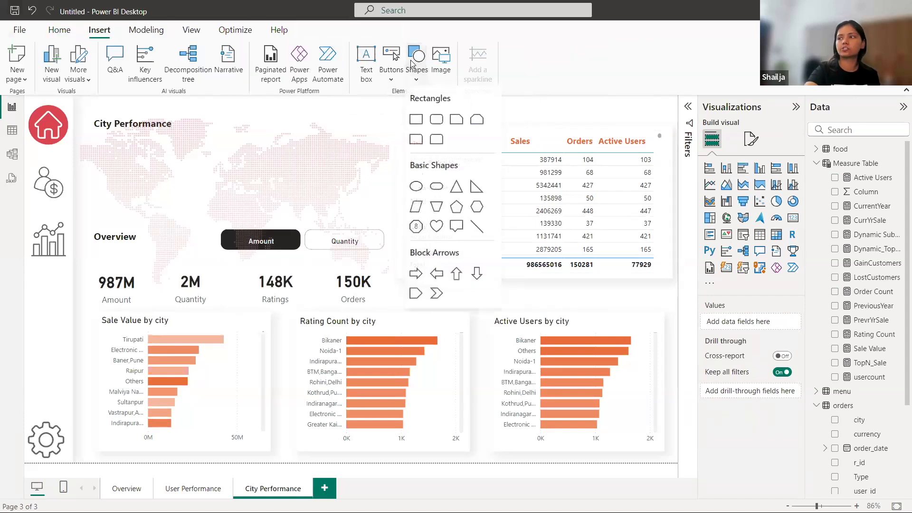
{"action": "left_click", "coordinate": [416, 120]}
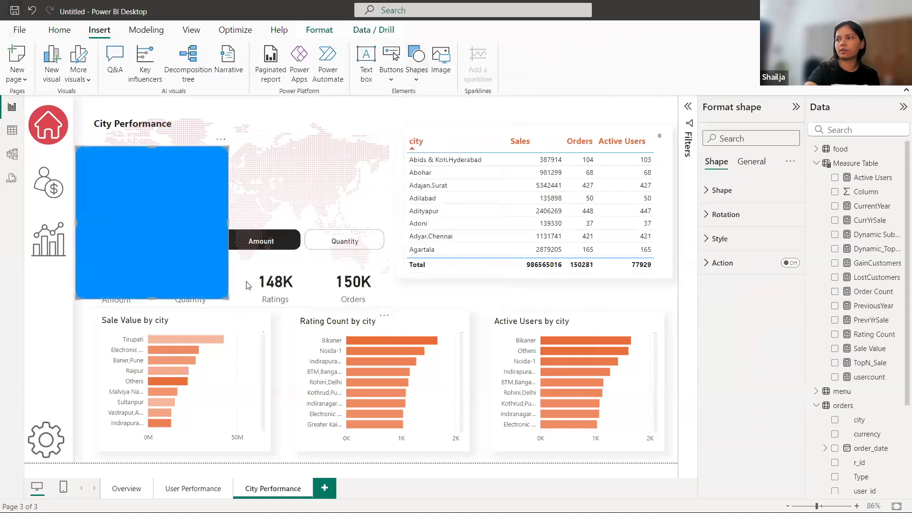
{"action": "left_click_drag", "start_coordinate": [226, 220], "coordinate": [468, 189]}
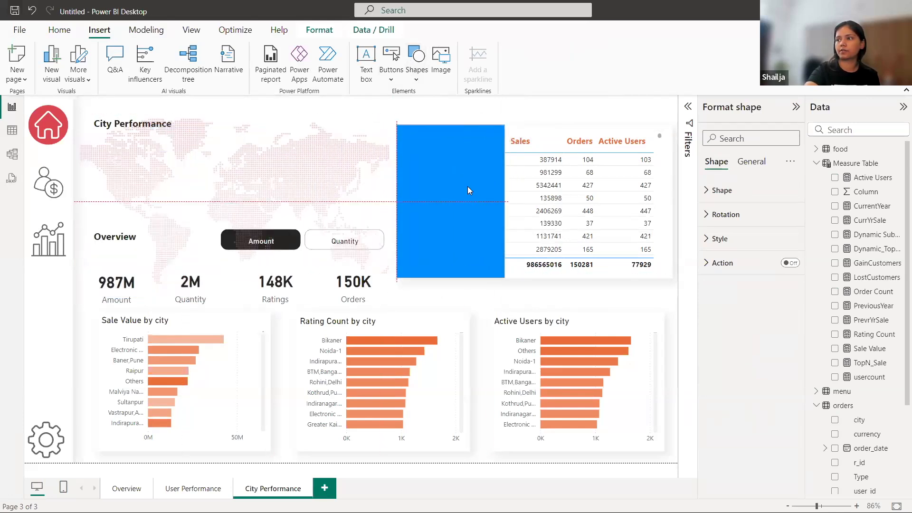
Step: Set the new rectangle's fill color to white and turn off its border
{"action": "left_click", "coordinate": [706, 191]}
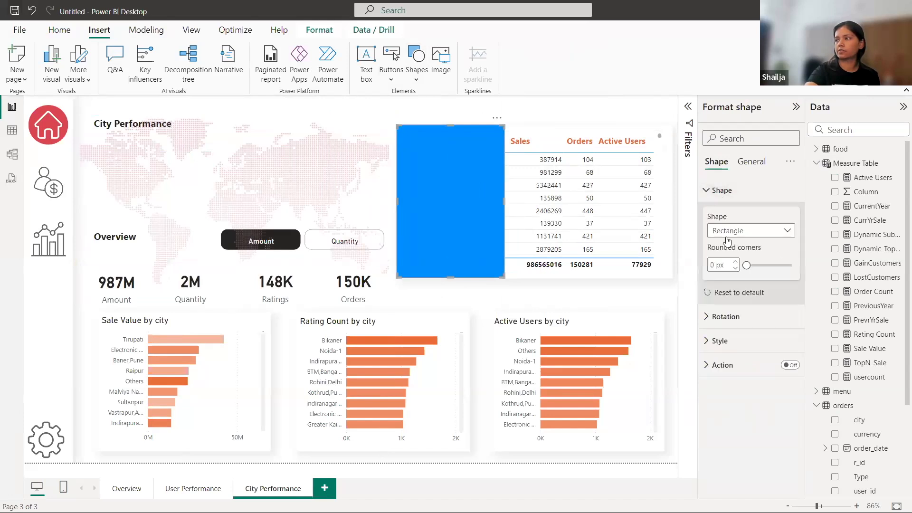
{"action": "left_click", "coordinate": [712, 340]}
{"action": "left_click", "coordinate": [731, 400]}
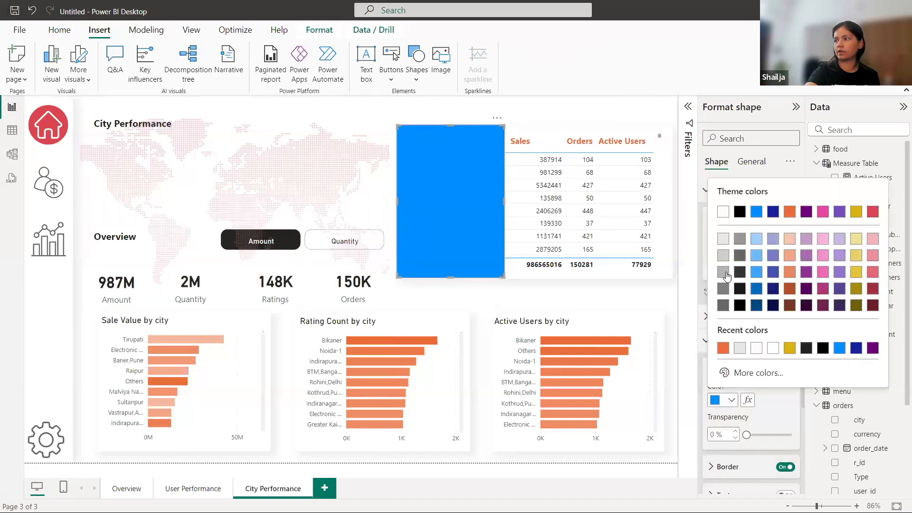
{"action": "left_click", "coordinate": [723, 211]}
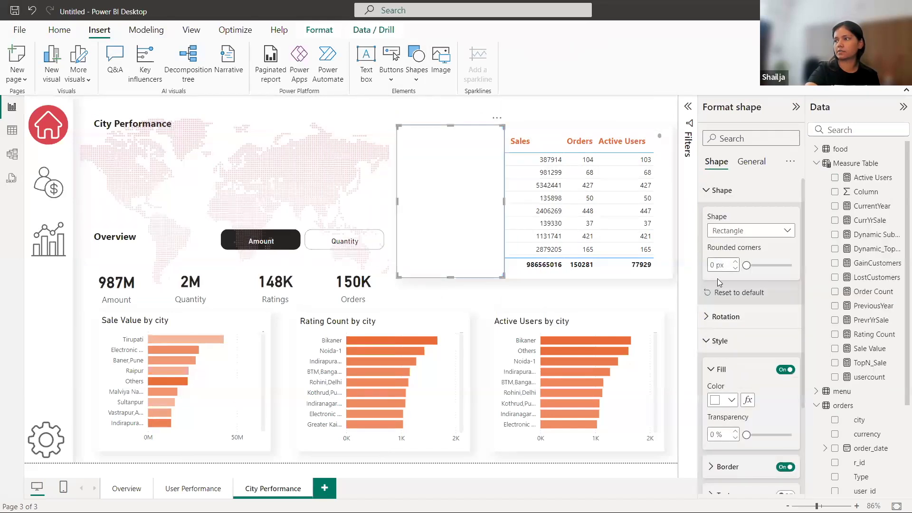
{"action": "left_click", "coordinate": [706, 341]}
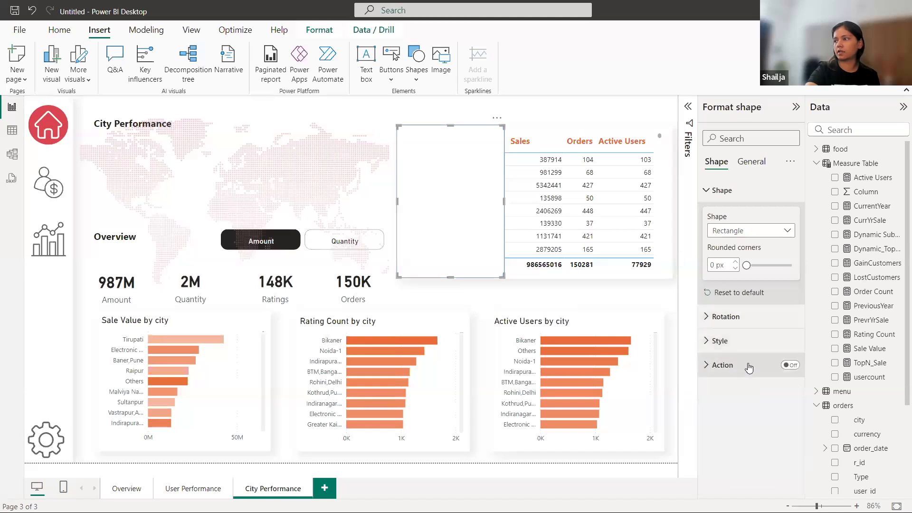
{"action": "left_click", "coordinate": [711, 342]}
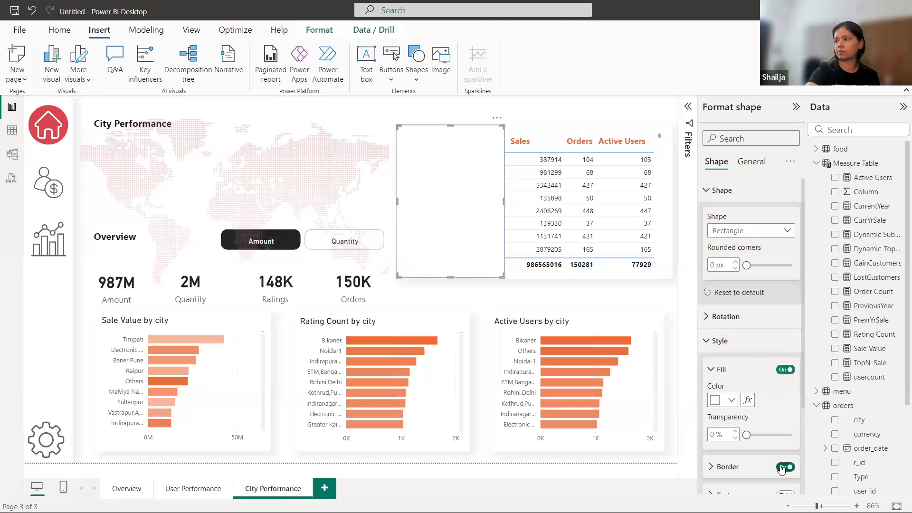
{"action": "left_click", "coordinate": [714, 340]}
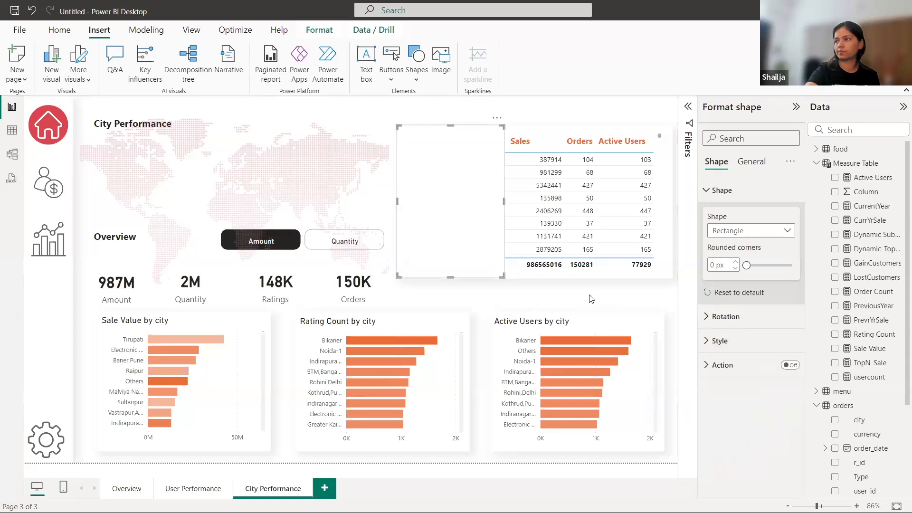
{"action": "left_click", "coordinate": [498, 254]}
{"action": "left_click", "coordinate": [448, 215]}
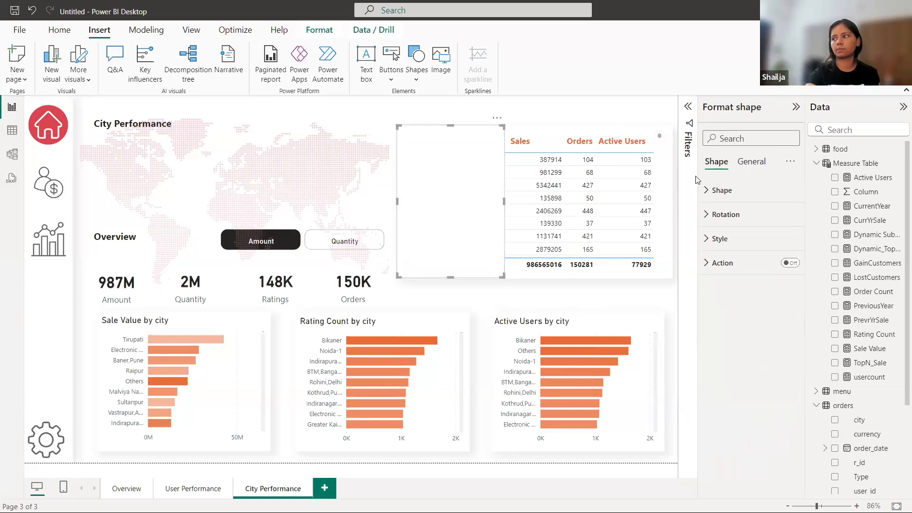
{"action": "left_click", "coordinate": [625, 293]}
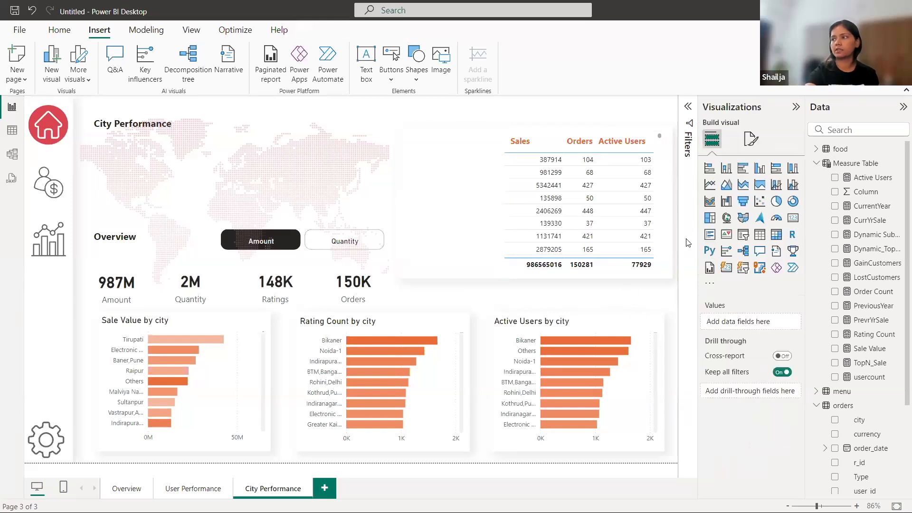
Step: Add a Slicer (new) visual to the page and fill it with the city field from the restaurant table
{"action": "left_click", "coordinate": [744, 268]}
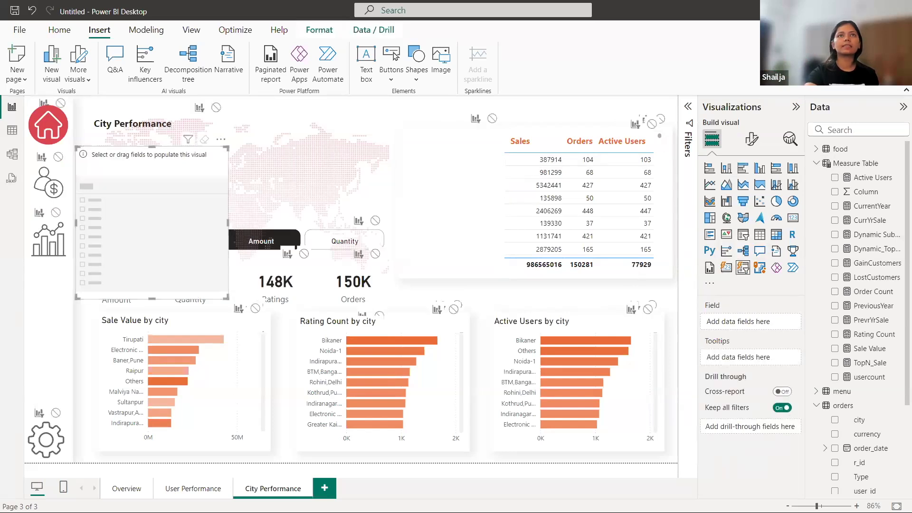
{"action": "left_click", "coordinate": [866, 131]}
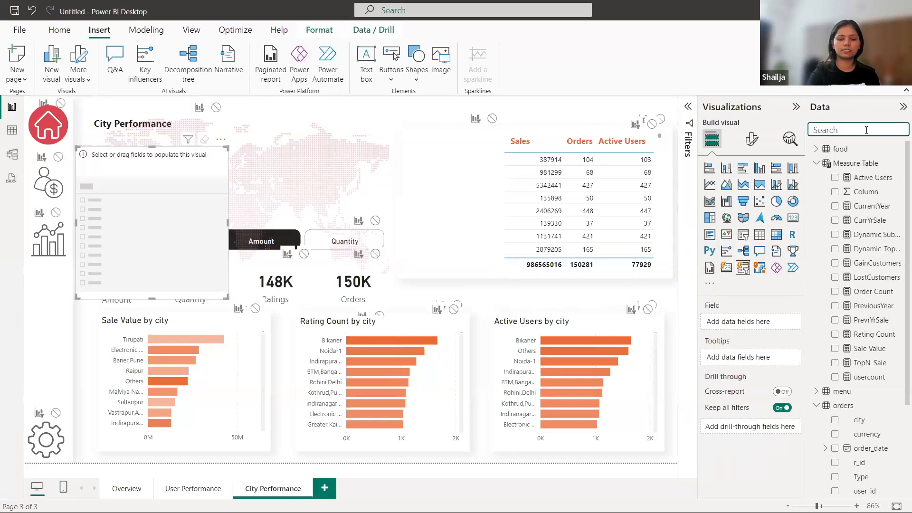
{"action": "type", "text": "city"}
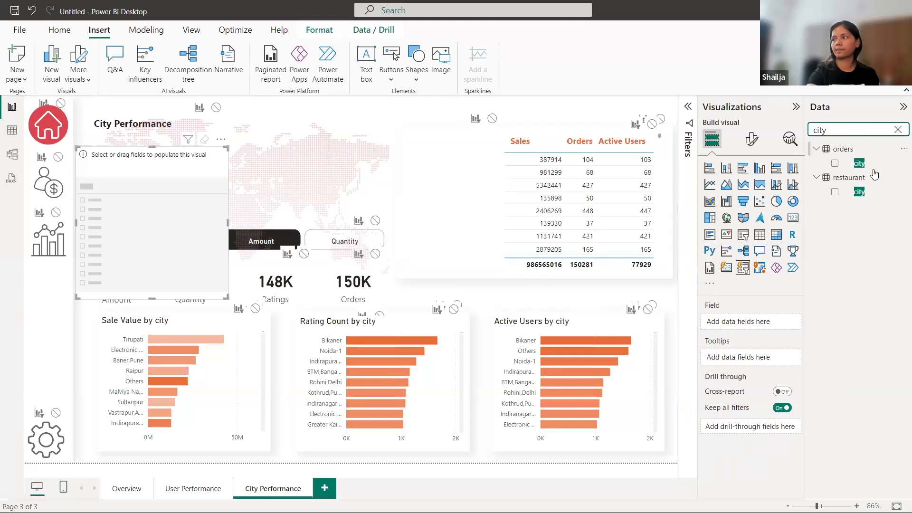
{"action": "left_click_drag", "start_coordinate": [875, 193], "coordinate": [765, 327]}
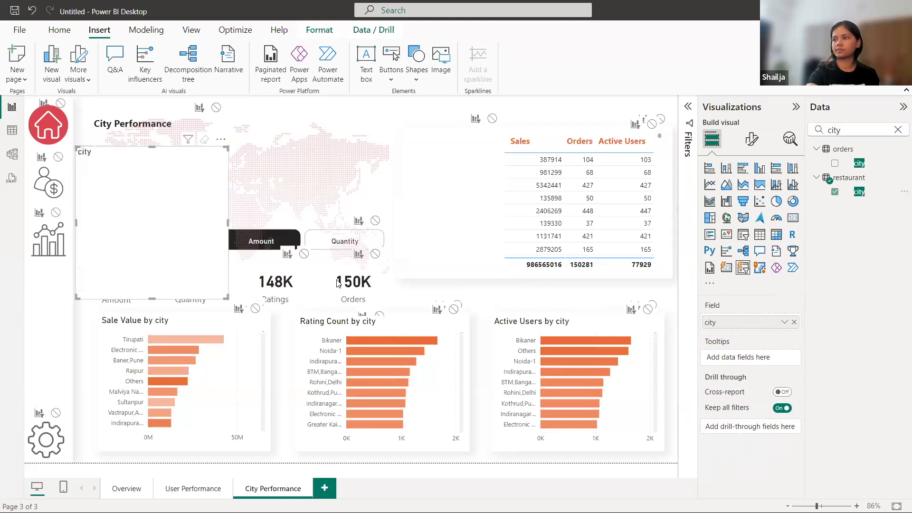
Step: Change the city visual from the new slicer type to the standard slicer
{"action": "left_click", "coordinate": [751, 139]}
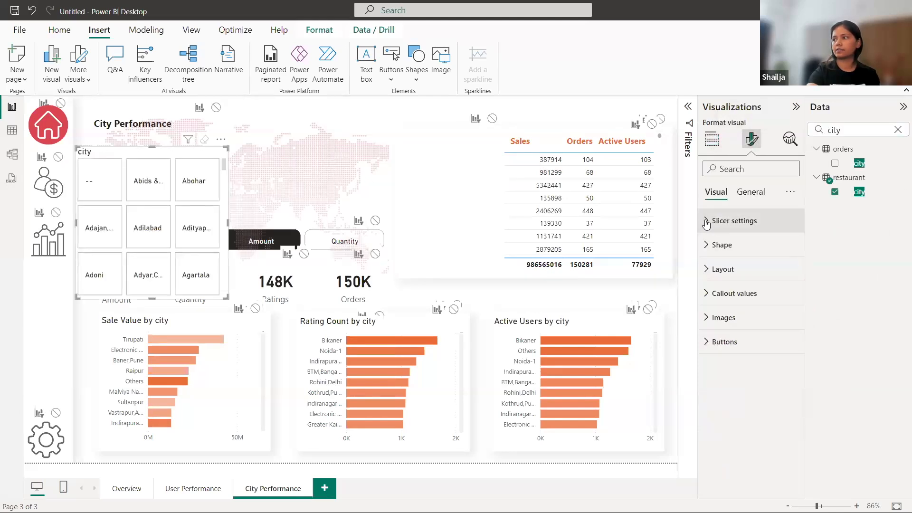
{"action": "left_click", "coordinate": [712, 227]}
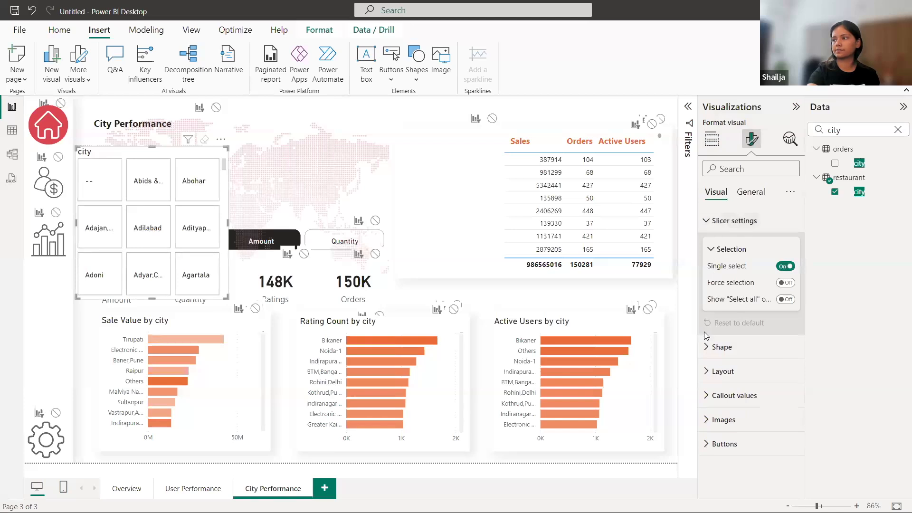
{"action": "left_click", "coordinate": [720, 347]}
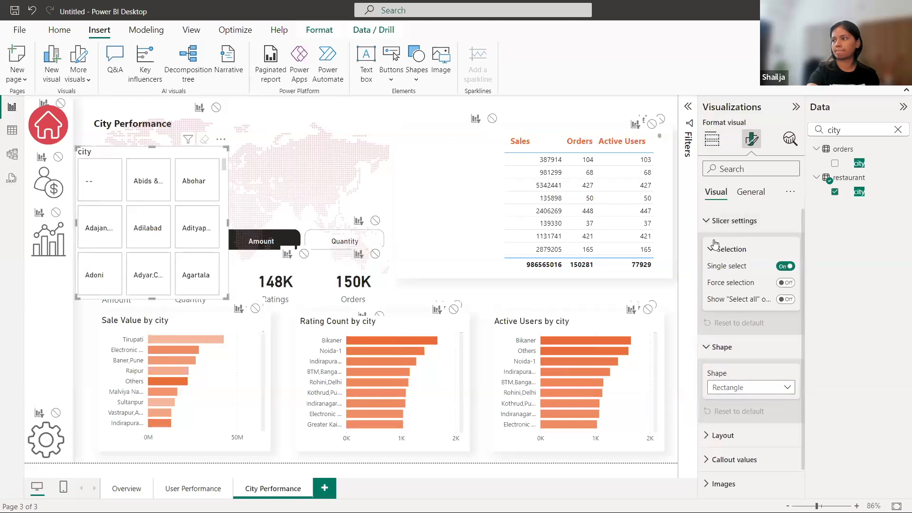
{"action": "left_click", "coordinate": [713, 221]}
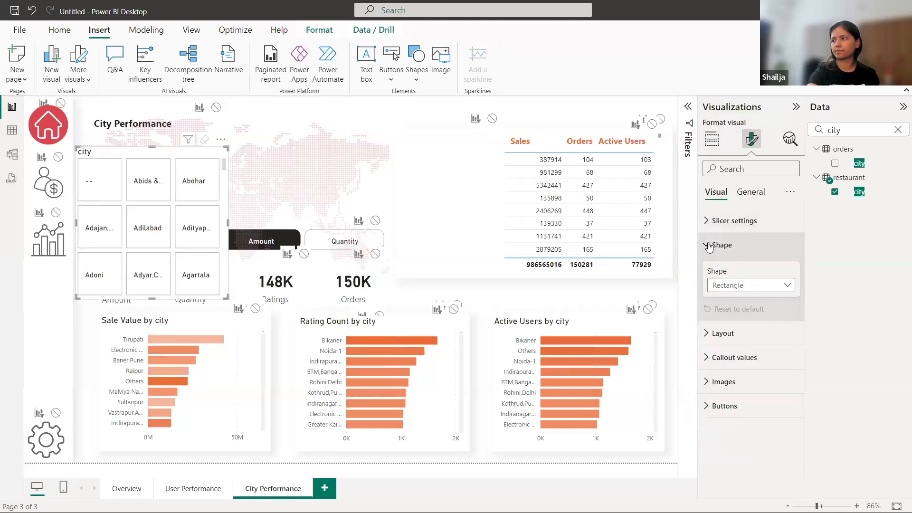
{"action": "left_click", "coordinate": [715, 221]}
{"action": "left_click", "coordinate": [711, 250]}
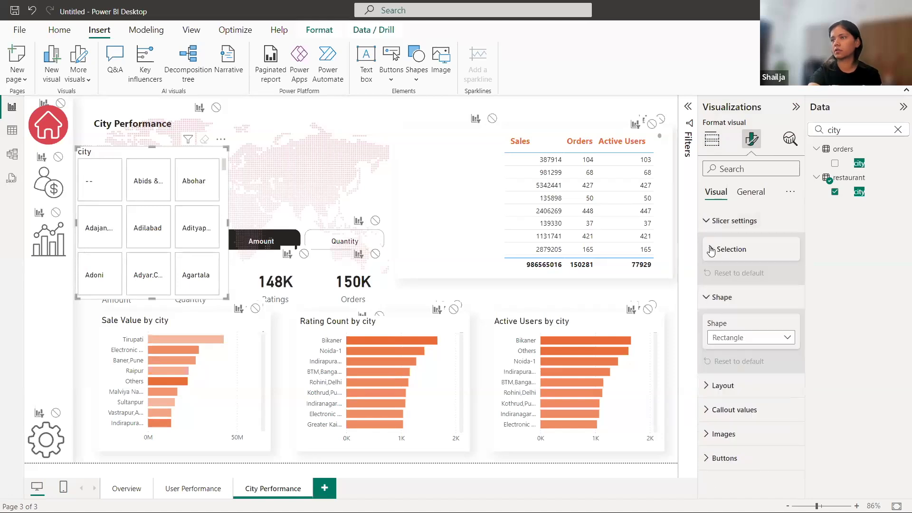
{"action": "left_click", "coordinate": [712, 139]}
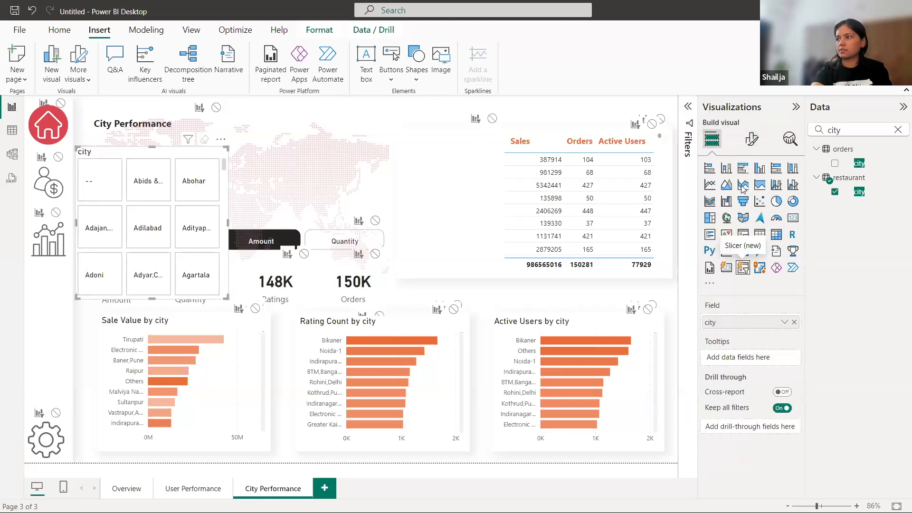
{"action": "left_click", "coordinate": [748, 237]}
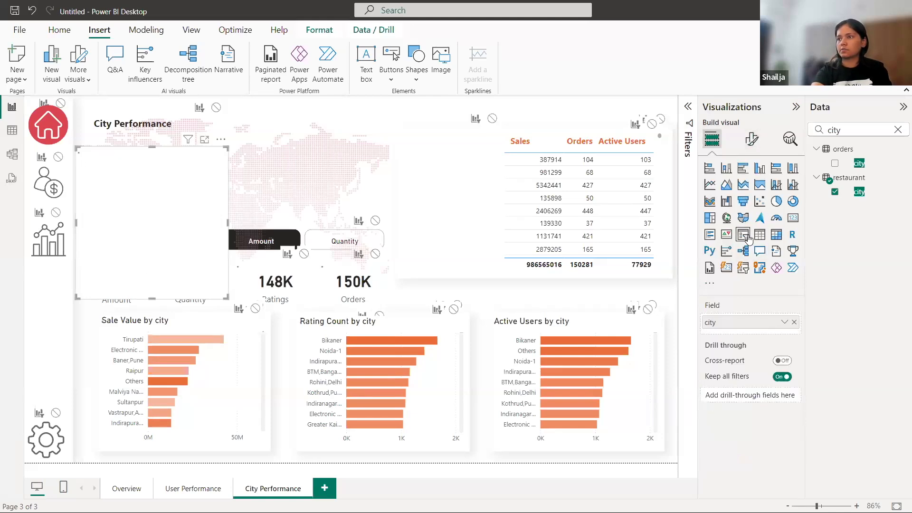
Step: Set the city slicer's style to Dropdown, then shrink it and place it at the top of the white rectangle covering the city column
{"action": "left_click", "coordinate": [751, 139]}
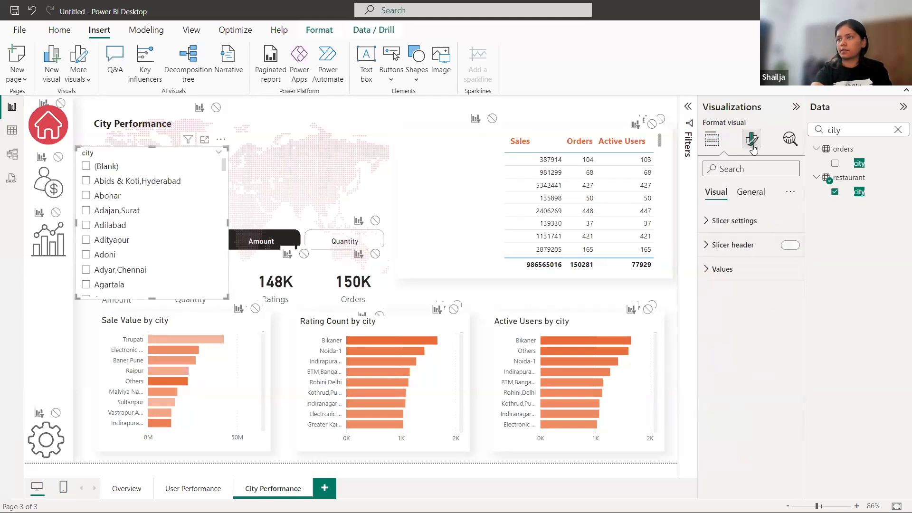
{"action": "left_click", "coordinate": [717, 221]}
{"action": "left_click", "coordinate": [734, 280]}
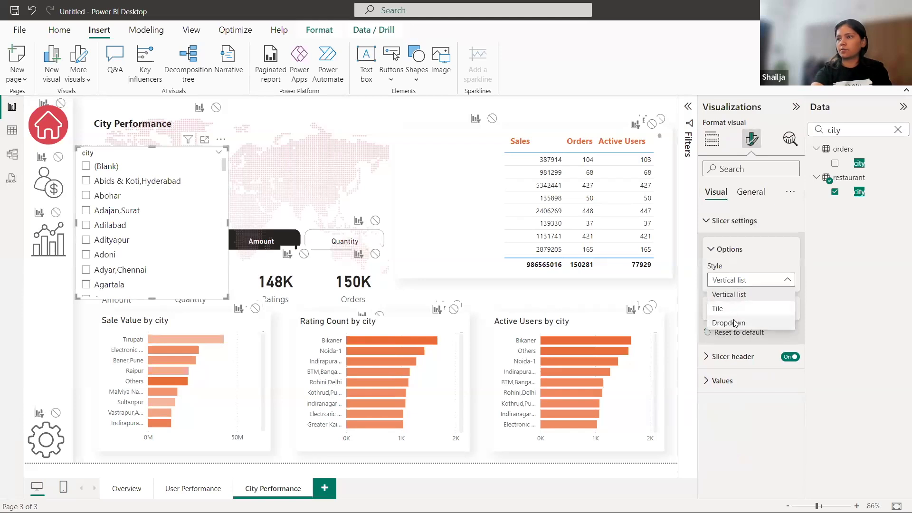
{"action": "left_click", "coordinate": [731, 323]}
{"action": "left_click_drag", "start_coordinate": [226, 297], "coordinate": [455, 169]}
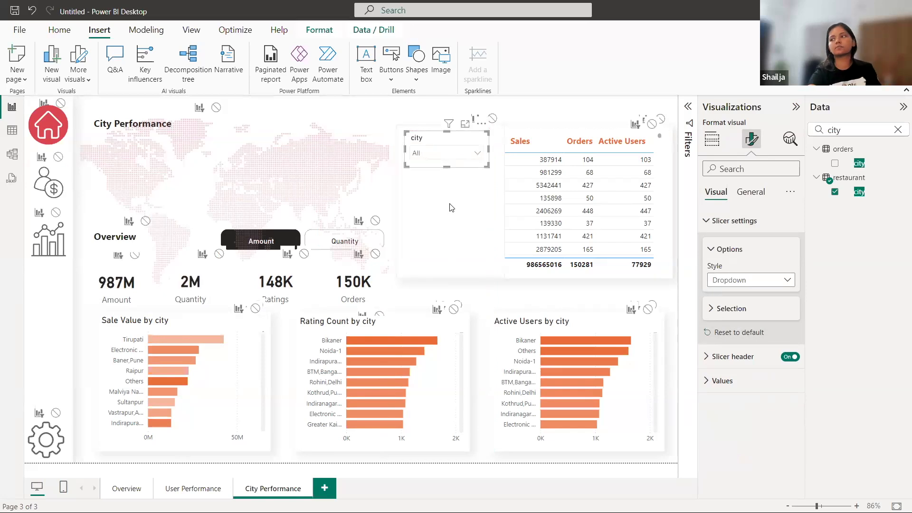
{"action": "left_click", "coordinate": [451, 208]}
{"action": "left_click", "coordinate": [525, 113]}
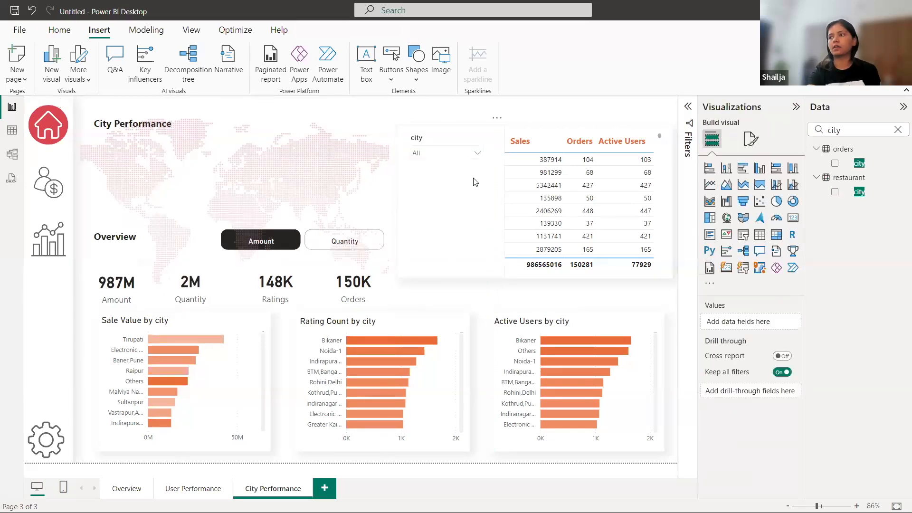
Step: Make the header text of the city slicer bold
{"action": "left_click", "coordinate": [455, 139]}
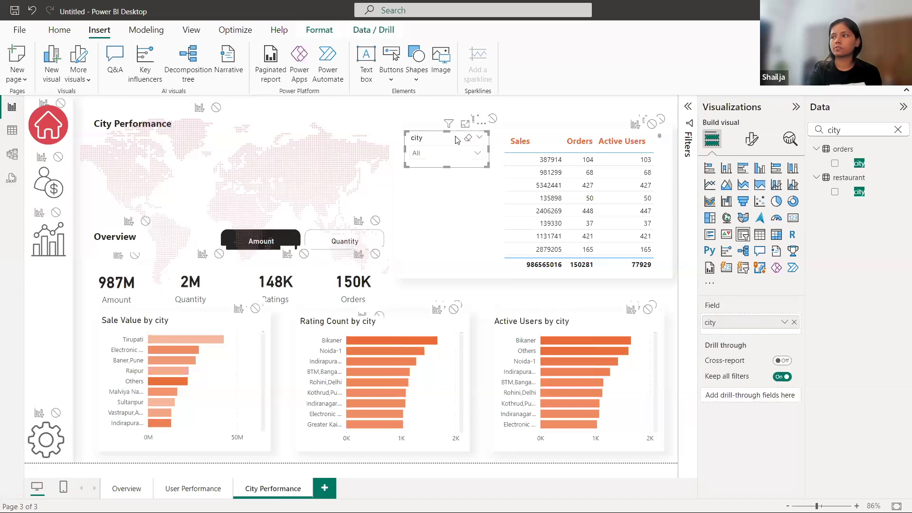
{"action": "left_click", "coordinate": [755, 144]}
{"action": "left_click", "coordinate": [750, 192]}
{"action": "left_click", "coordinate": [730, 244]}
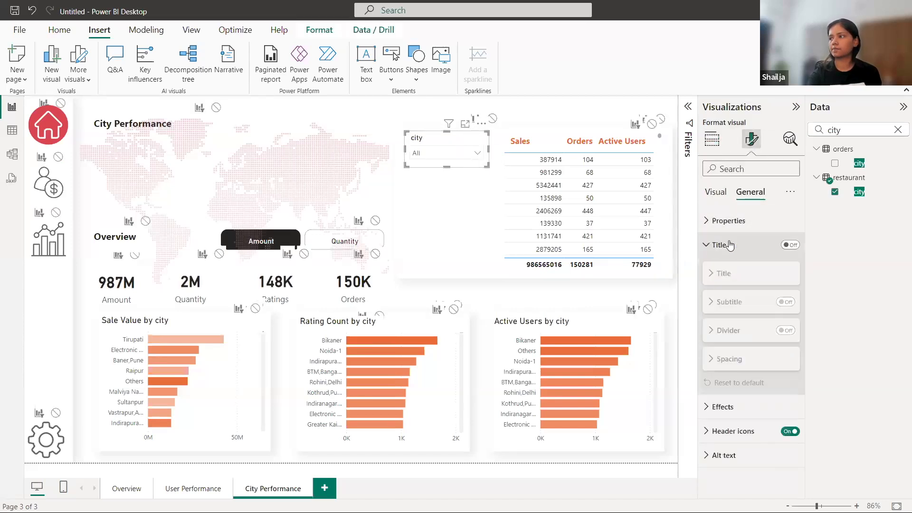
{"action": "left_click", "coordinate": [706, 245]}
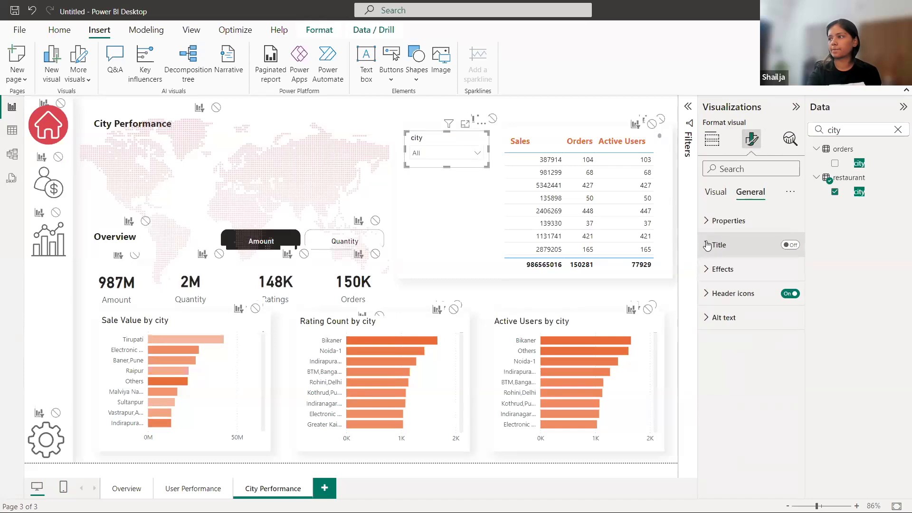
{"action": "left_click", "coordinate": [720, 294]}
{"action": "left_click", "coordinate": [706, 293]}
{"action": "left_click", "coordinate": [713, 194]}
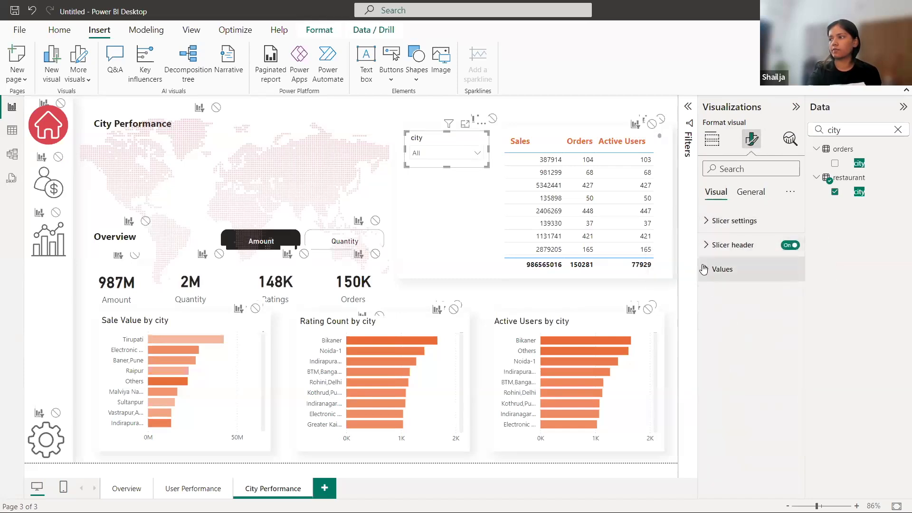
{"action": "left_click", "coordinate": [703, 269]}
{"action": "scroll", "coordinate": [728, 412], "scroll_direction": "down", "scroll_amount": 1}
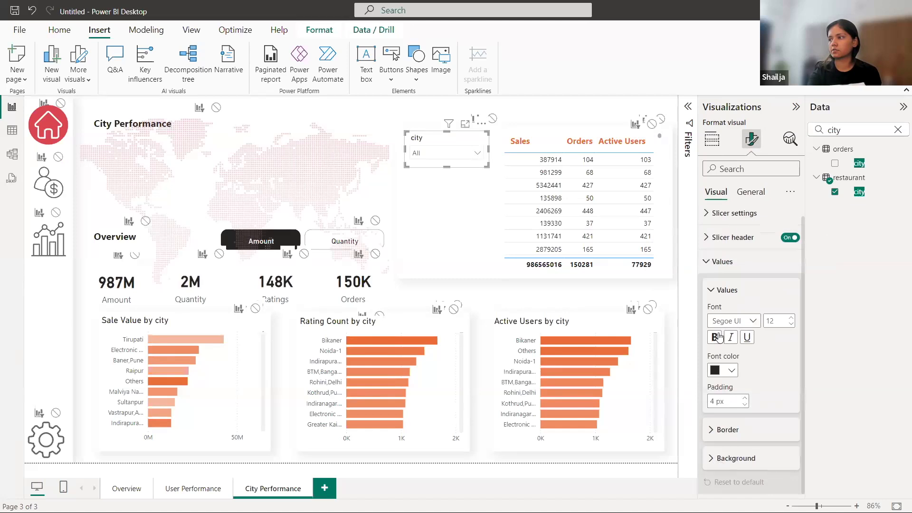
{"action": "left_click", "coordinate": [731, 237]}
{"action": "left_click", "coordinate": [714, 344]}
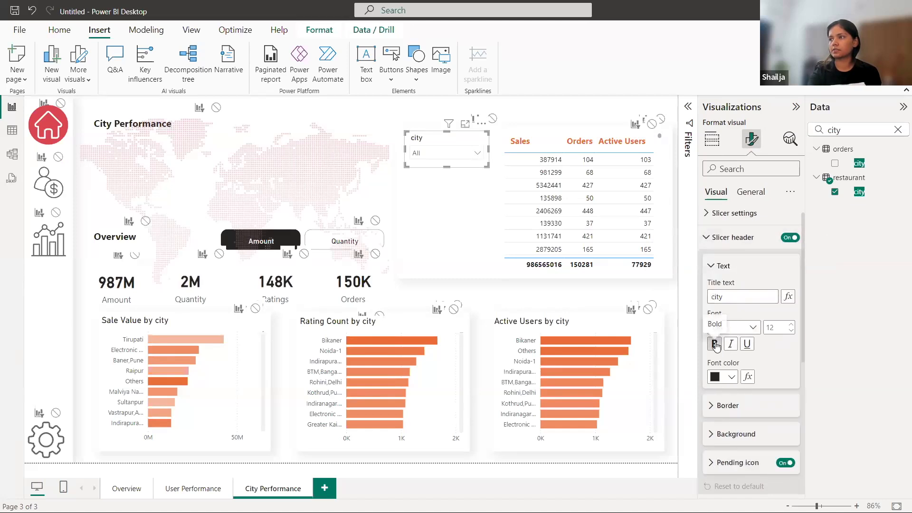
{"action": "left_click", "coordinate": [471, 250]}
{"action": "left_click", "coordinate": [522, 110]}
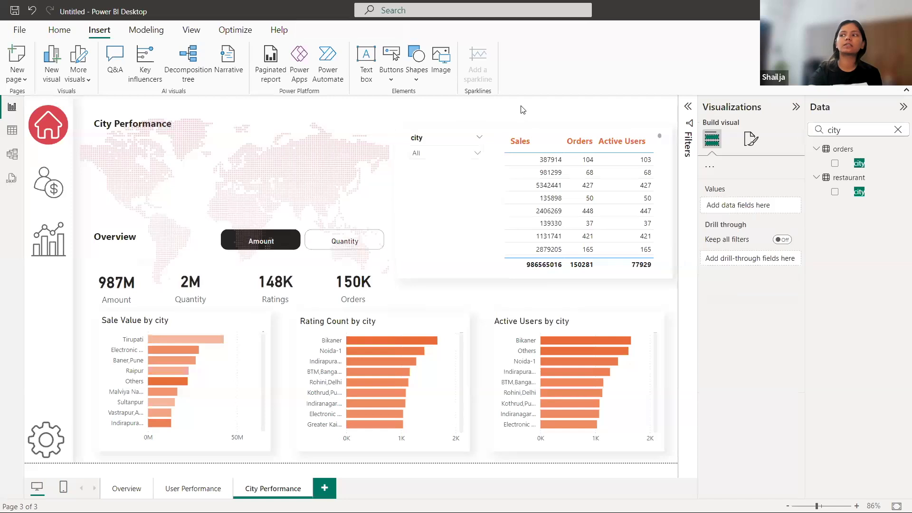
Step: Duplicate the city slicer directly below the original and replace the copy's field with name from the restaurant table
{"action": "left_click", "coordinate": [449, 141]}
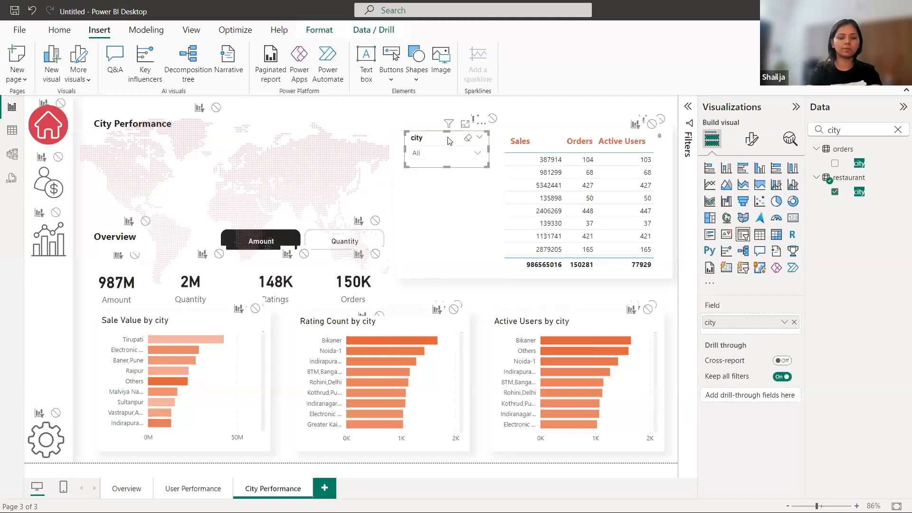
{"action": "left_click_drag", "start_coordinate": [449, 141], "coordinate": [438, 180]}
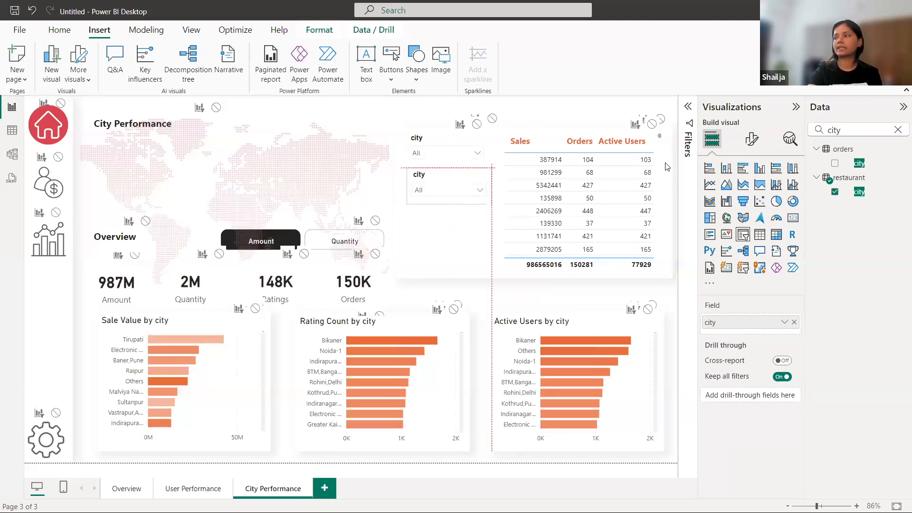
{"action": "left_click_drag", "start_coordinate": [827, 130], "coordinate": [805, 128]}
{"action": "type", "text": "name"}
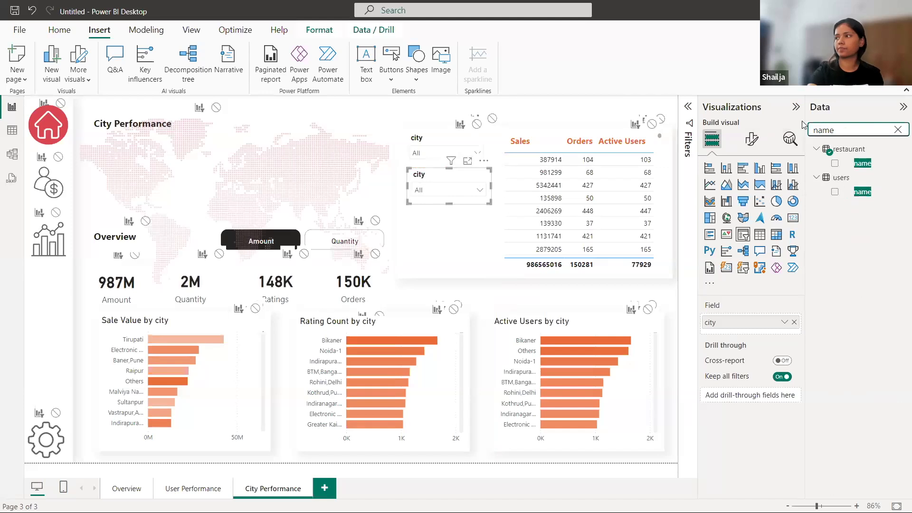
{"action": "left_click_drag", "start_coordinate": [862, 163], "coordinate": [759, 325]}
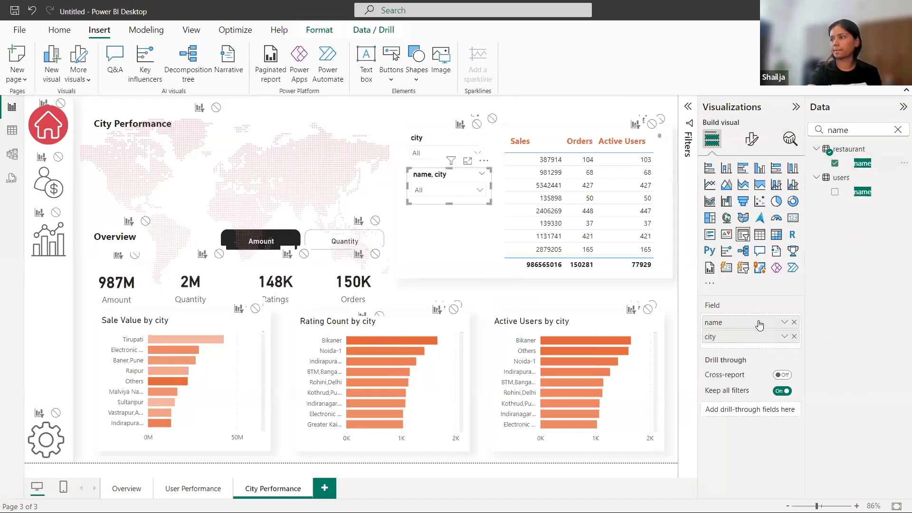
{"action": "left_click", "coordinate": [793, 322]}
{"action": "left_click", "coordinate": [792, 325]}
{"action": "left_click_drag", "start_coordinate": [838, 193], "coordinate": [745, 323]}
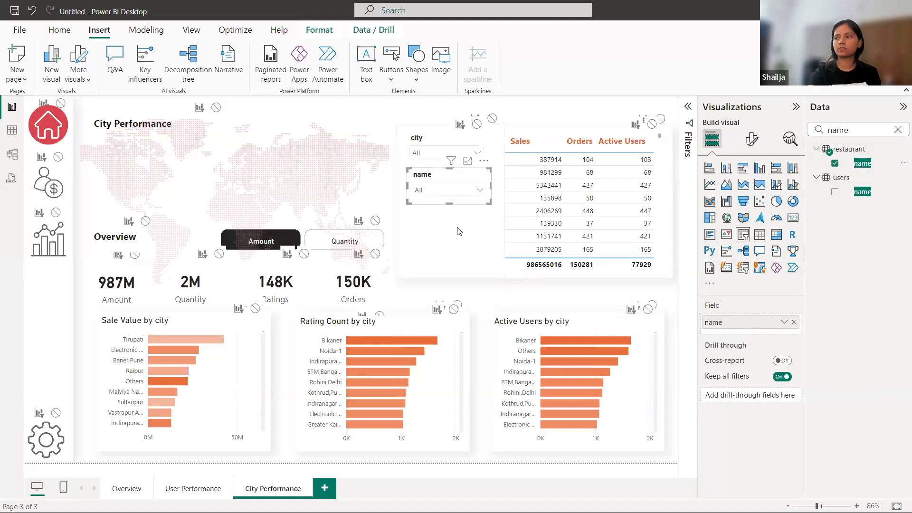
Step: Rename the name field in the second slicer to "restaurtant"
{"action": "double_click", "coordinate": [707, 323]}
{"action": "type", "text": "Rest"}
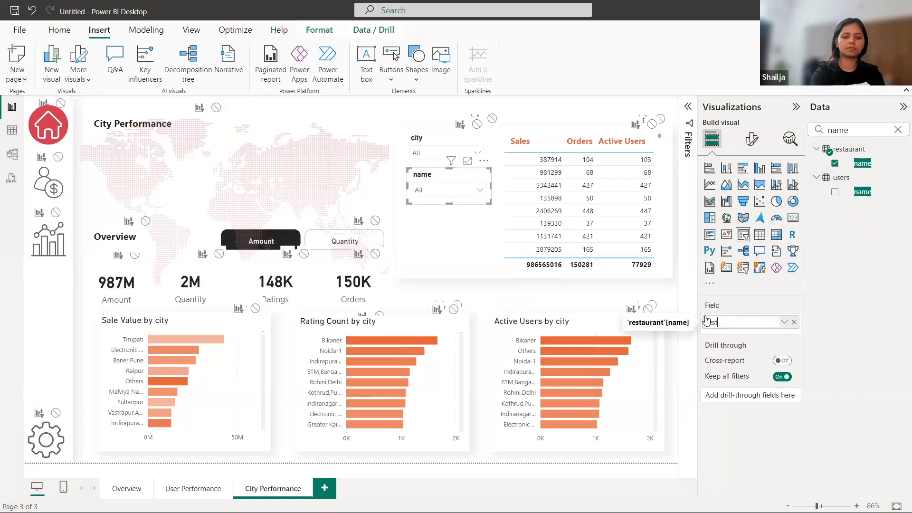
{"action": "type", "text": "aurant"}
{"action": "key", "text": "Return"}
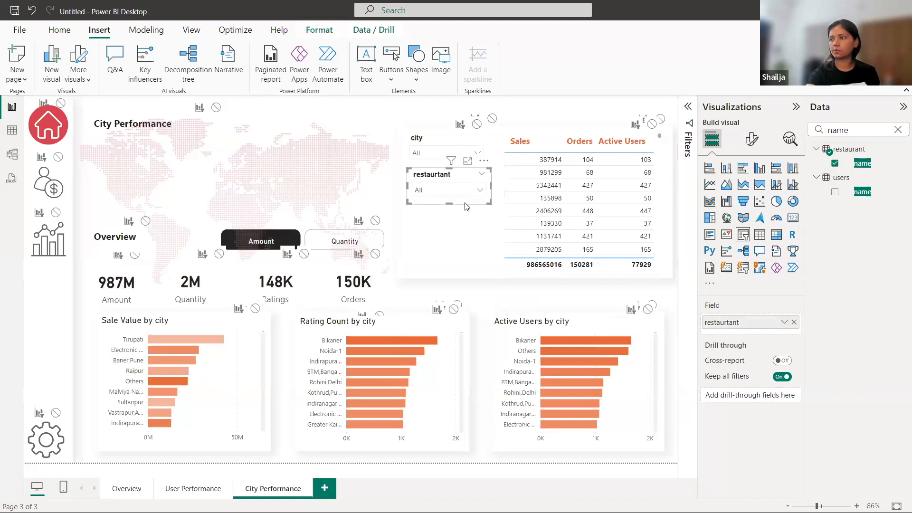
Step: Duplicate the restaurant name slicer and place the copy beneath it on the white rectangle
{"action": "left_click_drag", "start_coordinate": [465, 205], "coordinate": [448, 268]}
{"action": "left_click", "coordinate": [460, 277]}
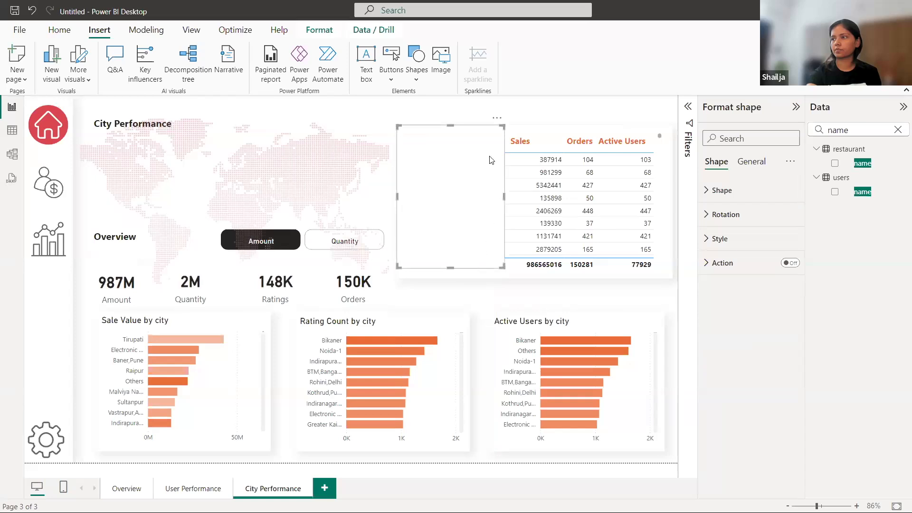
{"action": "left_click", "coordinate": [387, 112]}
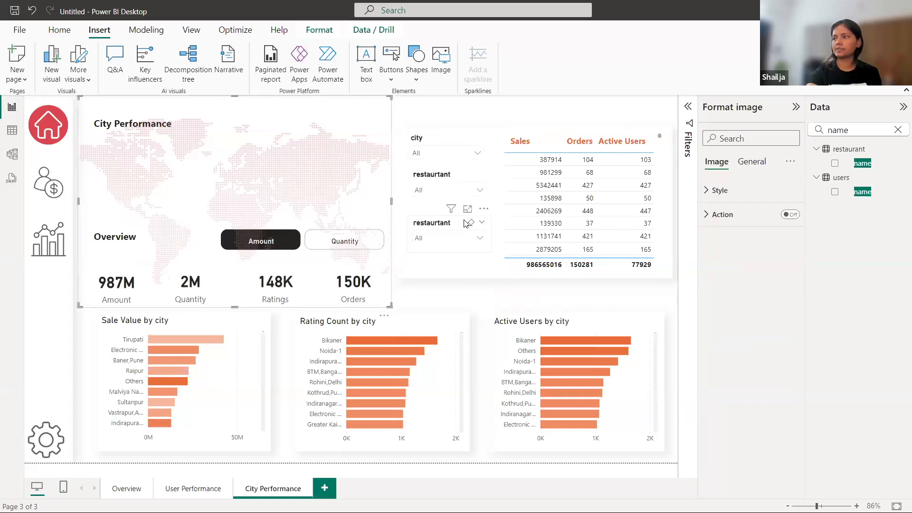
Step: Replace the field of the third slicer with rating from the restaurant table
{"action": "left_click", "coordinate": [440, 252]}
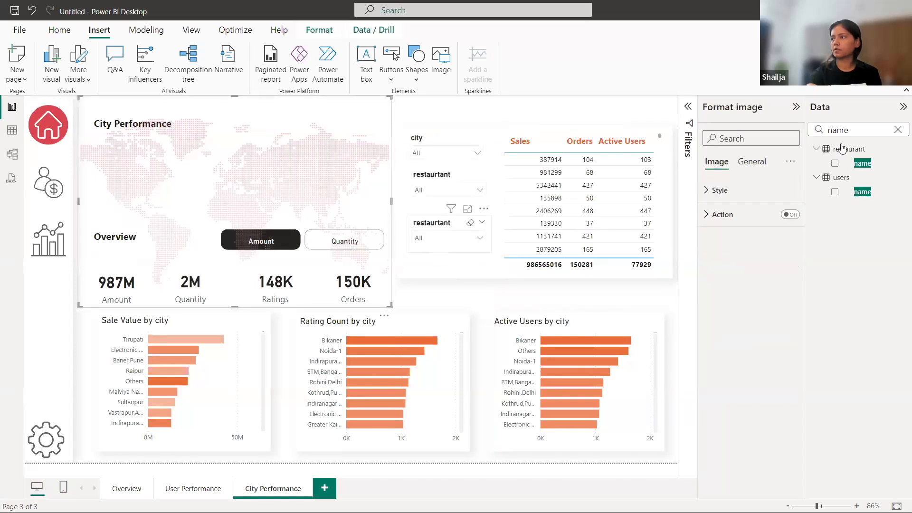
{"action": "double_click", "coordinate": [826, 130]}
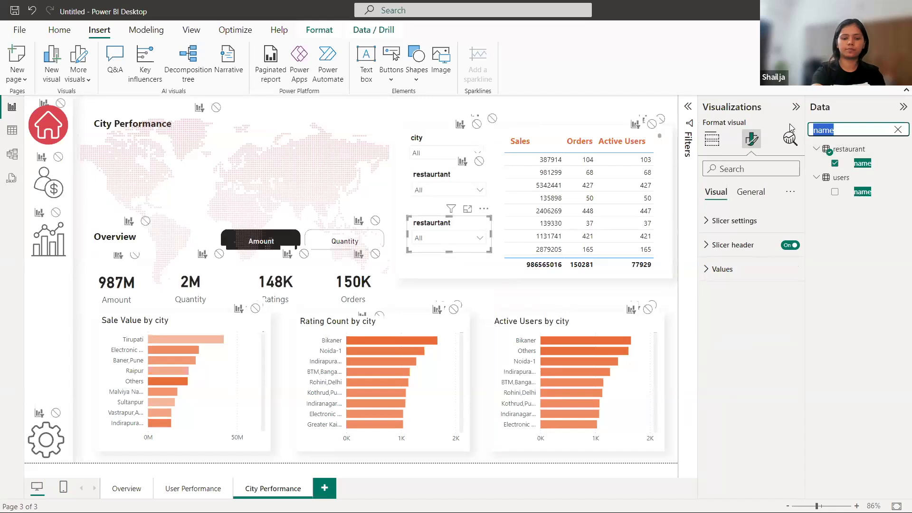
{"action": "type", "text": "rating"}
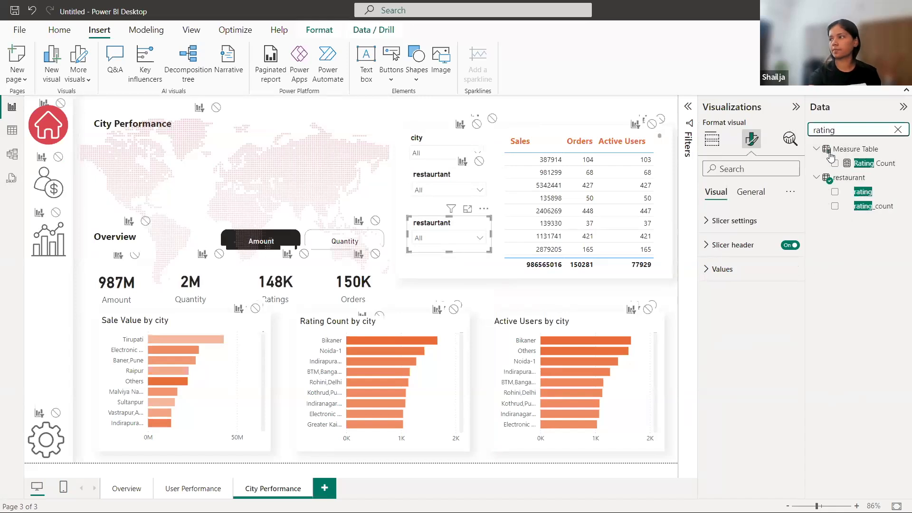
{"action": "left_click_drag", "start_coordinate": [863, 192], "coordinate": [734, 221]}
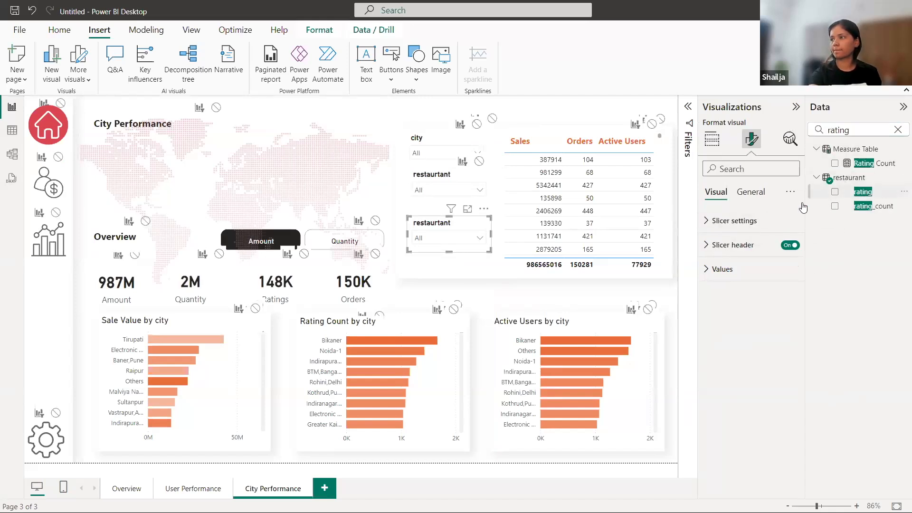
{"action": "left_click", "coordinate": [713, 140]}
{"action": "left_click_drag", "start_coordinate": [862, 192], "coordinate": [746, 334]}
{"action": "left_click", "coordinate": [794, 323]}
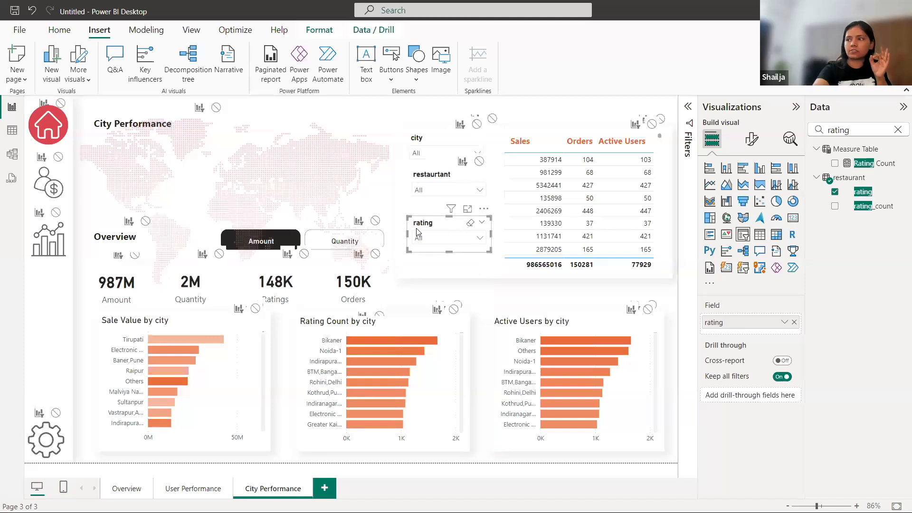
{"action": "left_click", "coordinate": [445, 273]}
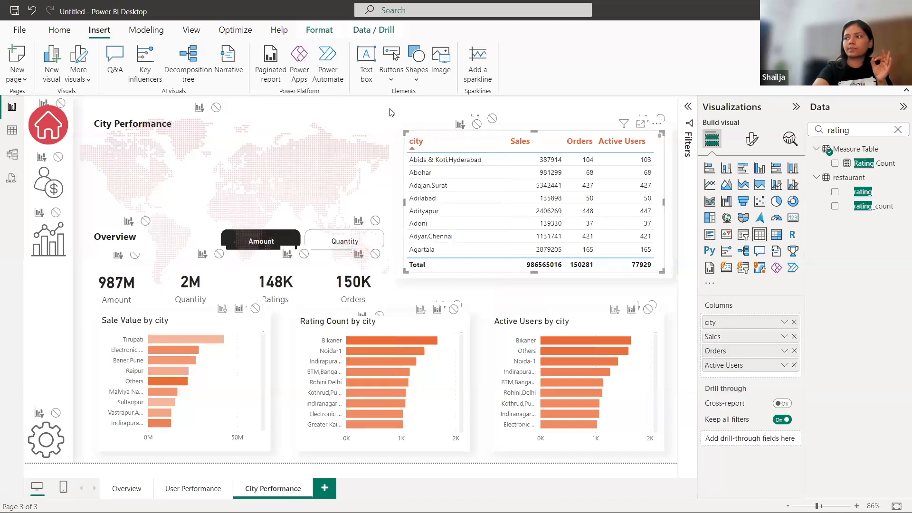
{"action": "left_click", "coordinate": [386, 112]}
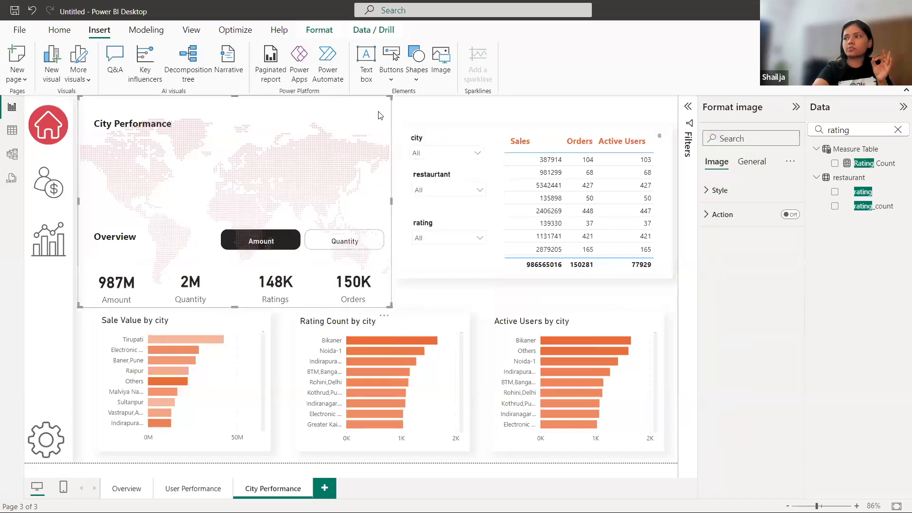
{"action": "left_click", "coordinate": [499, 141]}
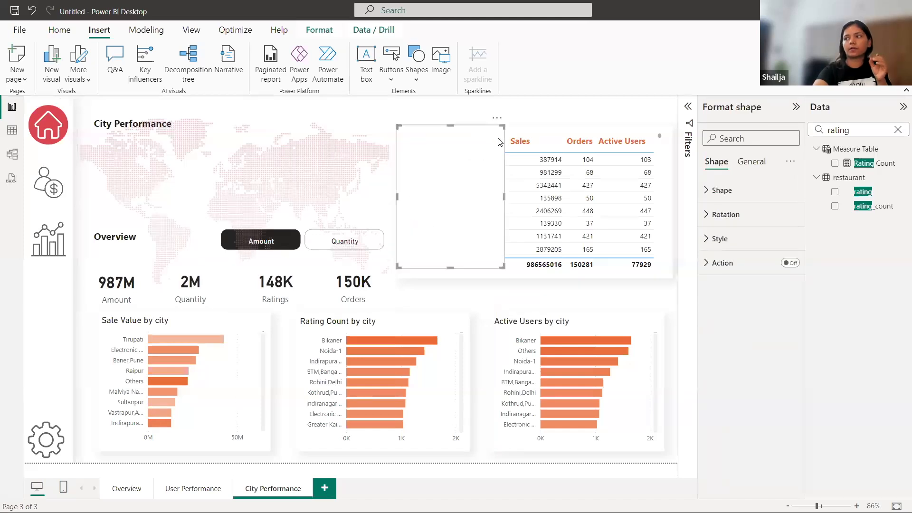
{"action": "left_click", "coordinate": [425, 112]}
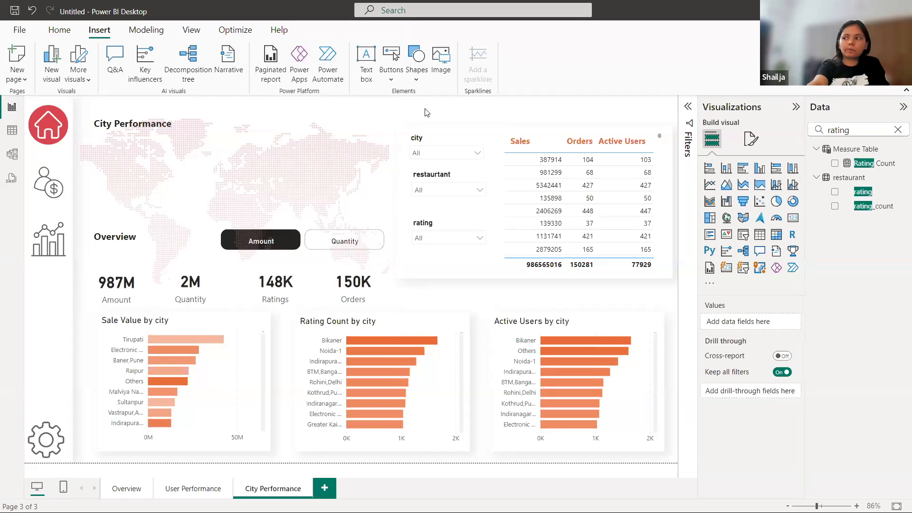
Step: Test the city slicer with Adilabad and the restaurant slicer with the " KAMAT entry, clearing each selection again
{"action": "left_click", "coordinate": [443, 152]}
{"action": "left_click", "coordinate": [418, 227]}
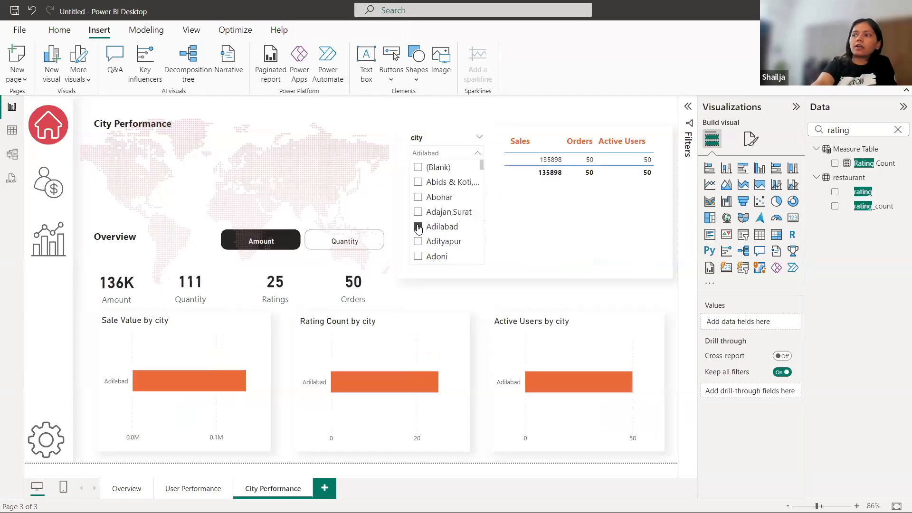
{"action": "left_click", "coordinate": [418, 227]}
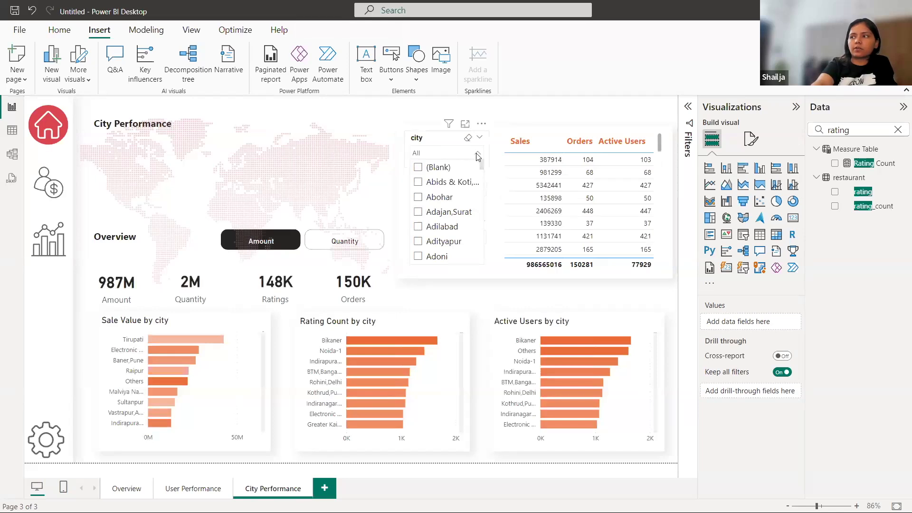
{"action": "left_click", "coordinate": [436, 191]}
{"action": "left_click", "coordinate": [420, 233]}
{"action": "left_click", "coordinate": [420, 234]}
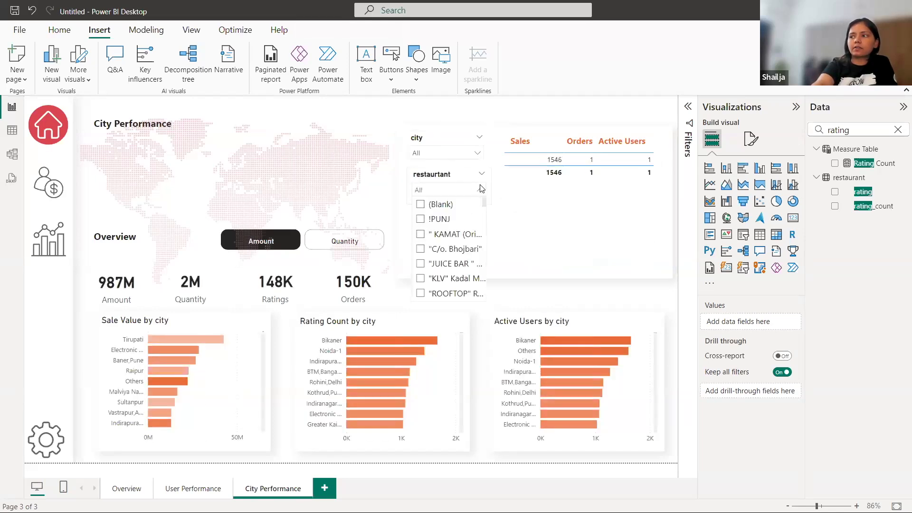
{"action": "left_click", "coordinate": [482, 177]}
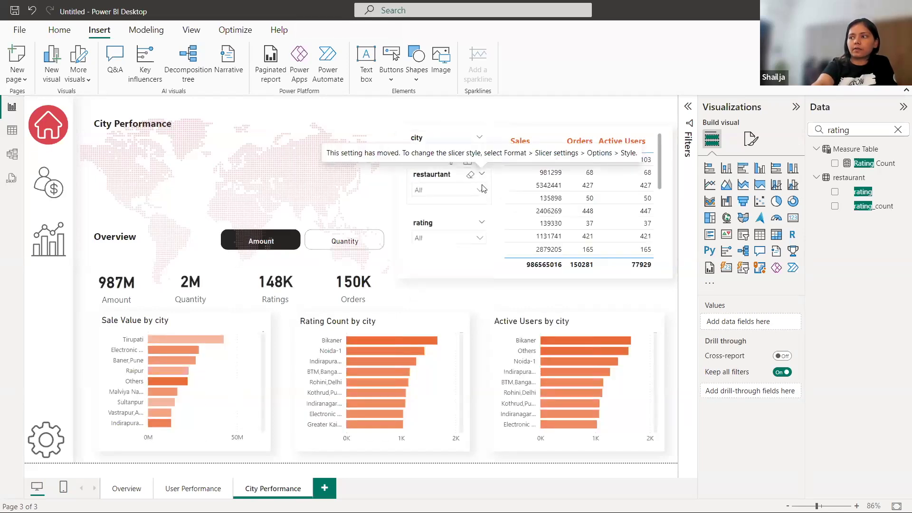
Step: Move the rating slicer slightly up and shorten the white rectangle at its lower edge to uncover the table's Total label
{"action": "left_click", "coordinate": [444, 258]}
{"action": "left_click", "coordinate": [391, 112]}
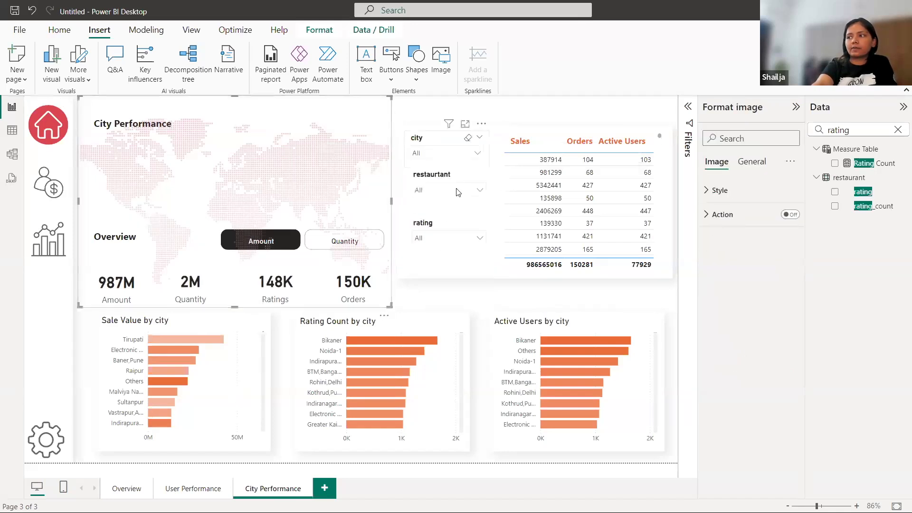
{"action": "left_click", "coordinate": [451, 250]}
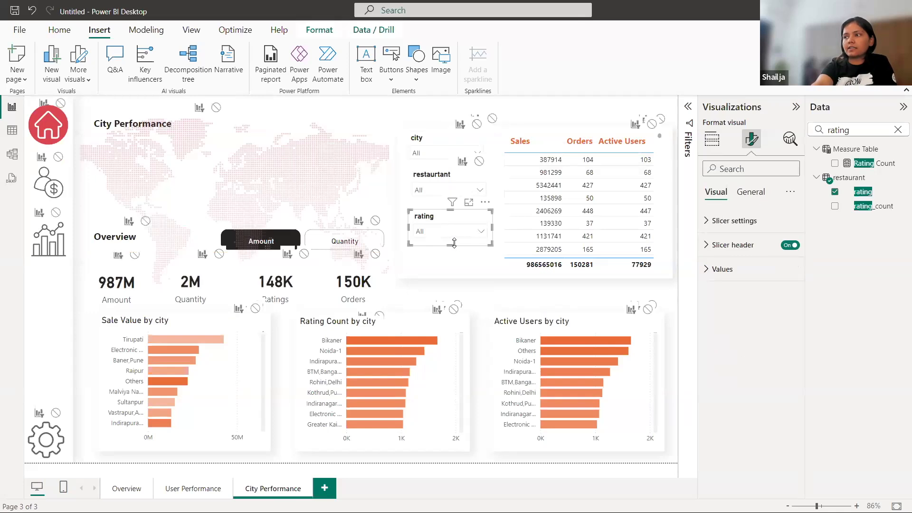
{"action": "left_click", "coordinate": [459, 262]}
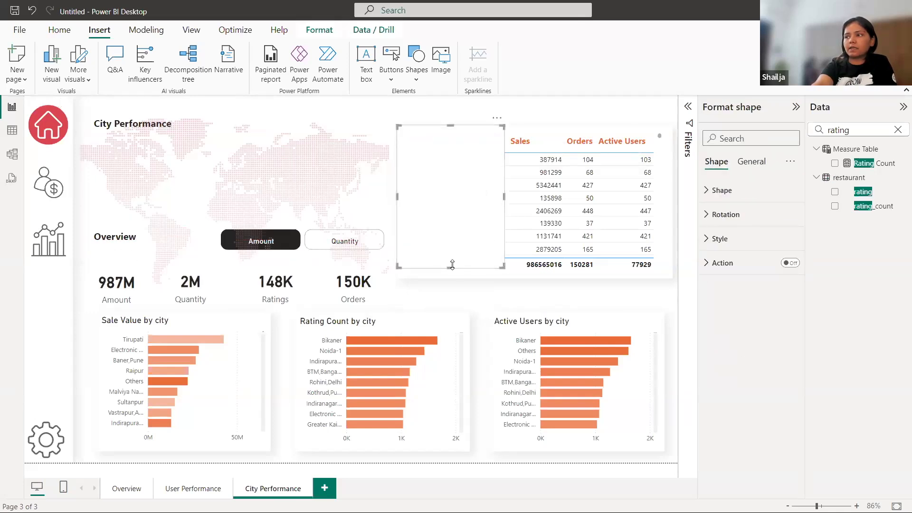
{"action": "left_click", "coordinate": [352, 111]}
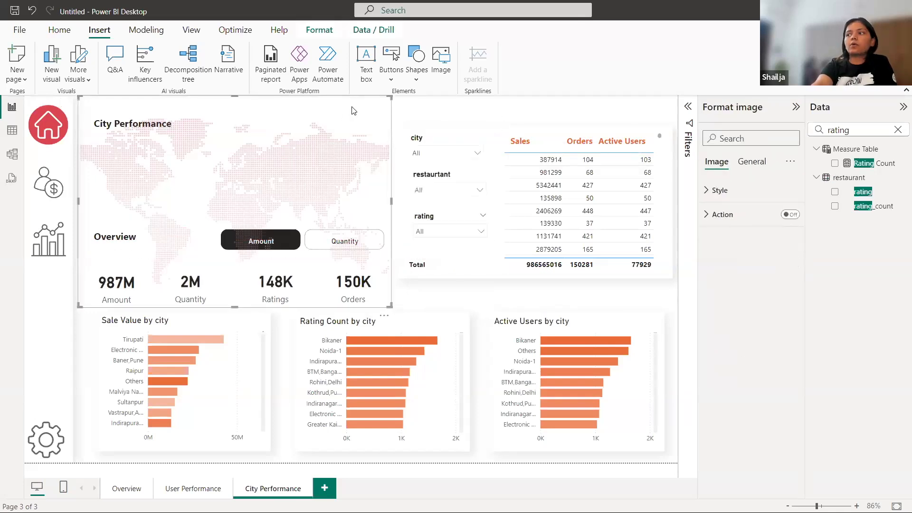
Step: Turn on the shadow effect for the white rectangle behind the three slicers
{"action": "left_click", "coordinate": [493, 164]}
{"action": "left_click", "coordinate": [752, 162]}
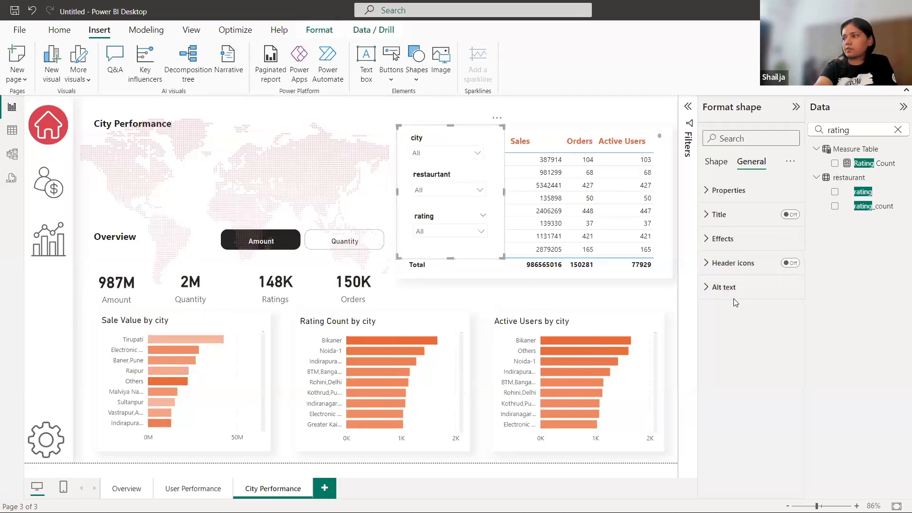
{"action": "left_click", "coordinate": [712, 238]}
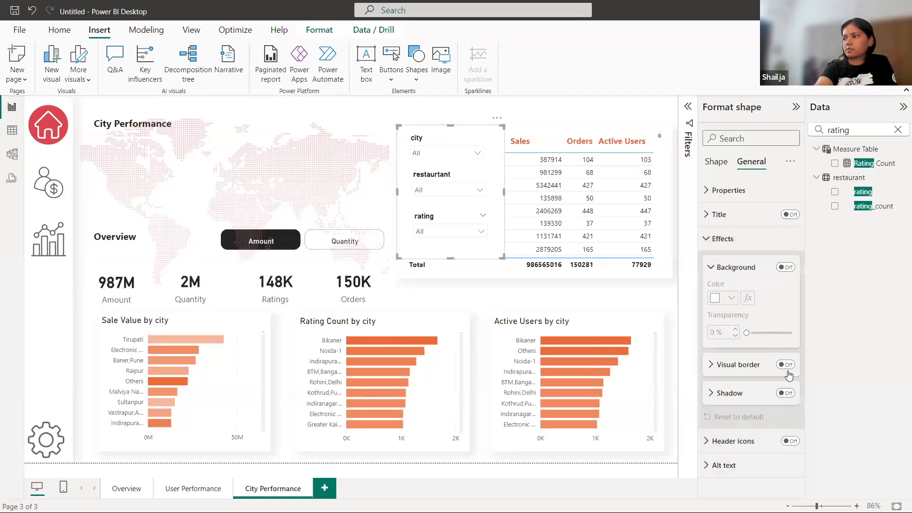
{"action": "left_click", "coordinate": [786, 393]}
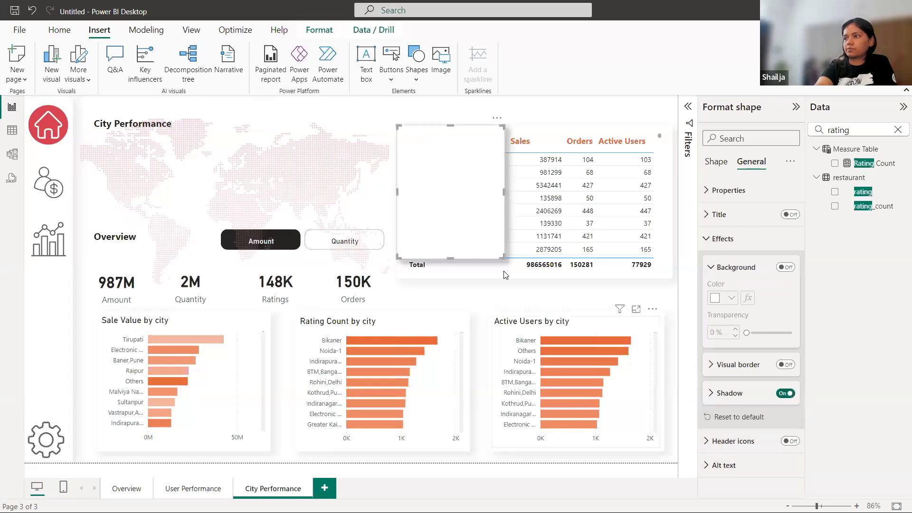
{"action": "left_click", "coordinate": [509, 301]}
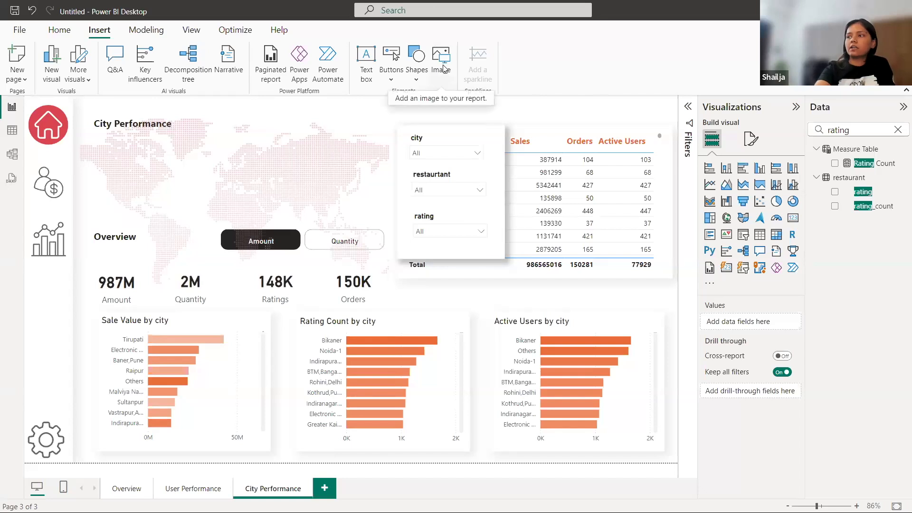
Step: Insert the up-arrow image "down (1) - Copy.png", shrink it to icon size and place it just above the slicer panel
{"action": "left_click", "coordinate": [211, 207]}
{"action": "left_click", "coordinate": [354, 266]}
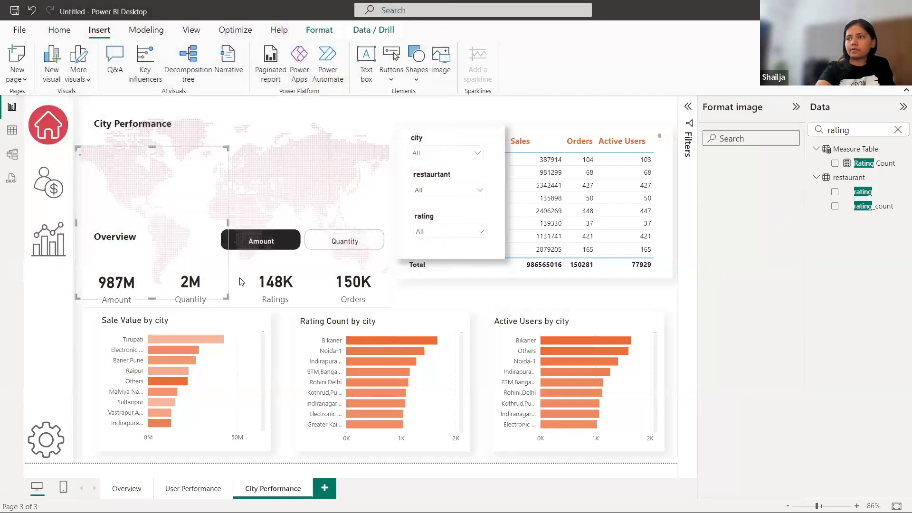
{"action": "left_click_drag", "start_coordinate": [226, 298], "coordinate": [422, 116]}
{"action": "left_click", "coordinate": [449, 118]}
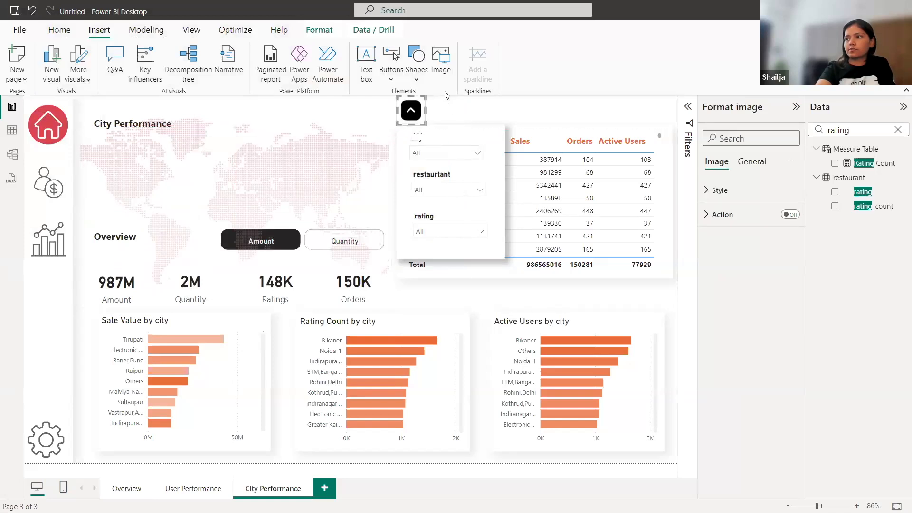
{"action": "left_click", "coordinate": [212, 202]}
{"action": "left_click", "coordinate": [362, 268]}
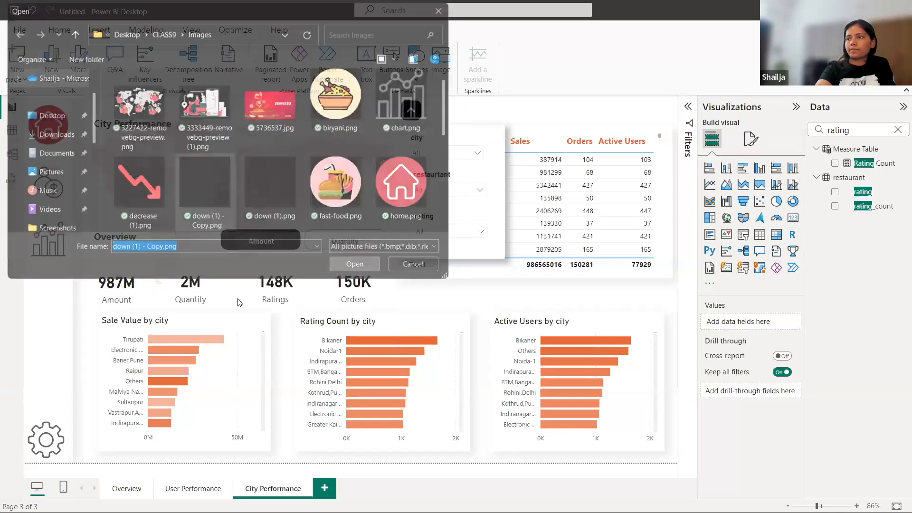
{"action": "left_click_drag", "start_coordinate": [219, 291], "coordinate": [448, 114]}
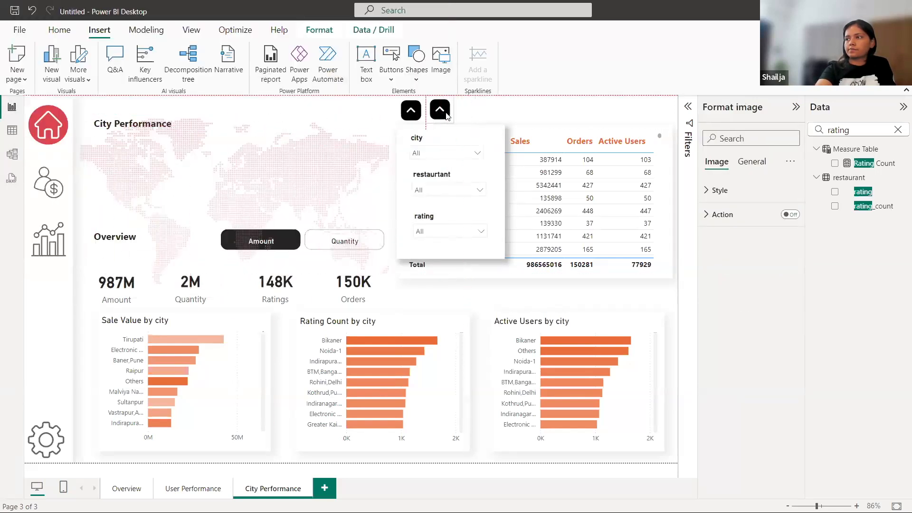
{"action": "left_click", "coordinate": [528, 112]}
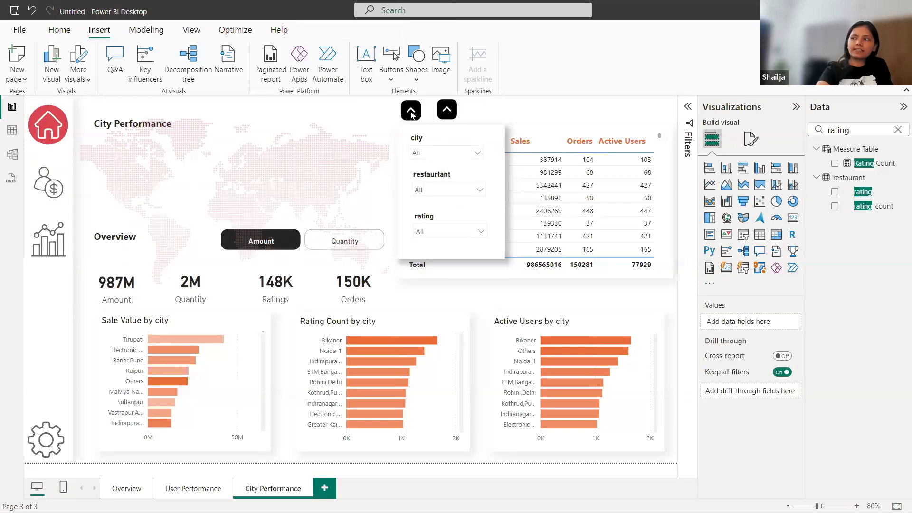
{"action": "left_click", "coordinate": [453, 116]}
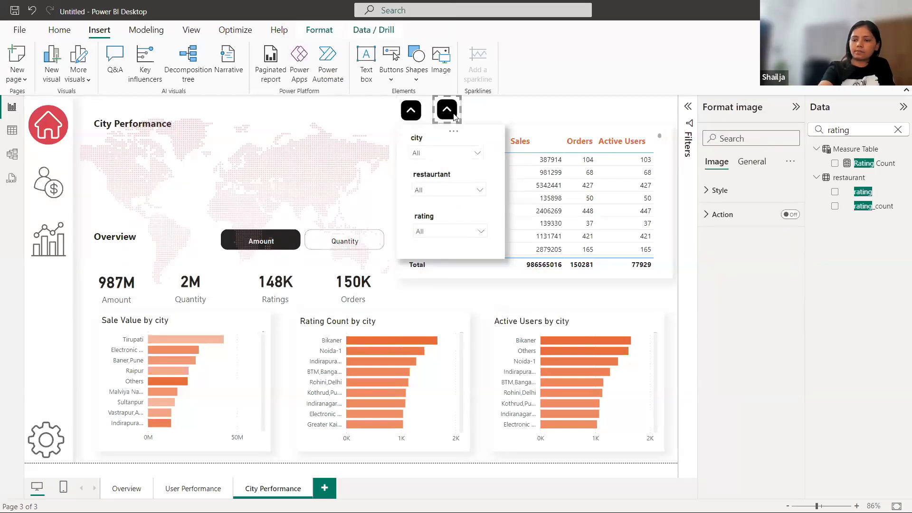
Step: Insert the image "down (1).png", shrink it to icon size and place it beside the up arrow above the slicer panel
{"action": "left_click", "coordinate": [440, 60]}
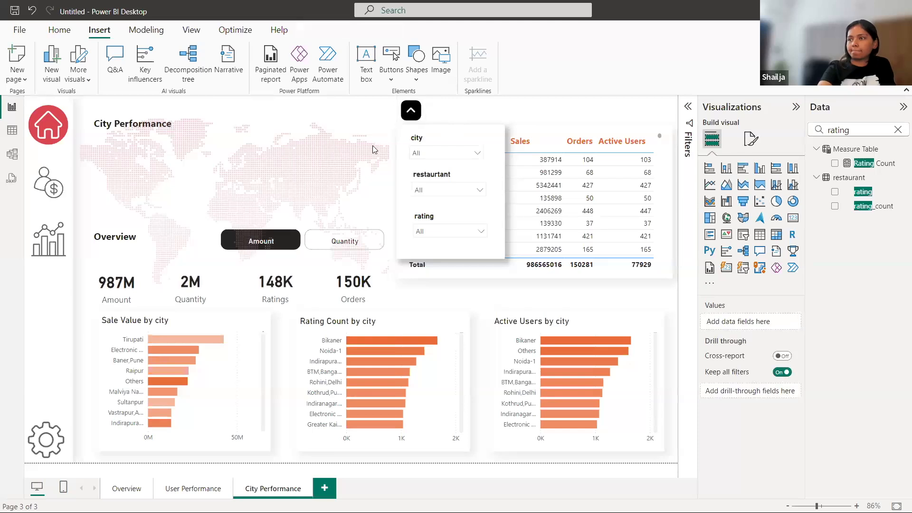
{"action": "left_click", "coordinate": [245, 200]}
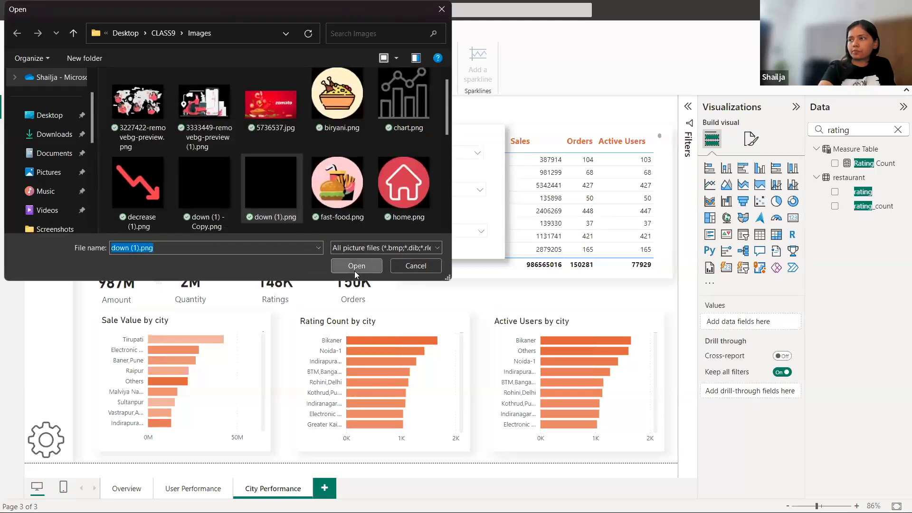
{"action": "key", "text": "Return"}
{"action": "left_click_drag", "start_coordinate": [215, 286], "coordinate": [101, 204]}
{"action": "left_click_drag", "start_coordinate": [93, 165], "coordinate": [444, 109]}
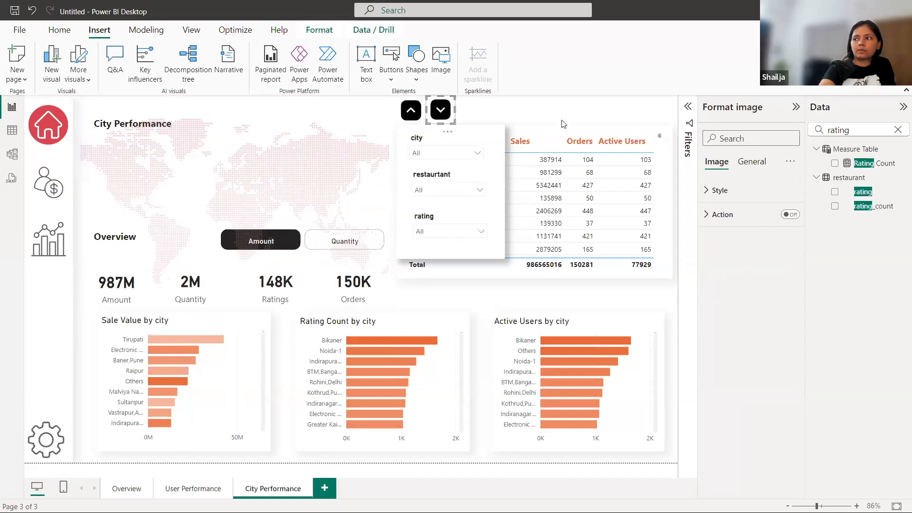
{"action": "left_click", "coordinate": [558, 116]}
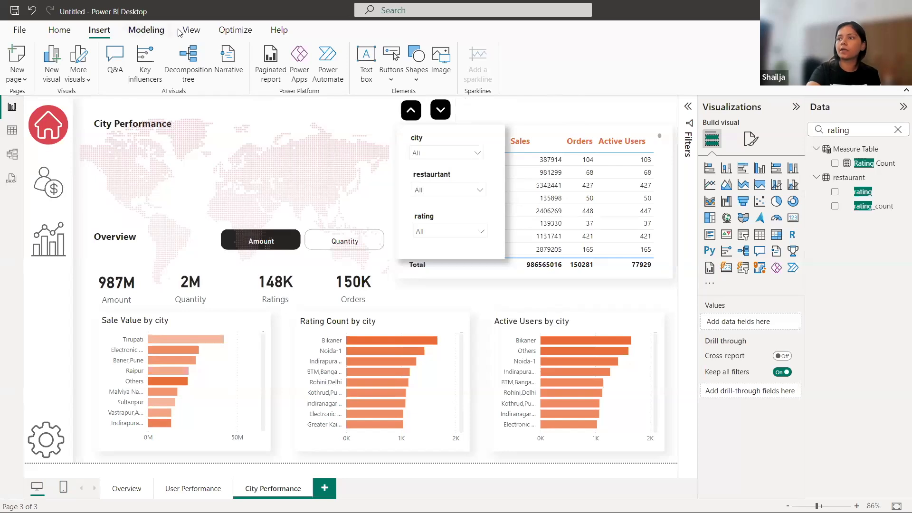
Step: Show the Bookmarks and Selection panes
{"action": "left_click", "coordinate": [193, 30]}
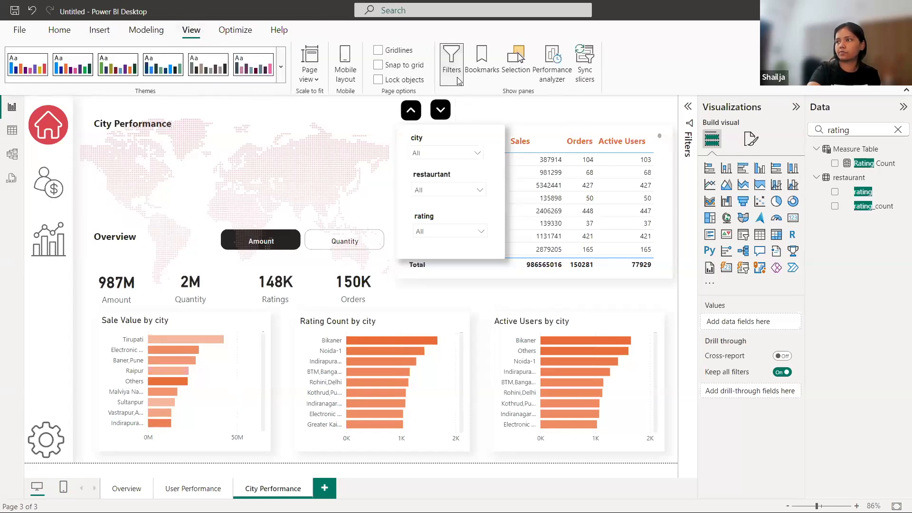
{"action": "left_click", "coordinate": [482, 67]}
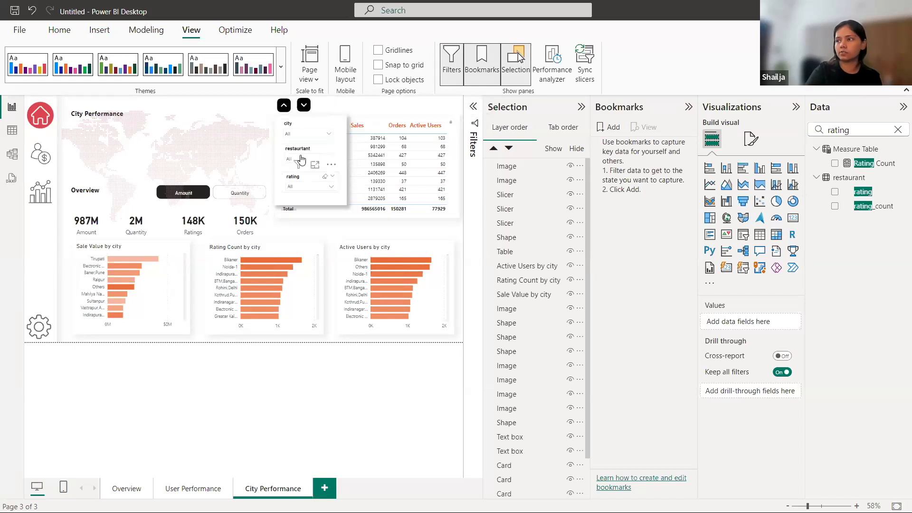
{"action": "left_click", "coordinate": [306, 124]}
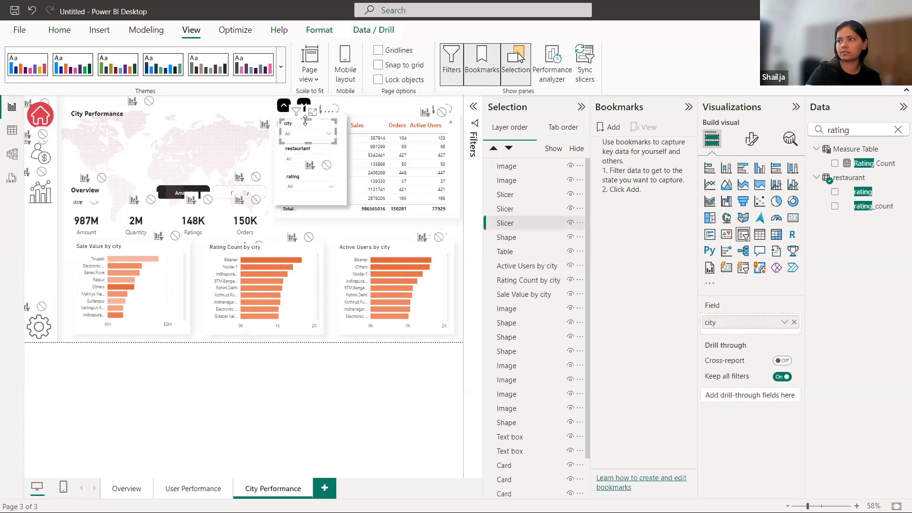
{"action": "left_click", "coordinate": [288, 163]}
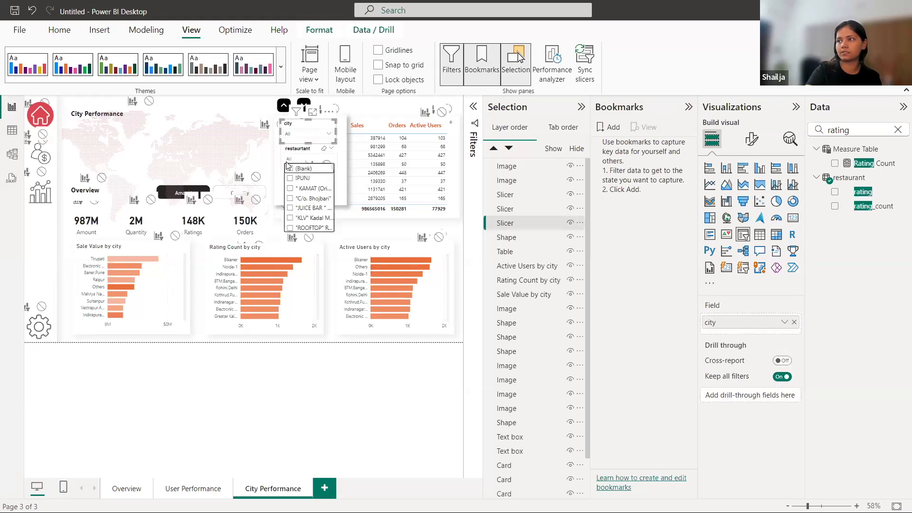
{"action": "left_click", "coordinate": [342, 165], "text": "ctrl"}
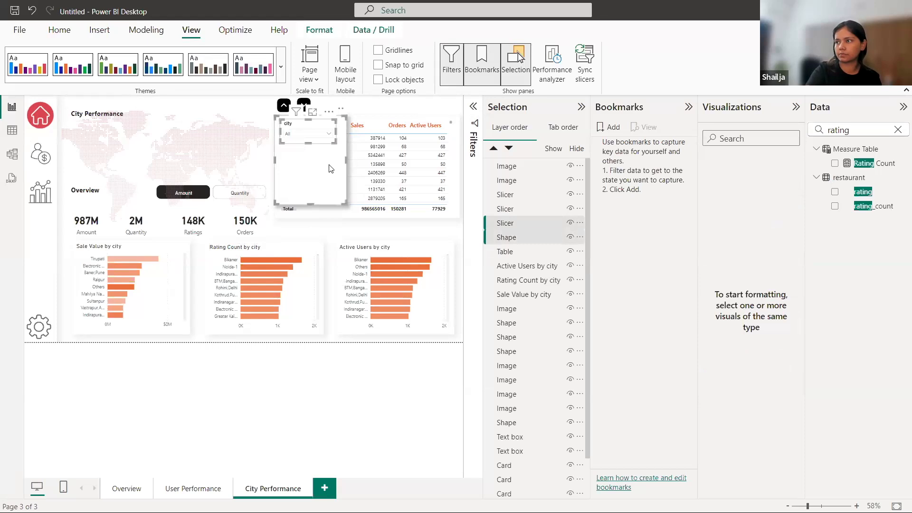
{"action": "left_click", "coordinate": [327, 170]}
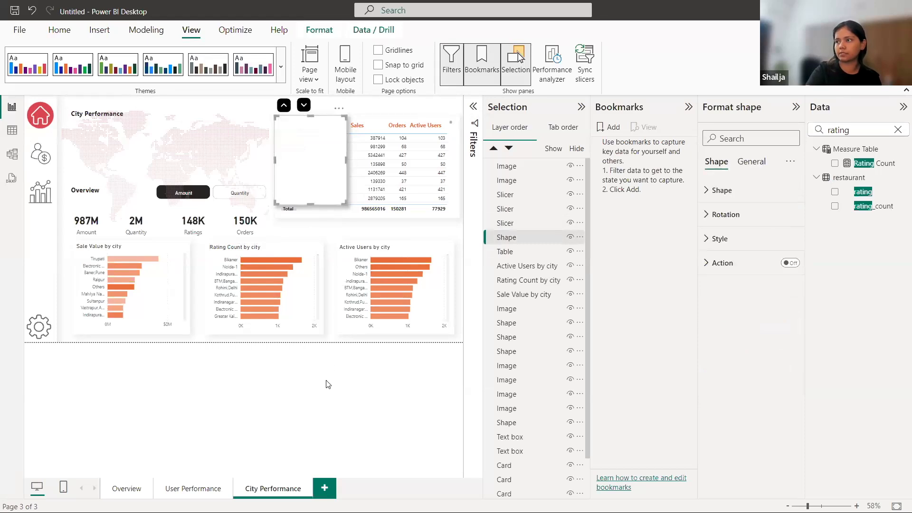
{"action": "left_click", "coordinate": [264, 105]}
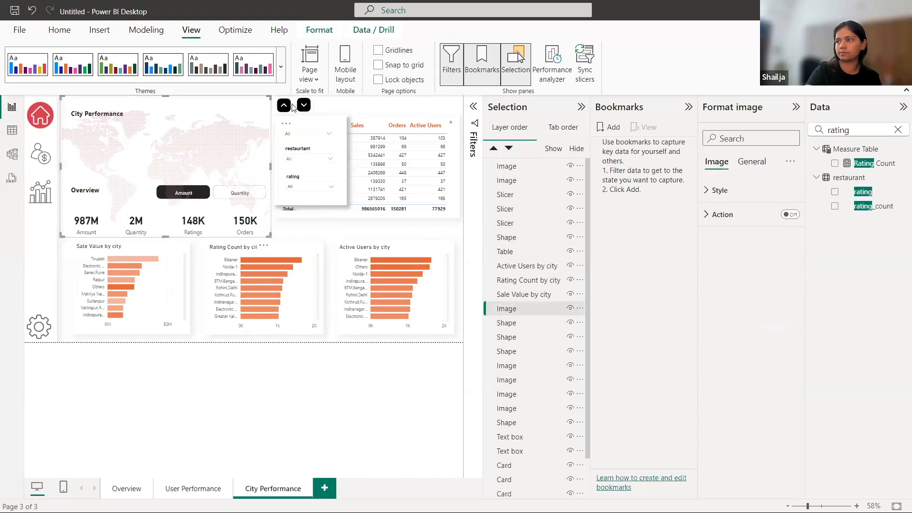
{"action": "left_click", "coordinate": [52, 246]}
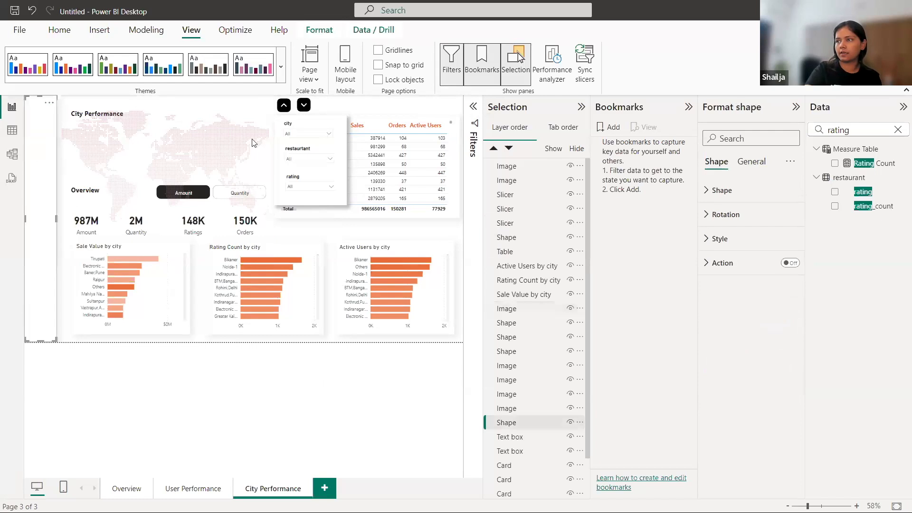
{"action": "left_click", "coordinate": [343, 137]}
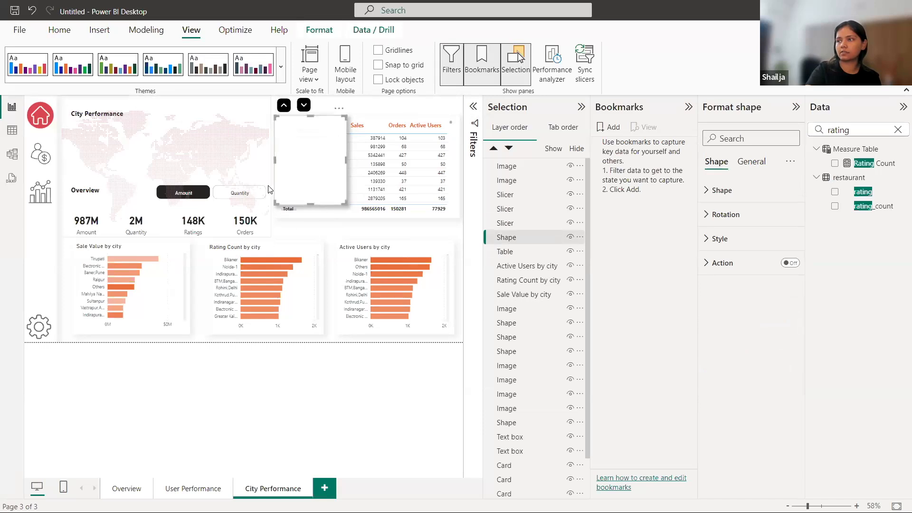
{"action": "left_click", "coordinate": [65, 255]}
{"action": "left_click", "coordinate": [329, 142]}
{"action": "left_click", "coordinate": [328, 127]}
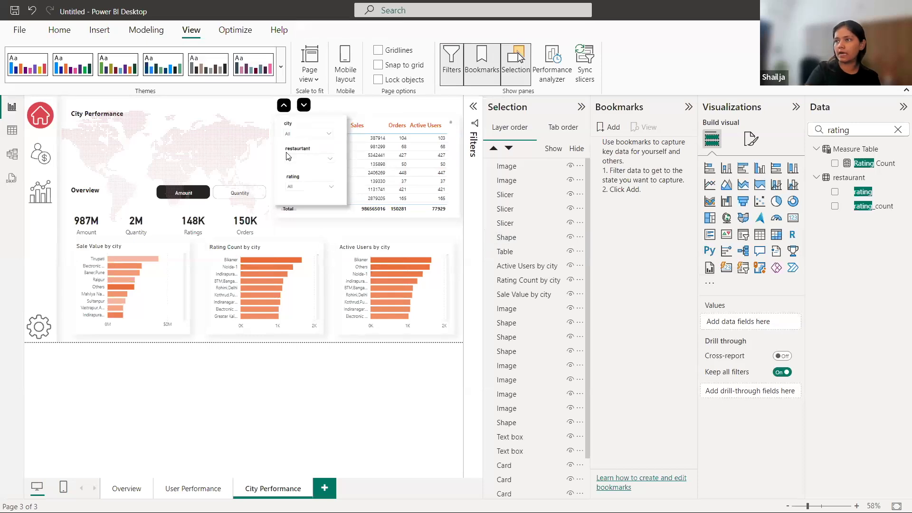
{"action": "left_click", "coordinate": [284, 107]}
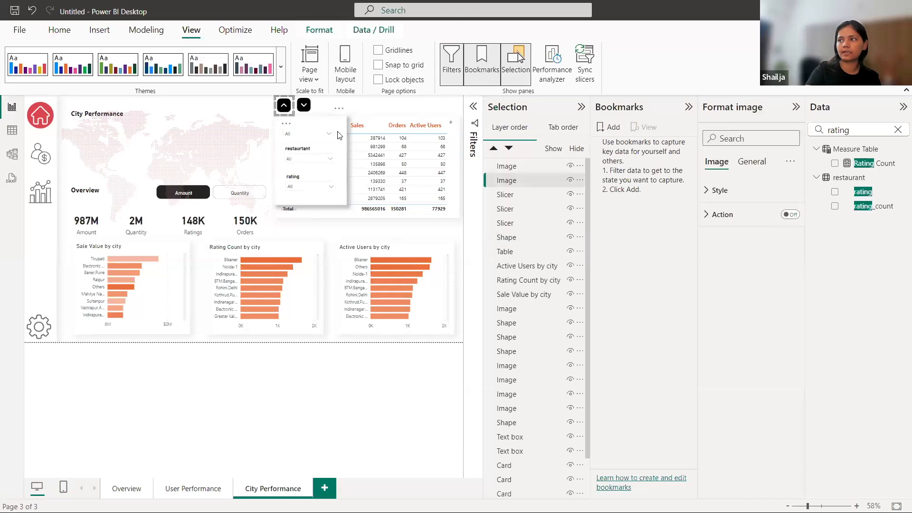
{"action": "left_click", "coordinate": [334, 131], "text": "ctrl"}
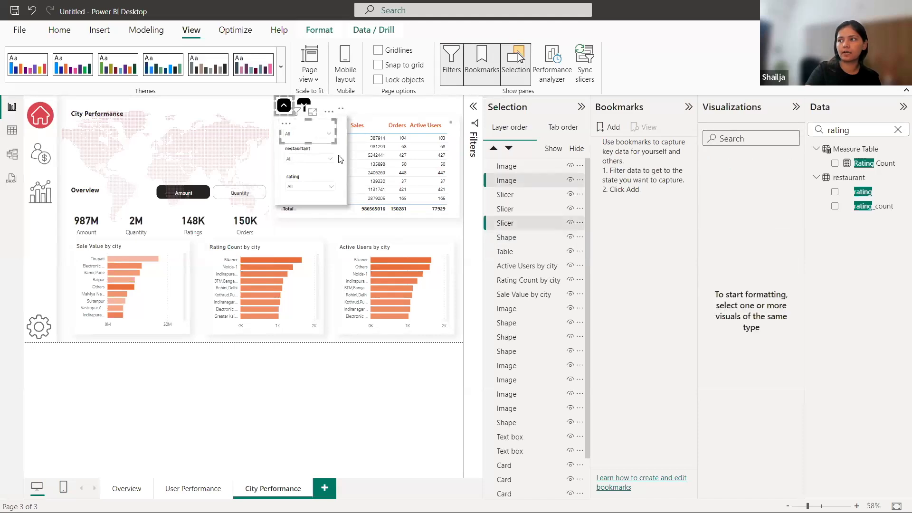
{"action": "left_click", "coordinate": [334, 165], "text": "ctrl"}
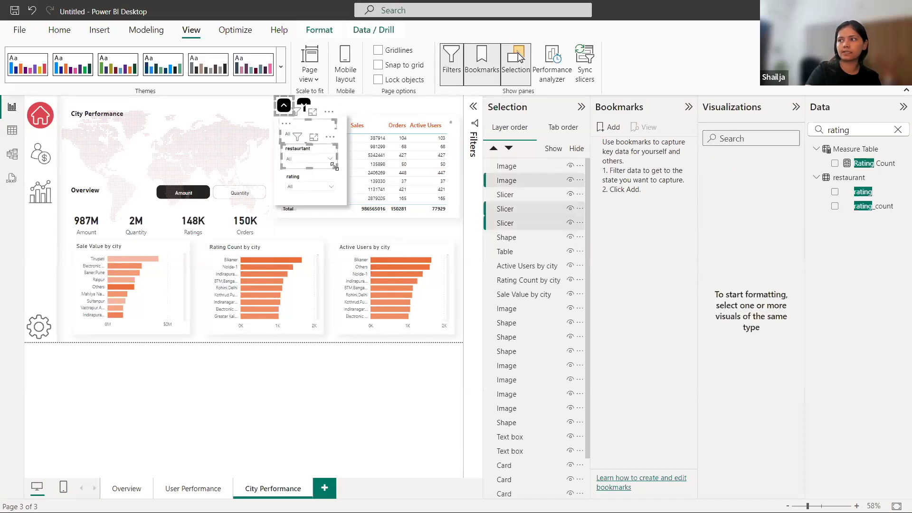
{"action": "left_click", "coordinate": [334, 197], "text": "ctrl"}
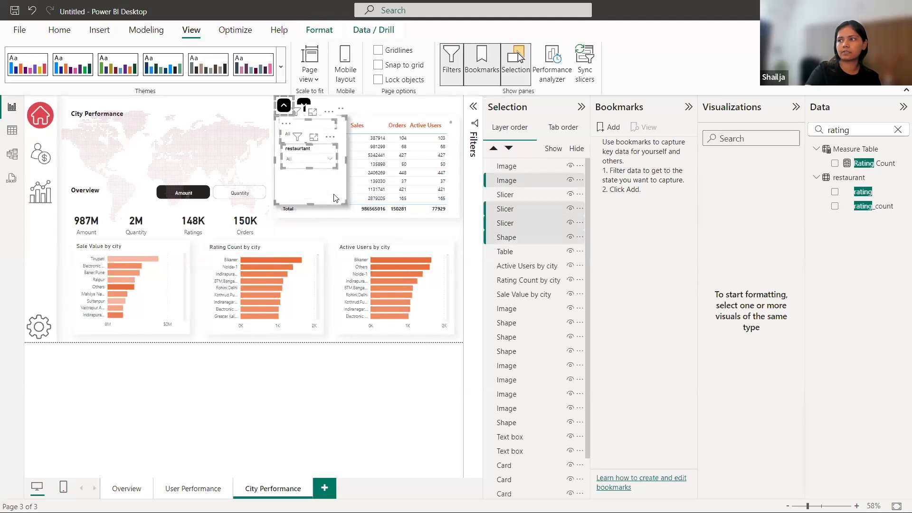
{"action": "left_click", "coordinate": [332, 198]}
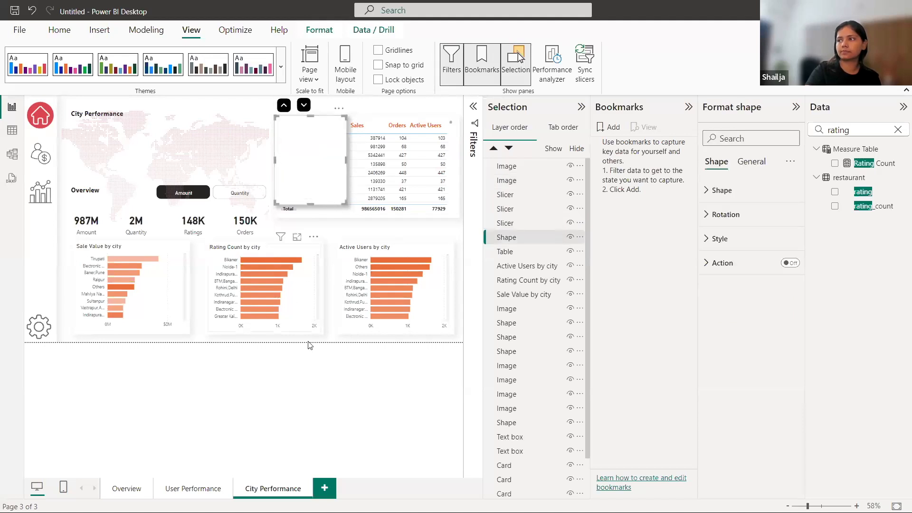
{"action": "left_click", "coordinate": [251, 105]}
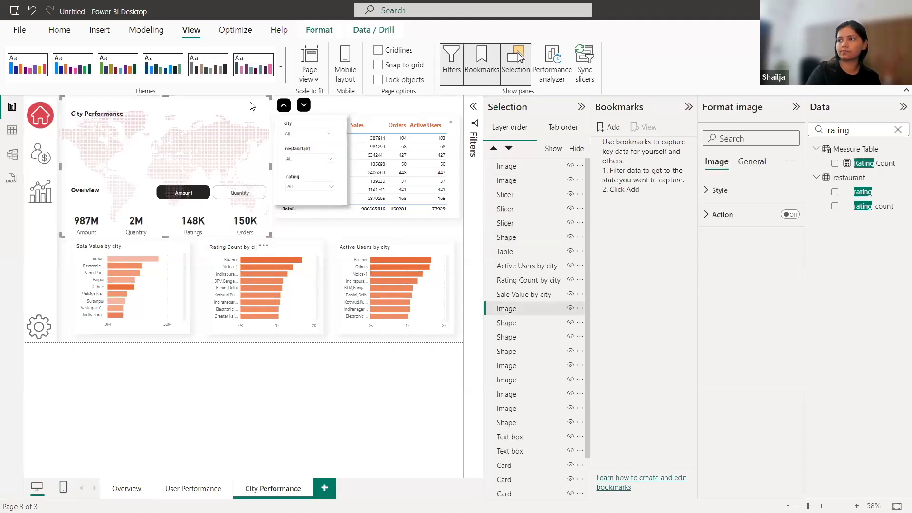
{"action": "left_click", "coordinate": [64, 258]}
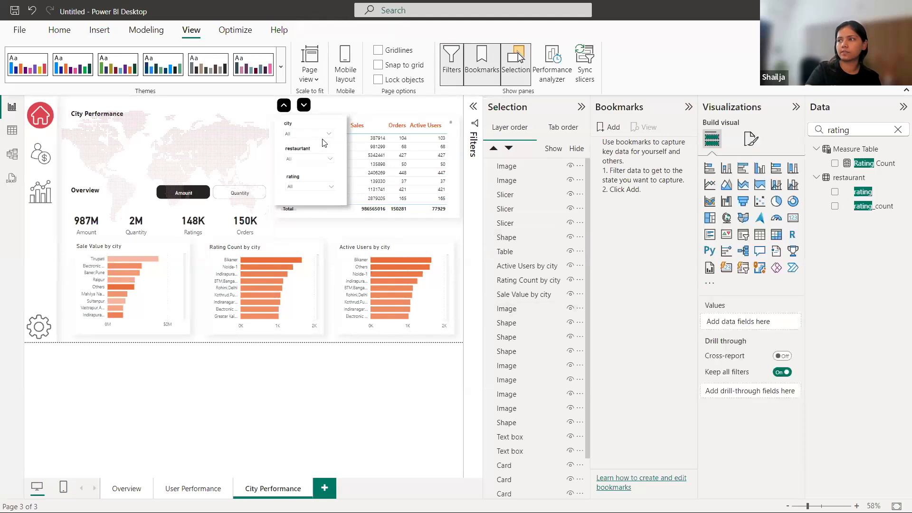
Step: Group the rating, restaurant and city slicers with the up-arrow image and the white rectangle behind them
{"action": "left_click", "coordinate": [325, 196]}
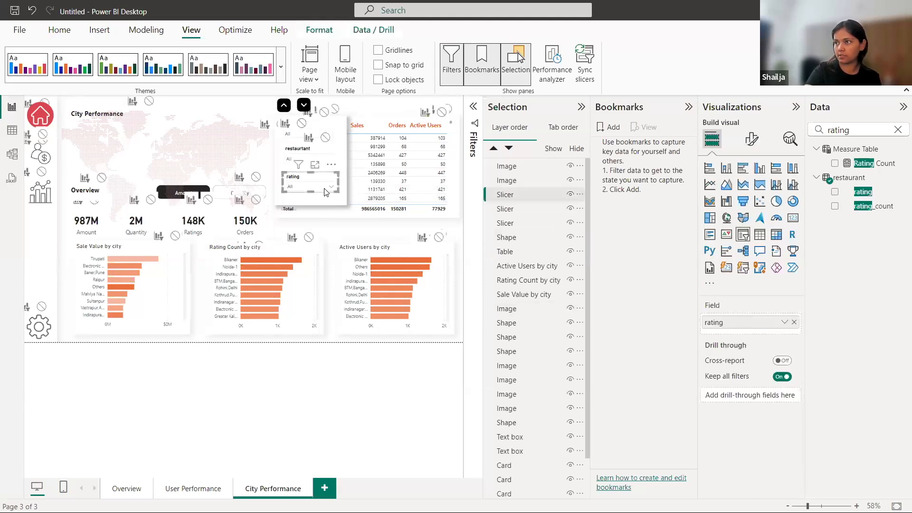
{"action": "left_click", "coordinate": [337, 156], "text": "ctrl"}
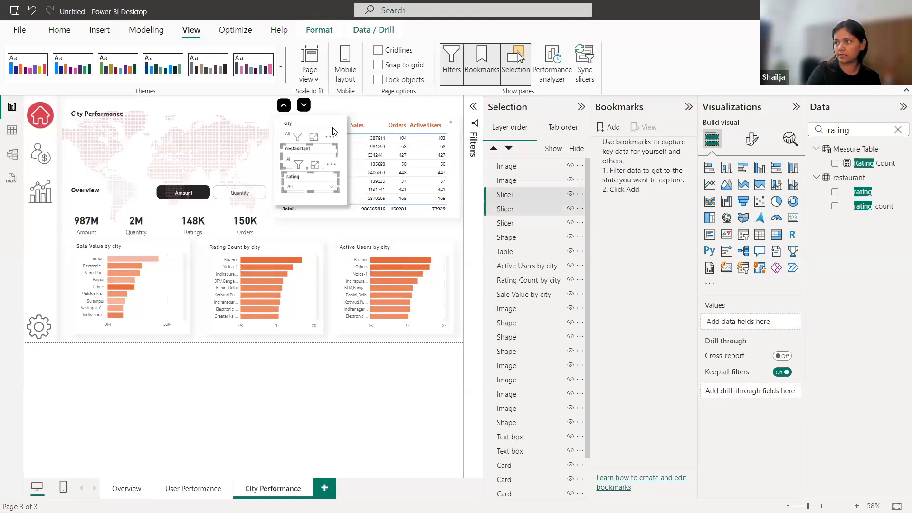
{"action": "left_click", "coordinate": [309, 127], "text": "ctrl"}
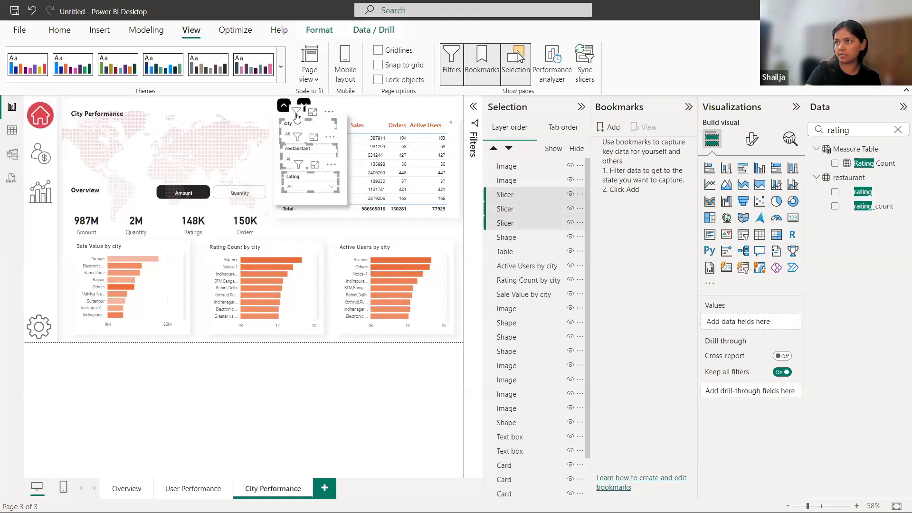
{"action": "left_click", "coordinate": [283, 105], "text": "ctrl"}
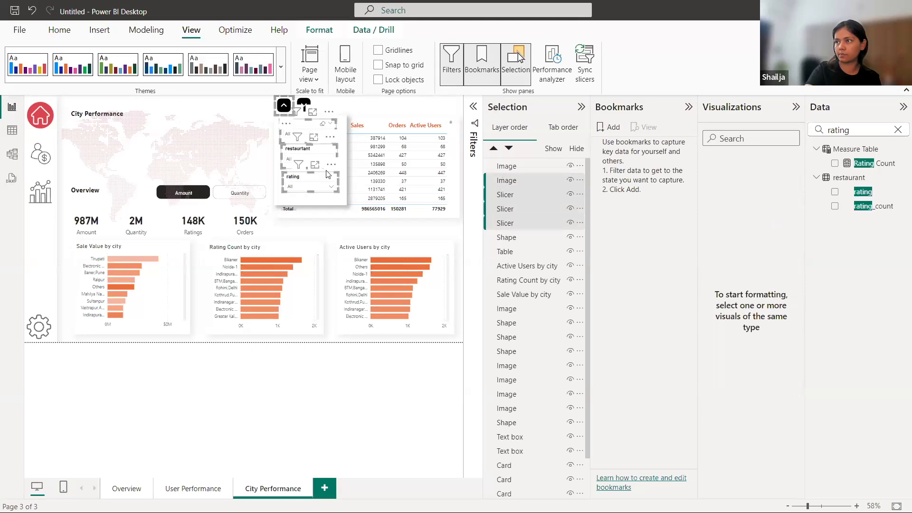
{"action": "left_click", "coordinate": [341, 199], "text": "ctrl"}
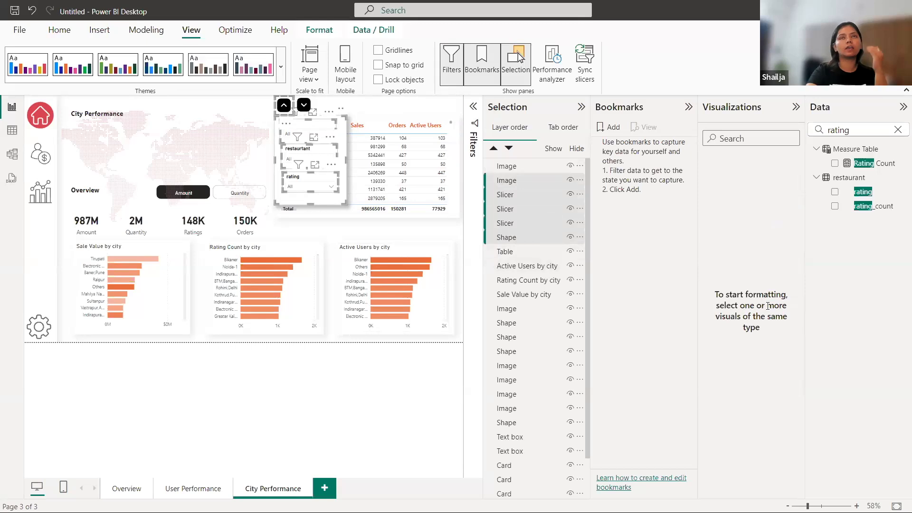
{"action": "right_click", "coordinate": [523, 183]}
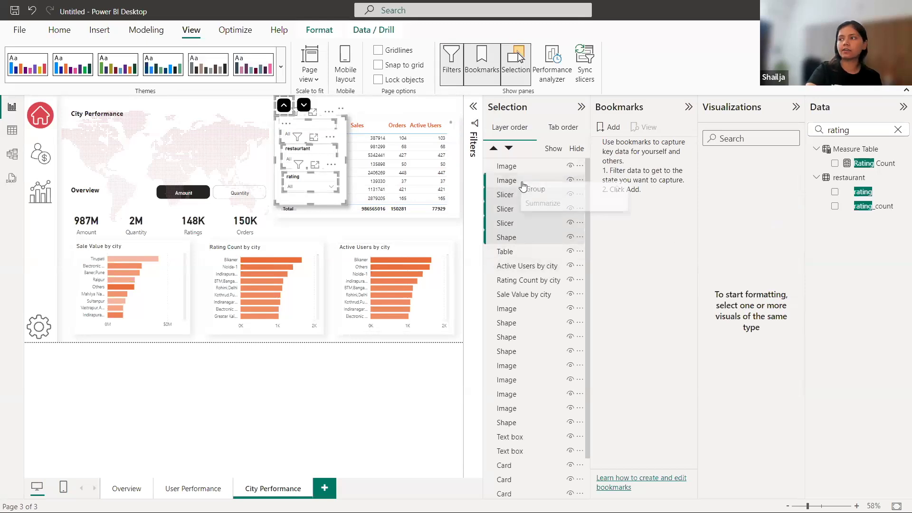
{"action": "mouse_move", "coordinate": [549, 193]}
{"action": "key", "text": "Escape"}
{"action": "key", "text": "Escape"}
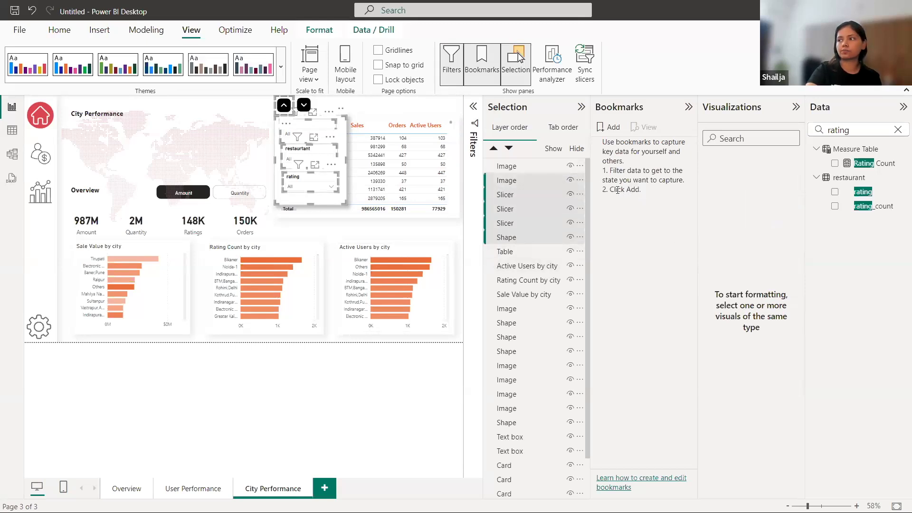
{"action": "left_click", "coordinate": [506, 181], "text": "ctrl"}
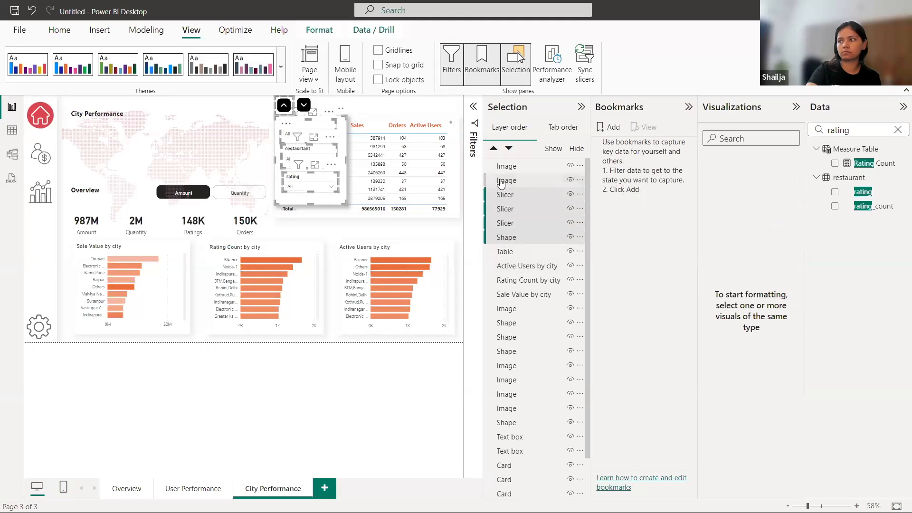
{"action": "right_click", "coordinate": [508, 183]}
{"action": "mouse_move", "coordinate": [546, 186]}
{"action": "left_click", "coordinate": [624, 190]}
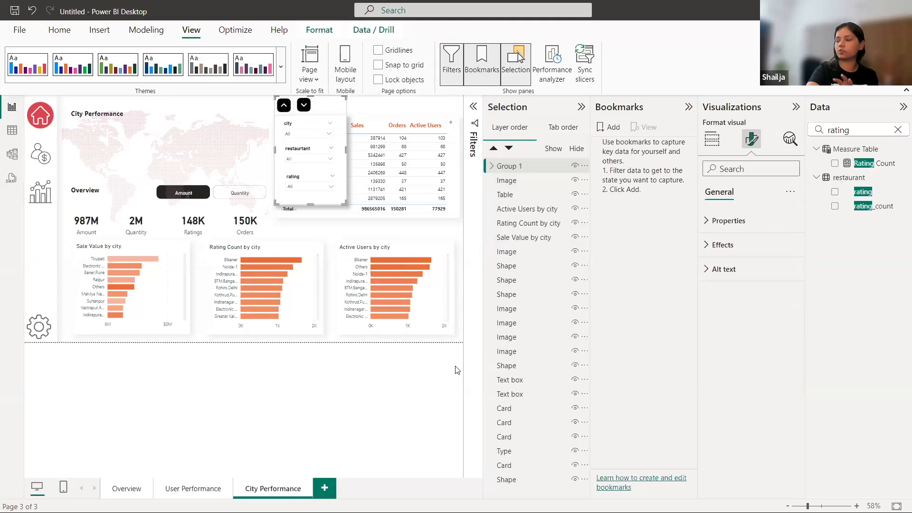
Step: Hide the slicer panel group, leaving the down arrow shown, and save this view as a bookmark named "hide"
{"action": "left_click", "coordinate": [575, 167]}
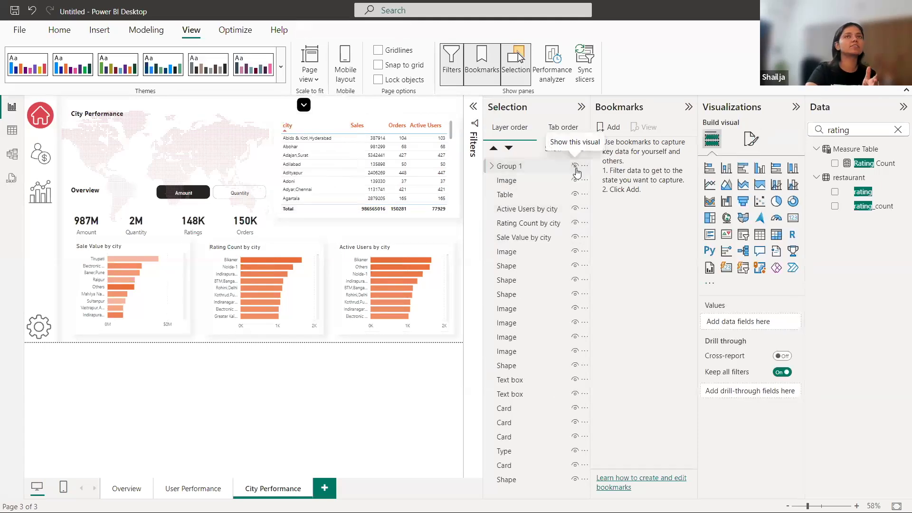
{"action": "left_click", "coordinate": [576, 167]}
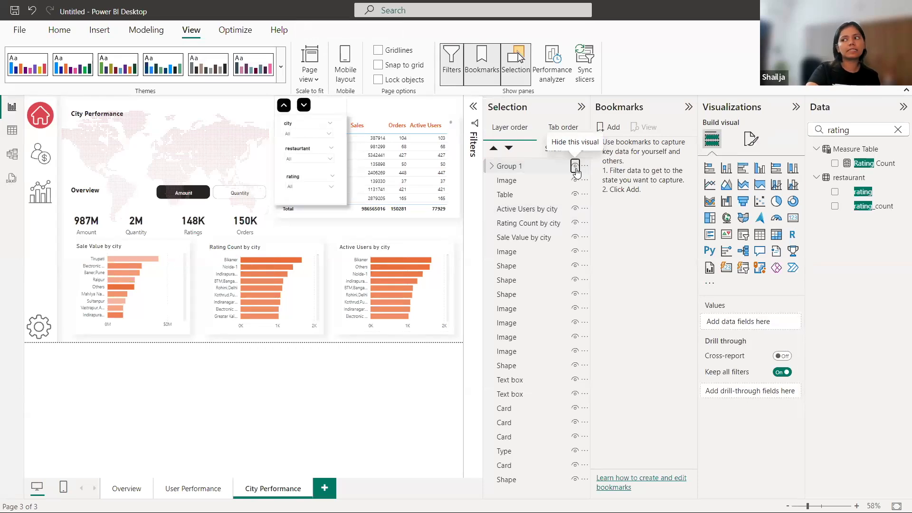
{"action": "left_click", "coordinate": [576, 169]}
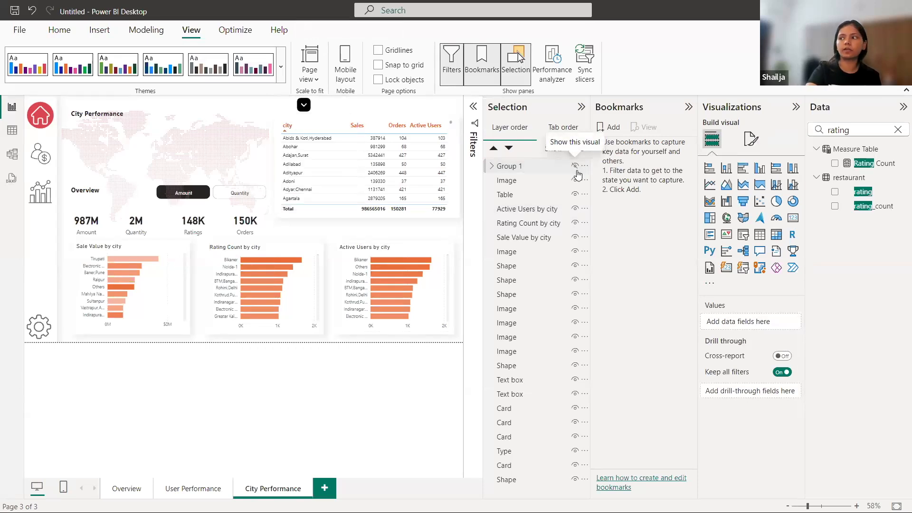
{"action": "left_click", "coordinate": [610, 127]}
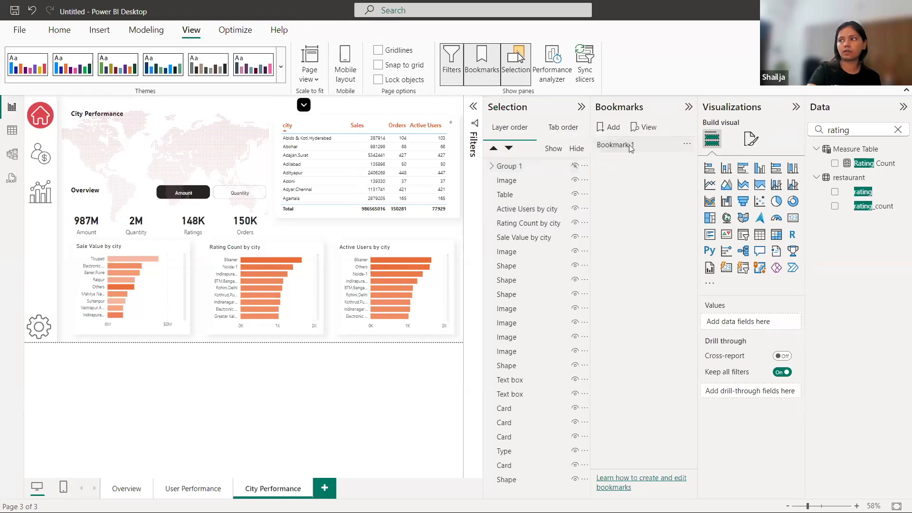
{"action": "double_click", "coordinate": [628, 144]}
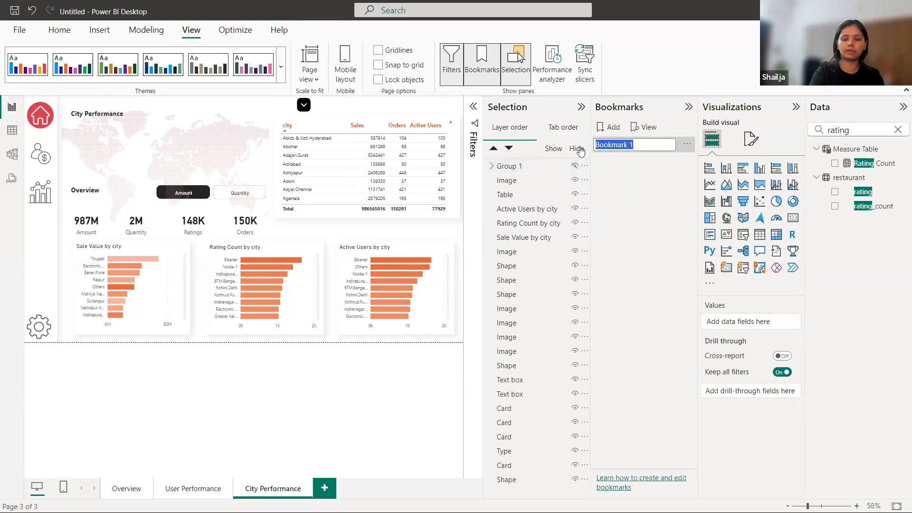
{"action": "type", "text": "hi"}
{"action": "key", "text": "Return"}
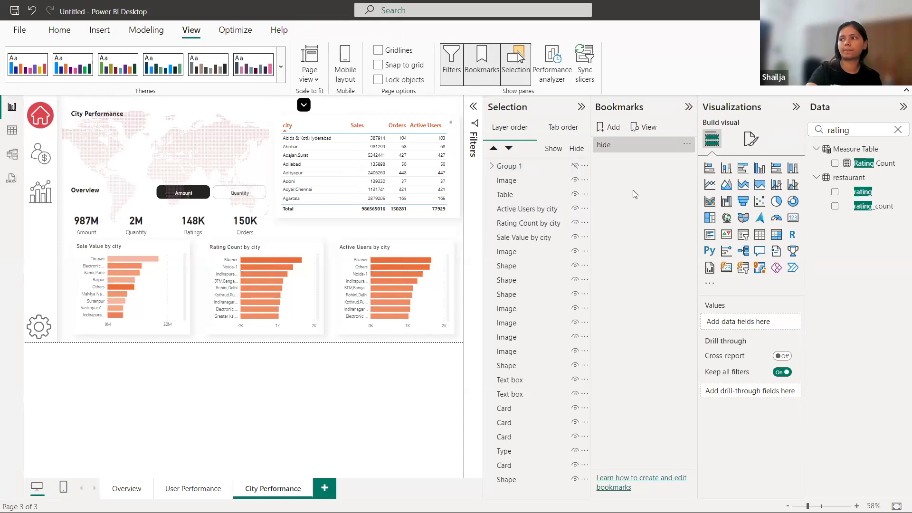
Step: Show the slicer panel group, hide the down-arrow image, and save this view as a bookmark named "show"
{"action": "left_click", "coordinate": [575, 166]}
{"action": "left_click", "coordinate": [575, 180]}
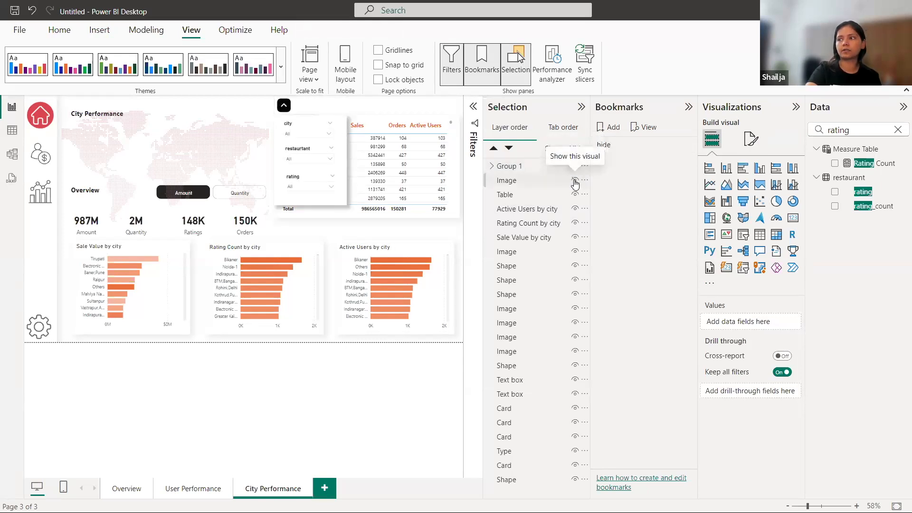
{"action": "left_click", "coordinate": [609, 127]}
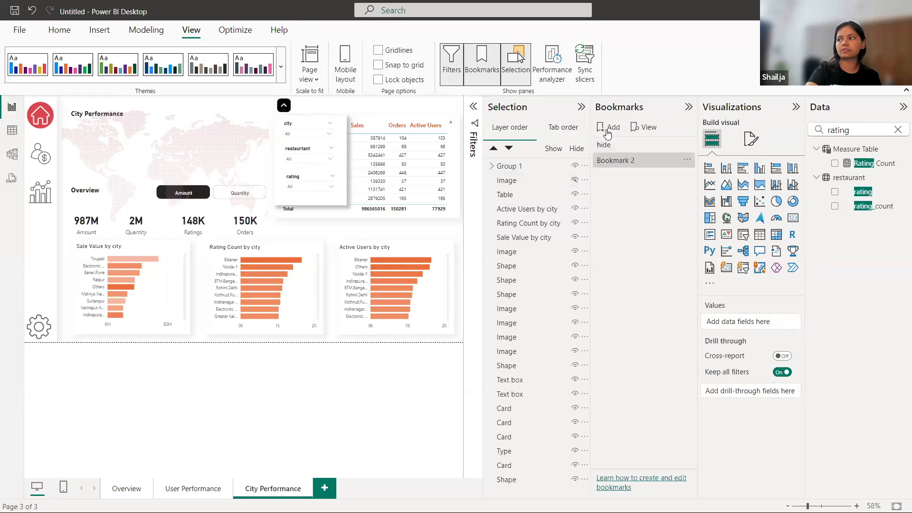
{"action": "double_click", "coordinate": [619, 159]}
{"action": "key", "text": "BackSpace"}
{"action": "key", "text": "BackSpace"}
{"action": "key", "text": "BackSpace"}
{"action": "key", "text": "BackSpace"}
{"action": "key", "text": "BackSpace"}
{"action": "key", "text": "BackSpace"}
{"action": "key", "text": "BackSpace"}
{"action": "key", "text": "BackSpace"}
{"action": "key", "text": "BackSpace"}
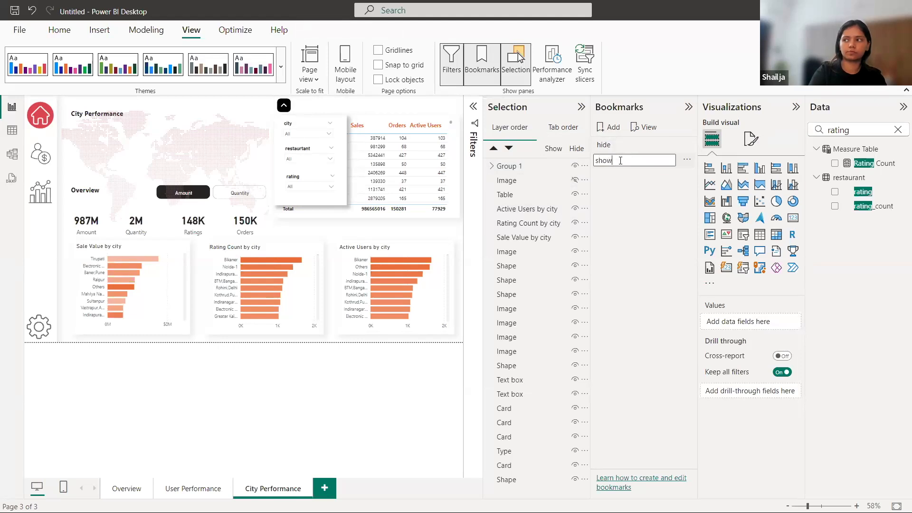
{"action": "key", "text": "Return"}
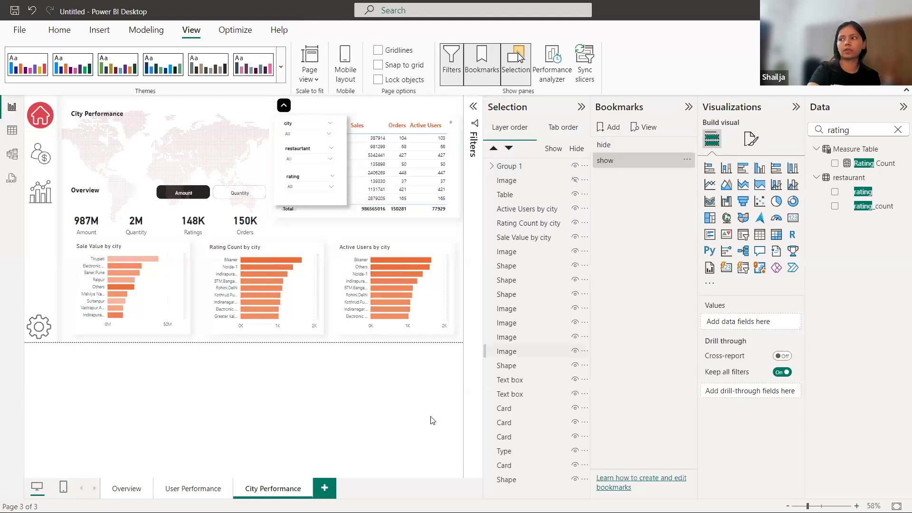
Step: Unhide the down-arrow image and turn on its action with type Bookmark, linked to the "show" bookmark
{"action": "left_click", "coordinate": [574, 180]}
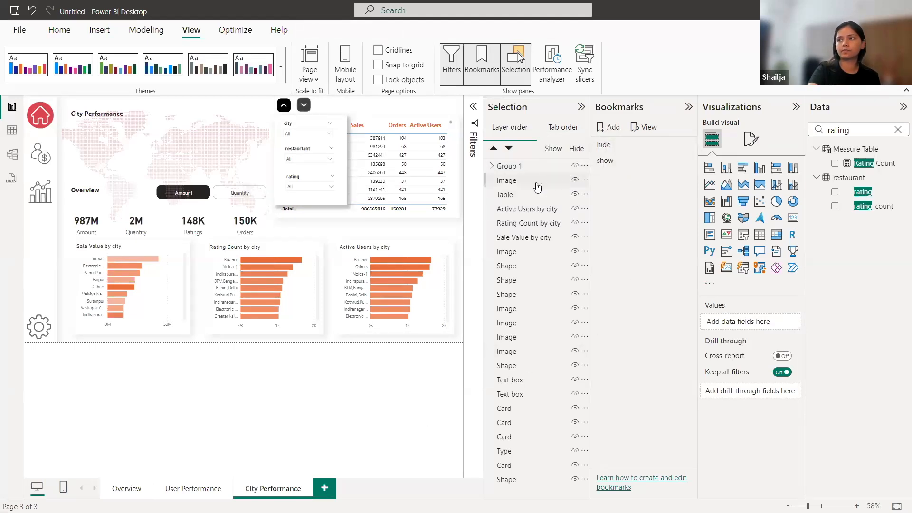
{"action": "left_click", "coordinate": [306, 105]}
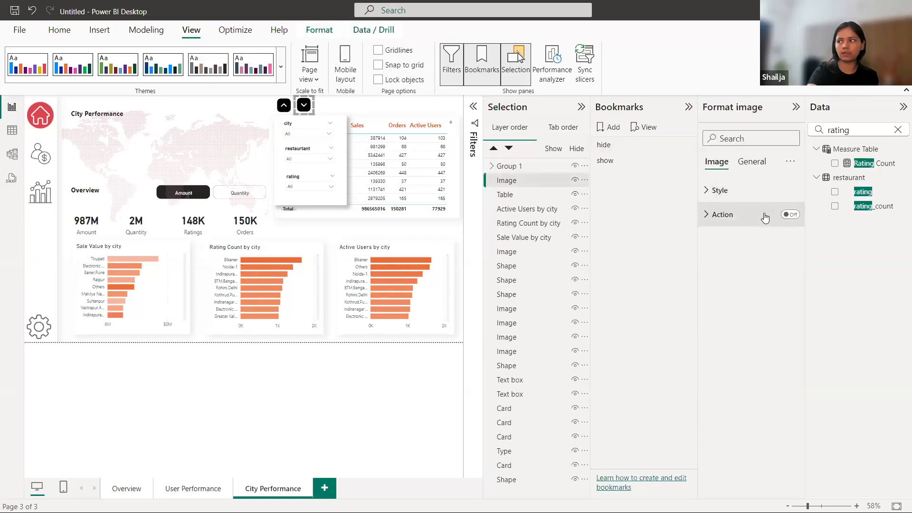
{"action": "left_click", "coordinate": [789, 214]}
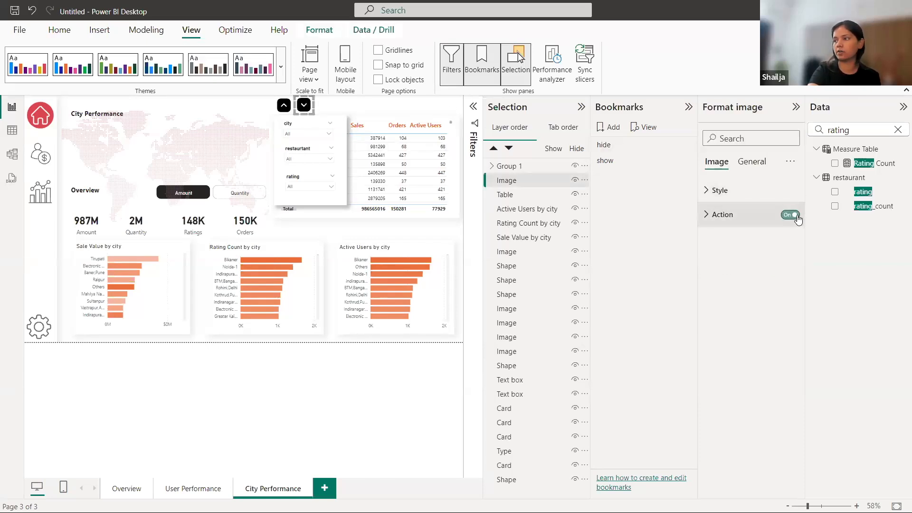
{"action": "left_click", "coordinate": [708, 216]}
{"action": "left_click", "coordinate": [750, 275]}
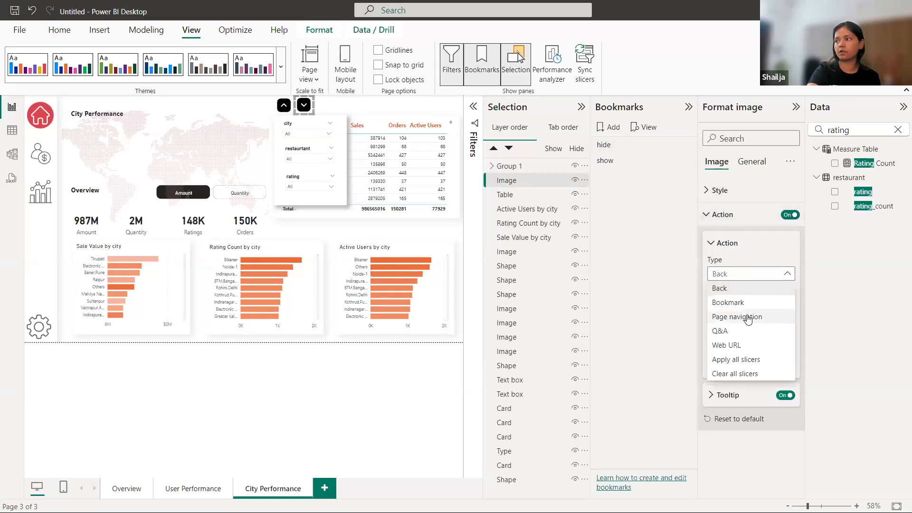
{"action": "left_click", "coordinate": [738, 302]}
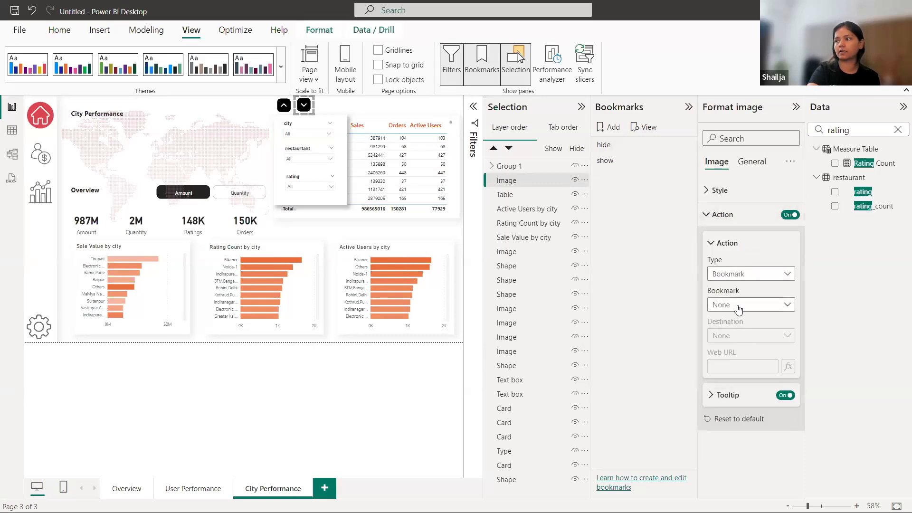
{"action": "left_click", "coordinate": [738, 306]}
{"action": "left_click", "coordinate": [738, 347]}
{"action": "left_click", "coordinate": [711, 243]}
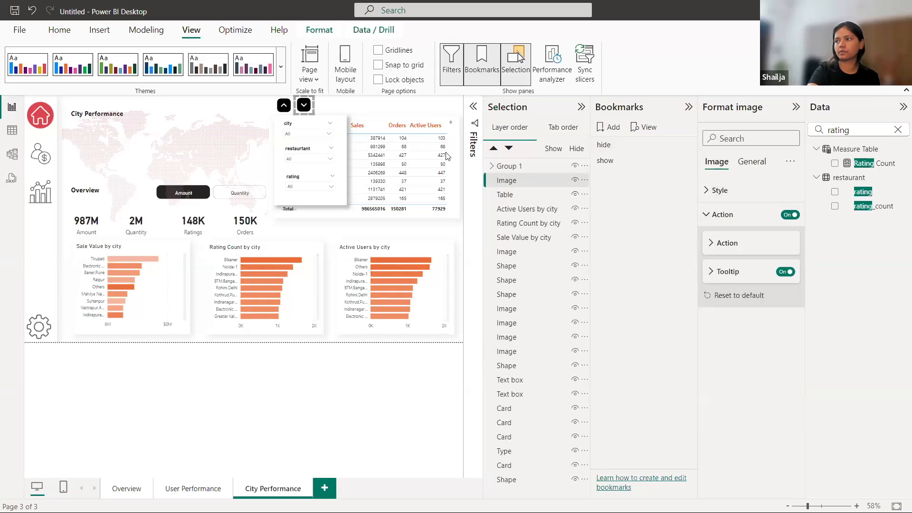
Step: Turn on the up-arrow image's action with type Bookmark and link it to the "hide" bookmark
{"action": "left_click", "coordinate": [279, 112]}
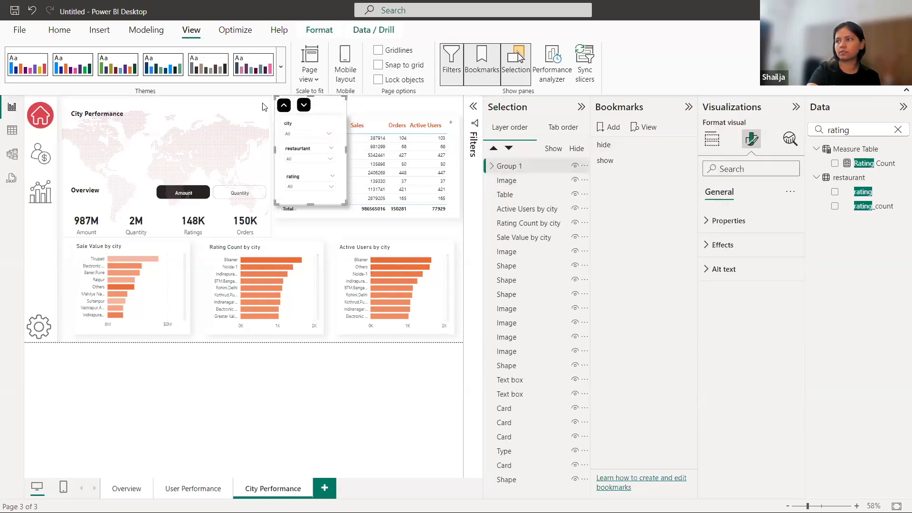
{"action": "left_click", "coordinate": [265, 105]}
{"action": "left_click", "coordinate": [286, 110]}
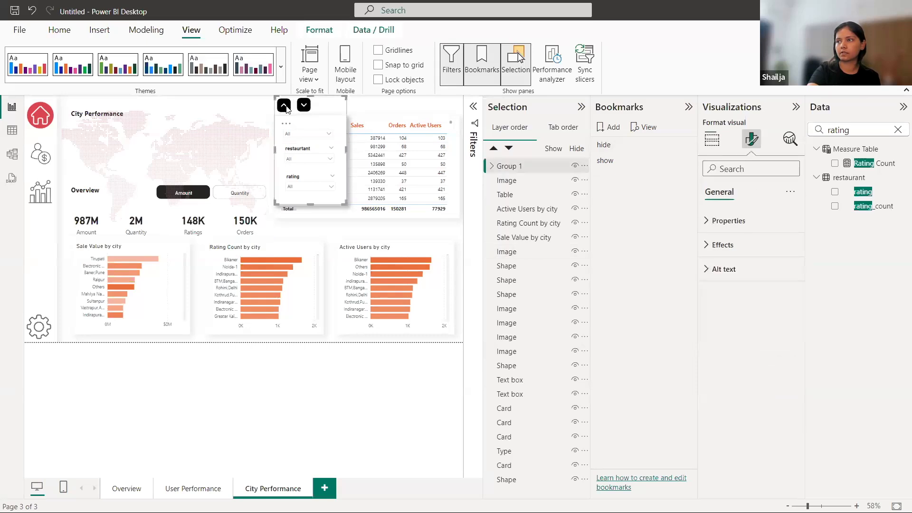
{"action": "left_click", "coordinate": [286, 109]}
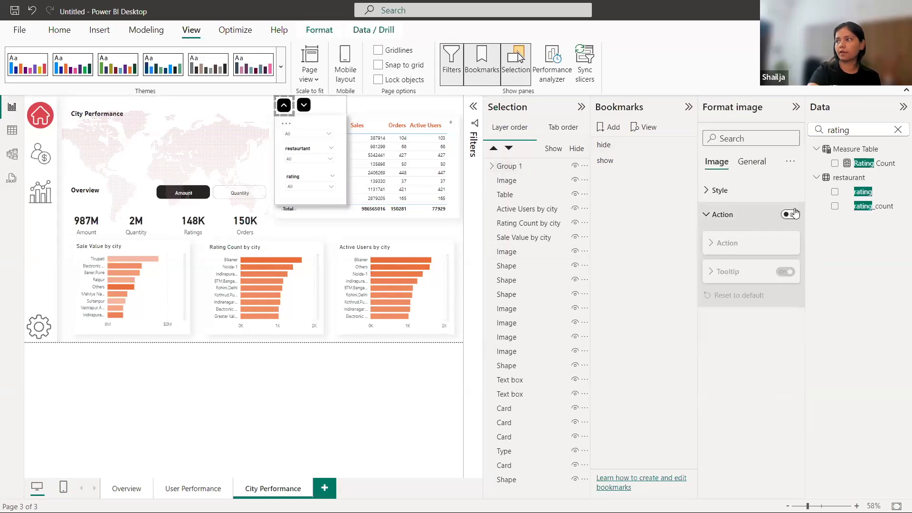
{"action": "left_click", "coordinate": [755, 216]}
{"action": "left_click", "coordinate": [790, 214]}
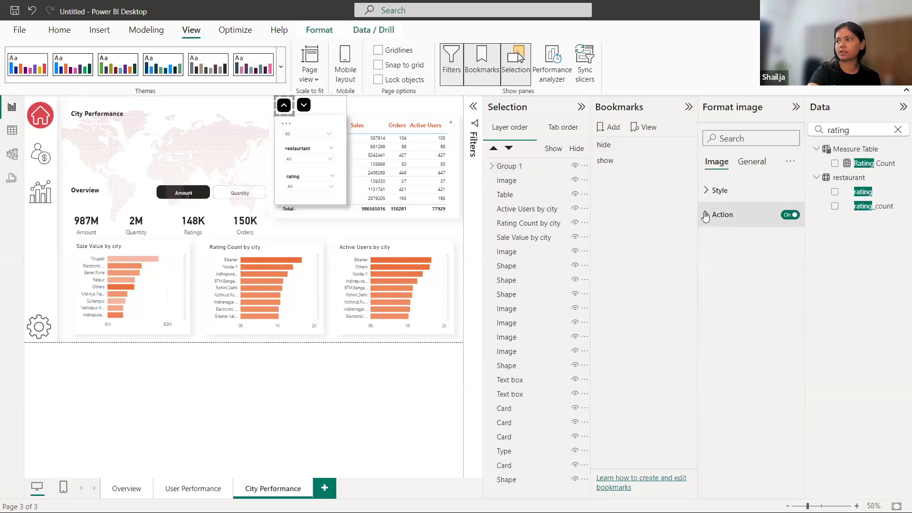
{"action": "left_click", "coordinate": [726, 243]}
{"action": "left_click", "coordinate": [727, 274]}
{"action": "left_click", "coordinate": [727, 303]}
{"action": "left_click", "coordinate": [730, 306]}
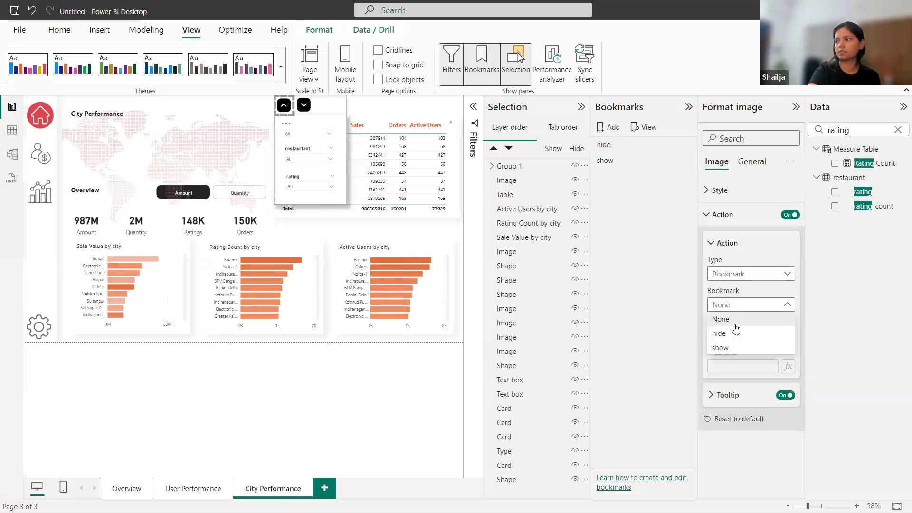
{"action": "left_click", "coordinate": [733, 335]}
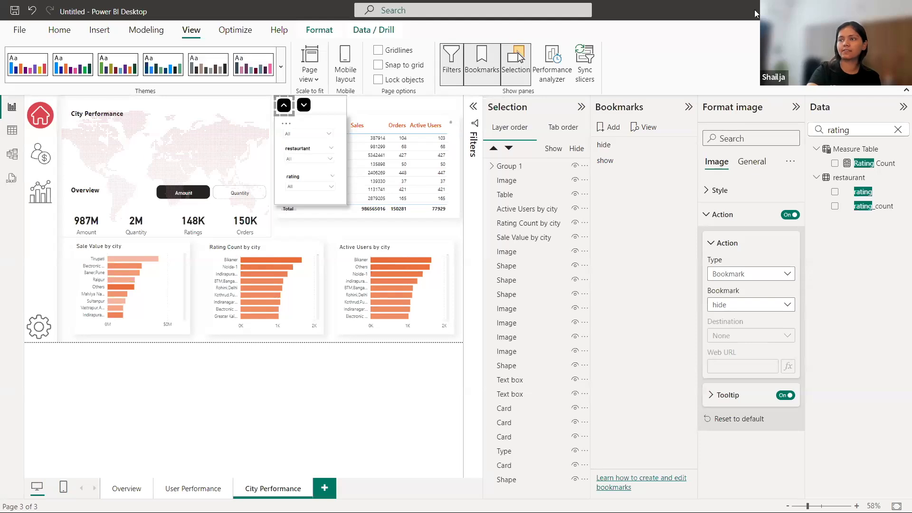
Step: Test the up and down arrows by collapsing and expanding the slicer panel on the page
{"action": "left_click", "coordinate": [70, 248]}
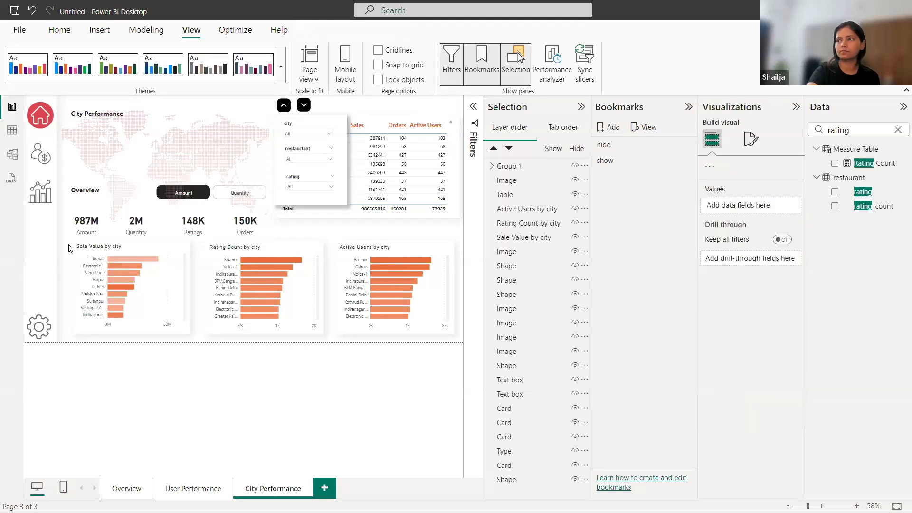
{"action": "left_click", "coordinate": [282, 106], "text": "ctrl"}
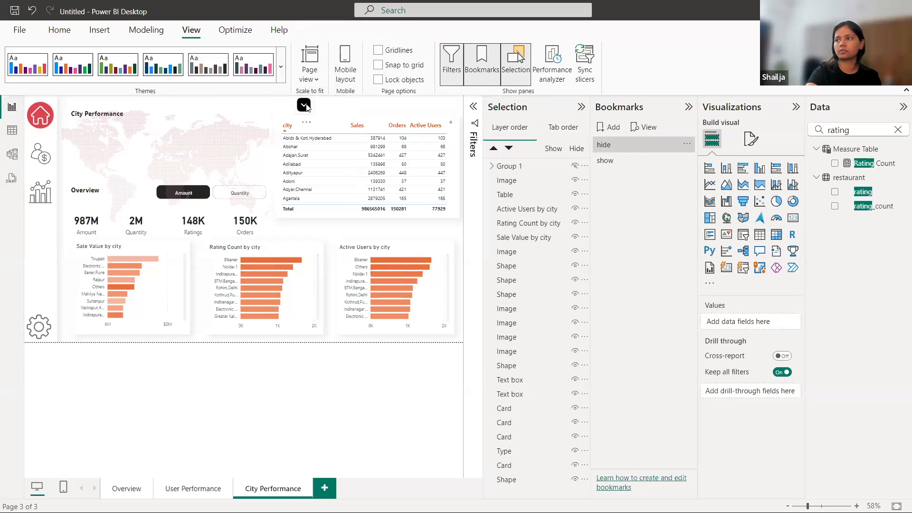
{"action": "left_click", "coordinate": [306, 108], "text": "ctrl"}
{"action": "left_click", "coordinate": [283, 106], "text": "ctrl"}
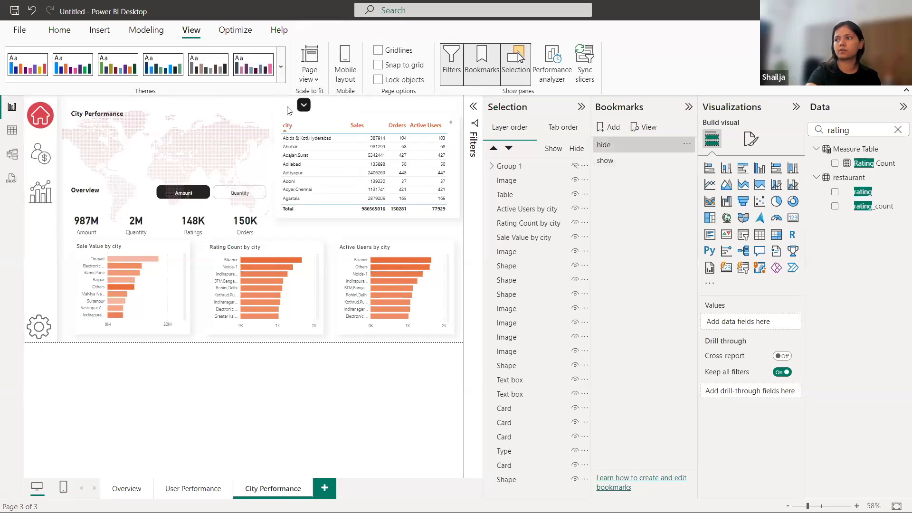
{"action": "left_click", "coordinate": [305, 108], "text": "ctrl"}
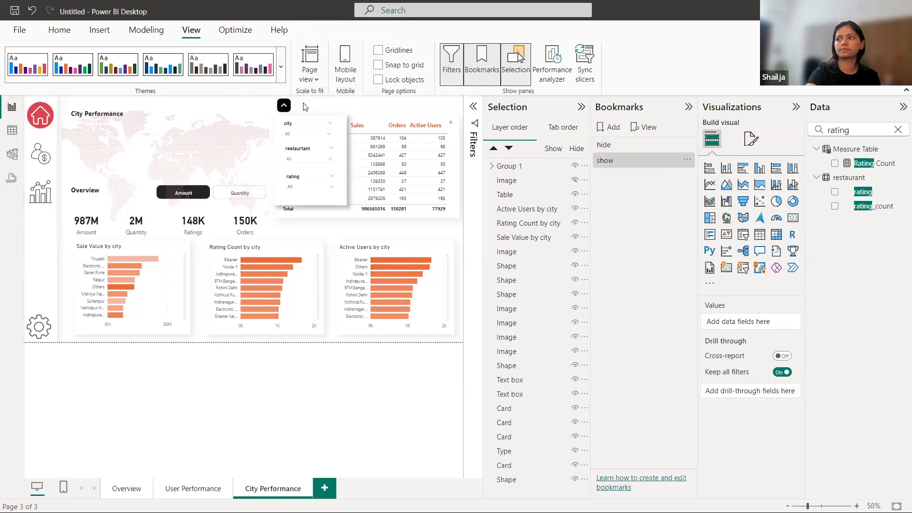
Step: Collapse the Bookmarks, Selection and Visualizations panes to enlarge the report canvas
{"action": "left_click", "coordinate": [684, 107]}
{"action": "left_click", "coordinate": [668, 106]}
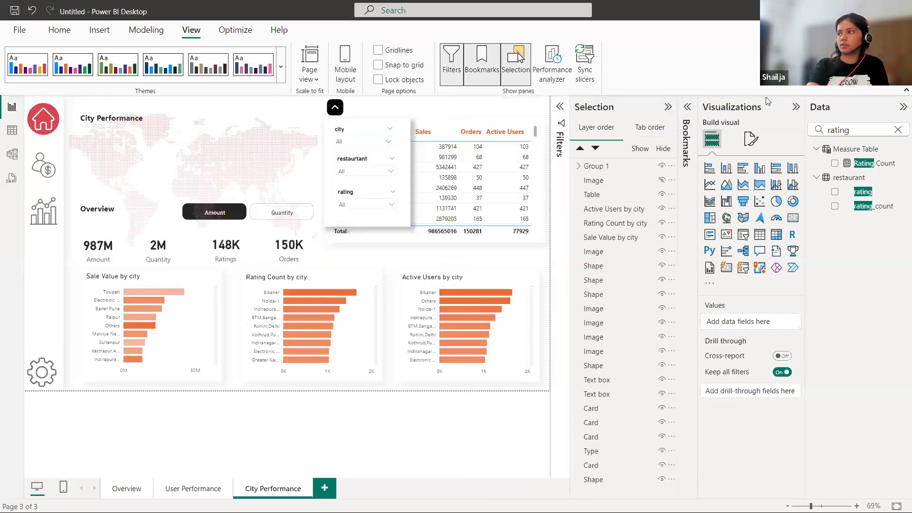
{"action": "left_click", "coordinate": [792, 108]}
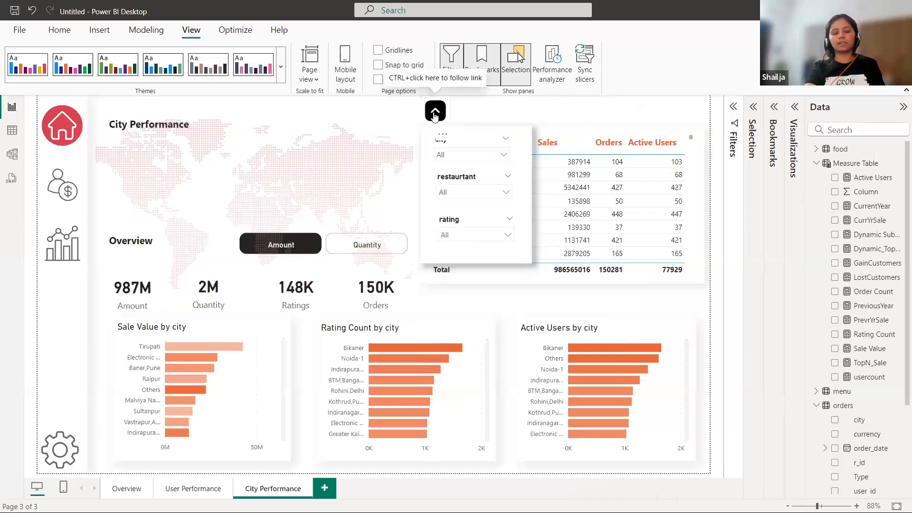
Step: Follow the up and down arrow links on the enlarged City Performance page to check hiding and showing the slicers
{"action": "left_click", "coordinate": [435, 113], "text": "ctrl"}
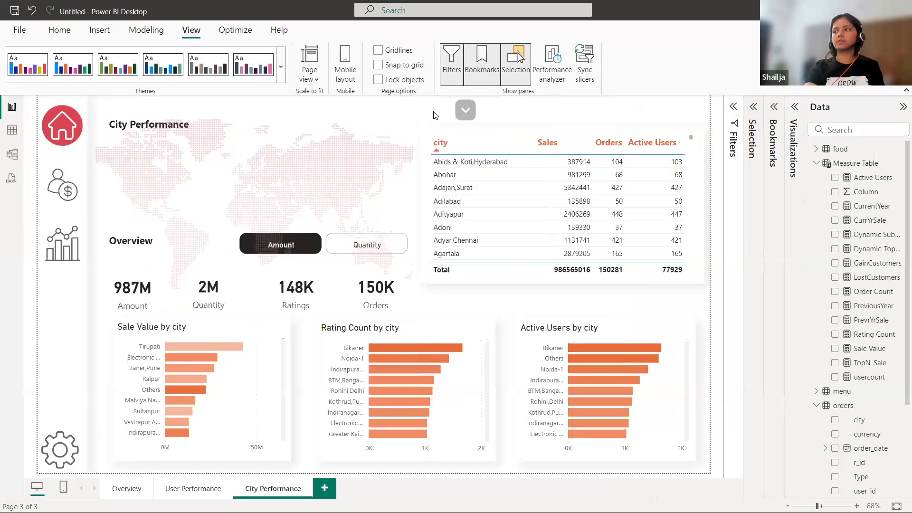
{"action": "left_click", "coordinate": [465, 111], "text": "ctrl"}
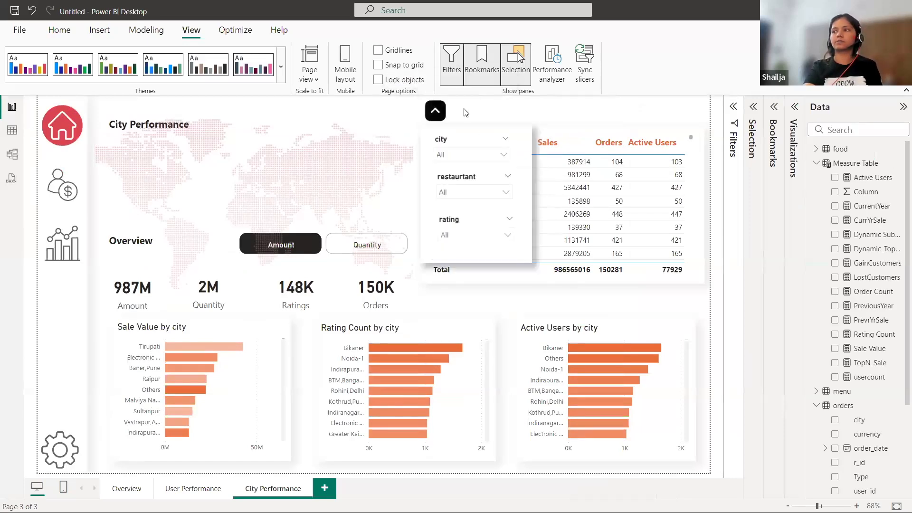
{"action": "left_click", "coordinate": [436, 112], "text": "ctrl"}
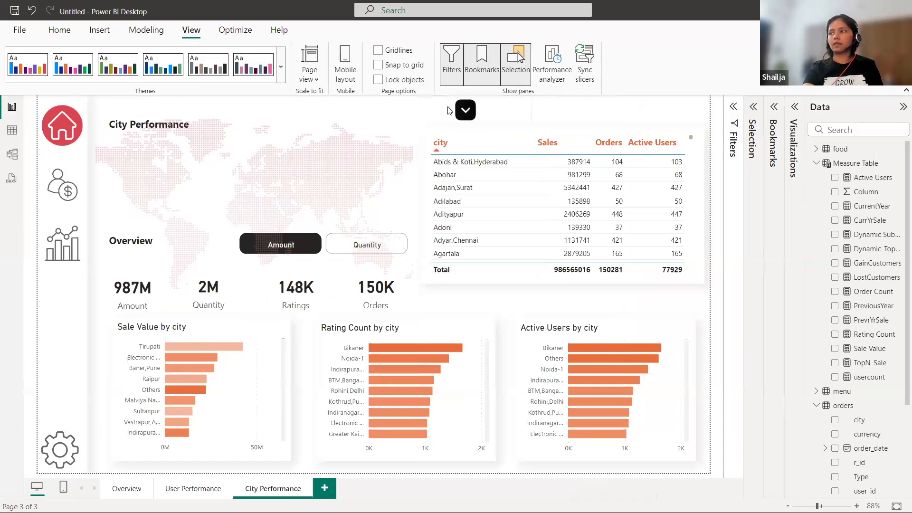
Step: Move the down arrow to the up arrow's place above the city table and test toggling the slicer panel from there
{"action": "left_click_drag", "start_coordinate": [464, 114], "coordinate": [434, 113]}
{"action": "left_click", "coordinate": [530, 118]}
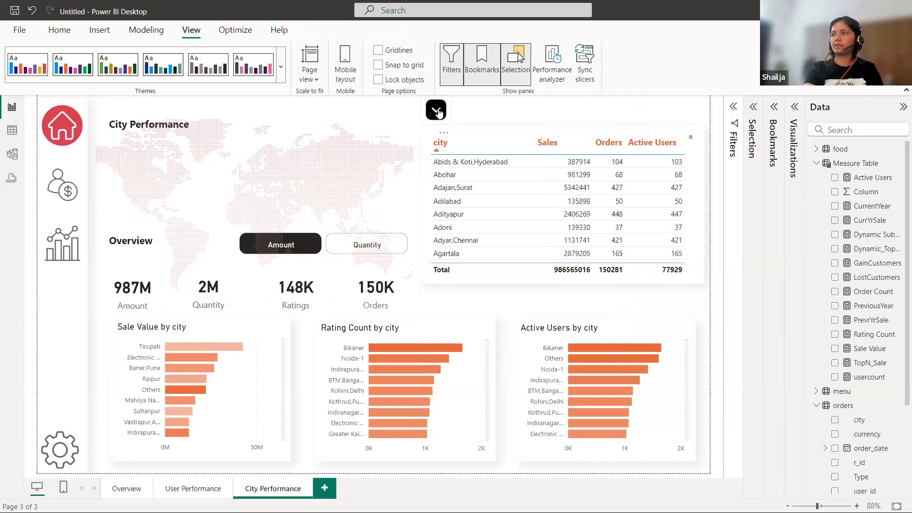
{"action": "left_click", "coordinate": [438, 112], "text": "ctrl"}
{"action": "left_click", "coordinate": [436, 113], "text": "ctrl"}
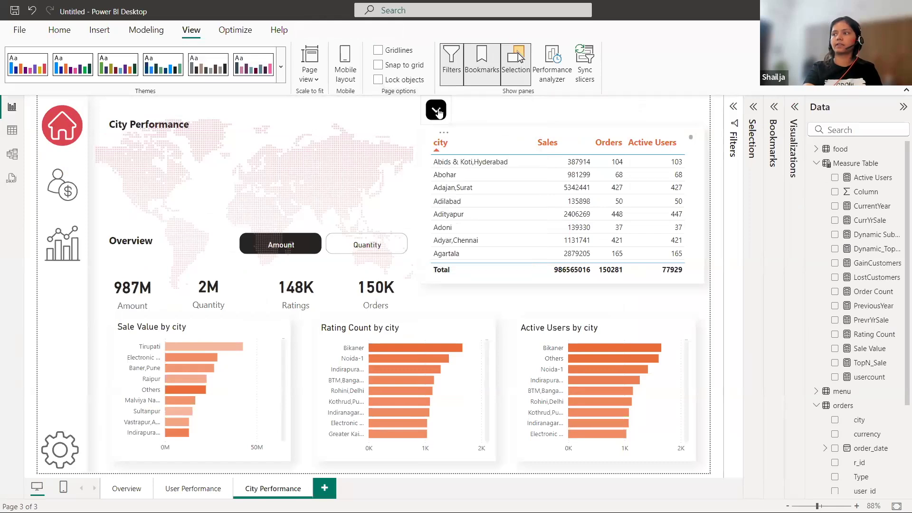
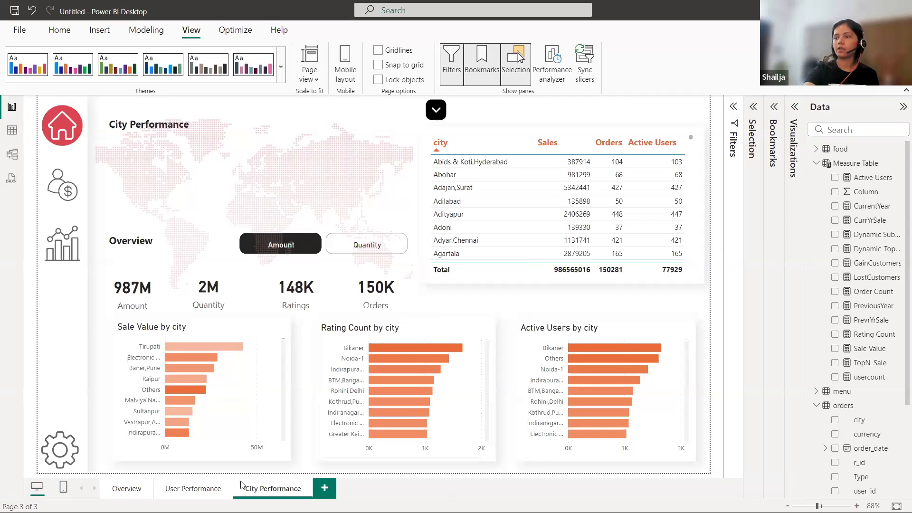
Step: Review the Overview, User Performance and City Performance pages in turn
{"action": "left_click", "coordinate": [119, 493]}
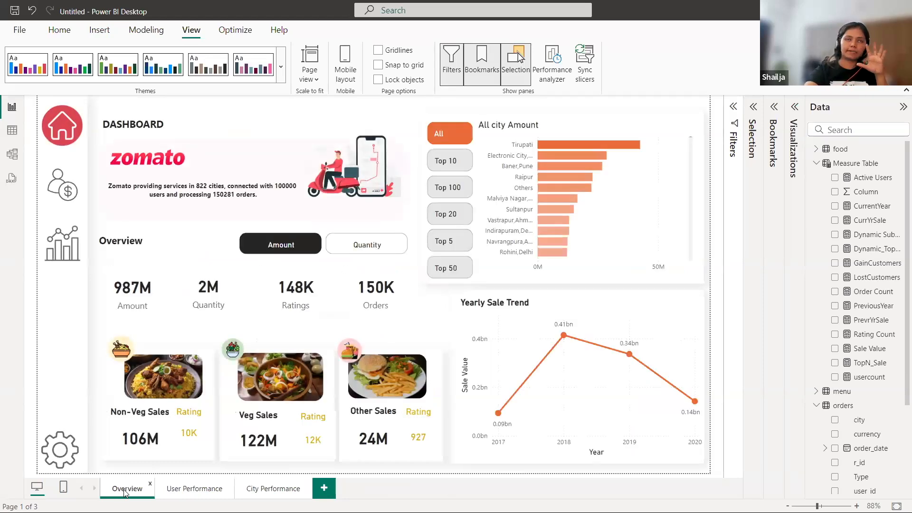
{"action": "left_click", "coordinate": [180, 493]}
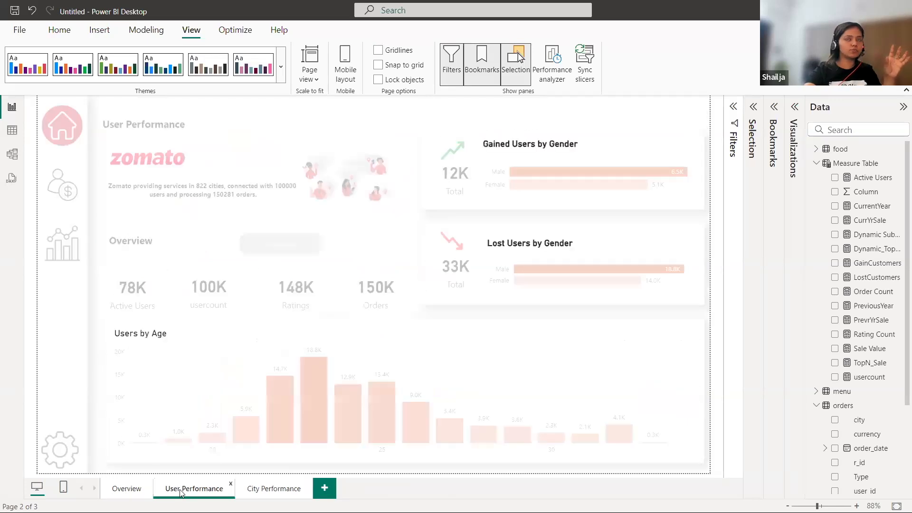
{"action": "left_click", "coordinate": [260, 490]}
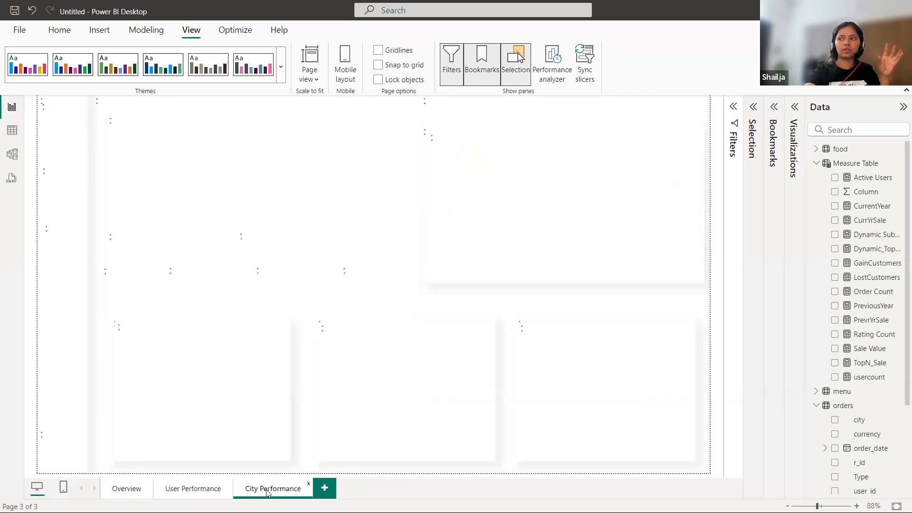
Step: Add a new report page named "Index" and move it before the Overview page
{"action": "left_click", "coordinate": [325, 493]}
{"action": "double_click", "coordinate": [331, 492]}
{"action": "key", "text": "ctrl+a"}
{"action": "key", "text": "BackSpace"}
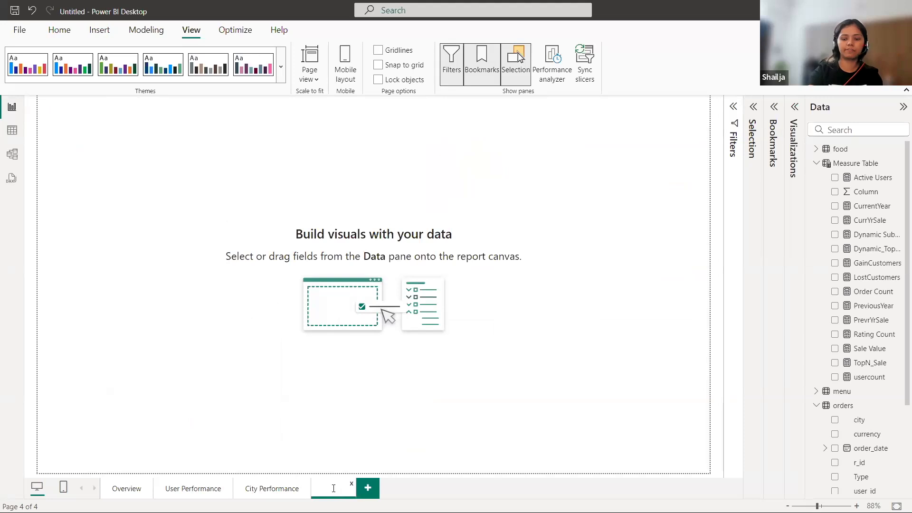
{"action": "type", "text": "Index"}
{"action": "key", "text": "Return"}
{"action": "left_click_drag", "start_coordinate": [333, 488], "coordinate": [116, 488]}
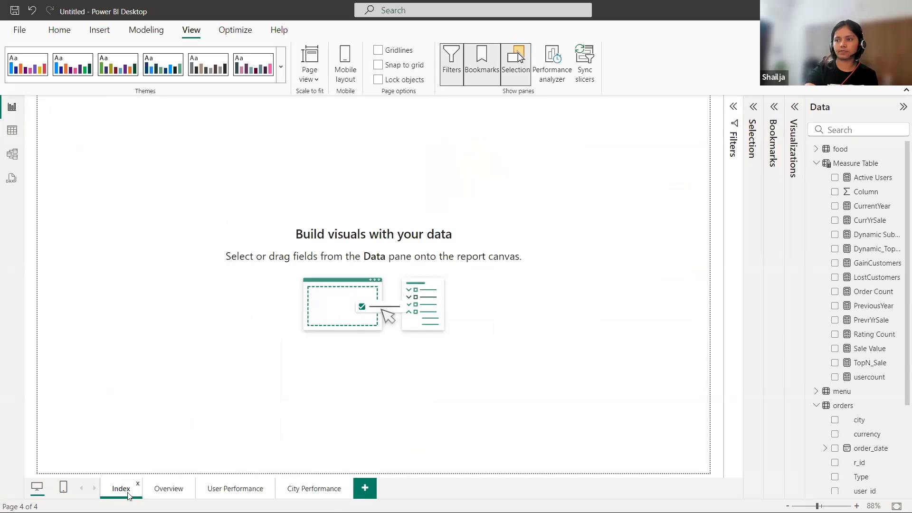
Step: Try to insert the picture 5736537.jpg as an image on the Index page
{"action": "left_click", "coordinate": [100, 30]}
{"action": "left_click", "coordinate": [440, 68]}
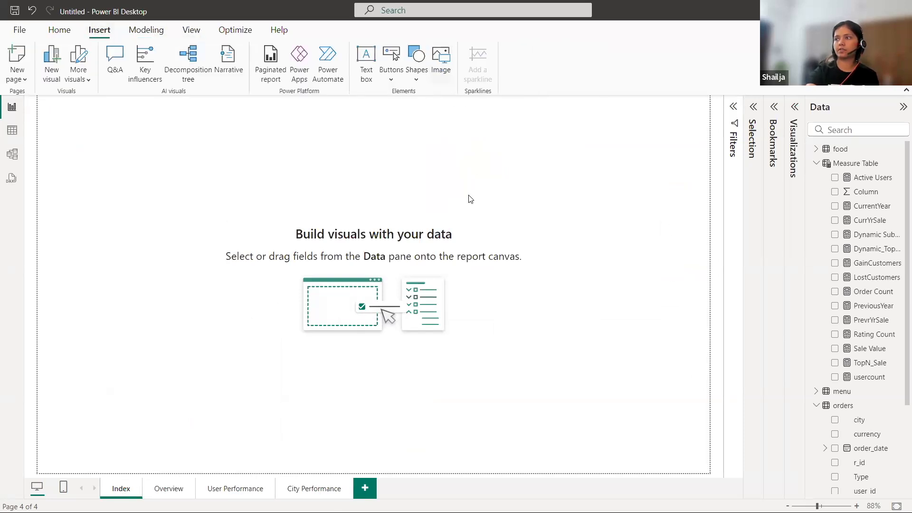
{"action": "scroll", "coordinate": [313, 150], "scroll_direction": "down", "scroll_amount": 5}
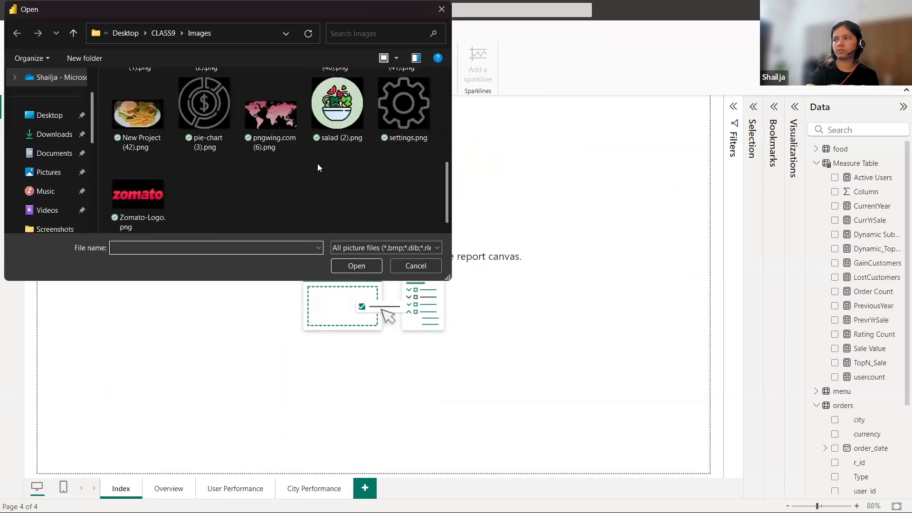
{"action": "scroll", "coordinate": [224, 195], "scroll_direction": "up", "scroll_amount": 3}
{"action": "scroll", "coordinate": [224, 195], "scroll_direction": "up", "scroll_amount": 2}
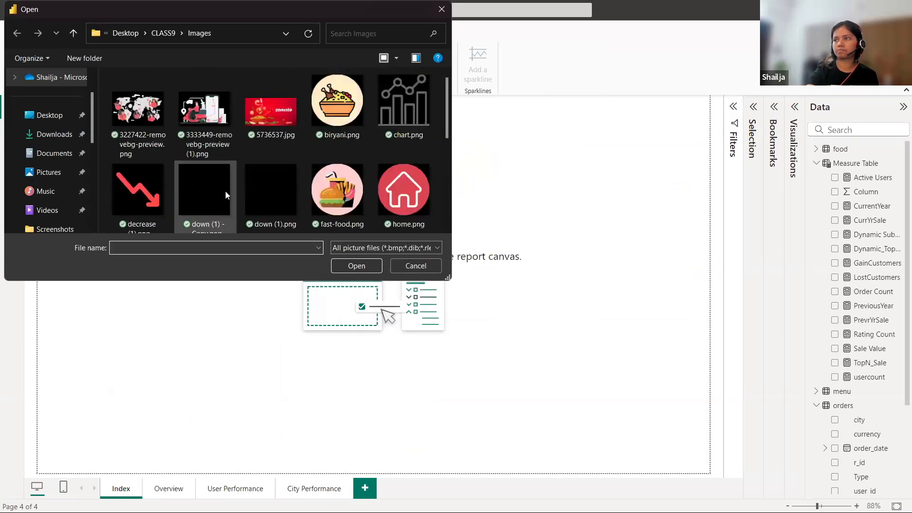
{"action": "left_click", "coordinate": [268, 112]}
{"action": "left_click", "coordinate": [365, 267]}
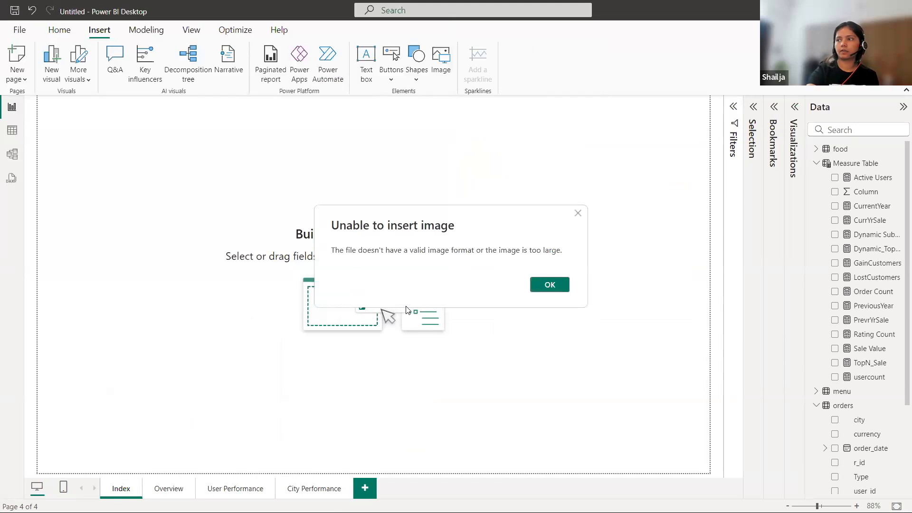
{"action": "left_click", "coordinate": [546, 287]}
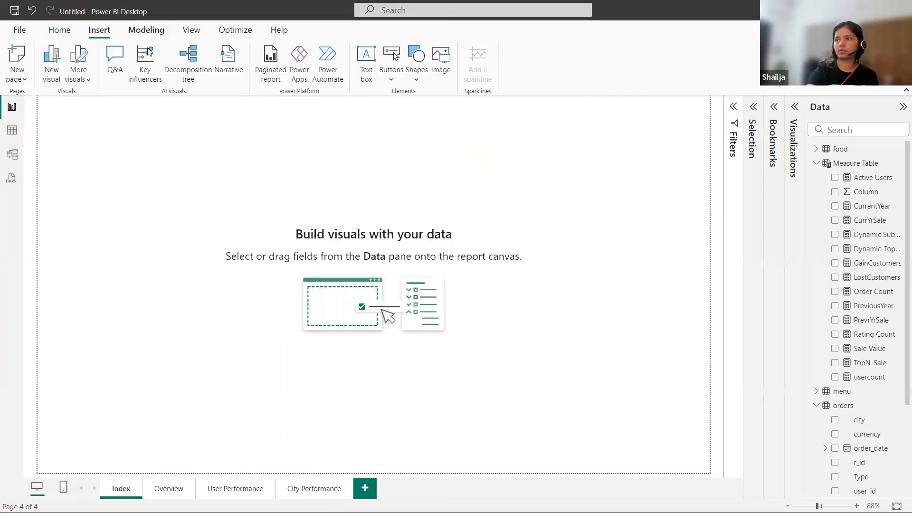
{"action": "left_click", "coordinate": [61, 31]}
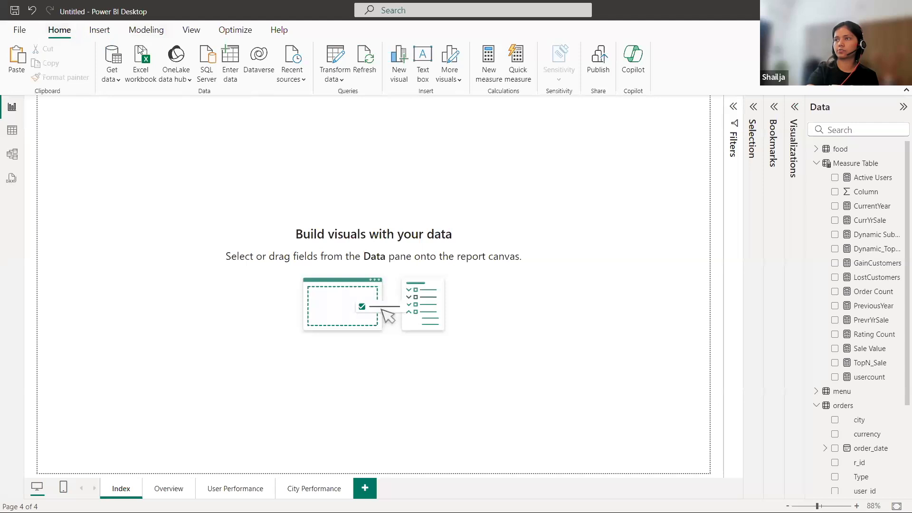
{"action": "left_click", "coordinate": [99, 29]}
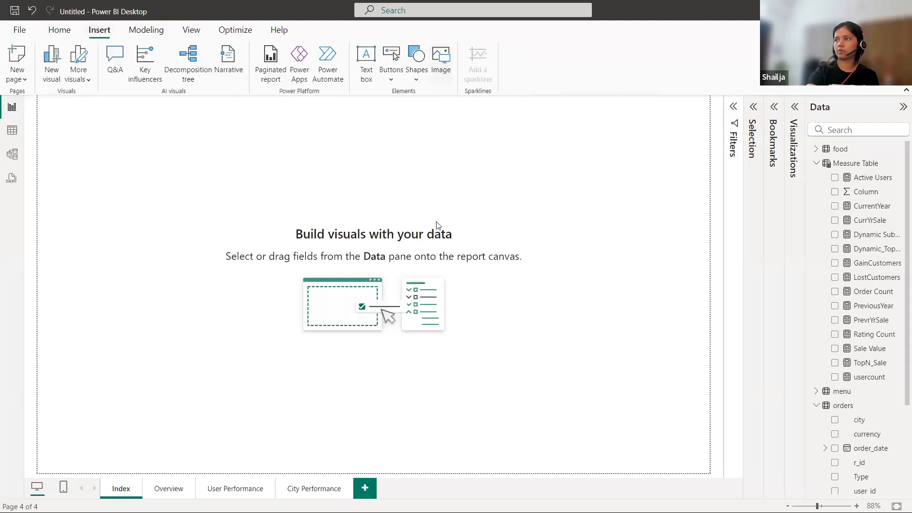
{"action": "left_click", "coordinate": [275, 123]}
{"action": "left_click", "coordinate": [351, 264]}
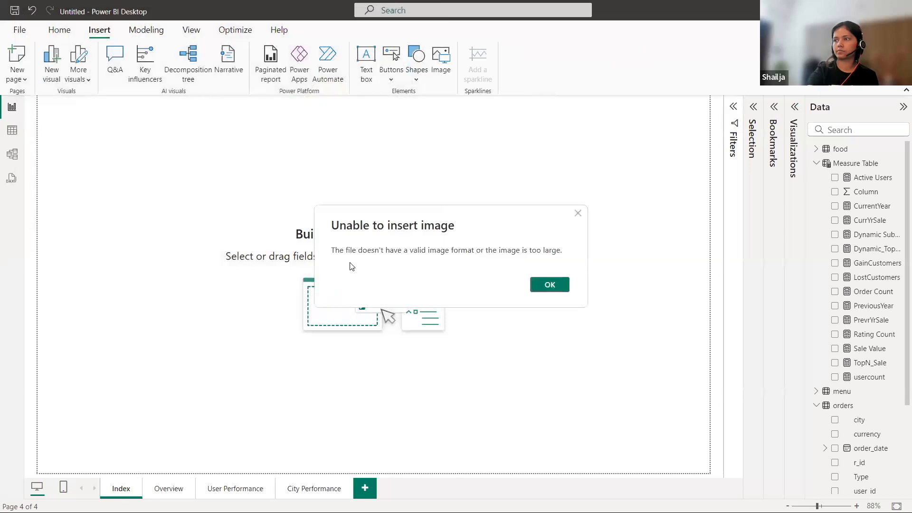
{"action": "left_click", "coordinate": [542, 287]}
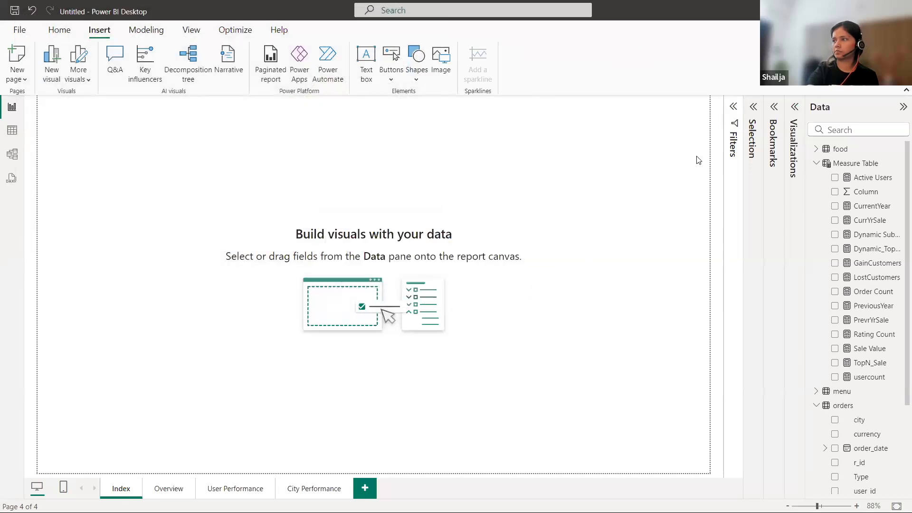
Step: Set 5736537.jpg as the canvas background image of the Index page
{"action": "left_click", "coordinate": [795, 110]}
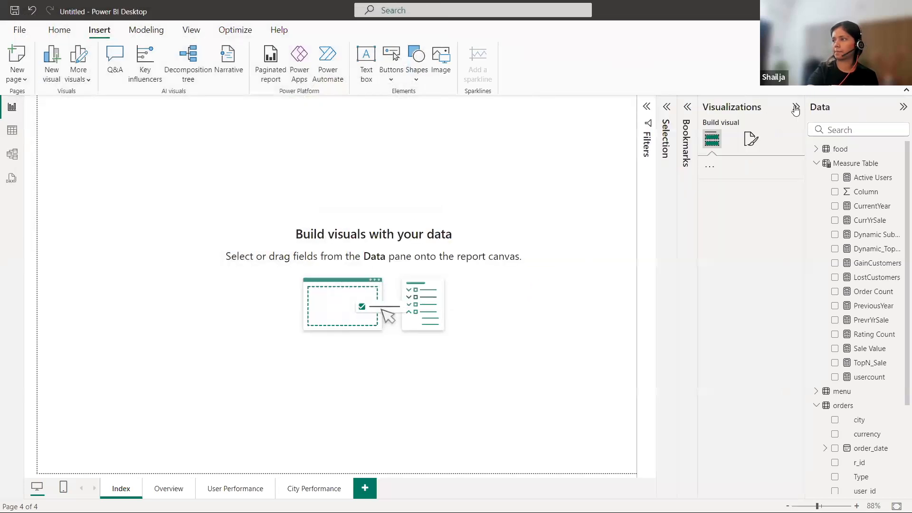
{"action": "left_click", "coordinate": [749, 139]}
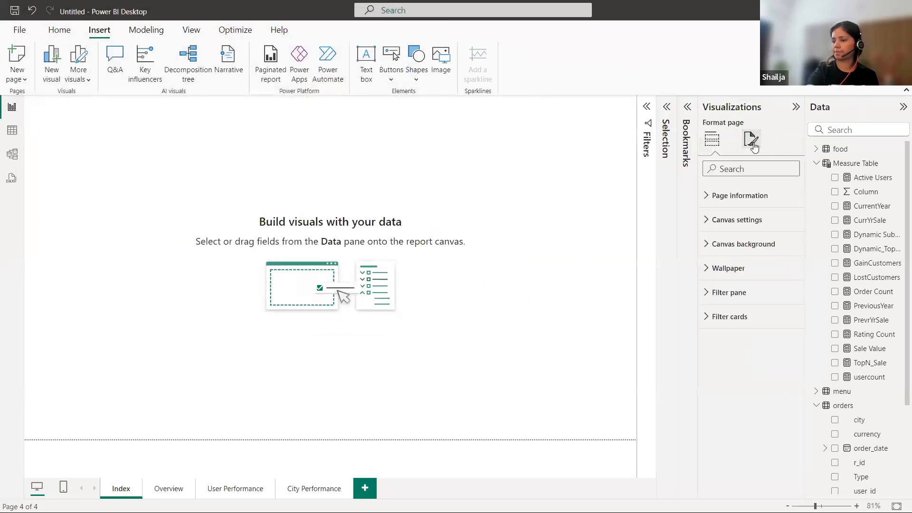
{"action": "left_click", "coordinate": [709, 245]}
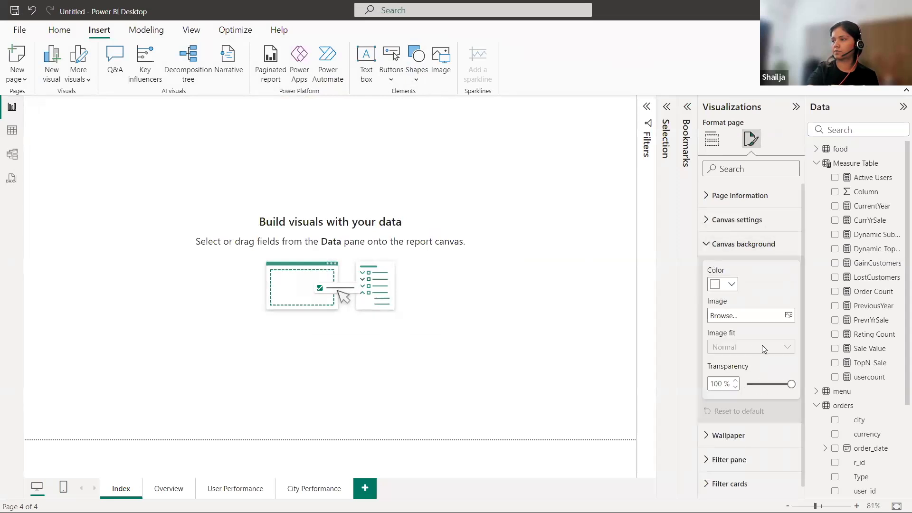
{"action": "left_click", "coordinate": [788, 315]}
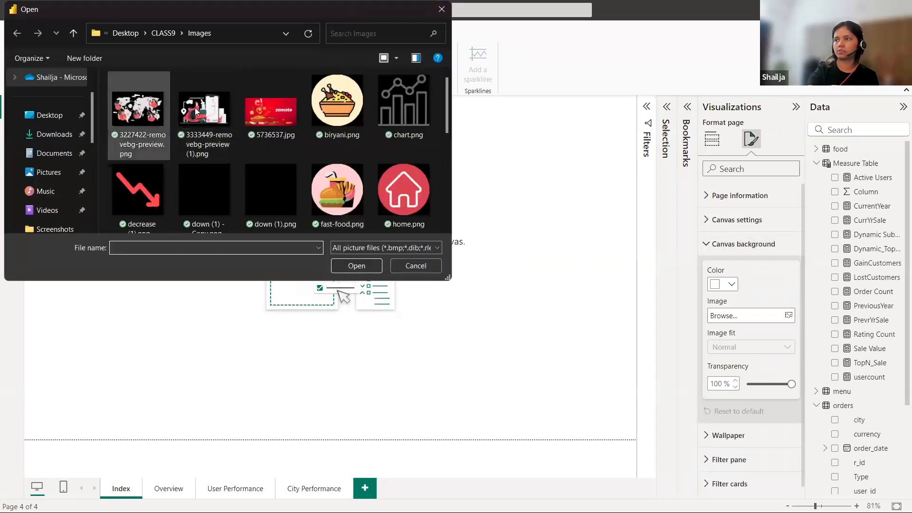
{"action": "left_click", "coordinate": [256, 109]}
{"action": "left_click", "coordinate": [356, 266]}
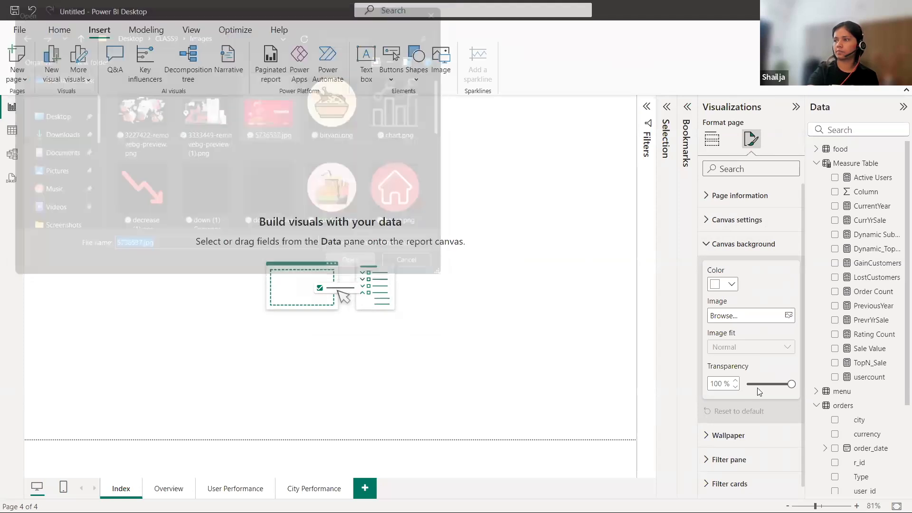
Step: Set the canvas background's transparency to 0% and its image fit to Fit
{"action": "left_click_drag", "start_coordinate": [783, 382], "coordinate": [744, 383]}
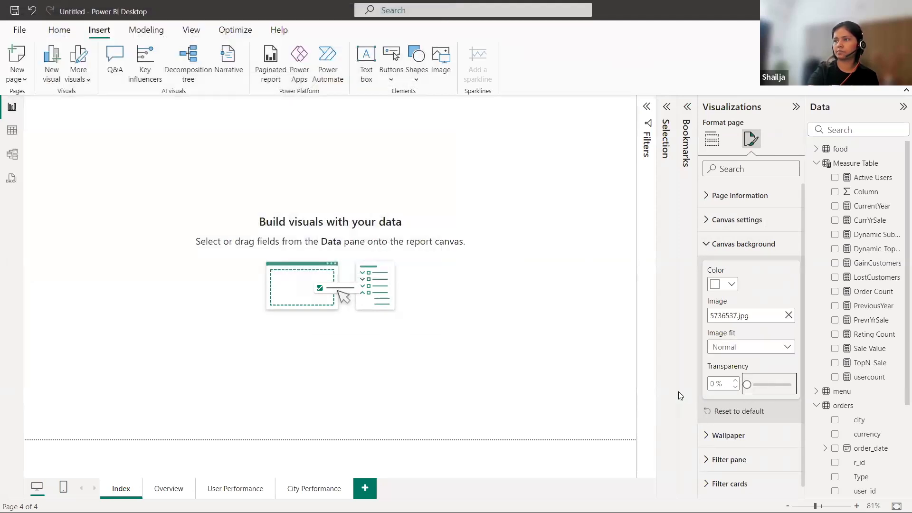
{"action": "left_click", "coordinate": [746, 348]}
{"action": "left_click", "coordinate": [730, 377]}
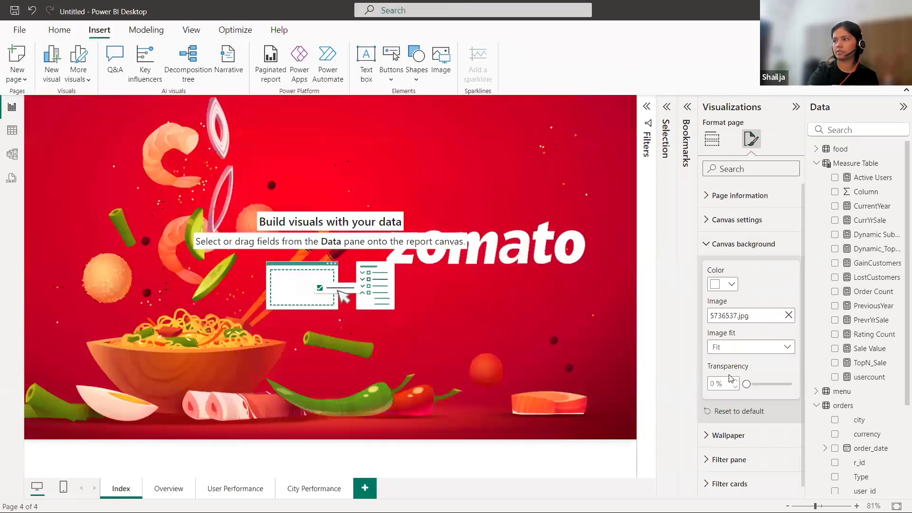
{"action": "left_click", "coordinate": [426, 313]}
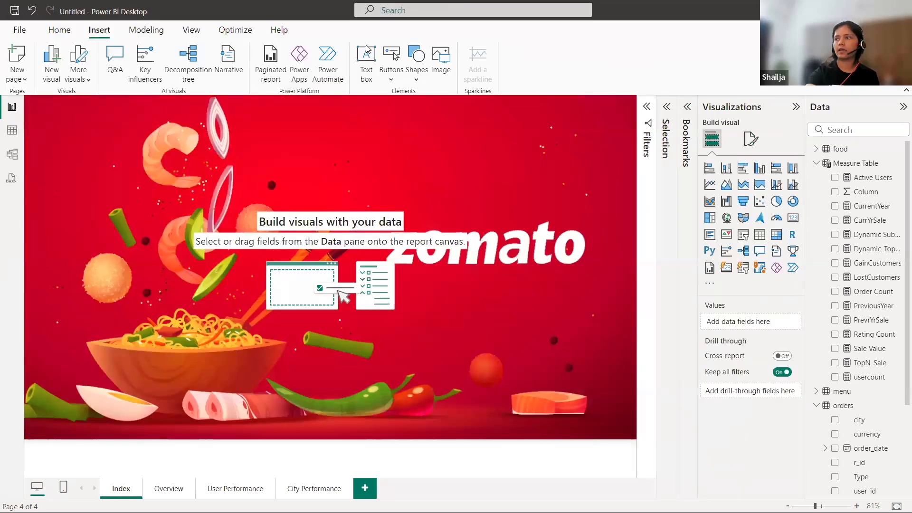
Step: Insert a blank button on the Index page, shape it into a small wide rectangle and place it just below the zomato logo
{"action": "left_click", "coordinate": [392, 64]}
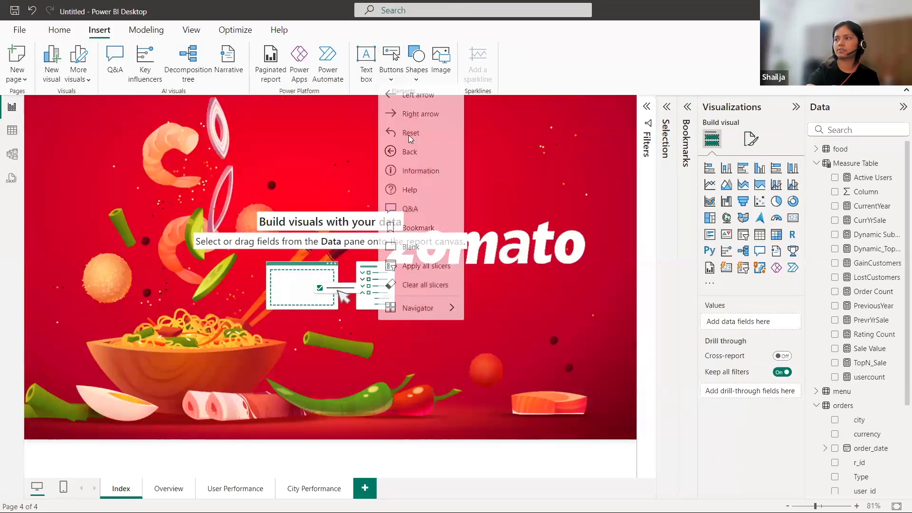
{"action": "left_click", "coordinate": [411, 251]}
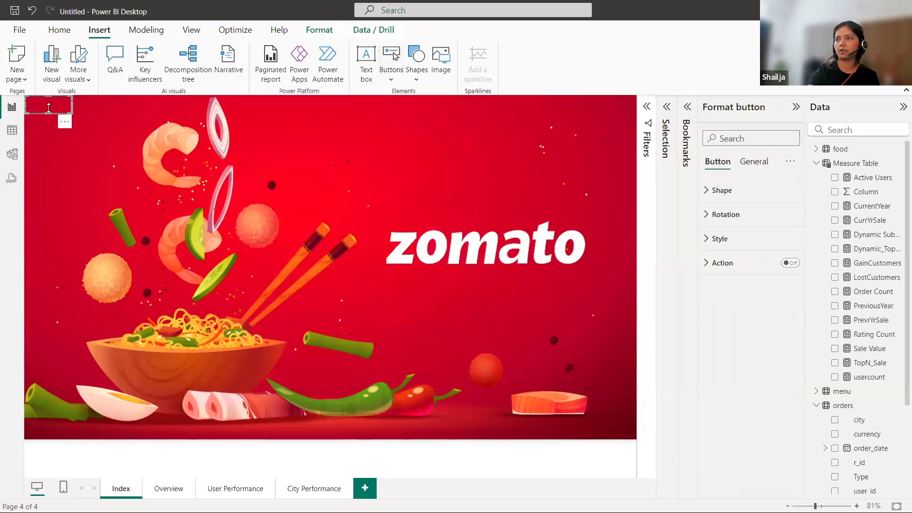
{"action": "left_click_drag", "start_coordinate": [49, 209], "coordinate": [530, 310]}
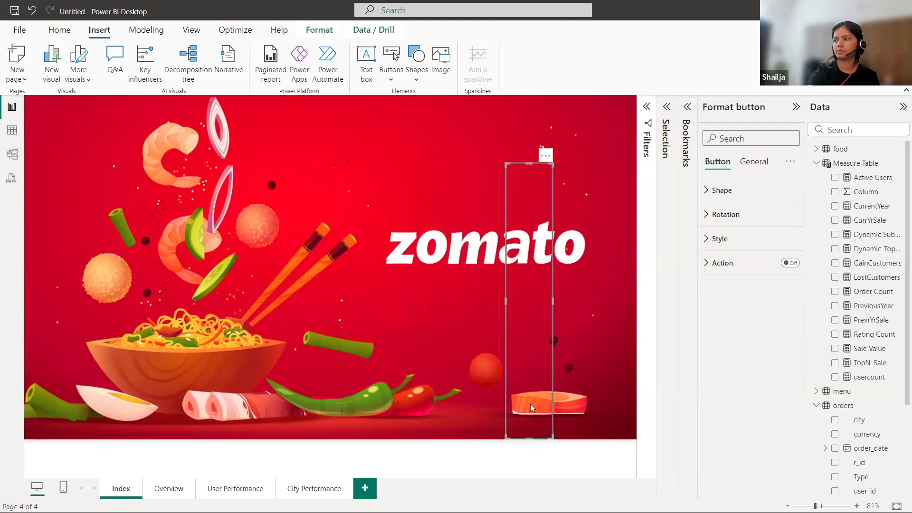
{"action": "left_click_drag", "start_coordinate": [531, 182], "coordinate": [473, 291]}
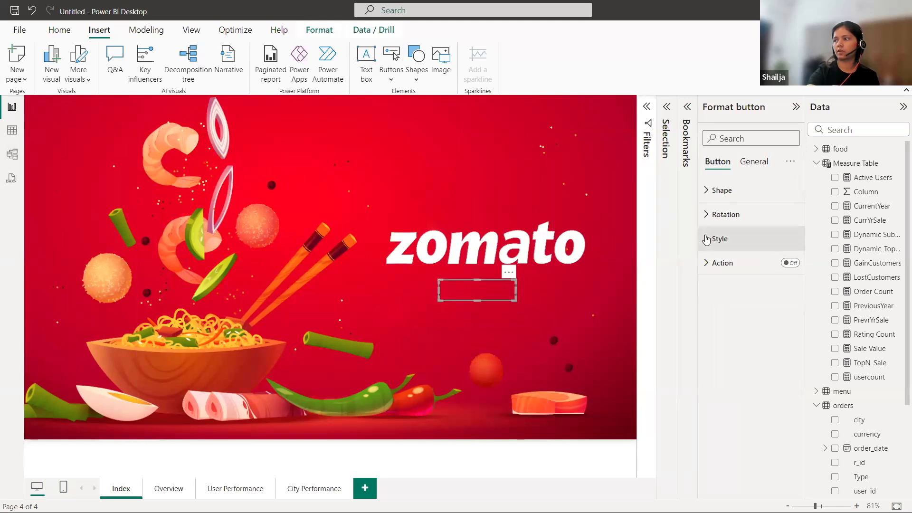
Step: Turn on the blank button's text, set it to Dashboard and make it bold
{"action": "left_click", "coordinate": [706, 239]}
{"action": "left_click", "coordinate": [785, 322]}
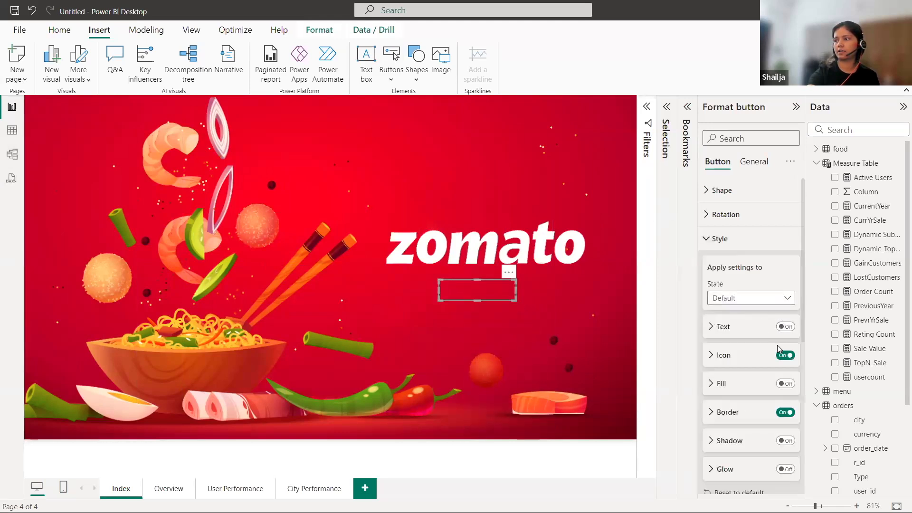
{"action": "left_click", "coordinate": [784, 326]}
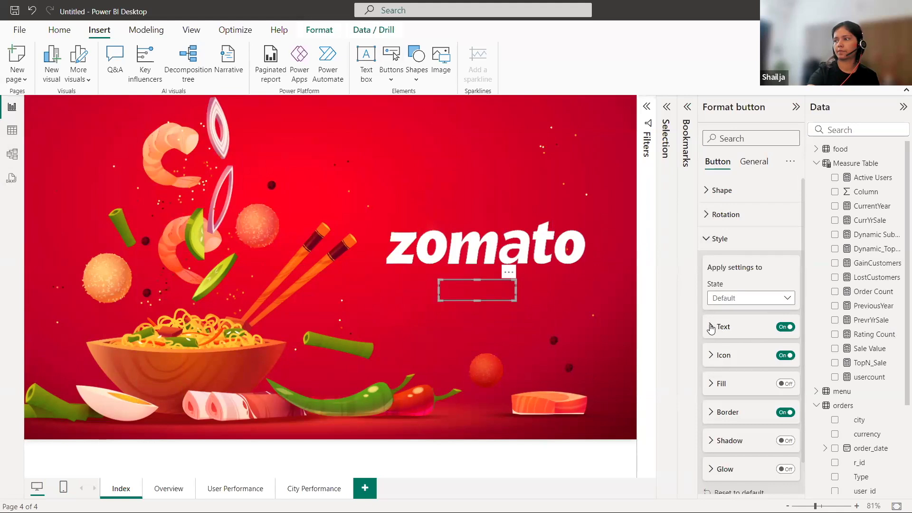
{"action": "left_click", "coordinate": [710, 327]}
{"action": "left_click", "coordinate": [732, 358]}
{"action": "type", "text": "Dashboard"}
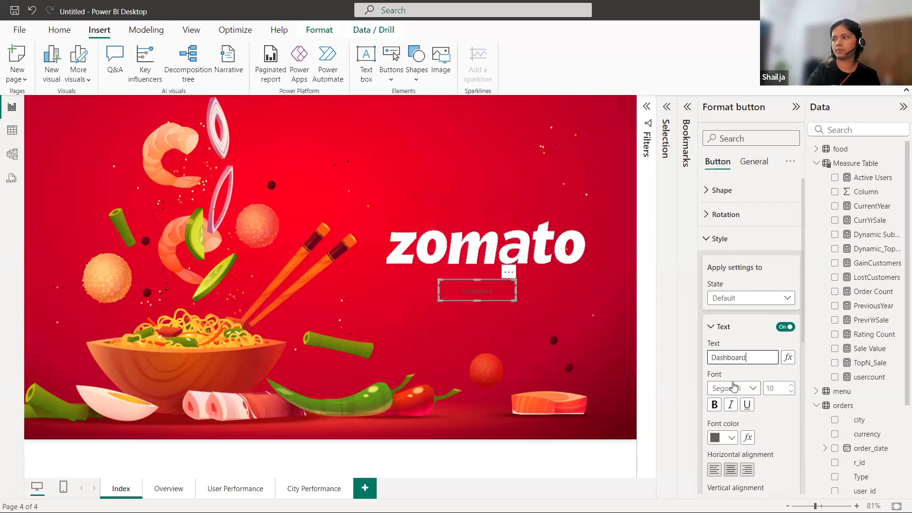
{"action": "left_click", "coordinate": [718, 407]}
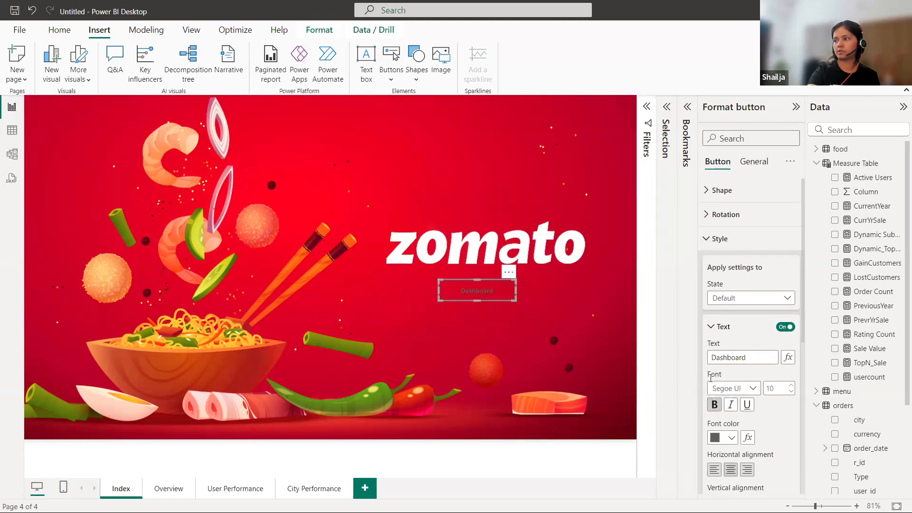
Step: Turn on the fill of the Dashboard button on the Index page
{"action": "left_click", "coordinate": [711, 327]}
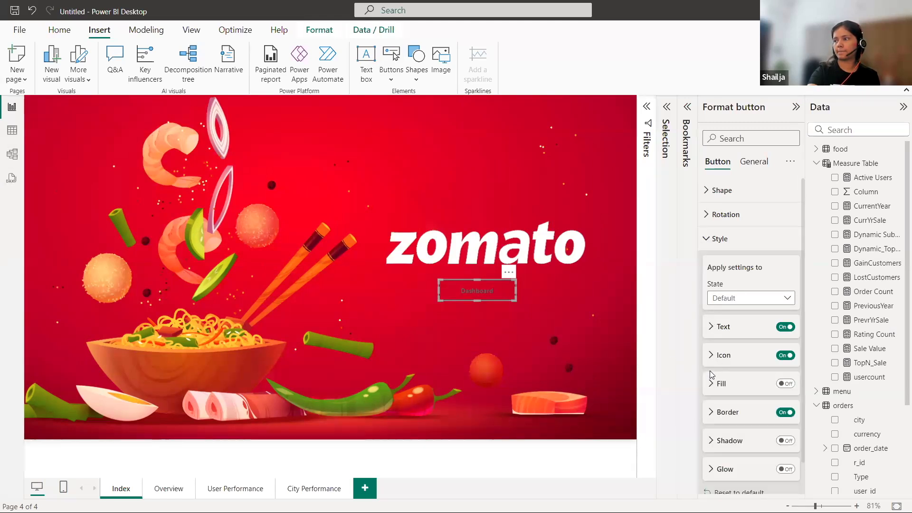
{"action": "left_click", "coordinate": [784, 383]}
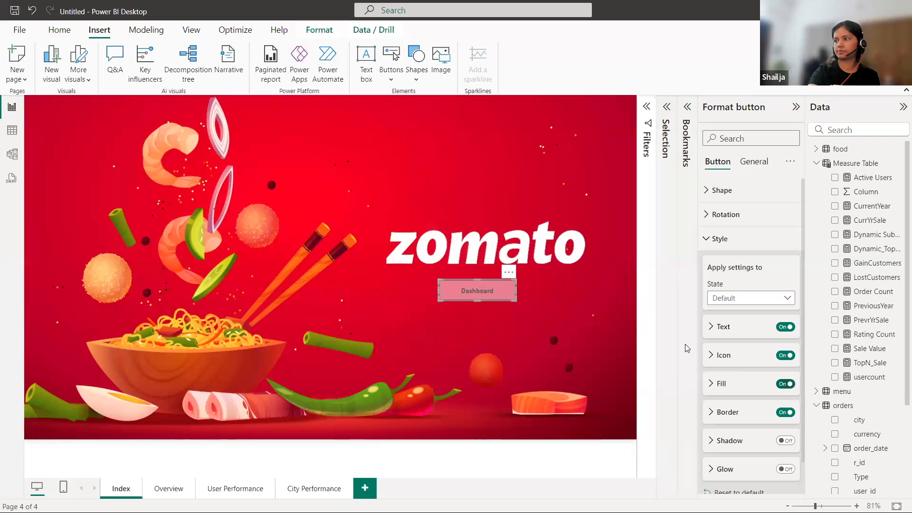
{"action": "left_click", "coordinate": [610, 307]}
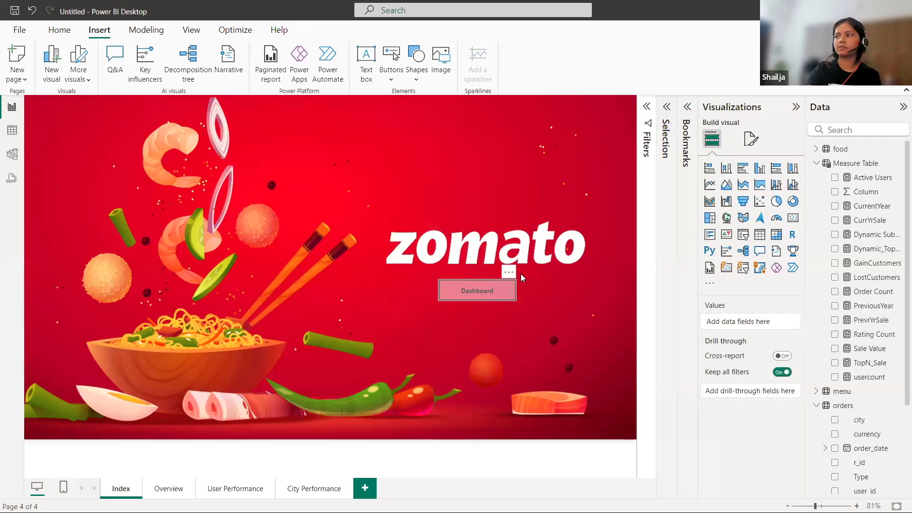
Step: Turn on the Dashboard button's action as page navigation to the Overview page and follow the link to test it
{"action": "left_click", "coordinate": [510, 288]}
{"action": "left_click", "coordinate": [789, 263]}
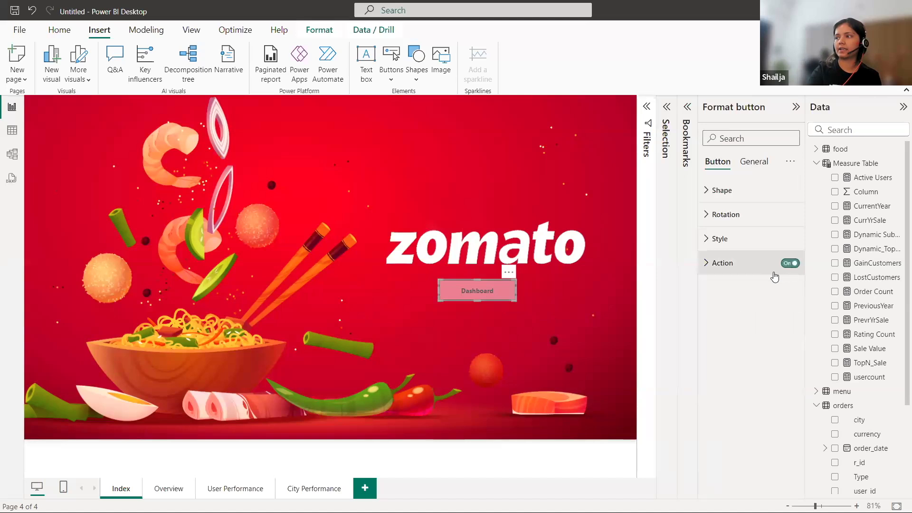
{"action": "left_click", "coordinate": [706, 263]}
{"action": "left_click", "coordinate": [739, 325]}
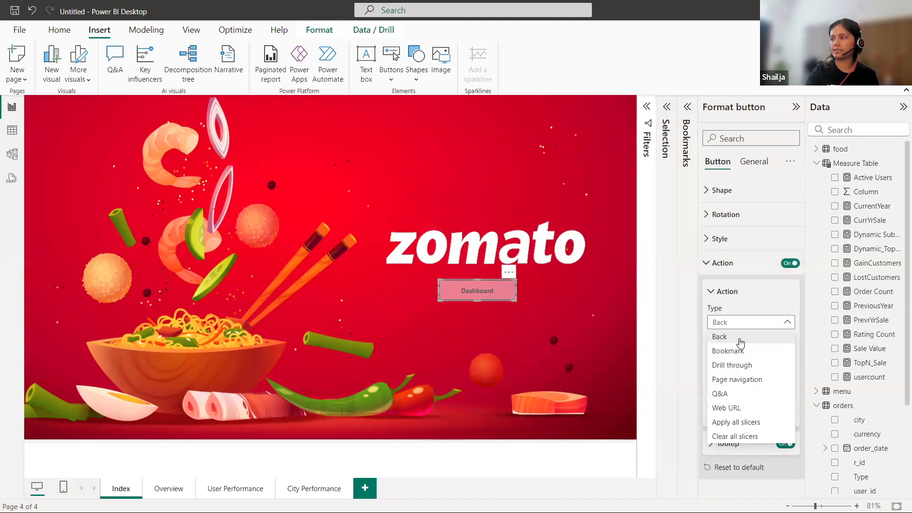
{"action": "left_click", "coordinate": [736, 380]}
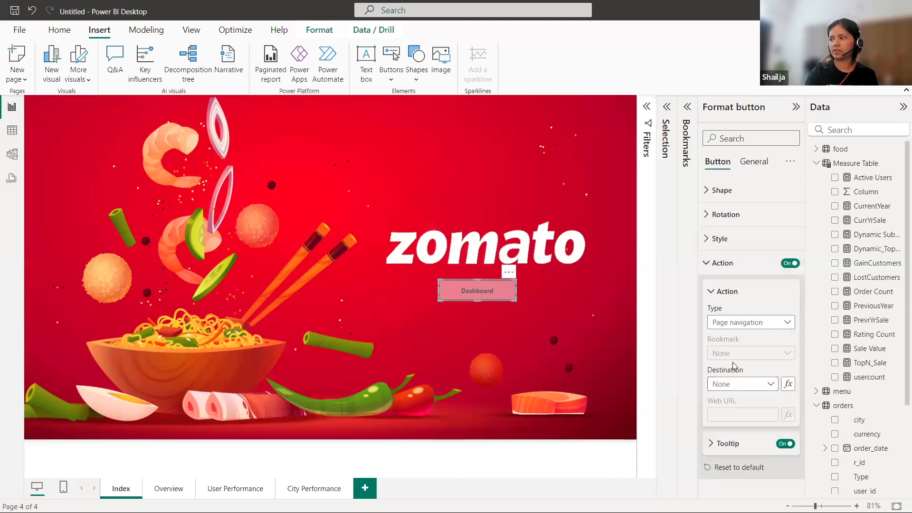
{"action": "left_click", "coordinate": [735, 388]}
{"action": "left_click", "coordinate": [734, 409]}
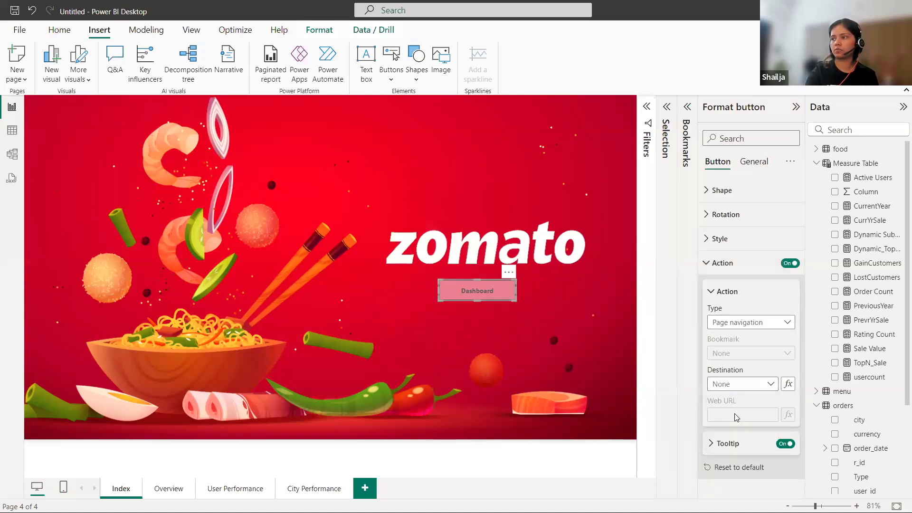
{"action": "left_click", "coordinate": [586, 362]}
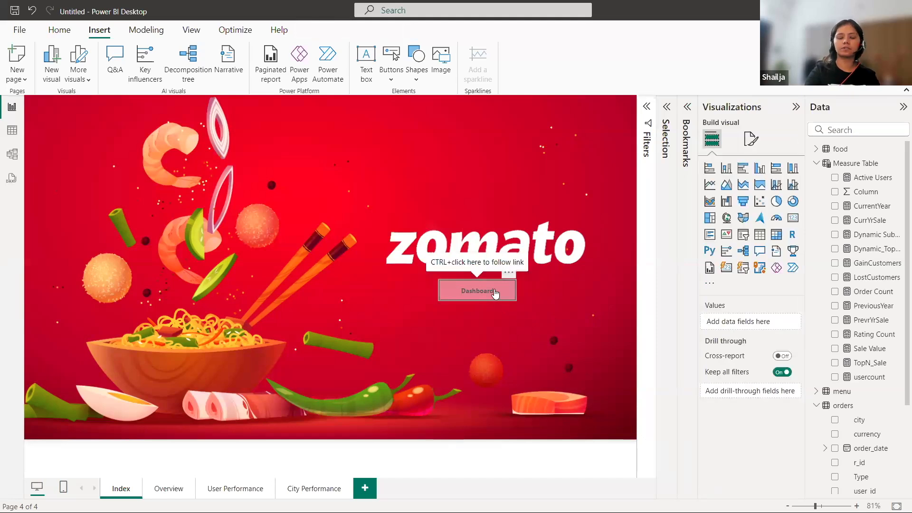
{"action": "left_click", "coordinate": [468, 289], "text": "ctrl"}
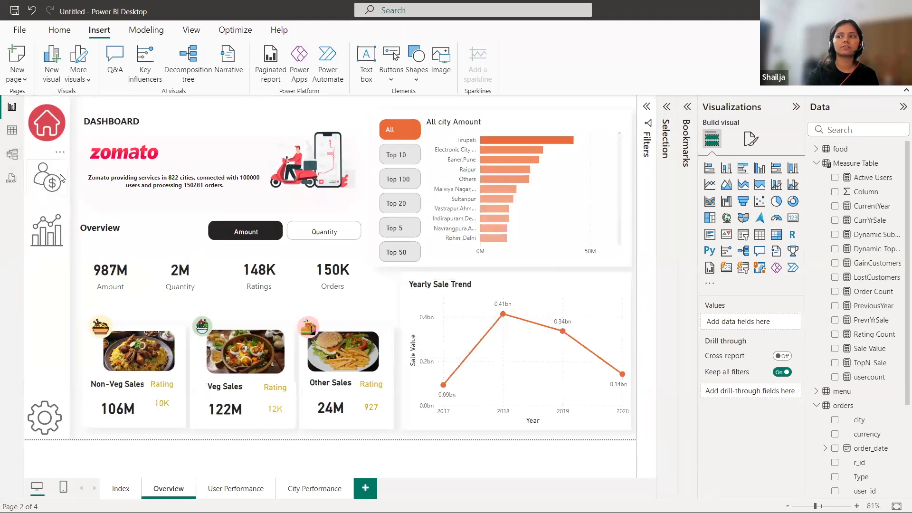
Step: Give the user-and-dollar icon on the Overview page a page navigation action with User Performance as its destination
{"action": "left_click", "coordinate": [60, 178]}
{"action": "left_click", "coordinate": [790, 217]}
{"action": "left_click", "coordinate": [712, 216]}
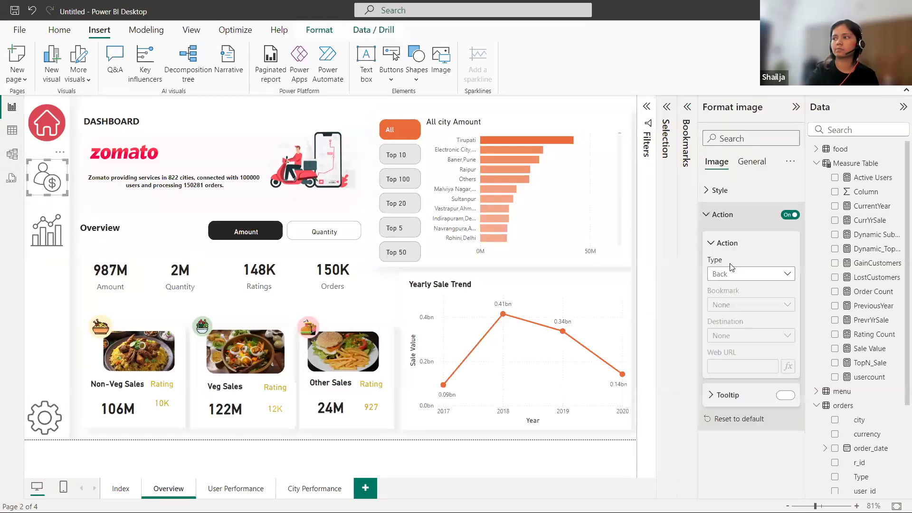
{"action": "left_click", "coordinate": [734, 275]}
{"action": "left_click", "coordinate": [737, 316]}
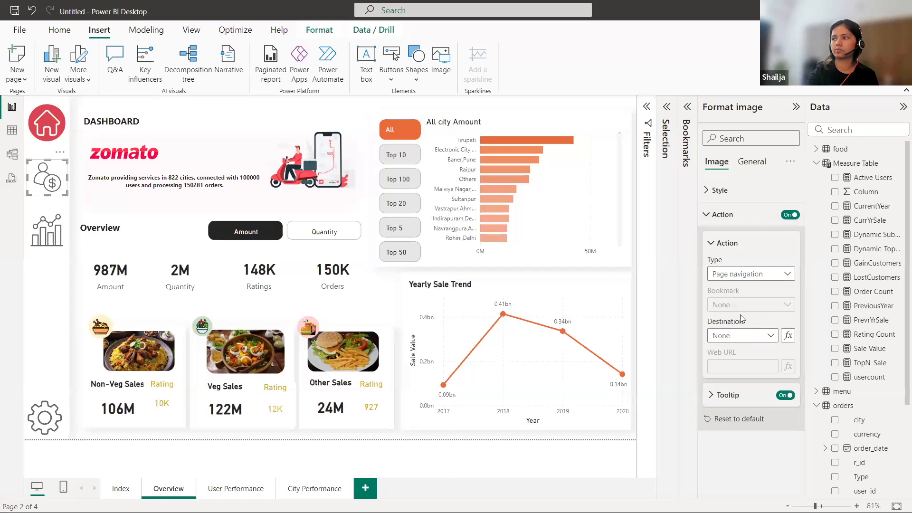
{"action": "left_click", "coordinate": [743, 337]}
{"action": "left_click", "coordinate": [741, 382]}
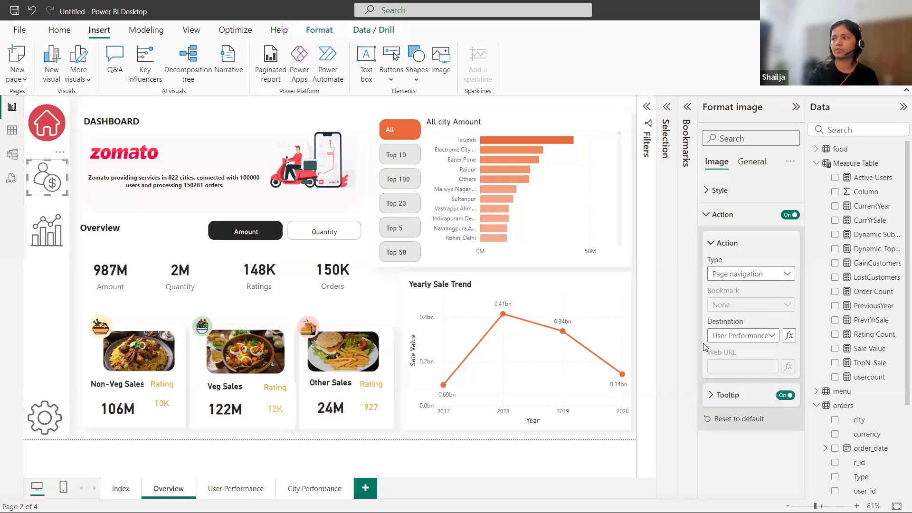
{"action": "left_click", "coordinate": [709, 217]}
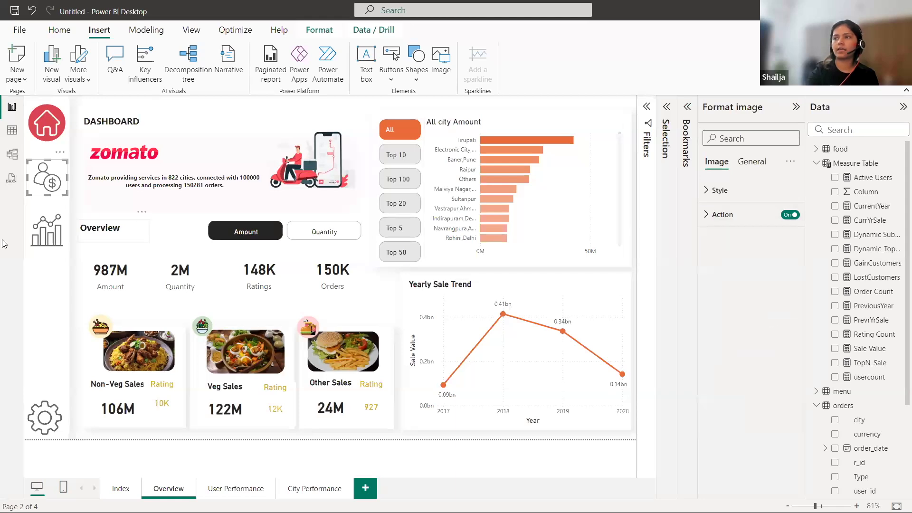
Step: Give the bar chart icon on the Overview page a page navigation action with City Performance as its destination
{"action": "left_click", "coordinate": [53, 246]}
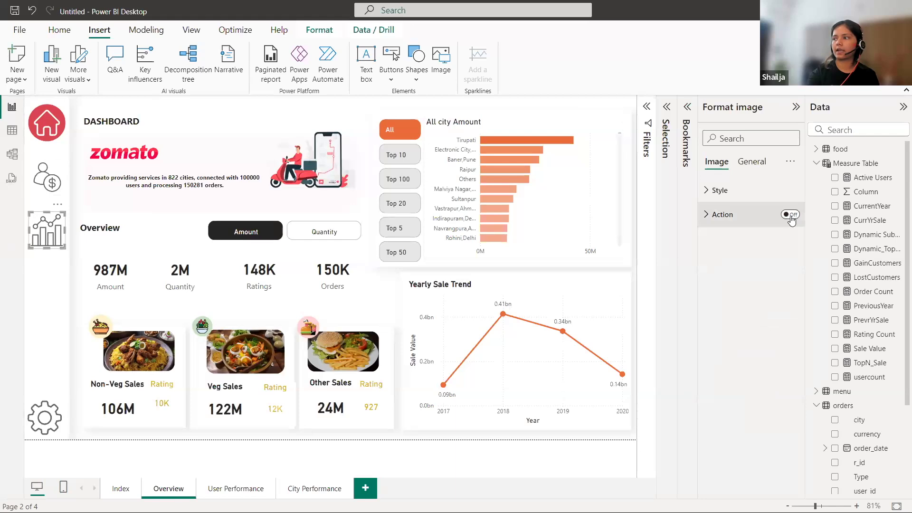
{"action": "left_click", "coordinate": [708, 217]}
{"action": "left_click", "coordinate": [750, 274]}
{"action": "left_click", "coordinate": [739, 318]}
{"action": "left_click", "coordinate": [739, 335]}
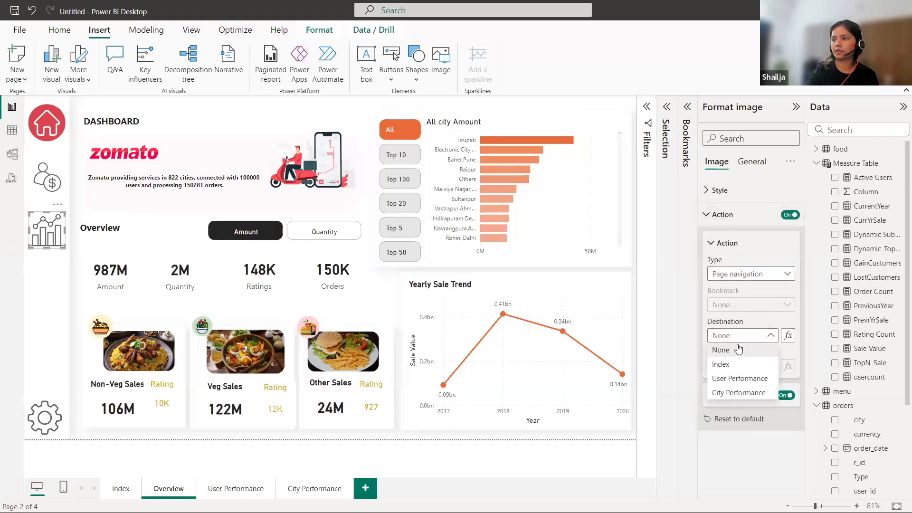
{"action": "left_click", "coordinate": [738, 392]}
Step: Collapse the open side panes to give the report canvas more room
{"action": "left_click", "coordinate": [667, 327]}
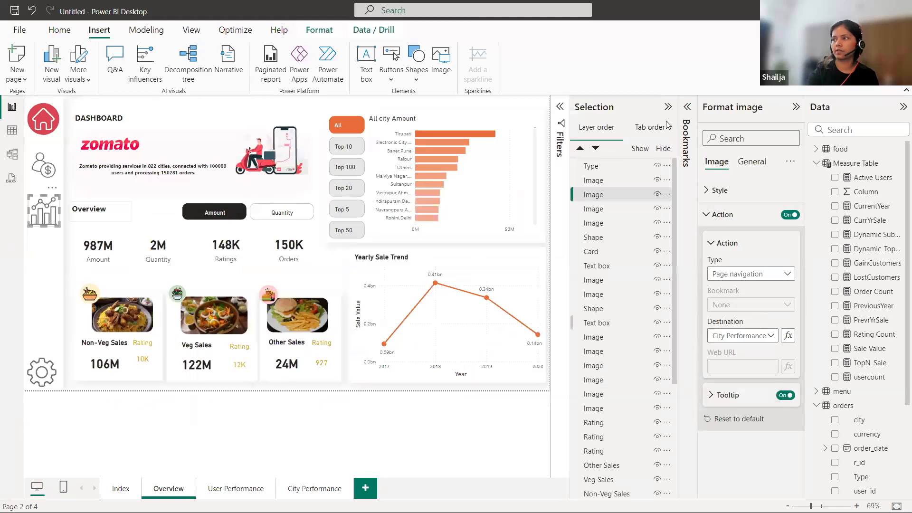
{"action": "left_click", "coordinate": [670, 107]}
{"action": "left_click", "coordinate": [795, 107]}
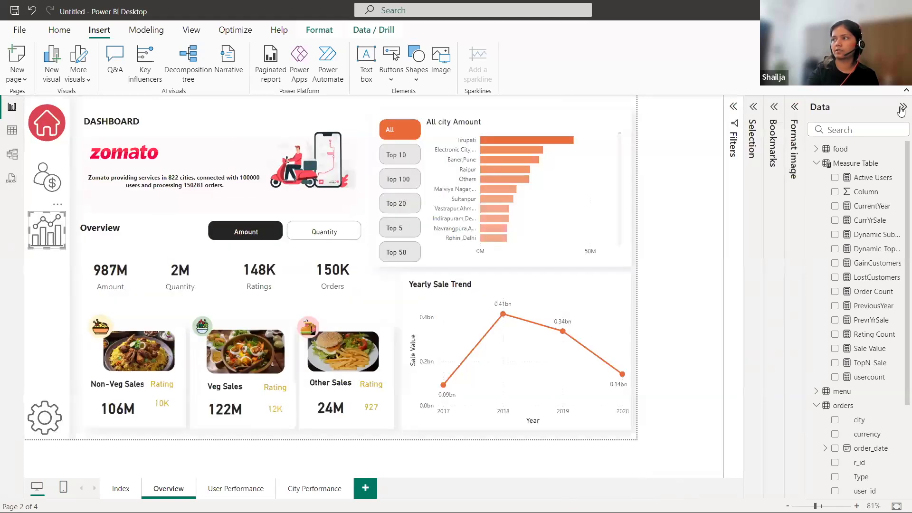
{"action": "left_click", "coordinate": [903, 107]}
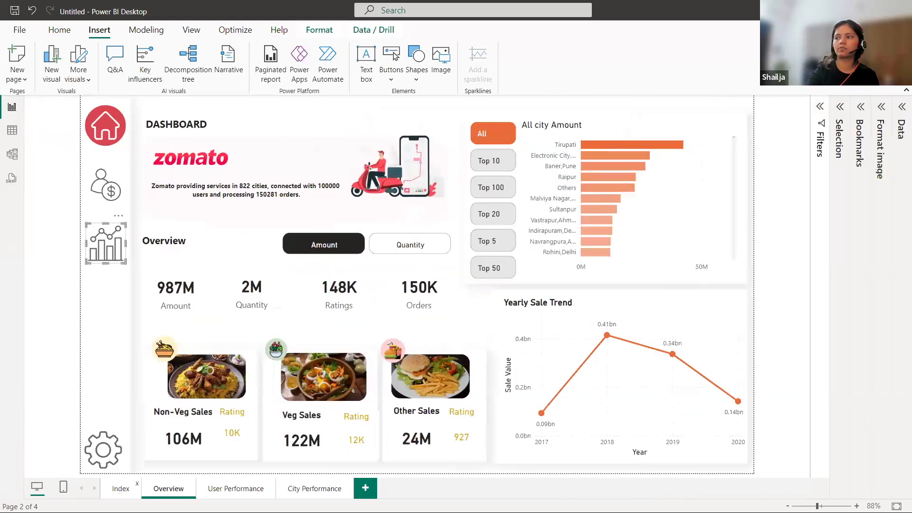
Step: Test the navigation links of the Index page's Dashboard button and the Overview page's user and chart icons, ending on Overview
{"action": "left_click", "coordinate": [121, 488]}
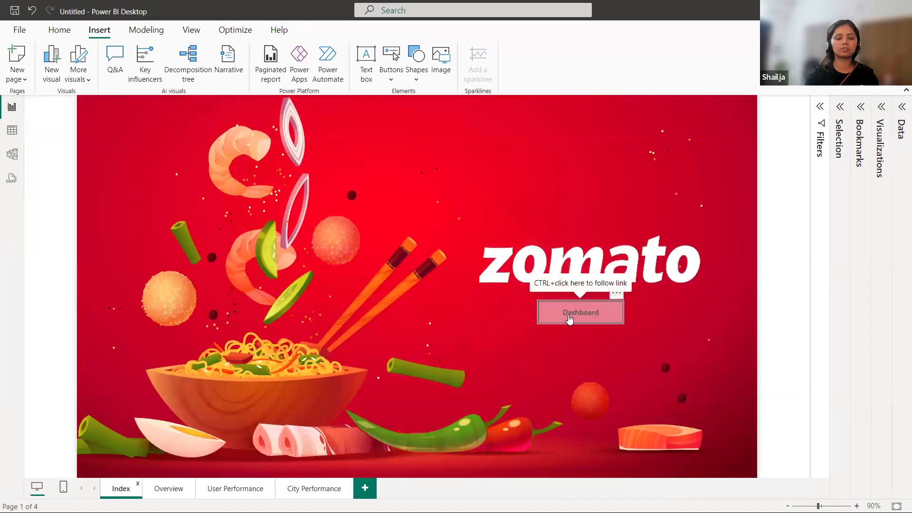
{"action": "left_click", "coordinate": [569, 321], "text": "ctrl"}
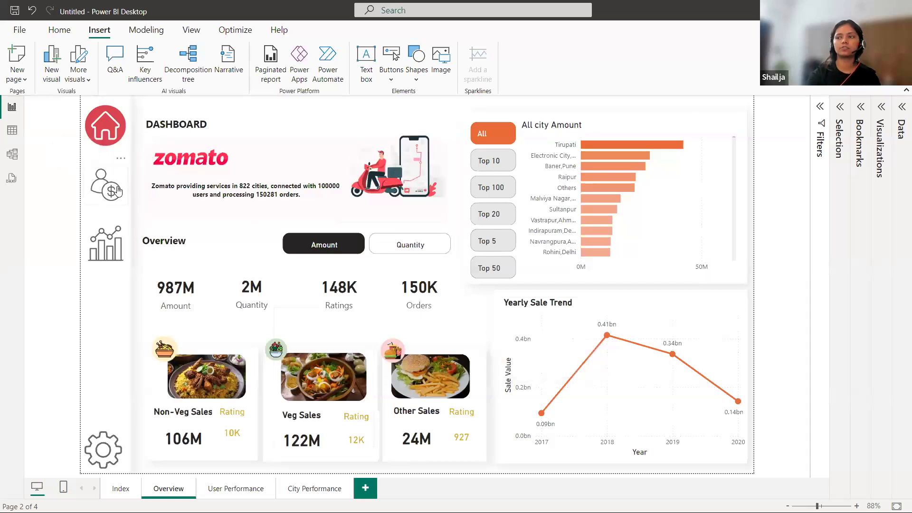
{"action": "left_click", "coordinate": [114, 190], "text": "ctrl"}
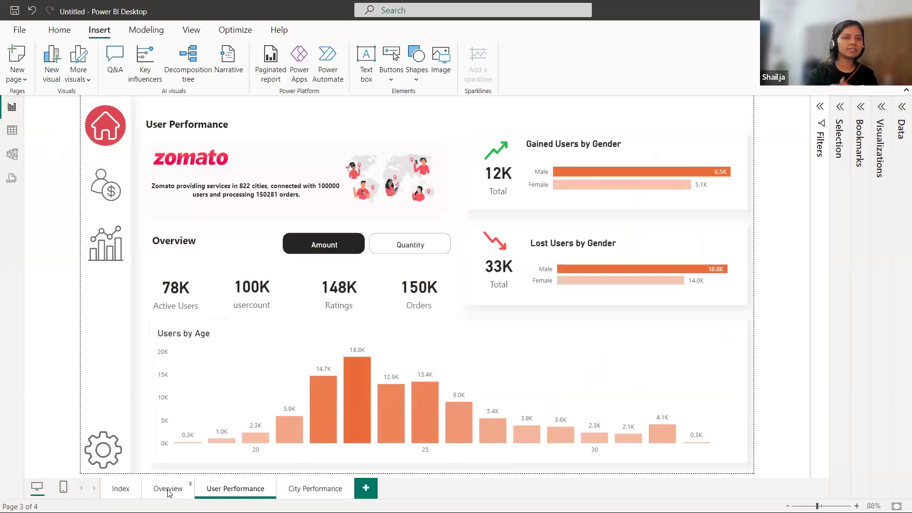
{"action": "left_click", "coordinate": [167, 489]}
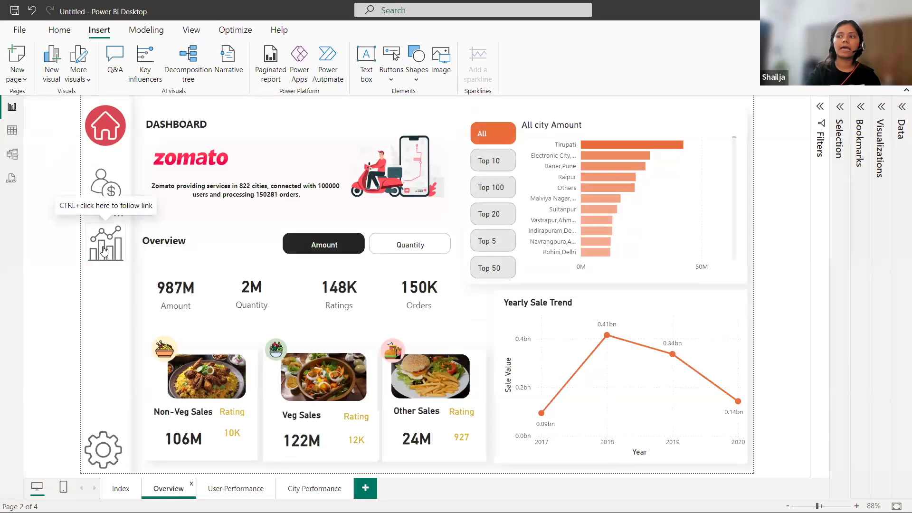
{"action": "left_click", "coordinate": [105, 250], "text": "ctrl"}
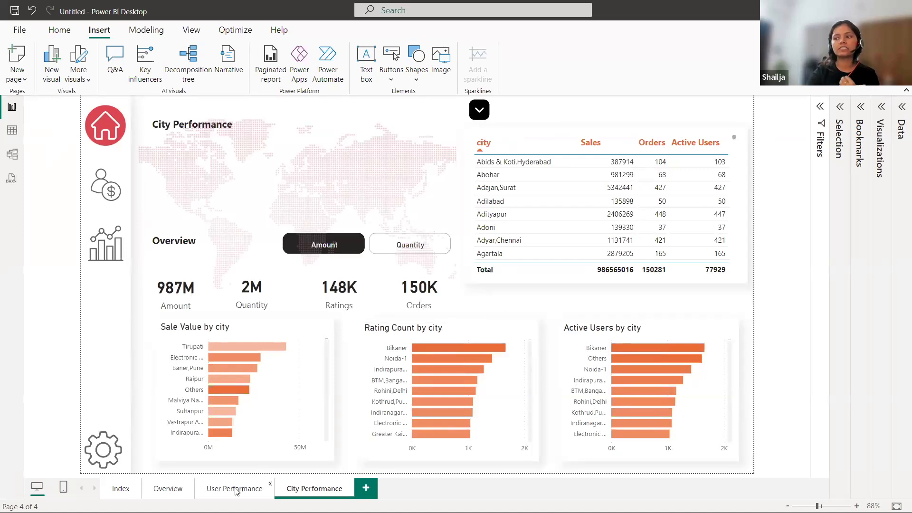
{"action": "left_click", "coordinate": [168, 489]}
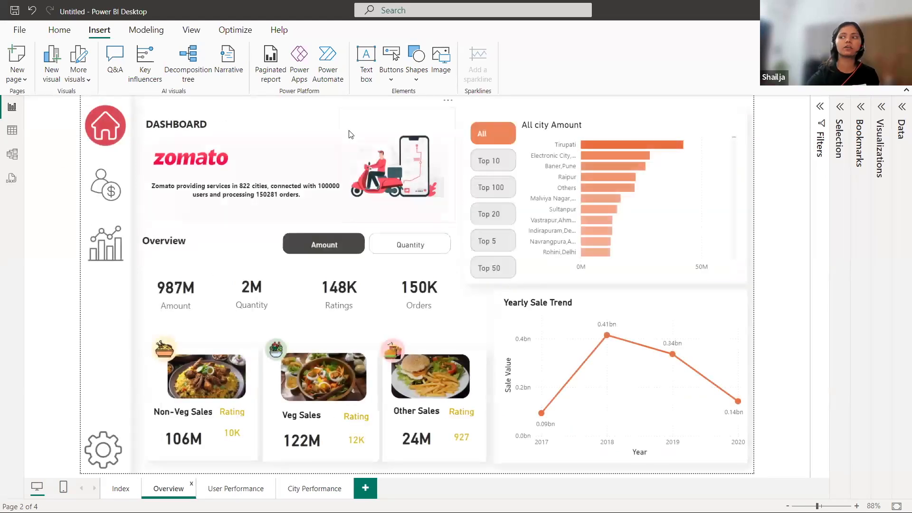